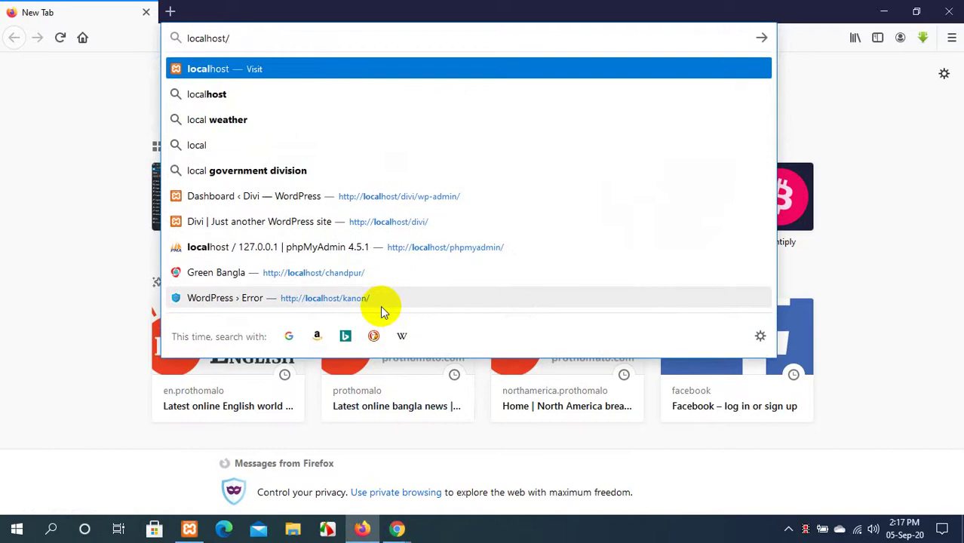
Open the local Divi site's admin dashboard at localhost/divi/wp-admin.
type("divi/w")
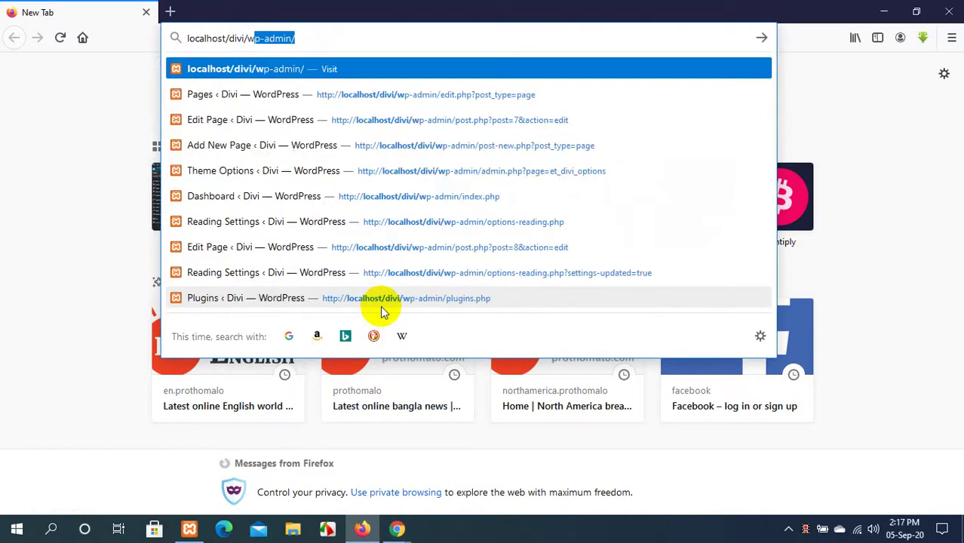
key("Return")
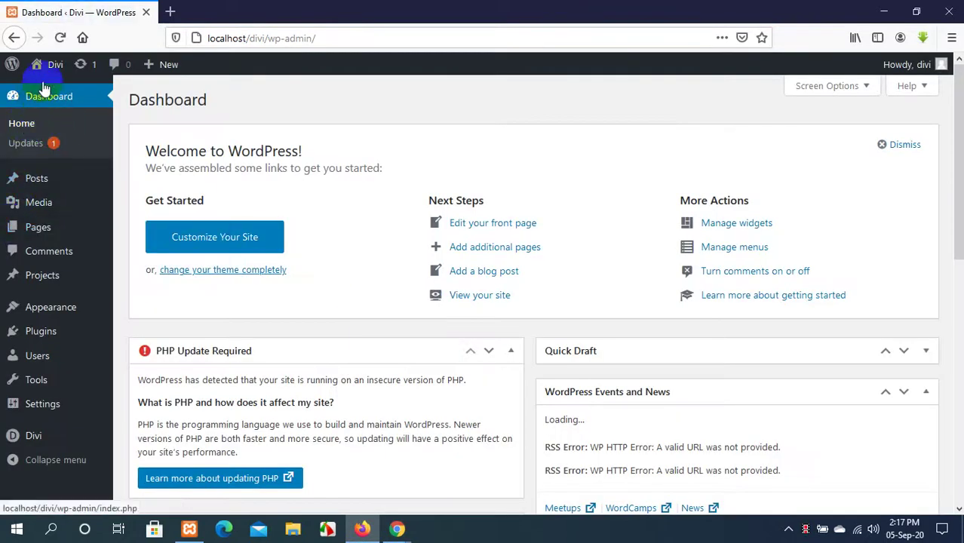
mouse_move(54, 68)
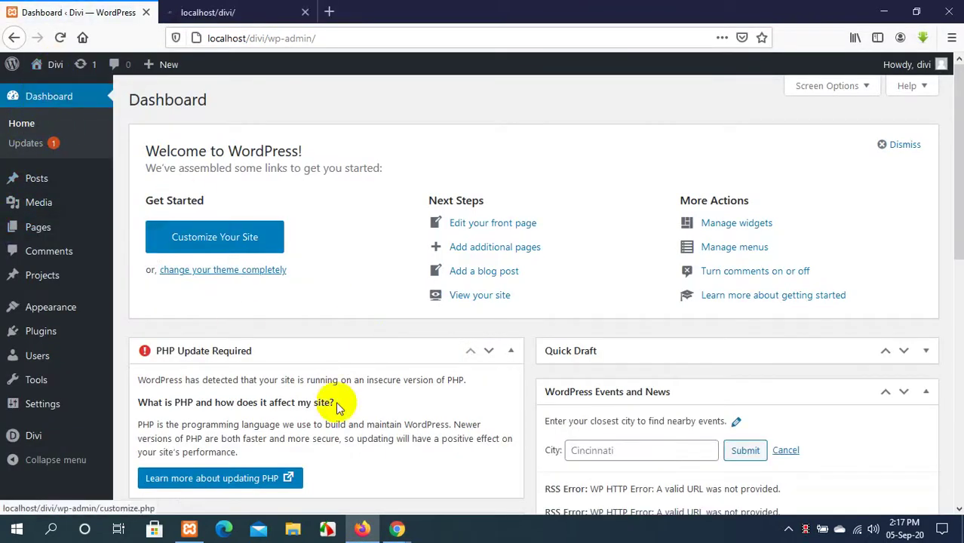
mouse_move(396, 530)
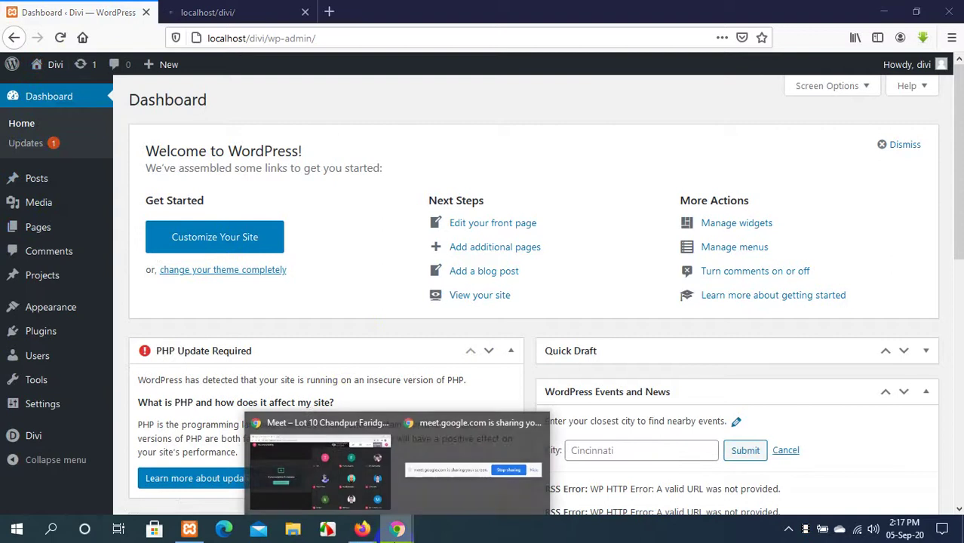
left_click(397, 530)
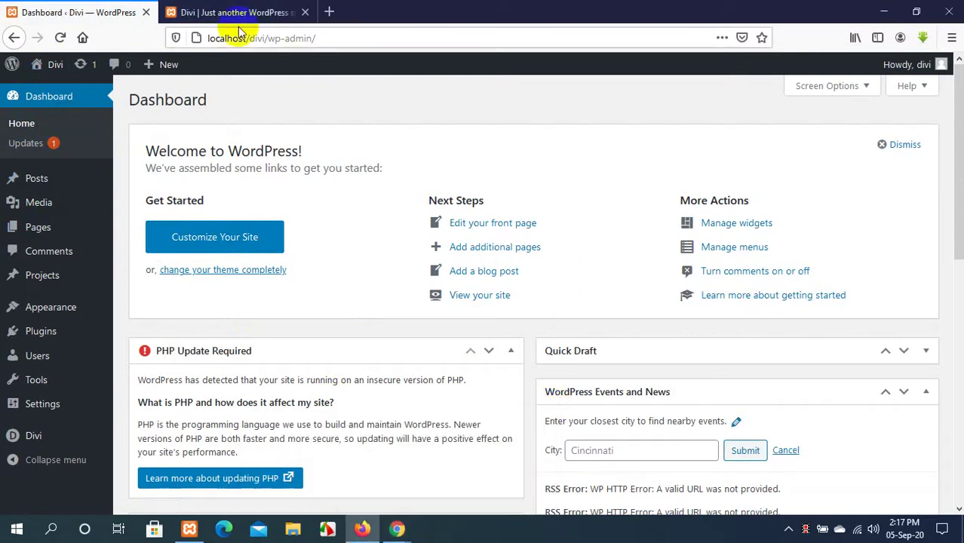
Switch between the site's home page tab and the admin dashboard tab.
left_click(217, 12)
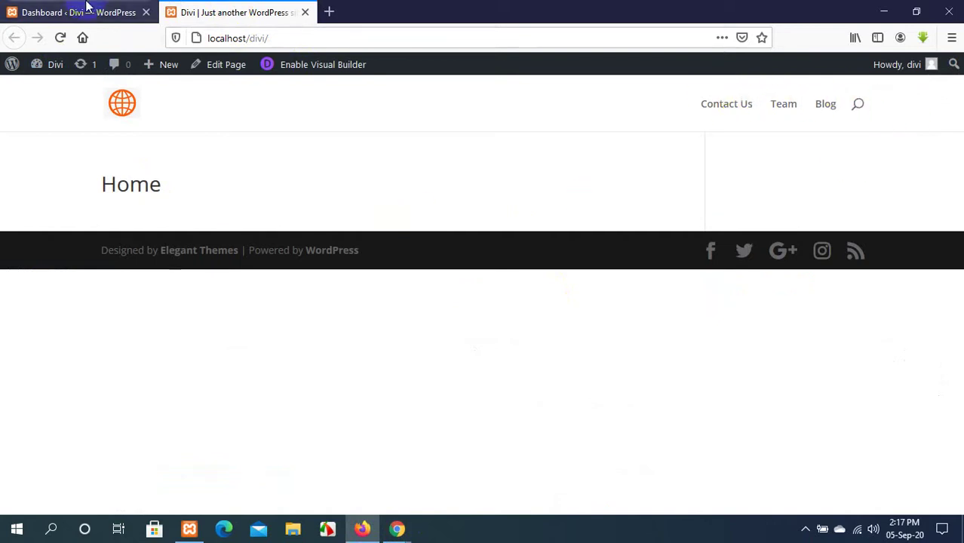
left_click(84, 9)
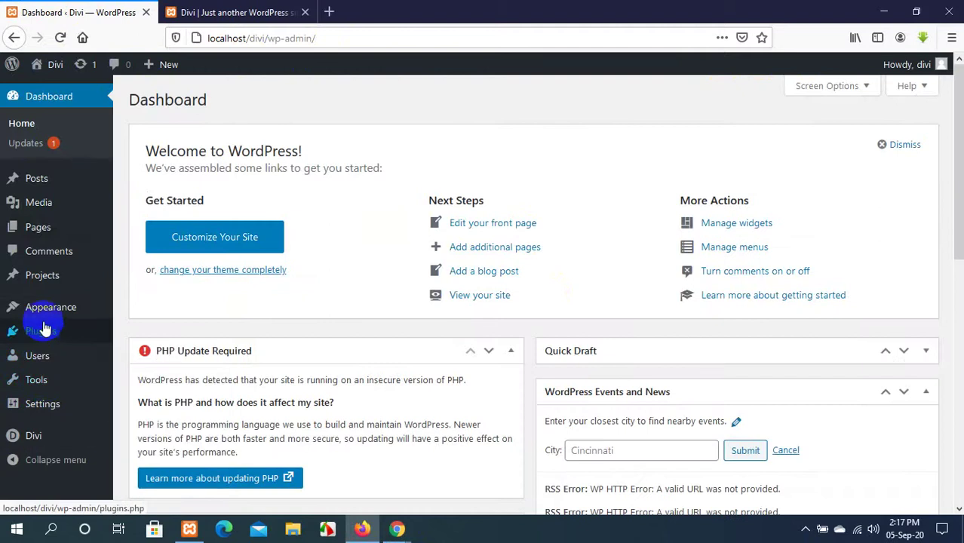
left_click(208, 15)
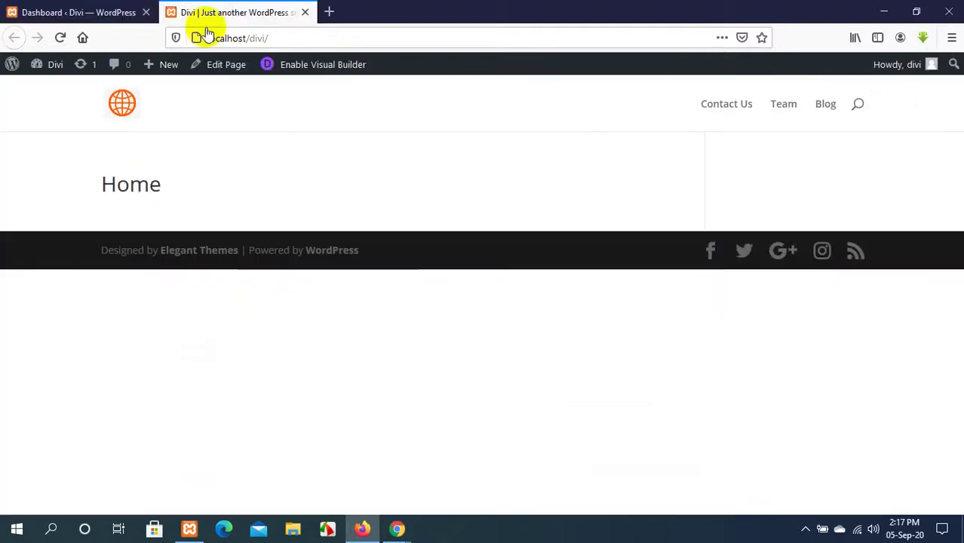
left_click(4, 9)
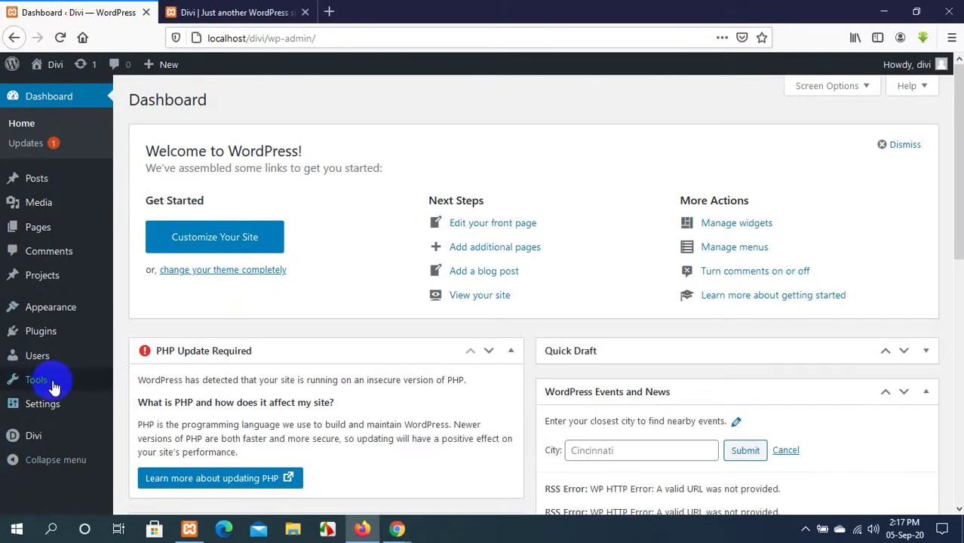
mouse_move(55, 358)
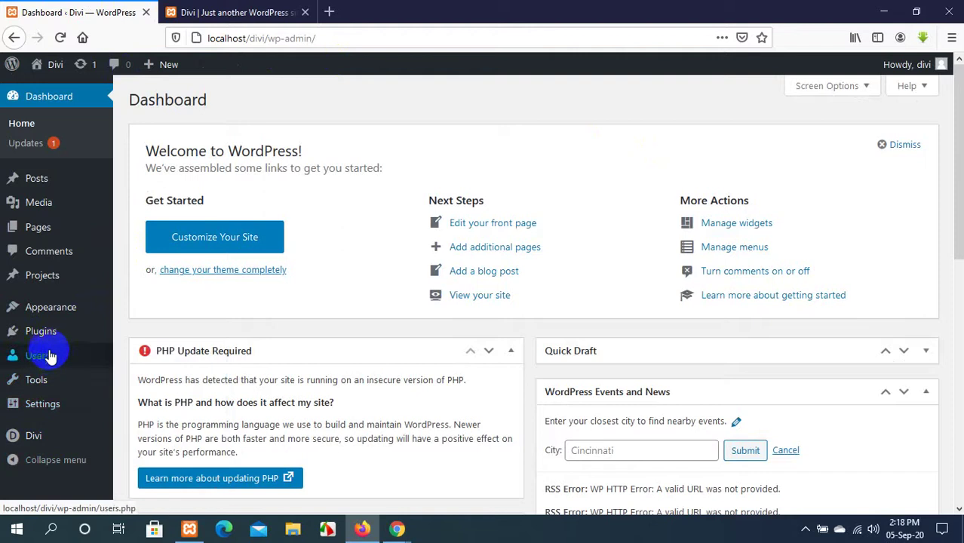
mouse_move(55, 320)
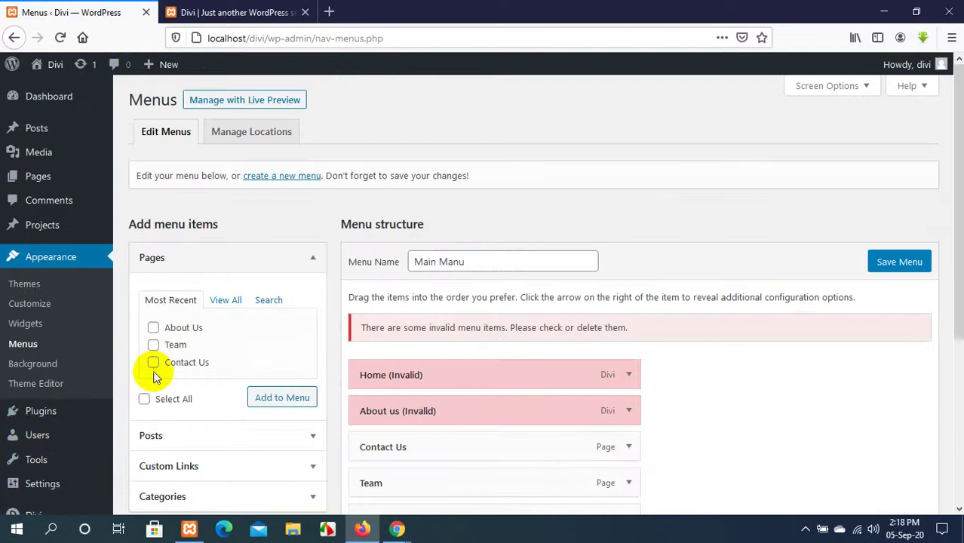
Remove the invalid About us and Home items from the Main Manu.
scroll(441, 370, "down", 2)
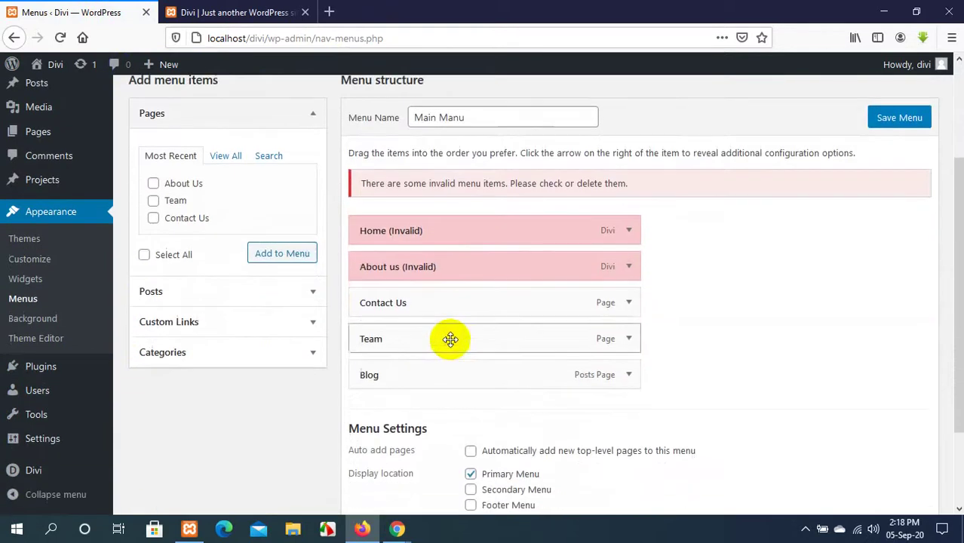
left_click(628, 268)
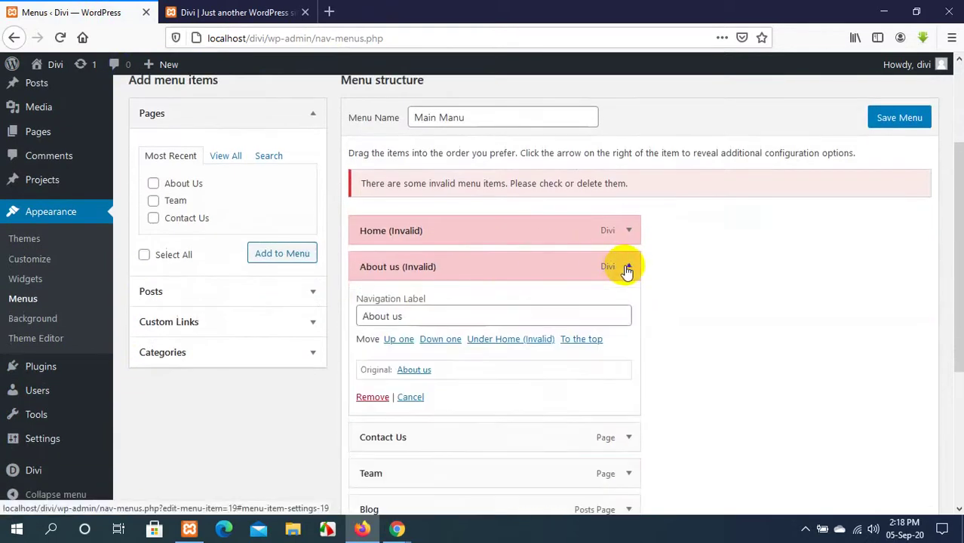
left_click(366, 398)
left_click(628, 231)
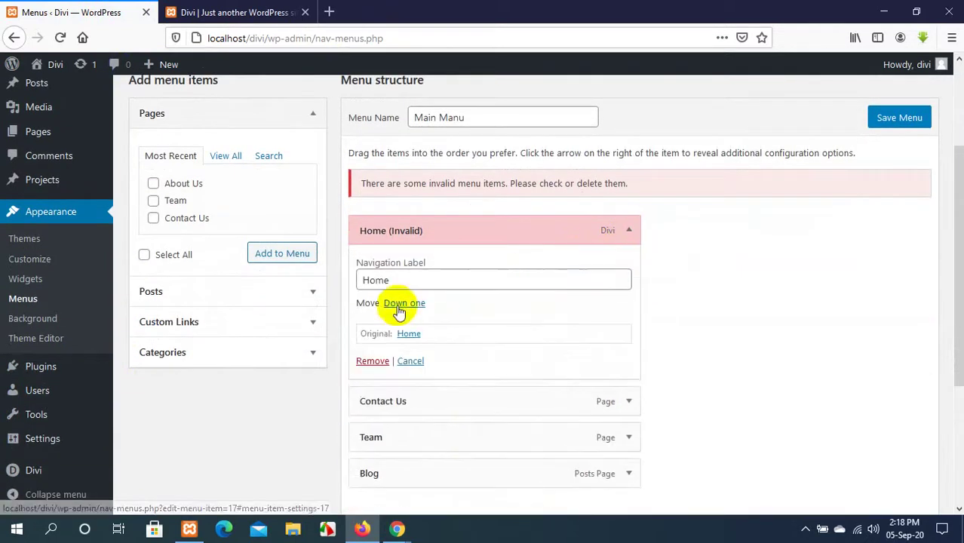
left_click(372, 362)
Add the Home and About Us pages to the menu from View All.
scroll(214, 207, "down", 1)
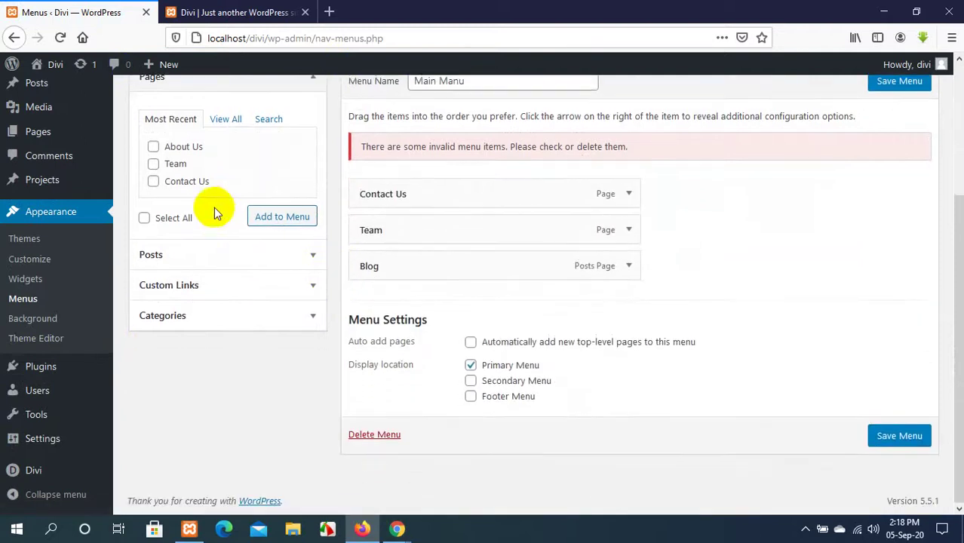
scroll(215, 208, "up", 2)
left_click(226, 192)
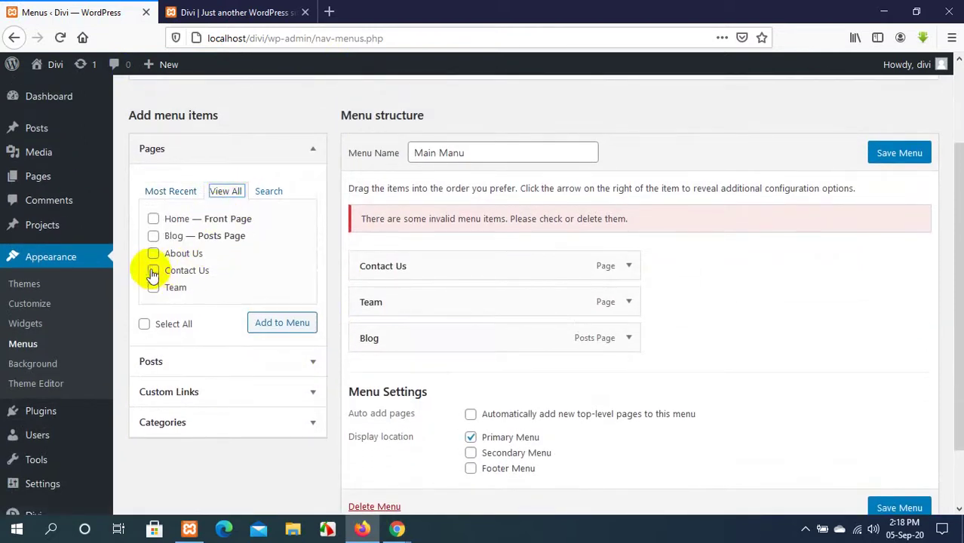
left_click(153, 219)
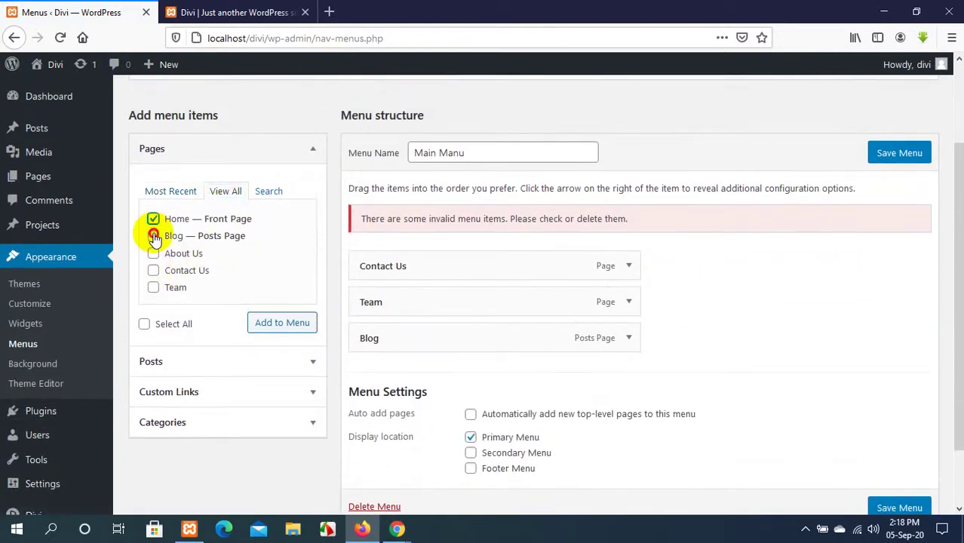
double_click(155, 238)
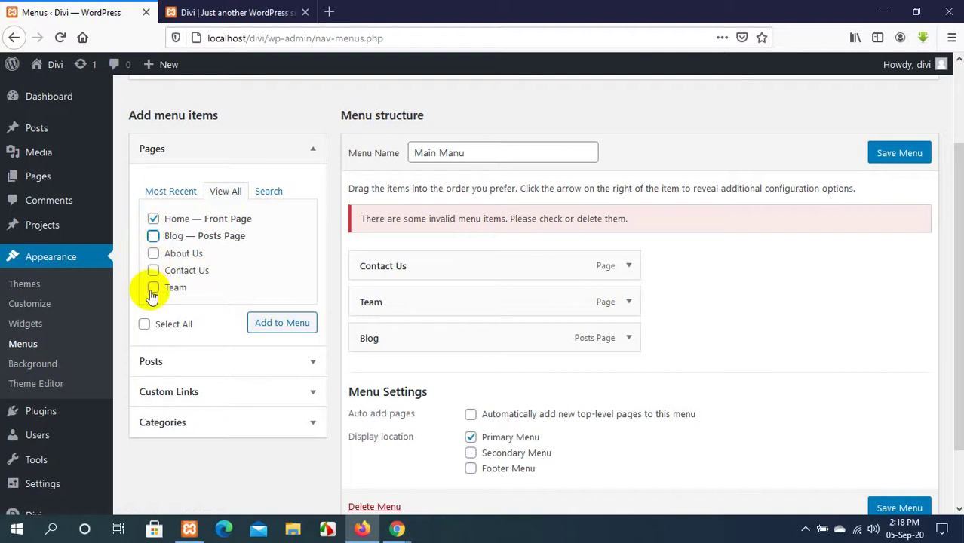
left_click(153, 253)
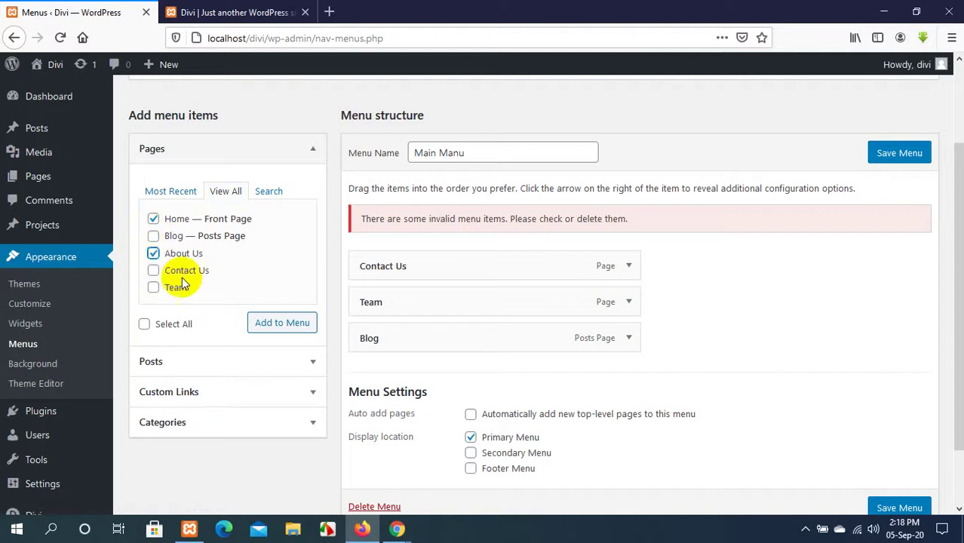
left_click(263, 331)
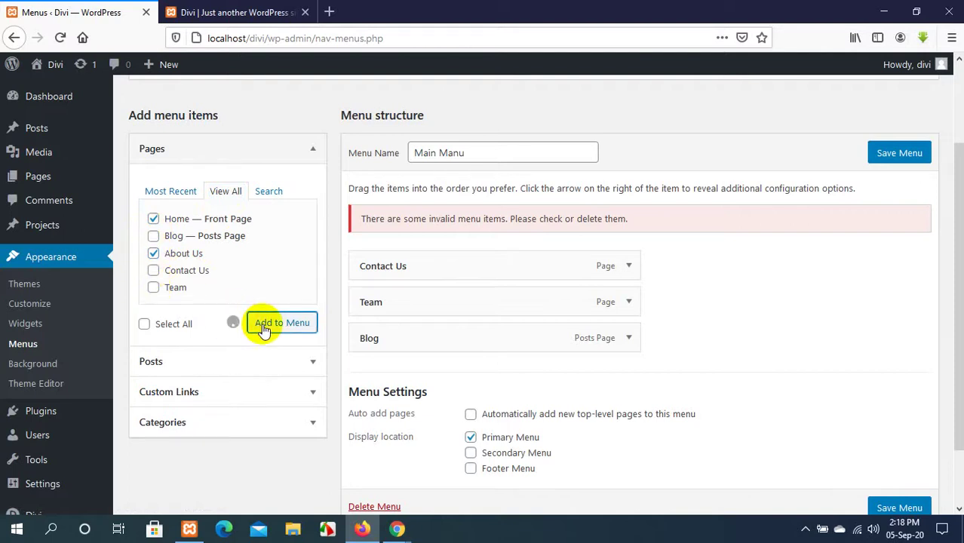
Save the updated menu and check the site's home page.
scroll(431, 282, "down", 2)
scroll(432, 285, "up", 1)
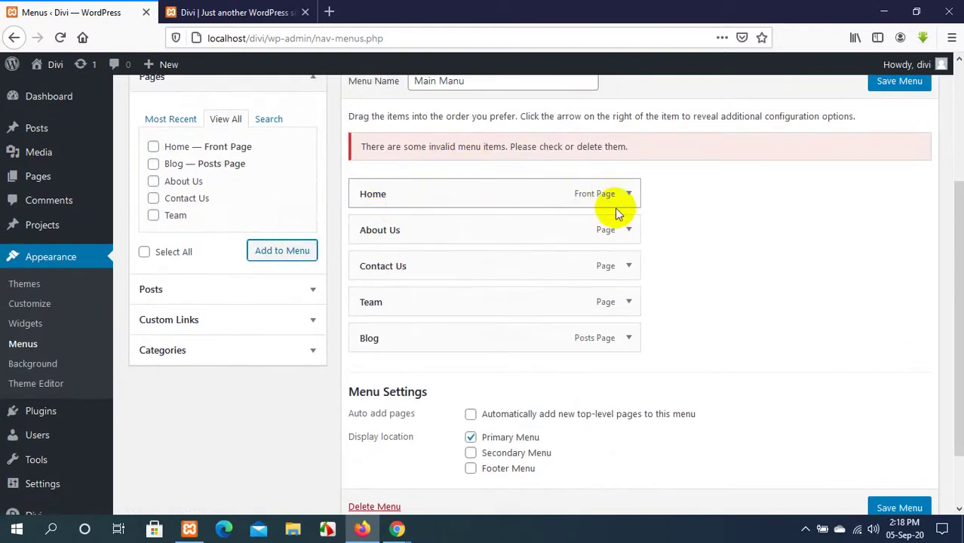
scroll(630, 211, "down", 2)
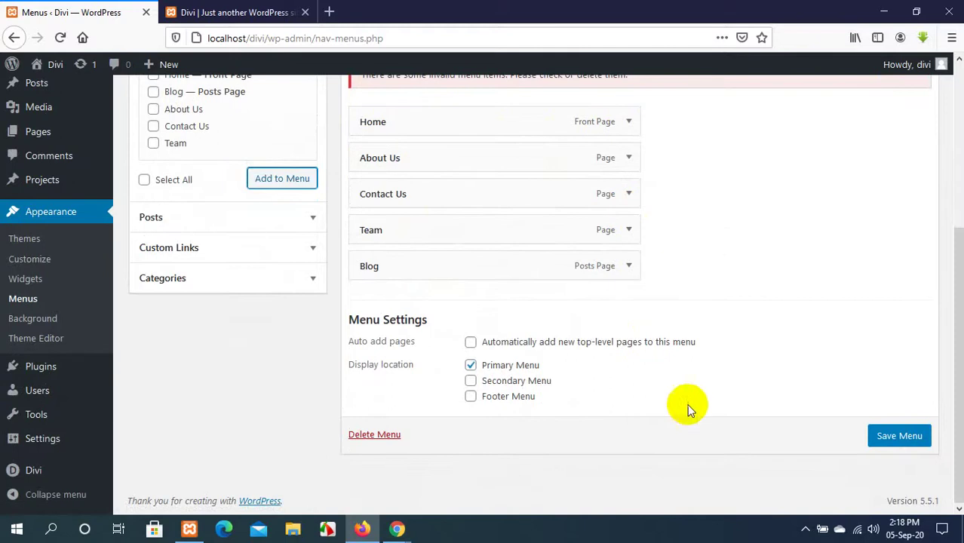
left_click(902, 438)
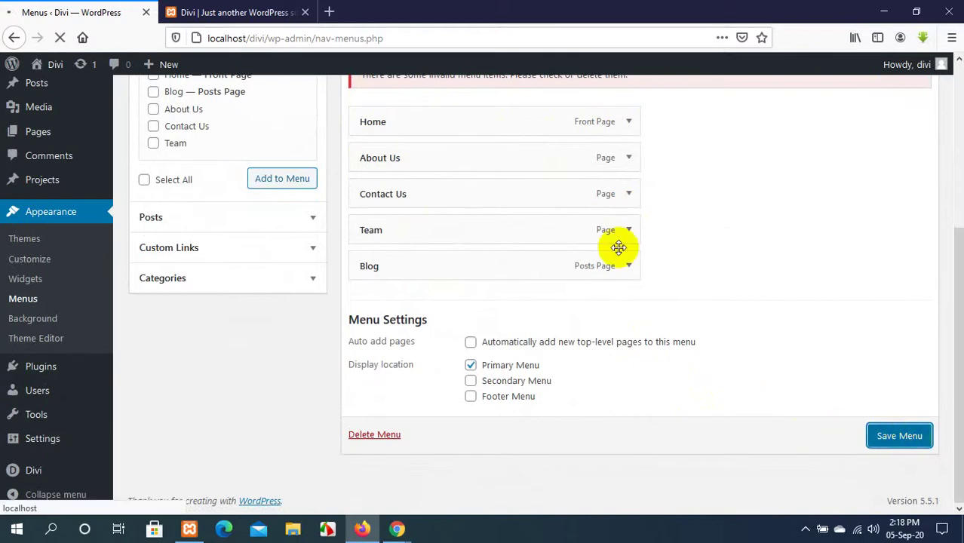
left_click(236, 7)
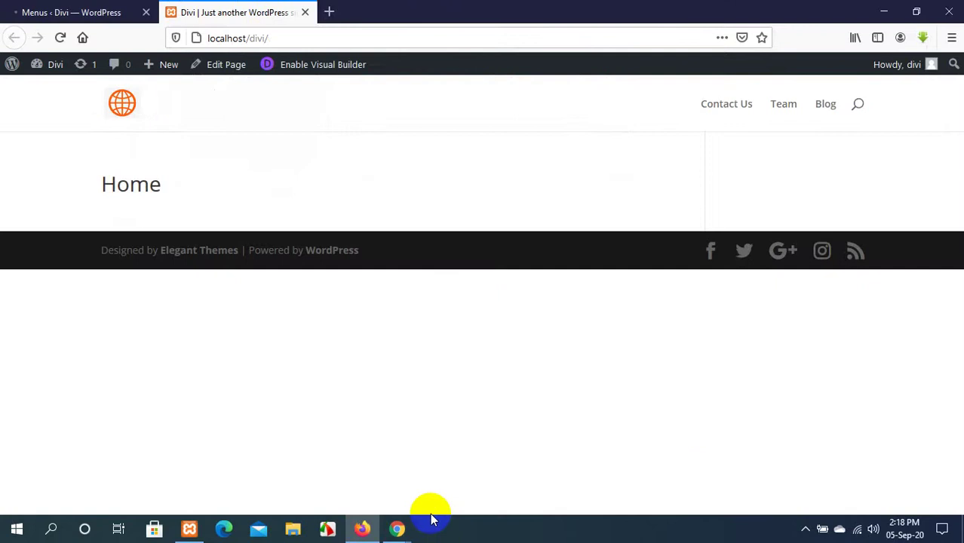
Bring the Google Meet call forward and capture the whole screen with Lightshot for saving.
mouse_move(398, 528)
left_click(362, 472)
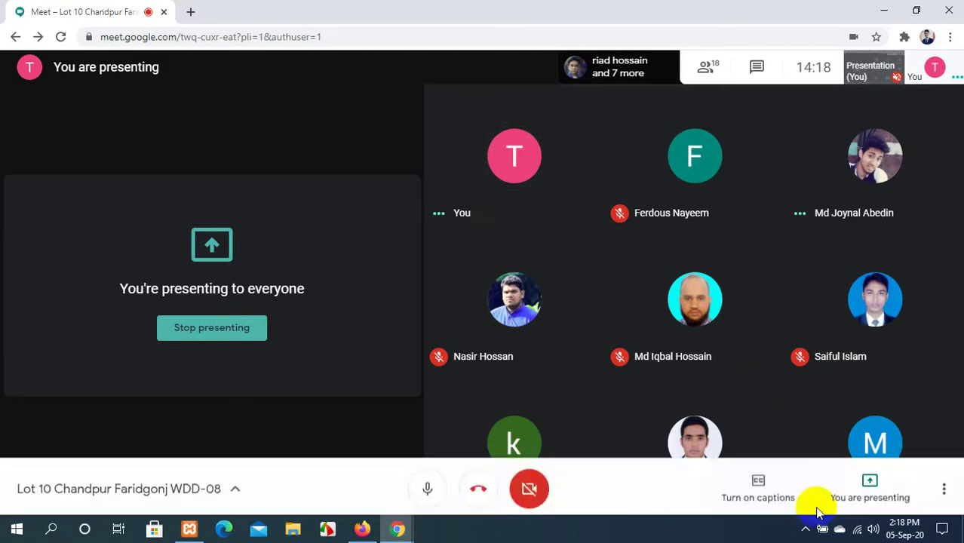
left_click(805, 530)
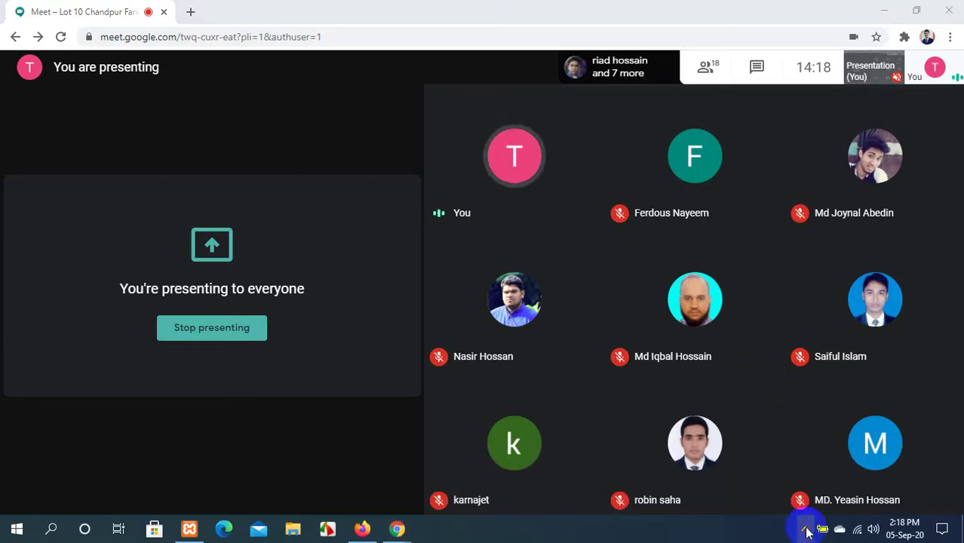
left_click(762, 473)
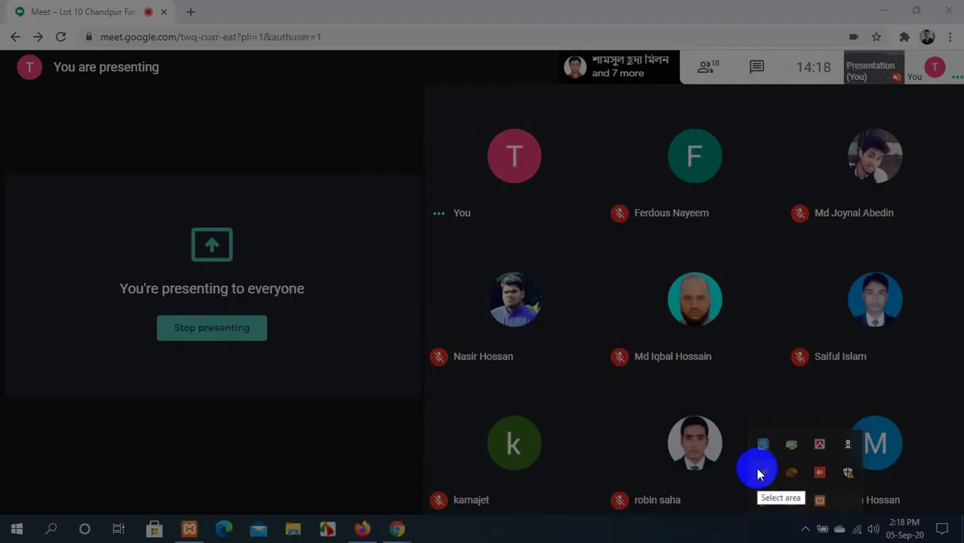
left_click_drag(1, 2, 956, 537)
left_click(922, 528)
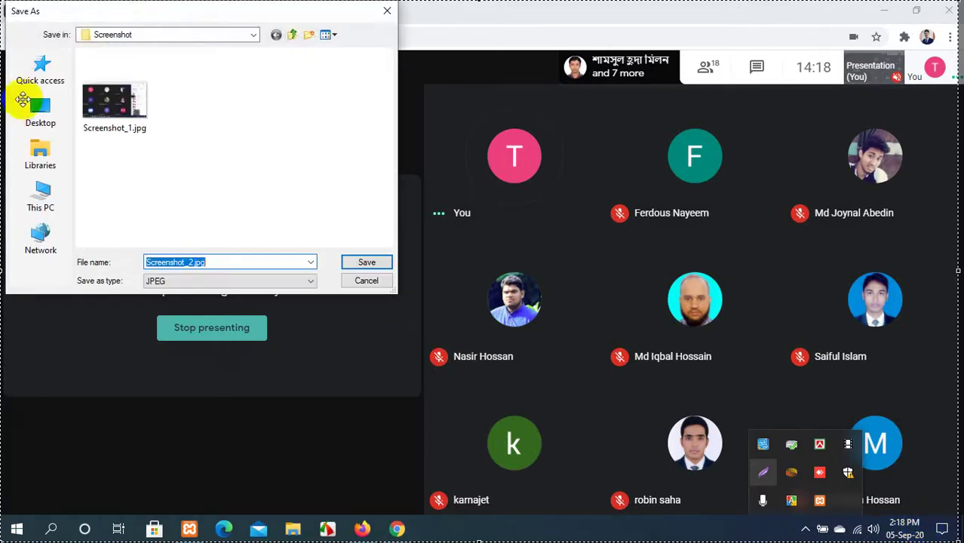
Browse to the LEDB betch 01 Details folder on the PERSONAL (D:) drive.
left_click(44, 197)
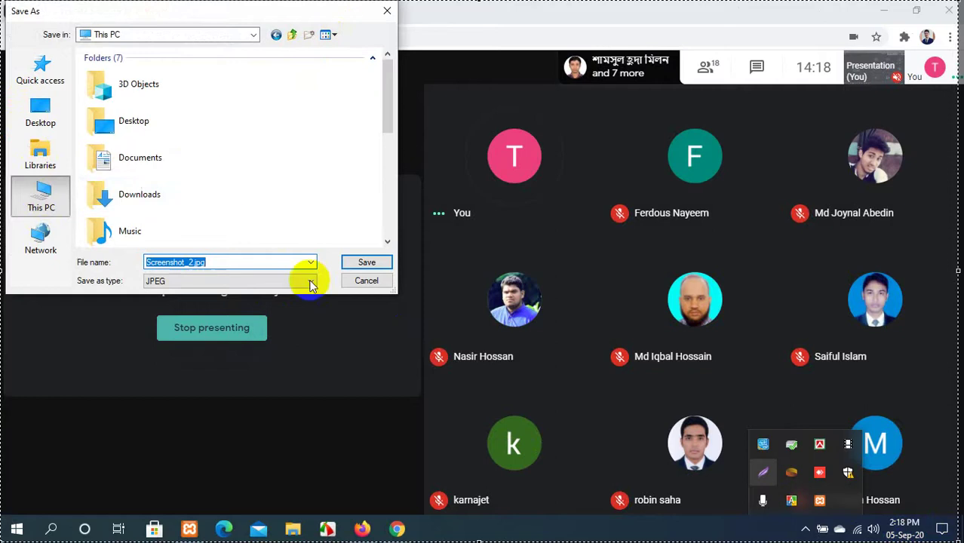
left_click_drag(396, 293, 479, 329)
scroll(166, 108, "down", 1)
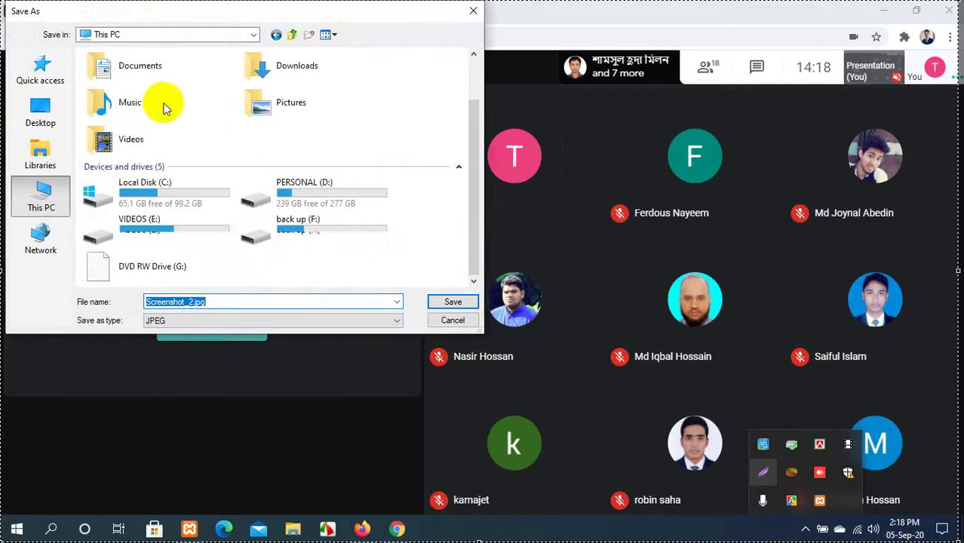
double_click(308, 199)
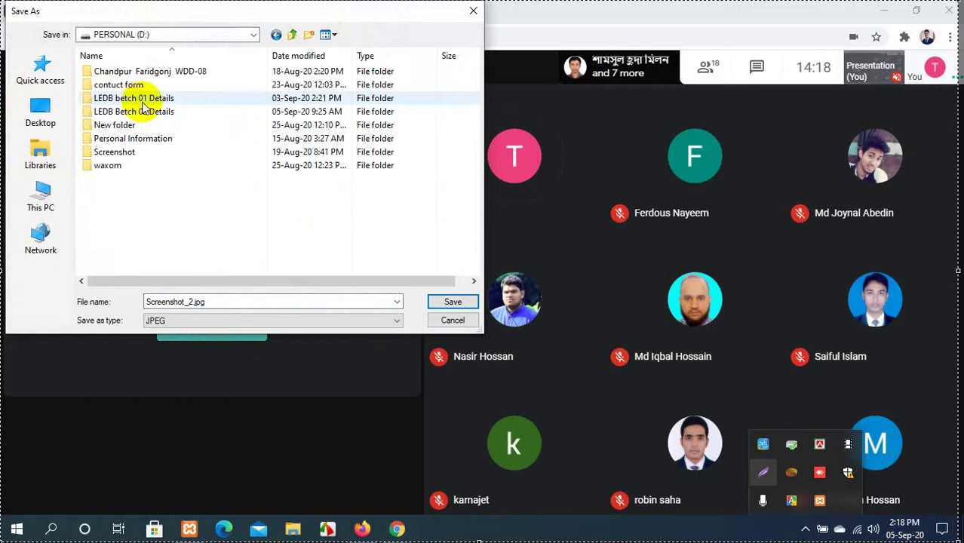
double_click(155, 98)
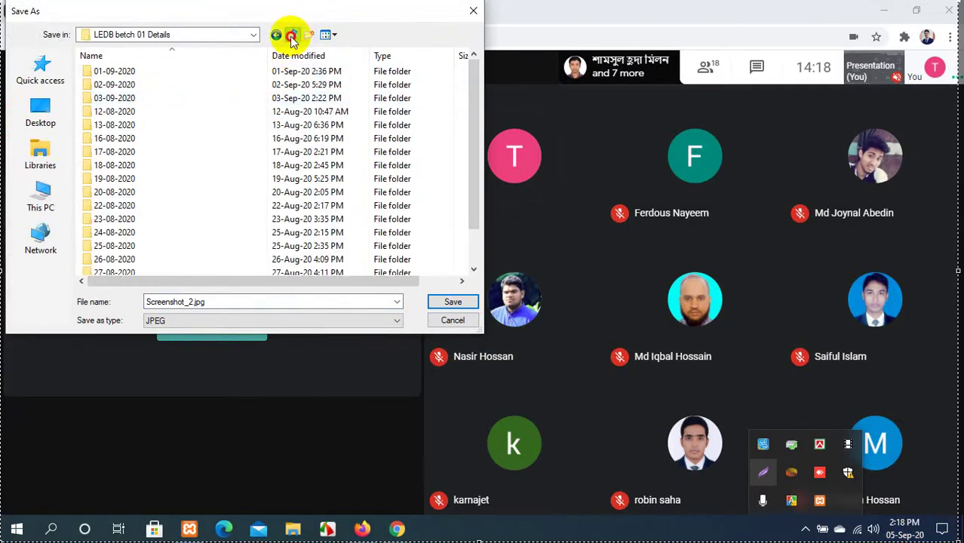
left_click(292, 34)
left_click(149, 100)
double_click(149, 99)
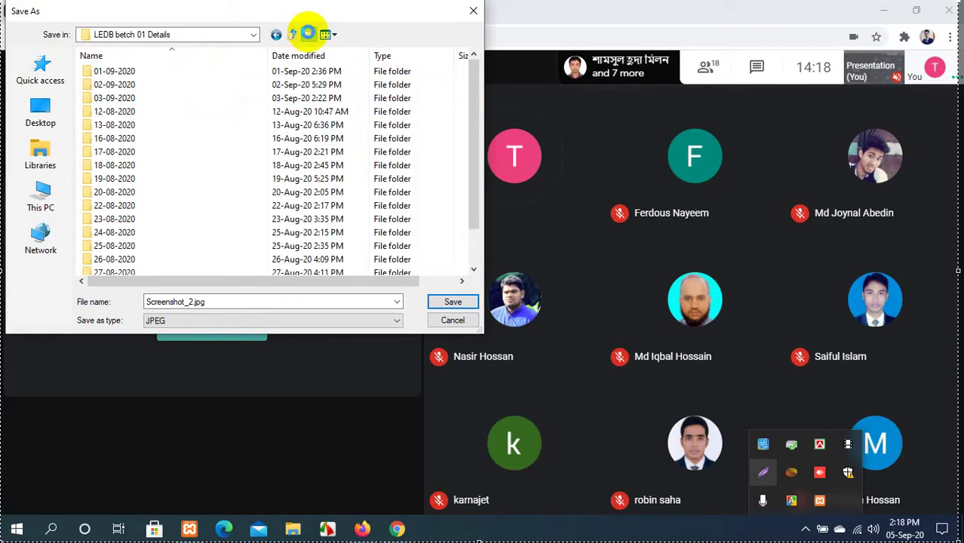
Create a new folder named 05-09-2020 and open it.
left_click(310, 35)
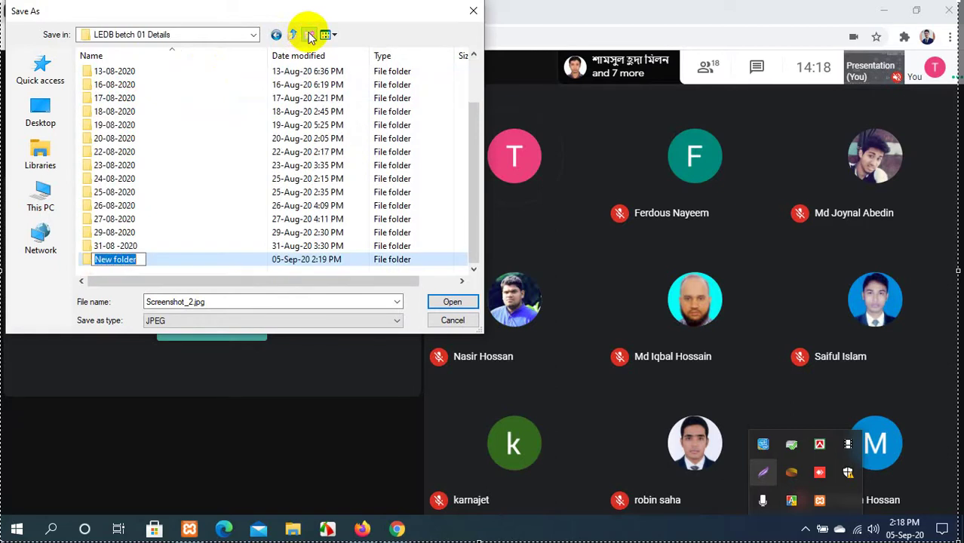
type("05-09-2020")
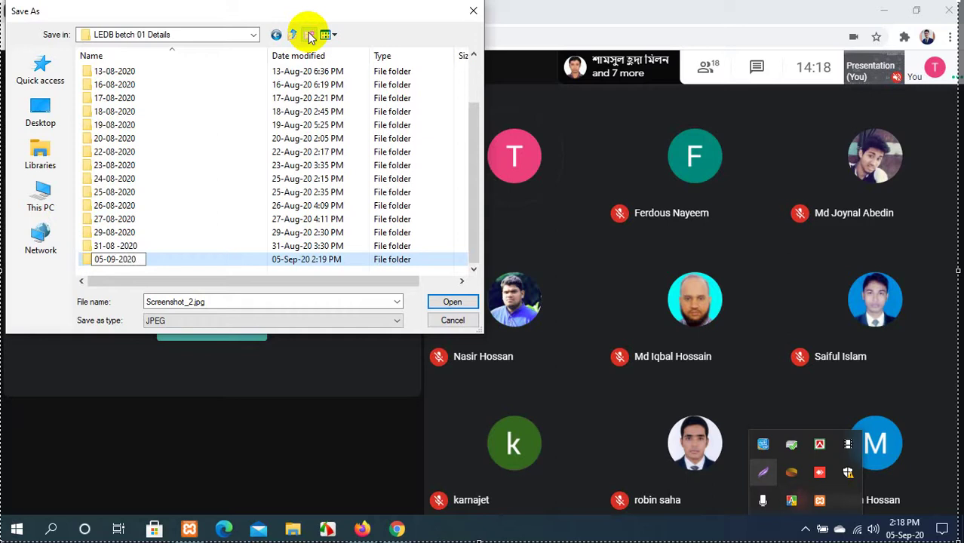
key("Return")
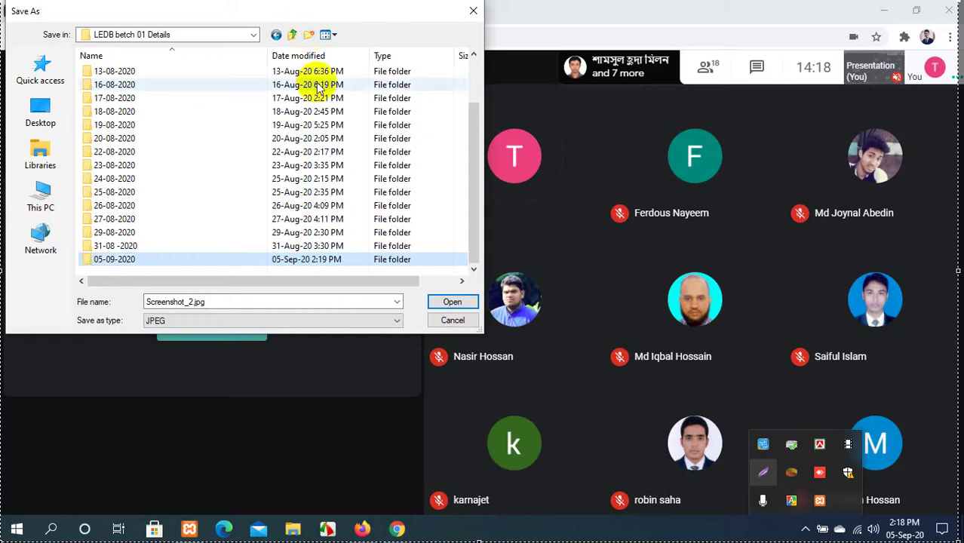
double_click(123, 258)
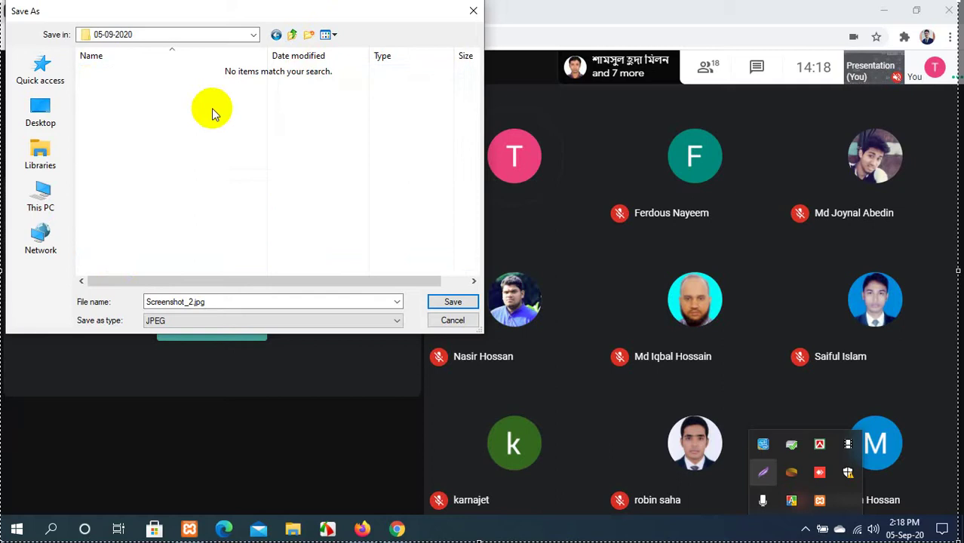
Create a Screenshot folder inside it and save Screenshot_2.jpg there.
left_click(310, 36)
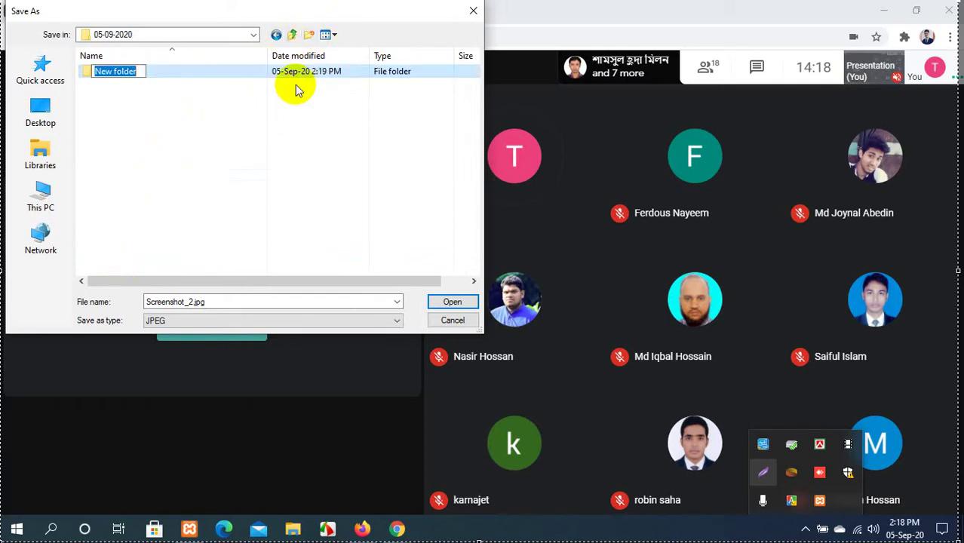
type("Screenshot")
key("Return")
key("Return")
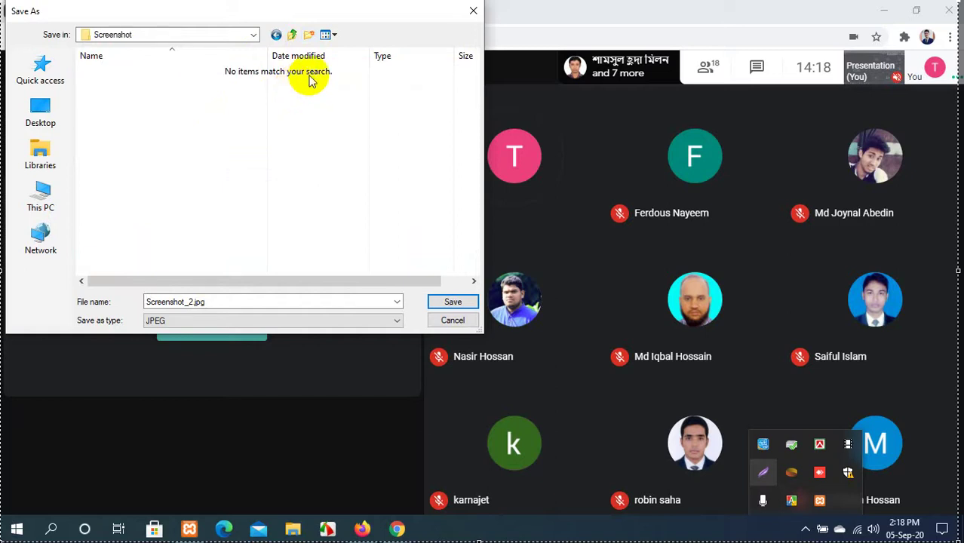
left_click(454, 303)
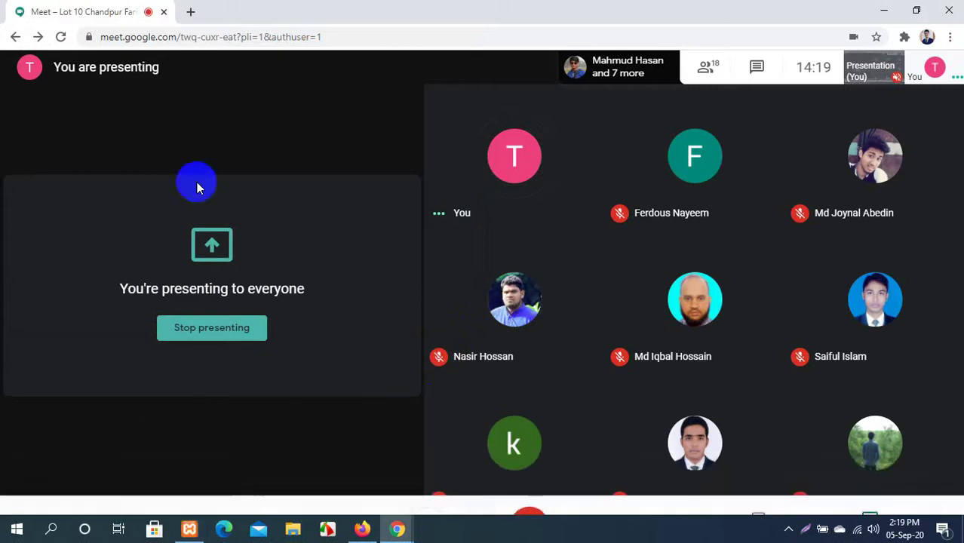
Reload the live Divi site to see the new Home and About Us links, then return to Menus.
left_click(362, 528)
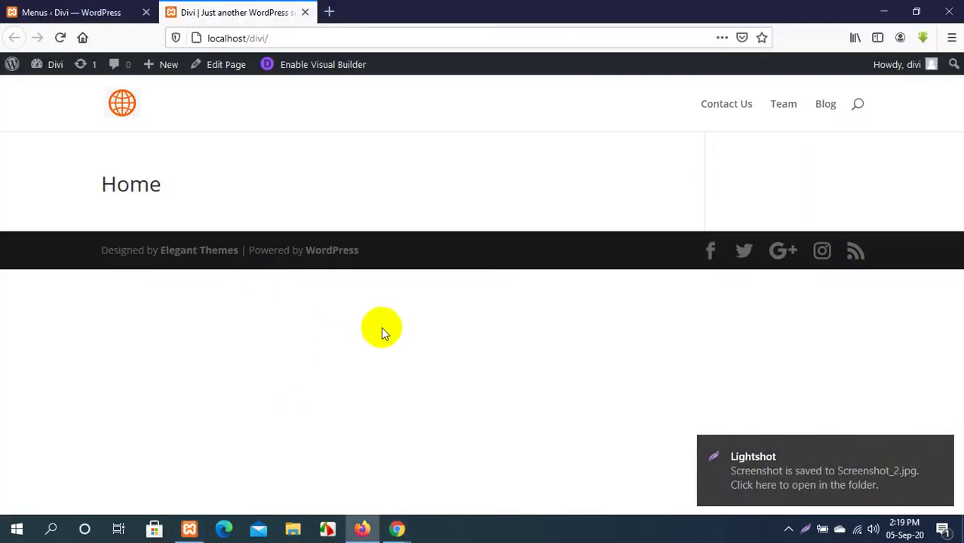
left_click(62, 38)
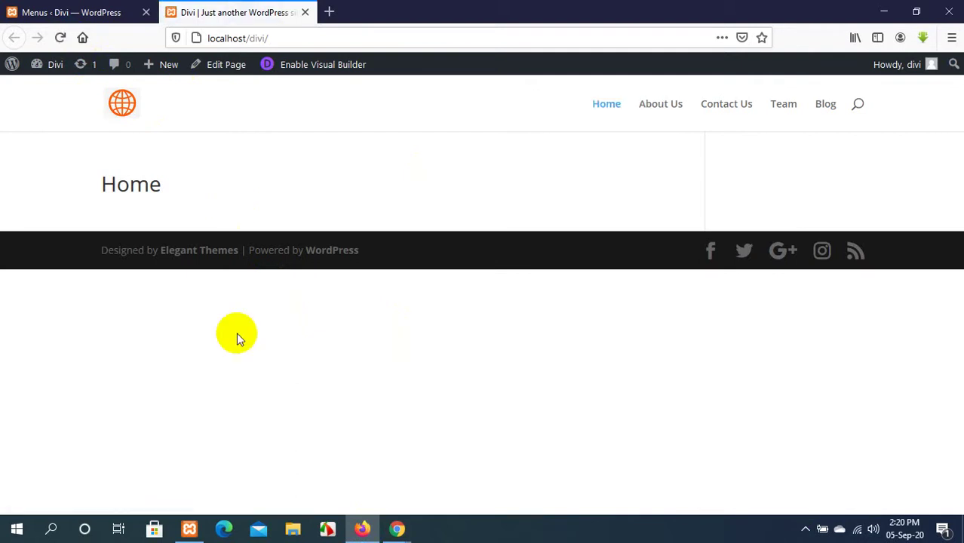
left_click(132, 13)
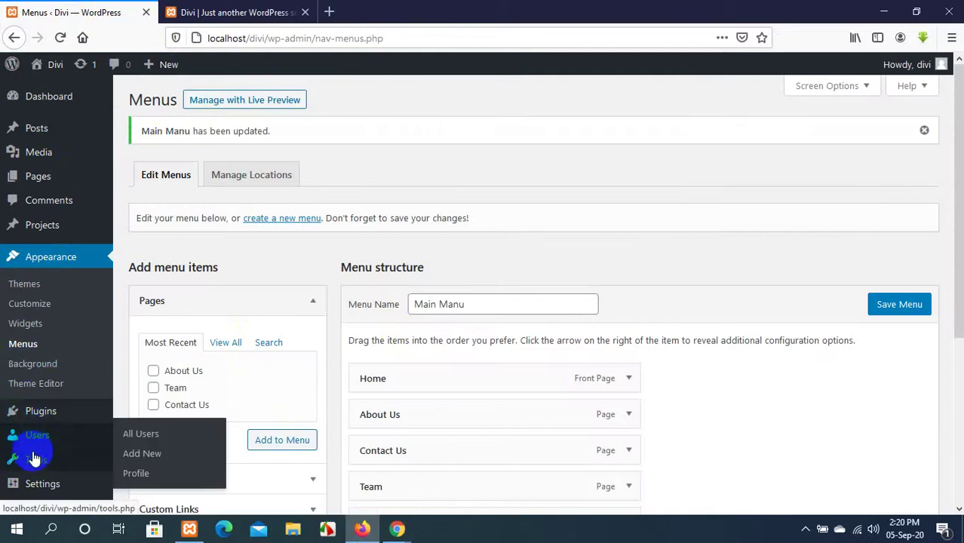
scroll(53, 427, "down", 3)
mouse_move(72, 471)
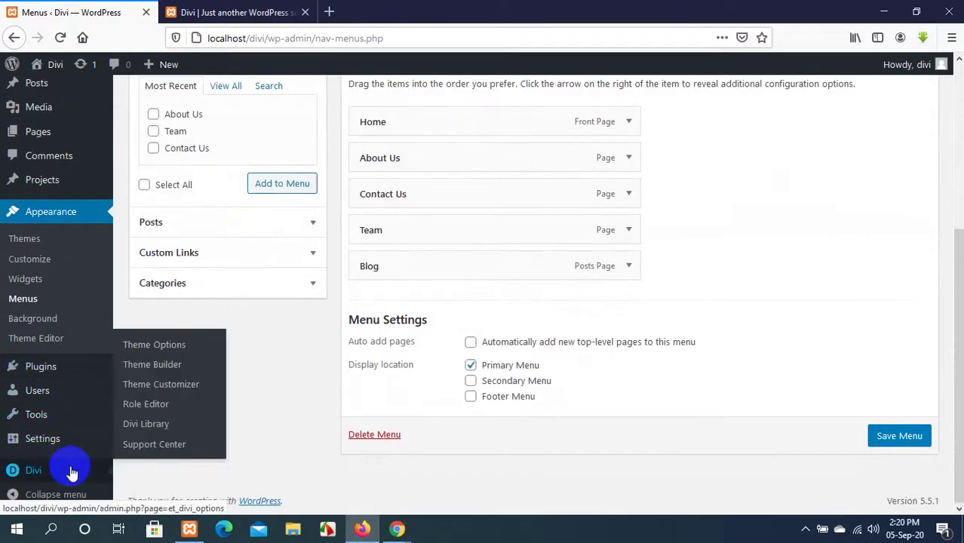
Delete the saved username on the Divi Theme Options Updates tab and save changes.
left_click(159, 346)
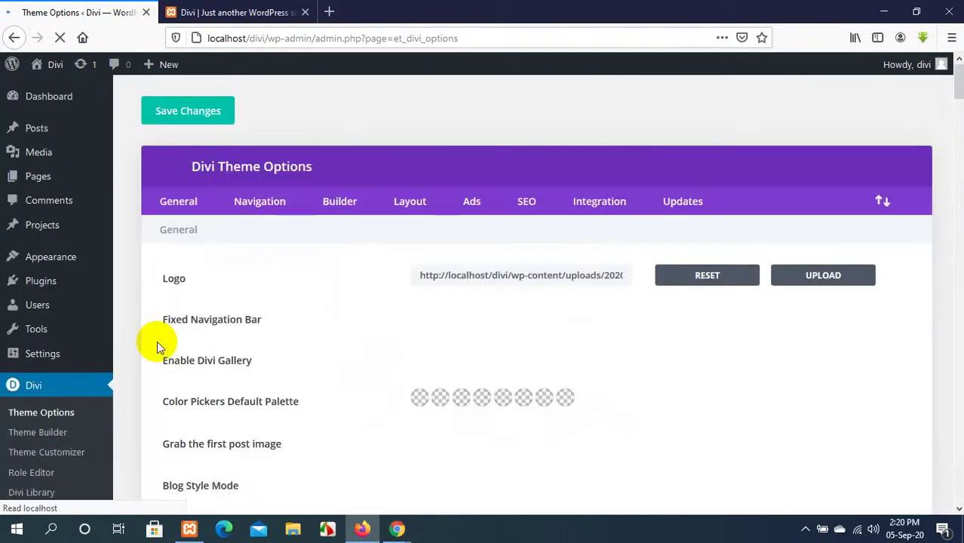
left_click(688, 204)
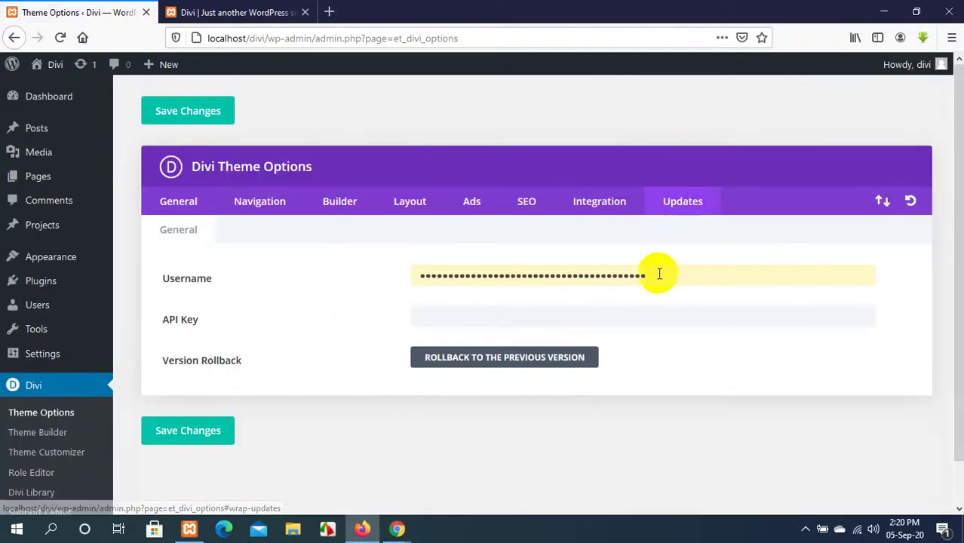
left_click_drag(639, 274, 383, 284)
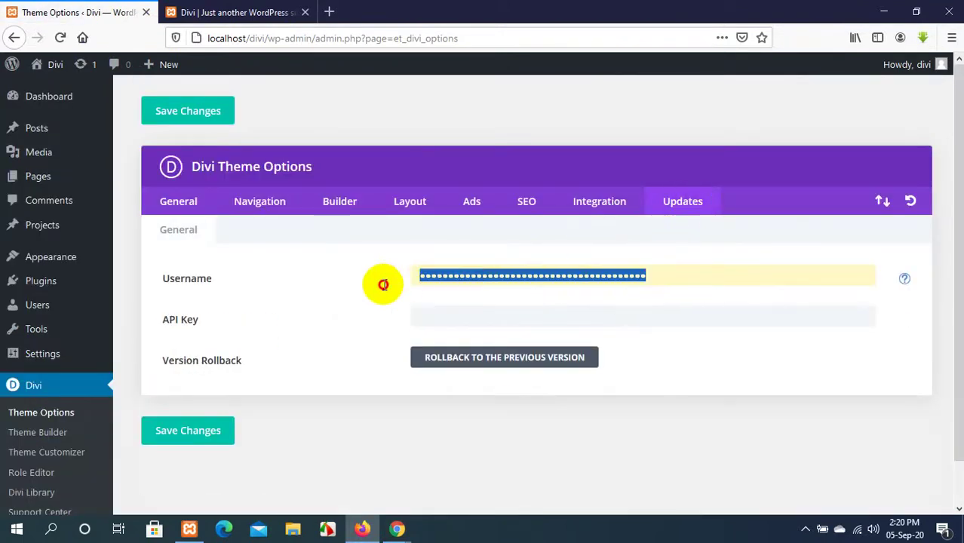
key("BackSpace")
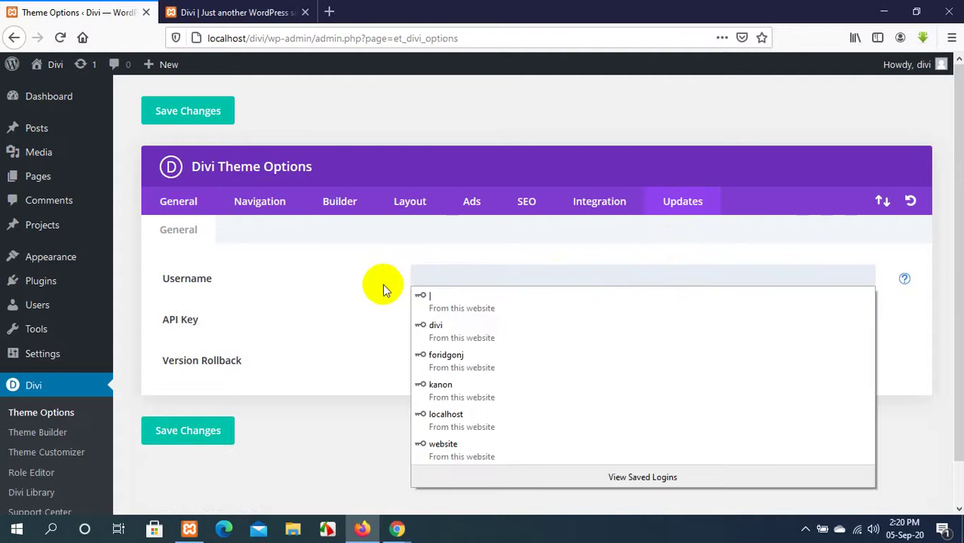
left_click(211, 434)
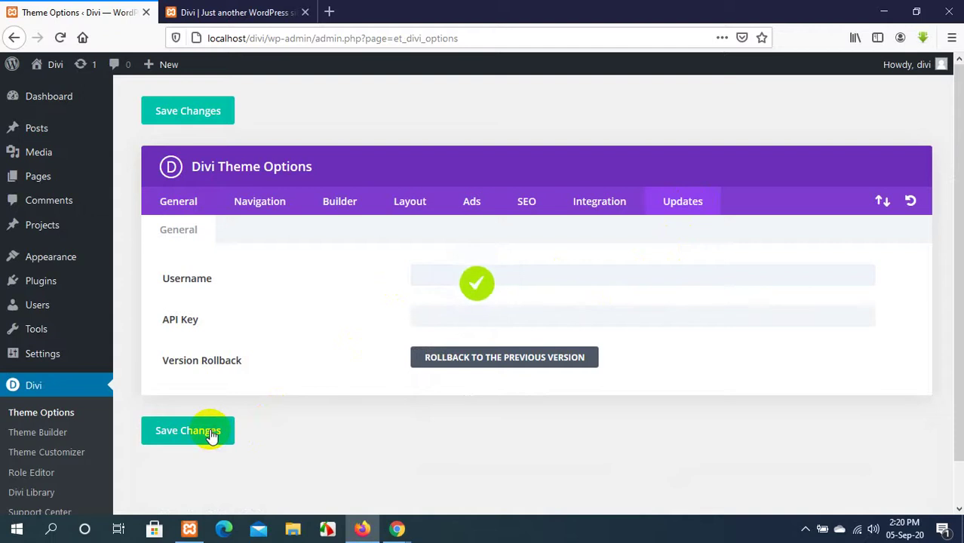
Reload the live site, then admit the person asking to join the Meet call.
left_click(200, 9)
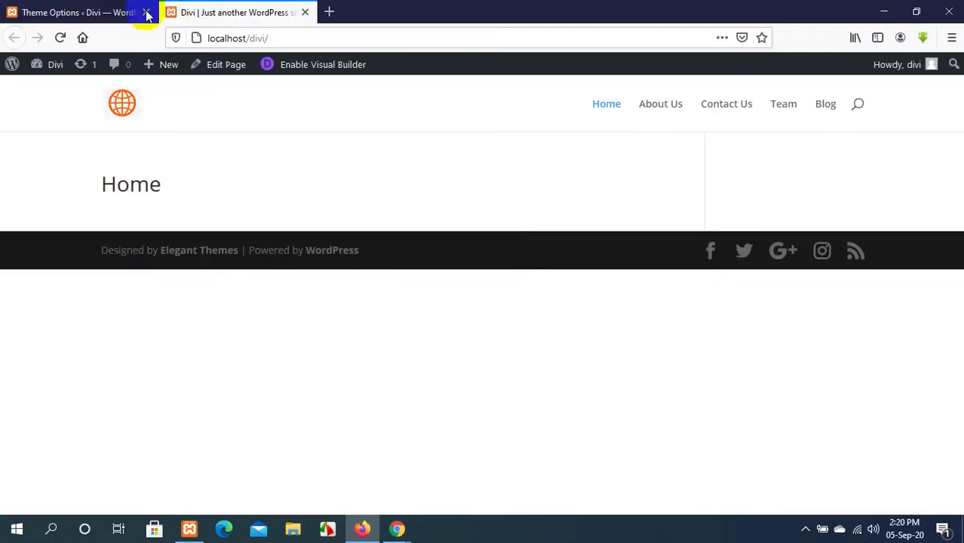
left_click(60, 38)
mouse_move(397, 528)
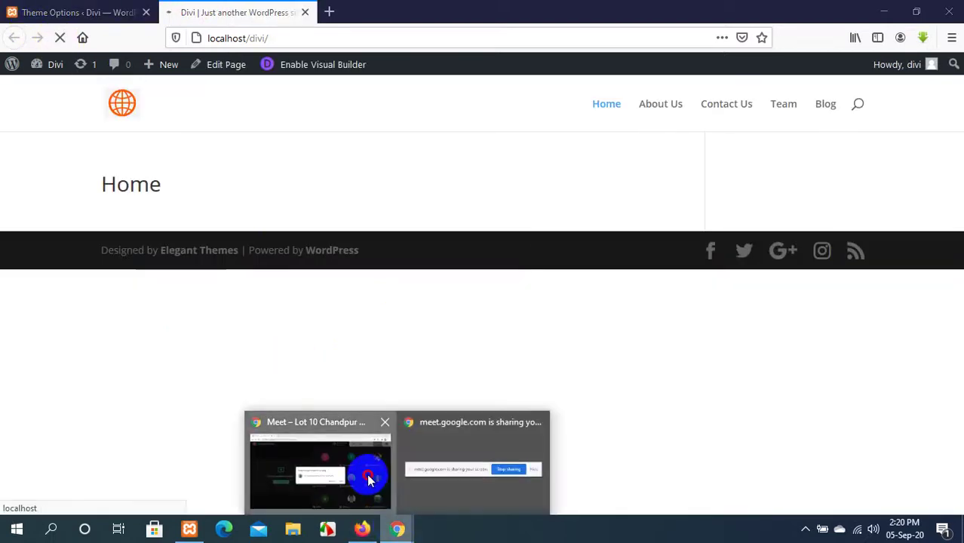
left_click(367, 473)
left_click(624, 324)
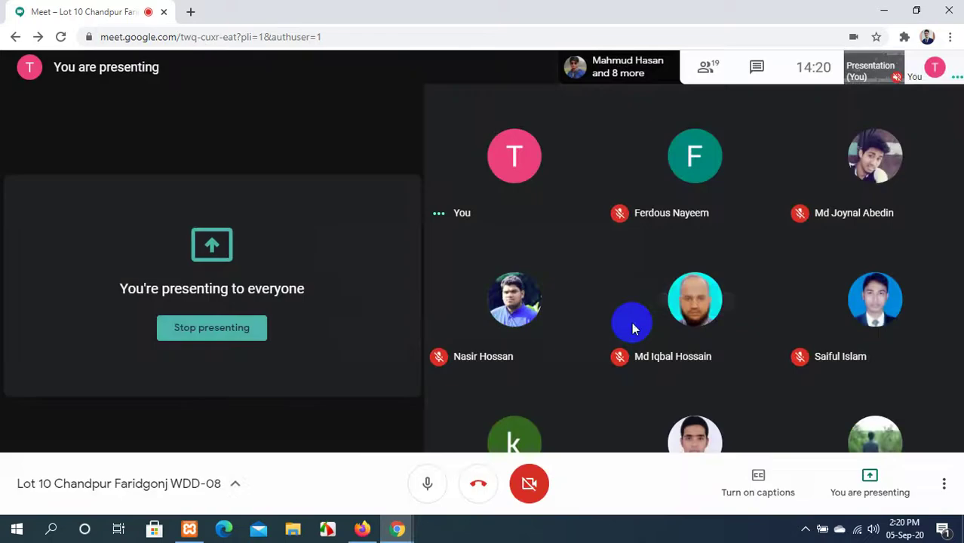
Return to the browser and open the WordPress Dashboard.
left_click(360, 528)
key("ctrl+Tab")
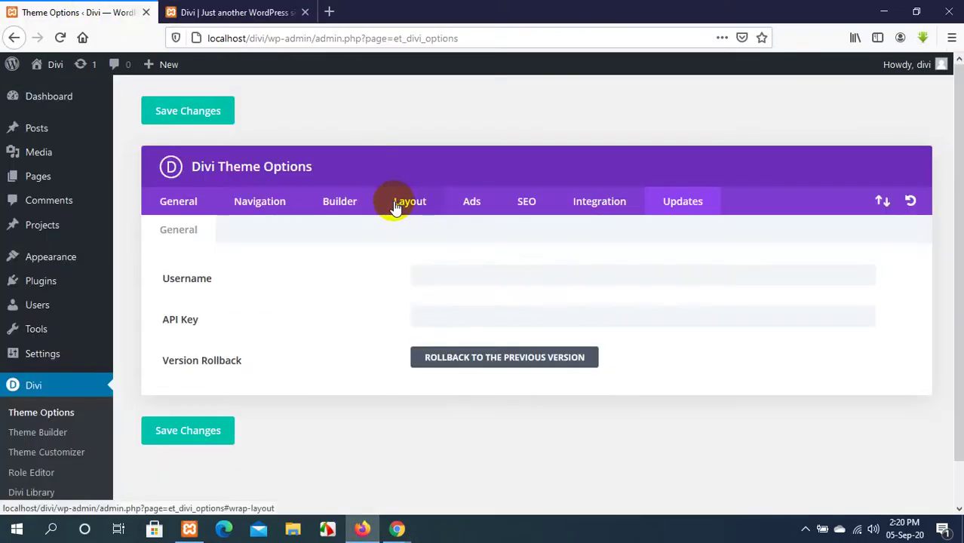
left_click(51, 102)
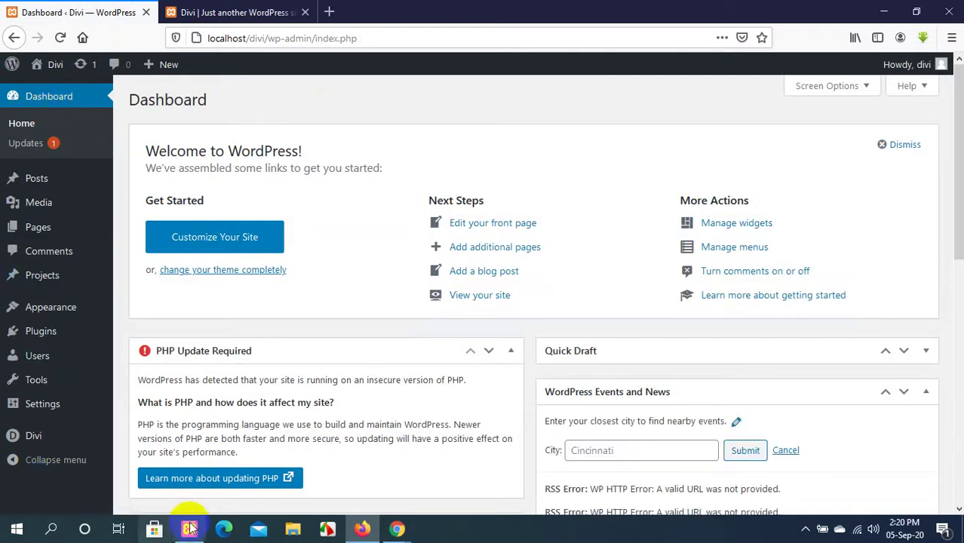
mouse_move(397, 529)
left_click(371, 492)
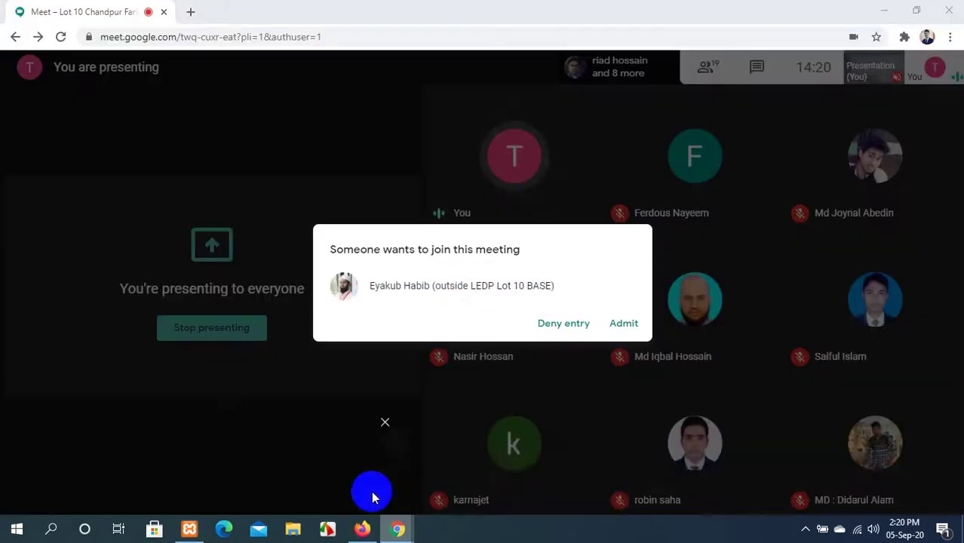
left_click(624, 323)
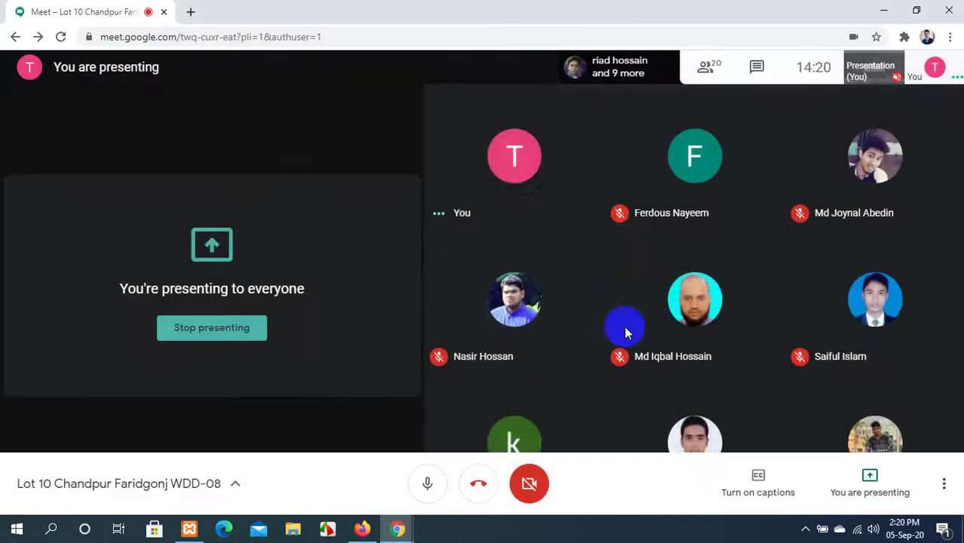
mouse_move(362, 529)
left_click(341, 476)
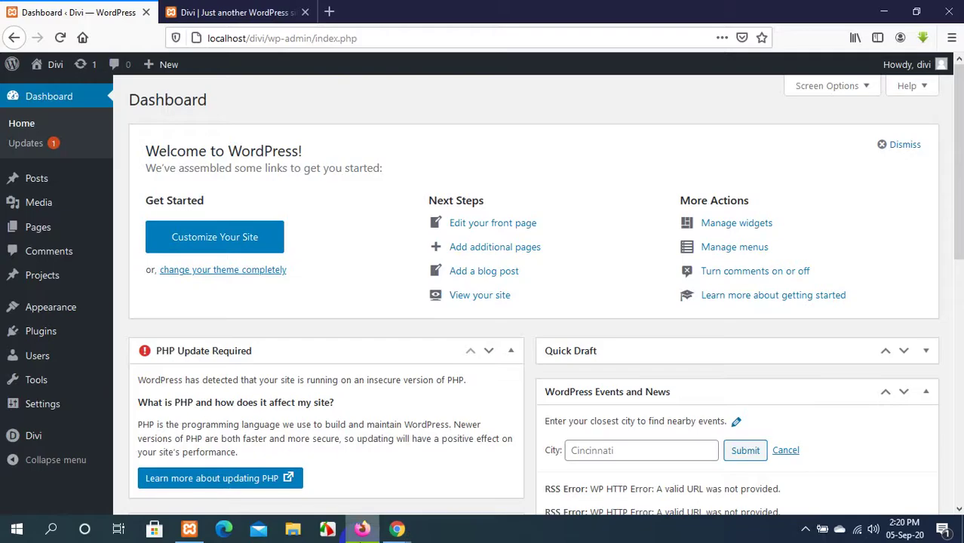
scroll(368, 237, "down", 3)
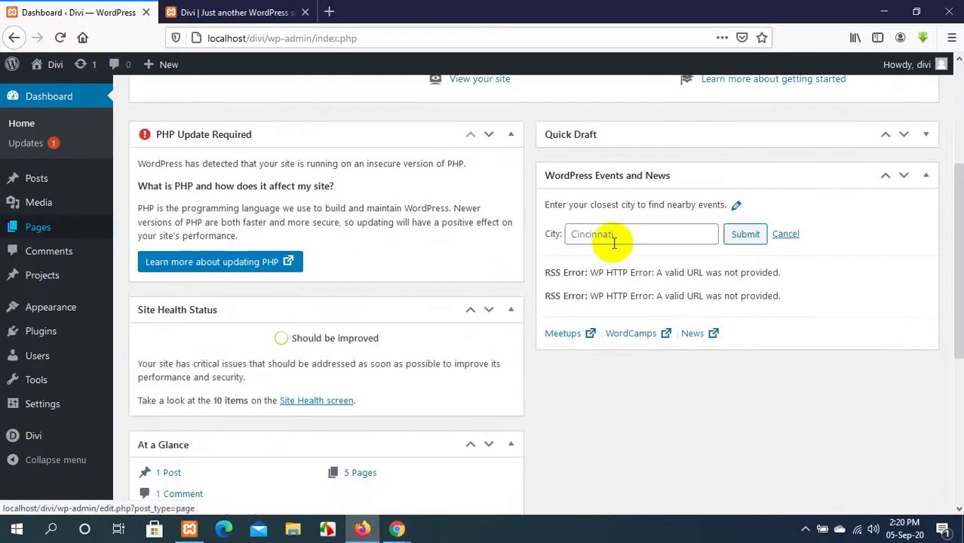
scroll(617, 246, "up", 3)
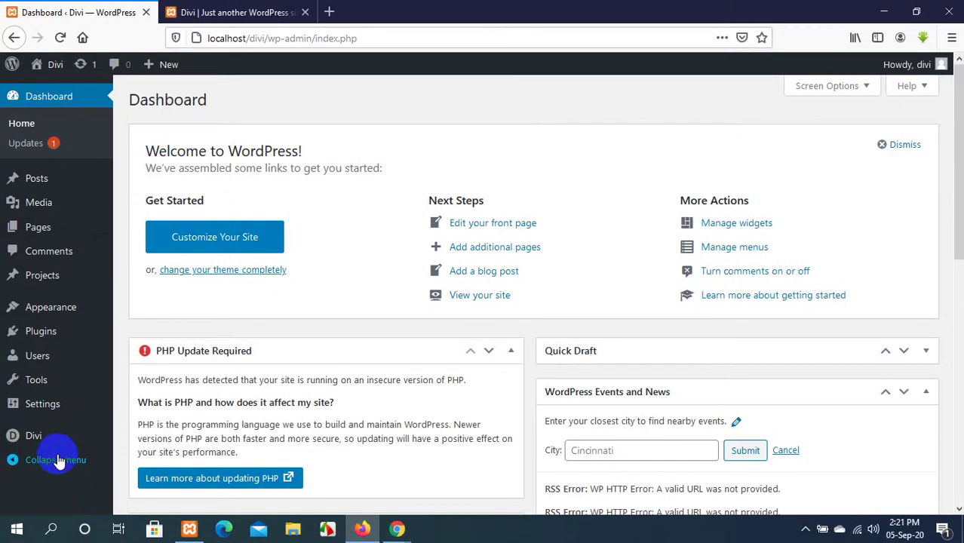
mouse_move(57, 438)
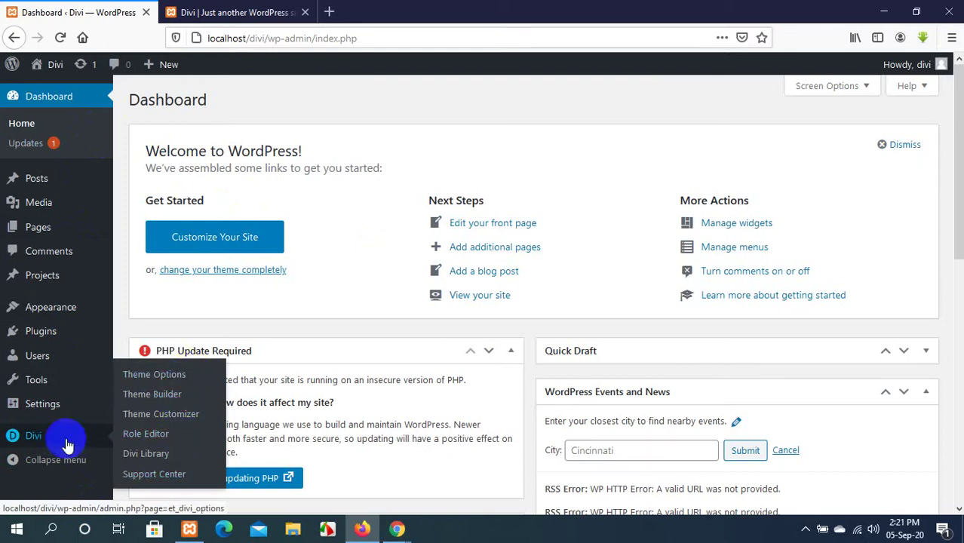
Open Divi Theme Options and scroll through the General settings, including Fixed Navigation Bar.
left_click(169, 377)
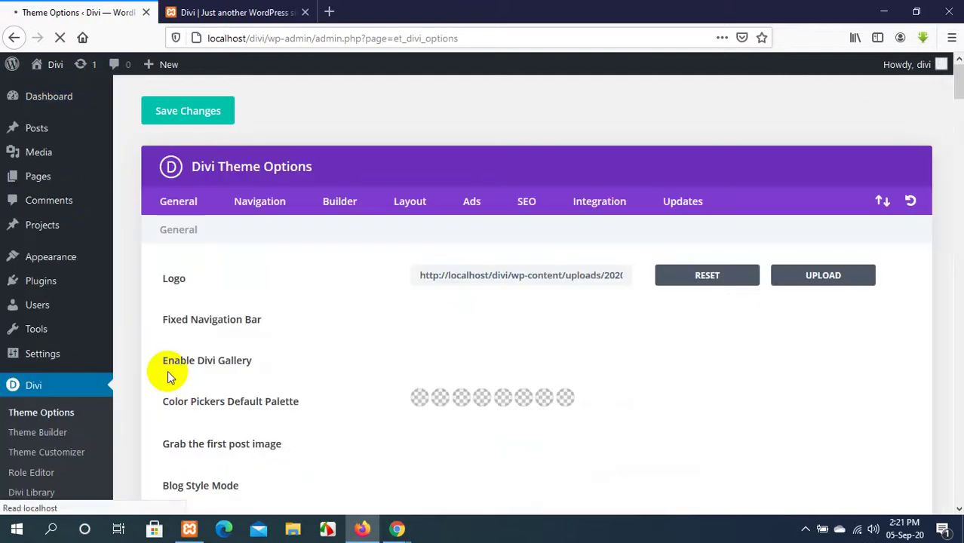
scroll(345, 302, "down", 15)
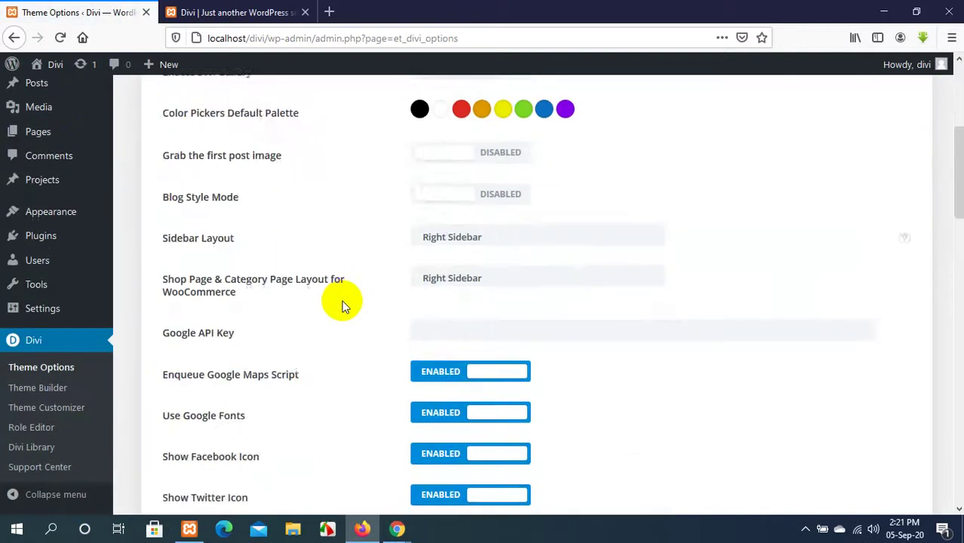
scroll(341, 304, "down", 5)
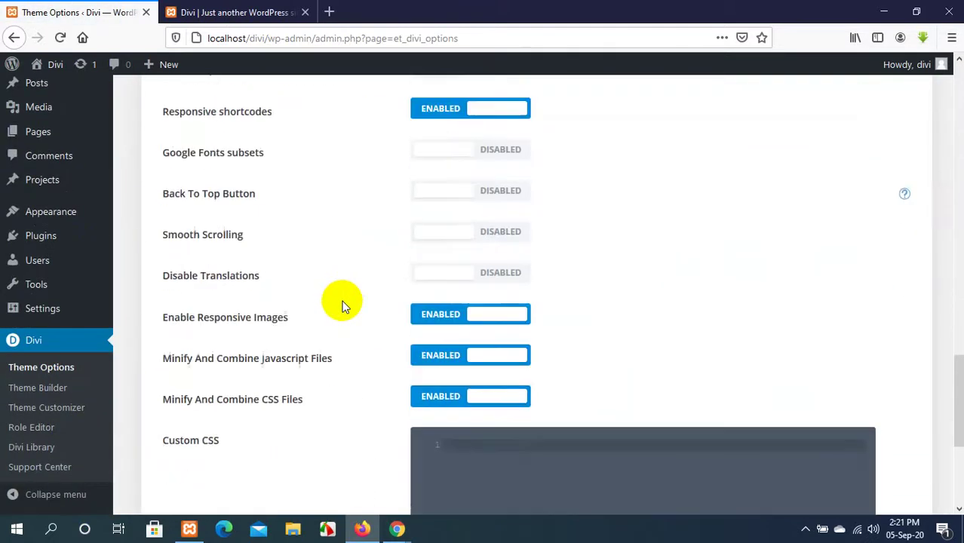
scroll(342, 304, "up", 10)
scroll(342, 304, "up", 10)
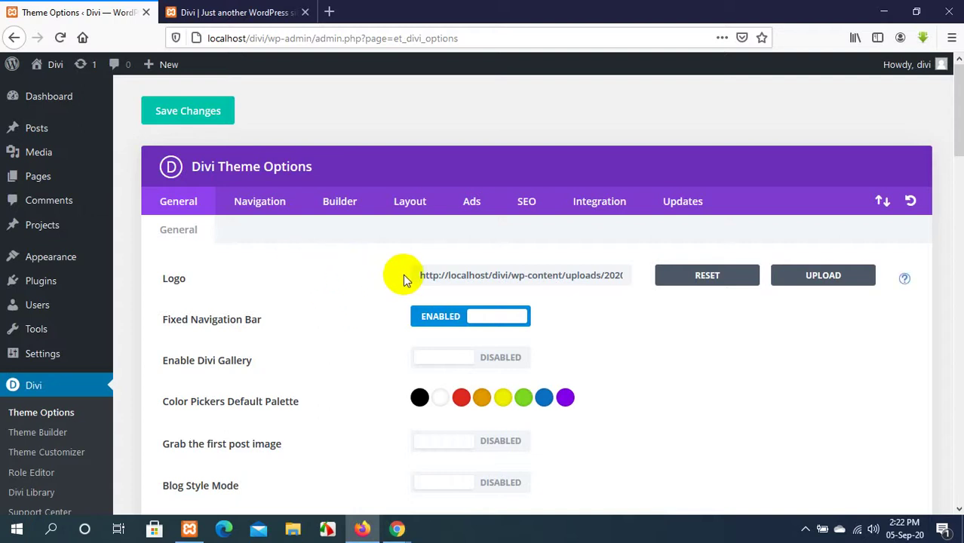
Start a new blank post via Posts > Add New.
scroll(401, 275, "down", 2)
scroll(399, 275, "down", 2)
scroll(393, 270, "up", 4)
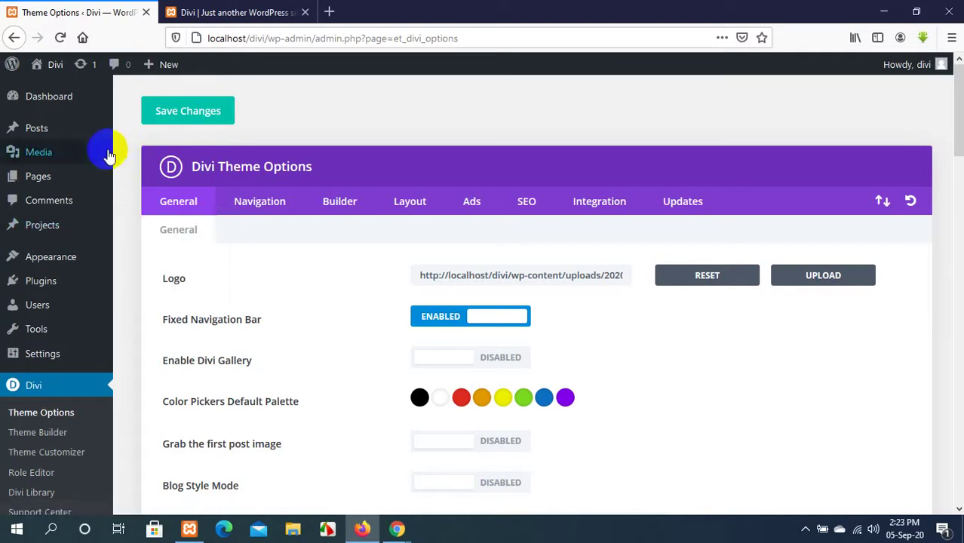
left_click(50, 132)
left_click(144, 152)
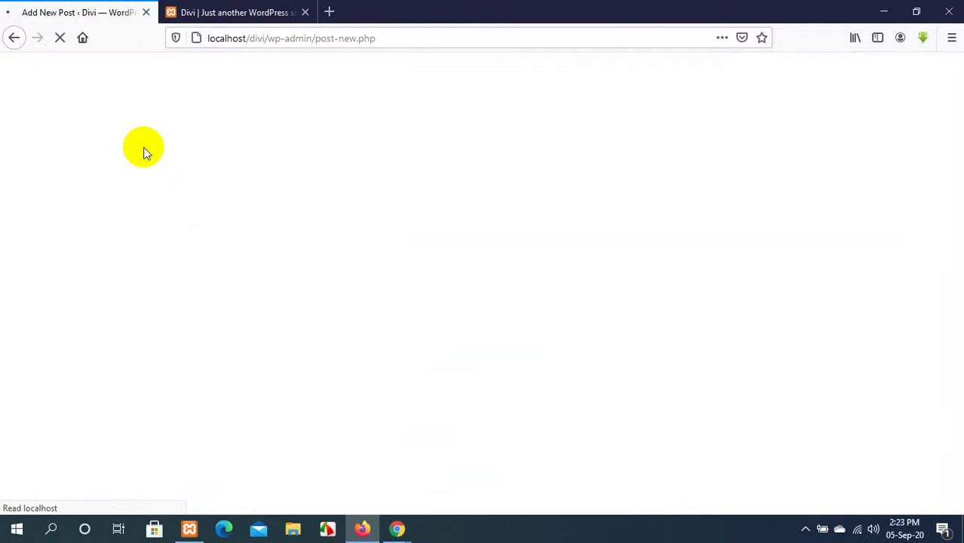
Open Prothom Alo English in a new tab and go to the Narayanganj mosque blast article.
left_click(329, 12)
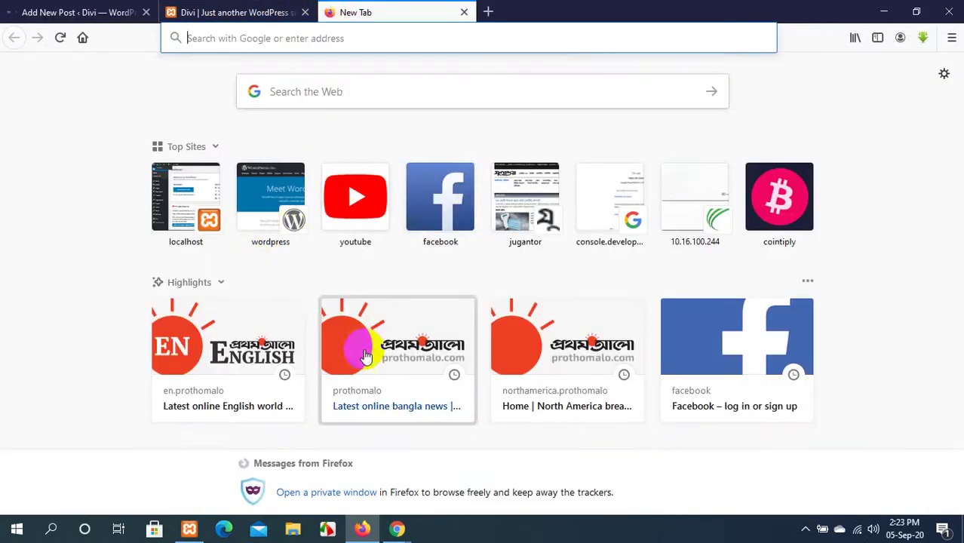
left_click(258, 368)
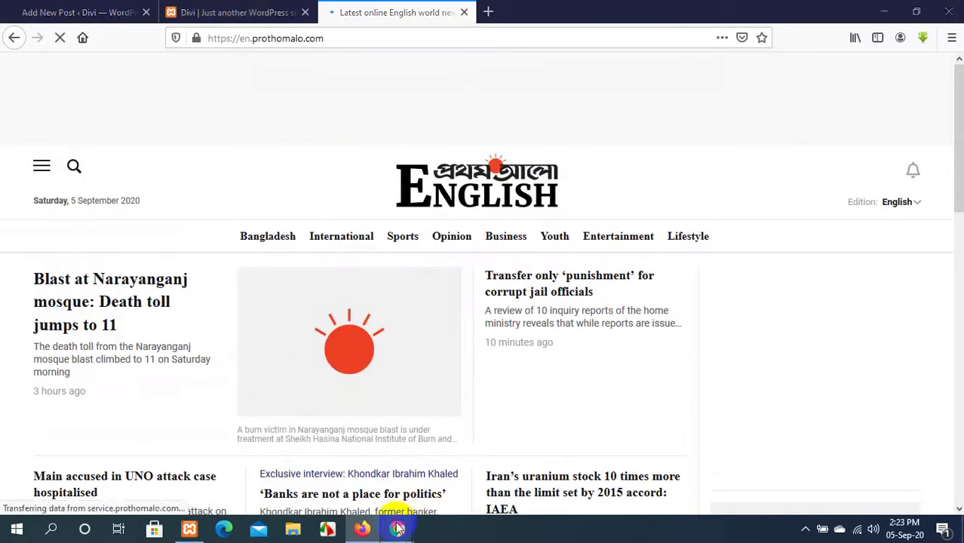
mouse_move(397, 529)
left_click(316, 469)
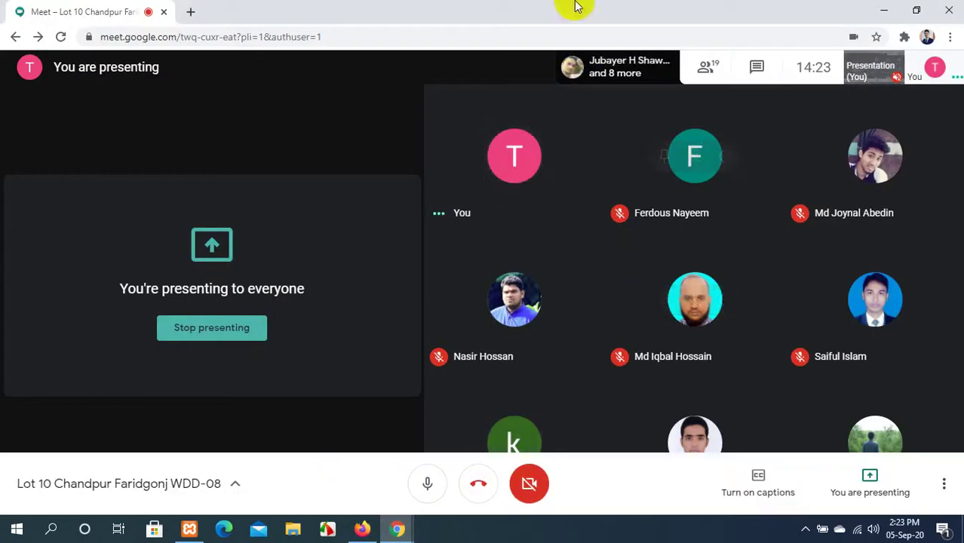
mouse_move(362, 528)
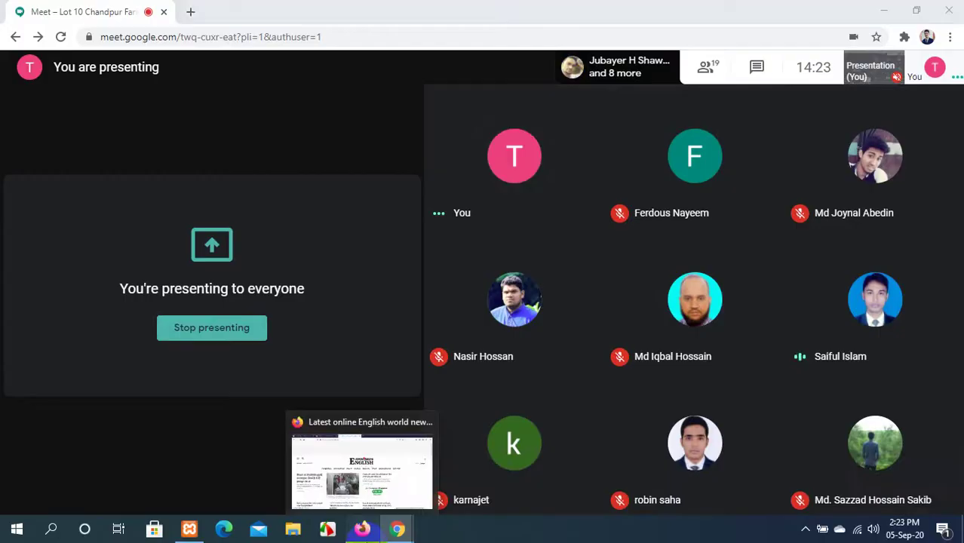
left_click(362, 471)
left_click(118, 289)
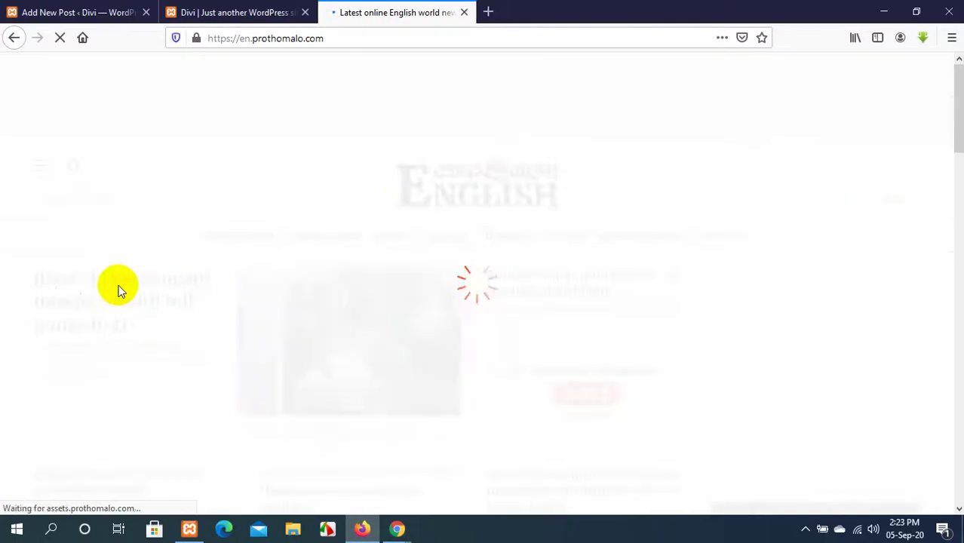
Switch between the article and the loading Add New Post editor, scrolling the editor.
left_click(35, 9)
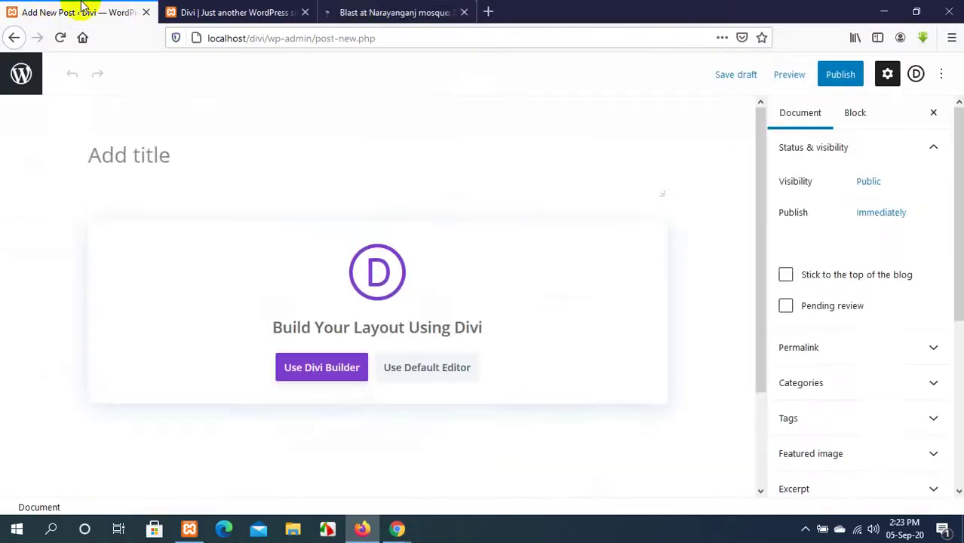
left_click(381, 9)
left_click(87, 11)
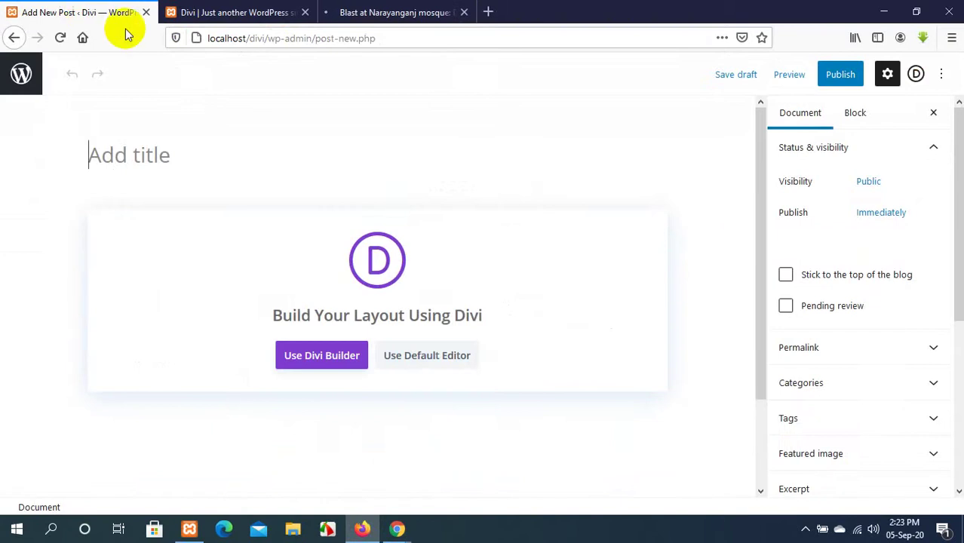
scroll(393, 207, "down", 2)
scroll(393, 207, "up", 2)
scroll(393, 207, "down", 2)
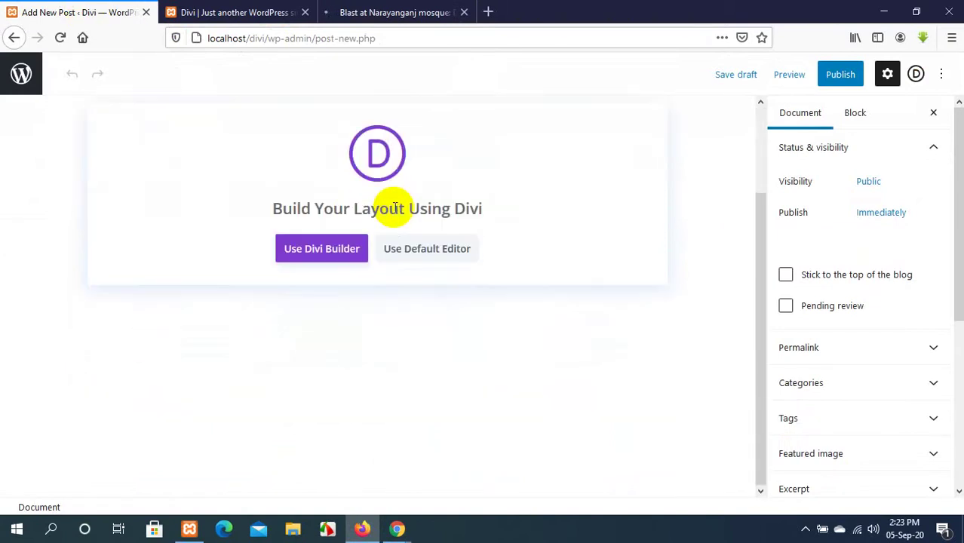
scroll(393, 207, "up", 2)
scroll(393, 207, "down", 2)
scroll(393, 207, "up", 2)
scroll(392, 208, "down", 2)
scroll(393, 207, "up", 2)
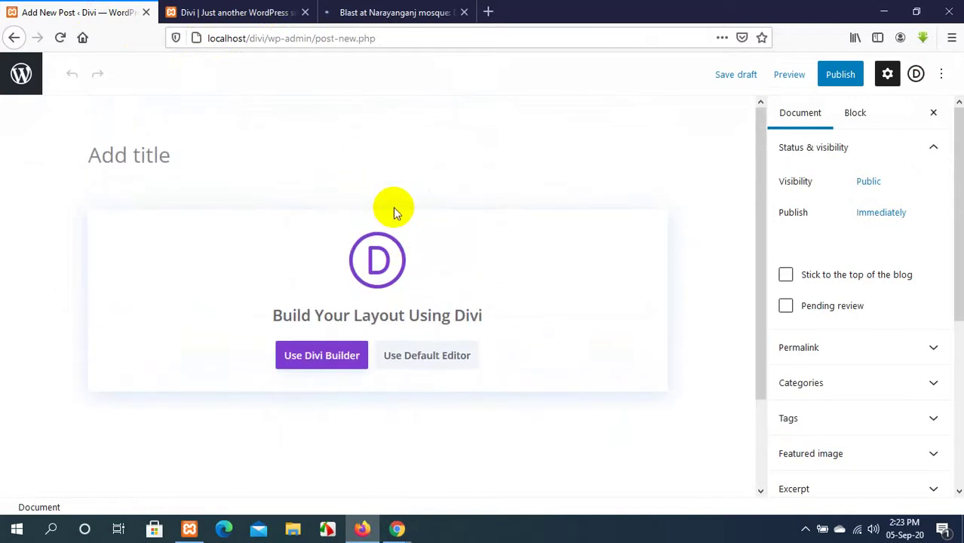
scroll(392, 208, "down", 2)
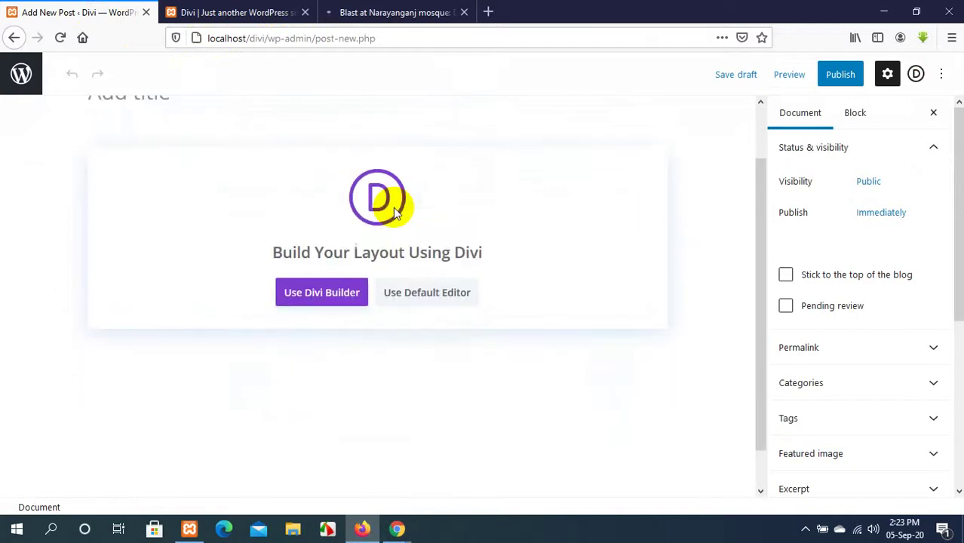
scroll(393, 207, "up", 2)
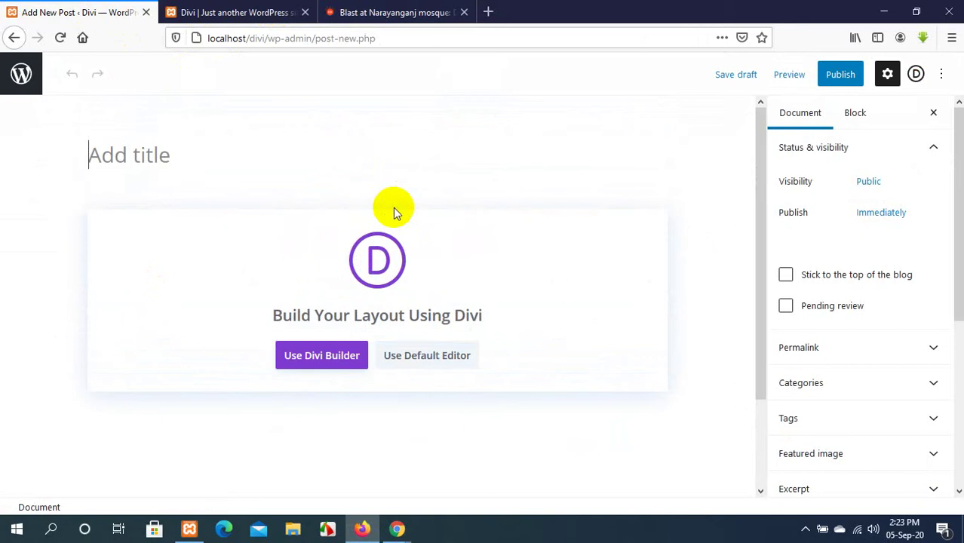
scroll(393, 212, "down", 2)
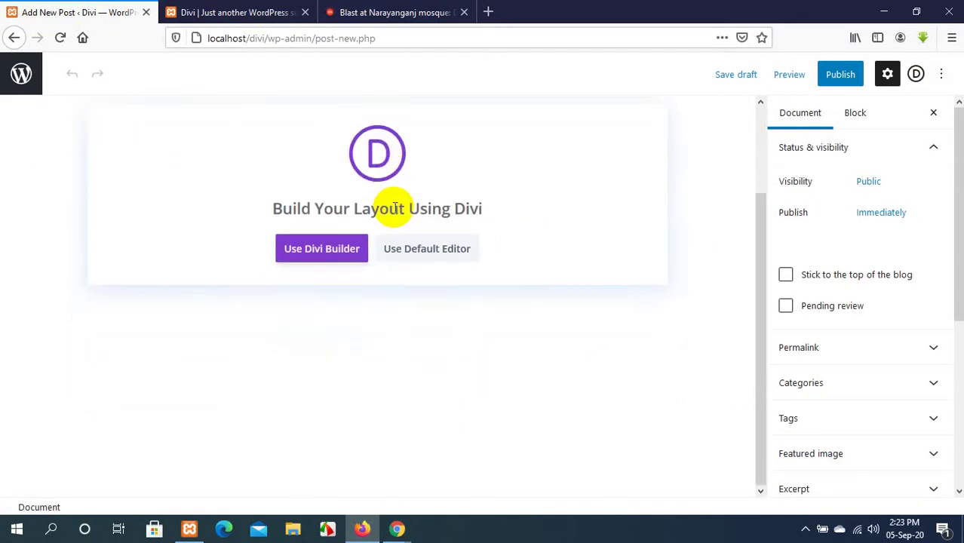
scroll(390, 209, "up", 2)
Select the article's headline and return to the post editor.
left_click(384, 12)
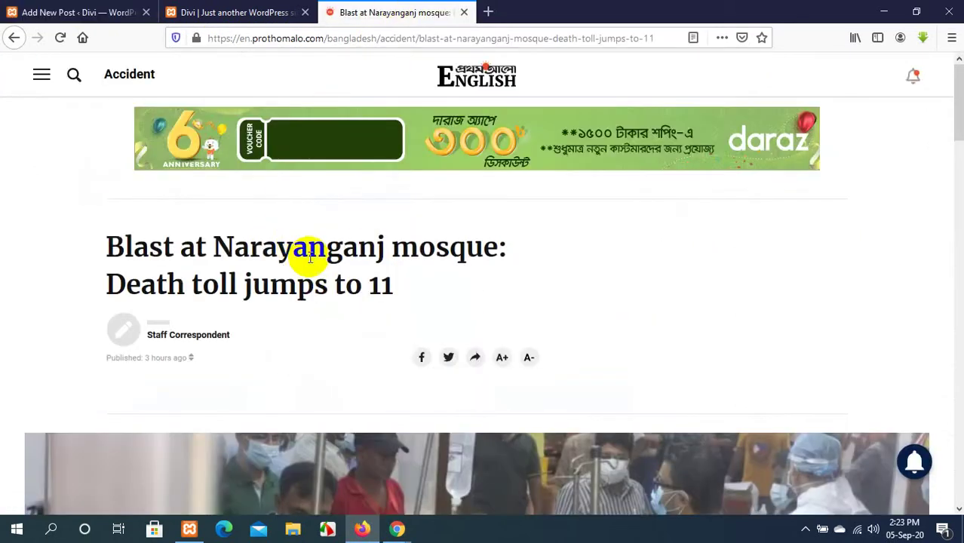
left_click_drag(399, 290, 111, 252)
key("ctrl+c")
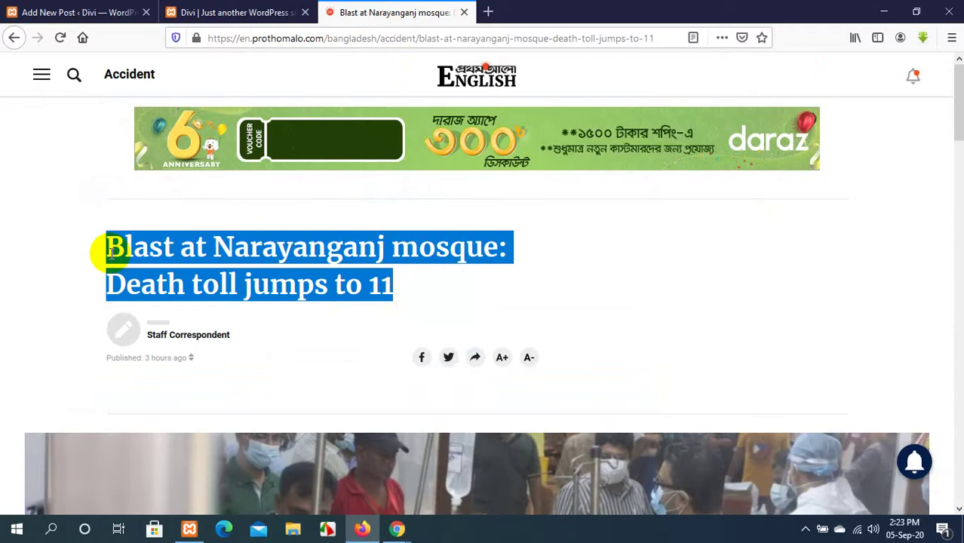
left_click(105, 12)
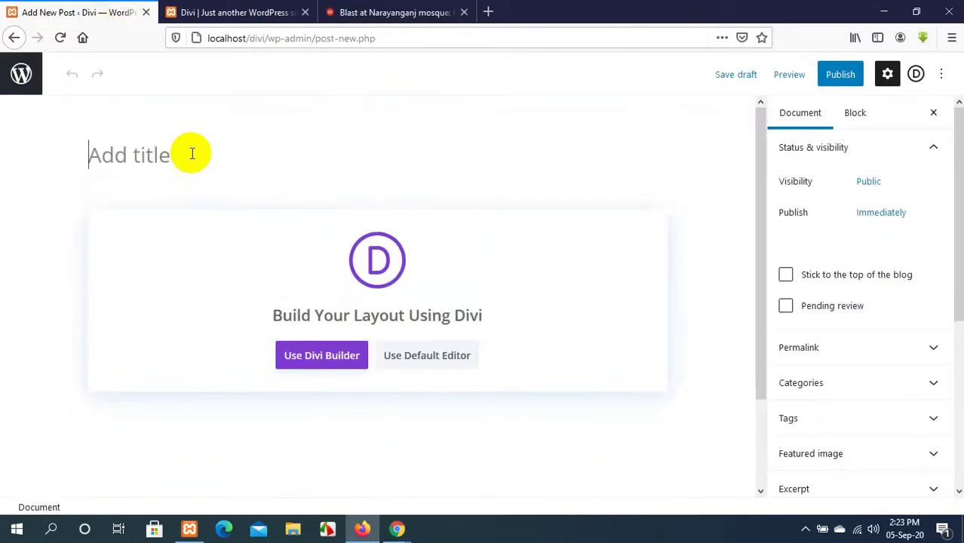
Paste the headline as the post title in the default editor and add a Paragraph block.
key("ctrl+v")
left_click(416, 358)
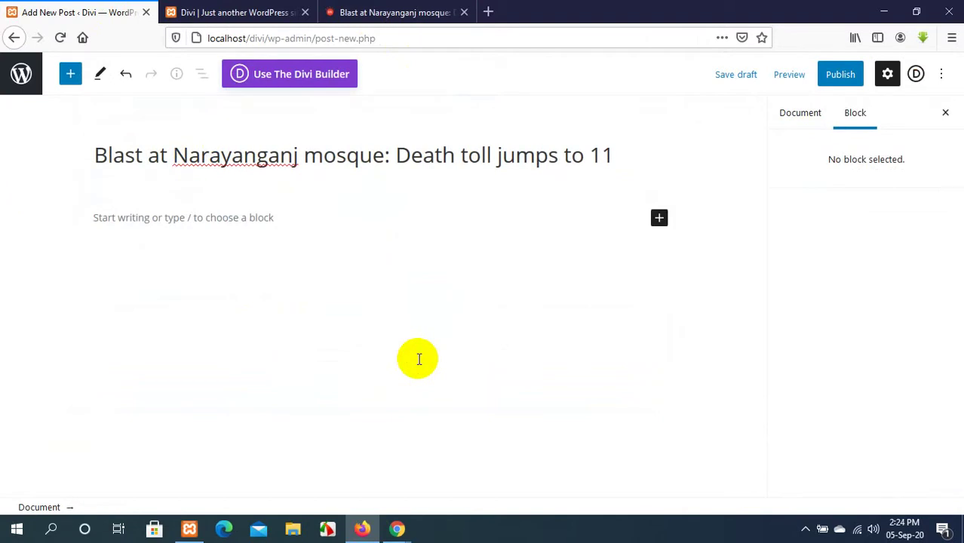
left_click(628, 152)
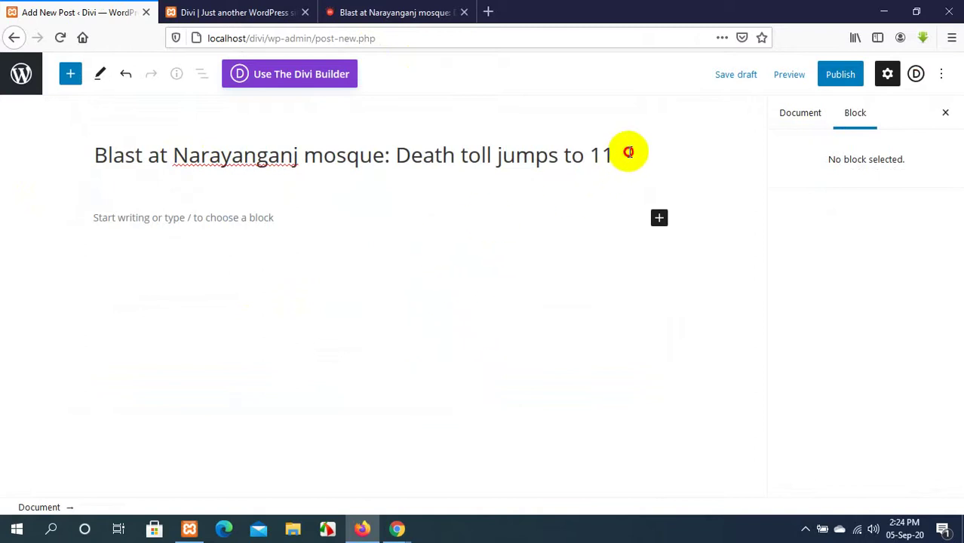
left_click(661, 220)
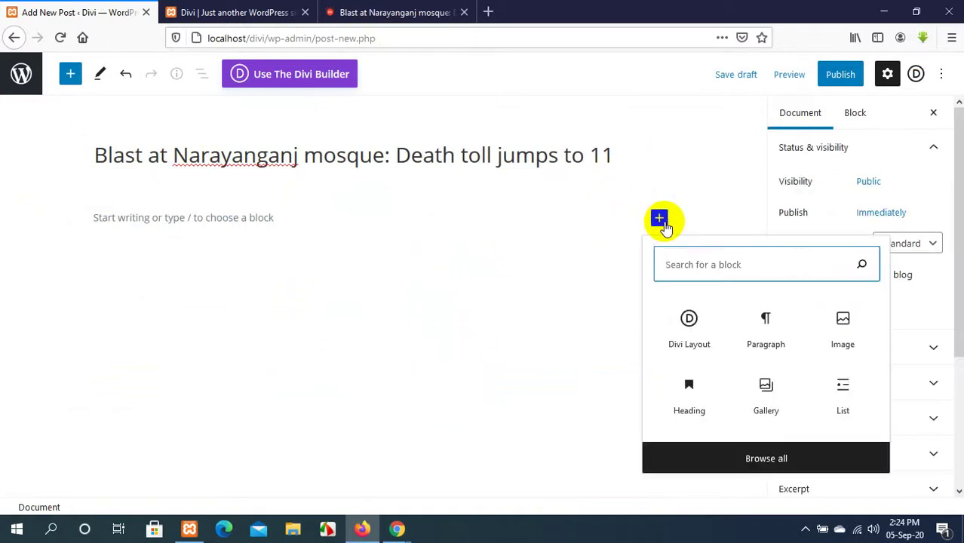
left_click(764, 345)
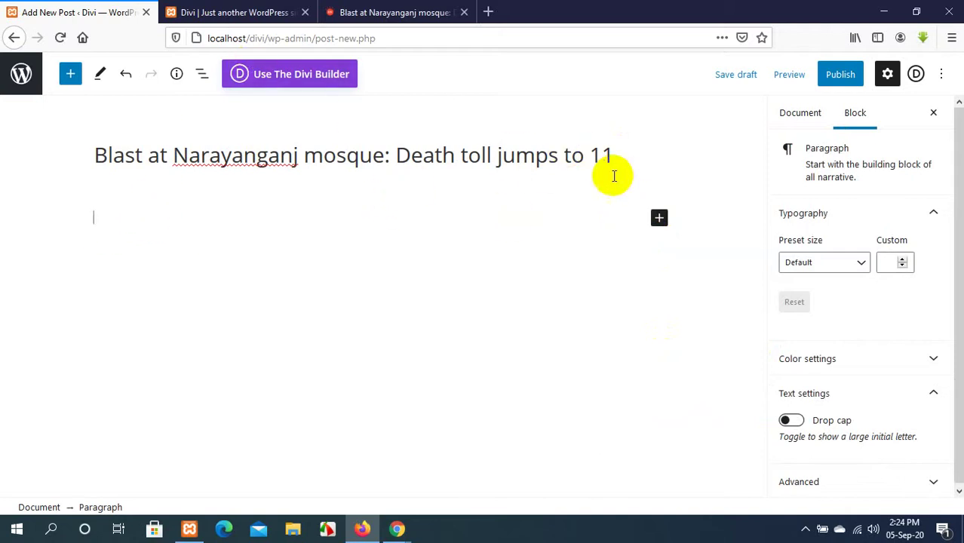
left_click(552, 146)
left_click(244, 213)
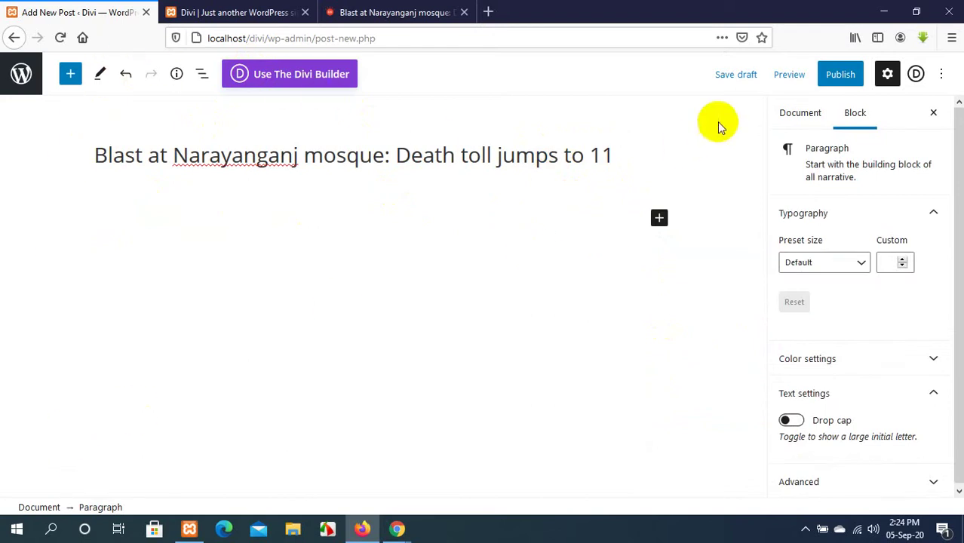
Publish the post and switch to the local Divi site.
left_click(839, 77)
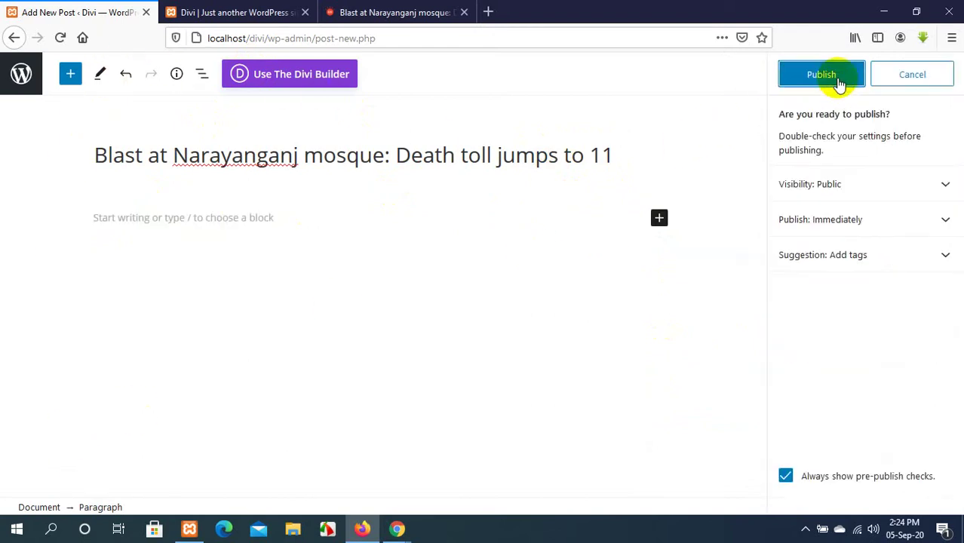
left_click(838, 80)
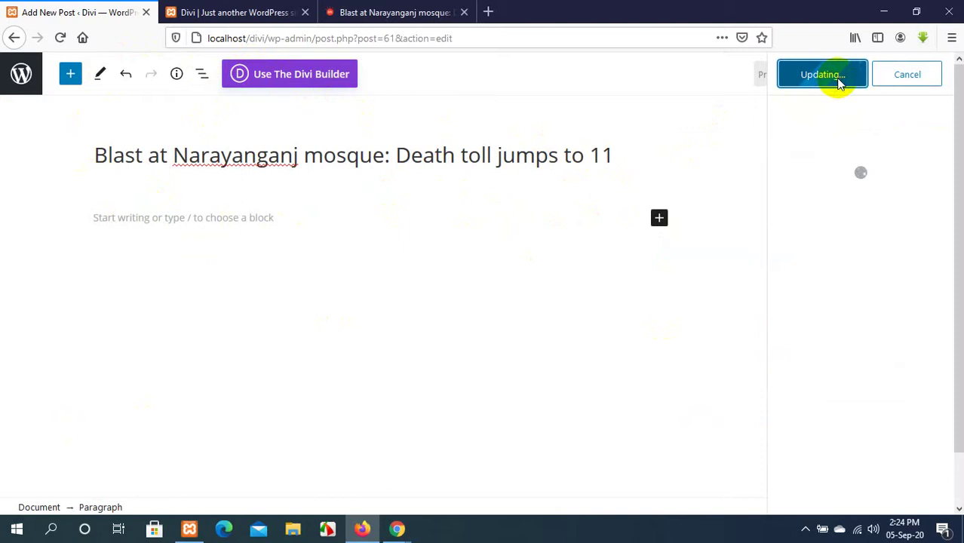
left_click(189, 9)
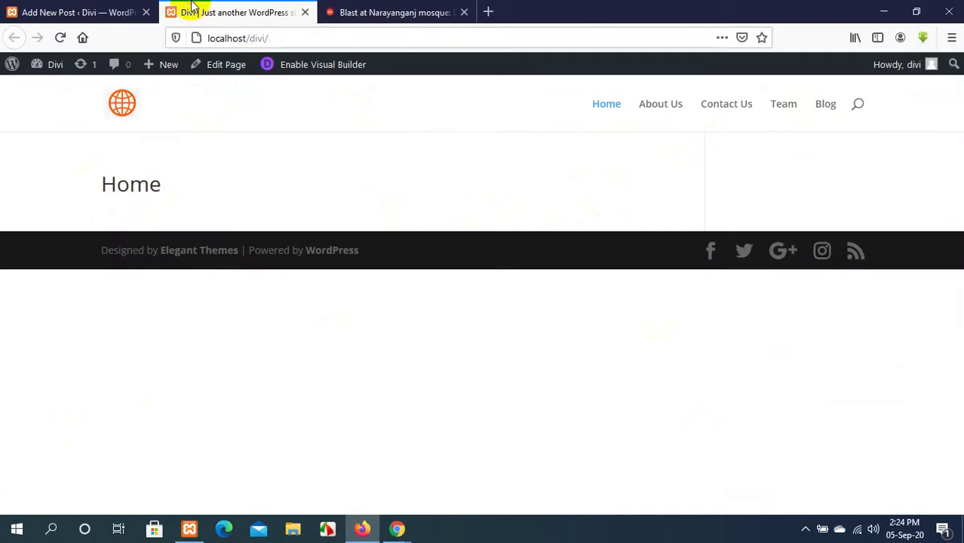
Save the Narayanganj mosque article's hospital photo to Downloads and return to the post editor.
left_click(400, 8)
scroll(350, 196, "down", 8)
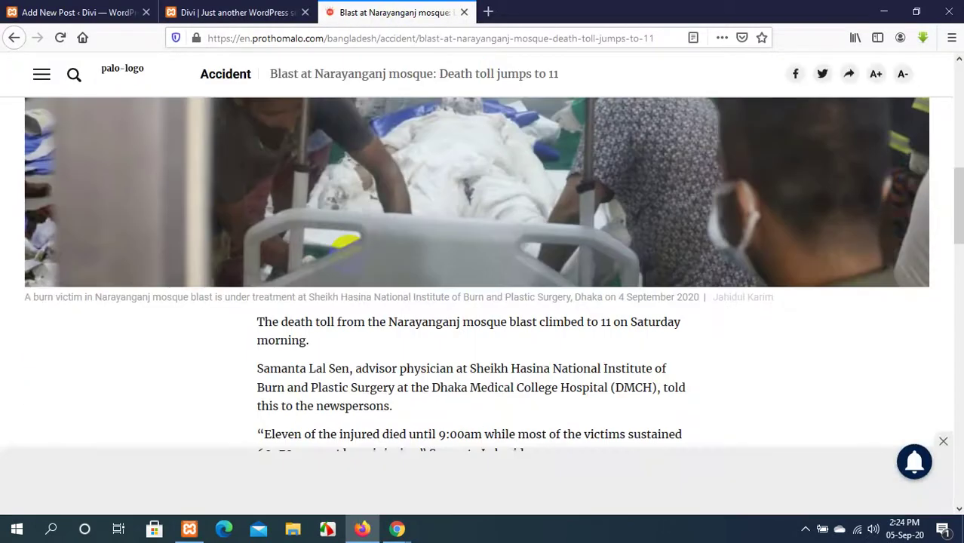
scroll(346, 248, "up", 3)
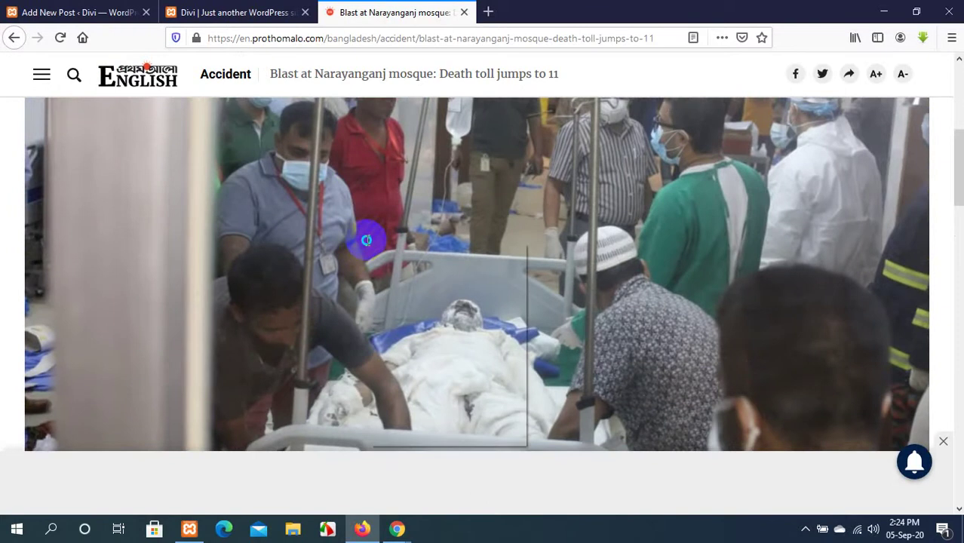
right_click(366, 240)
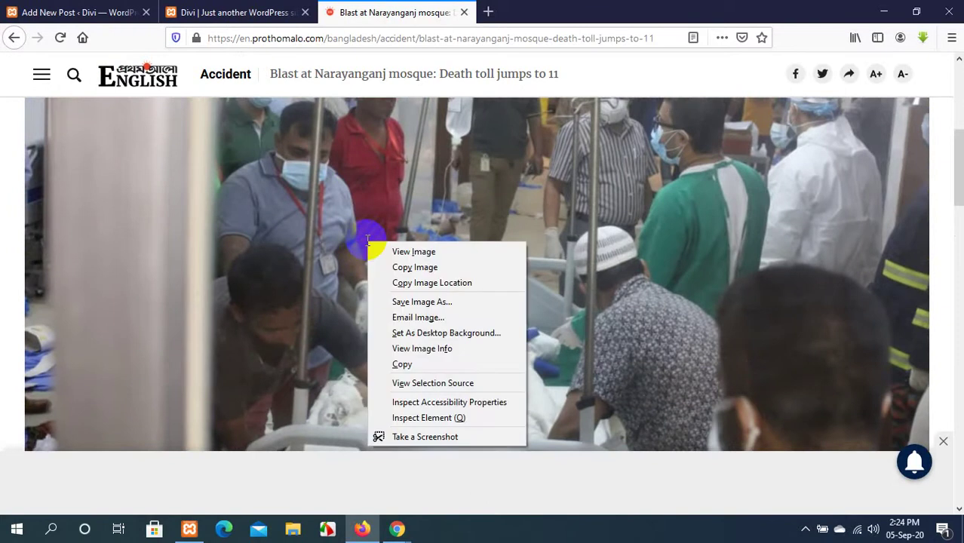
left_click(416, 303)
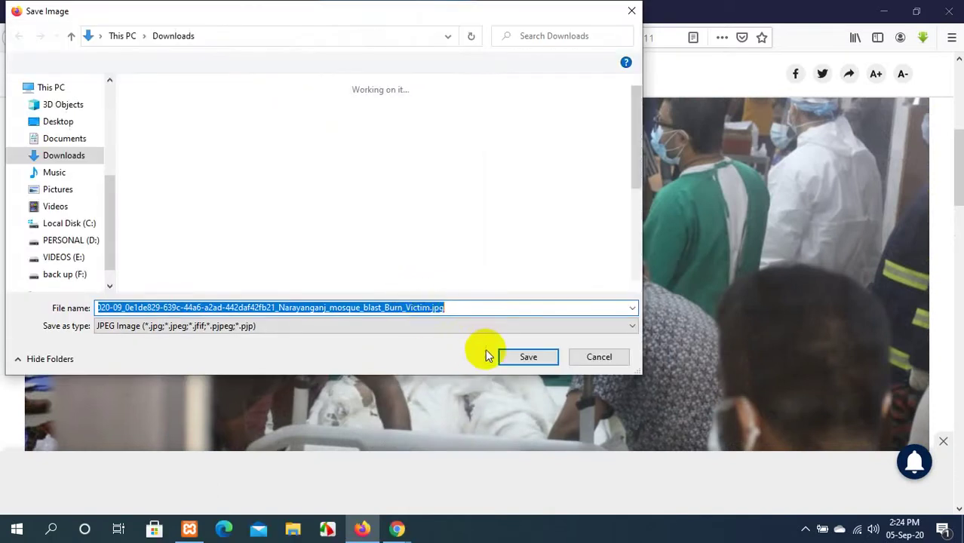
left_click(515, 361)
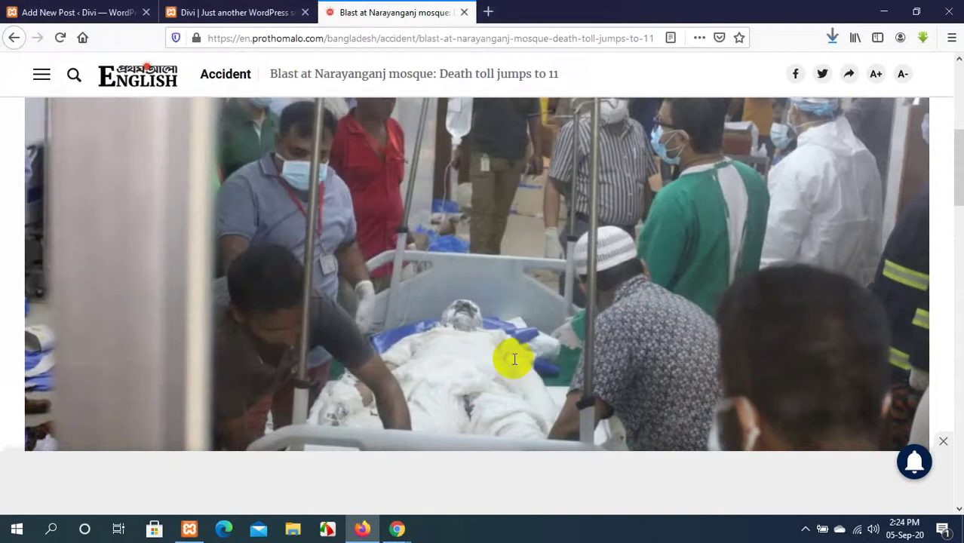
left_click(200, 12)
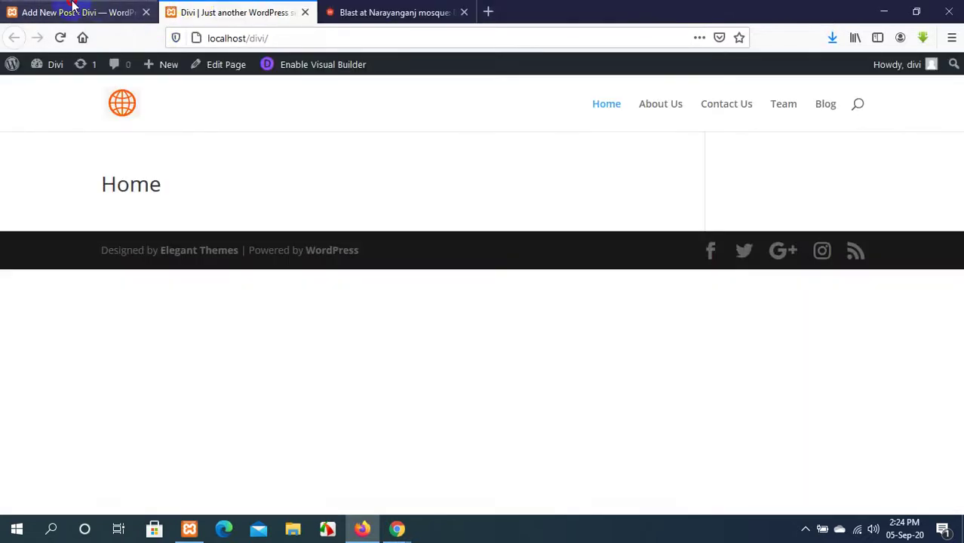
left_click(72, 12)
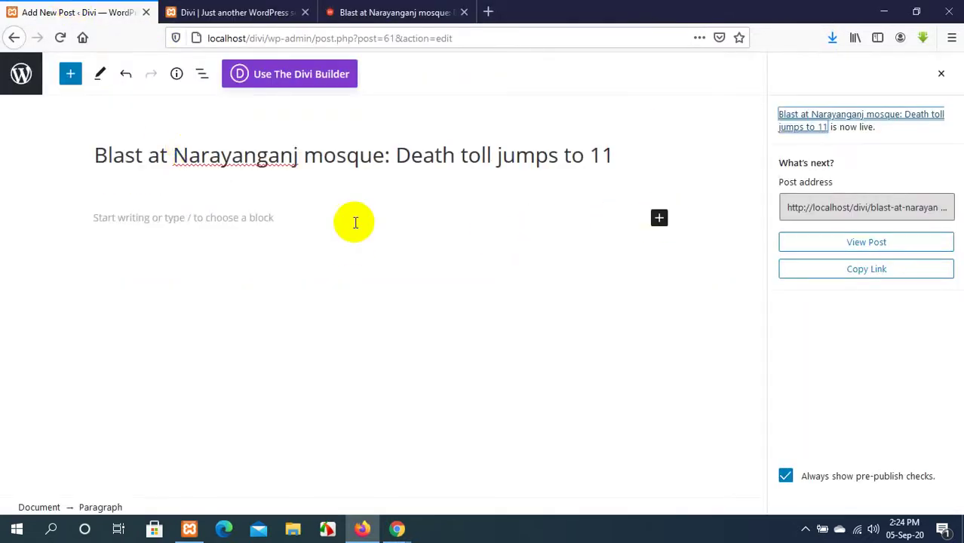
Add an Image block below the title and upload the downloaded Prothom Alo hospital photo.
left_click(287, 223)
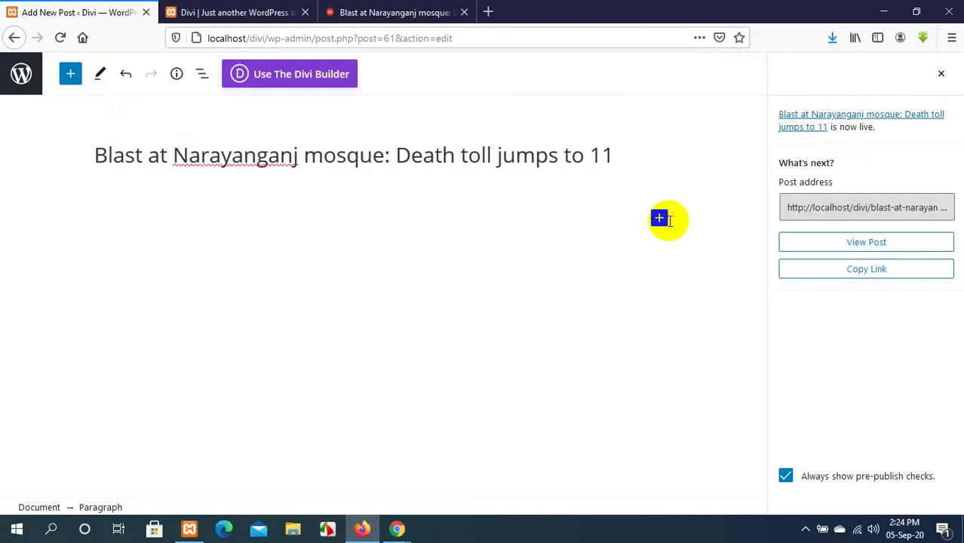
left_click(600, 157)
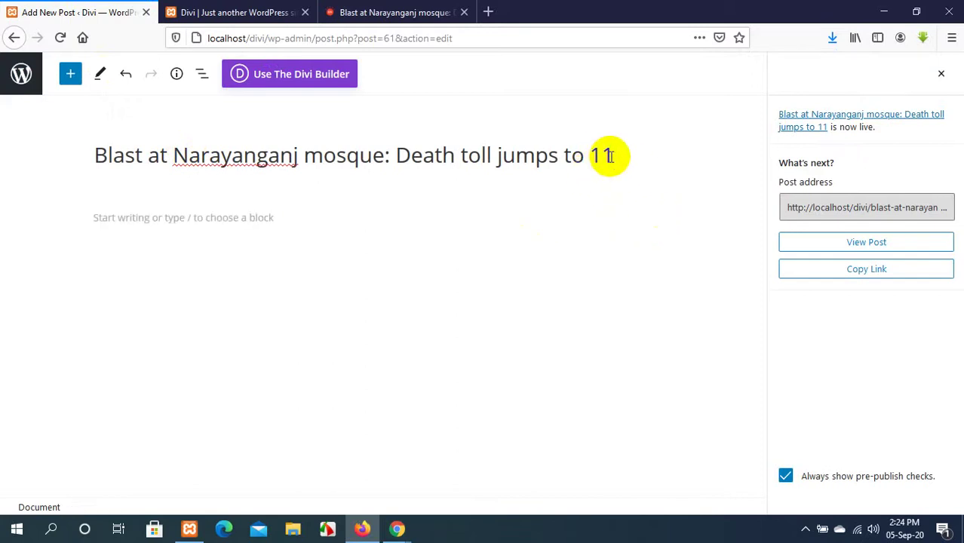
key("Return")
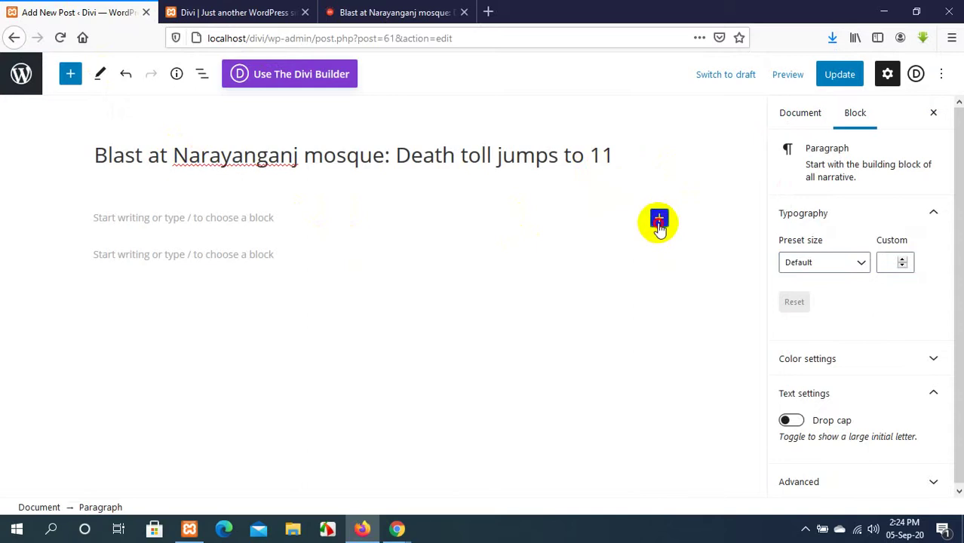
left_click(659, 220)
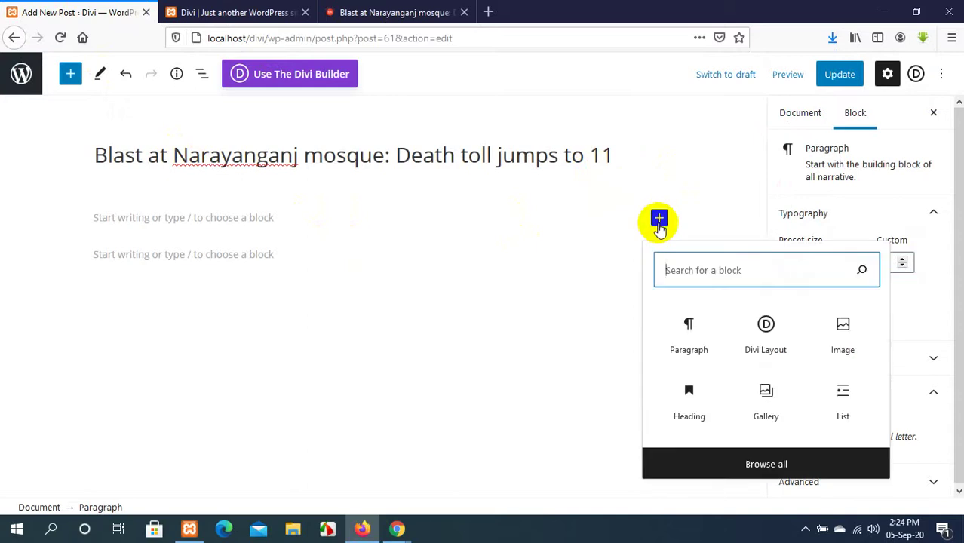
left_click(853, 334)
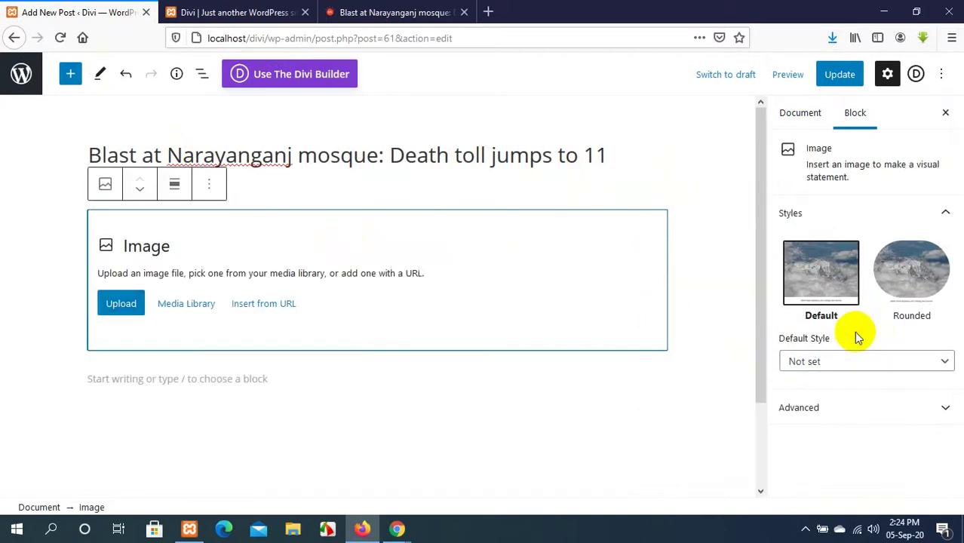
left_click(109, 303)
left_click(163, 150)
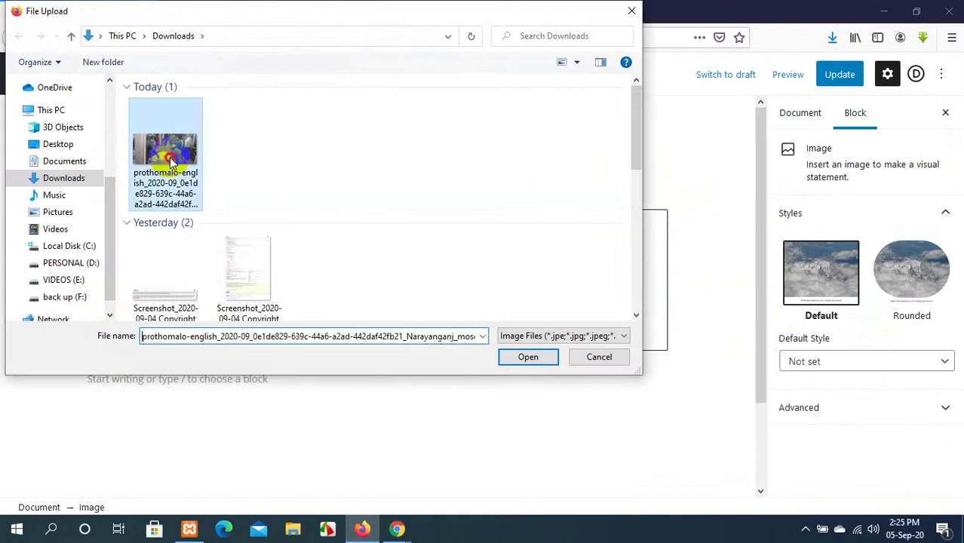
left_click(528, 357)
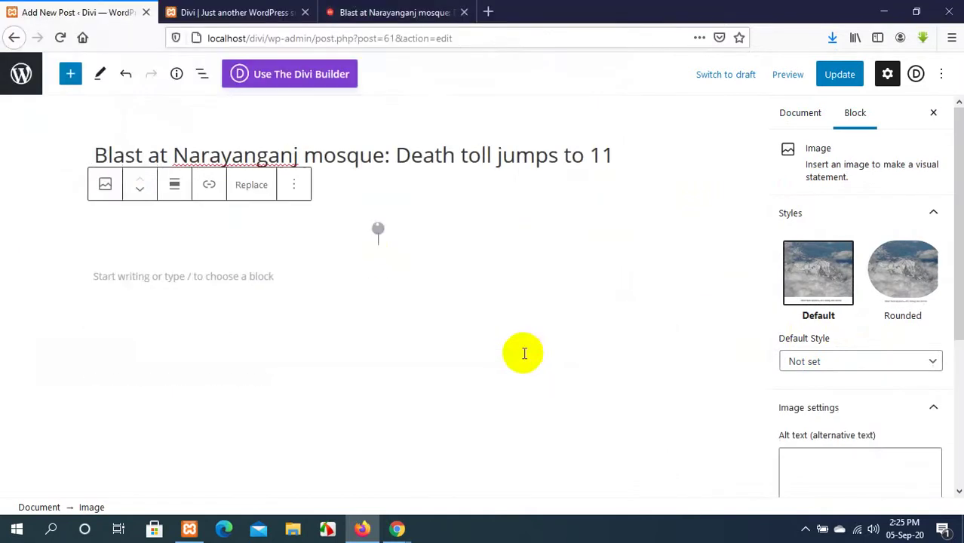
Select the Narayanganj mosque article's paragraphs on Prothom Alo.
scroll(520, 358, "down", 5)
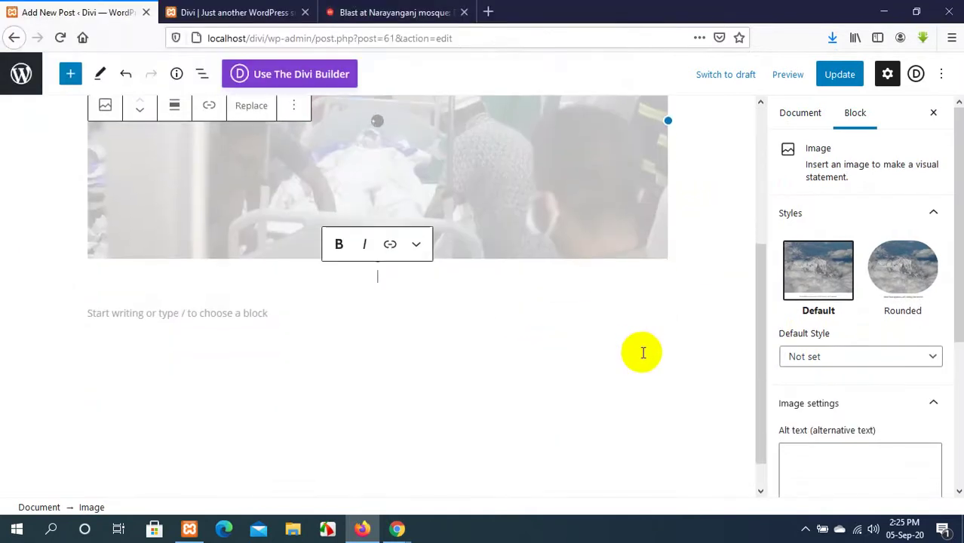
left_click(362, 12)
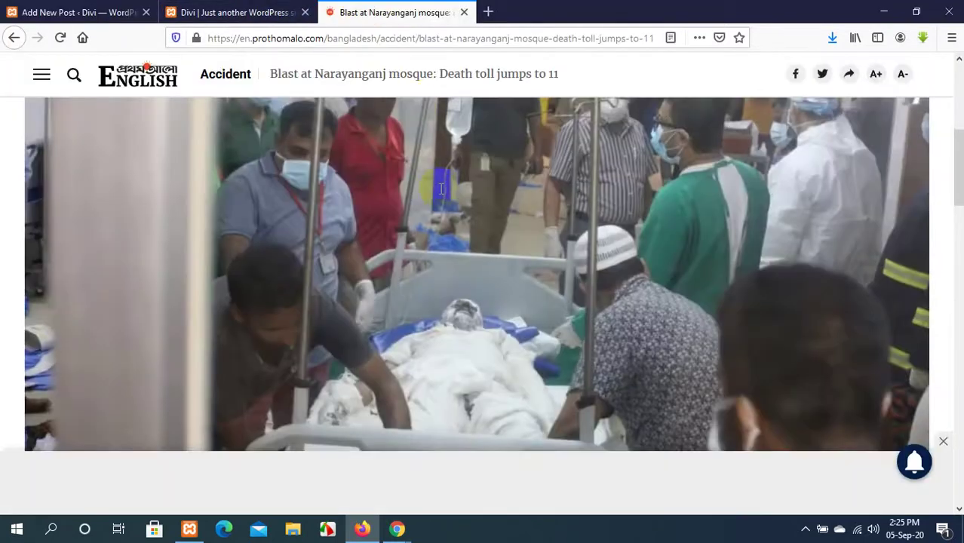
scroll(437, 192, "down", 10)
scroll(427, 198, "up", 3)
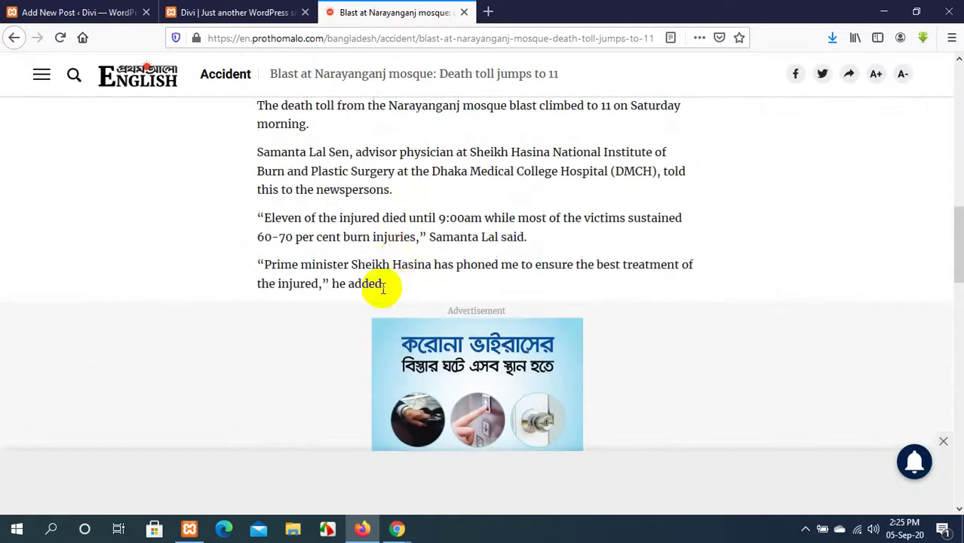
left_click_drag(383, 284, 249, 108)
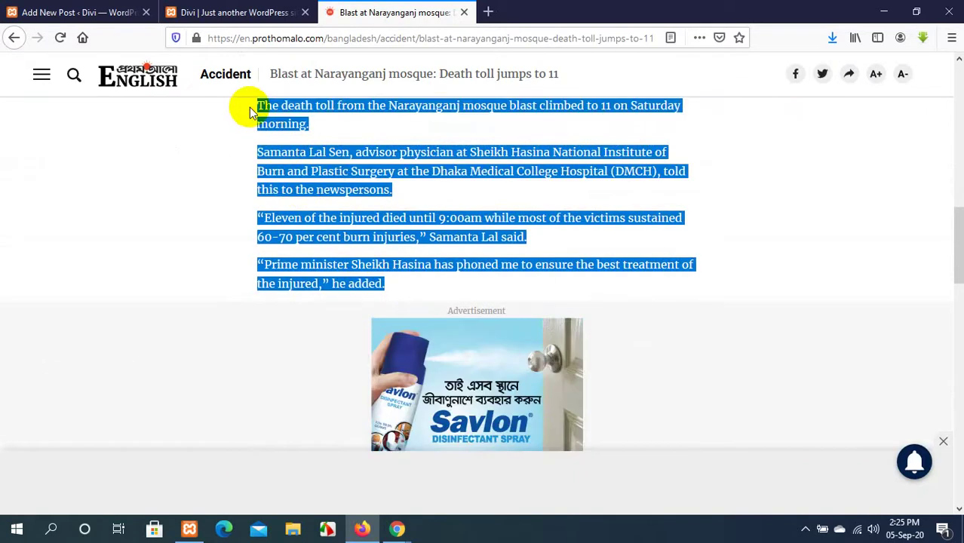
Paste the article paragraphs twice below the photo and update the published post.
left_click(187, 14)
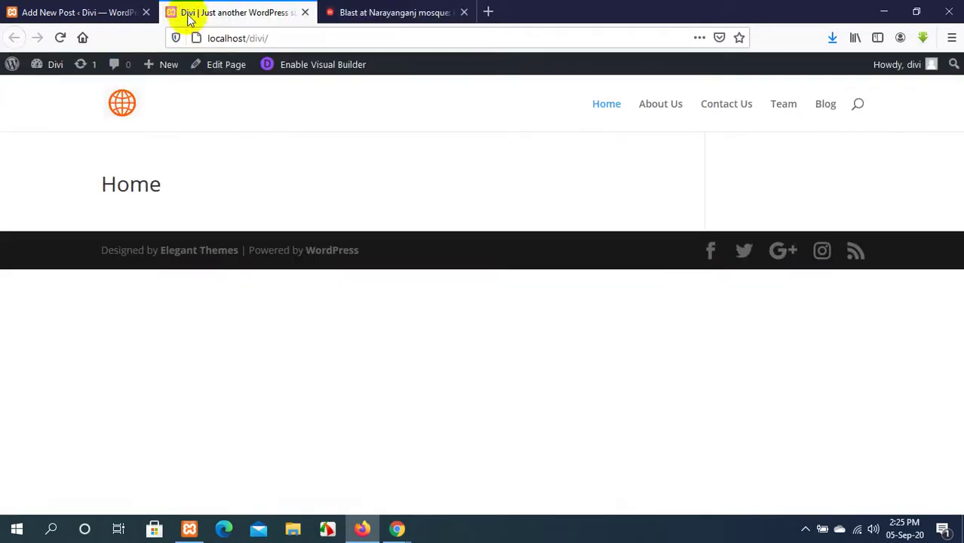
left_click(66, 11)
left_click(241, 271)
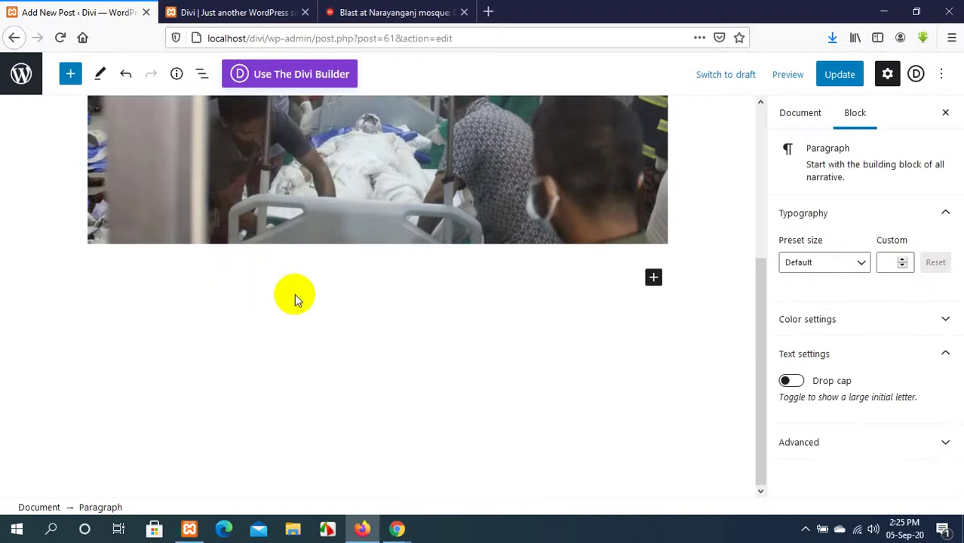
key("ctrl+v")
scroll(294, 294, "up", 3)
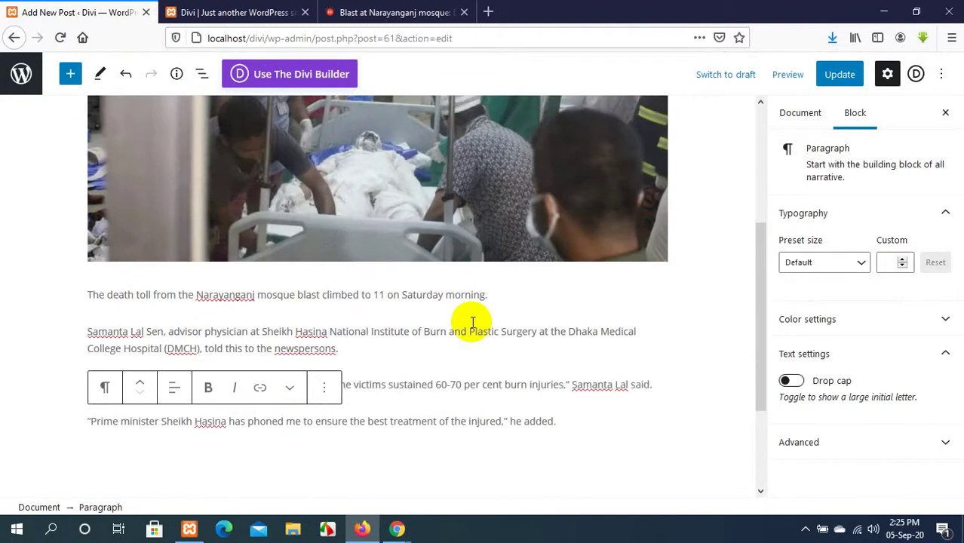
key("ctrl+v")
key("ctrl+v")
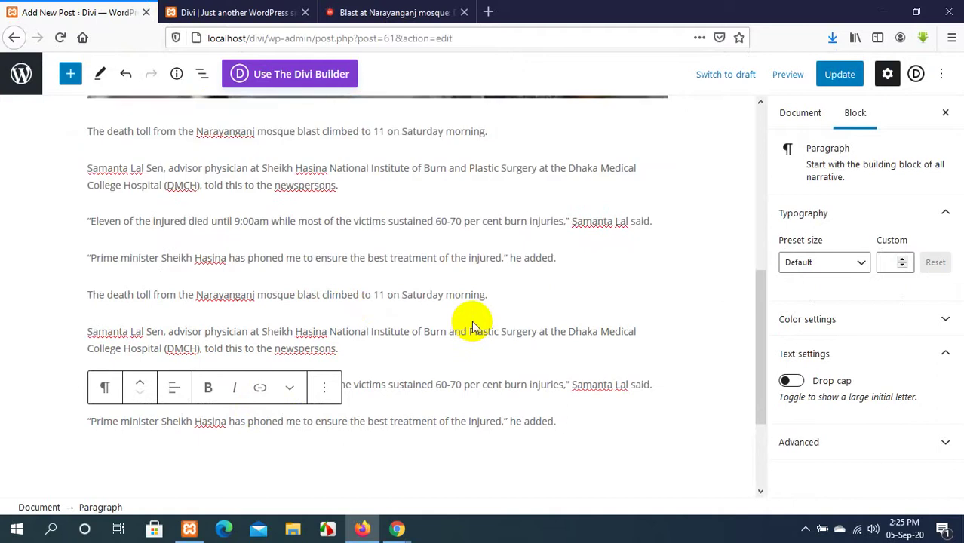
left_click(839, 75)
scroll(145, 147, "up", 10)
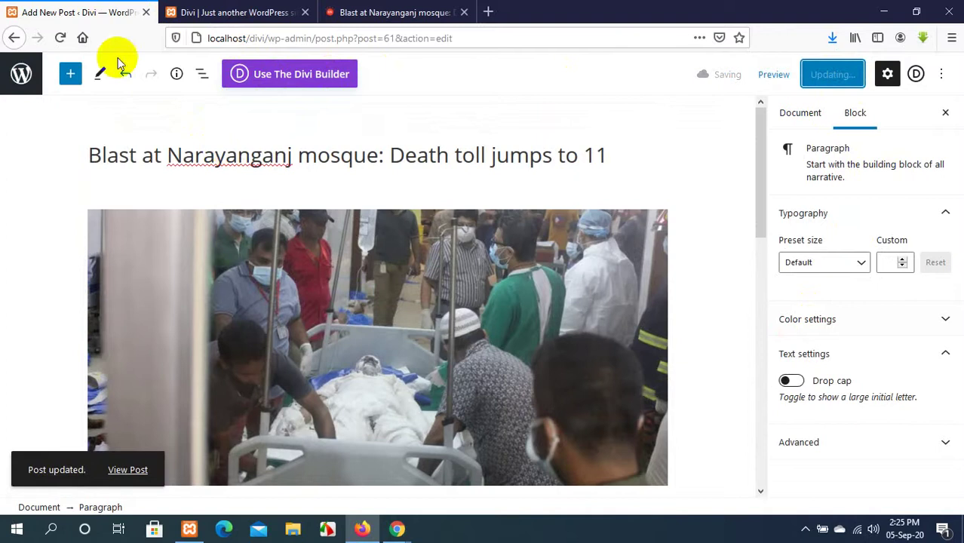
Open the local site's Blog page listing the Narayanganj mosque post.
left_click(14, 39)
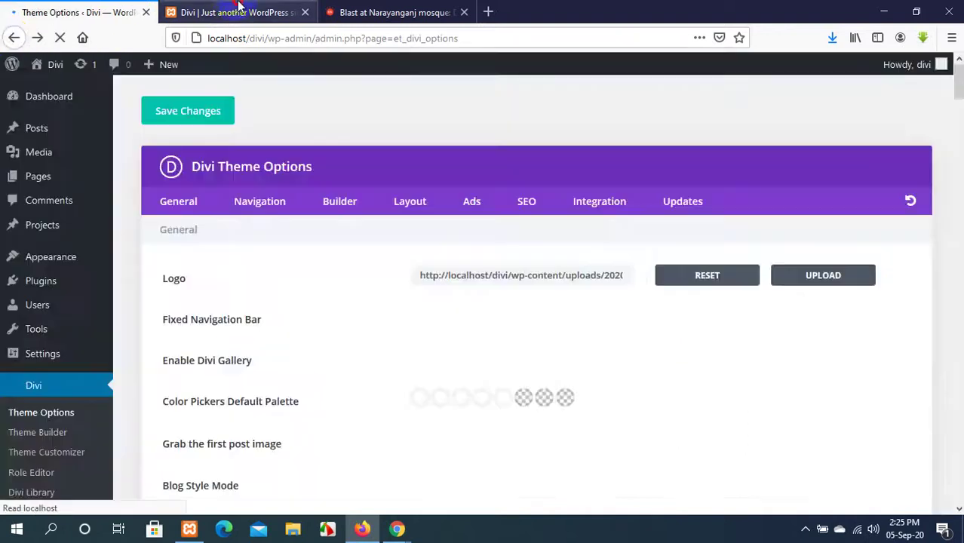
left_click(240, 12)
left_click(826, 104)
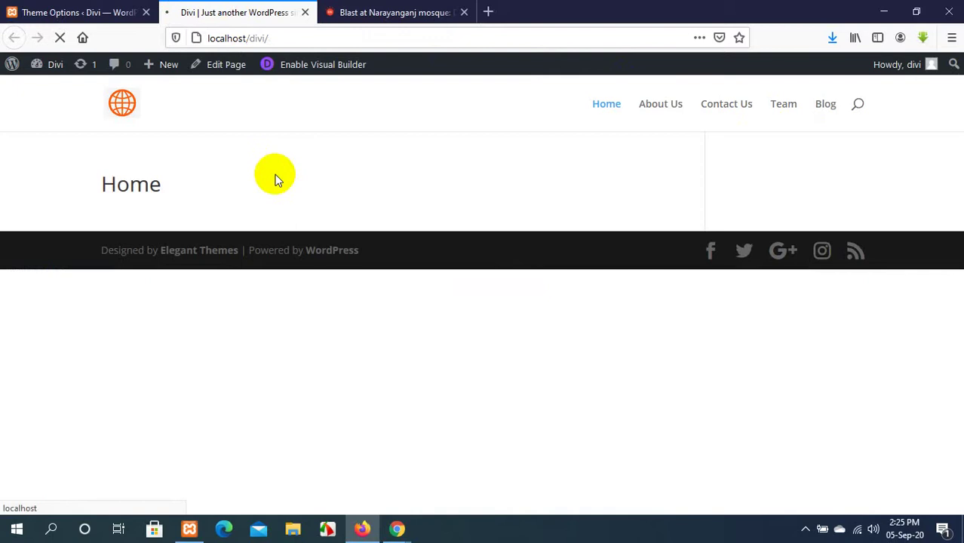
Open the Messi news story from the Prothom Alo home page, then return to the Blog page.
left_click(377, 12)
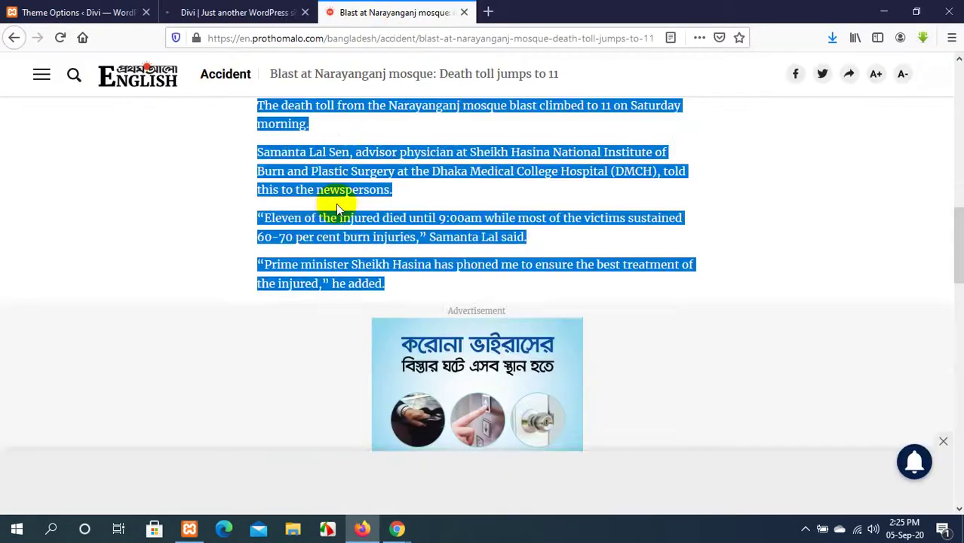
scroll(302, 166, "down", 3)
scroll(247, 130, "up", 6)
left_click(14, 37)
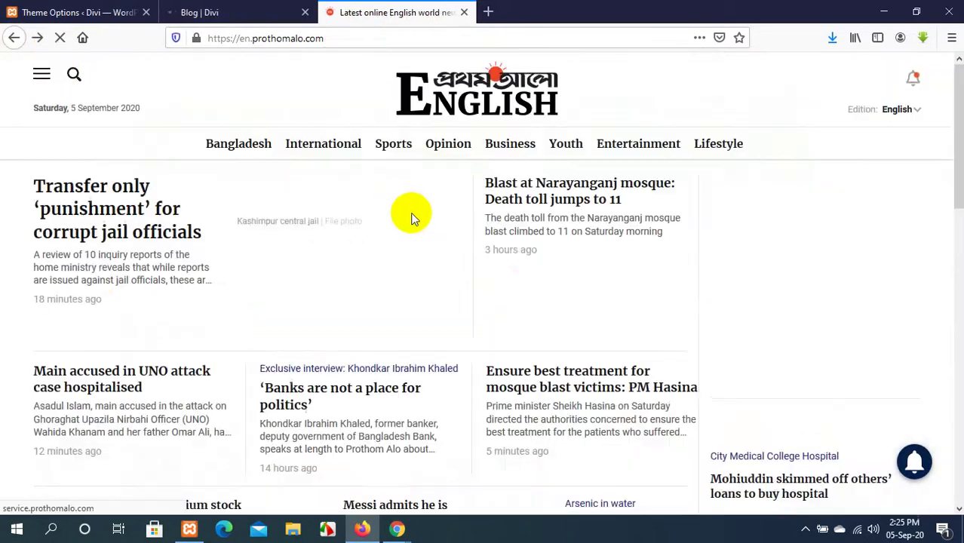
scroll(241, 349, "down", 2)
scroll(241, 347, "down", 3)
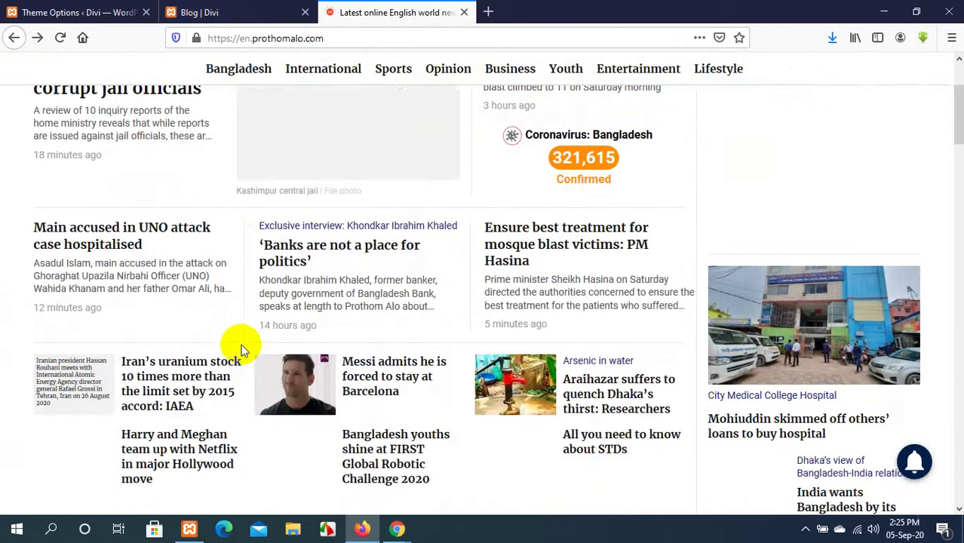
left_click(387, 365)
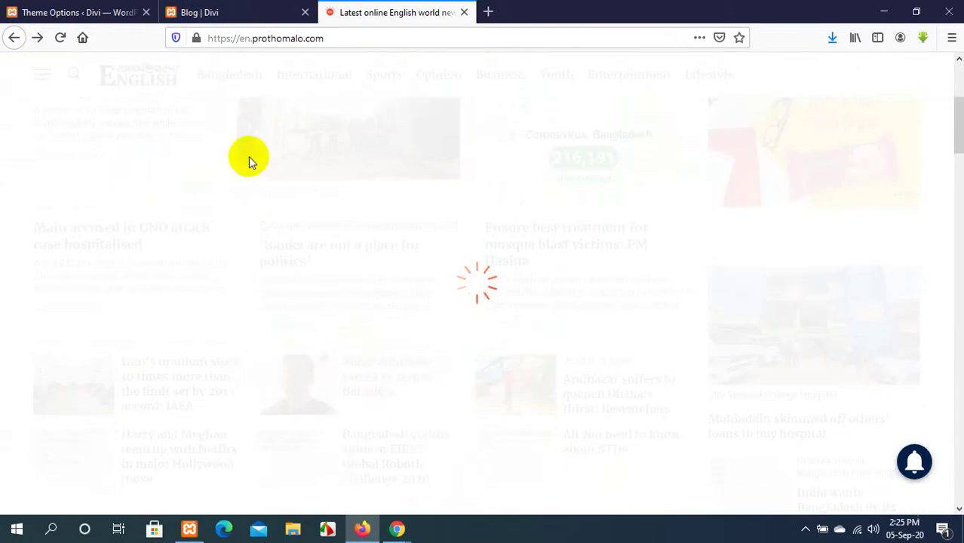
left_click(208, 13)
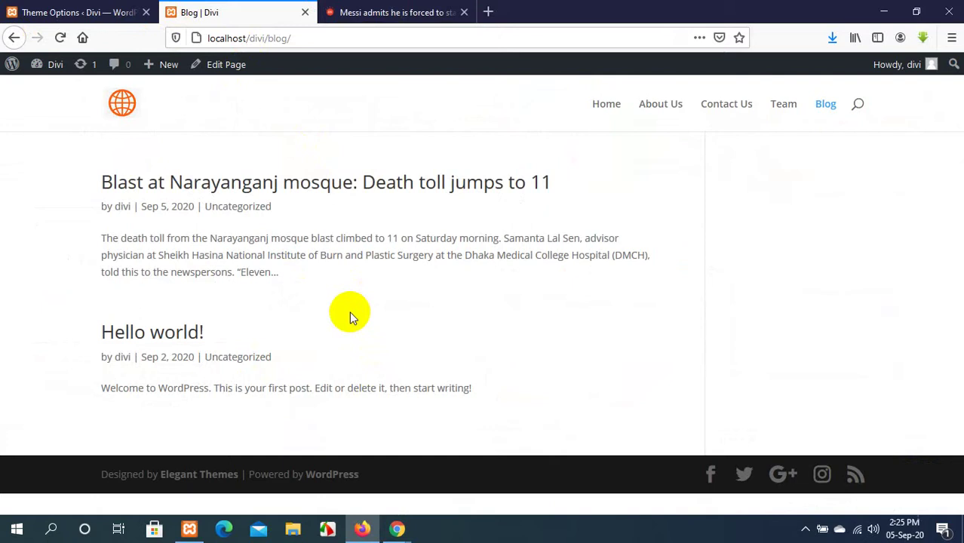
Open three blank new-post editors in background tabs from the WordPress admin menu.
left_click(60, 10)
scroll(560, 318, "down", 3)
scroll(560, 318, "down", 3)
scroll(560, 317, "up", 5)
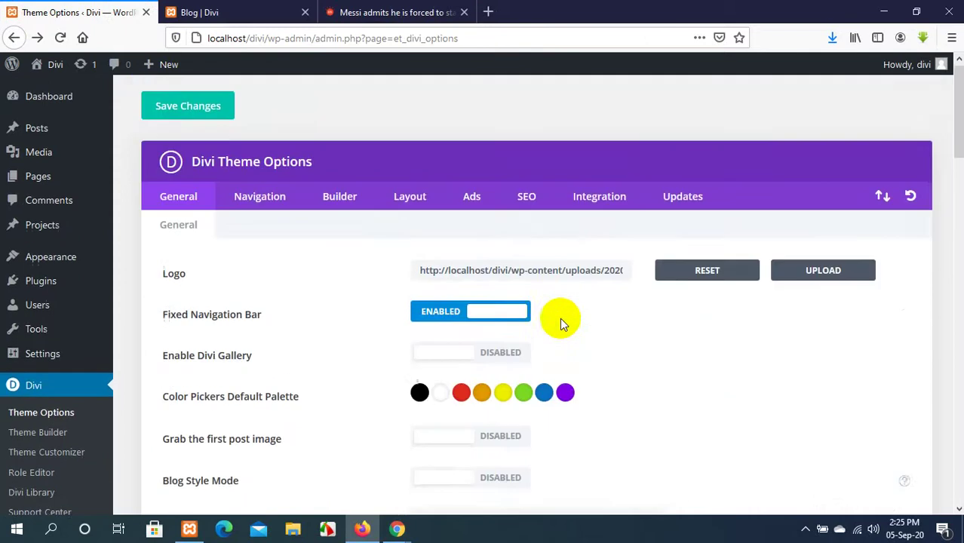
mouse_move(34, 178)
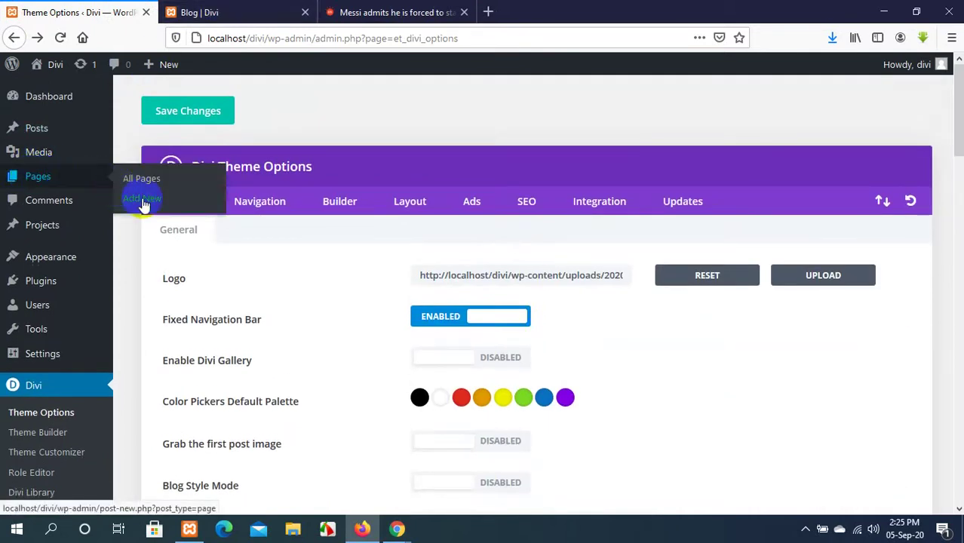
mouse_move(75, 129)
middle_click(140, 155)
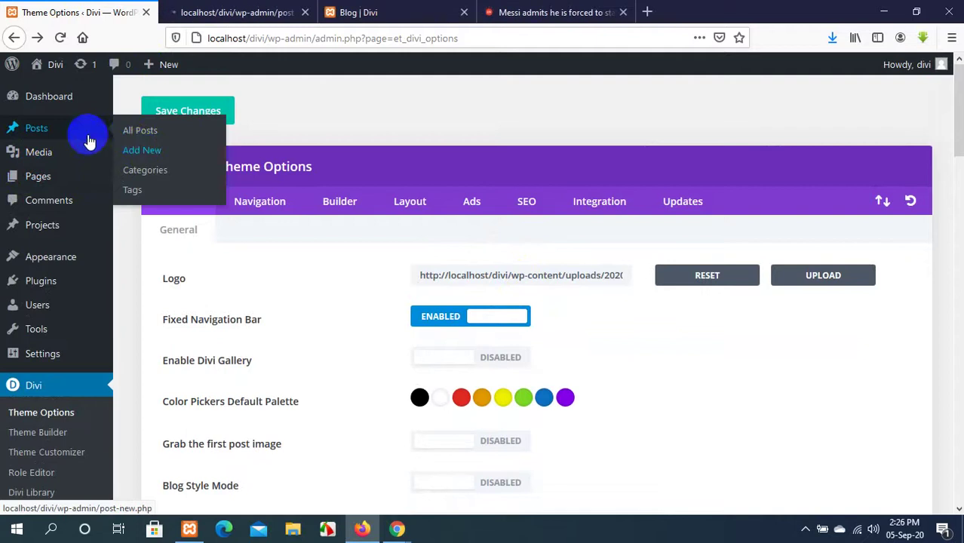
middle_click(153, 159)
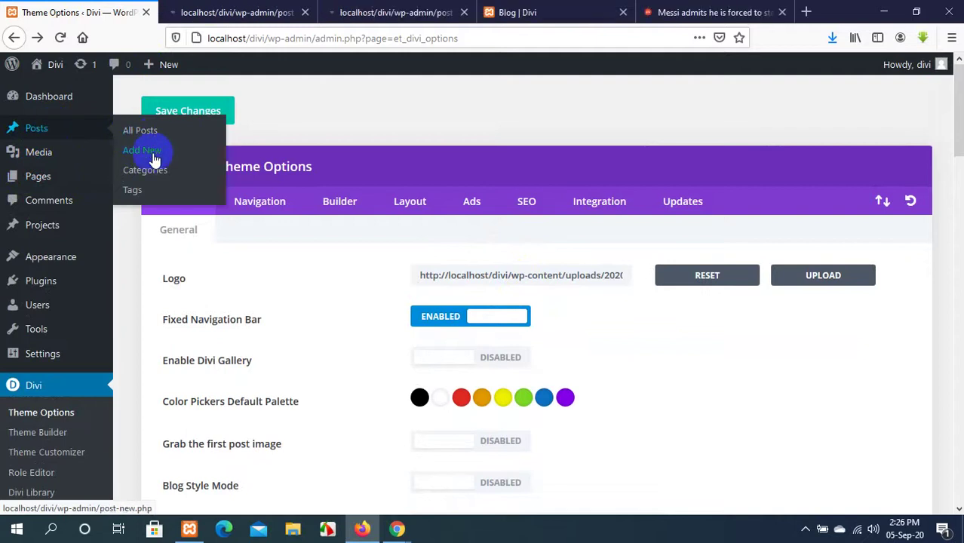
middle_click(153, 159)
Select the headline text in the Messi news article.
left_click(603, 12)
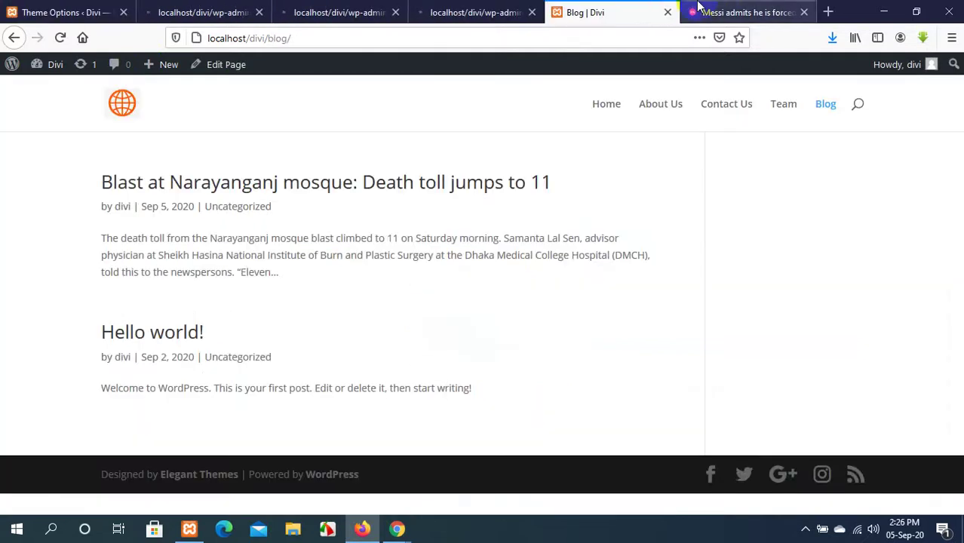
left_click(741, 9)
scroll(445, 144, "down", 2)
scroll(301, 165, "up", 1)
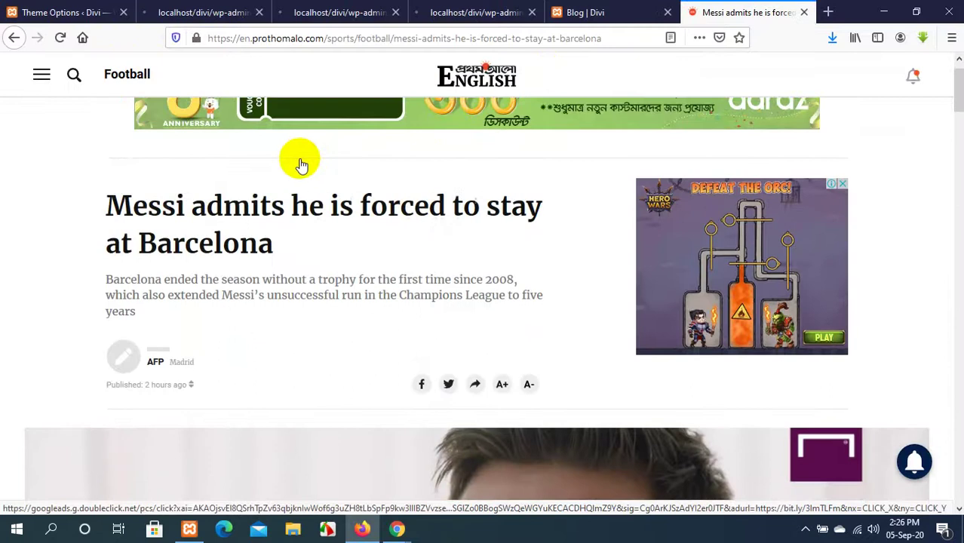
scroll(301, 165, "up", 1)
left_click_drag(275, 285, 106, 247)
key("ctrl+c")
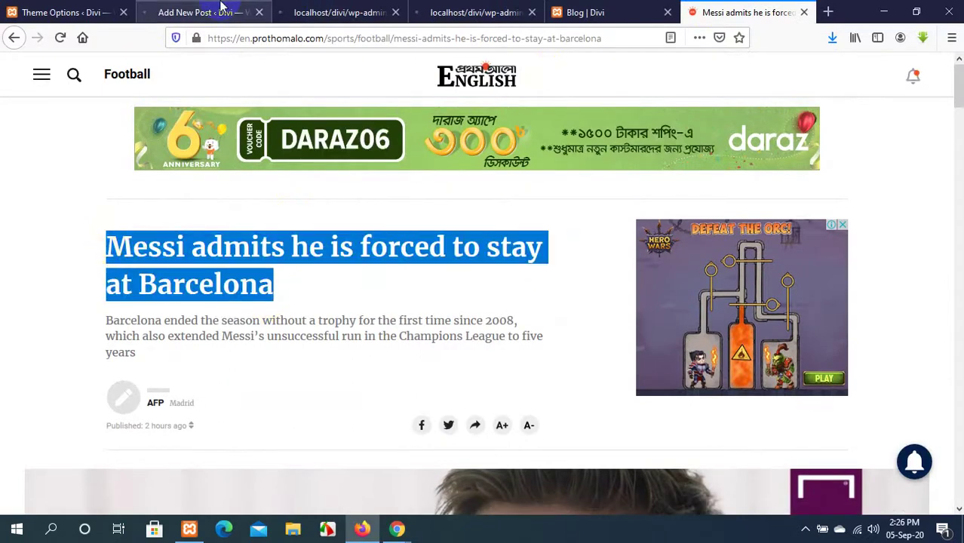
Admit the waiting guest to the video meeting and return to the site's Blog page.
left_click(485, 9)
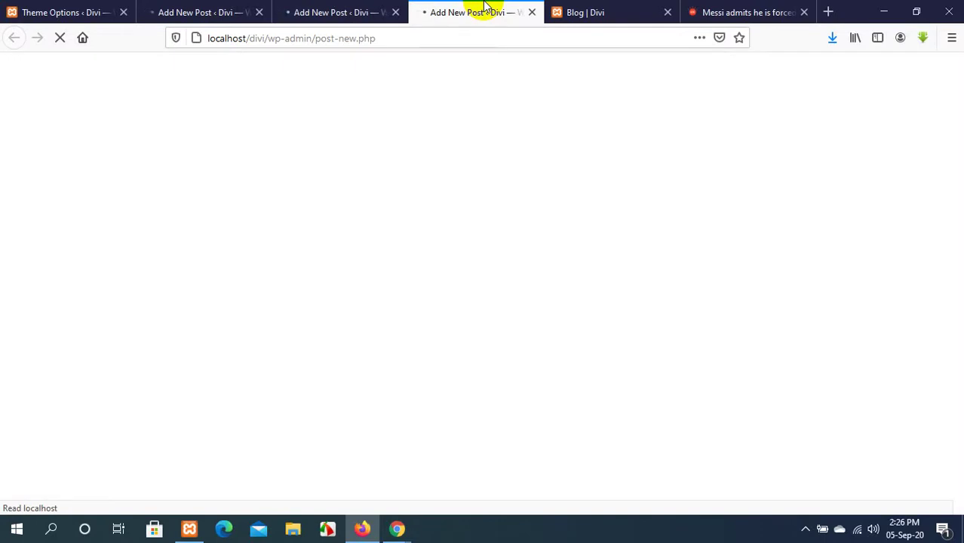
left_click(321, 9)
left_click(230, 9)
left_click(67, 9)
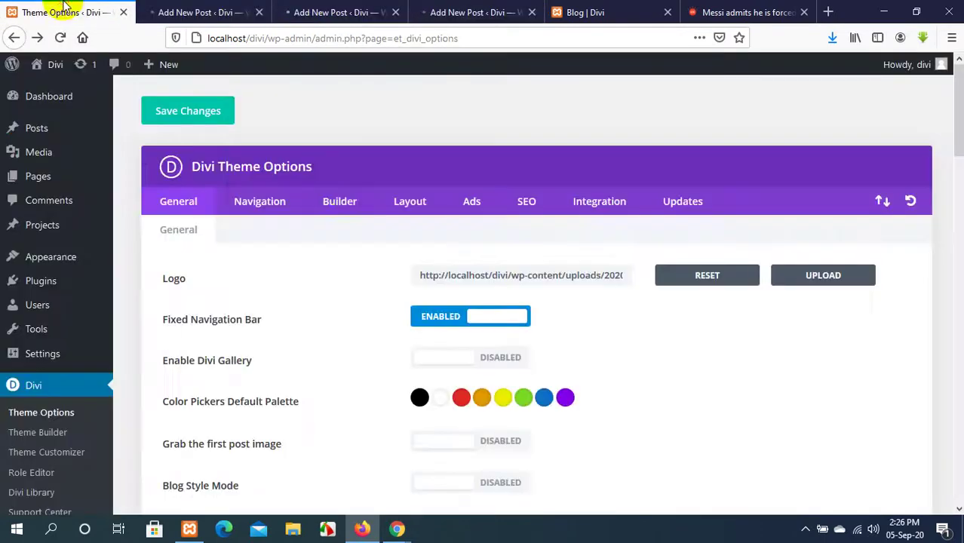
mouse_move(390, 524)
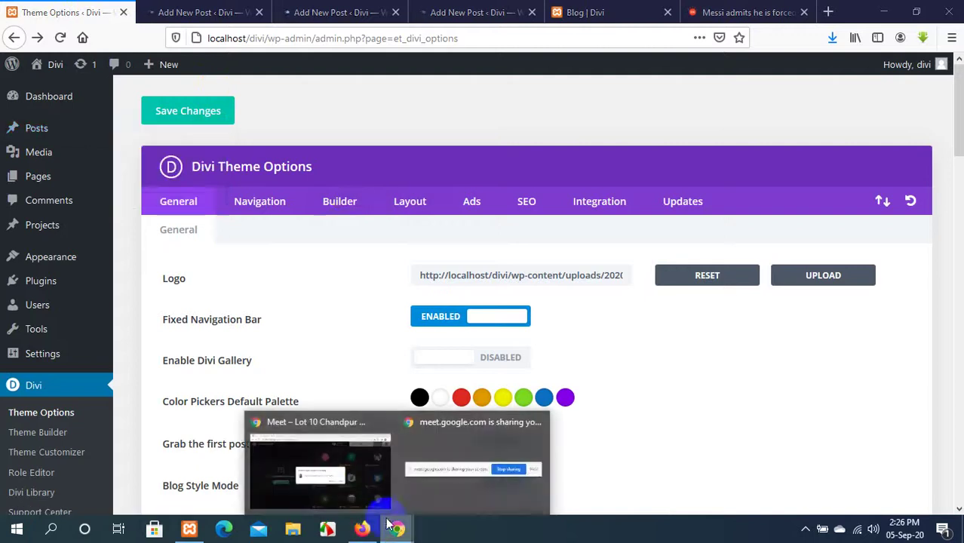
left_click(362, 488)
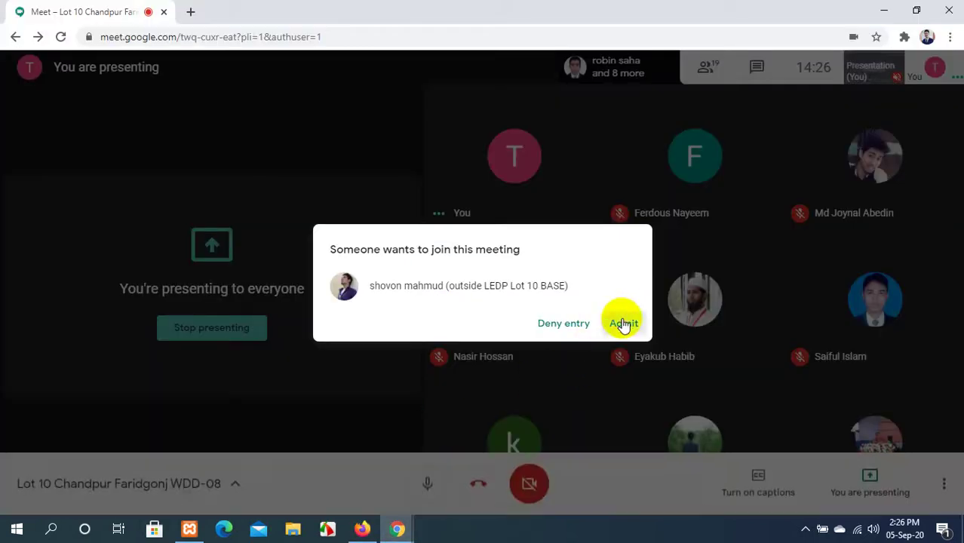
left_click(623, 324)
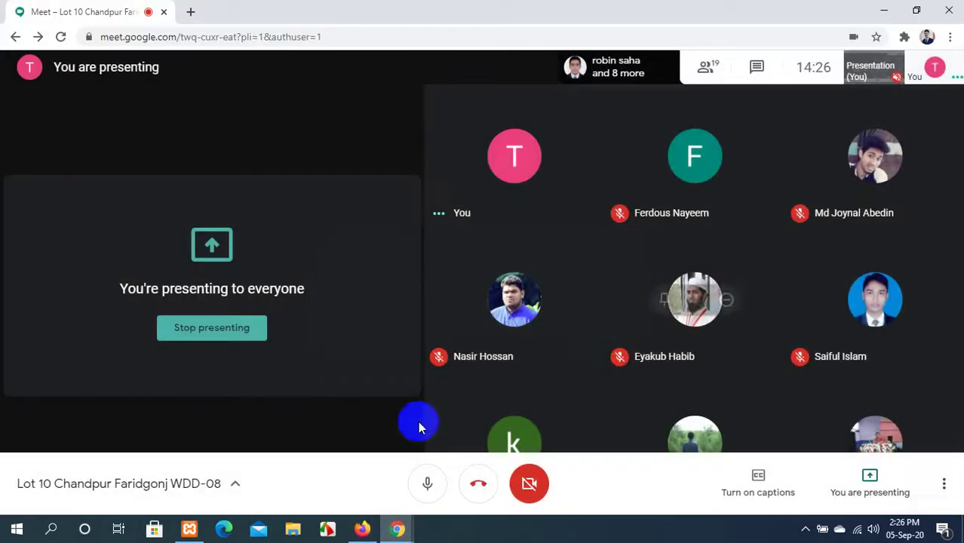
left_click(362, 531)
left_click(587, 12)
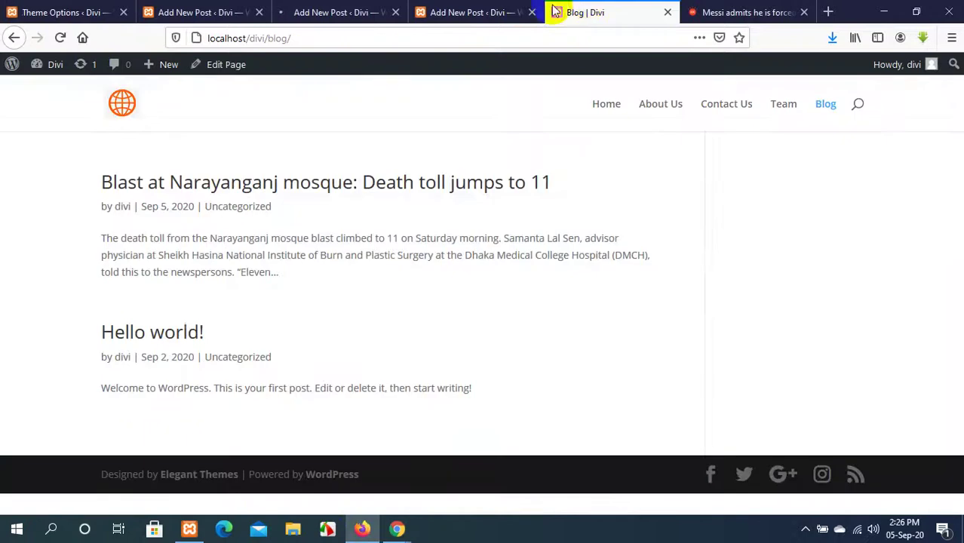
Paste the Messi headline as the post title and save the article's Messi photo.
left_click(512, 11)
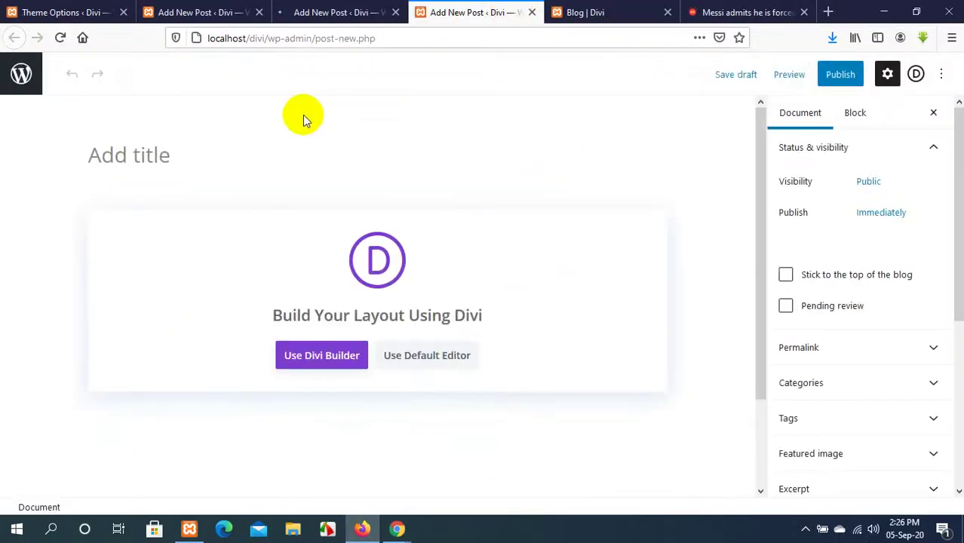
key("ctrl+v")
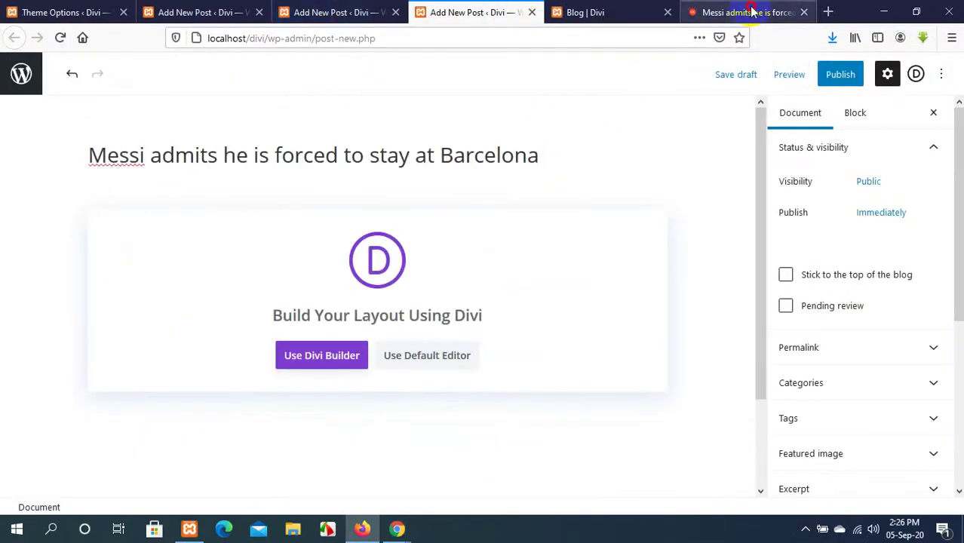
left_click(752, 10)
scroll(523, 209, "down", 5)
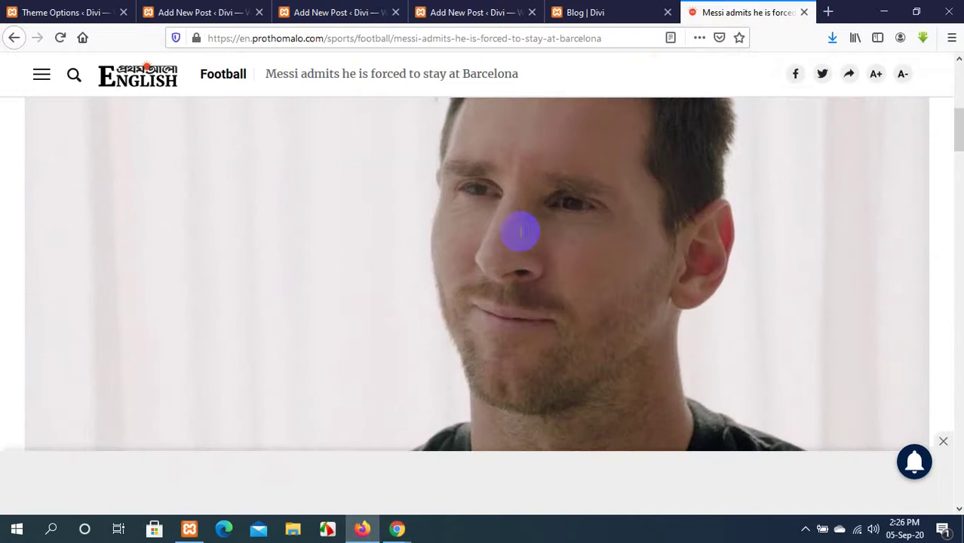
right_click(520, 231)
left_click(540, 307)
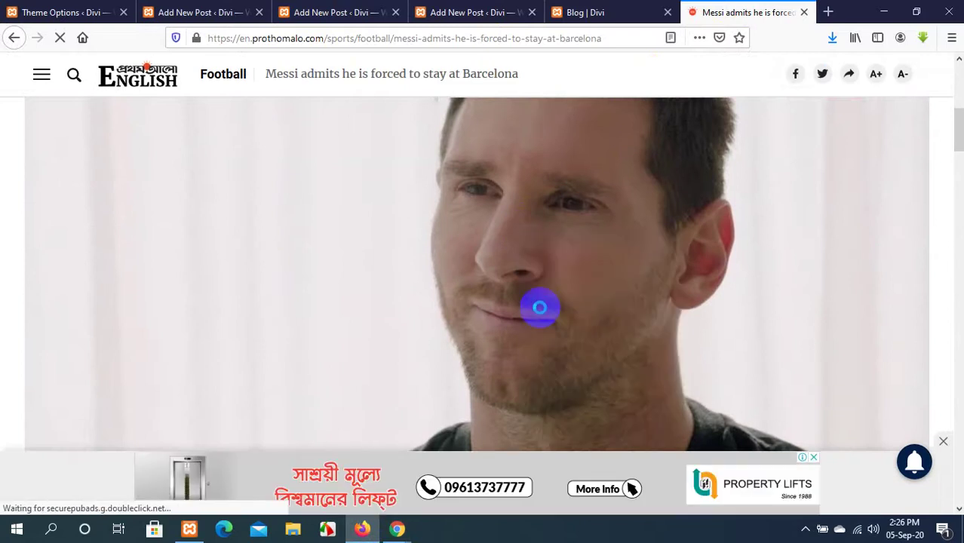
left_click(525, 358)
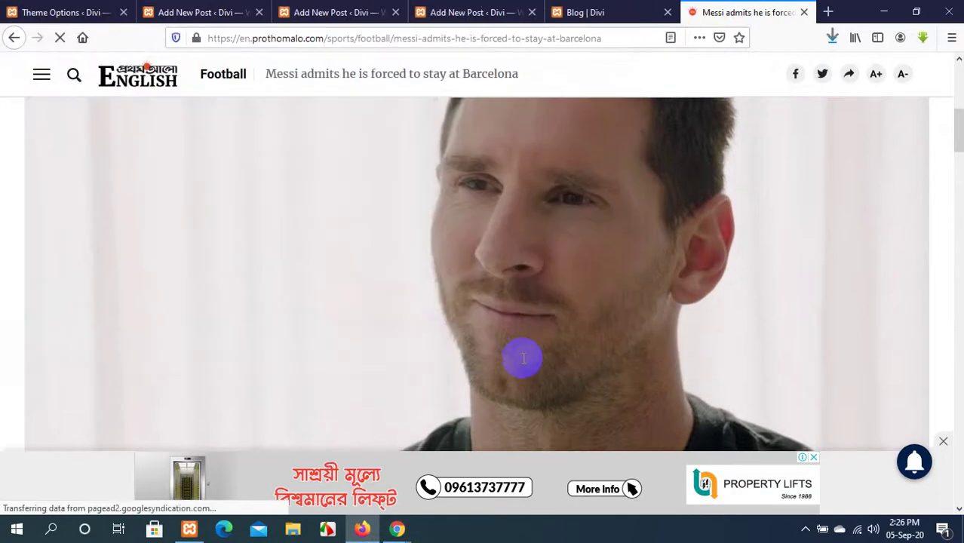
Select the first three paragraphs of the Messi article.
scroll(523, 357, "down", 5)
scroll(523, 351, "up", 1)
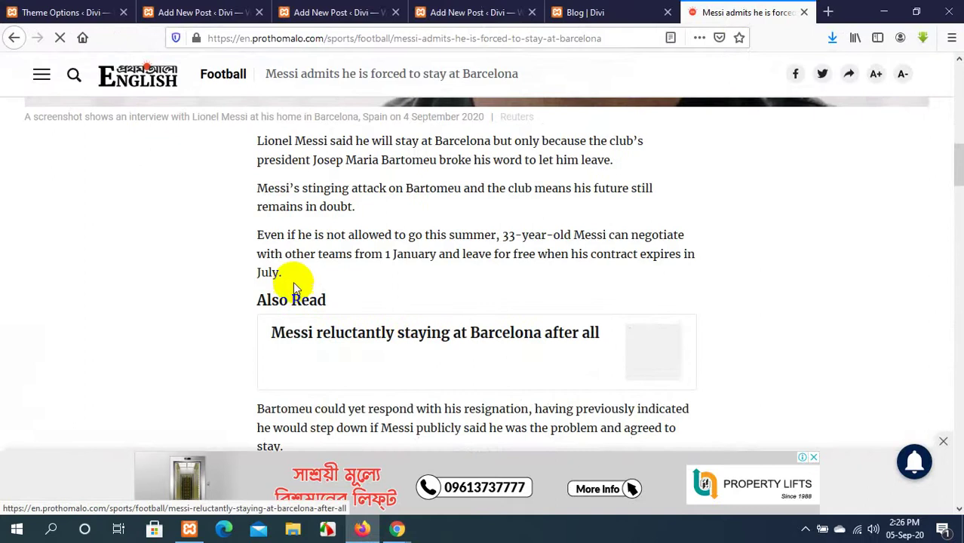
left_click_drag(278, 273, 253, 132)
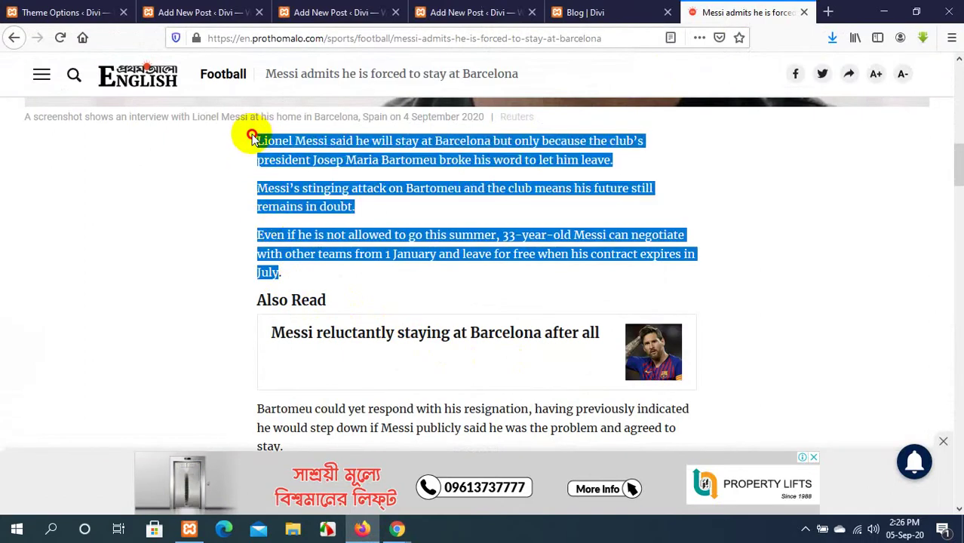
scroll(253, 136, "up", 2)
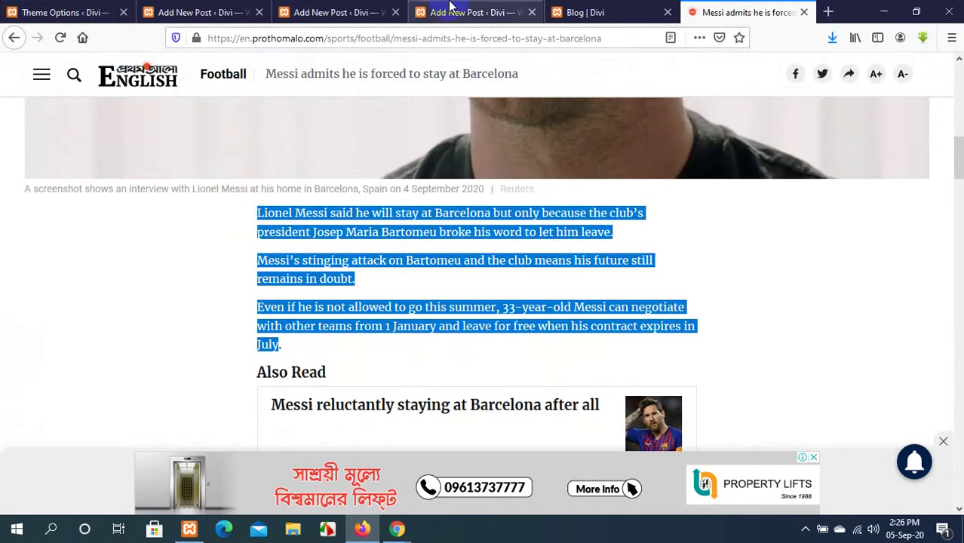
left_click(451, 11)
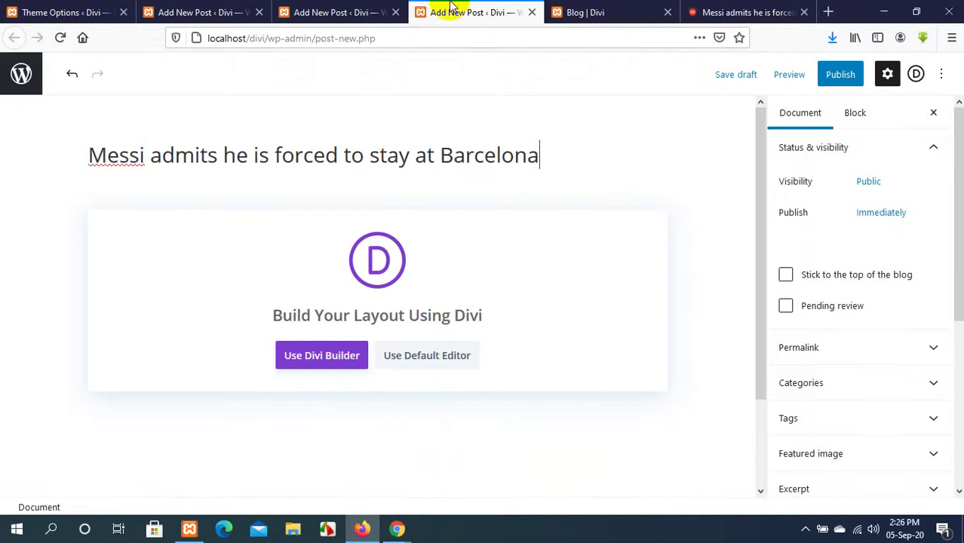
Switch to the default block editor and upload the Messi photo in an Image block.
left_click(446, 353)
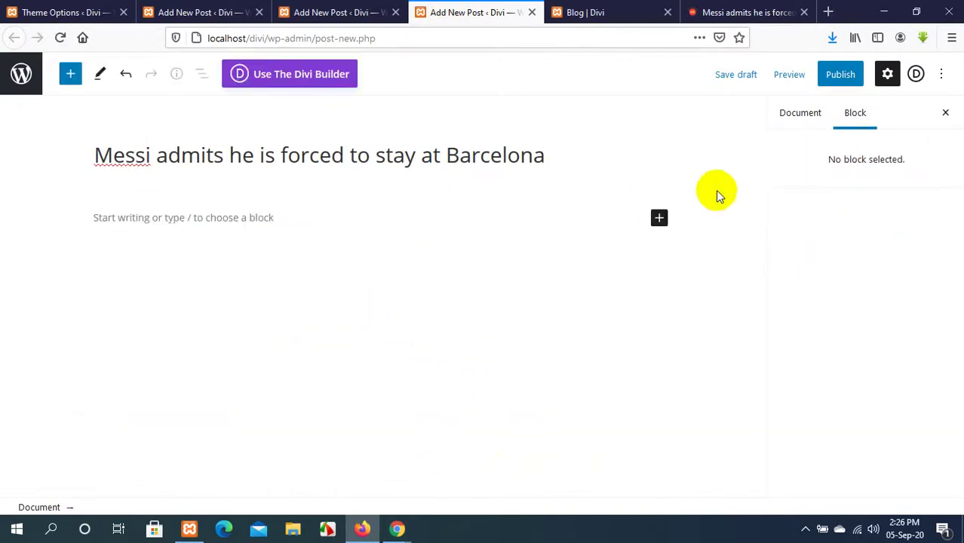
left_click(659, 219)
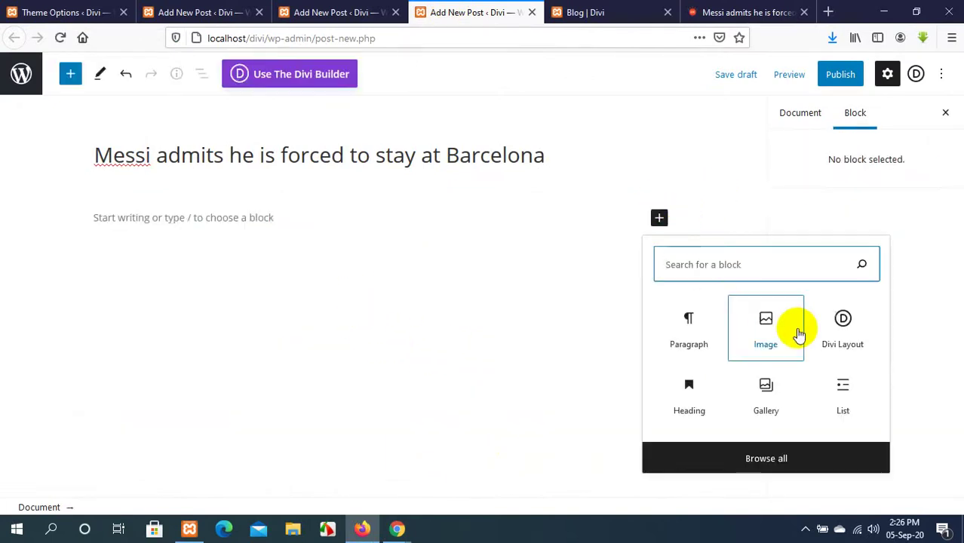
left_click(754, 343)
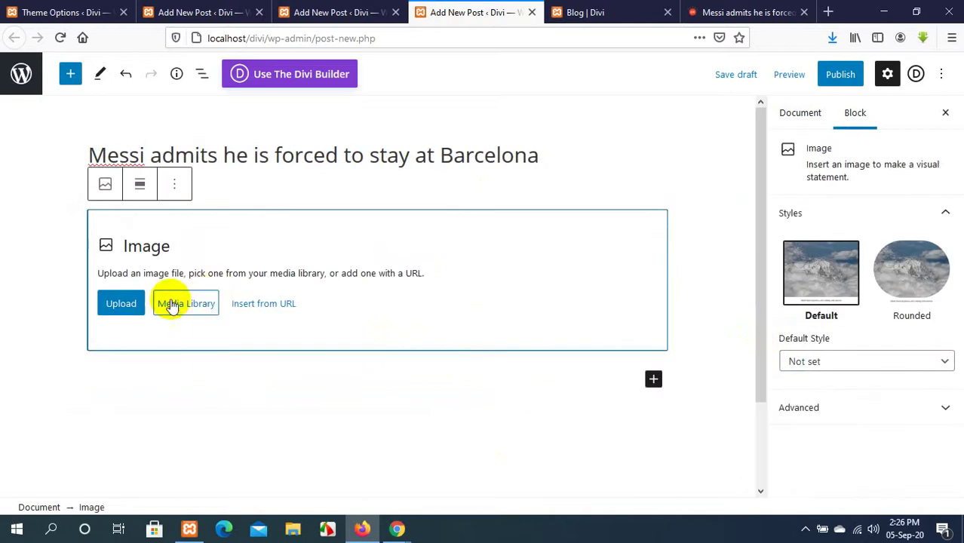
left_click(119, 304)
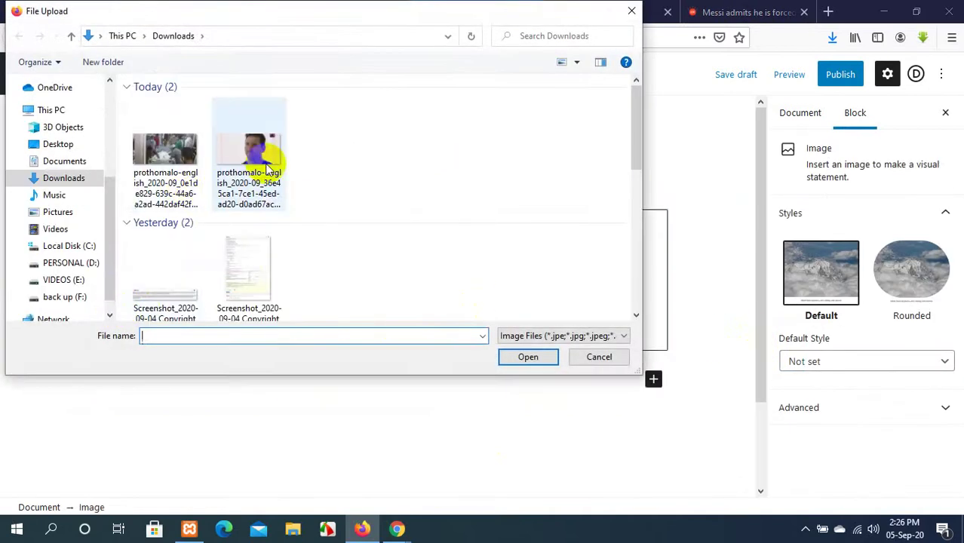
left_click(249, 155)
left_click(532, 359)
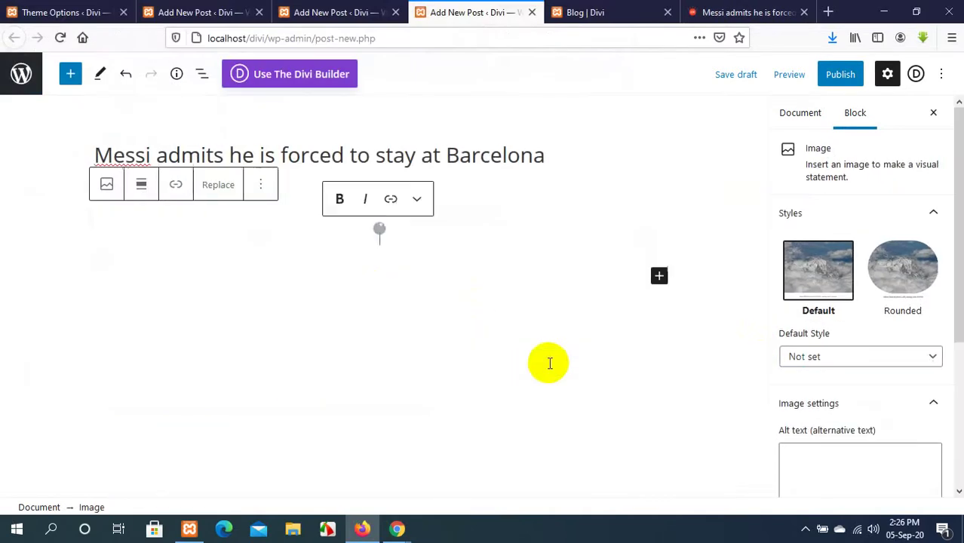
Add a Paragraph block, paste the article text twice, and start publishing.
scroll(629, 313, "down", 3)
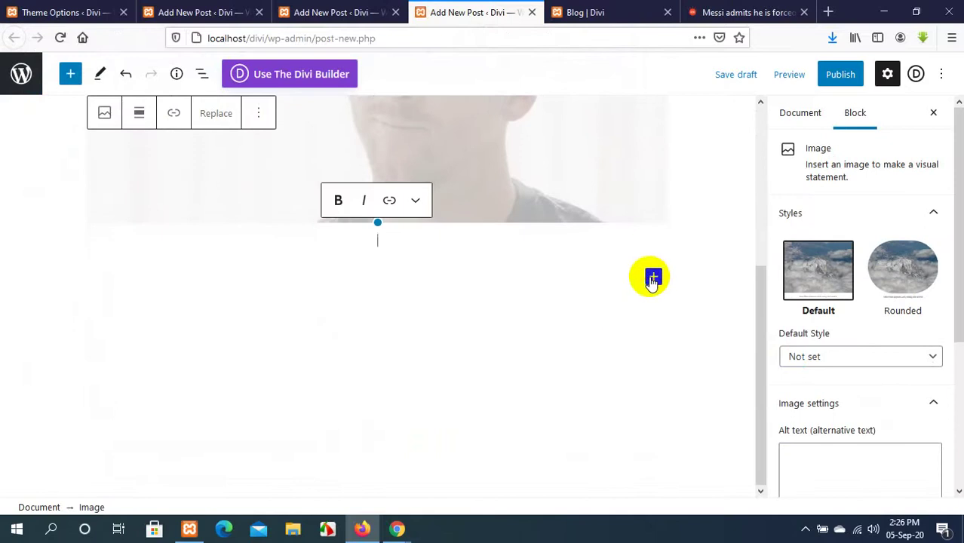
left_click(652, 279)
left_click(684, 388)
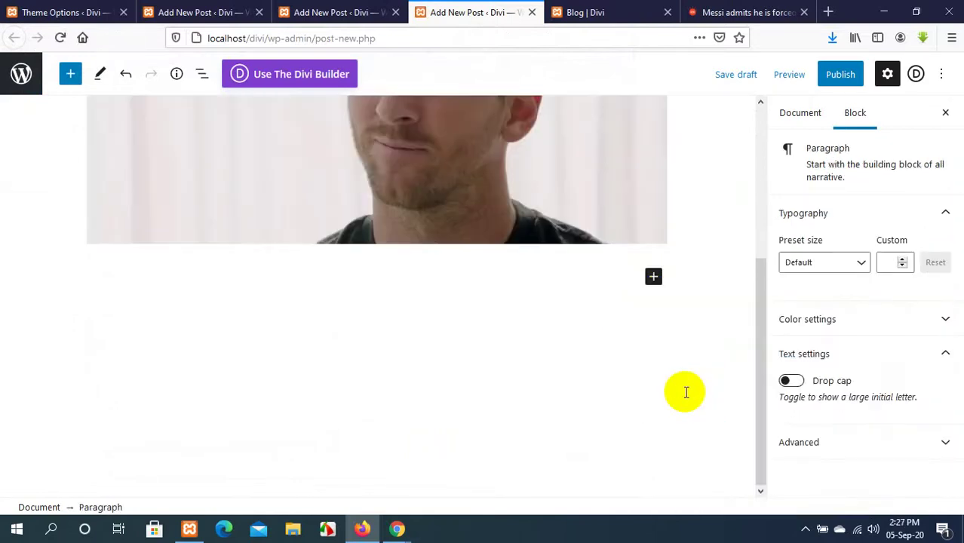
key("ctrl+v")
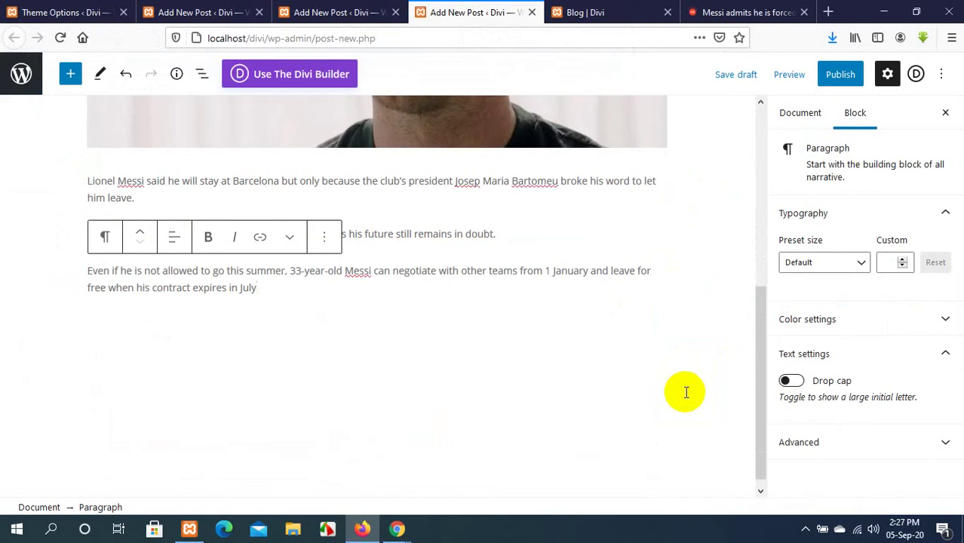
key("ctrl+v")
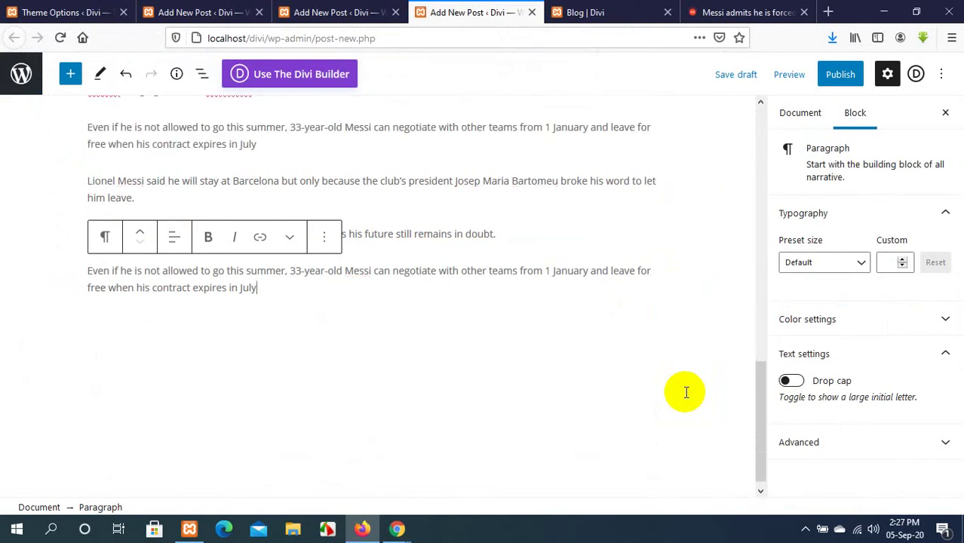
scroll(399, 383, "up", 10)
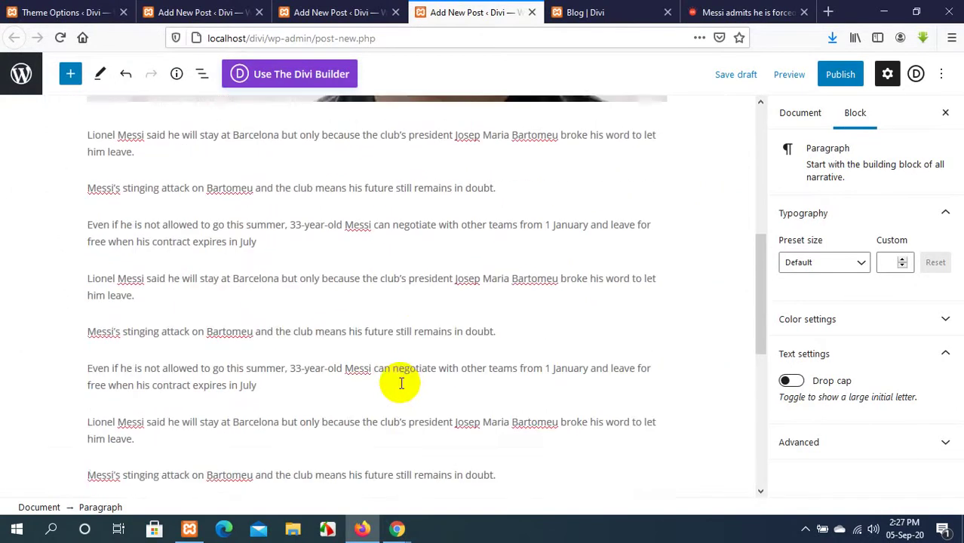
left_click(830, 77)
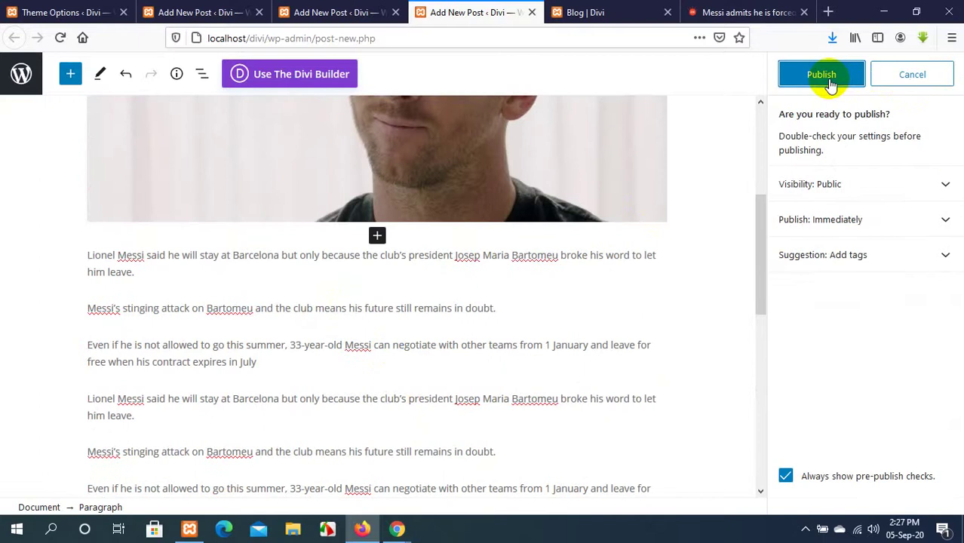
Publish the Messi post, then open the mosque blast treatment story on Prothom Alo.
left_click(822, 76)
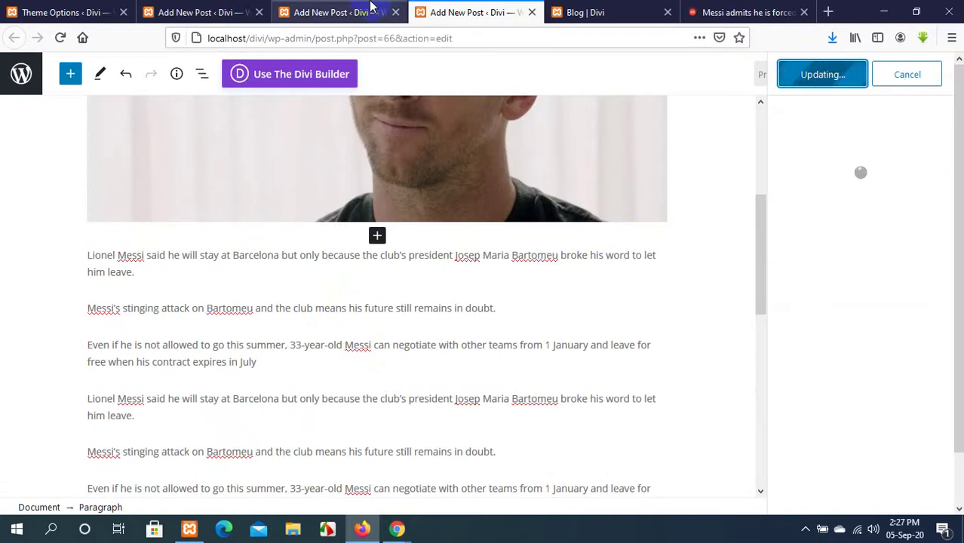
left_click(746, 12)
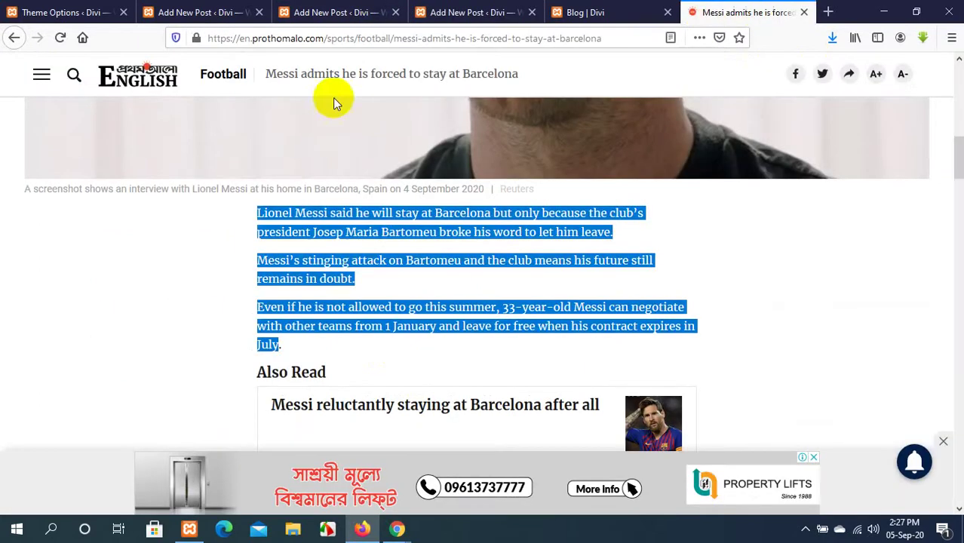
left_click(14, 39)
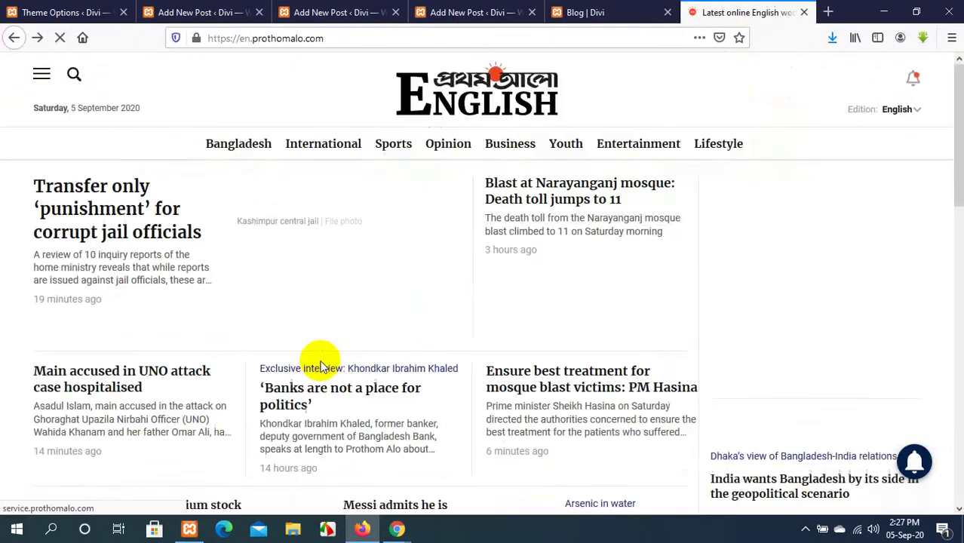
scroll(318, 361, "down", 3)
scroll(320, 366, "down", 2)
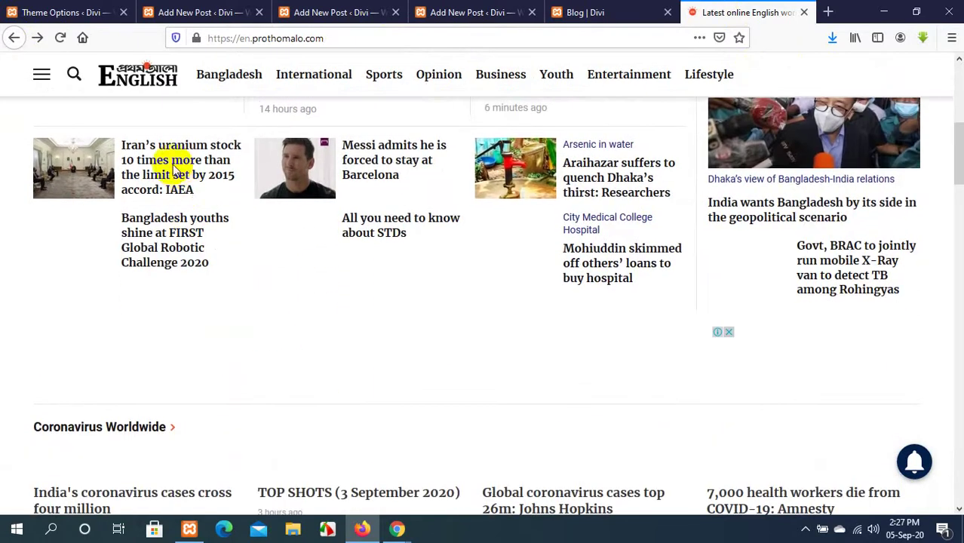
scroll(146, 226, "up", 3)
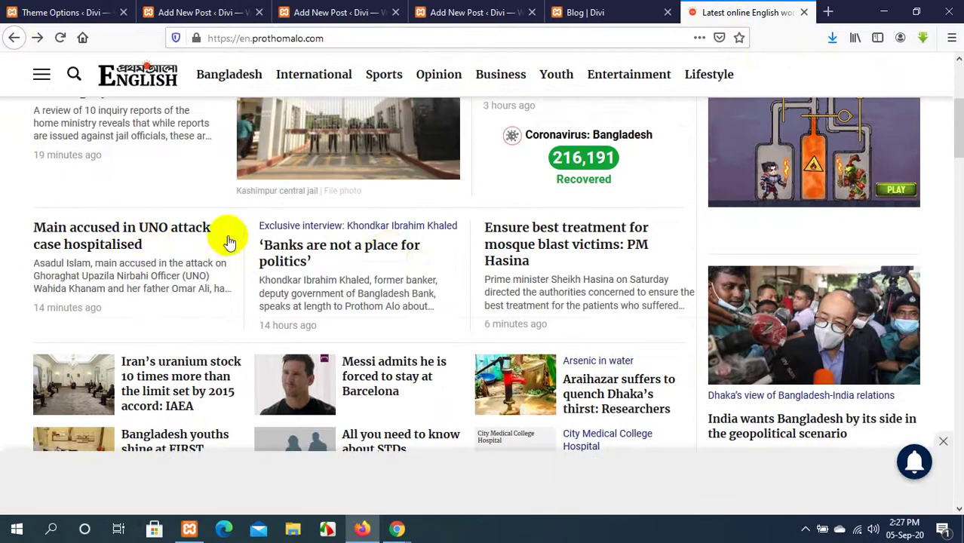
left_click(545, 227)
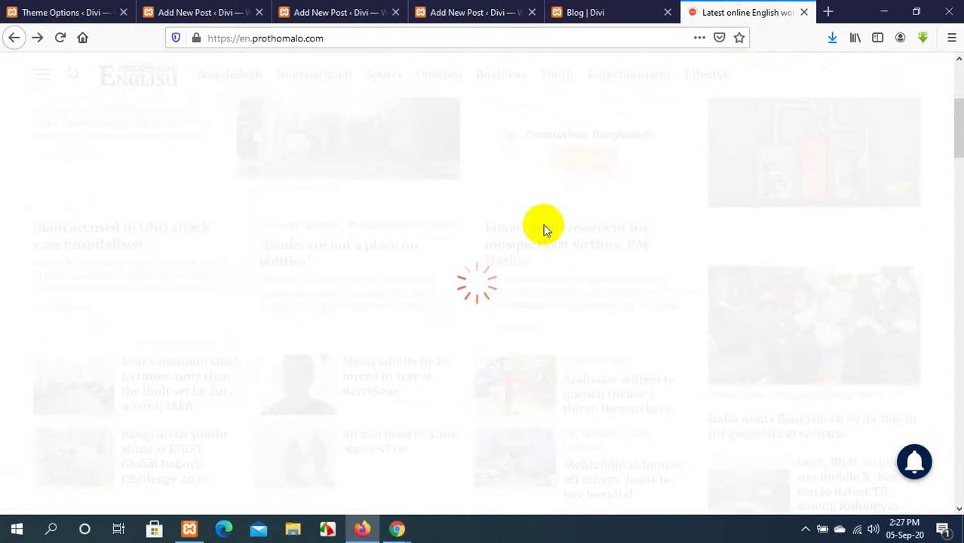
left_click(502, 12)
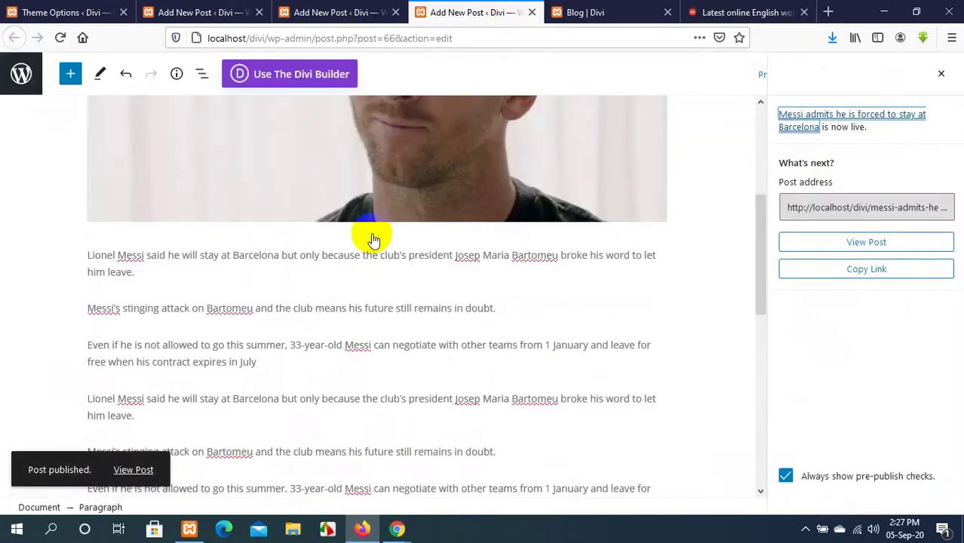
scroll(373, 239, "up", 4)
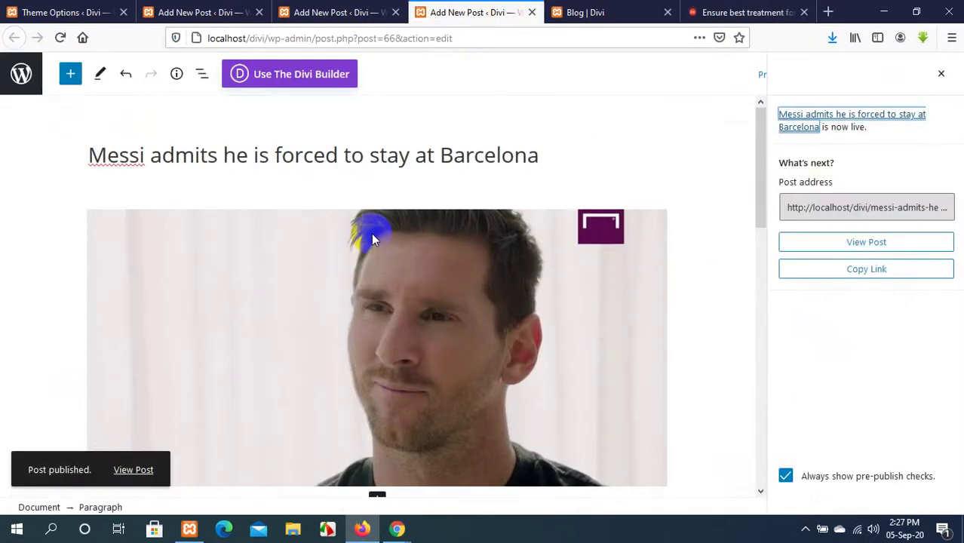
Select the mosque blast article's headline on Prothom Alo.
left_click(635, 12)
left_click(698, 7)
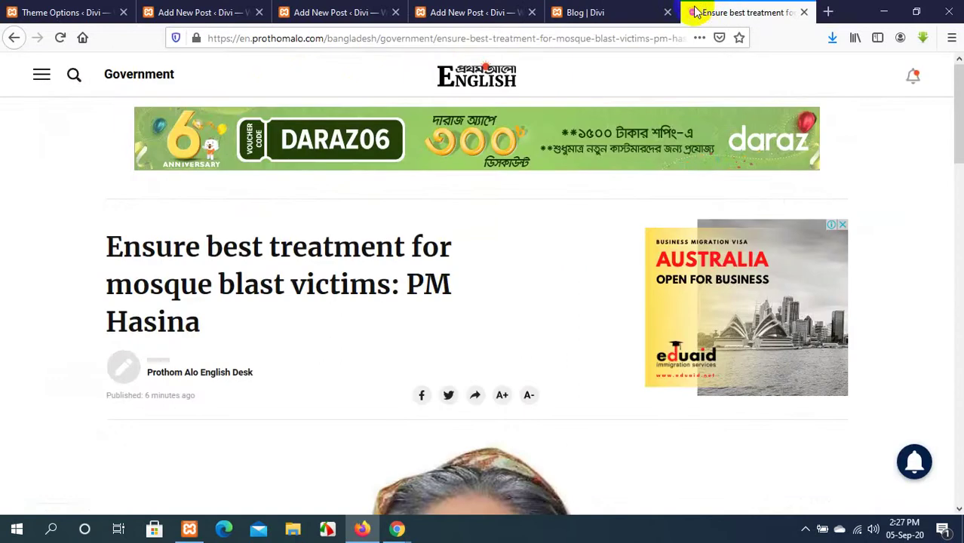
left_click_drag(209, 328, 104, 246)
key("ctrl+c")
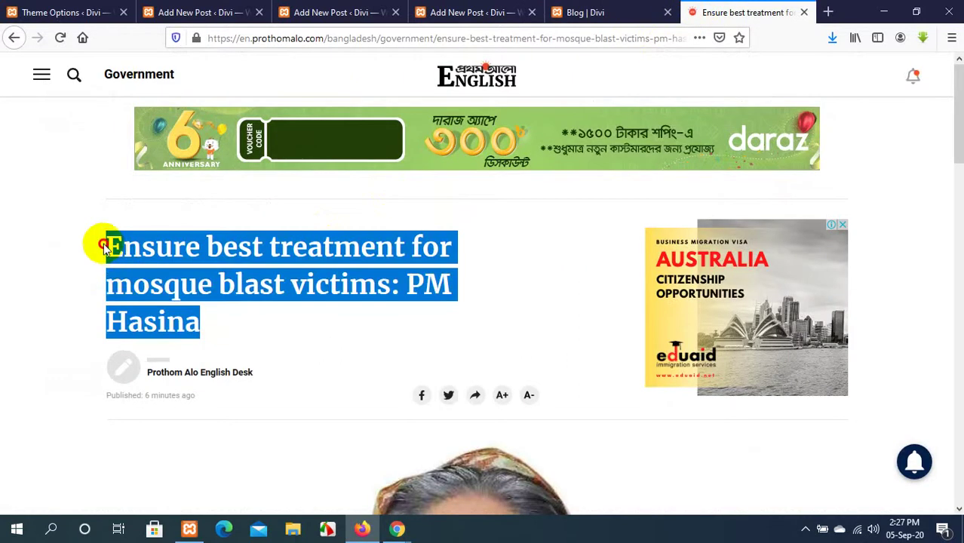
Admit the waiting meeting guest and switch the new post to the default block editor.
left_click(324, 12)
mouse_move(398, 527)
left_click(376, 489)
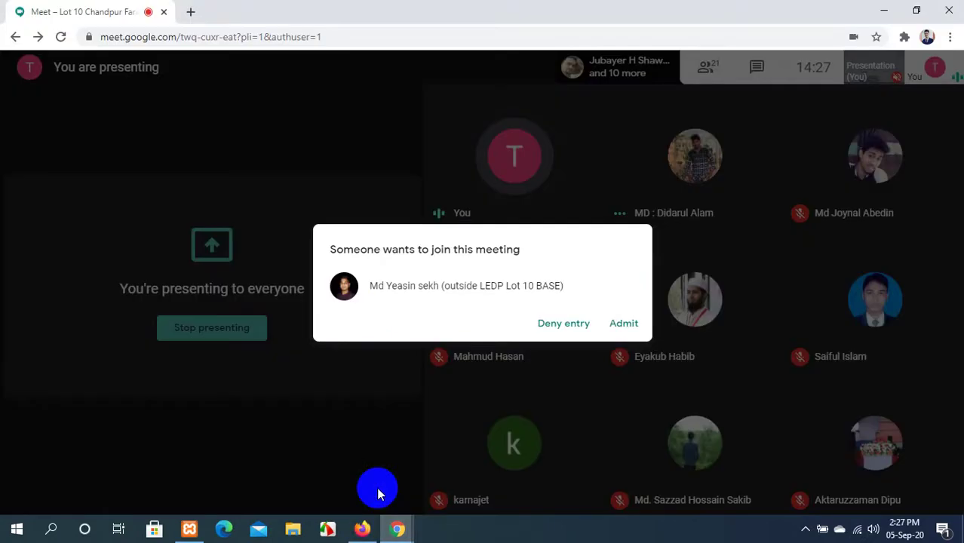
left_click(626, 323)
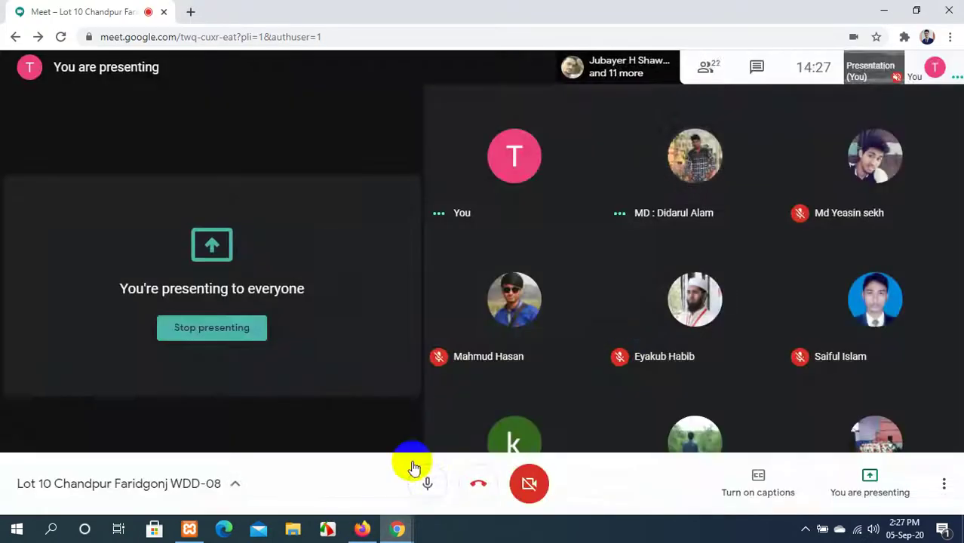
left_click(362, 528)
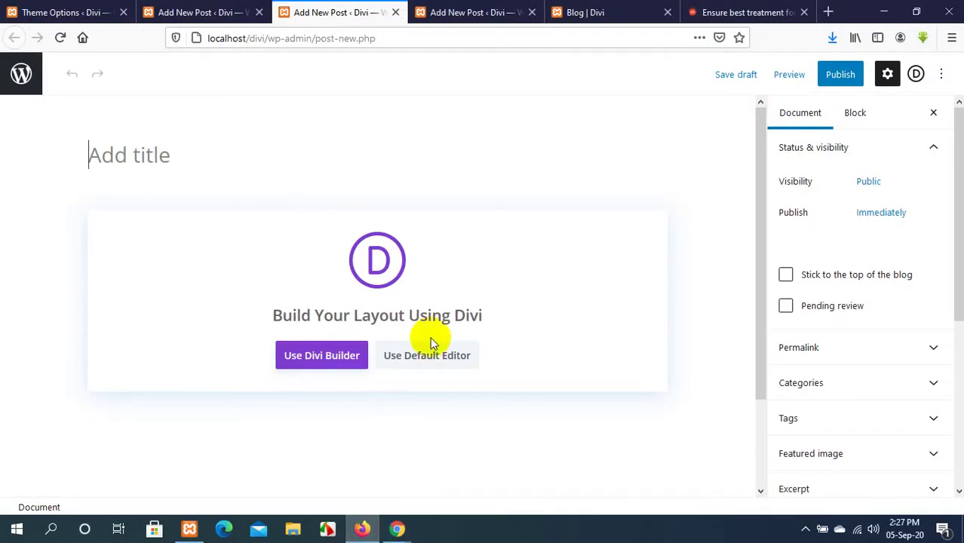
left_click(427, 356)
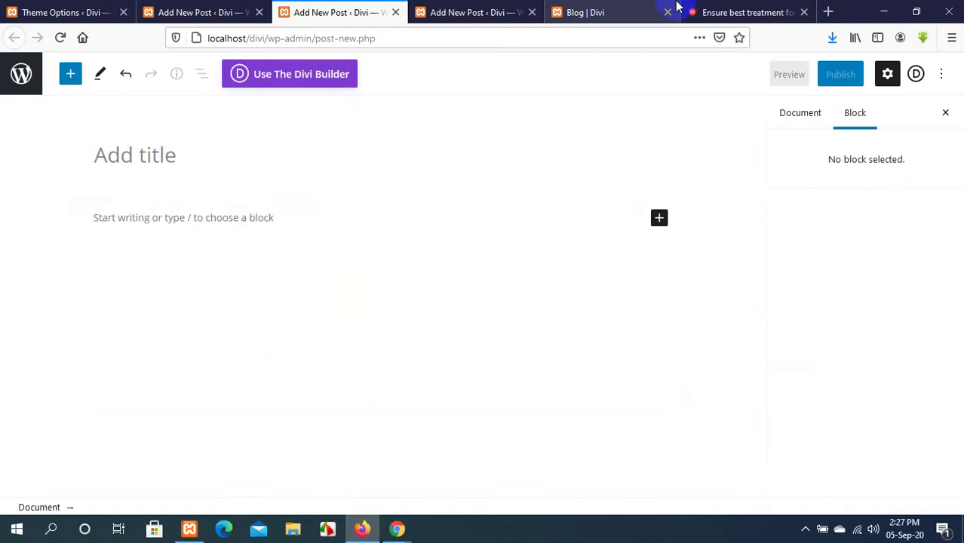
Paste 'Ensure best treatment for mosque blast victims: PM Hasina' as the post title.
left_click(720, 7)
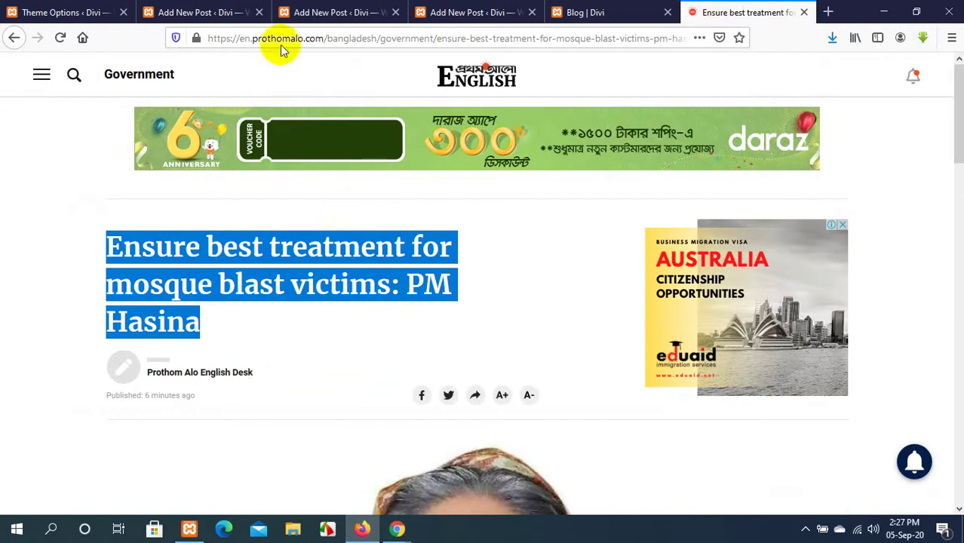
left_click(445, 11)
left_click(392, 8)
left_click(190, 160)
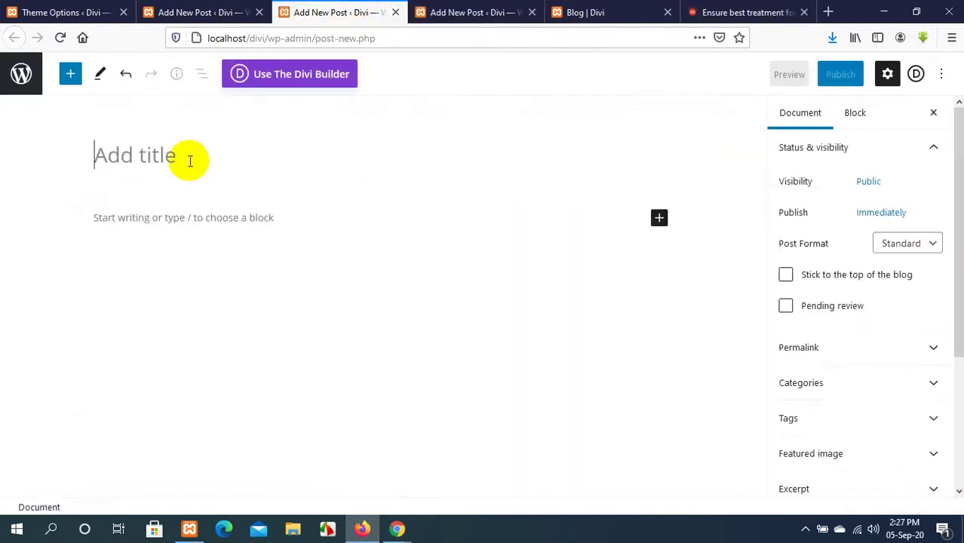
key("ctrl+v")
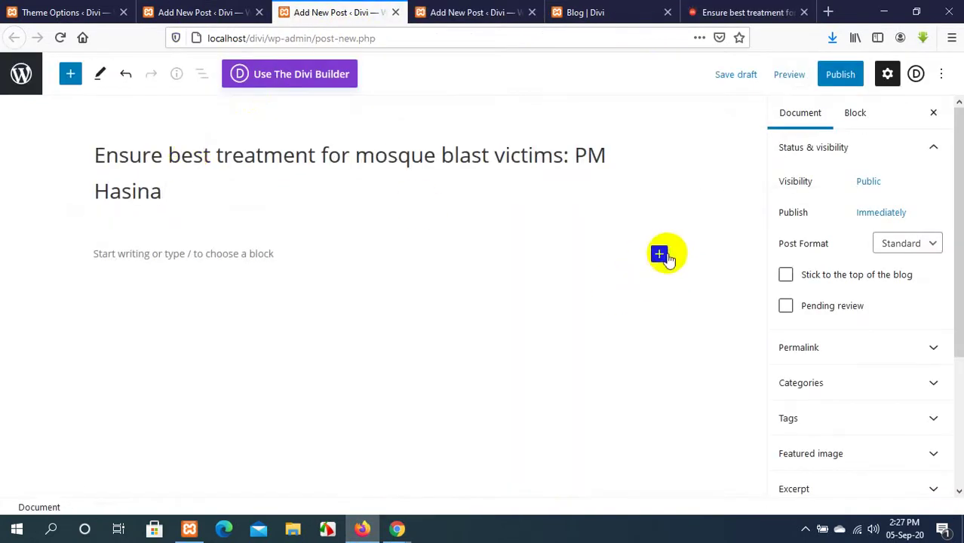
left_click(733, 8)
Save the mosque blast article's photo to Downloads.
scroll(525, 273, "down", 4)
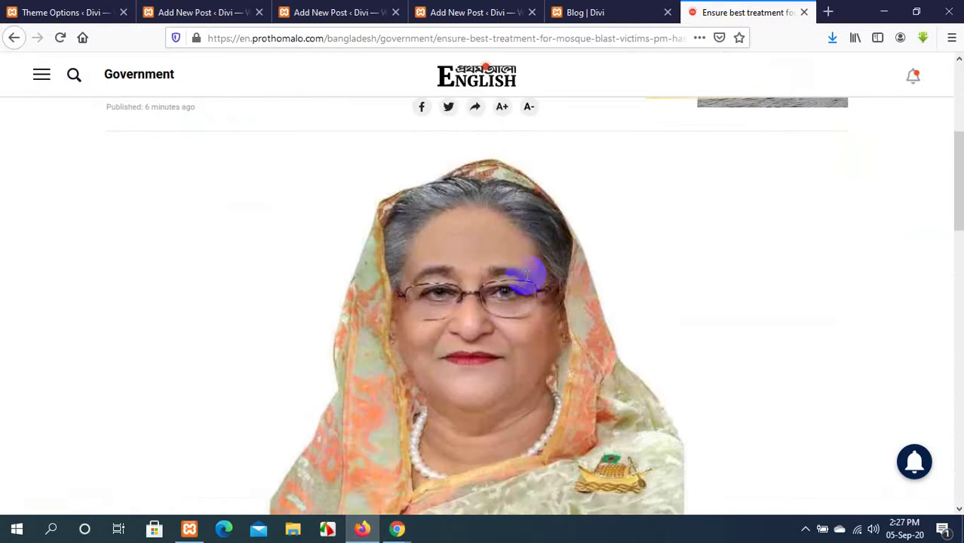
right_click(527, 277)
left_click(567, 336)
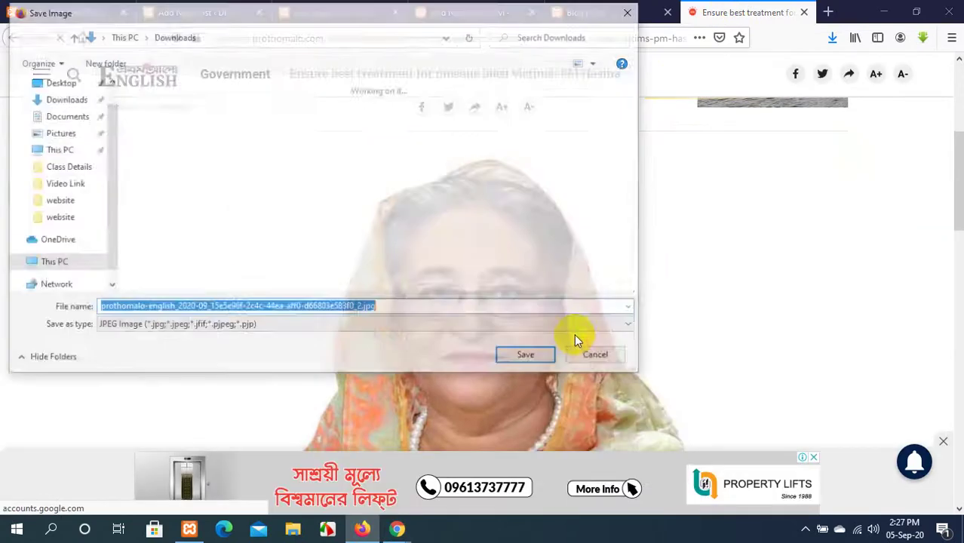
left_click(537, 355)
Select the article's four paragraphs and return to the new post editor.
scroll(536, 355, "down", 7)
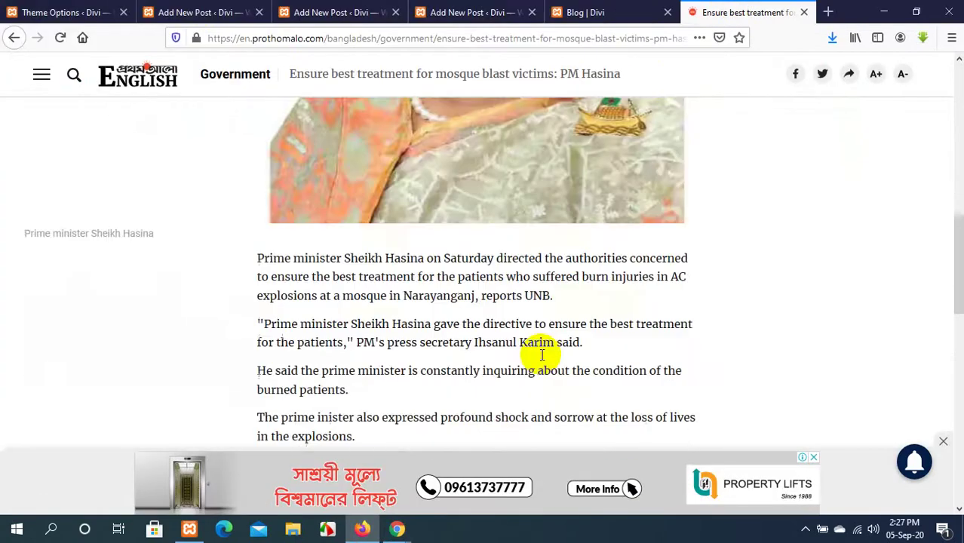
scroll(542, 355, "up", 3)
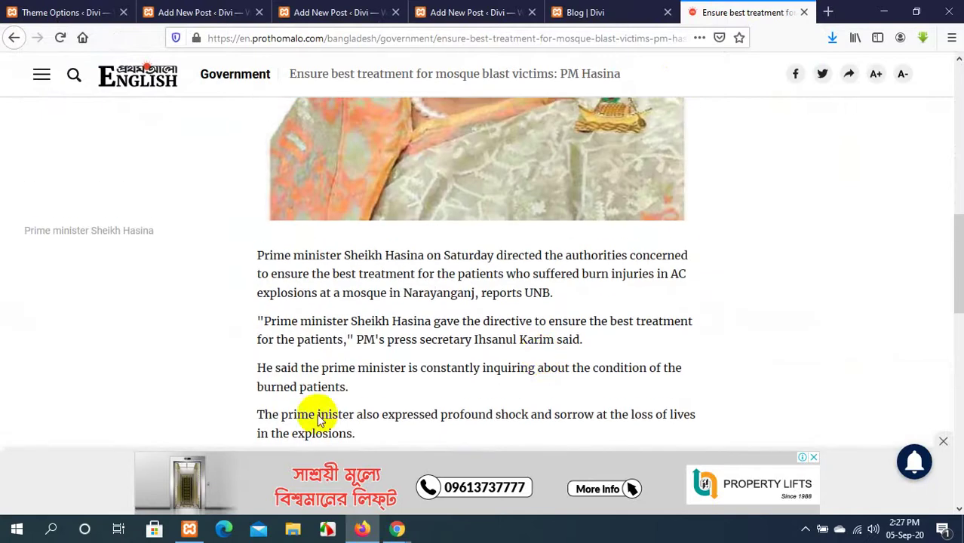
left_click_drag(355, 436, 256, 259)
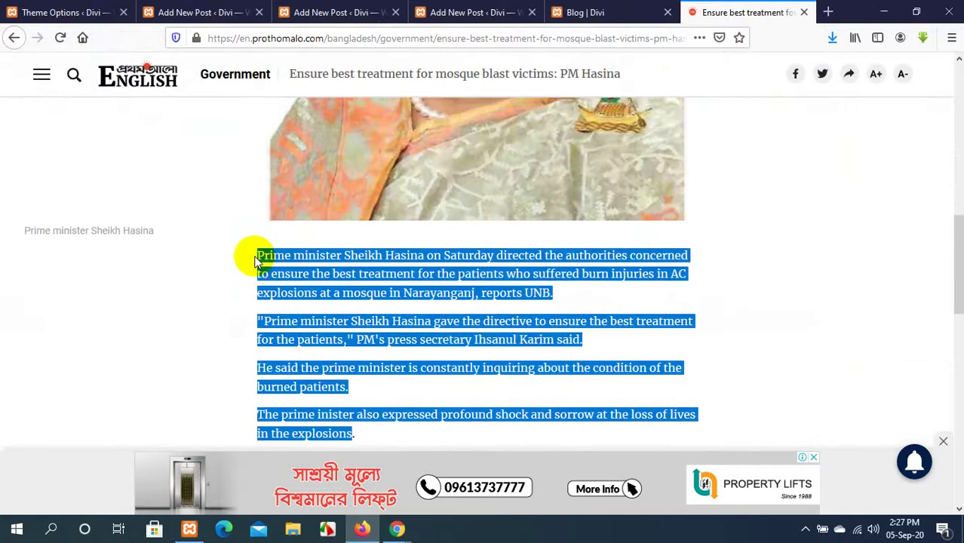
left_click(339, 9)
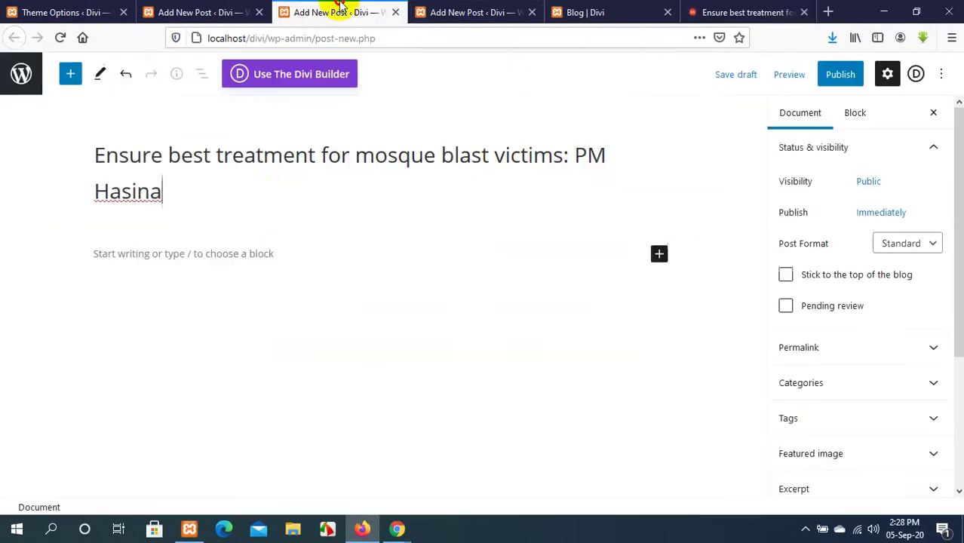
Add an Image block and upload the saved article photo from Downloads.
left_click(657, 256)
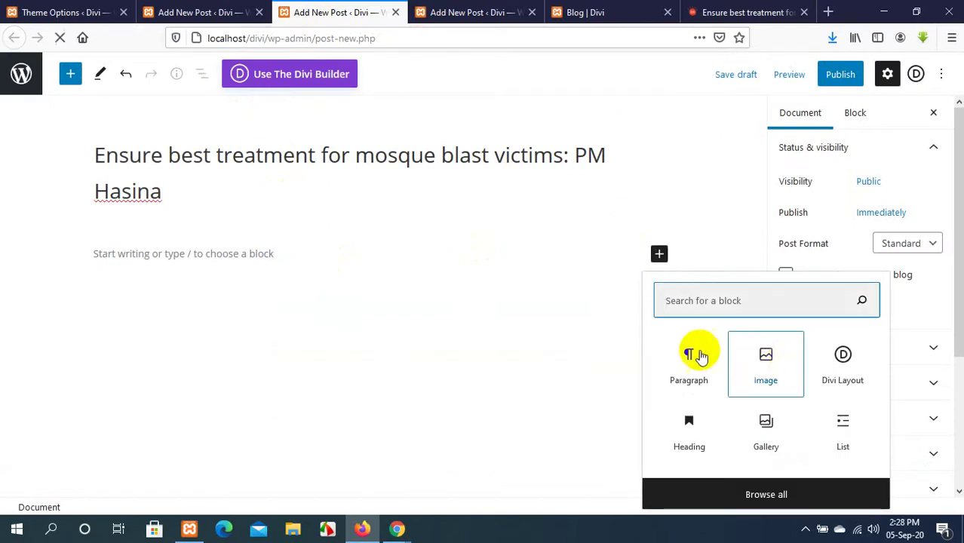
left_click(766, 363)
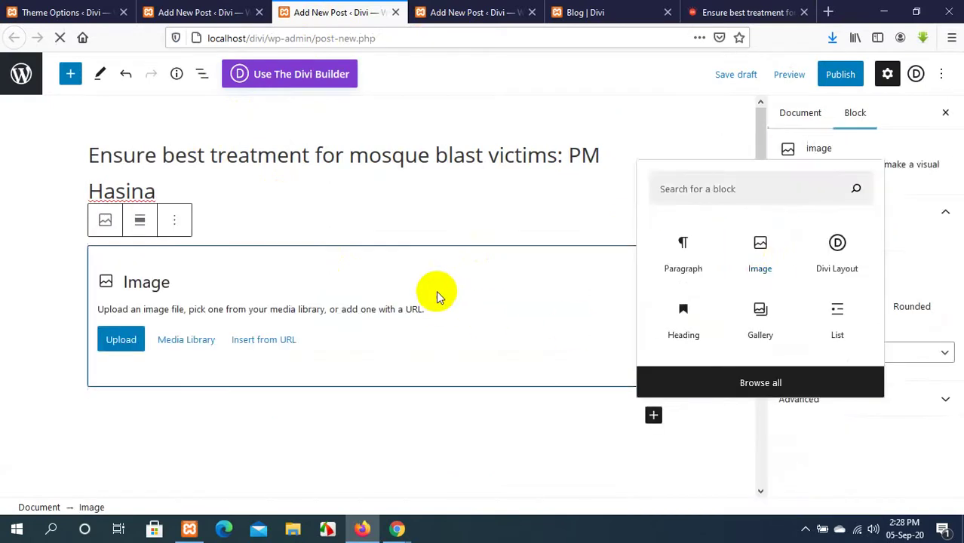
left_click(134, 343)
left_click(247, 160)
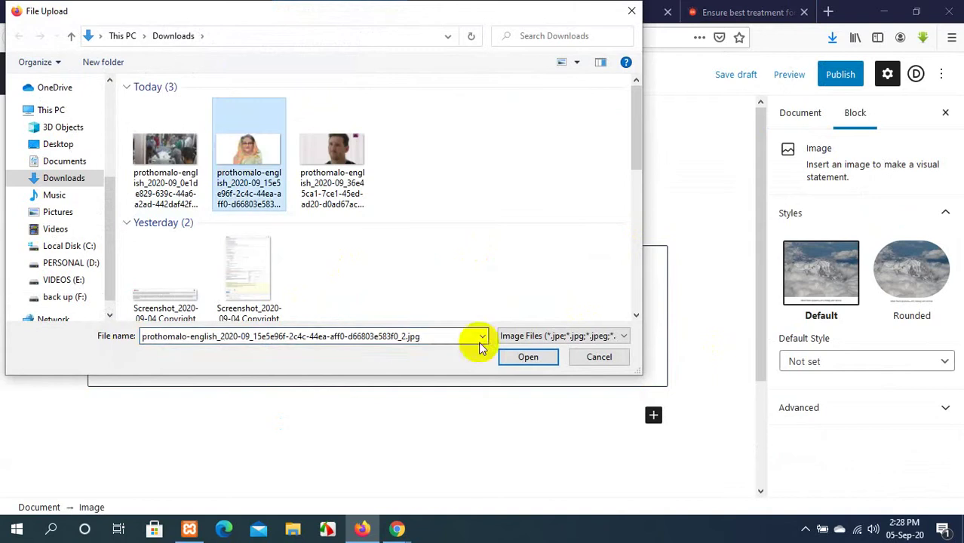
left_click(517, 356)
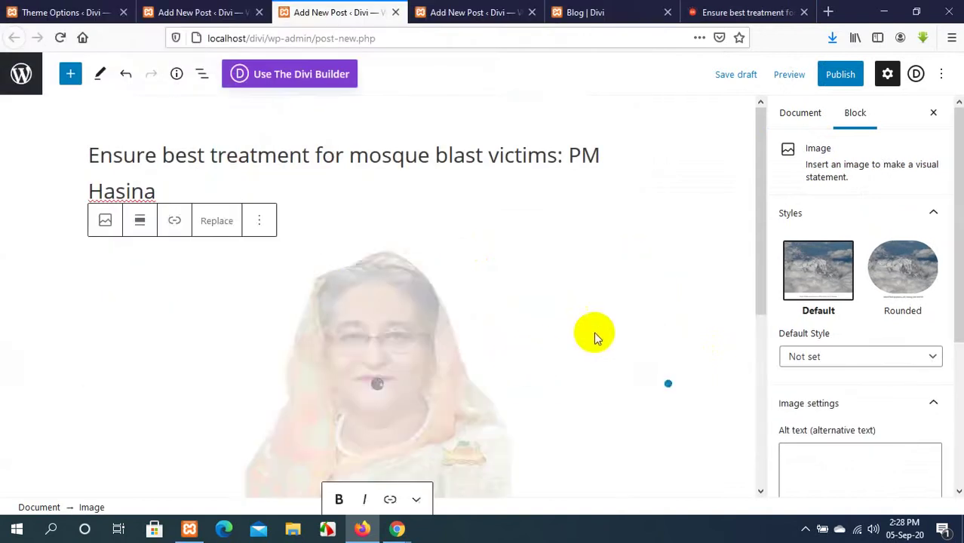
Add a Paragraph block below the photo, paste the article text, and start publishing.
scroll(603, 331, "down", 4)
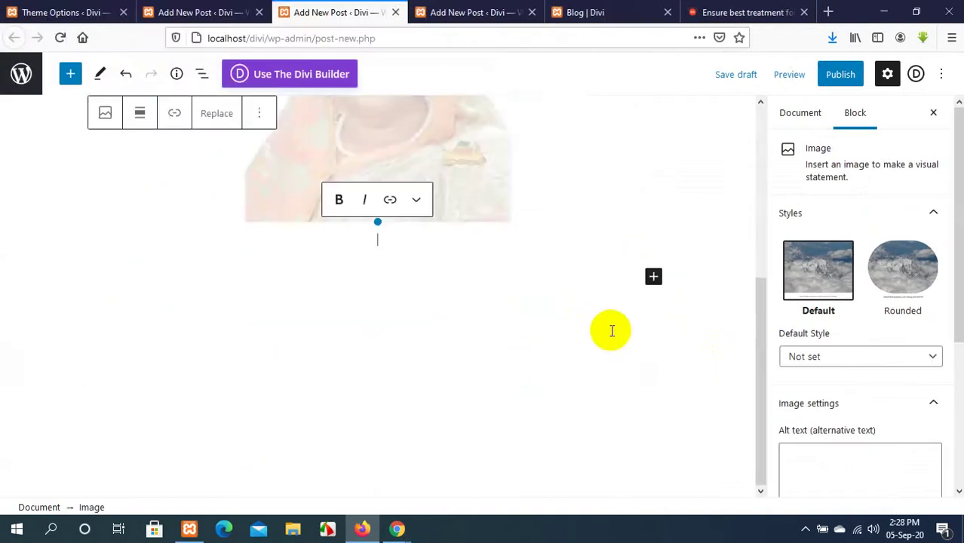
left_click(654, 278)
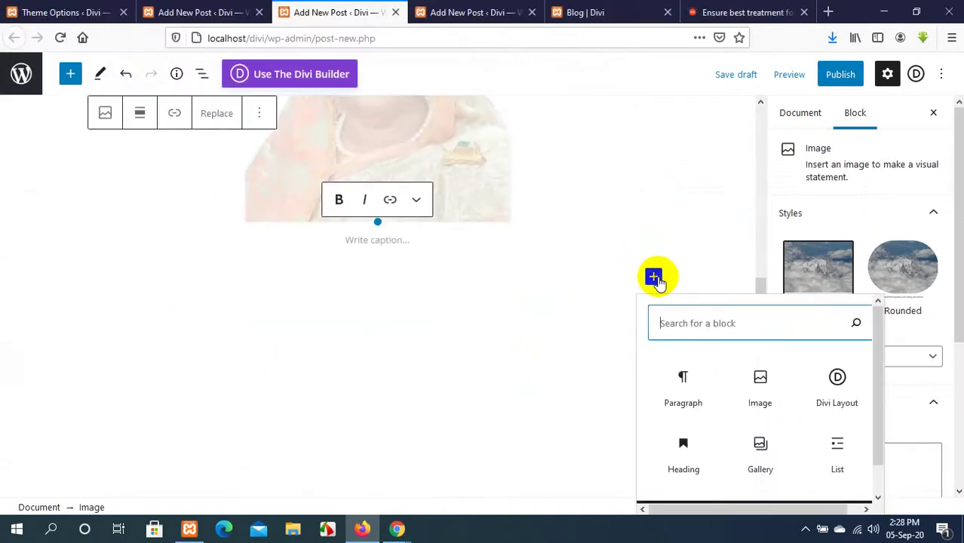
left_click(693, 400)
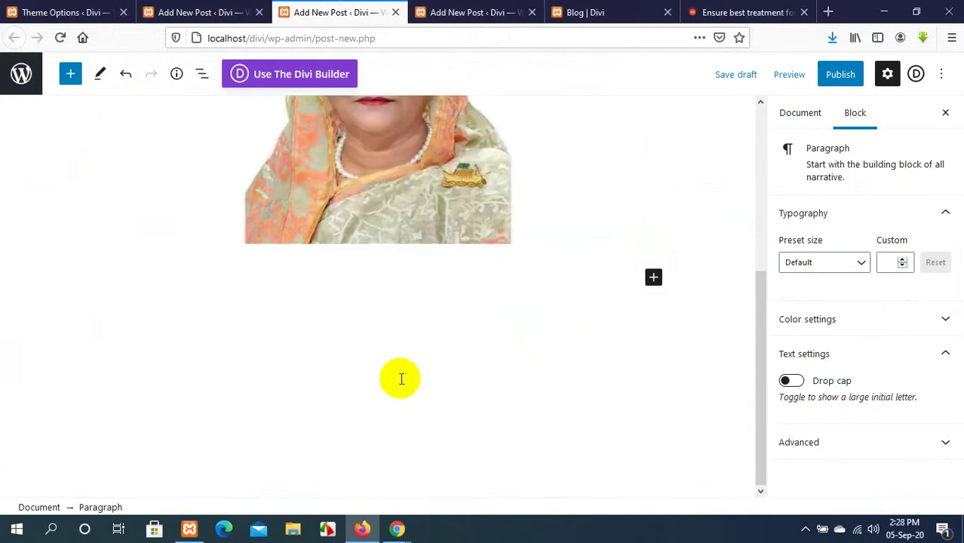
key("ctrl+v")
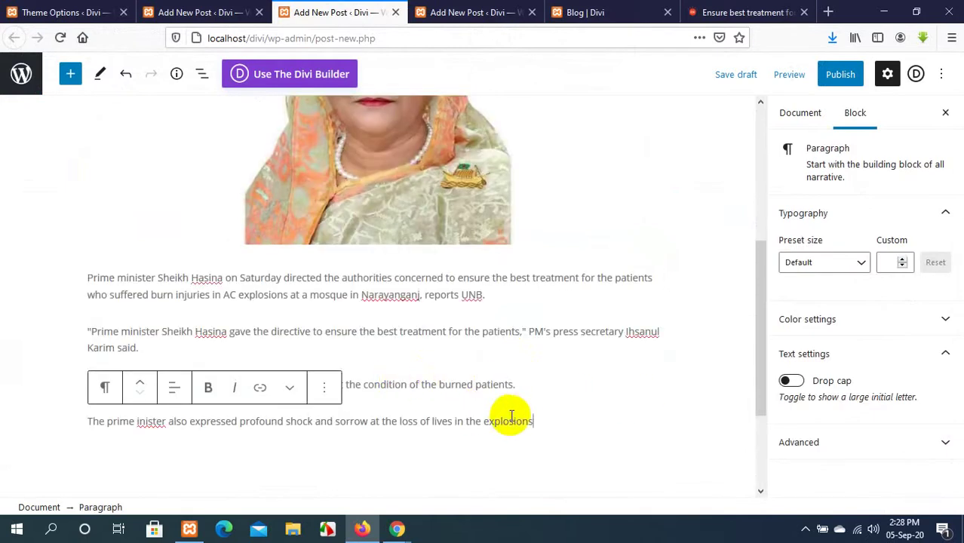
scroll(537, 422, "down", 5)
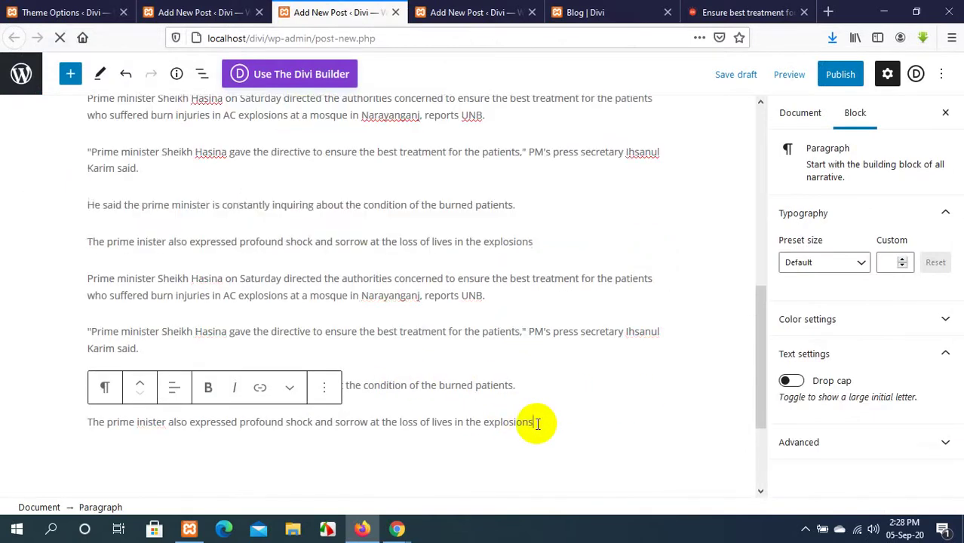
left_click(840, 75)
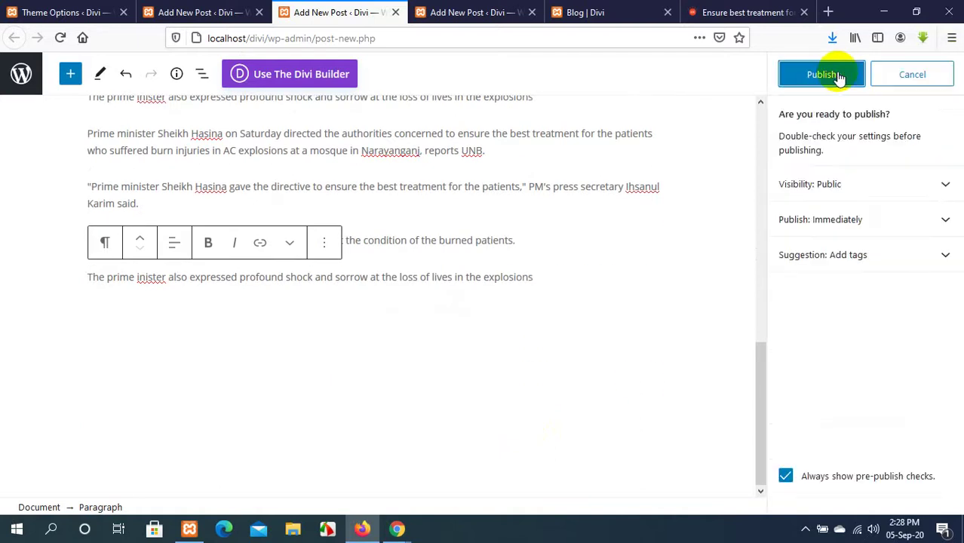
Confirm publishing the mosque blast victims post, then return to the Prothom Alo article tab.
left_click(839, 76)
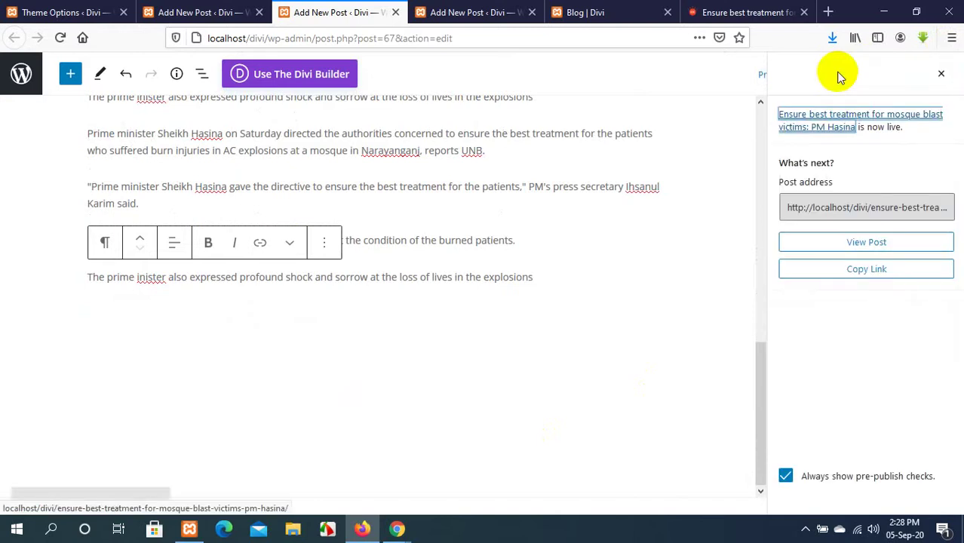
scroll(491, 198, "up", 10)
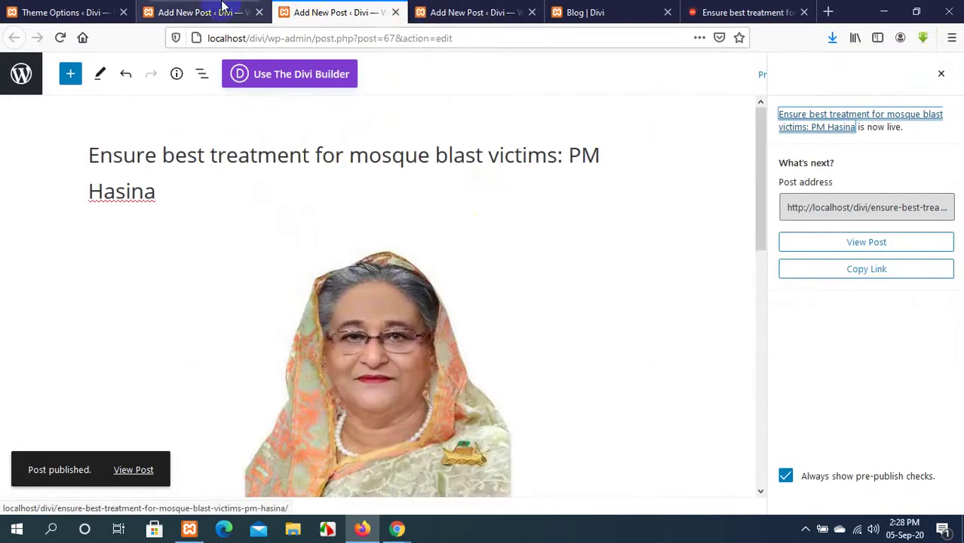
left_click(223, 6)
left_click(697, 10)
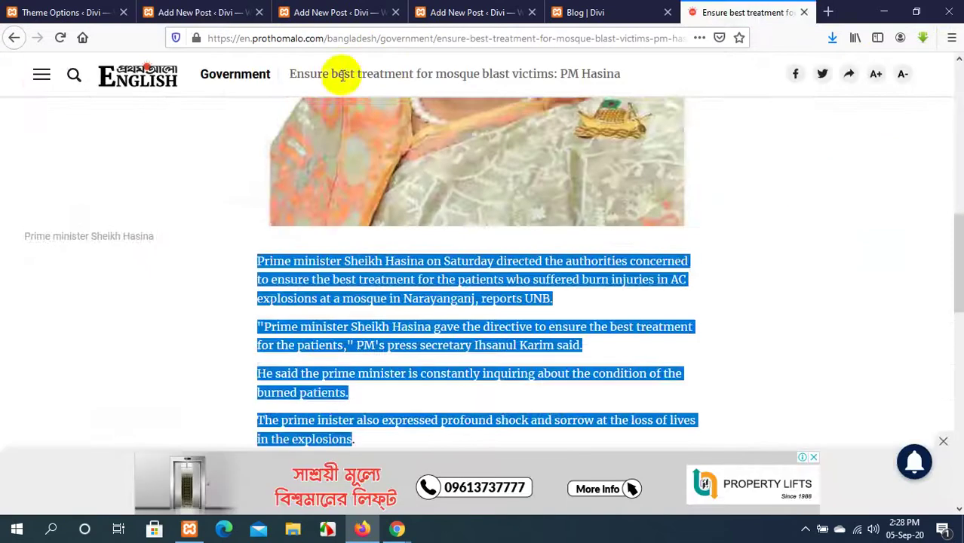
From the Prothom Alo home page, open 'Bangladesh youths shine at FIRST Global Robotic Challenge 2020'.
scroll(341, 75, "up", 7)
left_click(13, 41)
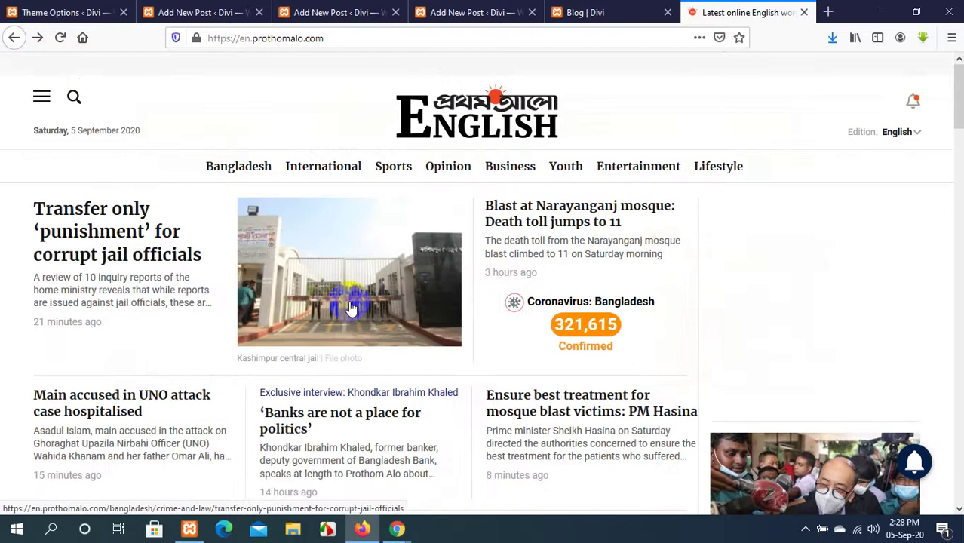
scroll(350, 305, "down", 2)
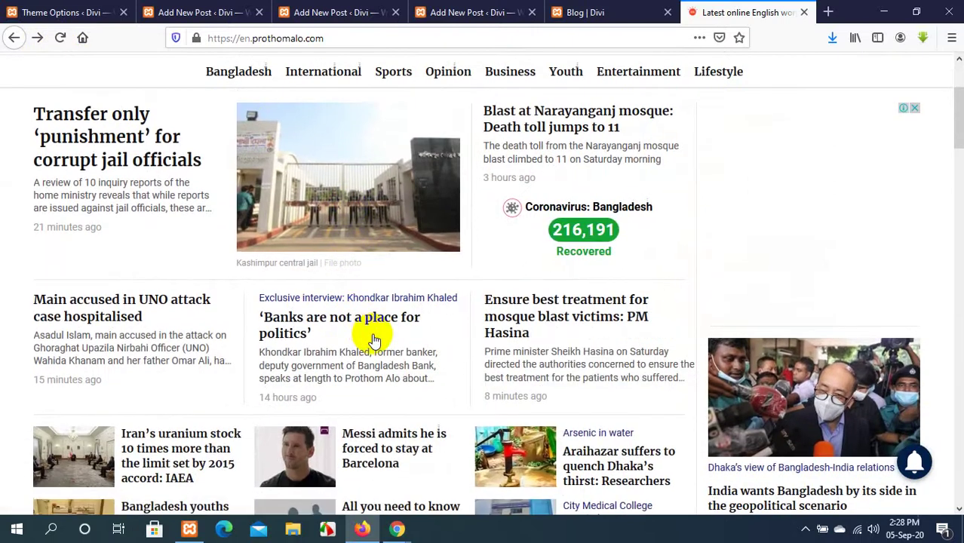
scroll(377, 321, "down", 3)
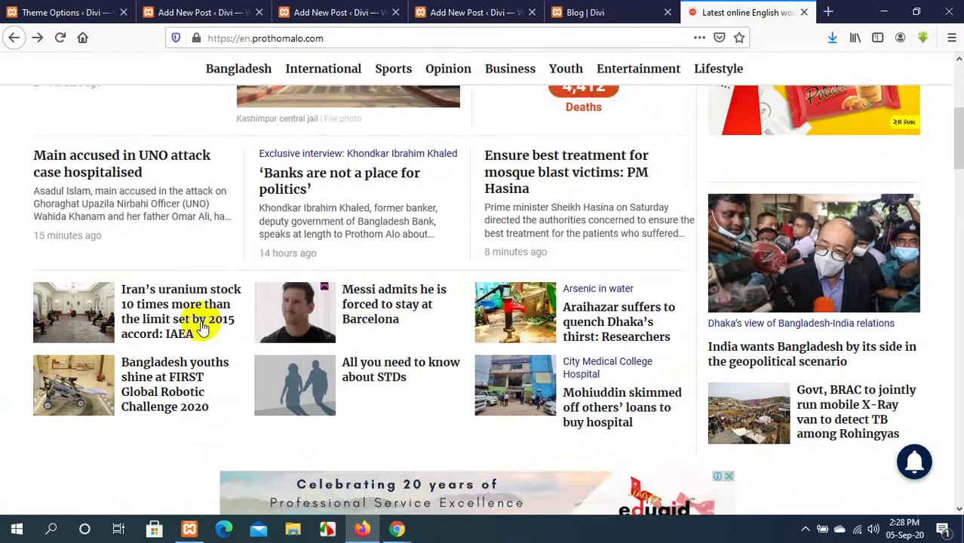
left_click(161, 375)
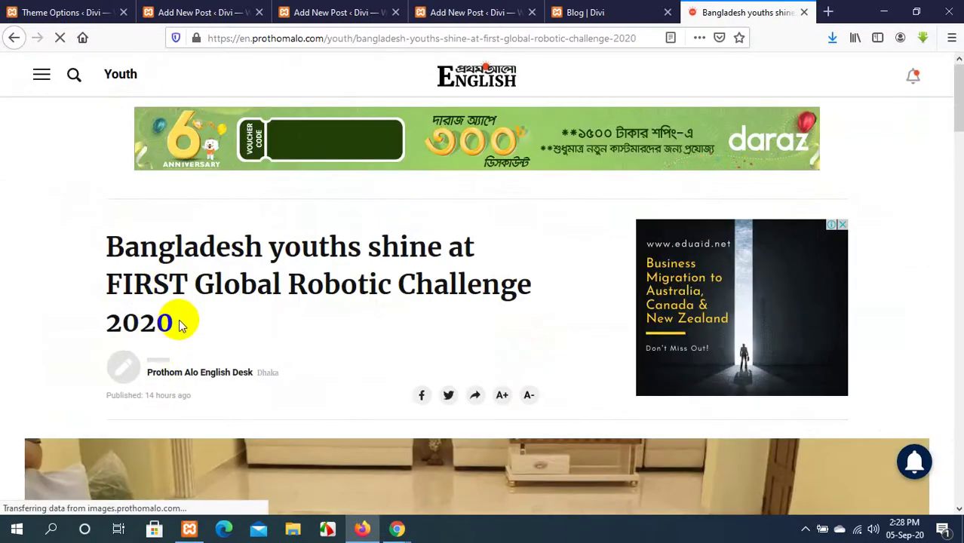
Paste the article headline as the new post's title.
left_click_drag(167, 321, 139, 323)
left_click_drag(126, 289, 101, 249)
key("ctrl+c")
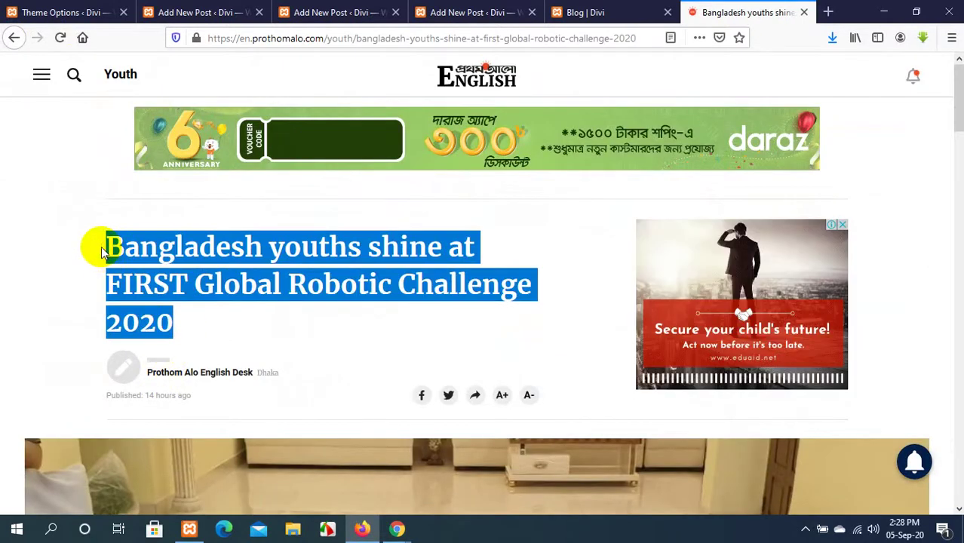
left_click(192, 12)
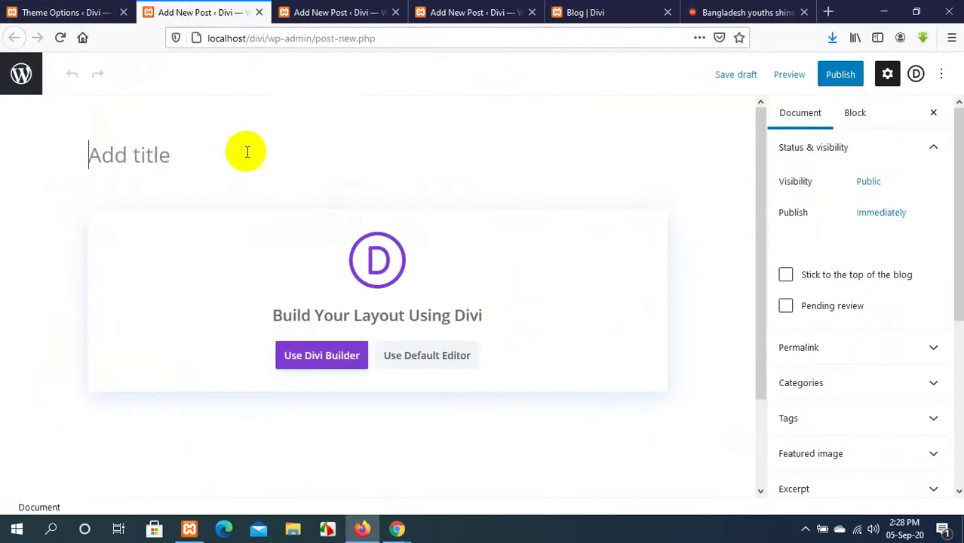
key("ctrl+v")
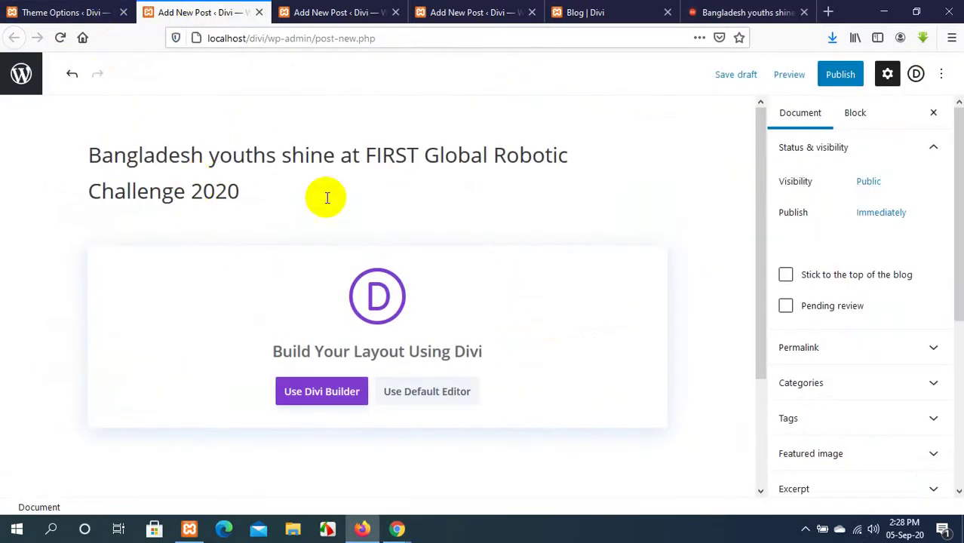
Save the article's robot photo to the computer.
left_click(691, 12)
scroll(254, 308, "down", 7)
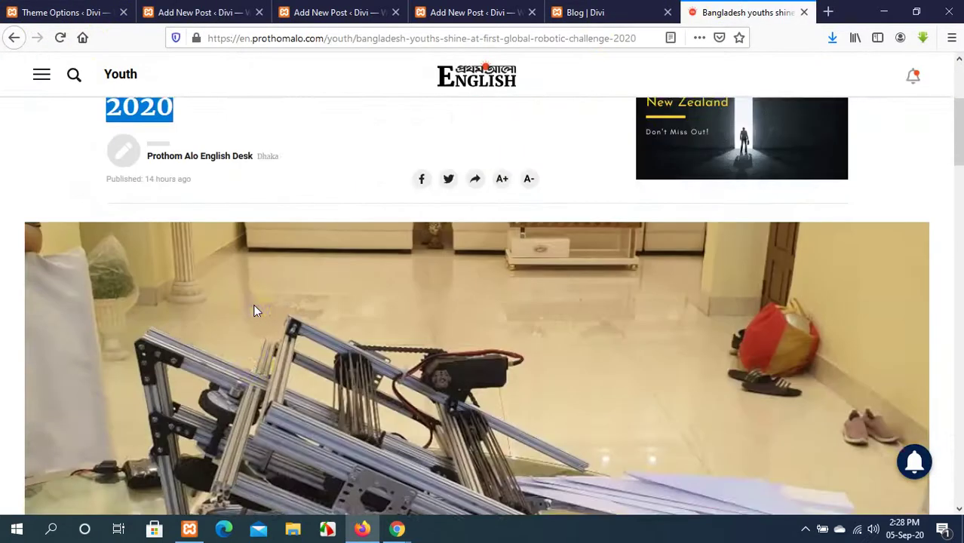
scroll(255, 310, "up", 1)
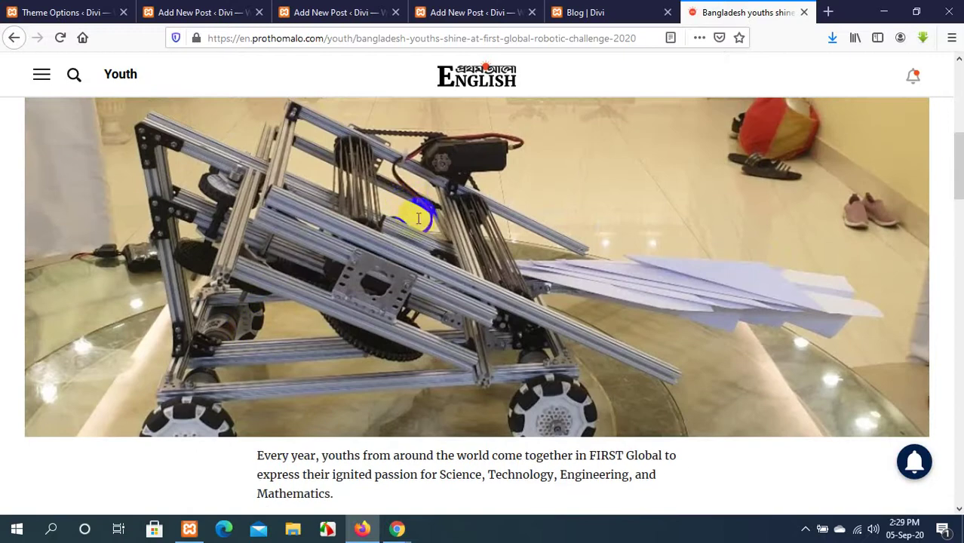
right_click(418, 219)
left_click(453, 263)
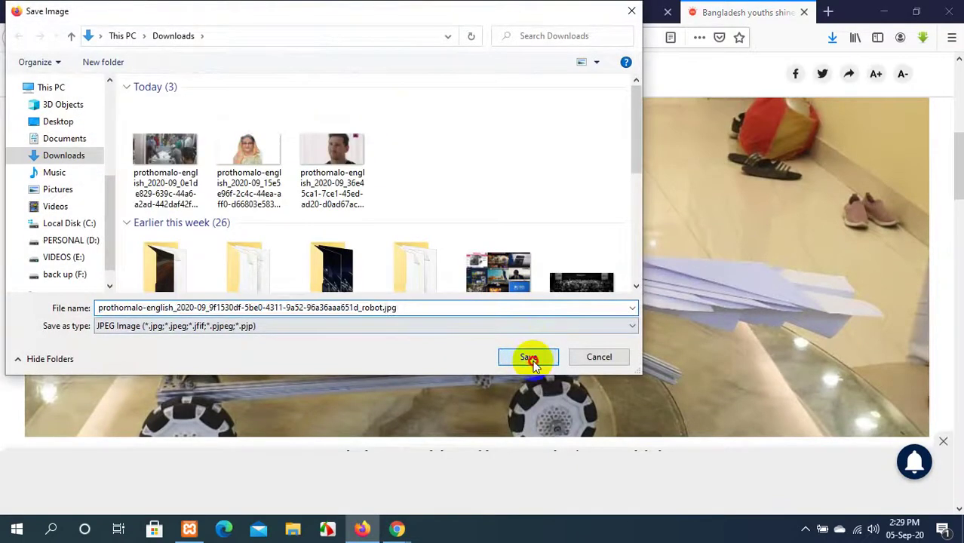
left_click(528, 357)
Select the three opening paragraphs of the article for copying into the post.
scroll(534, 361, "down", 5)
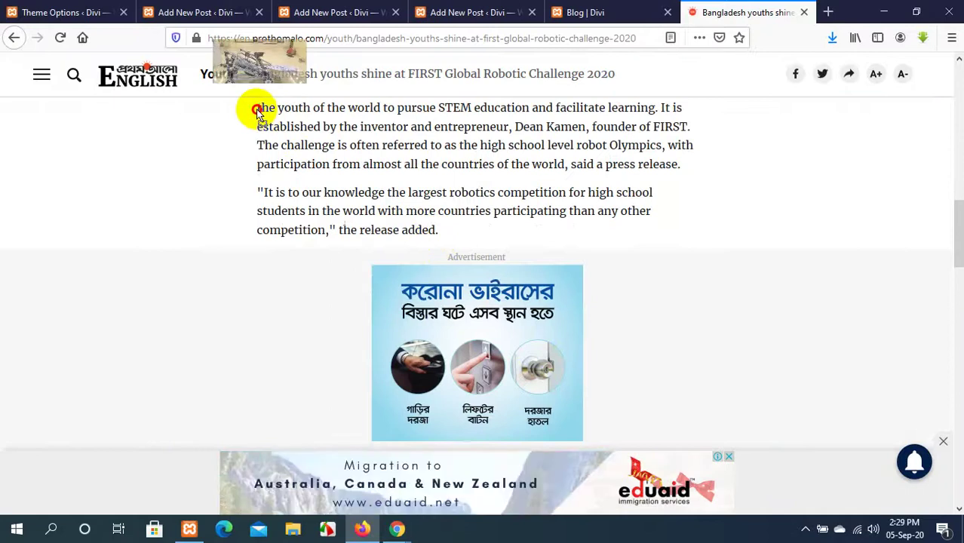
scroll(247, 201, "up", 3)
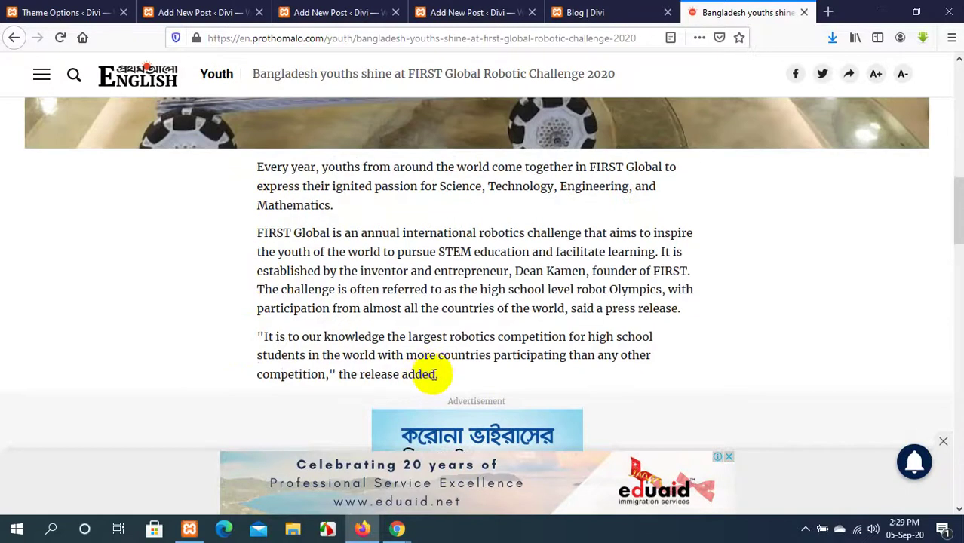
left_click_drag(434, 374, 245, 178)
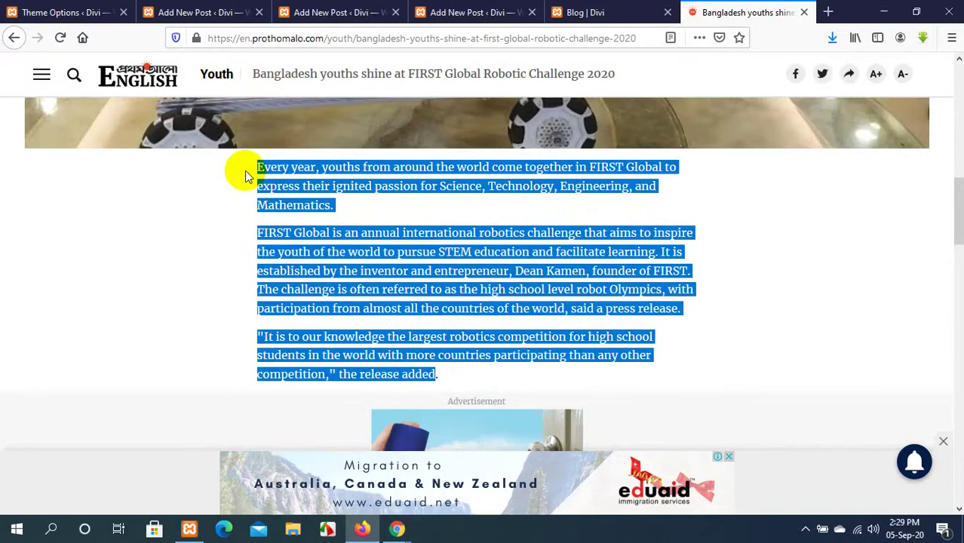
left_click(219, 12)
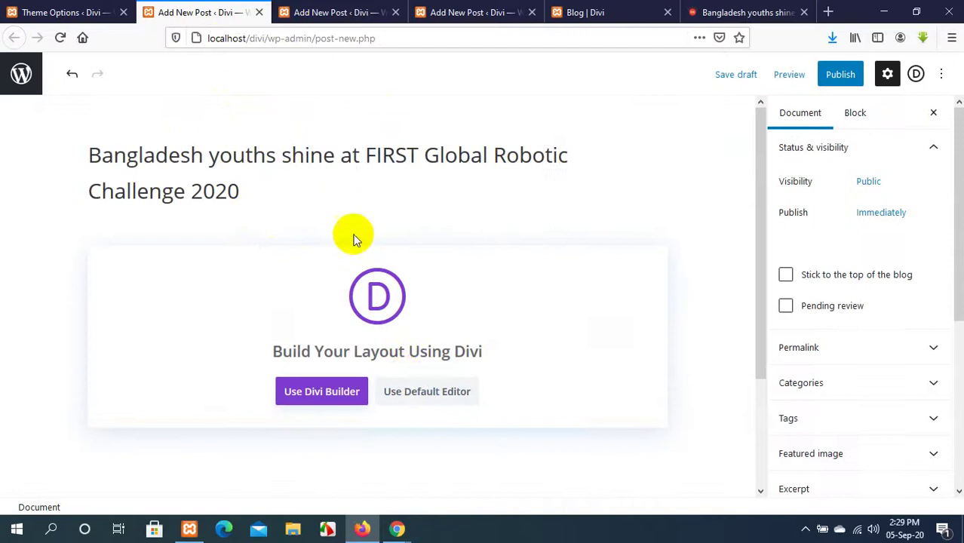
In the default block editor, add an Image block with the uploaded robot photo.
left_click(404, 390)
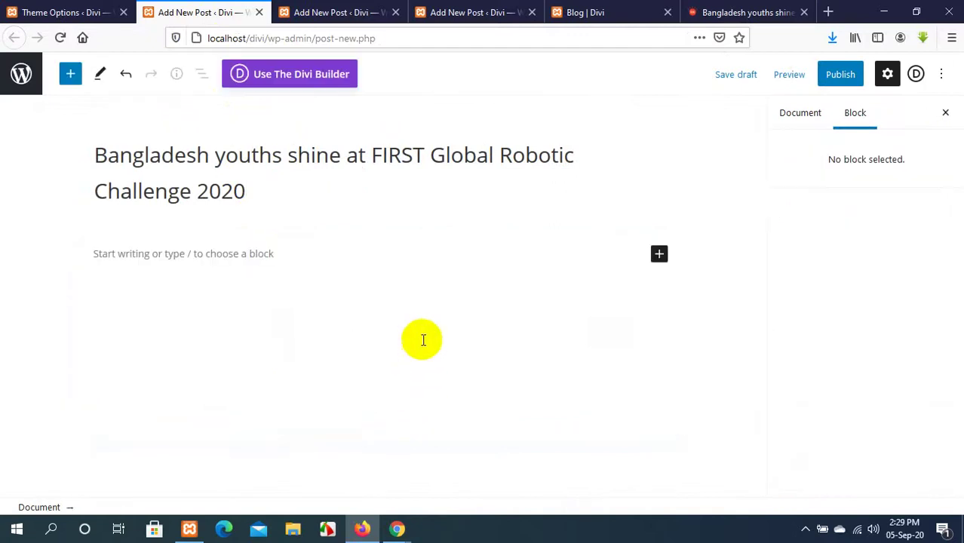
left_click(659, 255)
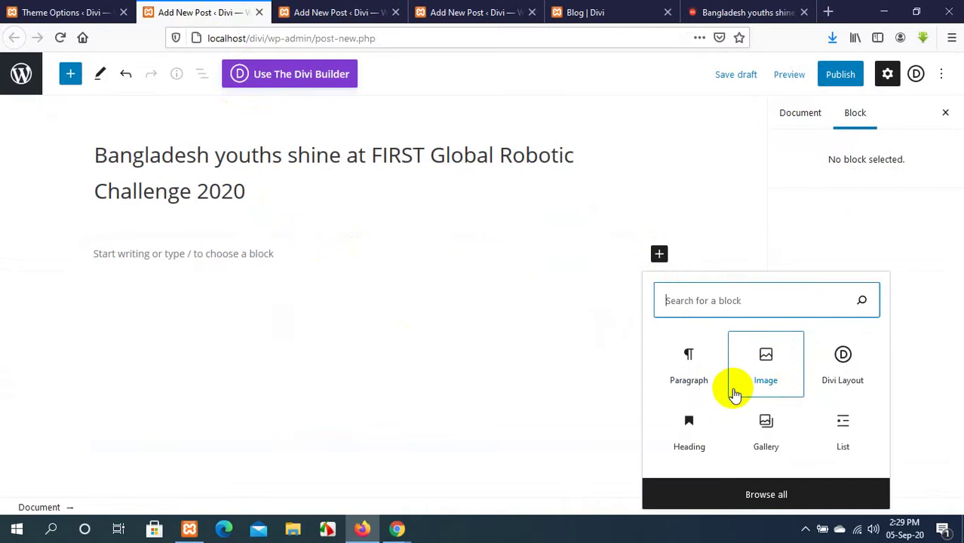
left_click(779, 366)
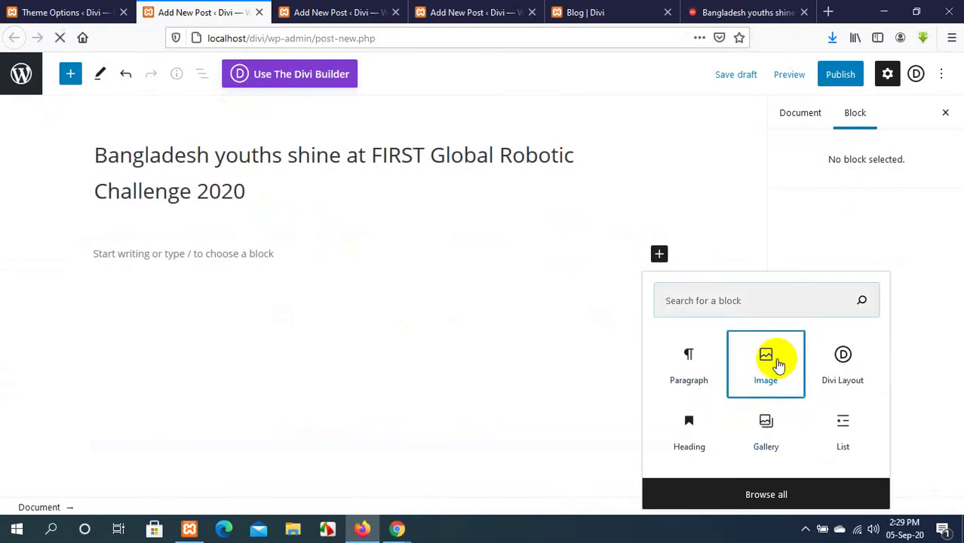
left_click(115, 340)
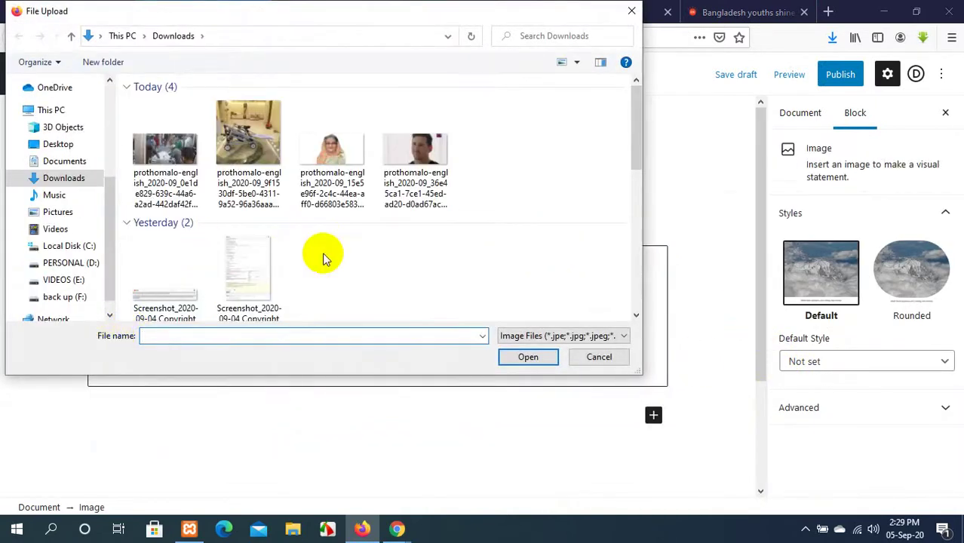
left_click(268, 132)
left_click(527, 357)
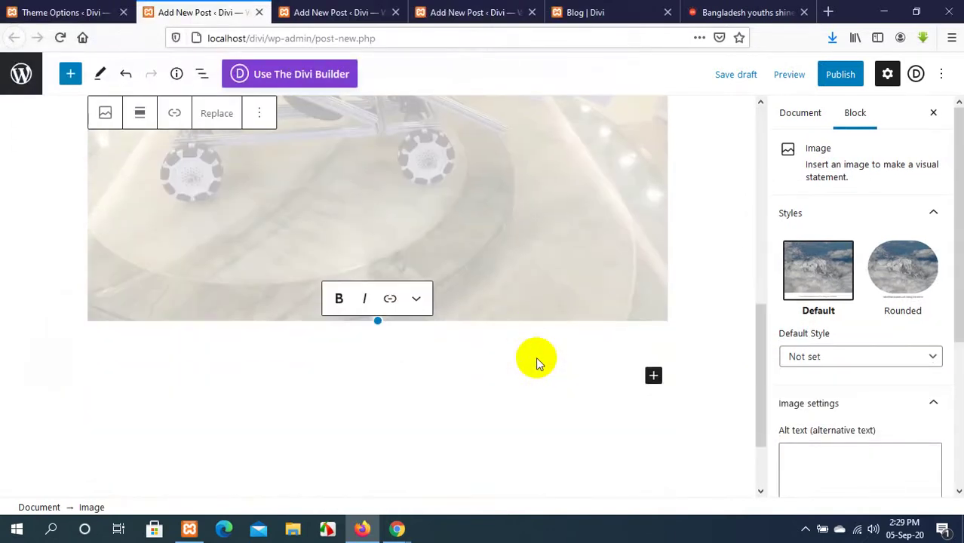
Add a Paragraph block below the image and paste the copied article paragraphs.
left_click(654, 376)
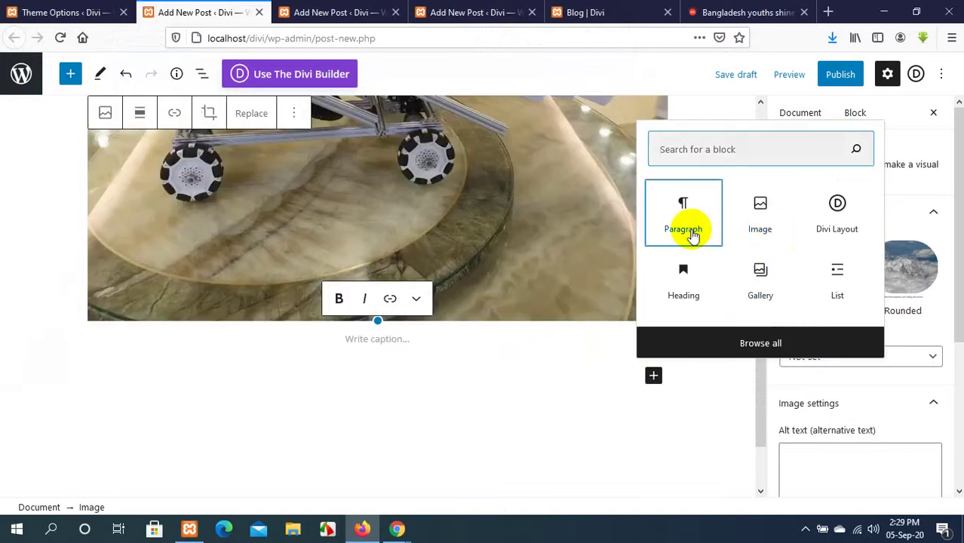
left_click(684, 226)
scroll(402, 300, "down", 2)
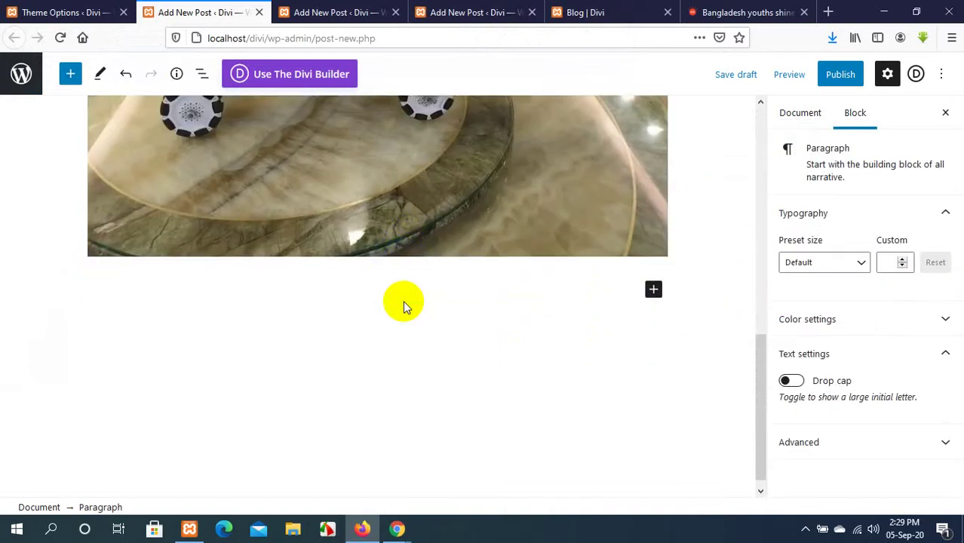
key("ctrl+v")
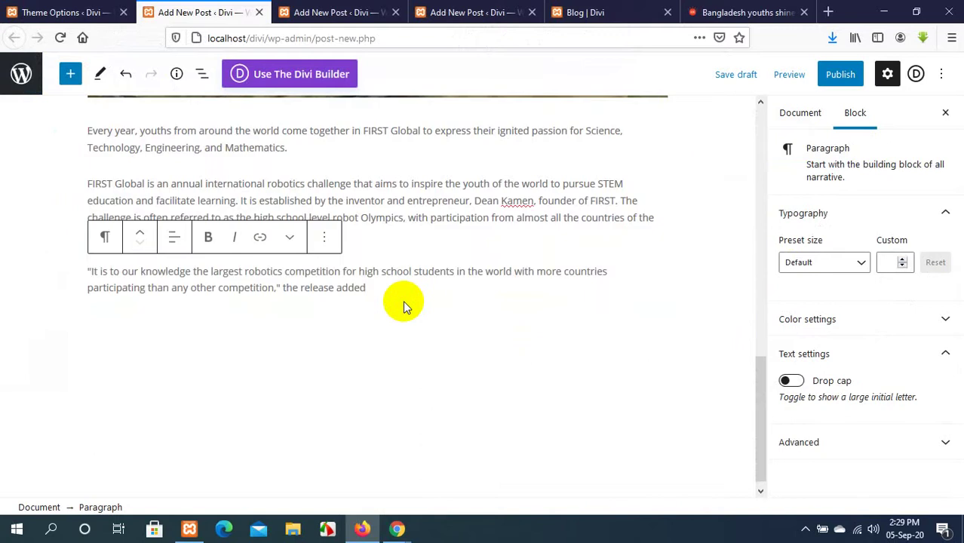
Publish the Bangladesh youths robotics post.
left_click(837, 73)
left_click(824, 75)
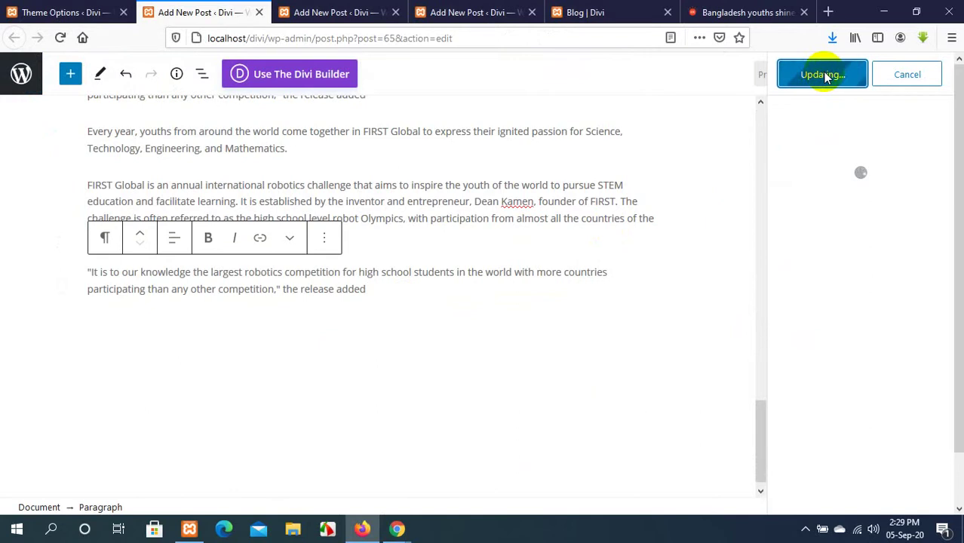
scroll(581, 132, "up", 5)
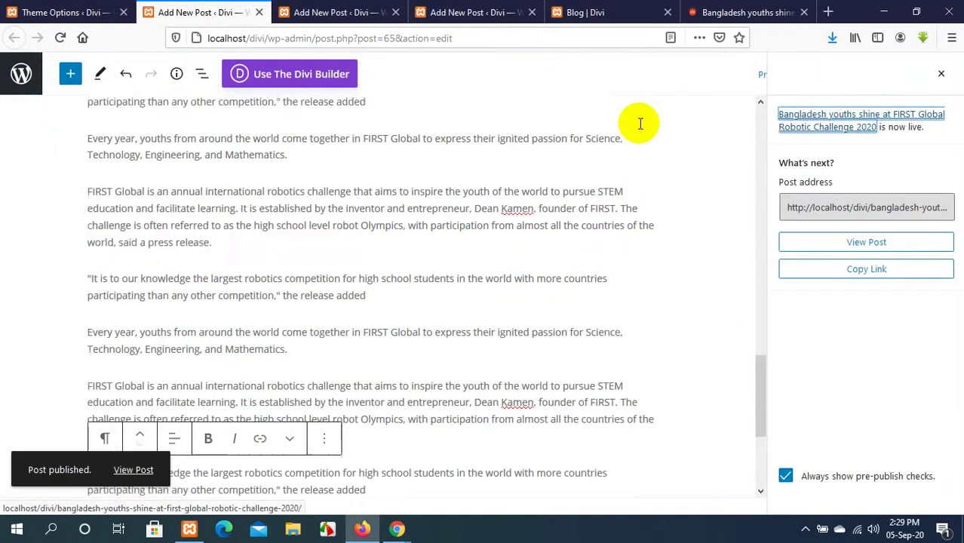
scroll(577, 142, "up", 5)
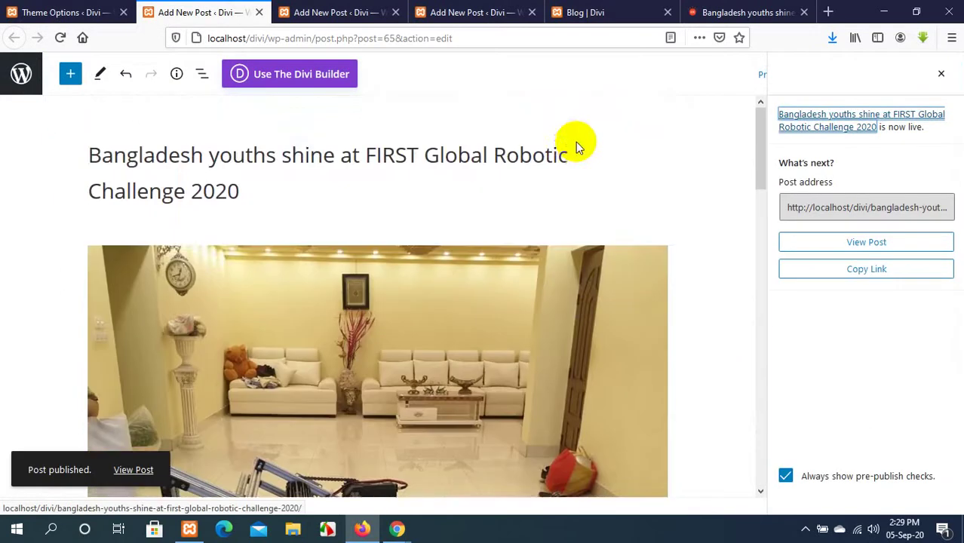
Check the Blog page to confirm the new robotics post is listed at the top.
left_click(65, 11)
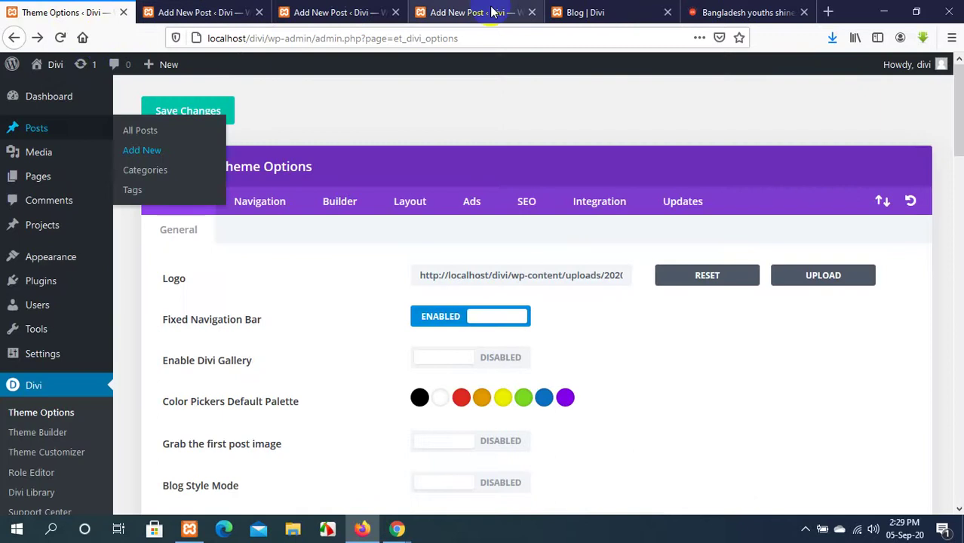
left_click(614, 12)
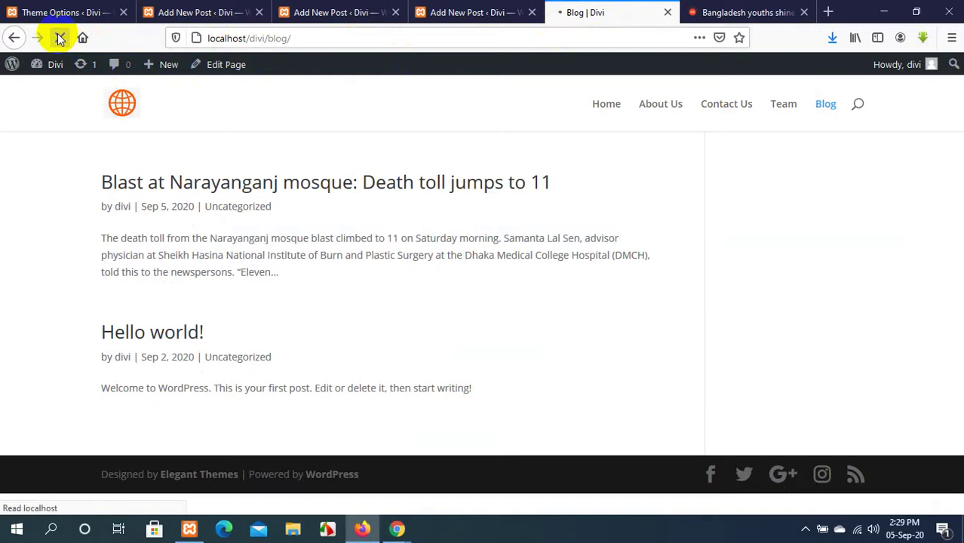
scroll(181, 282, "down", 6)
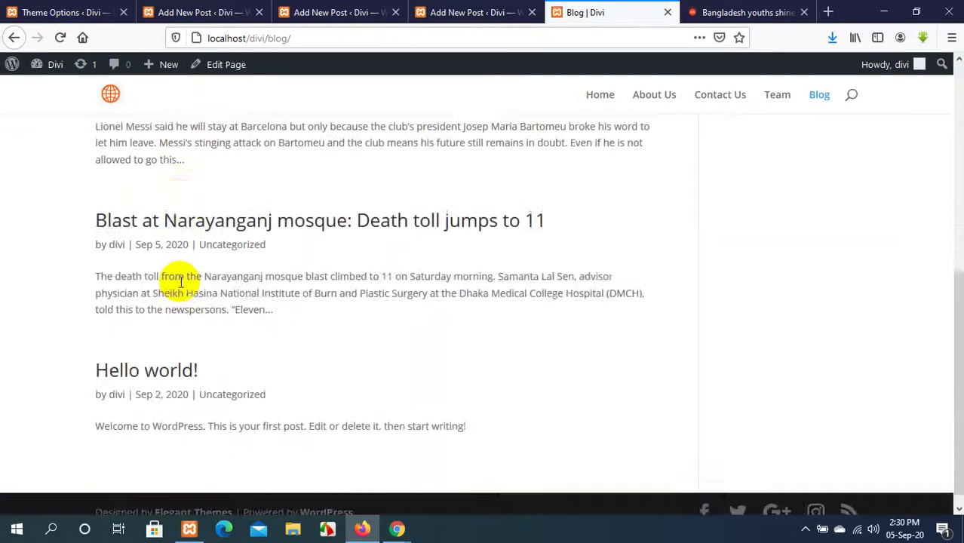
scroll(181, 282, "up", 8)
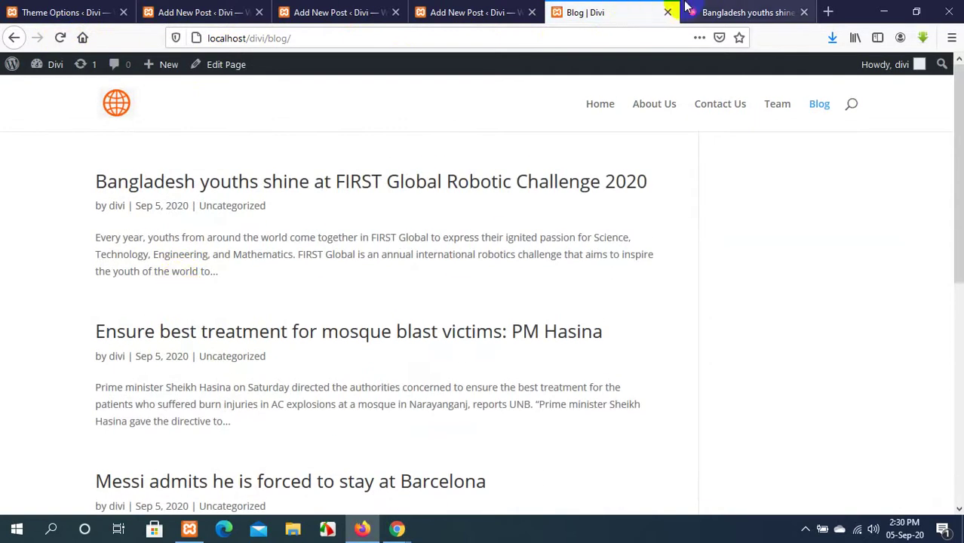
Close the Prothom Alo tab and the three unused Add New Post tabs, returning to Theme Options.
left_click(803, 12)
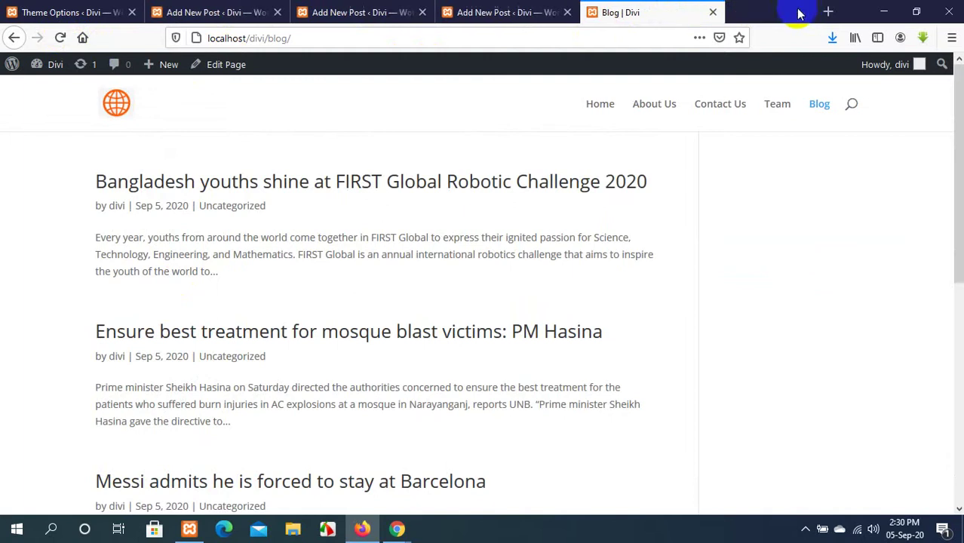
left_click(625, 12)
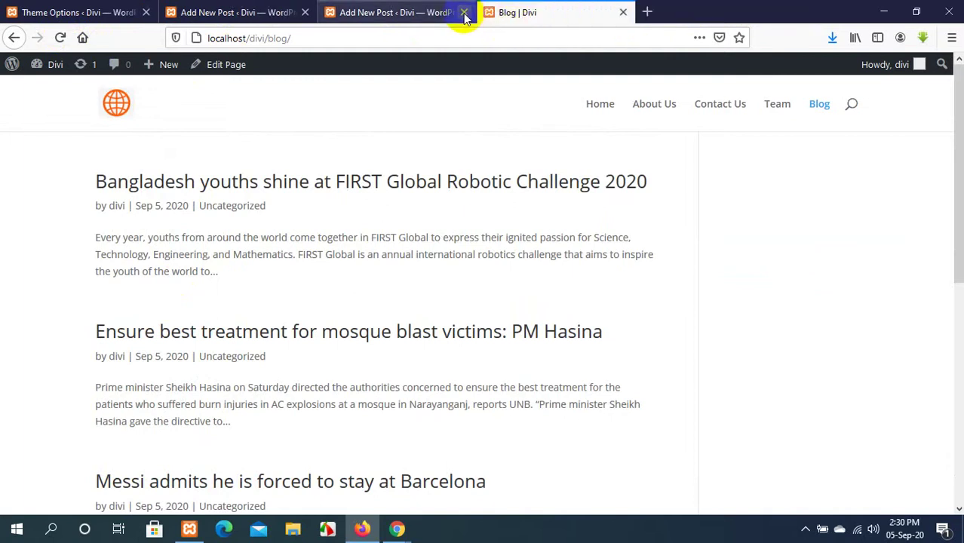
left_click(464, 12)
left_click(304, 12)
left_click(79, 9)
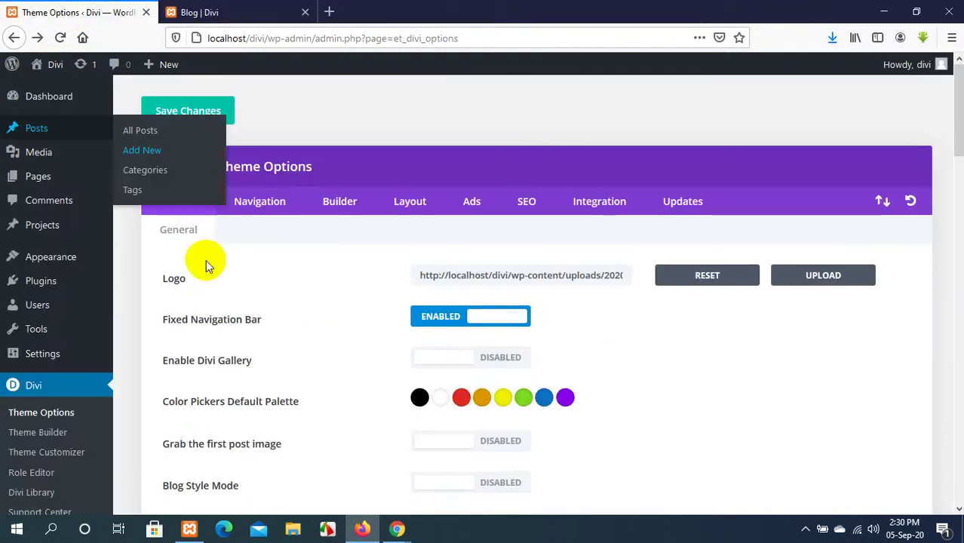
scroll(351, 286, "down", 4)
scroll(378, 287, "up", 4)
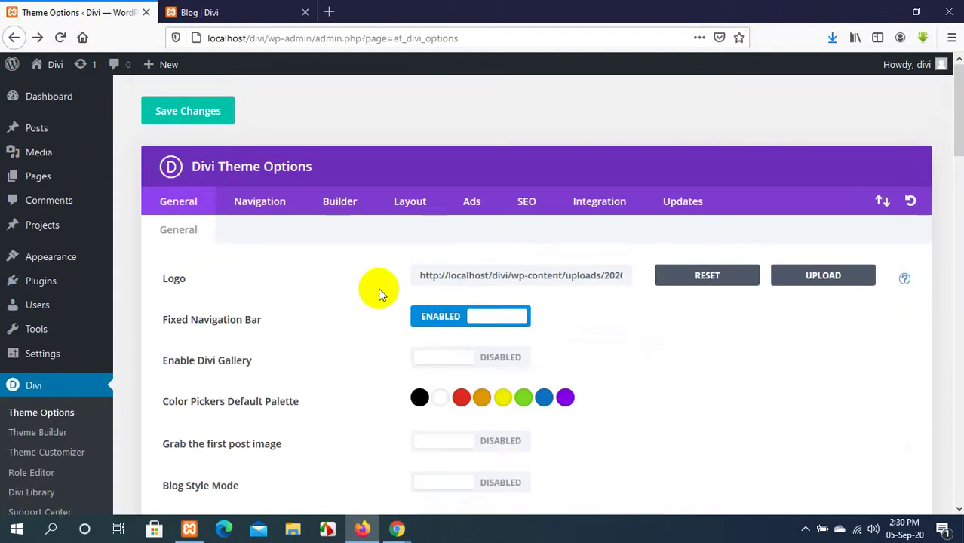
left_click(227, 12)
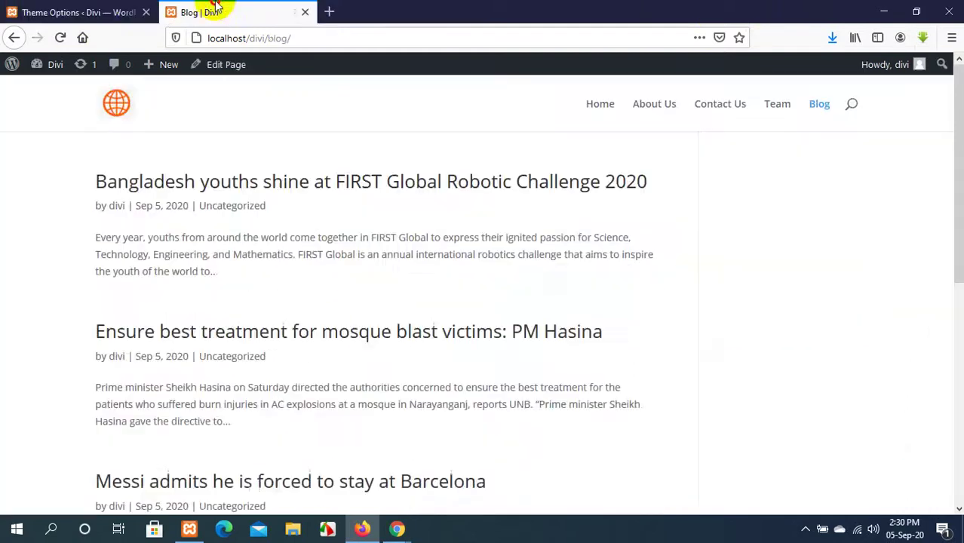
left_click(83, 12)
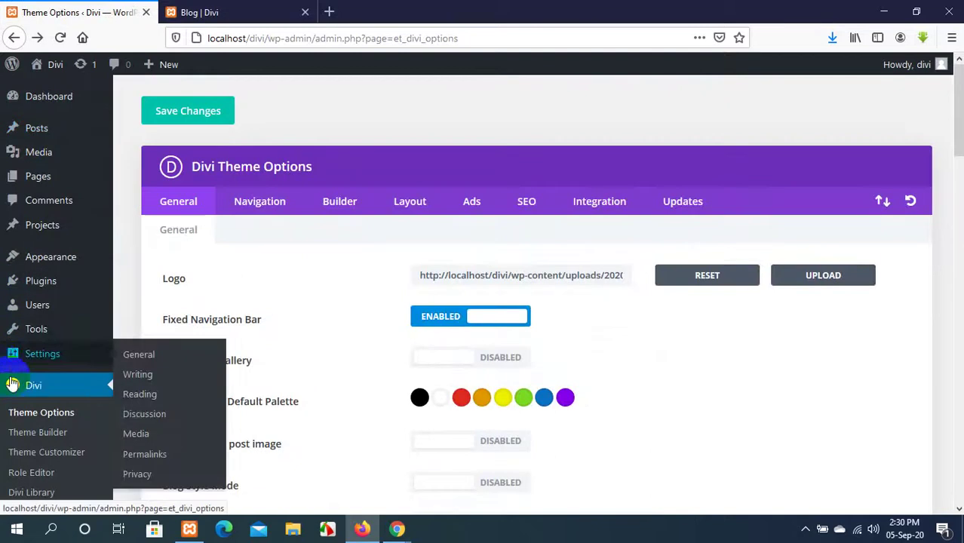
left_click(52, 392)
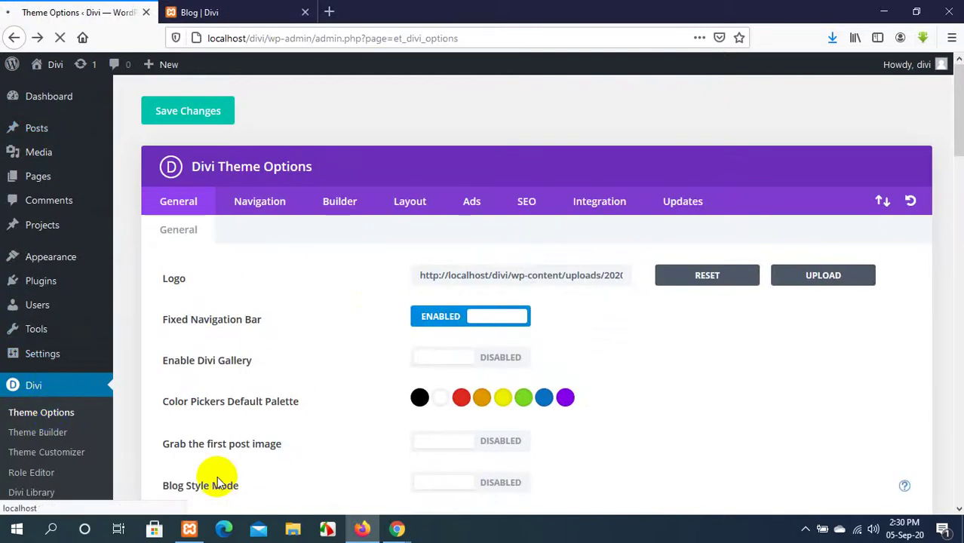
scroll(304, 344, "down", 2)
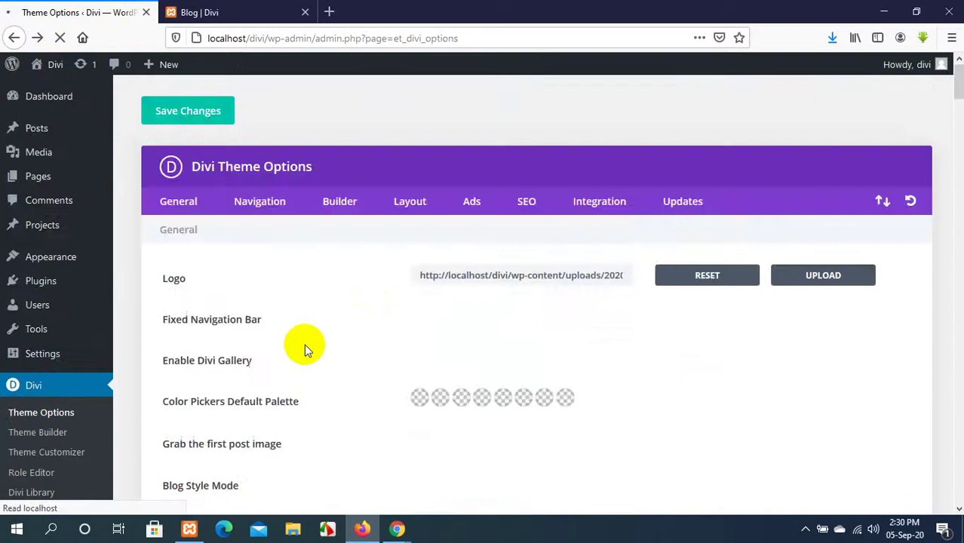
scroll(304, 344, "down", 4)
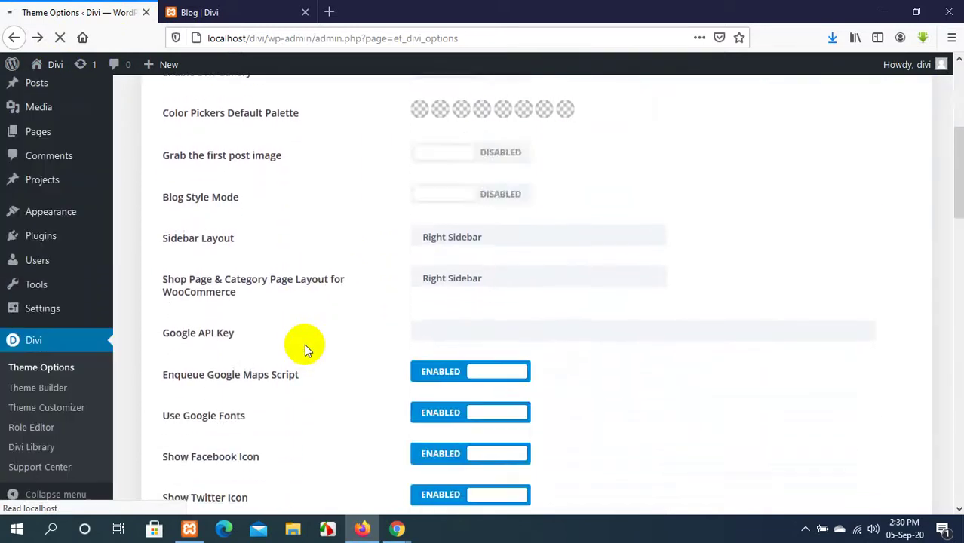
scroll(304, 344, "down", 5)
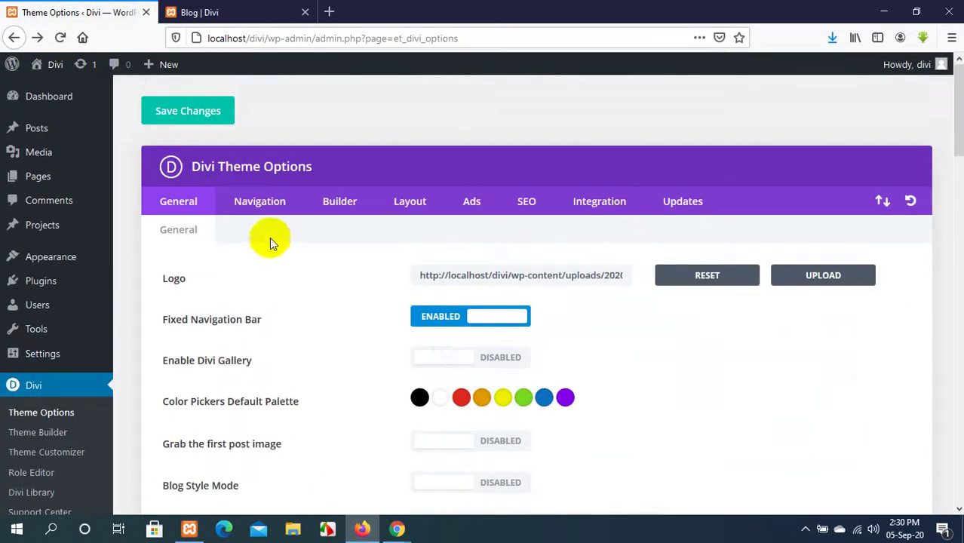
scroll(261, 285, "down", 1)
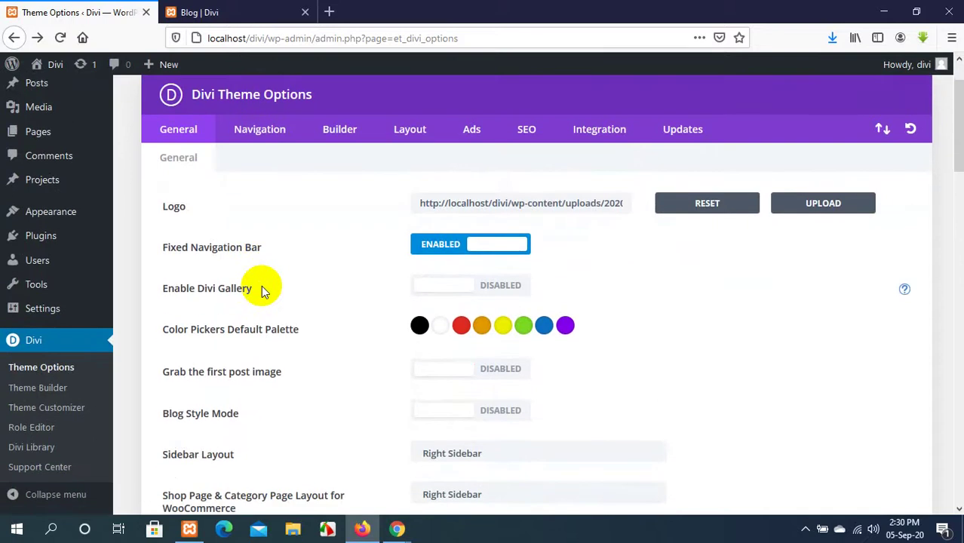
left_click(215, 7)
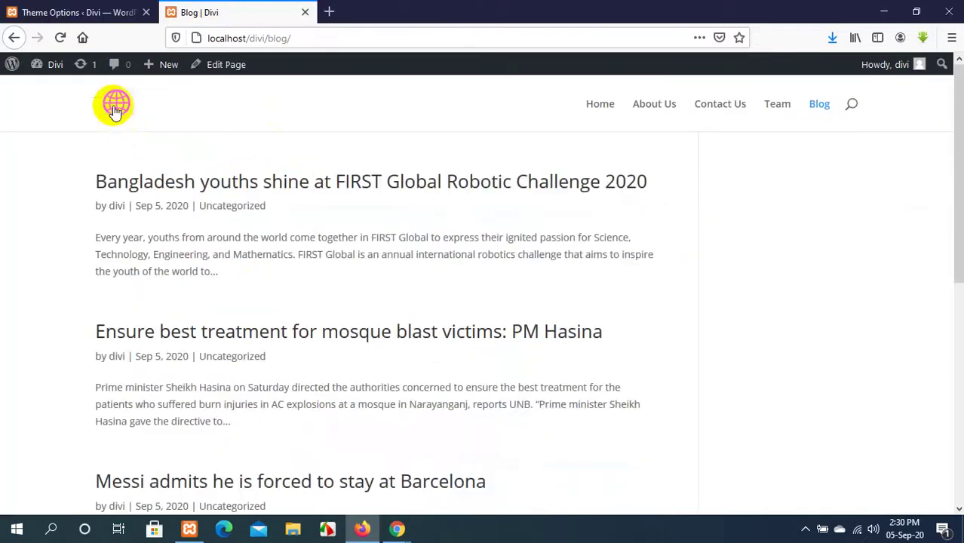
left_click_drag(120, 104, 90, 131)
left_click(95, 10)
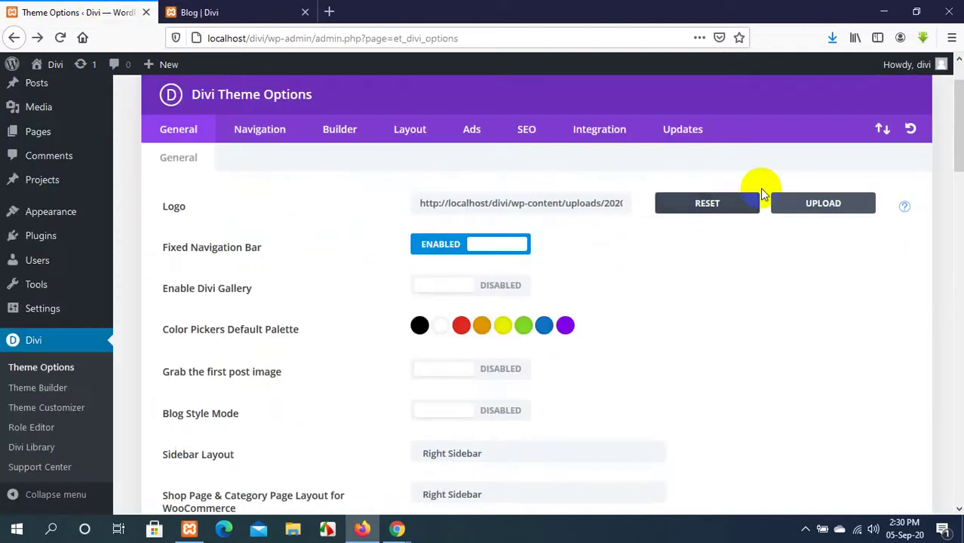
Reset the logo and upload images (2).jpg from Downloads as a new image.
left_click(730, 206)
left_click(800, 208)
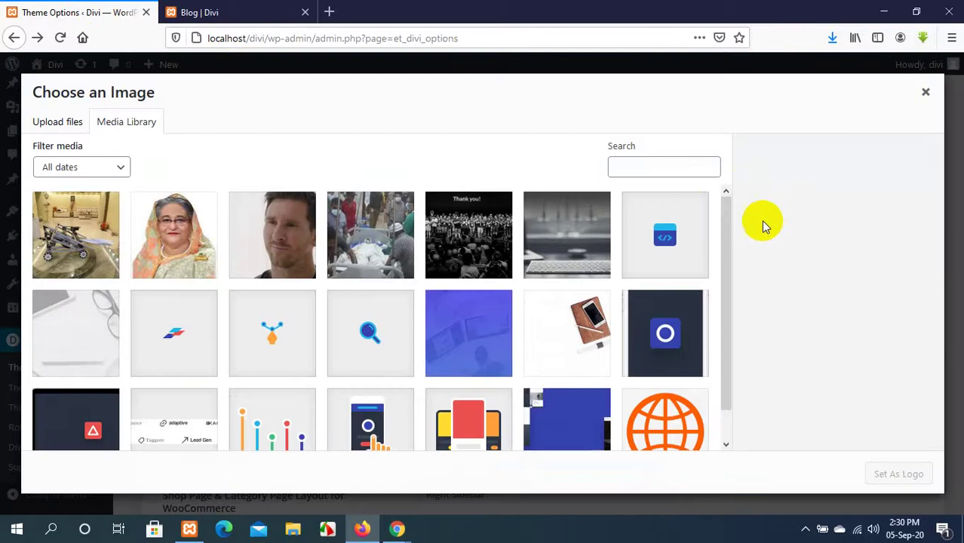
scroll(513, 368, "down", 1)
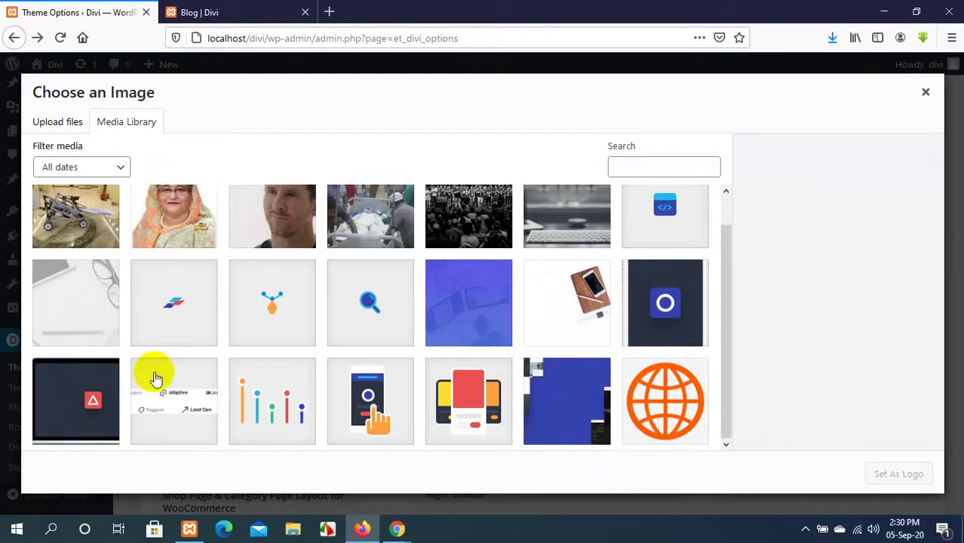
scroll(427, 306, "up", 1)
left_click(67, 124)
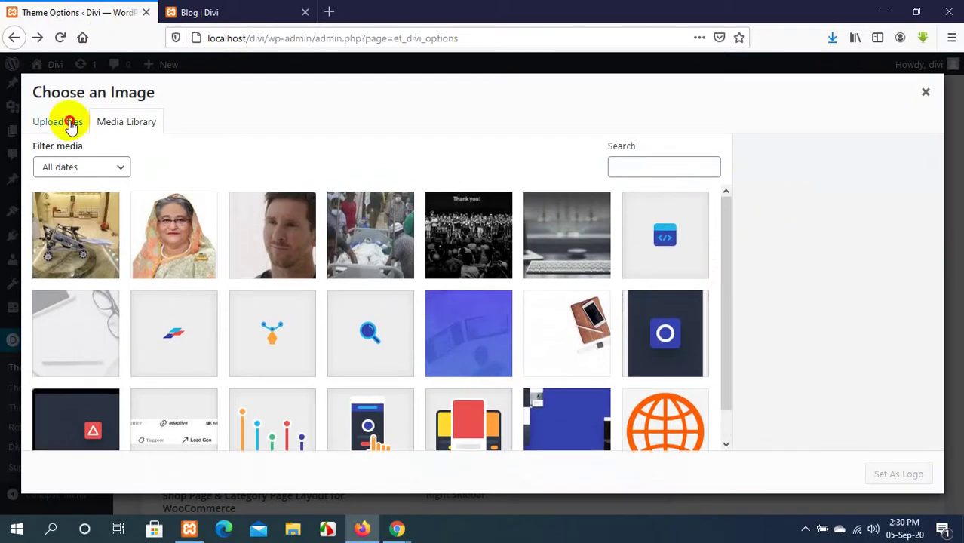
left_click(469, 302)
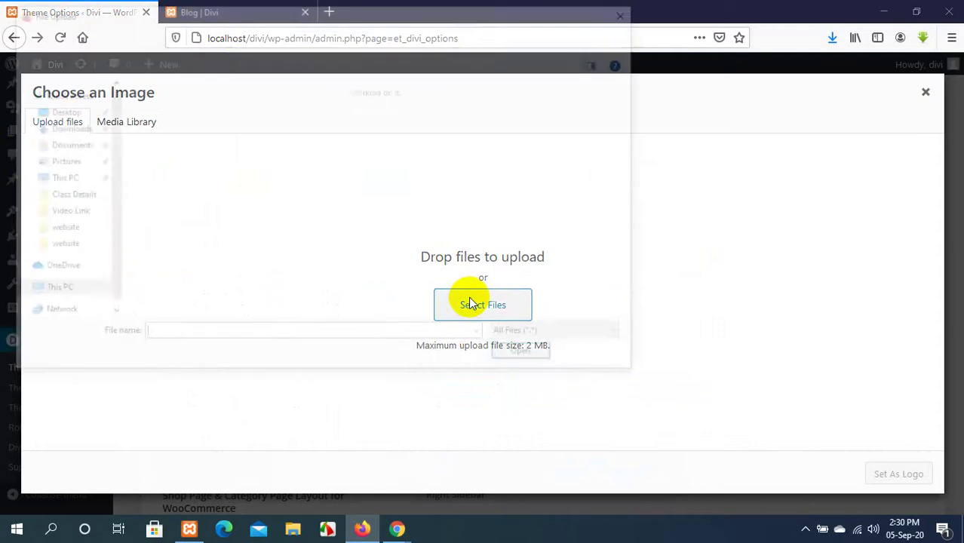
scroll(427, 242, "down", 3)
scroll(422, 234, "down", 3)
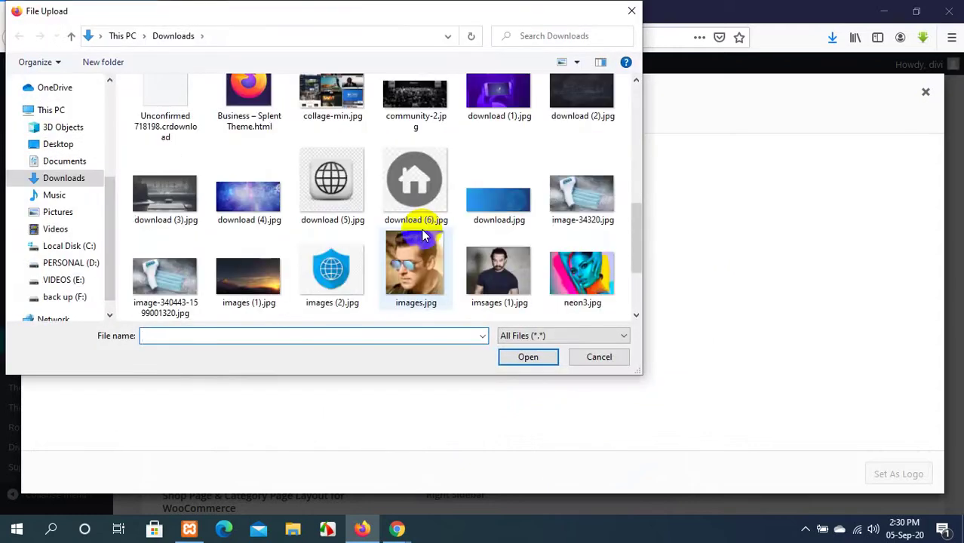
scroll(422, 235, "down", 2)
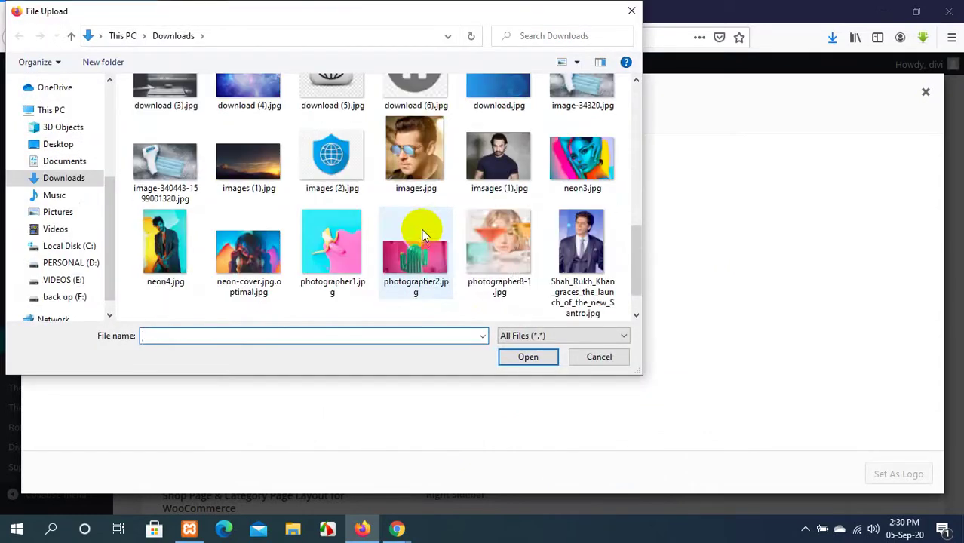
scroll(422, 235, "down", 2)
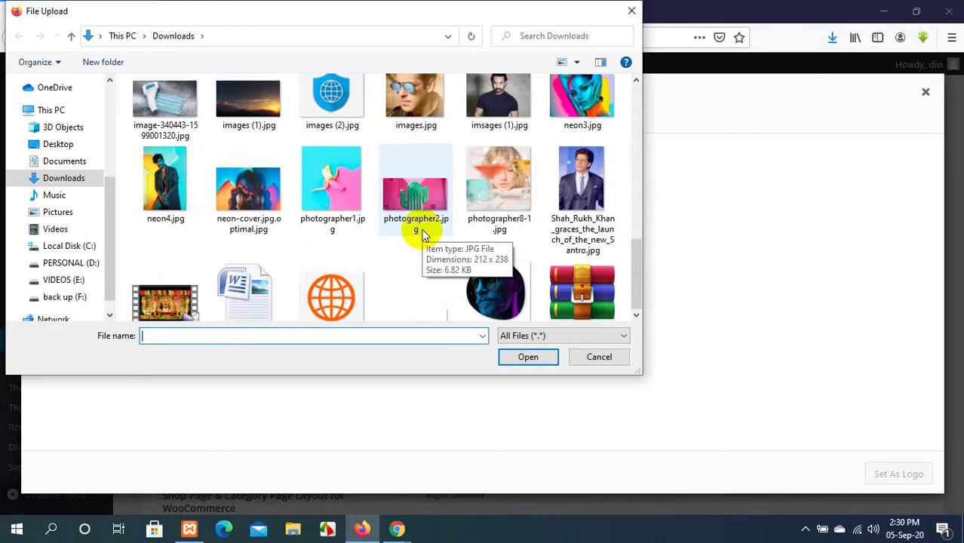
scroll(422, 234, "up", 3)
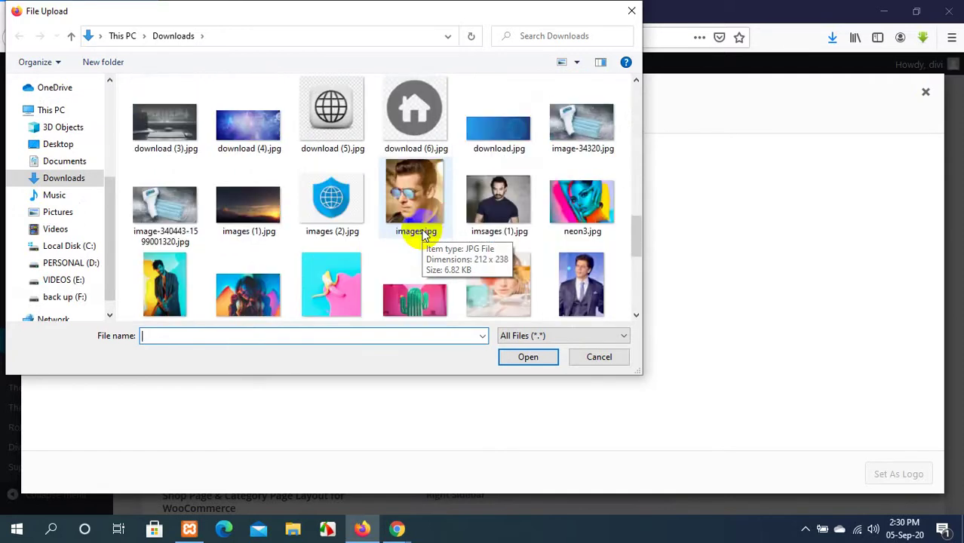
left_click(332, 200)
left_click(528, 357)
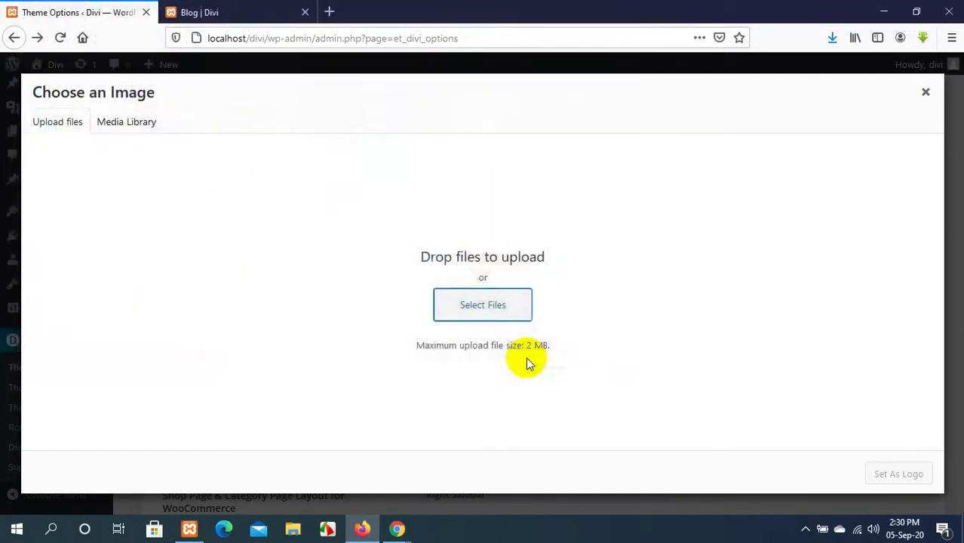
Set images (2).jpg as the logo and save the theme options.
left_click(894, 473)
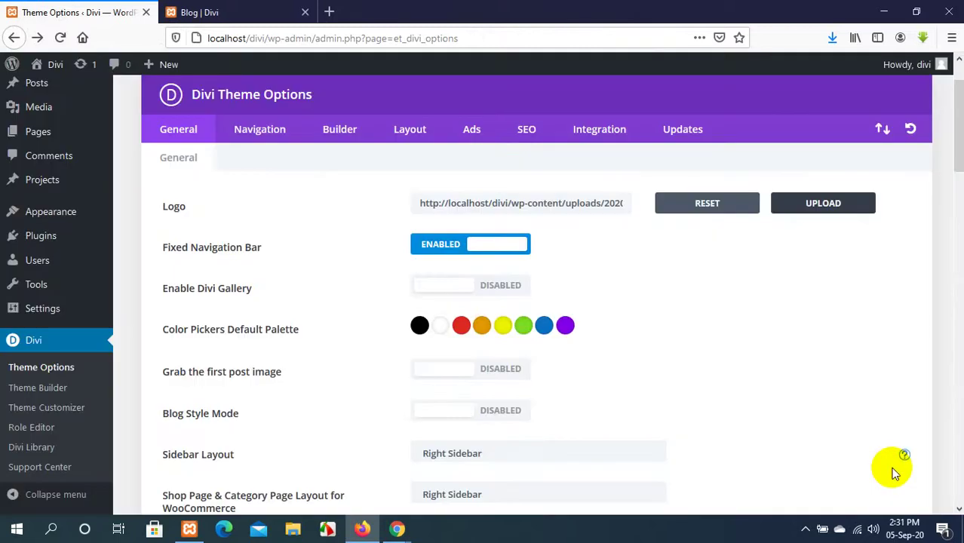
scroll(620, 241, "down", 15)
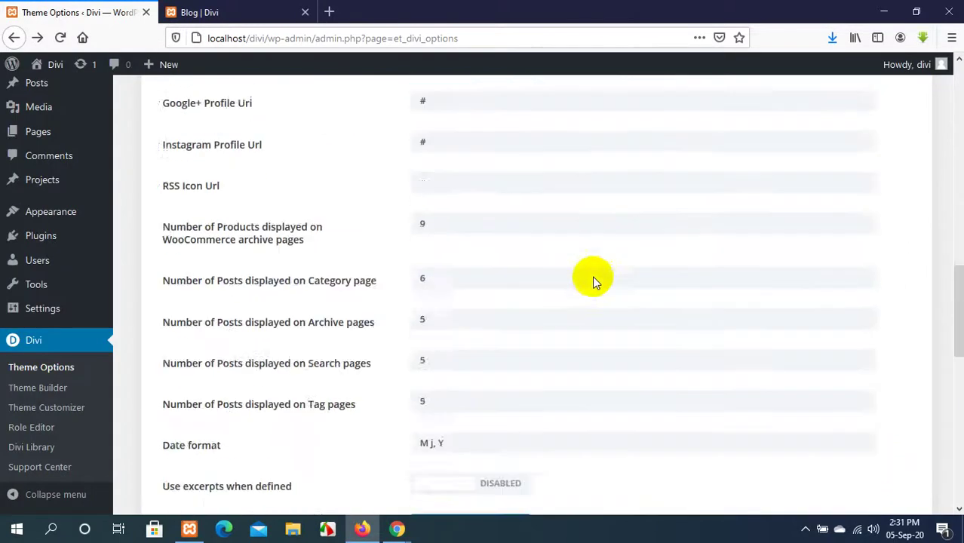
scroll(594, 281, "down", 10)
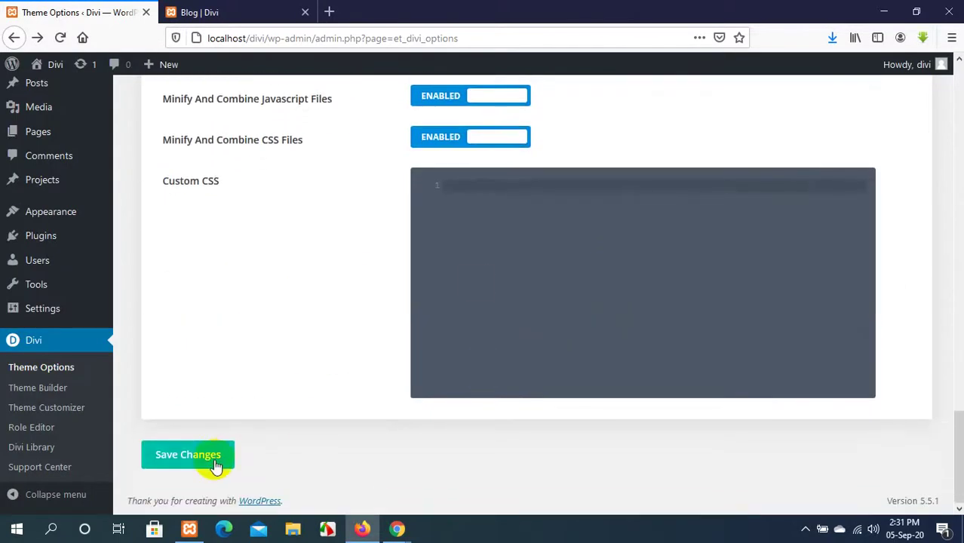
left_click(188, 455)
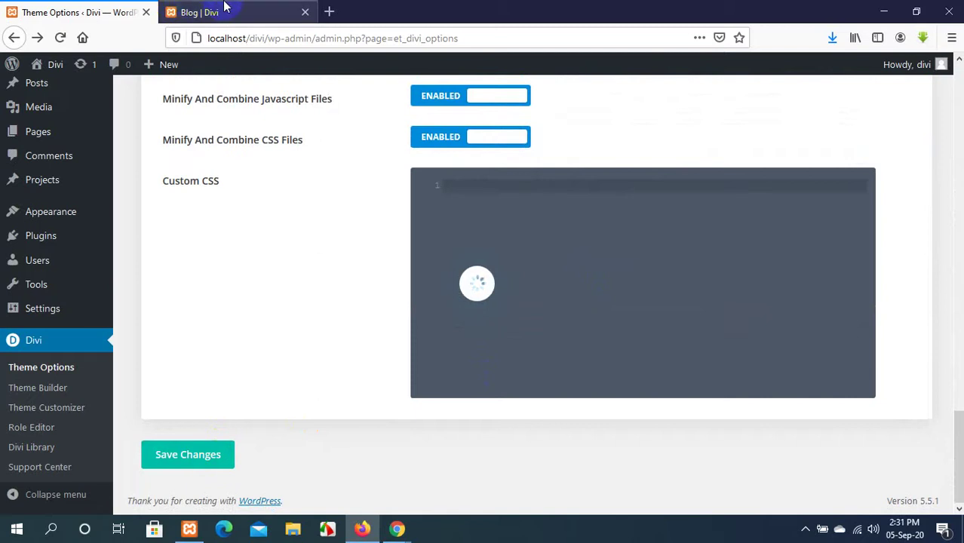
Reload the Blog page and check the new globe logo in its header.
left_click(224, 7)
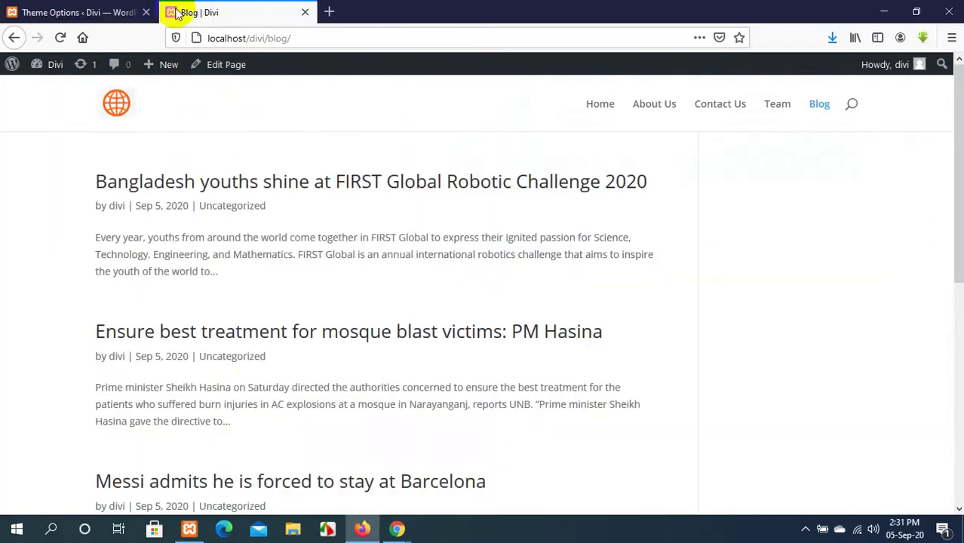
left_click(61, 37)
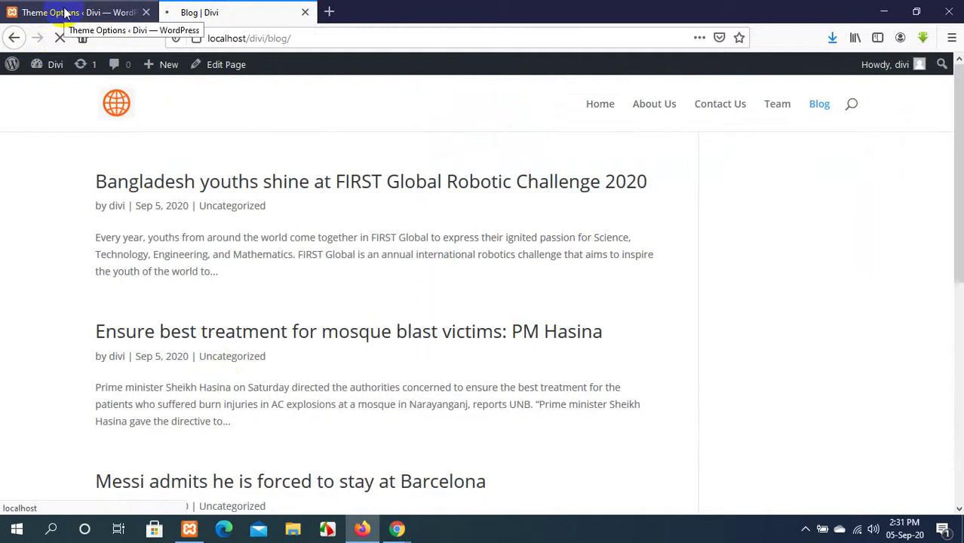
scroll(256, 177, "down", 2)
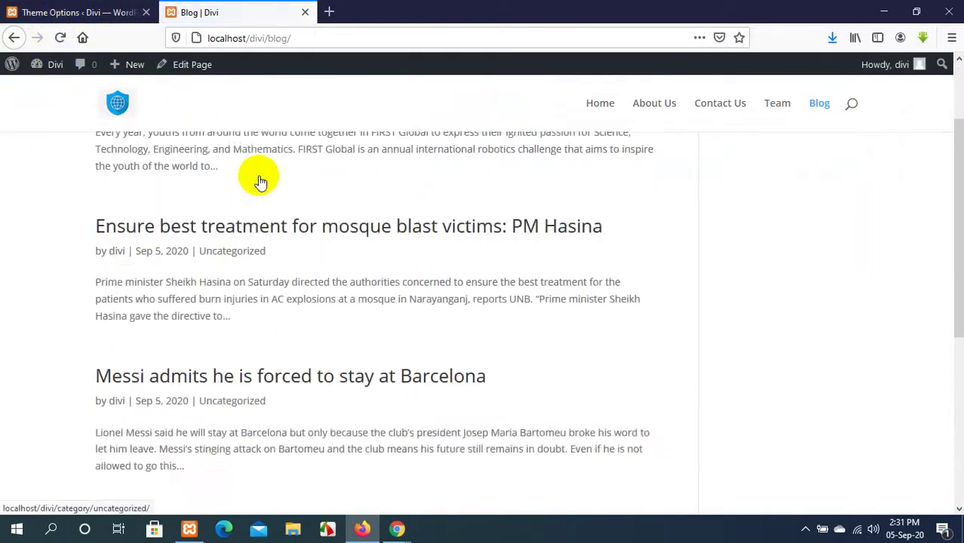
scroll(257, 181, "down", 3)
scroll(255, 177, "up", 5)
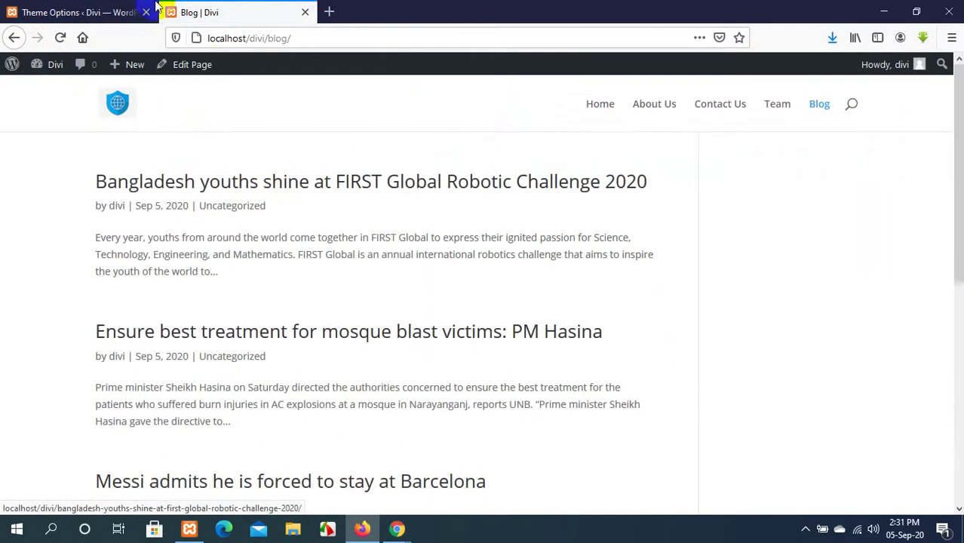
Return to the Divi Theme Options page and scroll to the top.
left_click(71, 9)
scroll(356, 156, "up", 10)
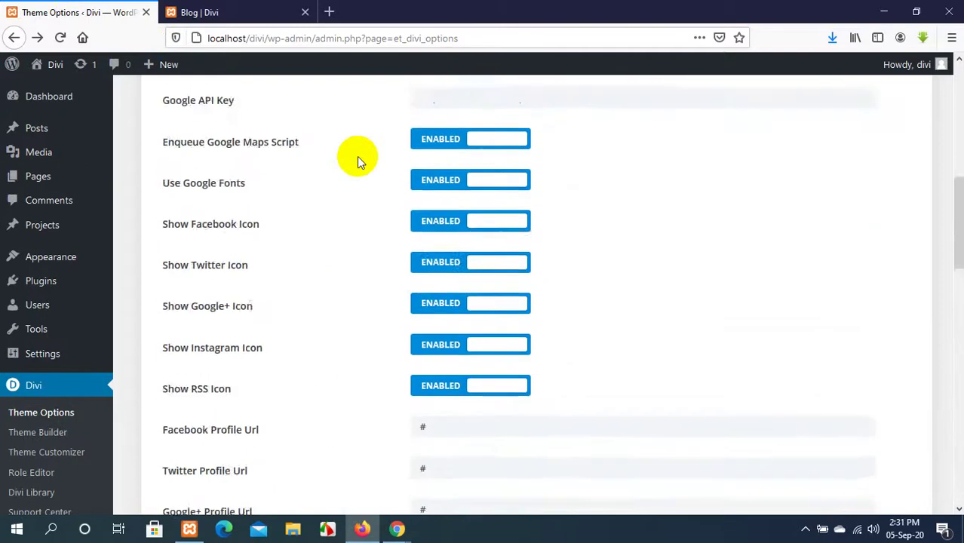
scroll(357, 156, "up", 8)
scroll(356, 156, "down", 1)
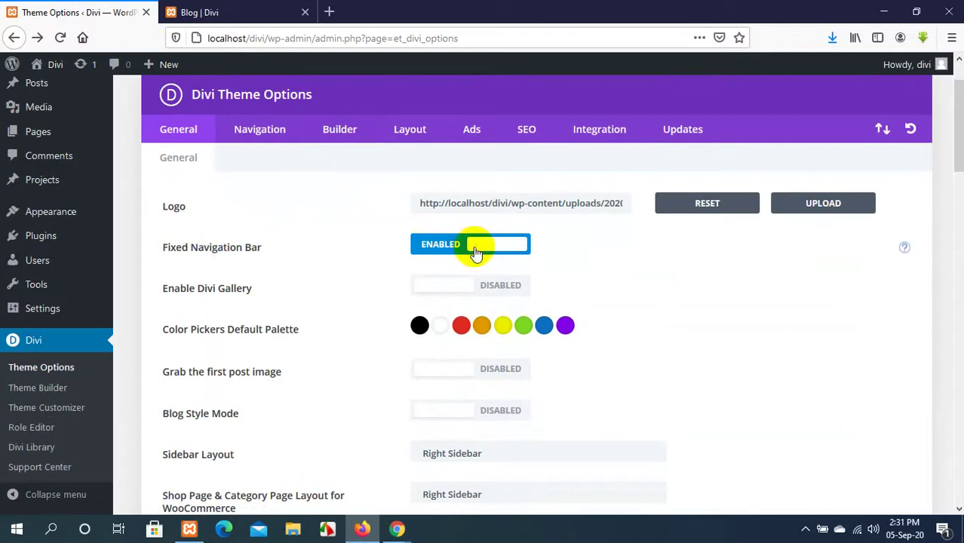
Scroll through the Blog page to observe the header with fixed navigation still on.
left_click(227, 13)
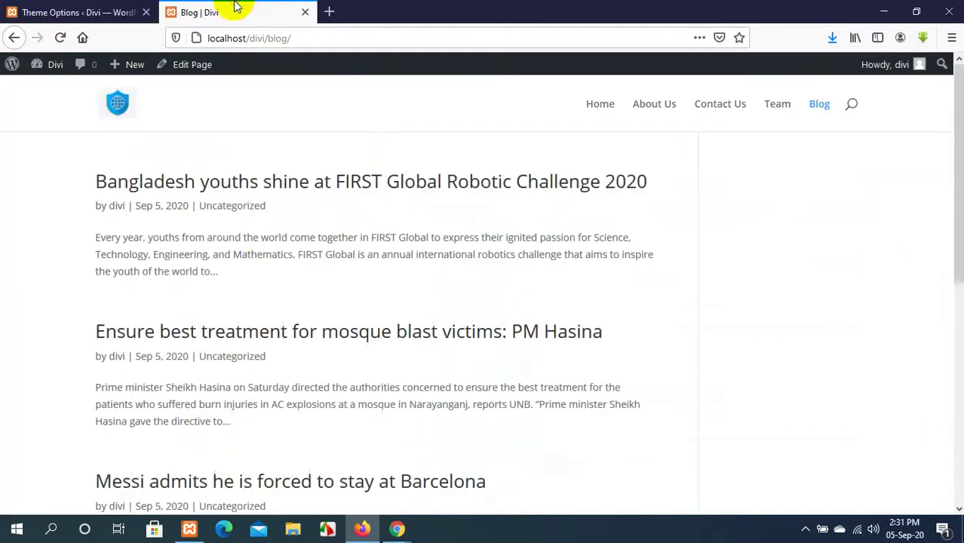
scroll(260, 270, "down", 1)
scroll(261, 270, "down", 3)
scroll(261, 270, "up", 3)
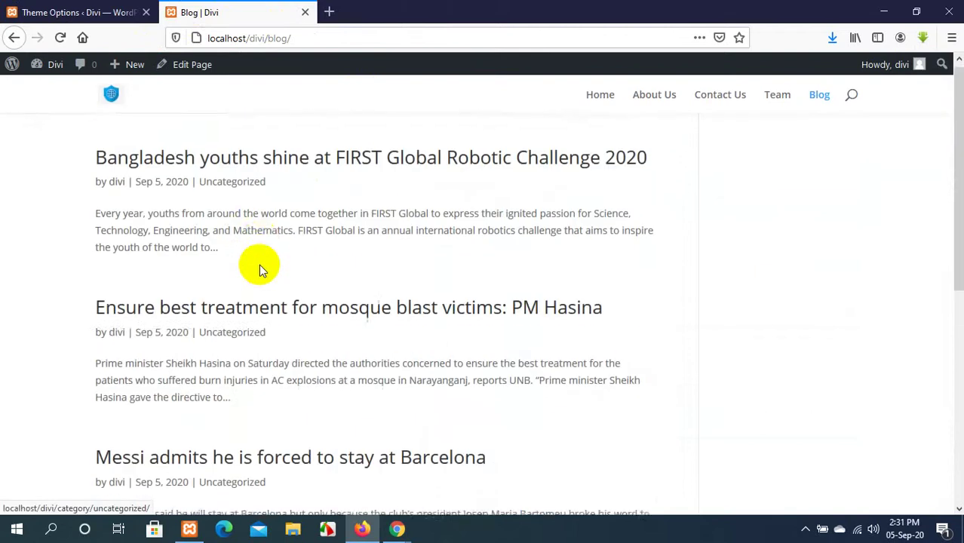
scroll(260, 270, "down", 6)
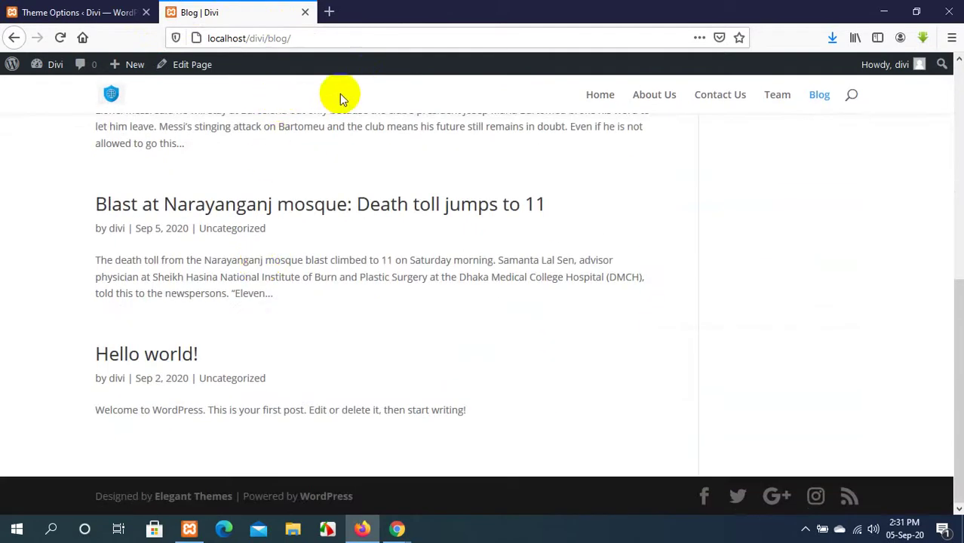
left_click(886, 71)
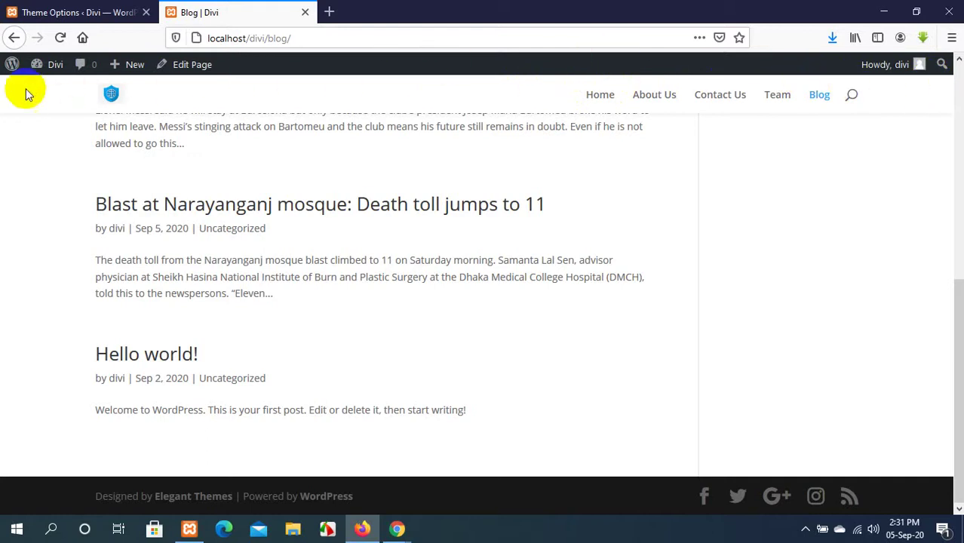
scroll(519, 279, "up", 2)
scroll(519, 279, "up", 3)
scroll(519, 279, "down", 5)
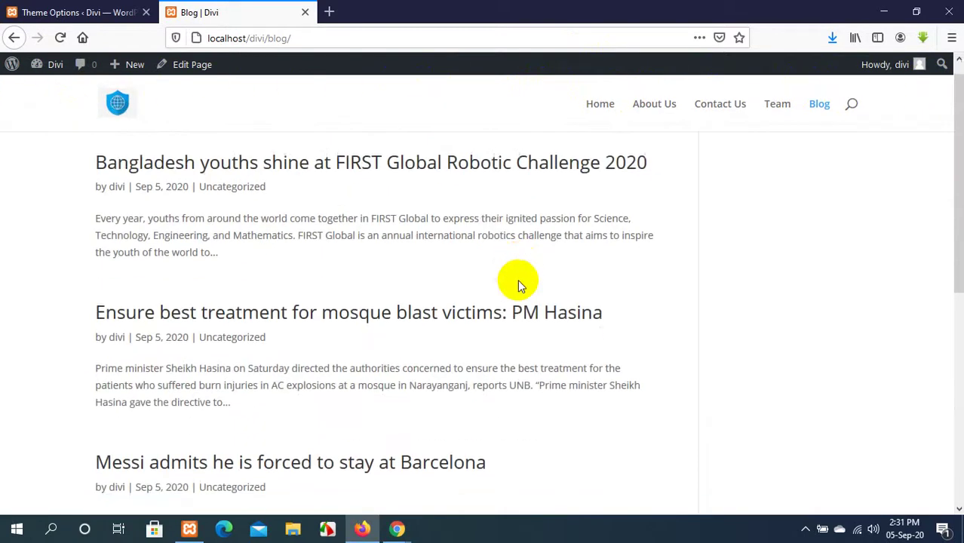
scroll(519, 279, "up", 3)
scroll(517, 279, "up", 2)
scroll(517, 279, "down", 5)
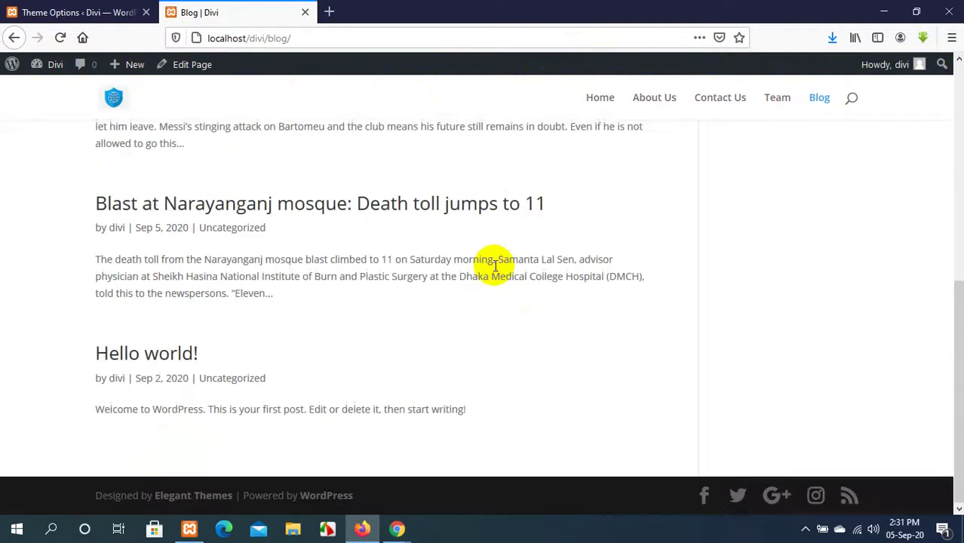
Set Fixed Navigation Bar to Disabled in Theme Options and save the changes.
left_click(114, 12)
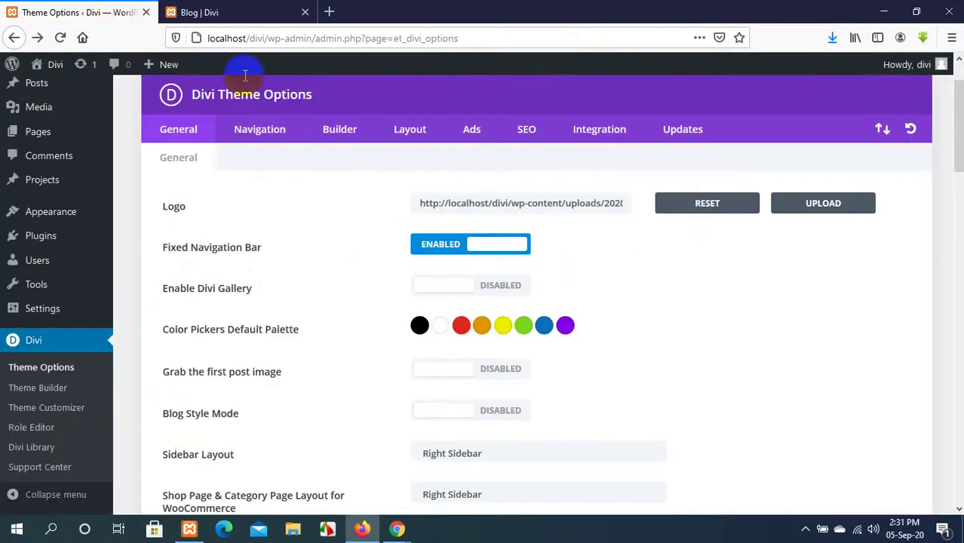
left_click(474, 249)
scroll(322, 349, "down", 20)
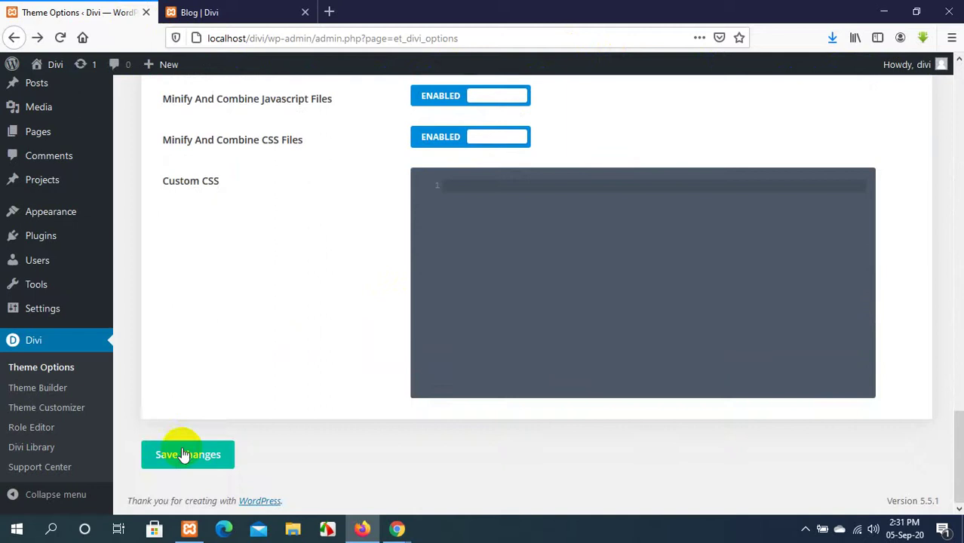
left_click(183, 455)
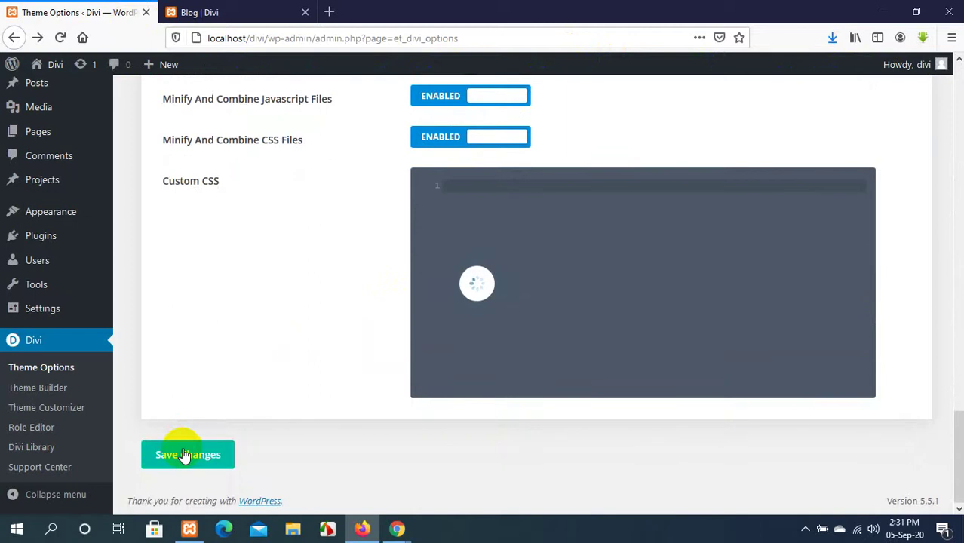
Reload the Blog page and scroll to see the header scroll away.
left_click(241, 7)
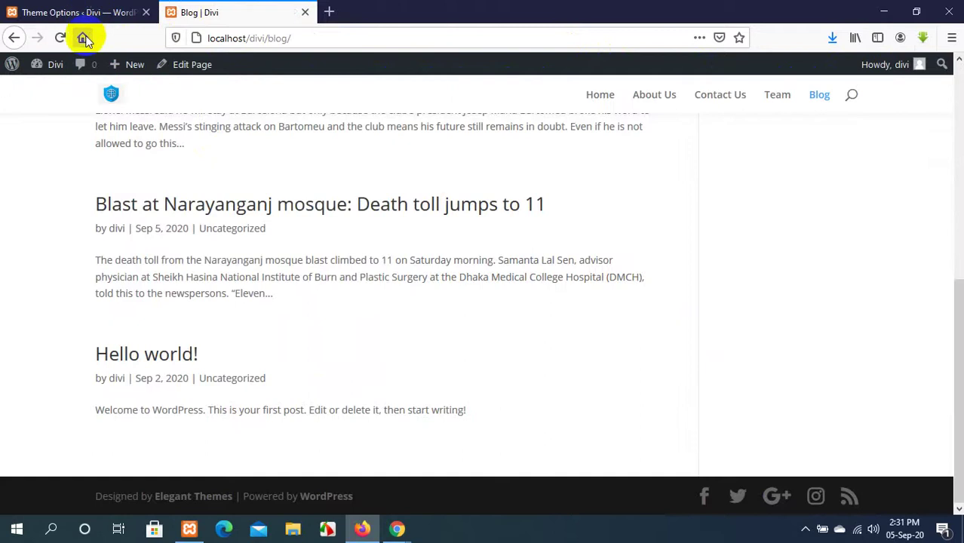
left_click(59, 38)
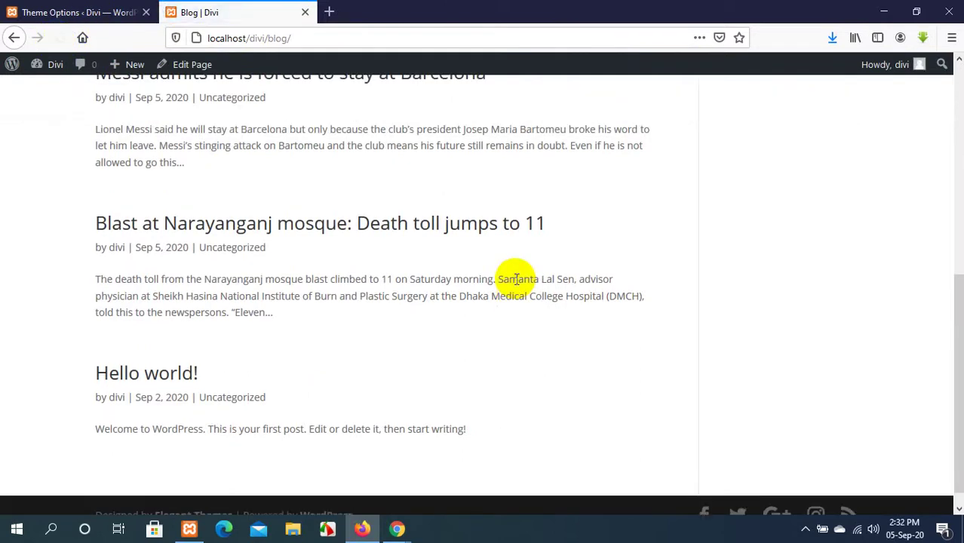
scroll(517, 279, "down", 6)
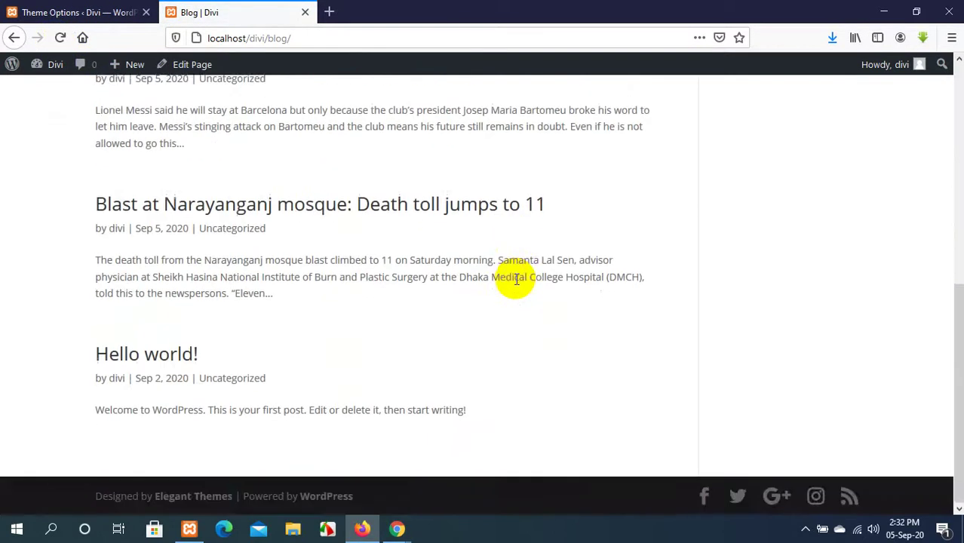
scroll(517, 279, "up", 6)
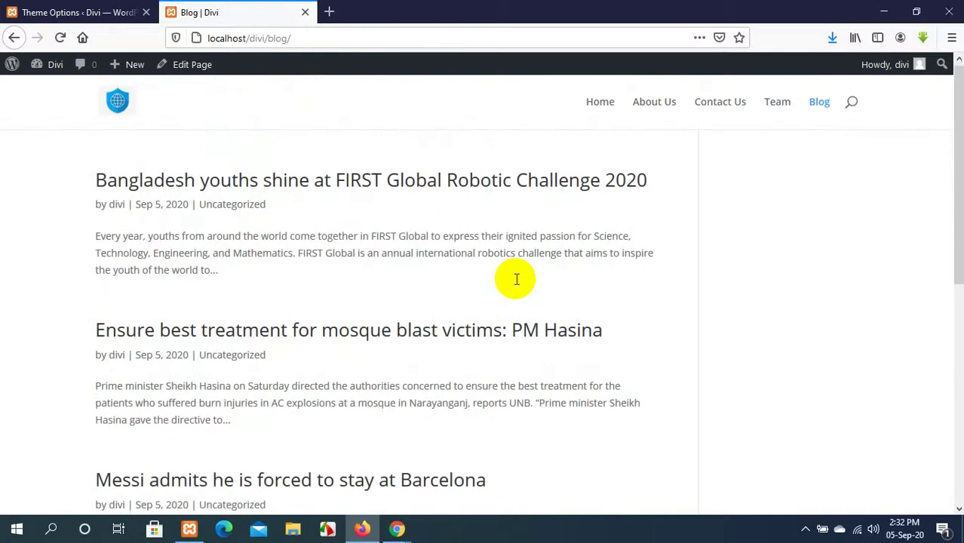
scroll(517, 279, "down", 6)
scroll(517, 279, "up", 6)
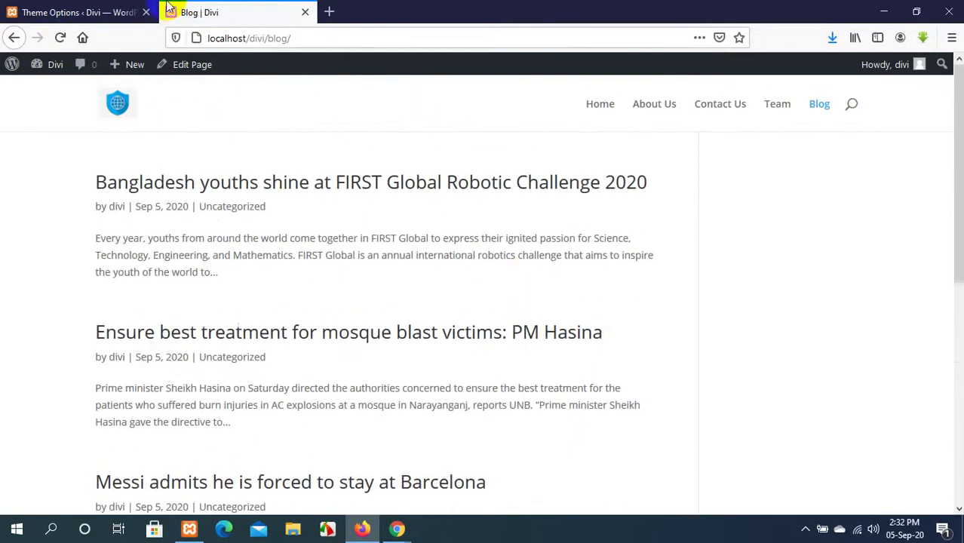
Glance at Theme Options, then scroll the Blog page again to recheck the header.
left_click(87, 11)
left_click(198, 12)
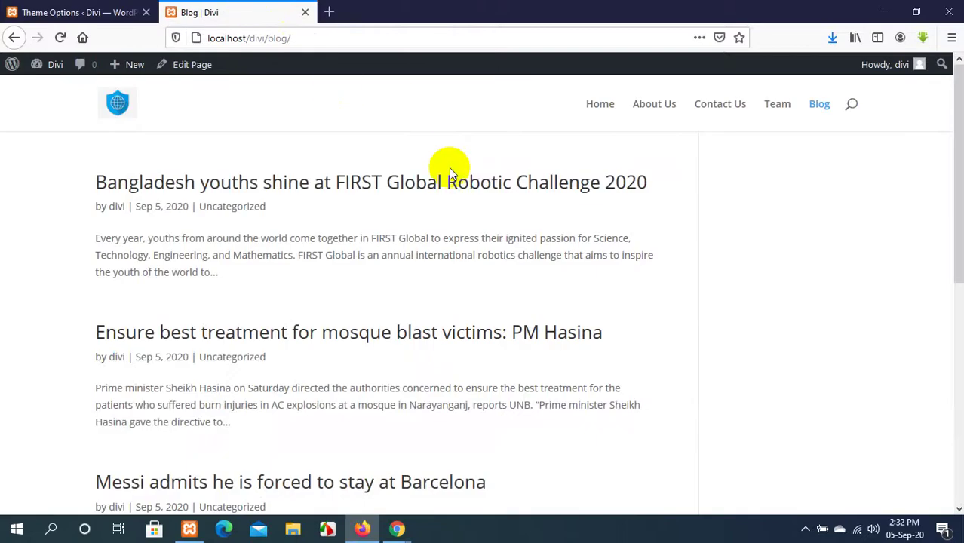
scroll(449, 168, "down", 6)
scroll(449, 173, "up", 10)
scroll(449, 172, "down", 6)
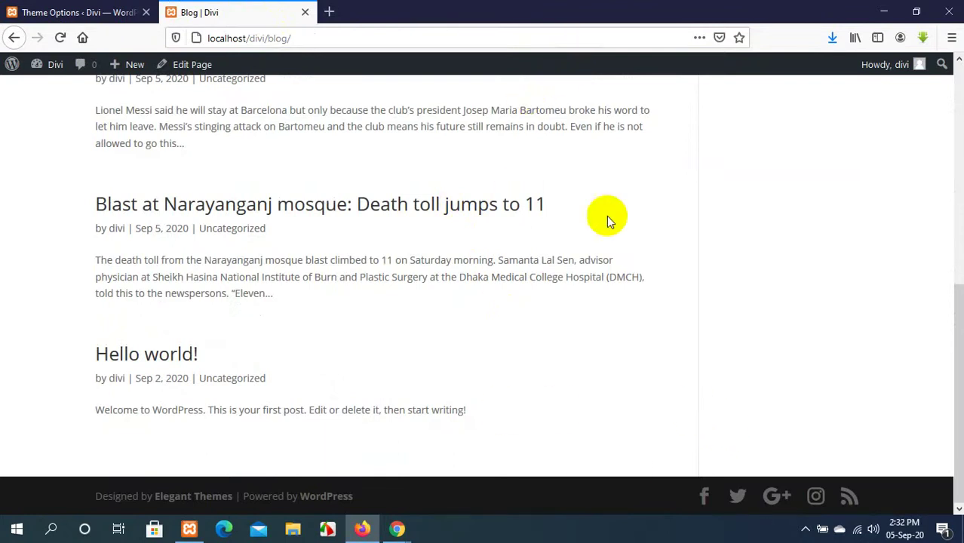
scroll(655, 298, "up", 3)
scroll(654, 298, "up", 3)
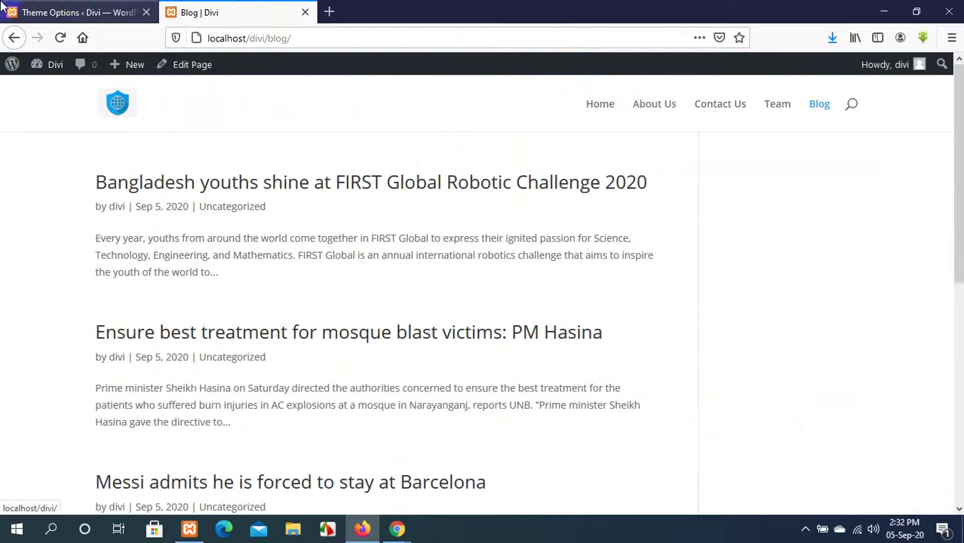
Set Fixed Navigation Bar back to Enabled in Theme Options and save the changes.
left_click(77, 8)
scroll(245, 194, "up", 15)
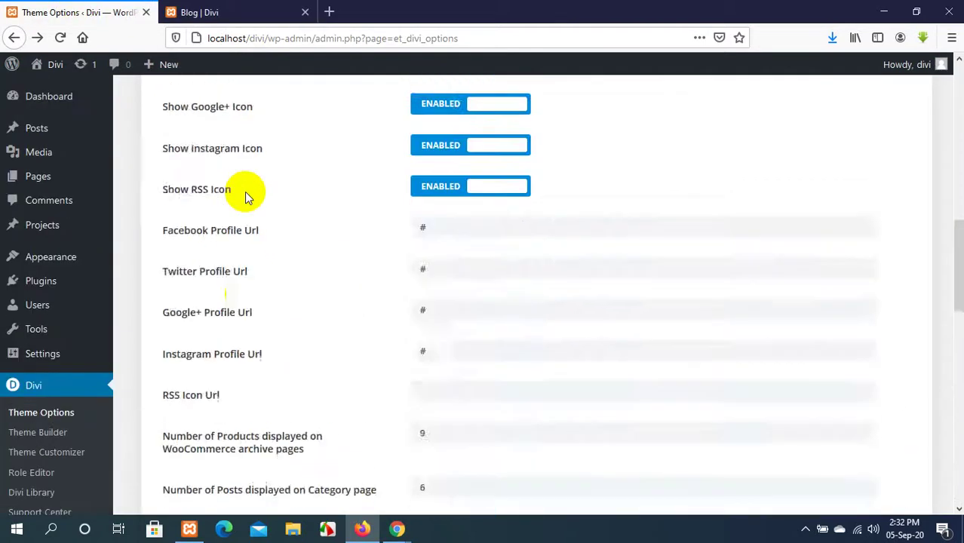
scroll(240, 263, "down", 2)
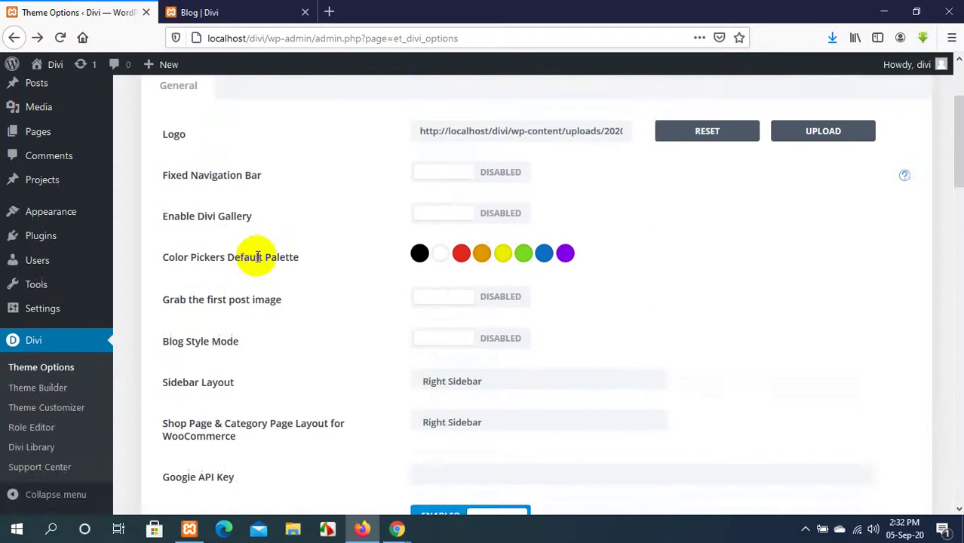
scroll(254, 255, "up", 2)
left_click(436, 317)
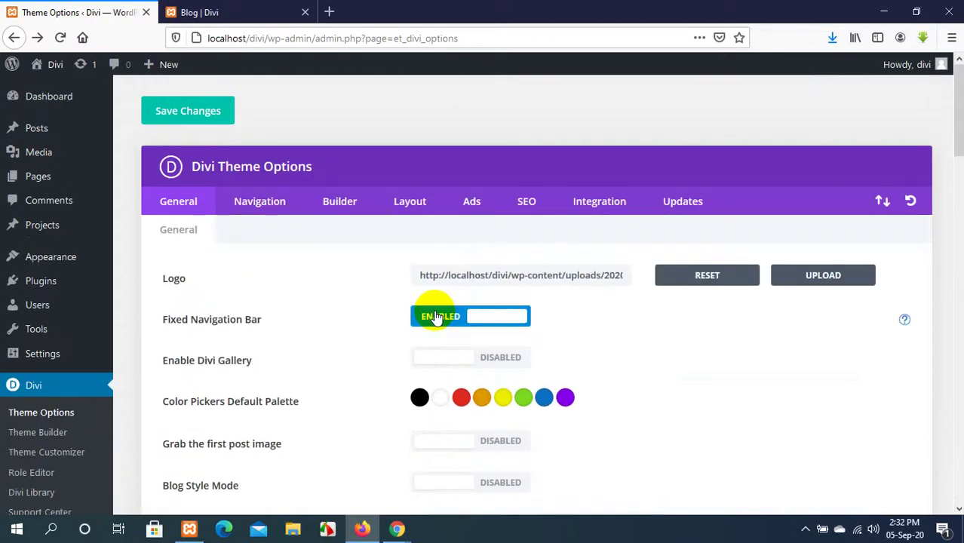
scroll(434, 316, "down", 15)
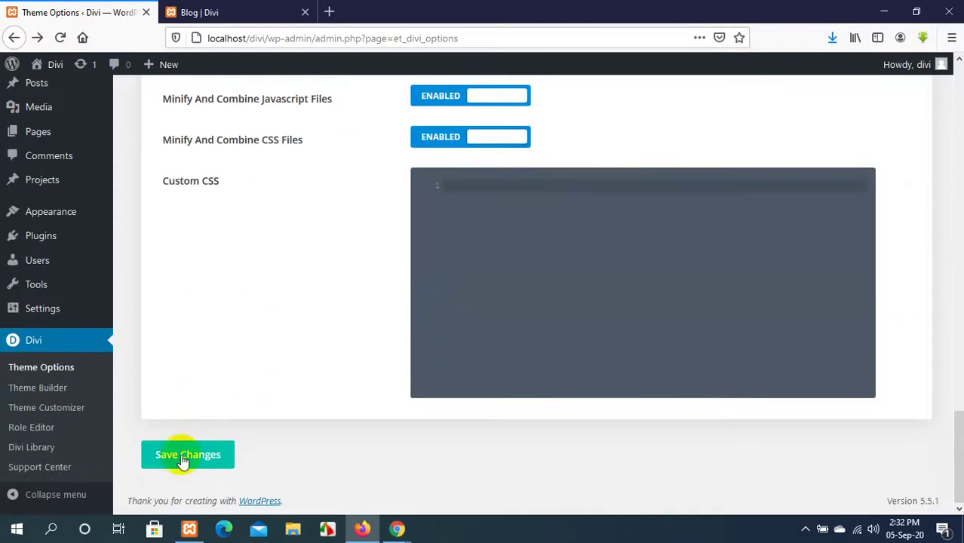
left_click(183, 462)
Reload the Blog page and scroll to test the pinned header.
left_click(259, 7)
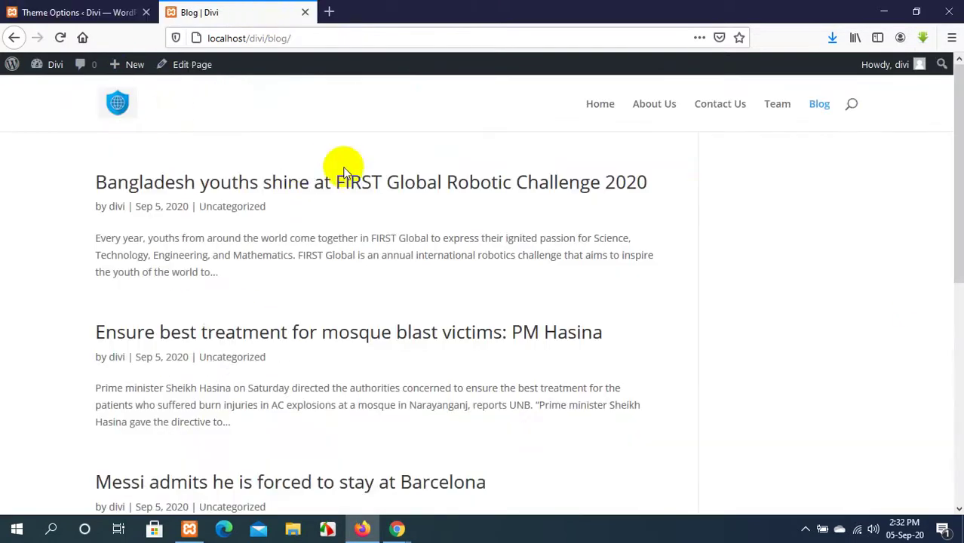
left_click(60, 38)
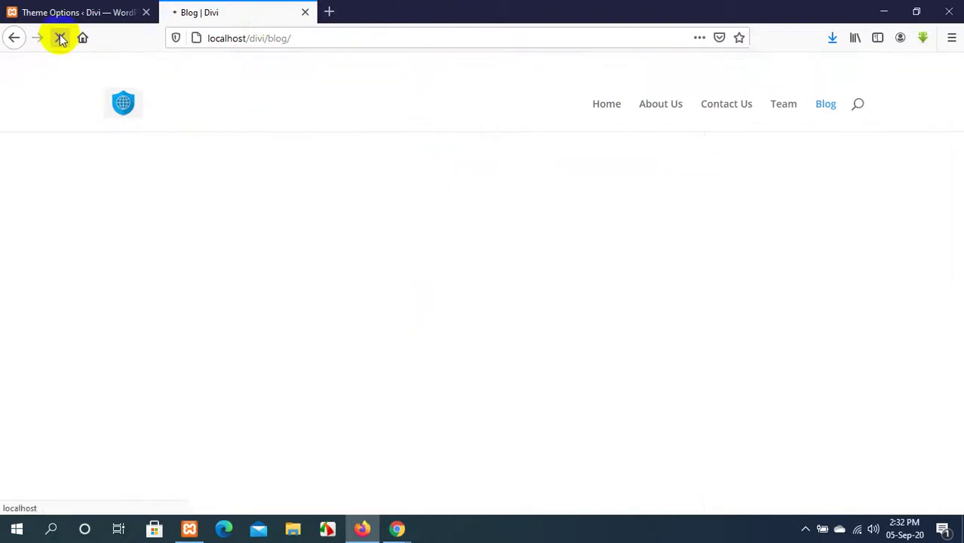
scroll(364, 273, "down", 3)
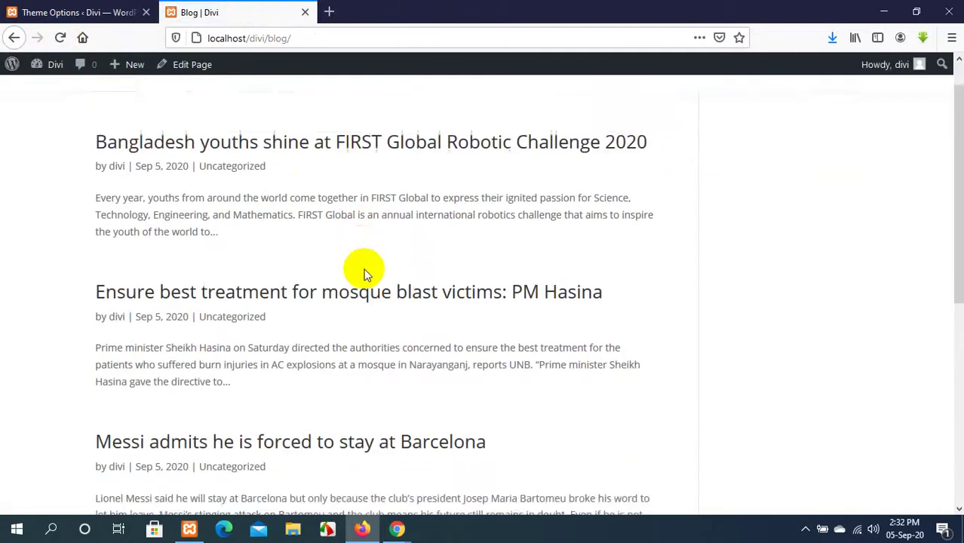
scroll(364, 269, "up", 3)
Reload the Blog page once more, recheck the fixed header, then return to Theme Options.
left_click(93, 9)
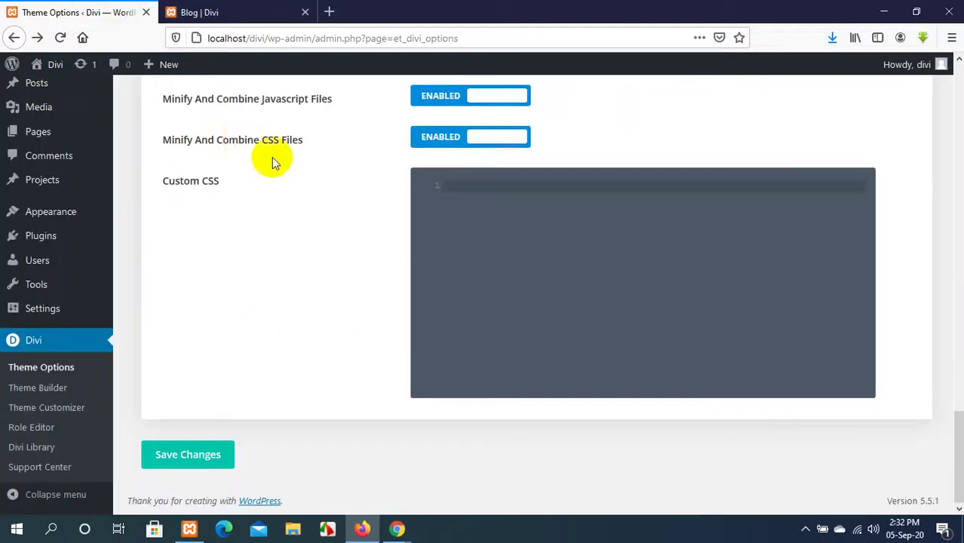
left_click(243, 13)
left_click(61, 37)
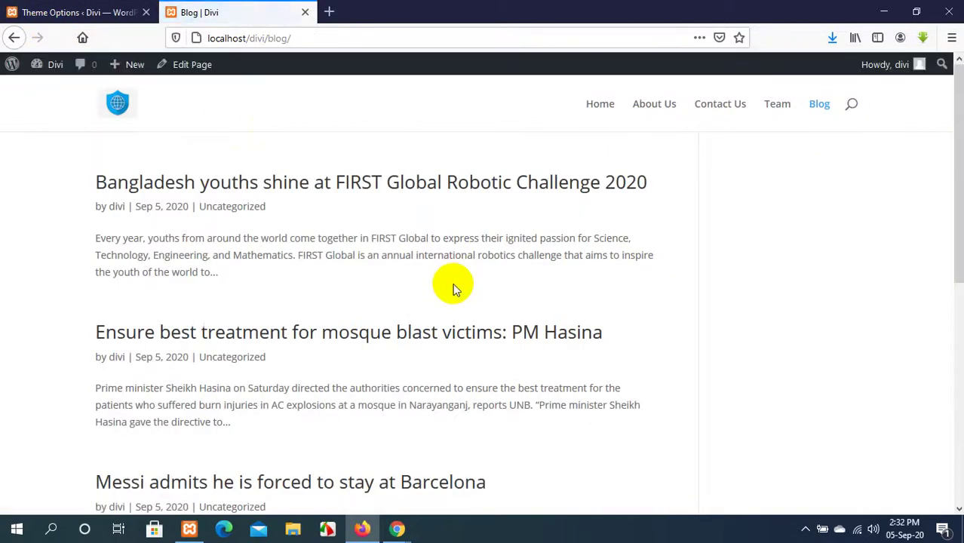
scroll(455, 291, "down", 5)
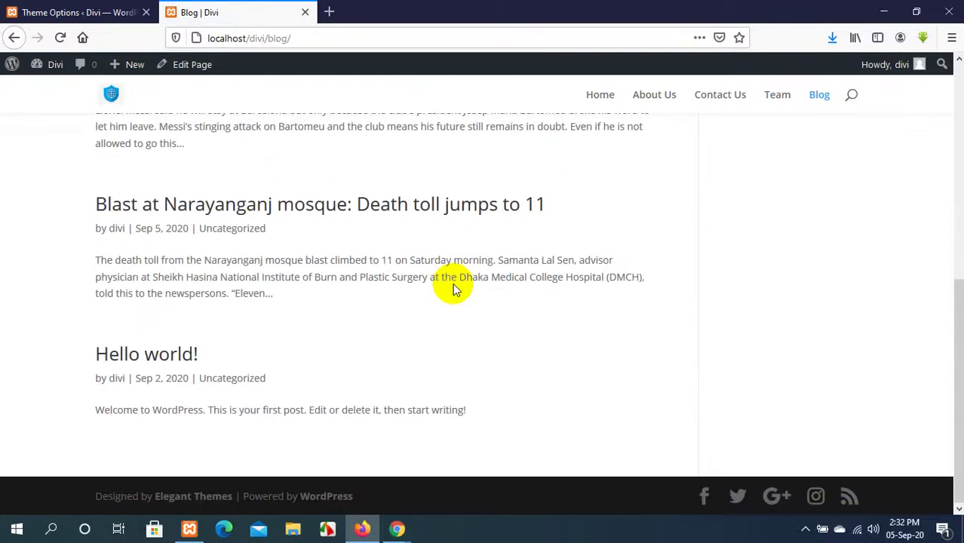
scroll(455, 290, "up", 5)
scroll(455, 287, "down", 5)
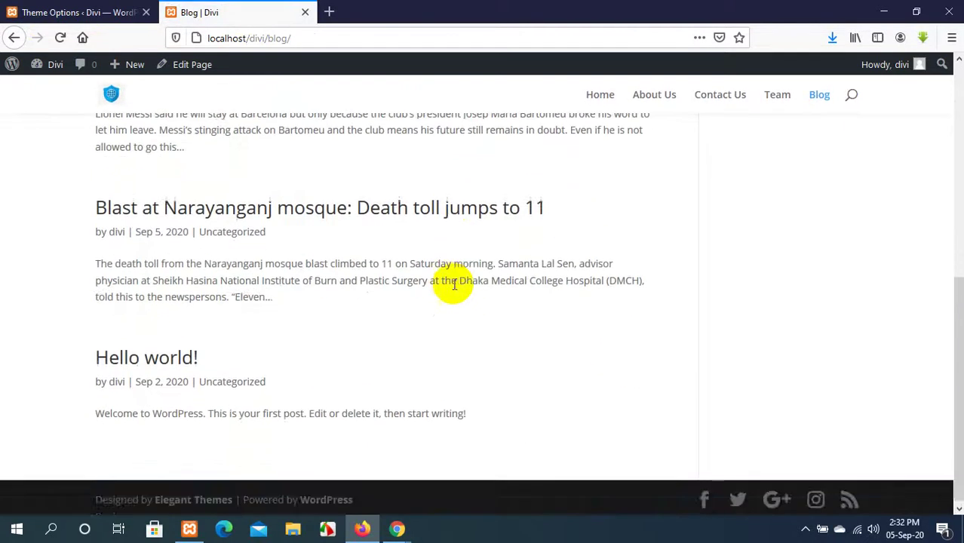
scroll(455, 287, "up", 6)
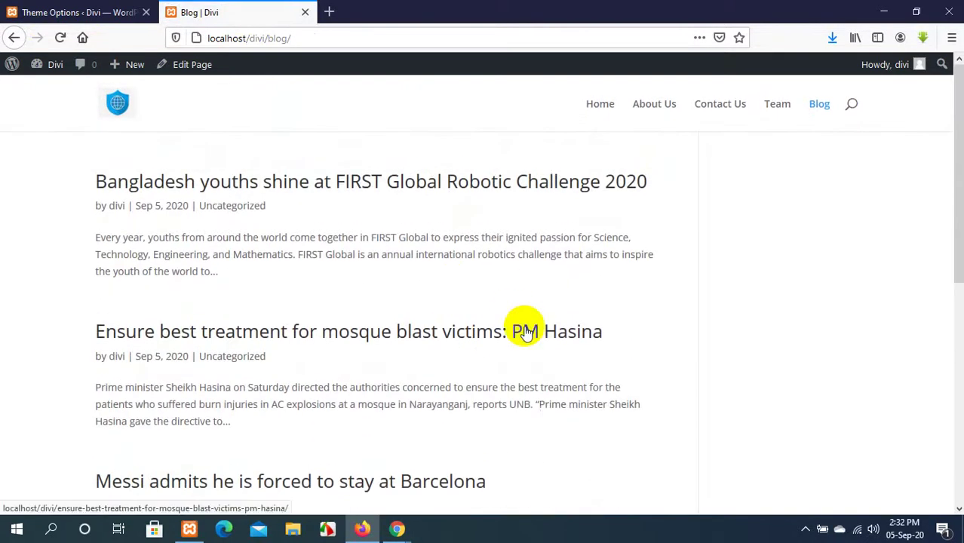
left_click(75, 12)
scroll(430, 134, "up", 15)
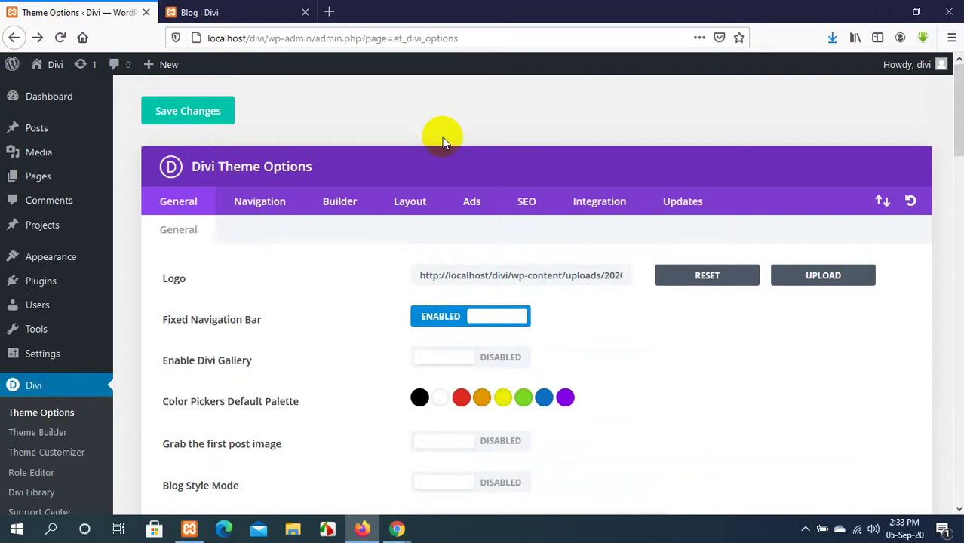
left_click(404, 534)
left_click(366, 475)
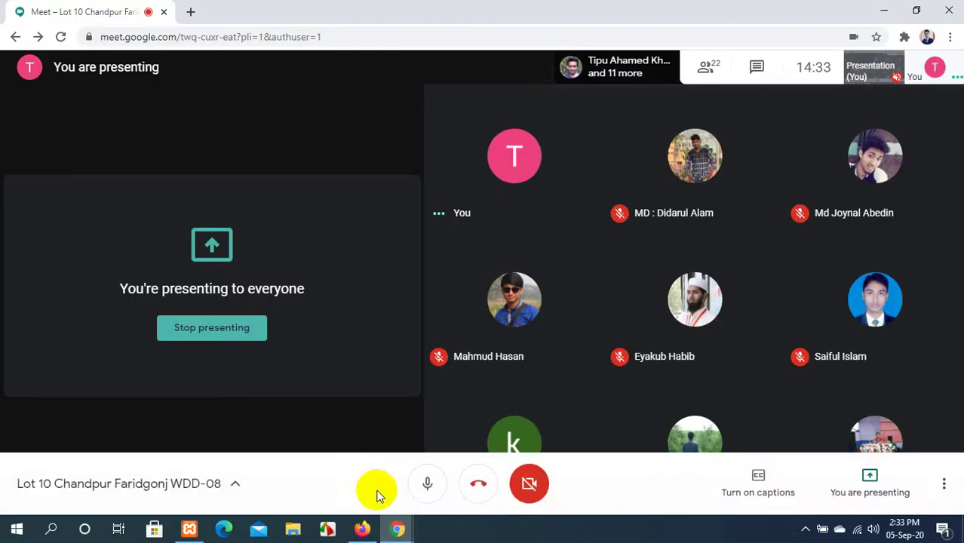
left_click(362, 530)
left_click(411, 356)
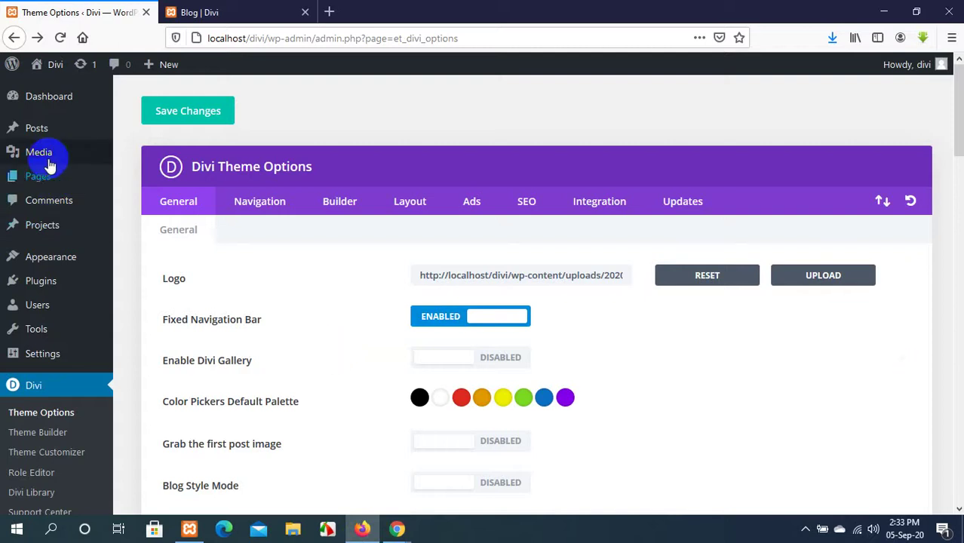
mouse_move(43, 134)
left_click(149, 161)
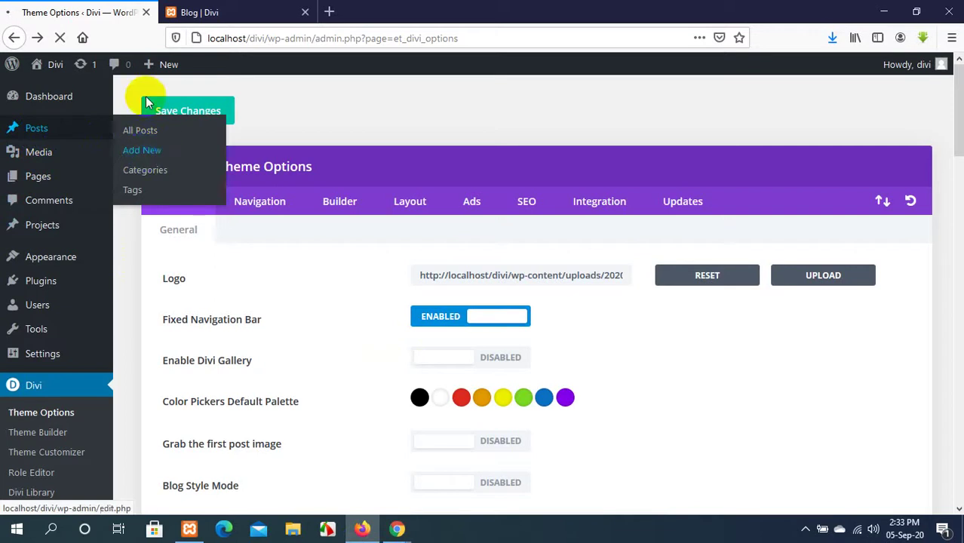
Open Posts > Add New in a separate tab and switch to that blank post editor.
left_click(59, 37)
left_click(46, 161)
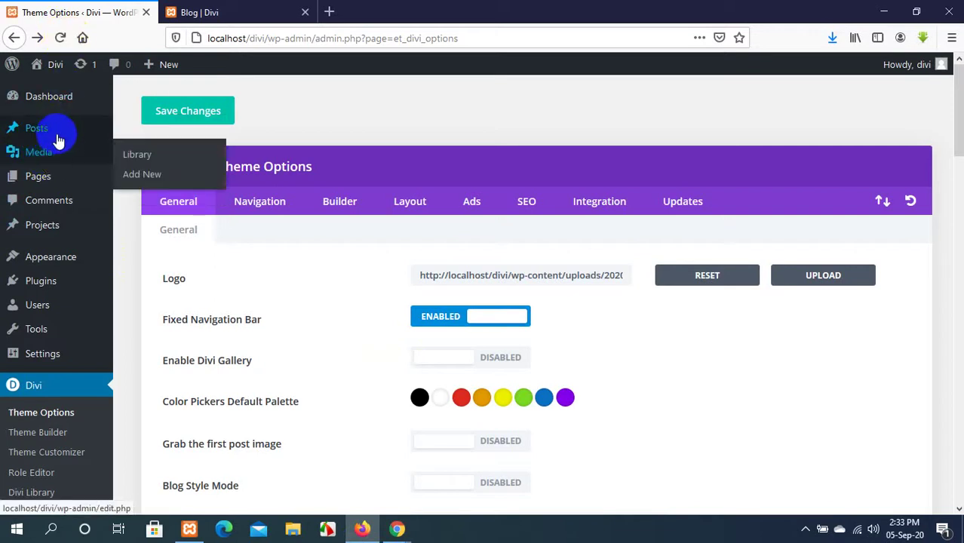
mouse_move(65, 133)
middle_click(138, 152)
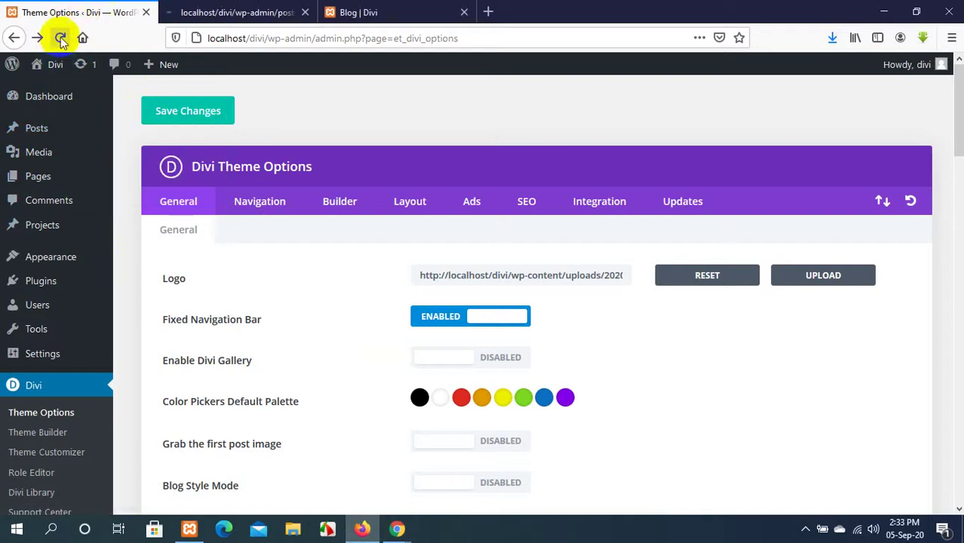
left_click(254, 9)
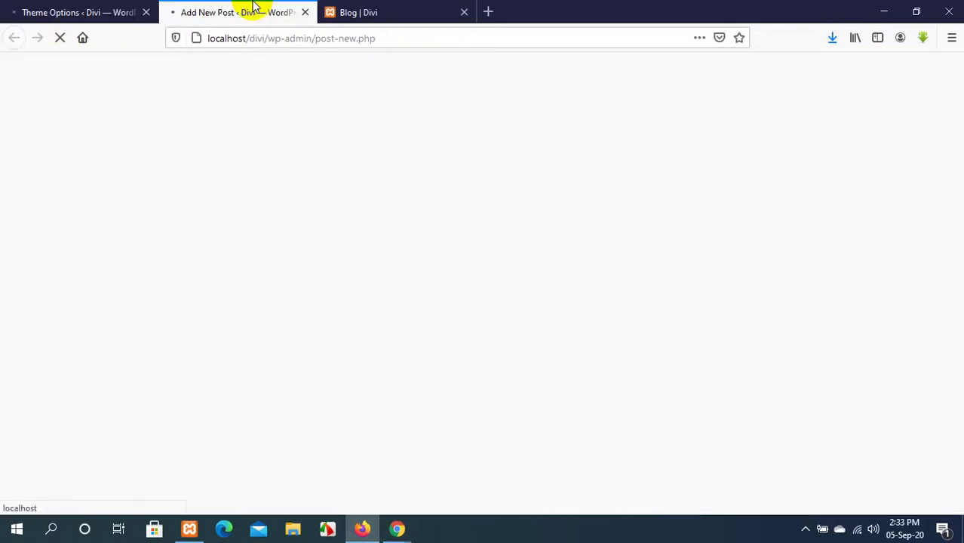
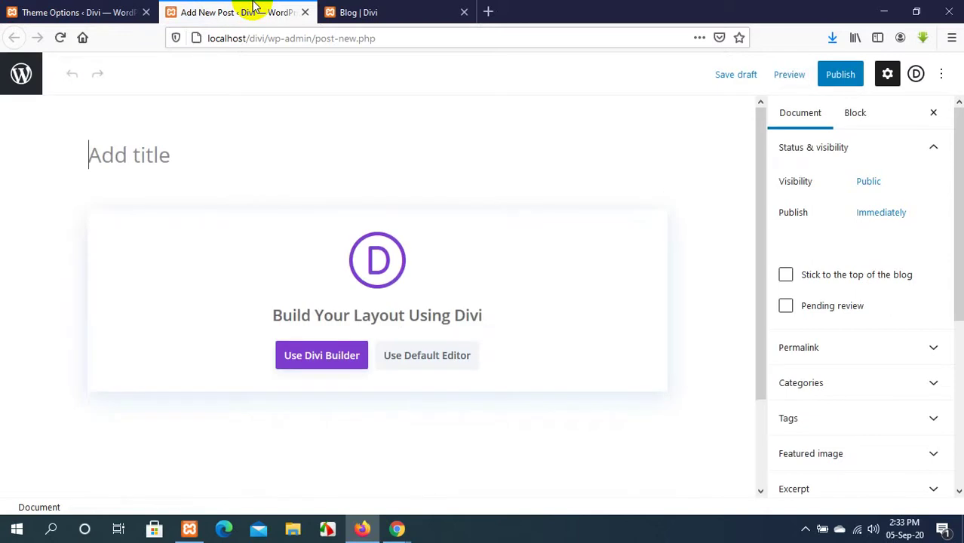
Switch the new post to the default block editor and glance at the Blog page.
left_click(389, 359)
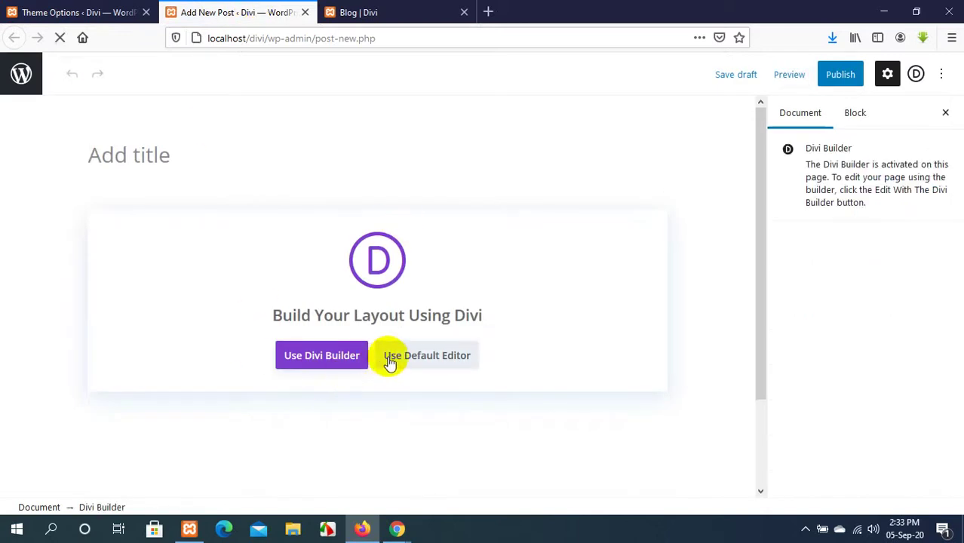
left_click(397, 8)
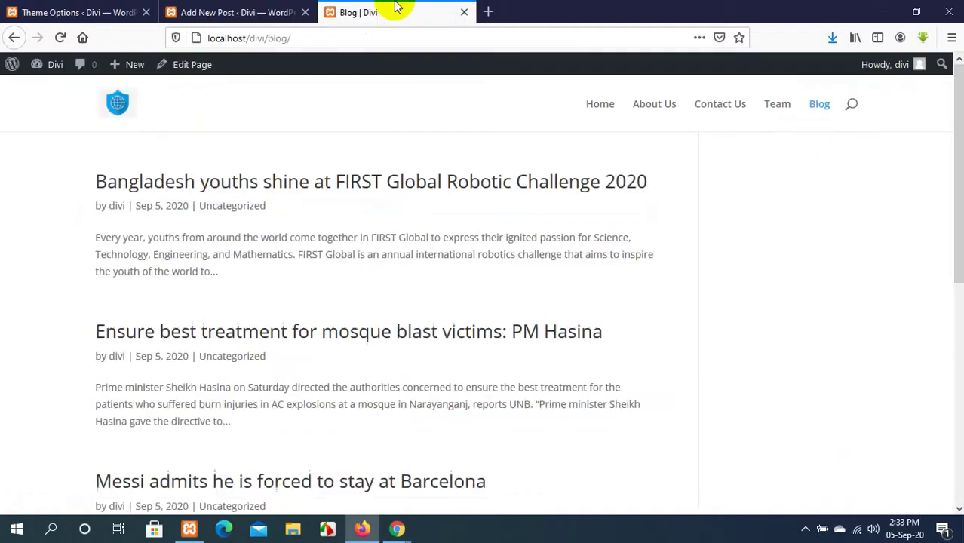
scroll(57, 239, "down", 5)
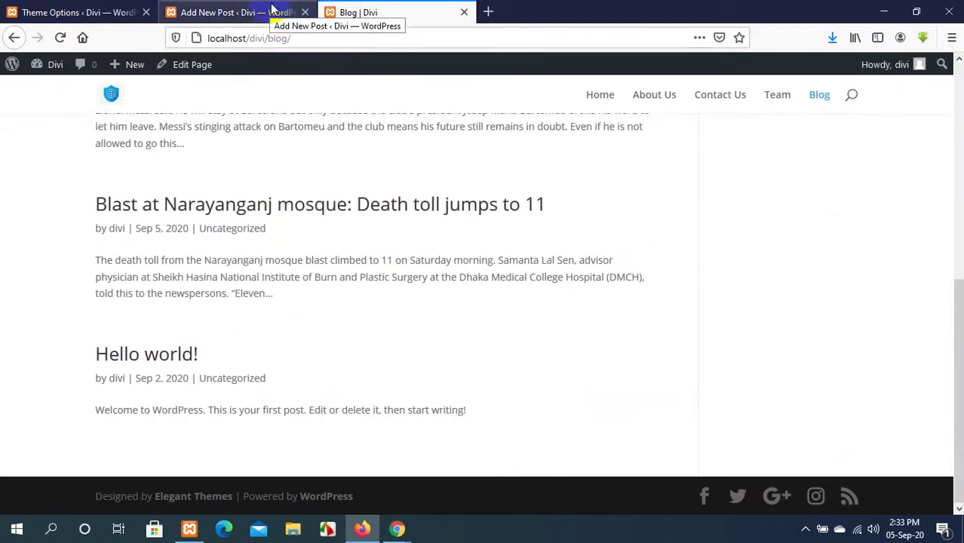
left_click(208, 11)
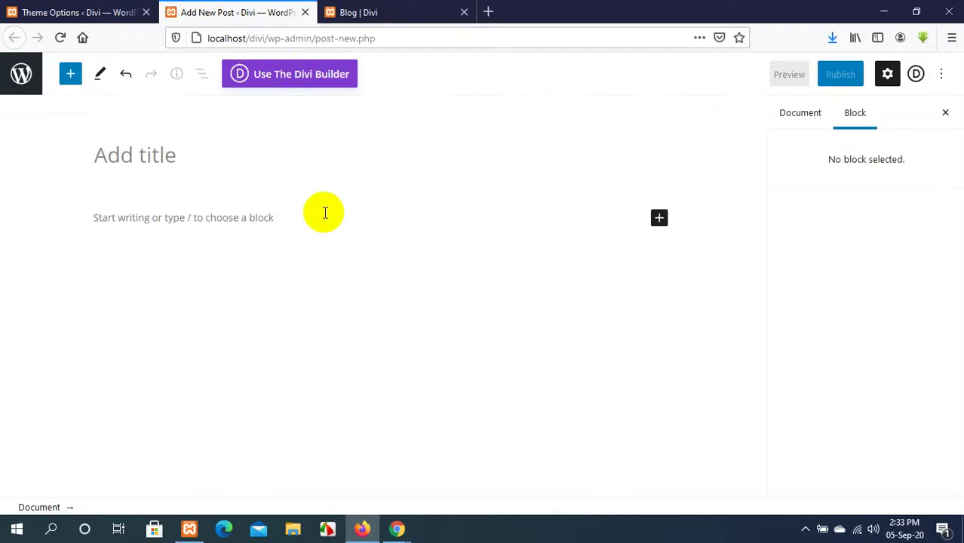
Insert an empty Gallery block from the Media section of the block inserter.
left_click(134, 159)
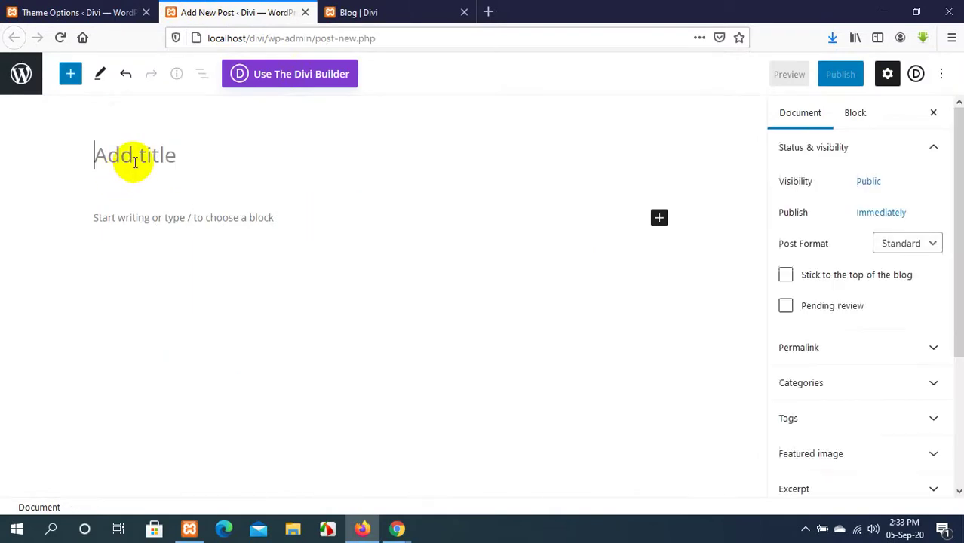
left_click(71, 74)
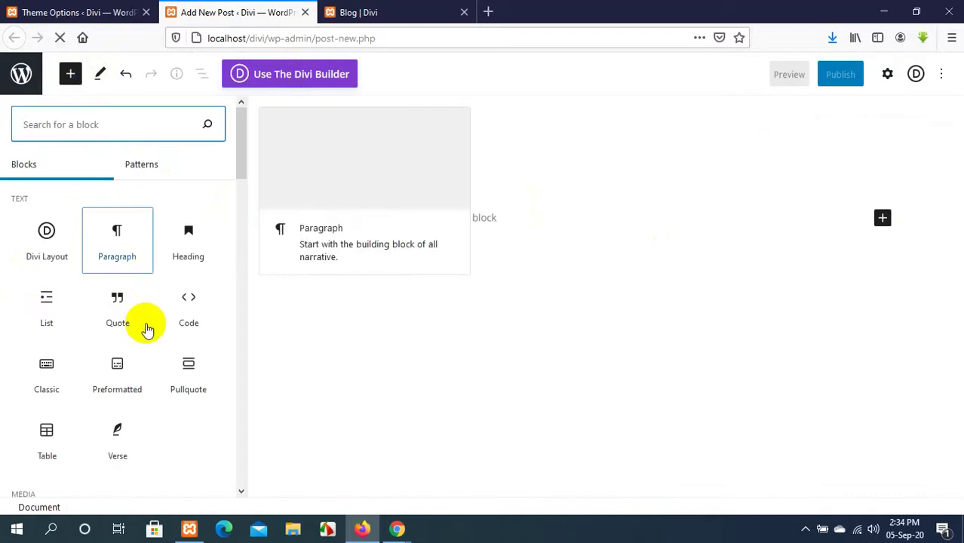
scroll(155, 403, "down", 3)
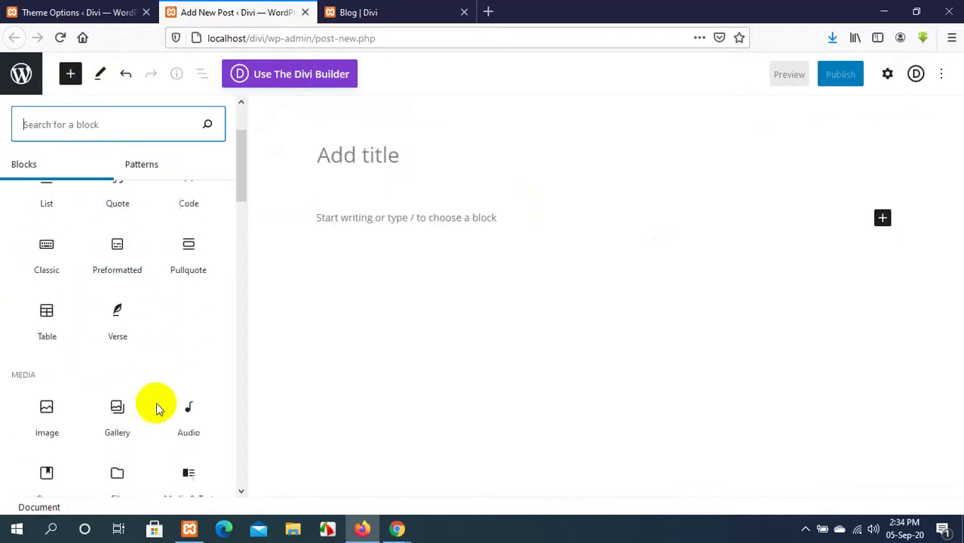
scroll(156, 408, "down", 3)
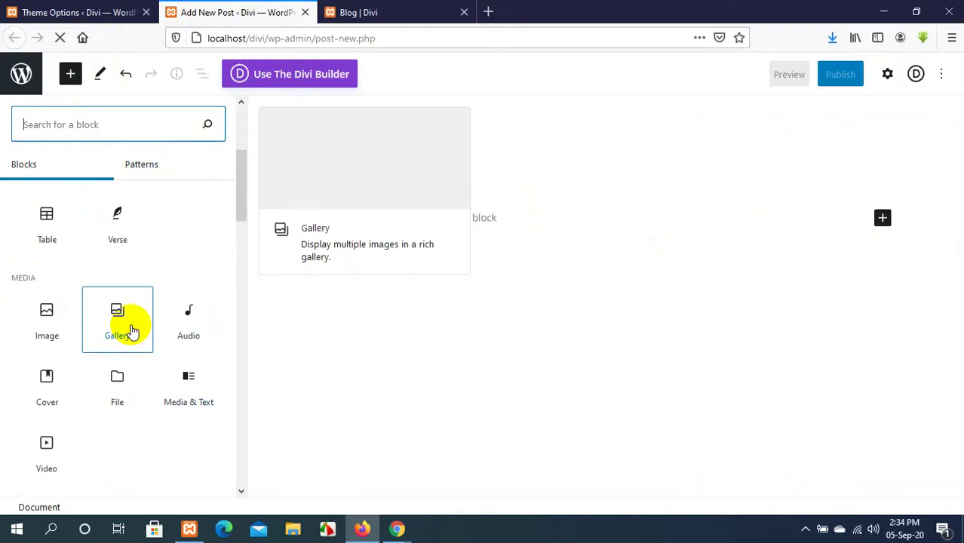
left_click(131, 332)
Dismiss the File Upload dialog and enter the post title 'DIvi Gallery'.
left_click(220, 304)
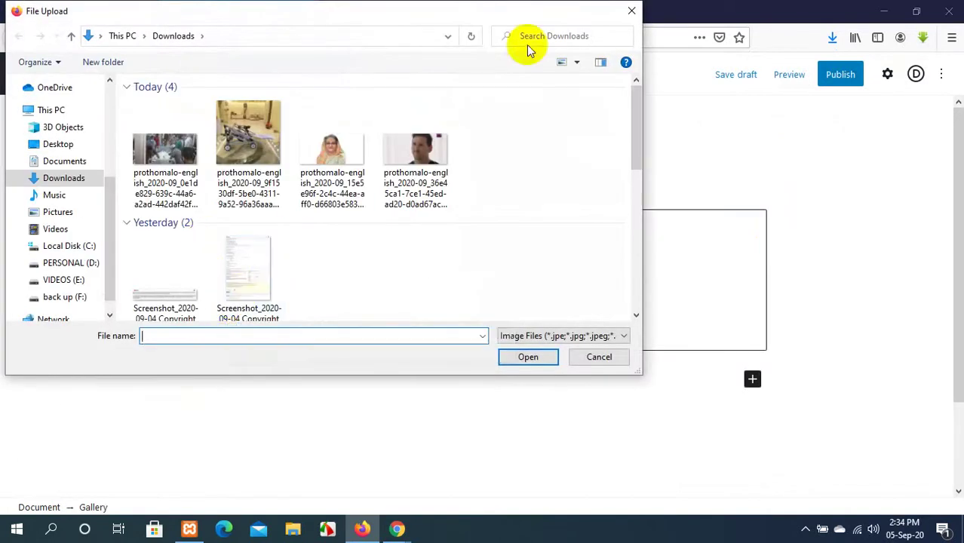
left_click(632, 11)
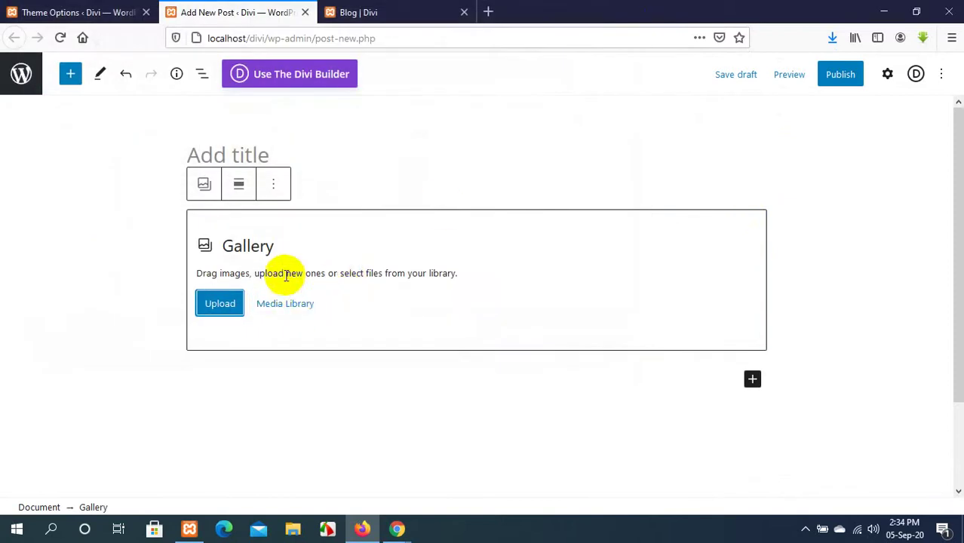
left_click(270, 155)
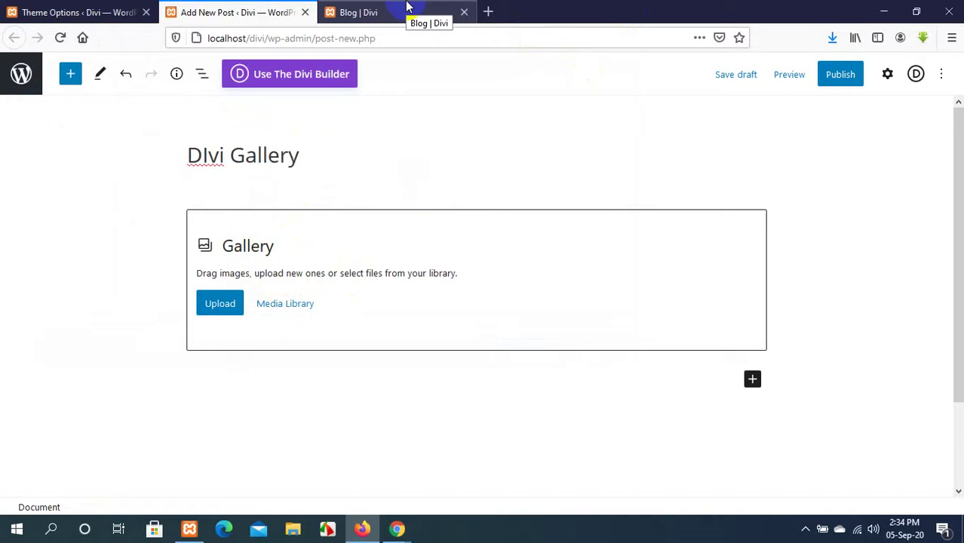
Start uploading new files to the Media Library from the Gallery block.
left_click(276, 307)
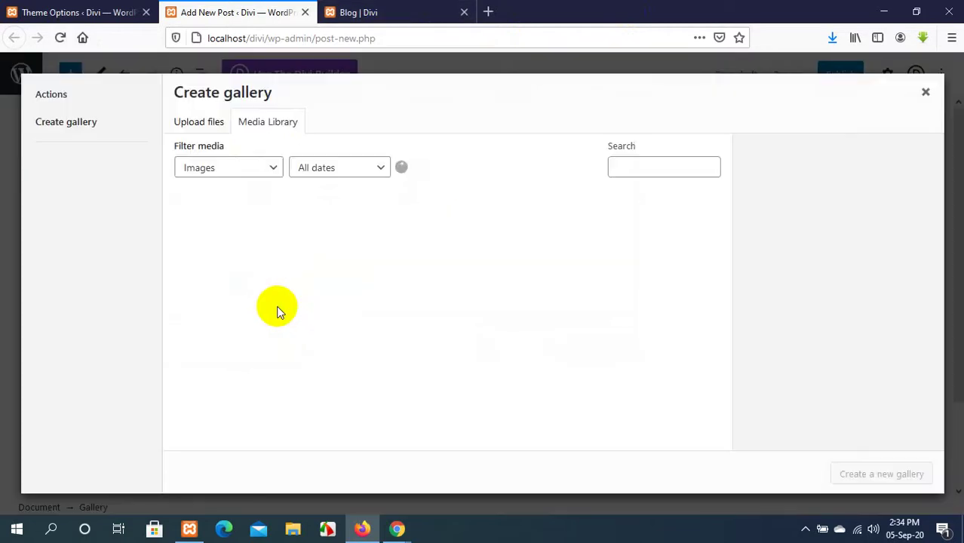
scroll(301, 308, "down", 2)
scroll(321, 309, "up", 2)
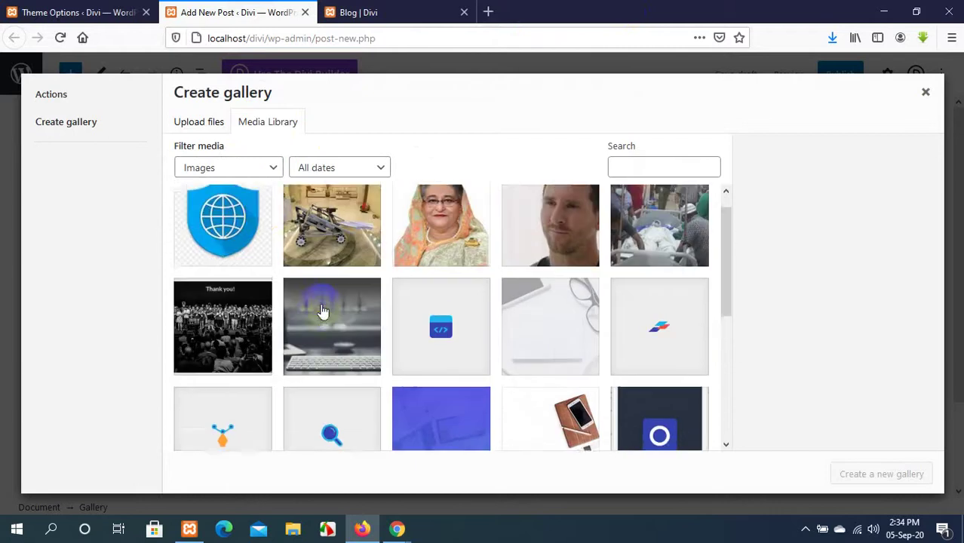
left_click(191, 122)
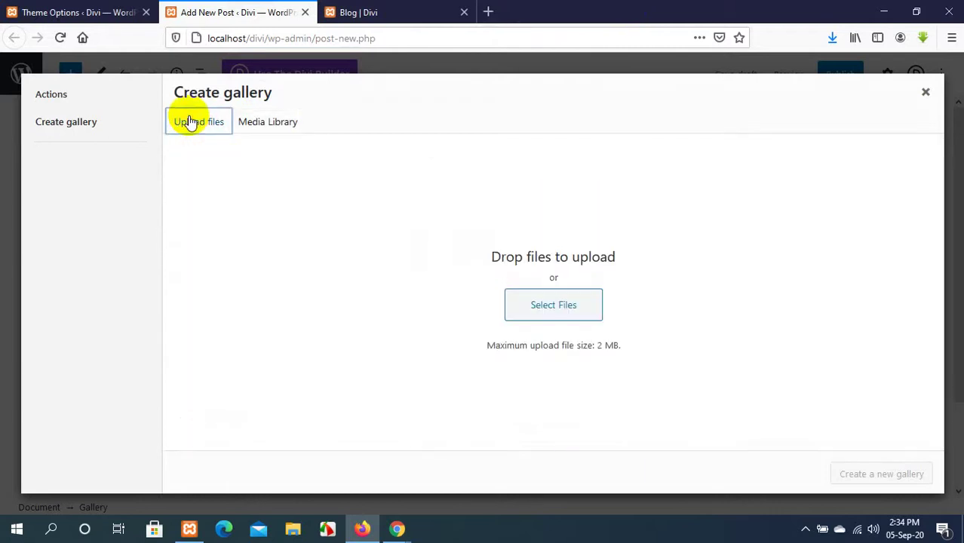
left_click(569, 306)
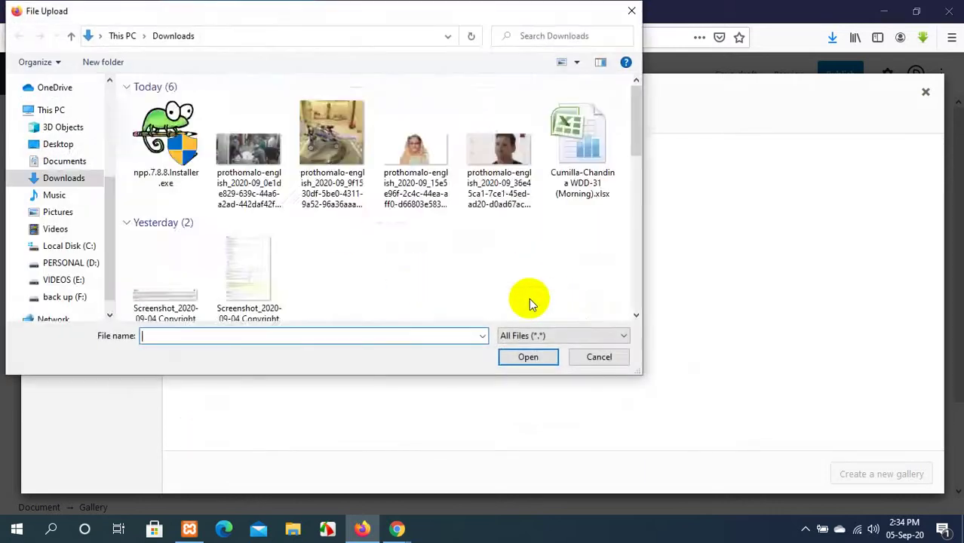
Upload seven Downloads images, including neon3.jpg, neon4.jpg and photographer8-1.jpg.
scroll(297, 269, "down", 5)
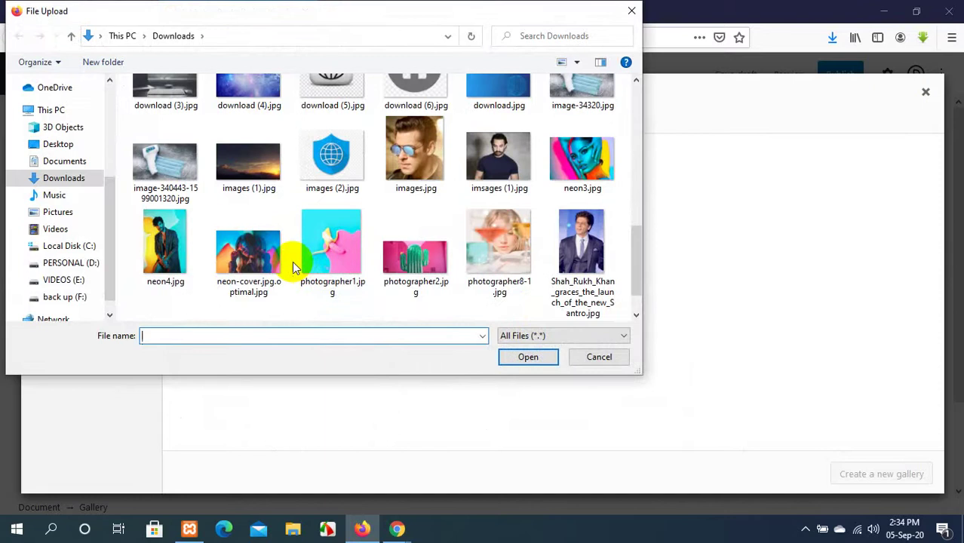
left_click(413, 160)
left_click(485, 164, "ctrl")
left_click(580, 160, "ctrl")
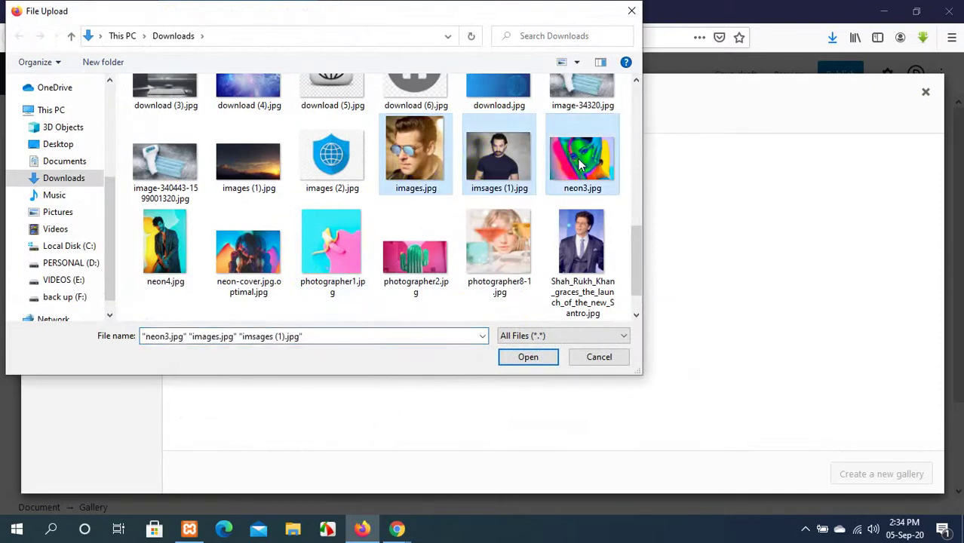
left_click(577, 241, "ctrl")
left_click(498, 243, "ctrl")
left_click(268, 255, "ctrl")
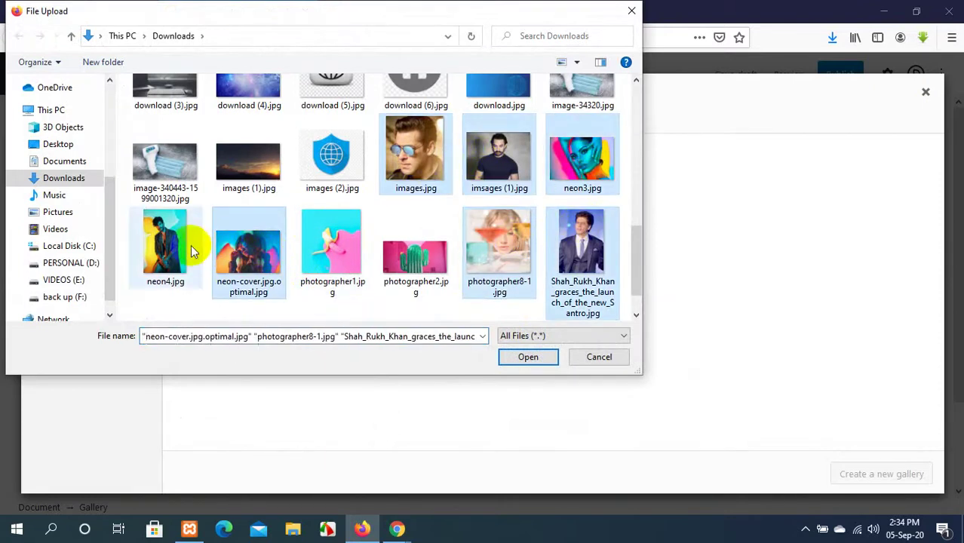
left_click(191, 245, "ctrl")
scroll(407, 272, "down", 3)
scroll(408, 267, "up", 3)
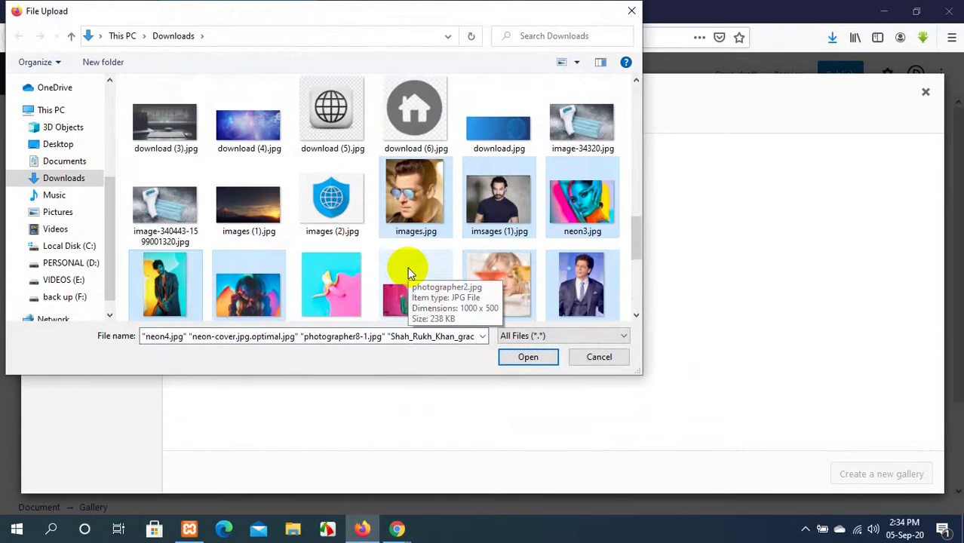
scroll(407, 270, "down", 1)
scroll(409, 268, "up", 5)
scroll(409, 264, "down", 3)
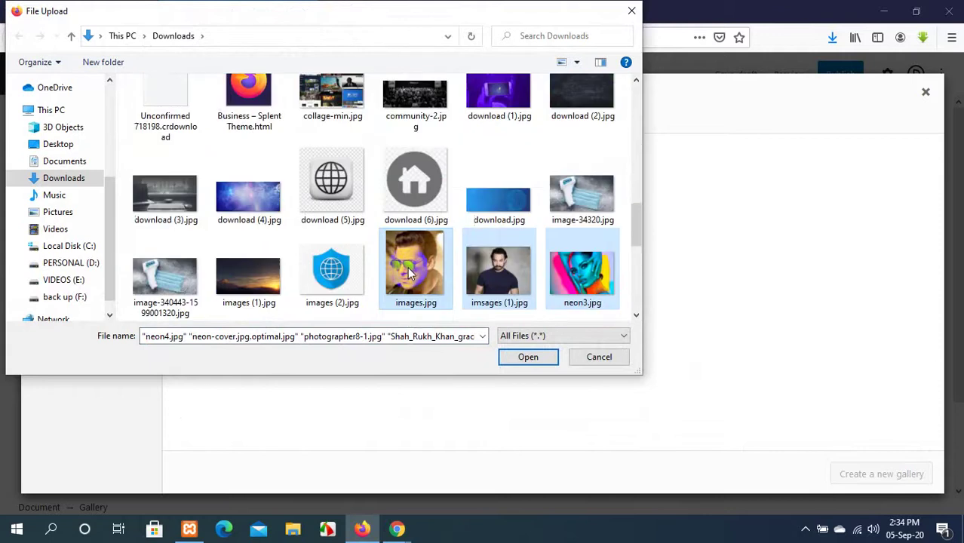
scroll(409, 264, "up", 3)
left_click(515, 357)
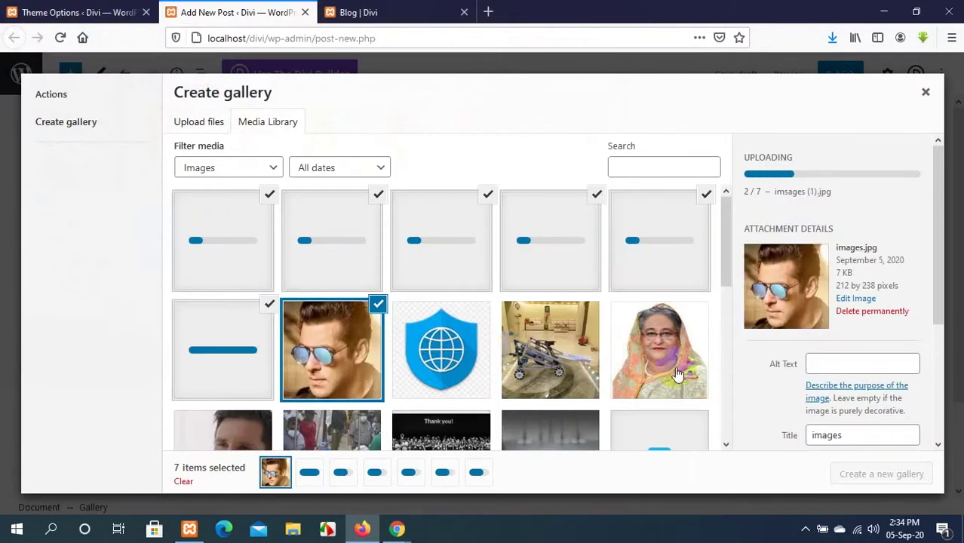
Create a new gallery from the seven selected images.
scroll(792, 405, "down", 3)
scroll(628, 327, "down", 2)
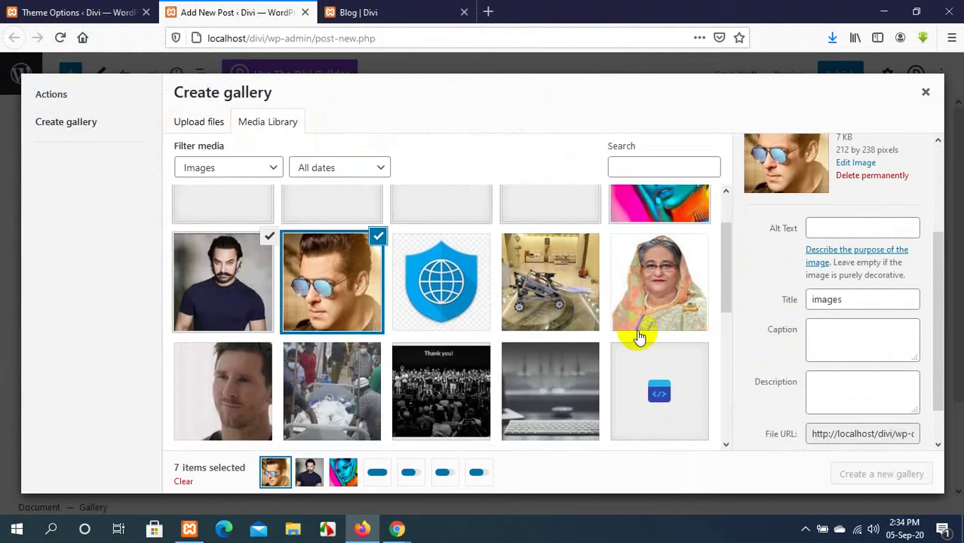
scroll(471, 298, "up", 1)
scroll(476, 299, "down", 10)
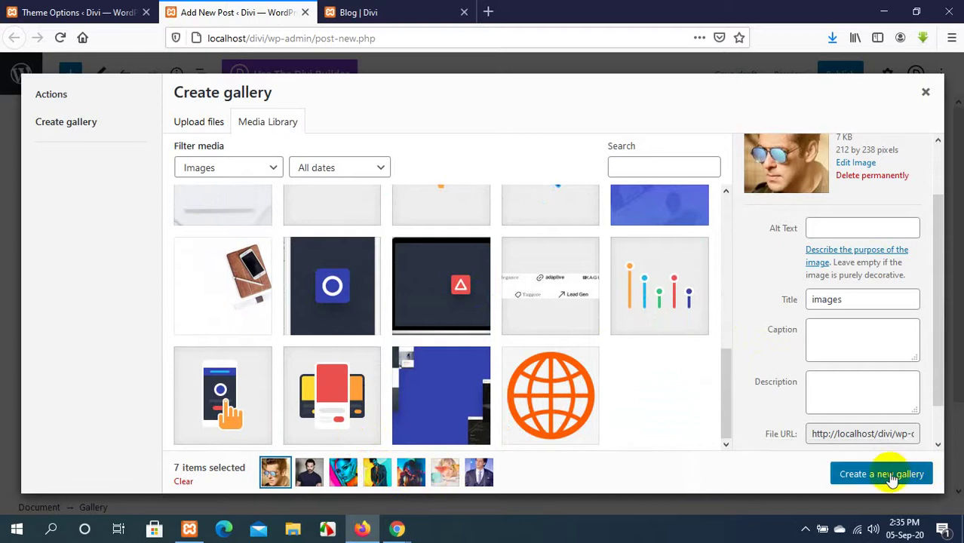
left_click(884, 475)
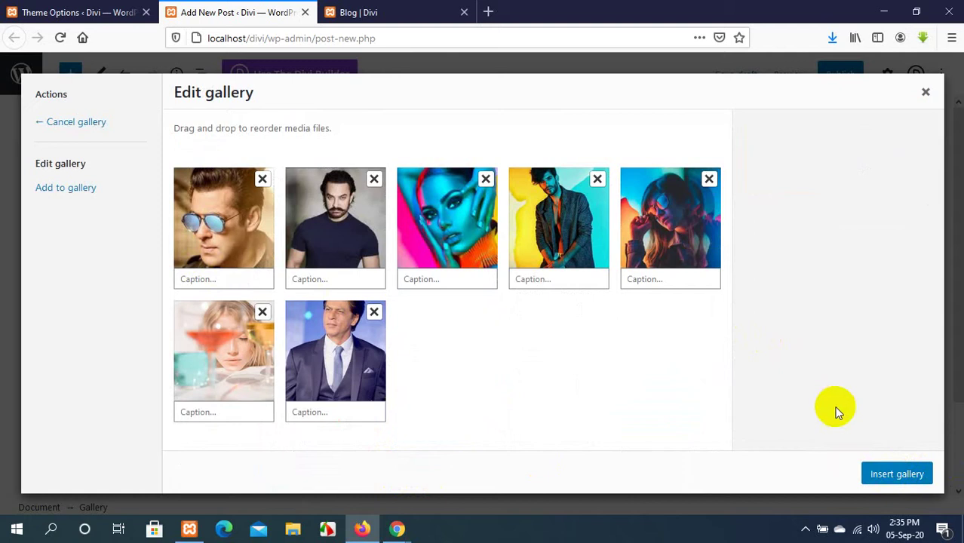
Insert the gallery into the post and remove the large suited portrait, leaving six photos.
left_click(919, 475)
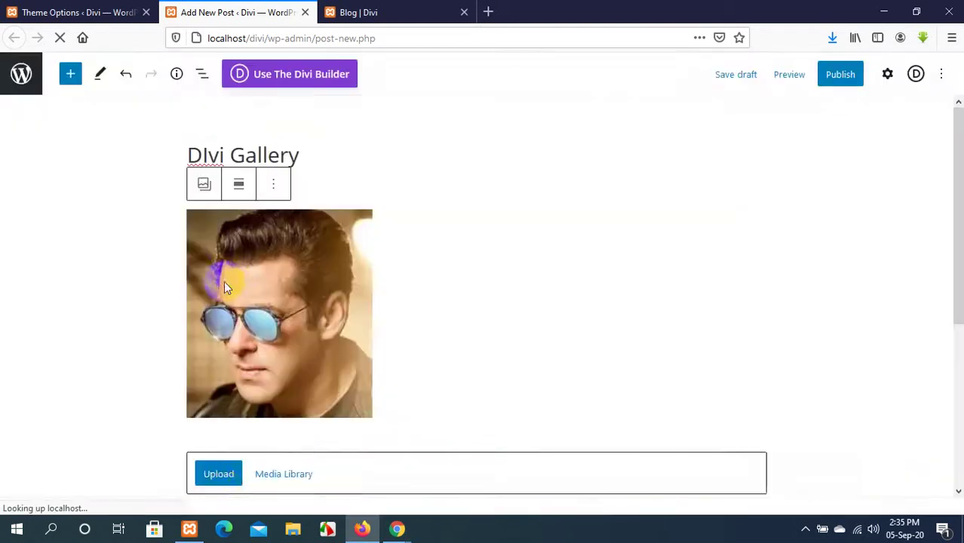
scroll(456, 283, "down", 6)
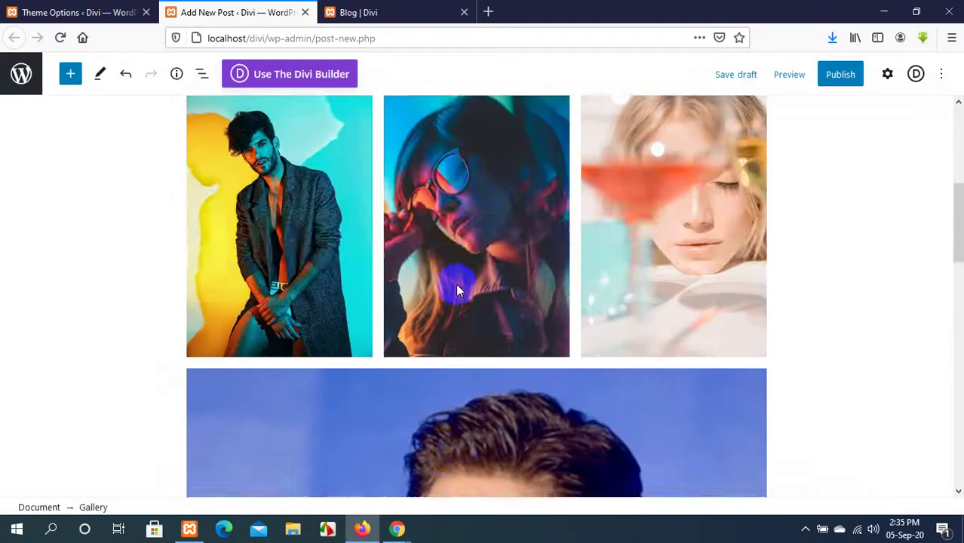
scroll(457, 290, "down", 8)
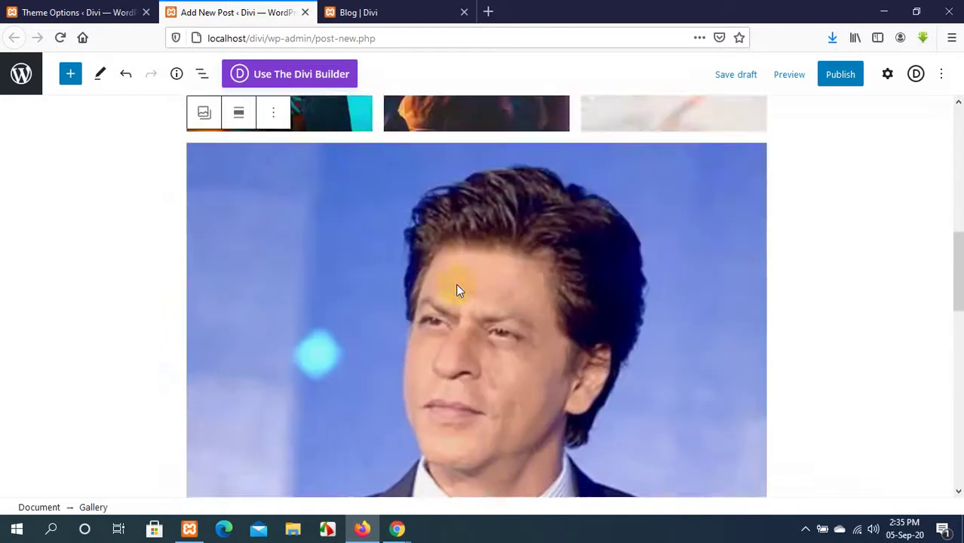
scroll(458, 290, "down", 1)
scroll(458, 290, "up", 10)
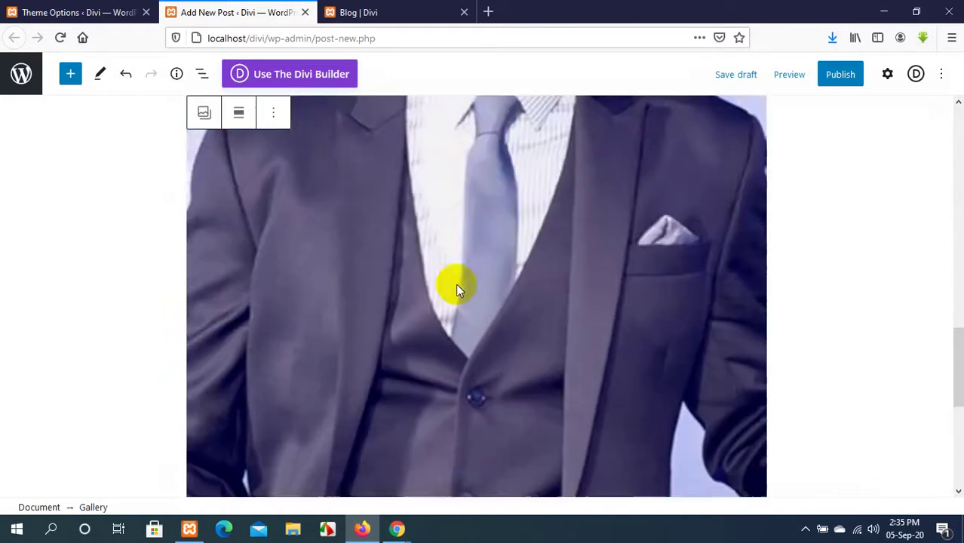
scroll(458, 290, "up", 4)
scroll(457, 291, "down", 9)
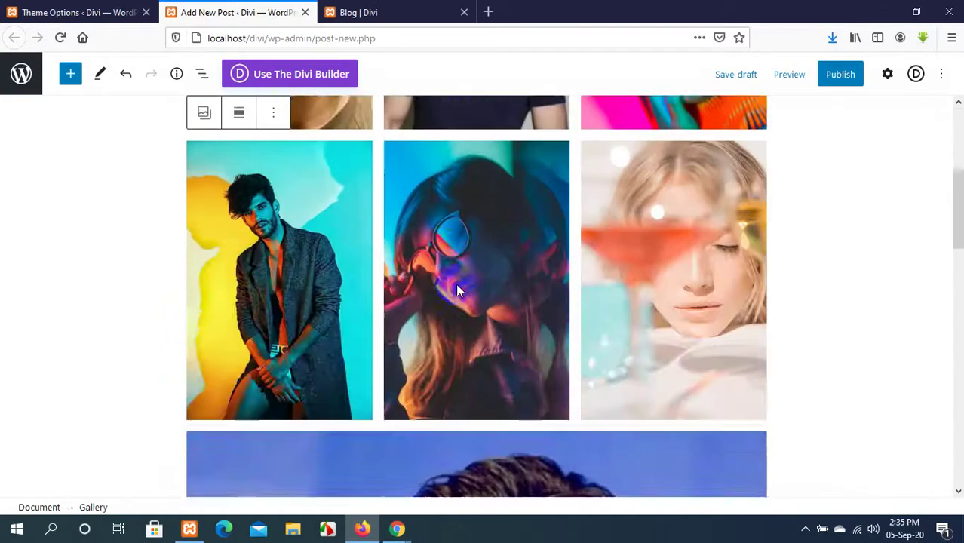
scroll(466, 288, "up", 3)
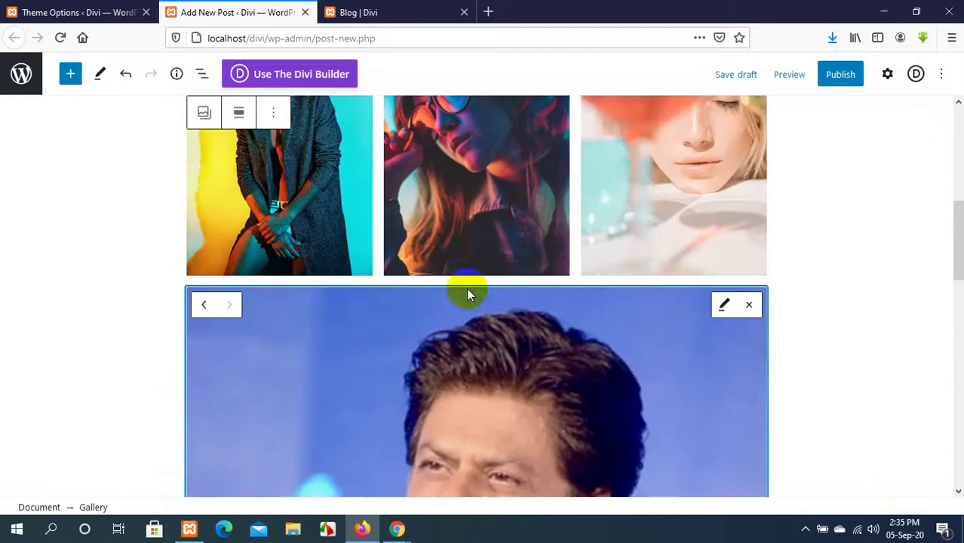
left_click(751, 306)
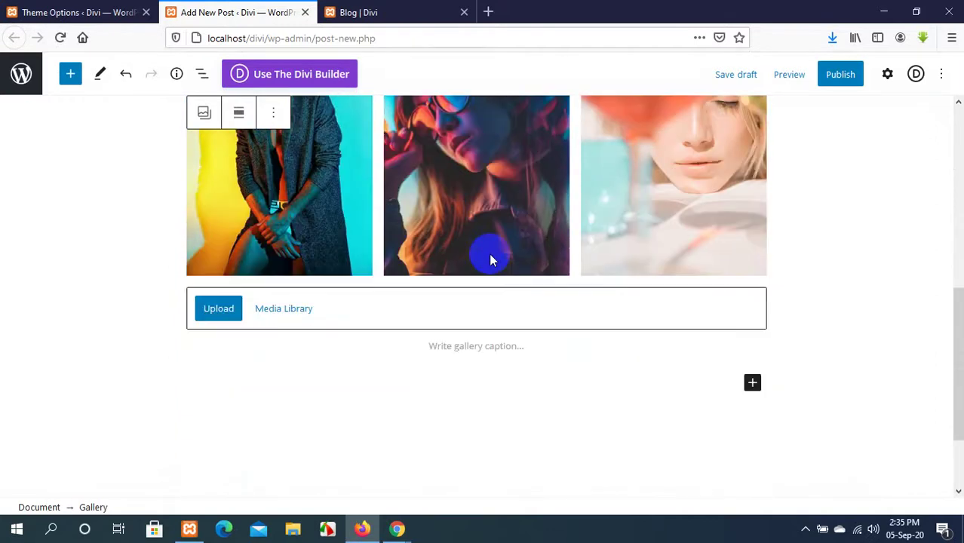
scroll(489, 253, "up", 5)
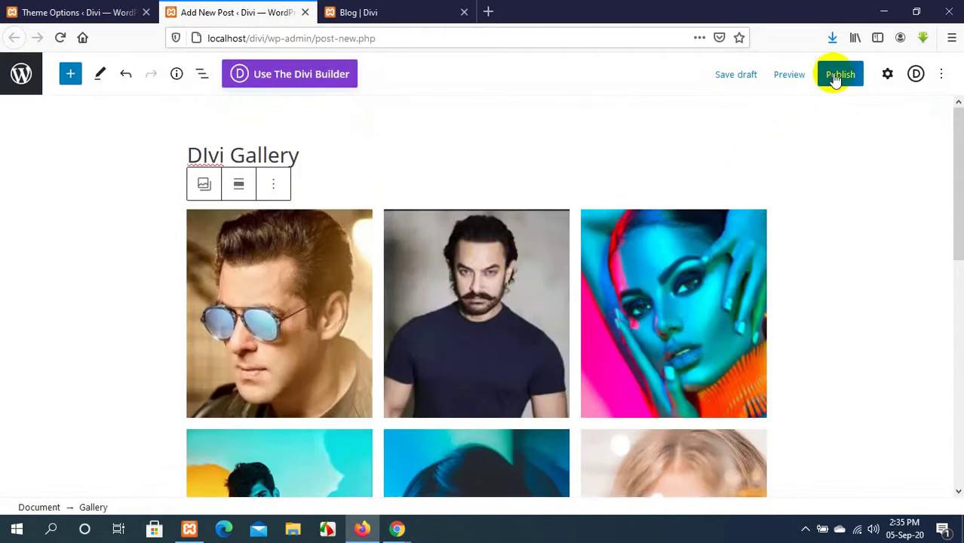
Publish the DIvi Gallery post through the pre-publish checks.
left_click(837, 75)
scroll(437, 290, "down", 2)
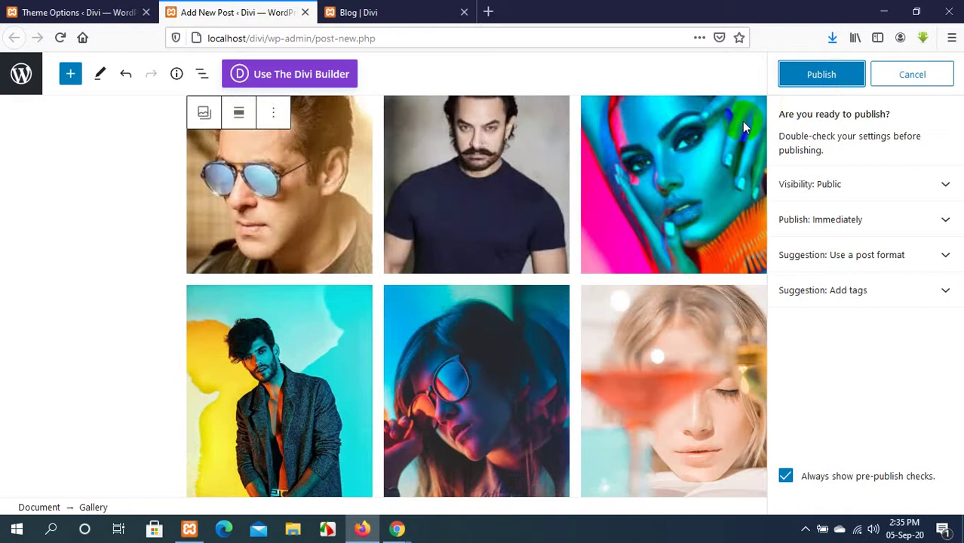
left_click(819, 77)
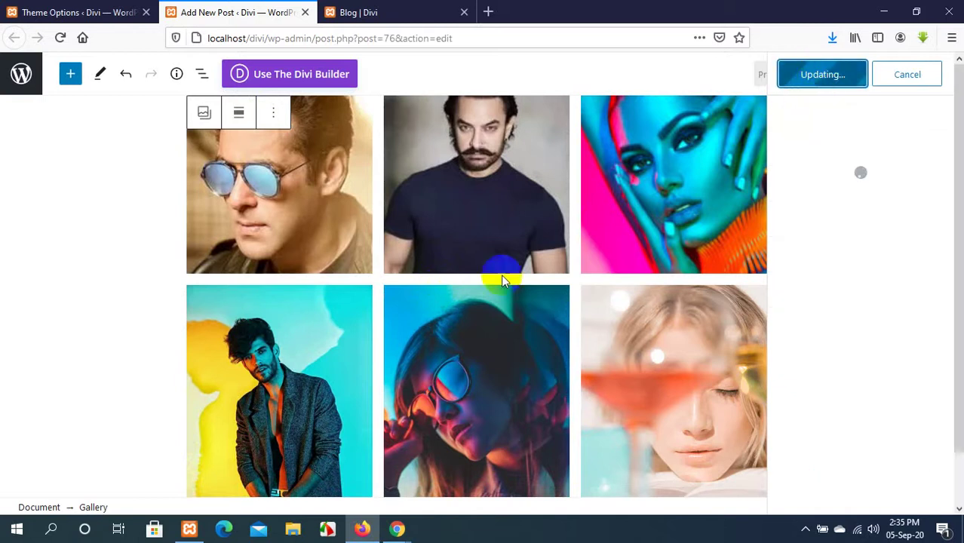
Switch between the browser tabs and end on the site's Blog page.
left_click(377, 13)
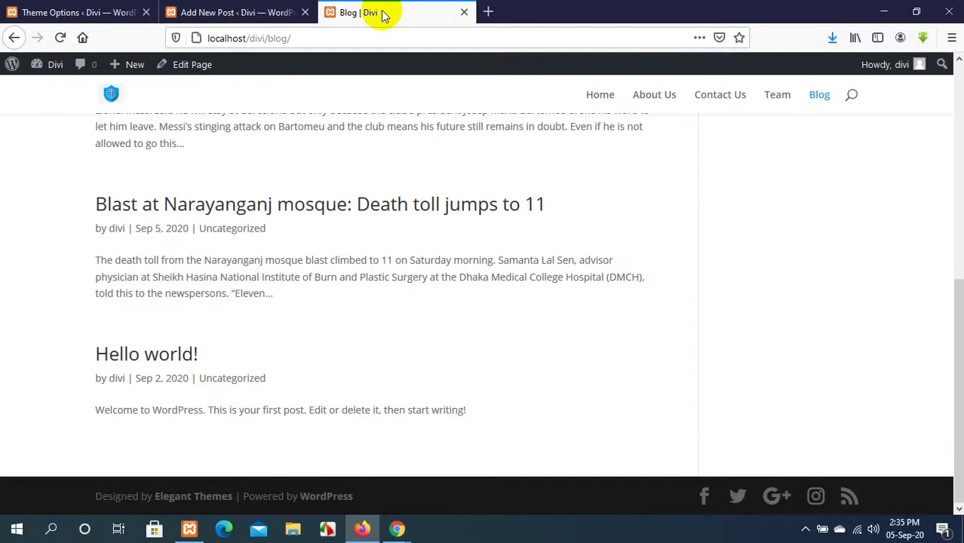
scroll(453, 261, "up", 5)
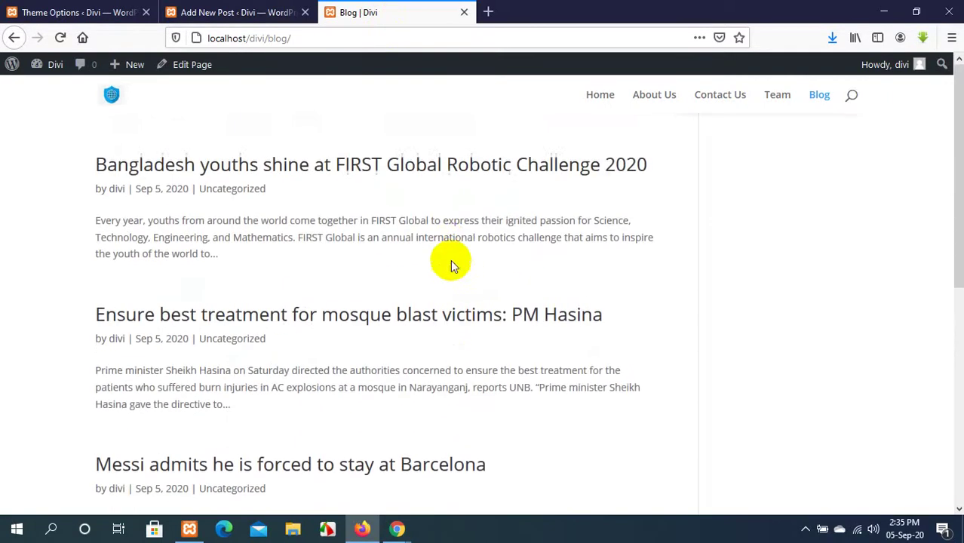
left_click(89, 9)
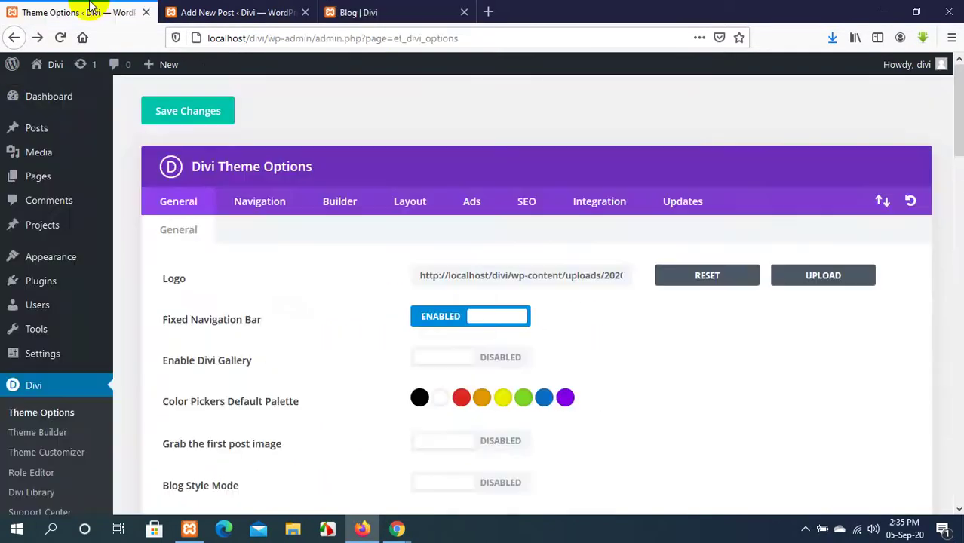
left_click(234, 12)
left_click(371, 9)
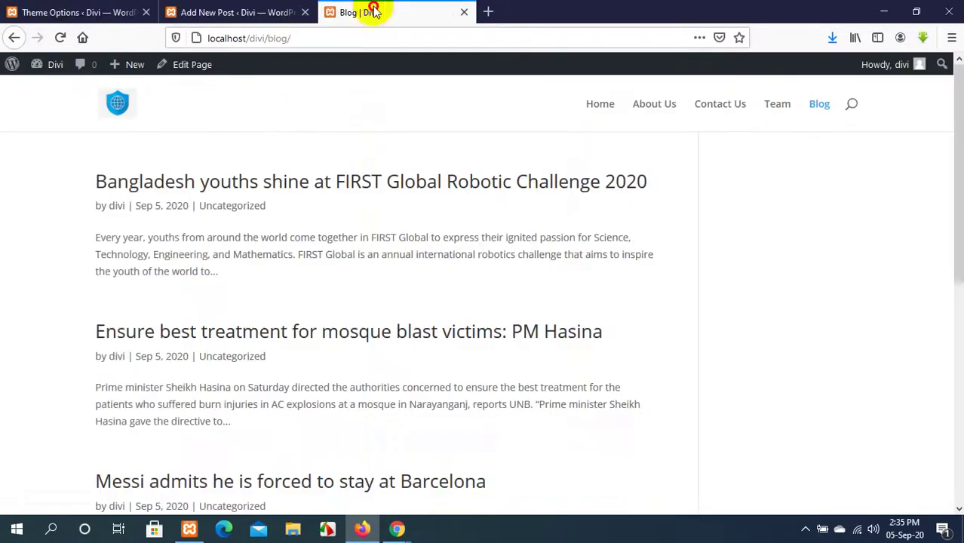
Reload the Blog page, browse the DIvi Gallery post's photos, then return to Theme Options.
left_click(61, 38)
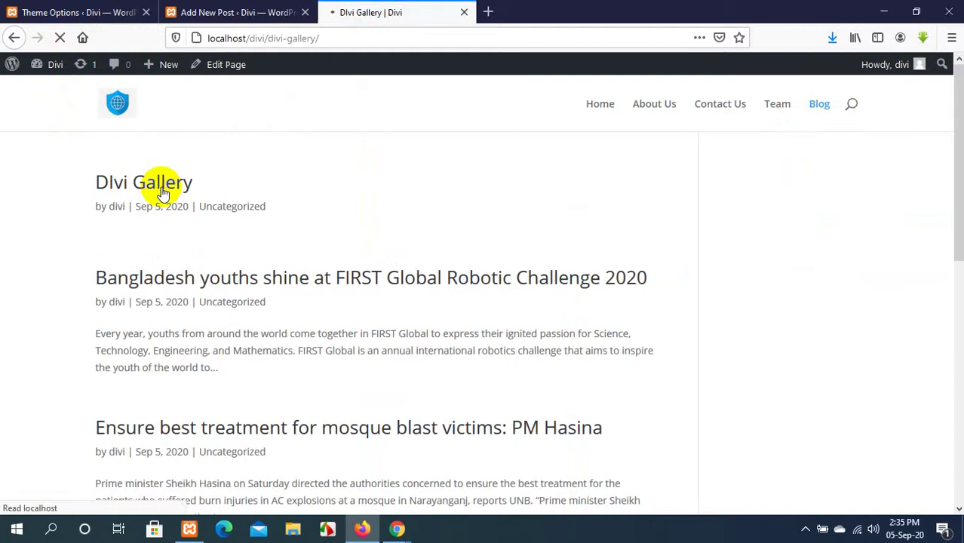
scroll(264, 442, "down", 4)
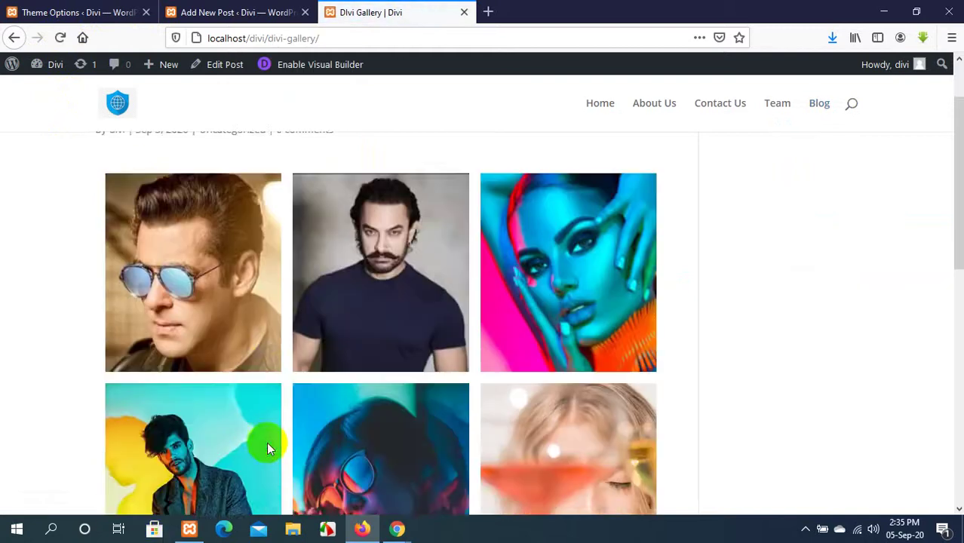
scroll(266, 442, "up", 4)
scroll(266, 442, "down", 4)
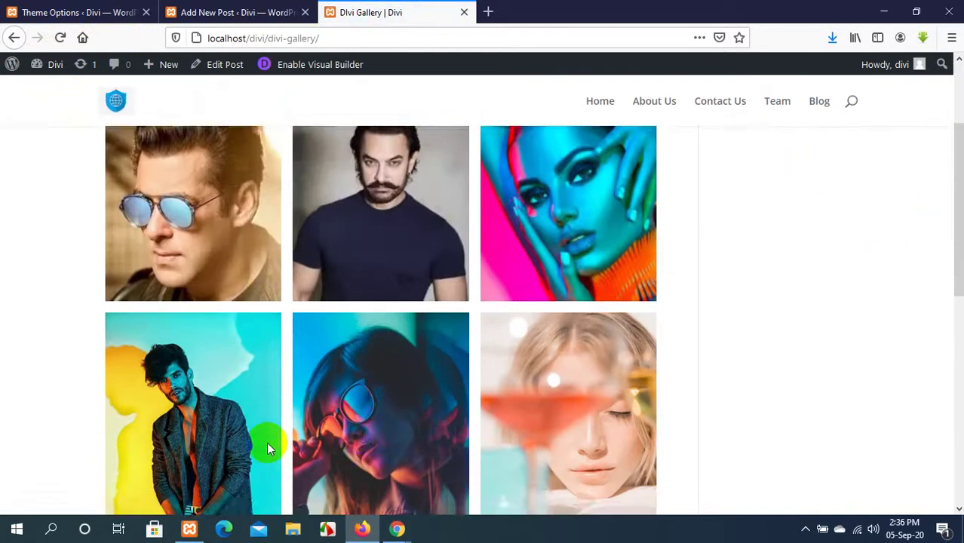
scroll(417, 324, "up", 3)
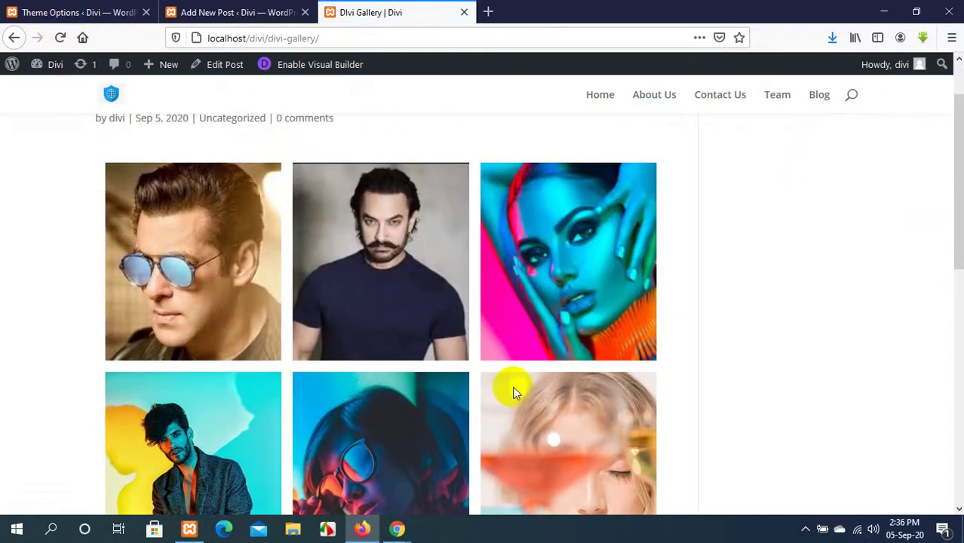
scroll(512, 386, "down", 2)
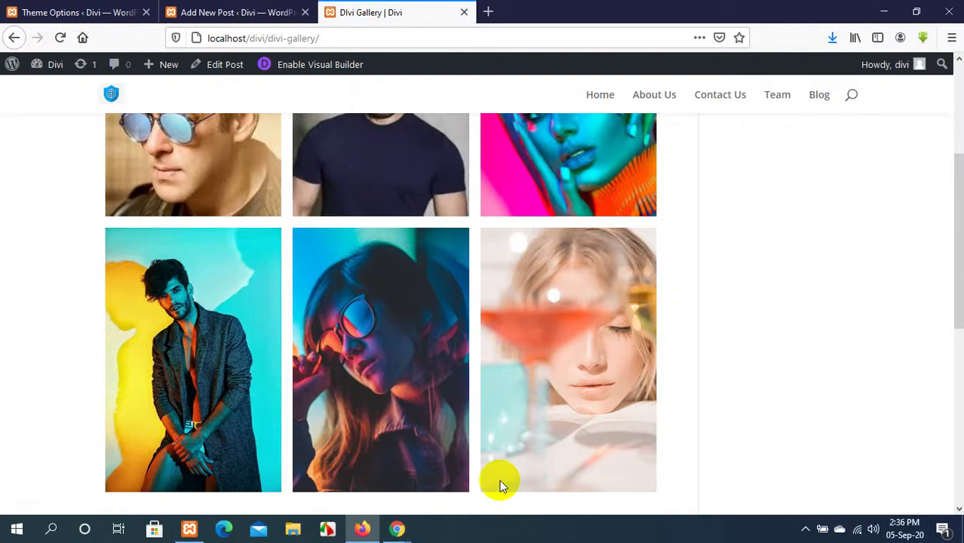
scroll(500, 483, "up", 2)
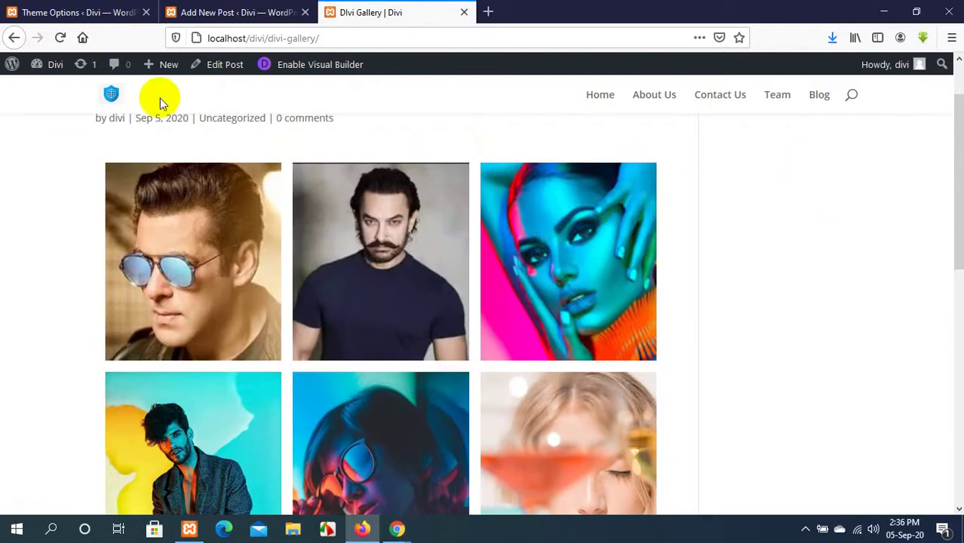
left_click(66, 10)
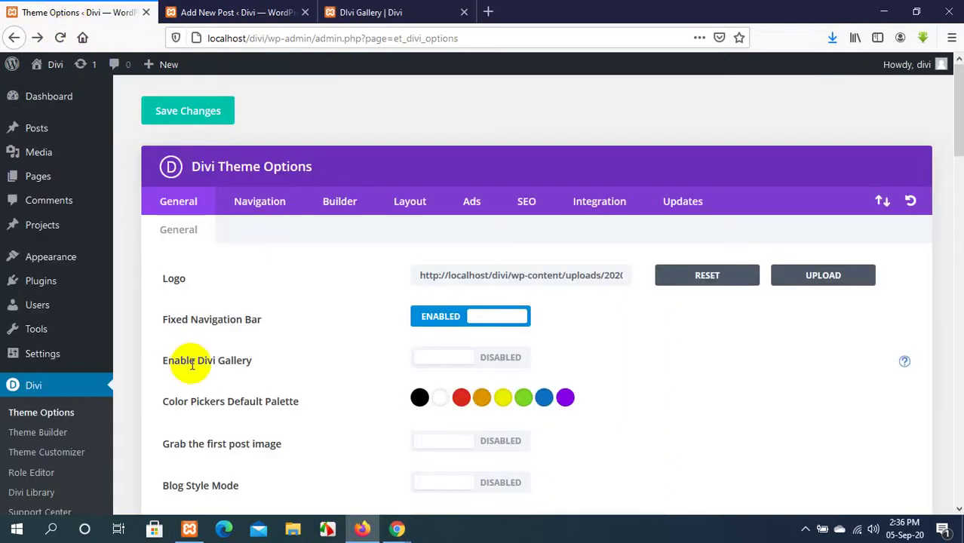
Set Enable Divi Gallery to Enabled, save the theme options, and reload the DIvi Gallery post.
left_click(444, 359)
scroll(298, 355, "down", 20)
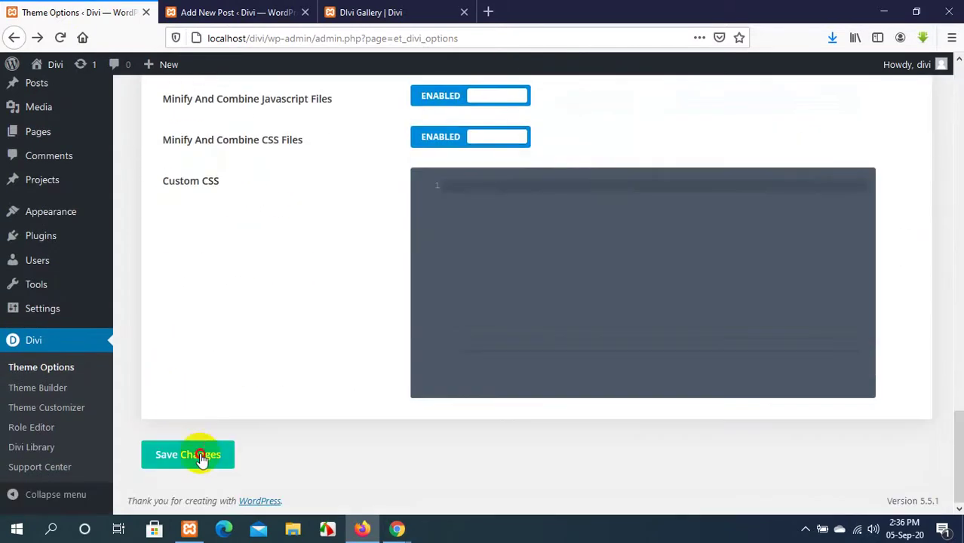
left_click(200, 456)
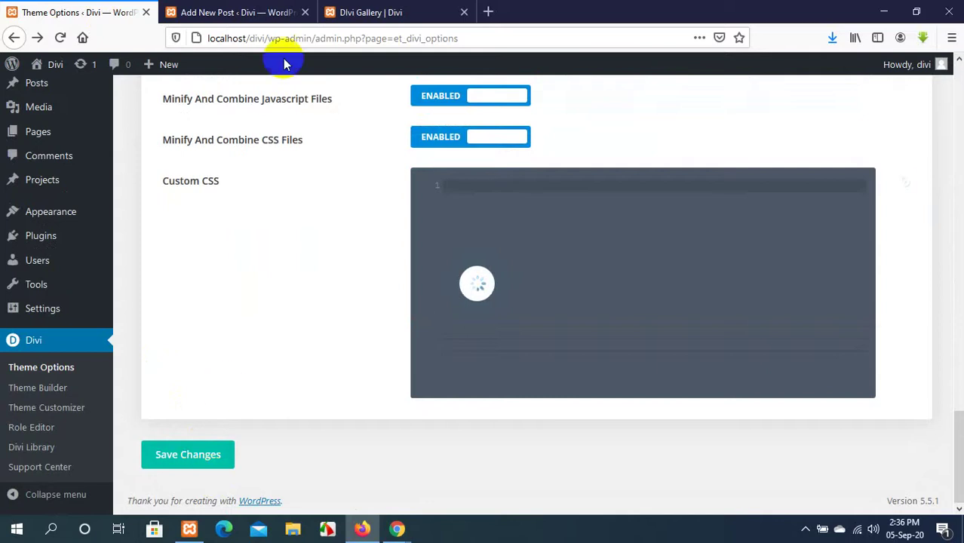
left_click(349, 6)
left_click(59, 37)
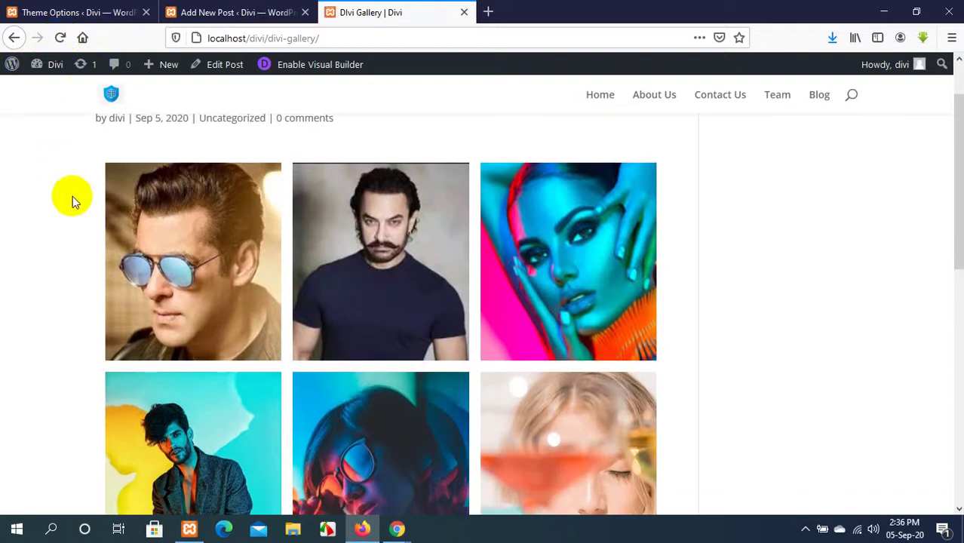
Go back to the Blog page and reopen the DIvi Gallery post from the blog list.
scroll(176, 261, "up", 3)
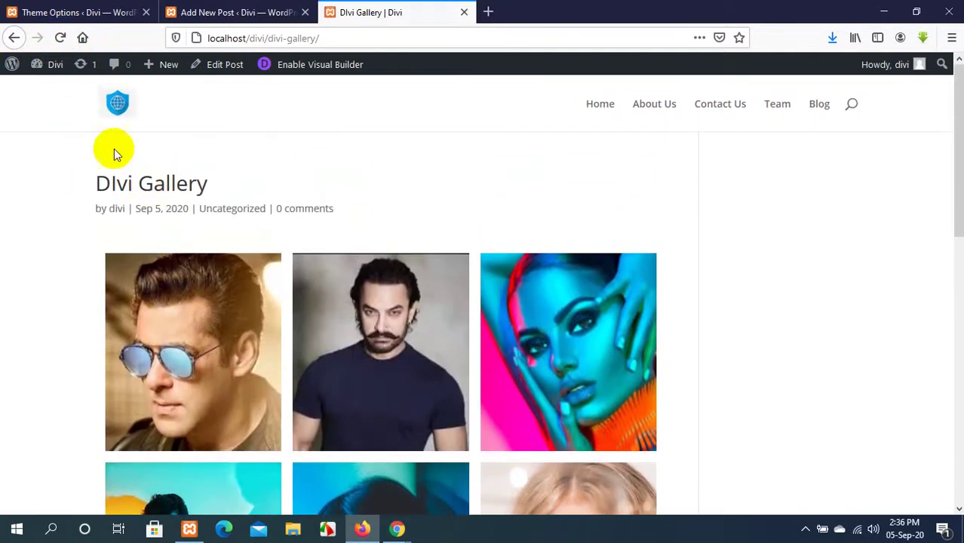
left_click(16, 37)
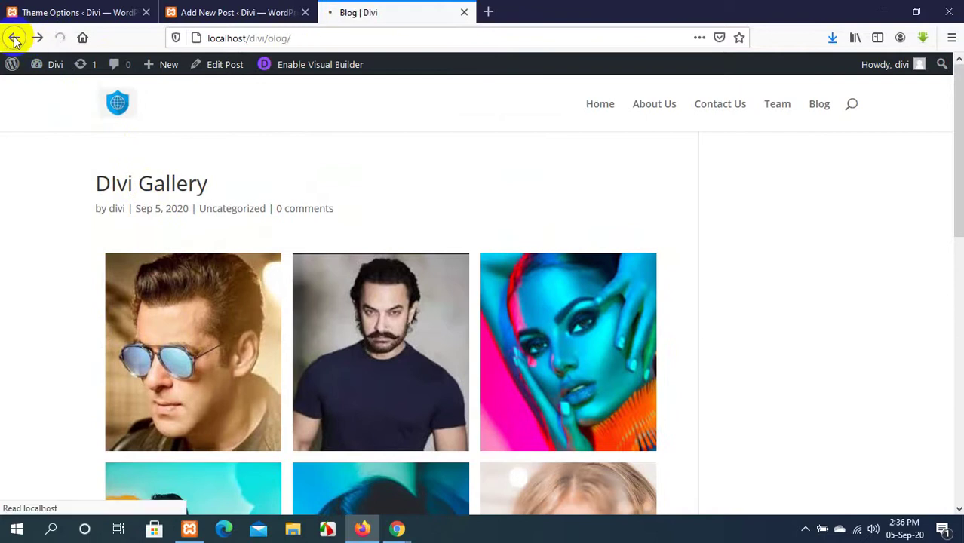
left_click(90, 13)
left_click(227, 12)
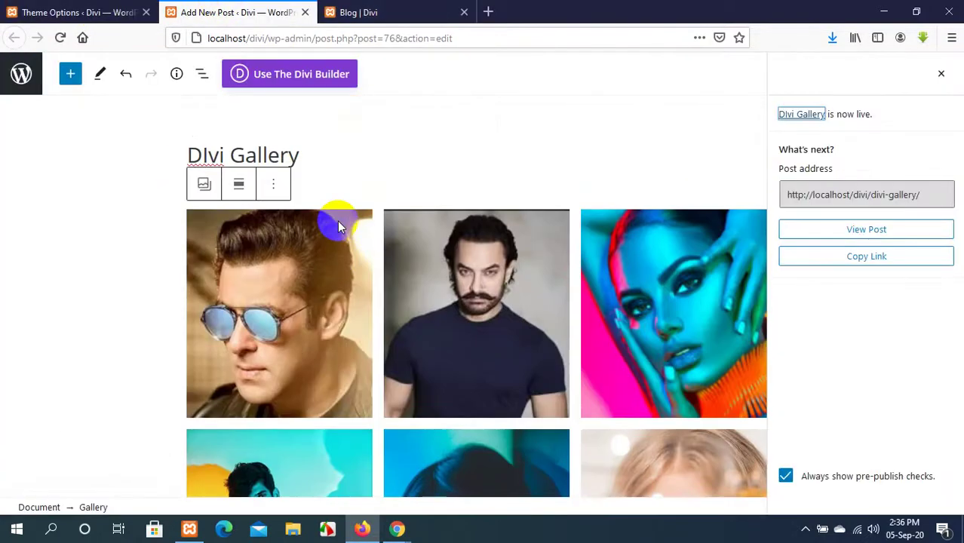
left_click(354, 7)
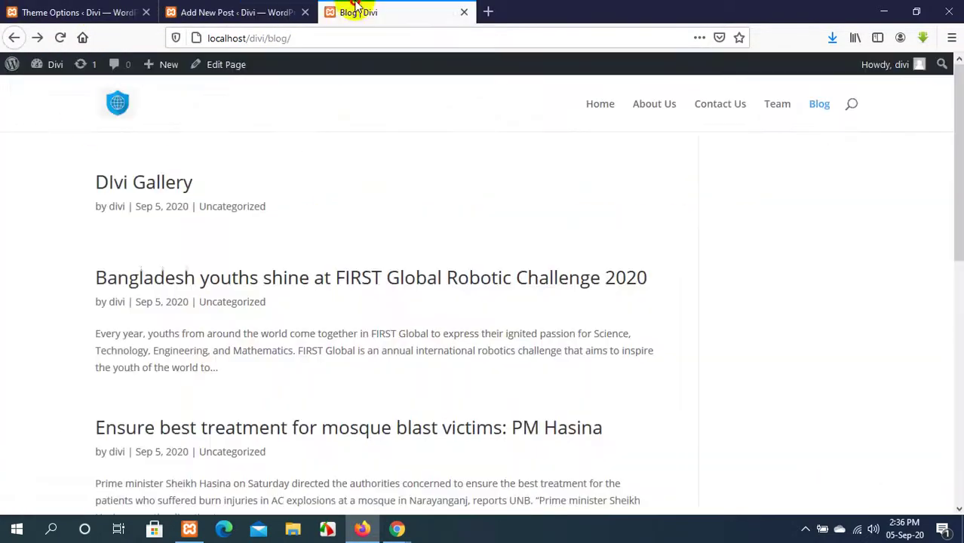
left_click(145, 182)
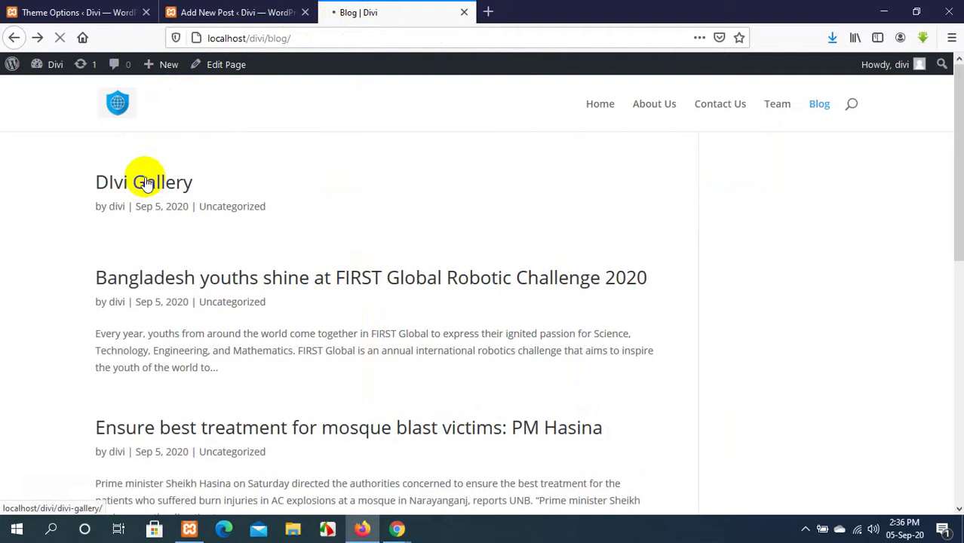
Look through the DIvi Gallery post's photos again.
left_click(93, 12)
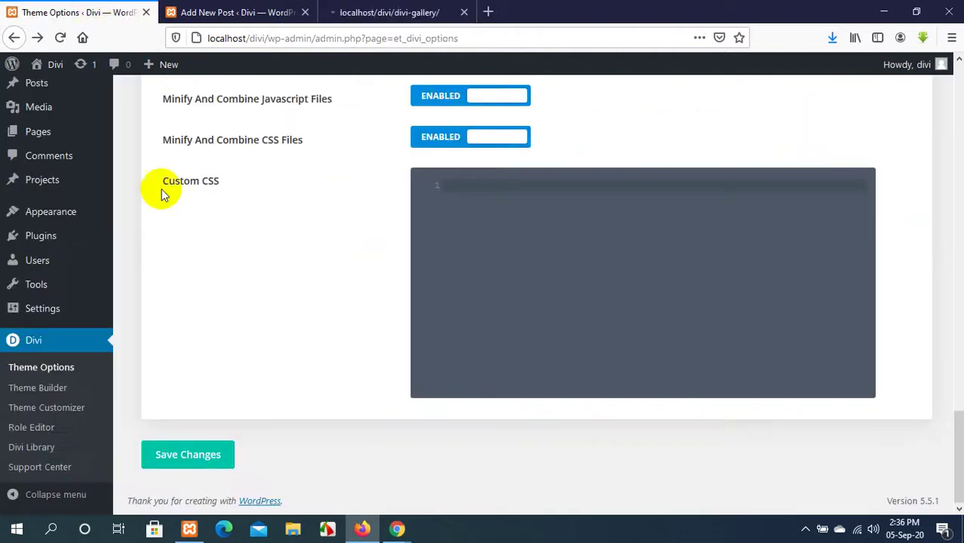
left_click(348, 12)
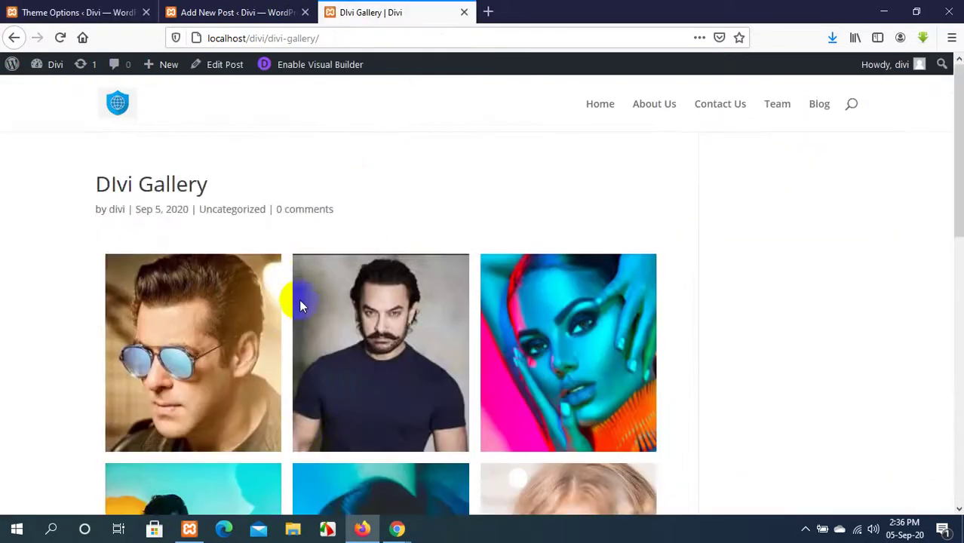
scroll(301, 305, "down", 5)
scroll(300, 309, "down", 3)
scroll(299, 305, "up", 6)
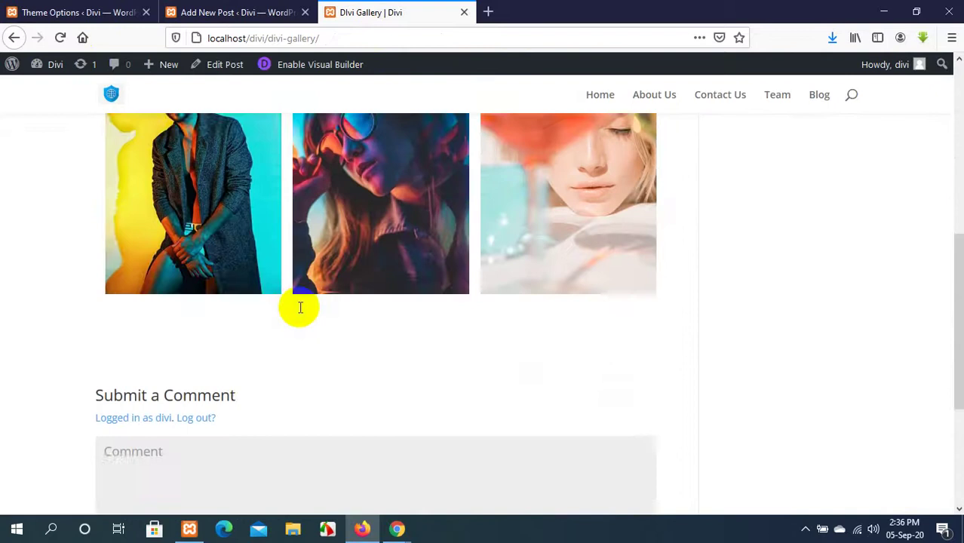
scroll(411, 201, "up", 3)
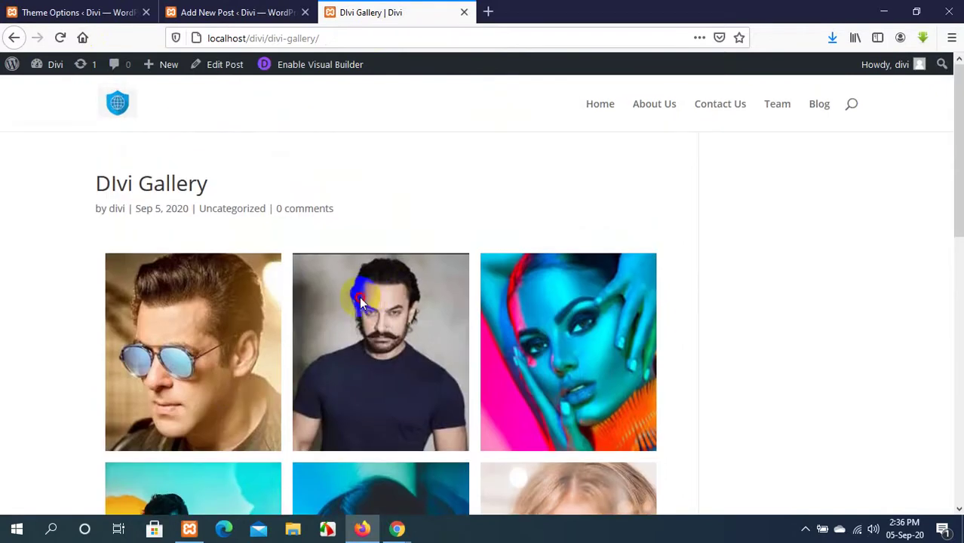
scroll(576, 347, "down", 3)
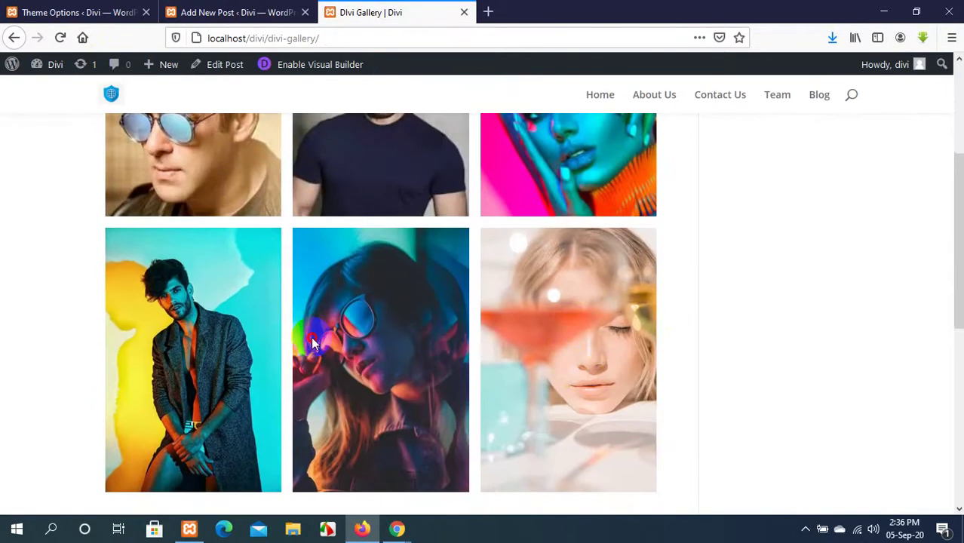
scroll(242, 324, "up", 3)
Save the Divi Theme Options again.
left_click(76, 12)
scroll(455, 299, "up", 10)
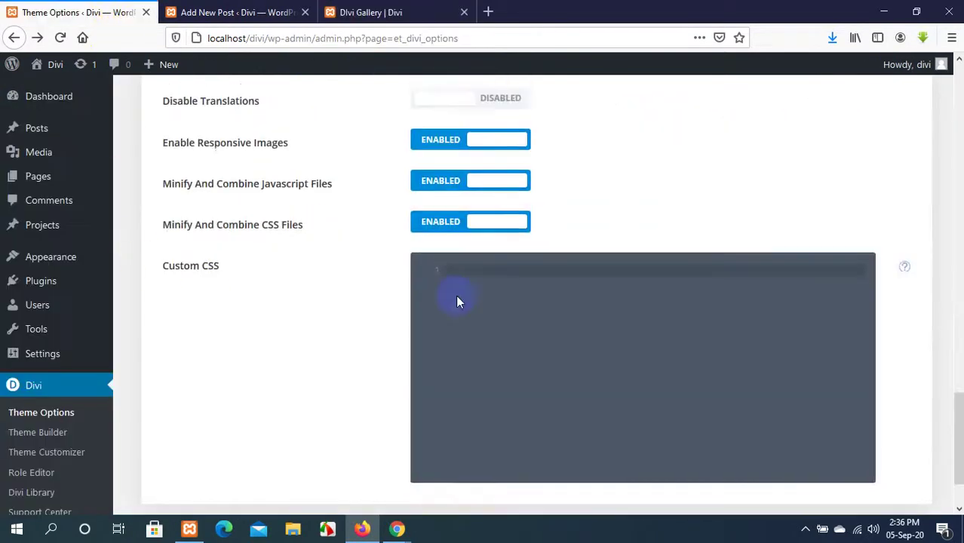
scroll(456, 300, "up", 10)
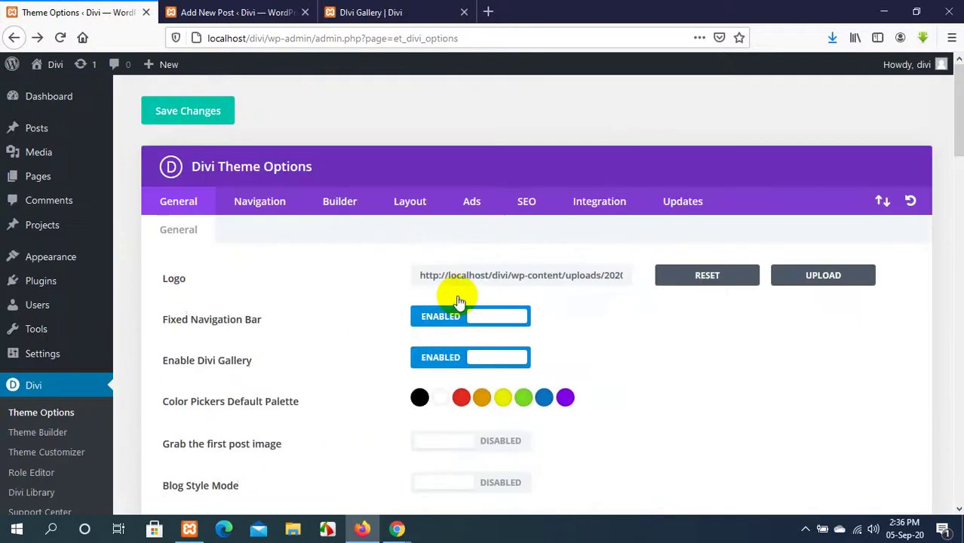
scroll(456, 300, "down", 15)
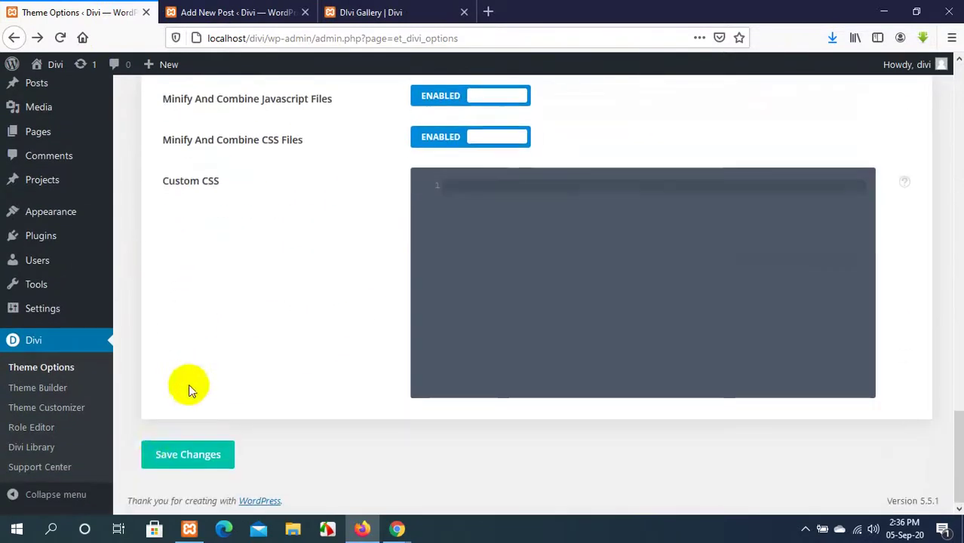
left_click(172, 456)
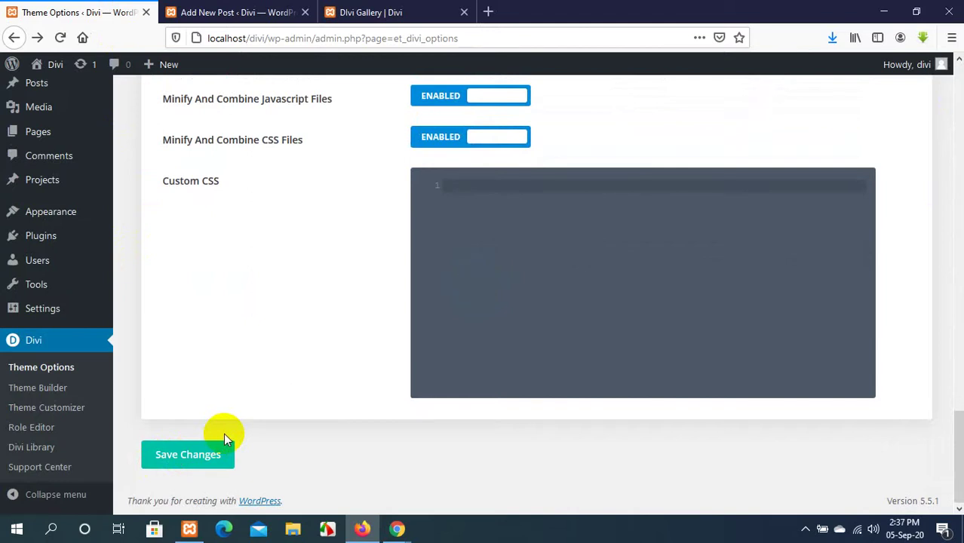
Reload the DIvi Gallery post with F5 and scroll through the saved result.
left_click(381, 11)
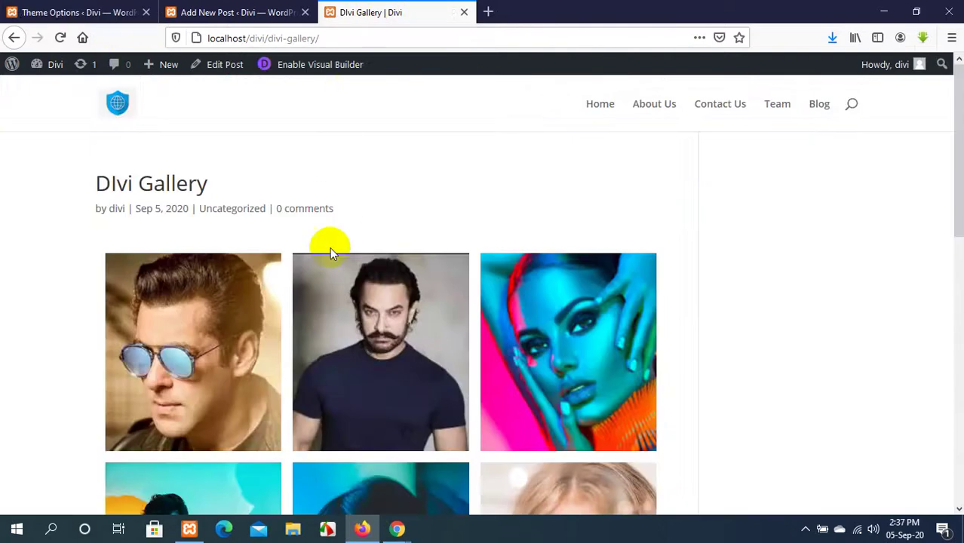
key("F5")
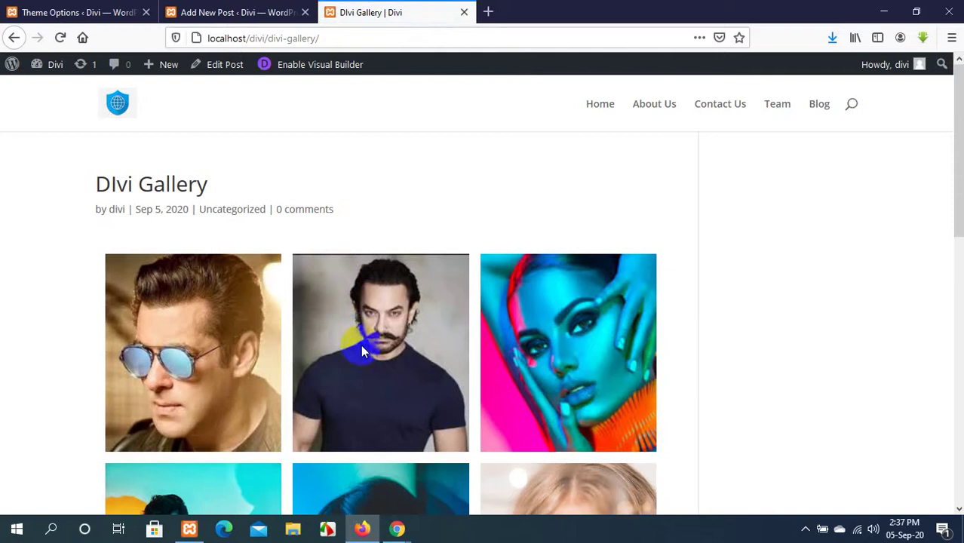
scroll(200, 174, "down", 4)
scroll(191, 212, "up", 3)
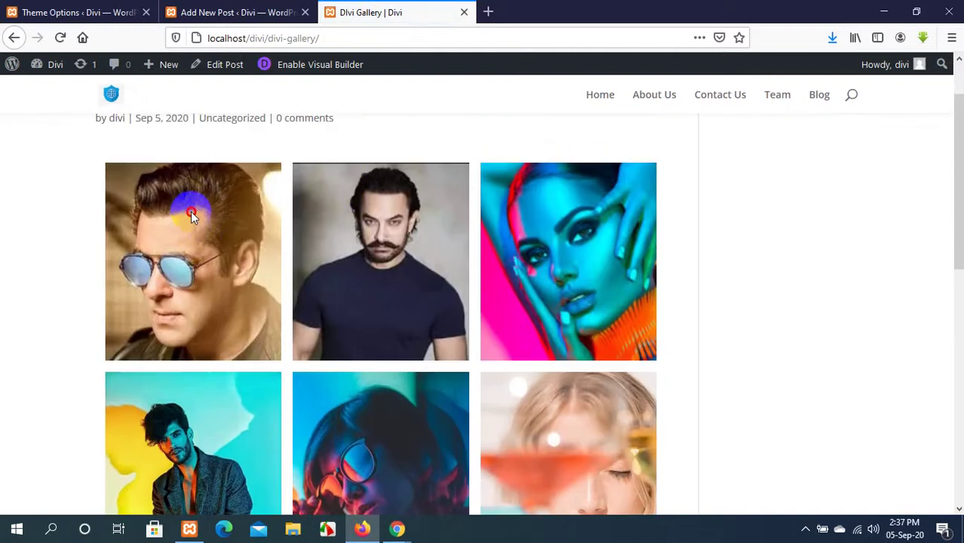
scroll(394, 257, "up", 2)
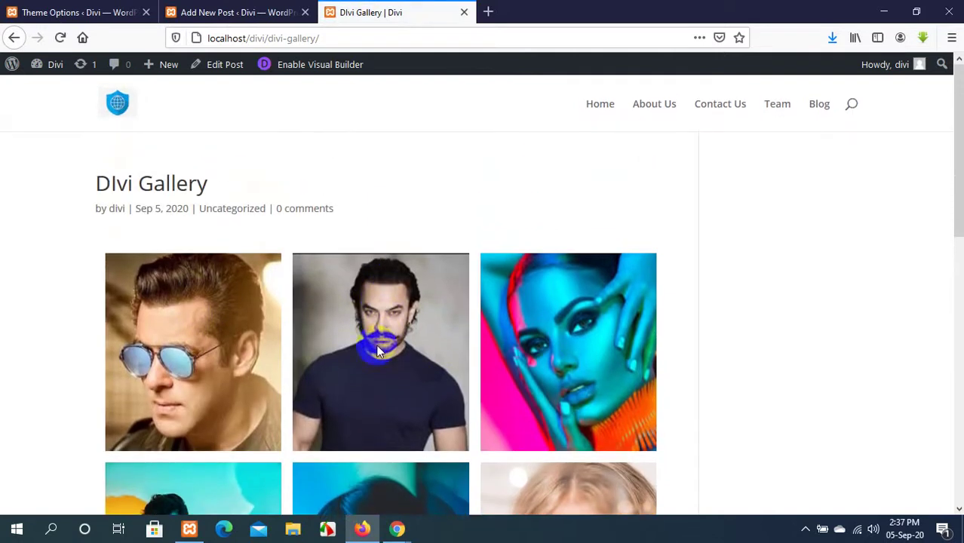
scroll(199, 355, "down", 3)
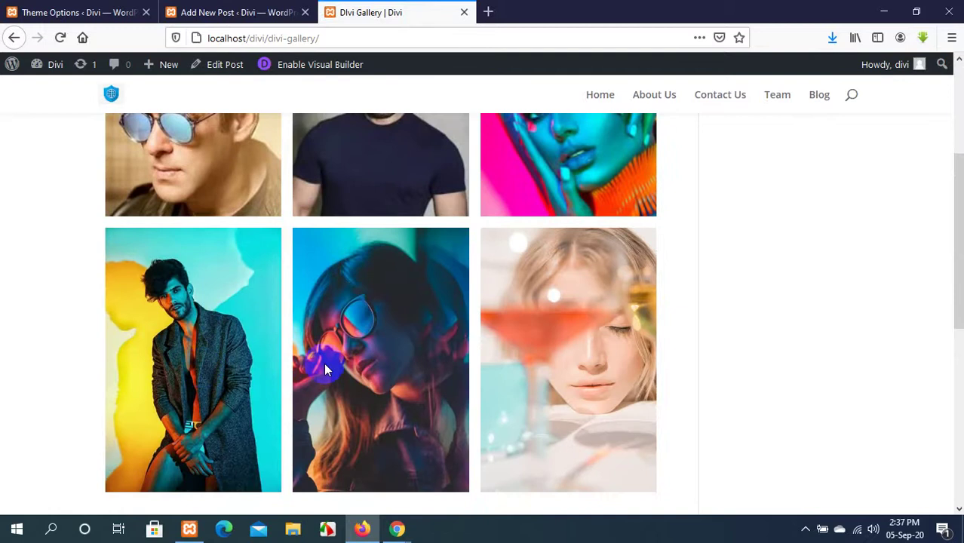
scroll(580, 339, "down", 2)
scroll(473, 294, "up", 4)
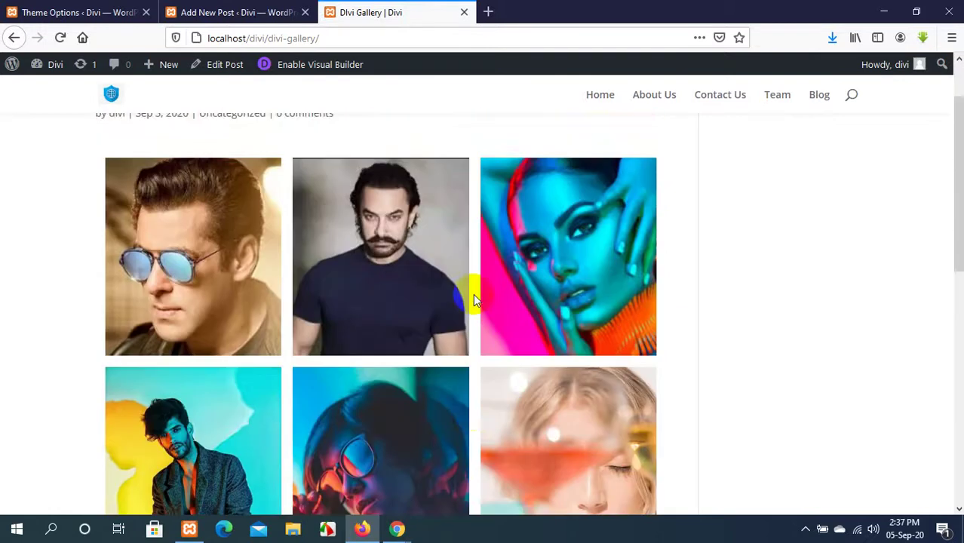
Reopen the post from the Blog page, then return to the Divi Theme Options.
left_click(12, 38)
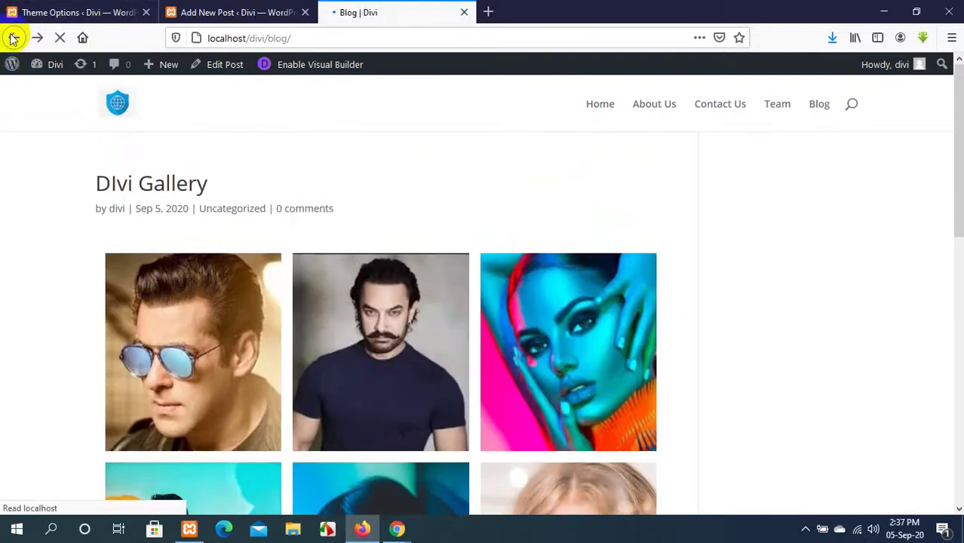
left_click(136, 187)
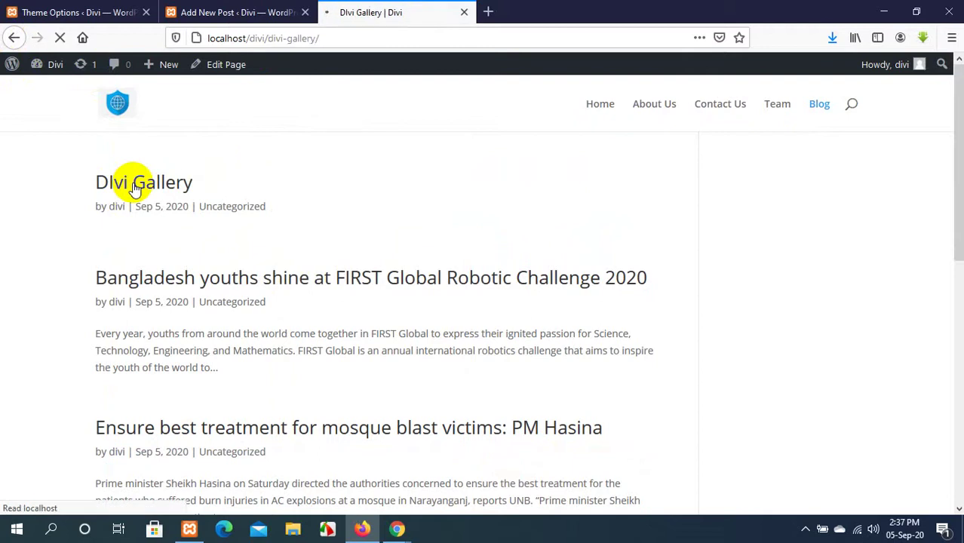
scroll(510, 308, "down", 5)
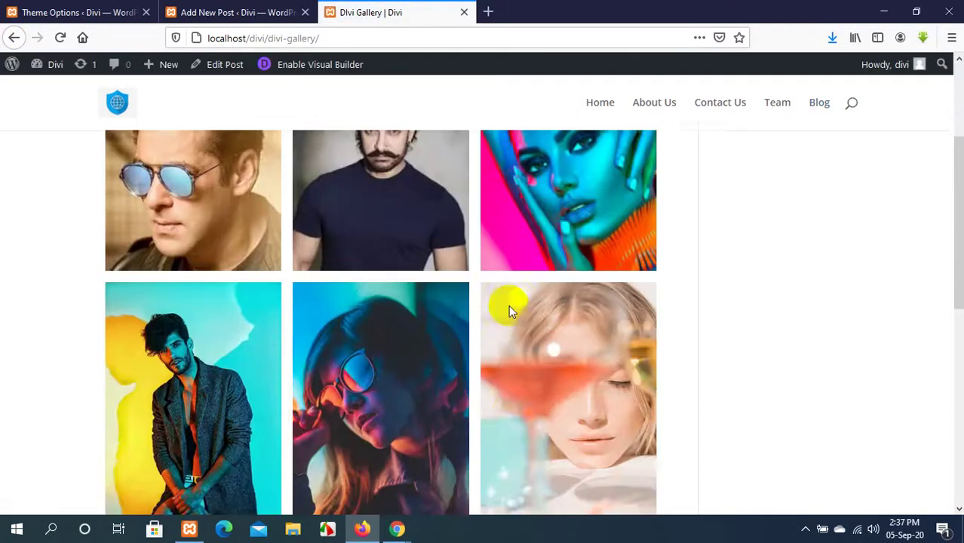
scroll(517, 299, "up", 5)
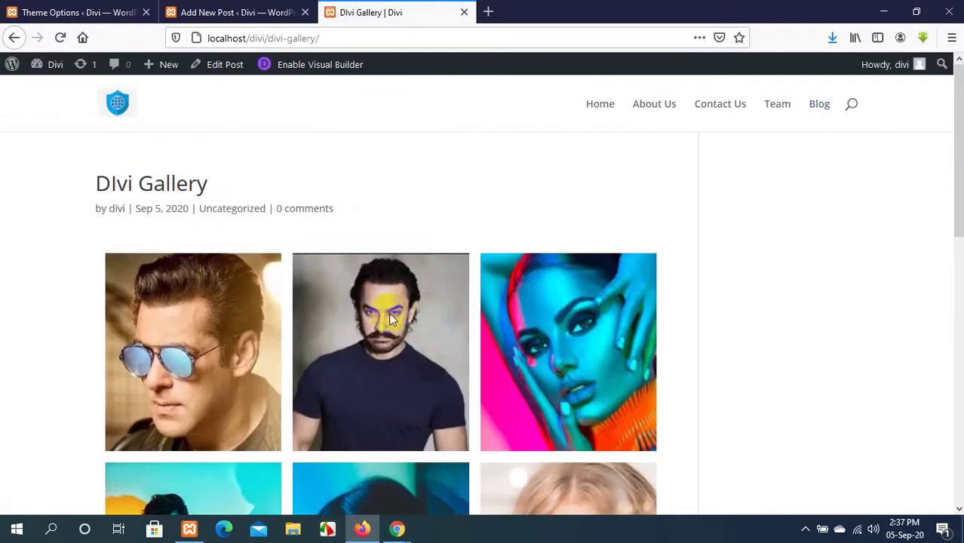
left_click(45, 12)
scroll(257, 189, "up", 3)
scroll(265, 218, "up", 15)
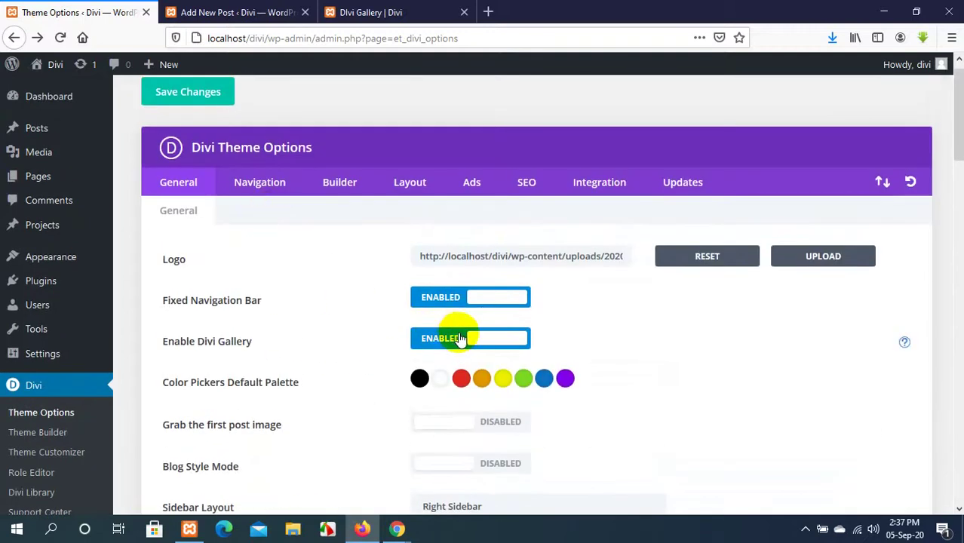
Set Enable Divi Gallery to Disabled and save the theme options.
left_click(452, 343)
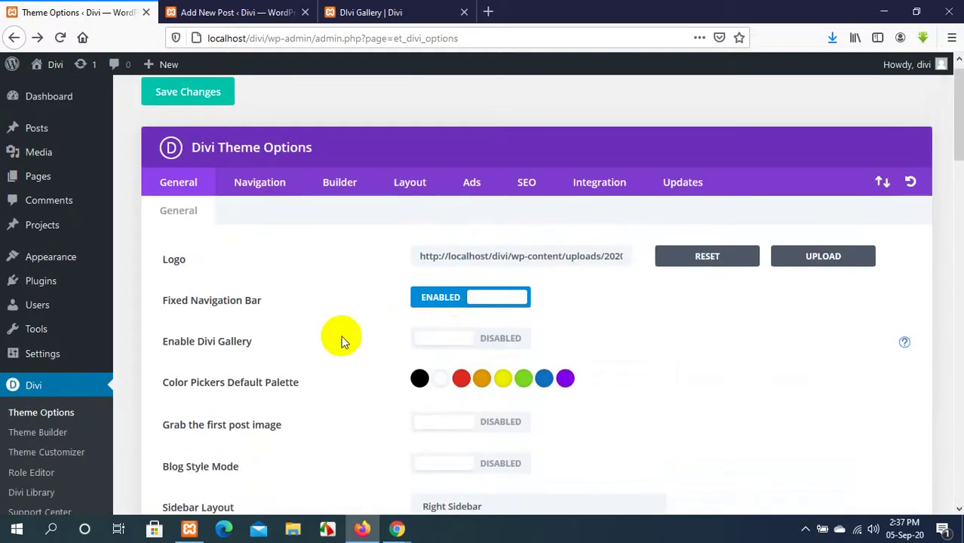
scroll(265, 340, "down", 13)
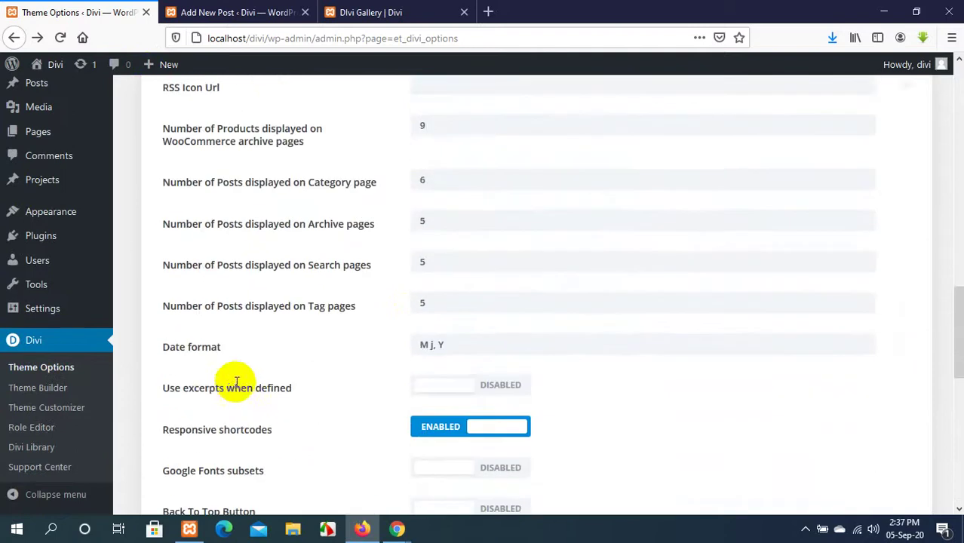
scroll(198, 407, "down", 10)
scroll(192, 333, "down", 3)
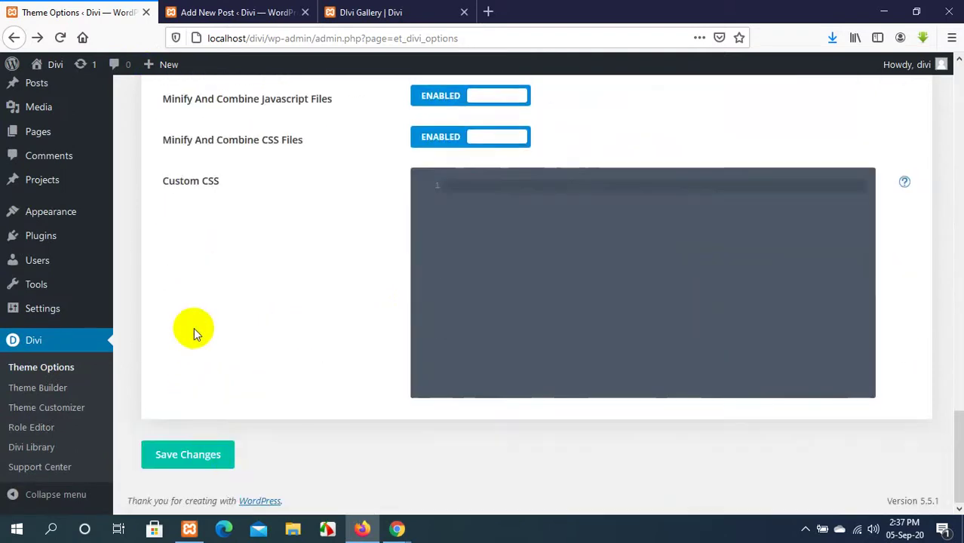
left_click(215, 456)
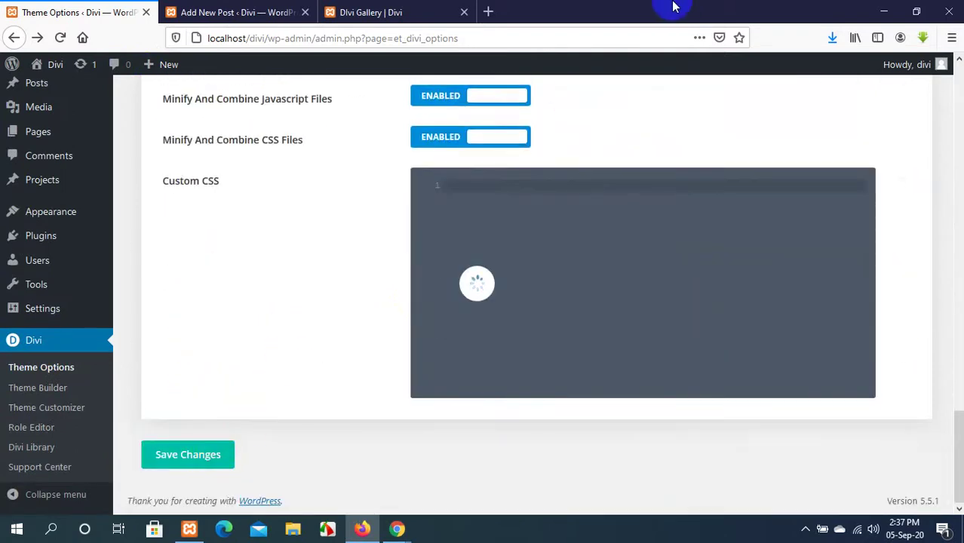
Reload the DIvi Gallery post to see the gallery with the option disabled.
left_click(379, 7)
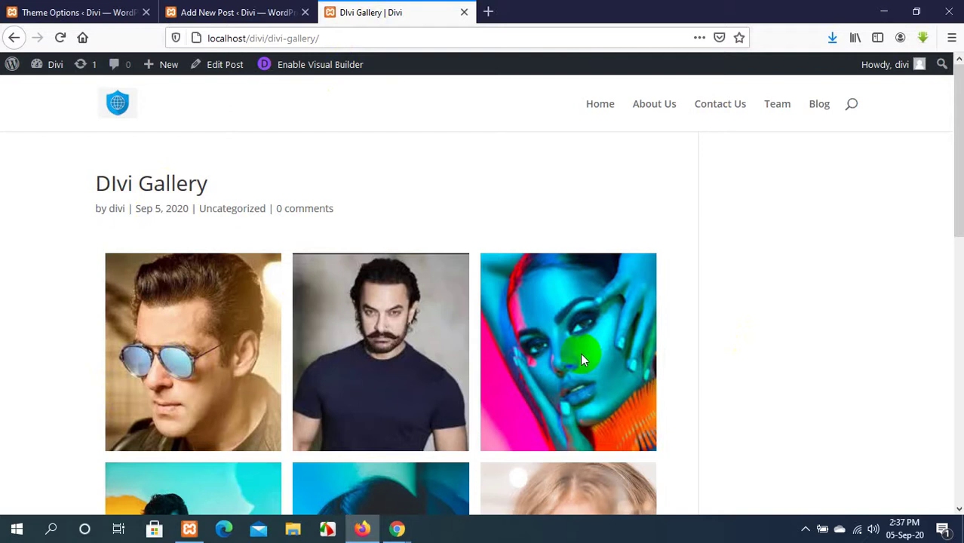
left_click(56, 38)
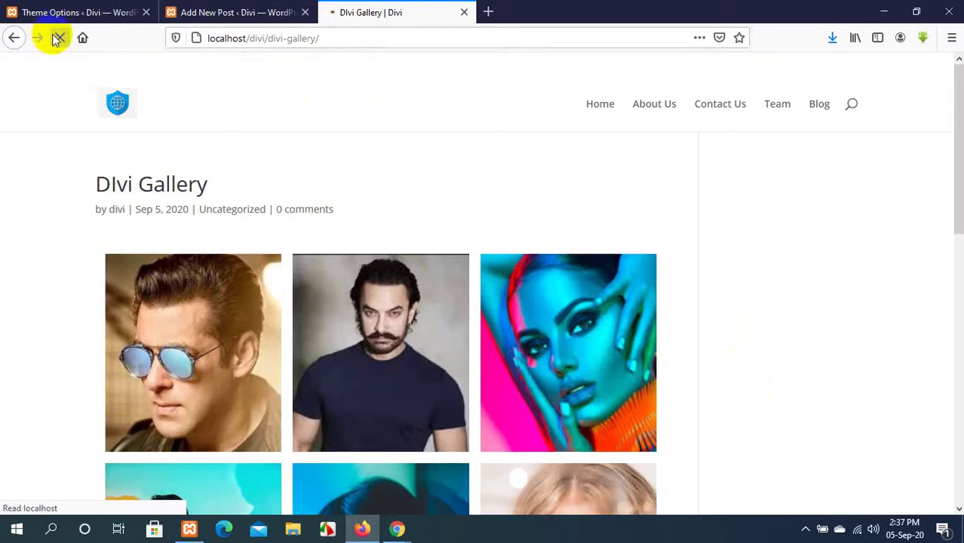
scroll(185, 262, "down", 1)
scroll(185, 263, "down", 3)
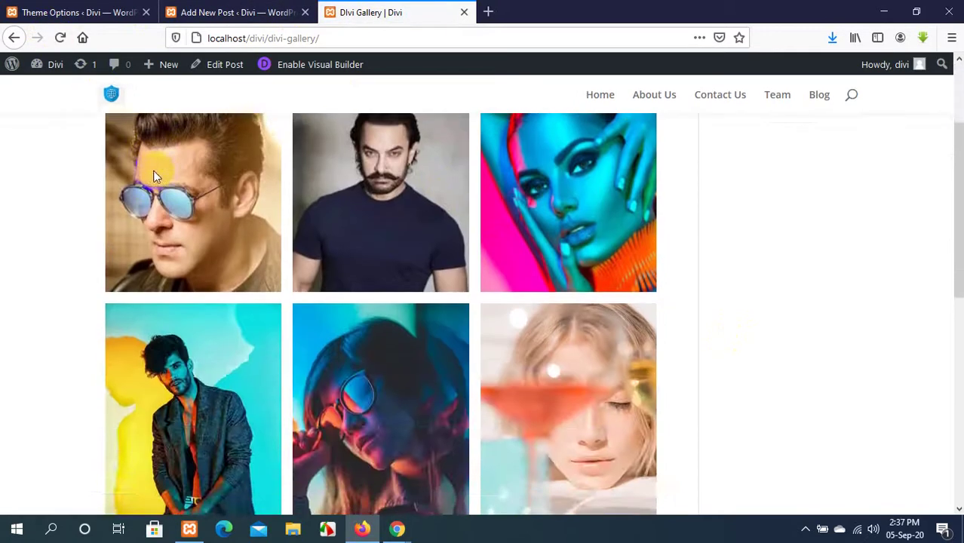
scroll(154, 172, "up", 3)
triple_click(151, 181)
left_click(239, 198)
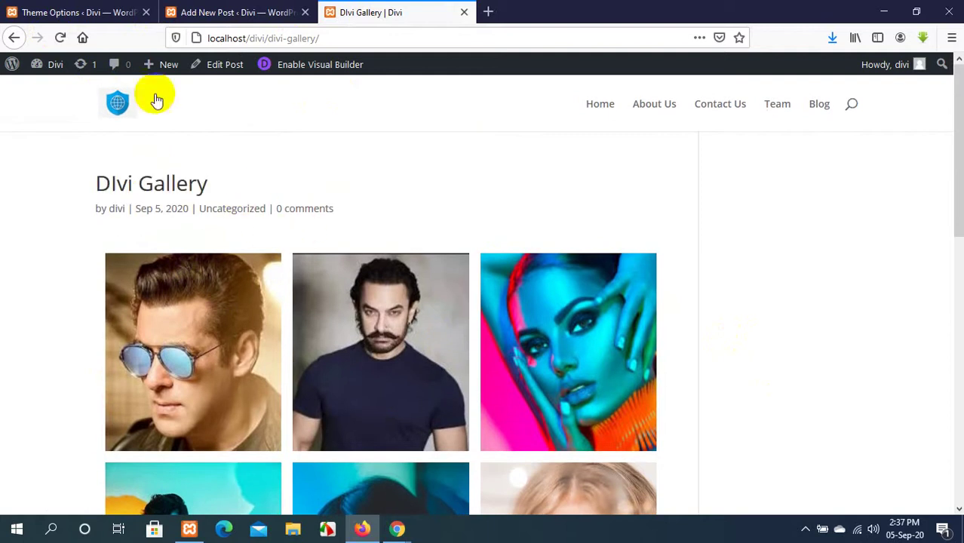
Reopen the post from the Blog page, then return to the Theme Options.
left_click(12, 38)
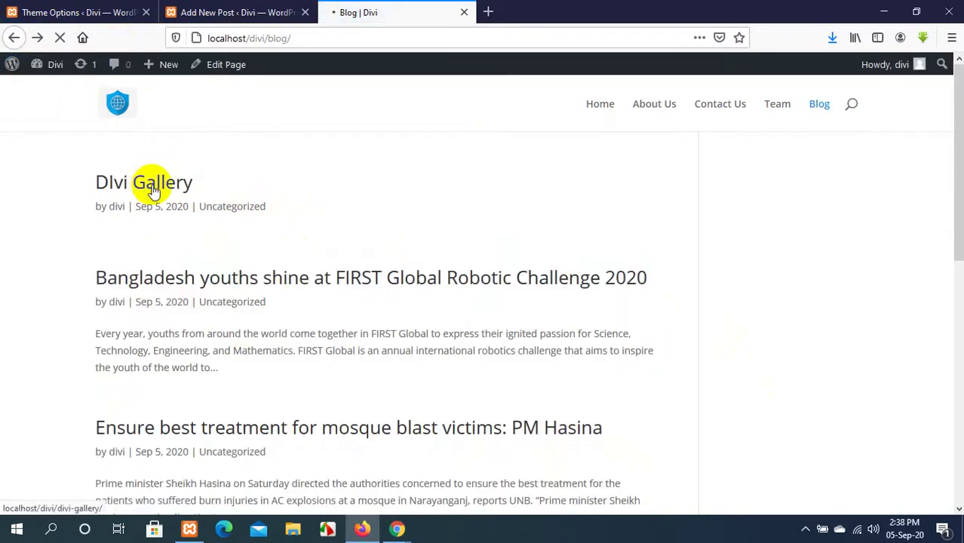
left_click(153, 189)
scroll(395, 387, "down", 4)
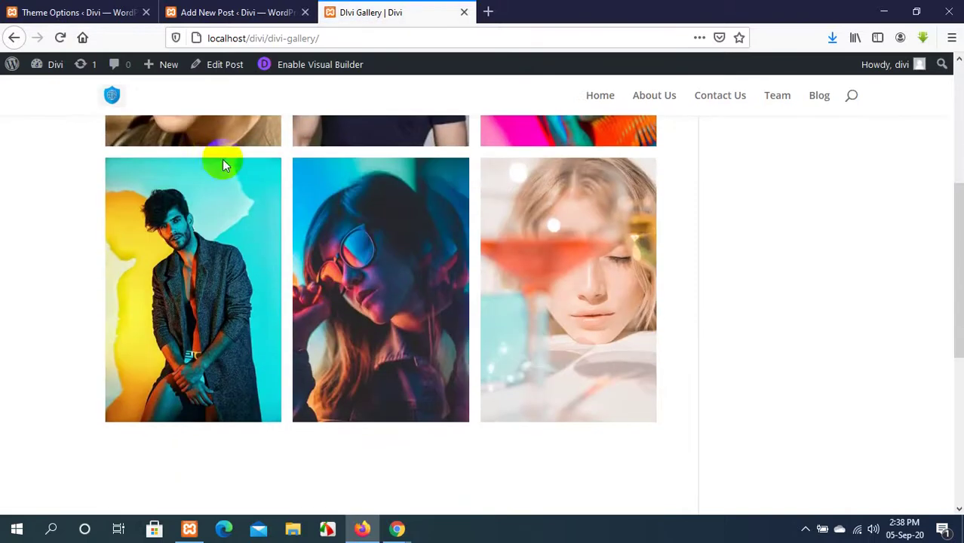
left_click(125, 12)
scroll(183, 432, "up", 8)
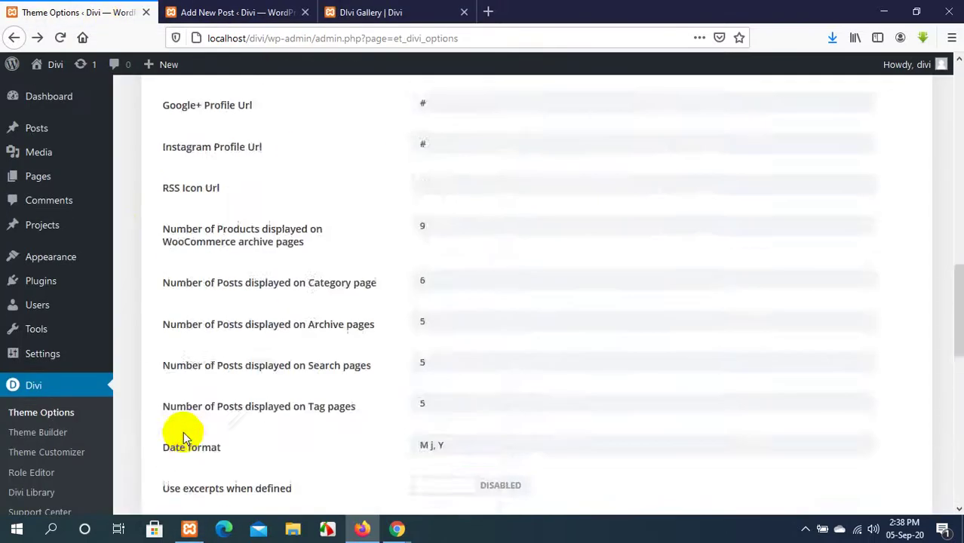
Set Enable Divi Gallery back to Enabled and save the theme options.
scroll(184, 431, "up", 12)
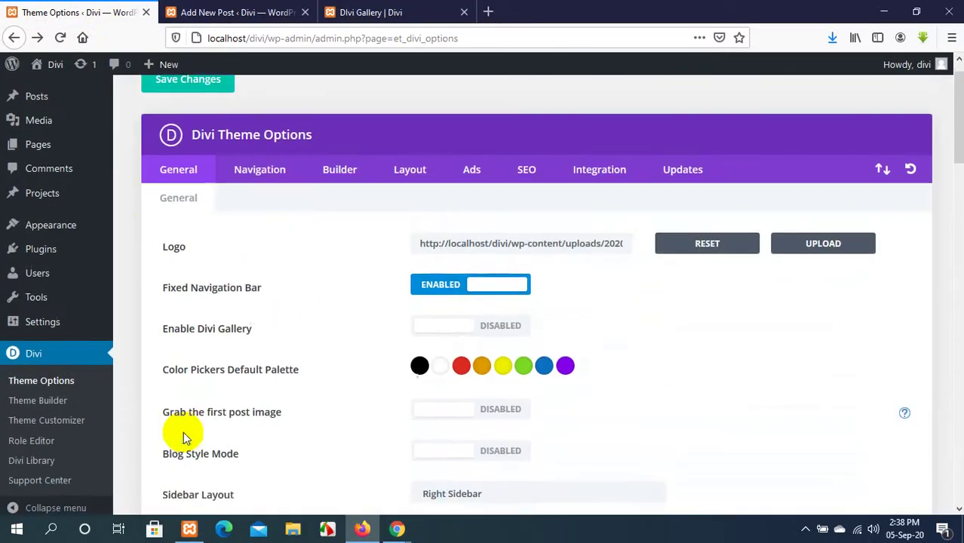
scroll(184, 437, "down", 1)
left_click(469, 285)
scroll(219, 430, "down", 8)
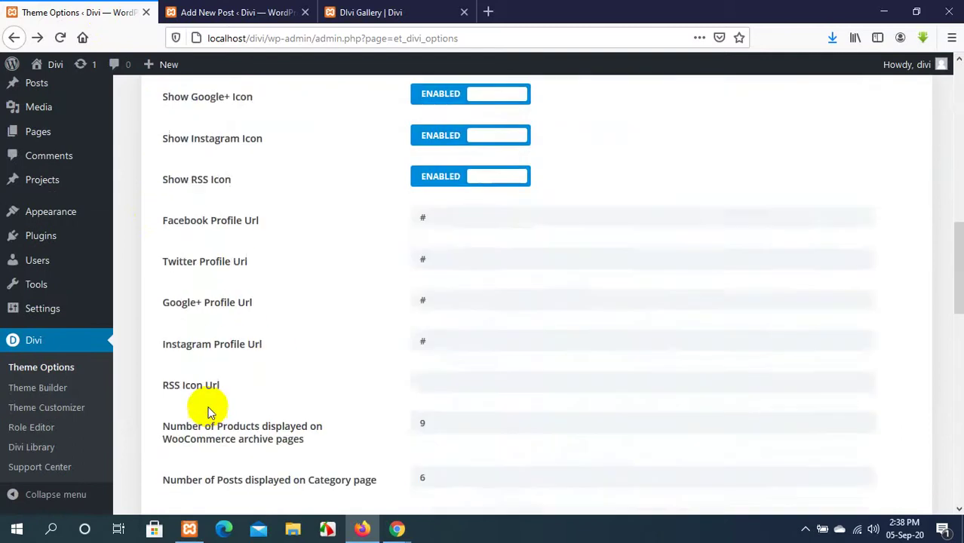
scroll(209, 411, "down", 10)
left_click(200, 454)
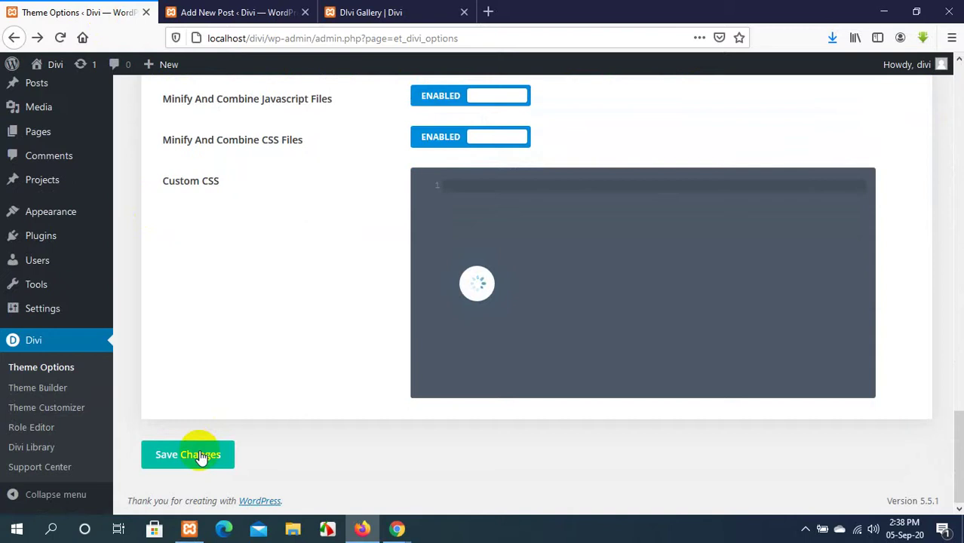
Check the DIvi Gallery post page, then switch to the post's block editor.
left_click(358, 12)
scroll(249, 232, "up", 5)
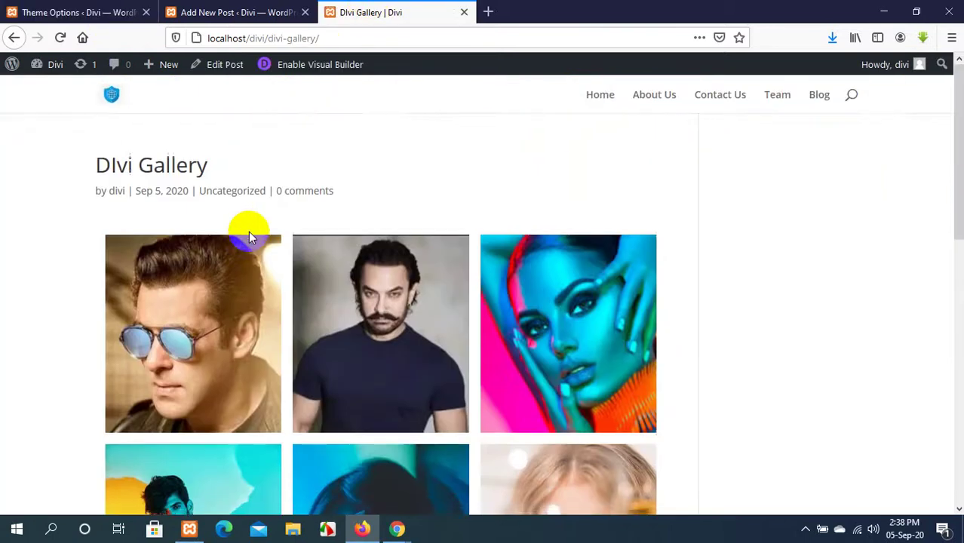
scroll(248, 236, "up", 1)
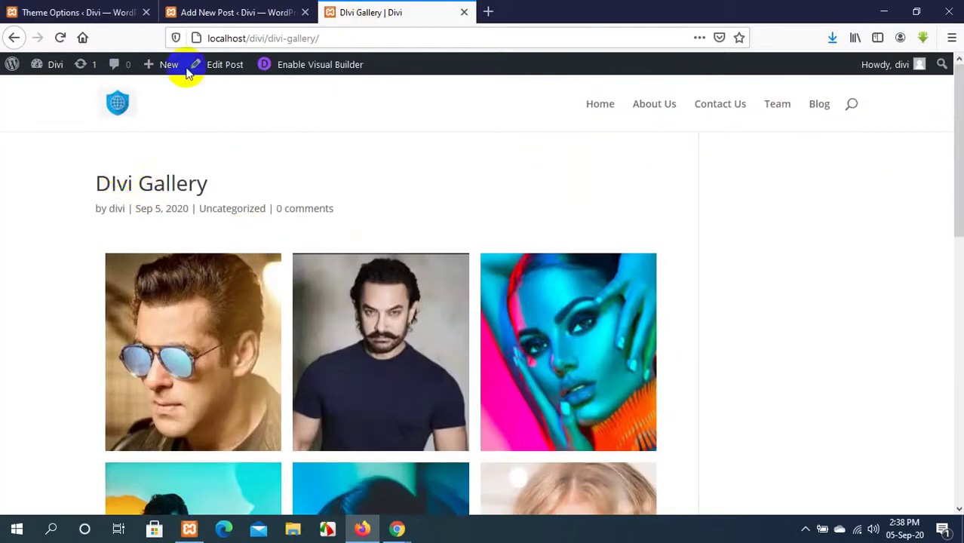
left_click(226, 13)
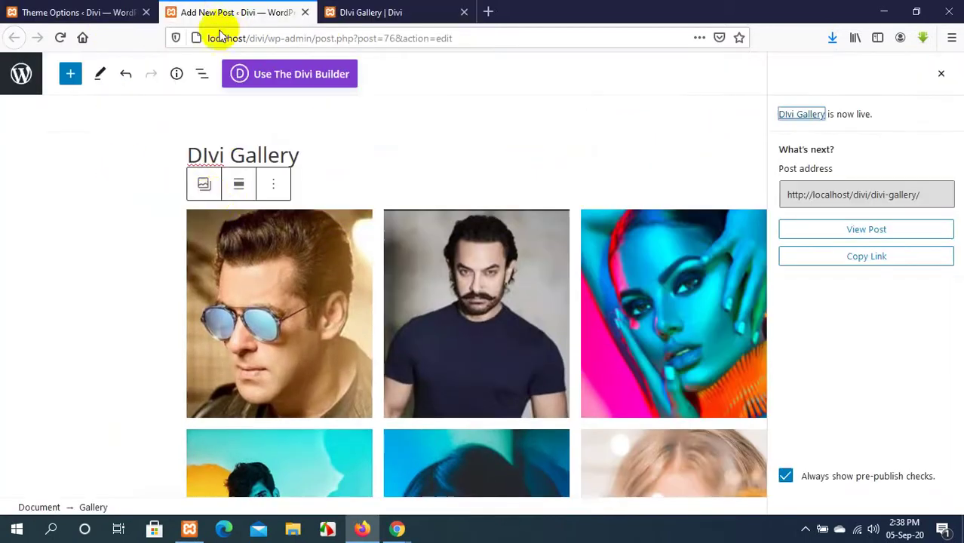
Correct the post title from 'DIvi Gallery' to 'Divi Gallery' and update the post.
left_click(209, 155)
key("BackSpace")
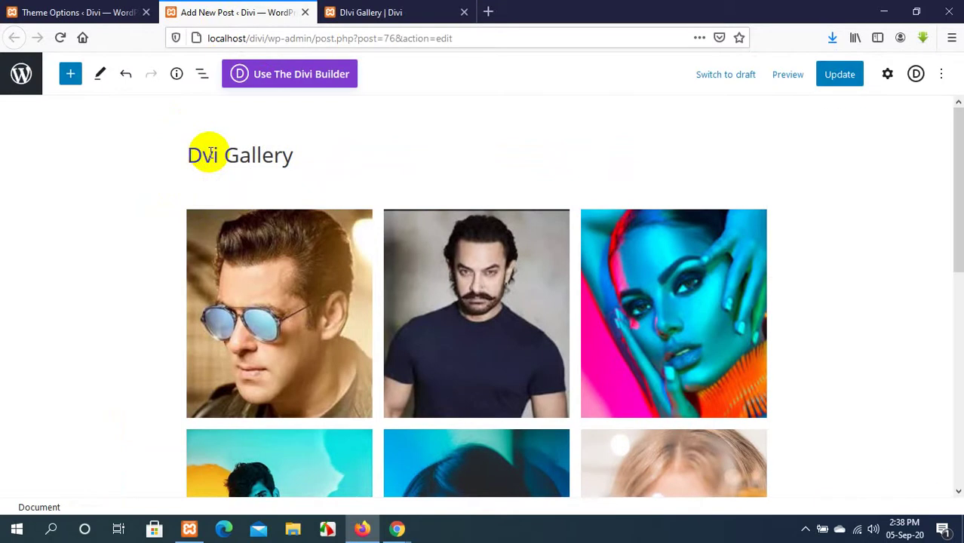
type("i")
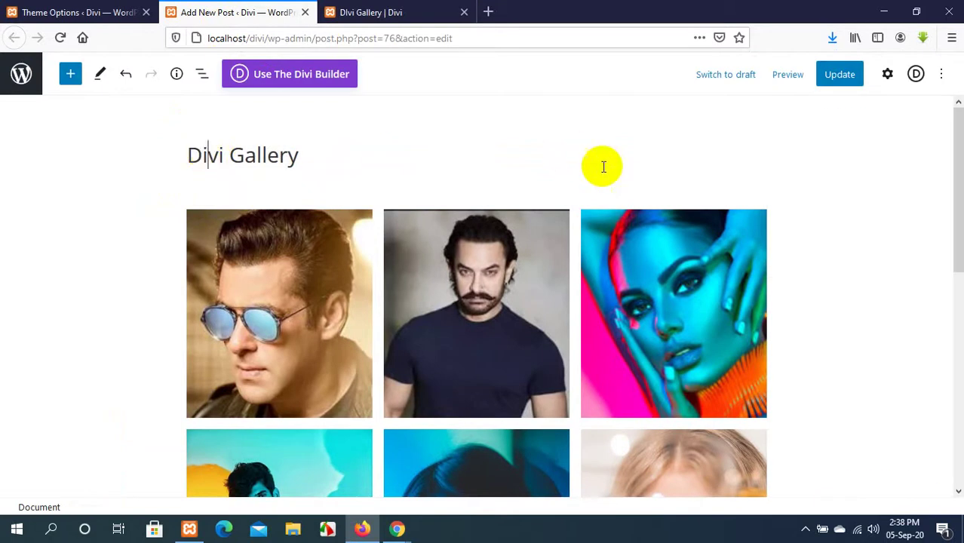
left_click(843, 74)
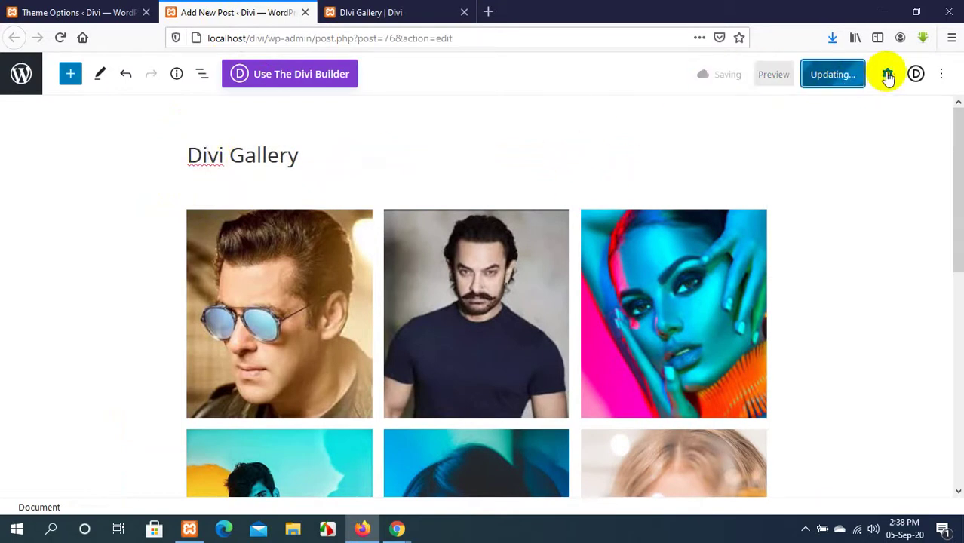
Open the post's revision history through '2 Revisions' in the Document settings.
left_click(887, 74)
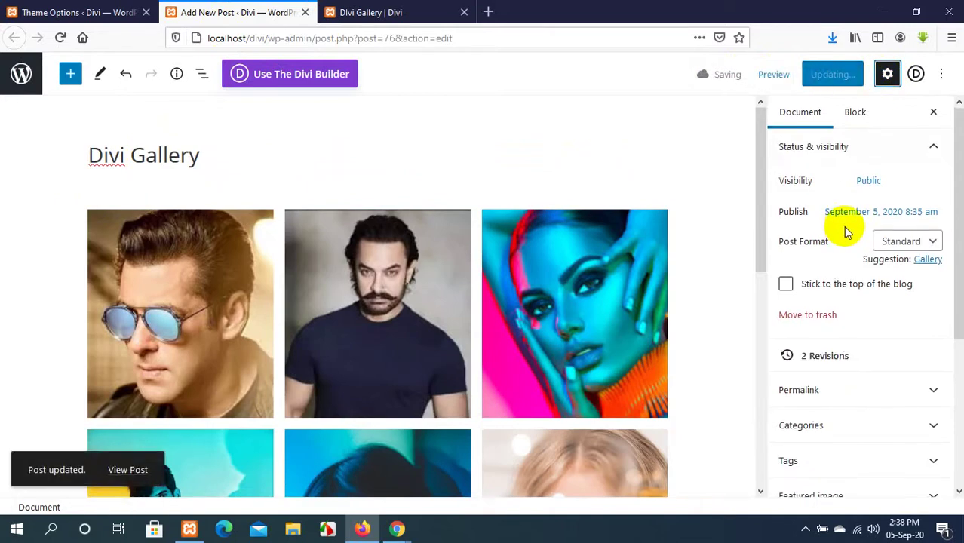
scroll(845, 232, "down", 5)
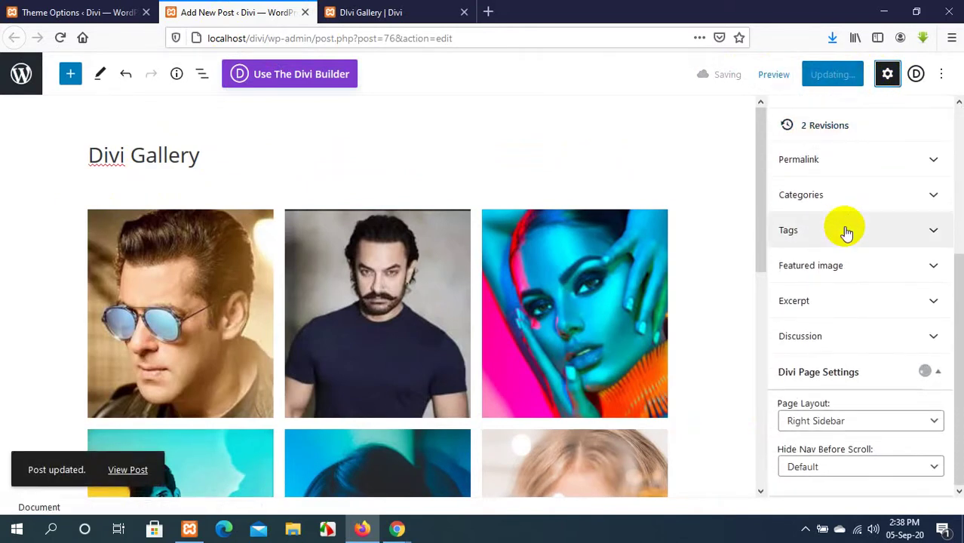
scroll(865, 352, "up", 4)
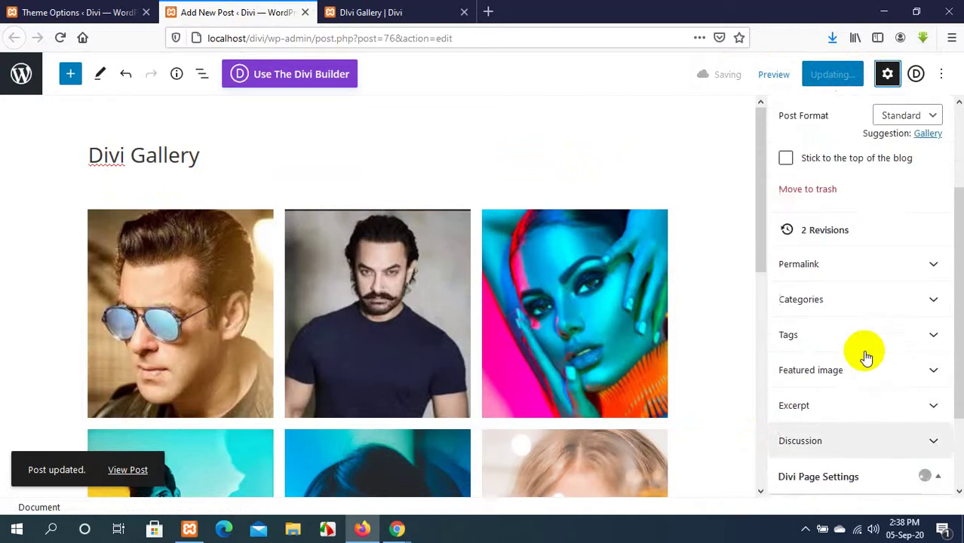
scroll(865, 358, "up", 1)
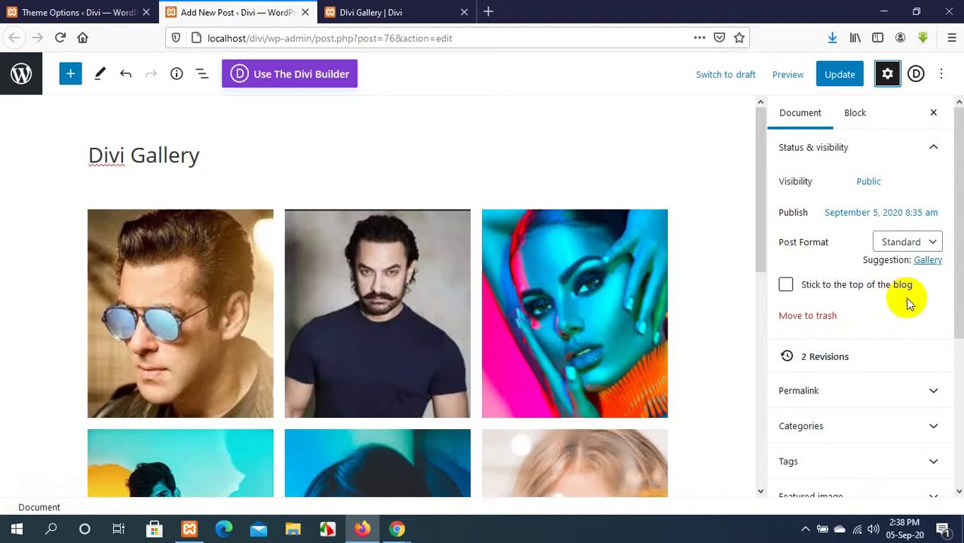
scroll(818, 301, "down", 1)
scroll(820, 304, "down", 1)
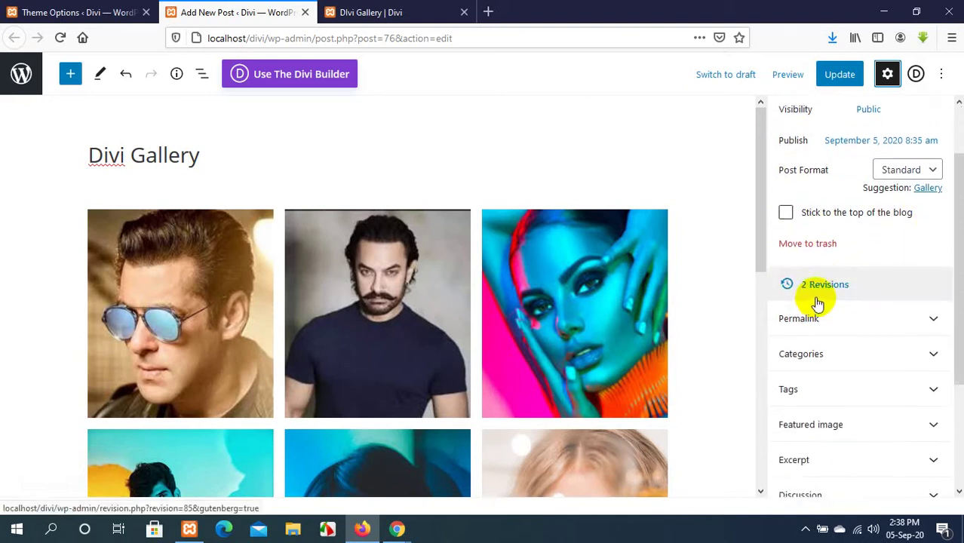
left_click(895, 287)
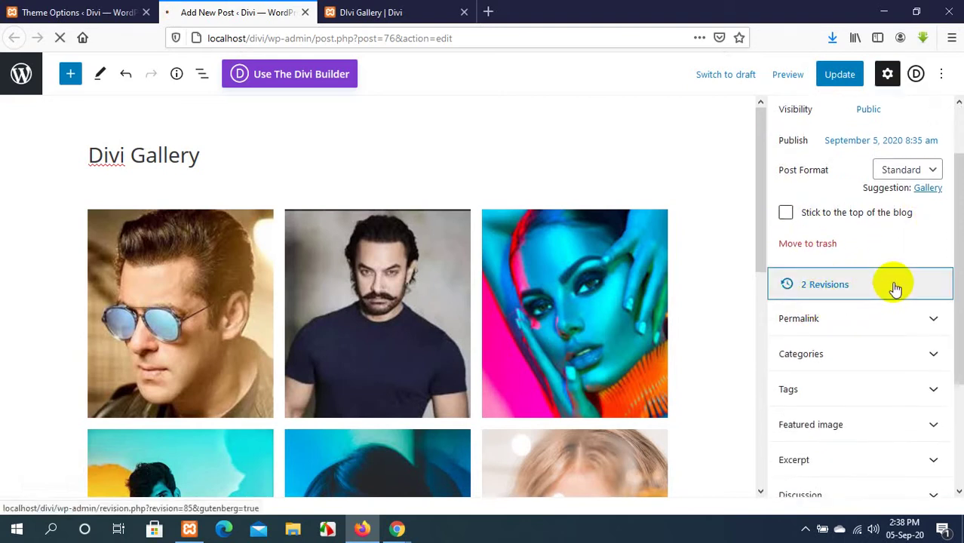
scroll(894, 287, "down", 2)
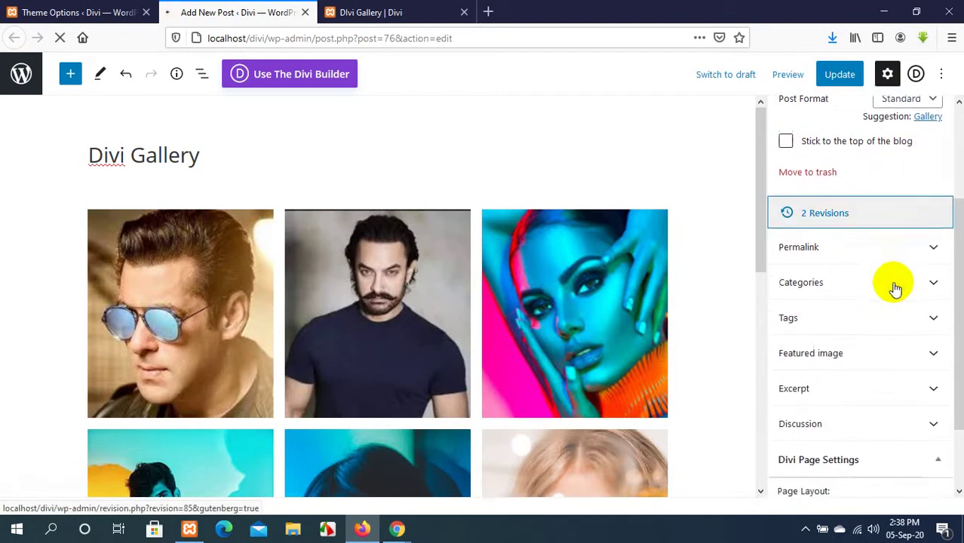
left_click(919, 250)
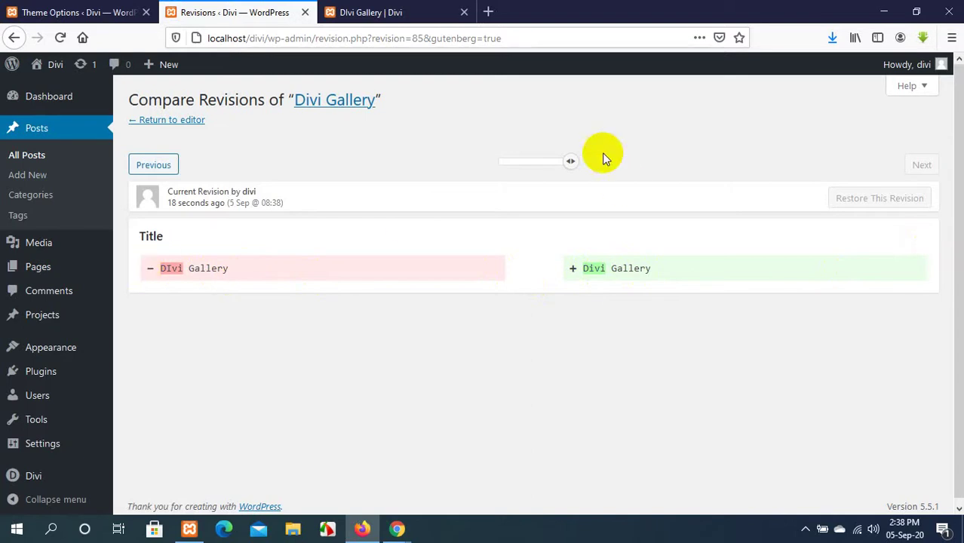
Check Theme Options and reload the live Divi Gallery page to see the retitled post.
left_click(90, 12)
scroll(608, 300, "up", 2)
scroll(608, 300, "up", 15)
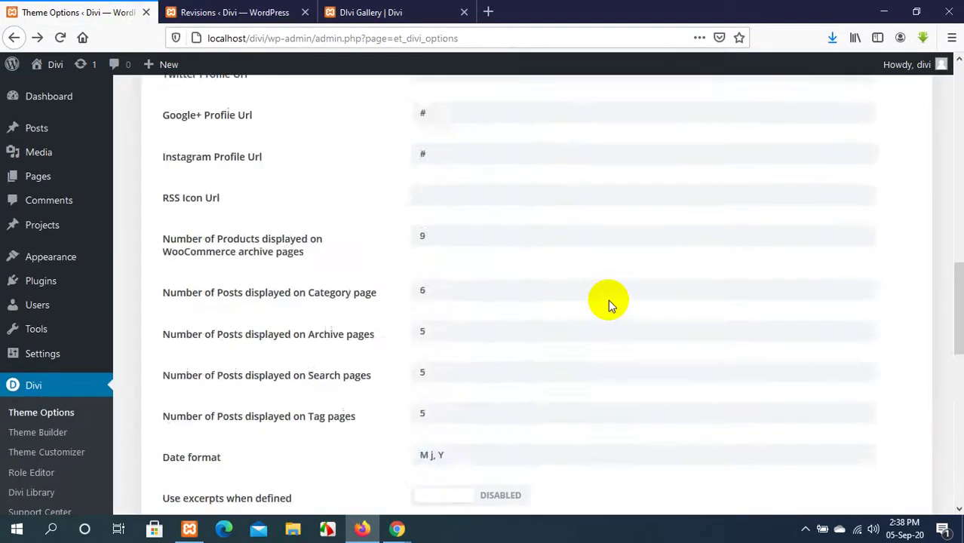
left_click(347, 12)
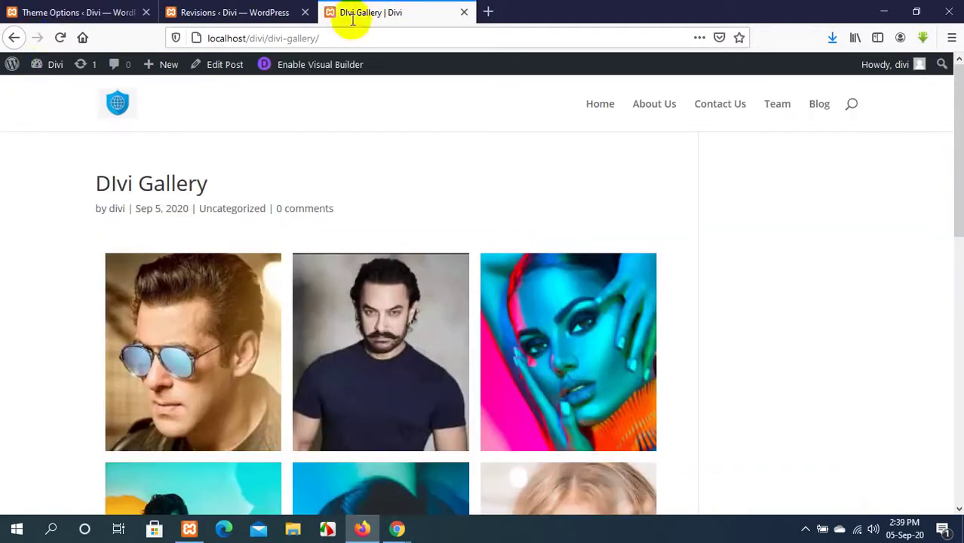
left_click(60, 38)
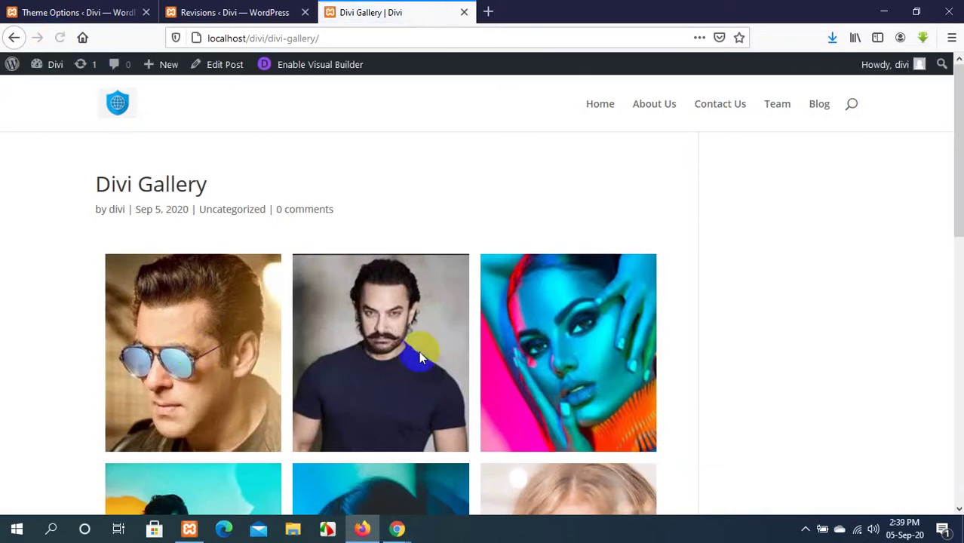
left_click(75, 12)
scroll(505, 189, "down", 15)
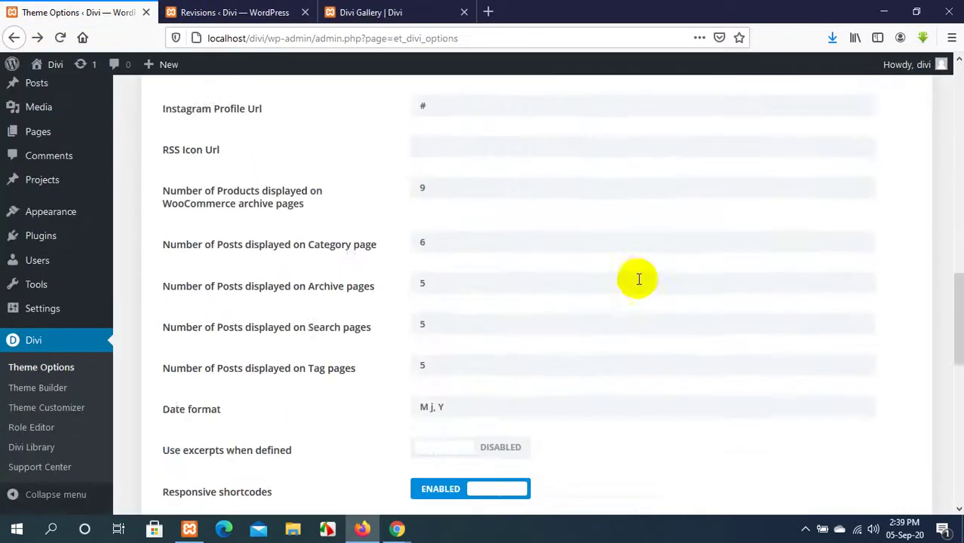
Show the post's previous revision on the Compare Revisions screen.
left_click(249, 10)
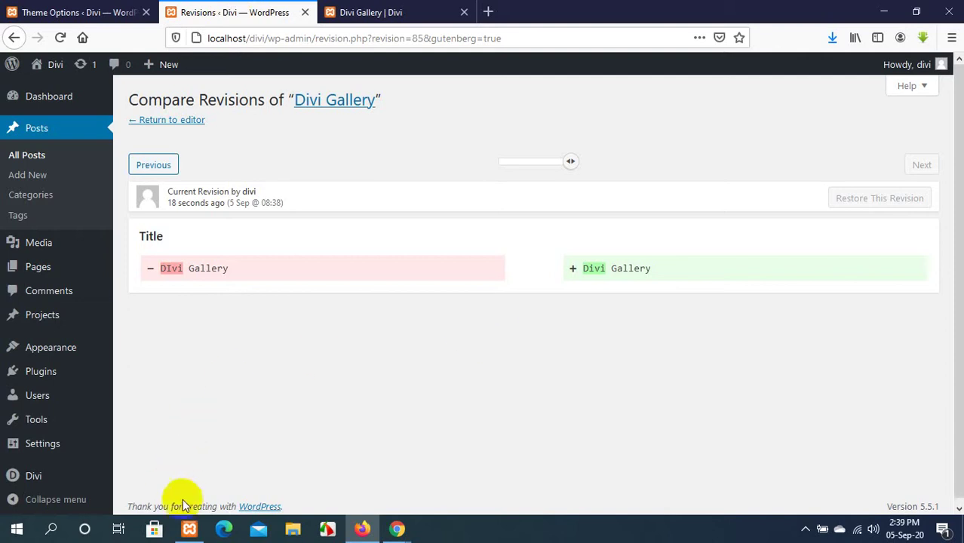
left_click(161, 166)
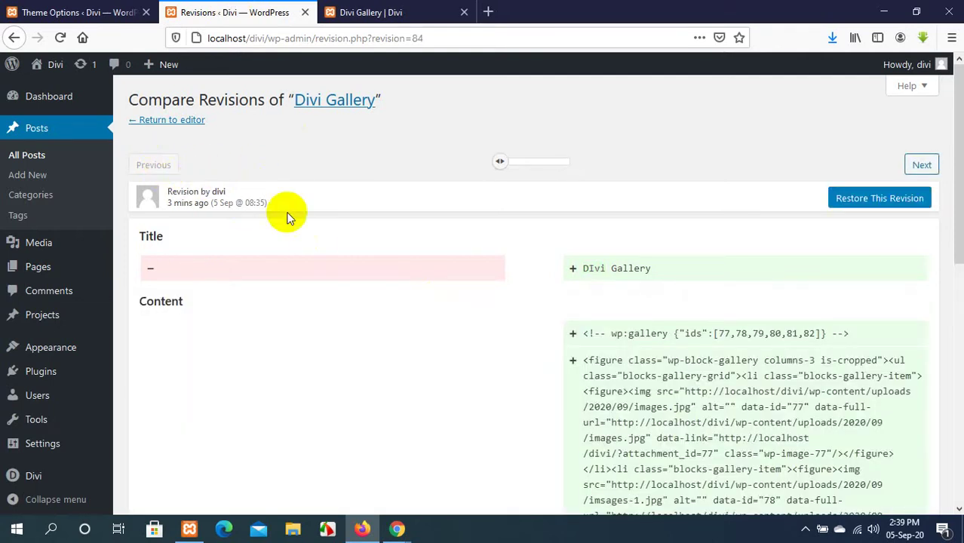
scroll(286, 213, "down", 5)
scroll(286, 213, "up", 5)
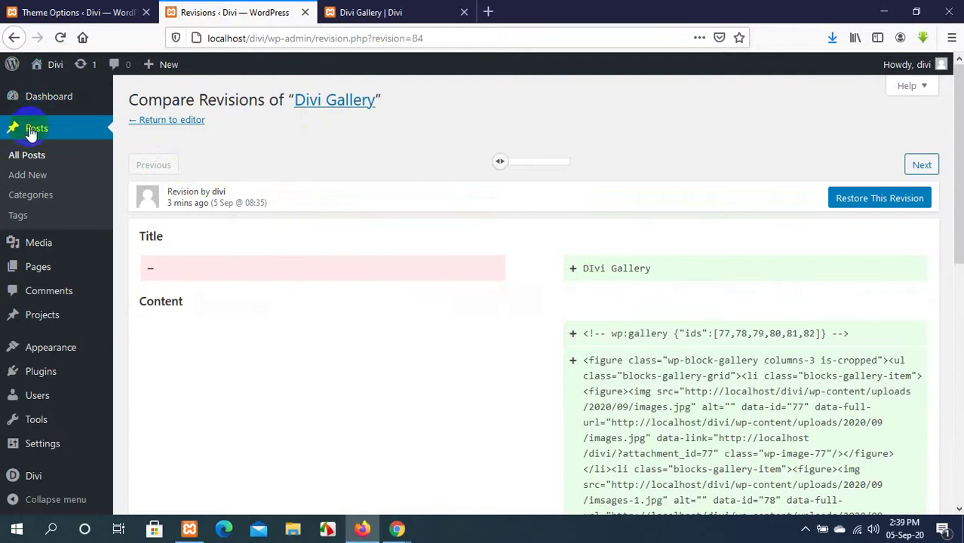
Bring up the Posts > All Posts list.
left_click(29, 157)
left_click(31, 176)
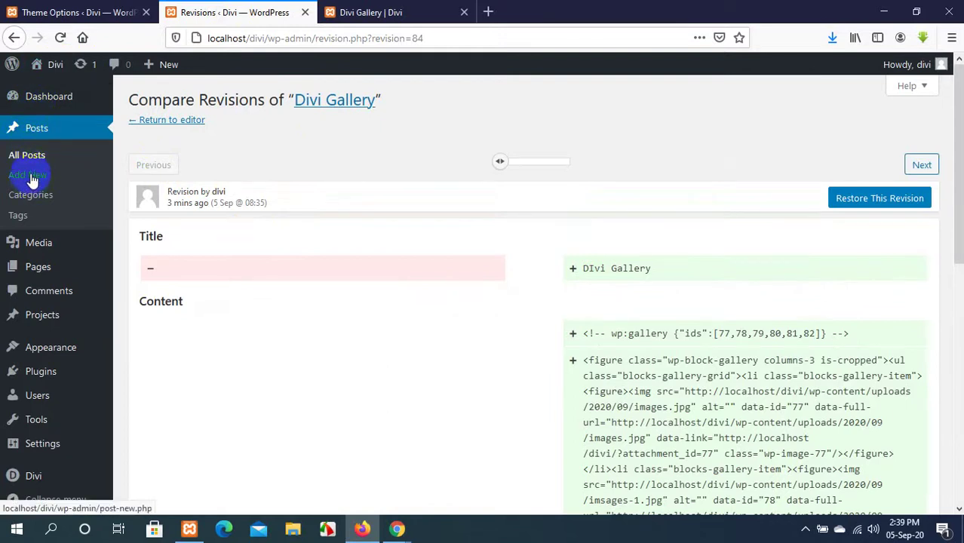
left_click(29, 158)
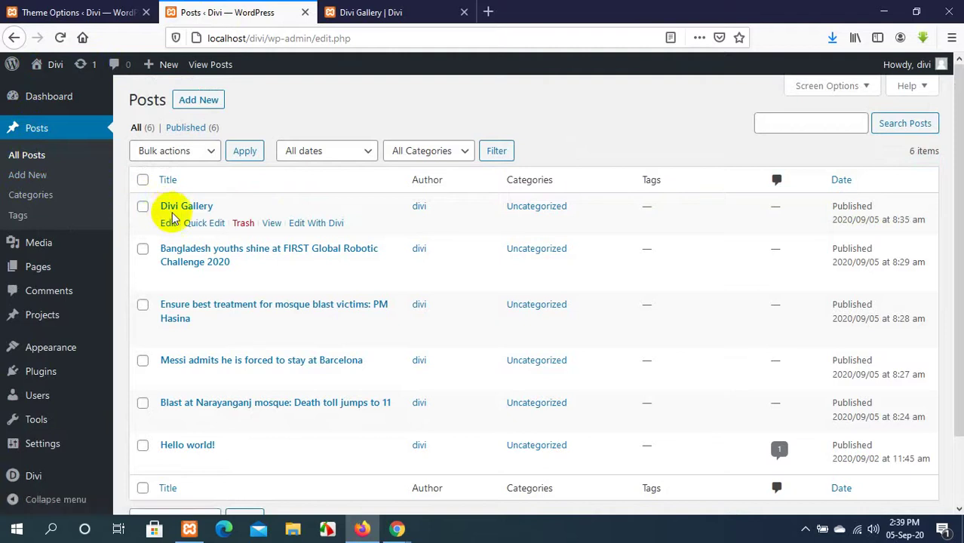
Edit the Divi Gallery post, switch its Post Format from Standard to Gallery, and update it.
left_click(168, 224)
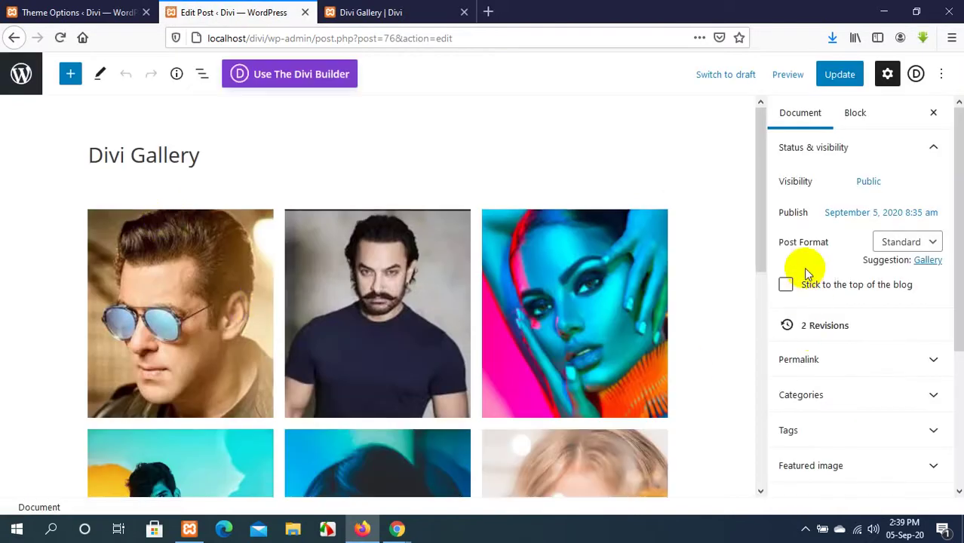
scroll(198, 166, "down", 5)
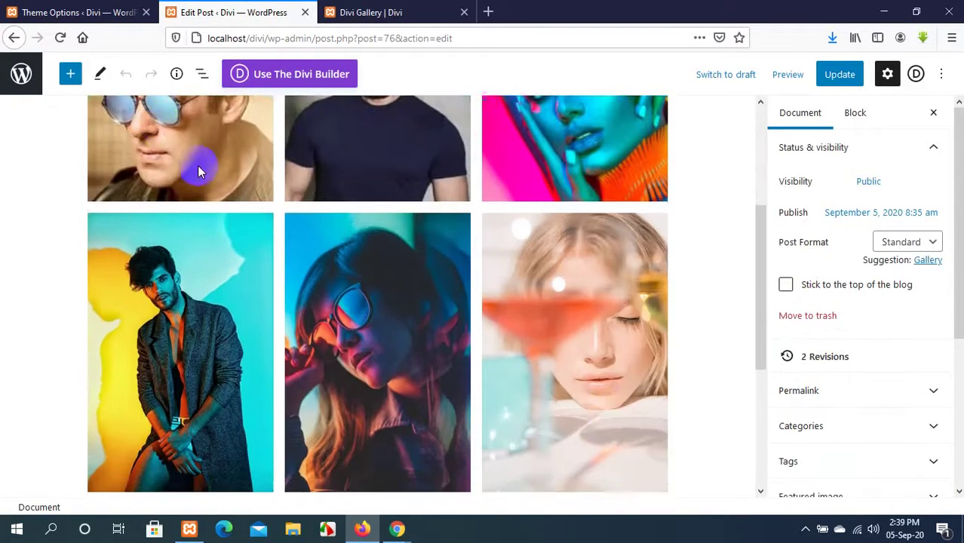
scroll(760, 285, "up", 3)
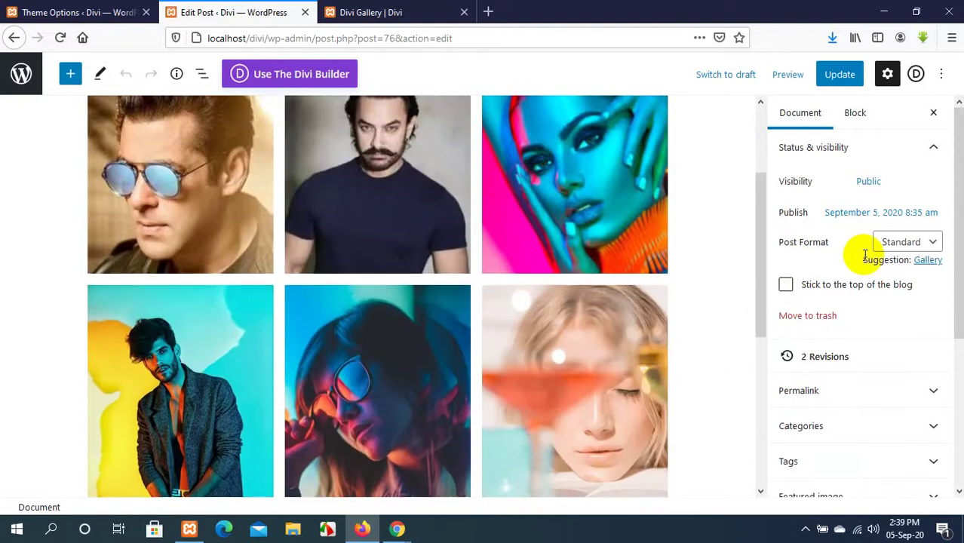
left_click(931, 148)
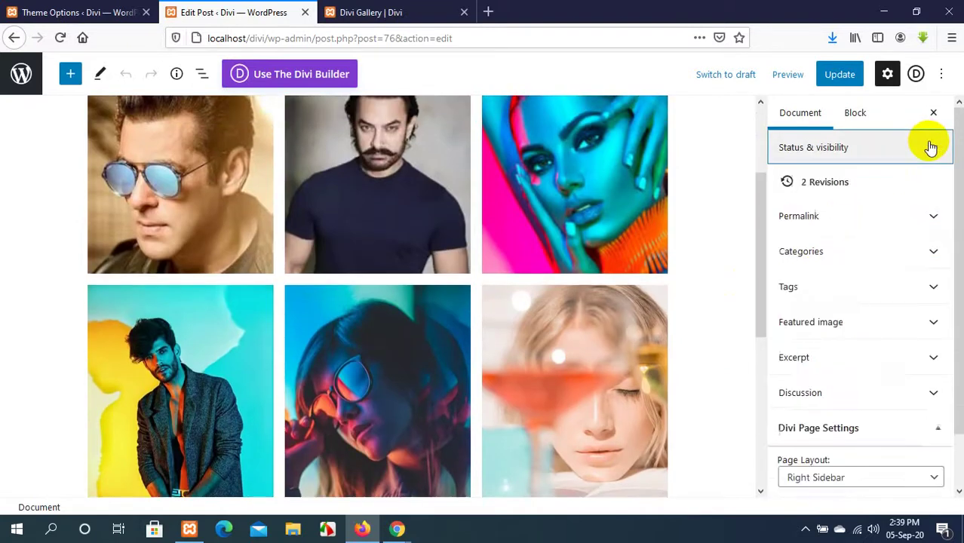
left_click(931, 148)
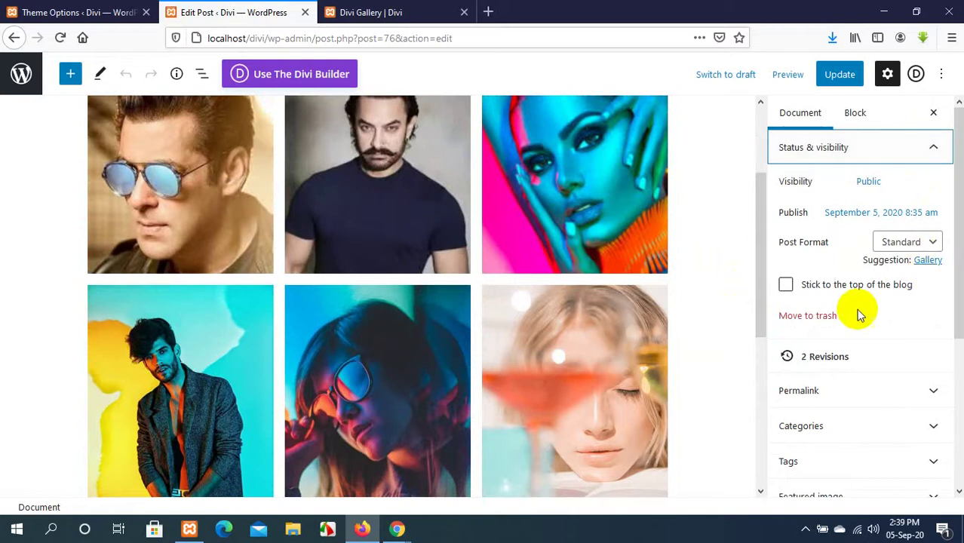
left_click(920, 243)
left_click(891, 263)
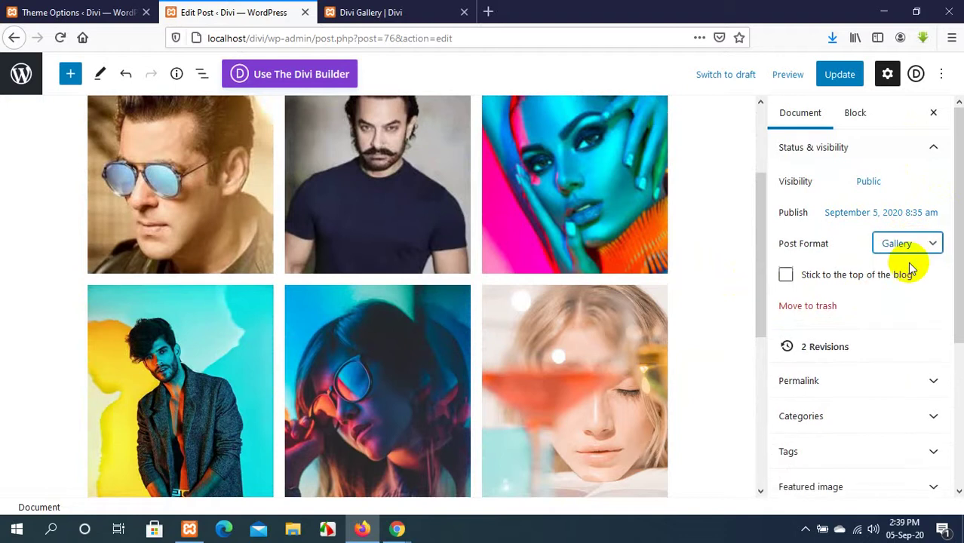
scroll(871, 355, "down", 3)
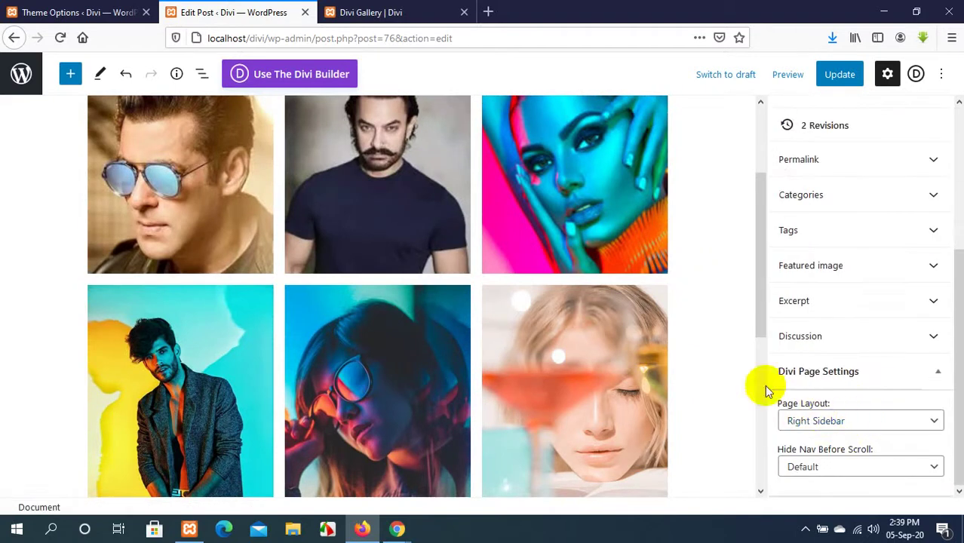
left_click(839, 79)
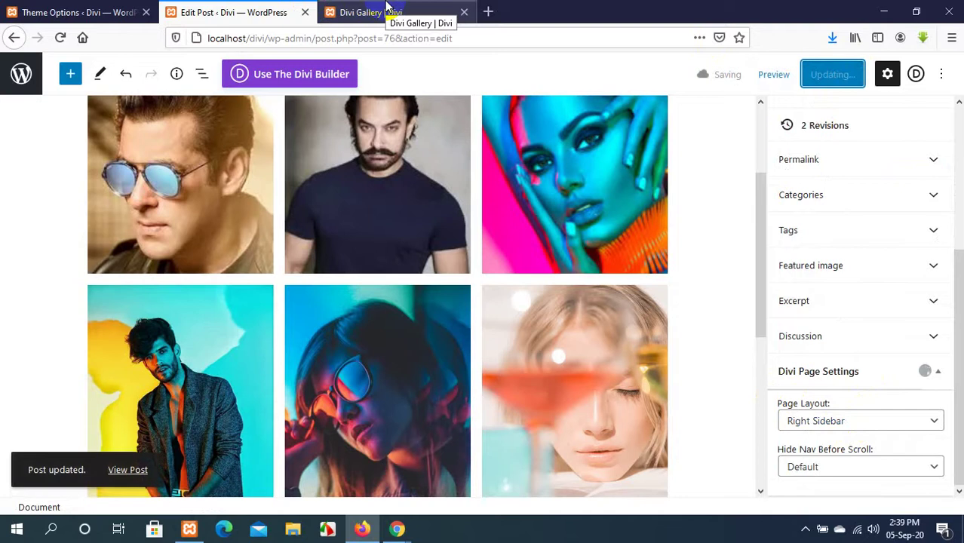
Reload the live gallery page, then toggle Enable Divi Gallery off and on and save theme options.
left_click(389, 10)
left_click(60, 38)
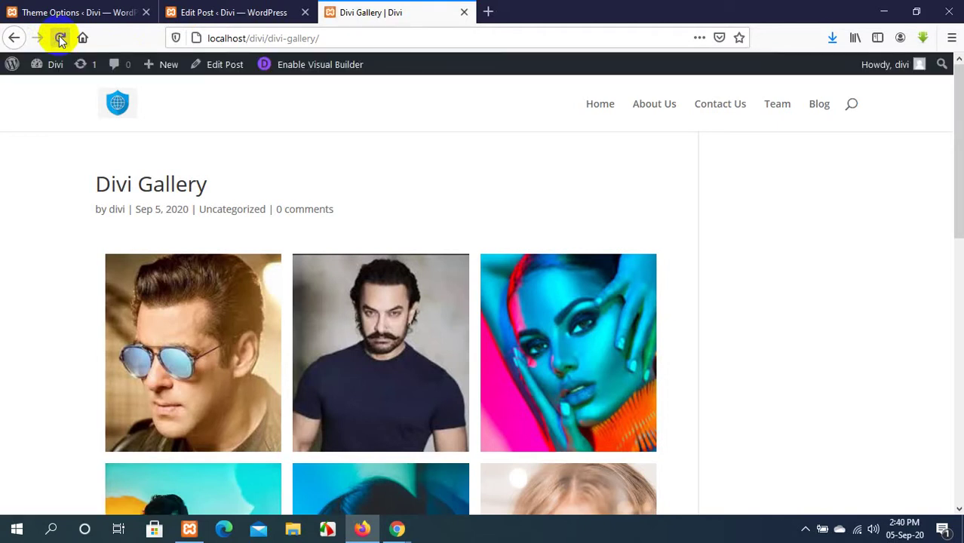
left_click(30, 11)
scroll(262, 309, "up", 10)
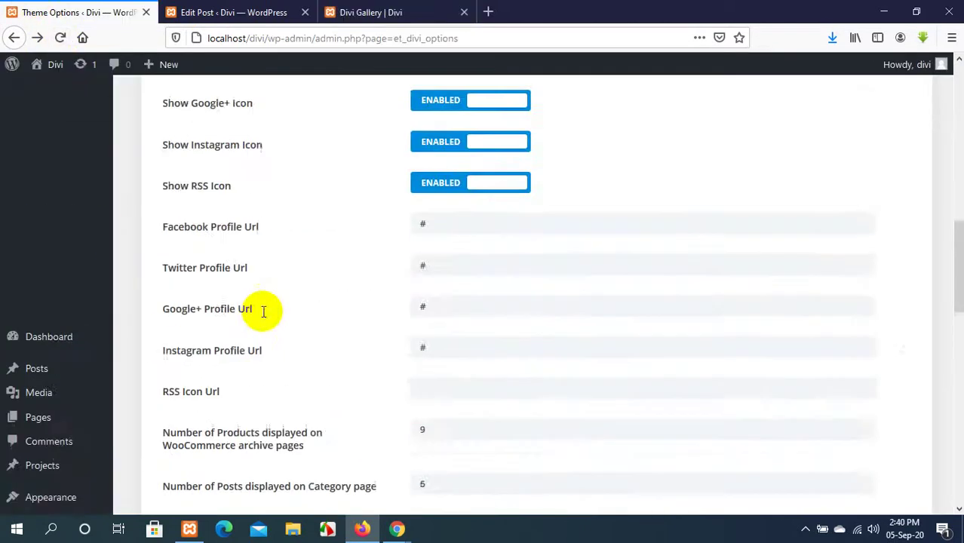
scroll(262, 311, "down", 3)
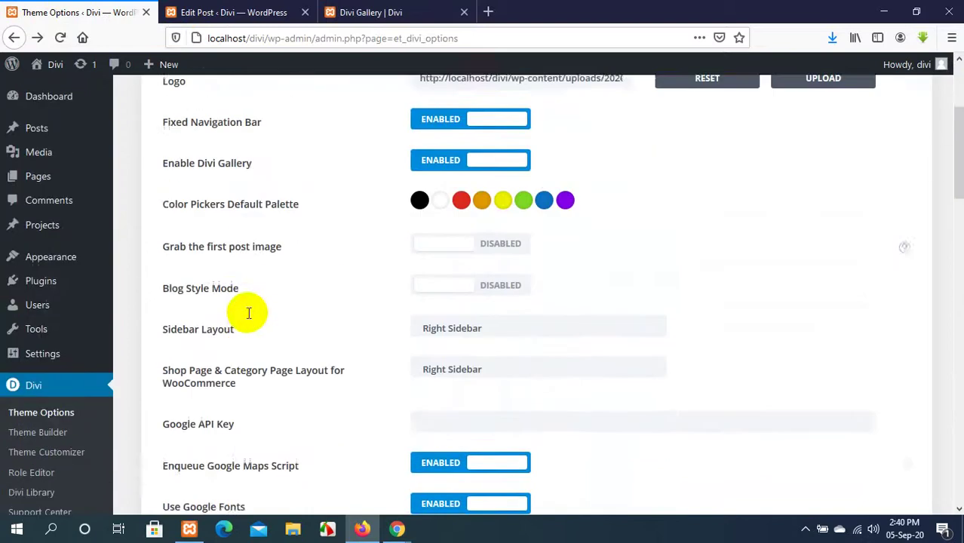
scroll(252, 312, "up", 1)
left_click(510, 221)
left_click(509, 224)
scroll(408, 344, "down", 20)
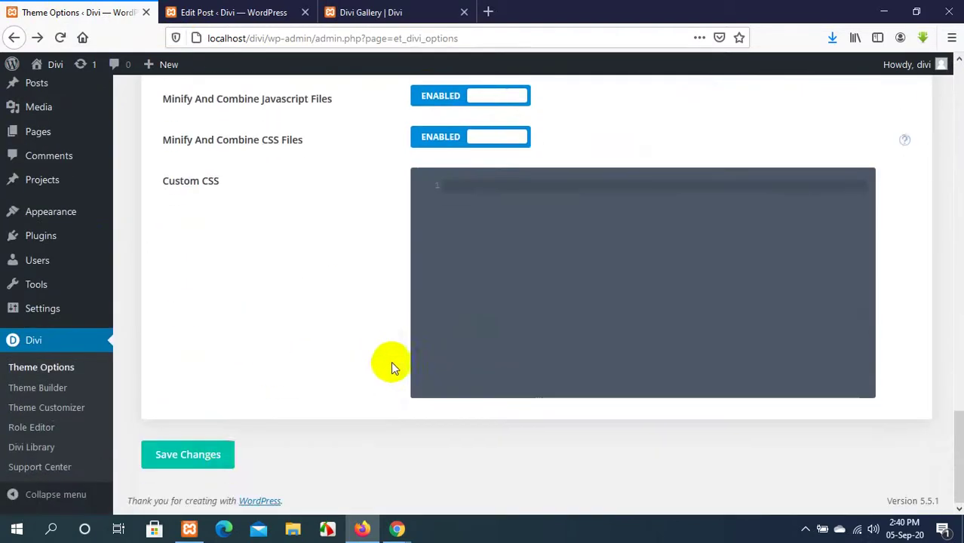
left_click(189, 457)
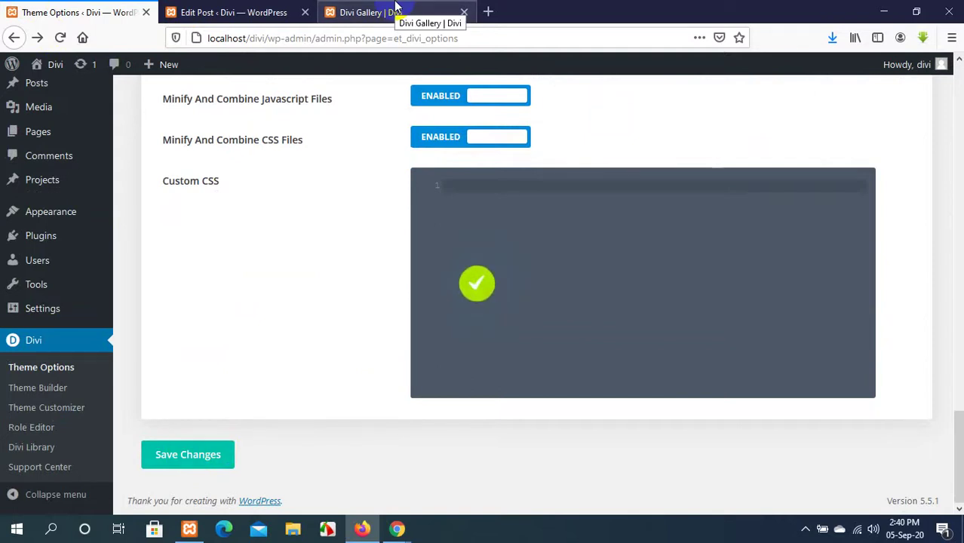
Reload the Divi Gallery post page, then go back and scroll through the Blog page.
left_click(395, 10)
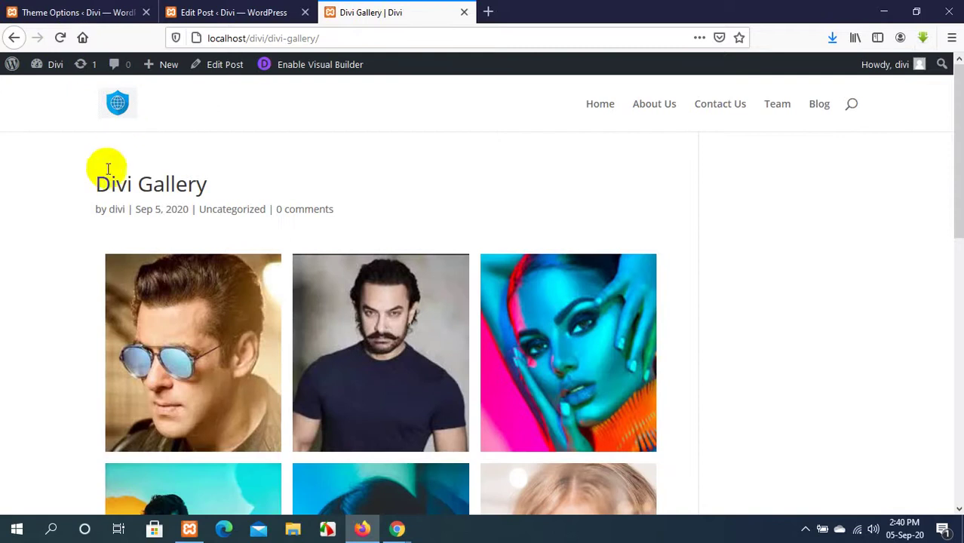
left_click(58, 38)
left_click(13, 38)
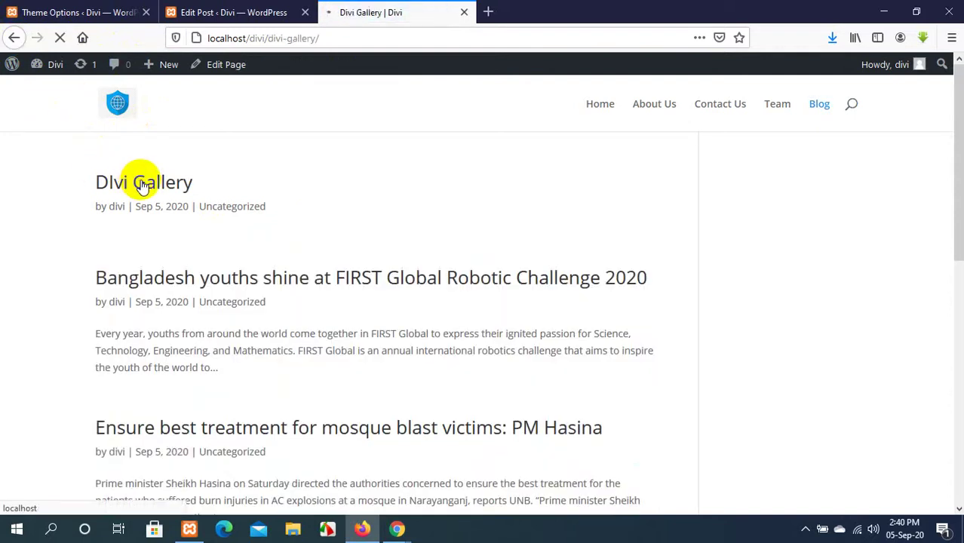
scroll(233, 255, "down", 3)
scroll(233, 254, "down", 3)
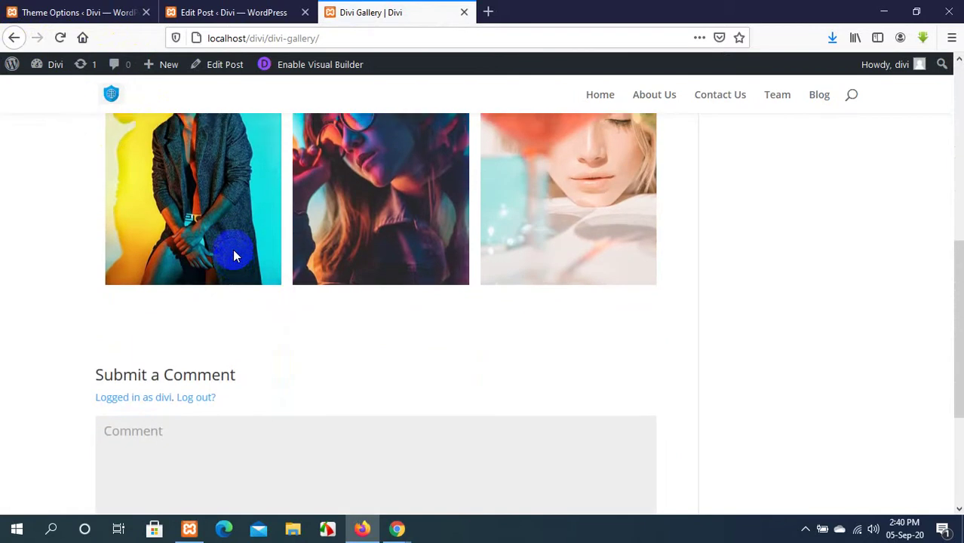
scroll(233, 255, "up", 6)
Confirm the post's Divi Page Settings stay at Right Sidebar layout and Default nav hiding.
left_click(238, 7)
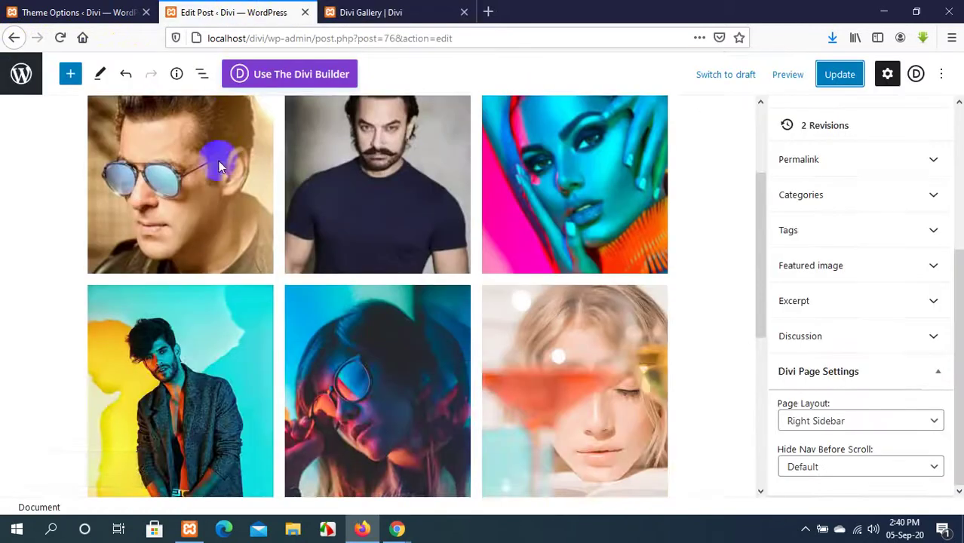
scroll(218, 161, "up", 2)
scroll(883, 233, "up", 4)
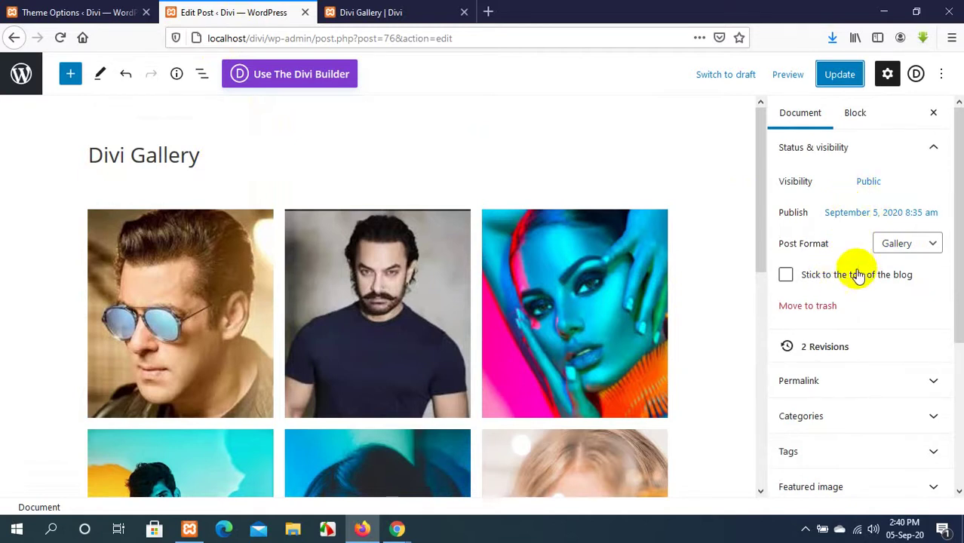
scroll(858, 279, "down", 3)
scroll(858, 281, "up", 3)
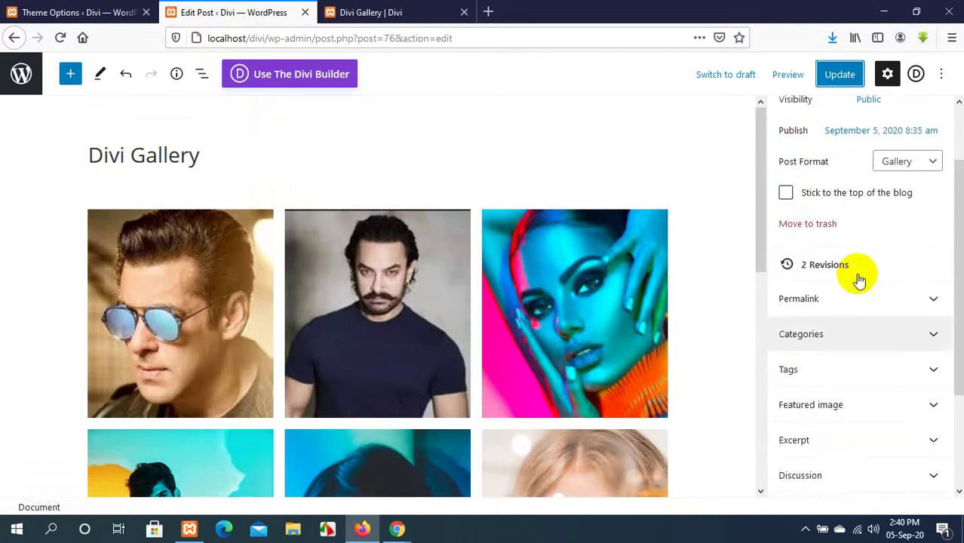
scroll(858, 282, "down", 3)
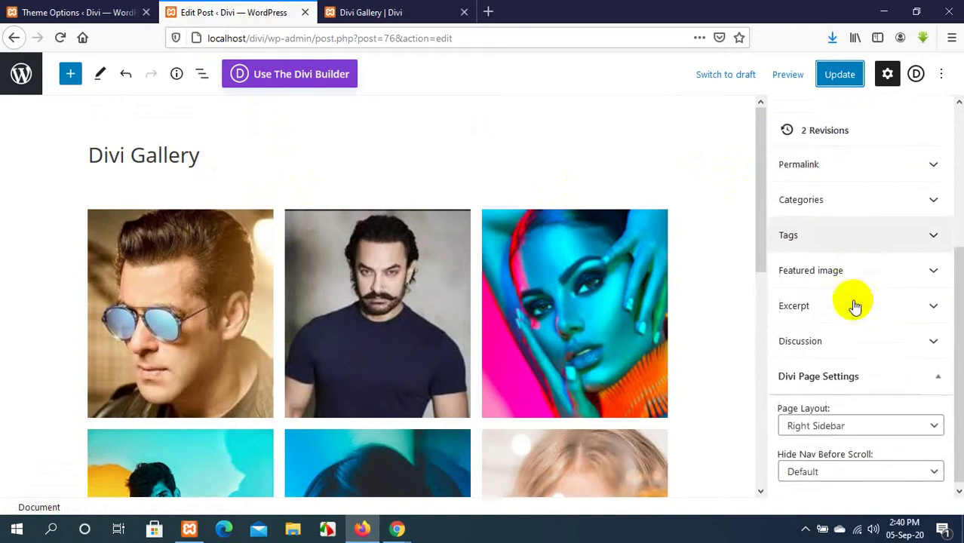
left_click(873, 423)
left_click(874, 424)
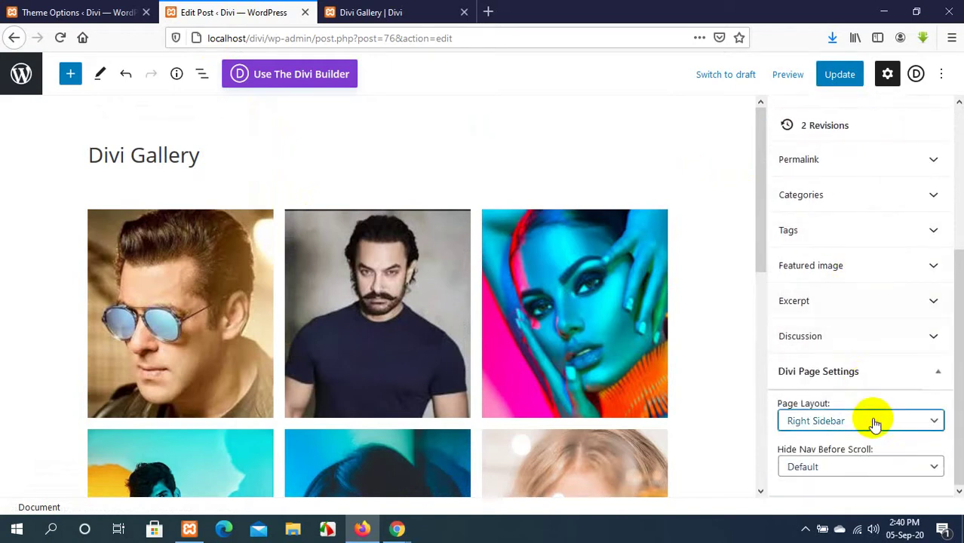
left_click(871, 464)
left_click(871, 463)
left_click(938, 377)
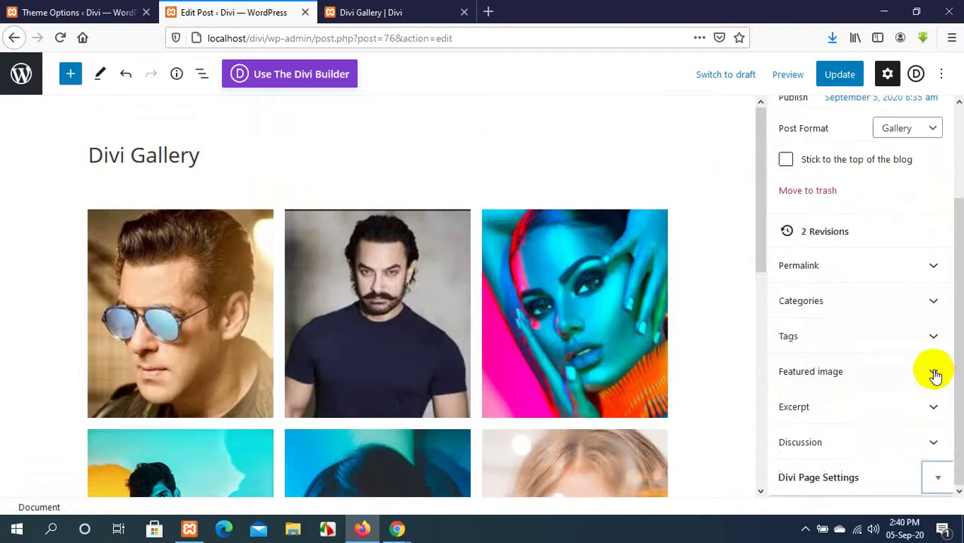
Return to the Divi Theme Options page.
left_click(83, 12)
scroll(159, 129, "up", 4)
scroll(159, 129, "up", 15)
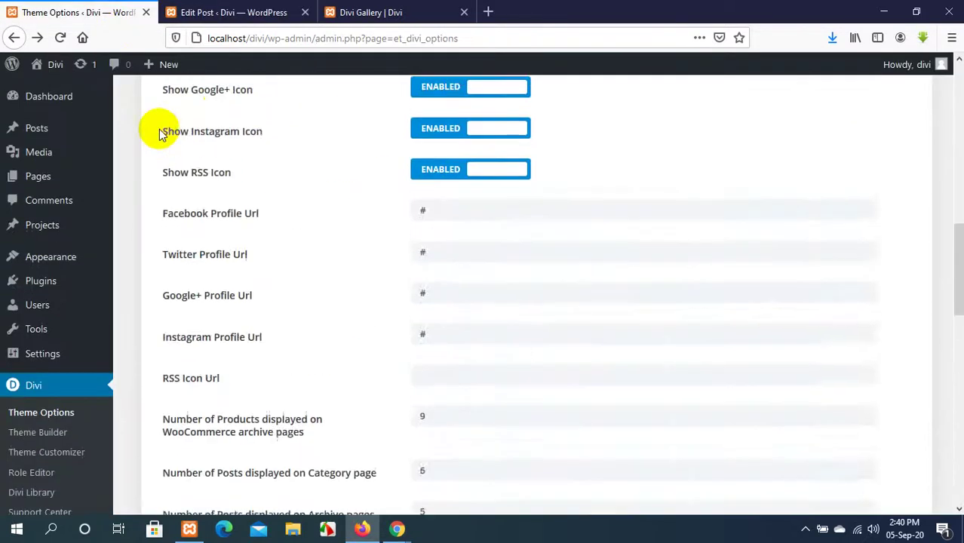
left_click(381, 11)
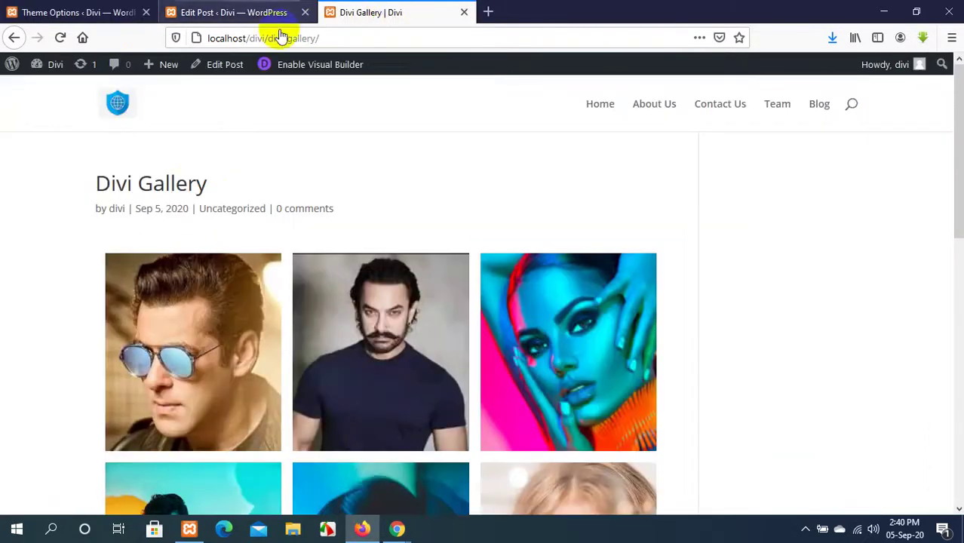
left_click(15, 37)
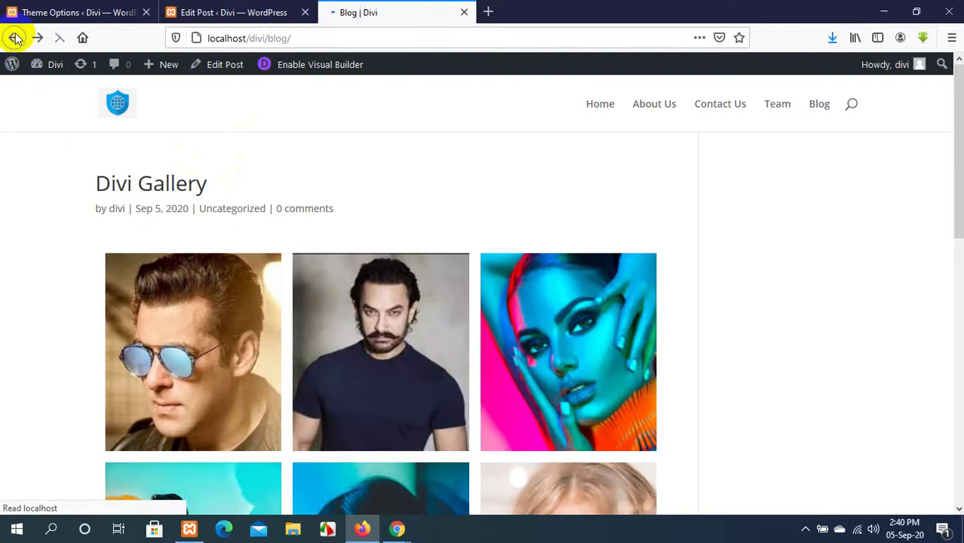
left_click(164, 185)
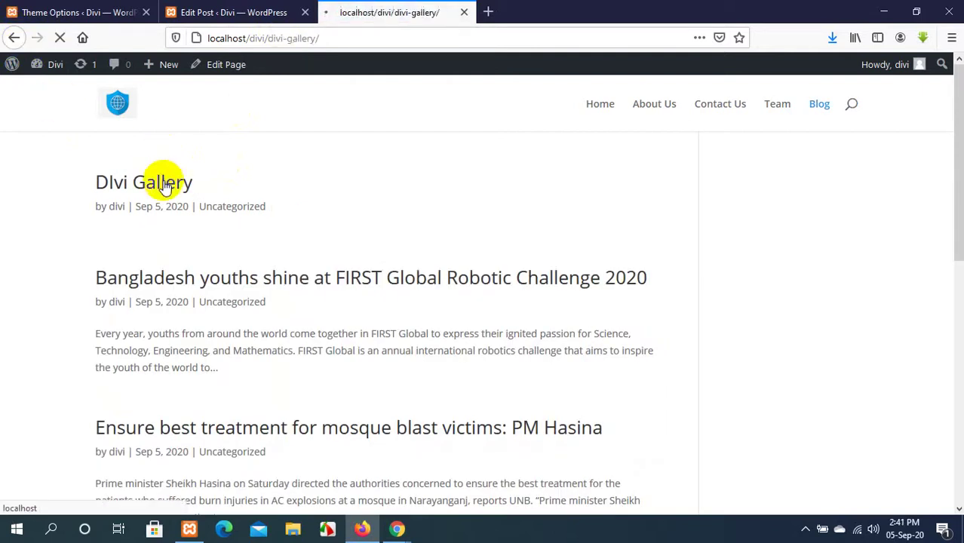
scroll(280, 268, "down", 2)
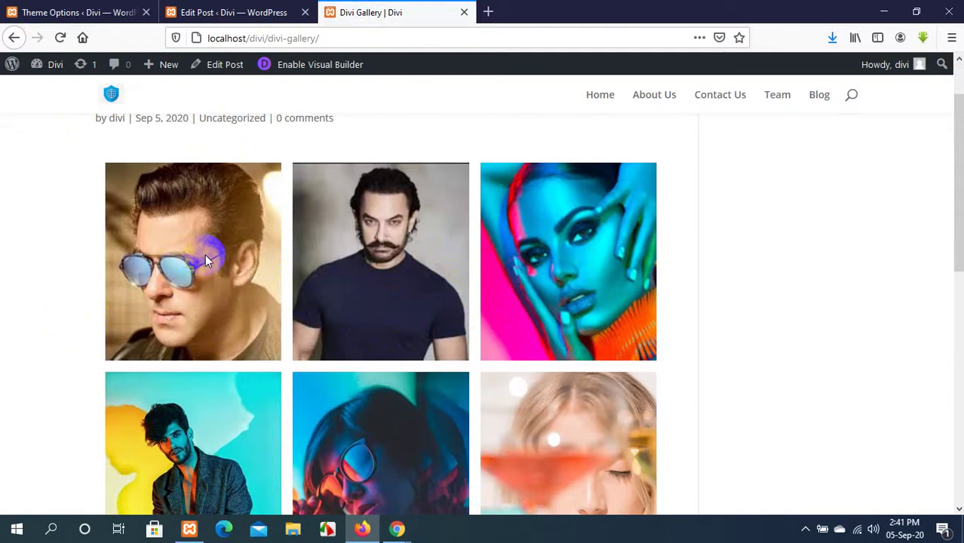
left_click(90, 11)
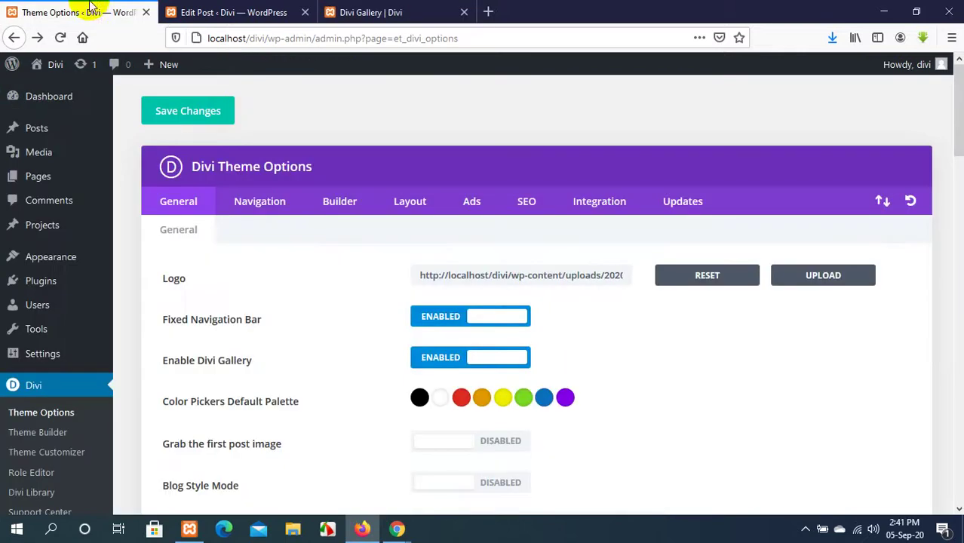
Confirm Blog Style Mode is disabled and Sidebar Layout is Right Sidebar, then switch to the Divi Gallery editor.
scroll(291, 253, "down", 2)
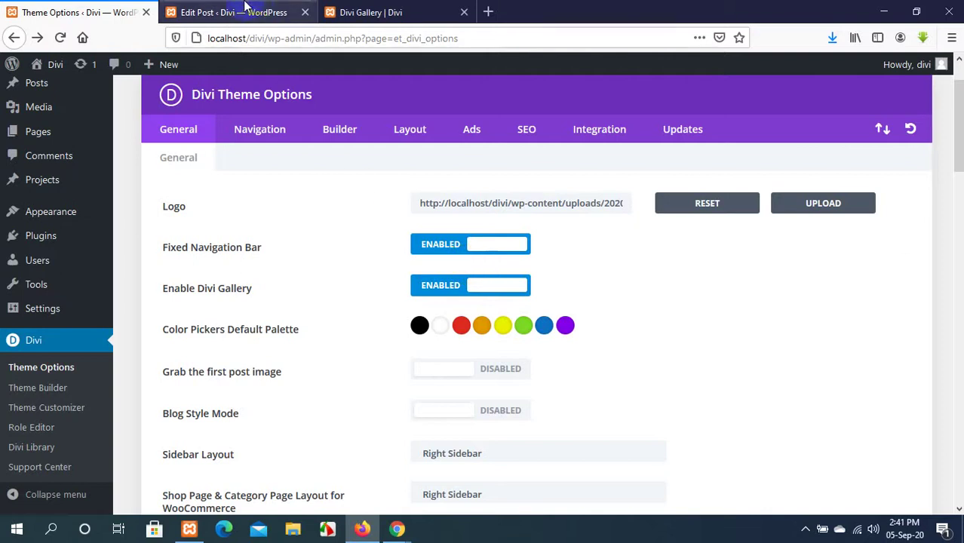
left_click(271, 13)
Leave the Divi Gallery editor for the Theme Options General settings and scroll down slightly.
scroll(496, 254, "down", 2)
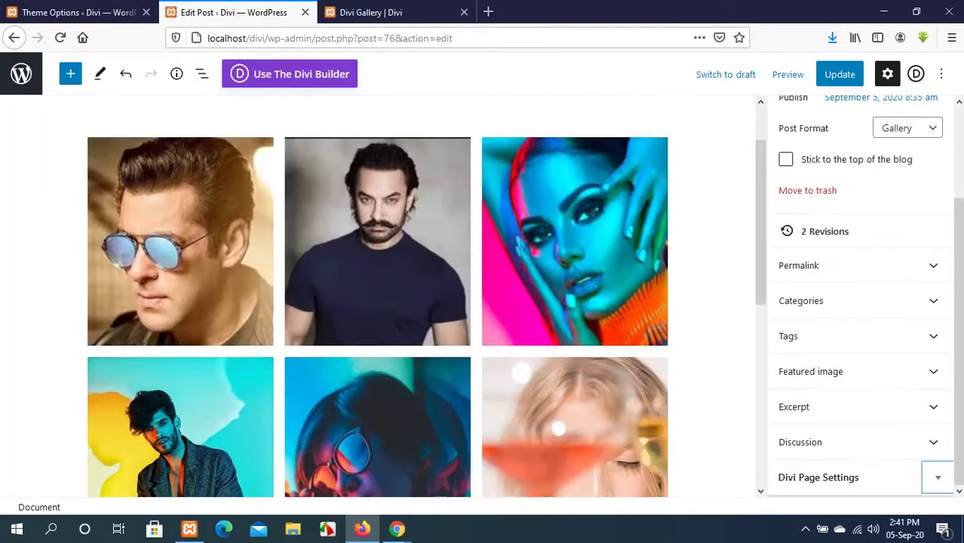
scroll(904, 204, "up", 3)
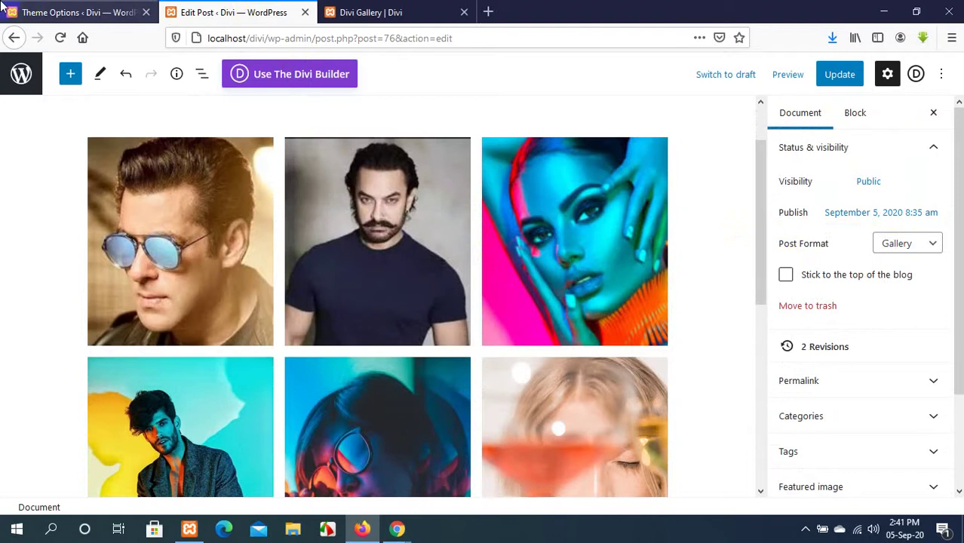
left_click(43, 6)
scroll(335, 254, "down", 2)
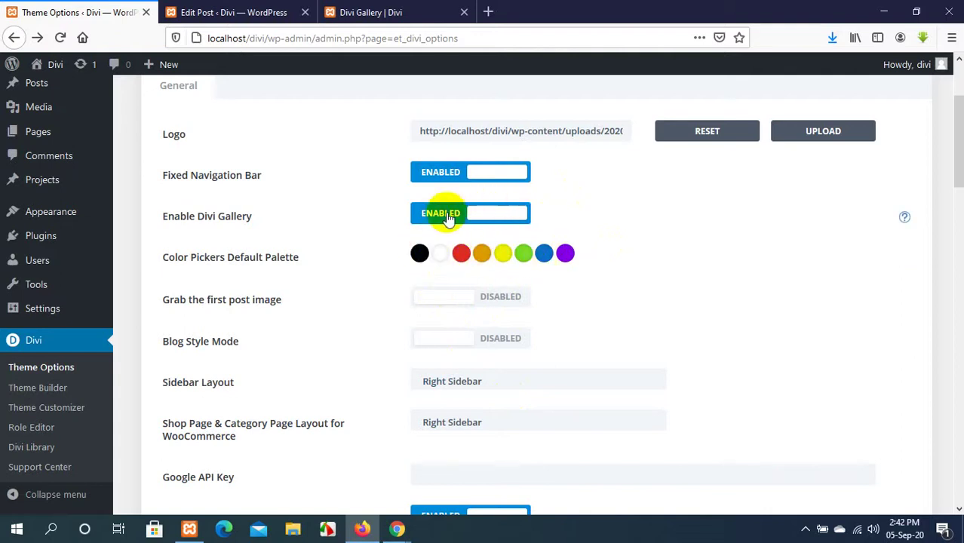
Recolour the palette's yellow swatch to green (#00a534) and save the theme options.
left_click(503, 257)
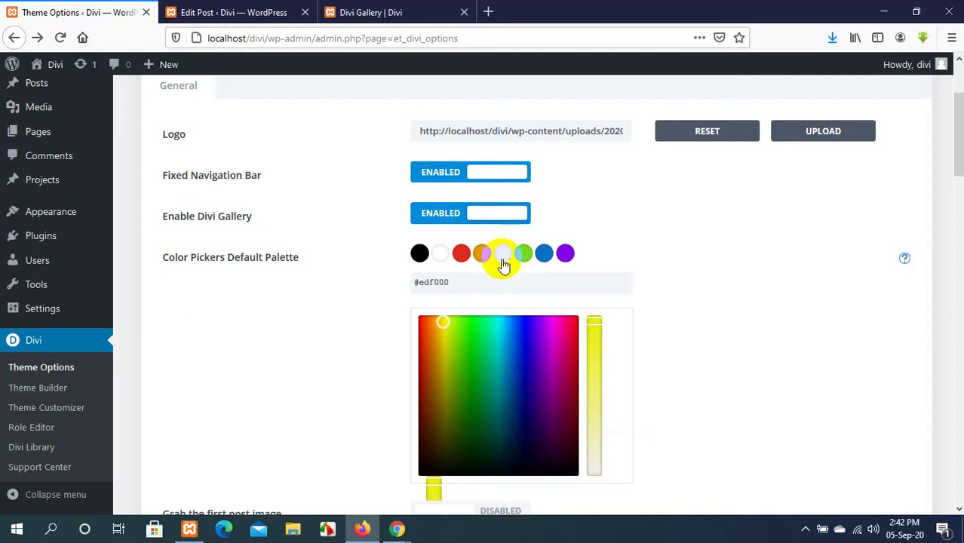
scroll(499, 299, "down", 3)
scroll(439, 212, "up", 3)
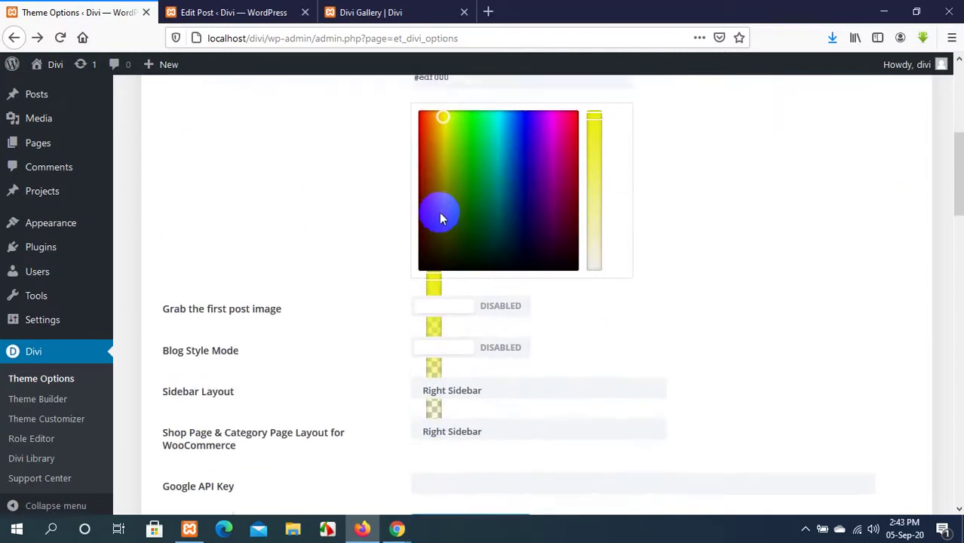
mouse_move(444, 250)
left_mouse_down()
mouse_move(487, 269)
mouse_move(458, 269)
mouse_move(477, 295)
left_mouse_up()
scroll(781, 299, "down", 10)
scroll(771, 302, "down", 15)
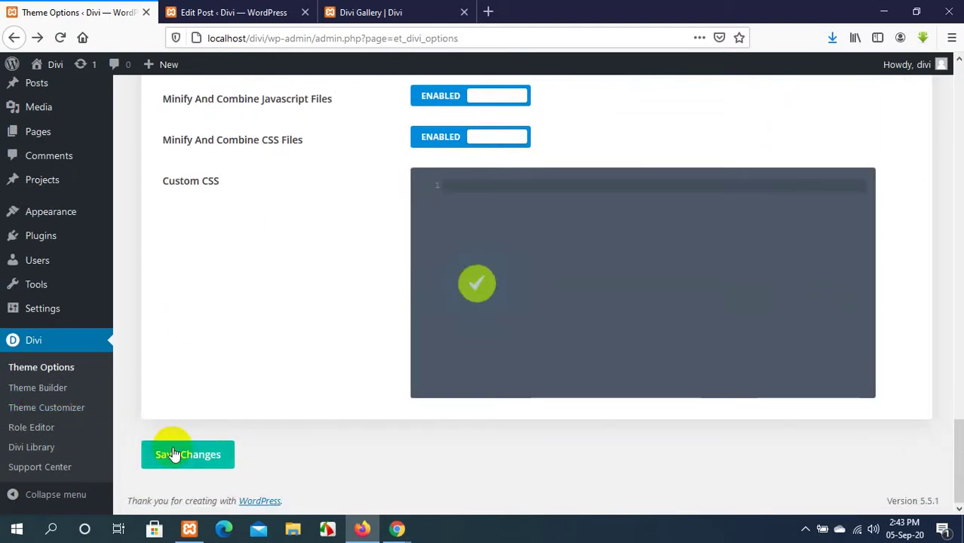
scroll(172, 451, "up", 15)
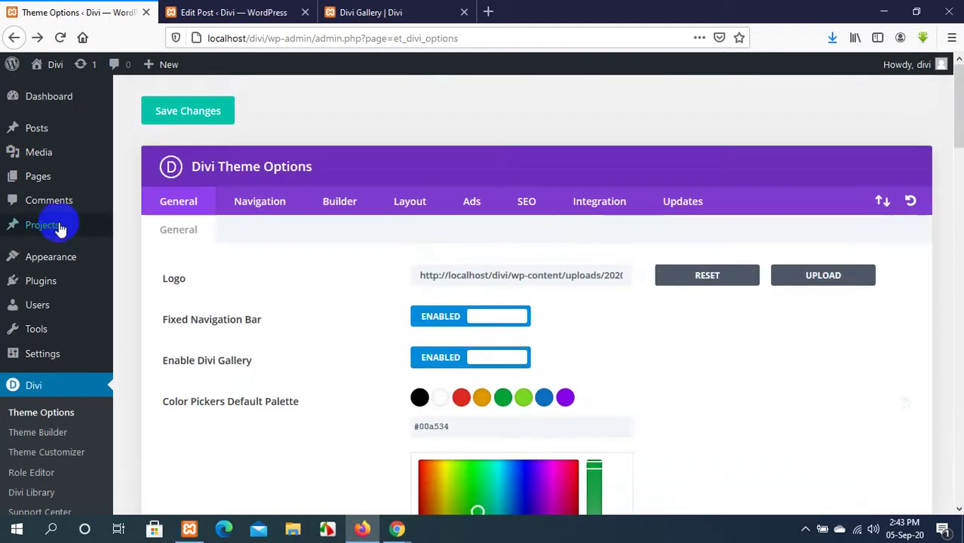
Go from the Divi Gallery editor back to Posts, then edit About Us from Pages > All Pages.
left_click(266, 12)
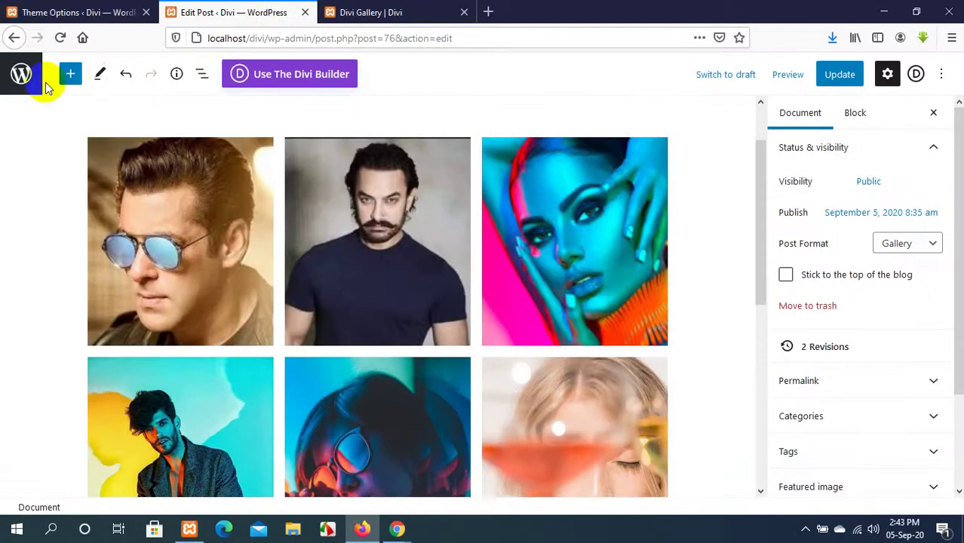
left_click(13, 38)
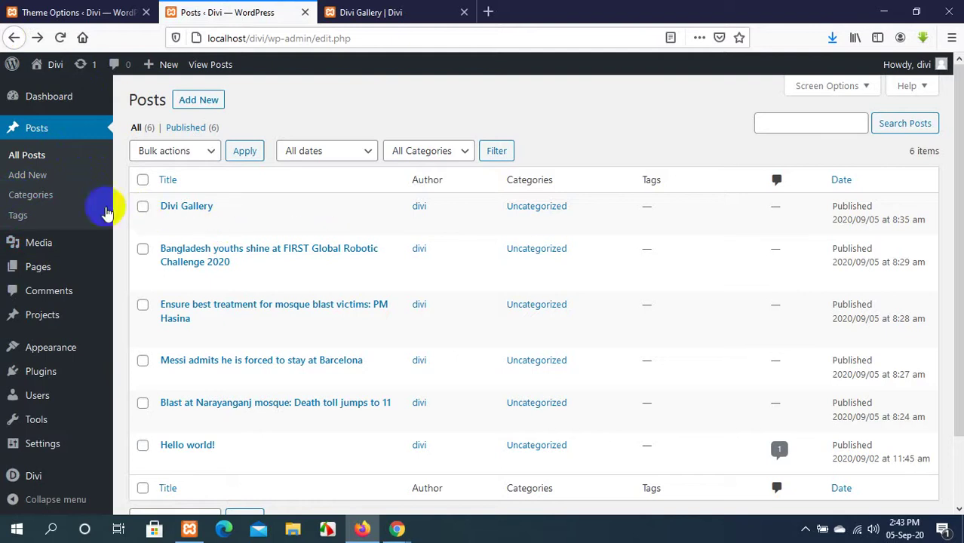
mouse_move(26, 269)
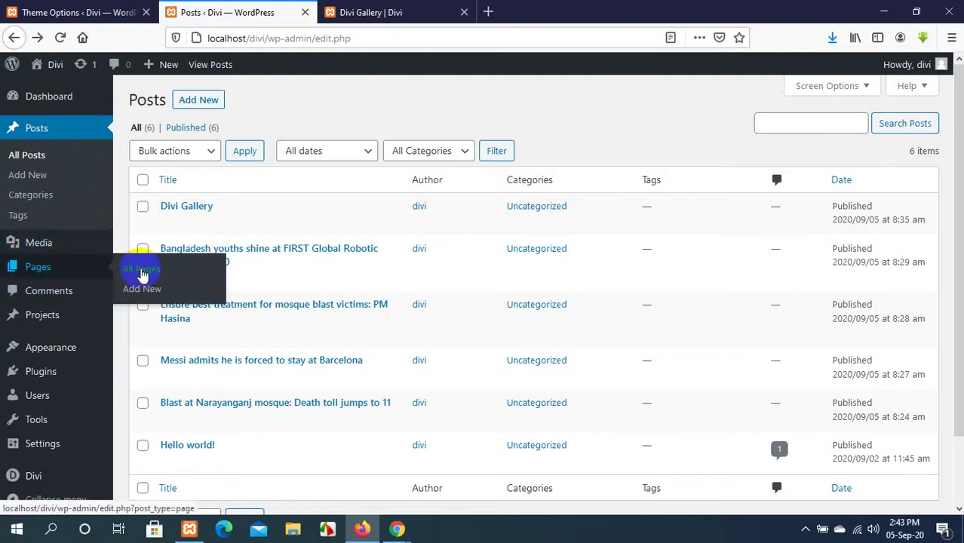
left_click(142, 272)
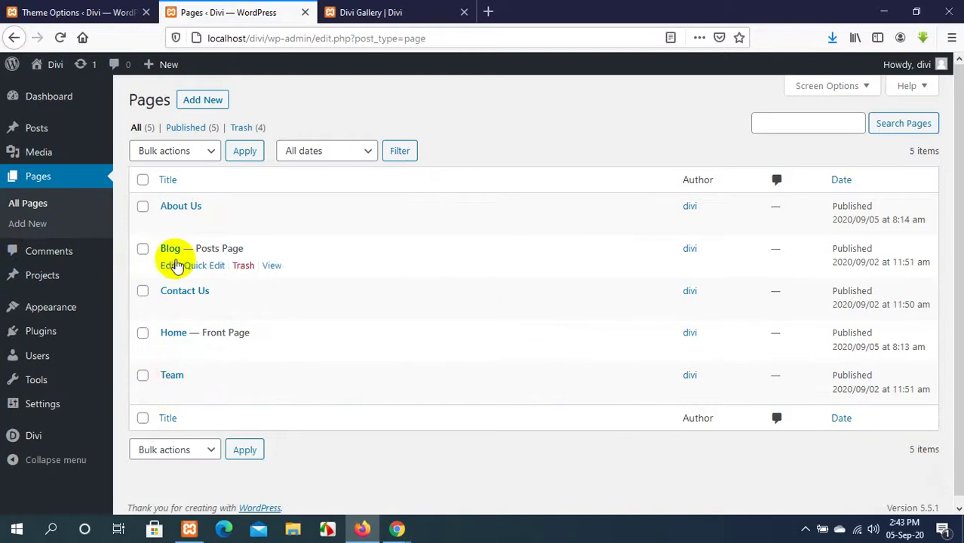
left_click(167, 225)
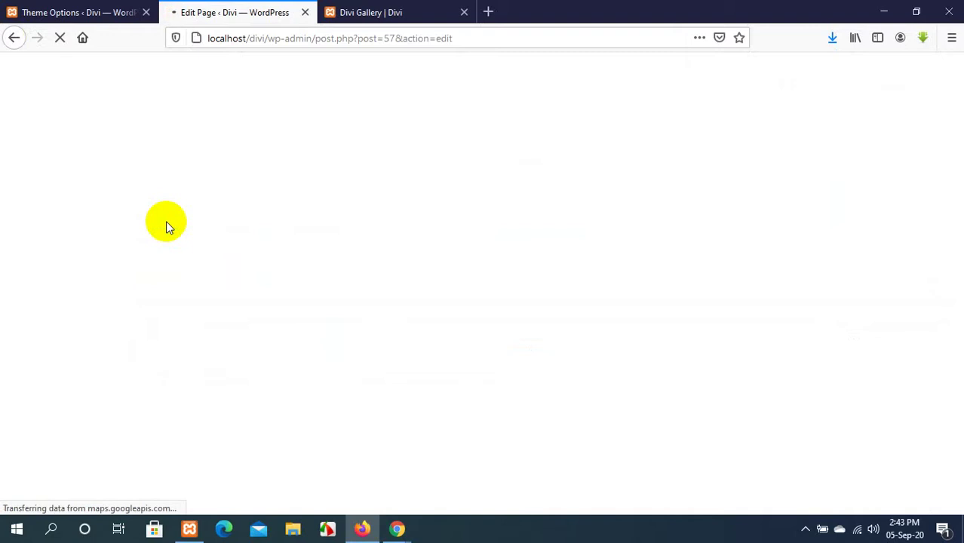
Start the Divi Builder on the About Us page and load it in the Visual Builder.
left_click(312, 343)
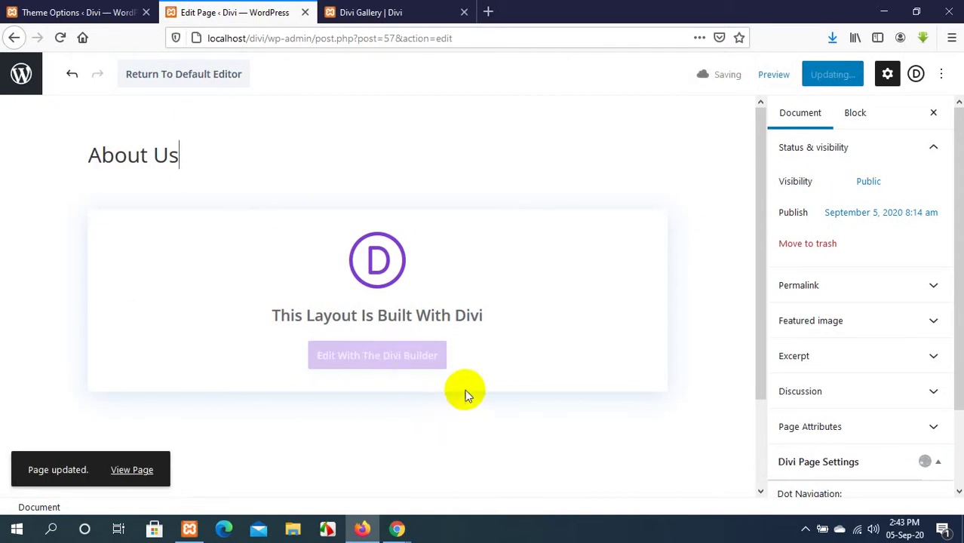
left_click(403, 361)
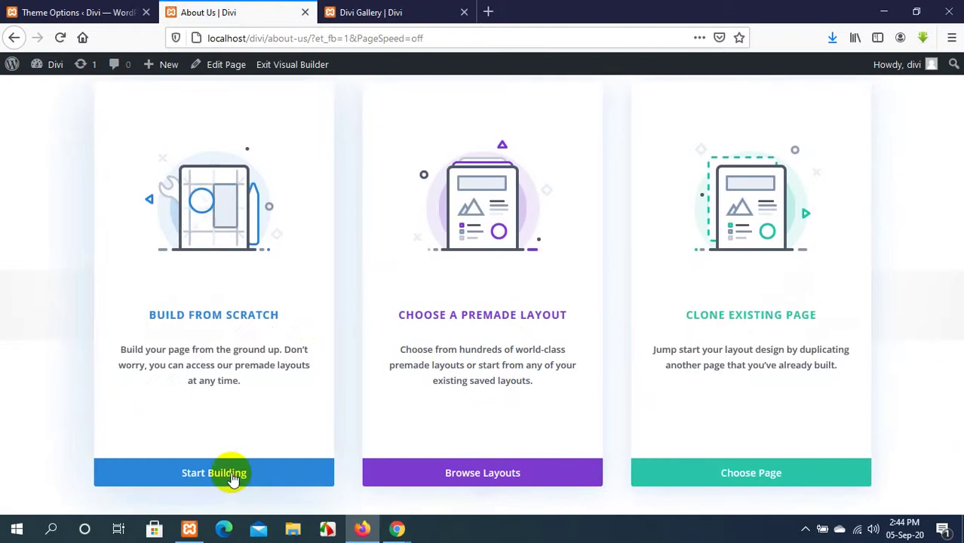
Start the About Us page from scratch with a one-column row holding a Blurb module.
left_click(233, 475)
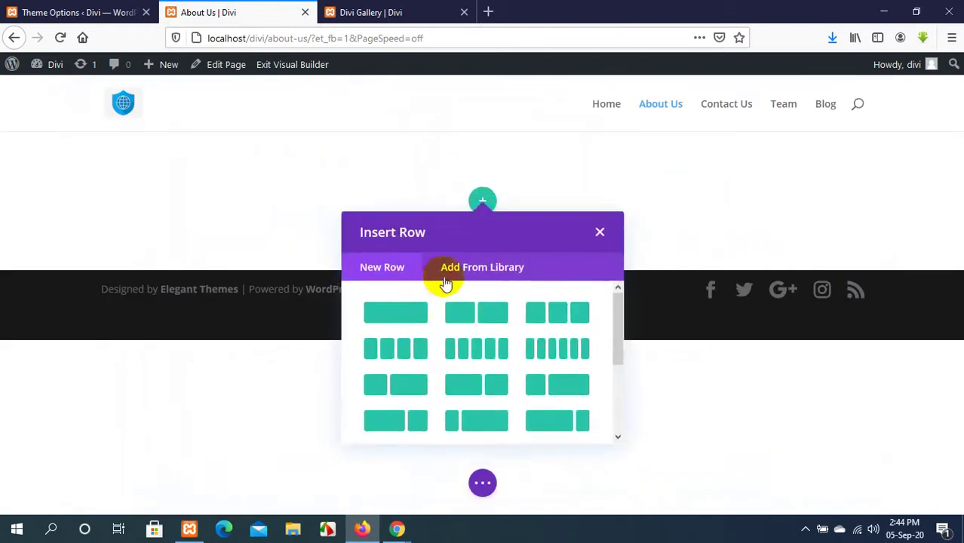
left_click(393, 313)
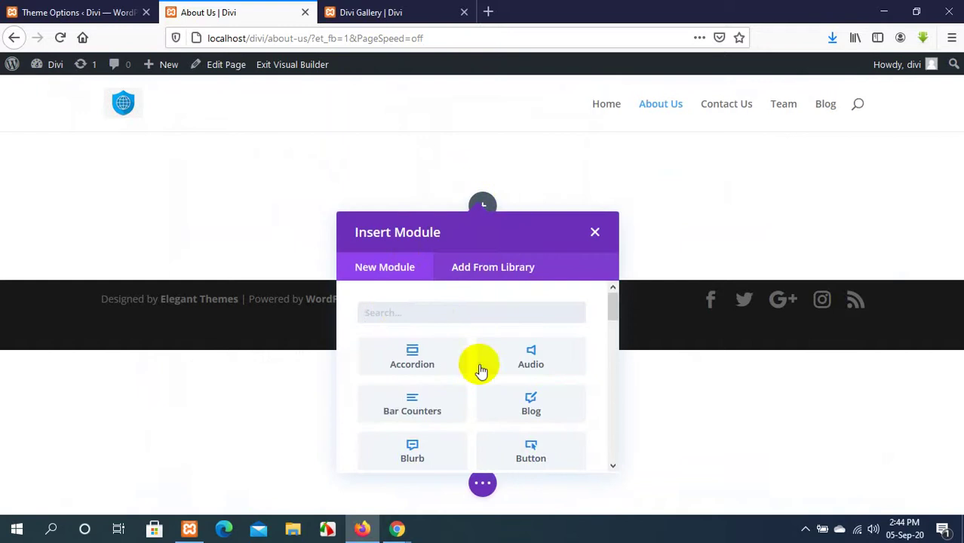
left_click(422, 450)
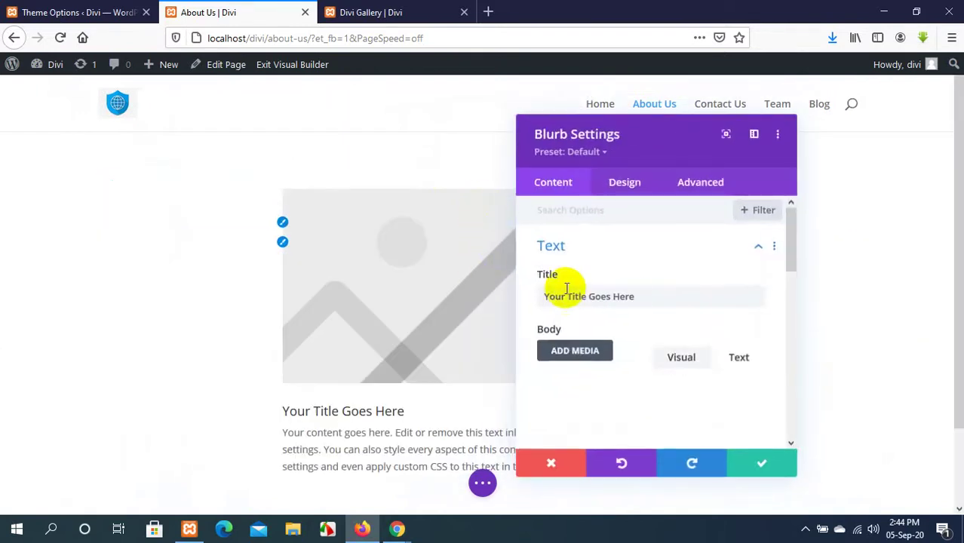
scroll(627, 298, "down", 2)
scroll(628, 298, "down", 5)
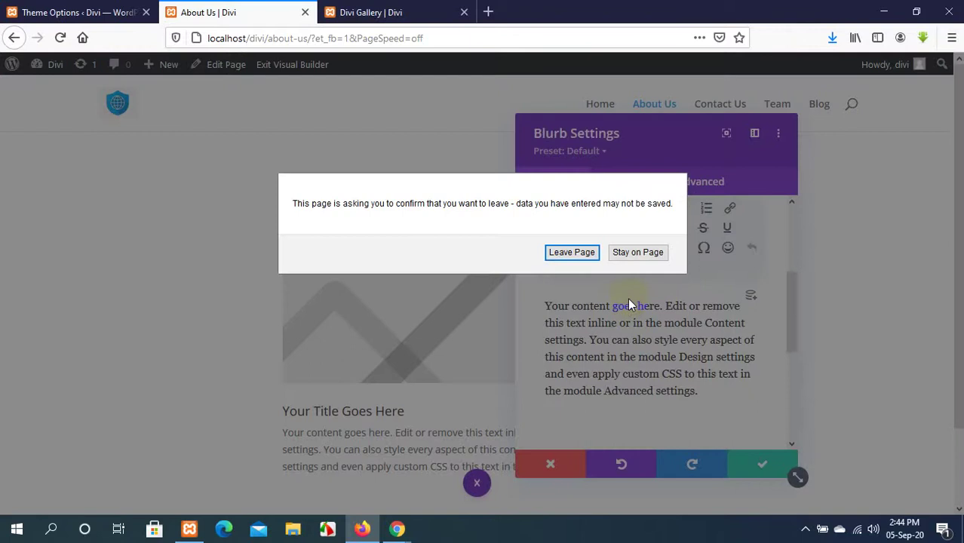
Stay on the page, expand the Blurb's Background settings, then return to Theme Options.
left_click(638, 252)
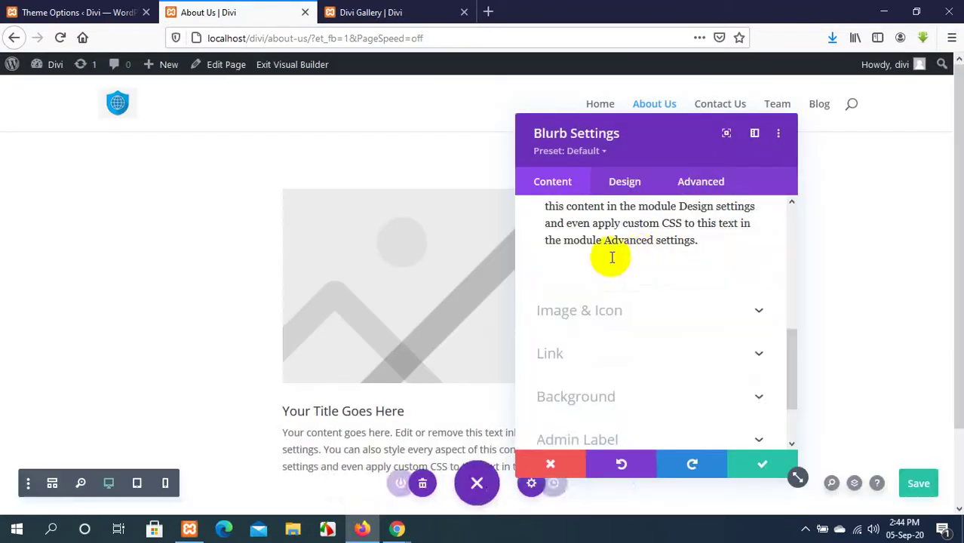
scroll(579, 328, "down", 2)
scroll(581, 332, "up", 2)
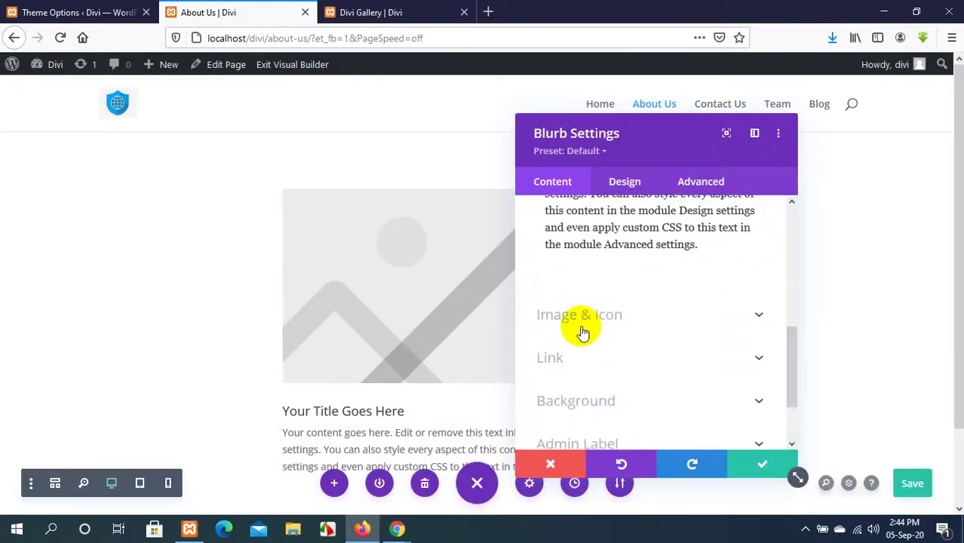
scroll(598, 332, "up", 8)
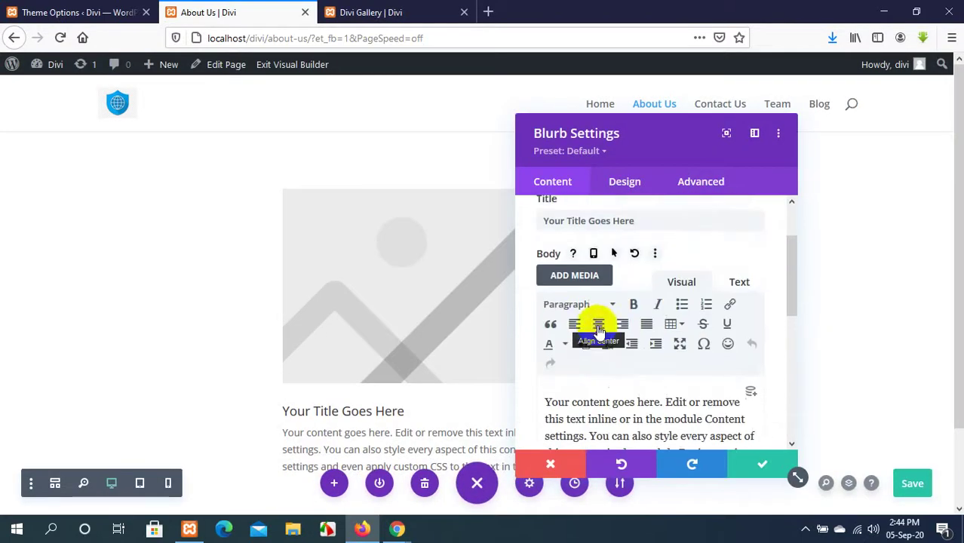
scroll(598, 332, "down", 8)
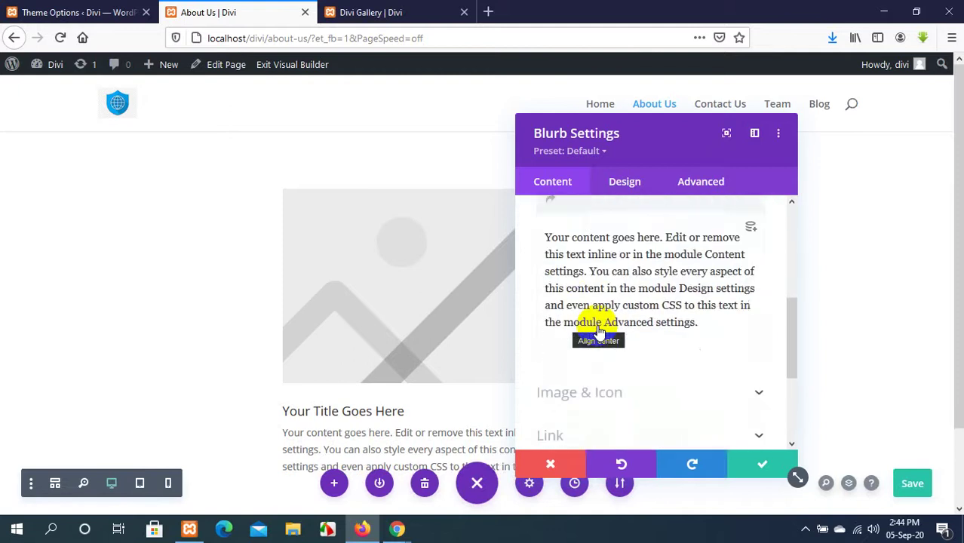
left_click(624, 325)
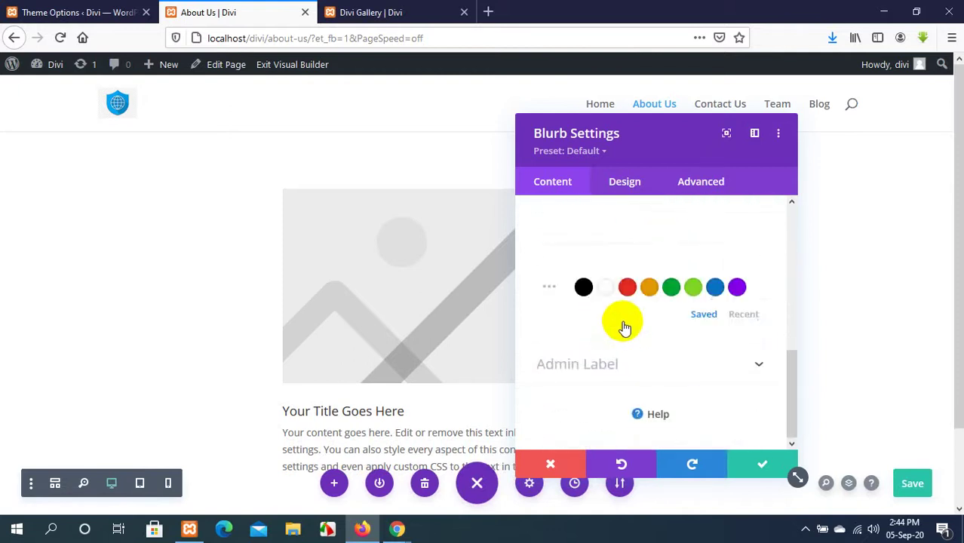
scroll(625, 326, "down", 2)
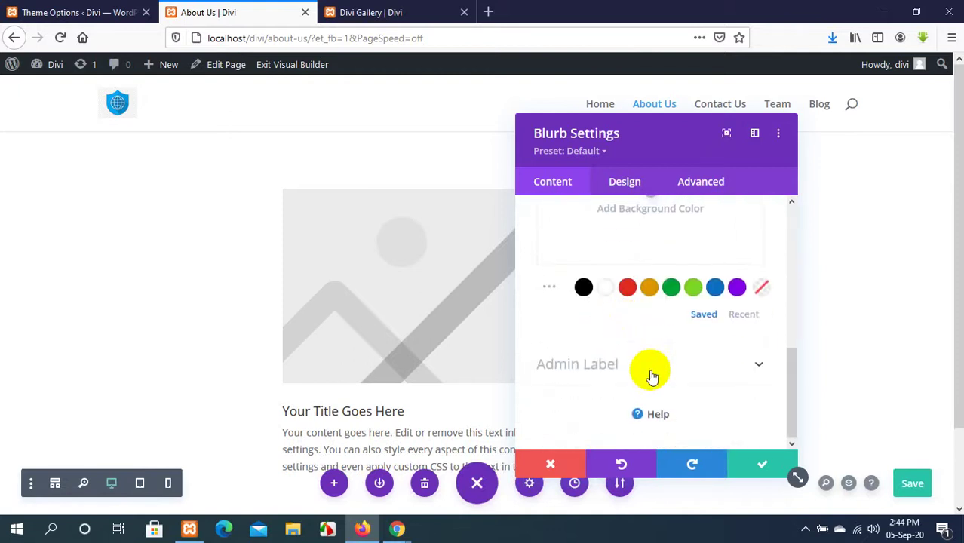
left_click(83, 12)
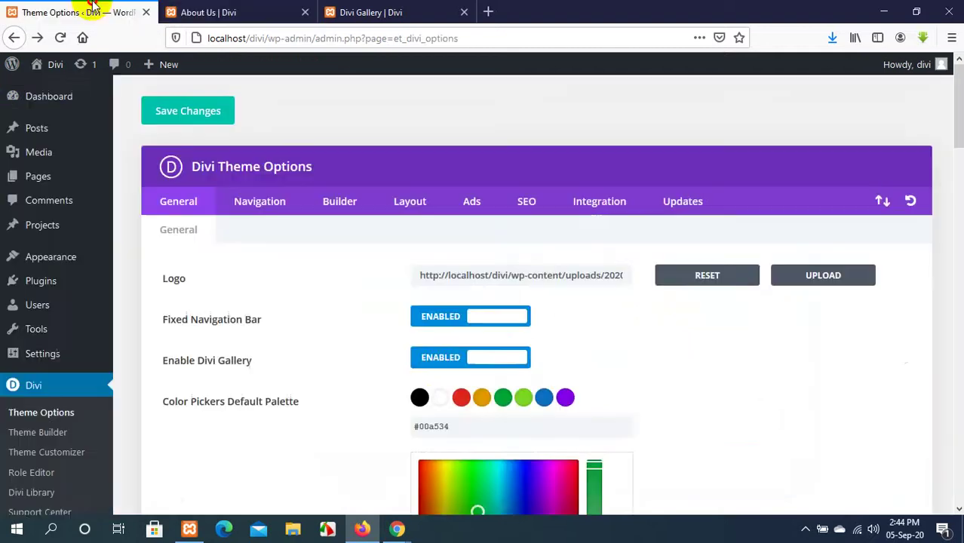
Change the third Default Palette colour to dark purple #470033.
scroll(441, 352, "down", 1)
scroll(441, 352, "down", 1)
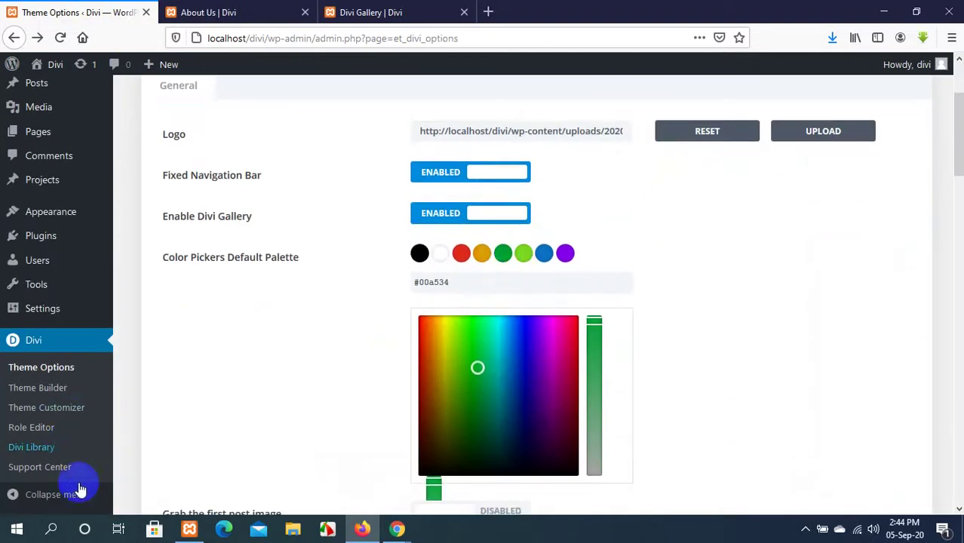
left_click(255, 12)
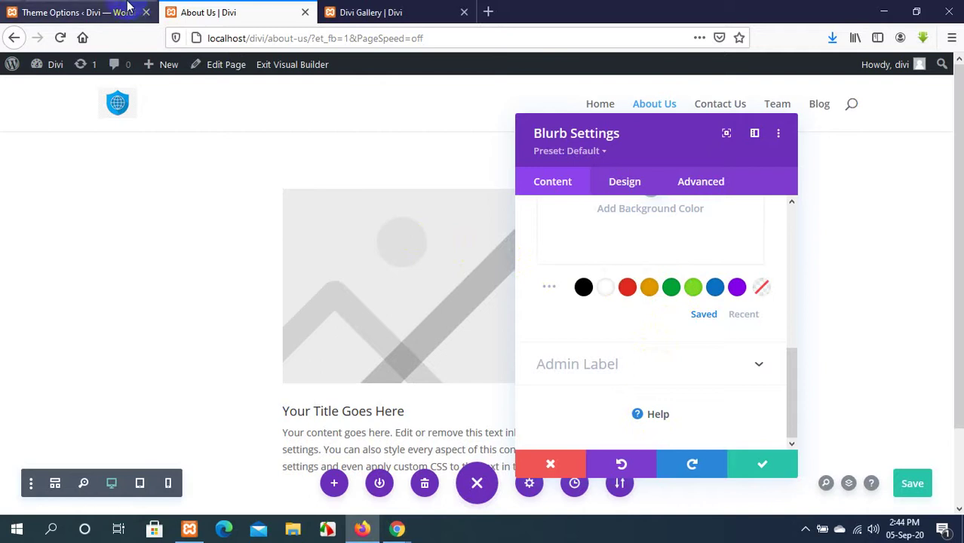
left_click(83, 11)
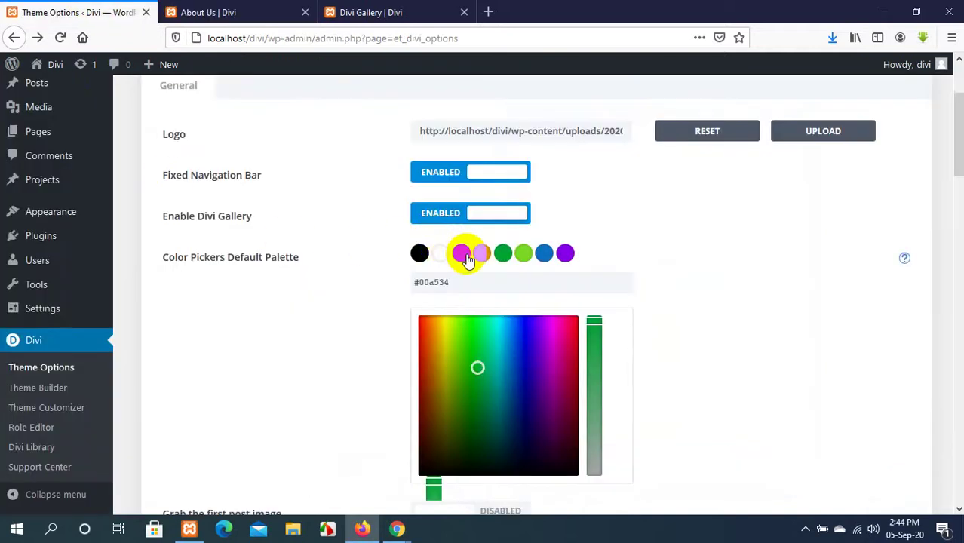
left_click(467, 260)
mouse_move(441, 340)
left_mouse_down()
mouse_move(416, 330)
mouse_move(532, 398)
mouse_move(540, 425)
mouse_move(553, 428)
left_mouse_up()
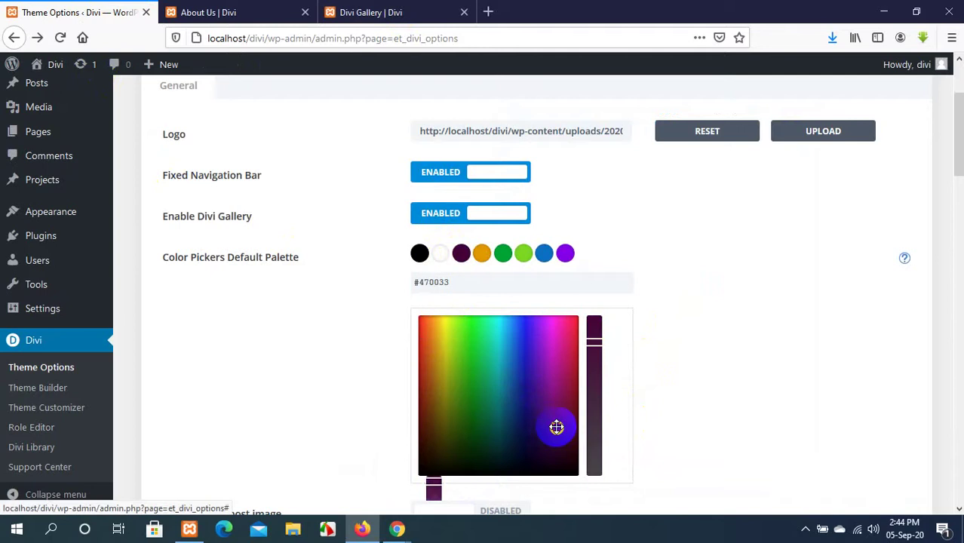
Save the theme options and go back to the About Us builder.
scroll(275, 381, "down", 15)
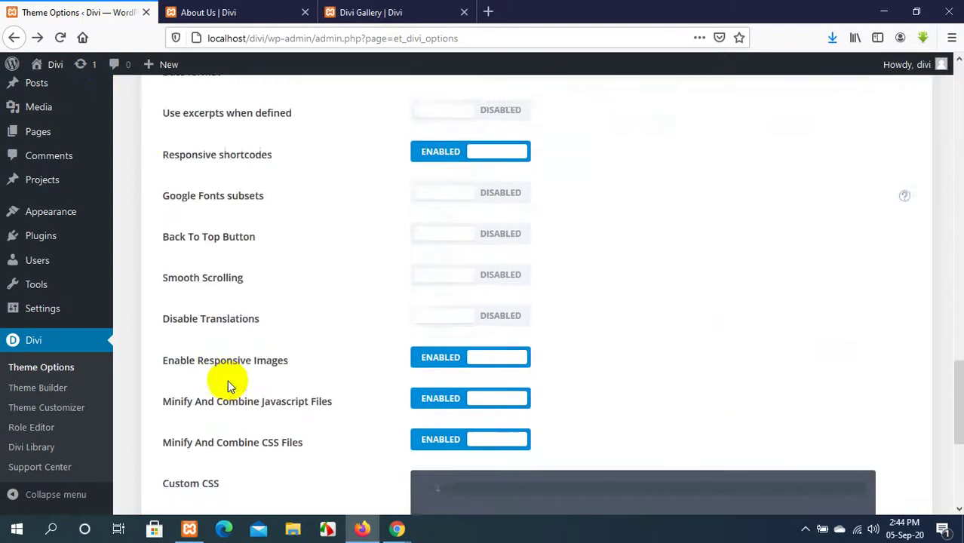
scroll(226, 380, "down", 5)
left_click(195, 453)
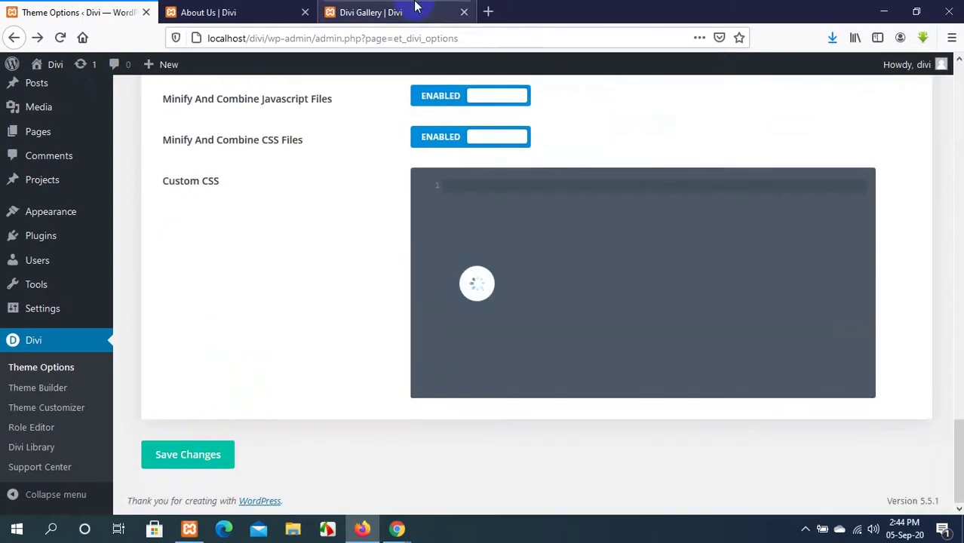
left_click(279, 12)
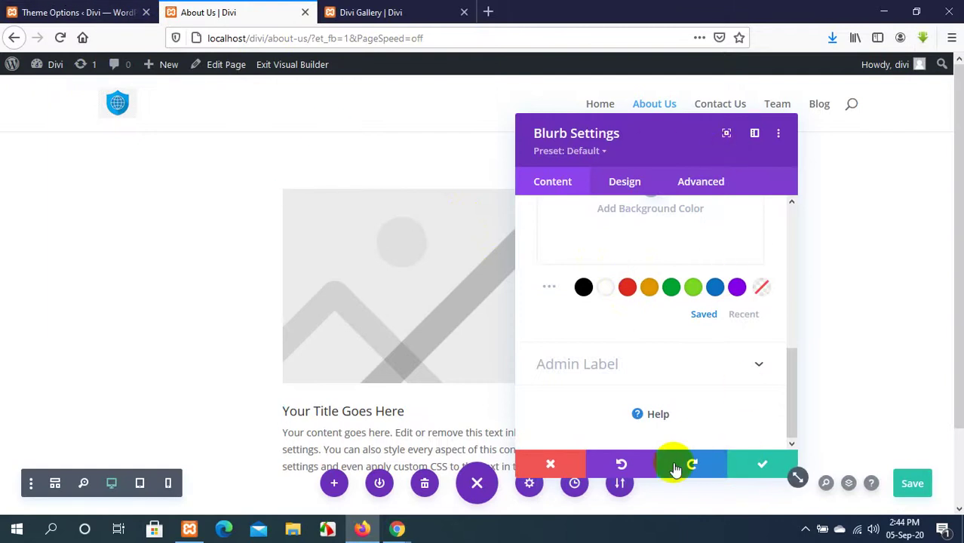
Cancel Blurb Settings, reload the builder choosing Leave Page, and restore the browser backup.
left_click(561, 456)
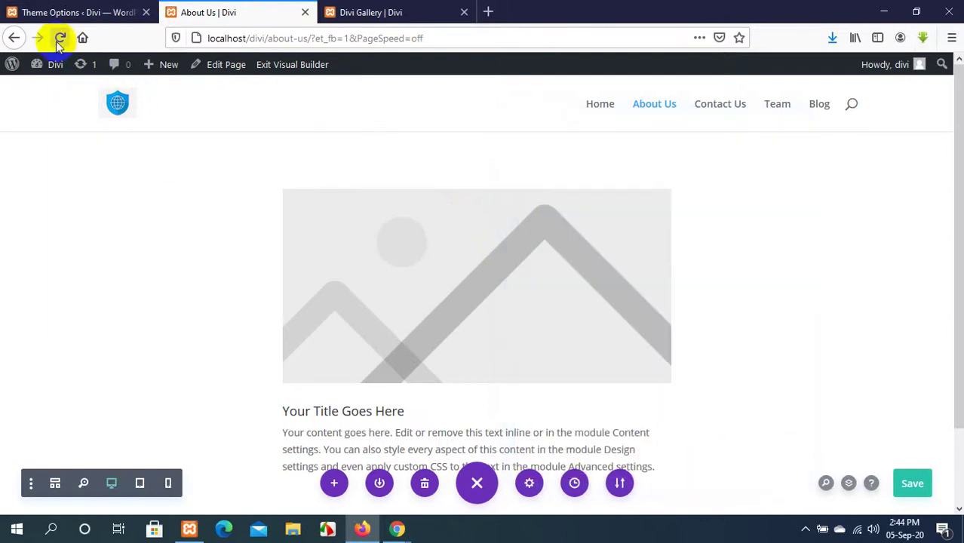
left_click(59, 38)
left_click(570, 252)
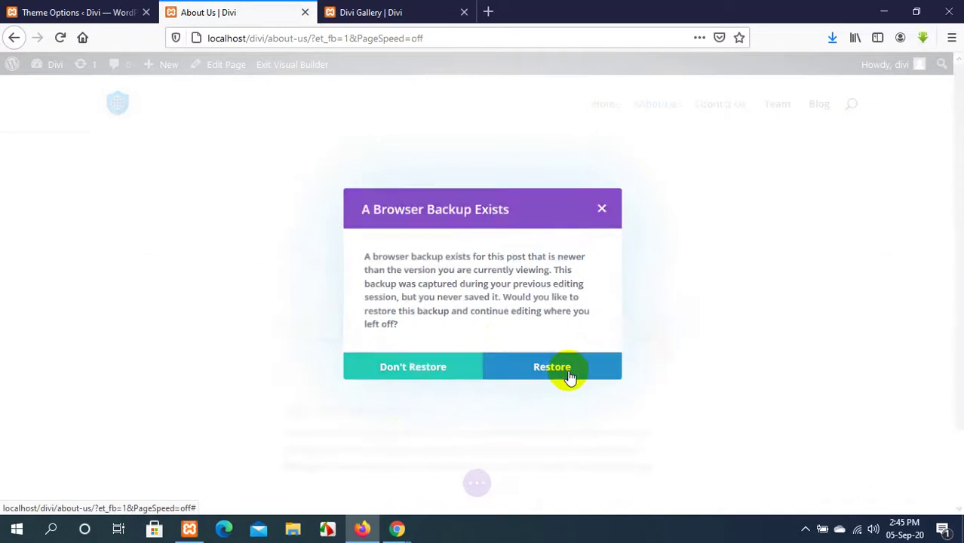
left_click(558, 369)
scroll(569, 369, "down", 2)
scroll(567, 369, "up", 2)
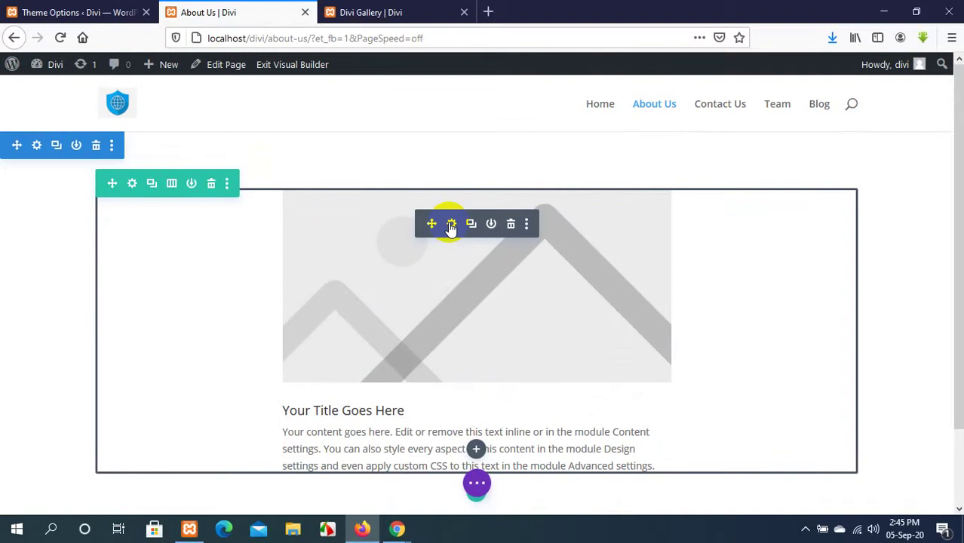
left_click(451, 224)
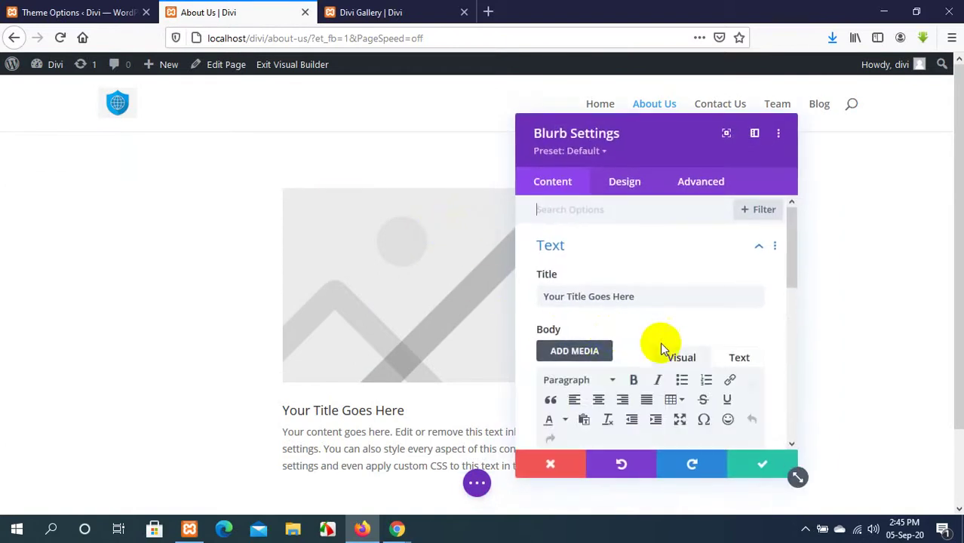
scroll(662, 345, "down", 4)
left_click(699, 393)
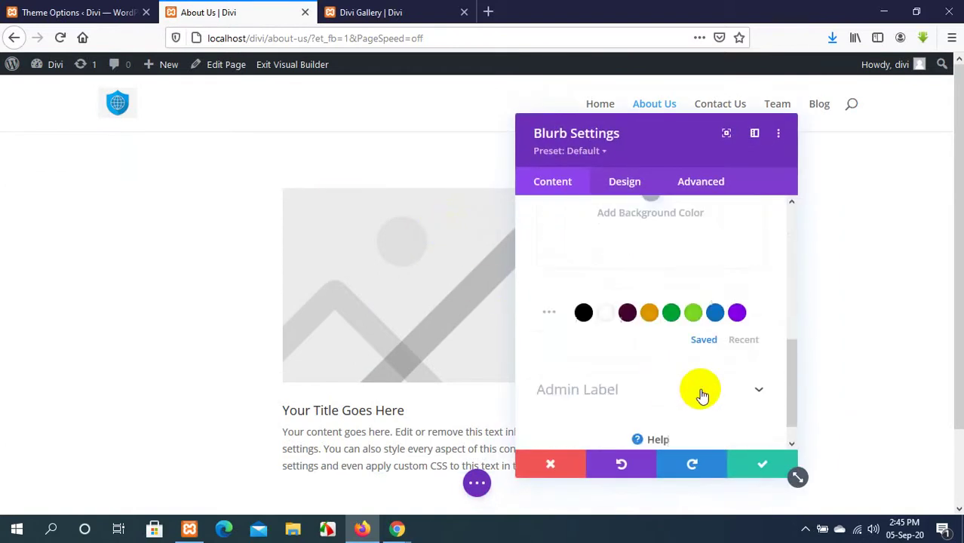
scroll(689, 351, "down", 3)
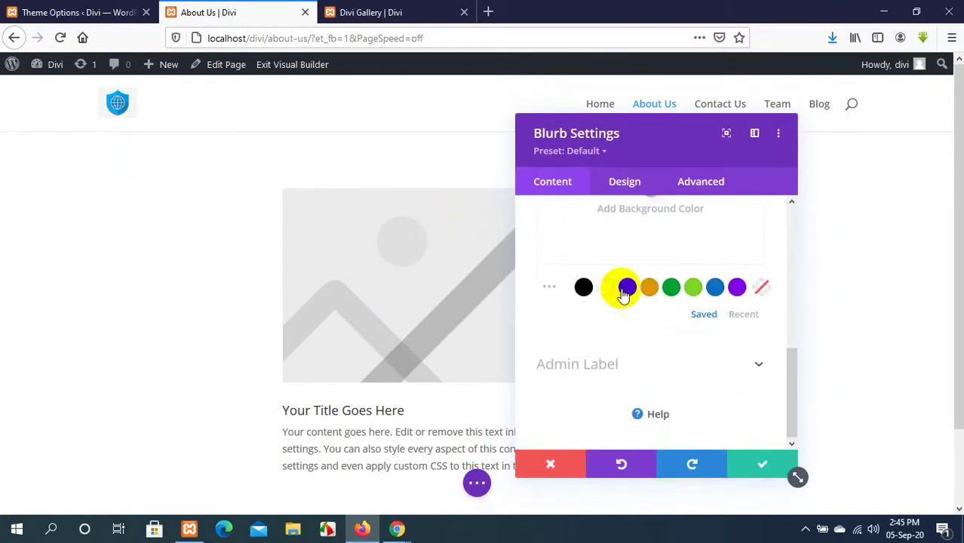
left_click(75, 12)
scroll(424, 286, "up", 15)
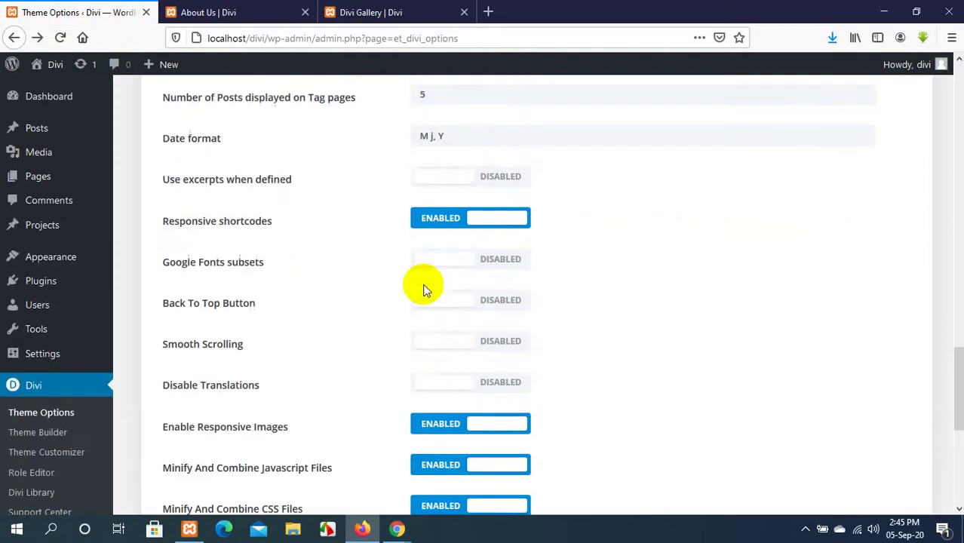
scroll(424, 283, "up", 10)
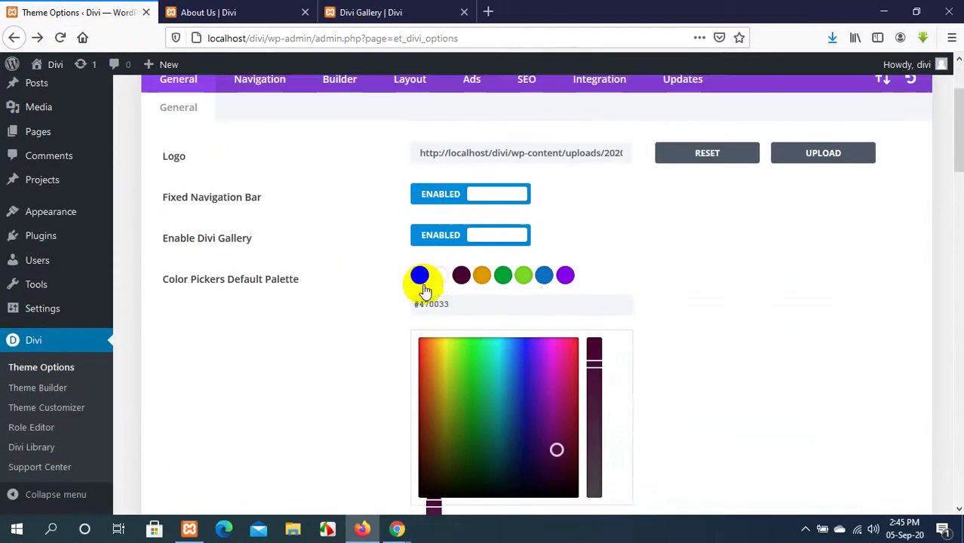
scroll(452, 257, "down", 1)
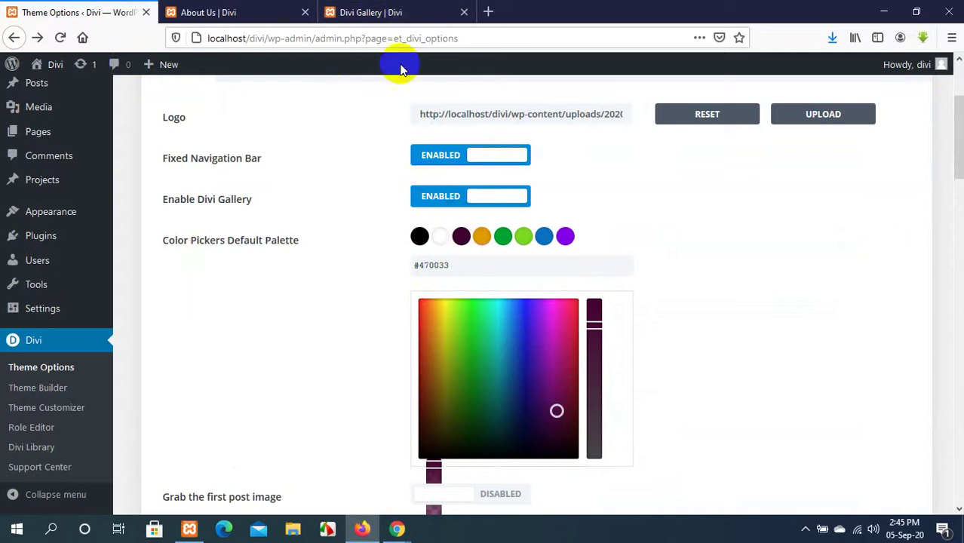
left_click(411, 11)
left_click(246, 10)
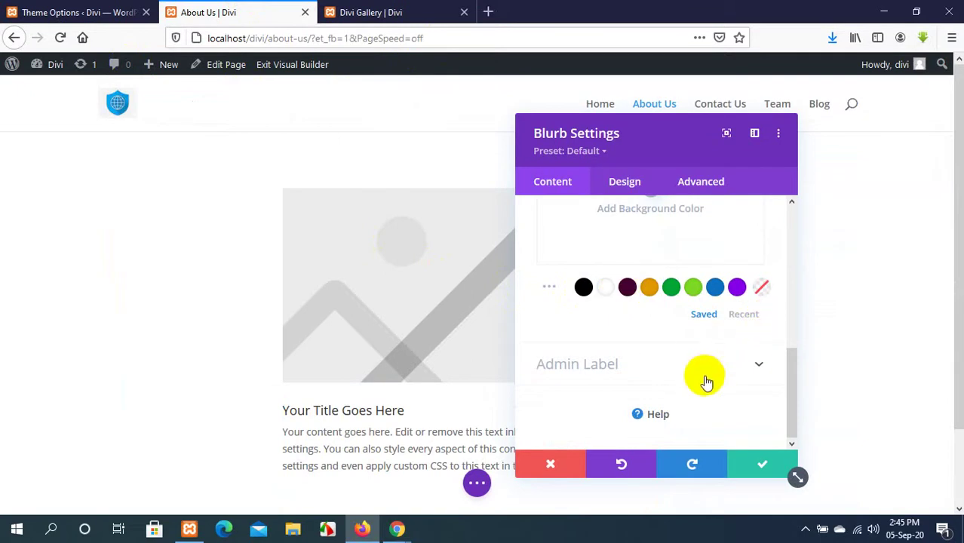
left_click(754, 465)
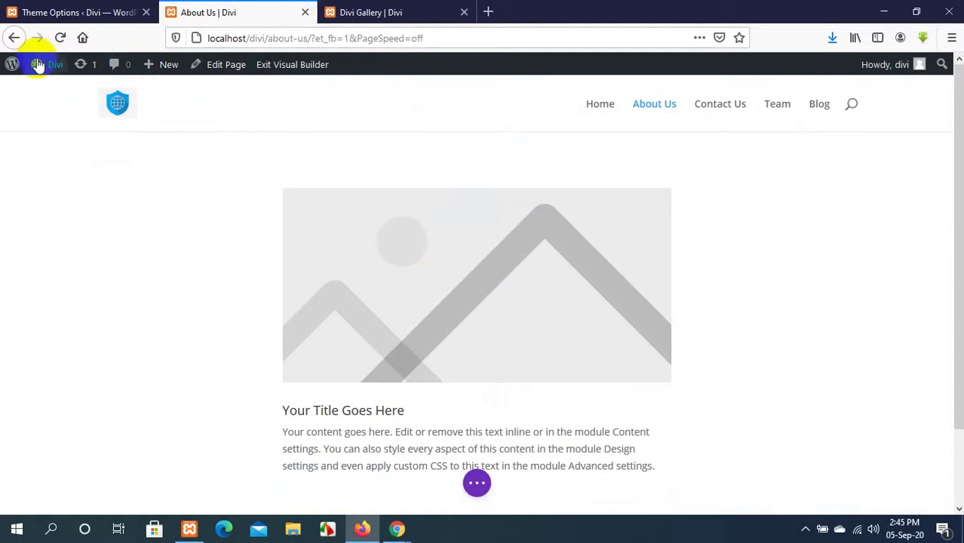
Leave the Visual Builder page without saving and go back to Divi Theme Options.
mouse_move(38, 65)
left_click(47, 109)
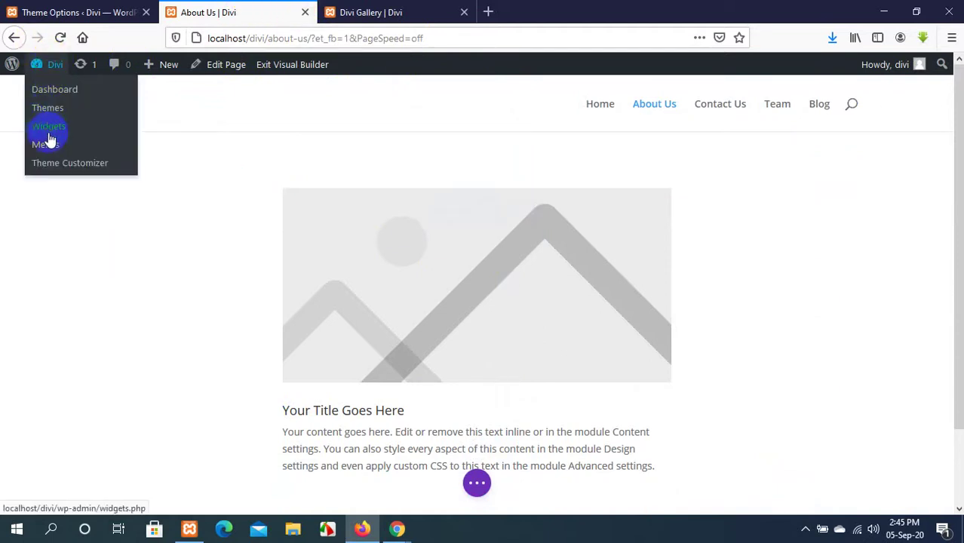
left_click(14, 37)
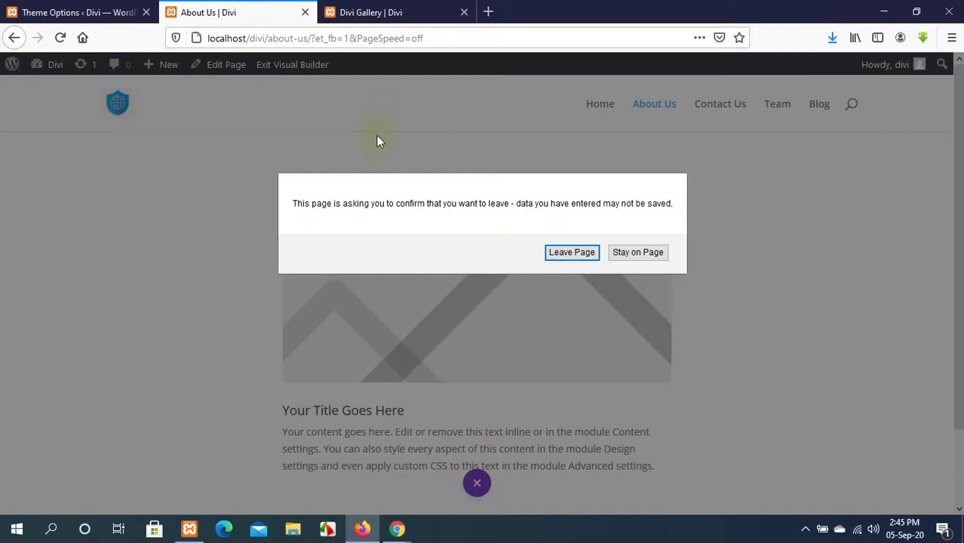
left_click(556, 257)
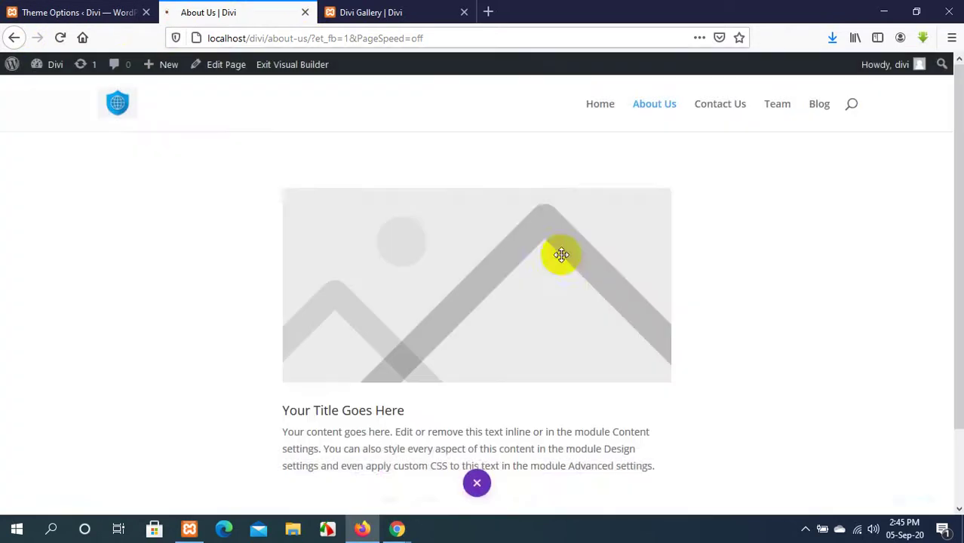
left_click(102, 9)
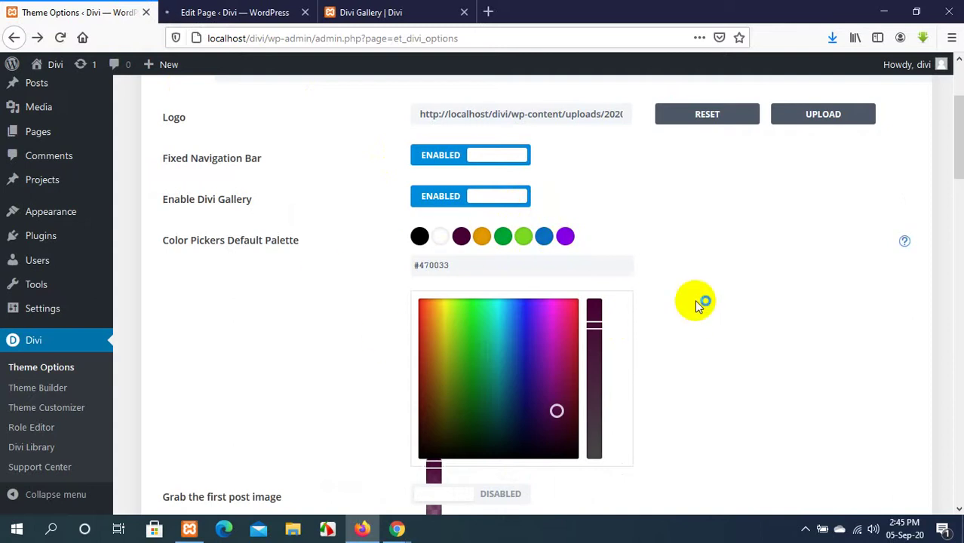
Set the second Default Palette colour to dark purple #1b004f.
left_click(435, 238)
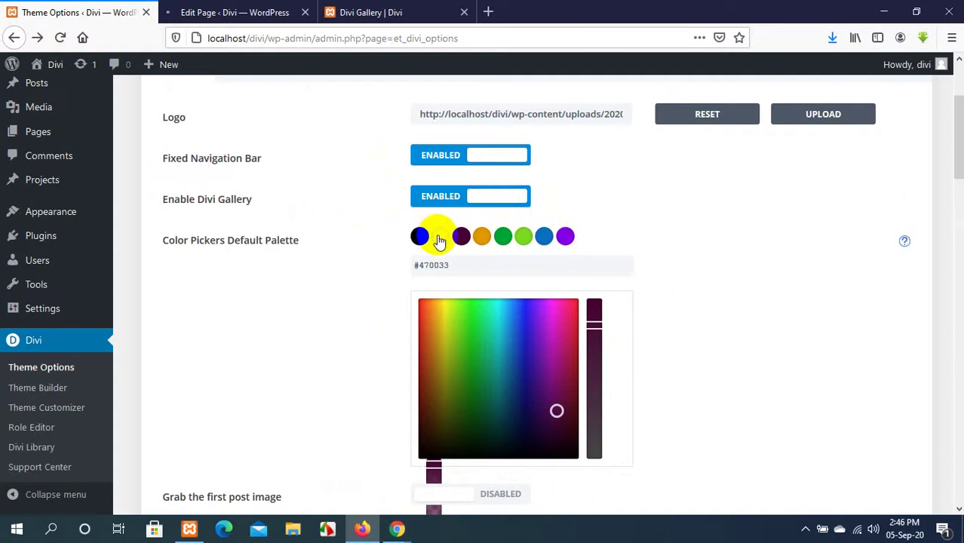
left_click(440, 240)
left_click(595, 317)
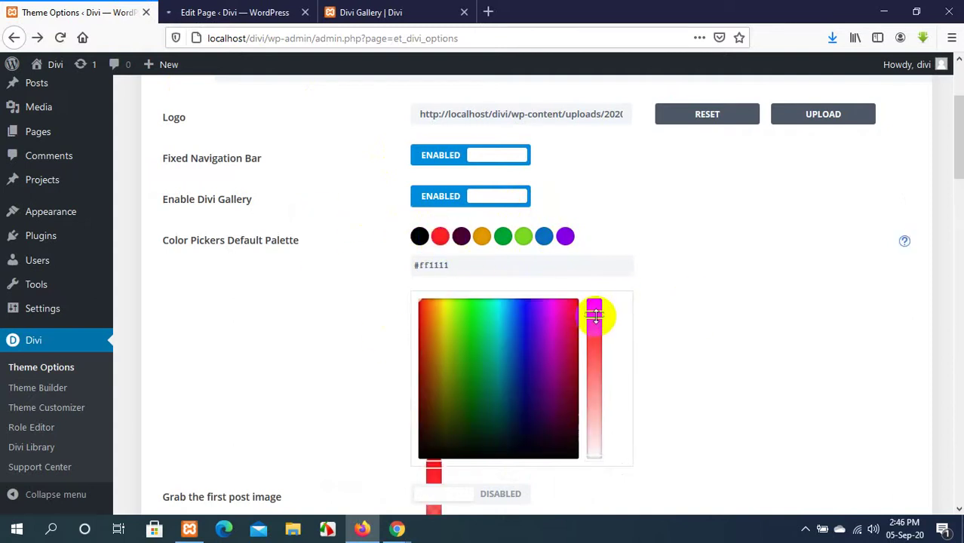
mouse_move(460, 388)
left_mouse_down()
mouse_move(469, 369)
mouse_move(534, 408)
left_mouse_up()
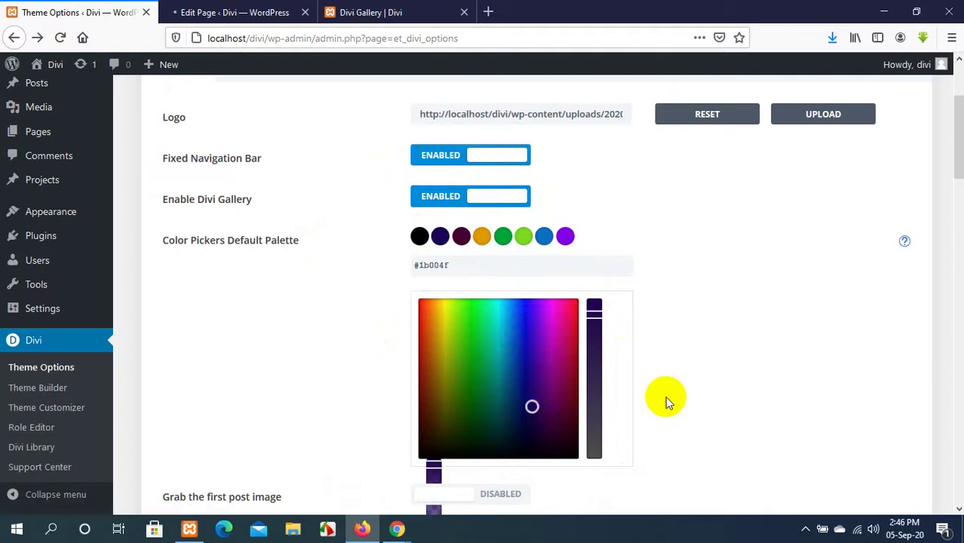
scroll(452, 302, "down", 2)
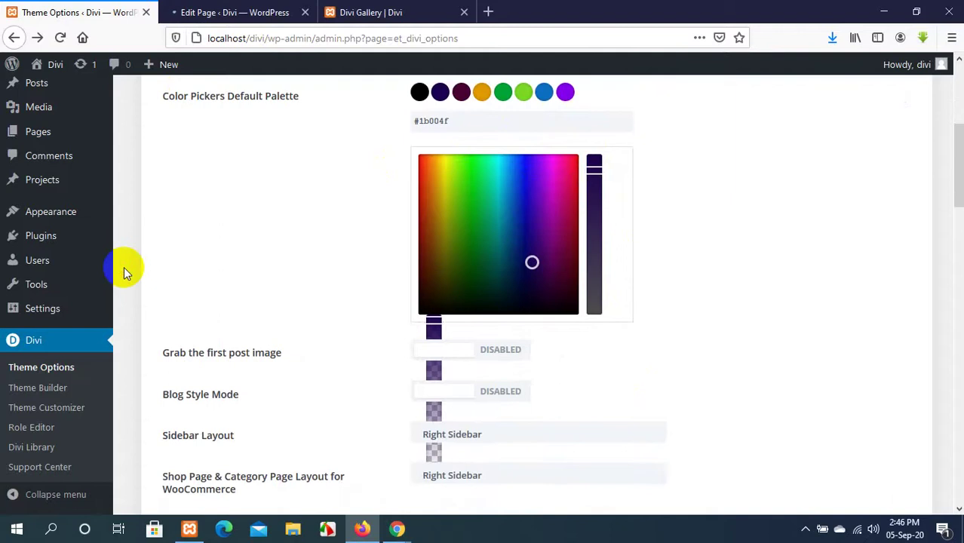
scroll(222, 242, "up", 3)
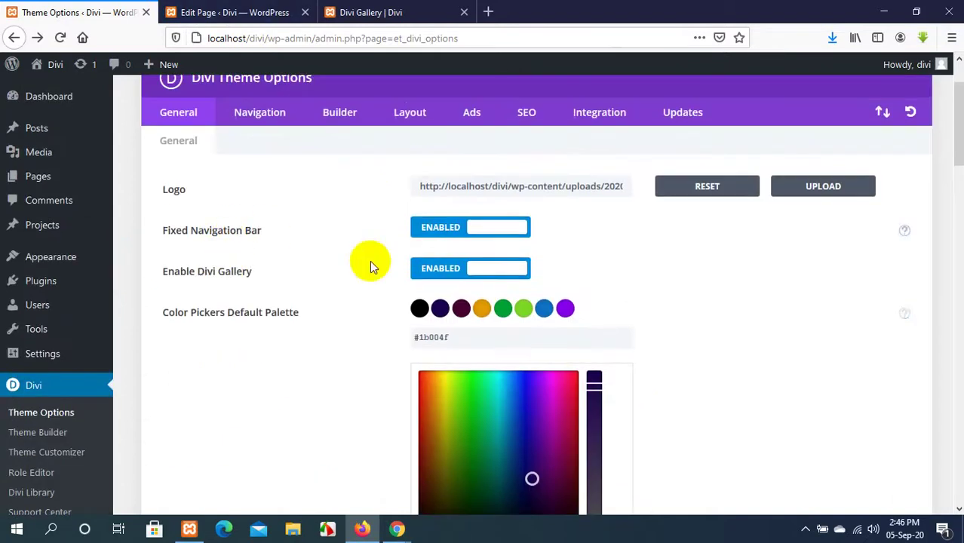
Check the first palette colour's value and review the eight palette swatches.
left_click(418, 309)
scroll(660, 368, "down", 3)
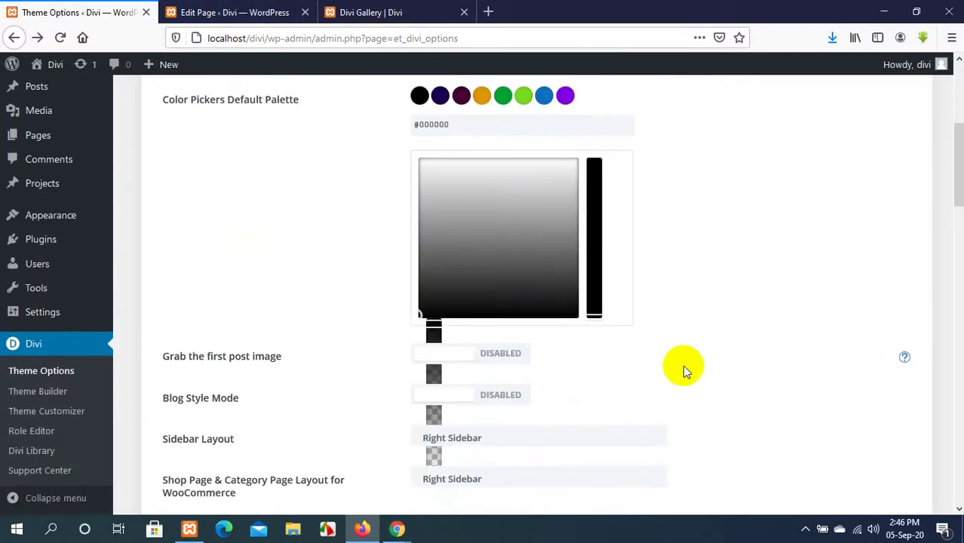
scroll(684, 369, "up", 2)
scroll(167, 249, "down", 3)
scroll(168, 249, "up", 3)
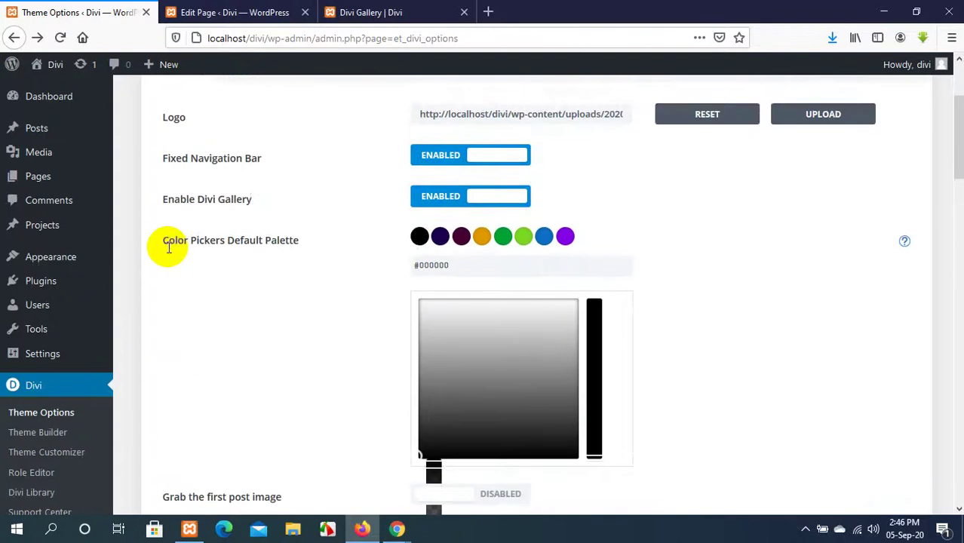
scroll(167, 248, "down", 1)
scroll(168, 246, "down", 3)
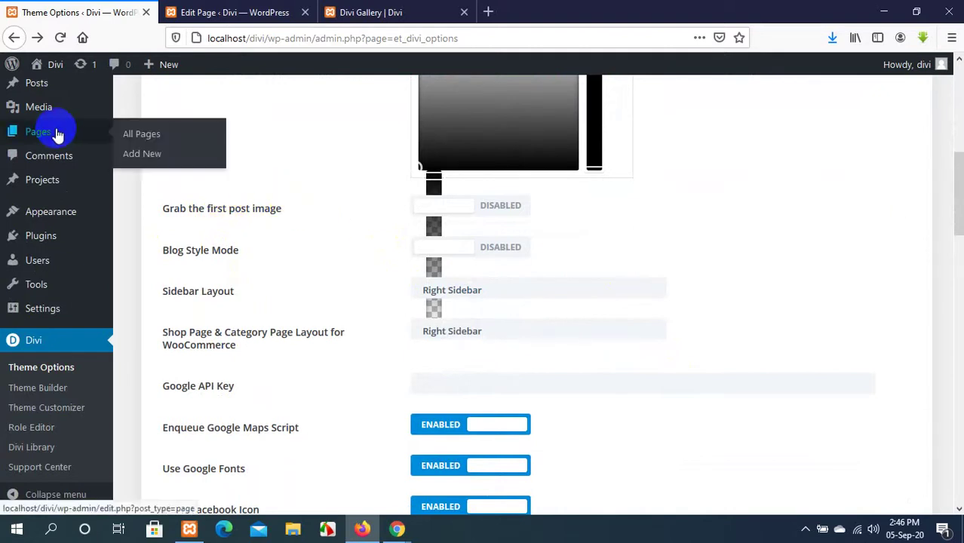
Switch to the site's Blog page and scroll through its post list.
left_click(224, 10)
left_click(414, 9)
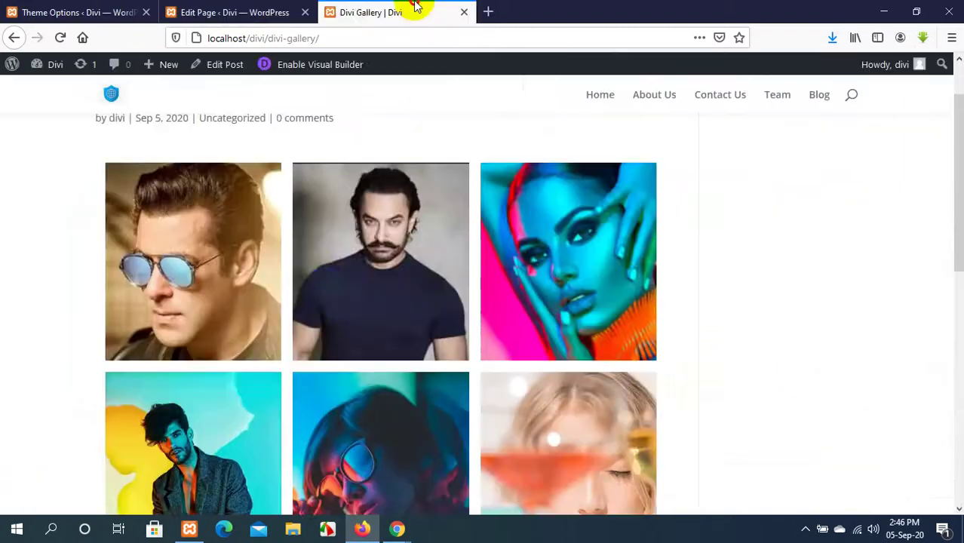
scroll(326, 281, "down", 5)
scroll(326, 276, "down", 2)
scroll(326, 276, "up", 10)
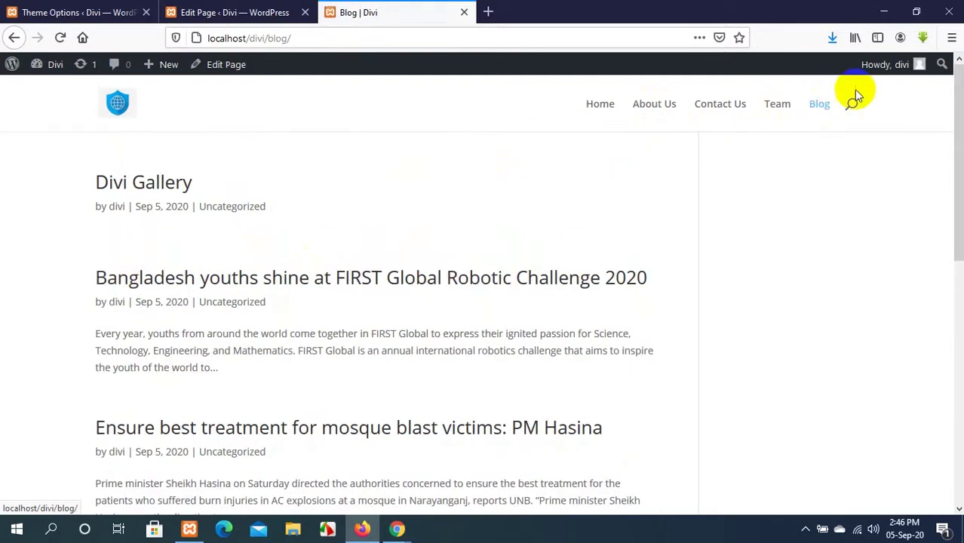
scroll(426, 242, "down", 6)
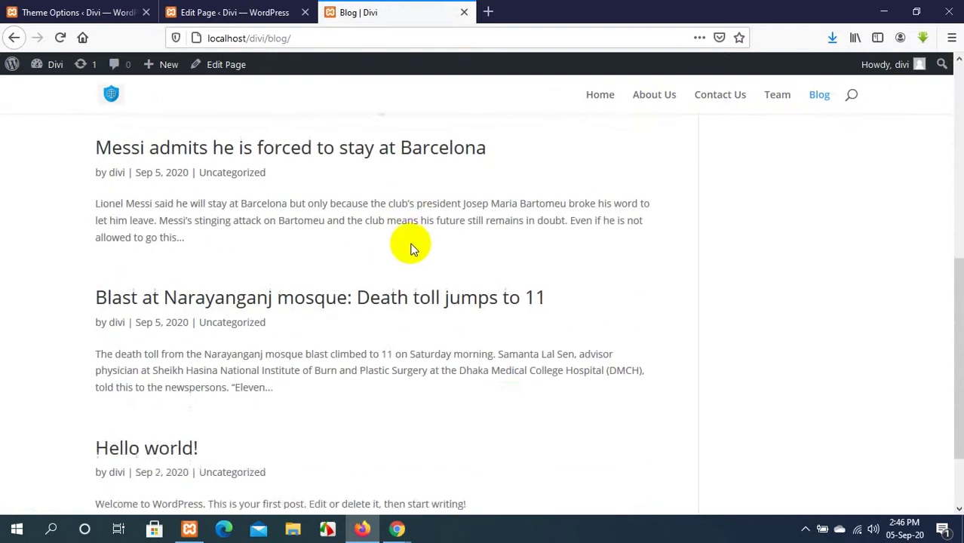
scroll(411, 248, "up", 6)
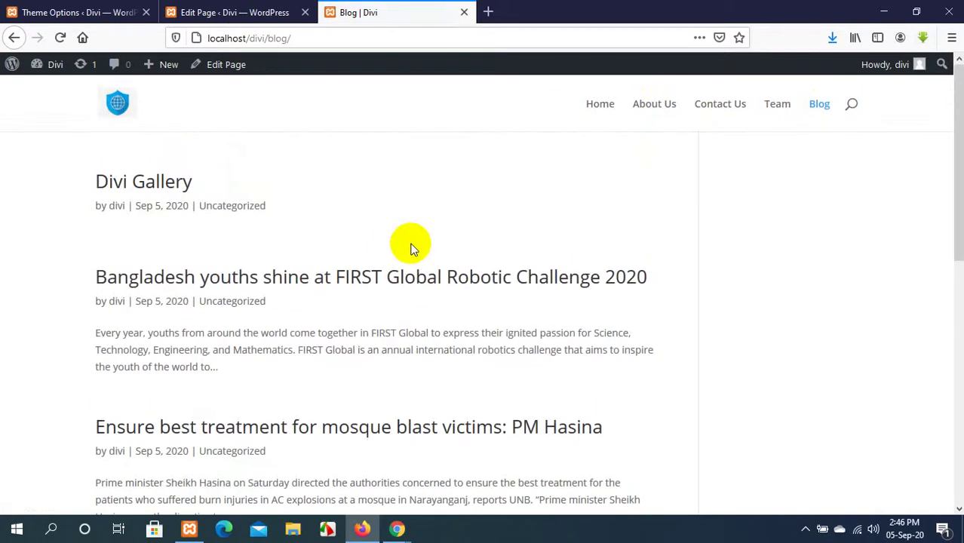
scroll(411, 252, "down", 5)
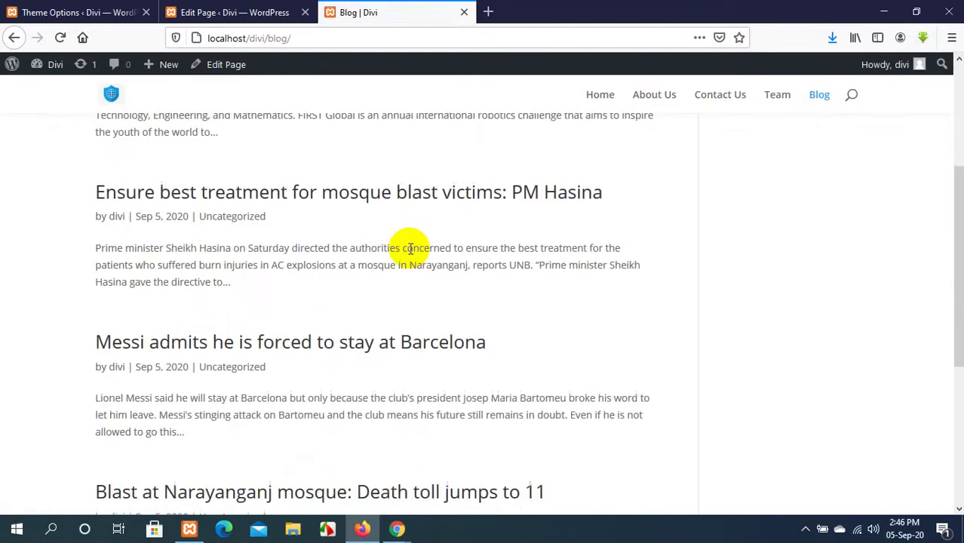
scroll(410, 250, "down", 2)
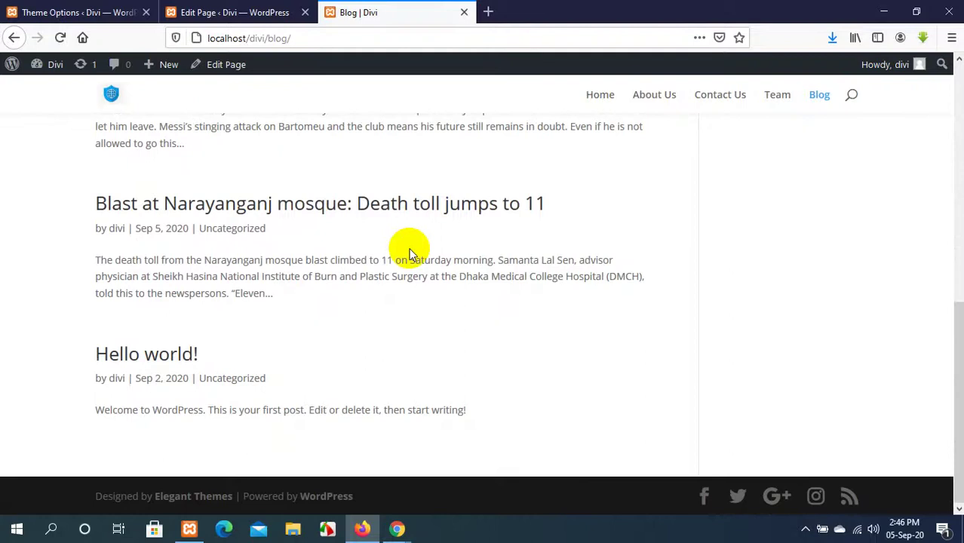
scroll(410, 252, "up", 7)
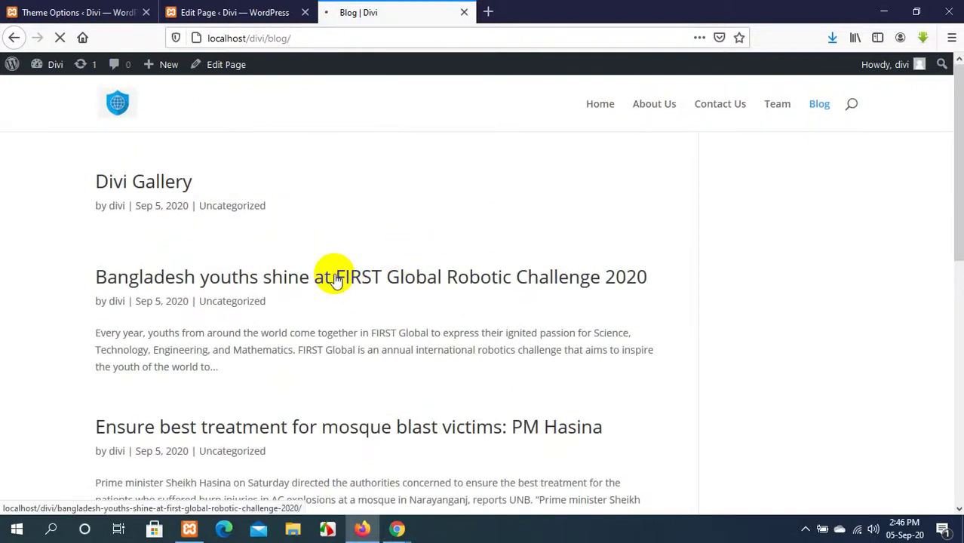
Read through the post 'Bangladesh youths shine at FIRST Global Robotic Challenge 2020'.
scroll(335, 277, "down", 10)
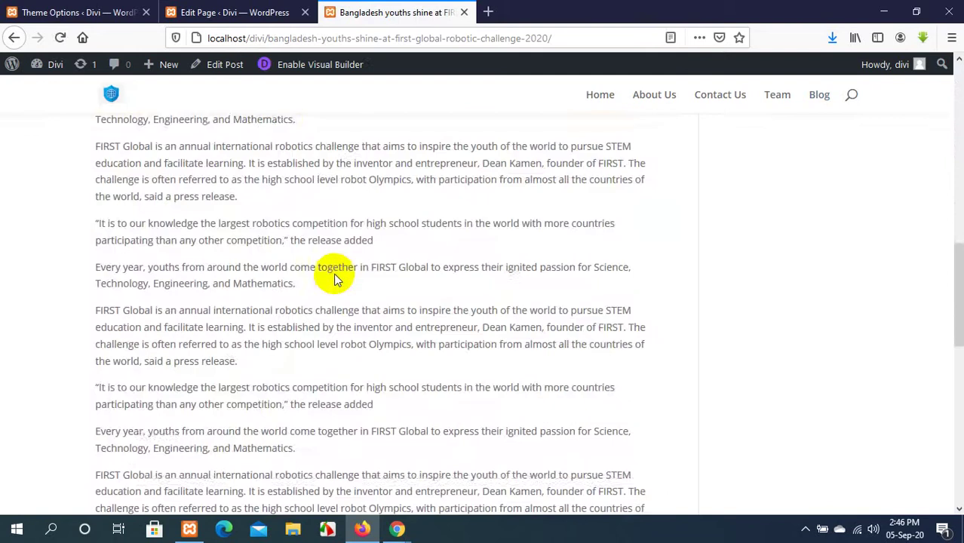
scroll(335, 278, "down", 2)
scroll(299, 350, "down", 3)
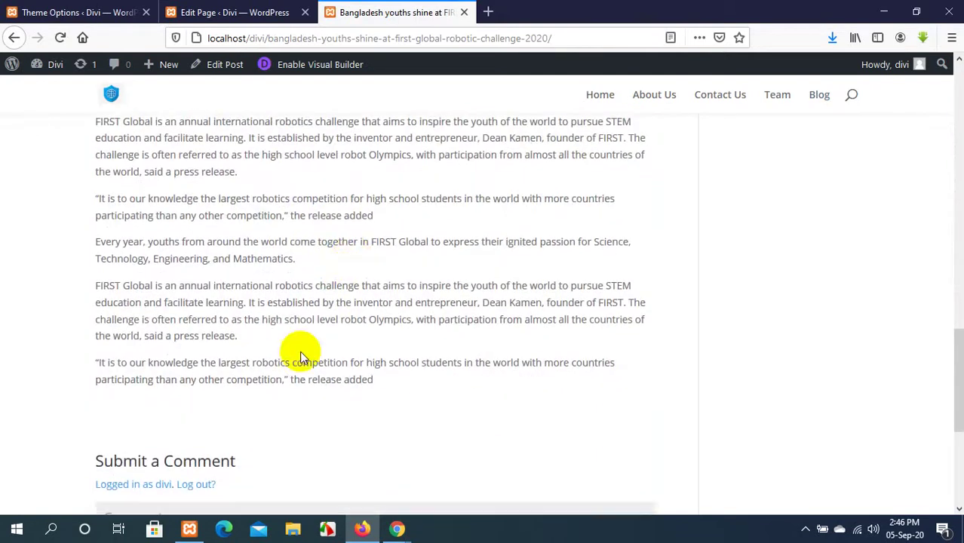
scroll(384, 310, "up", 4)
scroll(384, 313, "up", 10)
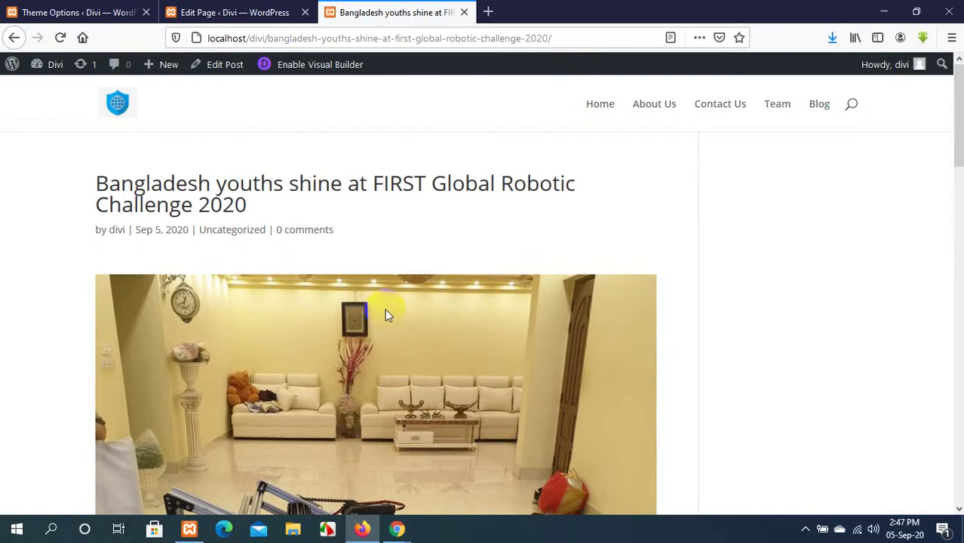
scroll(385, 313, "down", 7)
scroll(384, 310, "down", 4)
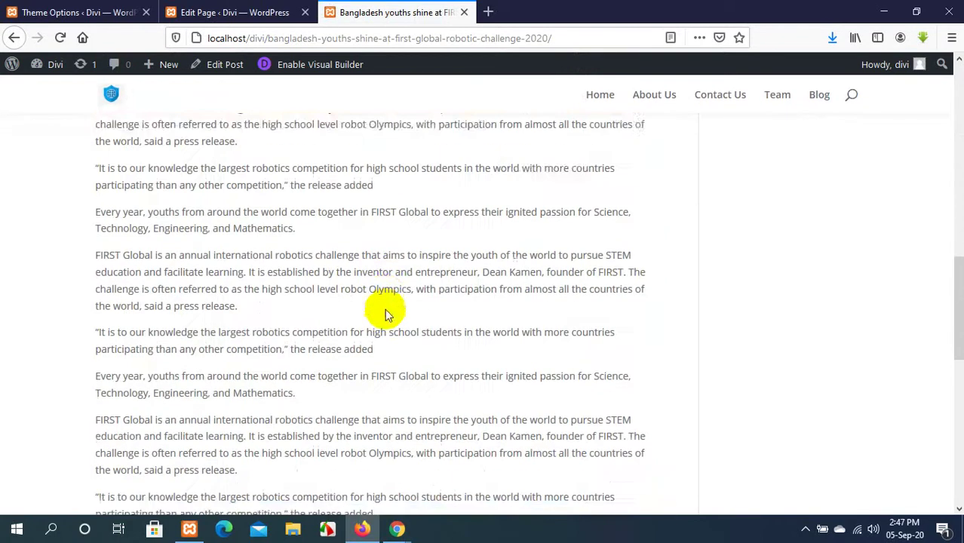
scroll(385, 311, "up", 12)
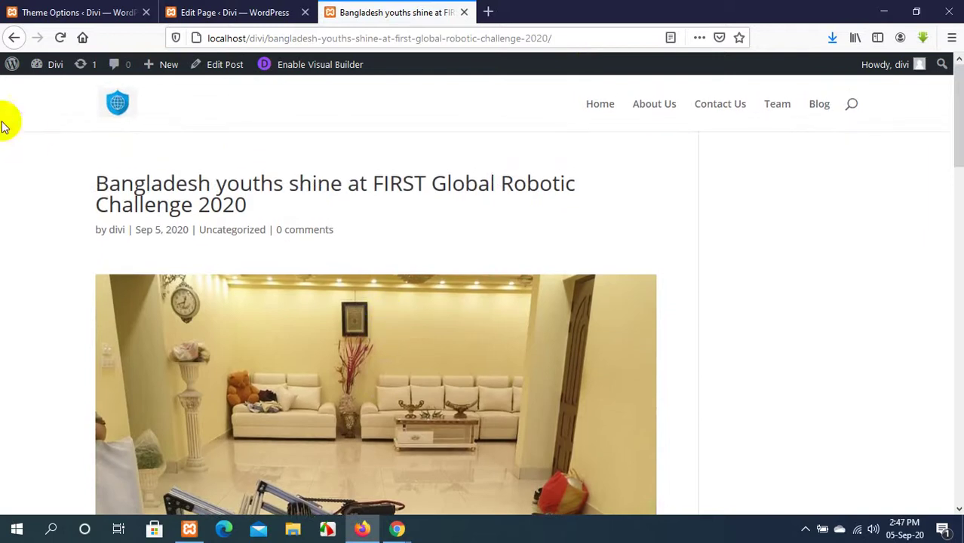
left_click(13, 38)
left_click(113, 13)
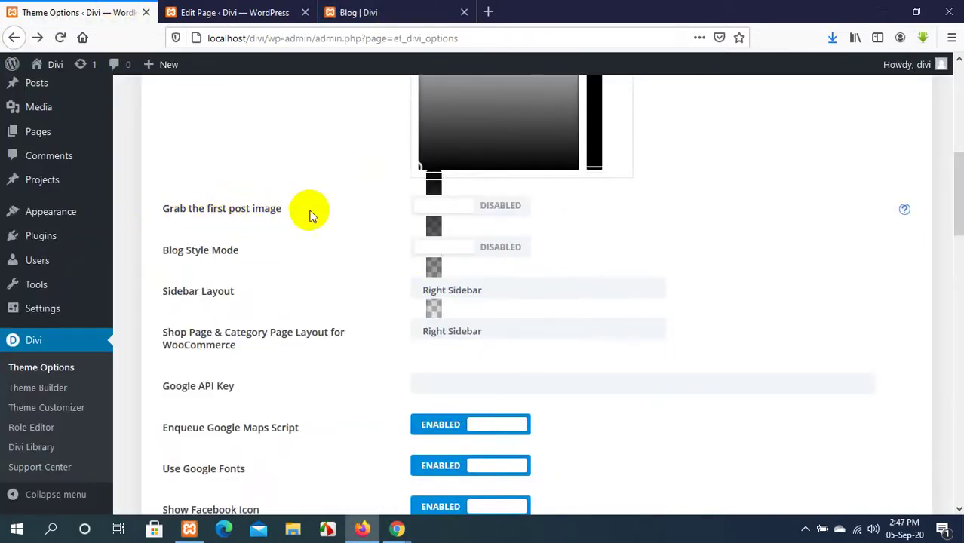
left_click(436, 205)
scroll(159, 326, "down", 15)
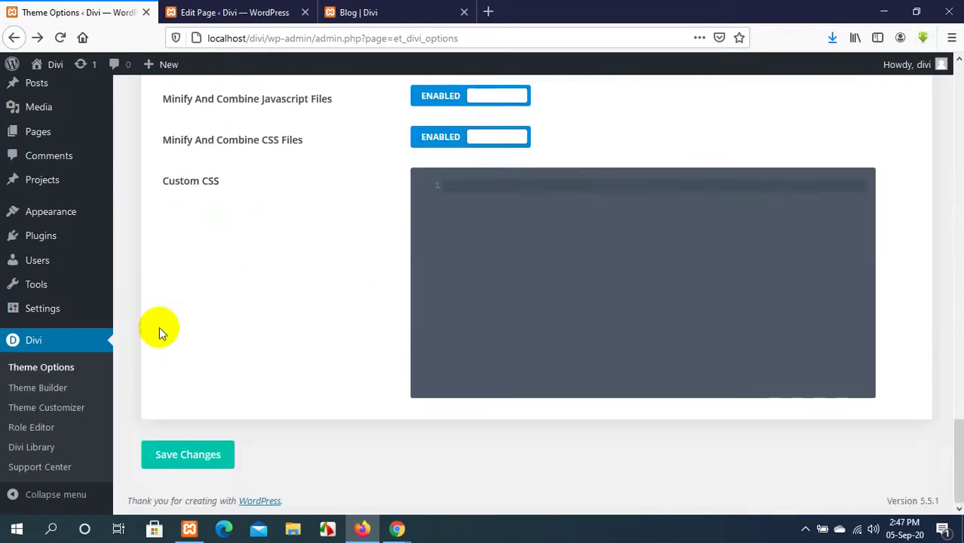
left_click(186, 457)
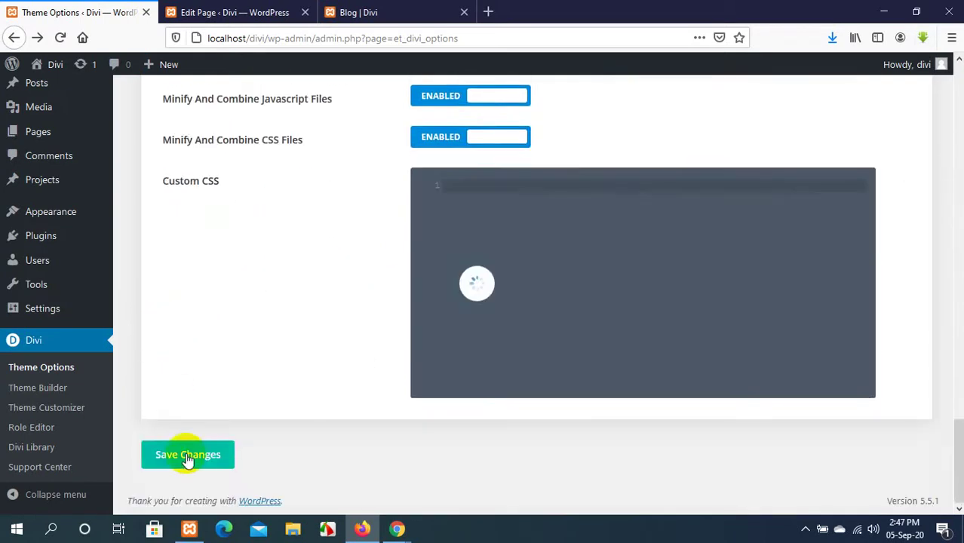
left_click(407, 7)
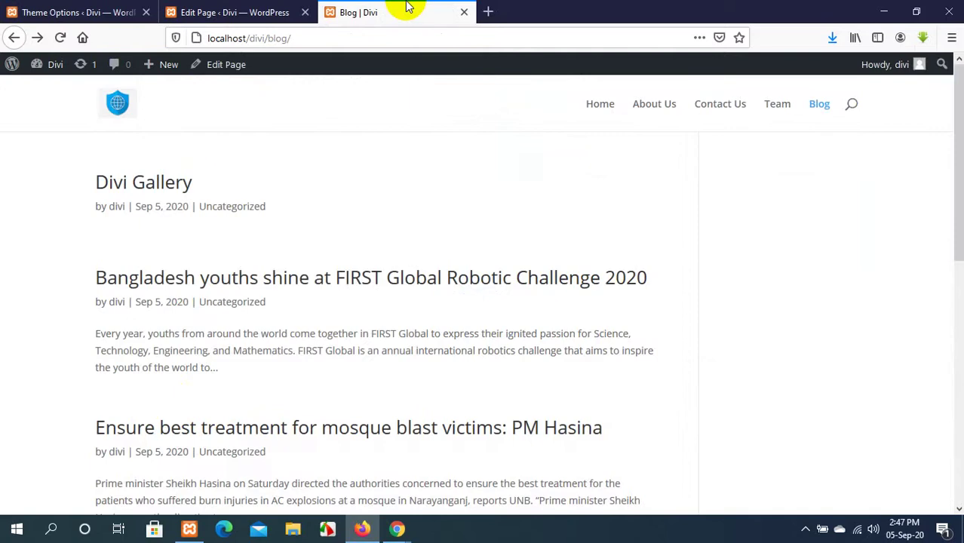
left_click(73, 9)
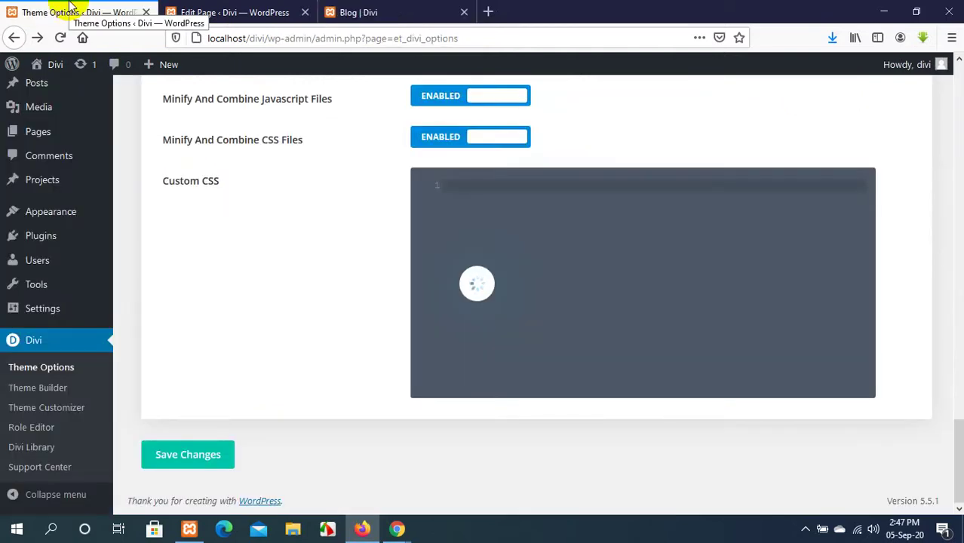
left_click(326, 10)
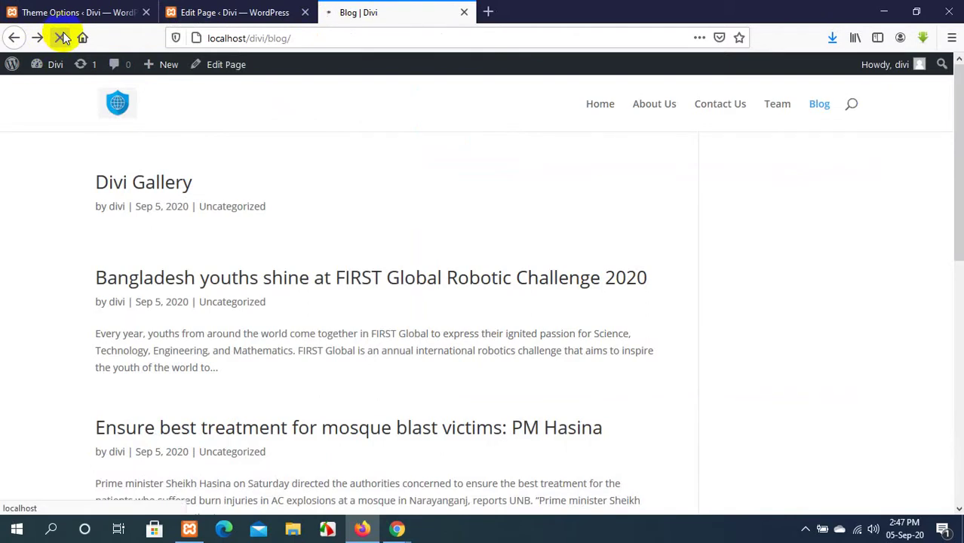
scroll(204, 335, "down", 3)
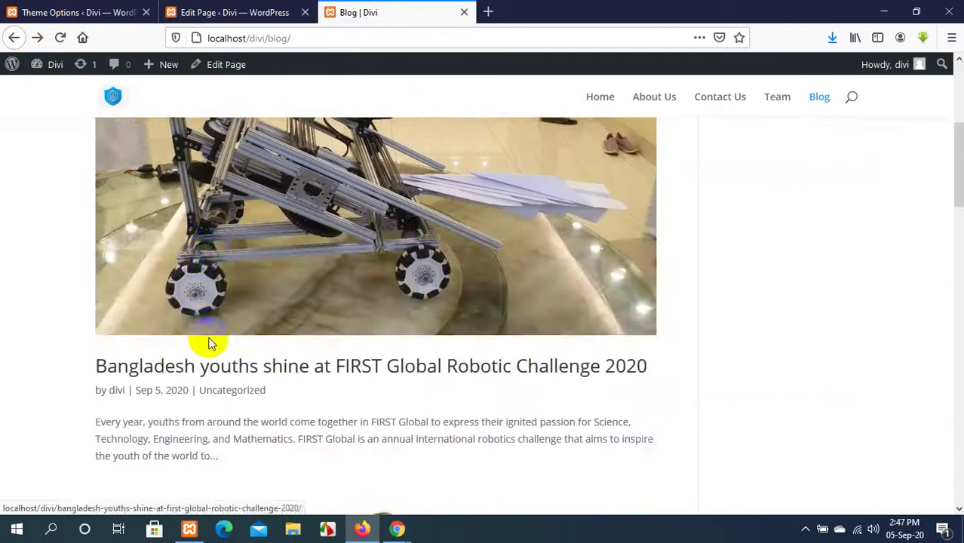
scroll(211, 343, "down", 15)
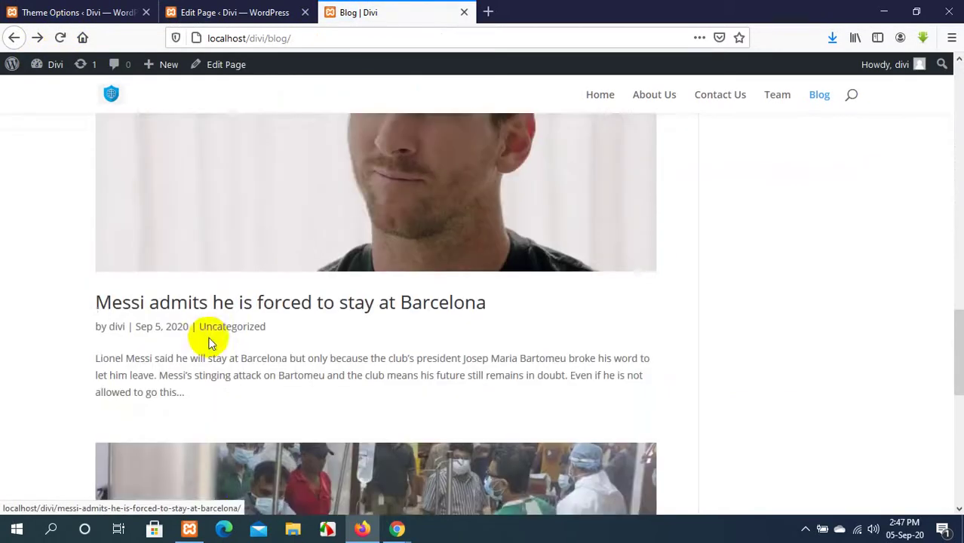
scroll(210, 343, "down", 10)
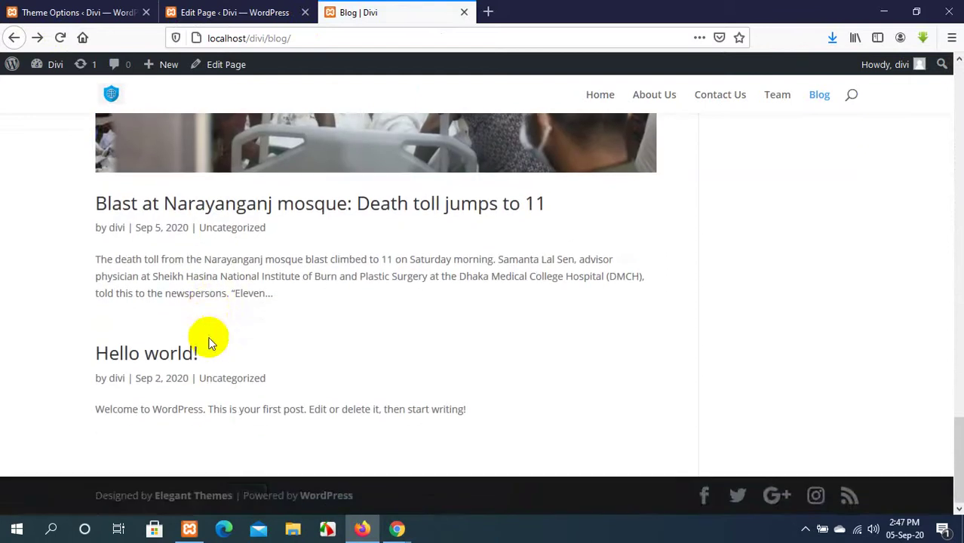
scroll(210, 343, "up", 20)
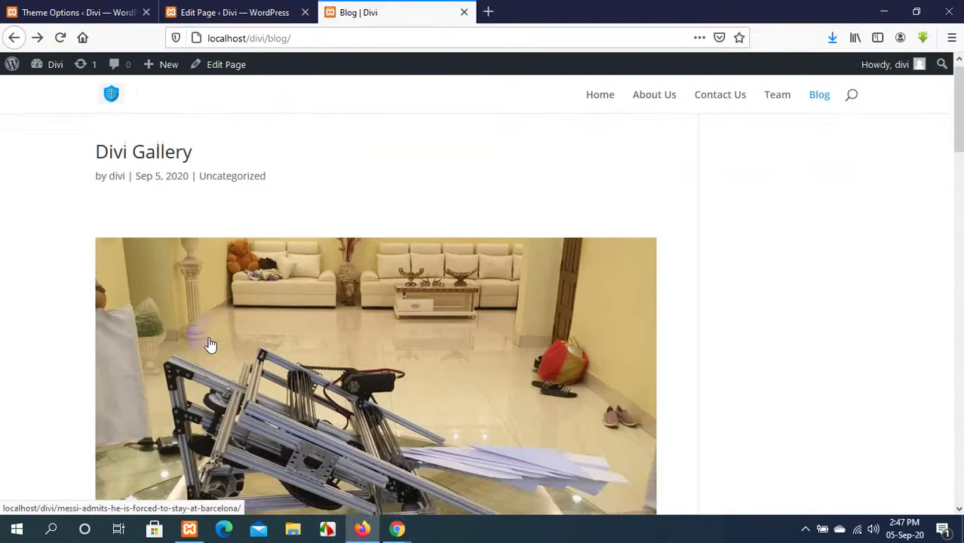
scroll(211, 345, "up", 2)
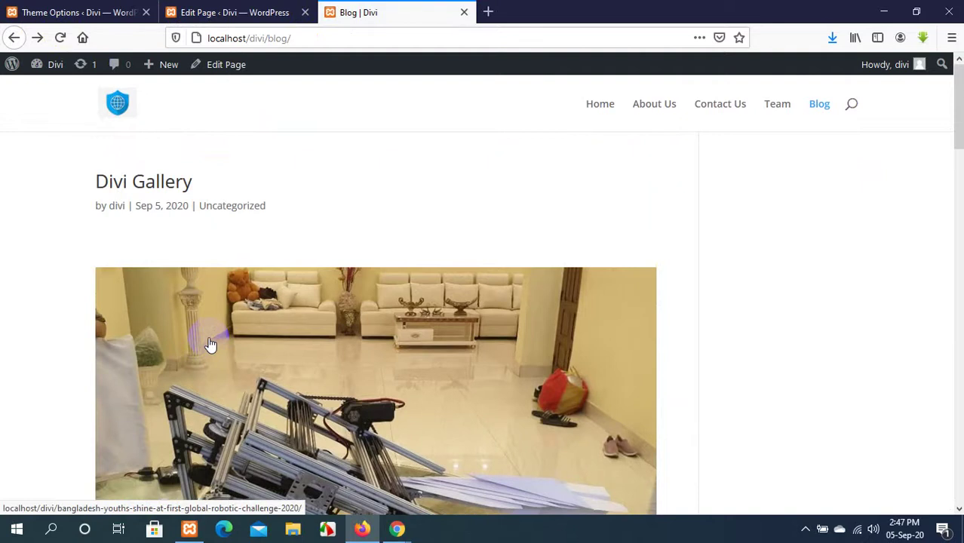
scroll(221, 416, "down", 3)
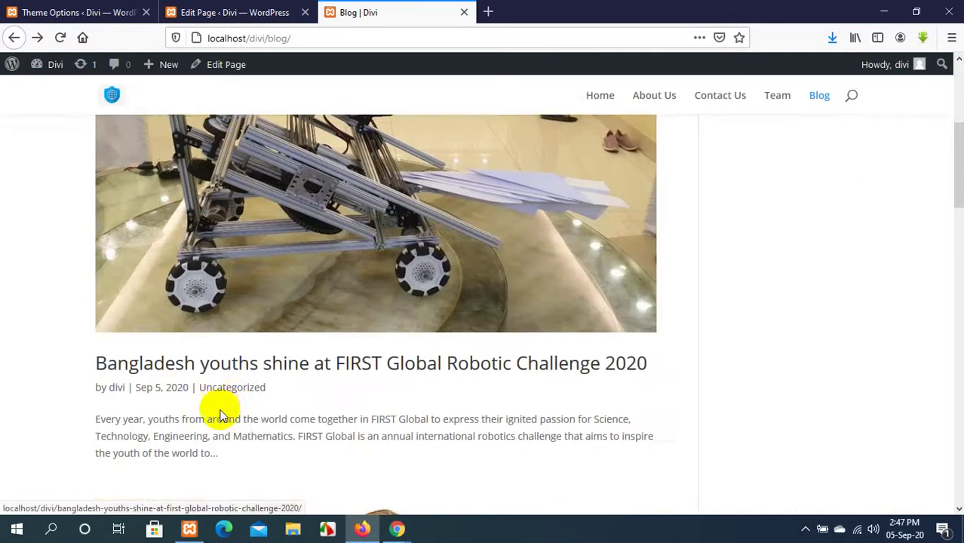
scroll(220, 416, "down", 15)
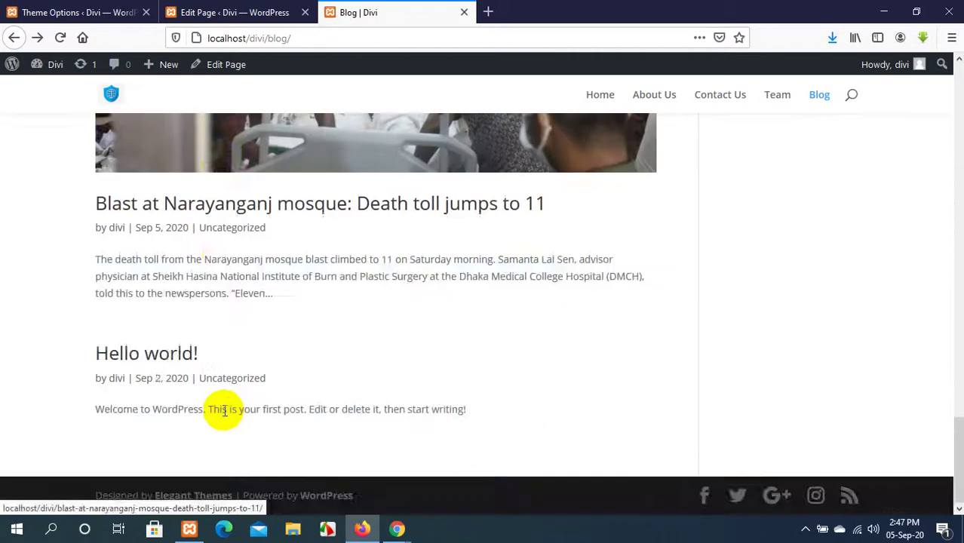
scroll(224, 411, "up", 20)
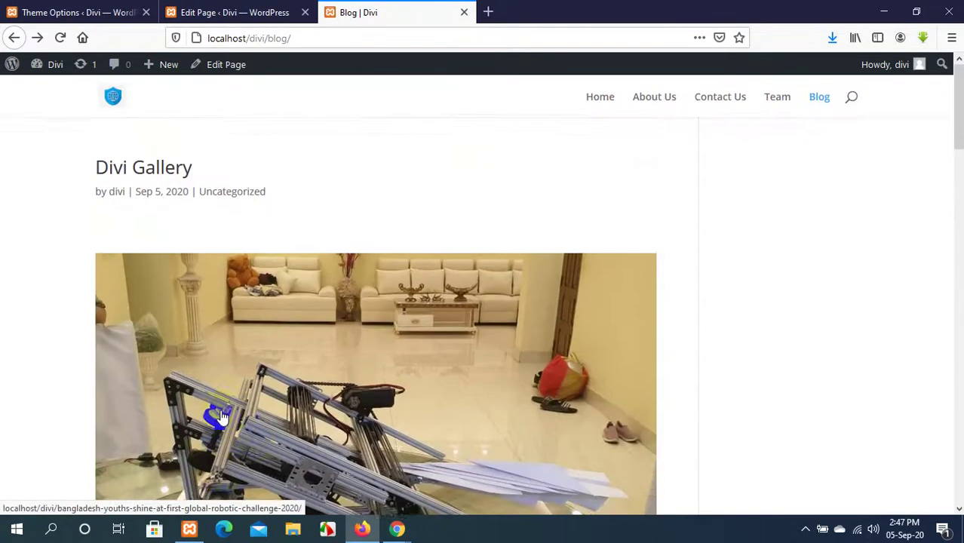
Set Blog Style Mode to ENABLED, save the theme options, and go back to the Blog page.
left_click(89, 9)
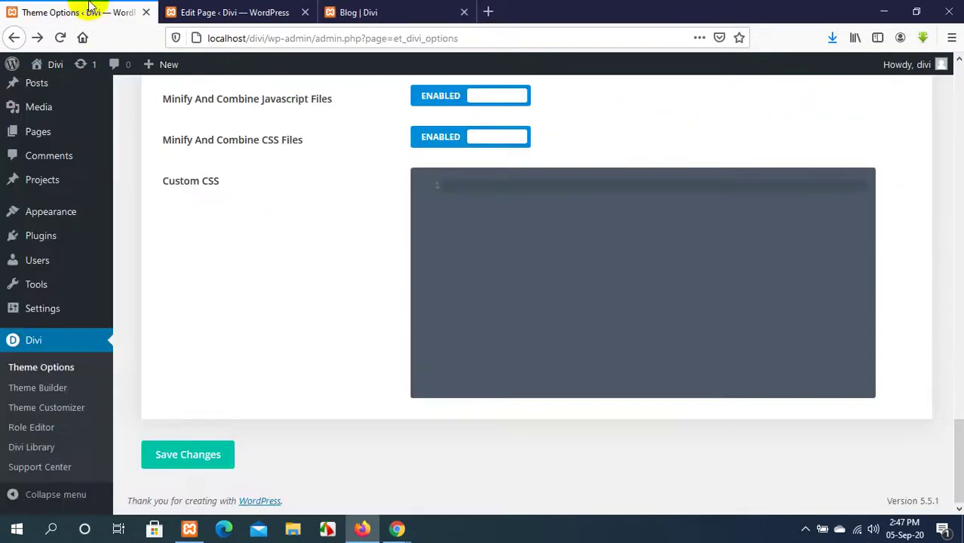
scroll(370, 181, "up", 7)
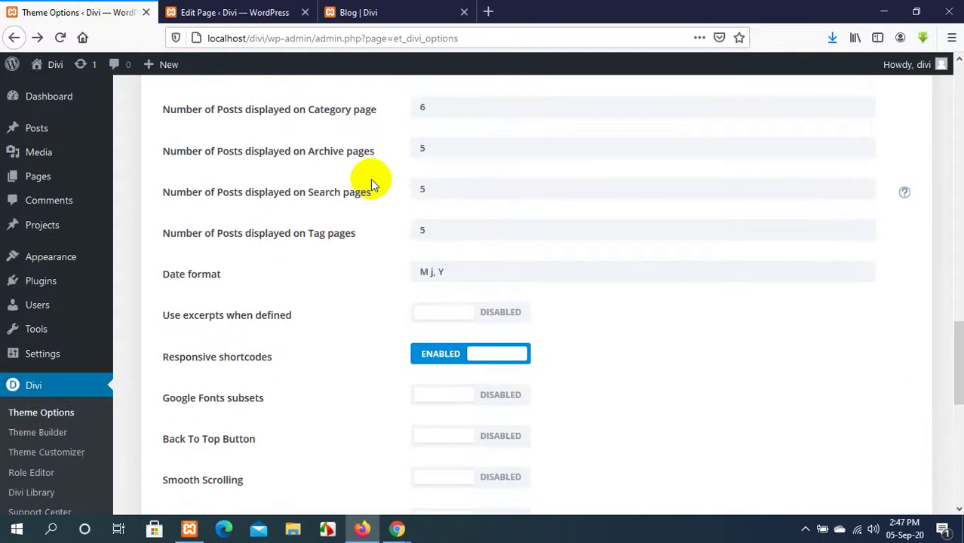
scroll(370, 181, "up", 15)
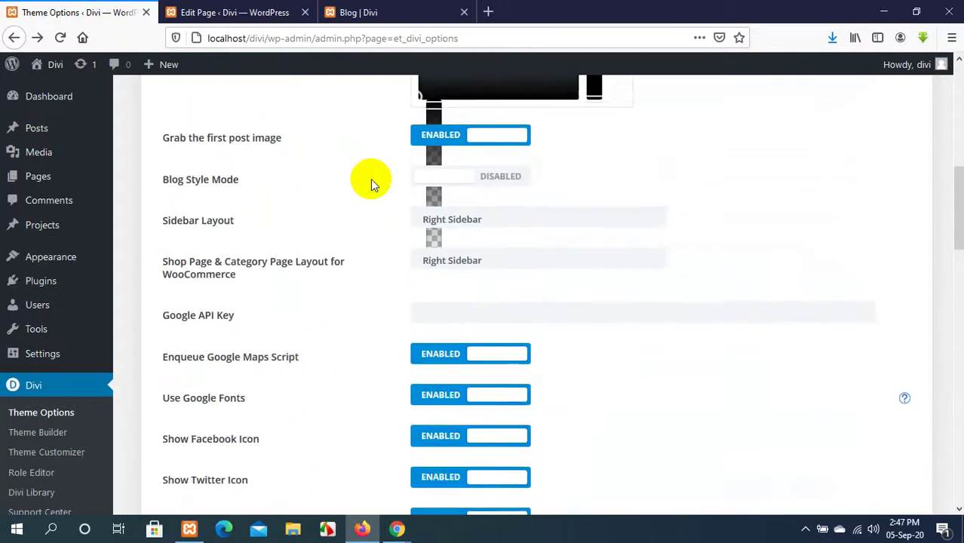
scroll(371, 181, "up", 3)
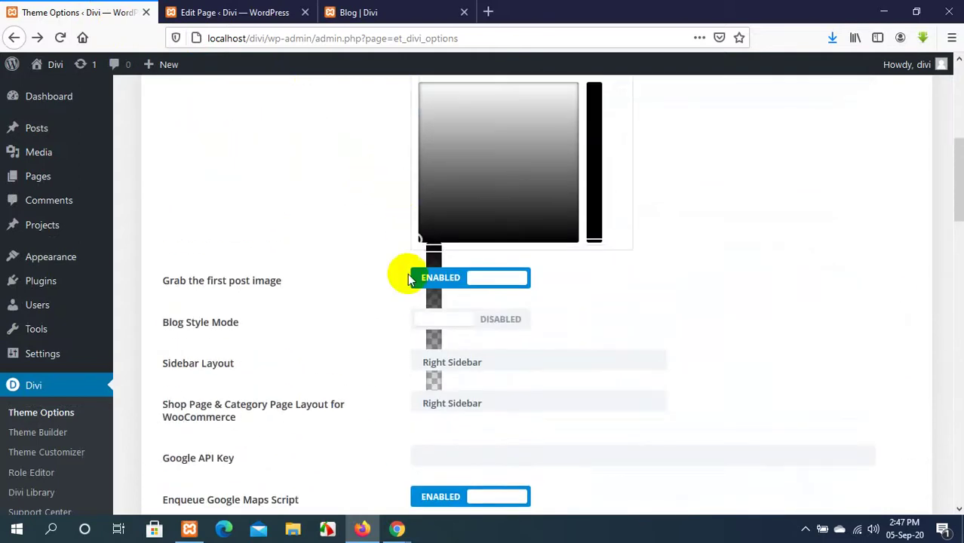
left_click(436, 320)
scroll(355, 362, "down", 5)
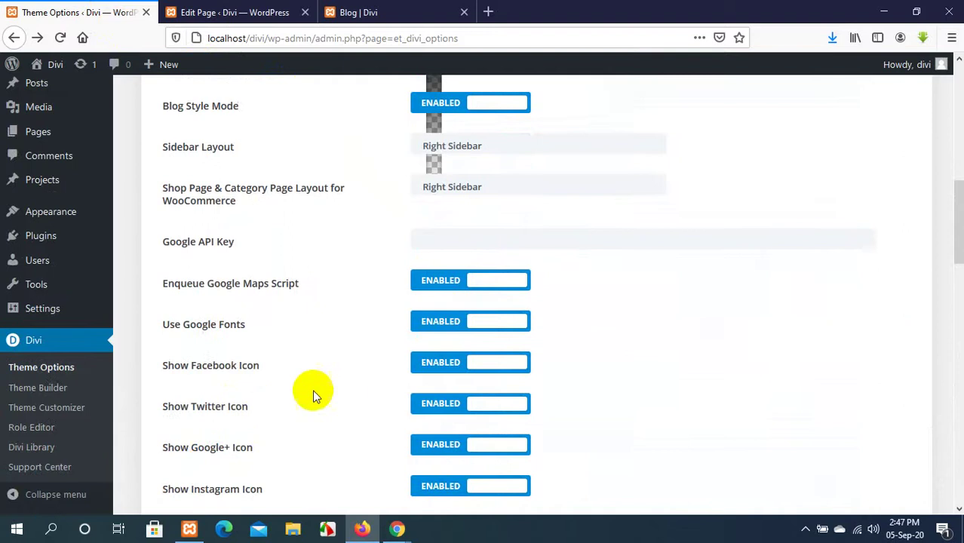
scroll(283, 374, "down", 5)
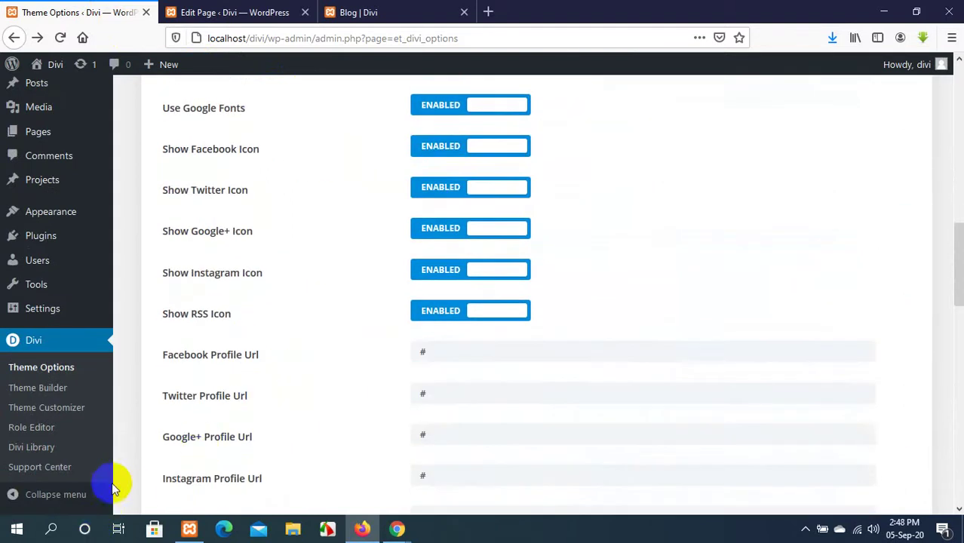
scroll(263, 338, "down", 15)
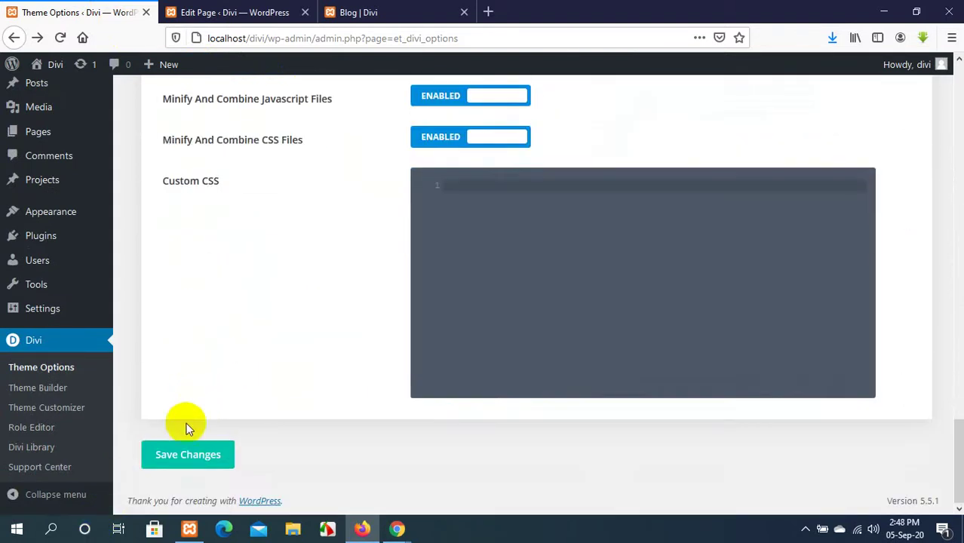
left_click(174, 450)
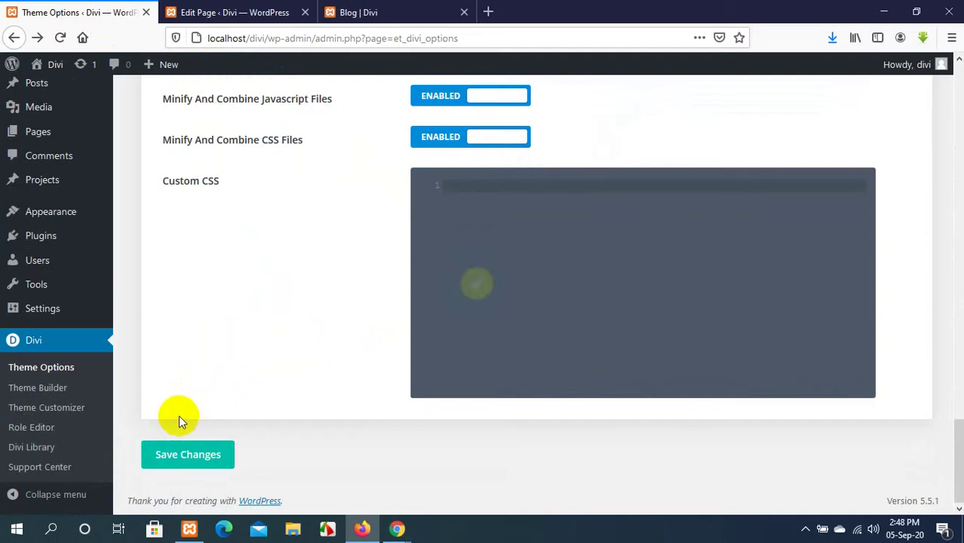
left_click(378, 12)
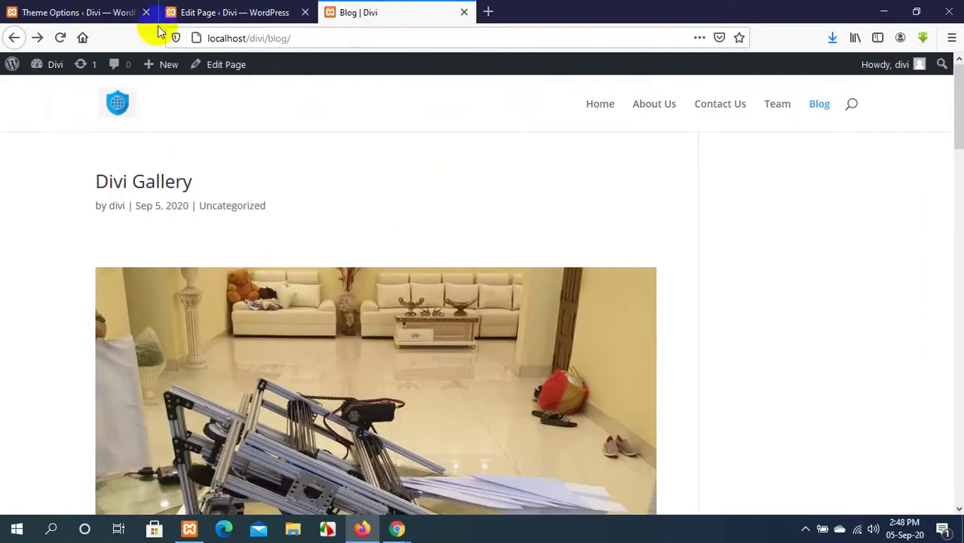
Reload the Blog page, scroll through the full-text posts, then return to Theme Options.
left_click(60, 39)
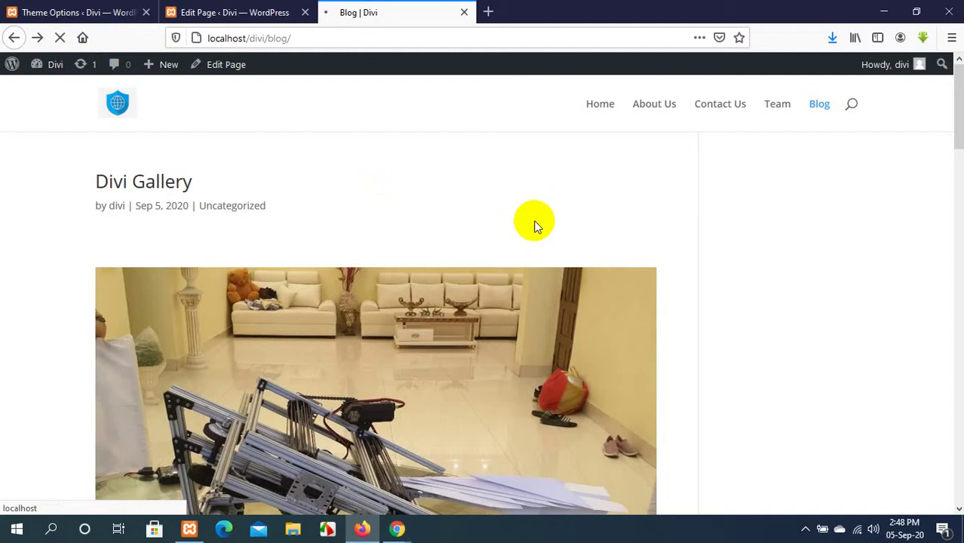
scroll(533, 220, "down", 7)
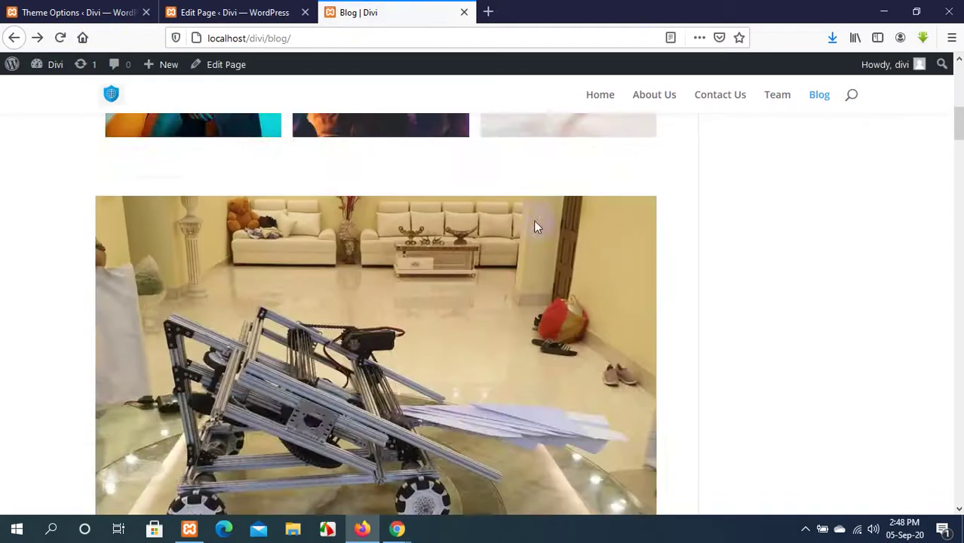
scroll(533, 221, "down", 8)
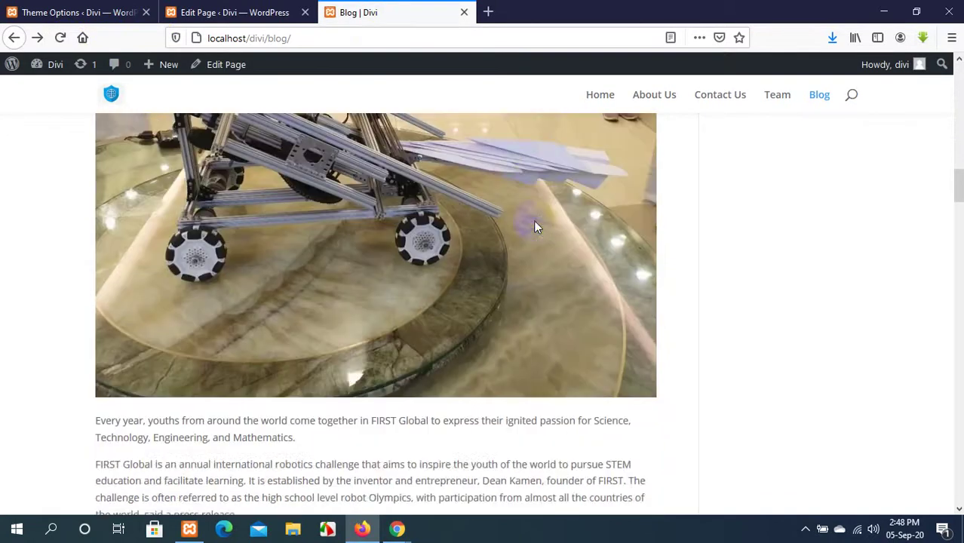
scroll(533, 220, "down", 10)
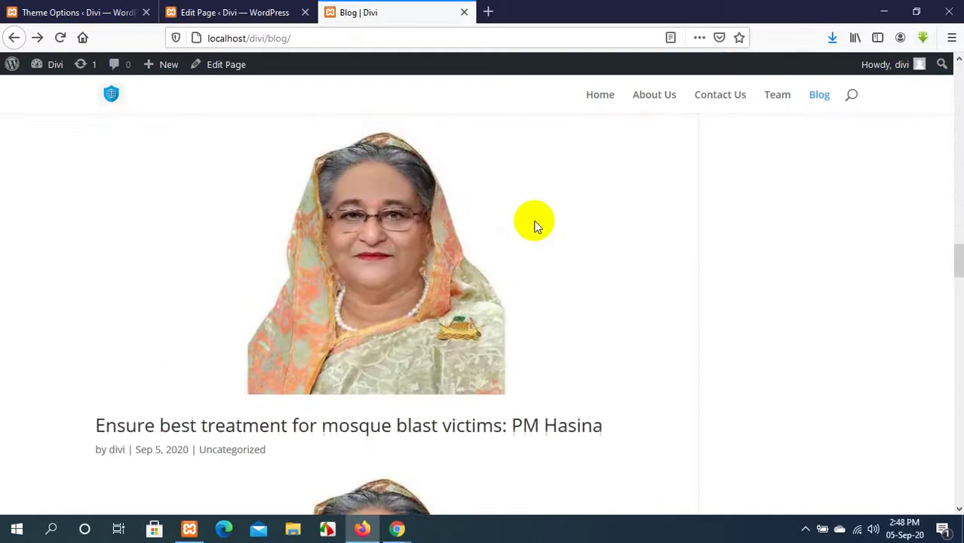
scroll(533, 220, "down", 2)
scroll(533, 220, "up", 15)
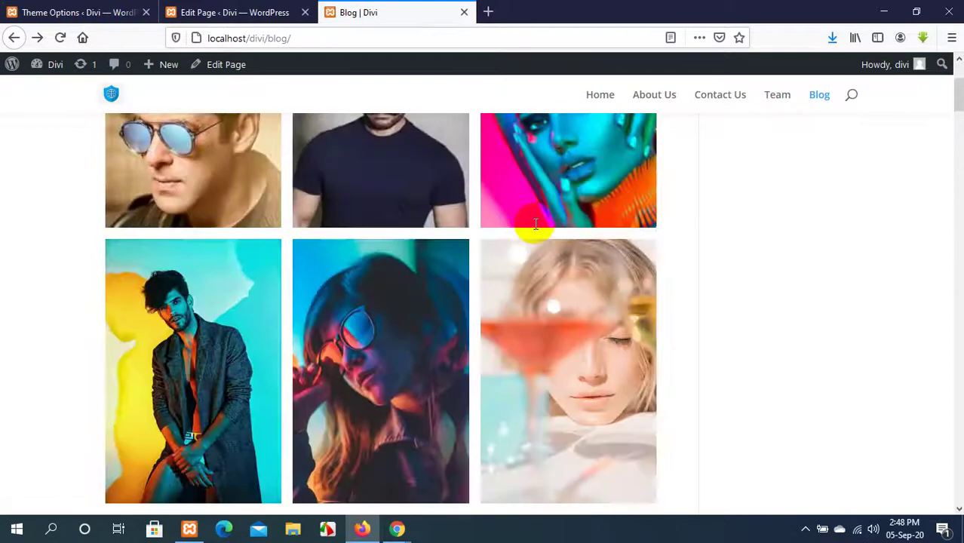
scroll(533, 222, "up", 3)
scroll(536, 230, "down", 6)
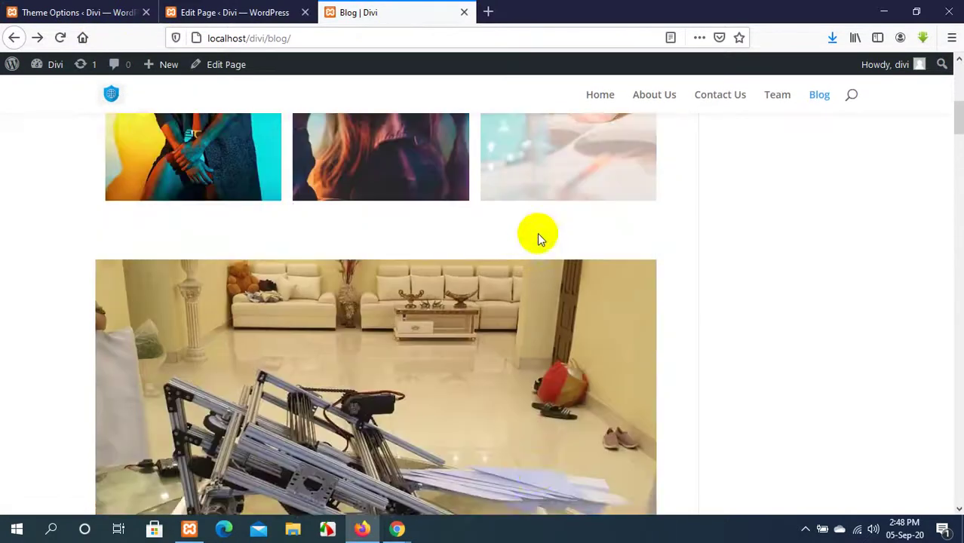
scroll(537, 233, "down", 6)
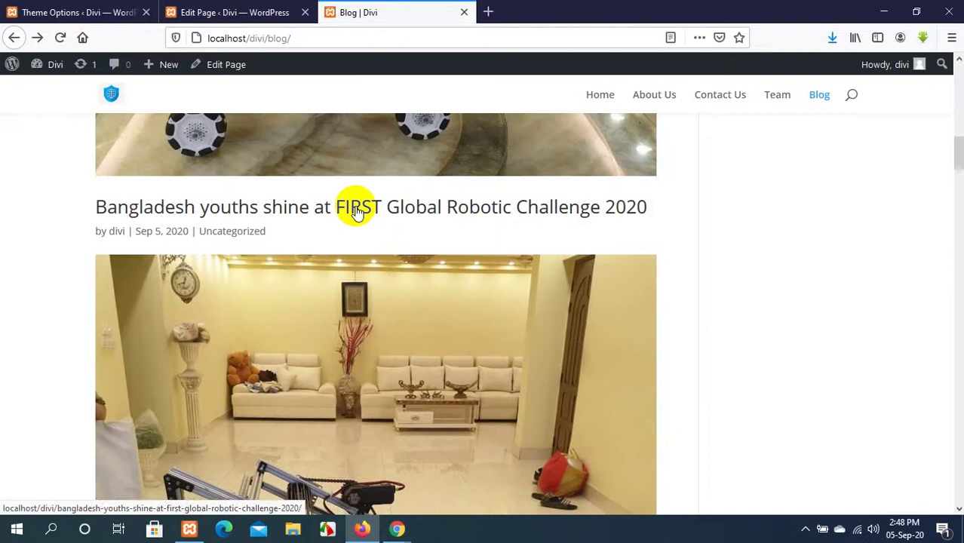
scroll(357, 212, "down", 1)
scroll(357, 211, "up", 3)
scroll(356, 212, "down", 5)
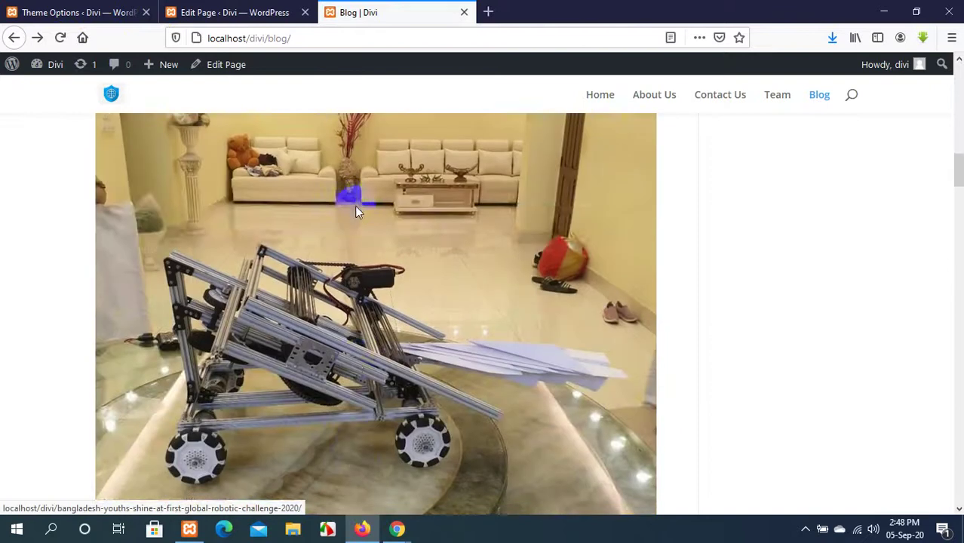
scroll(355, 206, "down", 10)
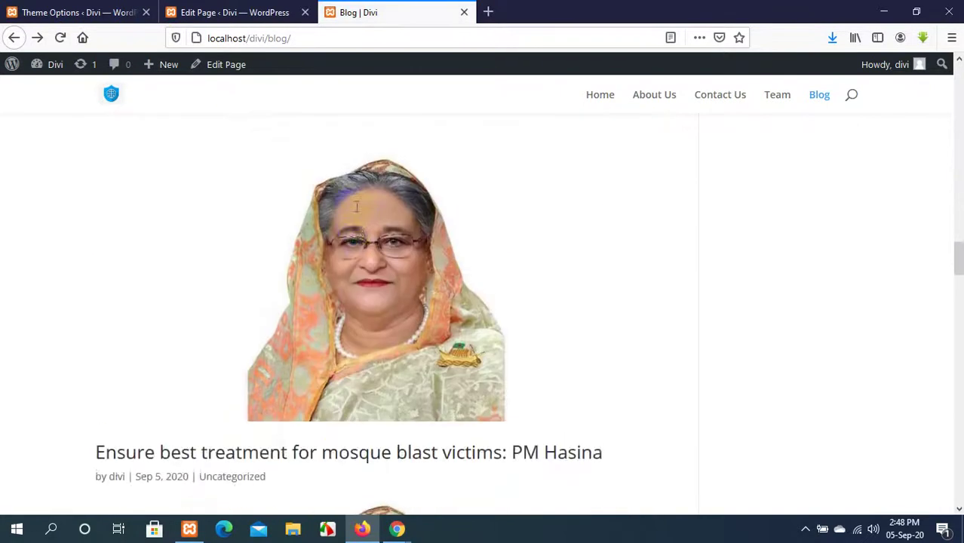
scroll(356, 207, "down", 12)
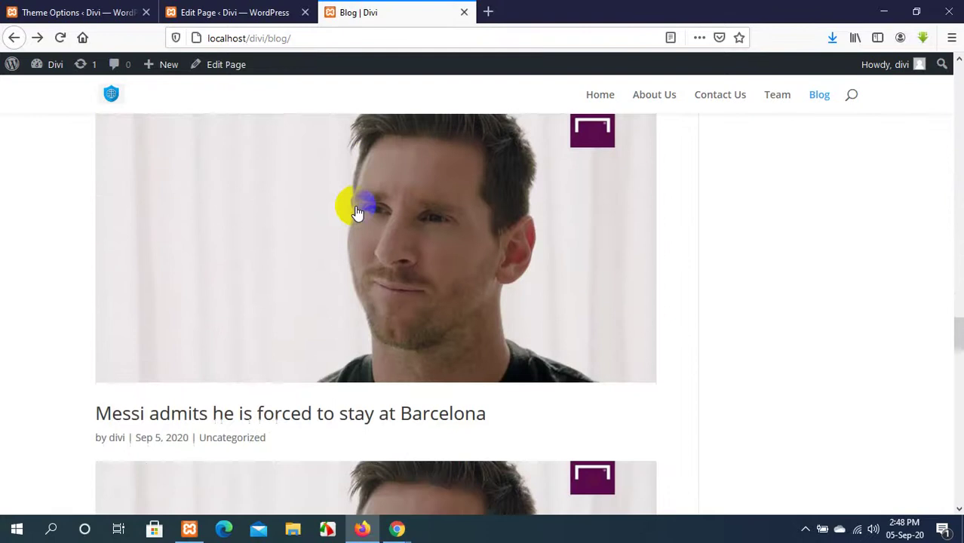
scroll(357, 212, "down", 15)
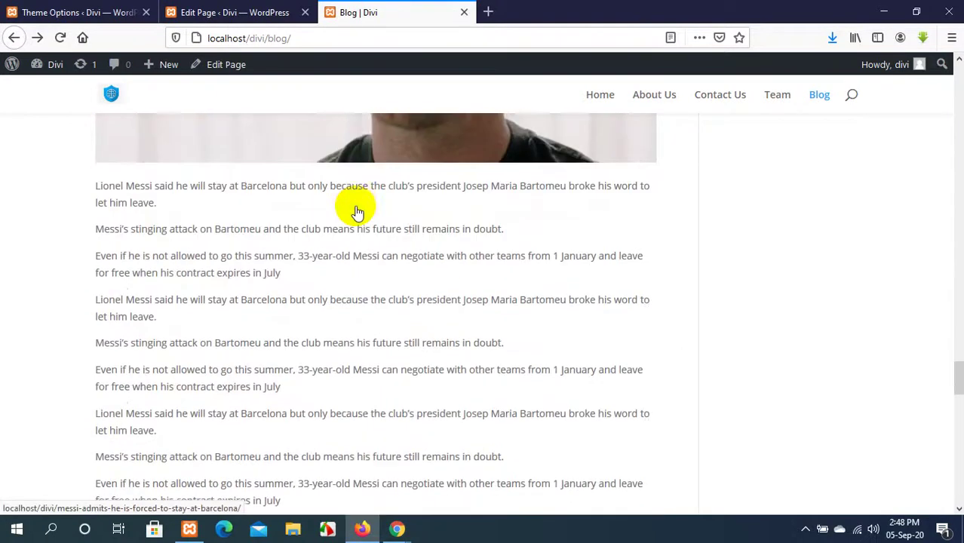
scroll(357, 212, "down", 15)
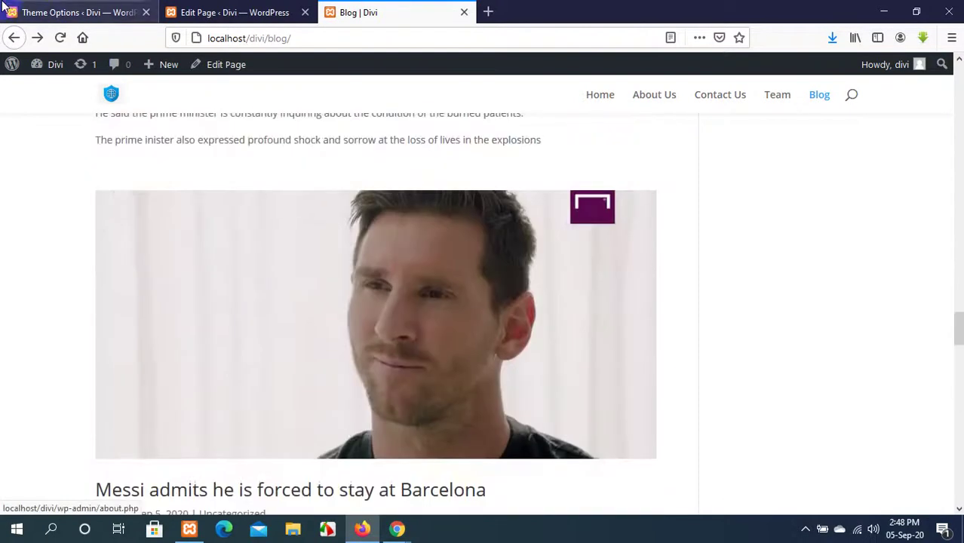
left_click(75, 13)
Switch Blog Style Mode back to disabled in Divi Theme Options.
scroll(560, 237, "up", 10)
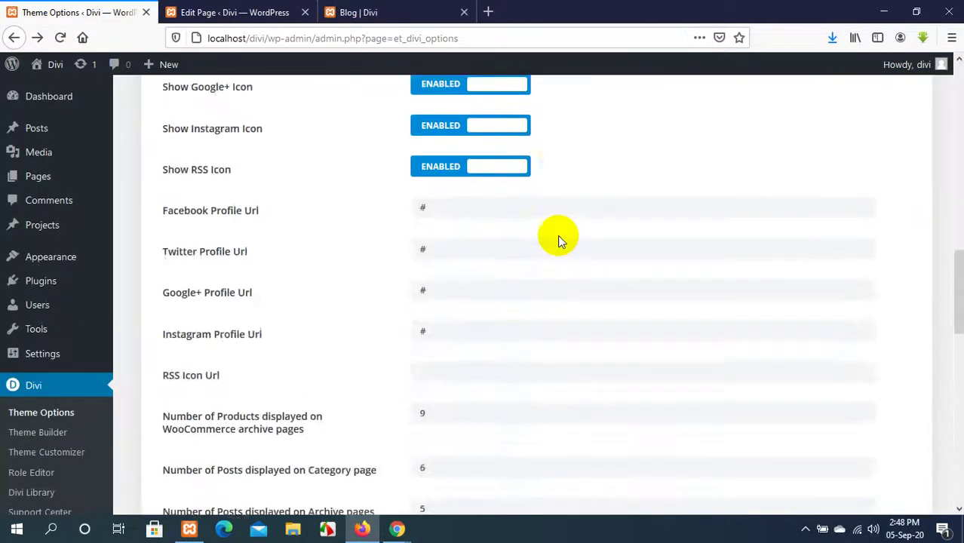
scroll(559, 238, "up", 4)
scroll(559, 238, "up", 3)
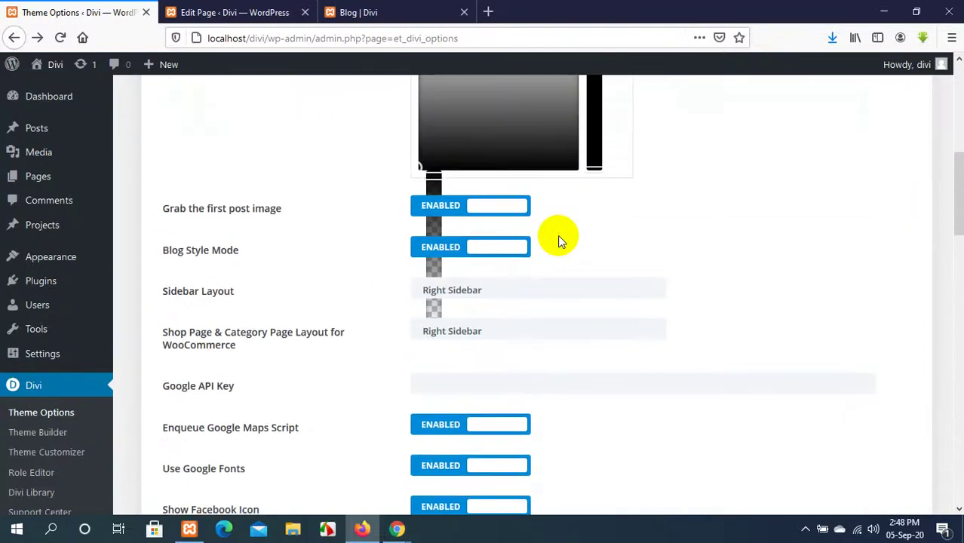
left_click(485, 250)
scroll(368, 264, "down", 2)
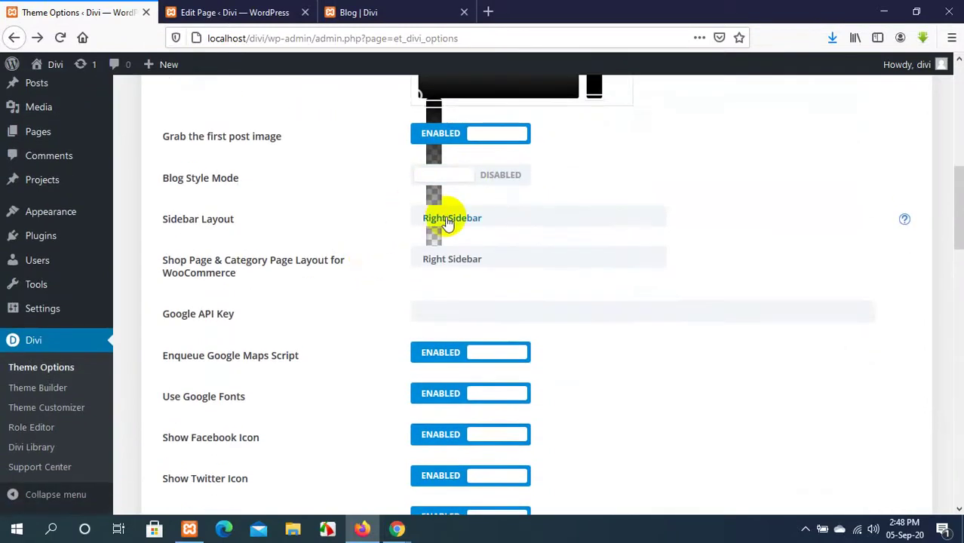
Reload the Blog page so posts show as short excerpts again.
left_click(398, 16)
scroll(451, 179, "up", 15)
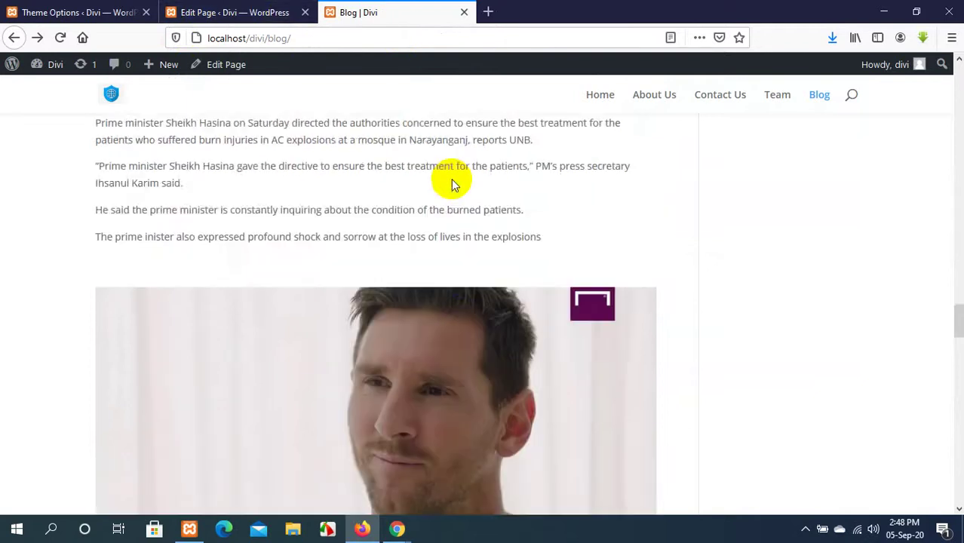
left_click(3, 7)
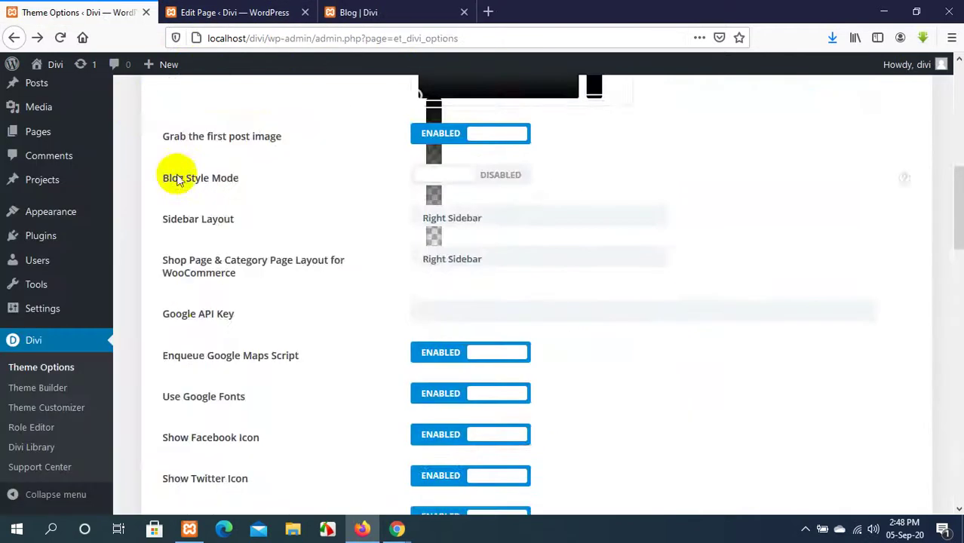
scroll(197, 318, "down", 20)
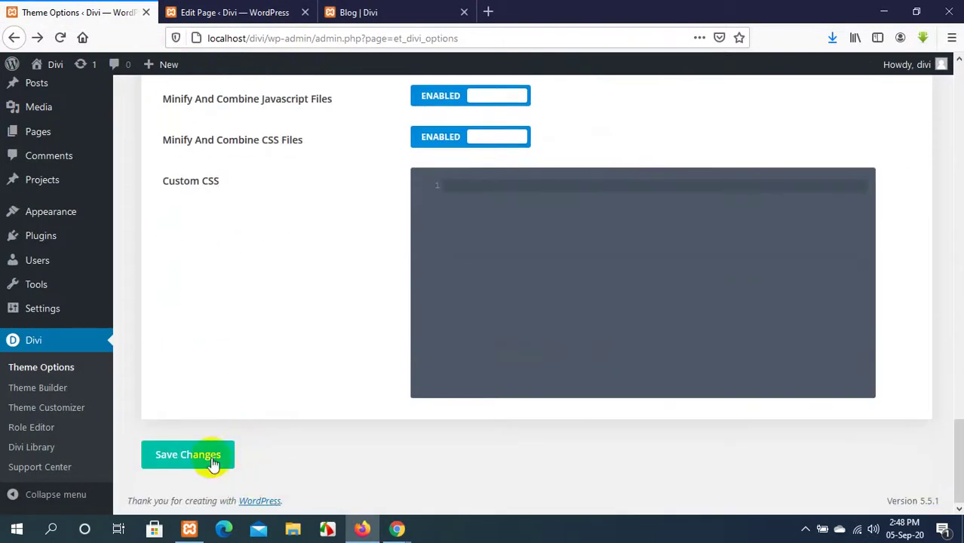
left_click(360, 11)
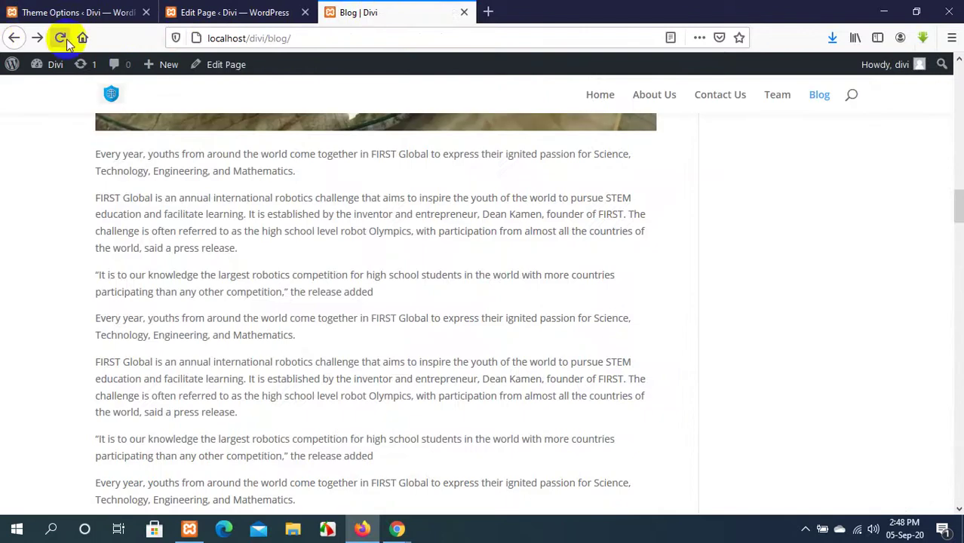
left_click(38, 8)
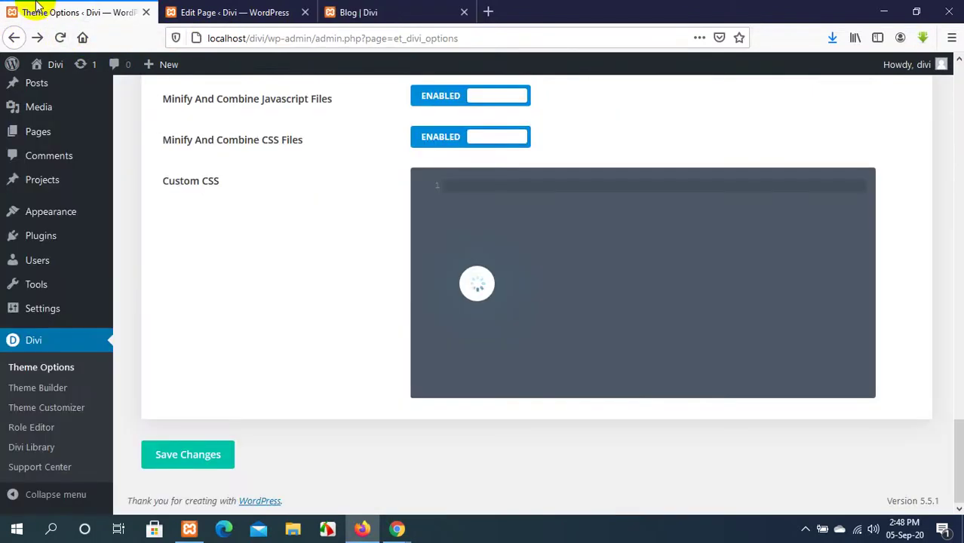
left_click(343, 12)
left_click(59, 37)
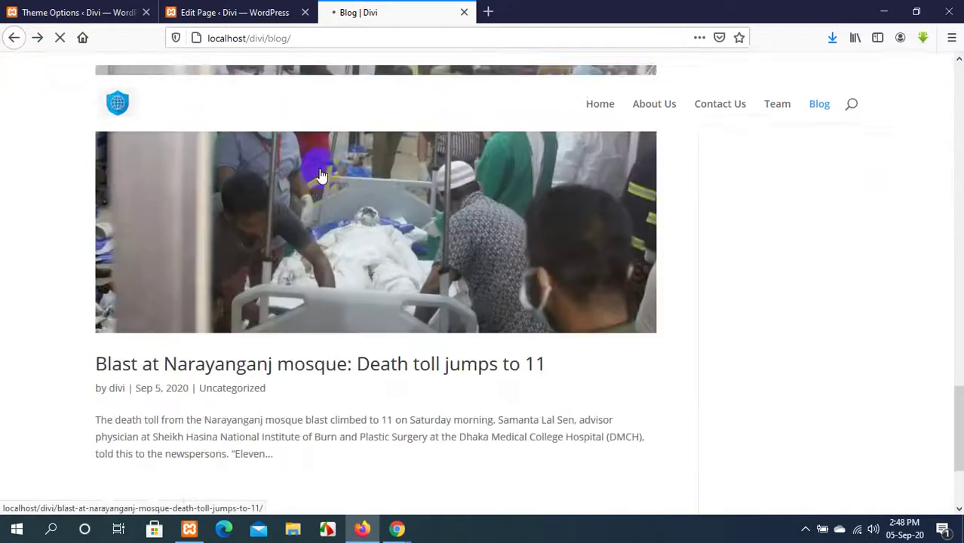
Scroll the excerpt-style Blog listing and right sidebar down to the footer, then return to Theme Options.
scroll(362, 317, "up", 5)
scroll(368, 363, "up", 10)
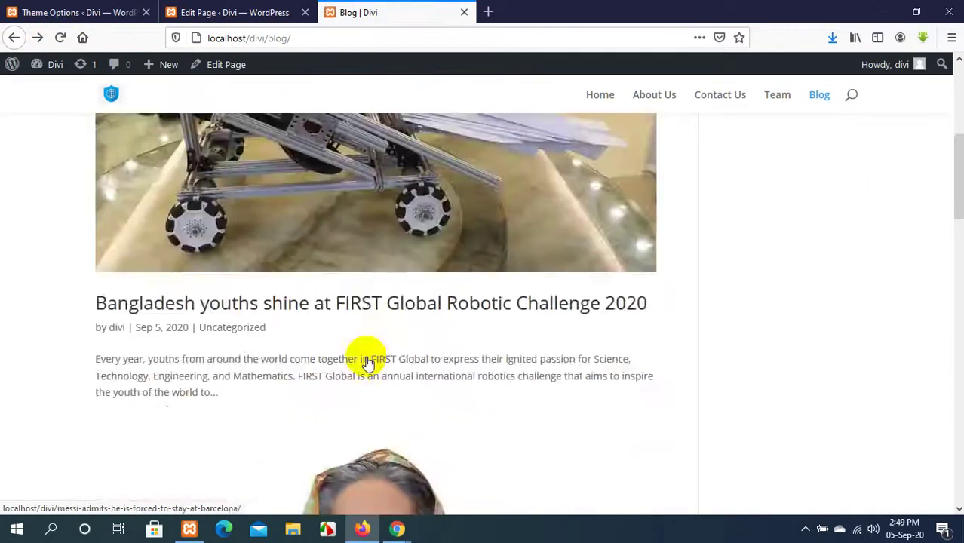
scroll(367, 363, "down", 10)
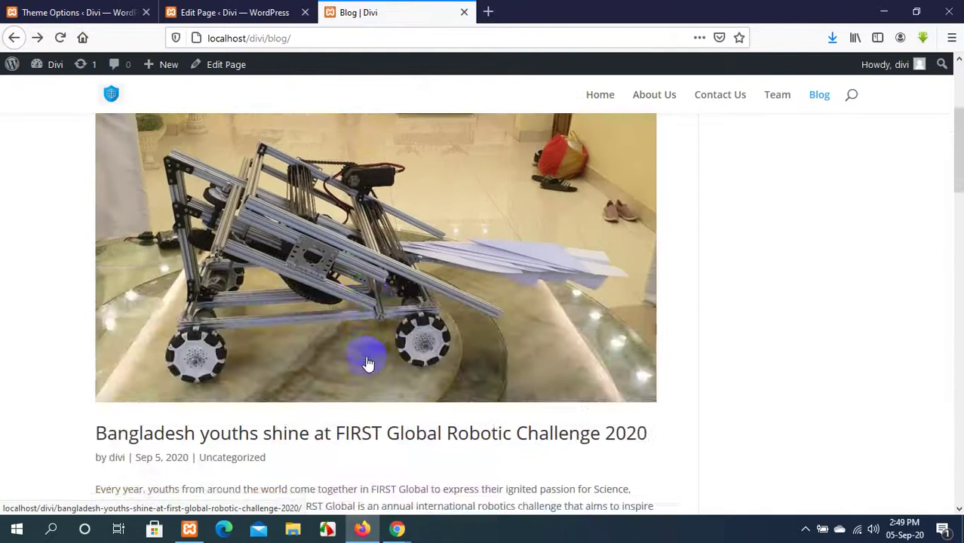
scroll(848, 269, "down", 10)
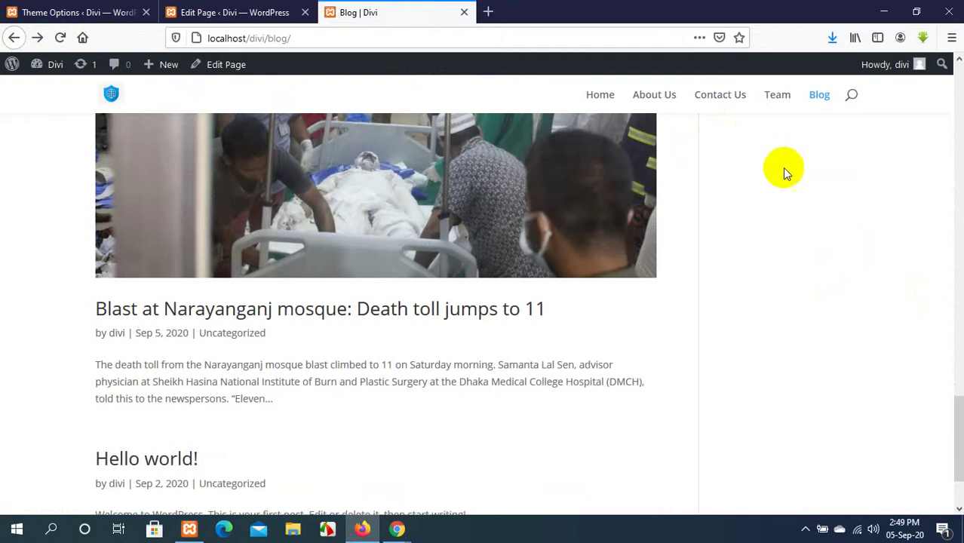
scroll(794, 187, "down", 2)
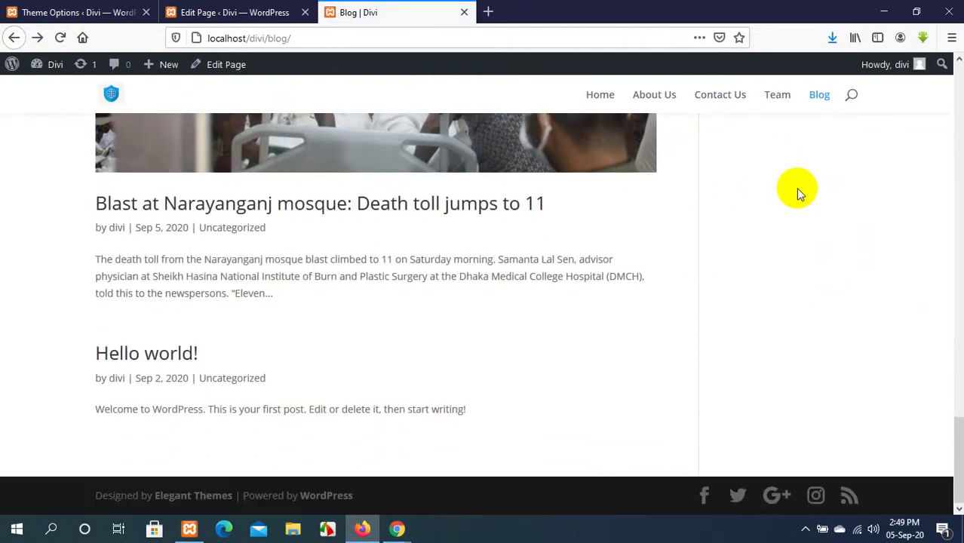
scroll(796, 188, "up", 5)
scroll(796, 188, "up", 10)
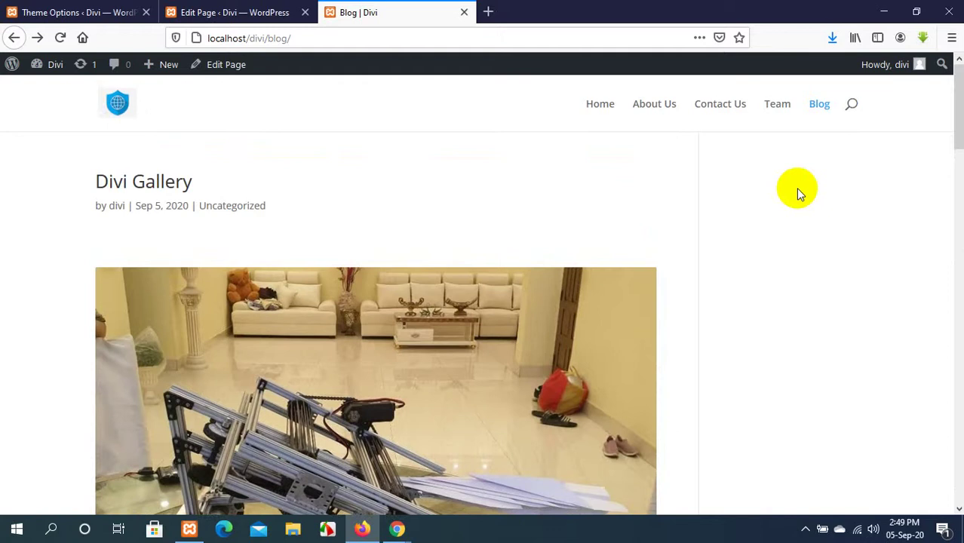
left_click(89, 4)
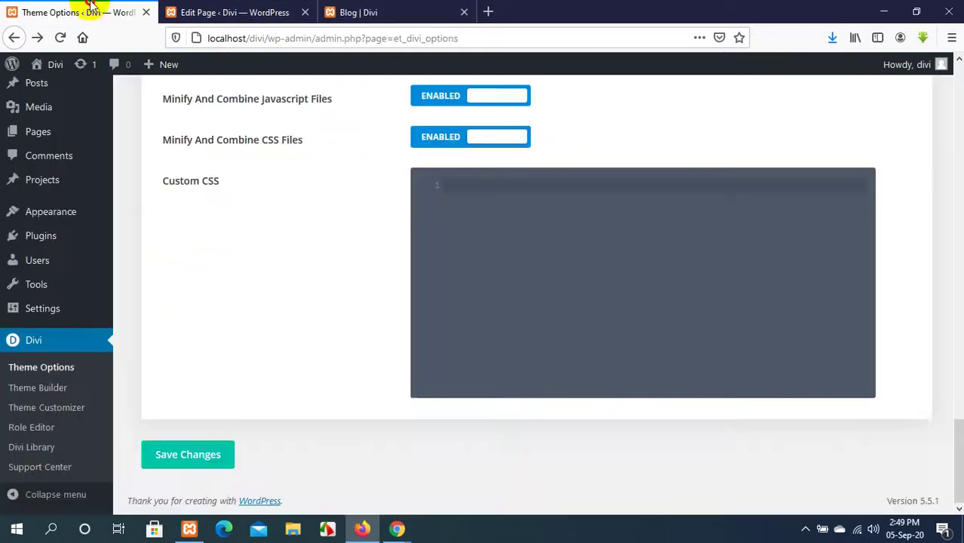
Check the Blog page's current right-sidebar layout before changing it.
scroll(488, 236, "up", 20)
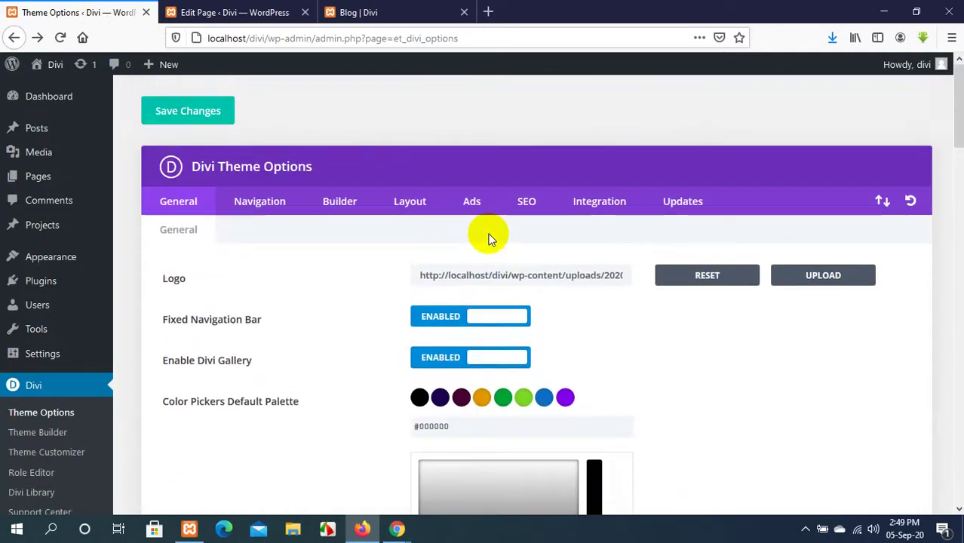
scroll(488, 235, "down", 7)
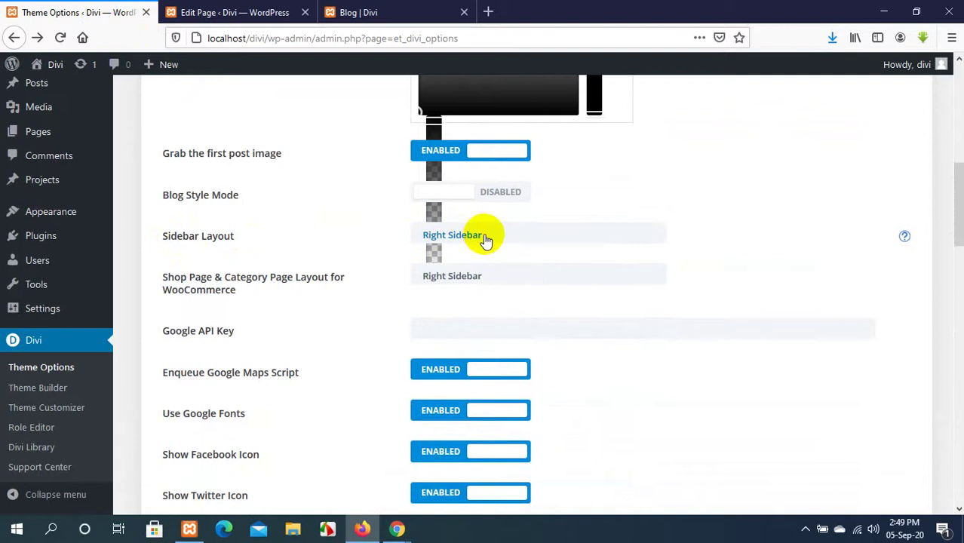
left_click(452, 11)
scroll(813, 264, "down", 3)
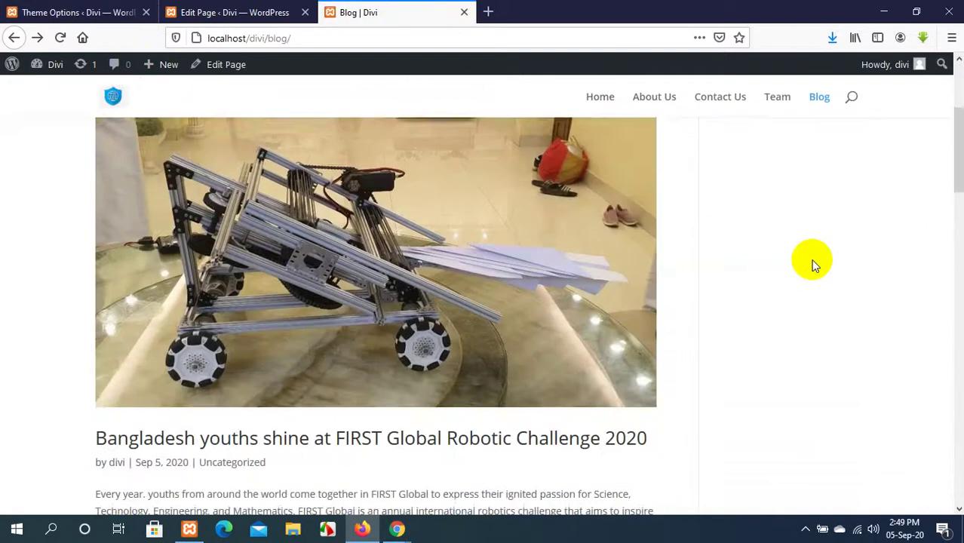
scroll(814, 260, "down", 2)
scroll(850, 327, "down", 7)
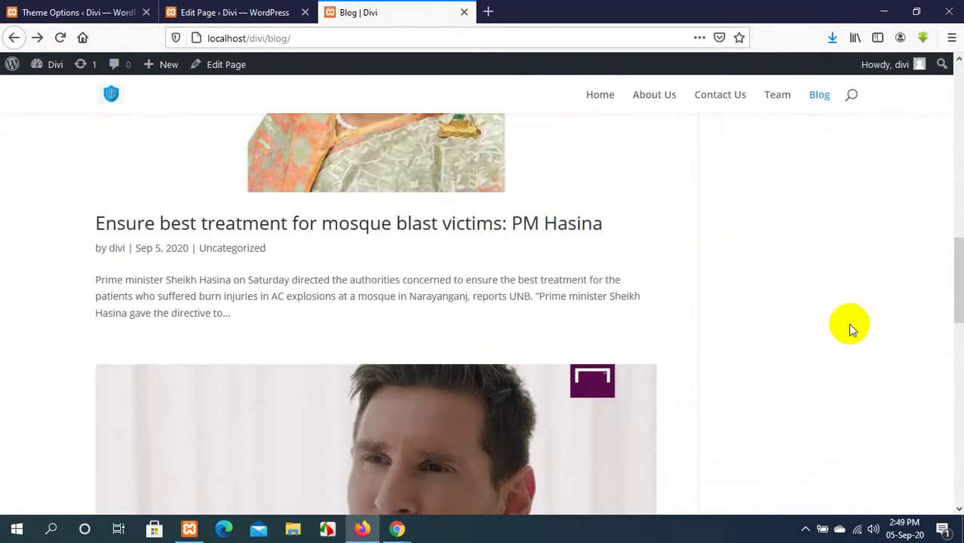
left_click(121, 6)
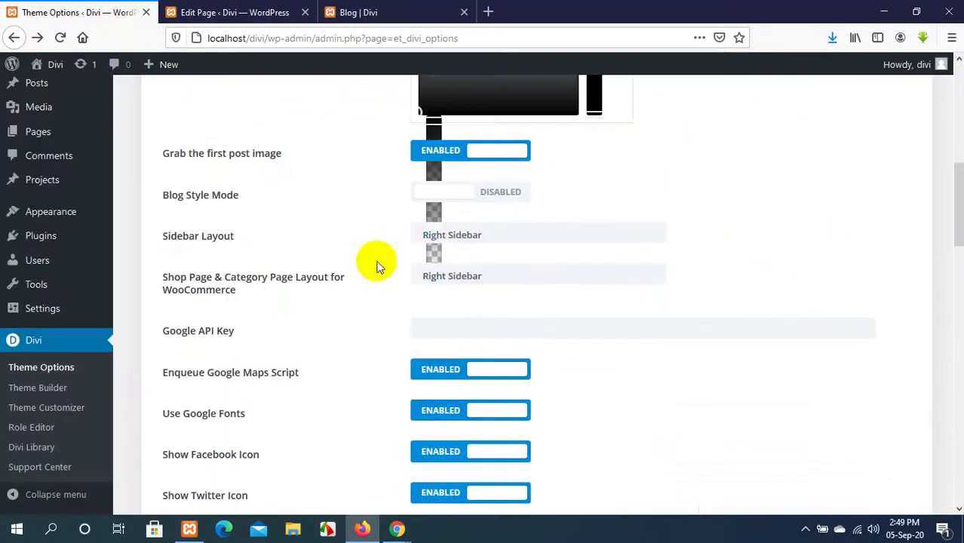
Set Sidebar Layout to Left Sidebar, save, and switch to the Blog page.
left_click(486, 236)
left_click(482, 273)
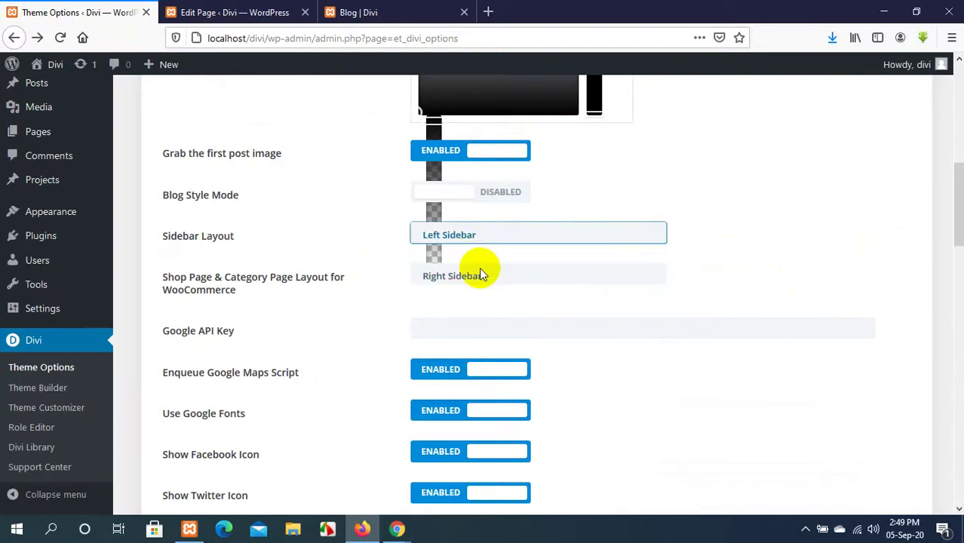
scroll(477, 270, "down", 10)
scroll(477, 279, "down", 5)
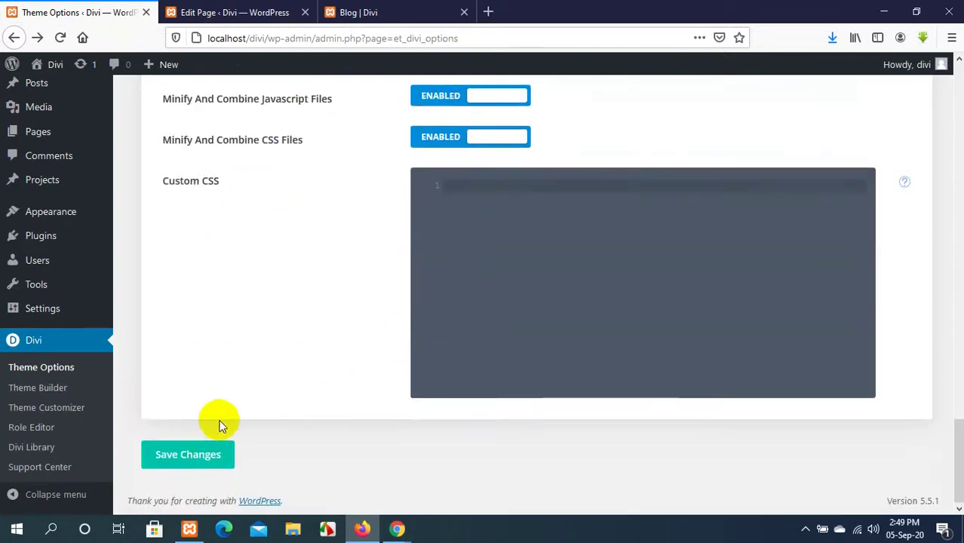
left_click(213, 448)
left_click(422, 9)
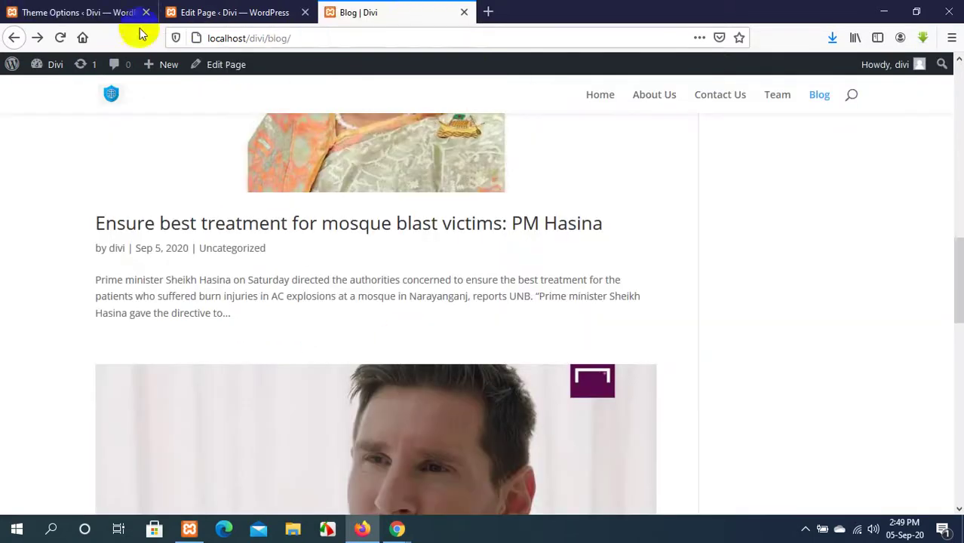
left_click(107, 8)
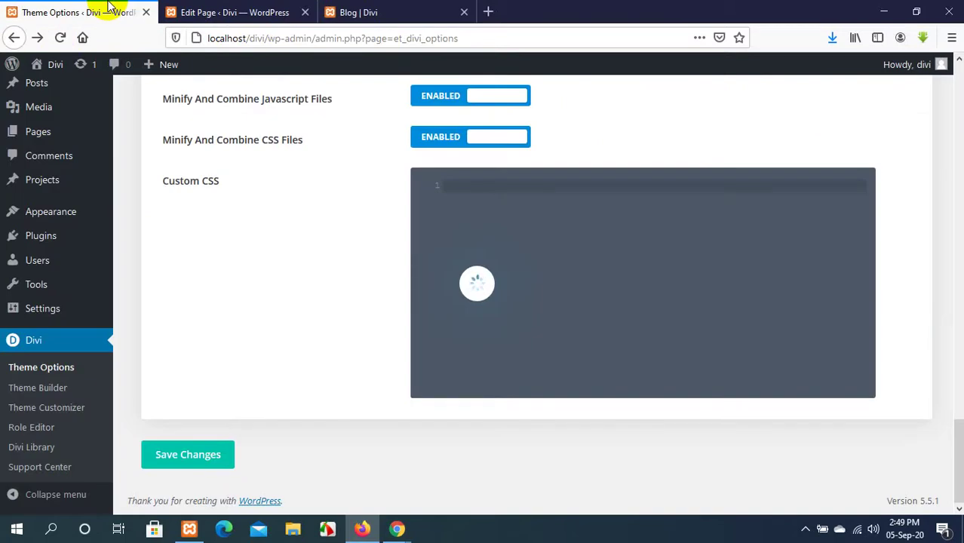
left_click(353, 12)
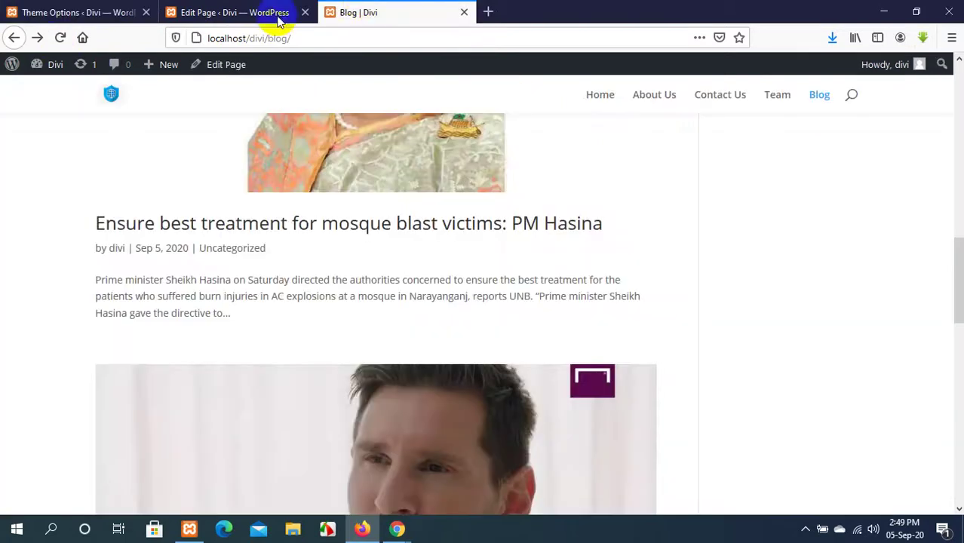
Reload the Blog page, confirm the sidebar now sits on the left, and return to Divi Theme Options.
left_click(60, 38)
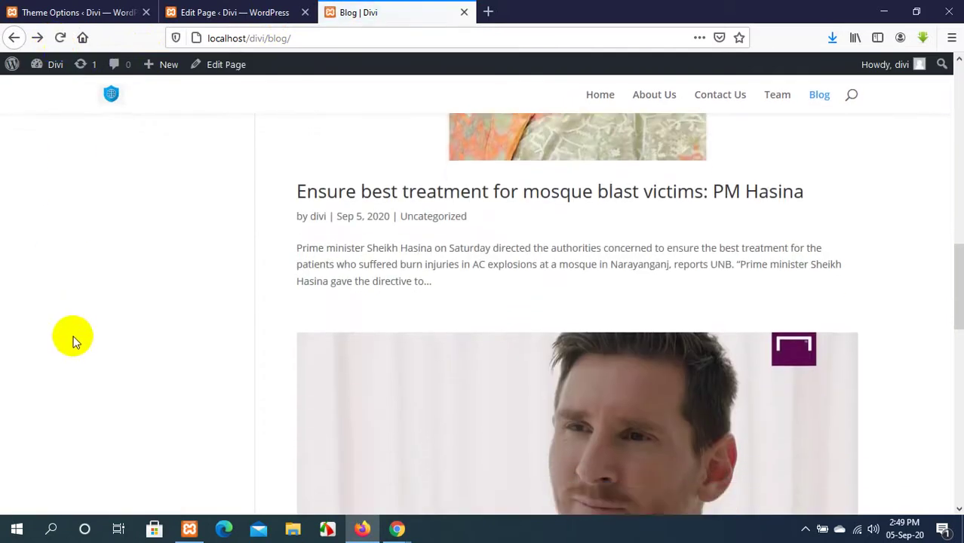
scroll(73, 342, "down", 6)
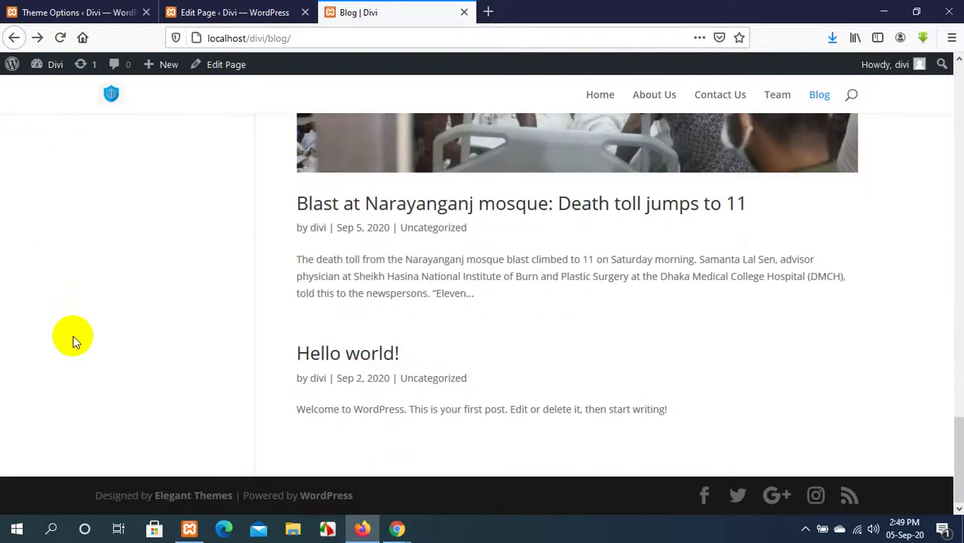
scroll(72, 338, "up", 12)
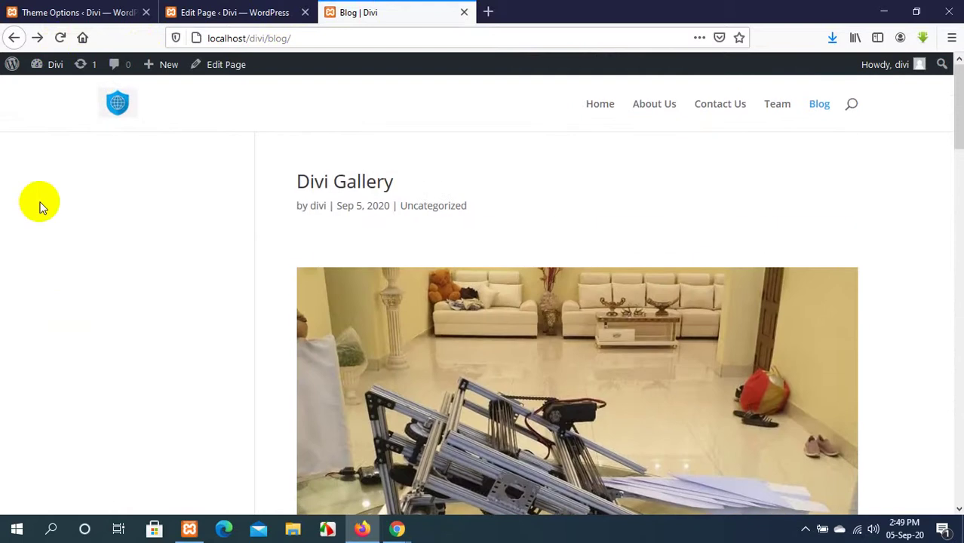
left_click(45, 12)
scroll(201, 241, "up", 7)
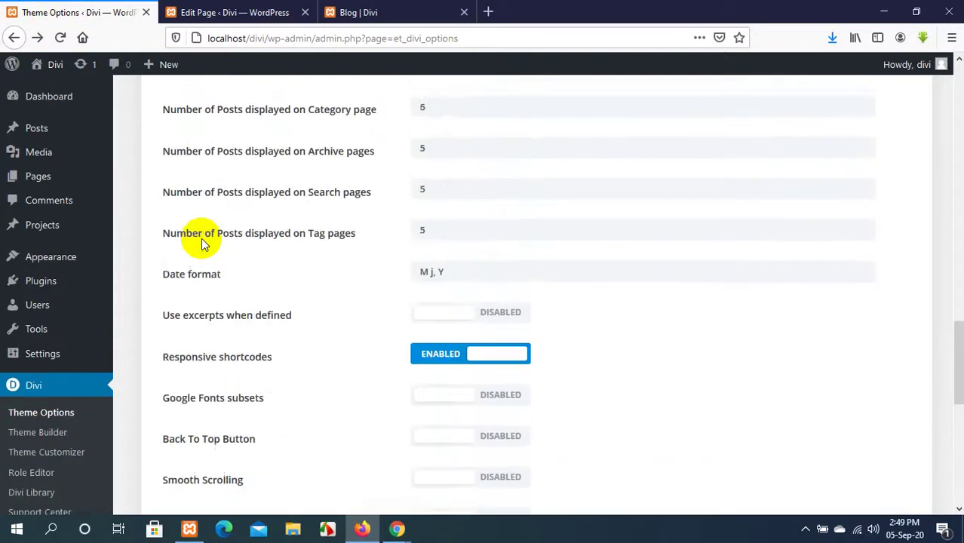
Set the Sidebar Layout dropdown in Divi Theme Options to Right Sidebar.
scroll(201, 240, "up", 7)
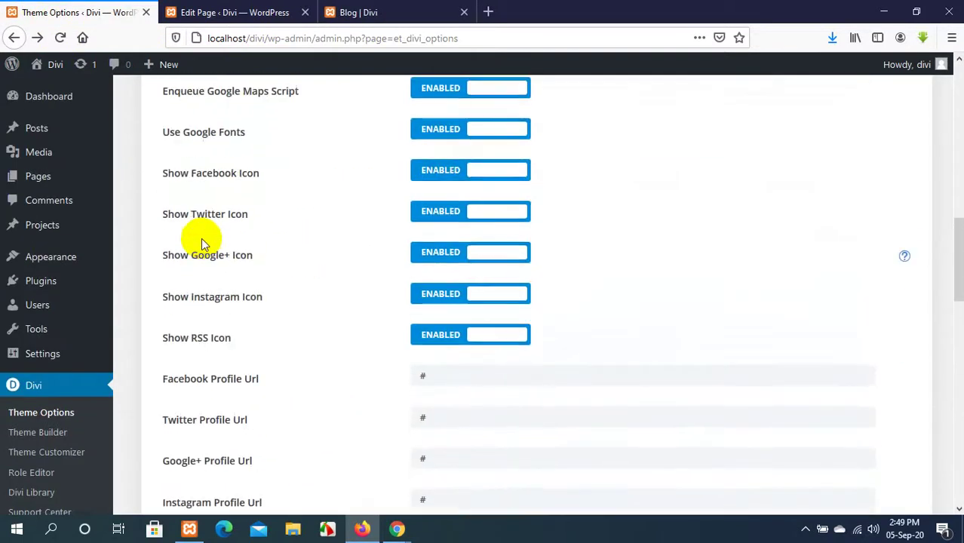
scroll(201, 239, "up", 4)
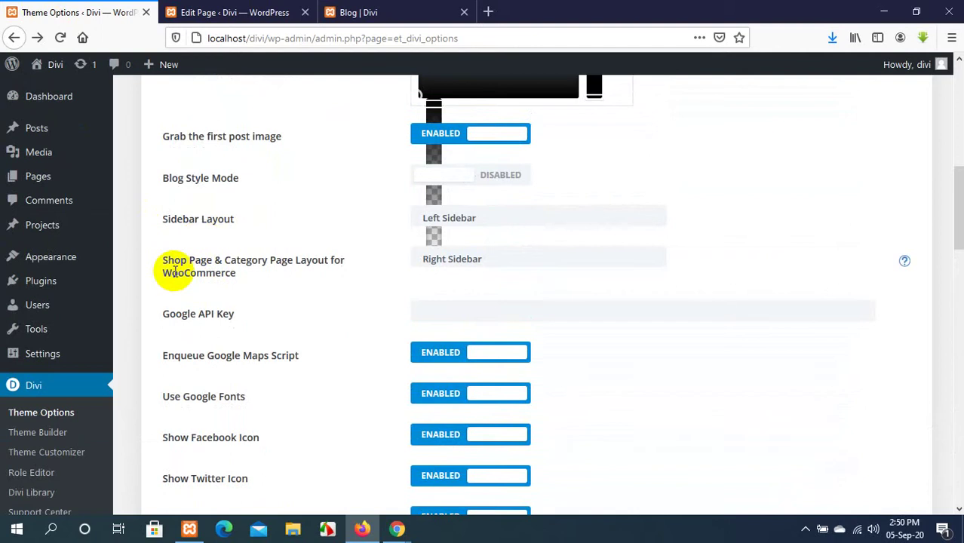
left_click(492, 220)
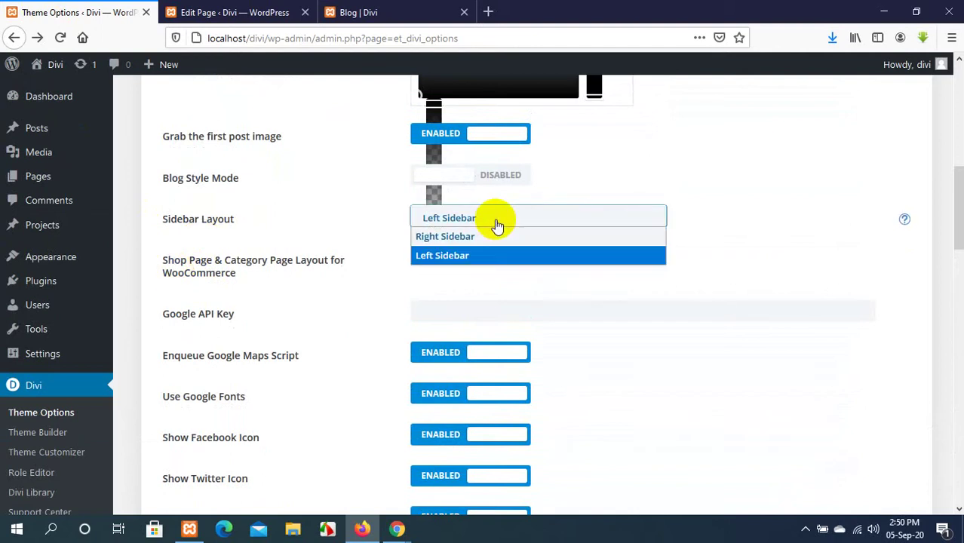
left_click(487, 236)
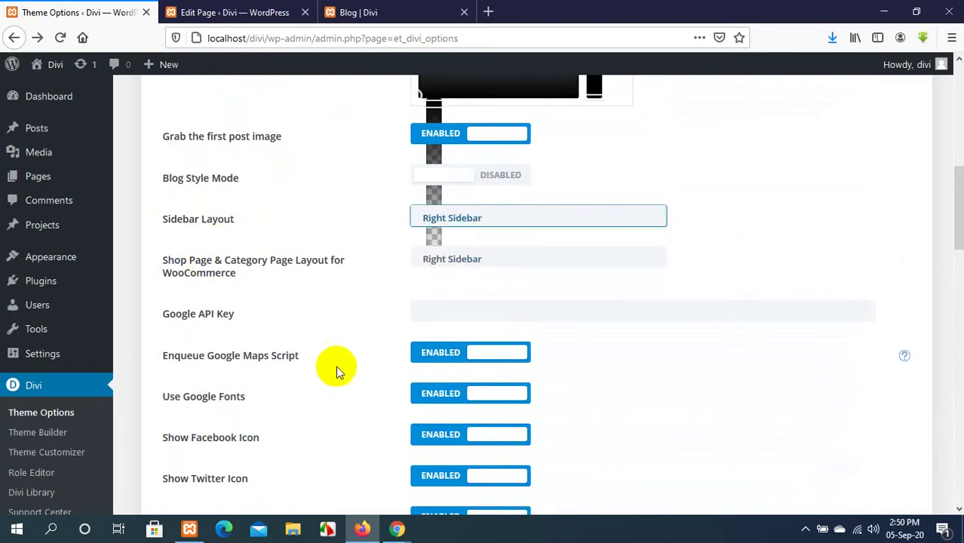
Glance at the Blog page, still showing its left sidebar, then come back to Theme Options.
left_click(393, 7)
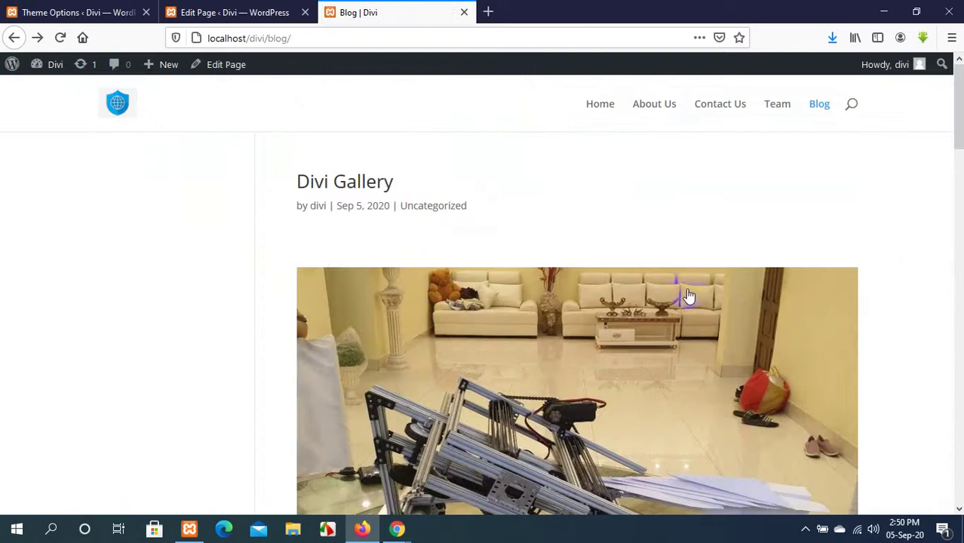
scroll(920, 282, "down", 10)
left_click(105, 10)
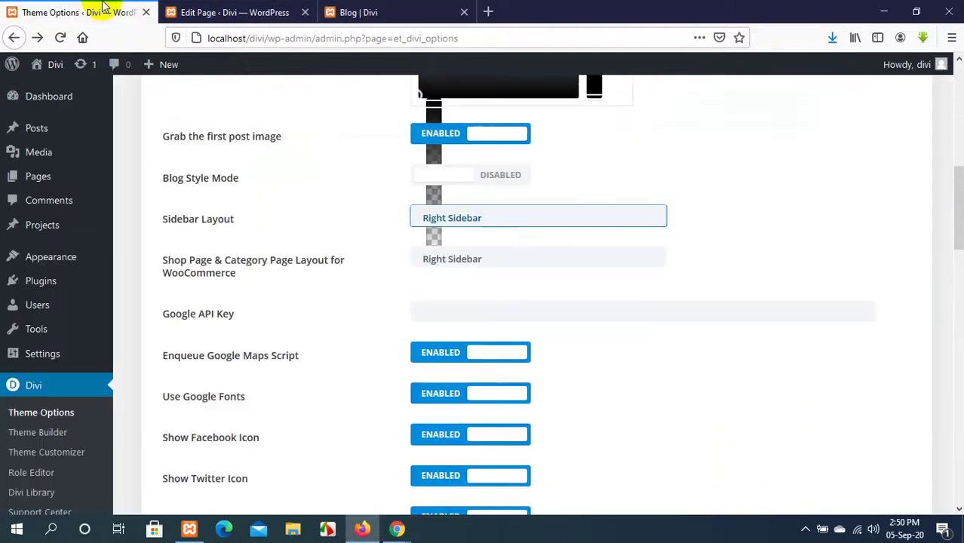
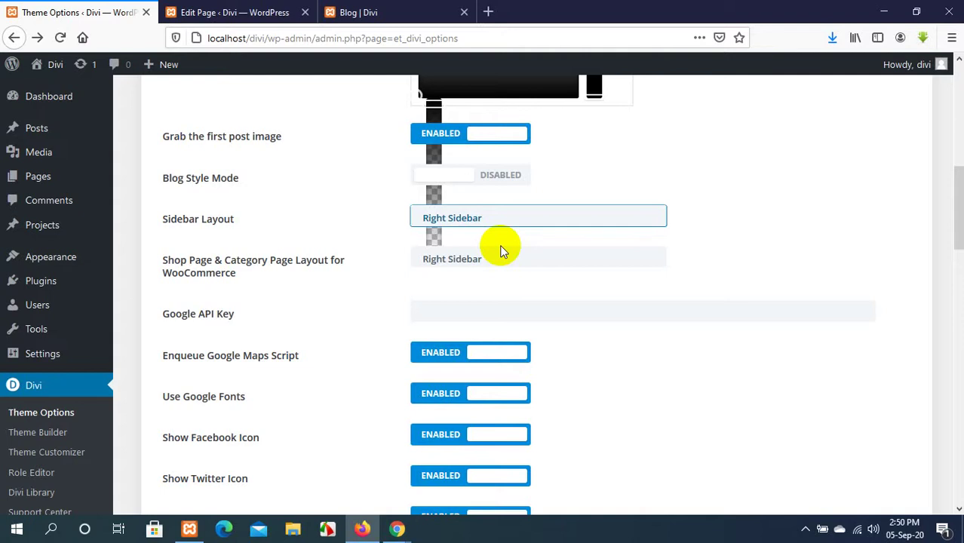
Cycle through the open blog and Theme Options tabs and settle on the About Us page editor.
left_click(351, 12)
scroll(676, 351, "up", 10)
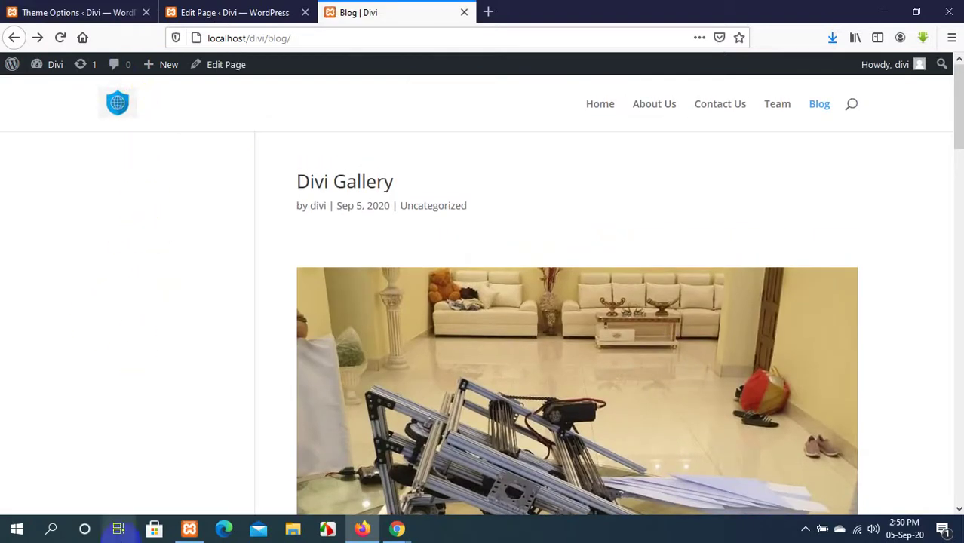
left_click(60, 9)
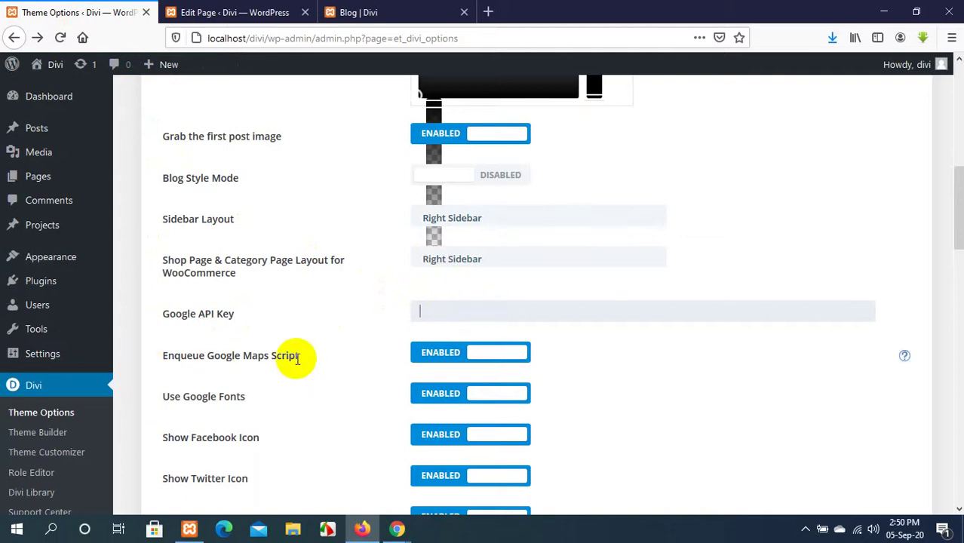
scroll(296, 360, "down", 1)
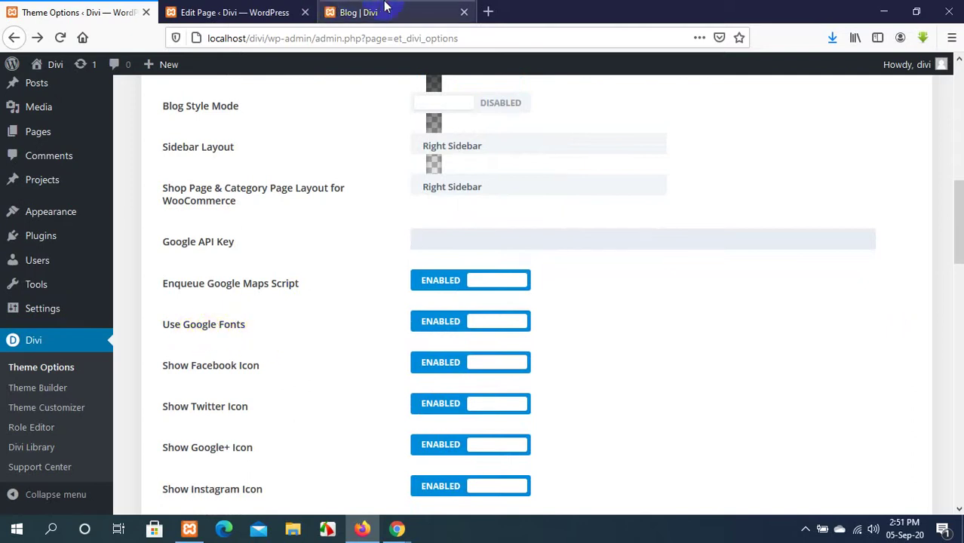
left_click(384, 7)
left_click(226, 11)
left_click(97, 9)
left_click(244, 8)
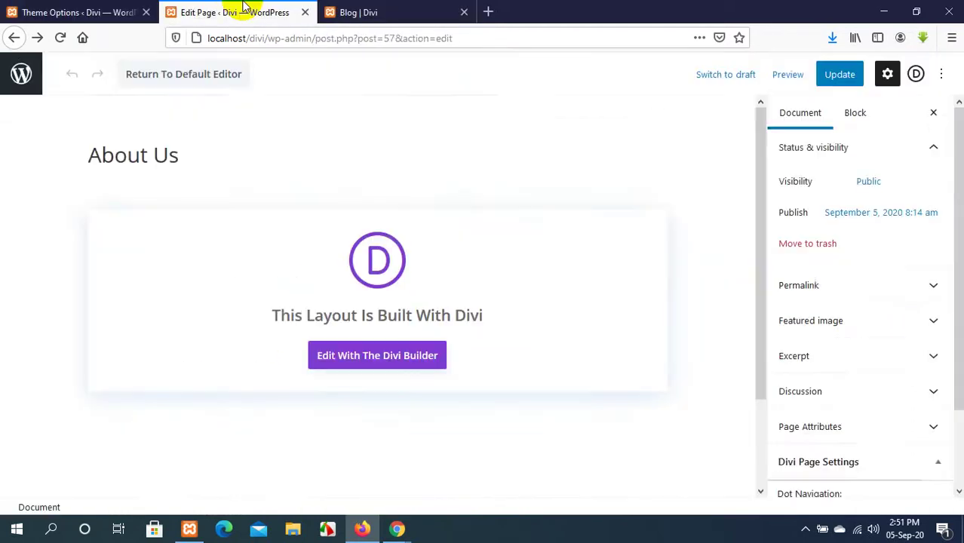
left_click(68, 9)
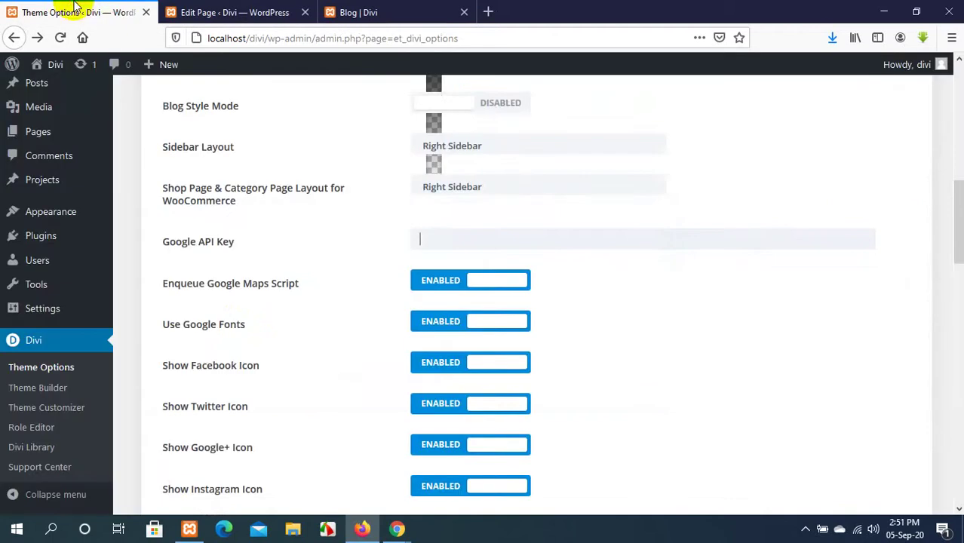
left_click(349, 11)
left_click(295, 14)
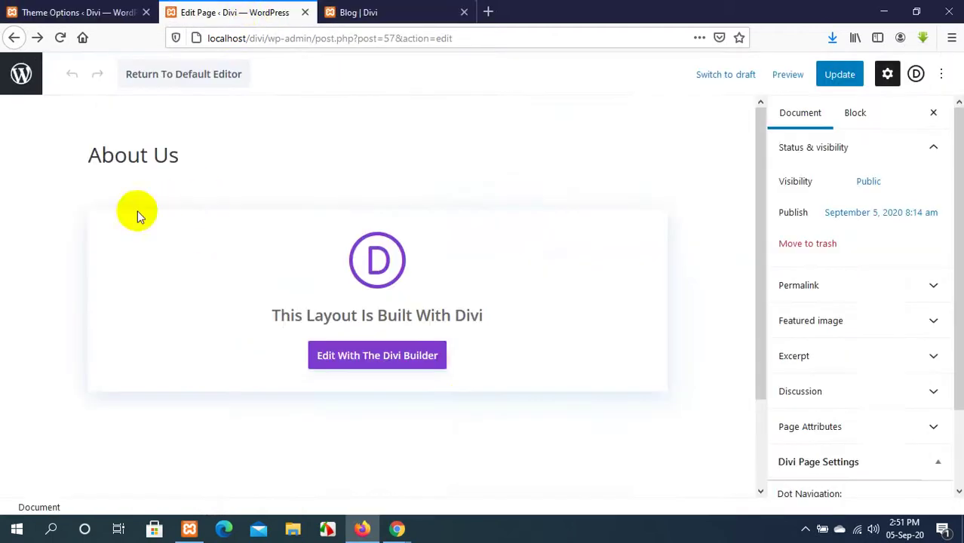
Launch the Divi visual builder for About Us and decline the browser backup.
left_click(405, 356)
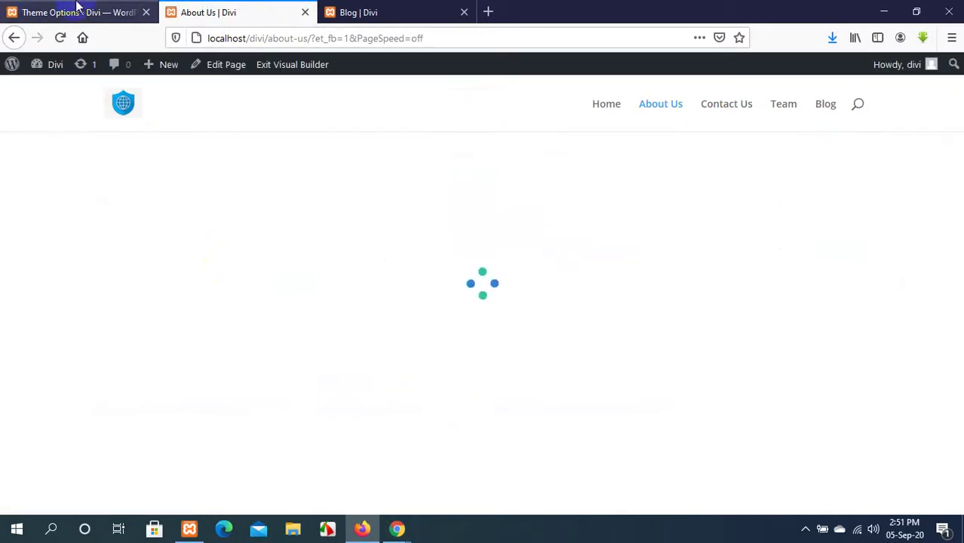
left_click(75, 10)
left_click(253, 8)
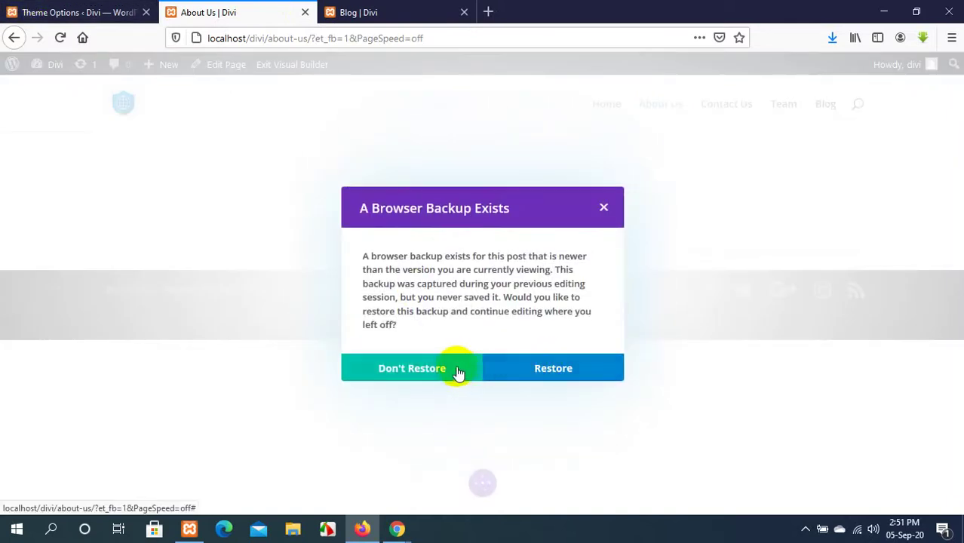
left_click(548, 370)
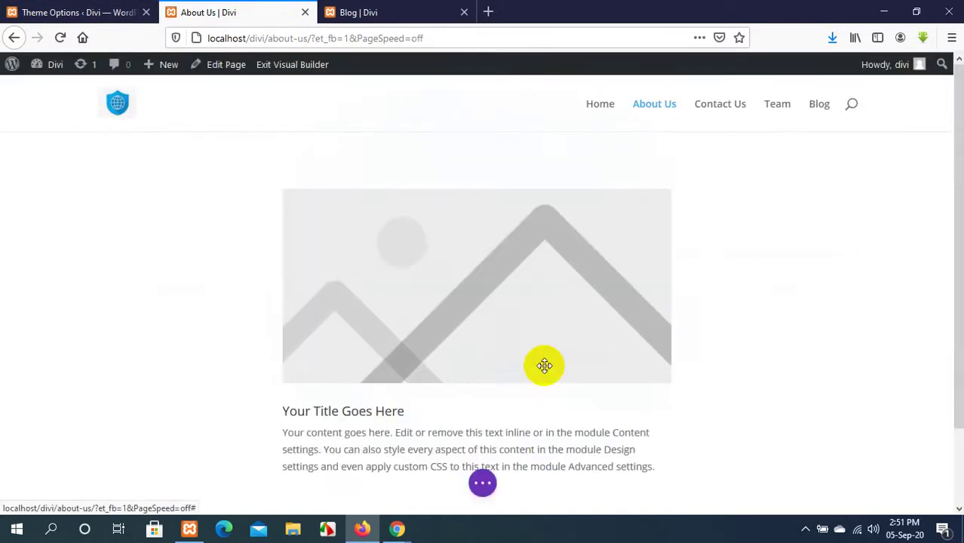
Open the blurb module's settings and review its Content and Design text options.
scroll(521, 373, "down", 2)
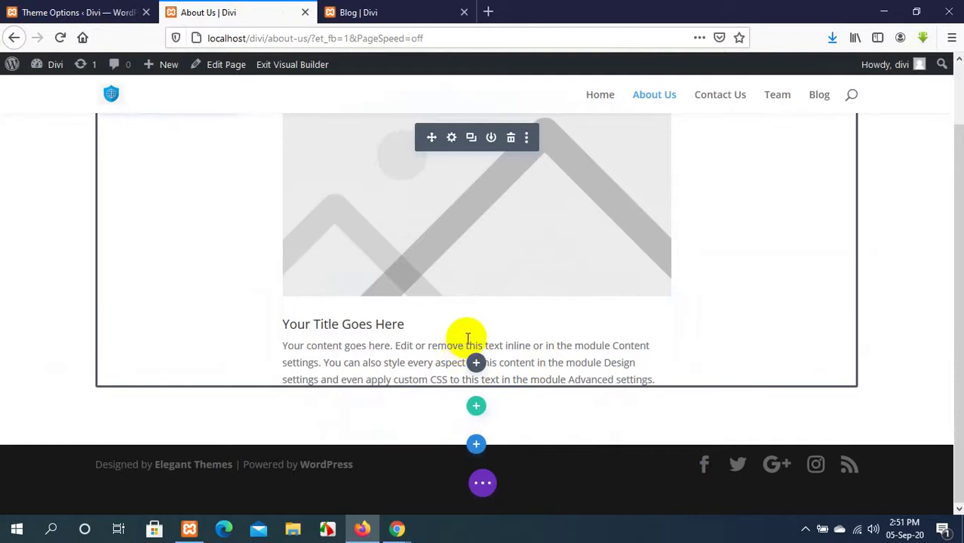
left_click(451, 138)
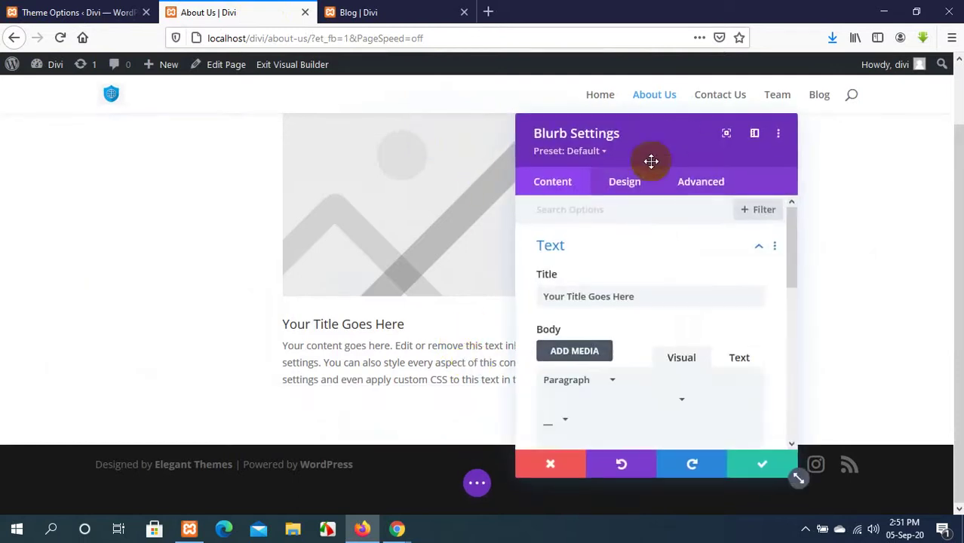
scroll(598, 295, "down", 3)
scroll(603, 298, "down", 4)
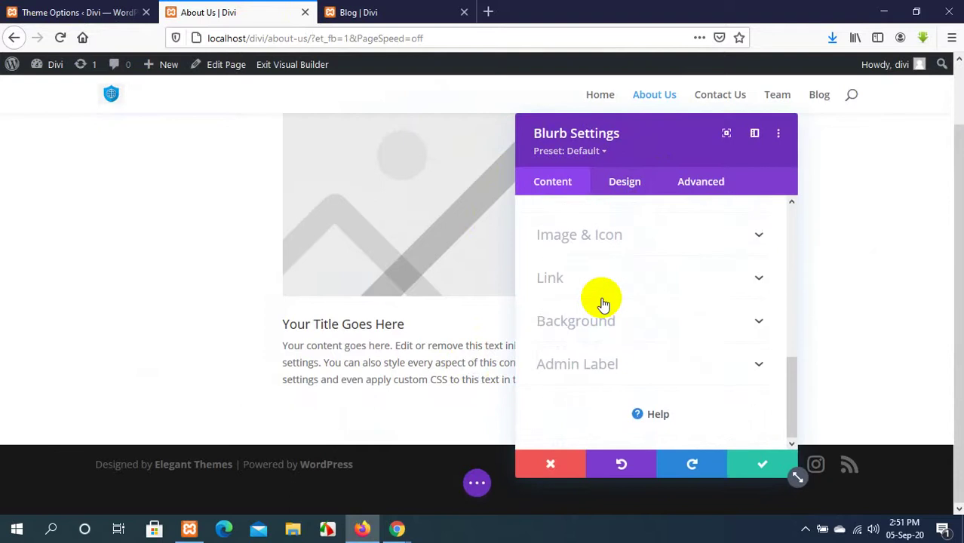
left_click(615, 188)
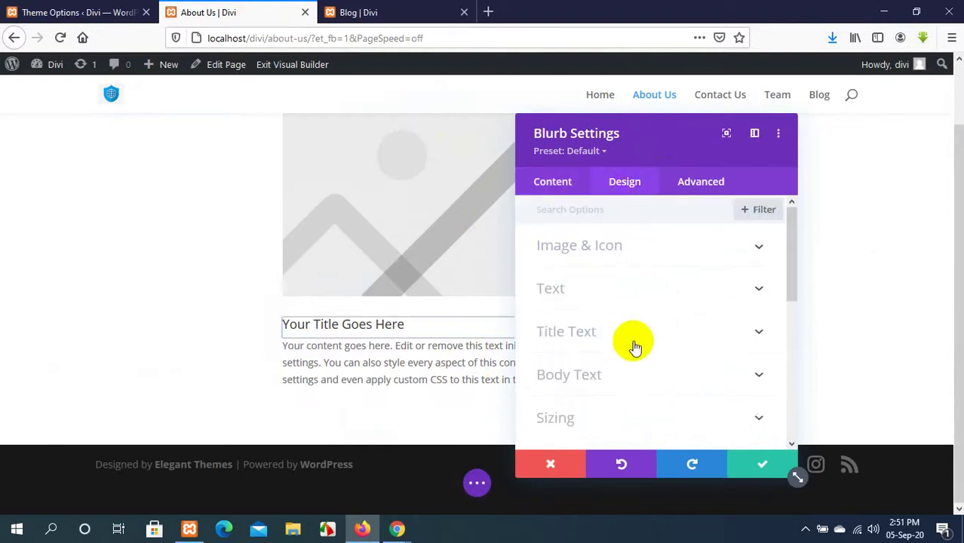
scroll(630, 341, "down", 3)
scroll(633, 347, "down", 3)
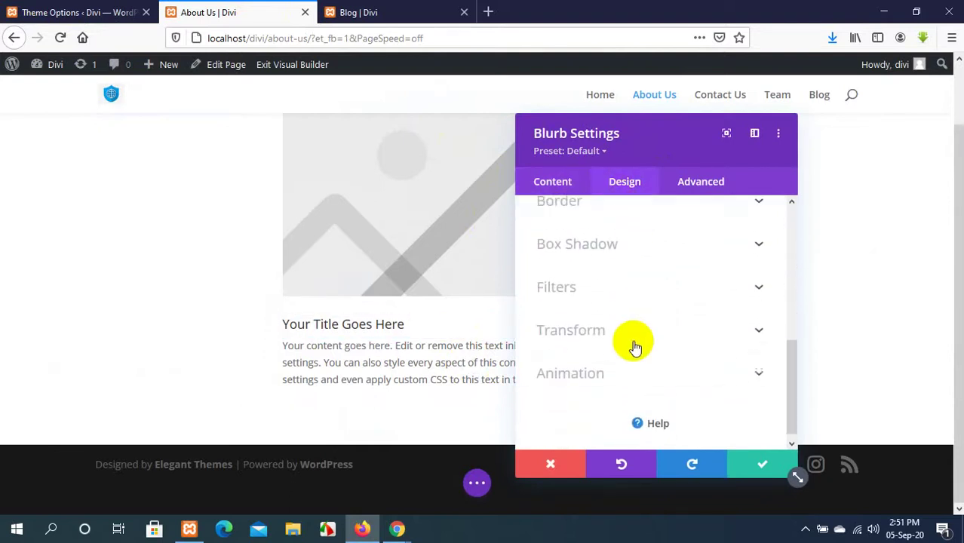
scroll(633, 346, "up", 5)
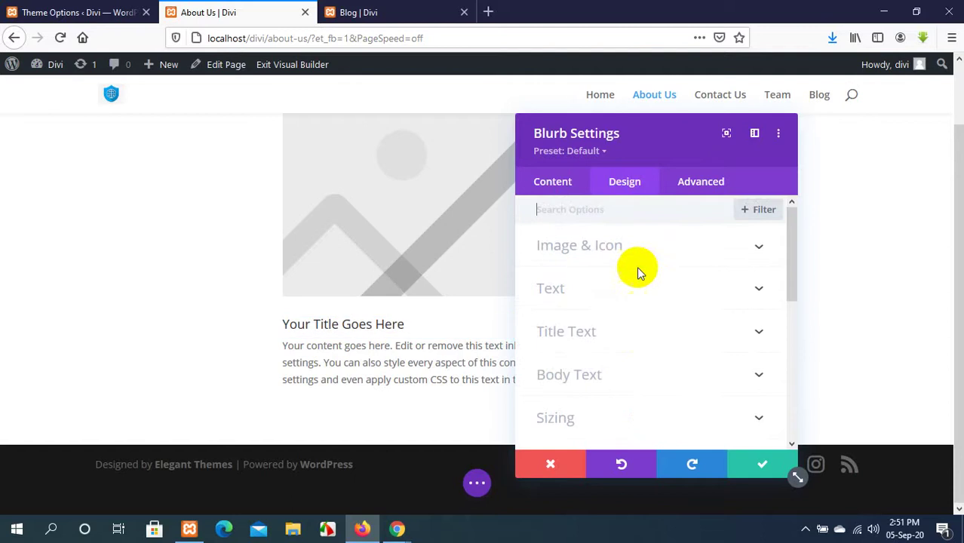
left_click(724, 283)
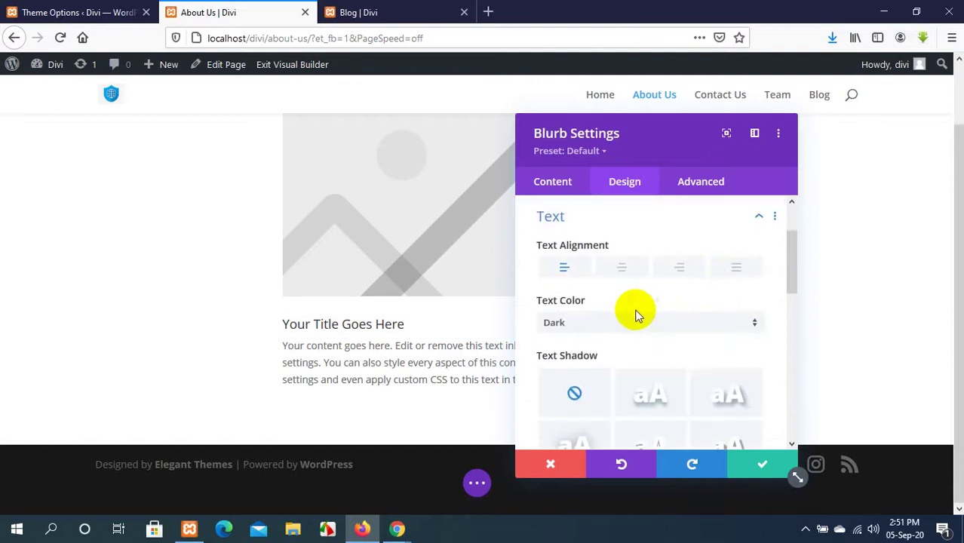
scroll(600, 287, "down", 2)
scroll(601, 293, "down", 4)
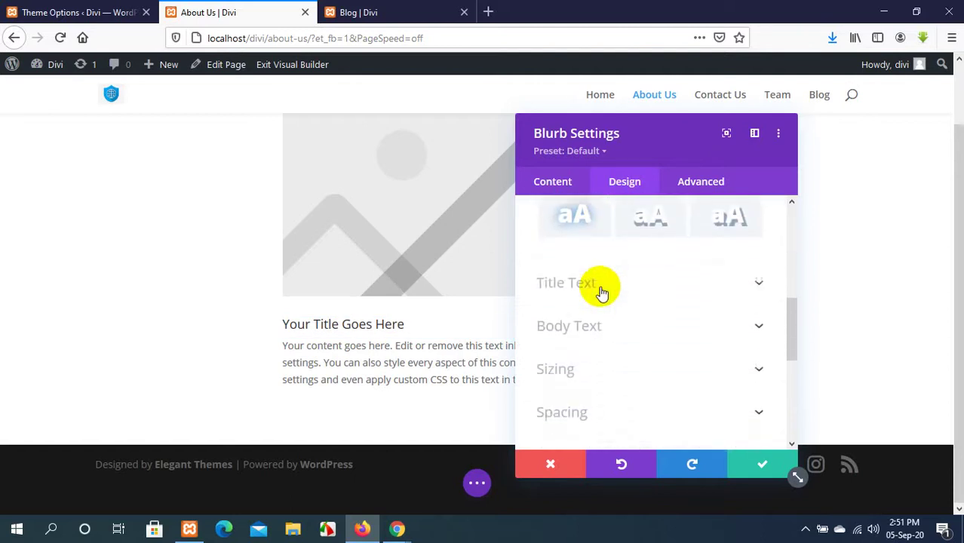
scroll(602, 291, "up", 5)
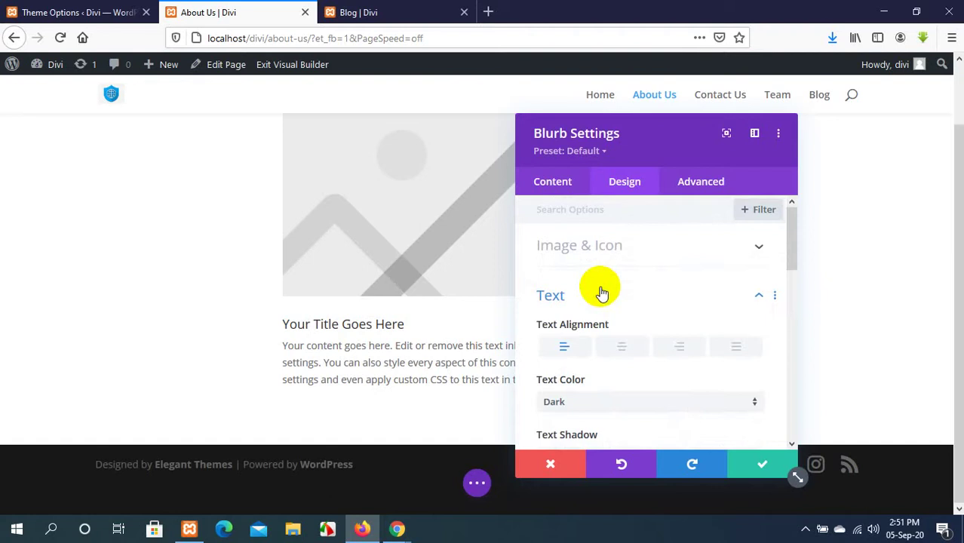
Review the blurb's Advanced options, then expand Body Text under Design.
left_click(695, 189)
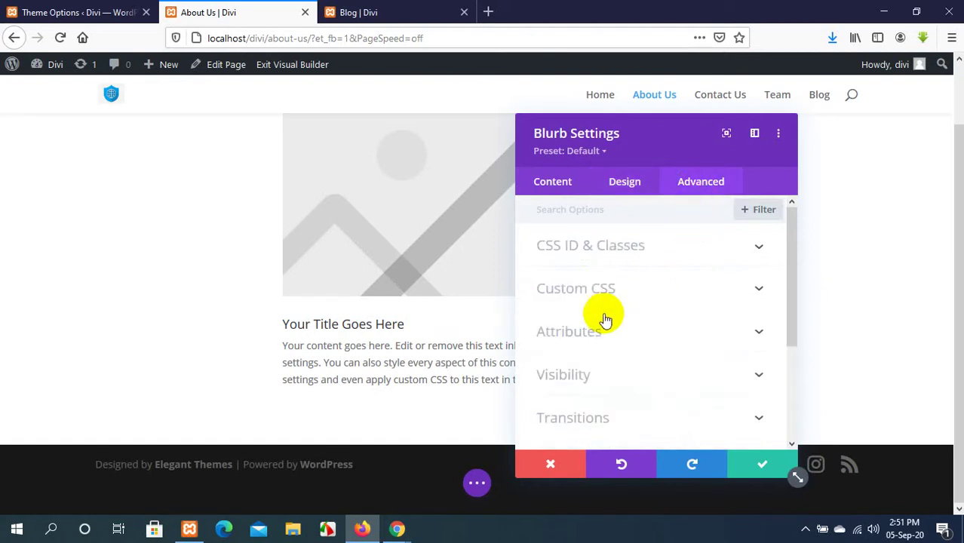
scroll(646, 340, "down", 4)
scroll(646, 340, "up", 4)
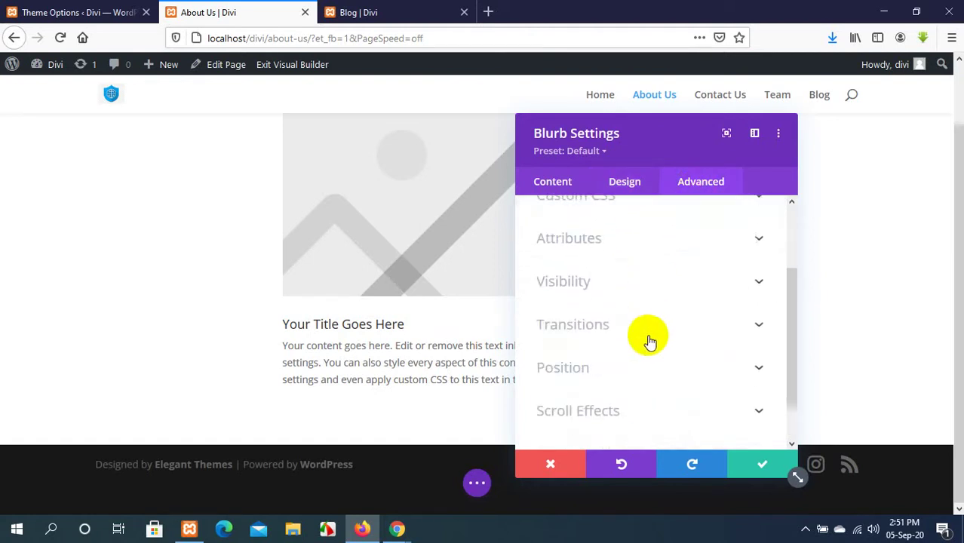
left_click(631, 181)
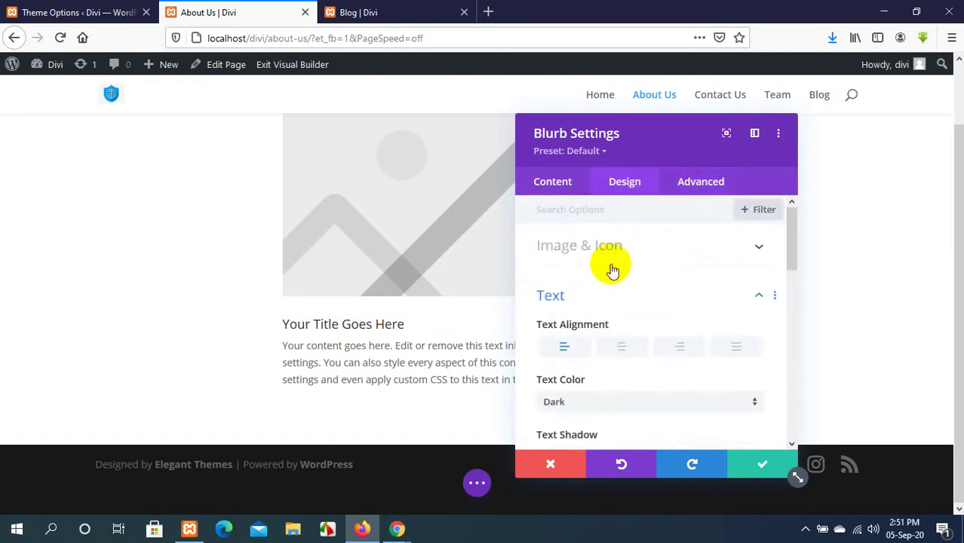
scroll(599, 312, "down", 2)
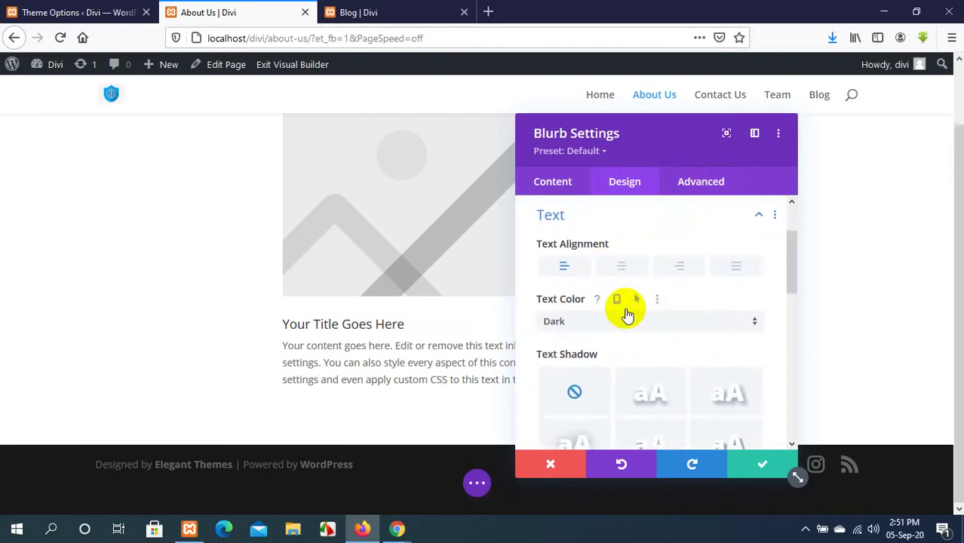
scroll(626, 315, "down", 5)
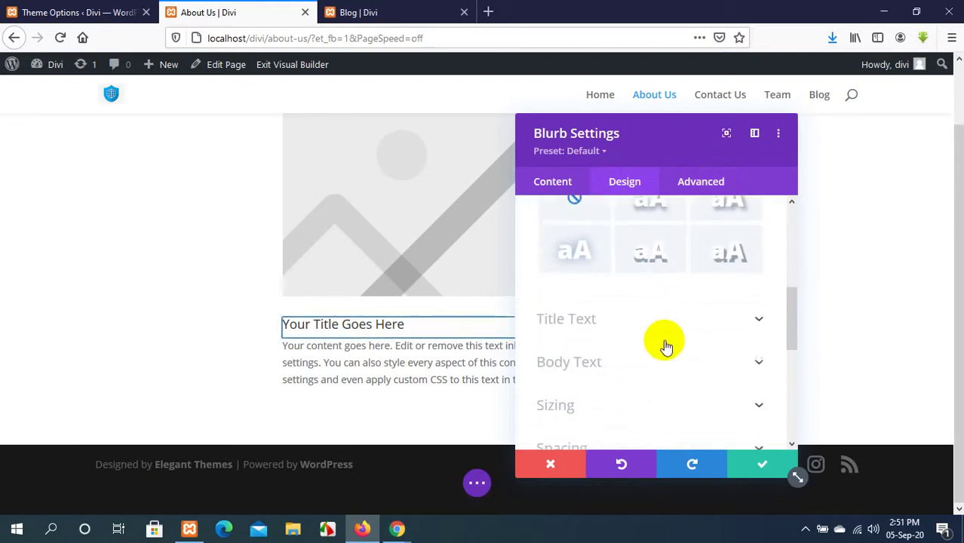
scroll(641, 336, "down", 1)
left_click(700, 314)
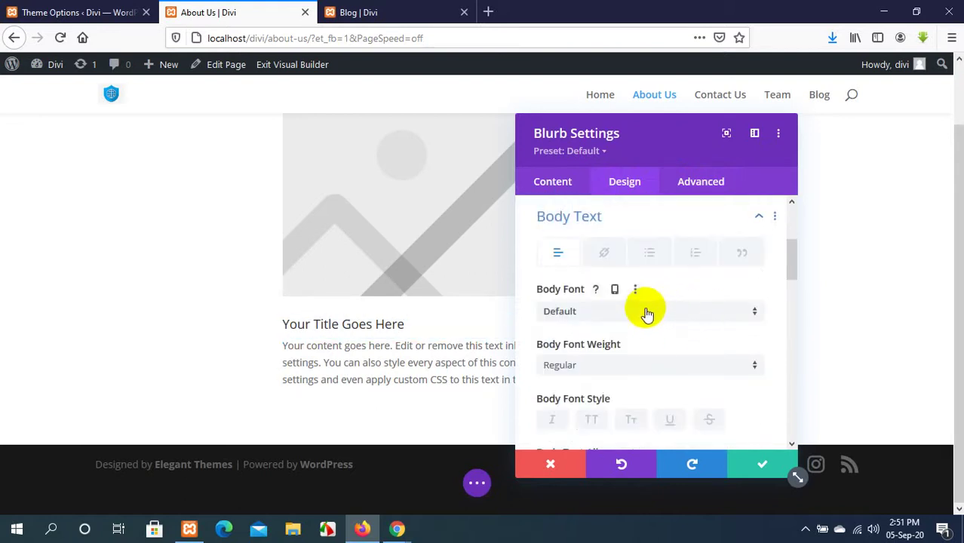
left_click(751, 317)
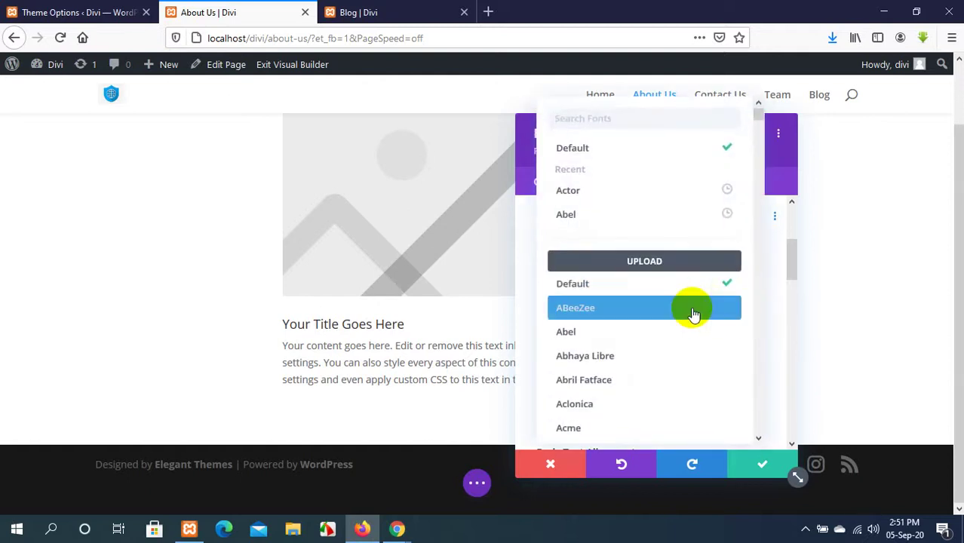
scroll(675, 313, "down", 4)
scroll(677, 312, "down", 10)
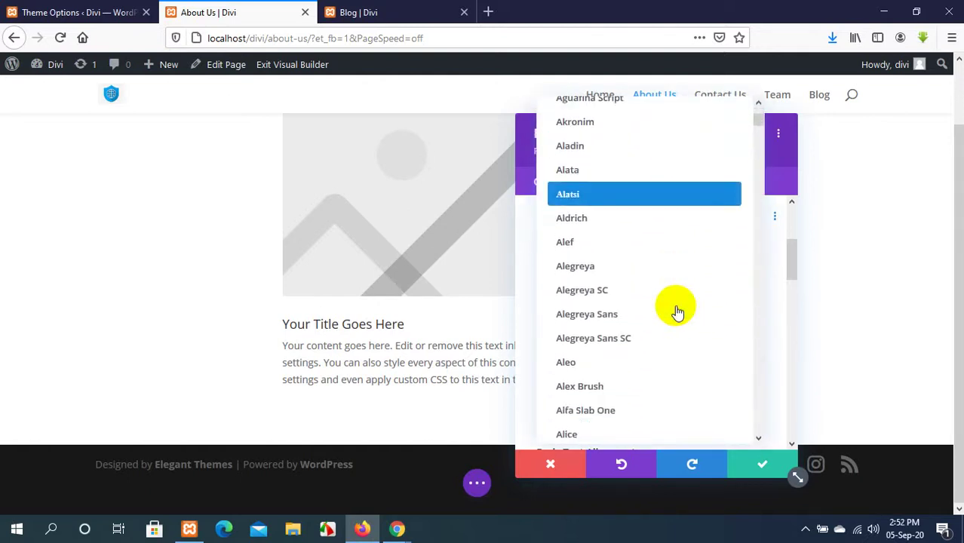
scroll(676, 312, "down", 12)
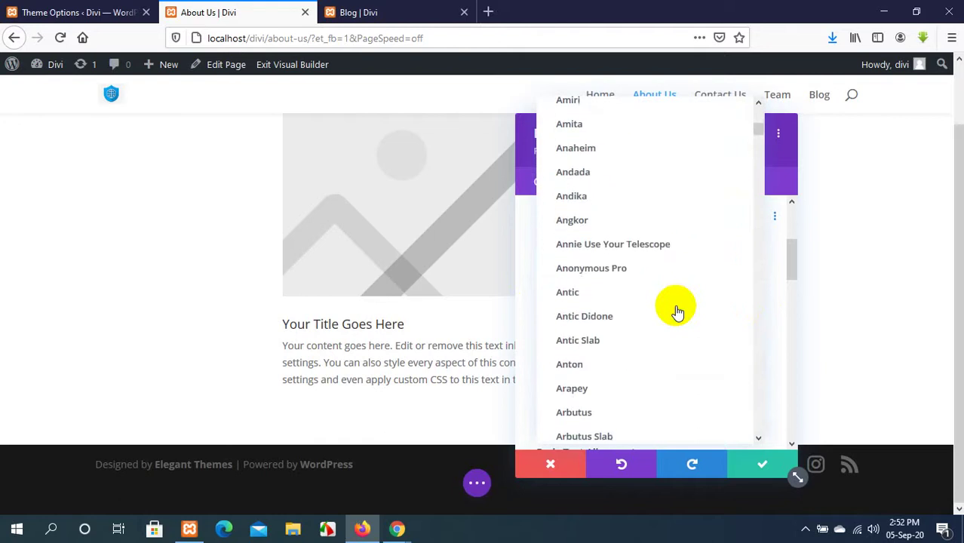
scroll(677, 312, "down", 15)
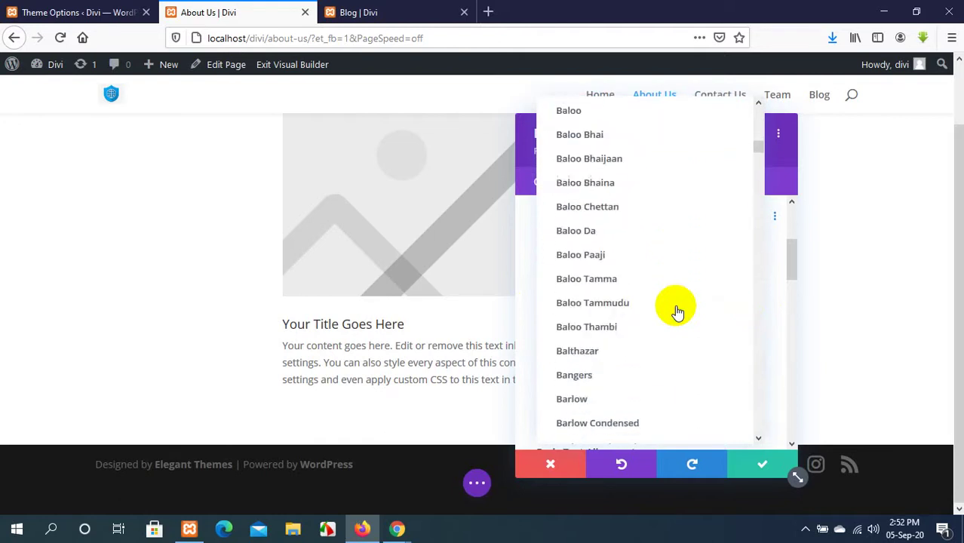
scroll(676, 313, "down", 8)
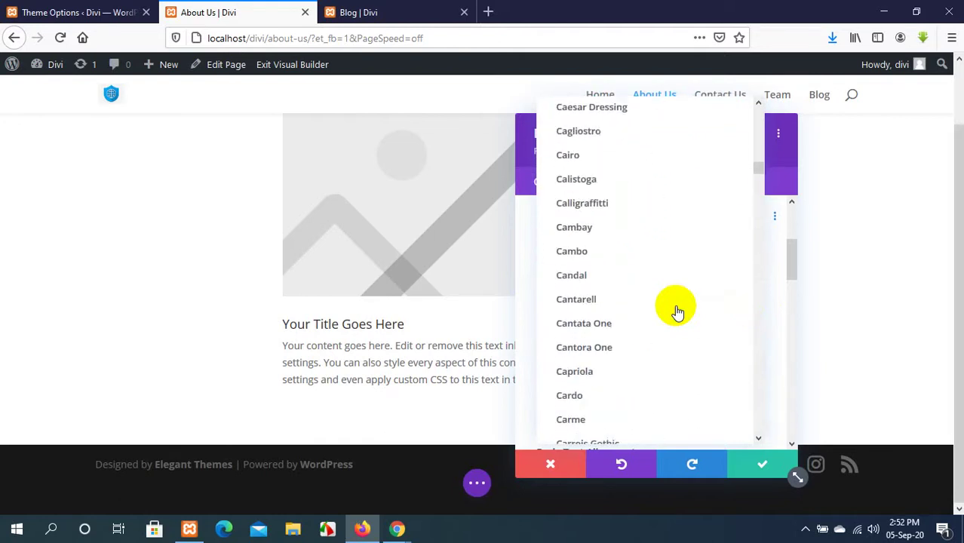
scroll(676, 312, "down", 12)
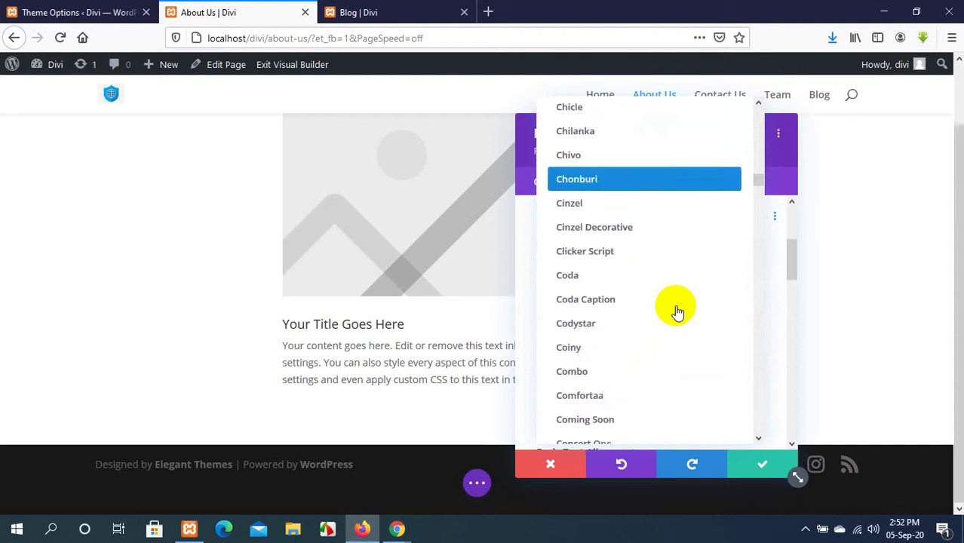
scroll(676, 313, "down", 5)
scroll(676, 312, "down", 9)
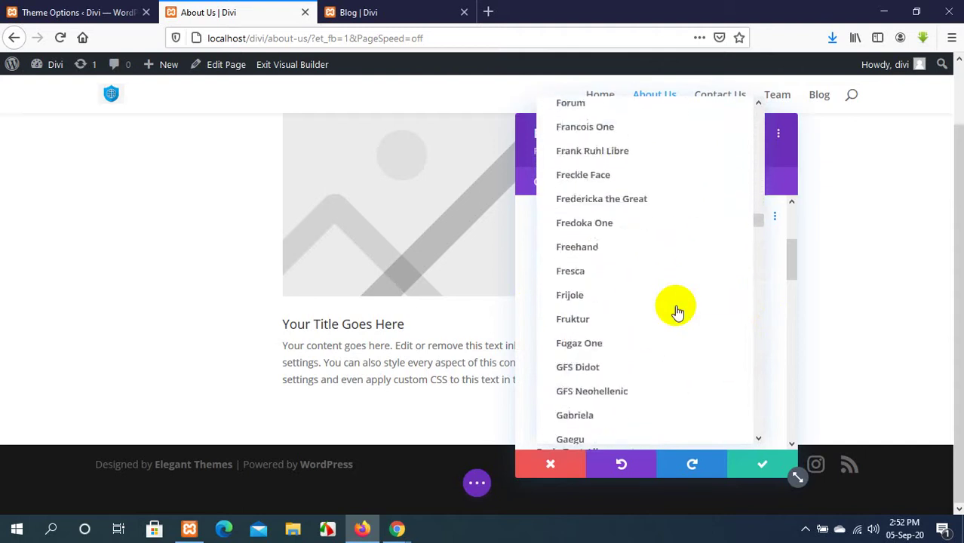
scroll(676, 312, "down", 3)
scroll(677, 312, "up", 6)
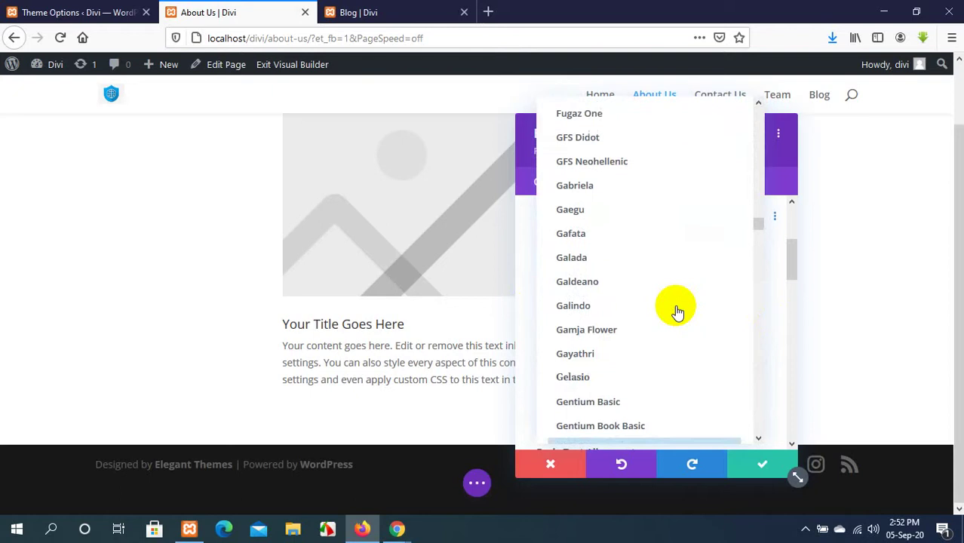
scroll(676, 312, "up", 3)
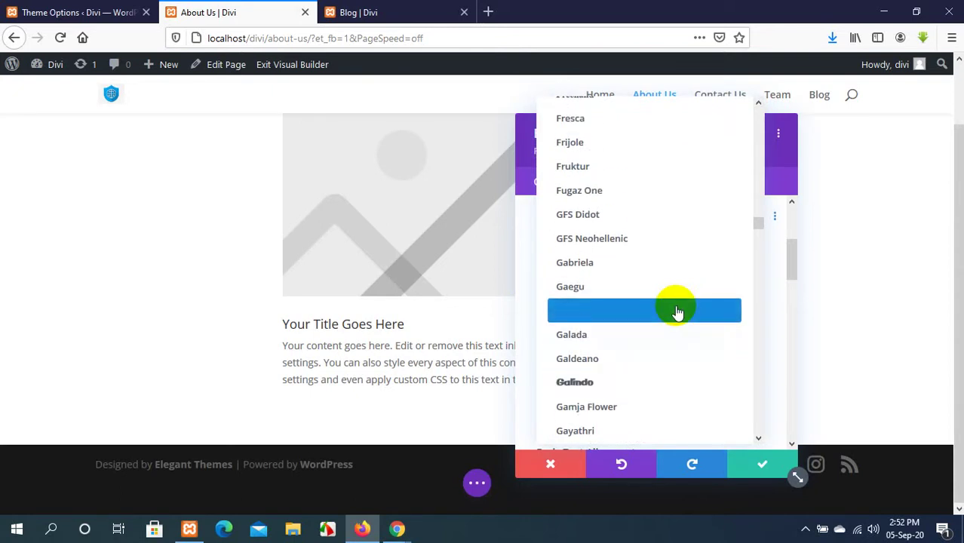
scroll(677, 312, "up", 6)
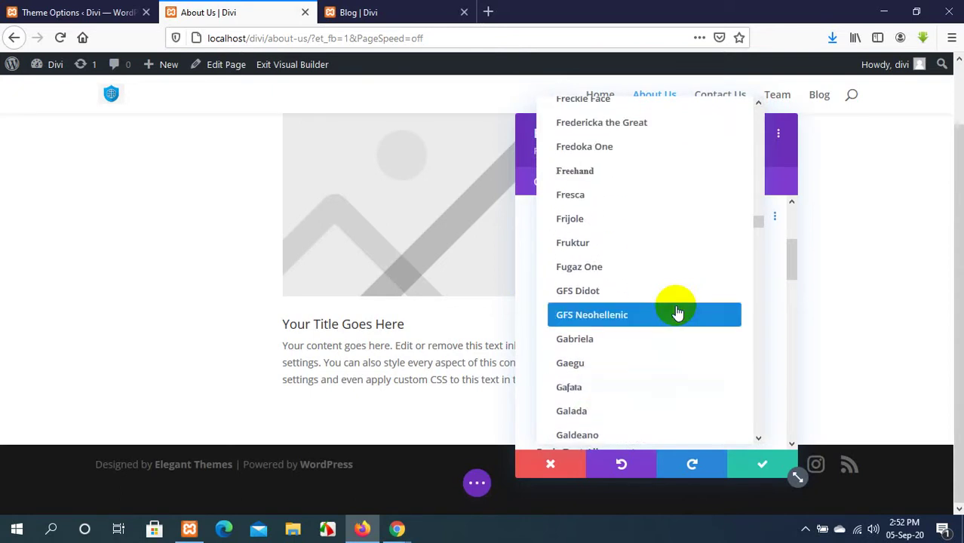
scroll(676, 312, "down", 2)
scroll(676, 312, "down", 10)
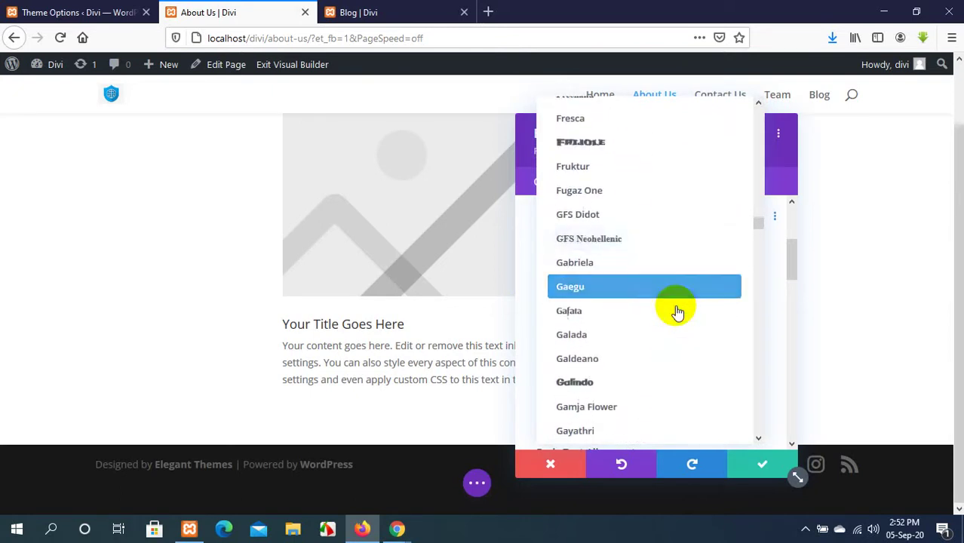
scroll(677, 312, "down", 5)
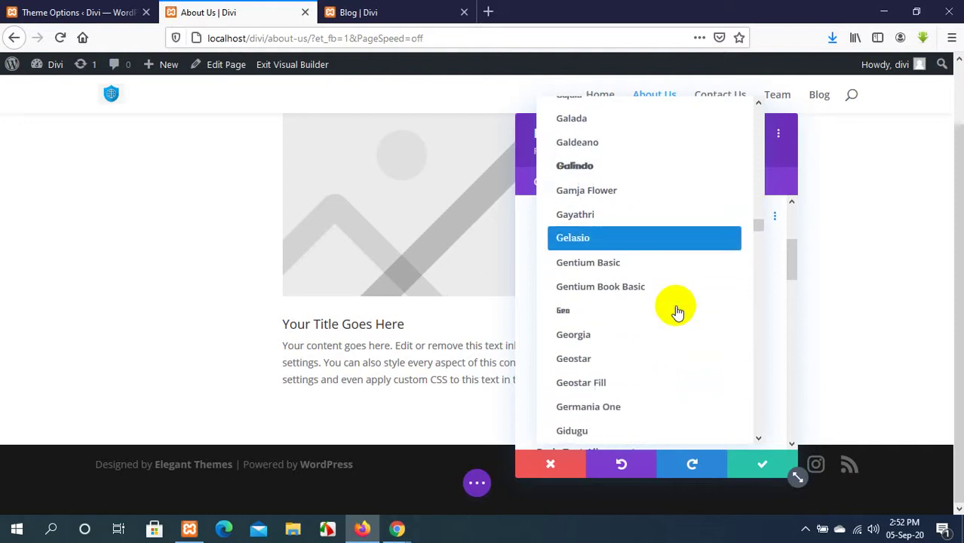
scroll(677, 313, "down", 8)
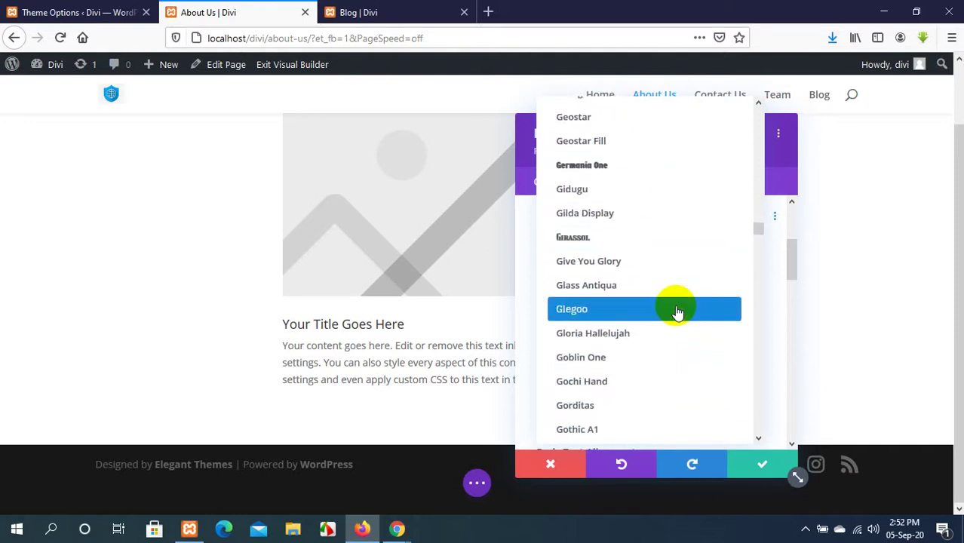
scroll(677, 312, "down", 6)
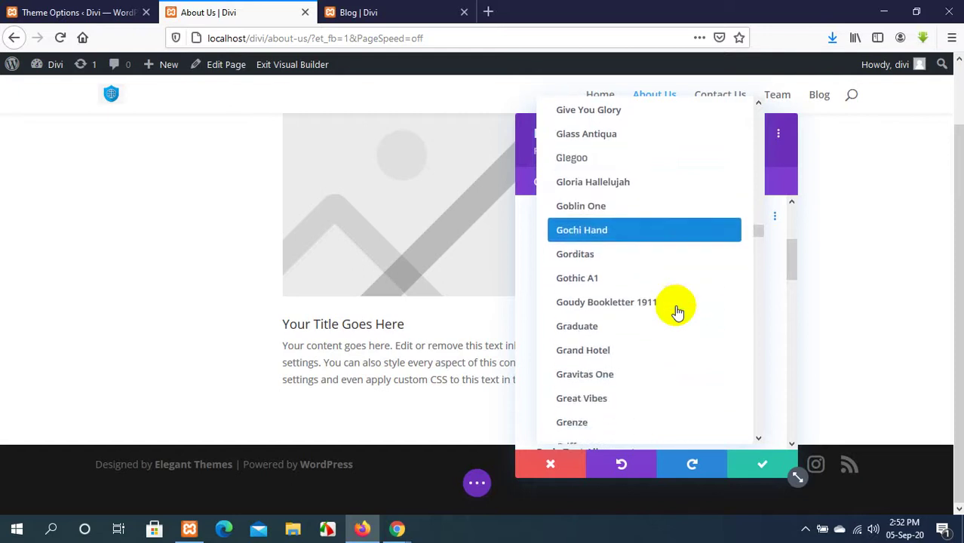
scroll(677, 312, "down", 11)
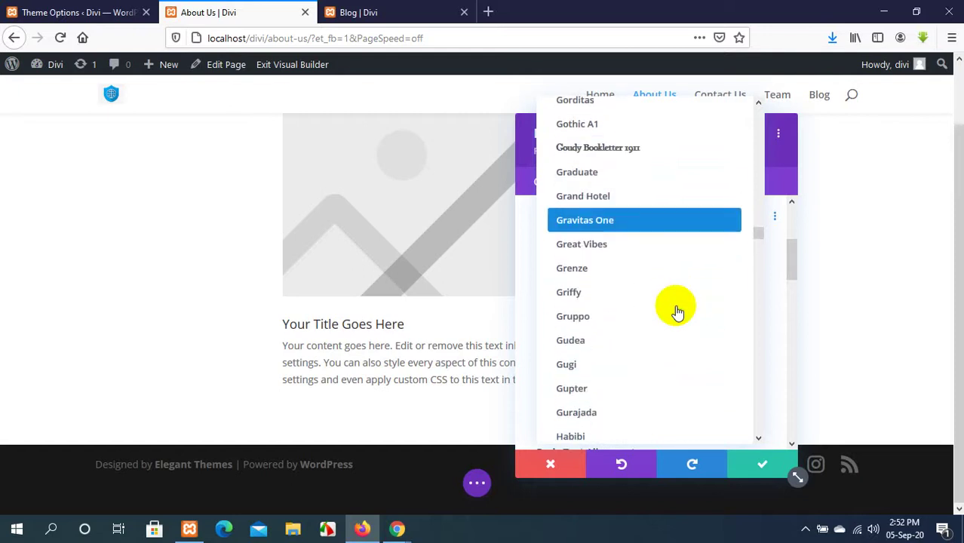
scroll(676, 312, "down", 1)
scroll(676, 312, "up", 6)
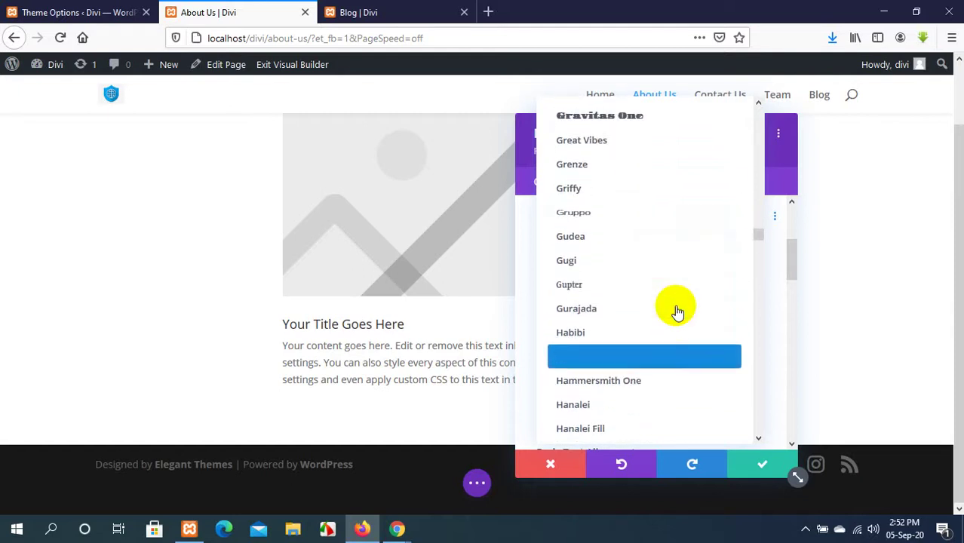
scroll(677, 313, "up", 7)
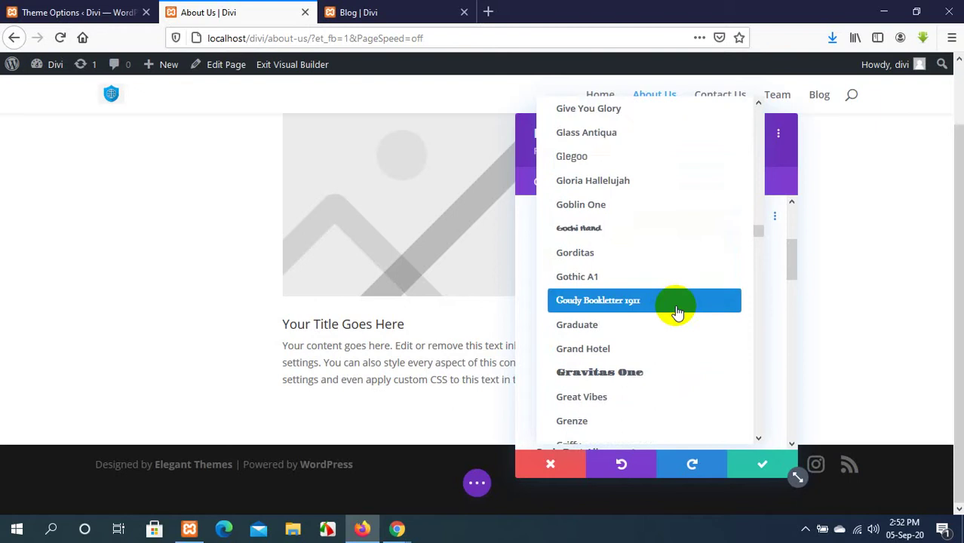
scroll(676, 312, "up", 5)
scroll(676, 312, "down", 5)
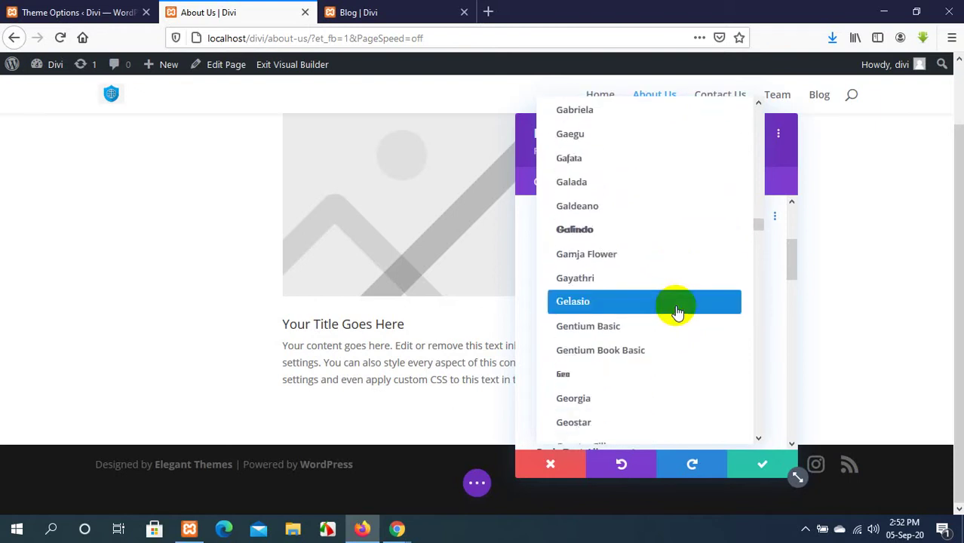
scroll(677, 313, "down", 1)
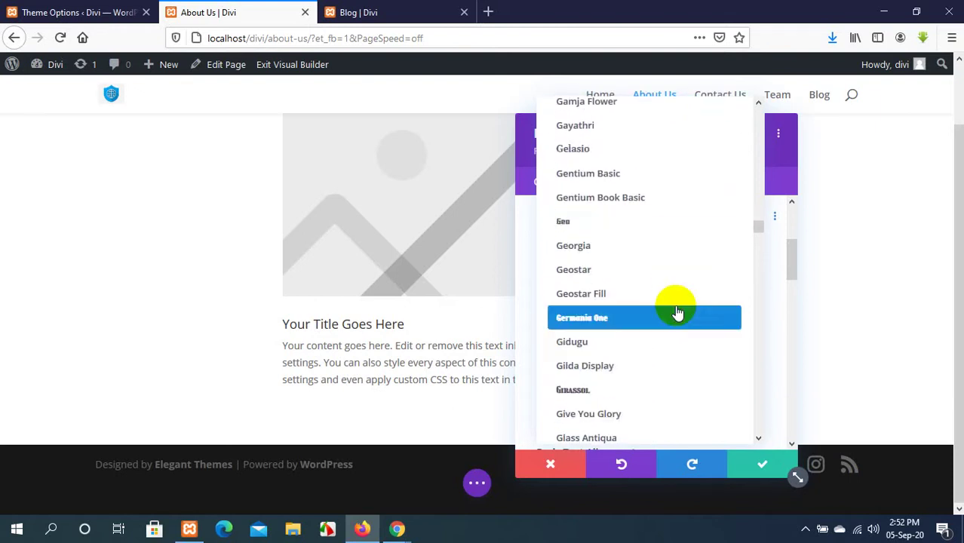
scroll(676, 312, "down", 3)
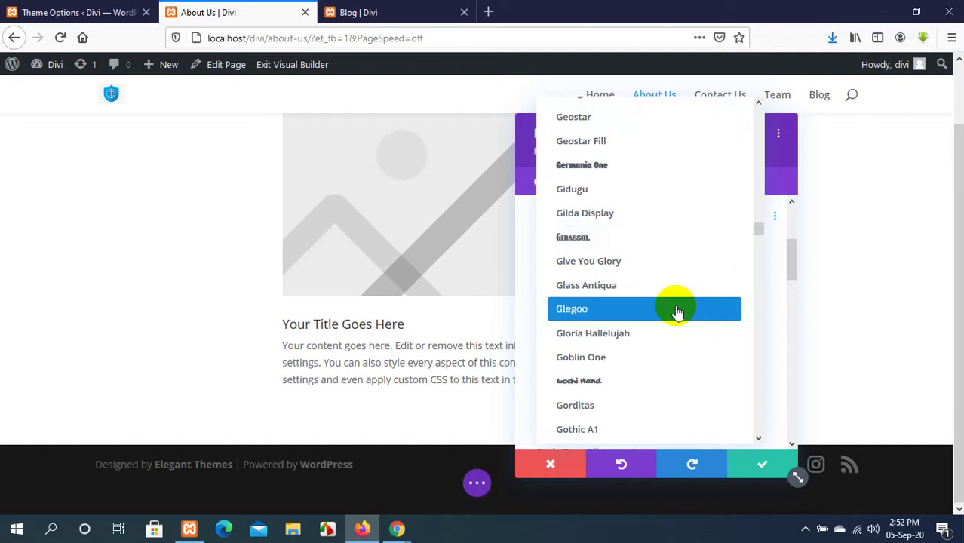
scroll(676, 312, "down", 3)
scroll(677, 312, "down", 5)
scroll(676, 312, "up", 20)
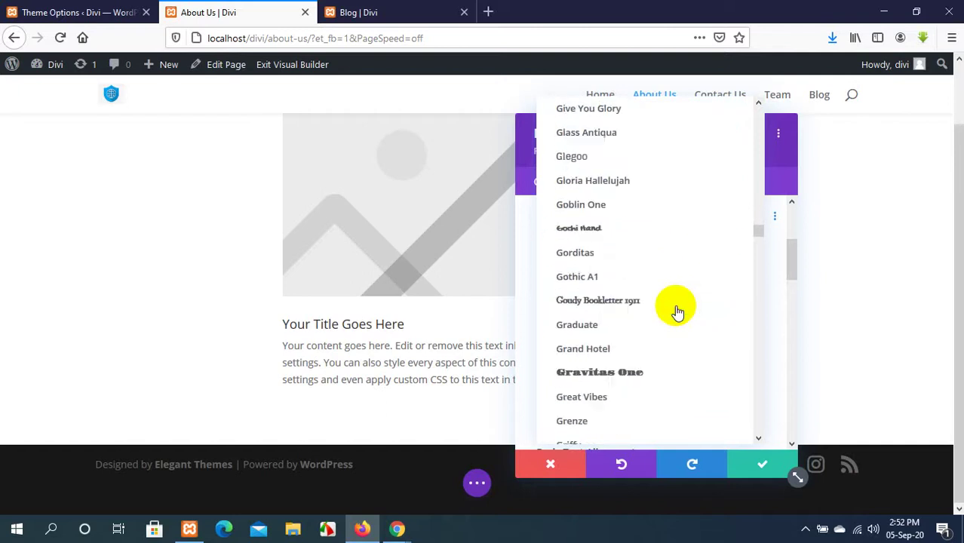
scroll(676, 312, "up", 9)
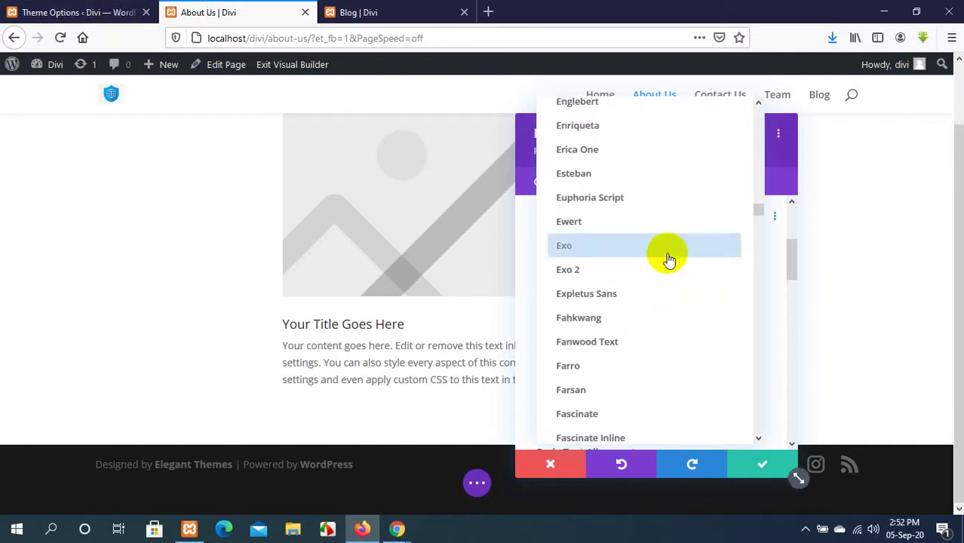
scroll(668, 259, "up", 9)
scroll(668, 259, "up", 20)
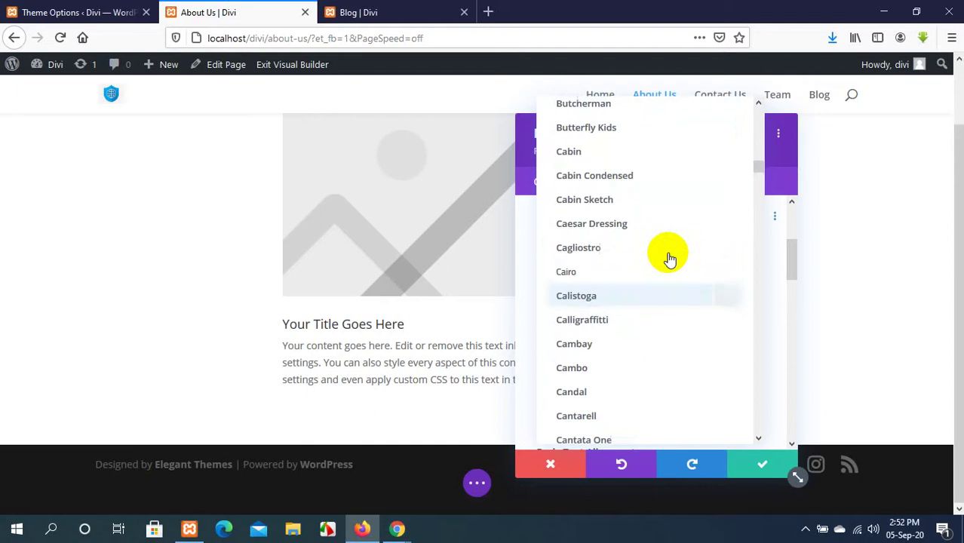
scroll(668, 258, "up", 15)
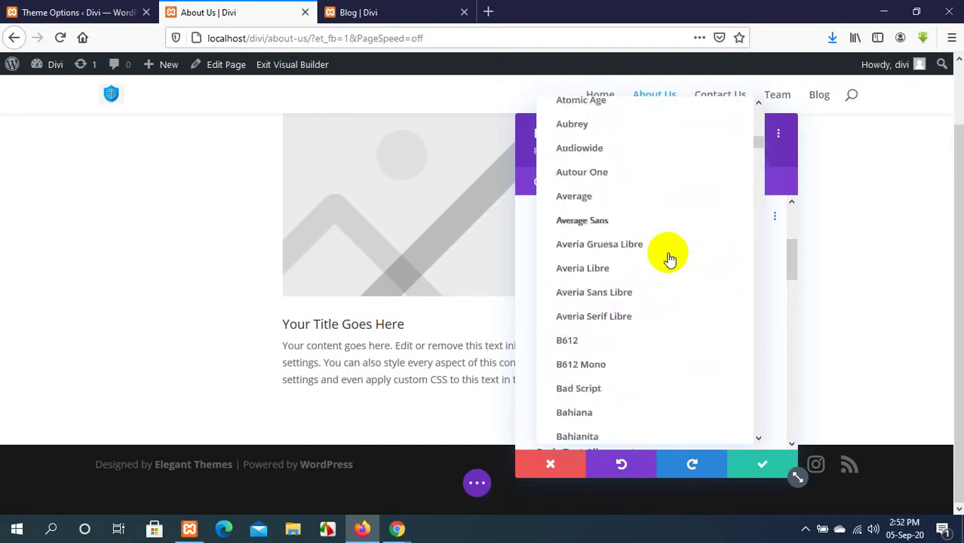
Search 'google fon' in a new Firefox tab to reach the Google Fonts site.
left_click(488, 12)
type("g")
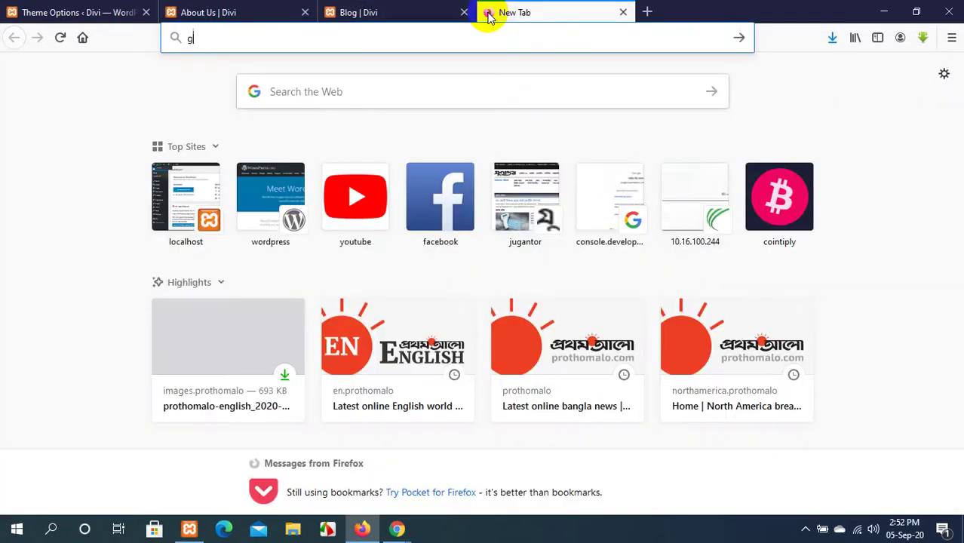
type("oogle")
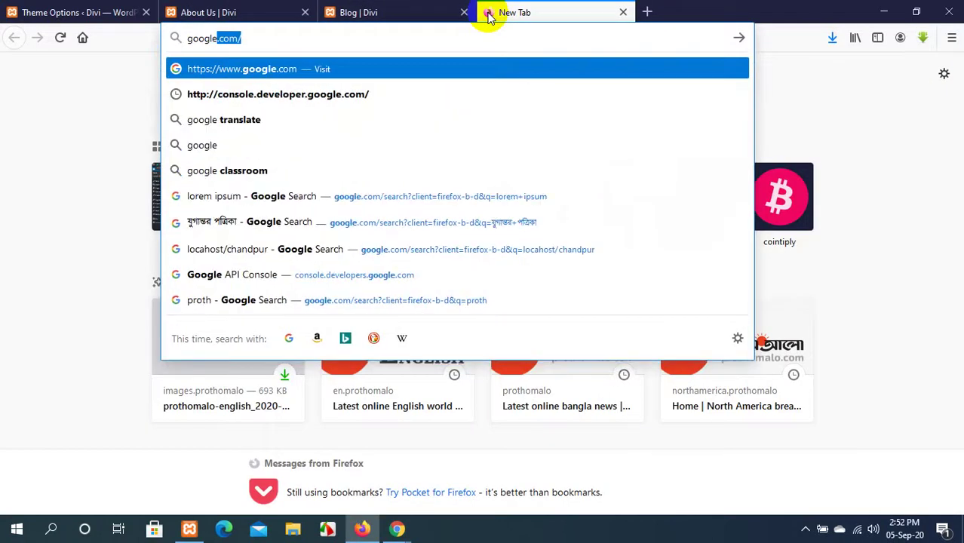
type(" f")
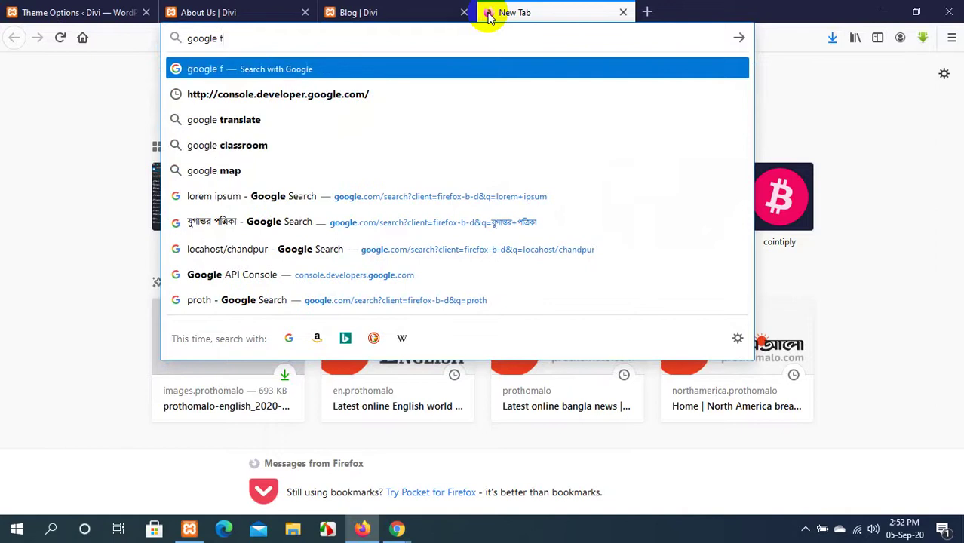
type("ont")
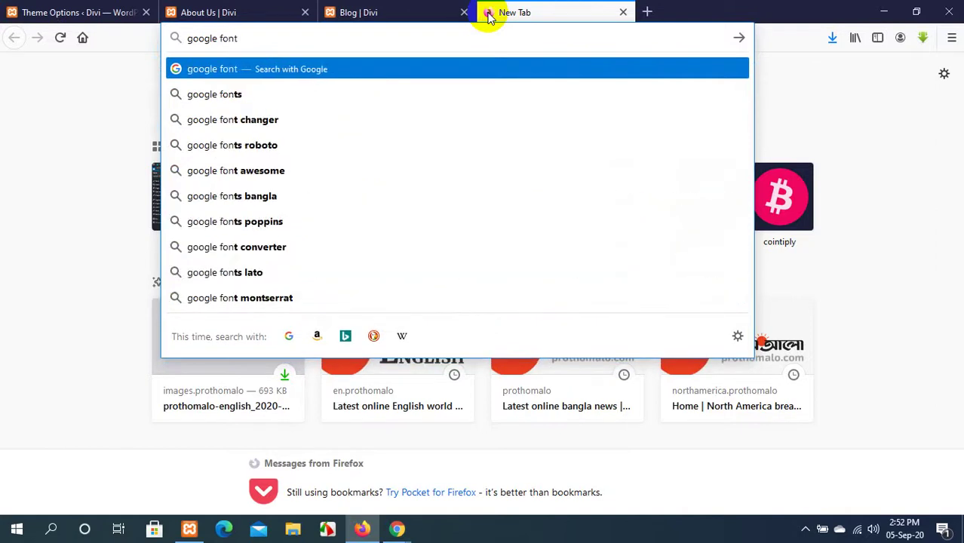
key("Return")
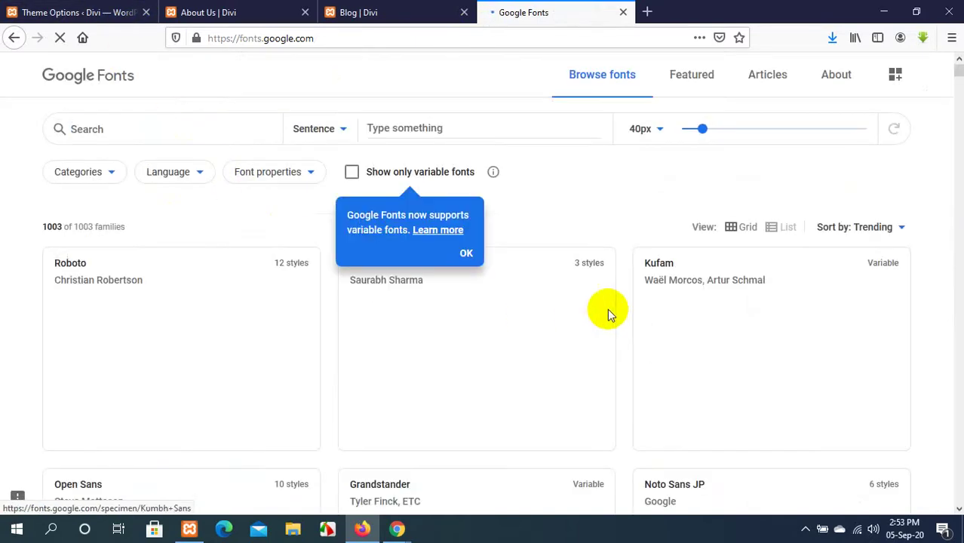
Dismiss the variable font notice and scroll through the Google Fonts catalogue.
left_click(465, 255)
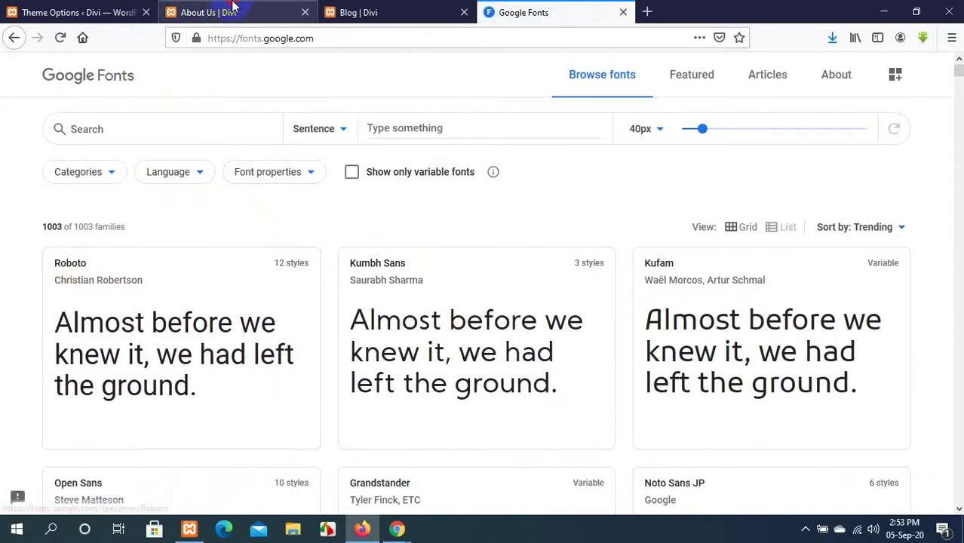
left_click(275, 12)
scroll(632, 337, "up", 15)
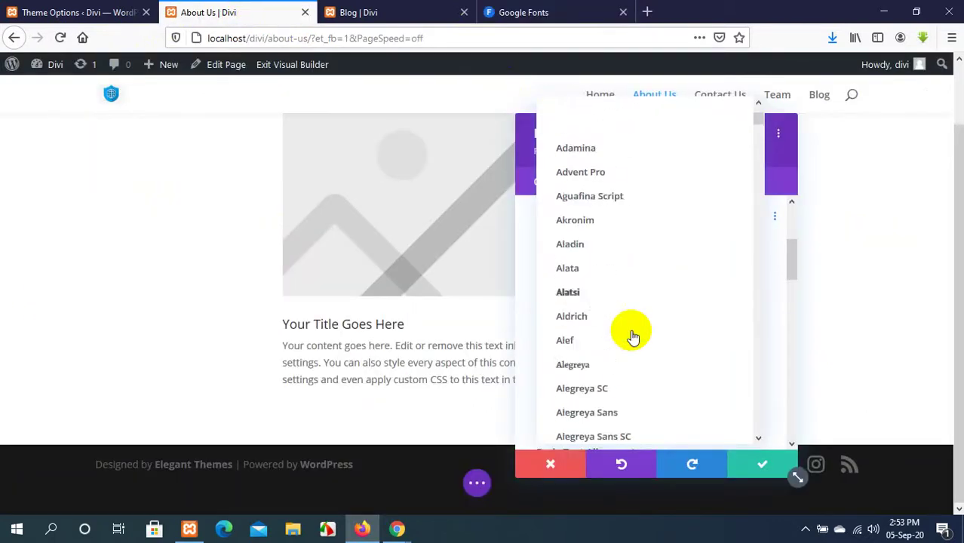
scroll(632, 337, "down", 12)
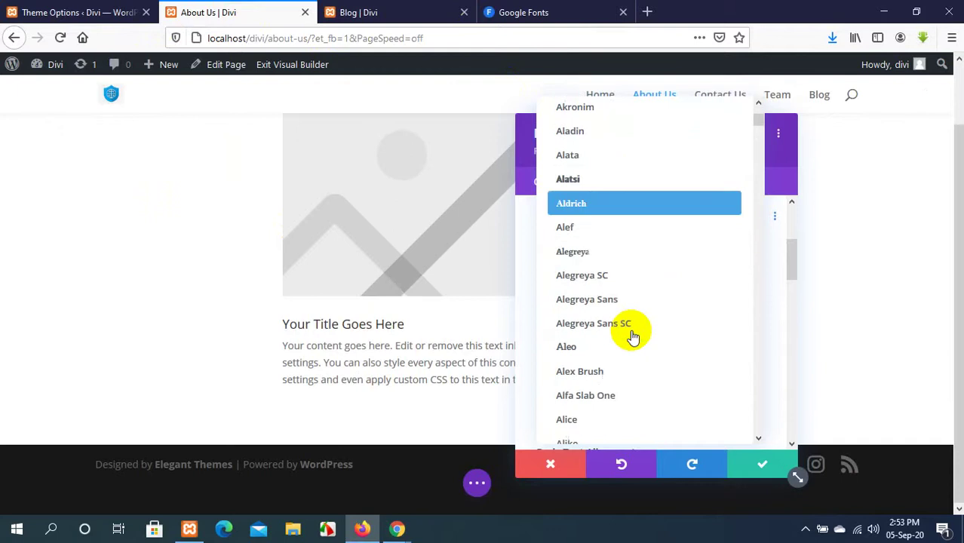
scroll(632, 337, "down", 10)
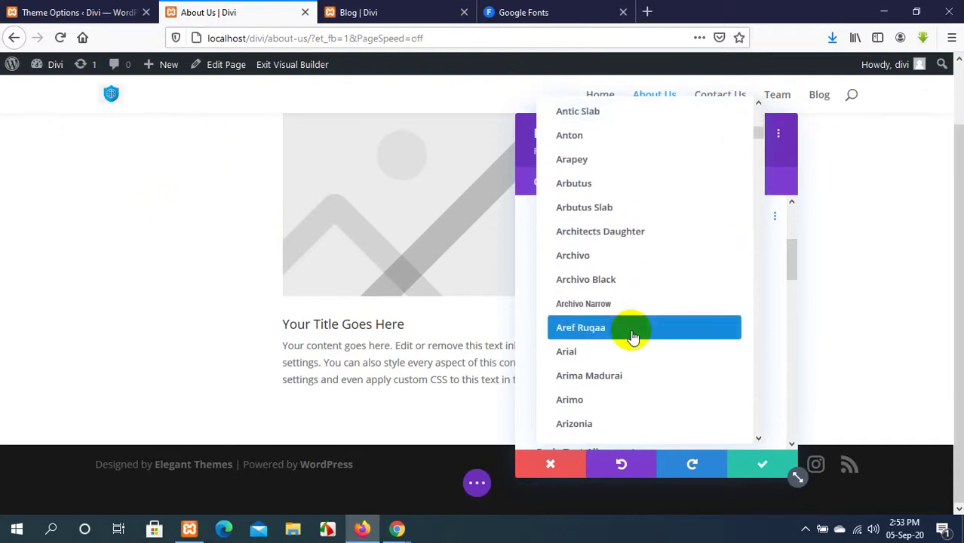
left_click(520, 12)
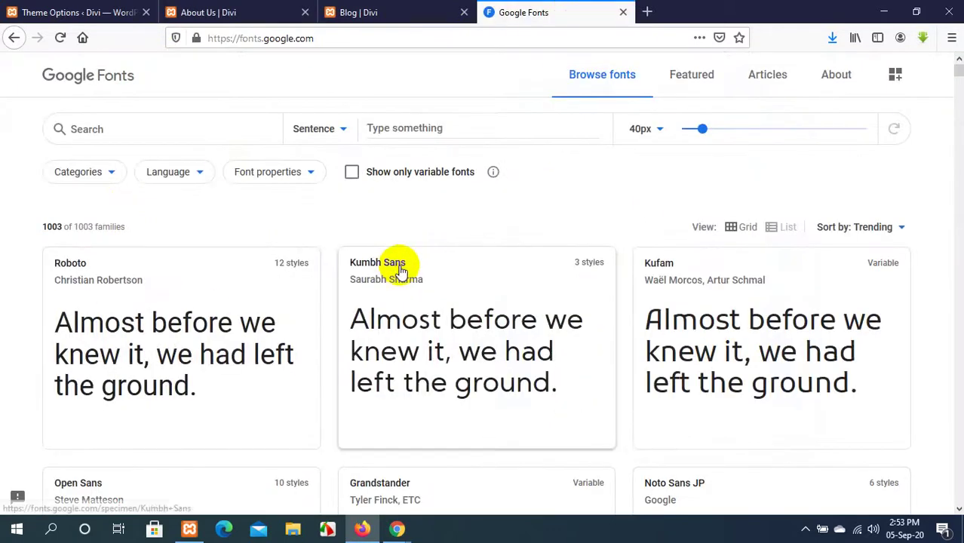
scroll(673, 269, "down", 2)
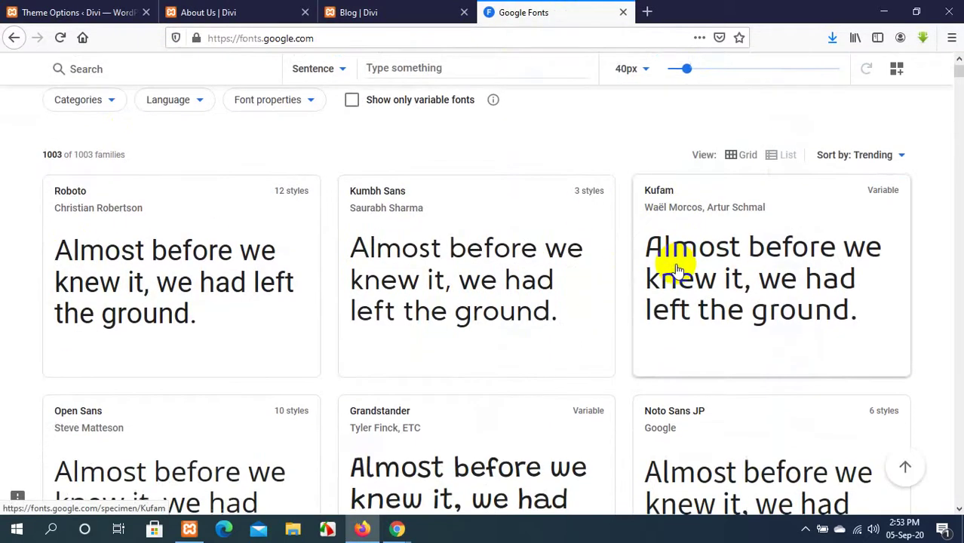
scroll(108, 408, "down", 2)
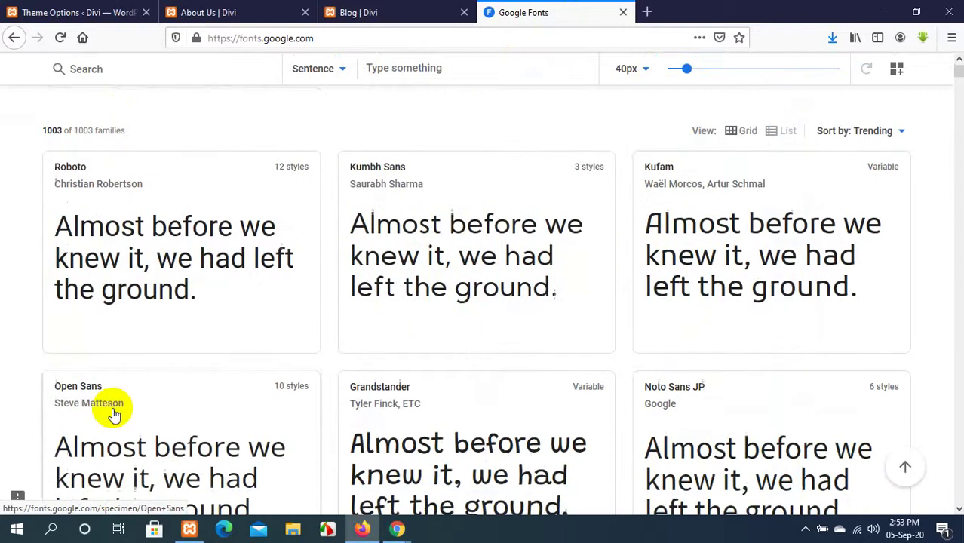
scroll(698, 344, "down", 6)
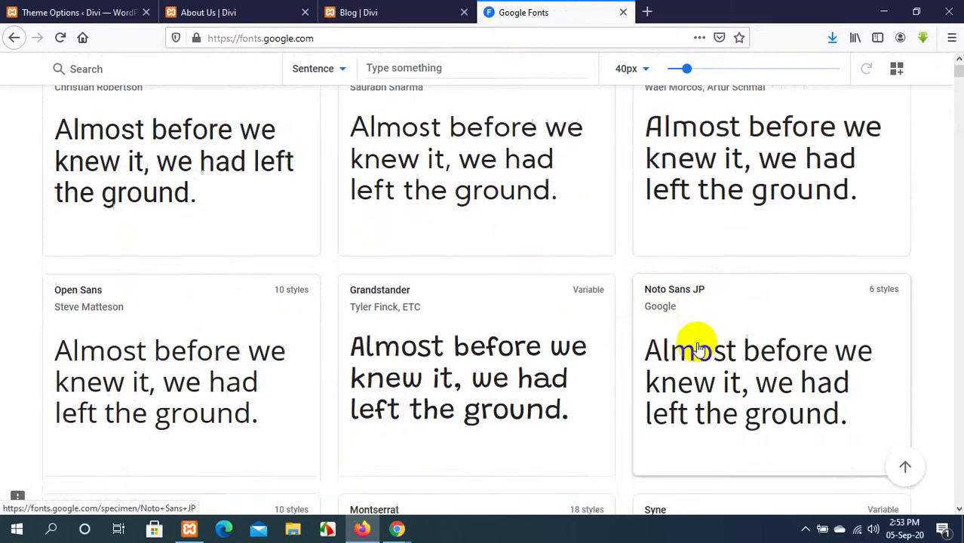
scroll(408, 241, "down", 15)
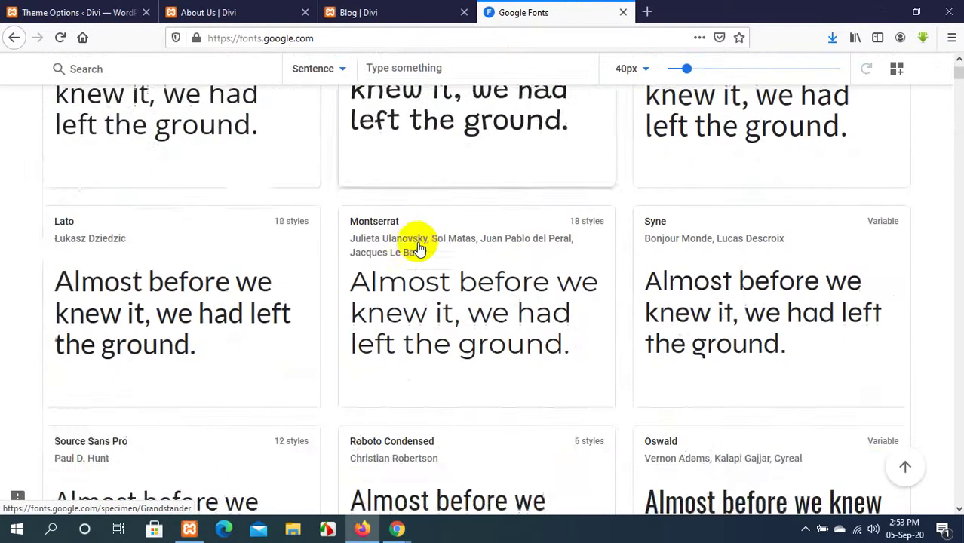
scroll(408, 240, "down", 3)
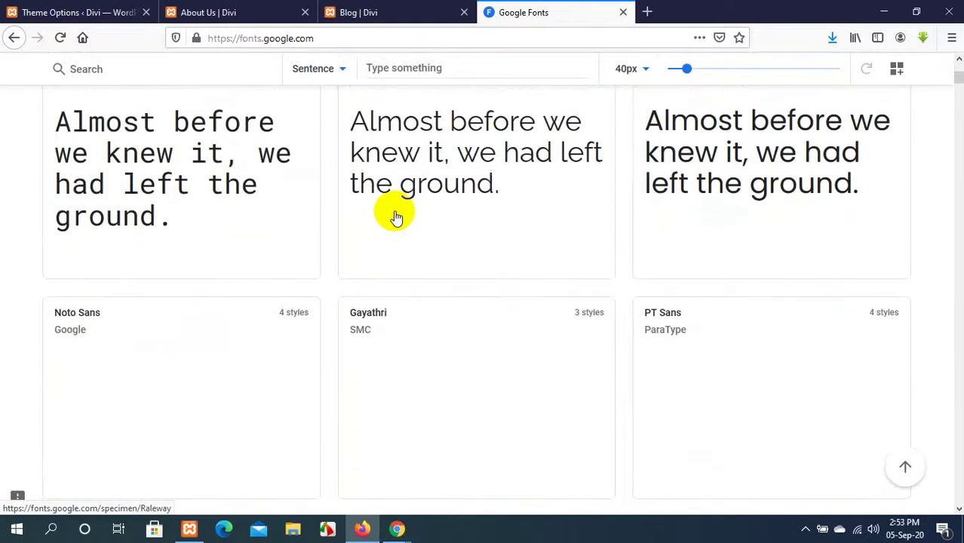
Glance at Theme Options, then close the Google Fonts tab and return to the About Us editor.
left_click(129, 11)
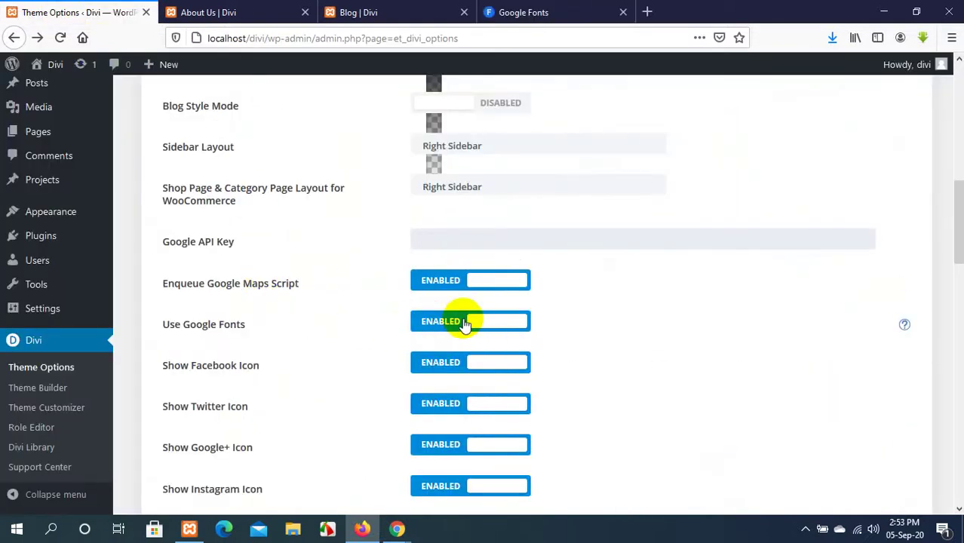
scroll(462, 318, "down", 3)
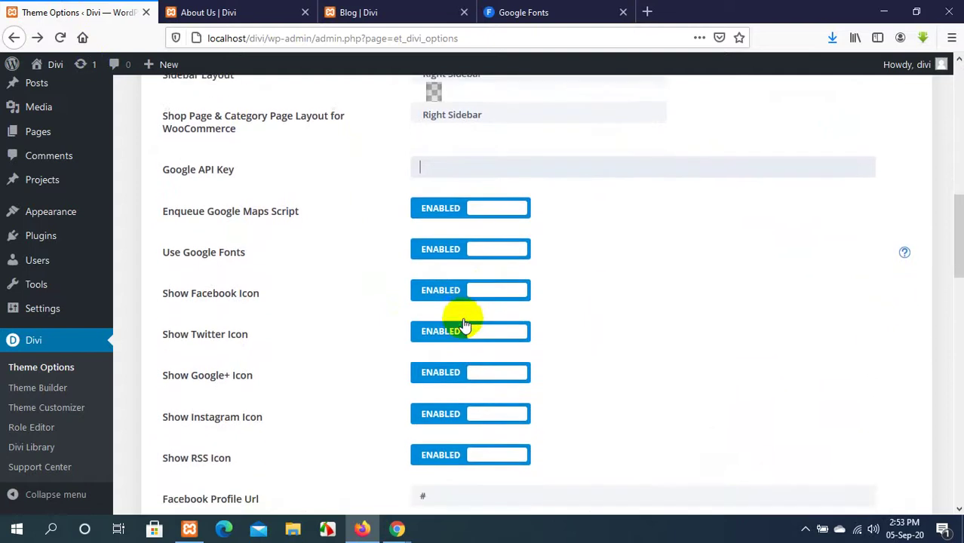
left_click(554, 9)
scroll(428, 360, "down", 10)
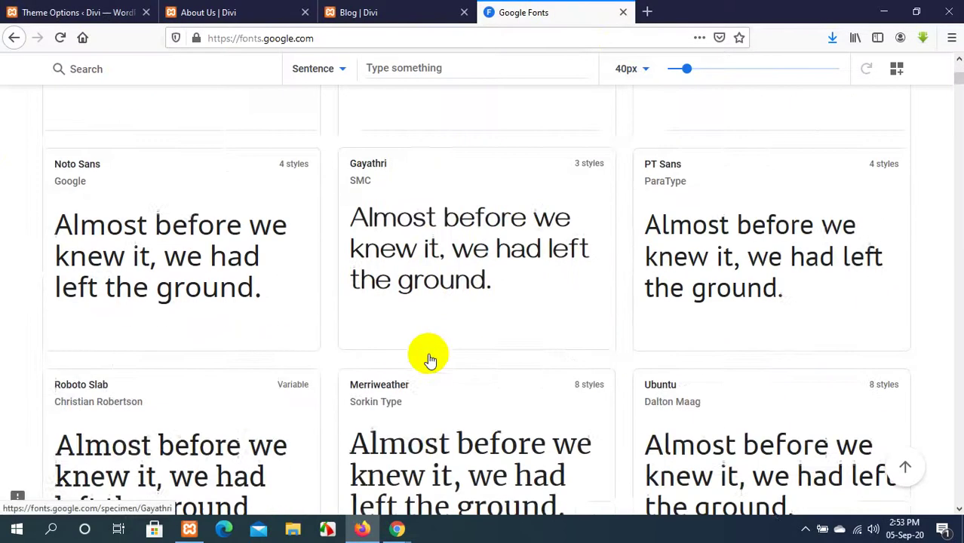
scroll(428, 360, "down", 4)
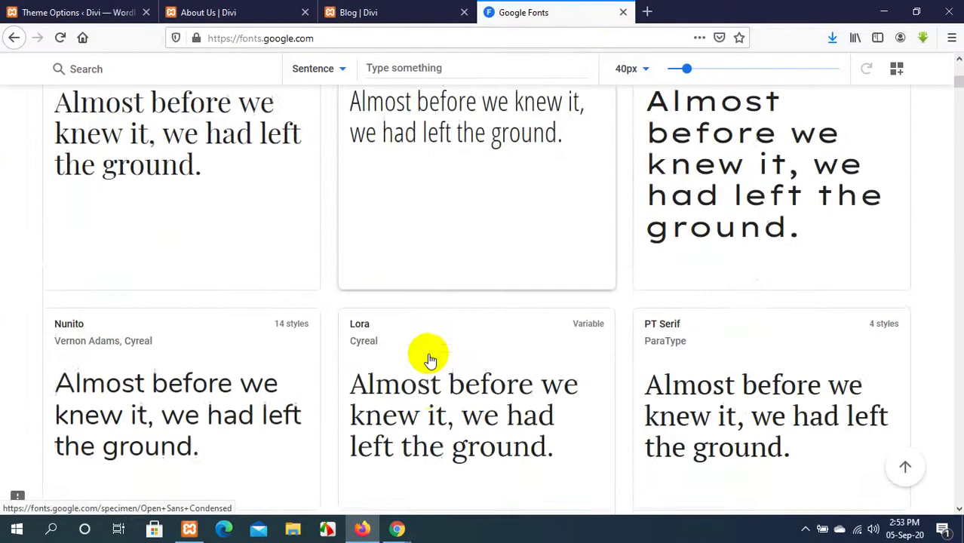
scroll(428, 359, "down", 8)
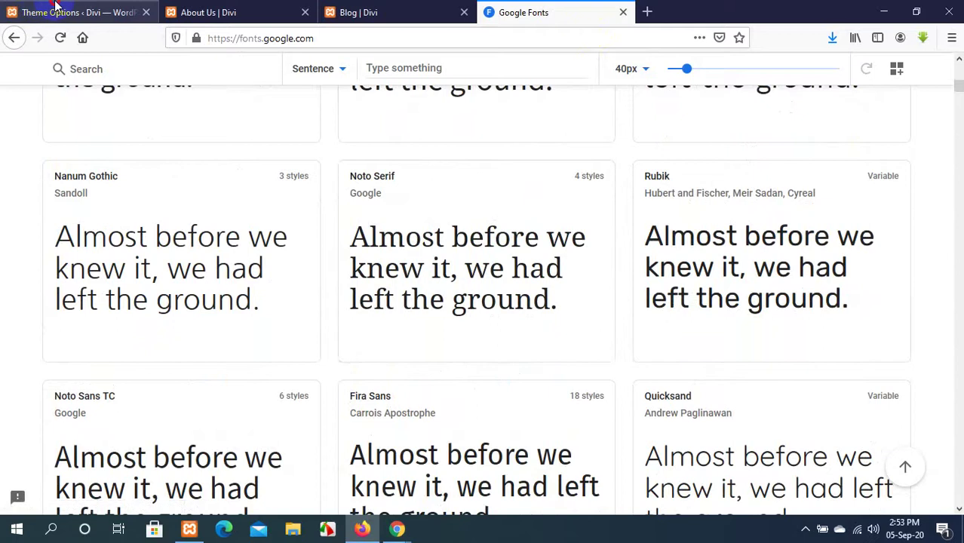
left_click(96, 15)
left_click(528, 12)
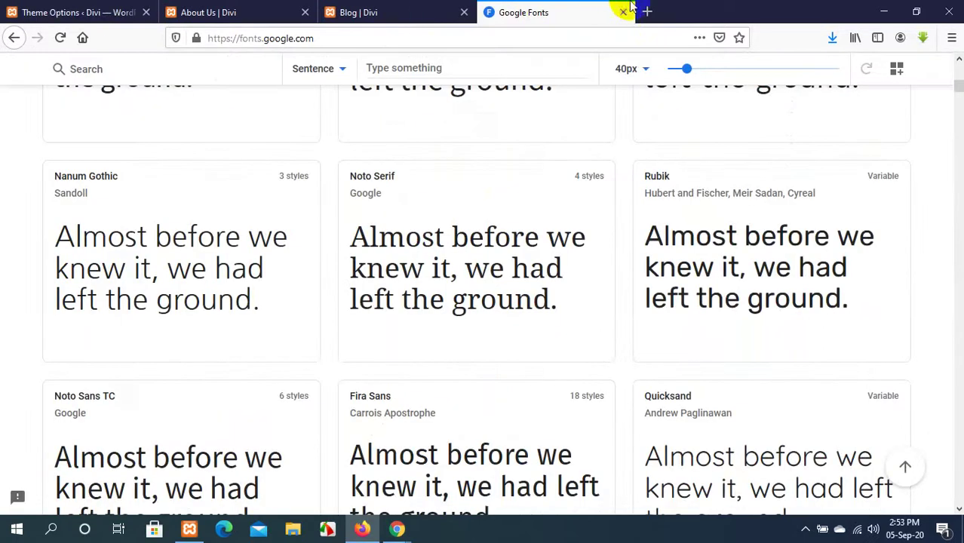
left_click(623, 13)
left_click(257, 11)
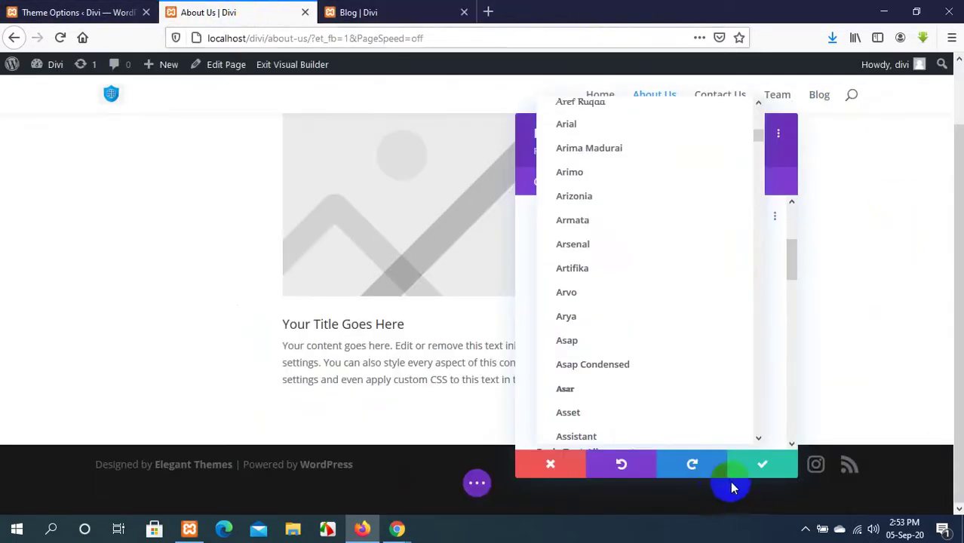
Close the Body Font list unchanged, discard Blurb Settings, and go to the Theme Options tab.
left_click(555, 457)
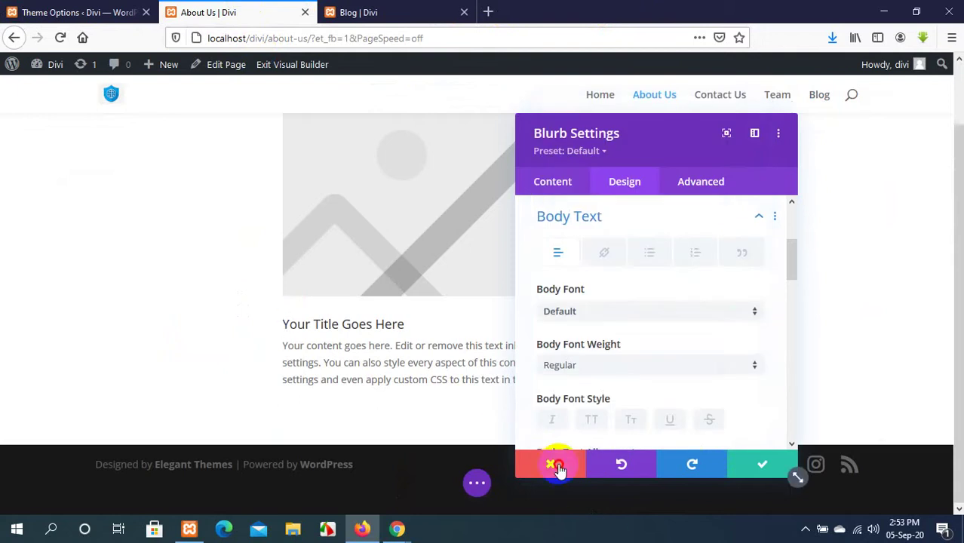
left_click(556, 467)
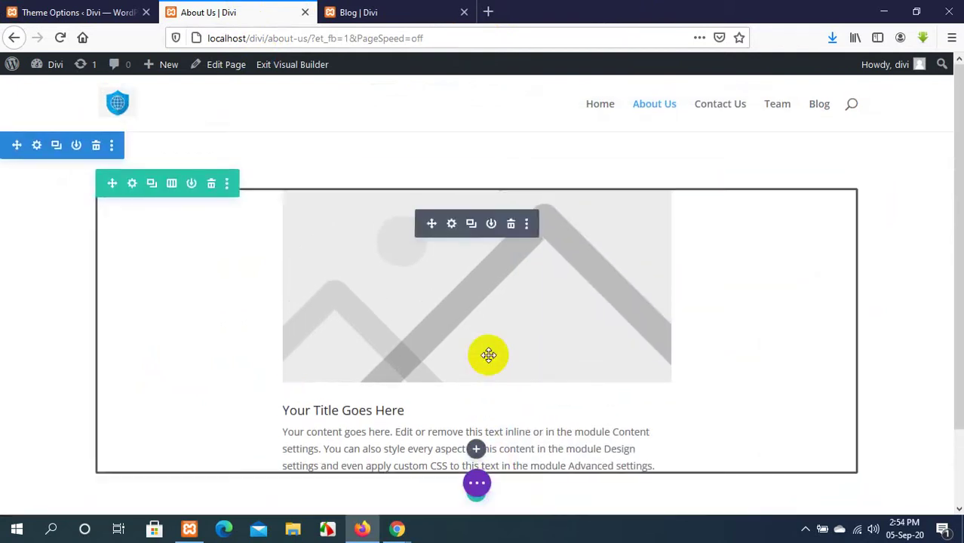
left_click(50, 9)
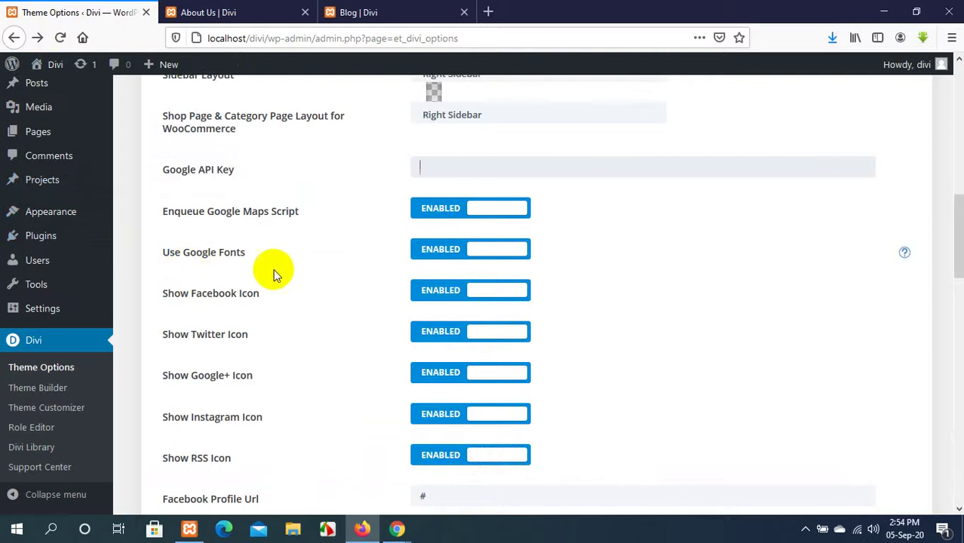
Compare the Blog page with the social icon settings in Theme Options.
scroll(491, 316, "down", 5)
left_click(398, 10)
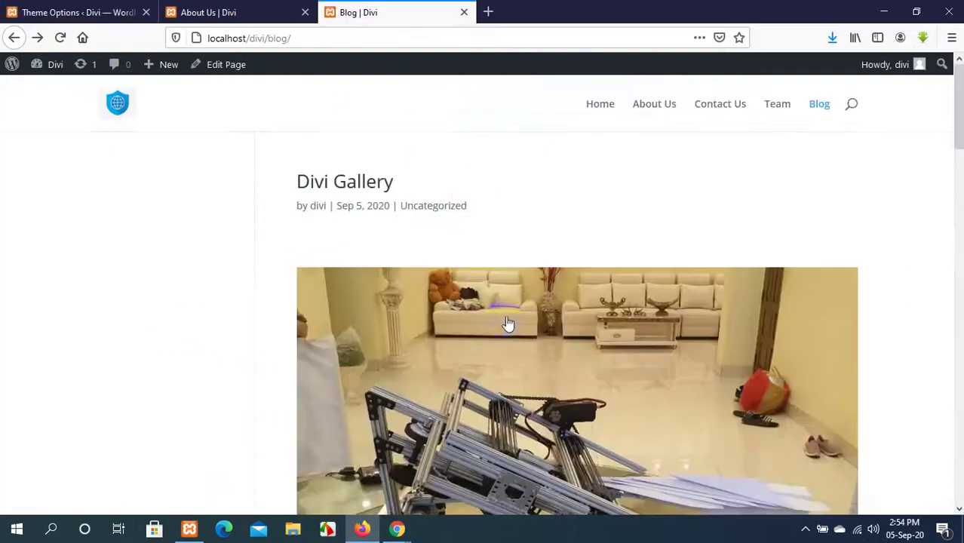
scroll(507, 323, "down", 10)
scroll(513, 319, "down", 2)
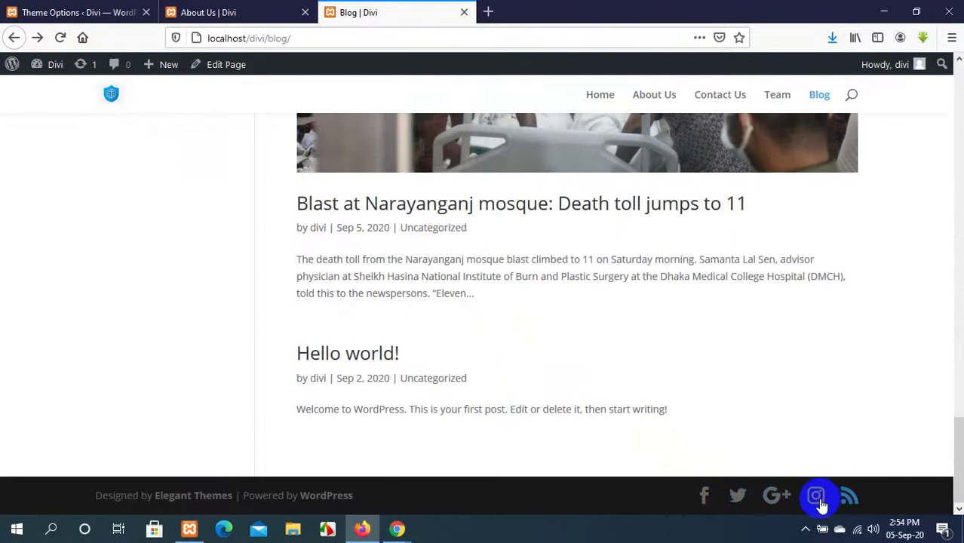
left_click(74, 6)
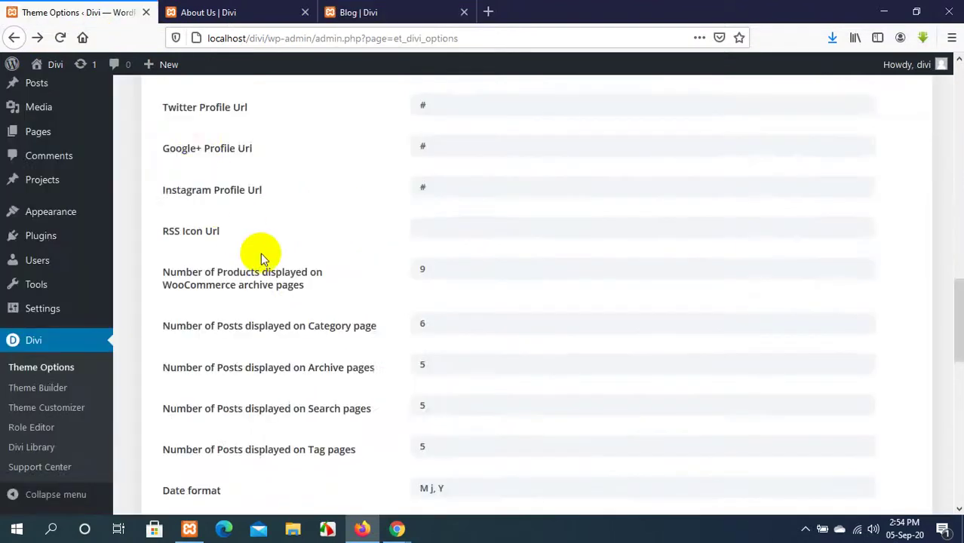
scroll(260, 254, "up", 4)
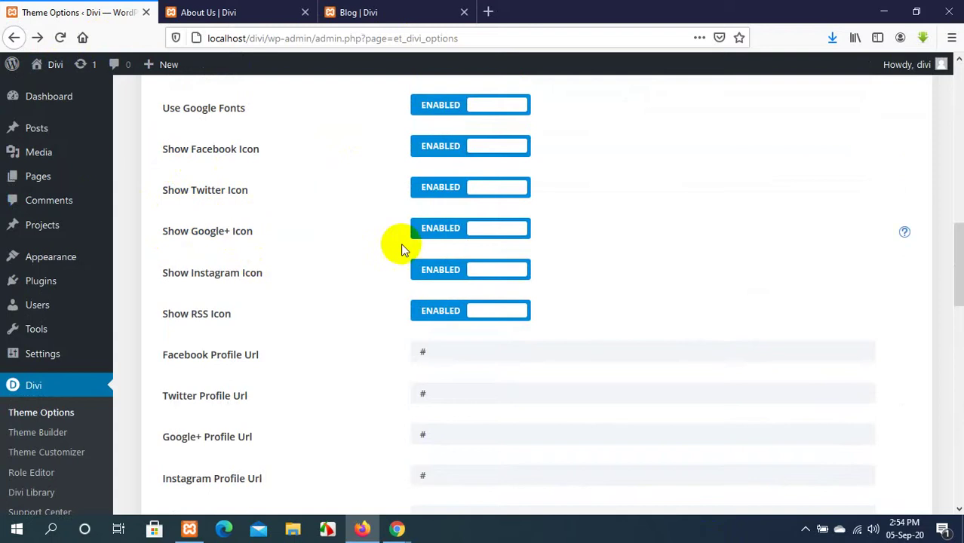
mouse_move(109, 305)
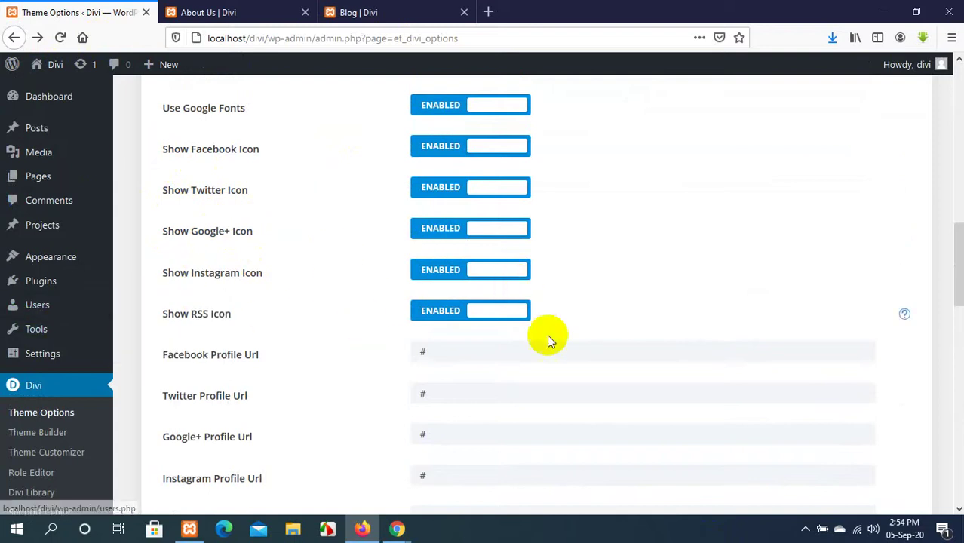
scroll(510, 323, "down", 3)
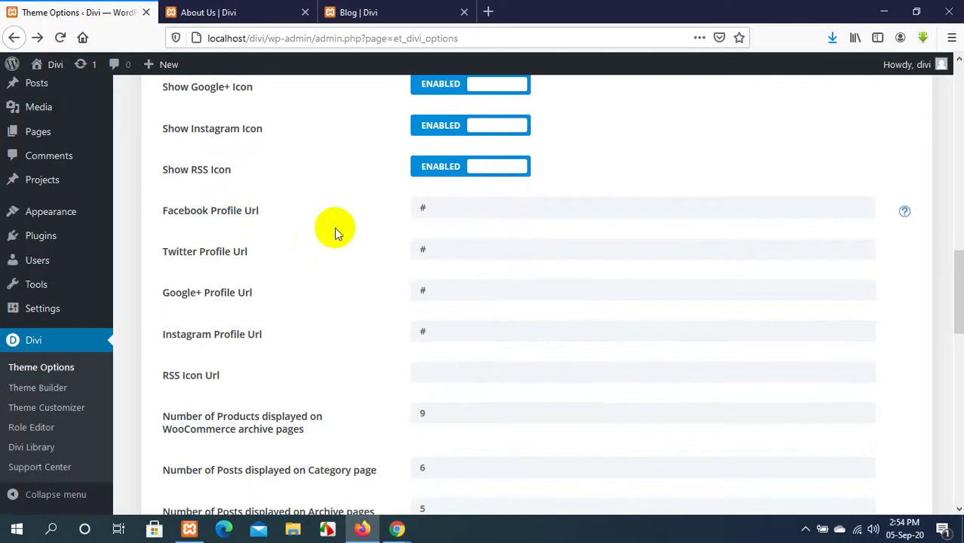
Check the blog footer Facebook icon against the Facebook Profile Url, then bring up Google Meet.
left_click(362, 12)
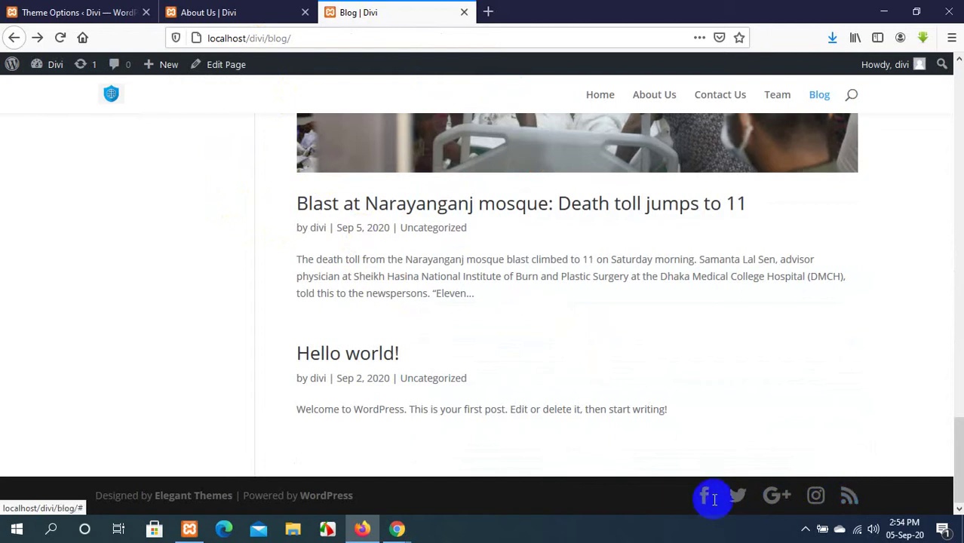
left_click(50, 11)
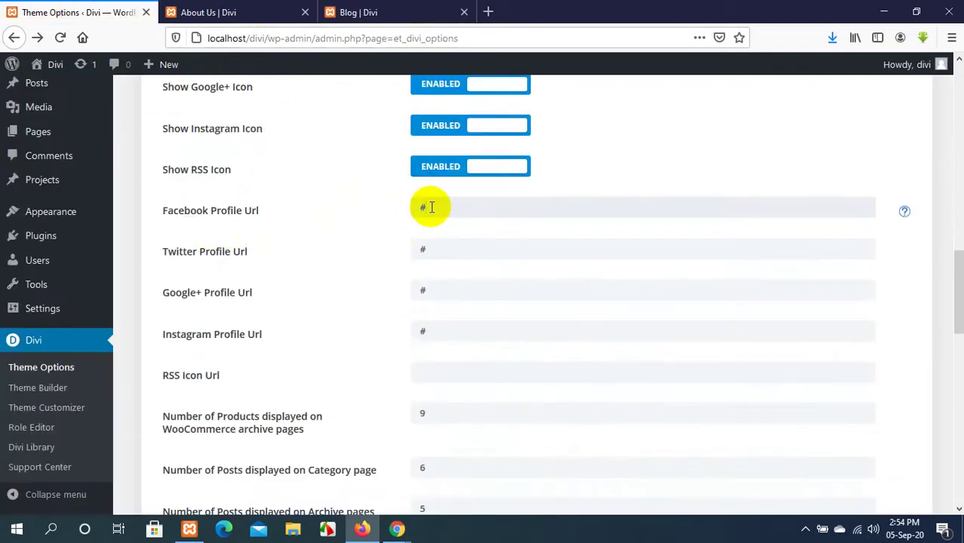
left_click(377, 12)
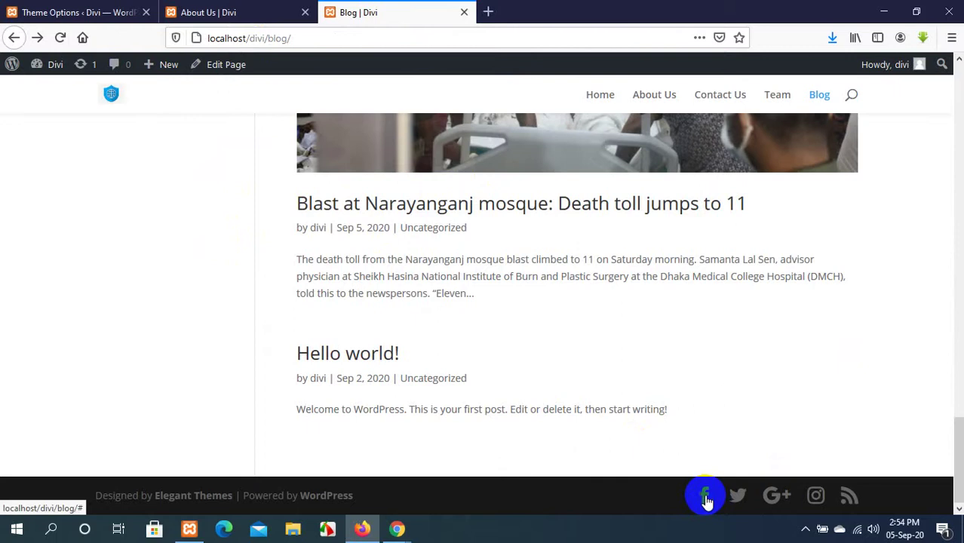
left_click(47, 11)
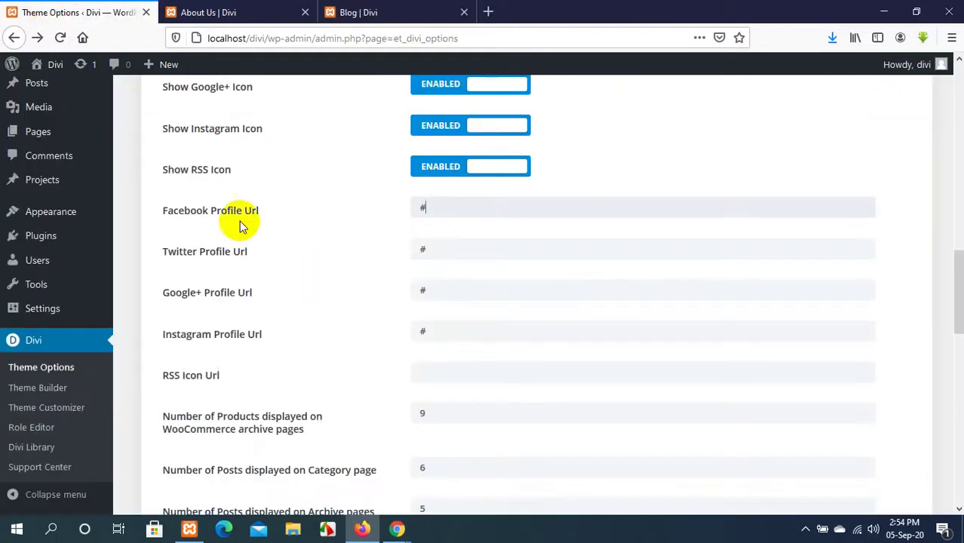
left_click(354, 12)
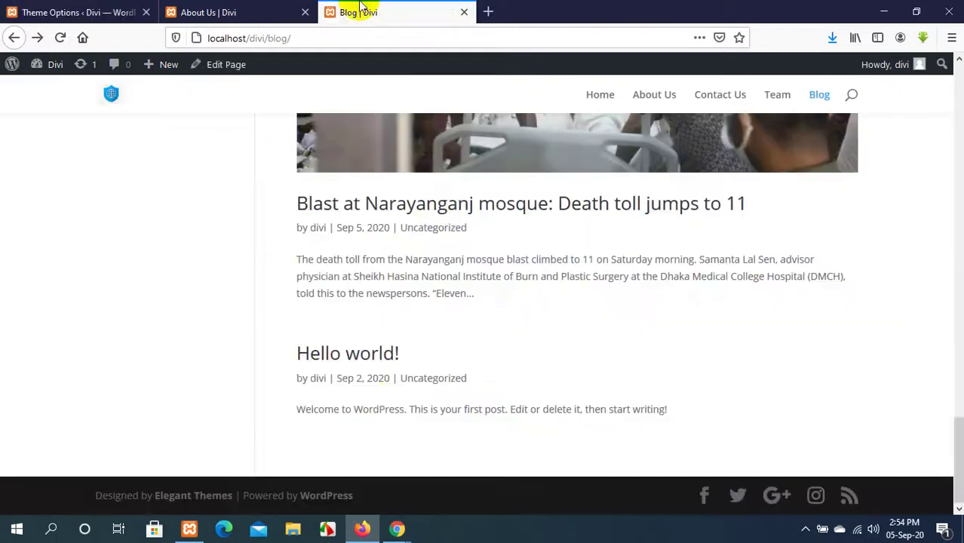
mouse_move(398, 528)
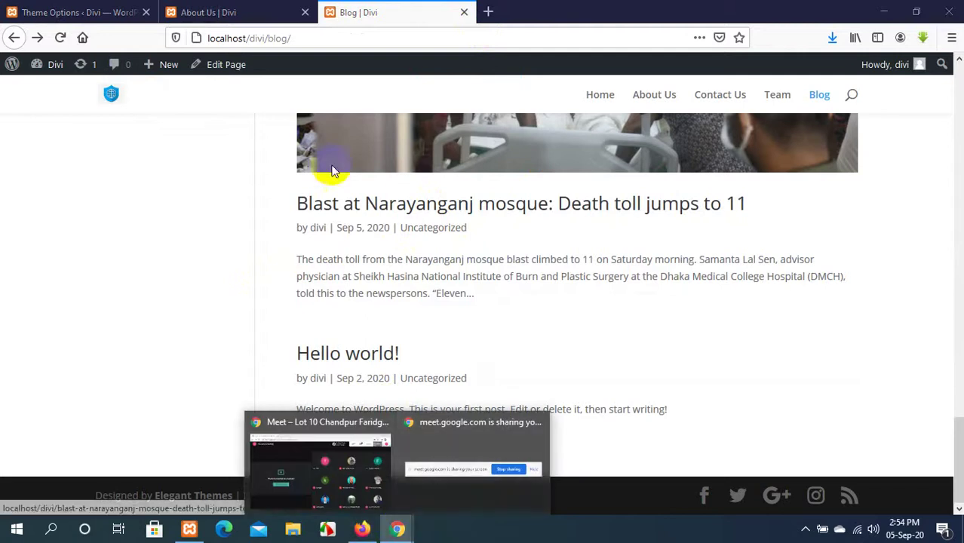
left_click(307, 430)
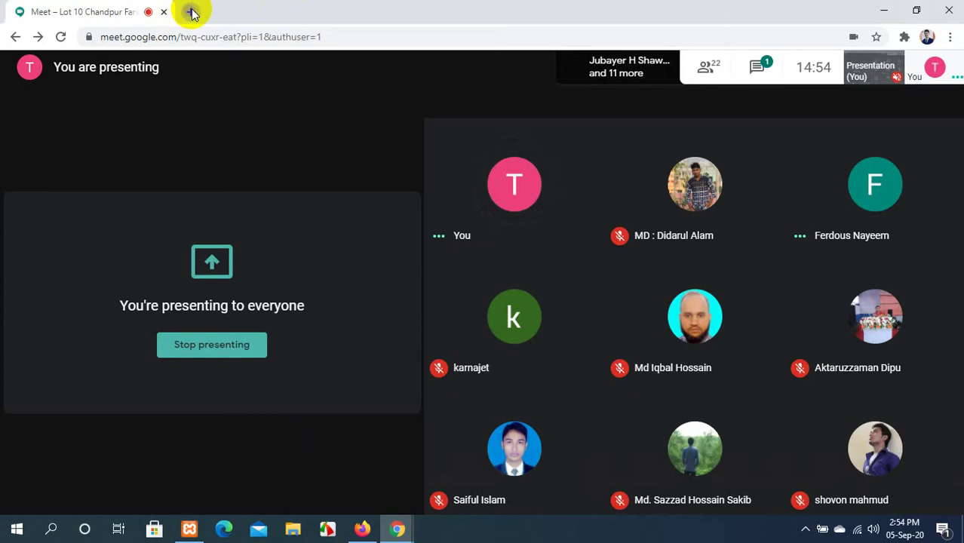
Open new tabs and load the Facebook group page, selecting its web address.
left_click(192, 13)
left_click(193, 13)
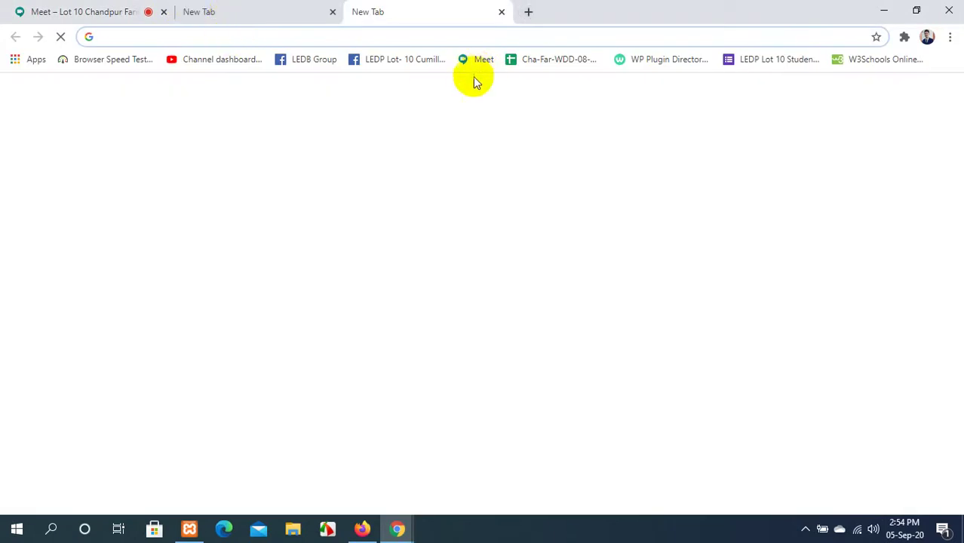
left_click(335, 66)
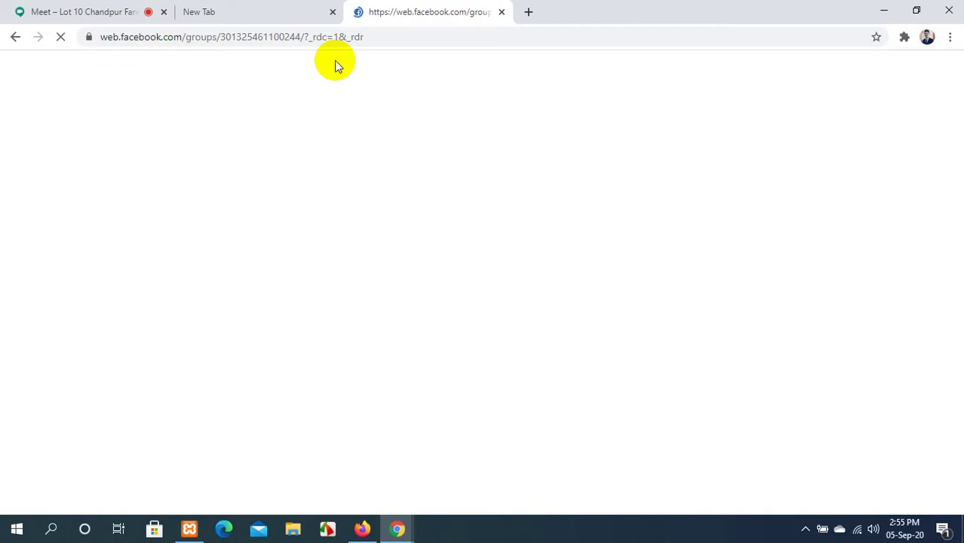
left_click(257, 9)
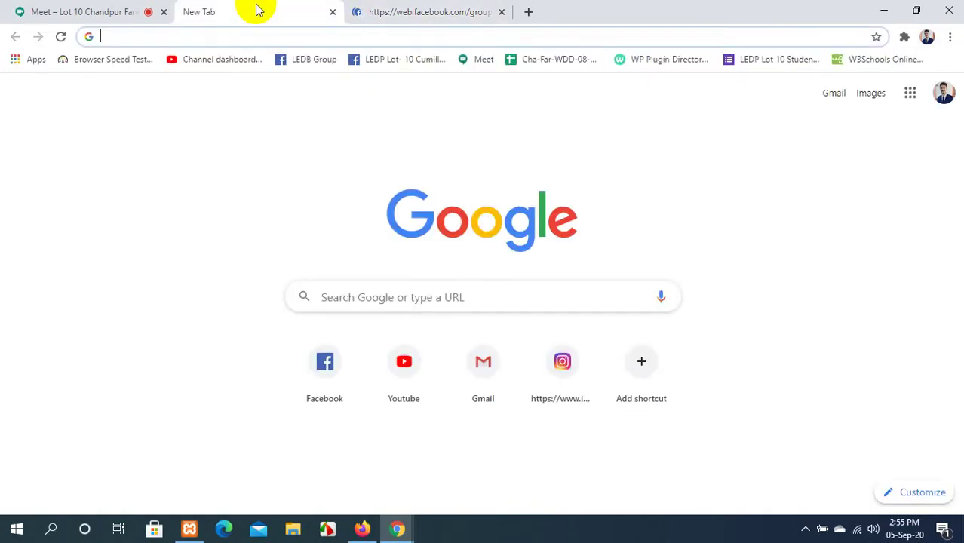
left_click(424, 10)
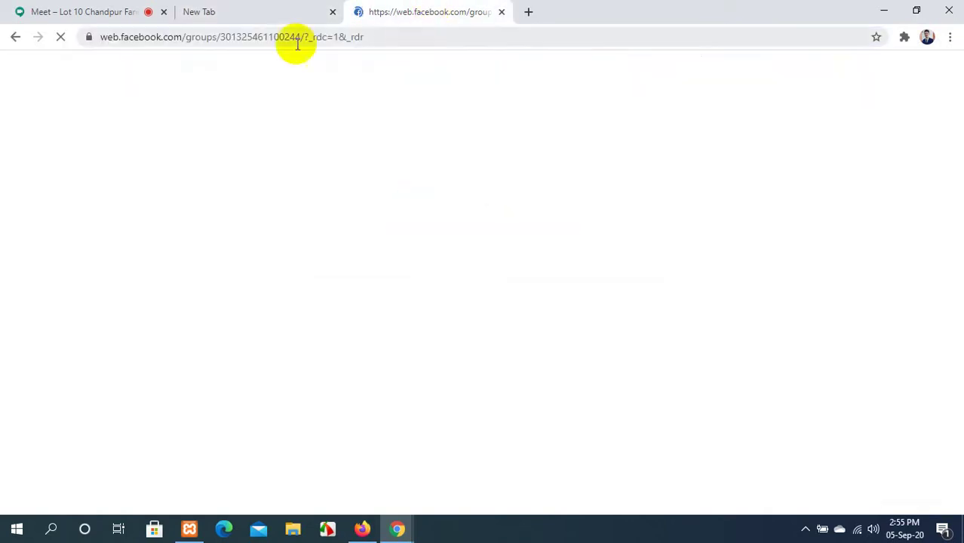
left_click_drag(354, 36, 105, 40)
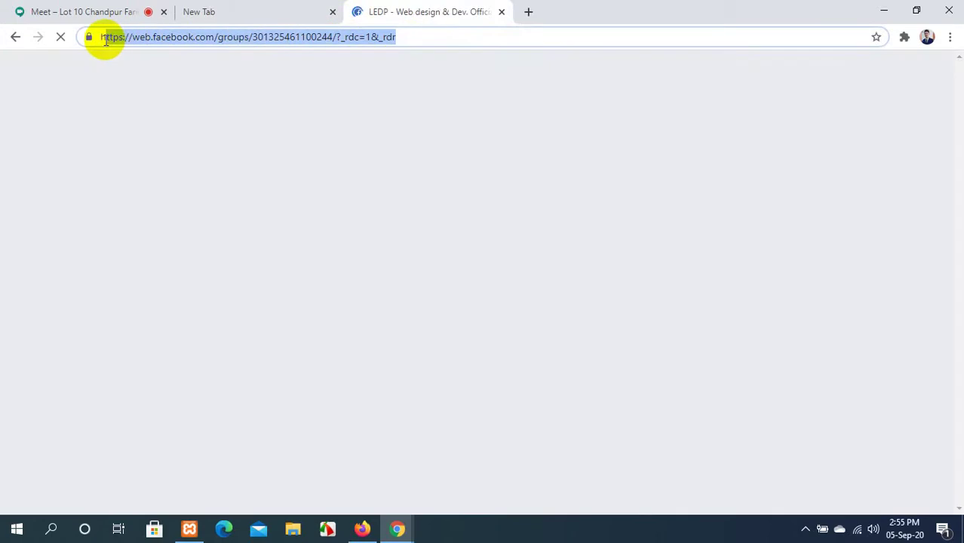
left_click(270, 36)
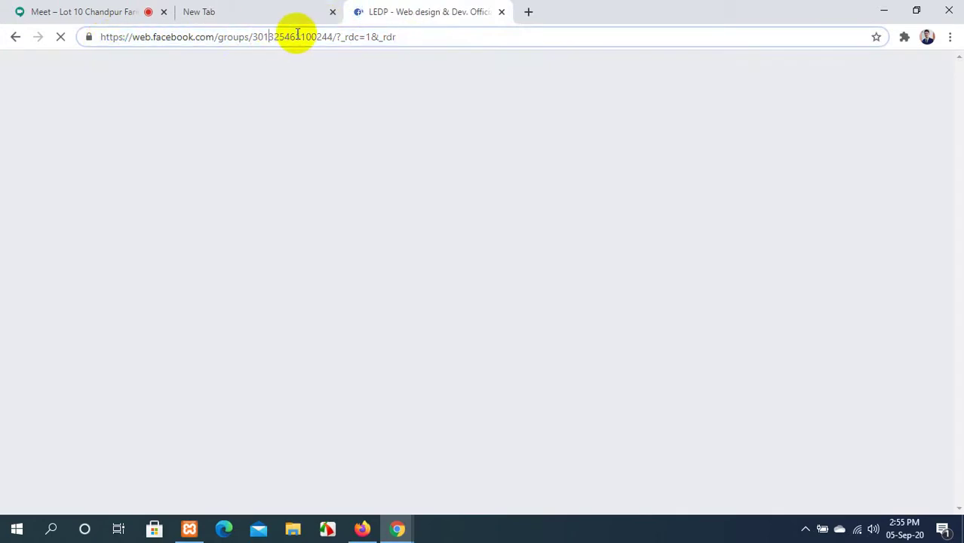
left_click_drag(102, 36, 398, 33)
left_click(399, 36)
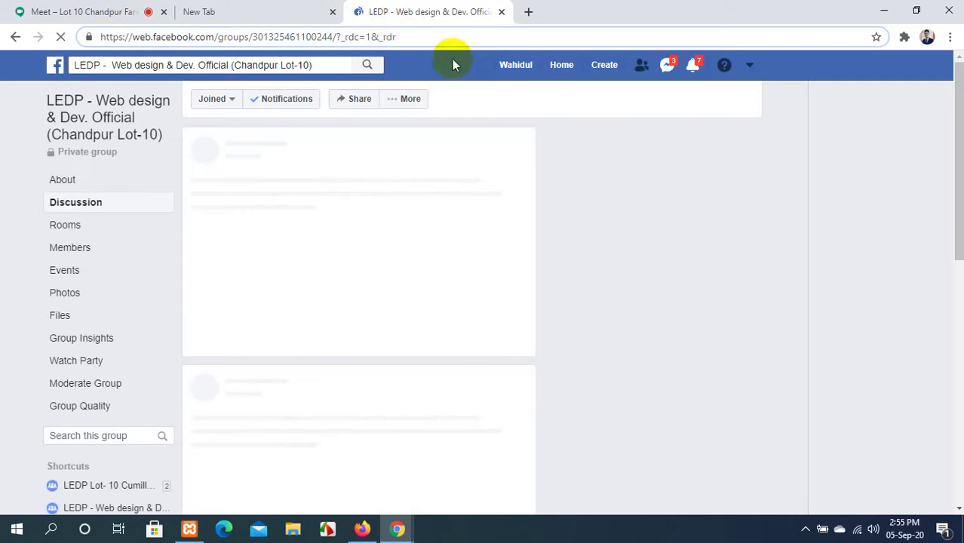
Go from the group page to the personal profile and select its web address to copy.
left_click(513, 72)
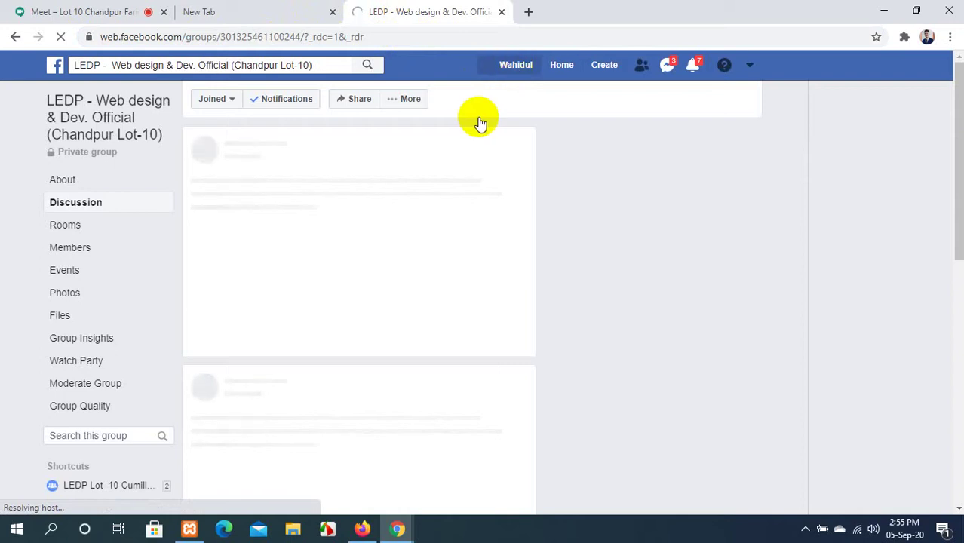
left_click(194, 35)
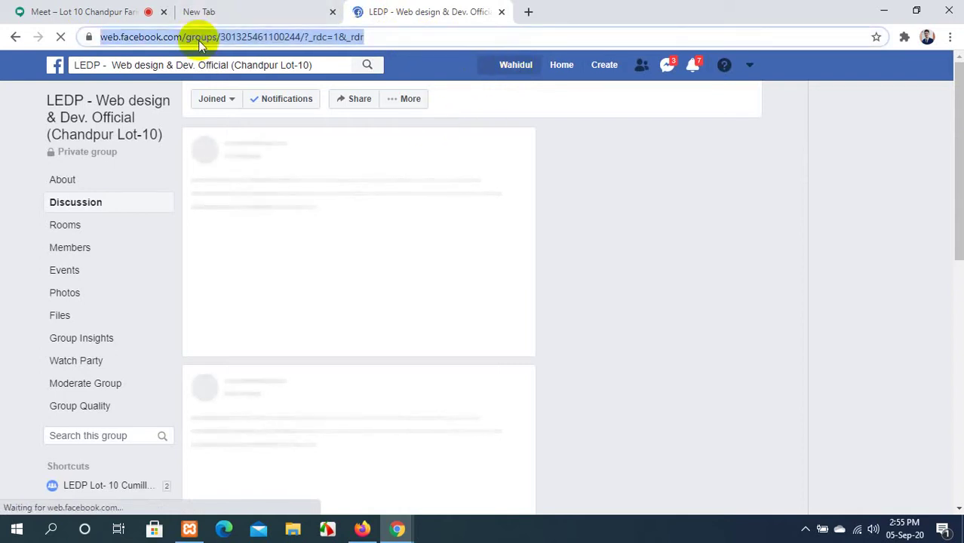
type("web.facebook.com/Wahidul.Hasan.Kanon")
key("Return")
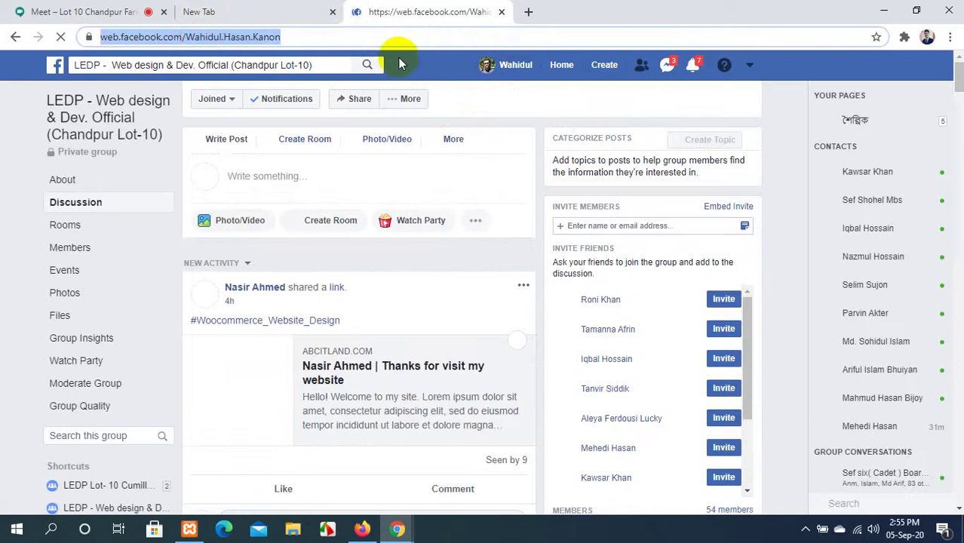
left_click(255, 36)
key("ctrl+c")
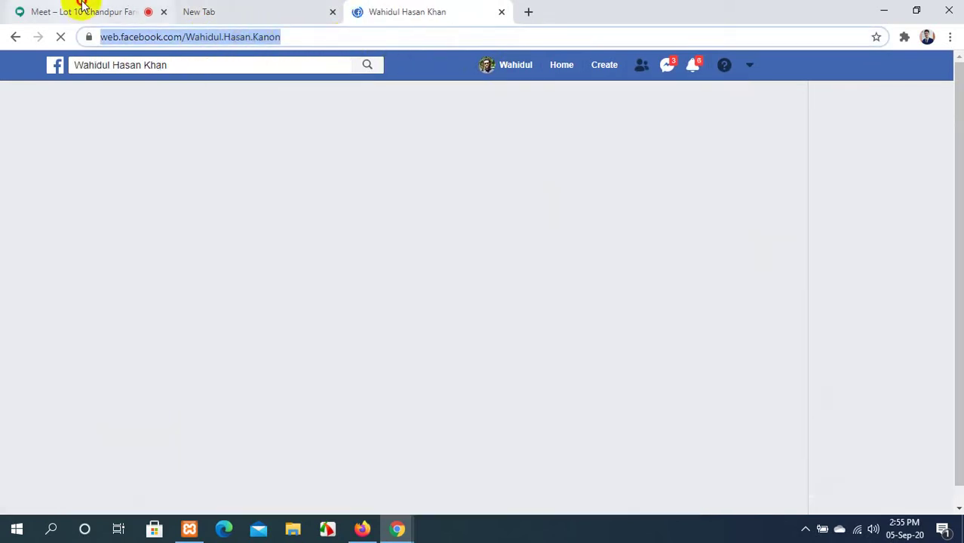
left_click(83, 7)
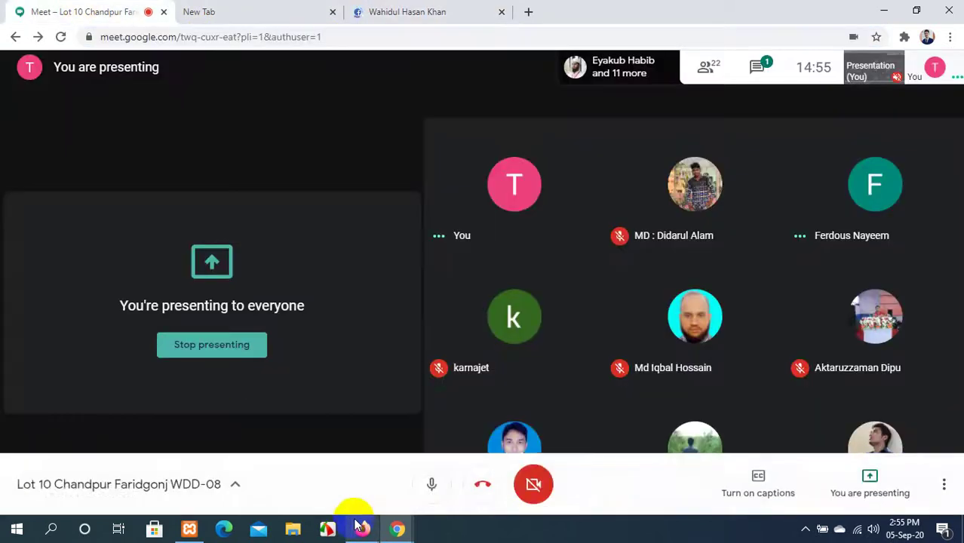
left_click(362, 529)
Replace the # in Facebook Profile Url with the copied profile address and save the theme options.
left_click(94, 12)
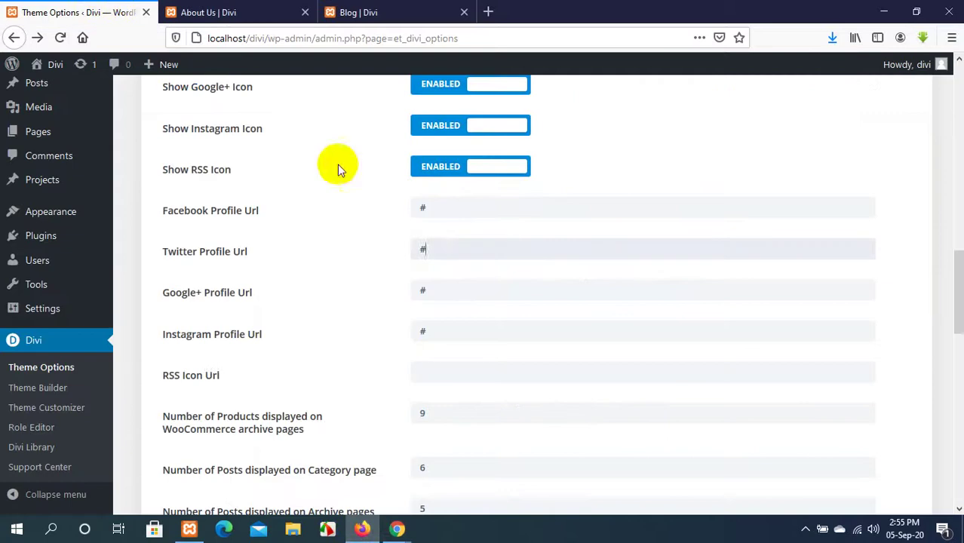
left_click_drag(427, 207, 399, 208)
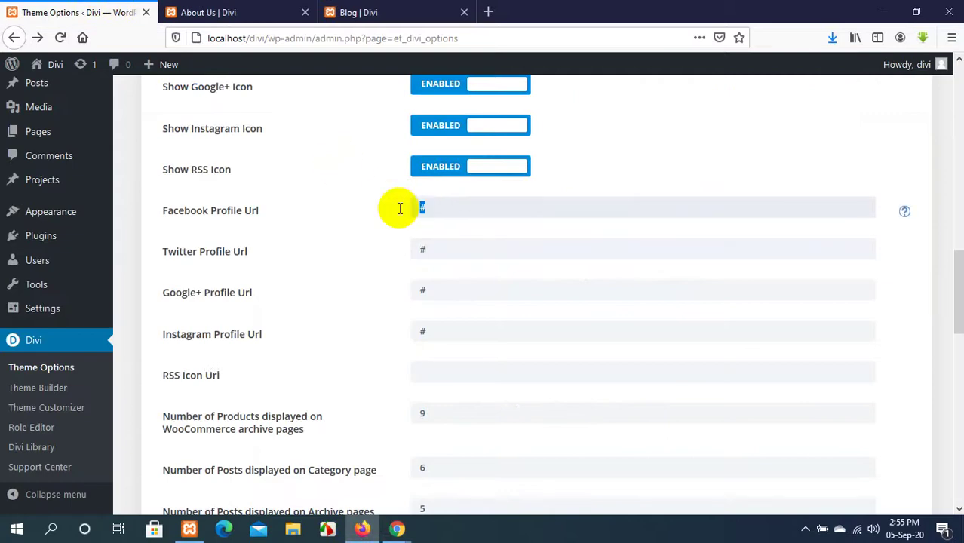
key("ctrl+v")
scroll(398, 211, "down", 15)
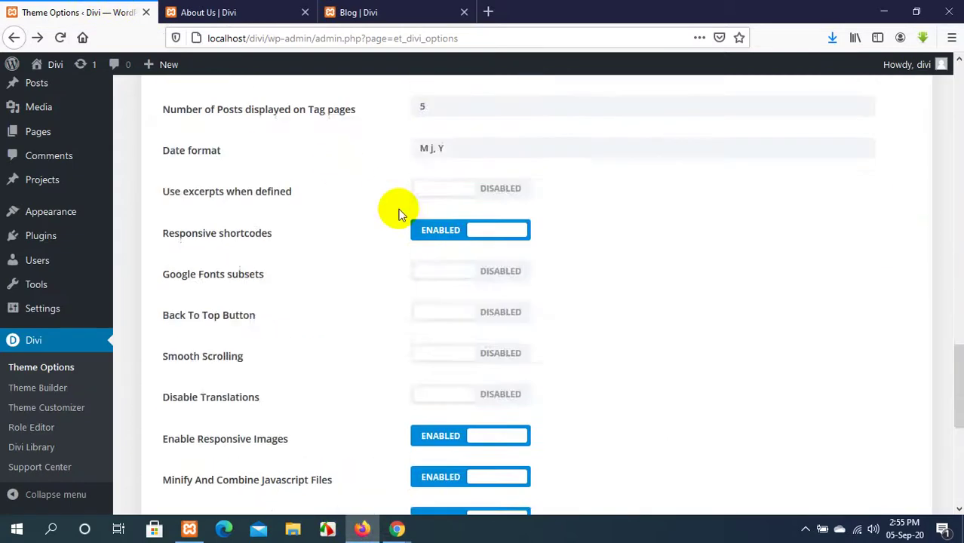
left_click(168, 452)
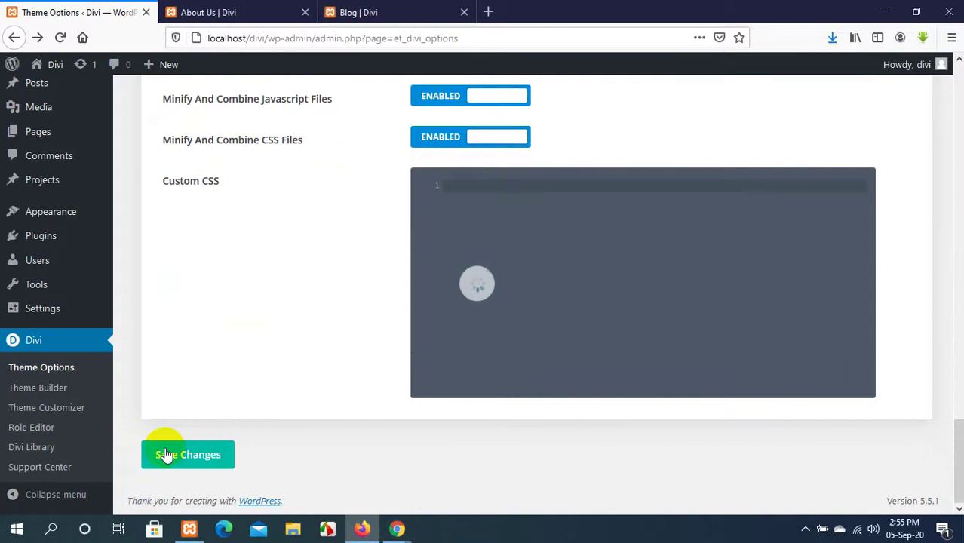
scroll(425, 326, "up", 10)
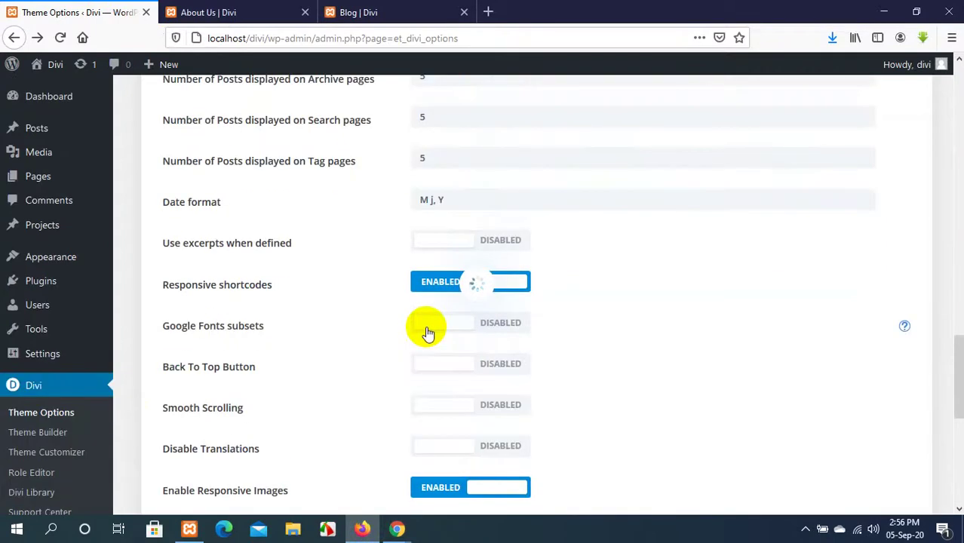
scroll(426, 326, "up", 6)
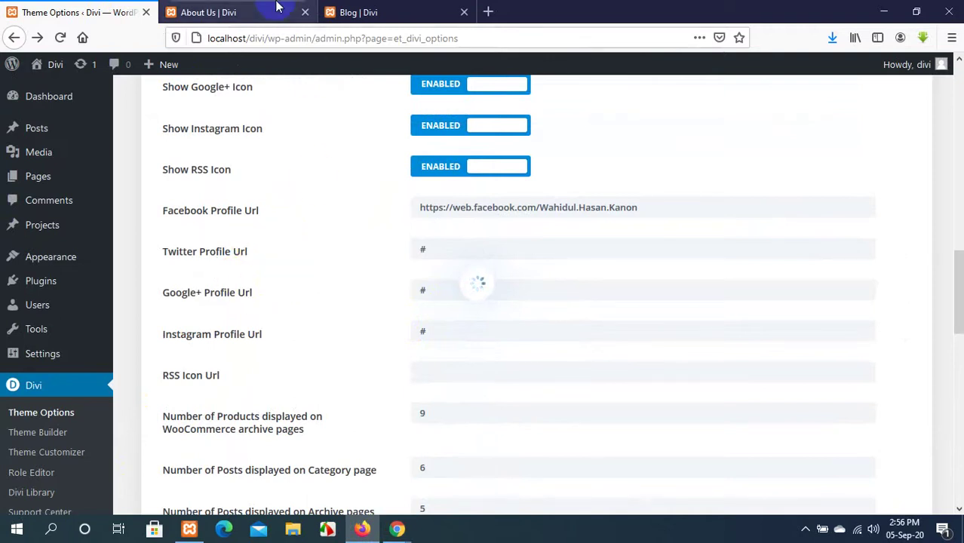
left_click(397, 9)
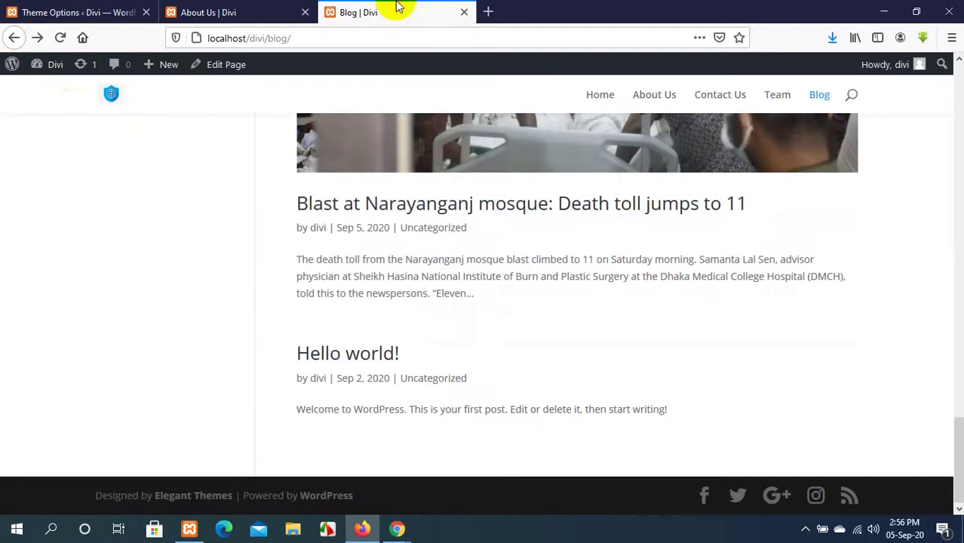
Reload the Blog page to pick up the new Facebook link.
left_click(60, 39)
mouse_move(398, 526)
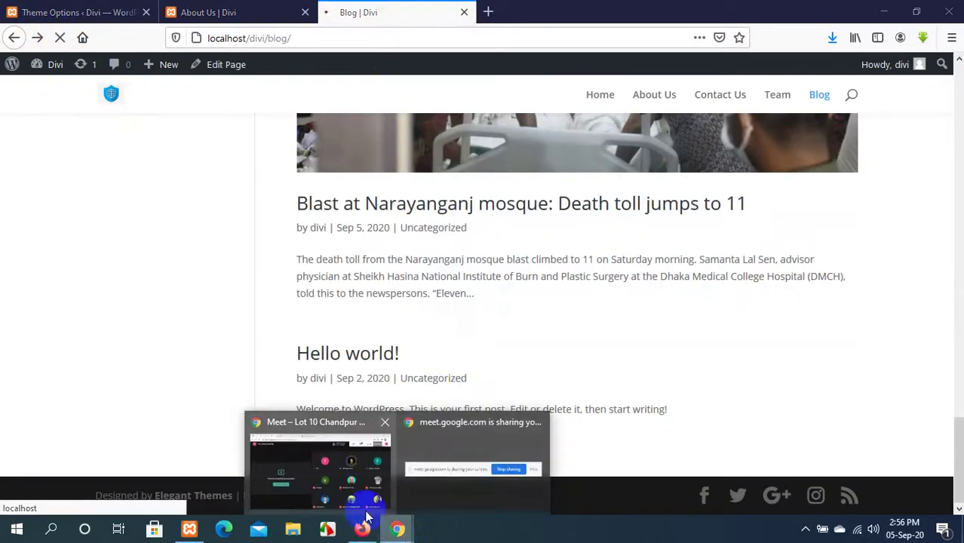
left_click(366, 513)
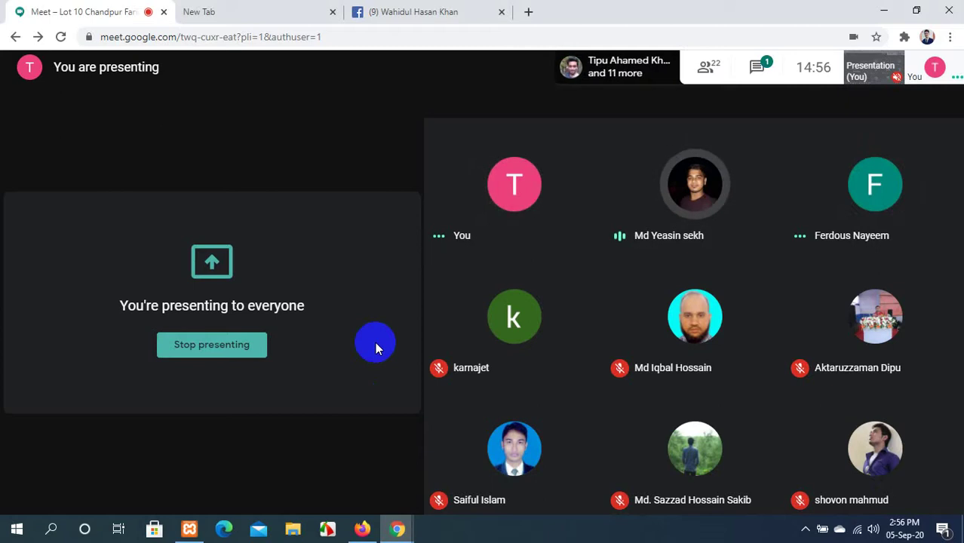
left_click(248, 6)
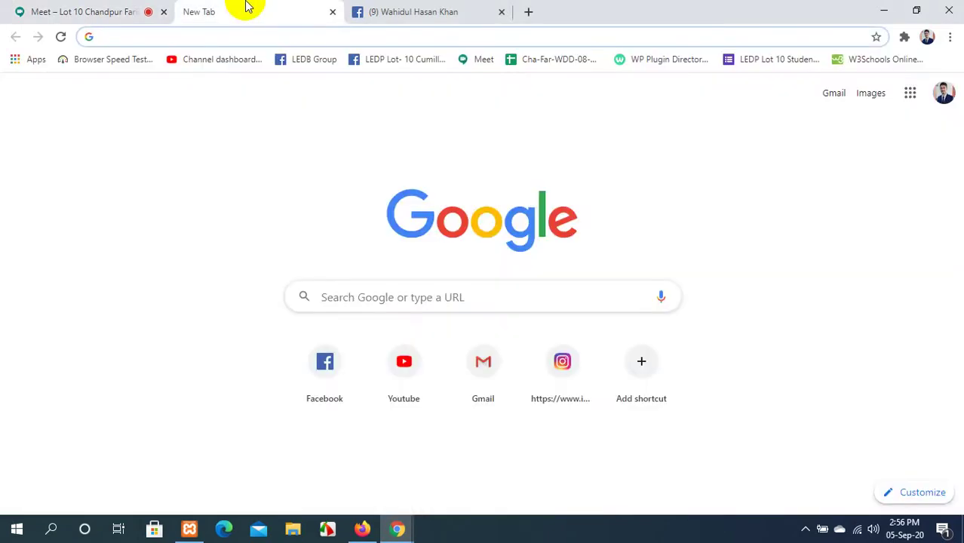
left_click(120, 9)
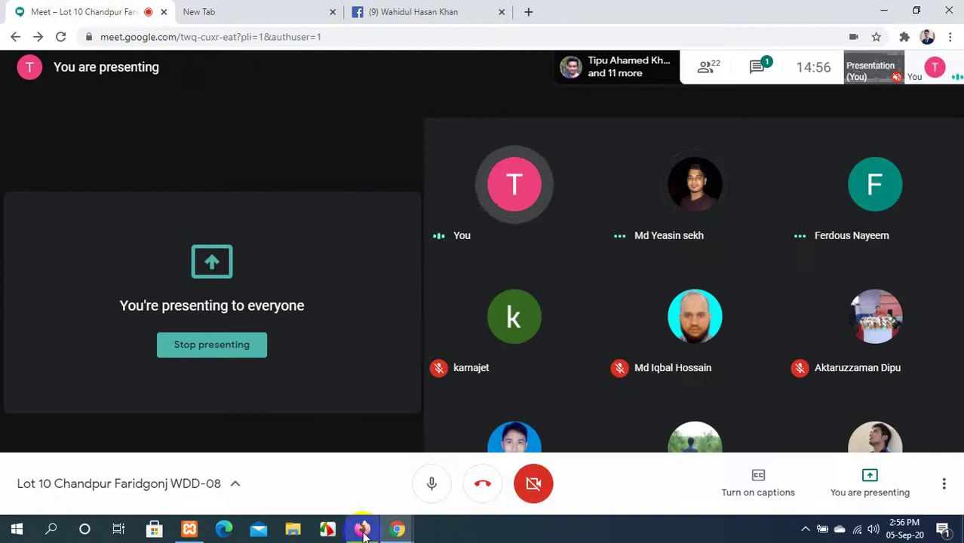
left_click(362, 530)
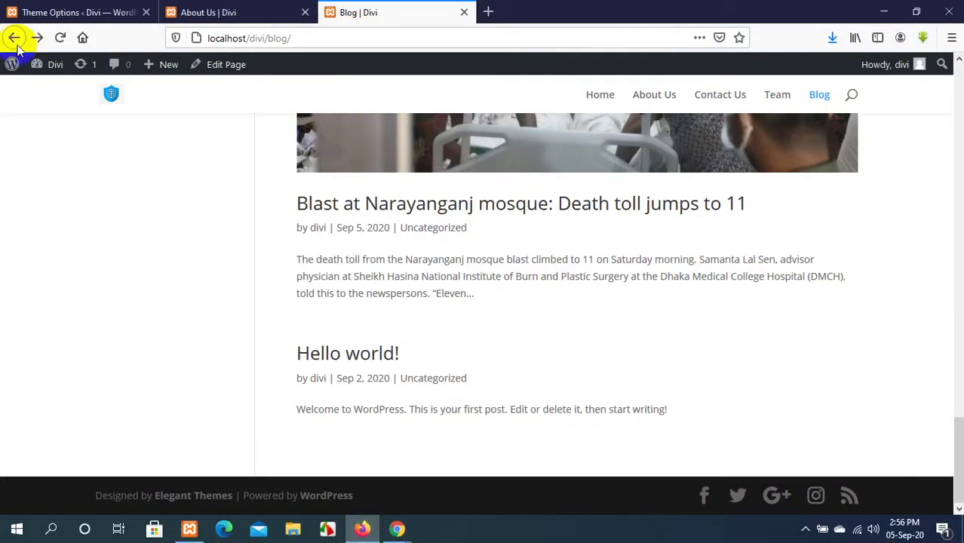
left_click(60, 38)
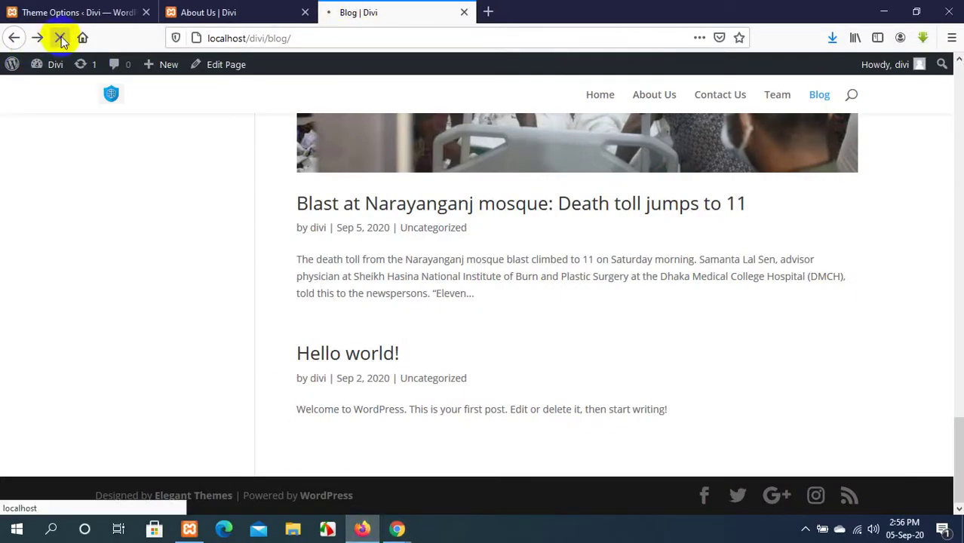
Test the blog footer's Facebook icon link, then return to Divi Theme Options.
left_click(51, 9)
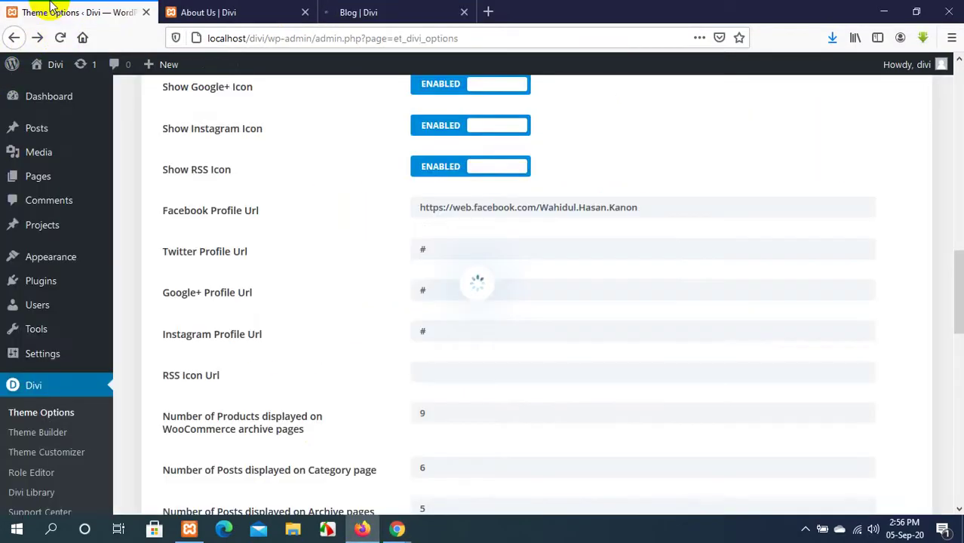
left_click(424, 9)
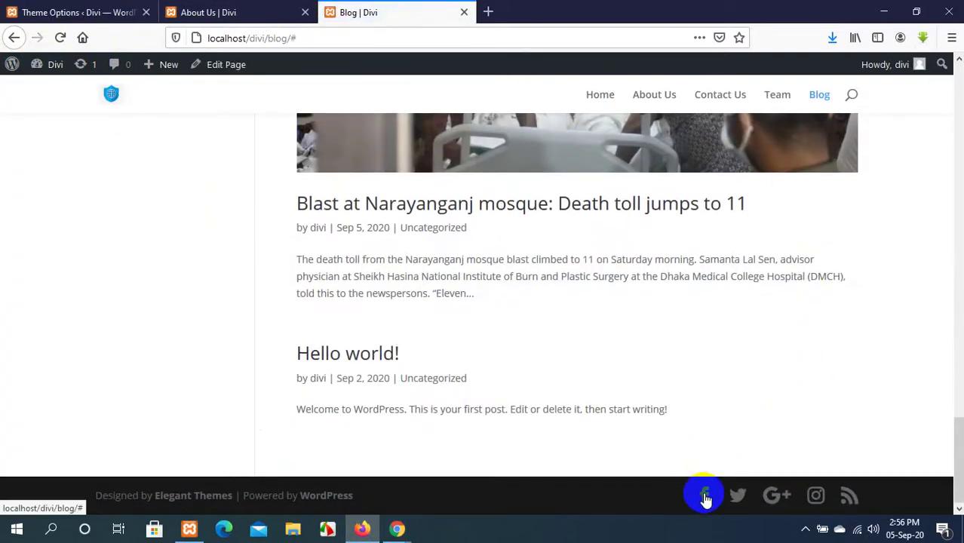
left_click(705, 498)
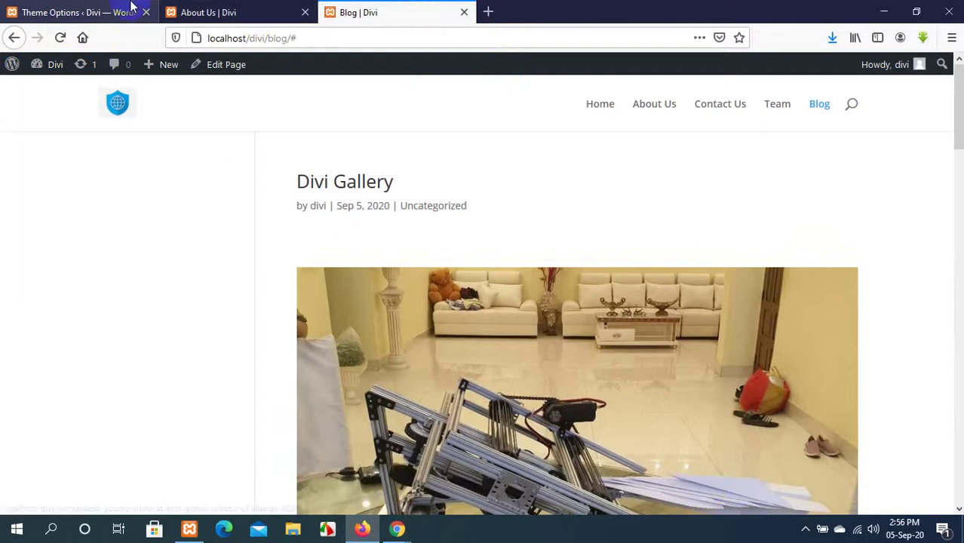
left_click(76, 6)
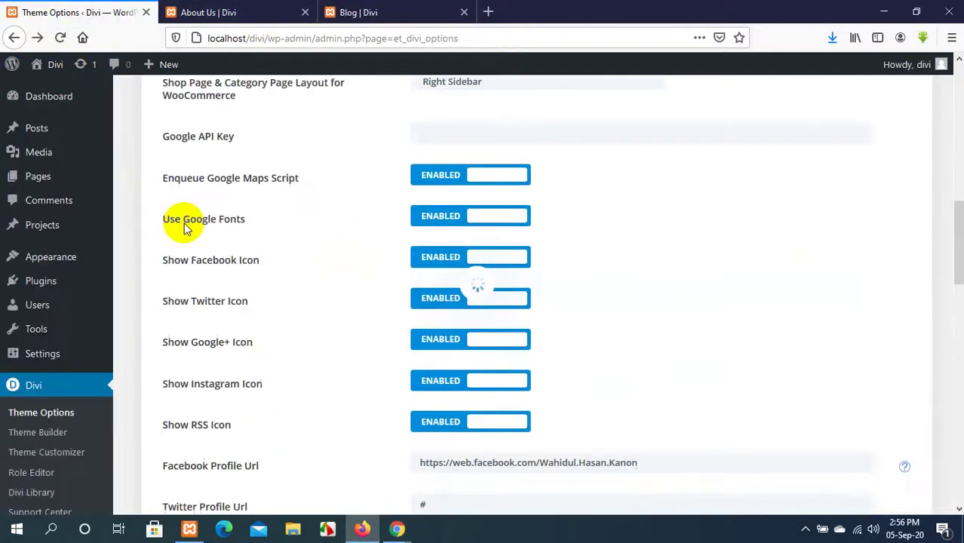
scroll(422, 174, "up", 2)
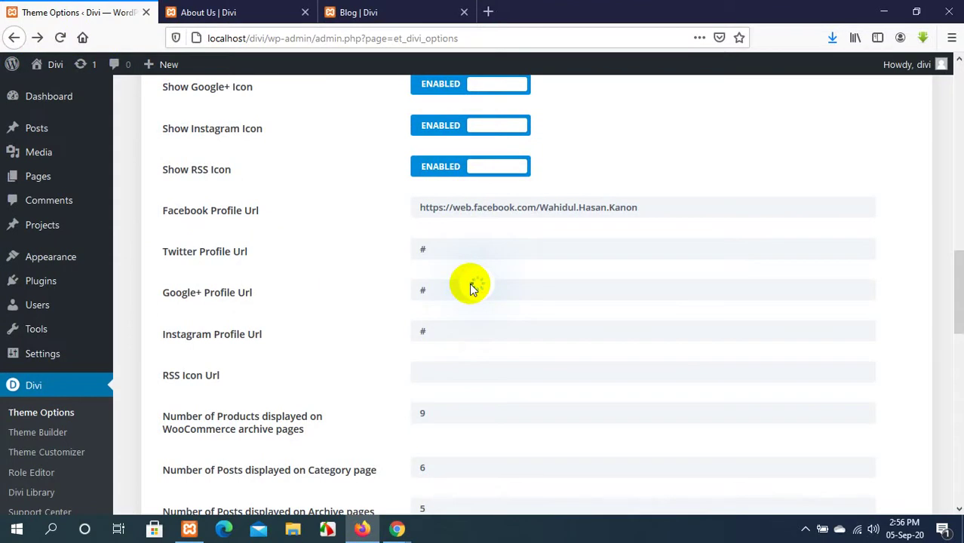
Close the empty new tab and bring Divi Theme Options back up, scrolling through its options.
mouse_move(395, 528)
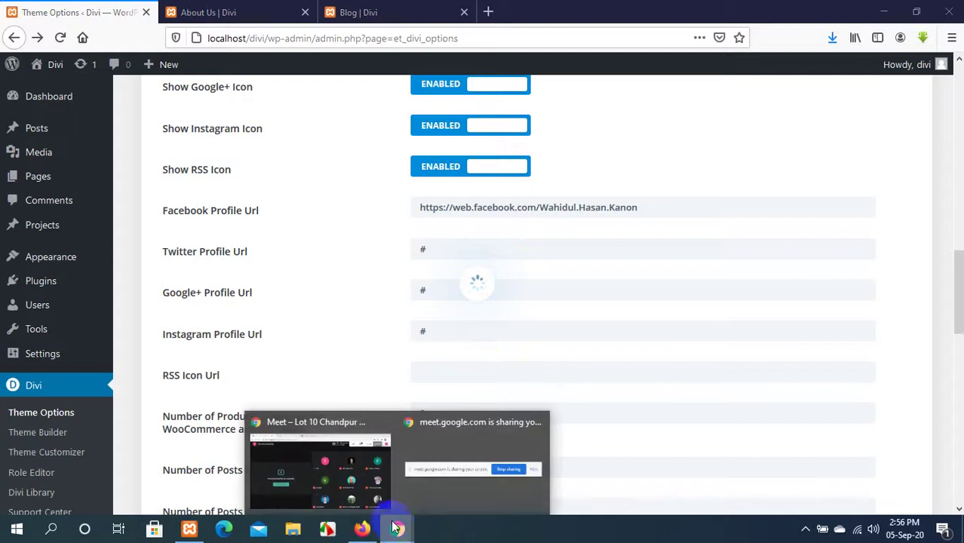
left_click(381, 473)
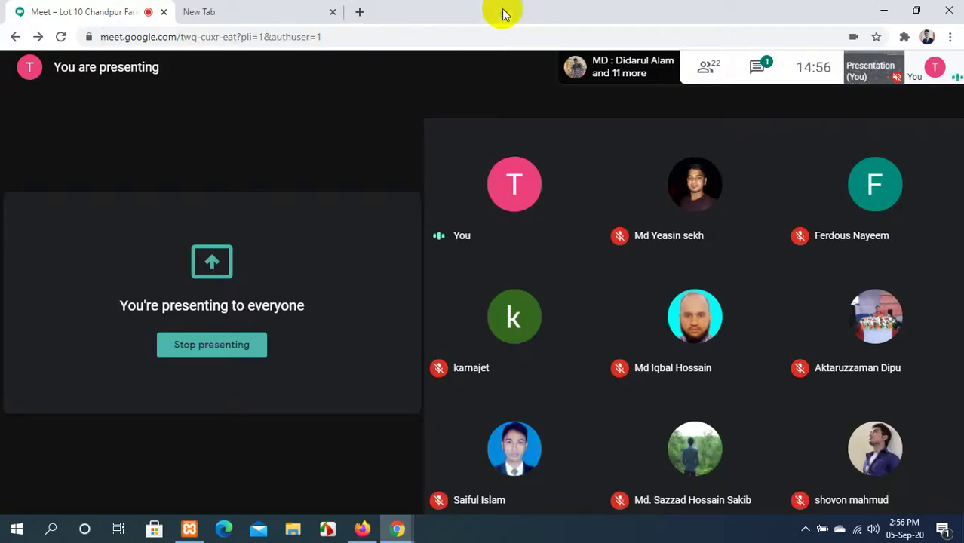
left_click(283, 9)
left_click(332, 12)
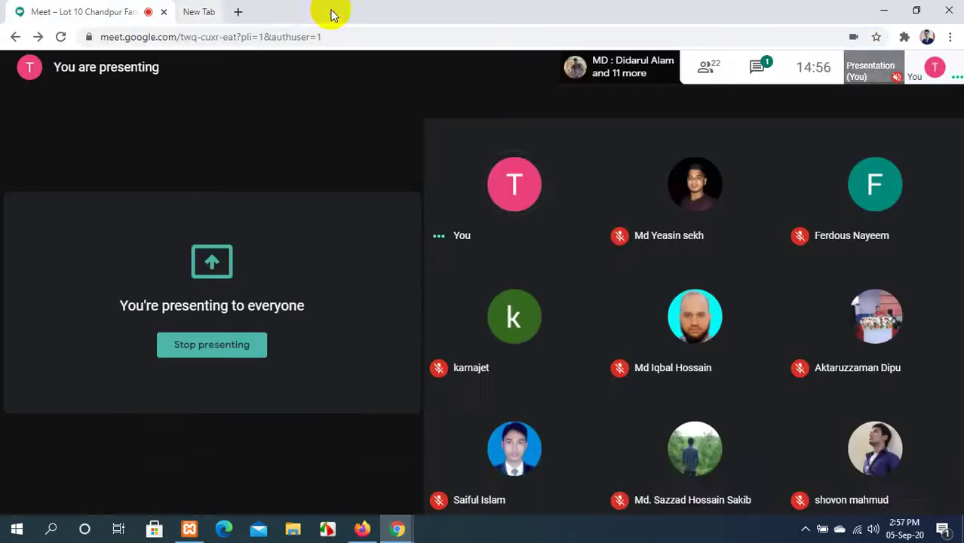
left_click(381, 451)
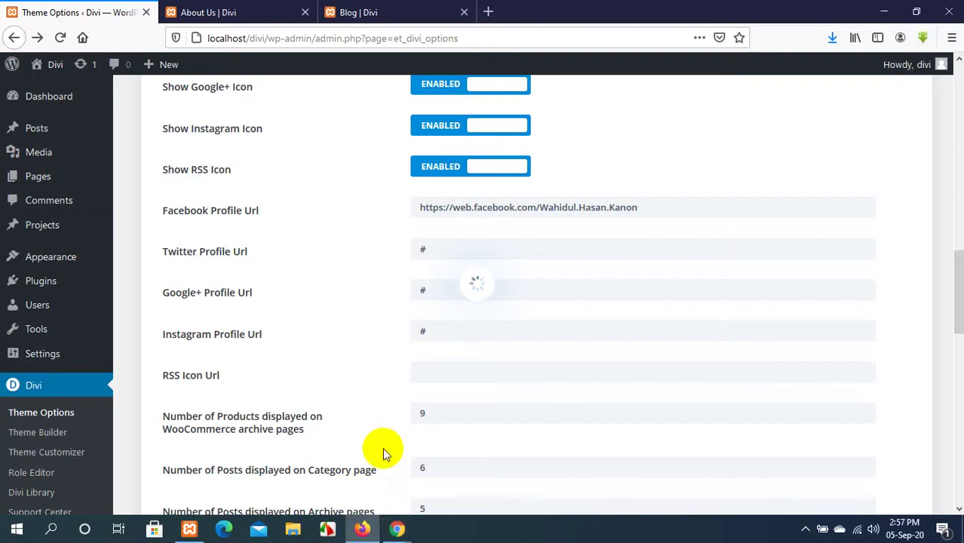
scroll(383, 448, "up", 15)
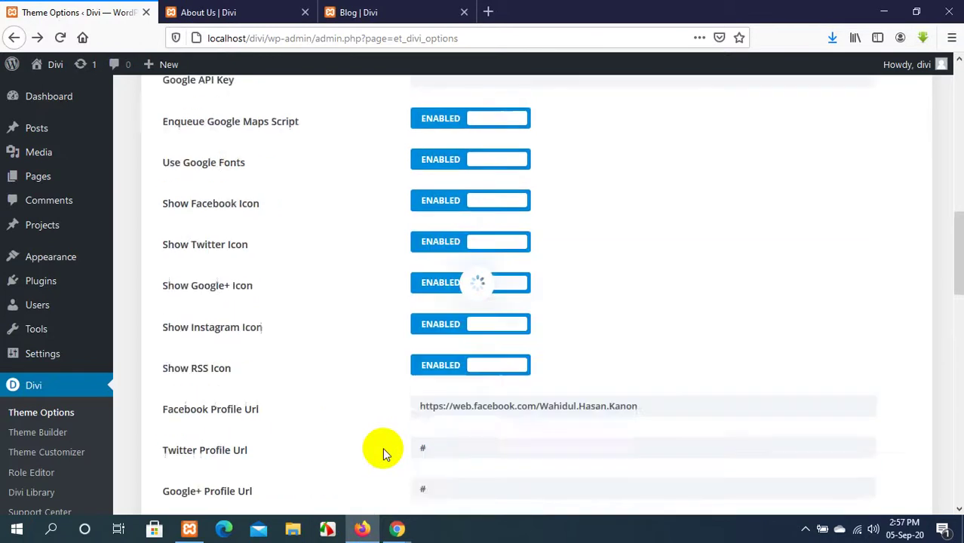
scroll(235, 278, "down", 20)
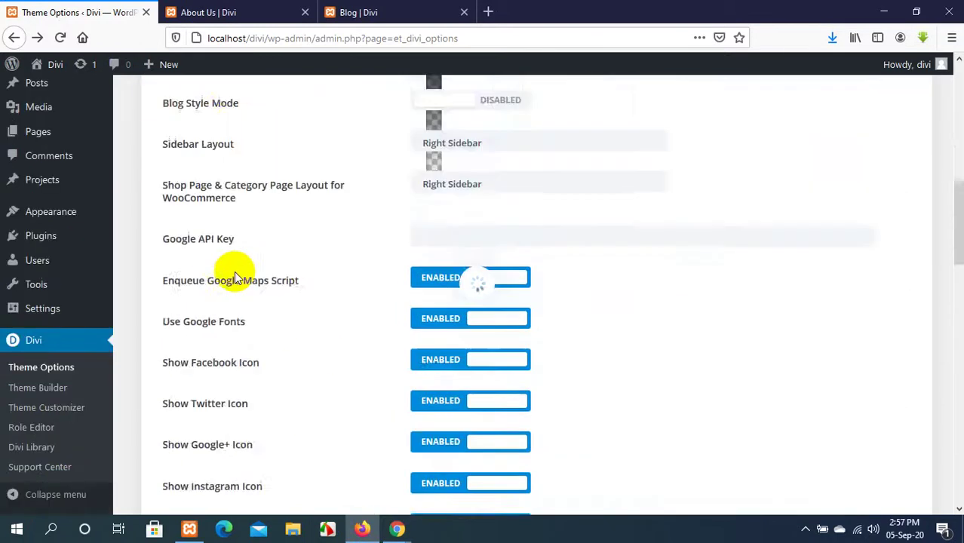
scroll(216, 292, "down", 3)
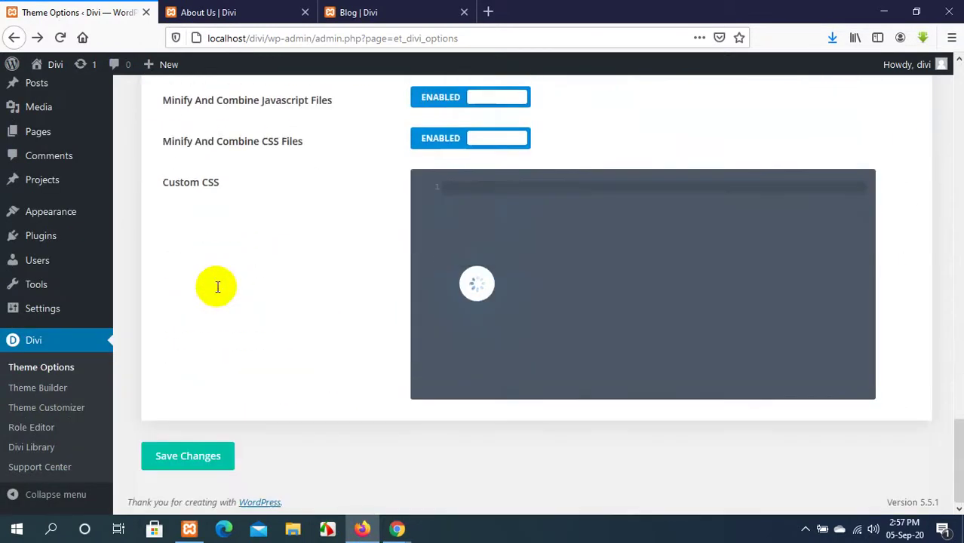
scroll(217, 292, "up", 1)
scroll(216, 293, "up", 3)
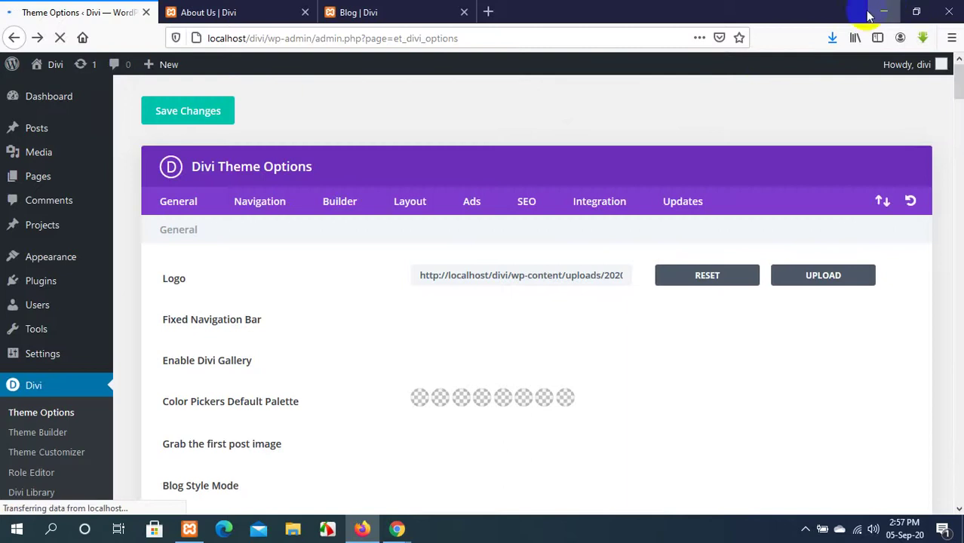
Replace the '#' in the Facebook Profile Url field with the pasted Facebook profile link.
scroll(502, 200, "down", 3)
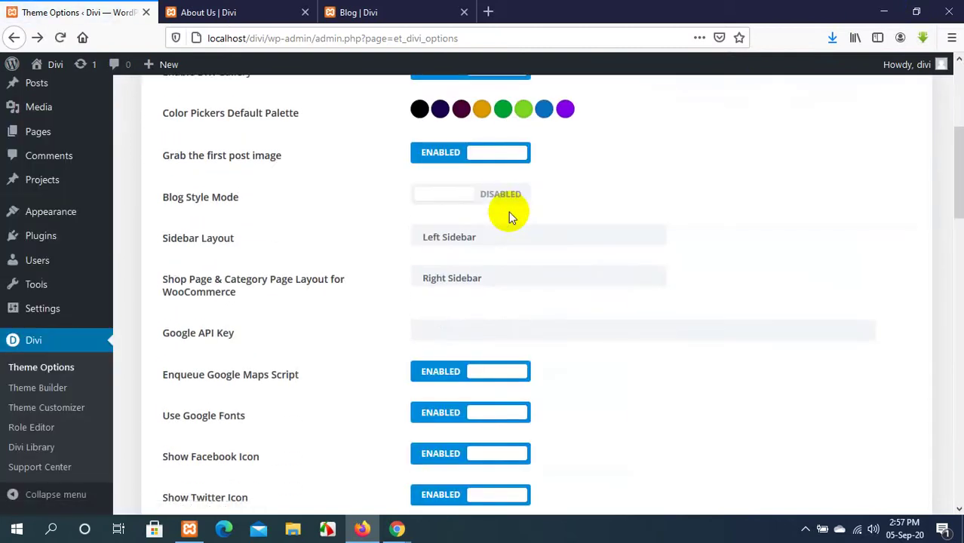
scroll(511, 217, "down", 12)
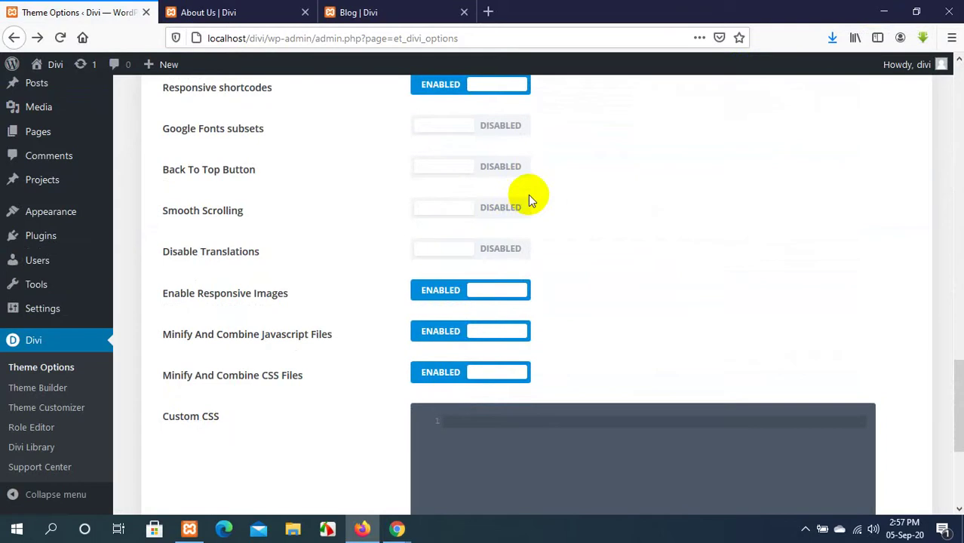
scroll(328, 210, "down", 3)
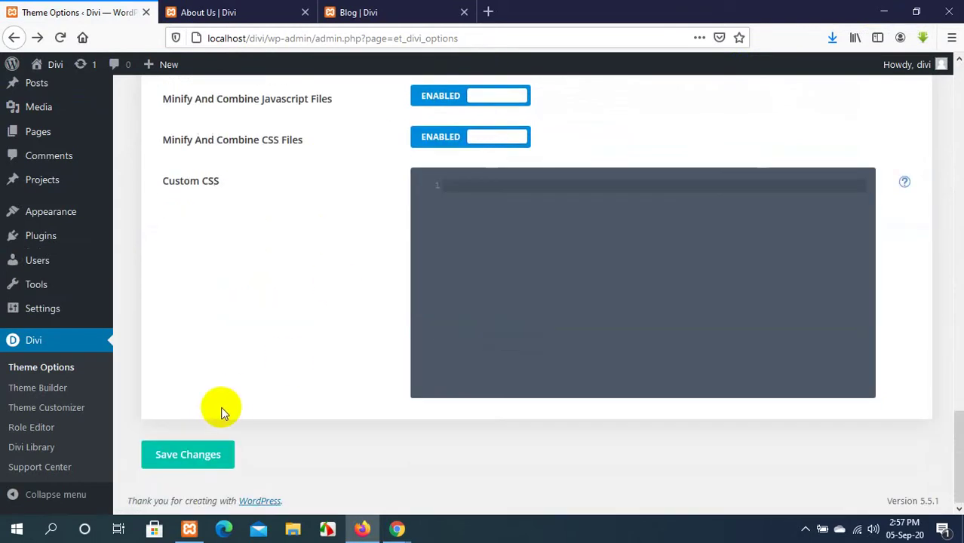
scroll(395, 285, "up", 10)
scroll(394, 285, "up", 2)
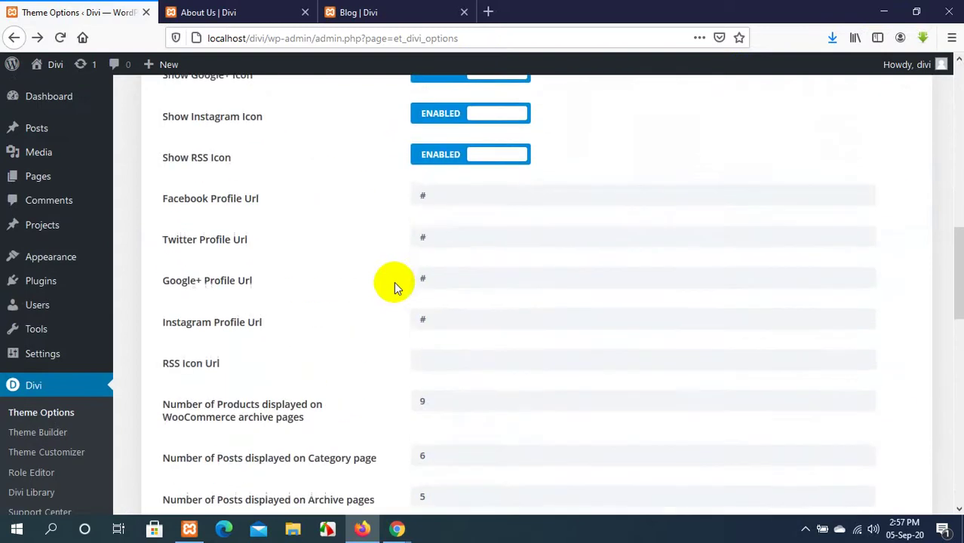
left_click(459, 210)
left_click(429, 212)
left_click_drag(429, 212, 366, 205)
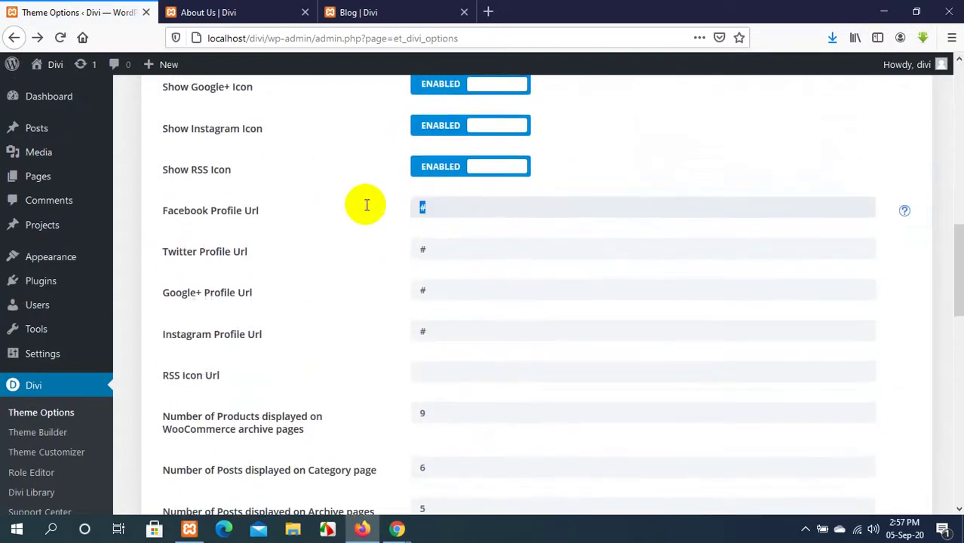
type("https://web.facebook.com/Wahidul.Hasan.Kanon")
Save the Divi theme option changes and move to the Blog page.
scroll(366, 211, "down", 15)
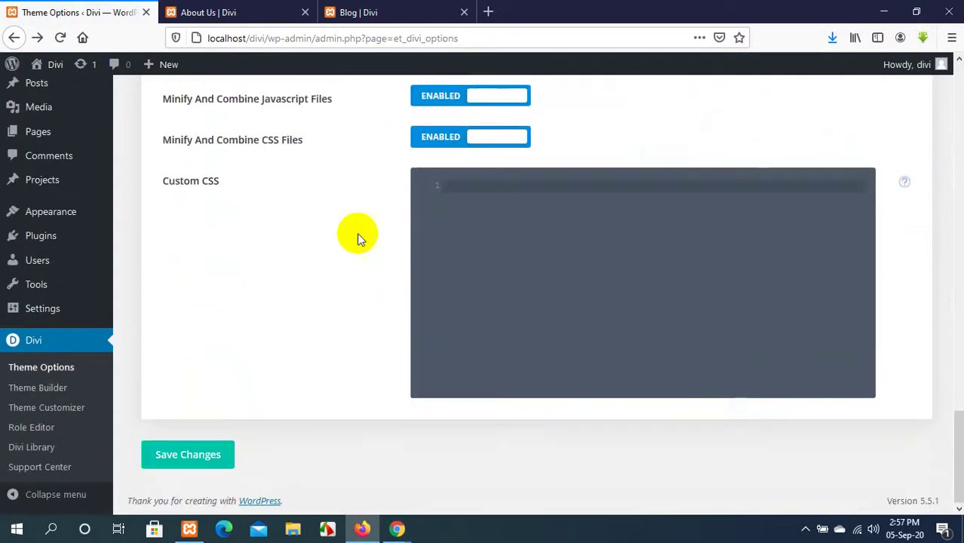
left_click(190, 455)
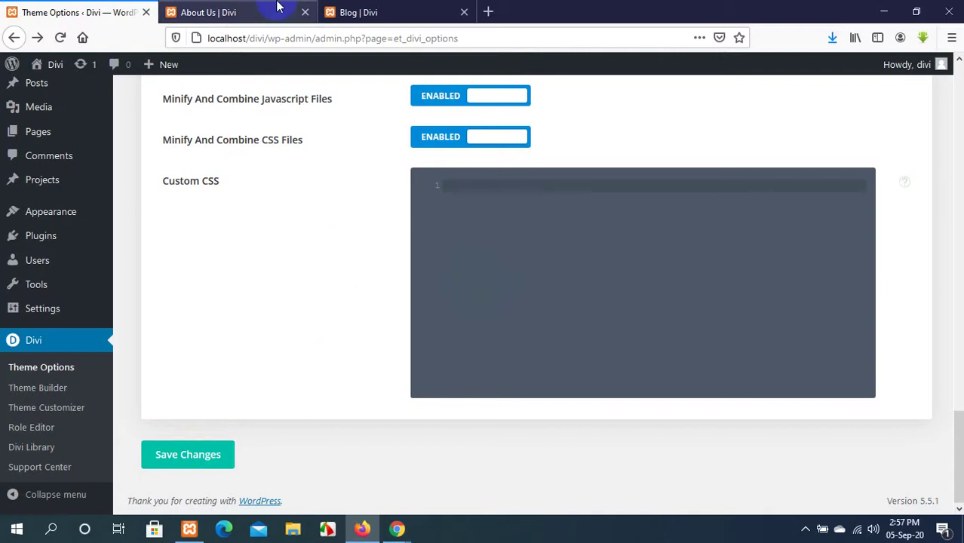
left_click(392, 9)
Reload the Blog page and scroll down to the footer social icons.
left_click(60, 37)
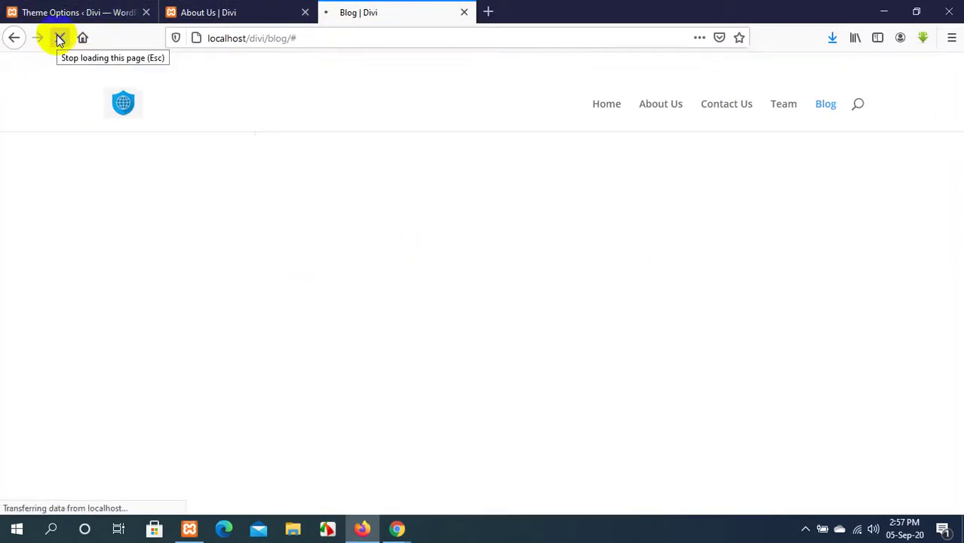
scroll(490, 223, "down", 10)
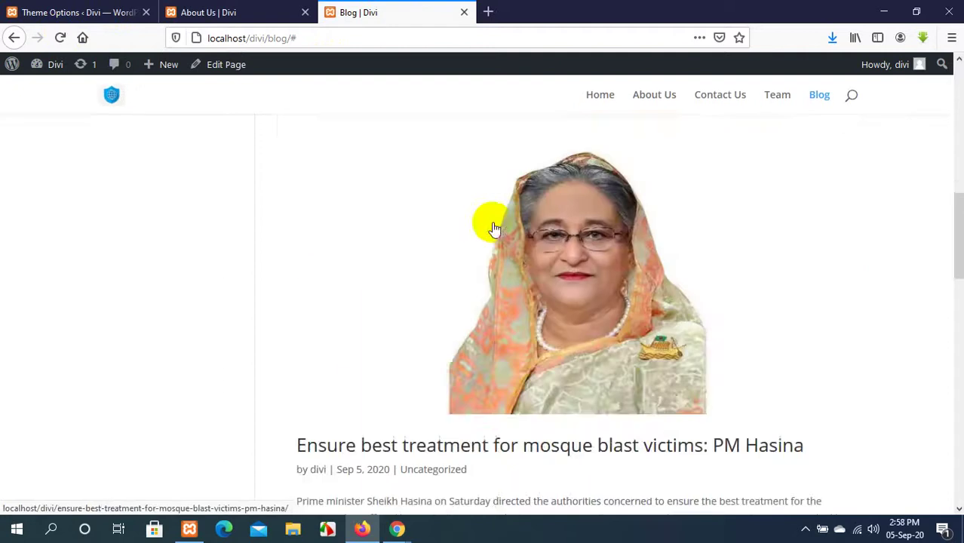
scroll(497, 230, "down", 5)
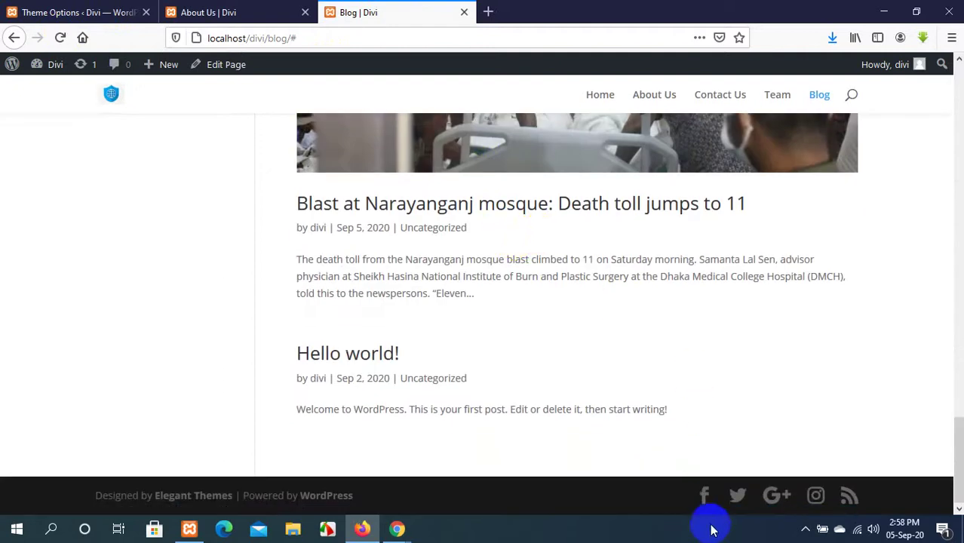
Follow the footer Facebook icon to the linked profile, look it over, then close it.
left_click(706, 500)
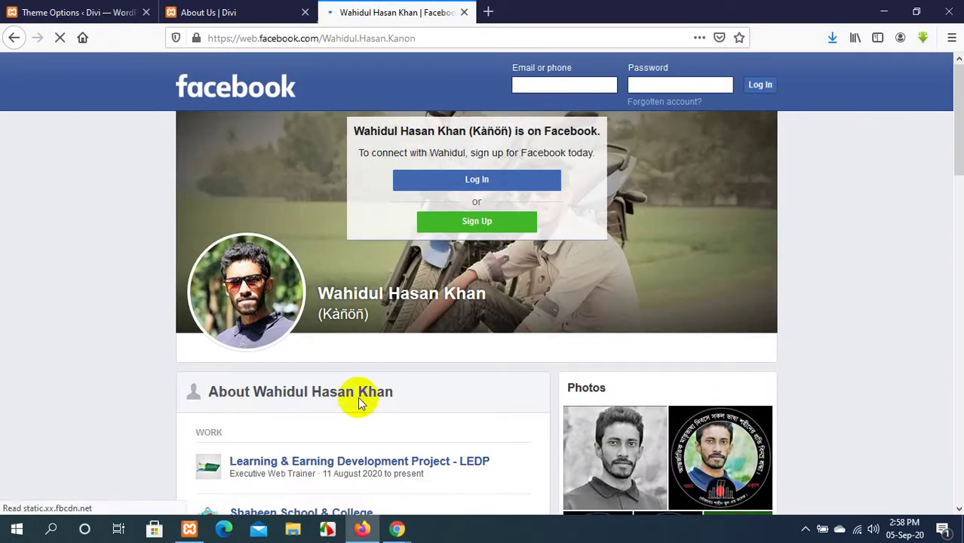
scroll(367, 397, "down", 15)
scroll(368, 393, "up", 15)
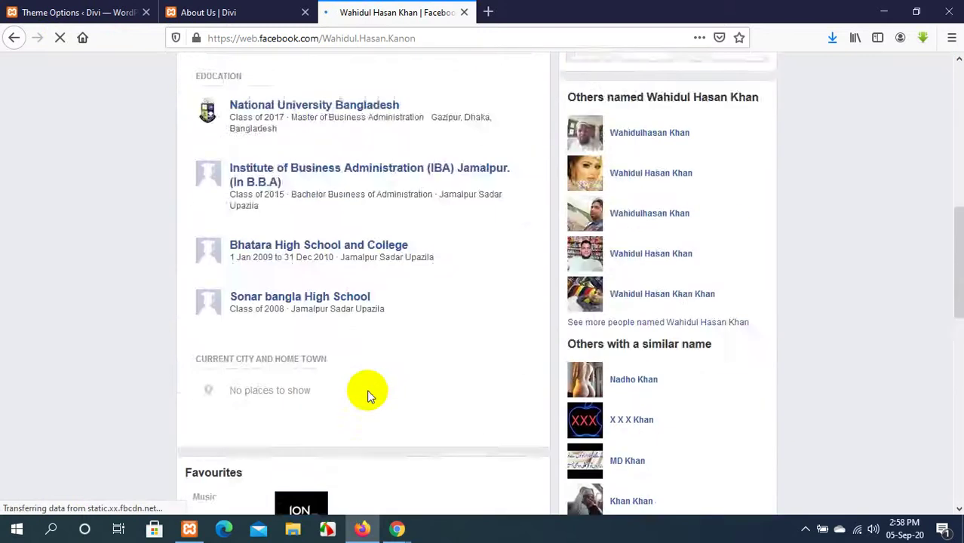
scroll(367, 392, "down", 15)
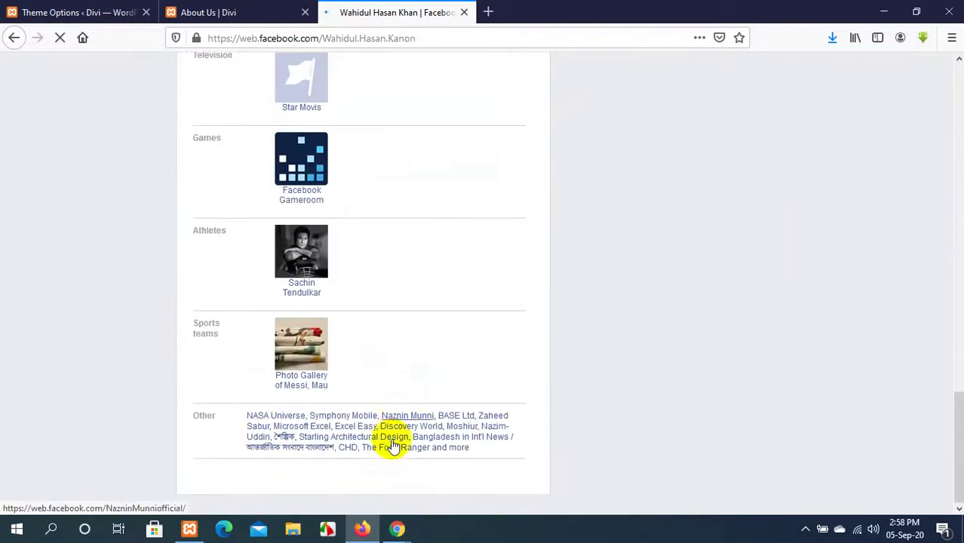
scroll(384, 460, "up", 15)
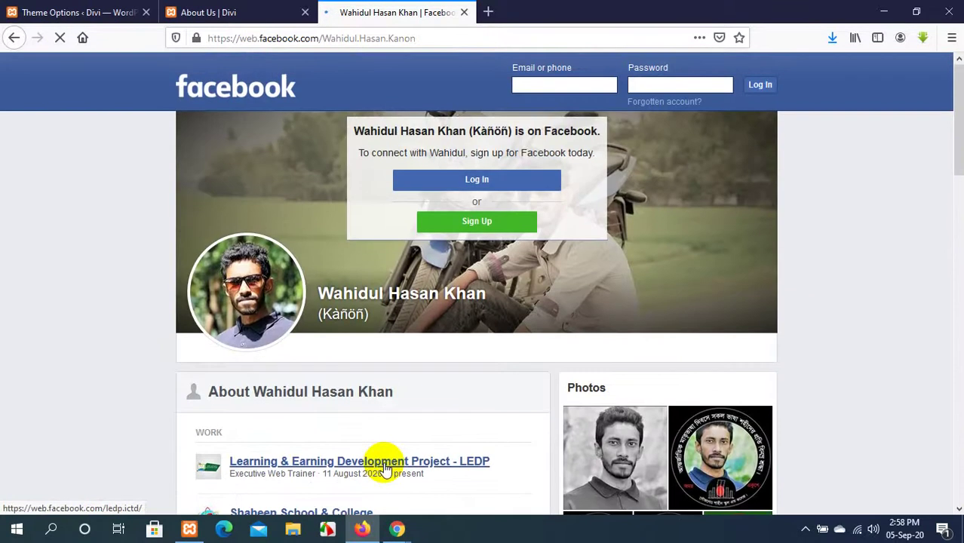
left_click(464, 12)
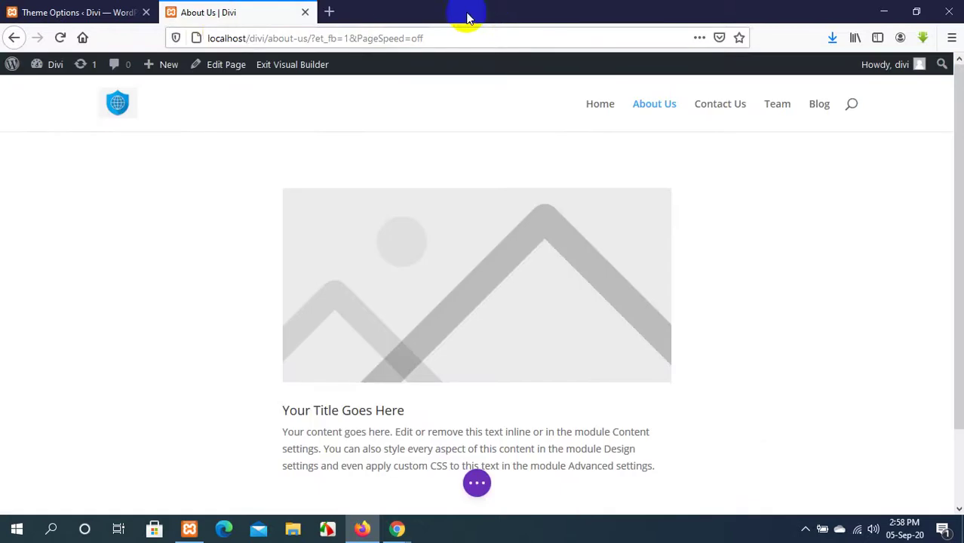
Review the posts-per-page counts, including WooCommerce products per page, in Divi Theme Options.
left_click(57, 10)
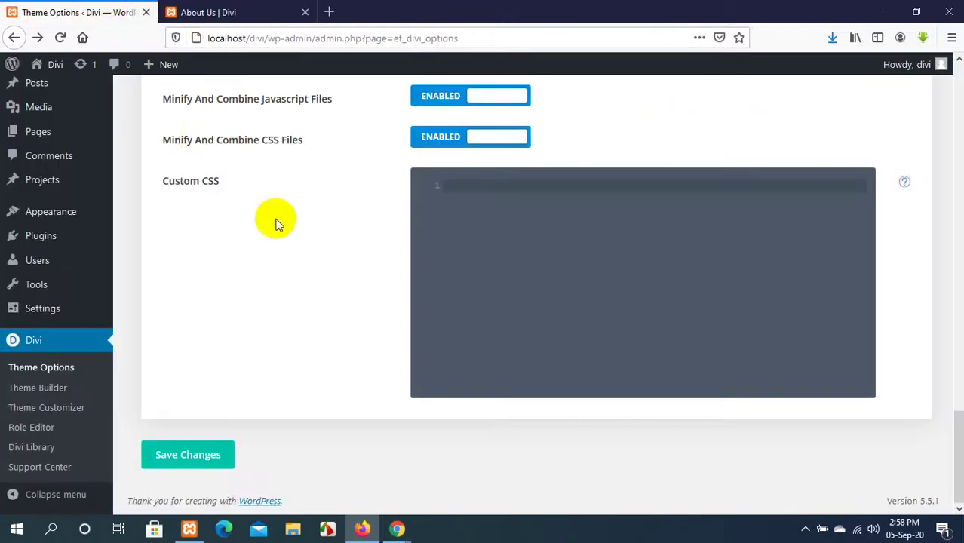
scroll(275, 222, "up", 4)
scroll(275, 223, "up", 5)
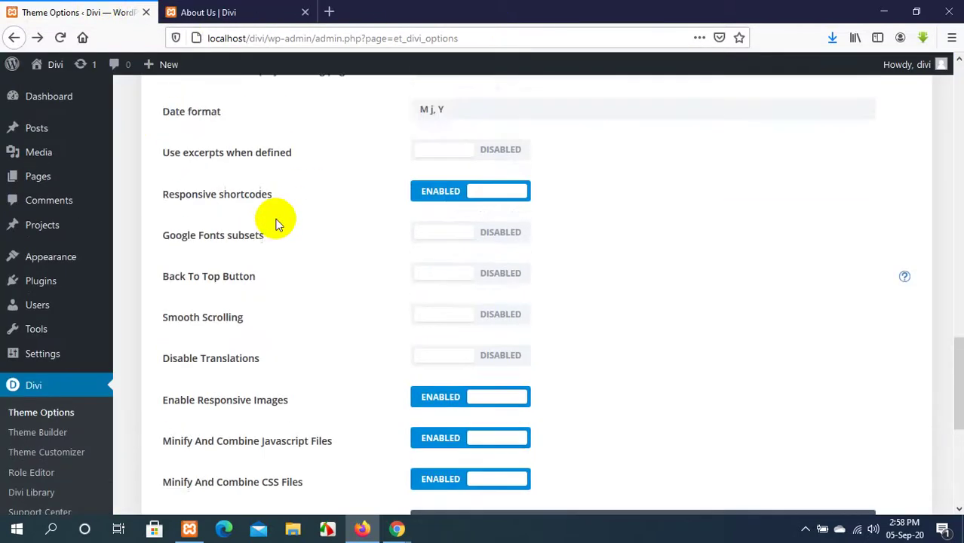
scroll(277, 219, "up", 2)
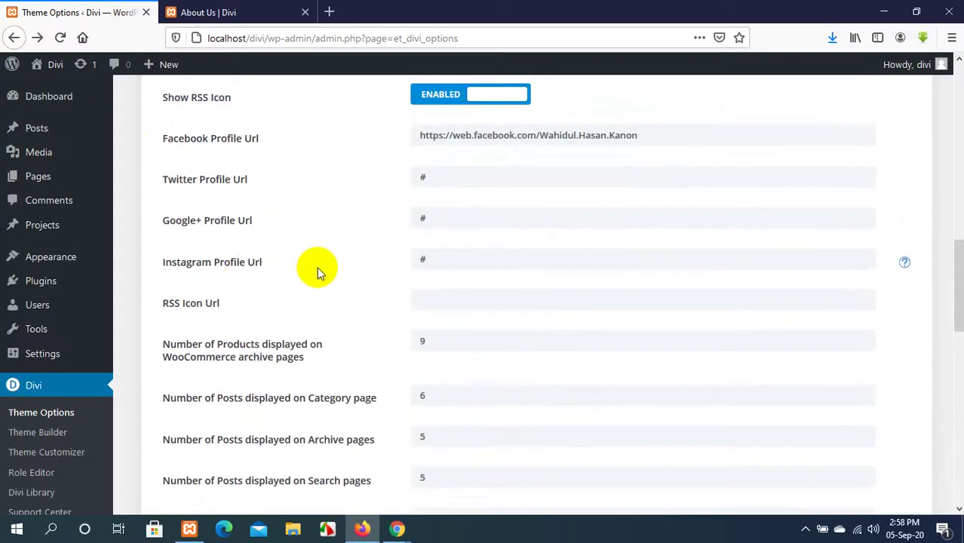
scroll(217, 255, "down", 2)
scroll(217, 255, "down", 2)
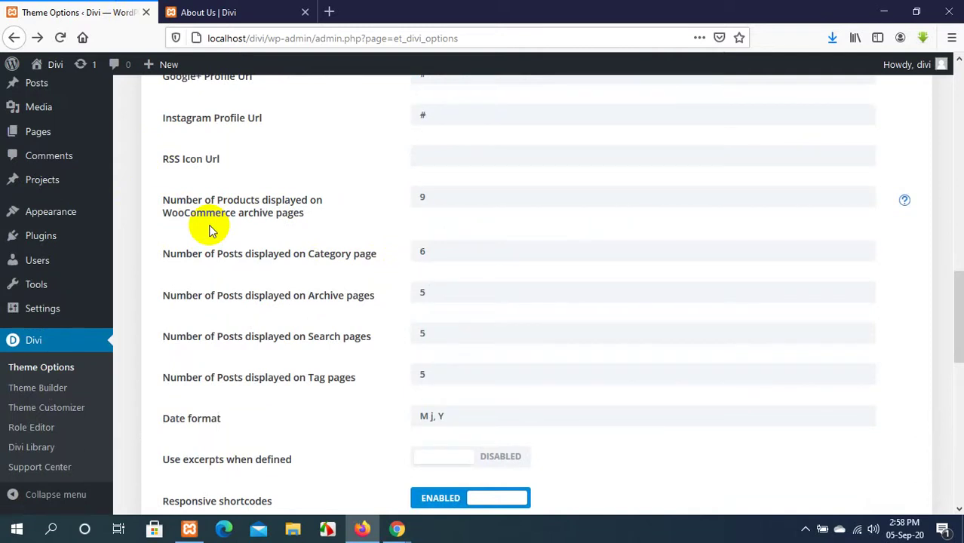
left_click(447, 197)
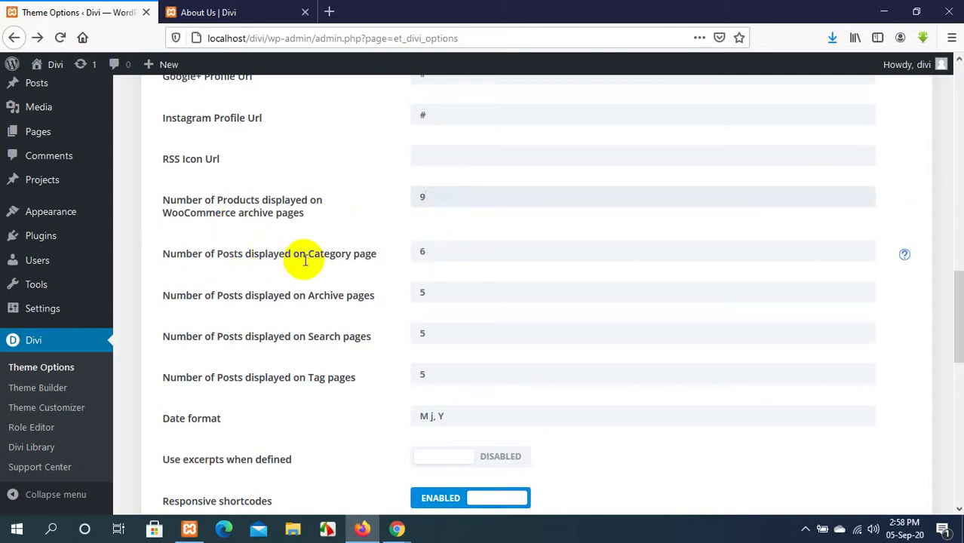
Open the header search bar on the About Us page.
left_click(210, 12)
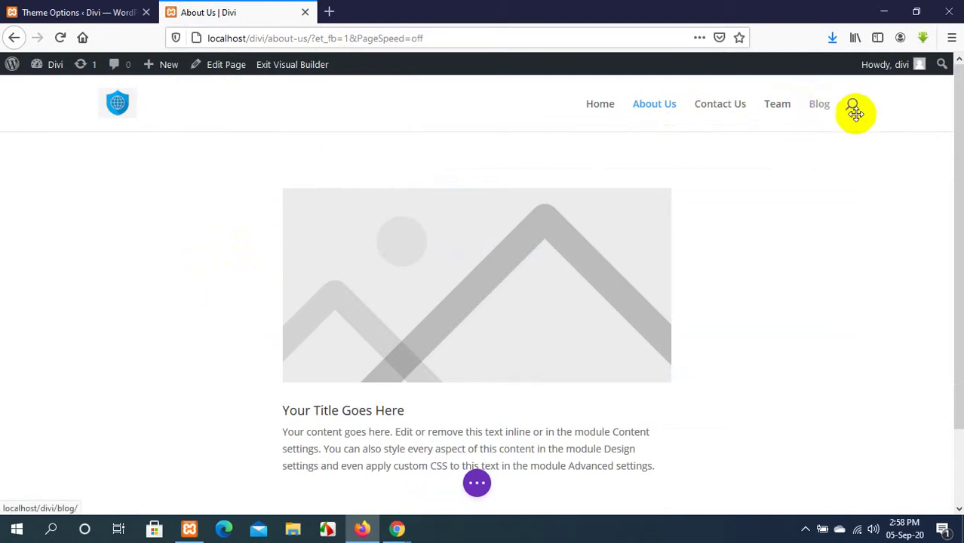
left_click(851, 105)
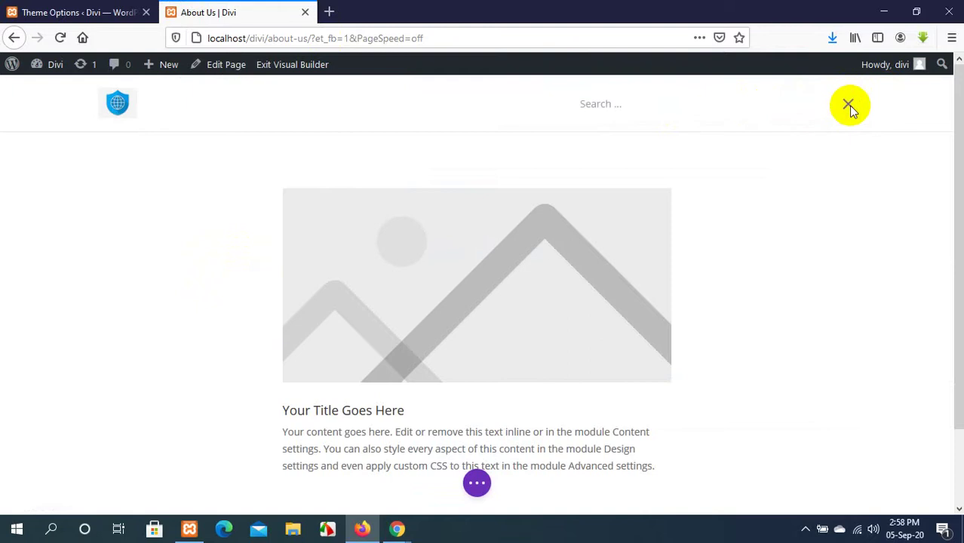
left_click(46, 12)
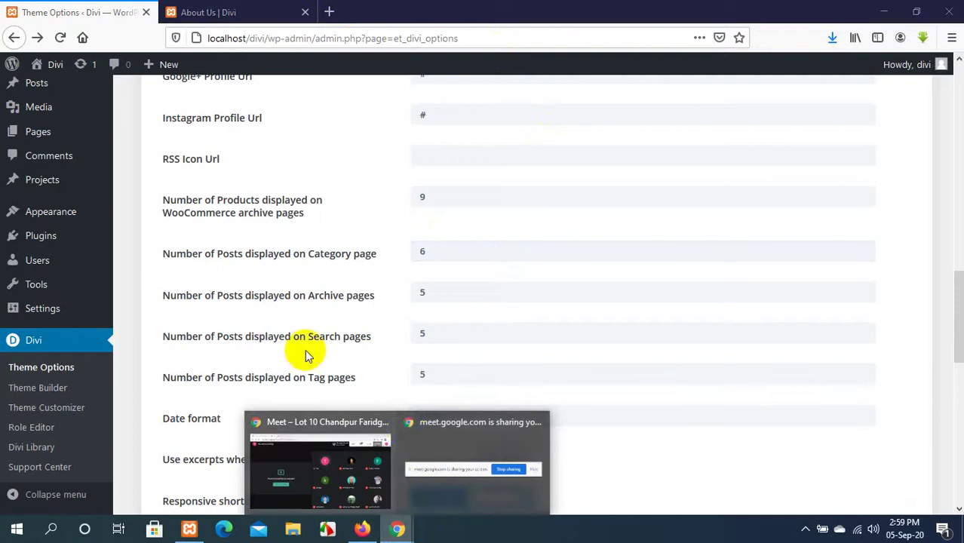
left_click(241, 9)
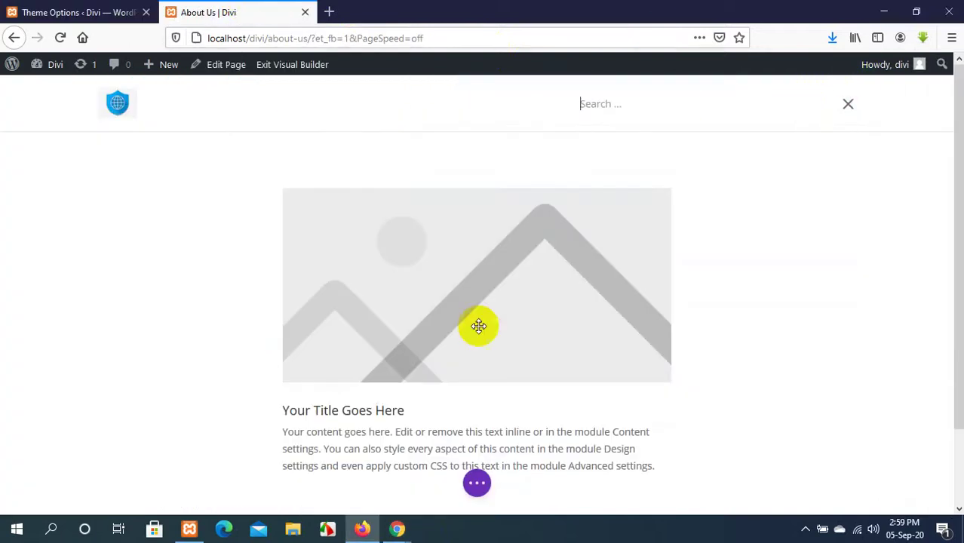
scroll(459, 332, "down", 2)
scroll(458, 332, "up", 2)
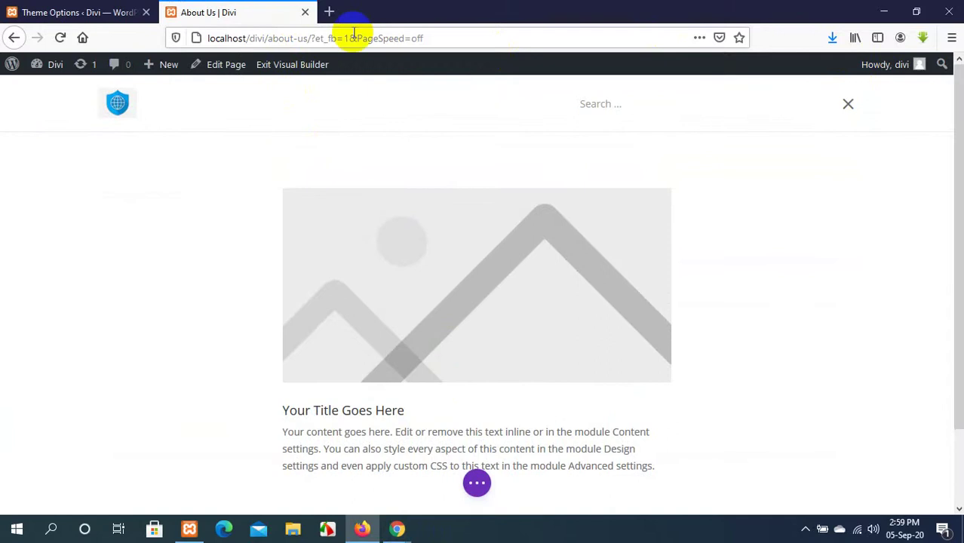
Load localhost/divi/ in a new Firefox tab, then return to the Theme Options settings.
left_click(329, 12)
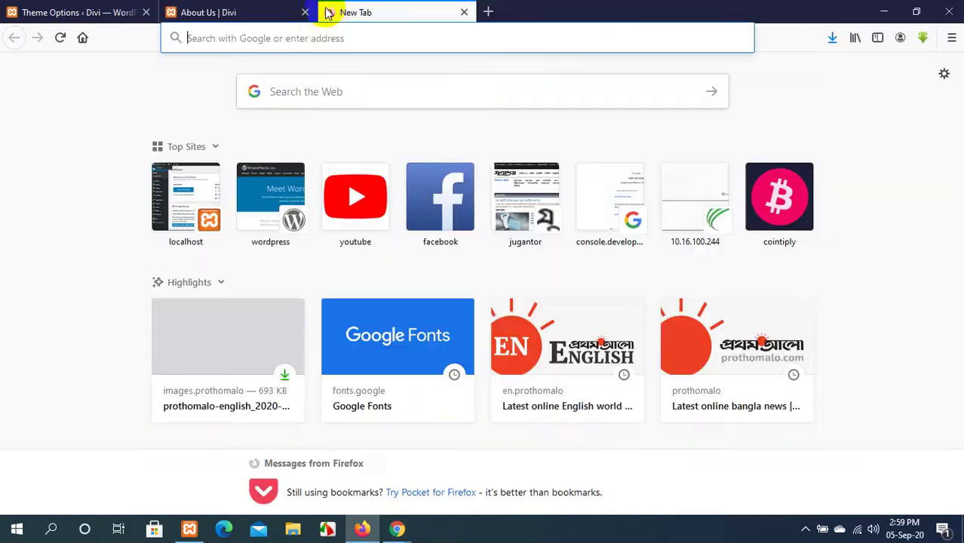
type("localhost/")
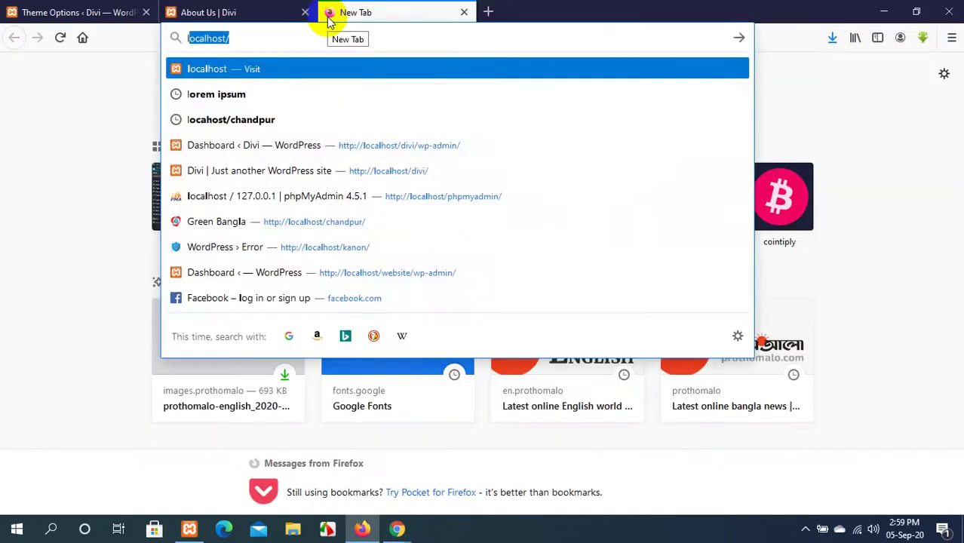
key("Right")
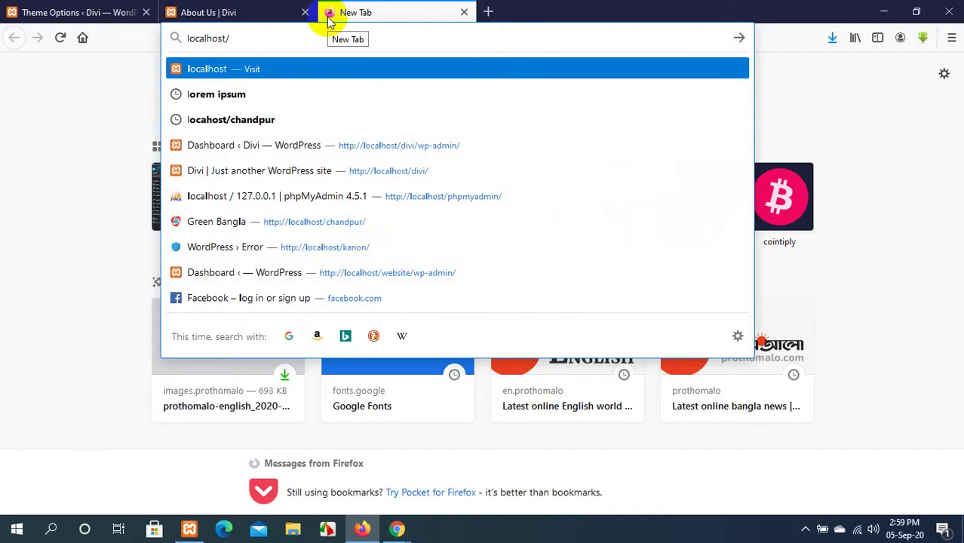
type("divi/")
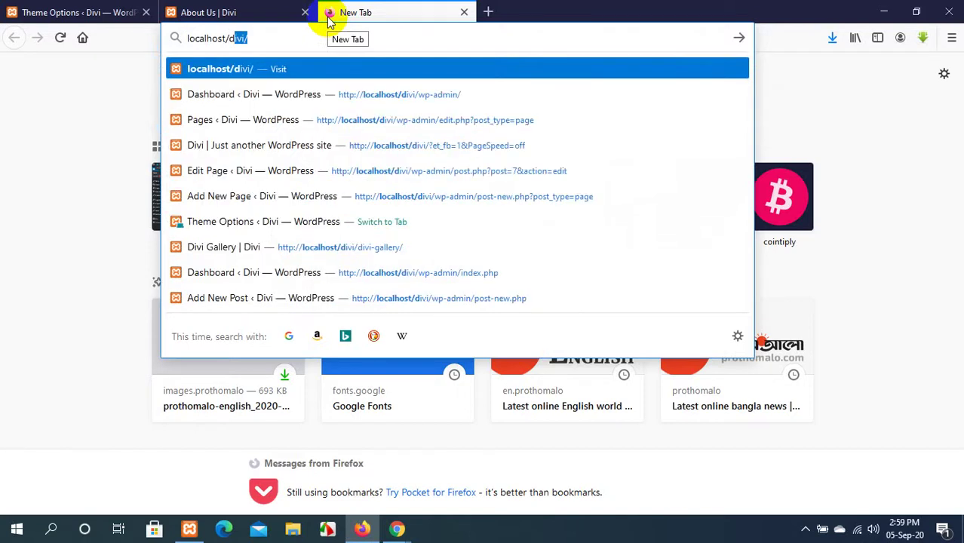
key("Return")
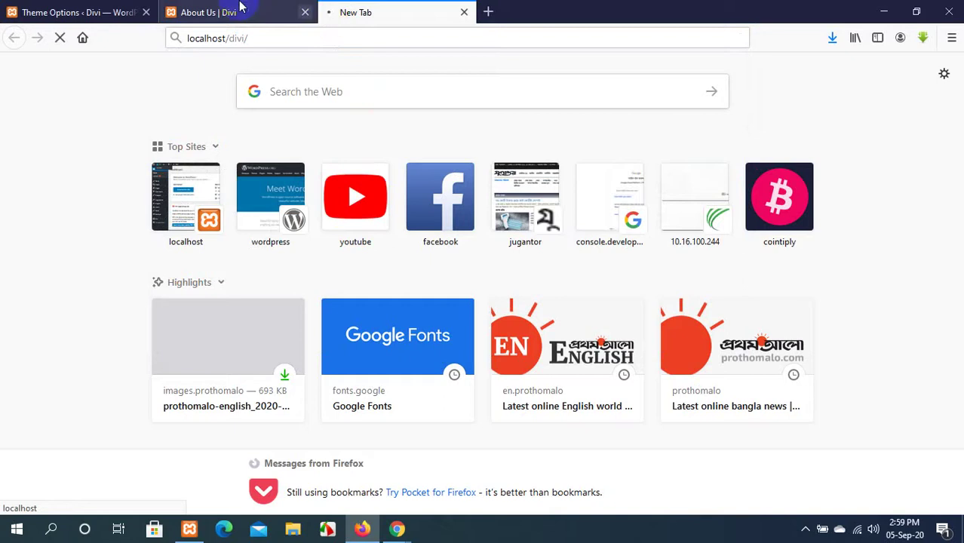
left_click(106, 7)
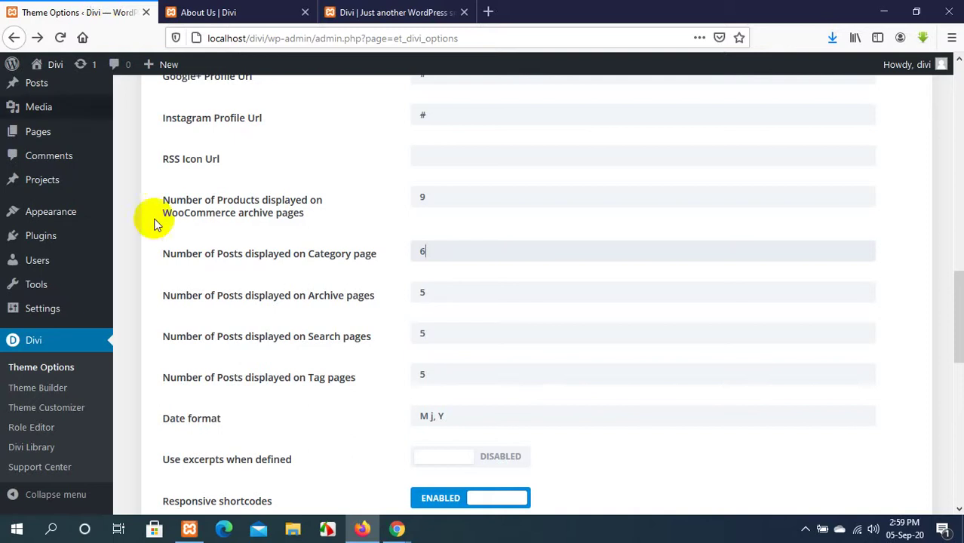
scroll(433, 291, "up", 15)
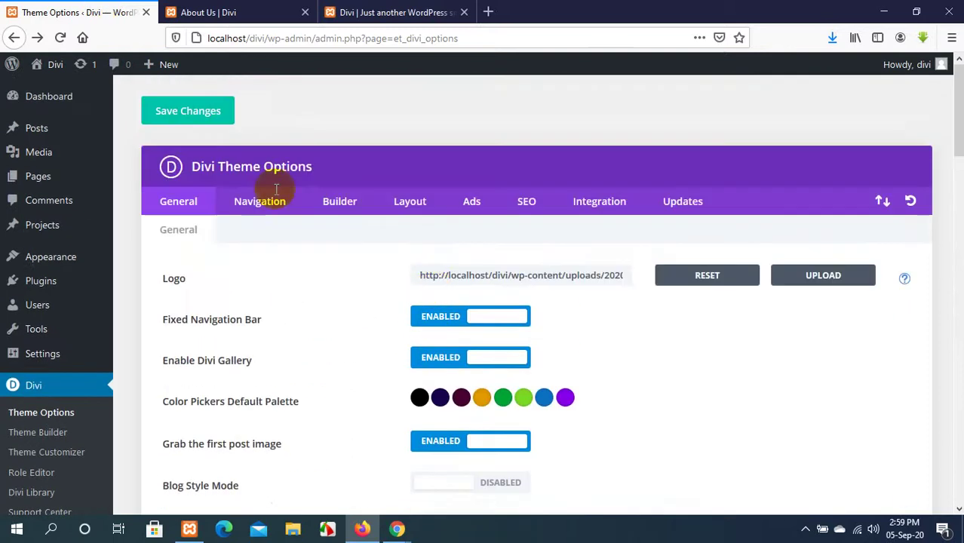
Pass through the About Us page to the live Divi Home page.
left_click(229, 12)
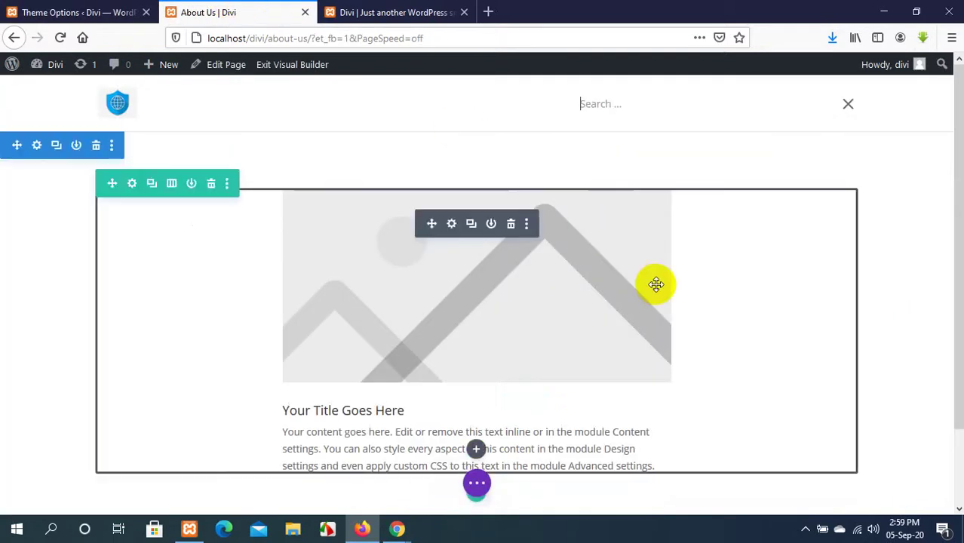
left_click(349, 9)
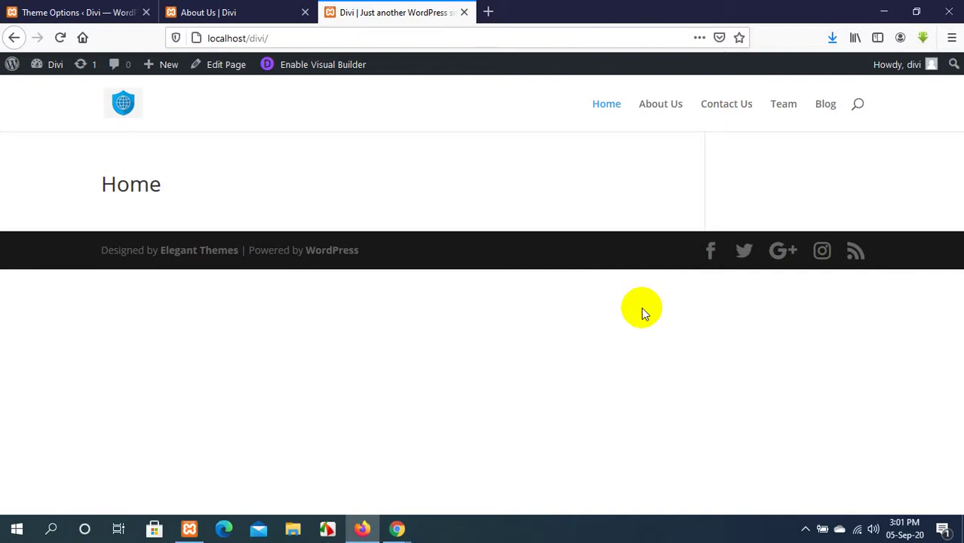
left_click(224, 9)
left_click(45, 12)
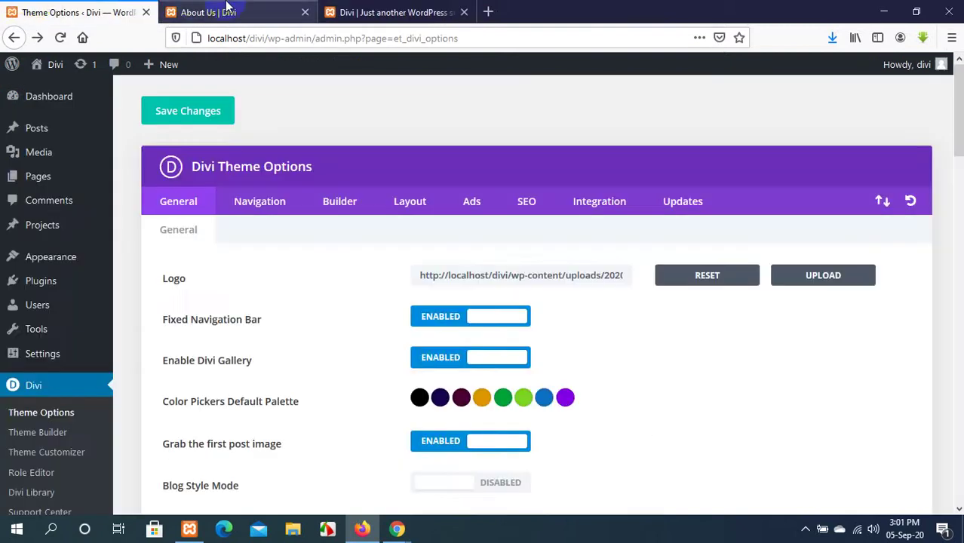
scroll(685, 400, "down", 9)
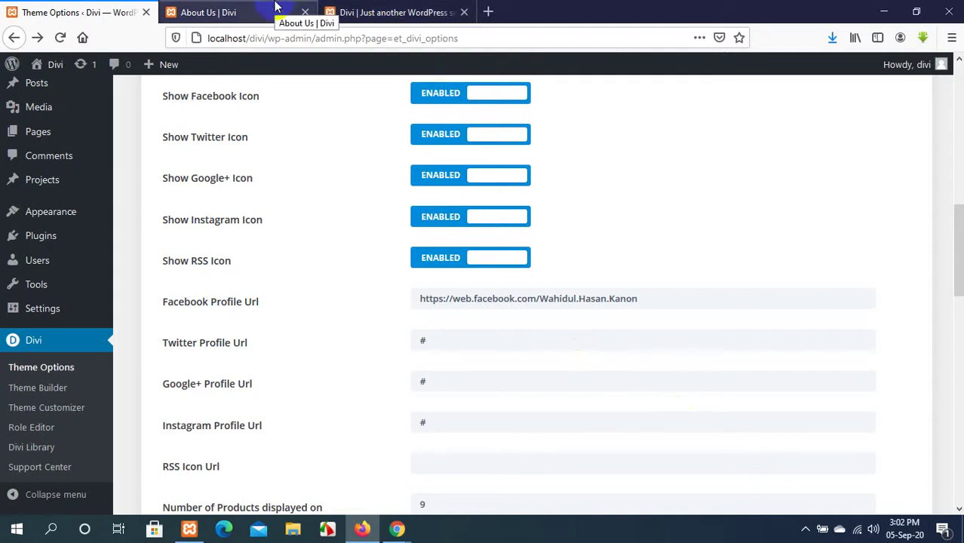
left_click(428, 12)
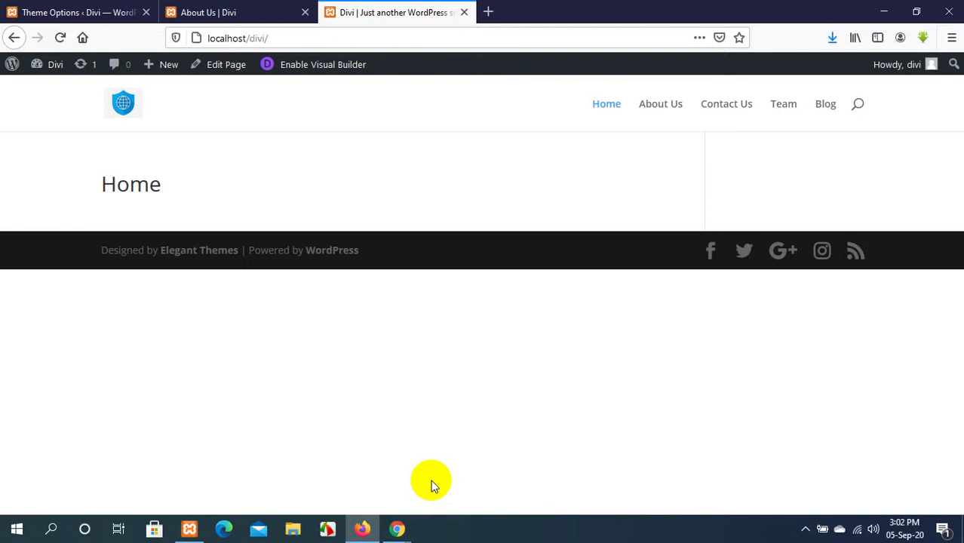
Bring the Google Meet call window back to the front from the taskbar.
mouse_move(398, 529)
left_click(369, 491)
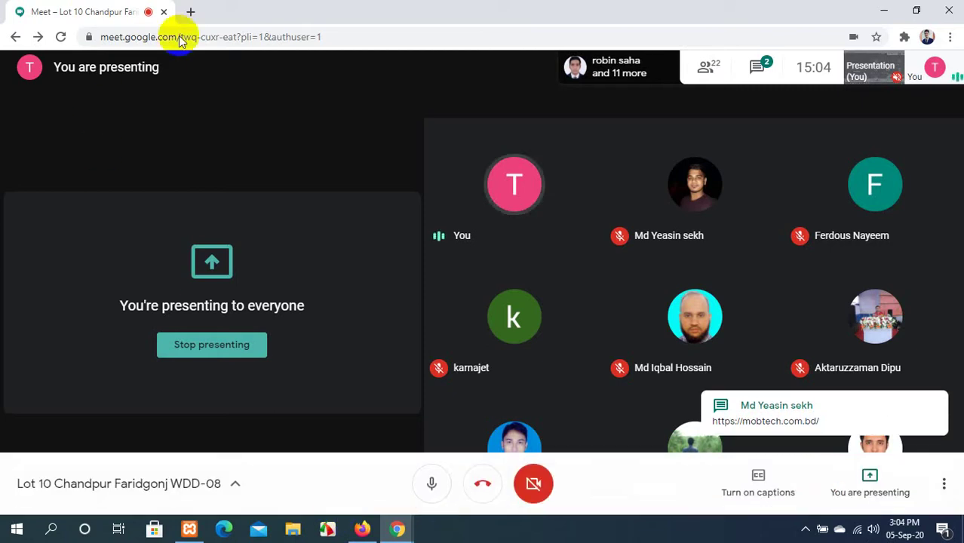
Minimize Google Meet and return to the Category page post count of 6 in Theme Options.
left_click(882, 10)
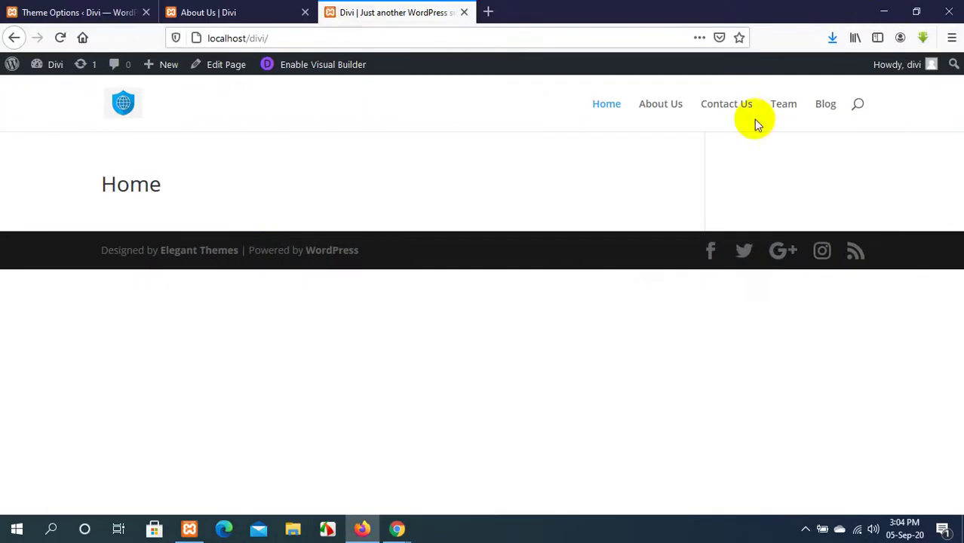
left_click(13, 7)
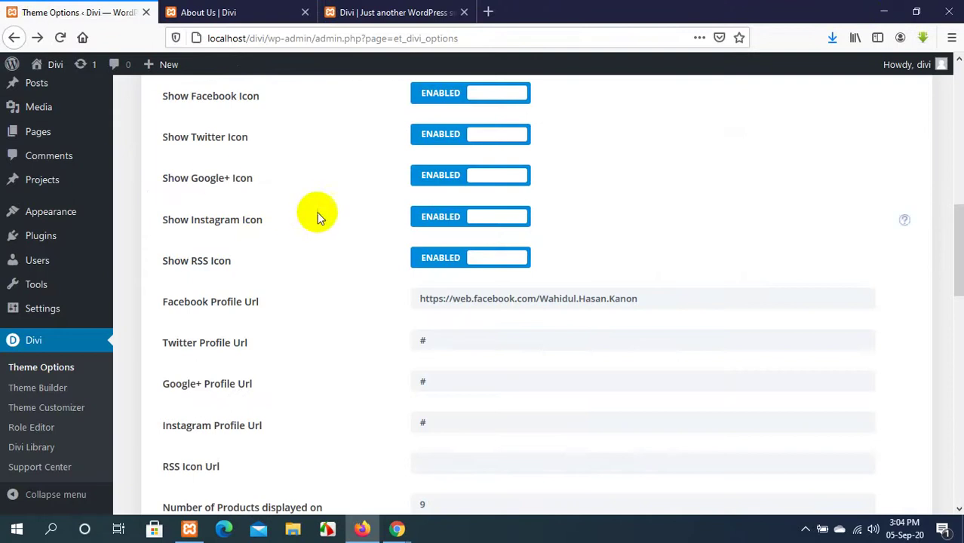
scroll(318, 213, "up", 4)
scroll(318, 215, "up", 4)
scroll(318, 217, "down", 11)
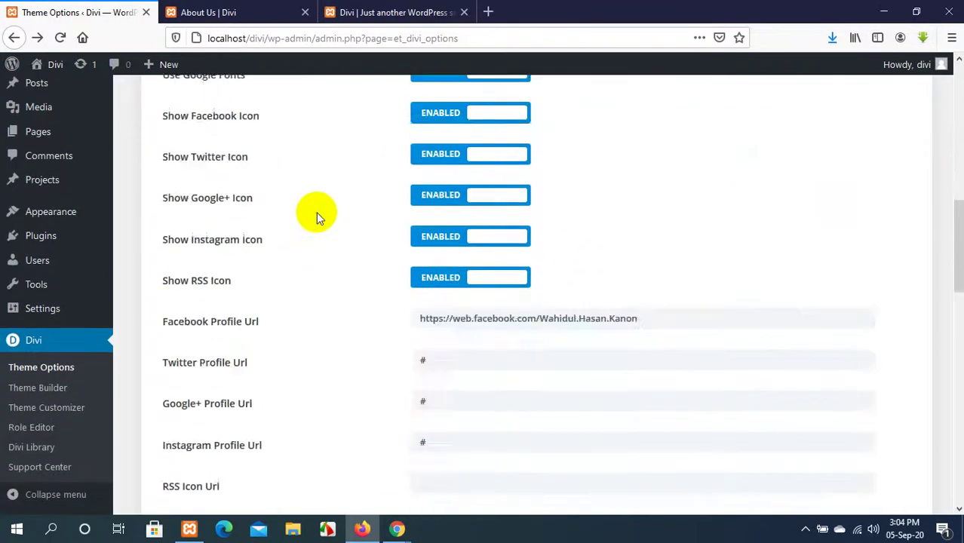
left_click(318, 217)
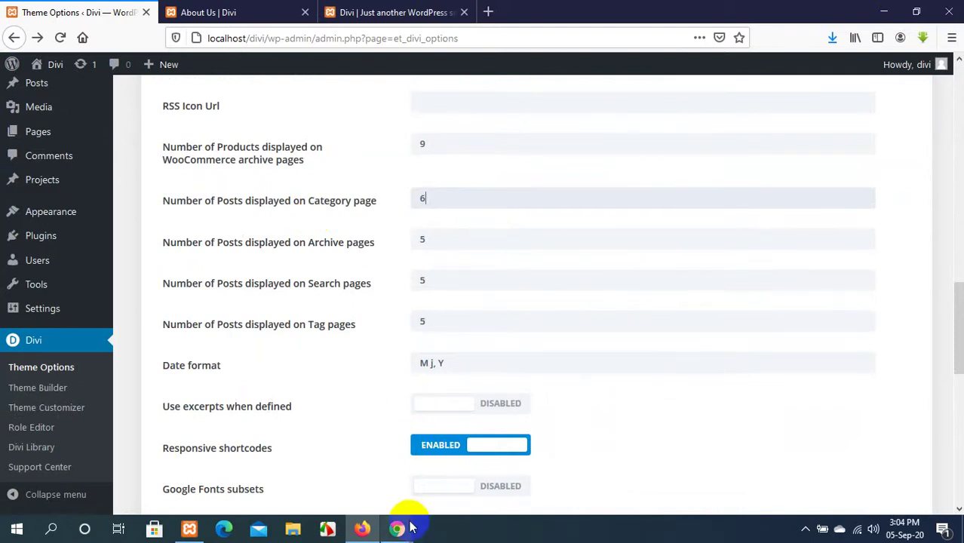
mouse_move(397, 527)
left_click(392, 500)
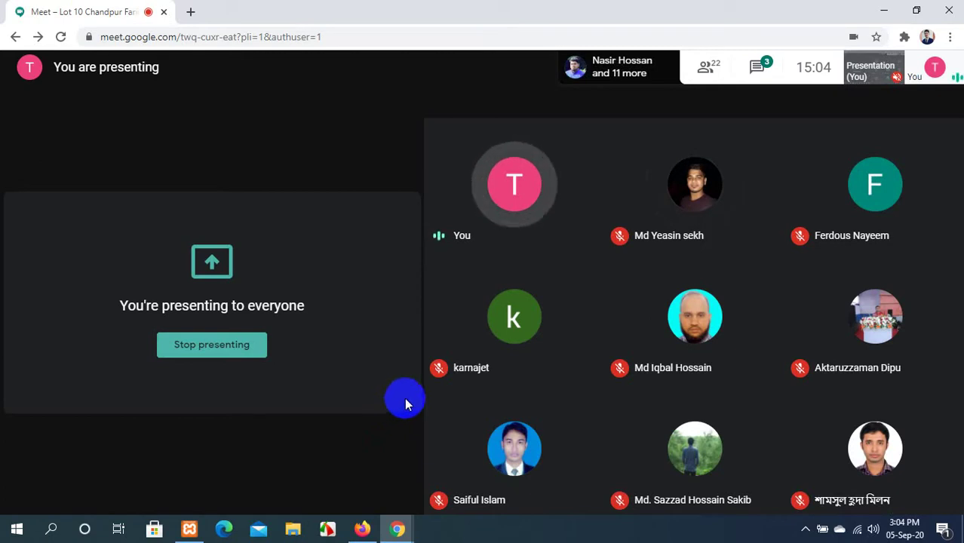
left_click(882, 8)
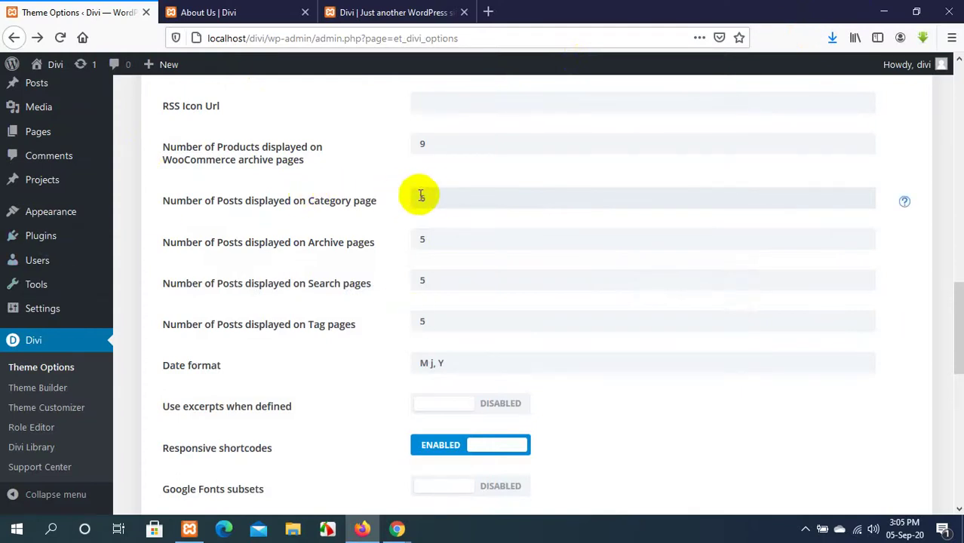
Compare the live site's header search with the Theme Options Category label, then reload the site.
left_click(411, 12)
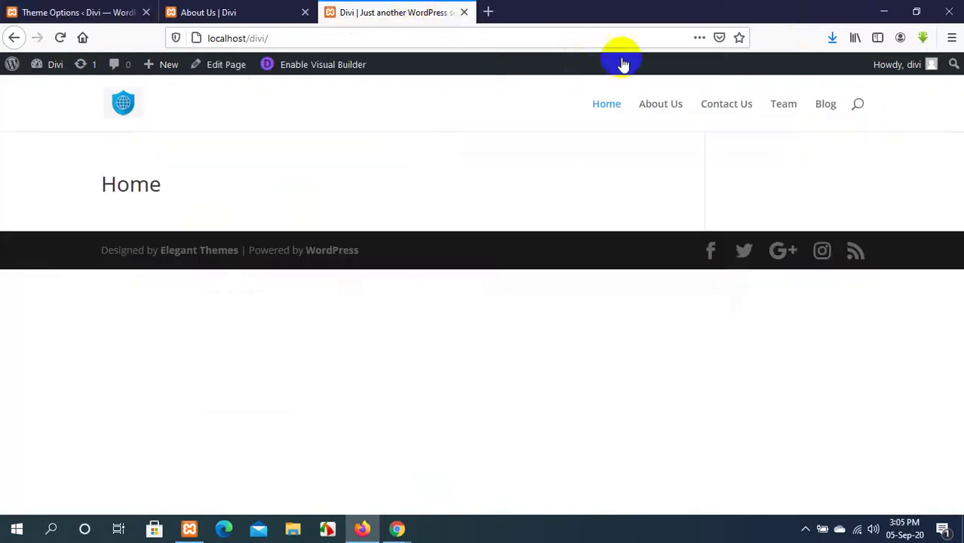
left_click(857, 104)
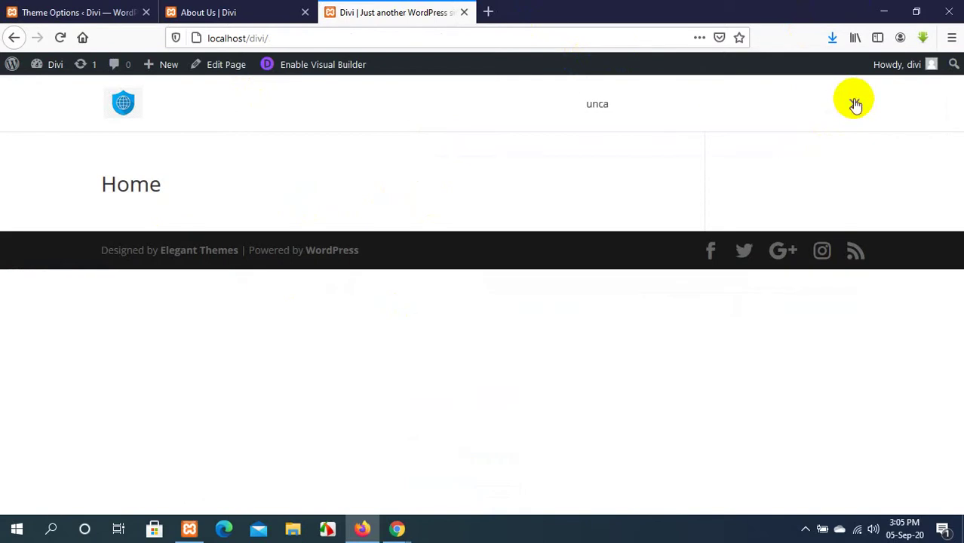
left_click(119, 11)
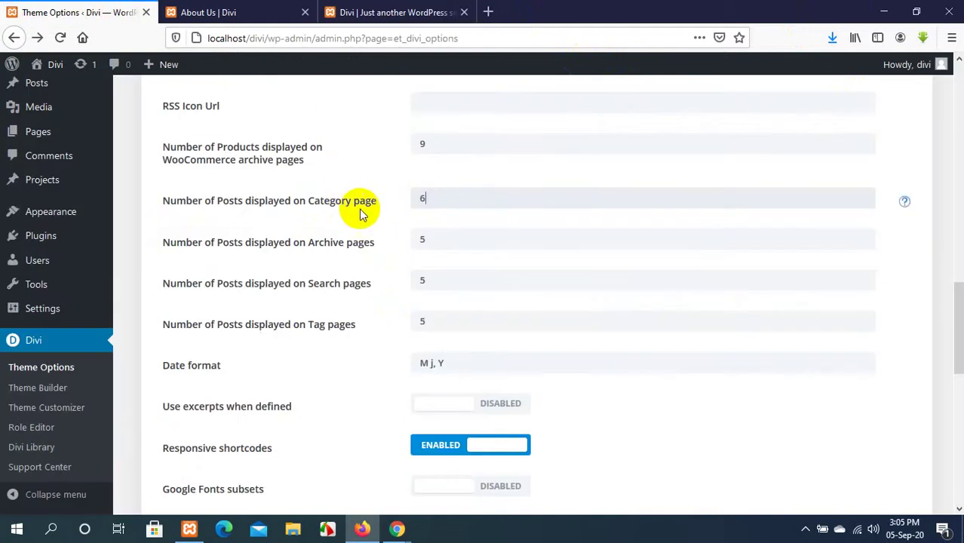
left_click_drag(350, 199, 310, 204)
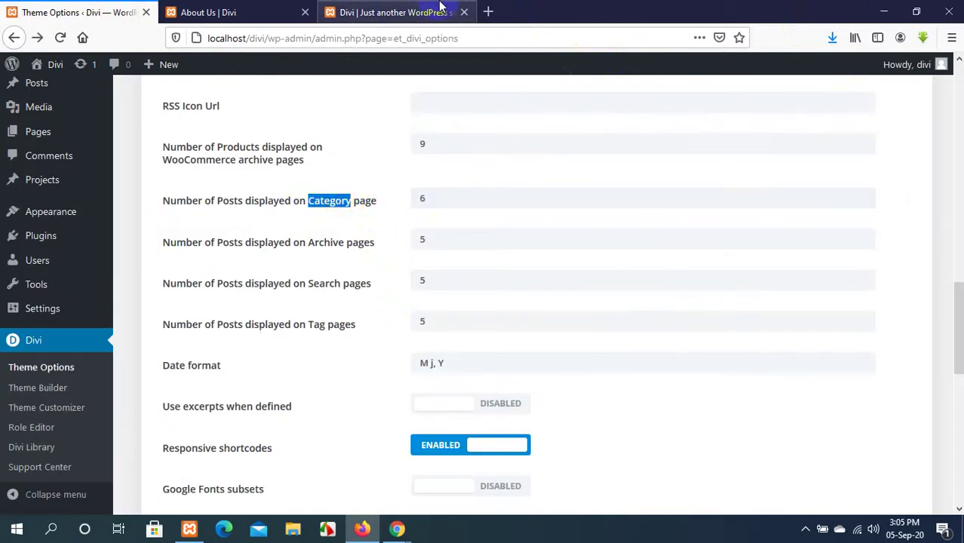
left_click(392, 12)
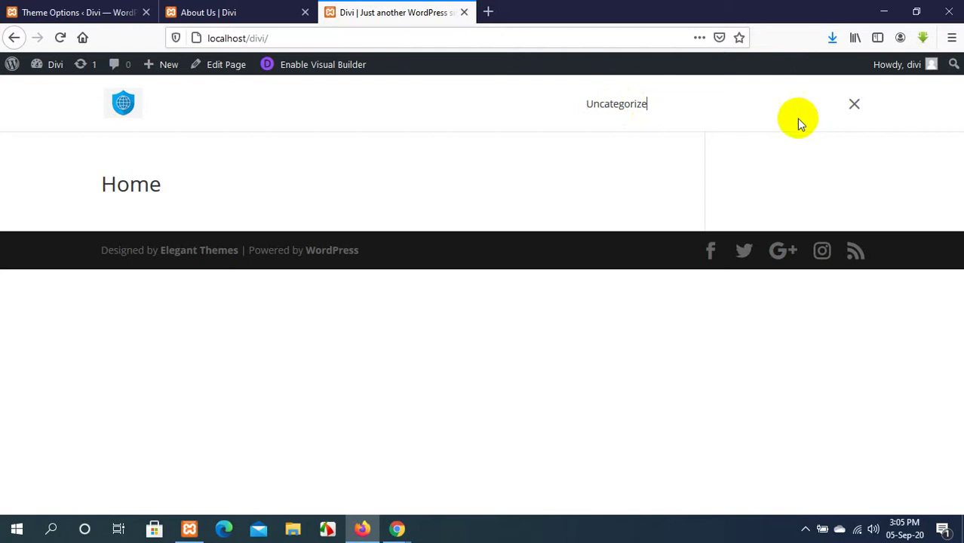
key("Return")
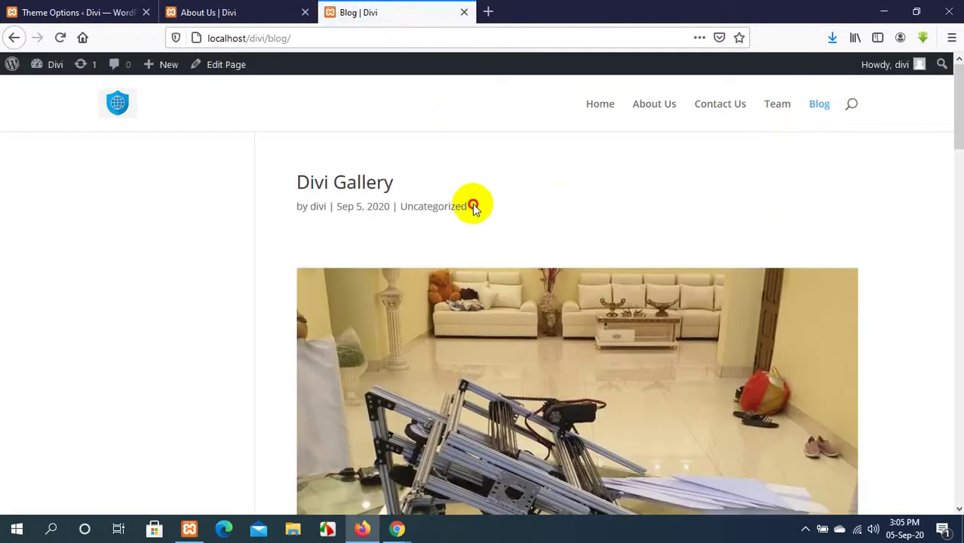
Search the site for 'Uncategorized', copied from a post's category link.
left_click_drag(474, 210, 404, 210)
key("ctrl+c")
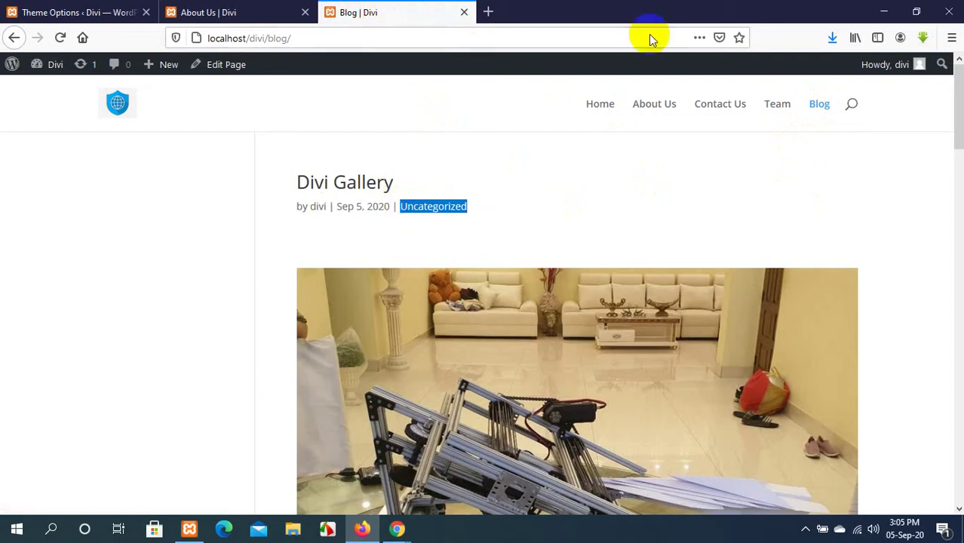
left_click(849, 110)
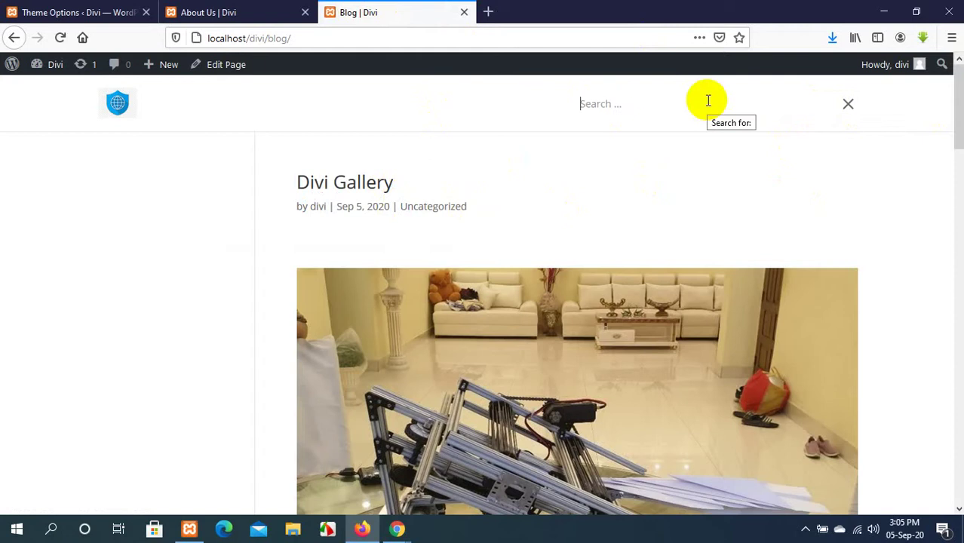
key("ctrl+v")
key("Return")
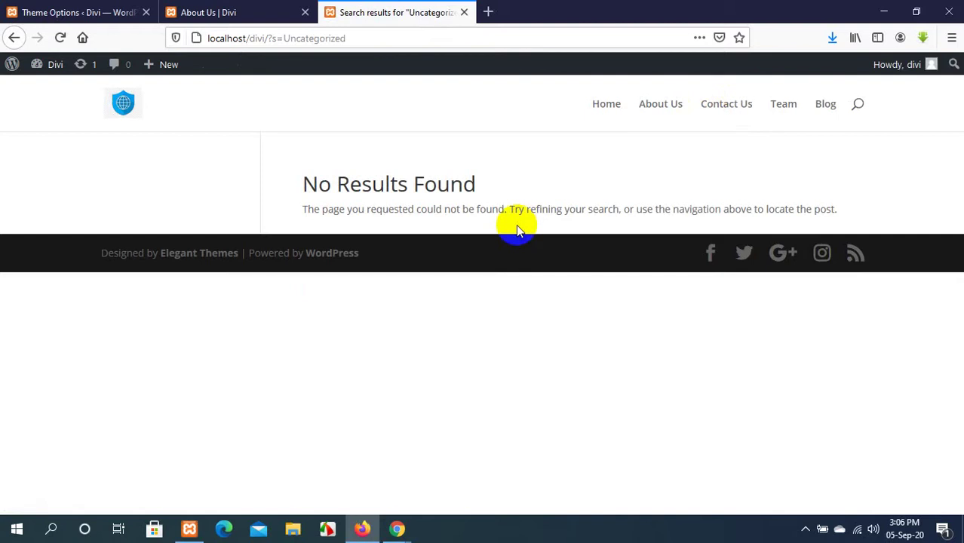
left_click(227, 12)
Scroll through the Divi Theme Options settings.
left_click(75, 12)
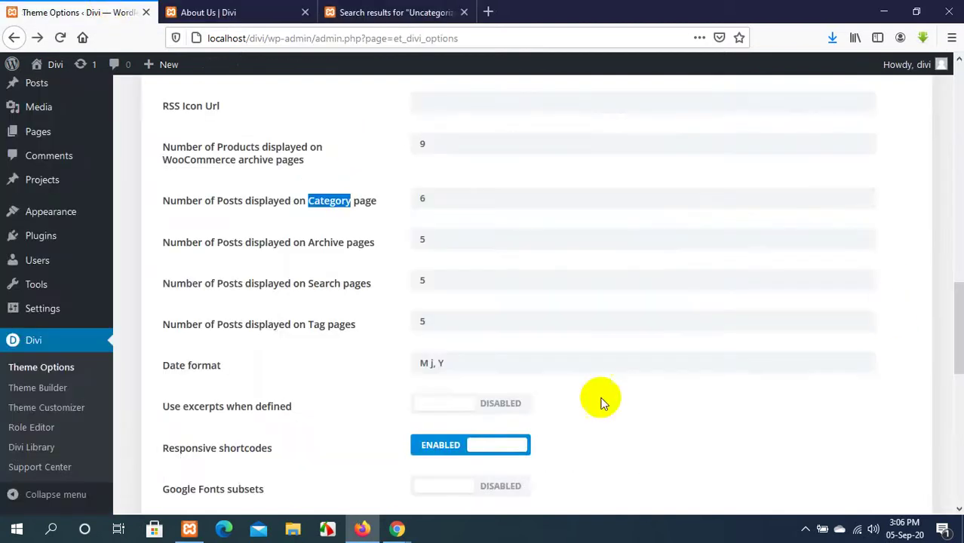
scroll(457, 381, "up", 5)
scroll(456, 383, "down", 6)
scroll(741, 444, "up", 1)
left_click(741, 442)
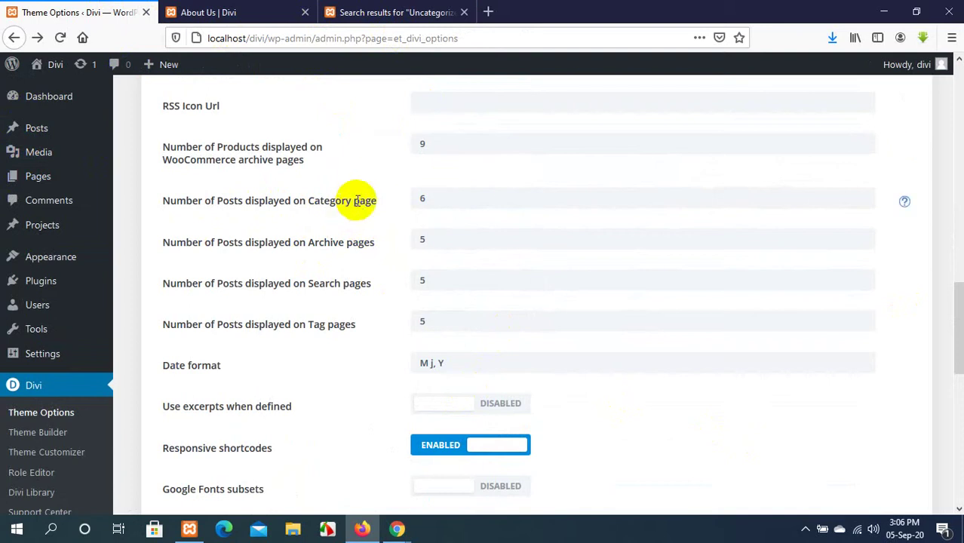
Replace the Uncategorized search results with the Blog page and look over its posts.
left_click(398, 12)
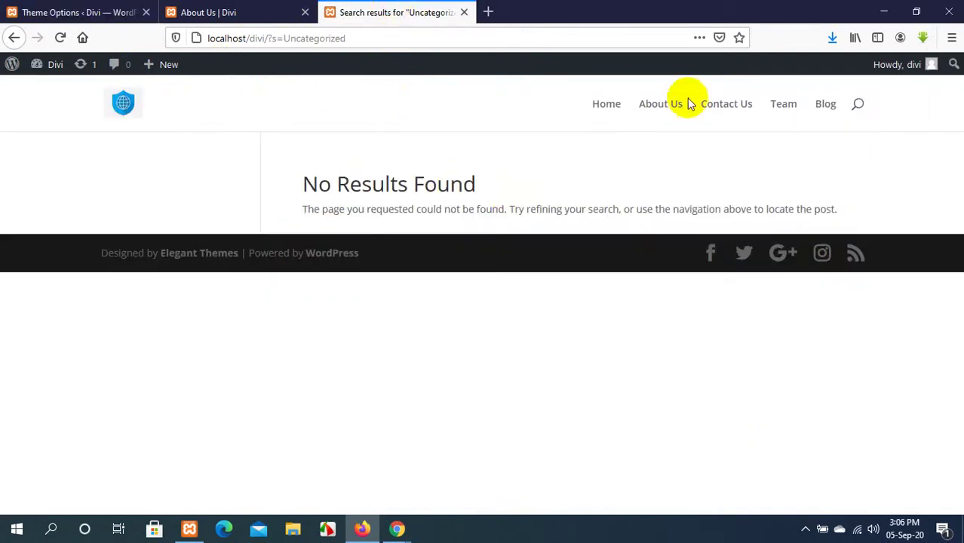
left_click(827, 104)
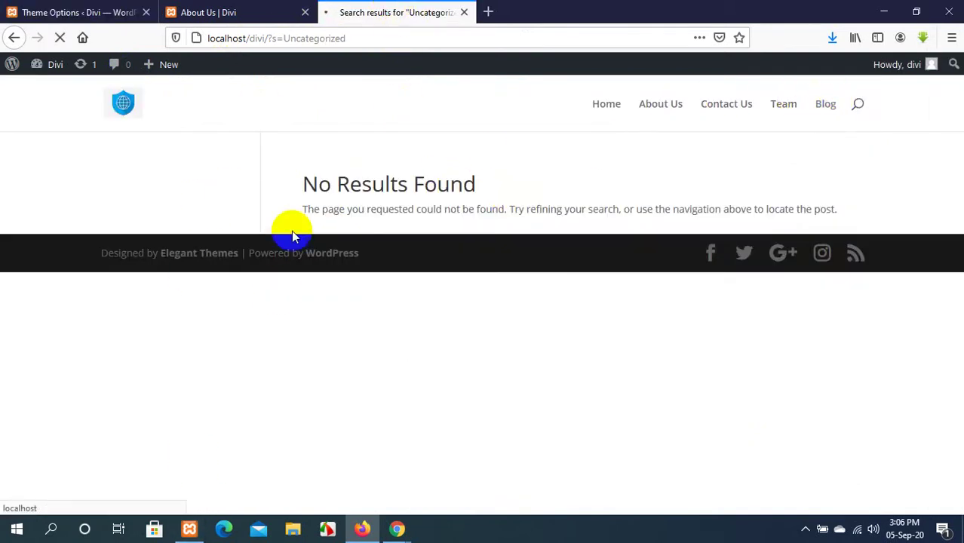
left_click(89, 11)
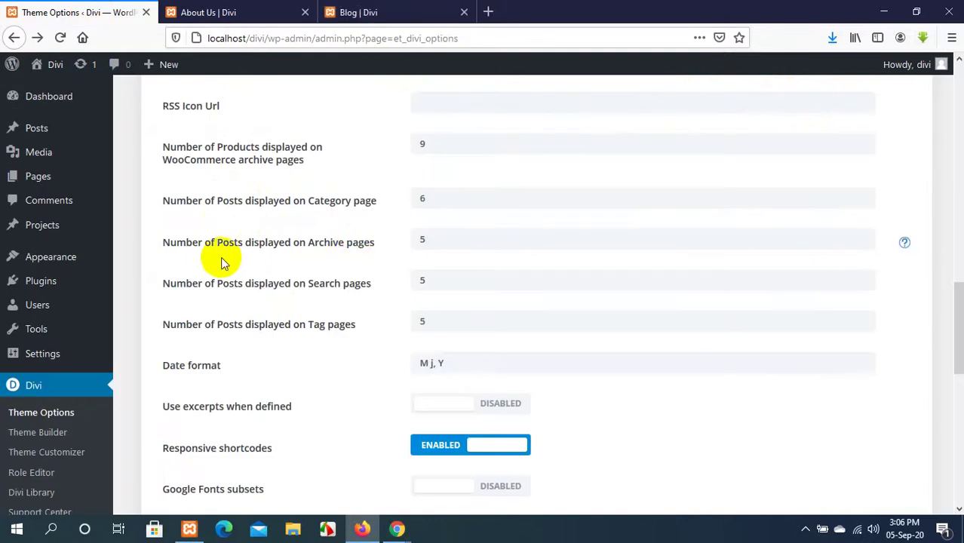
left_click(384, 11)
scroll(570, 209, "down", 5)
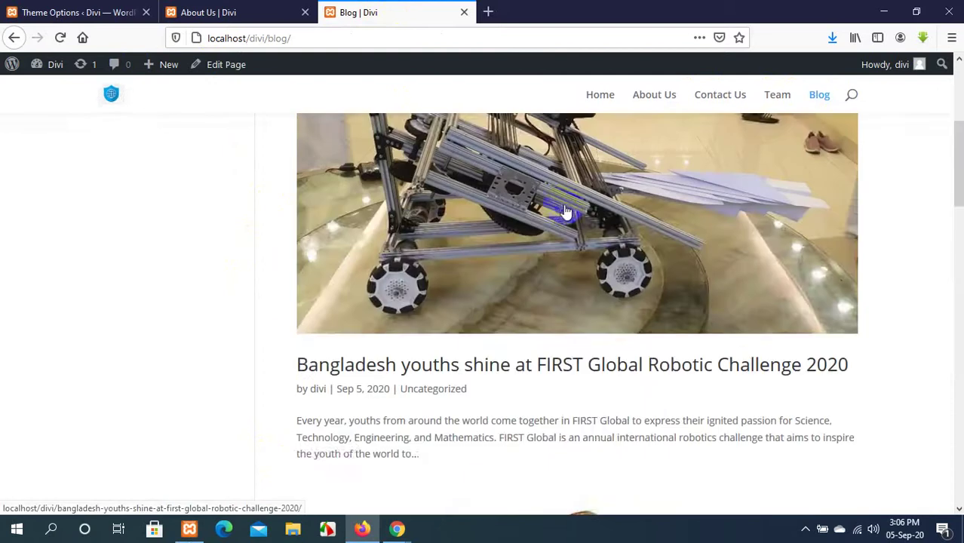
scroll(575, 194, "up", 6)
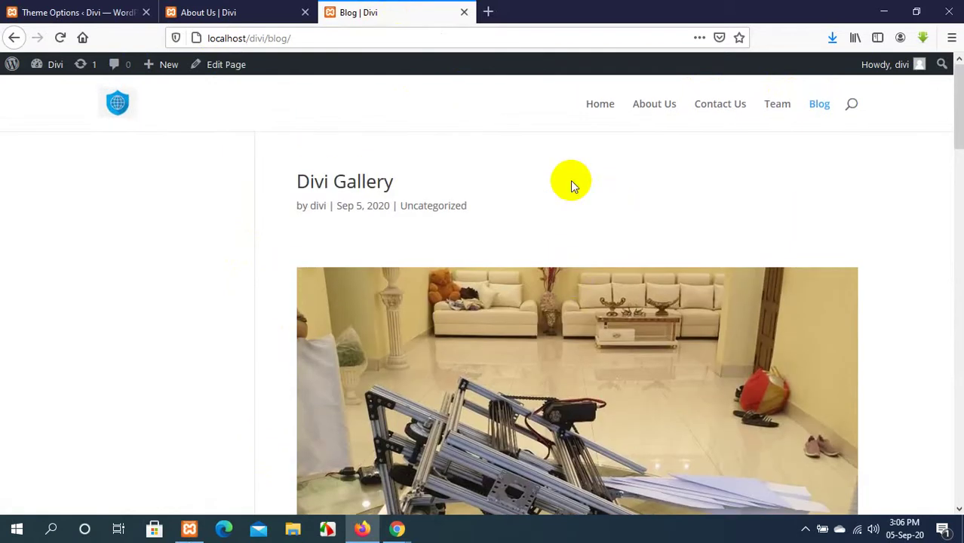
Check the Archive and Search page post counts against the blog and its header search.
left_click(45, 11)
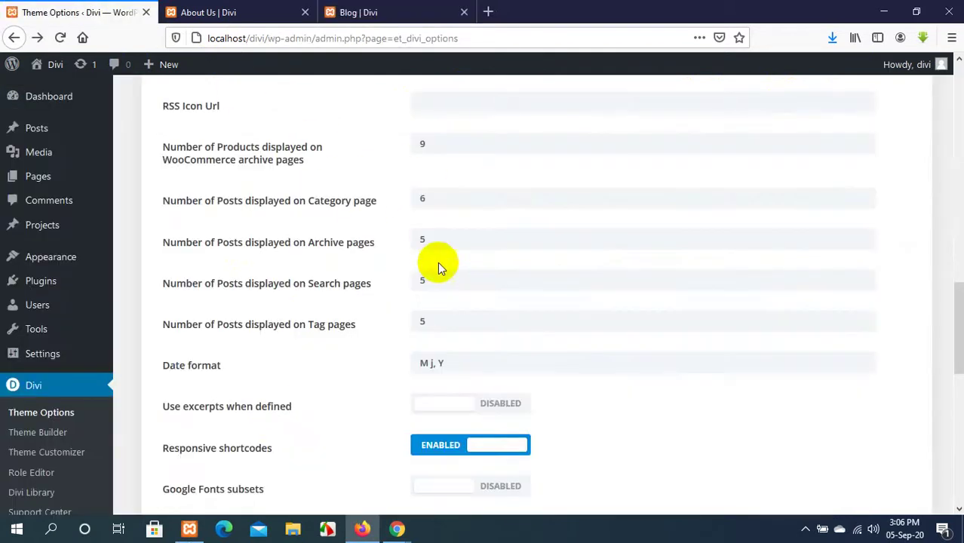
left_click(431, 238)
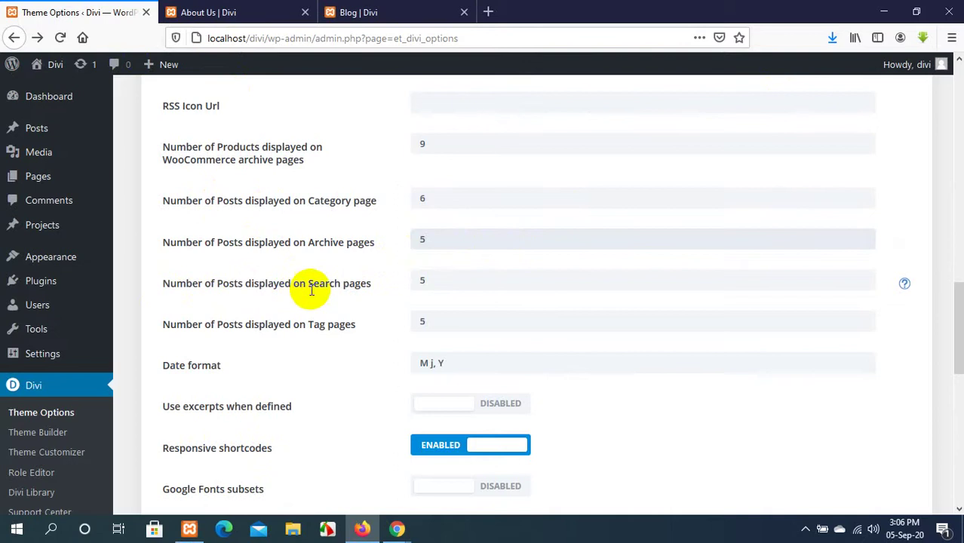
left_click(489, 280)
left_click(422, 12)
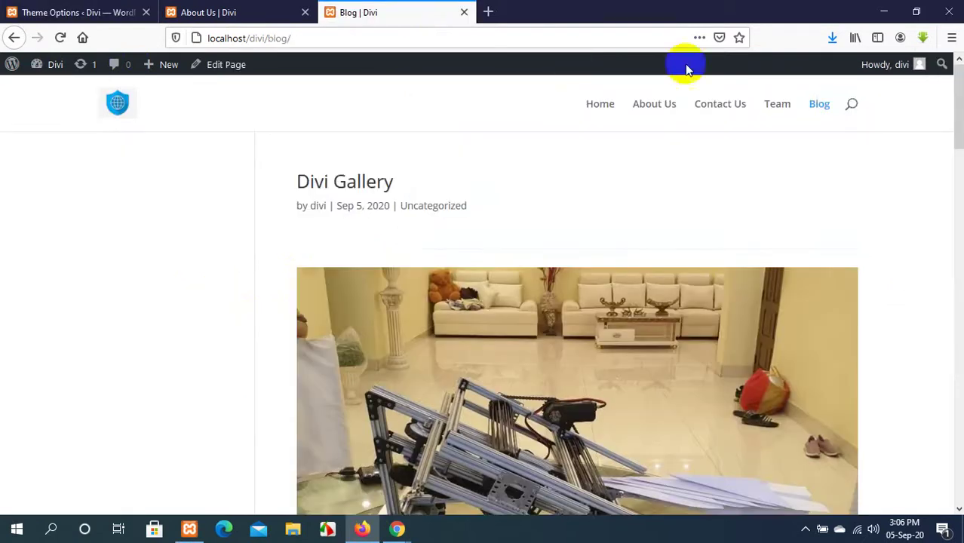
left_click(853, 107)
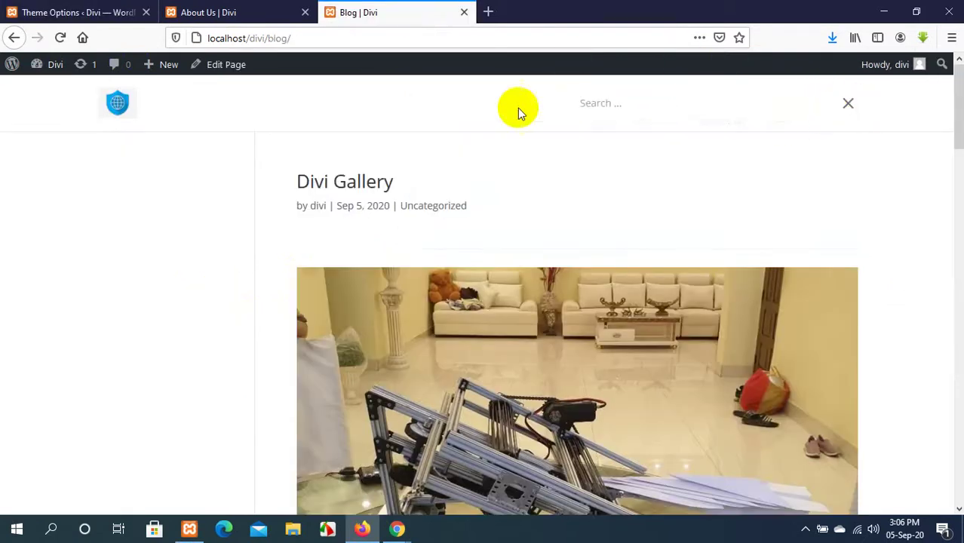
left_click(76, 9)
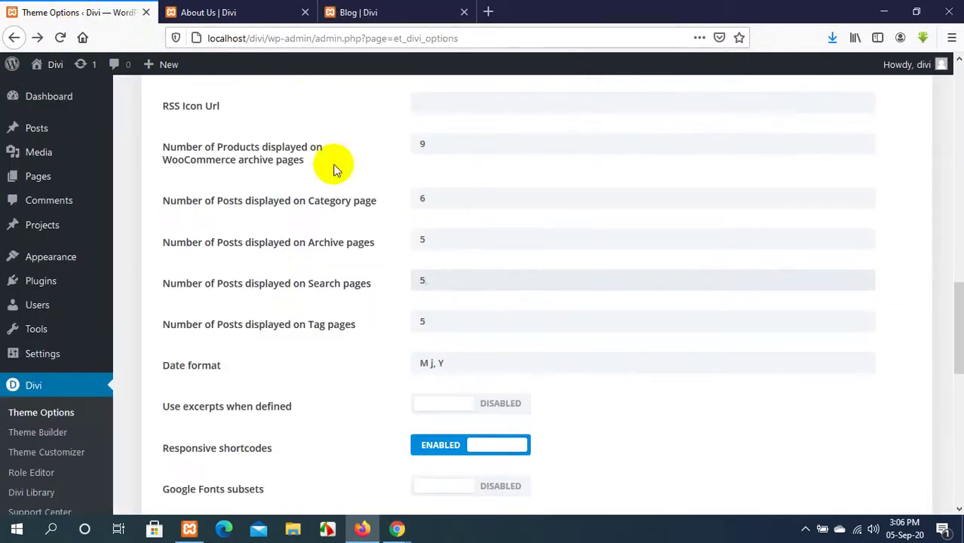
left_click(432, 290)
scroll(431, 288, "down", 2)
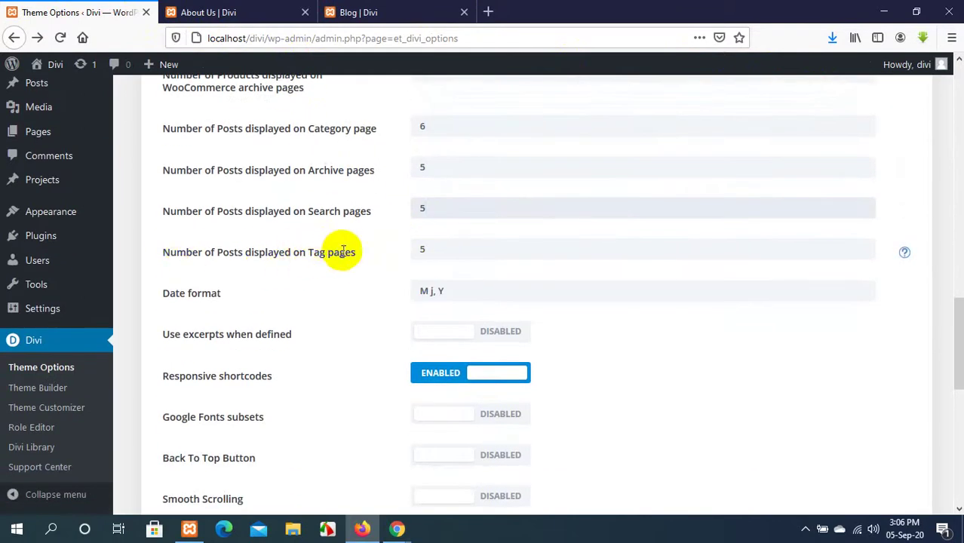
left_click(362, 12)
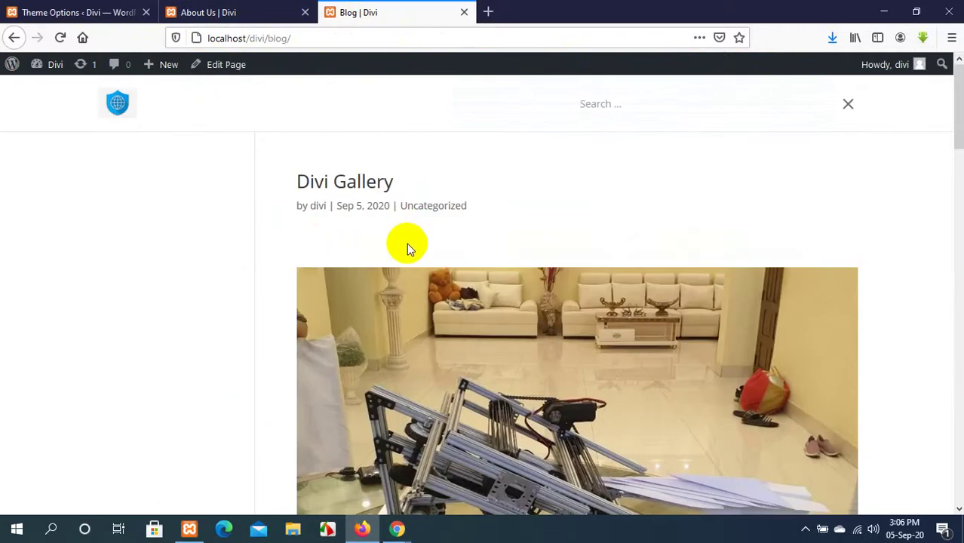
scroll(408, 248, "down", 5)
scroll(408, 250, "up", 3)
scroll(408, 250, "up", 1)
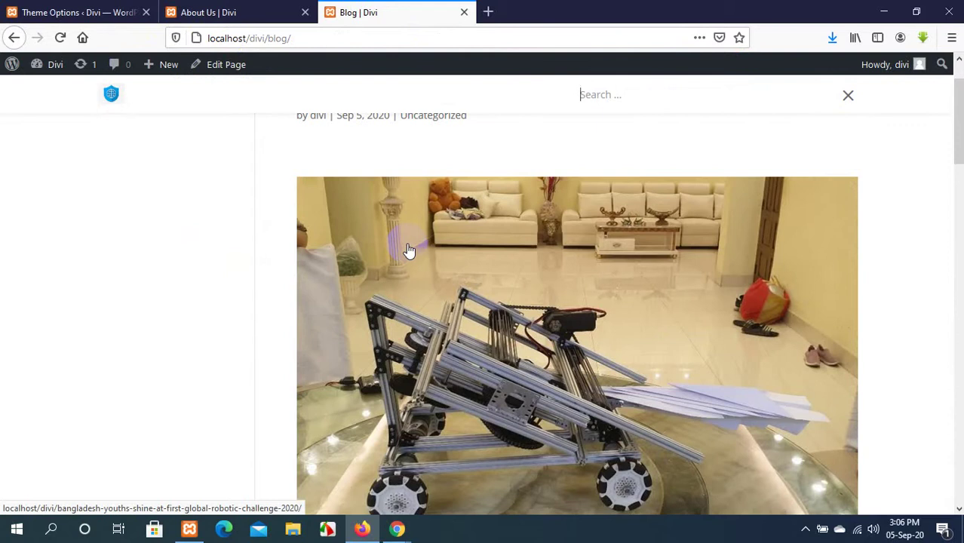
scroll(408, 250, "down", 2)
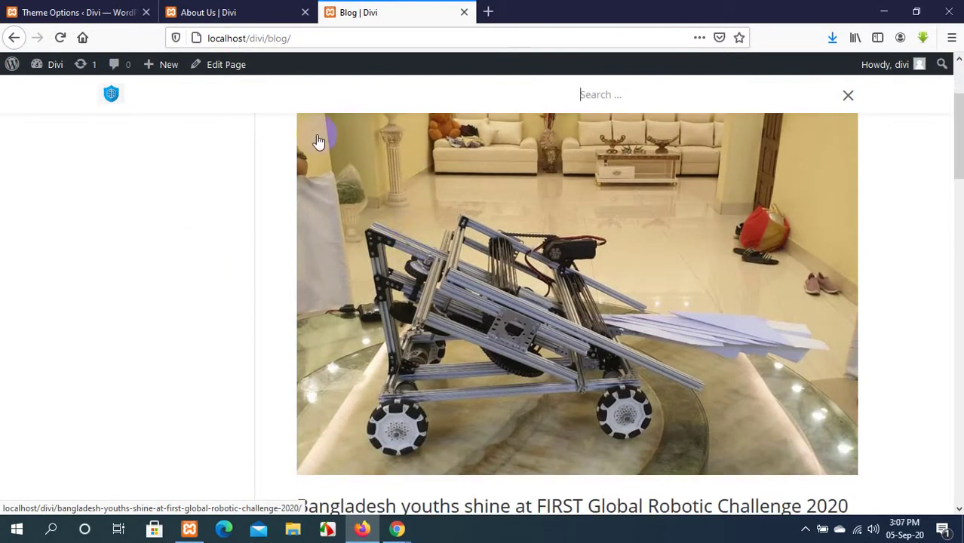
left_click(210, 8)
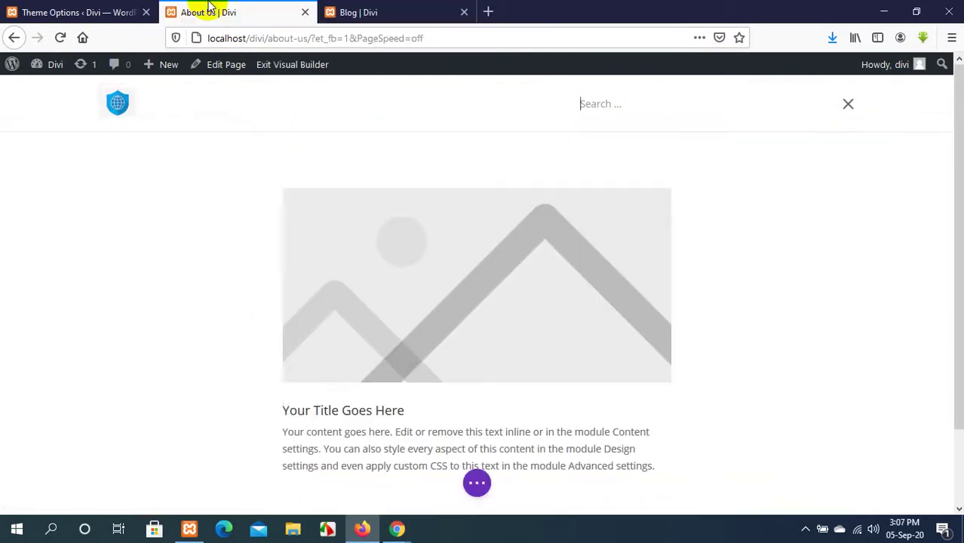
left_click(109, 7)
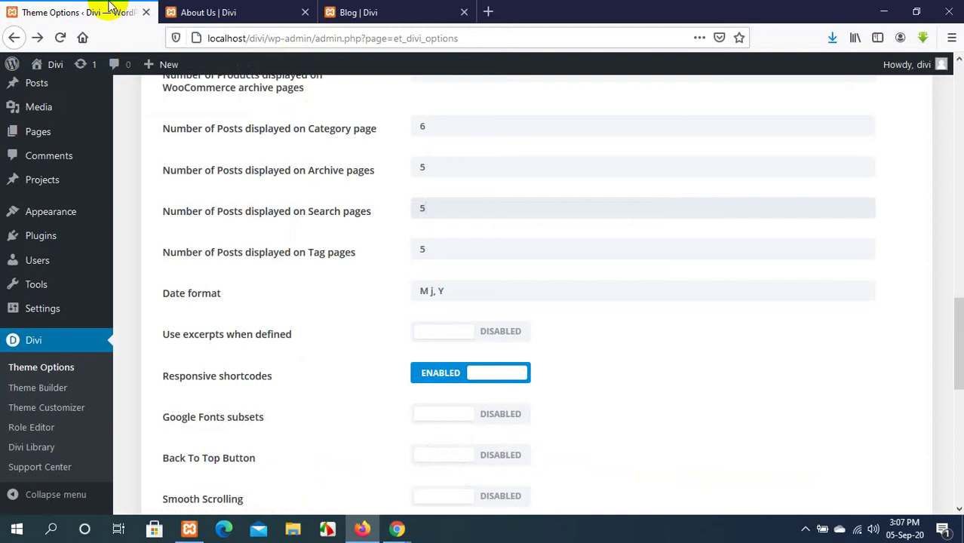
Leave Tag pages at 5 and bring up the help note for the M j, Y Date format.
left_click(445, 251)
double_click(424, 251)
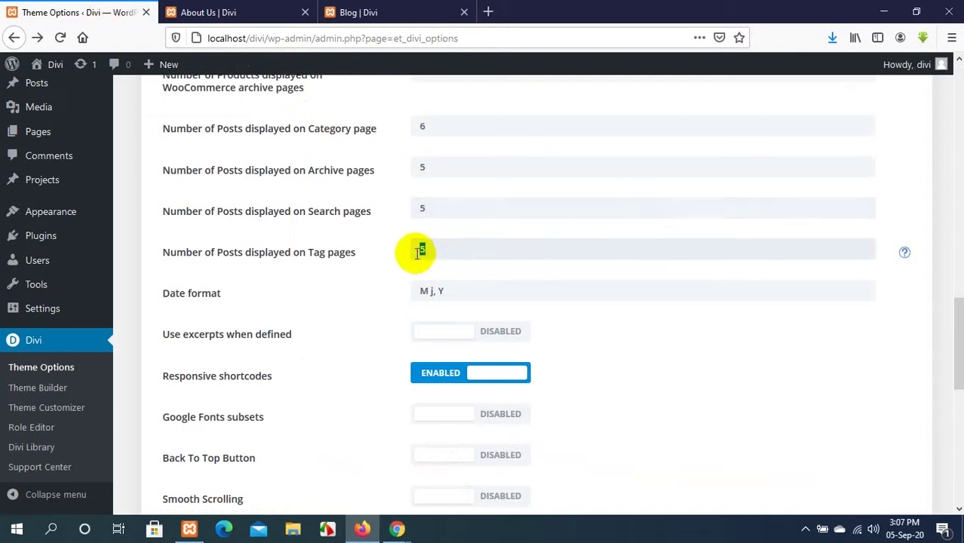
left_click(327, 305)
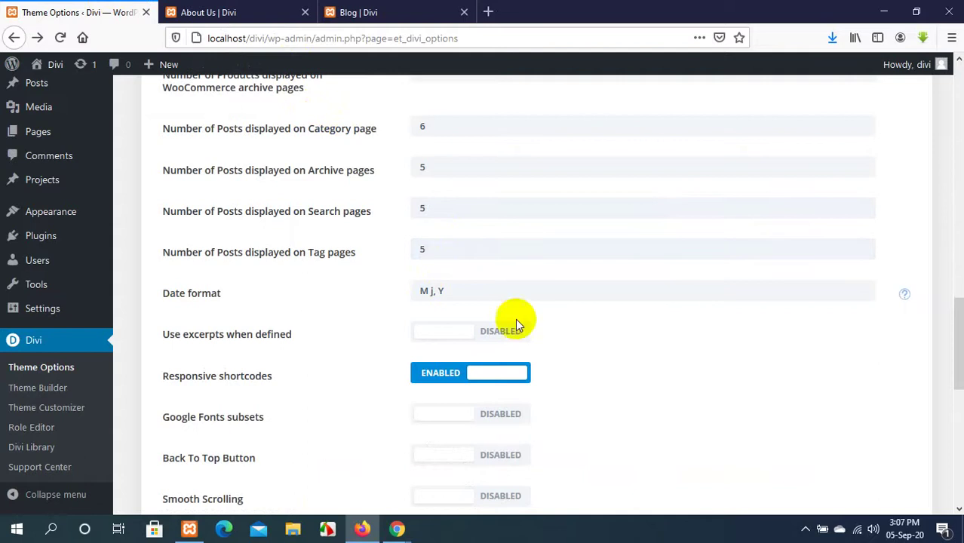
left_click(447, 293)
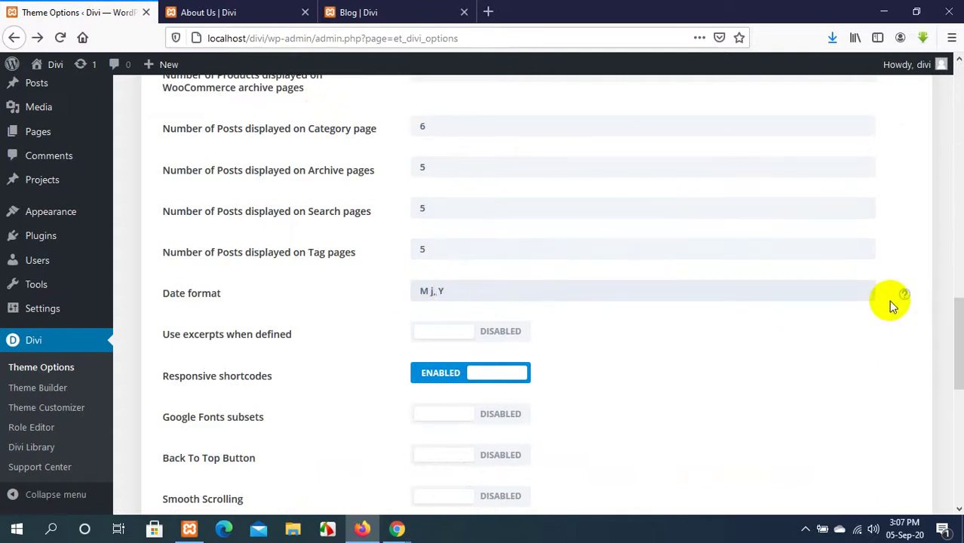
left_click(906, 295)
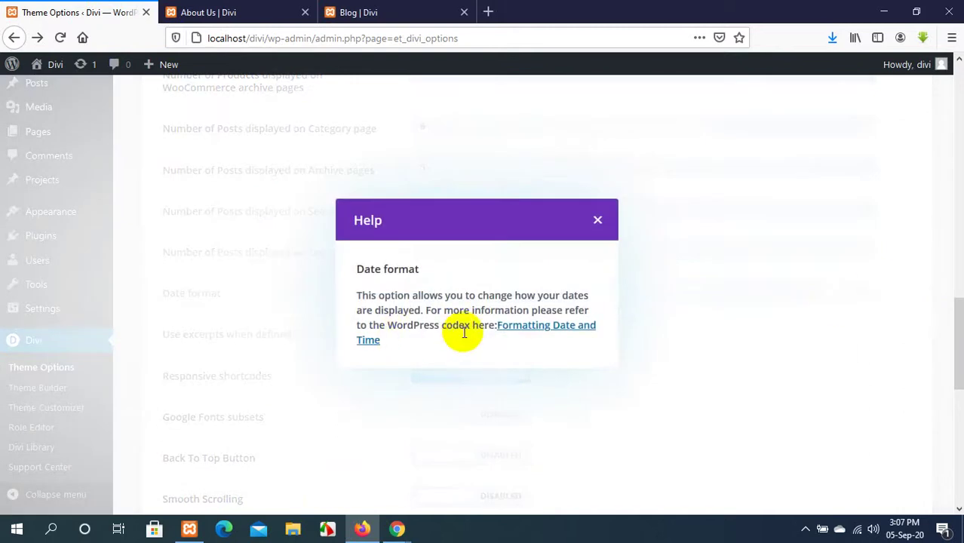
Open the Formatting Date and Time reference from the help note and glance at the blog page.
left_click(531, 334)
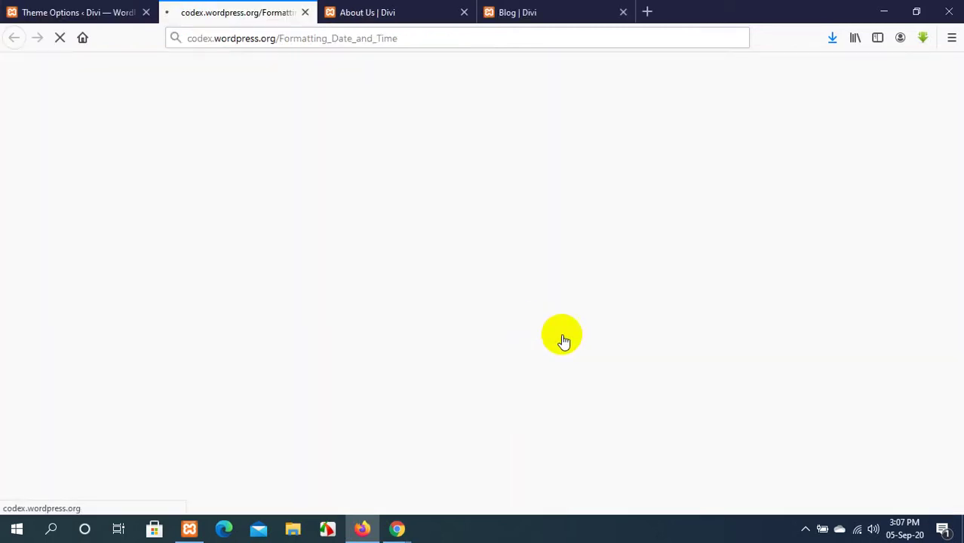
left_click(85, 12)
left_click(194, 11)
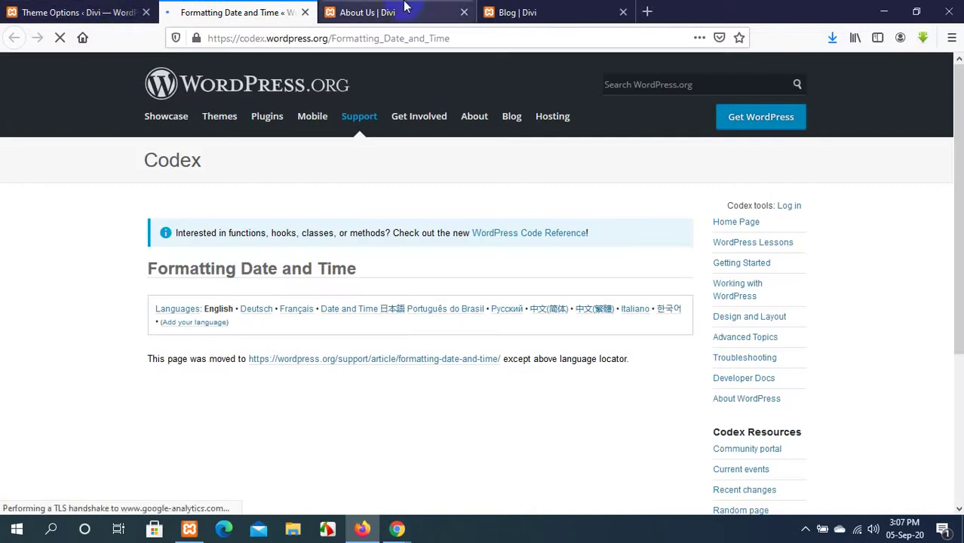
left_click(507, 8)
scroll(442, 228, "down", 6)
scroll(447, 227, "up", 3)
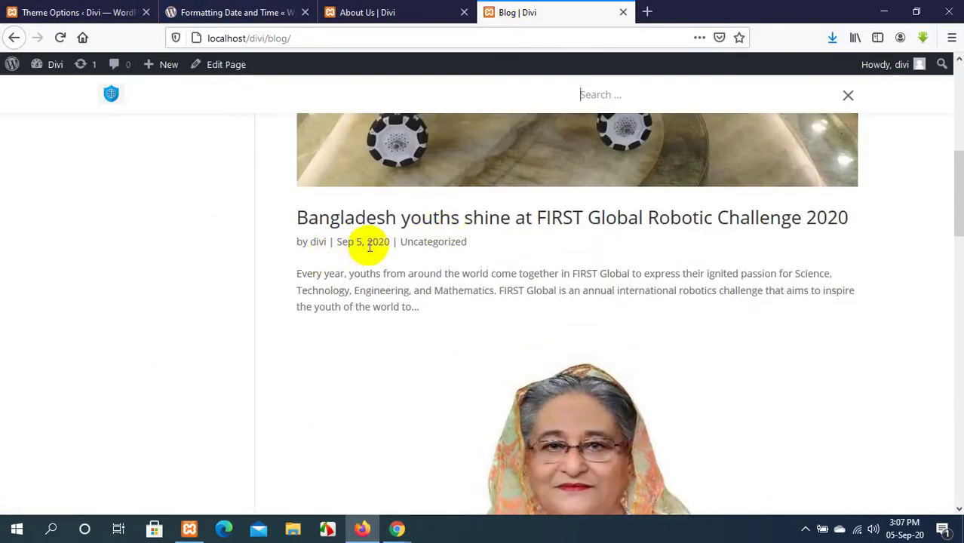
Back on the Formatting Date and Time page, open the WordPress Code Reference and reopen the codex link.
left_click(224, 10)
scroll(271, 376, "down", 3)
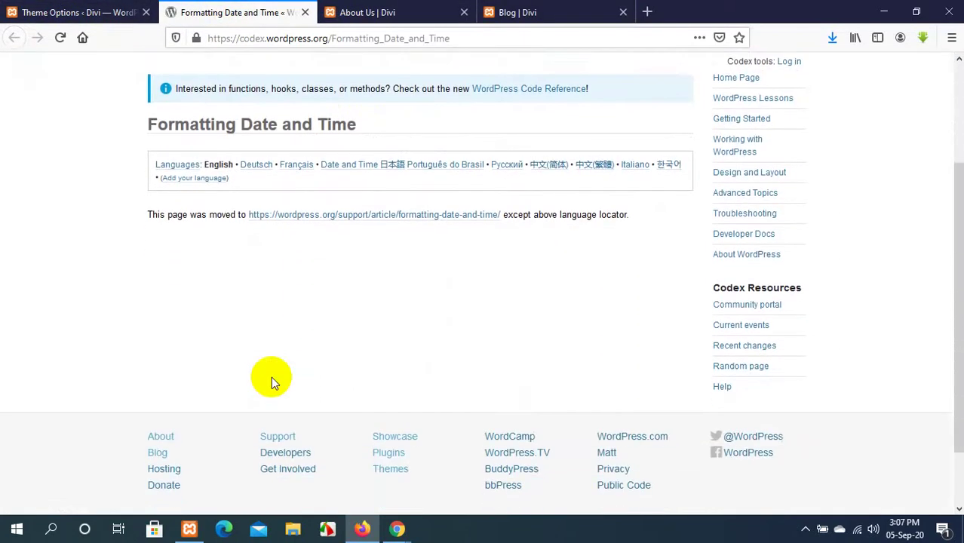
scroll(270, 376, "up", 3)
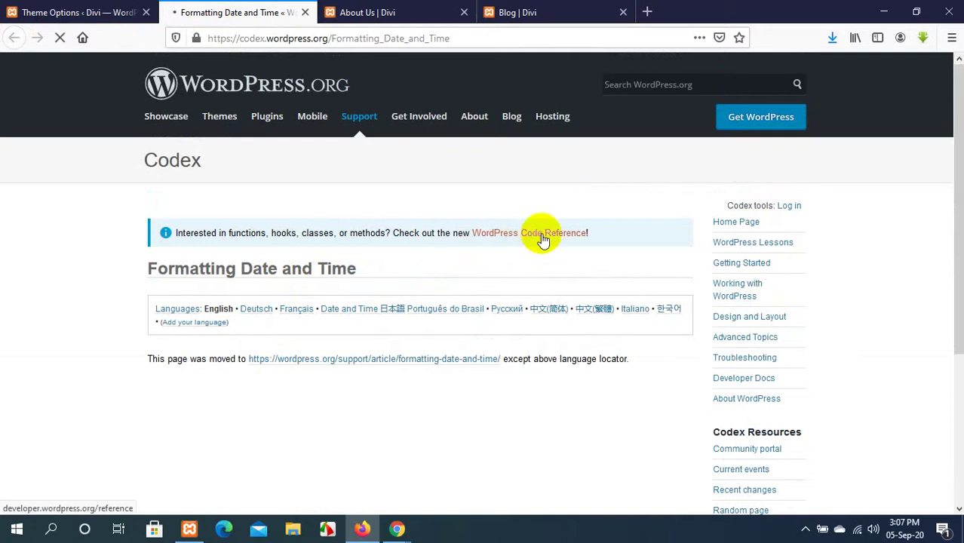
left_click(75, 12)
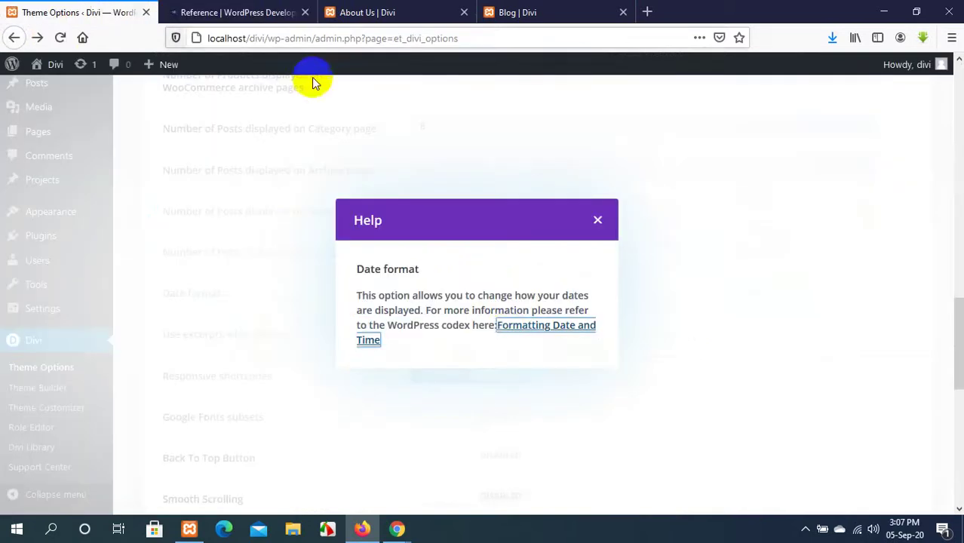
left_click(525, 335)
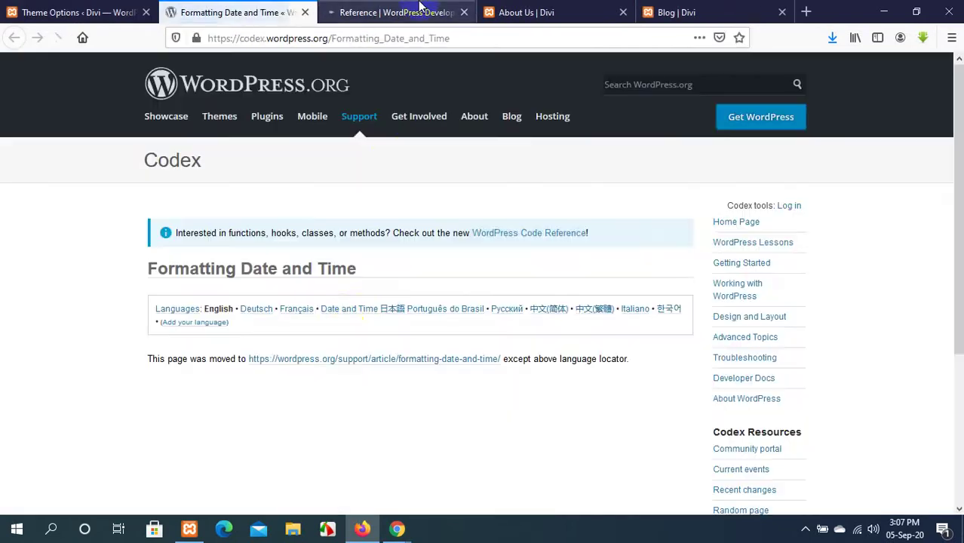
Follow the link to the moved support article and select 'F j, Y' in its example format string.
left_click(316, 366)
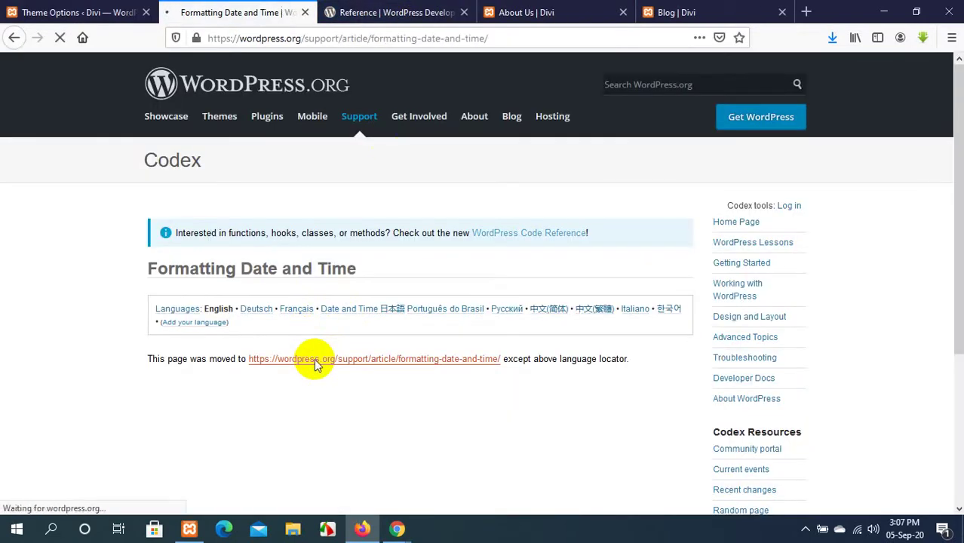
scroll(372, 302, "down", 15)
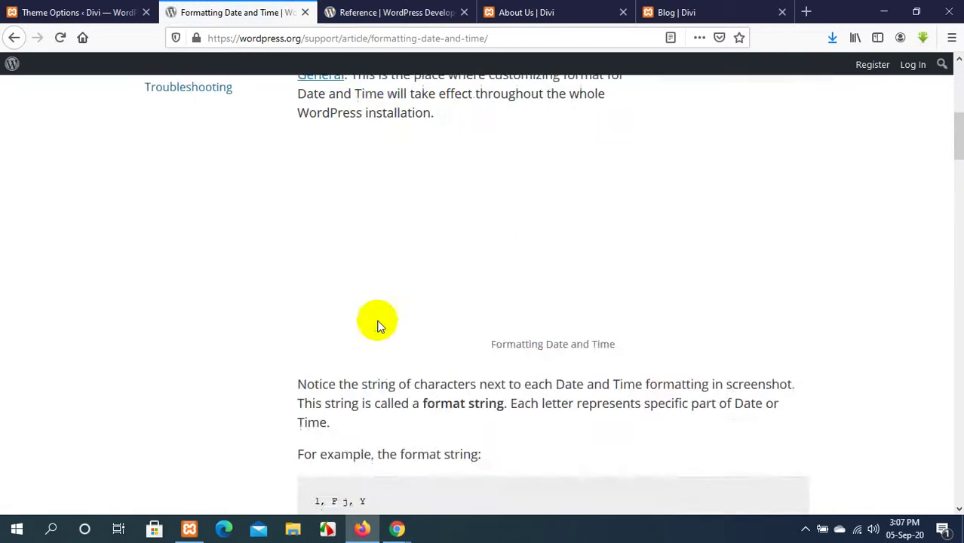
scroll(377, 325, "up", 3)
scroll(377, 325, "down", 8)
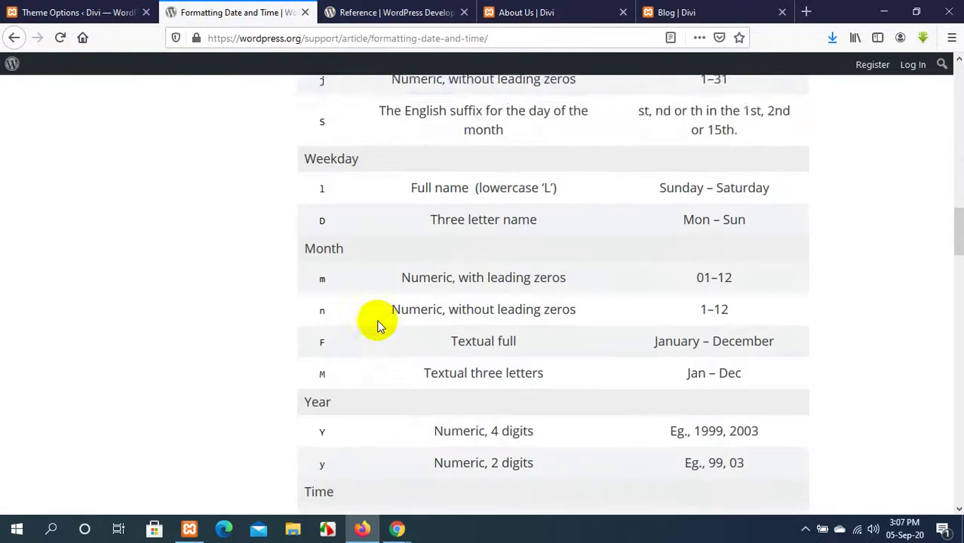
scroll(377, 325, "down", 2)
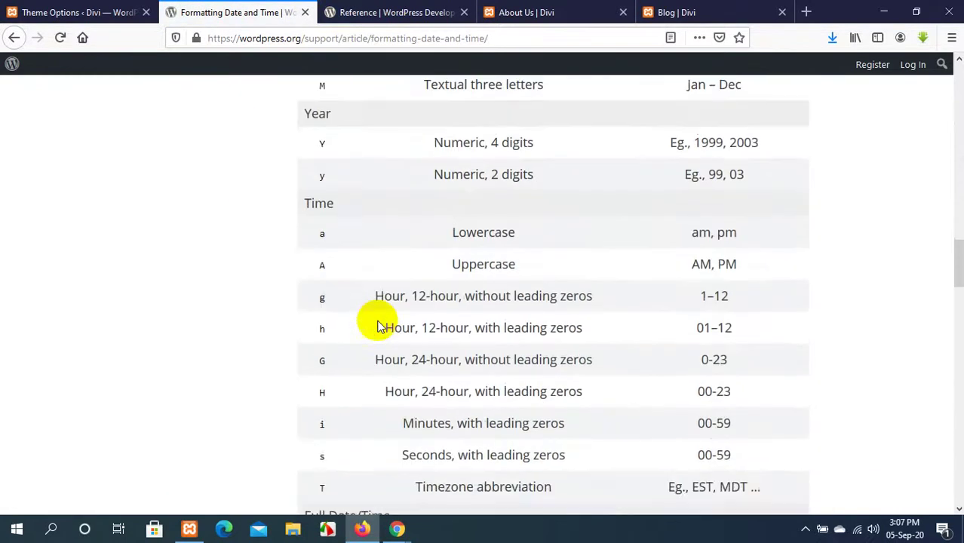
scroll(377, 326, "up", 10)
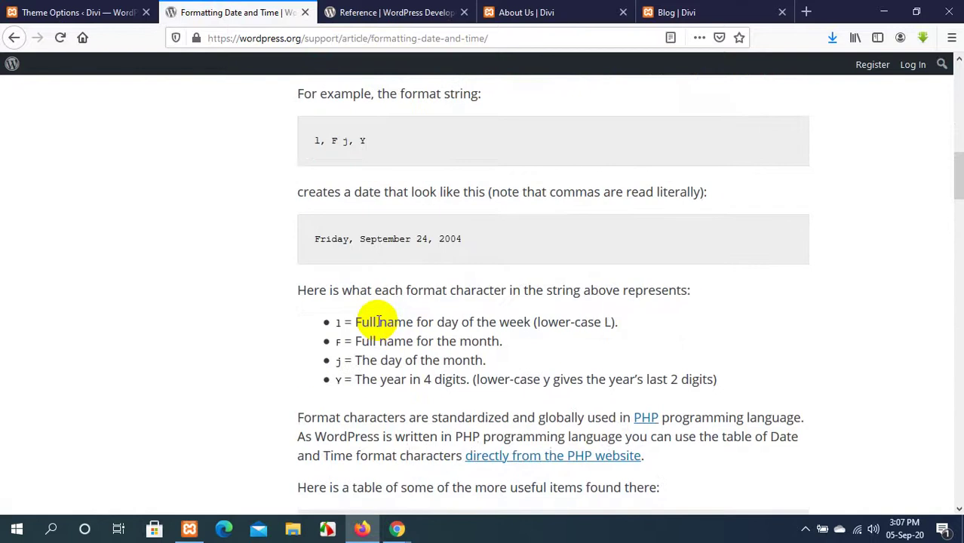
scroll(379, 322, "up", 2)
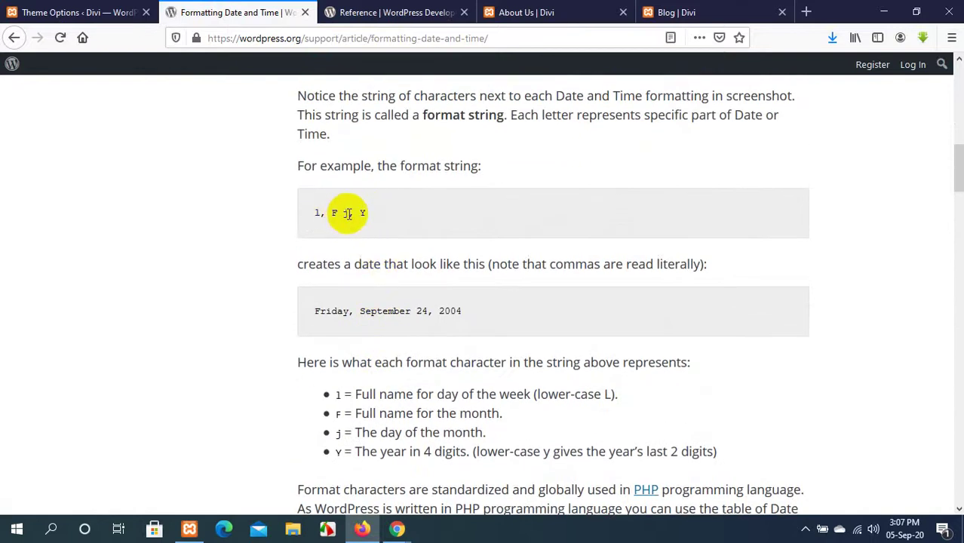
left_click_drag(370, 213, 353, 212)
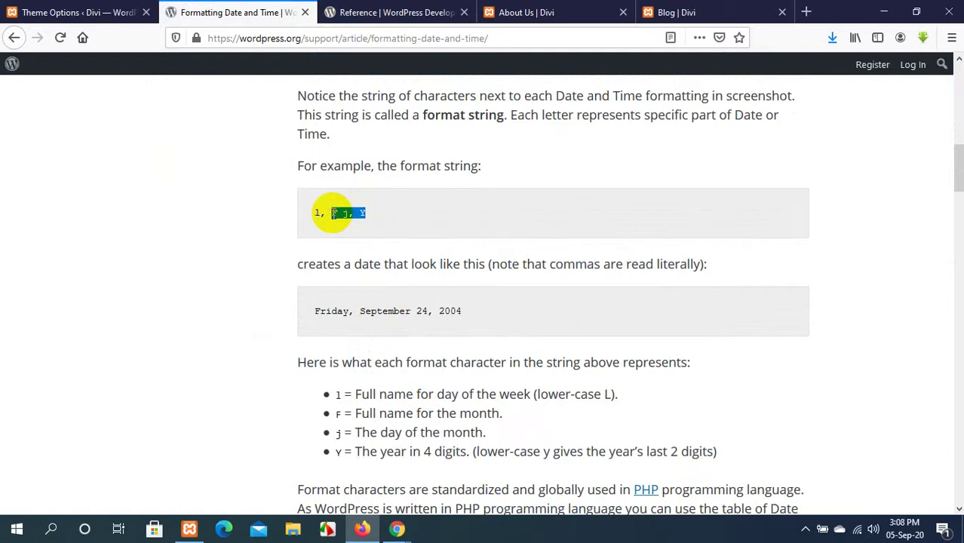
Close the help note and replace the Date format value M j, Y with F j, Y.
left_click(122, 10)
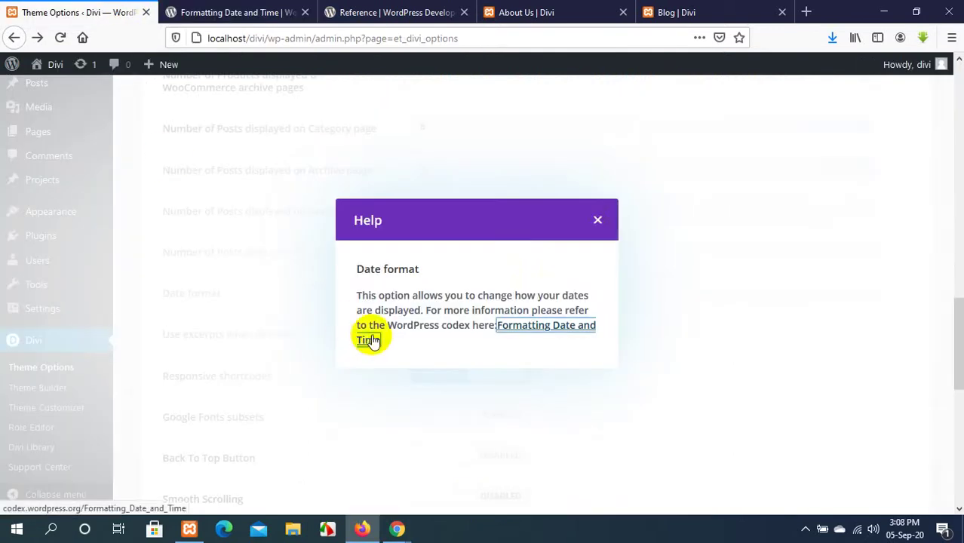
left_click(600, 222)
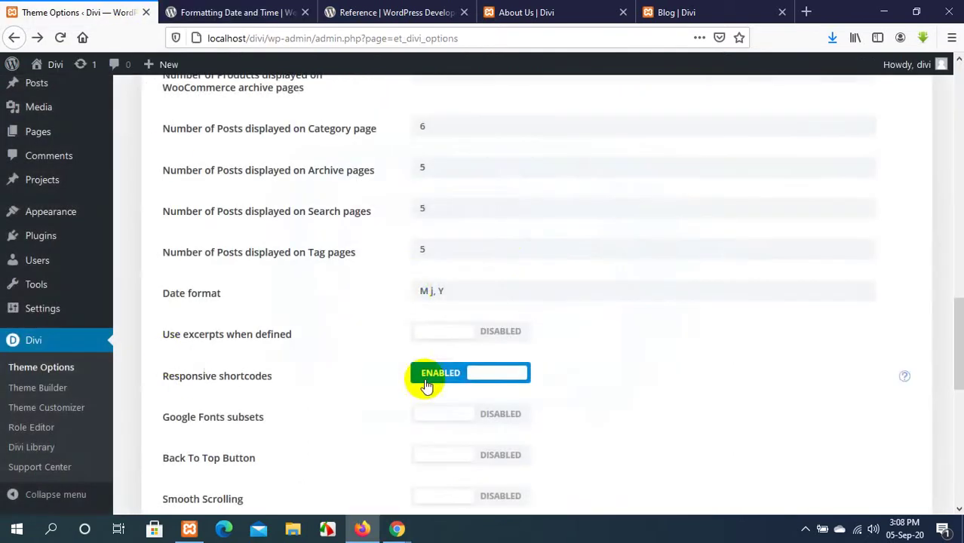
left_click_drag(445, 290, 397, 289)
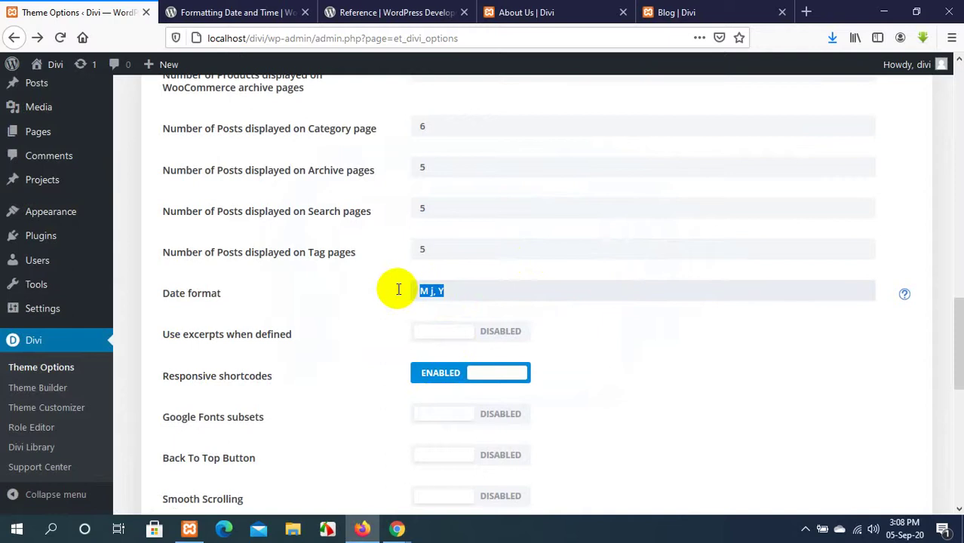
type("F j, Y")
scroll(396, 289, "down", 15)
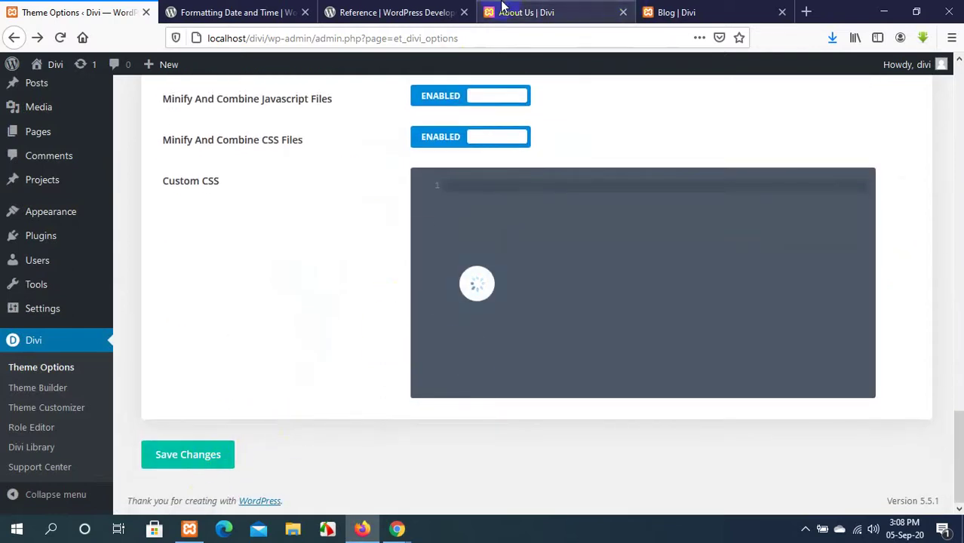
left_click(667, 9)
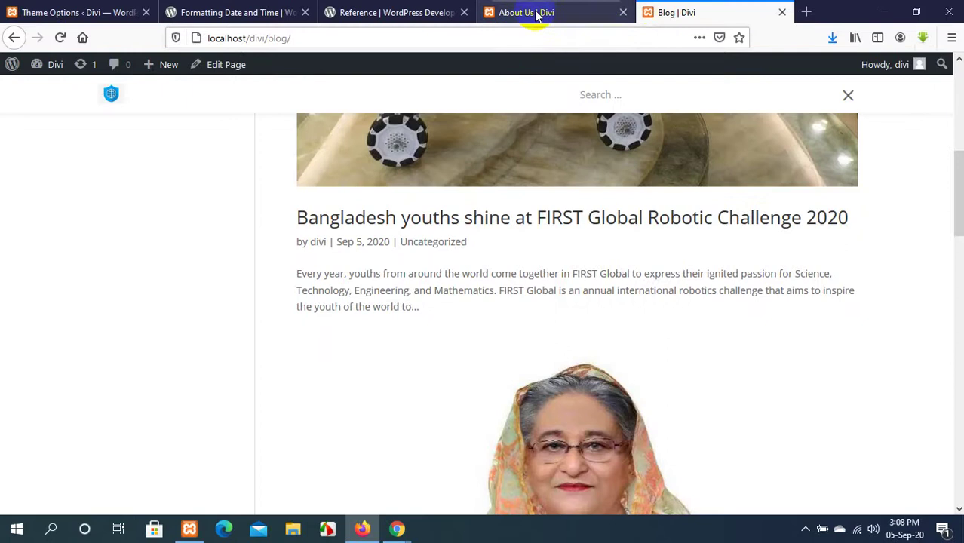
Glance at the About Us page and close the WordPress Code Reference page.
left_click(586, 12)
left_click(457, 12)
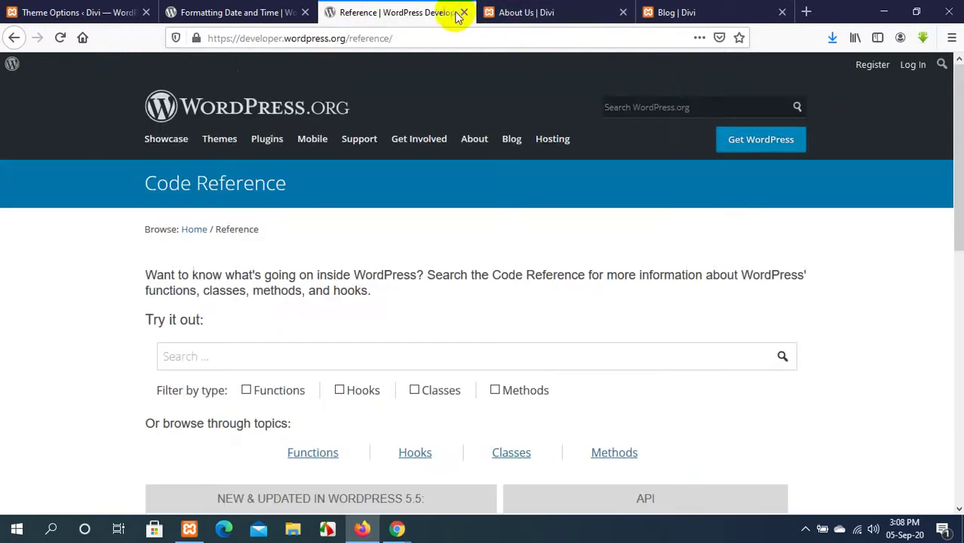
scroll(428, 185, "down", 10)
scroll(426, 192, "up", 10)
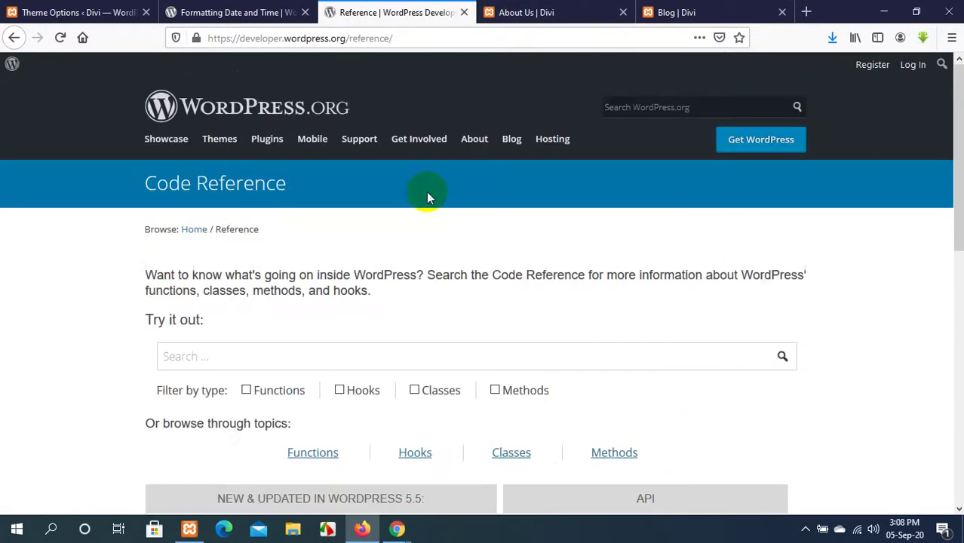
left_click(464, 13)
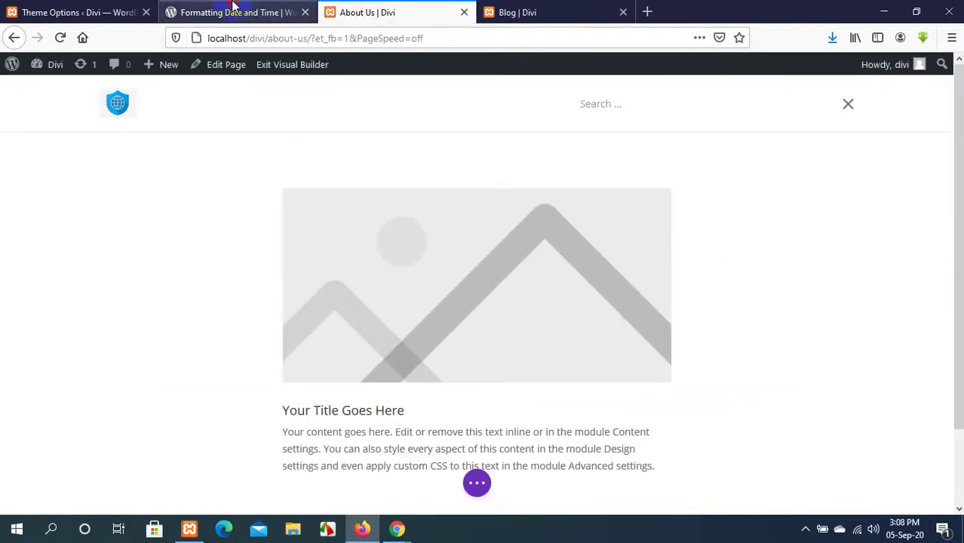
Scroll the Formatting Date and Time article to the format string examples and select the F j, Y example.
left_click(277, 13)
scroll(445, 333, "down", 5)
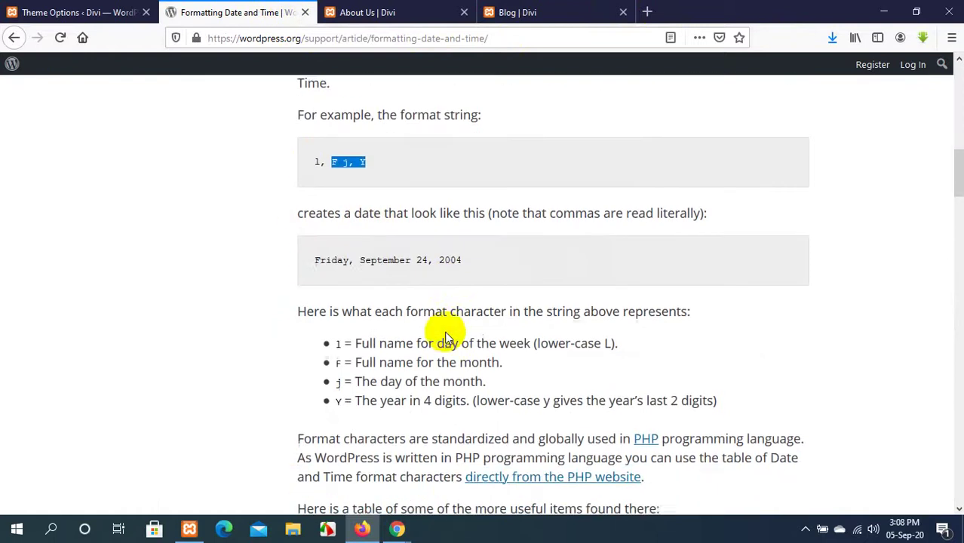
scroll(445, 333, "down", 4)
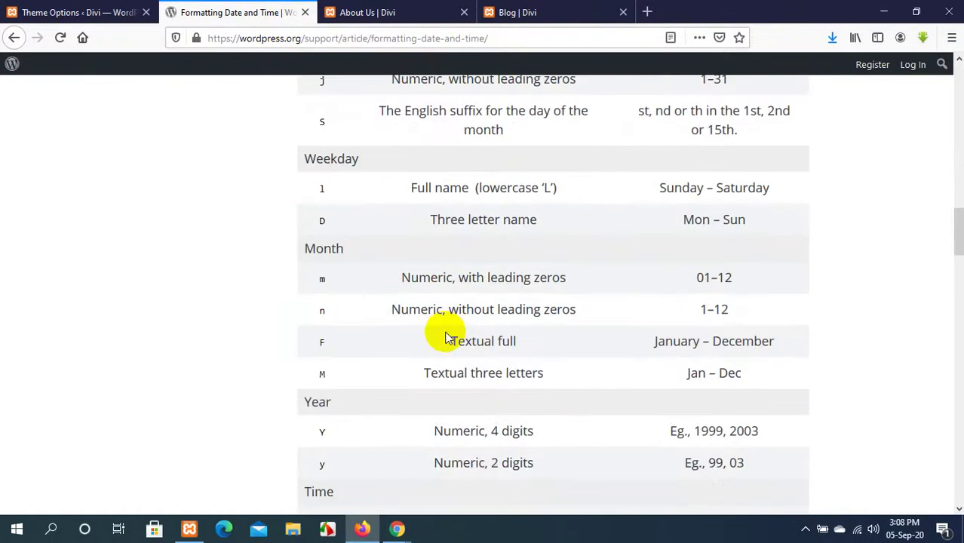
scroll(445, 336, "down", 8)
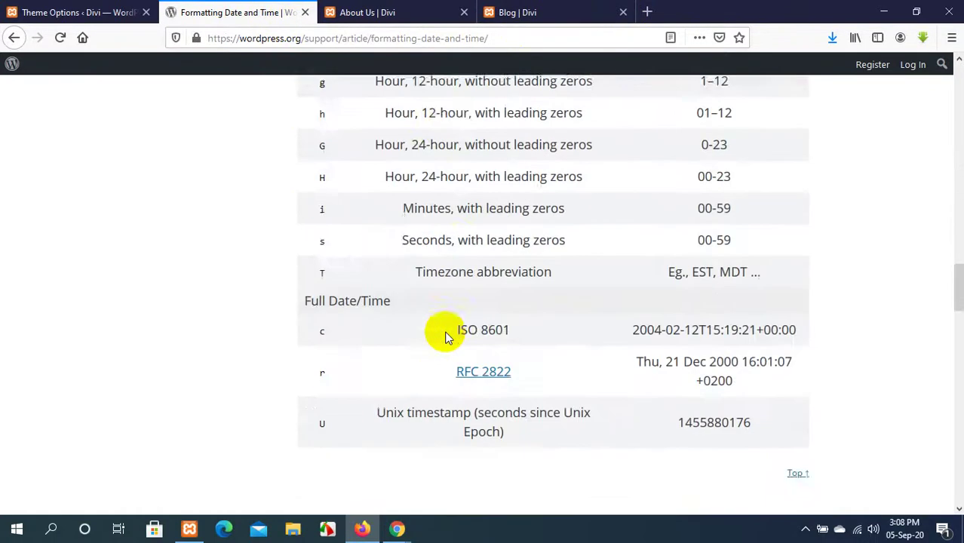
scroll(445, 335, "down", 7)
scroll(444, 333, "up", 1)
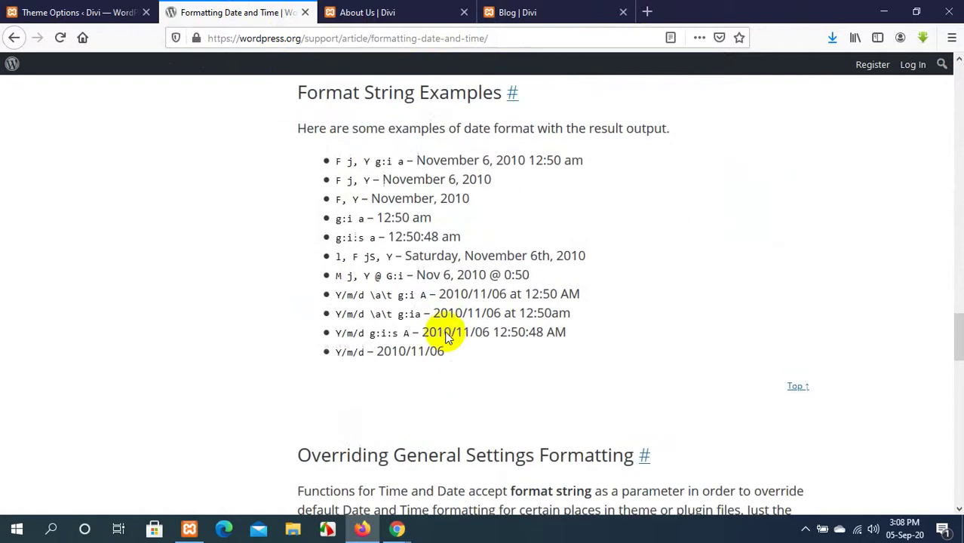
left_click_drag(371, 194, 336, 252)
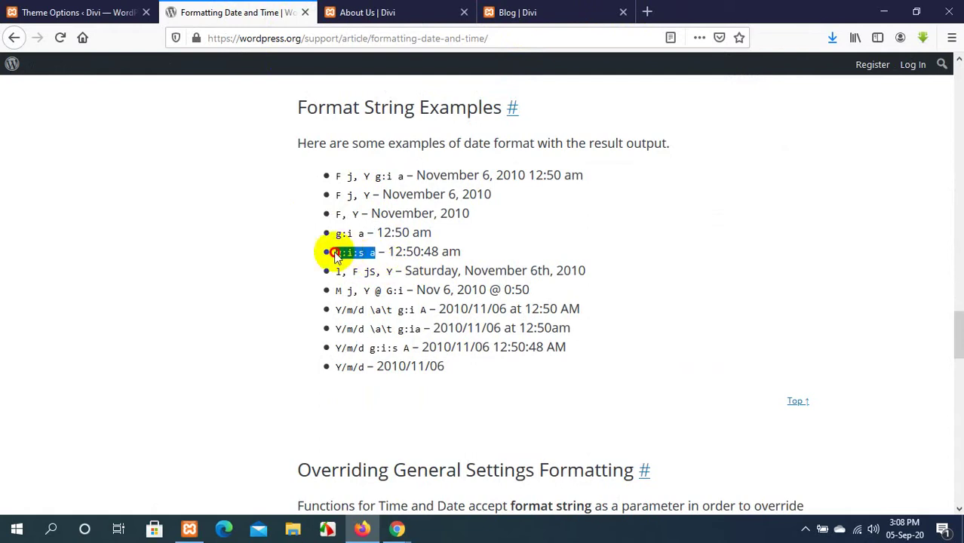
left_click(150, 14)
Reload the blog to confirm posts show dates like September 5, 2020.
left_click(559, 9)
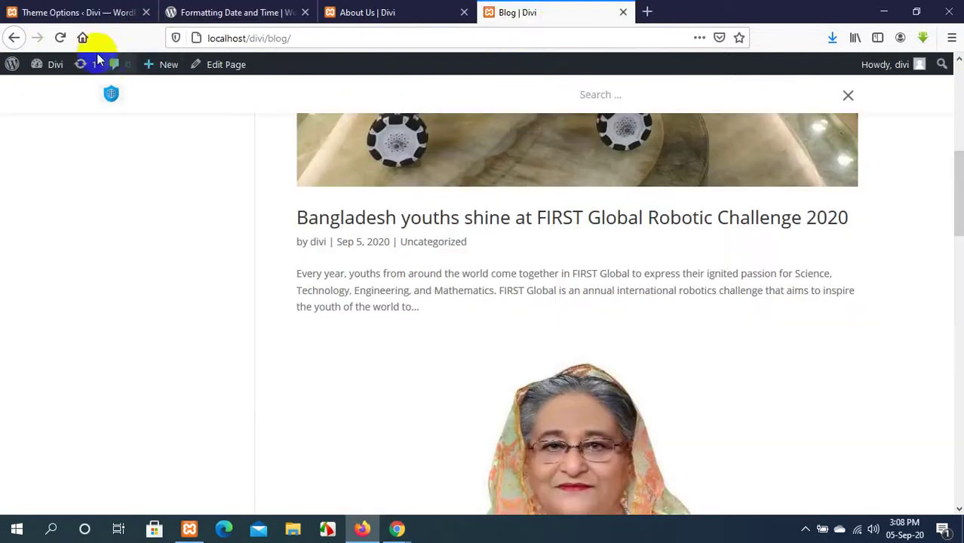
left_click(59, 39)
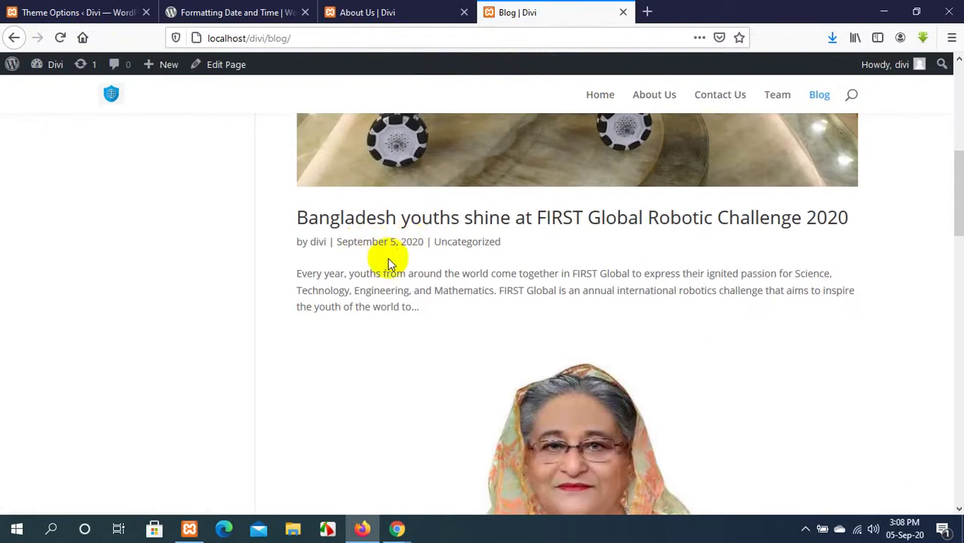
scroll(390, 265, "down", 10)
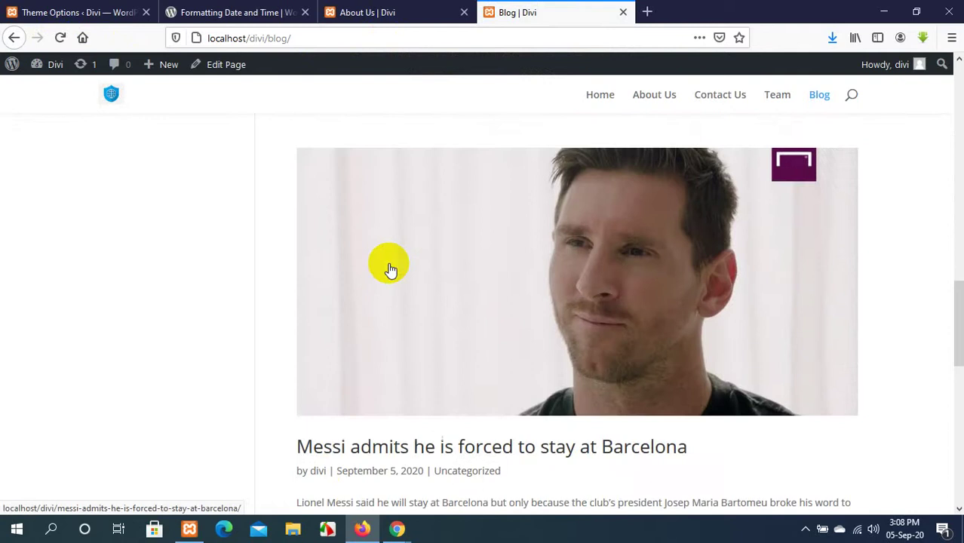
scroll(389, 264, "up", 10)
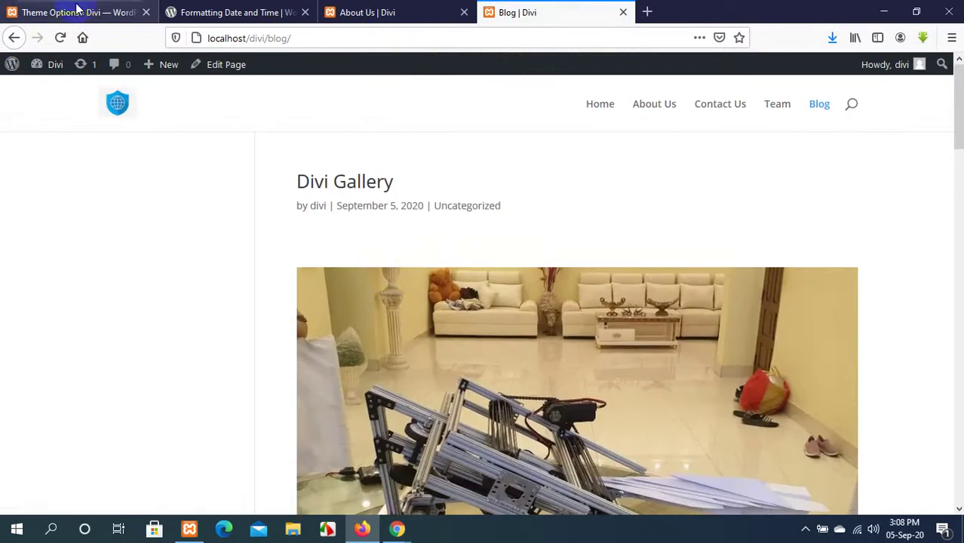
left_click(78, 9)
scroll(530, 253, "up", 8)
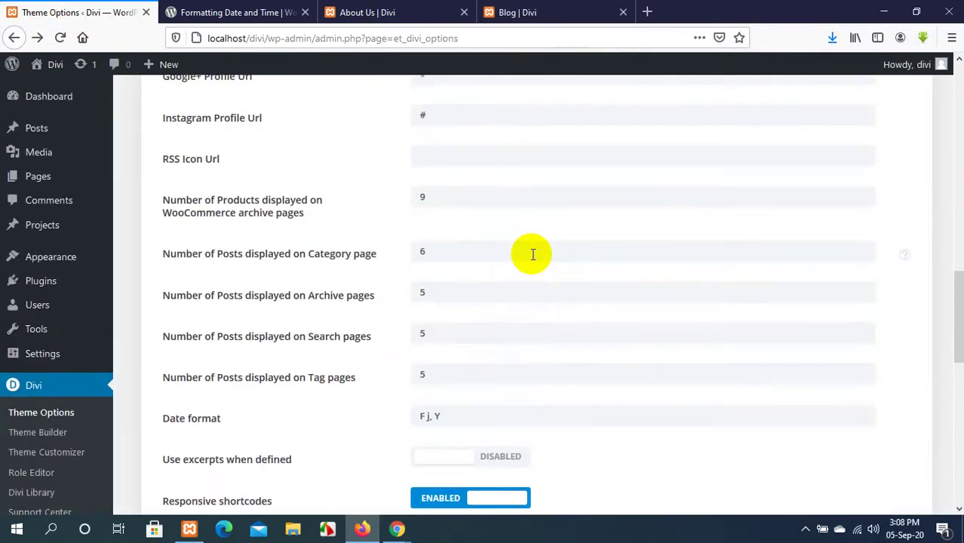
scroll(532, 257, "down", 2)
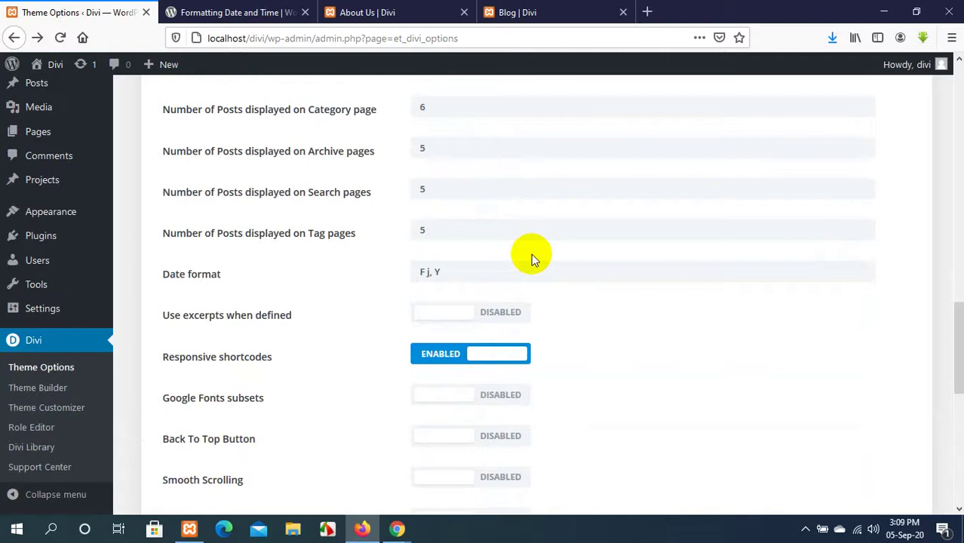
Enable 'Use excerpts when defined' in Divi Theme Options, then switch to the About Us page.
scroll(304, 332, "down", 2)
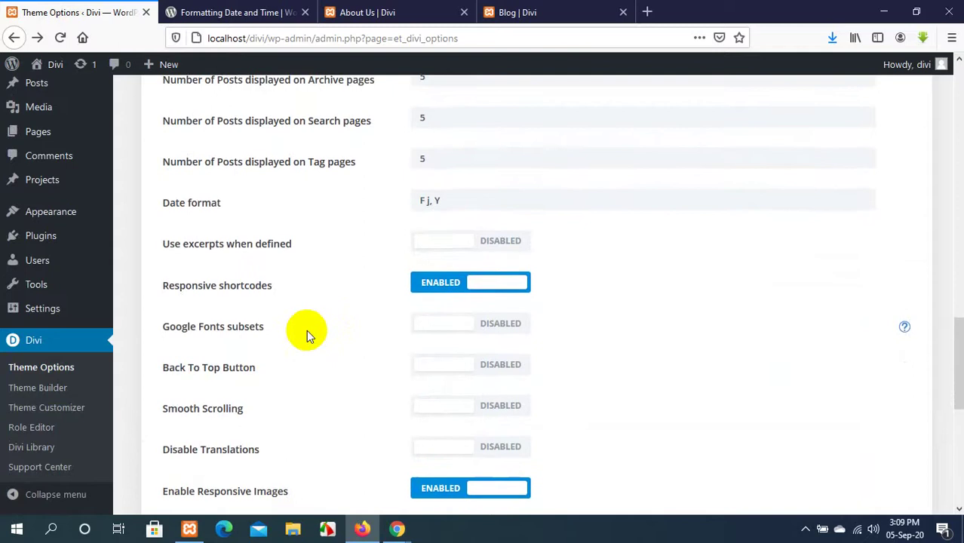
scroll(306, 330, "up", 2)
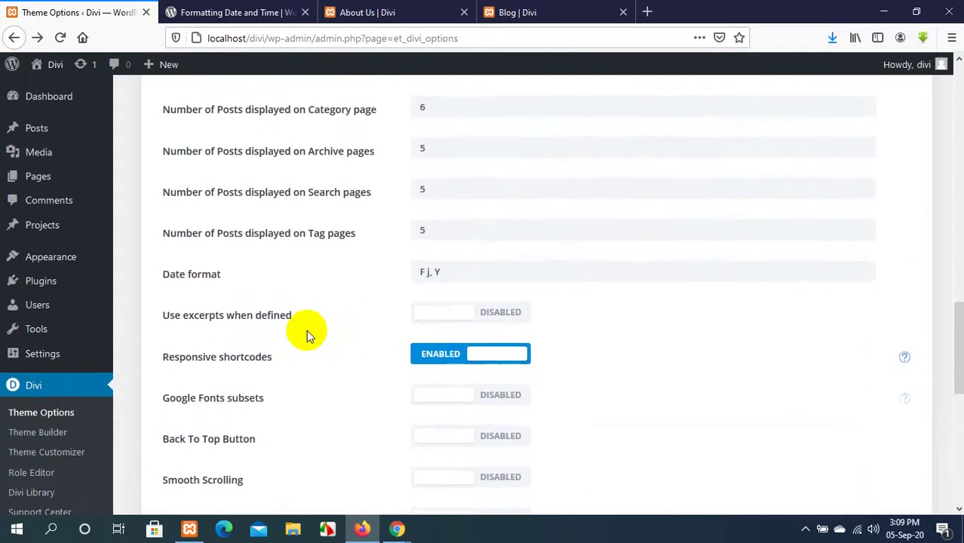
left_click(445, 312)
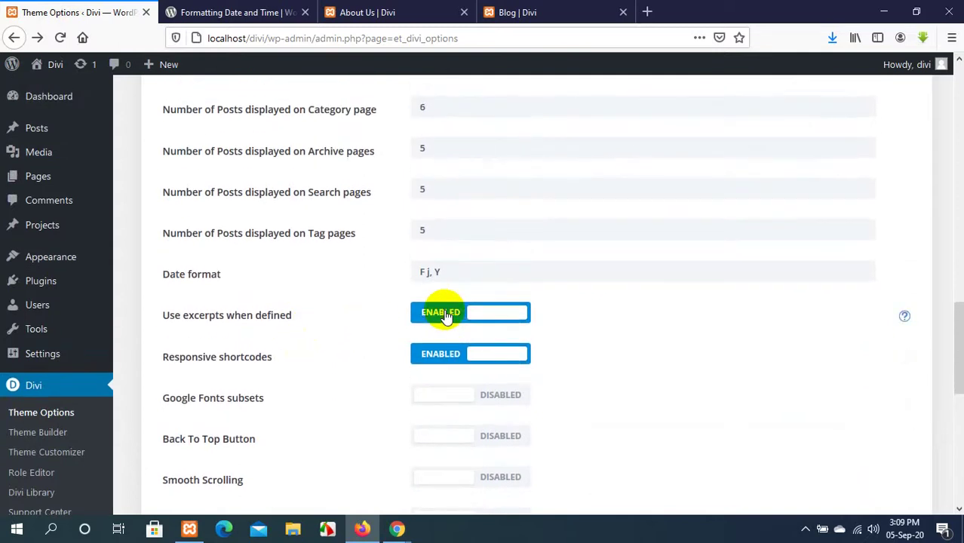
left_click(383, 12)
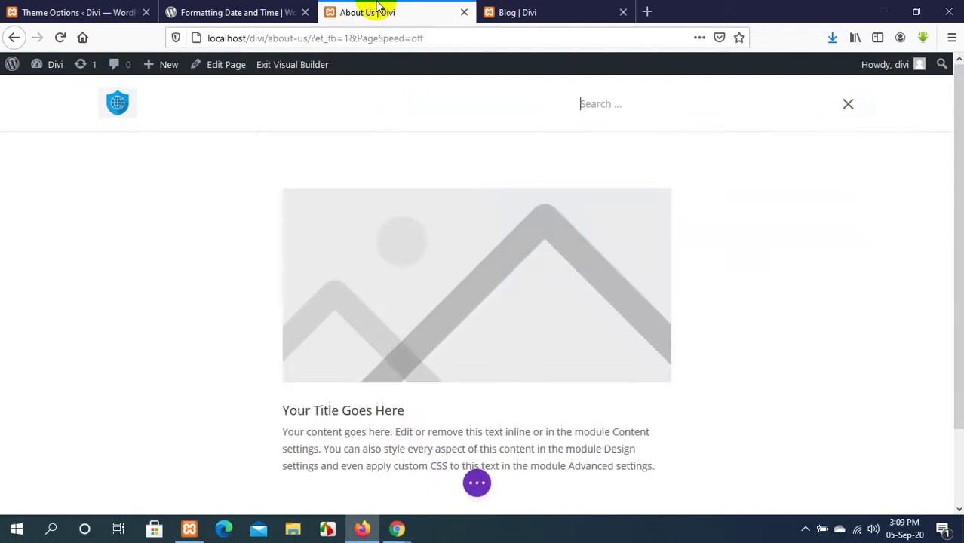
Close the Formatting Date and Time reference tab.
left_click(504, 9)
left_click(218, 12)
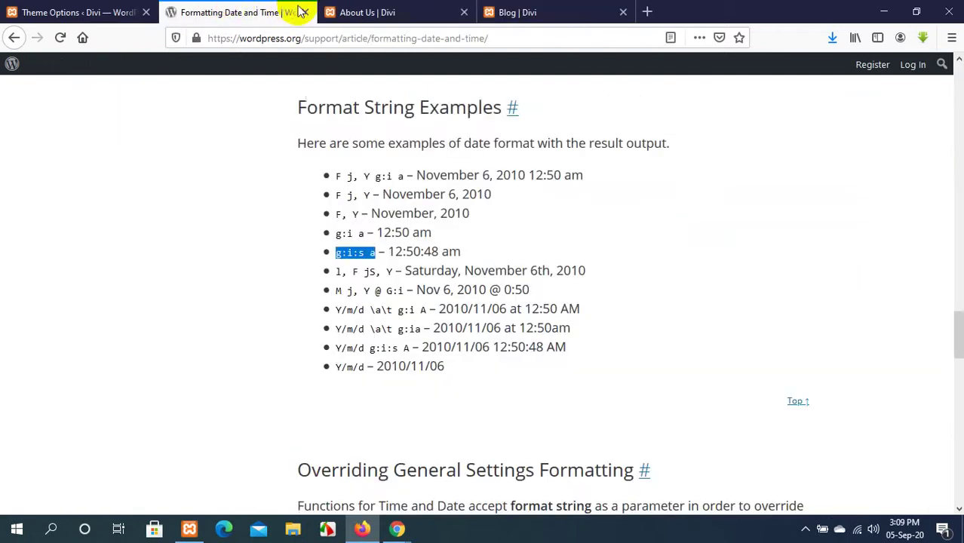
left_click(304, 12)
Reload the Blog page to check its post excerpts, then go back to Theme Options.
left_click(379, 9)
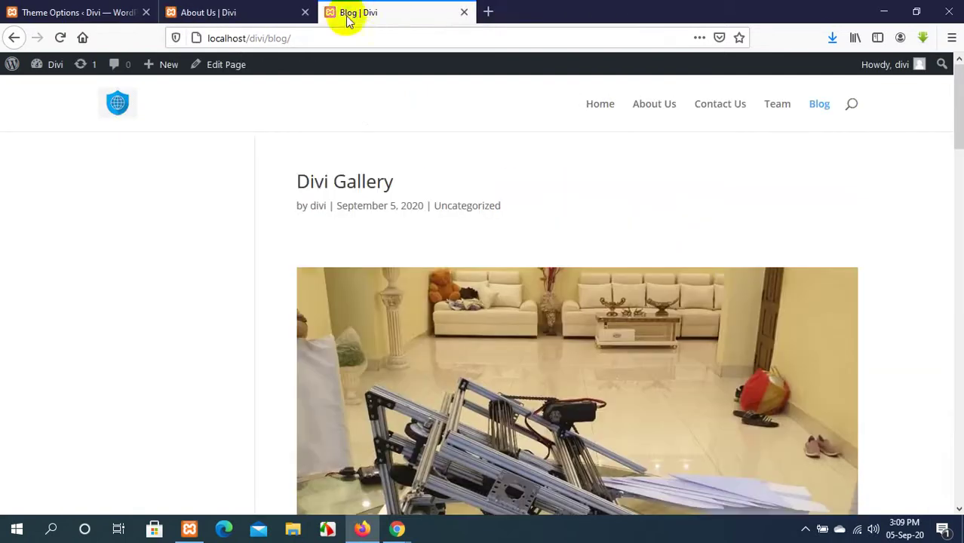
left_click(60, 39)
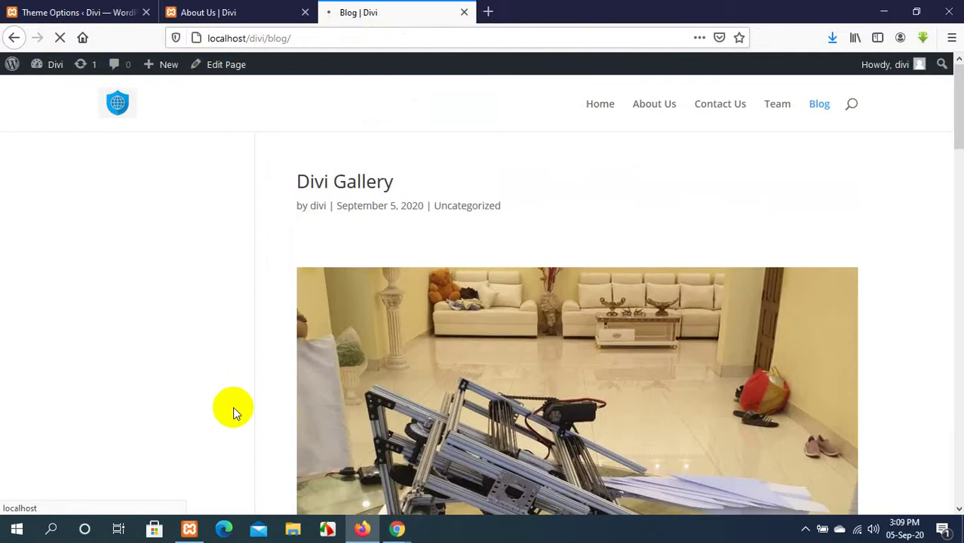
scroll(370, 415, "down", 5)
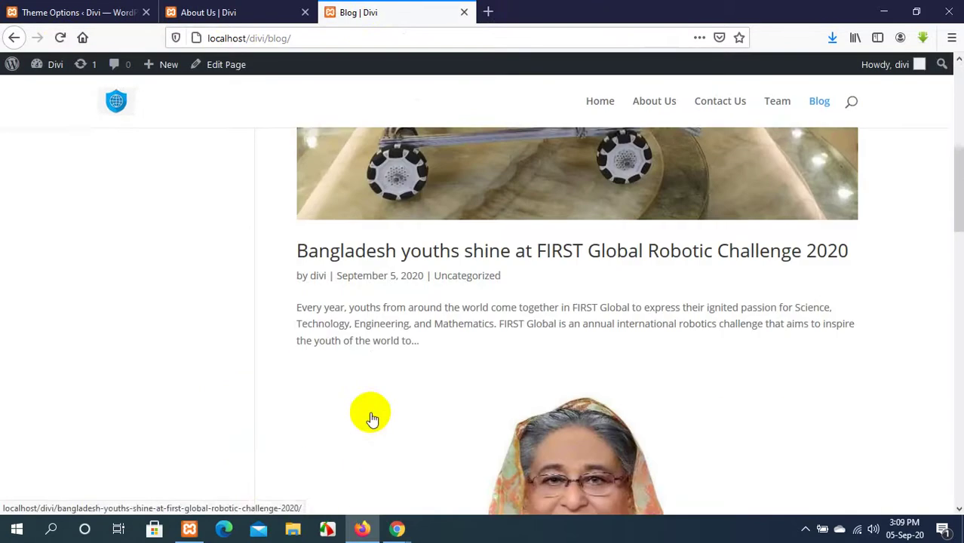
scroll(370, 415, "down", 1)
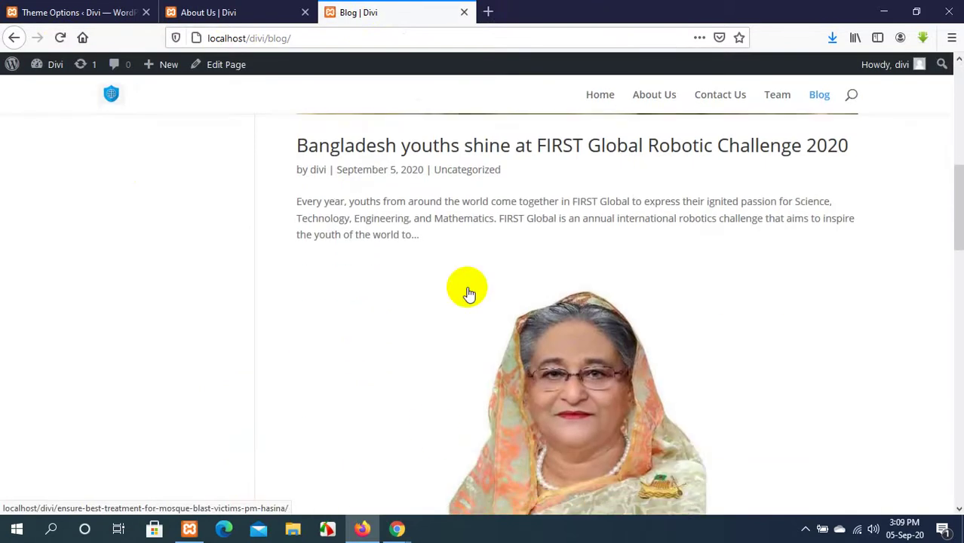
left_click(71, 11)
scroll(72, 128, "up", 5)
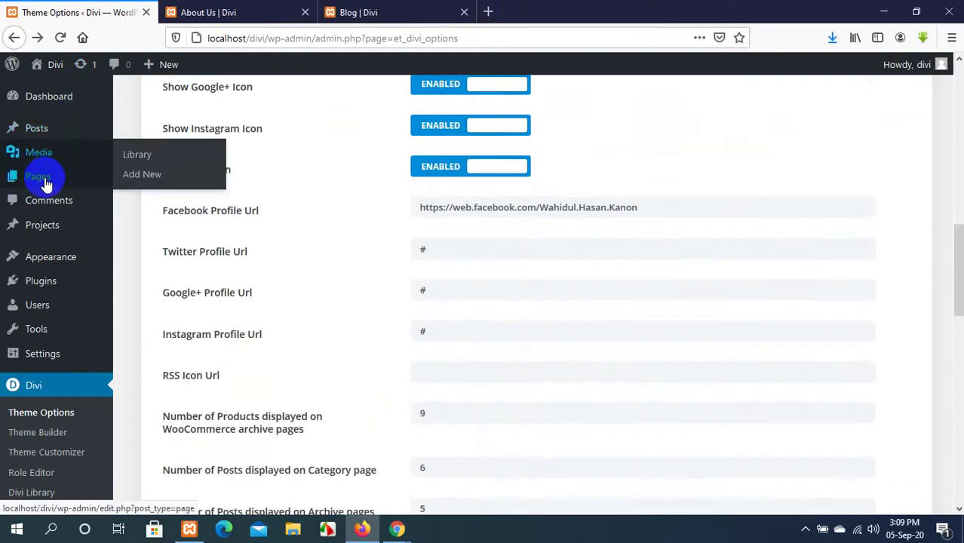
Open the Pages list, then Posts > All Posts in the dashboard.
mouse_move(69, 179)
left_click(143, 179)
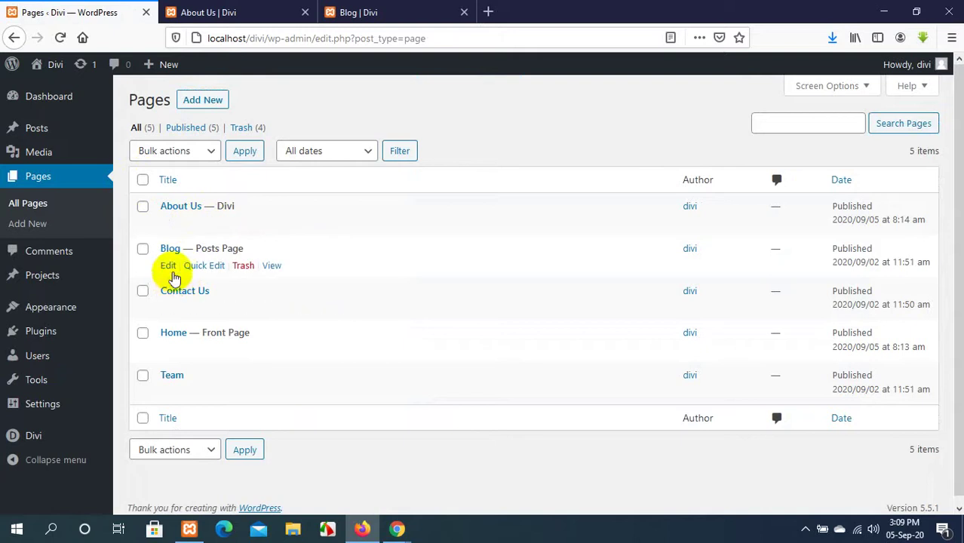
mouse_move(33, 129)
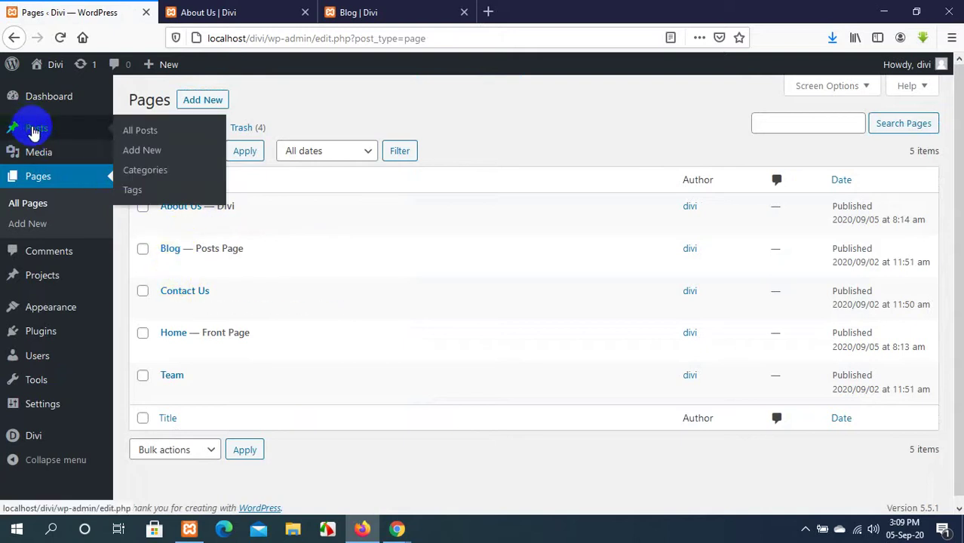
left_click(140, 152)
left_click(143, 130)
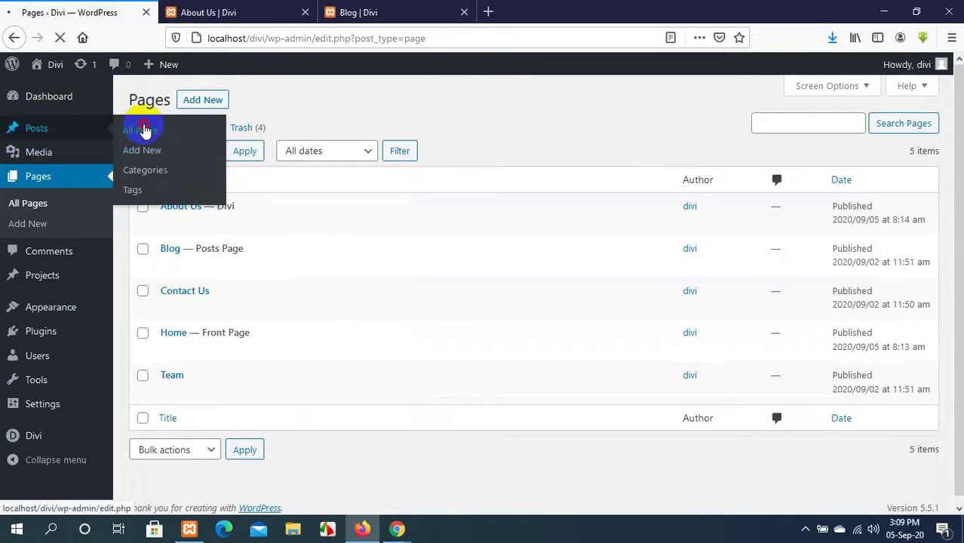
Leave the About Us builder via Divi > Dashboard with Discard & Exit, and open a post's Edit link.
left_click(218, 12)
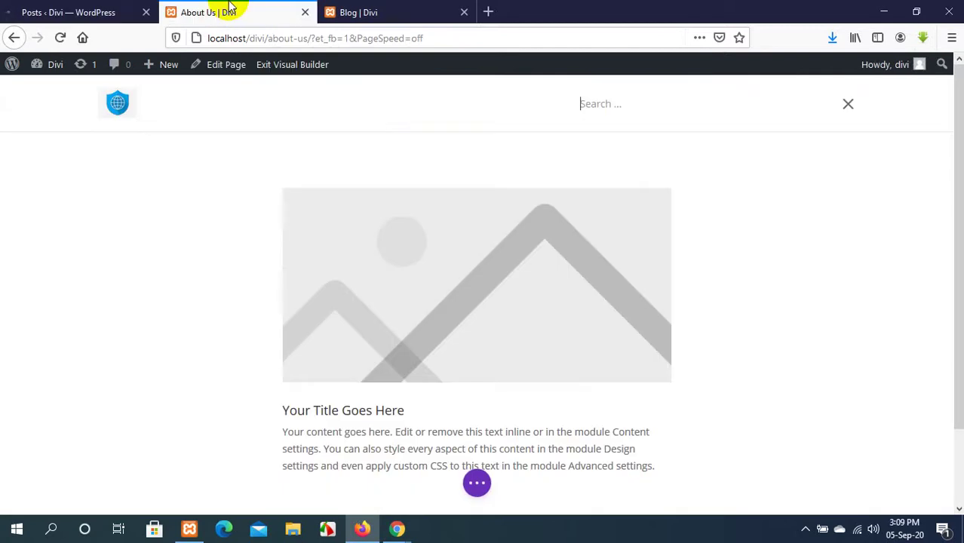
mouse_move(64, 73)
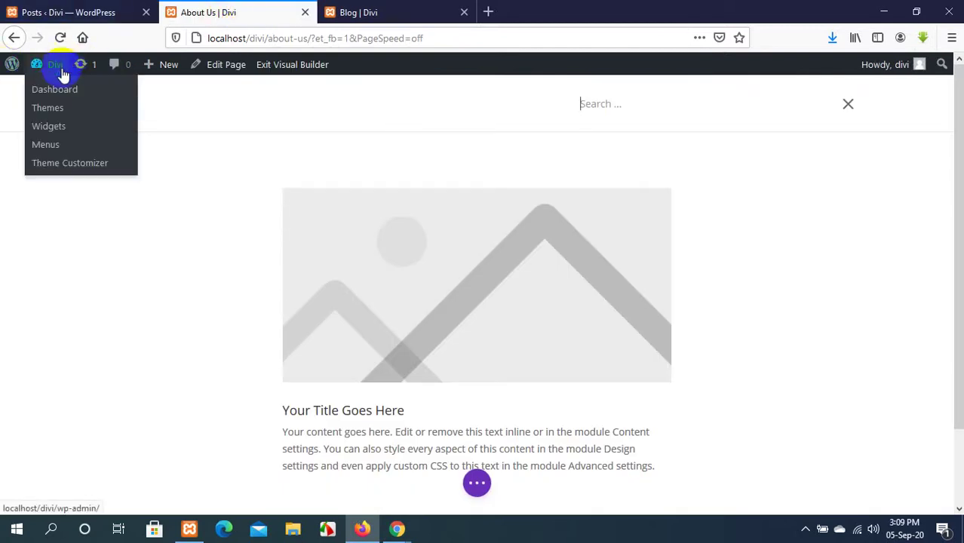
left_click(57, 91)
left_click(79, 12)
left_click(192, 13)
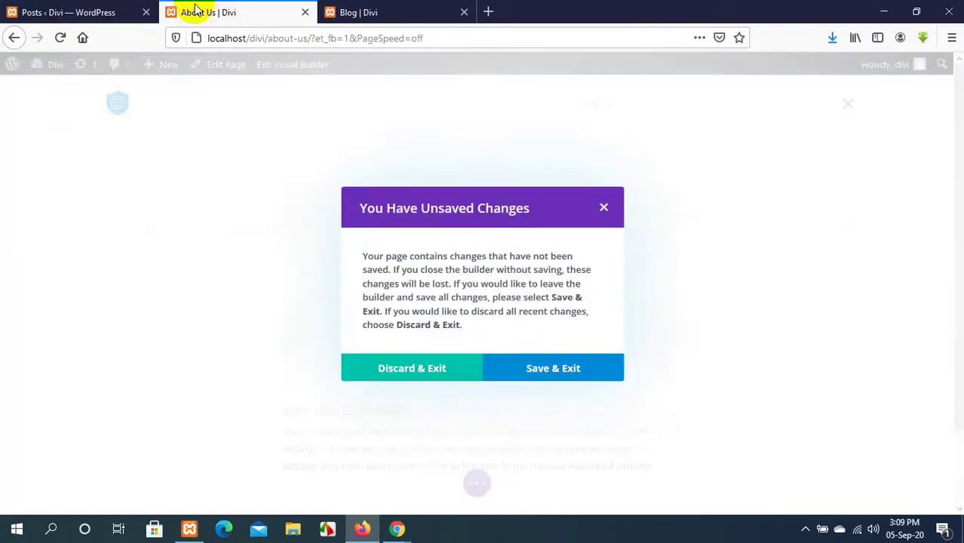
left_click(453, 366)
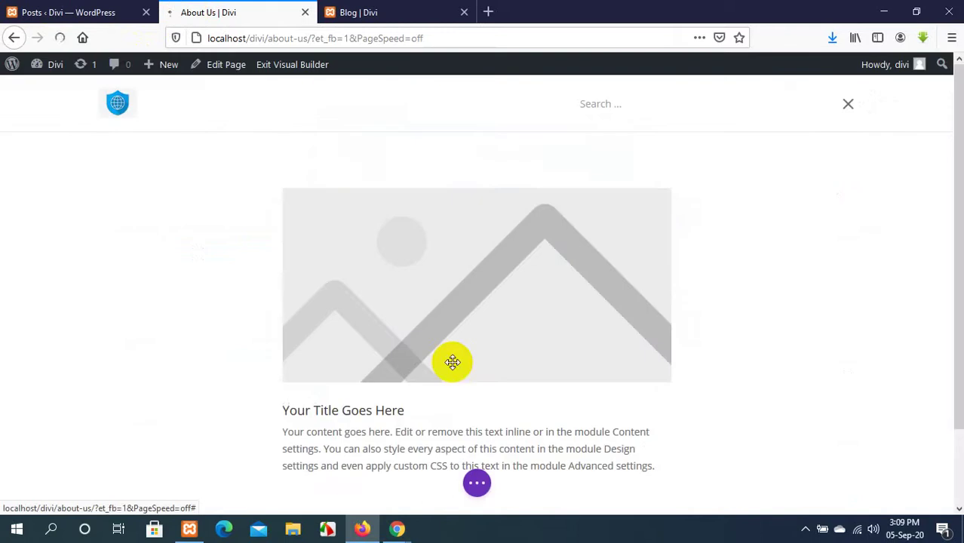
left_click(34, 12)
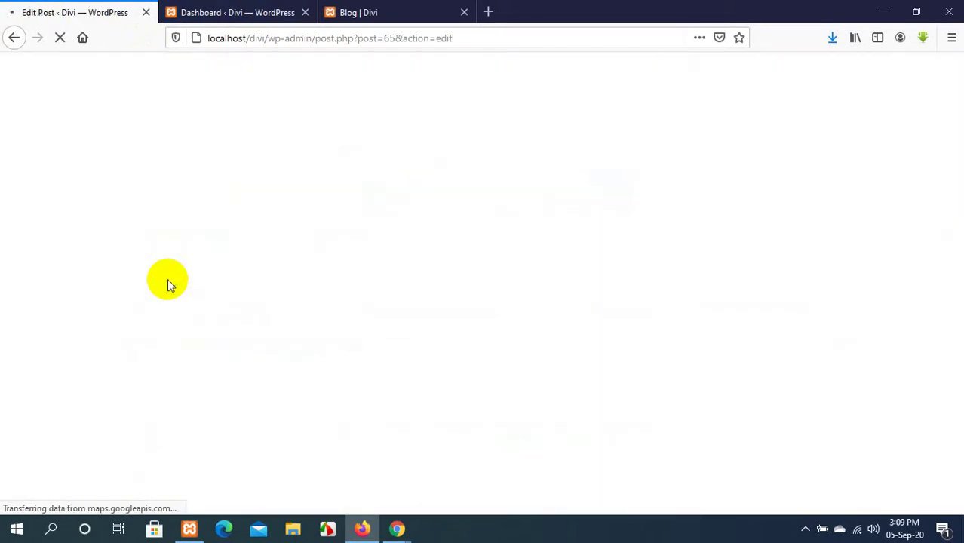
Switch between the Blog and Dashboard tabs to check the blog's post excerpts.
left_click(355, 12)
scroll(449, 234, "up", 5)
scroll(451, 242, "down", 3)
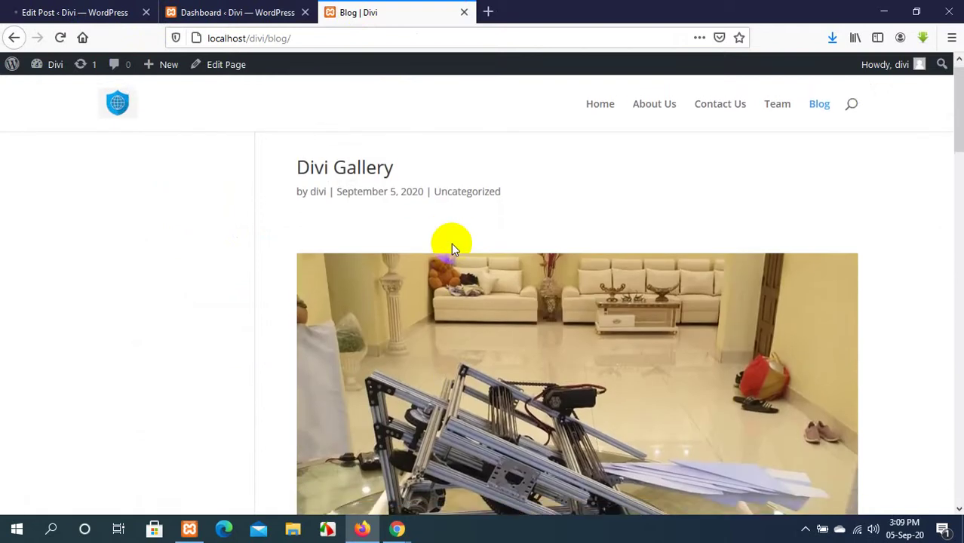
left_click(285, 11)
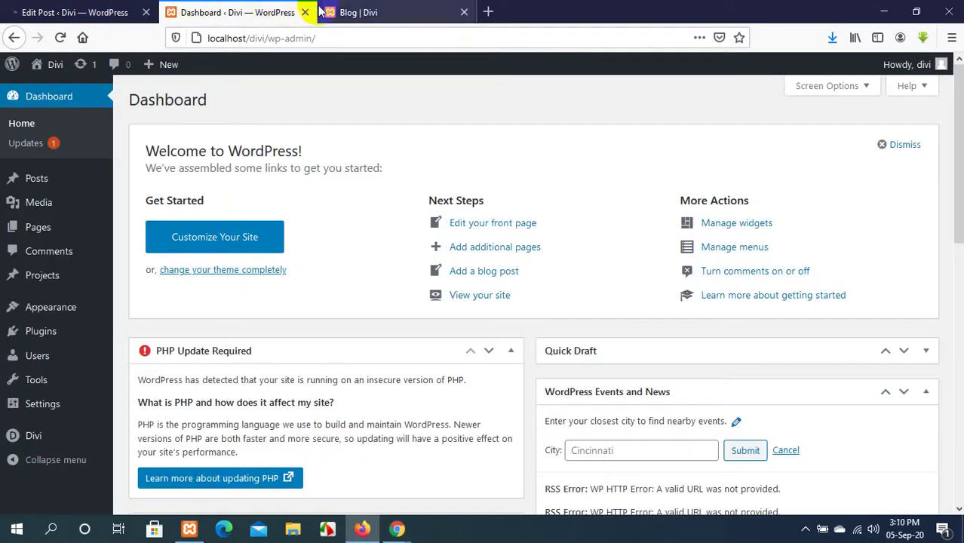
left_click(363, 13)
scroll(441, 388, "down", 4)
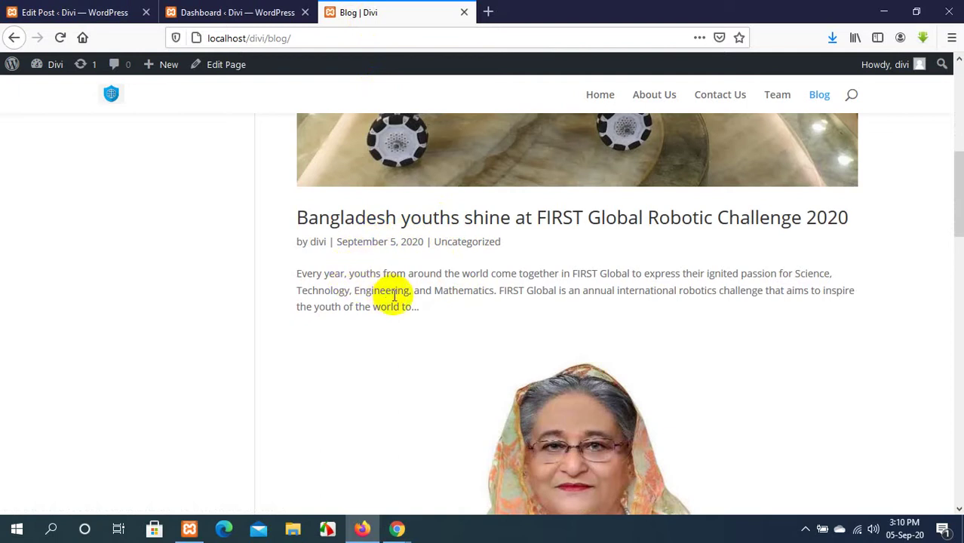
Glance at the Google Meet window, then scroll through the blog excerpts again in Firefox.
mouse_move(388, 532)
left_click(351, 491)
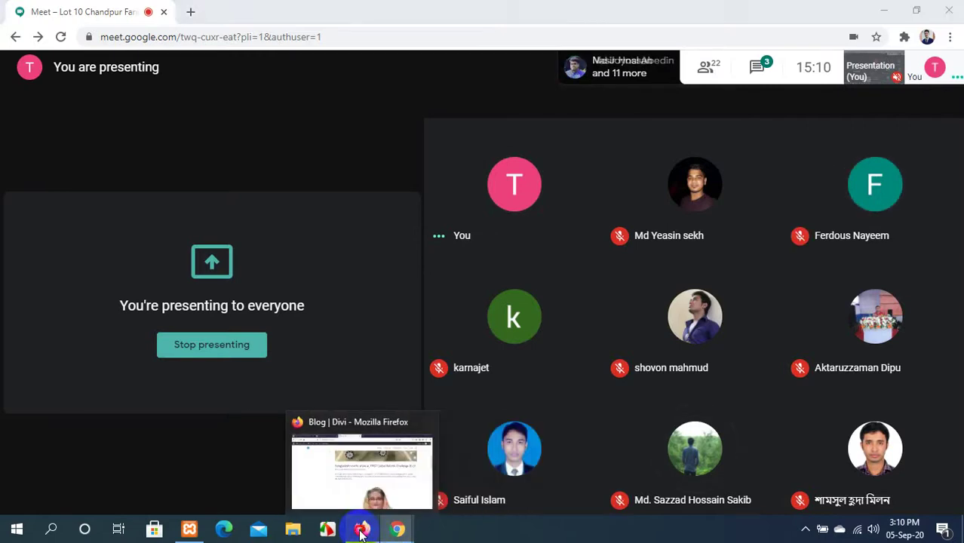
left_click(362, 531)
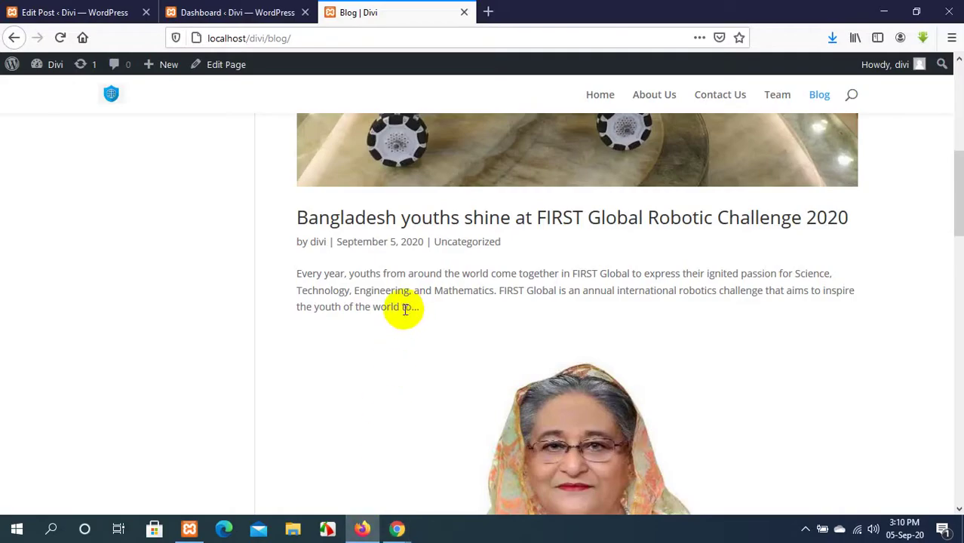
scroll(431, 314, "down", 5)
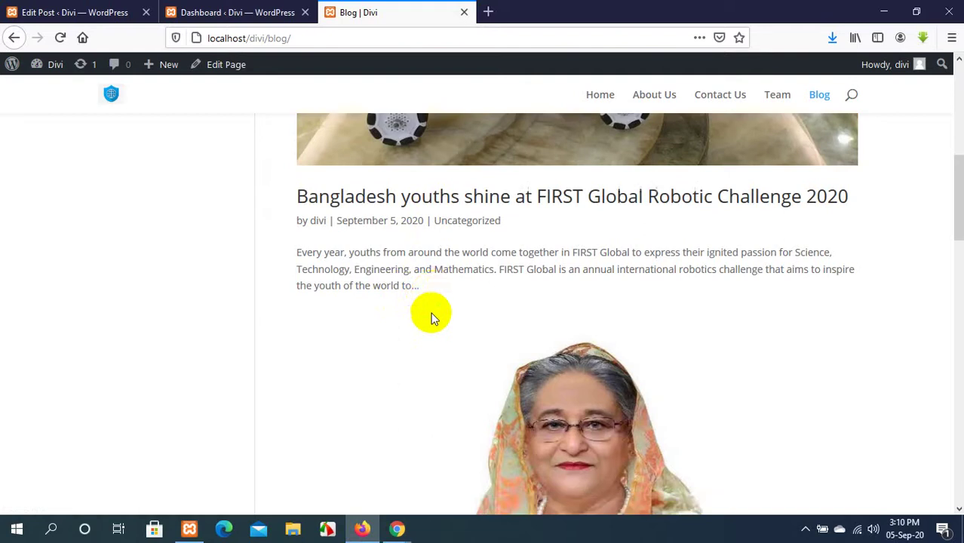
scroll(432, 316, "down", 3)
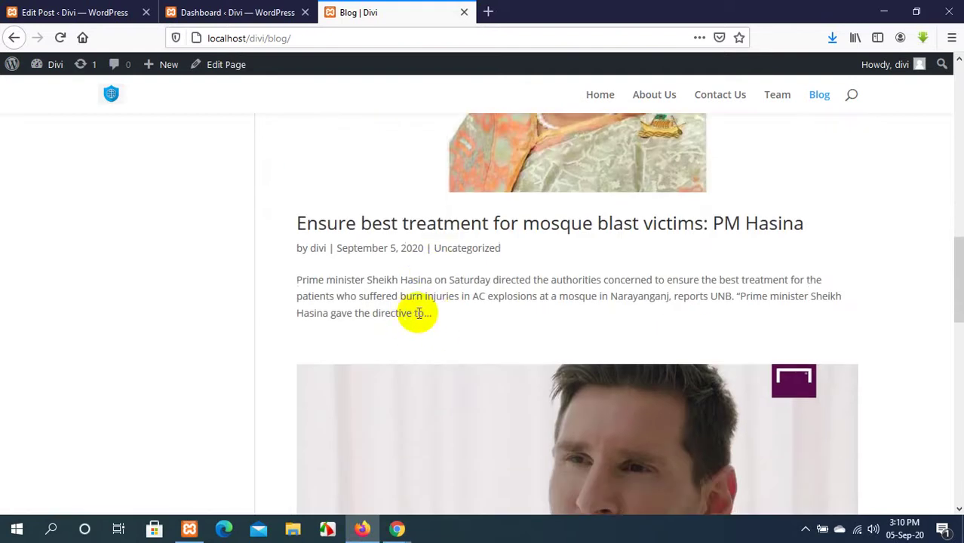
scroll(426, 317, "up", 4)
scroll(427, 317, "up", 1)
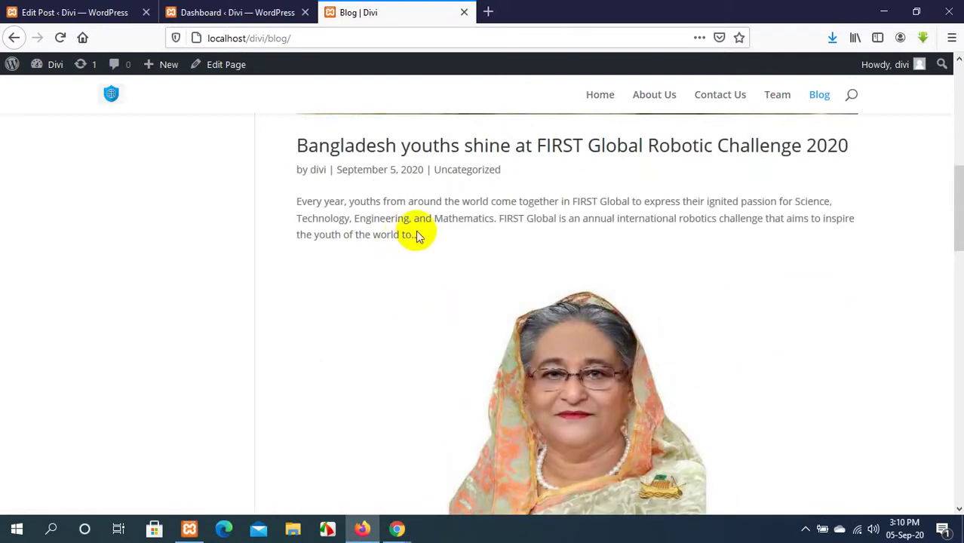
scroll(400, 491, "up", 6)
scroll(416, 90, "down", 8)
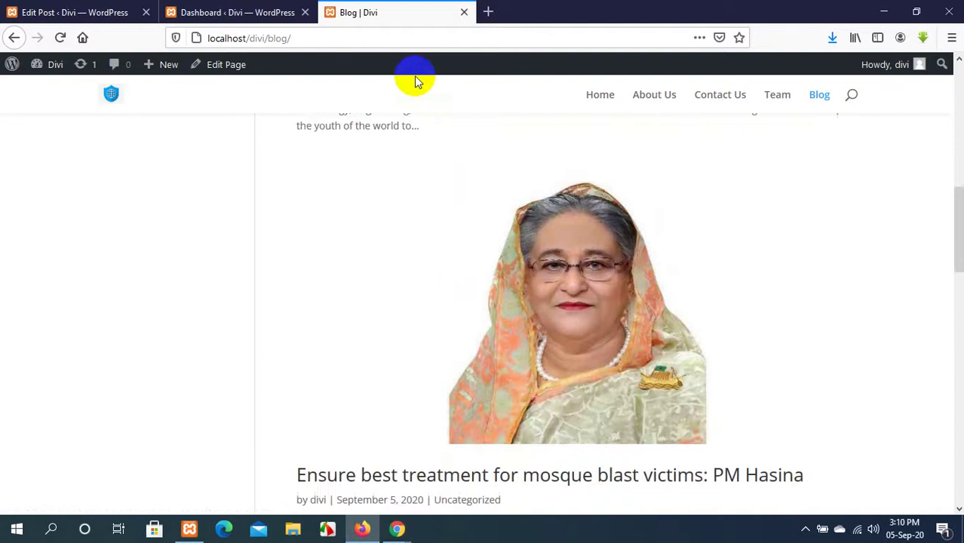
scroll(415, 82, "up", 6)
Open the 'Bangladesh youths shine' post in the block editor.
left_click(249, 11)
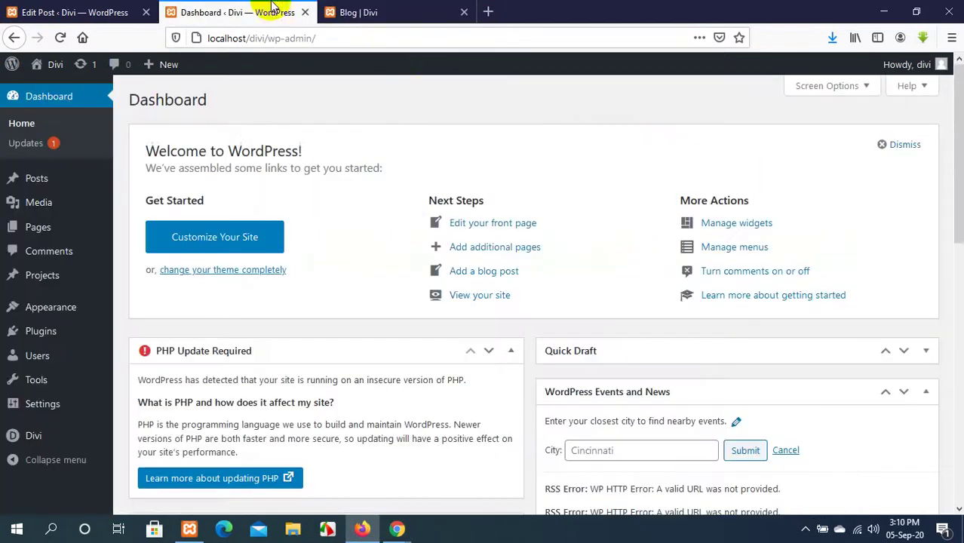
left_click(119, 10)
scroll(664, 373, "down", 15)
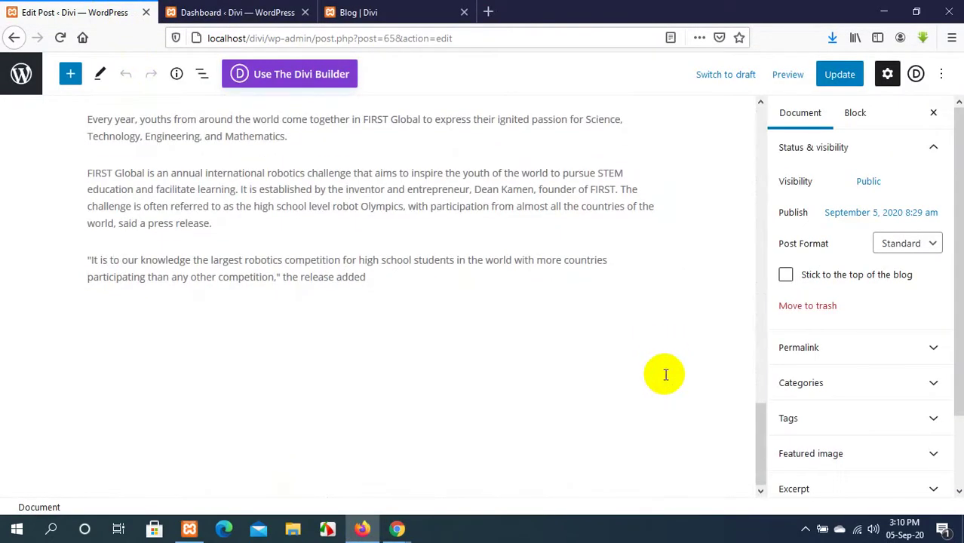
Look over the post, then view the dashboard's Screen Options.
scroll(665, 375, "up", 15)
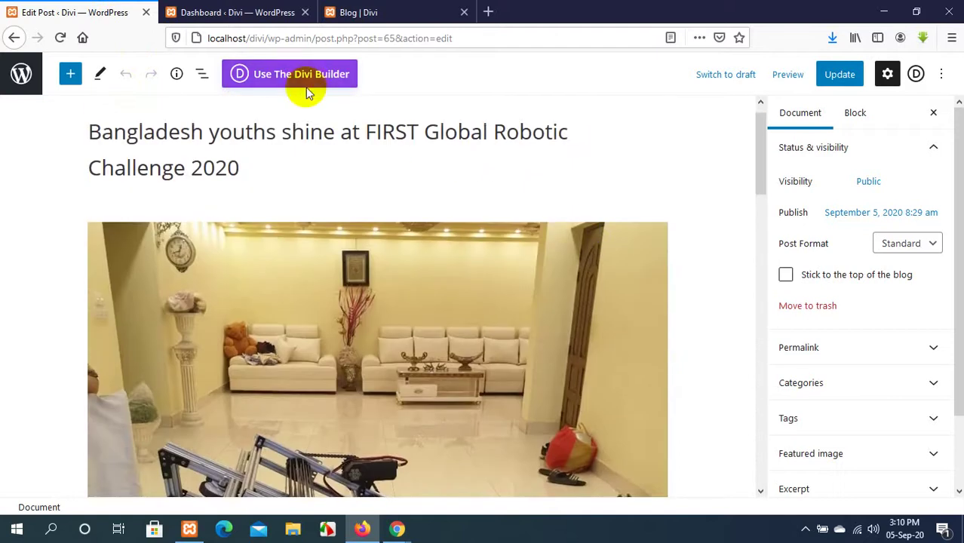
scroll(415, 241, "down", 10)
scroll(417, 240, "up", 3)
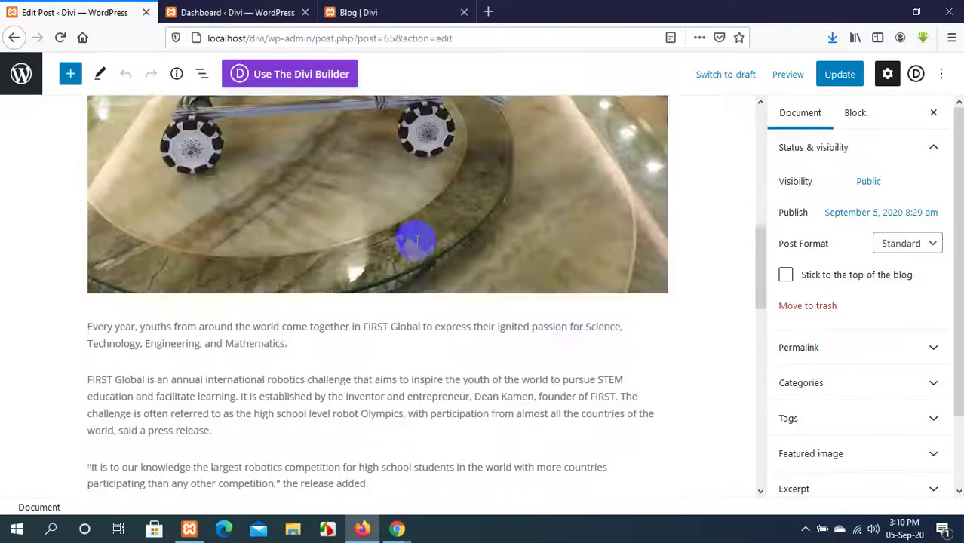
scroll(417, 240, "up", 5)
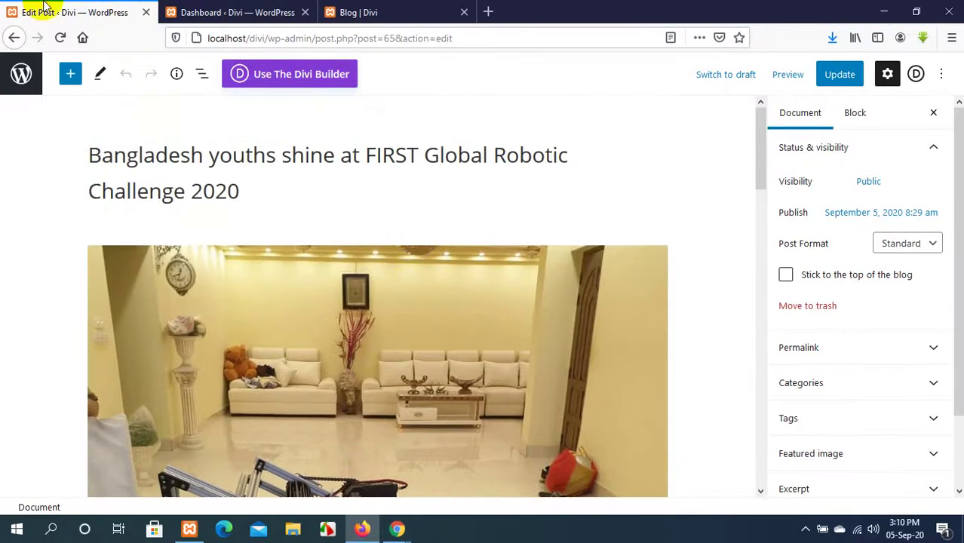
left_click(237, 12)
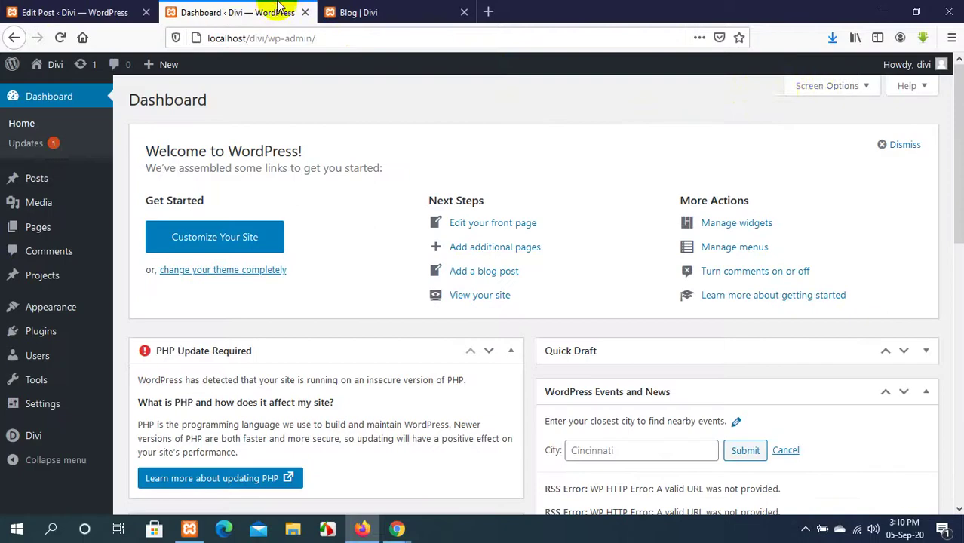
left_click(825, 88)
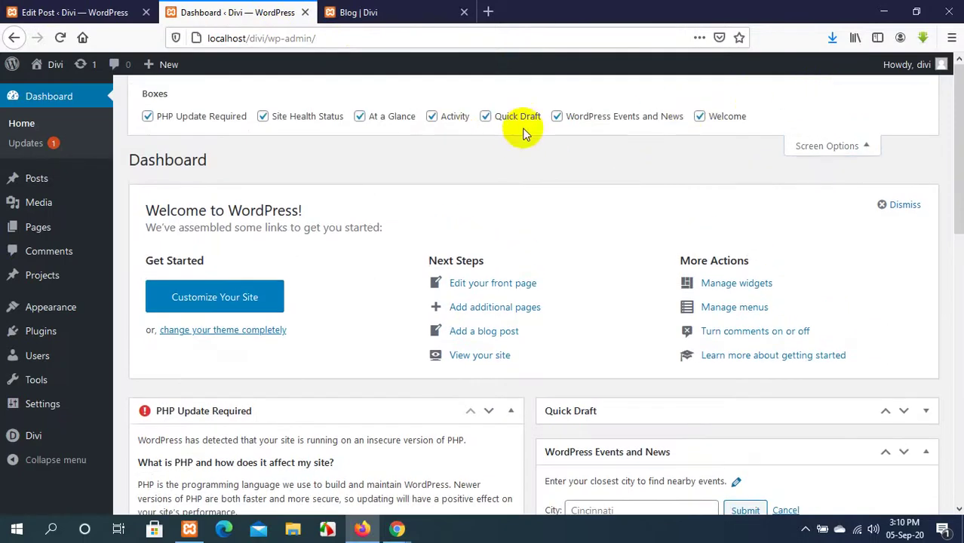
left_click(104, 7)
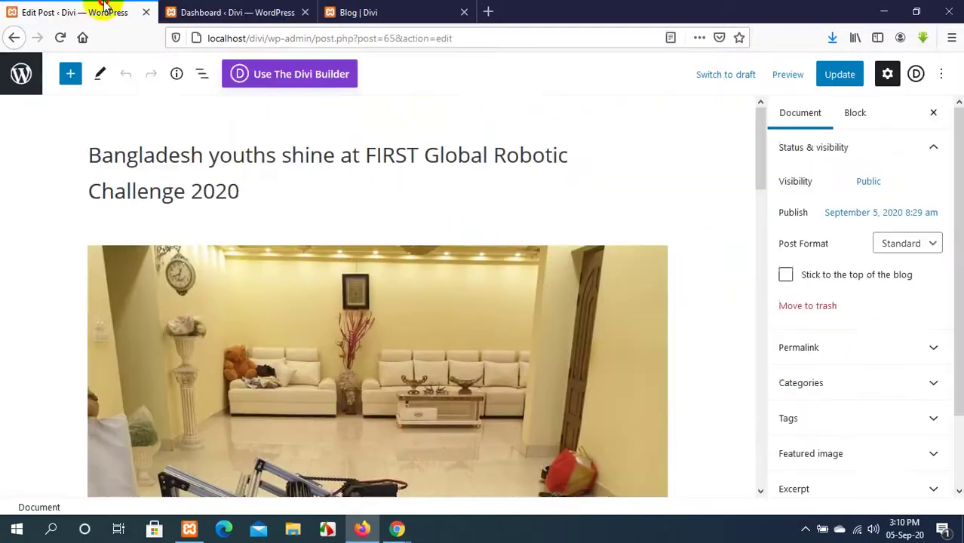
Convert the post with Use The Divi Builder, then choose Edit With The Divi Builder.
left_click(304, 75)
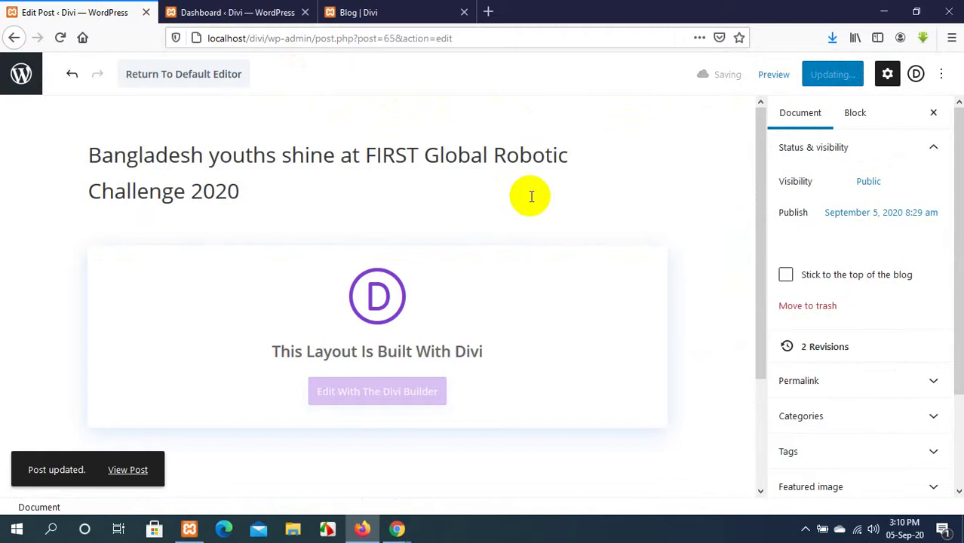
scroll(531, 197, "down", 3)
scroll(530, 196, "up", 3)
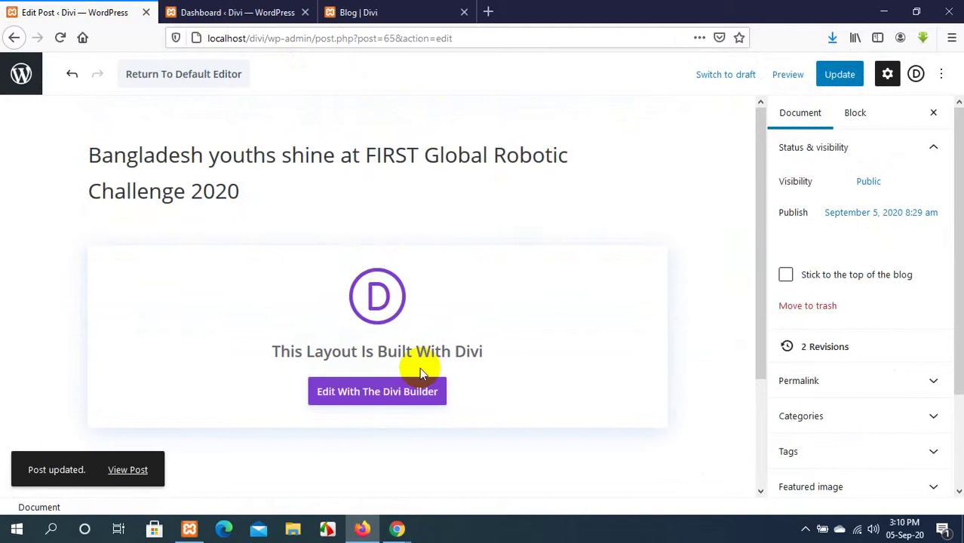
scroll(419, 367, "down", 3)
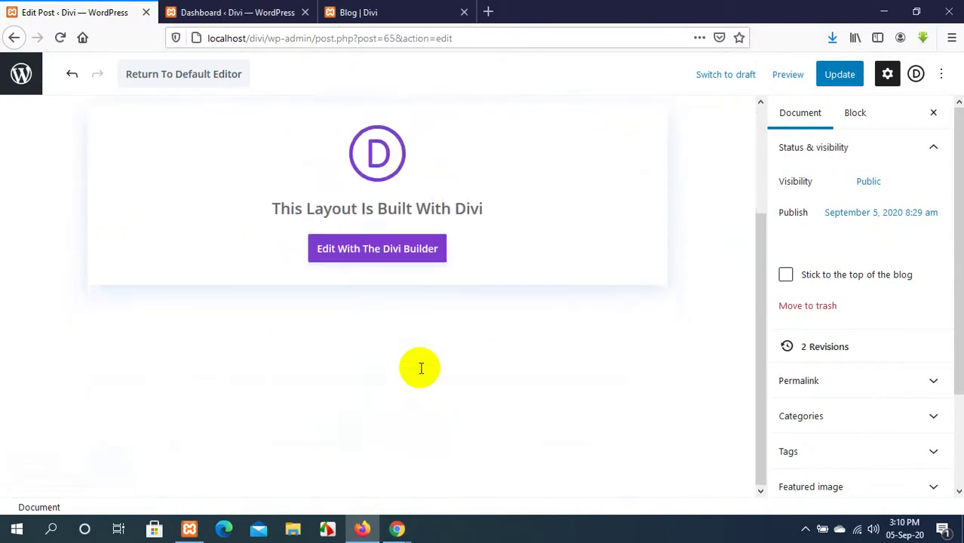
scroll(419, 368, "up", 3)
left_click(375, 398)
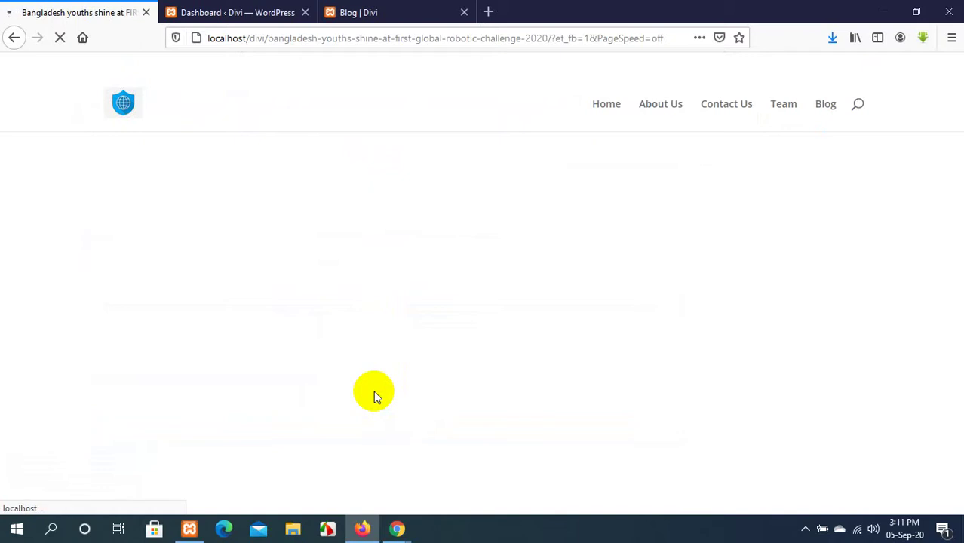
Open Divi > Theme Options in the Dashboard tab.
left_click(227, 15)
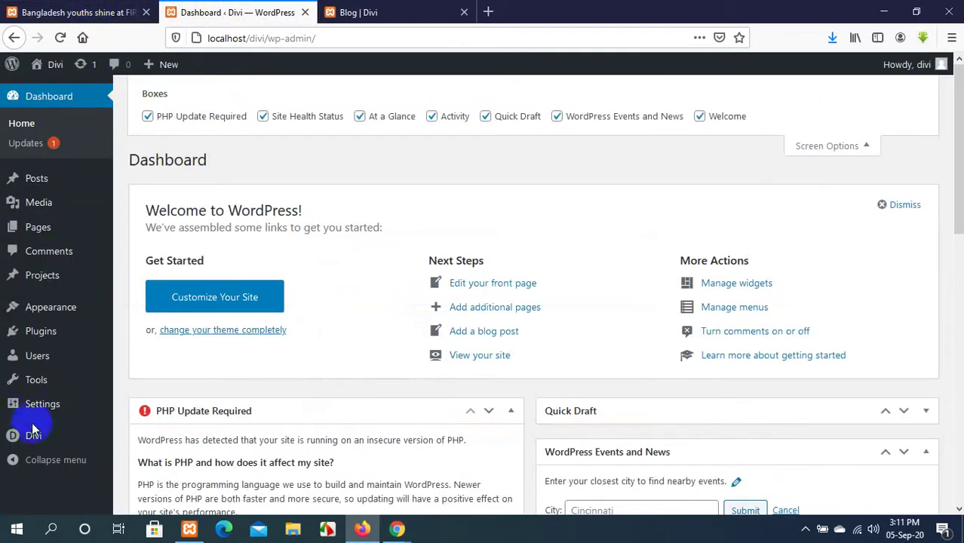
mouse_move(39, 436)
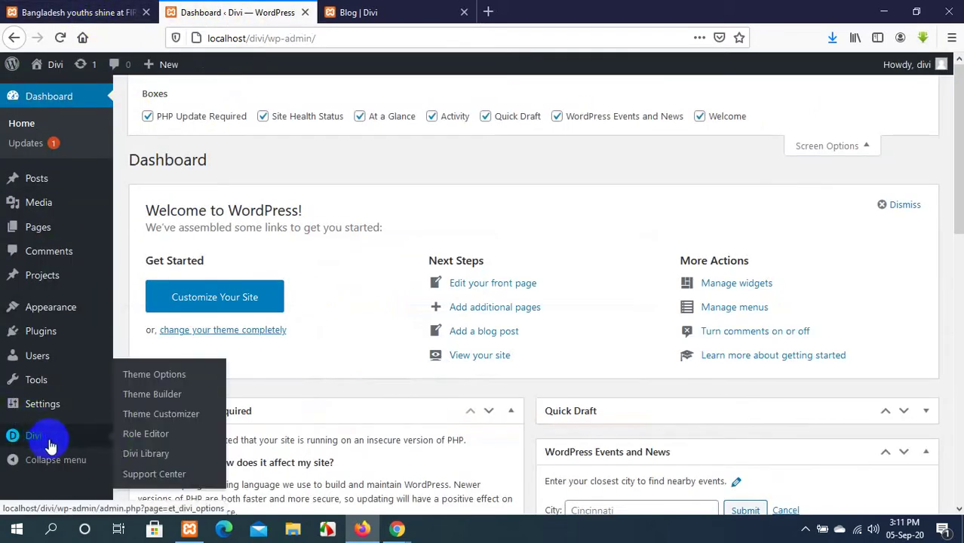
left_click(170, 381)
Start building the post with its existing content, then return to Theme Options.
left_click(84, 12)
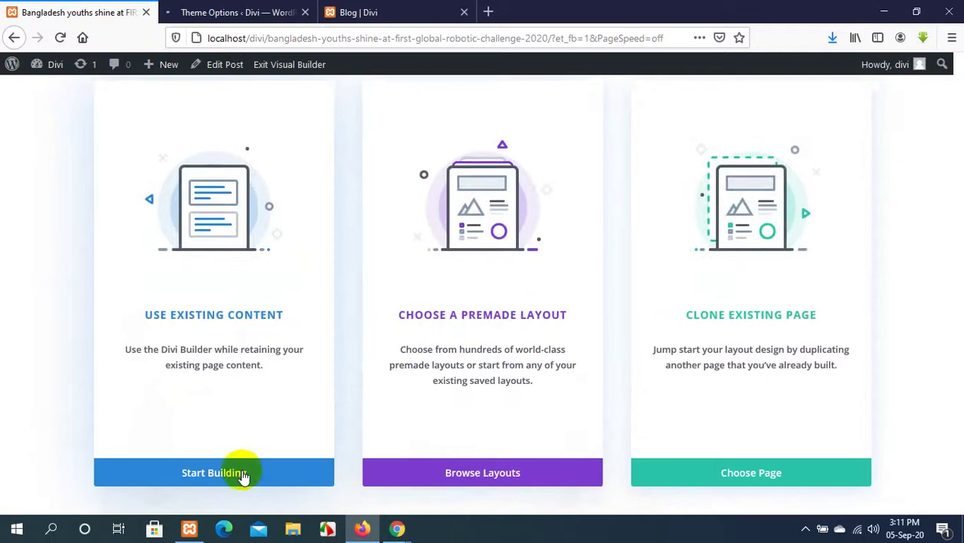
left_click(243, 475)
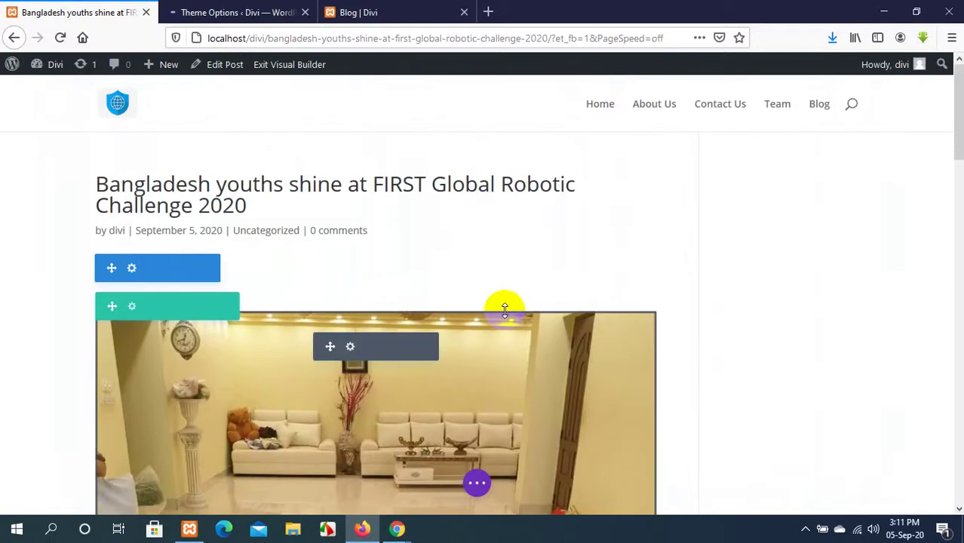
scroll(460, 230, "down", 10)
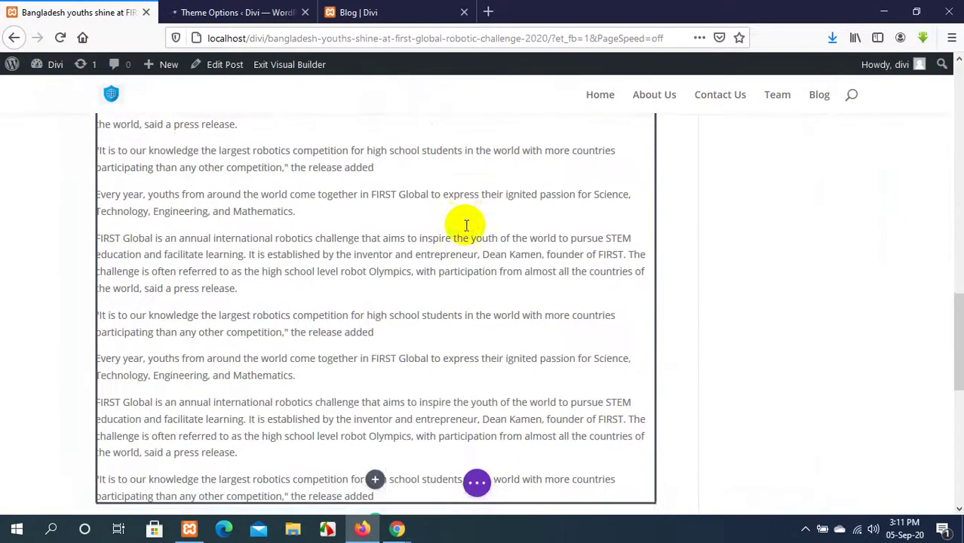
scroll(466, 226, "down", 10)
scroll(466, 226, "up", 20)
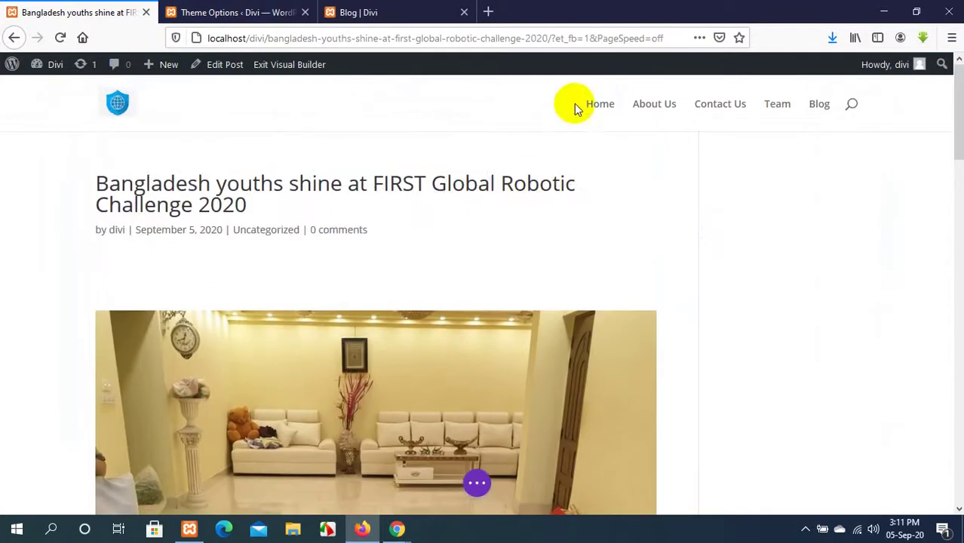
mouse_move(34, 64)
left_click(51, 91)
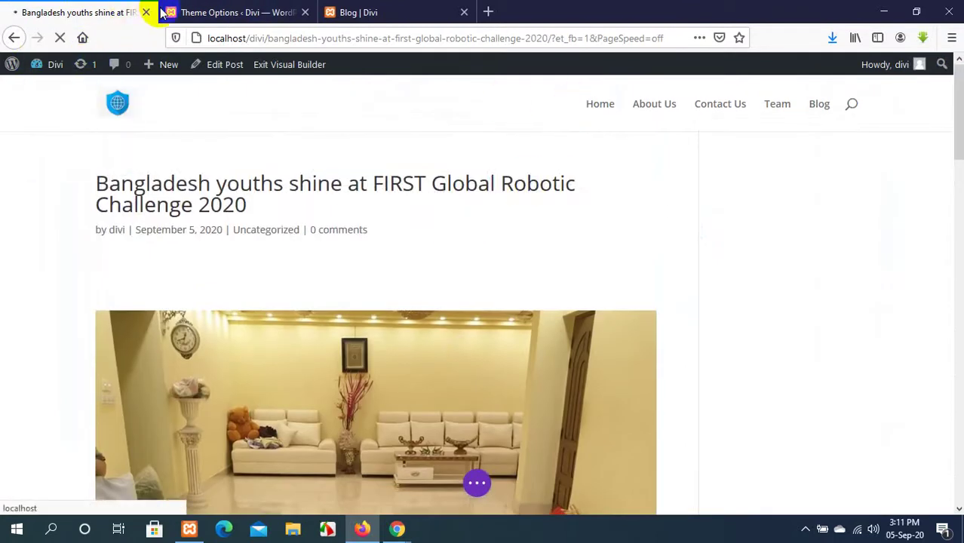
left_click(227, 12)
Turn 'Use excerpts when defined' back on in the General tab, then show the Blog page.
scroll(490, 295, "down", 10)
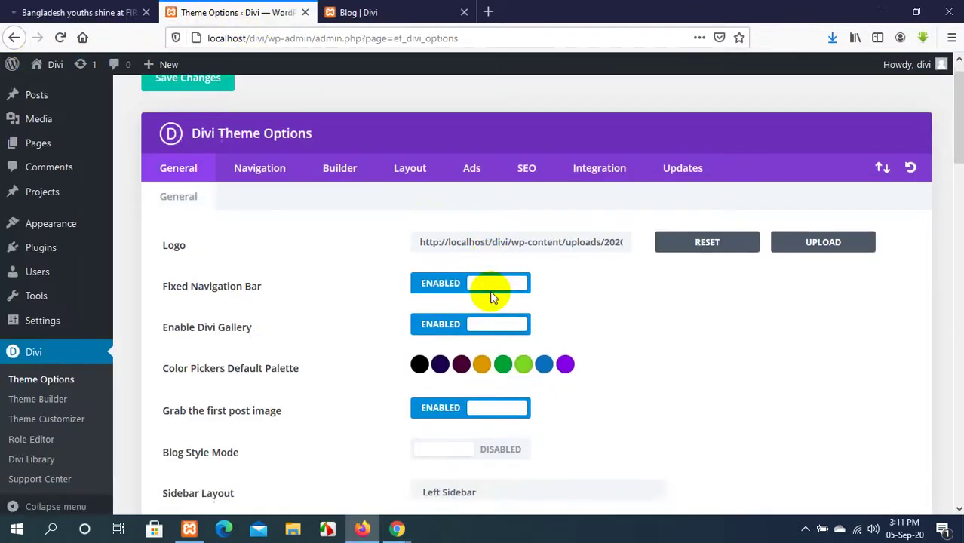
scroll(489, 296, "down", 4)
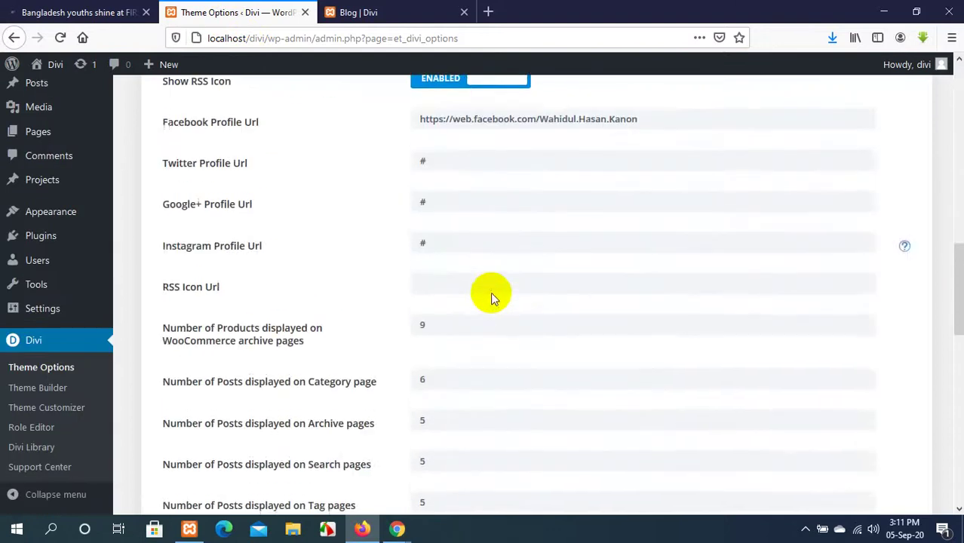
scroll(492, 294, "down", 3)
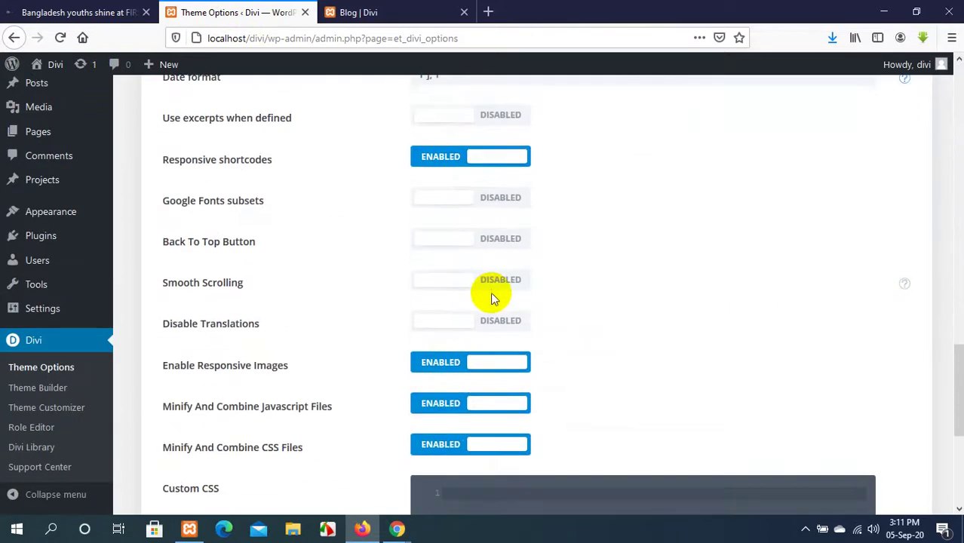
scroll(492, 295, "up", 1)
left_click(451, 186)
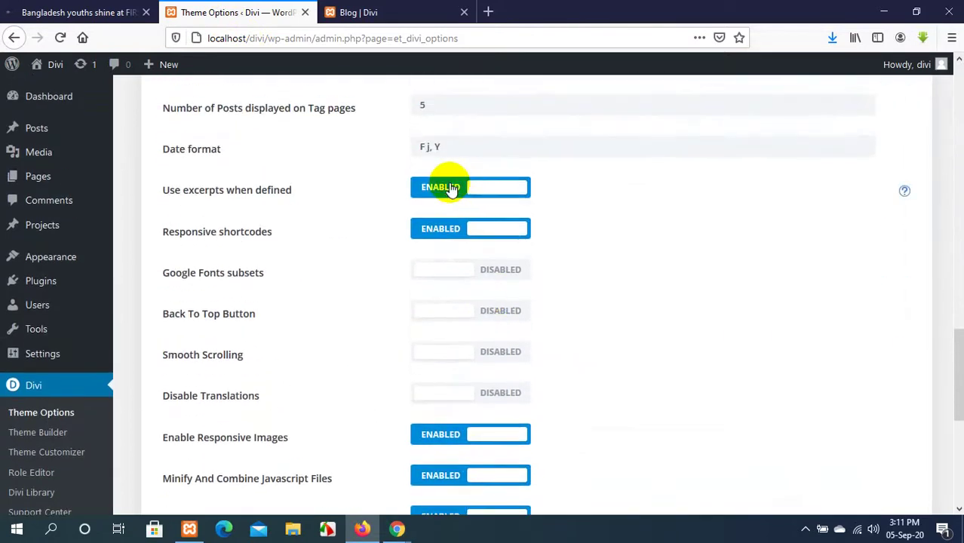
scroll(68, 452, "down", 5)
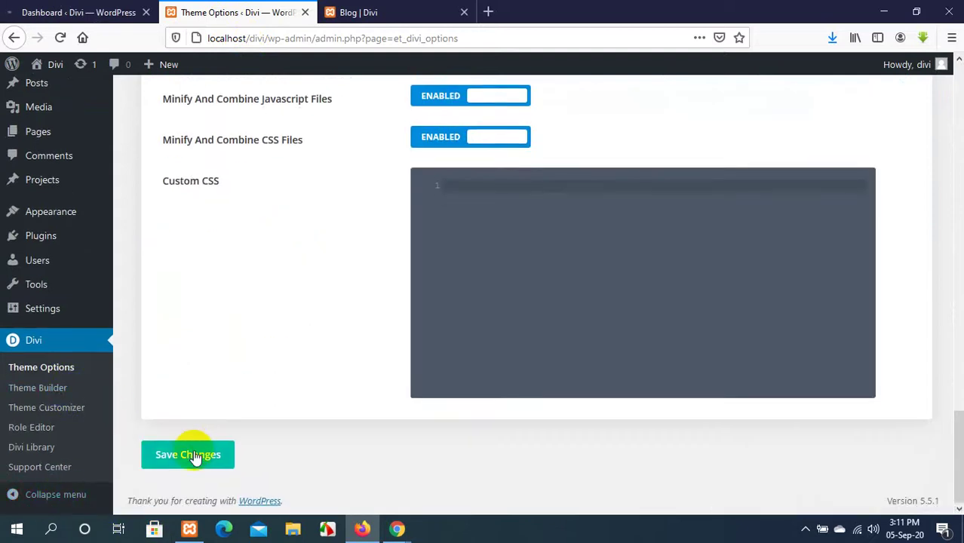
left_click(398, 7)
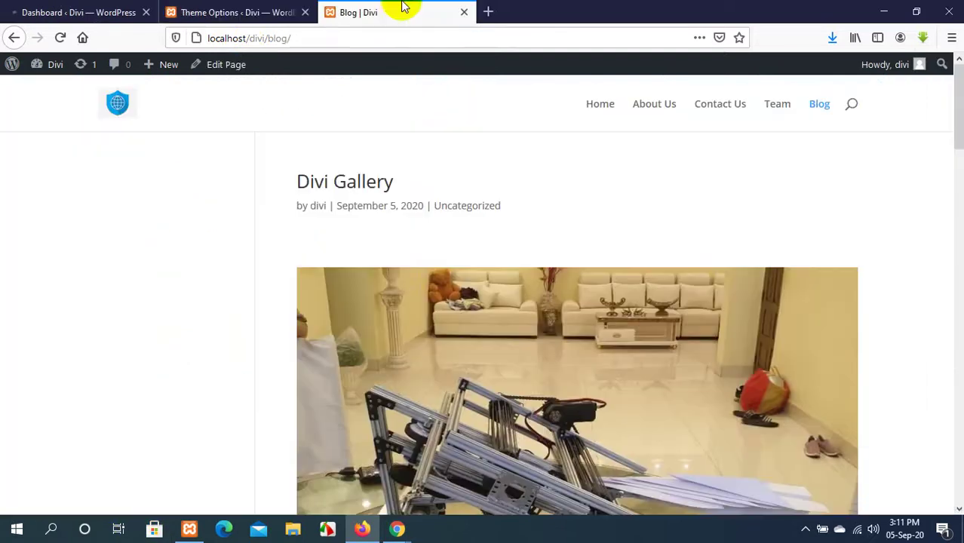
Go to Posts > All Posts and reopen the 'Bangladesh youths shine' post for editing.
left_click(64, 11)
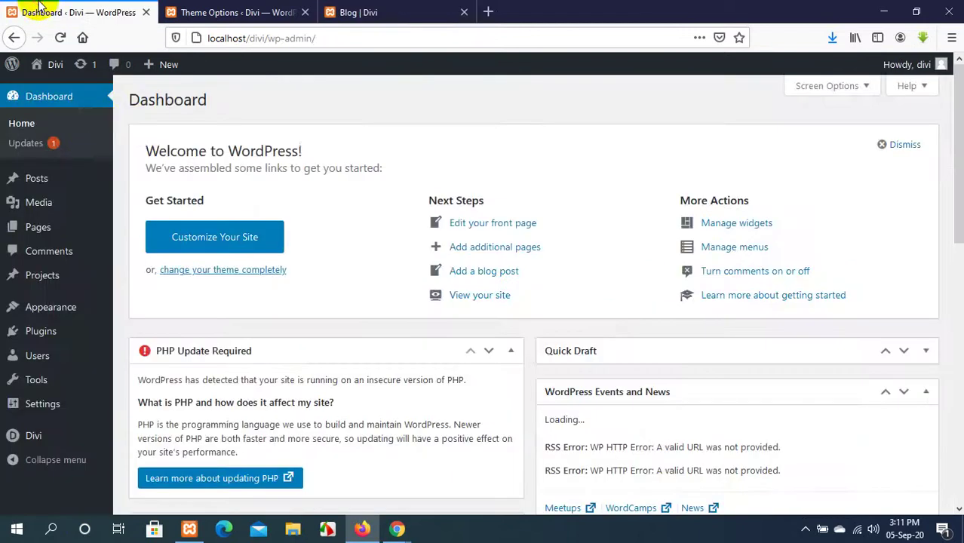
mouse_move(48, 182)
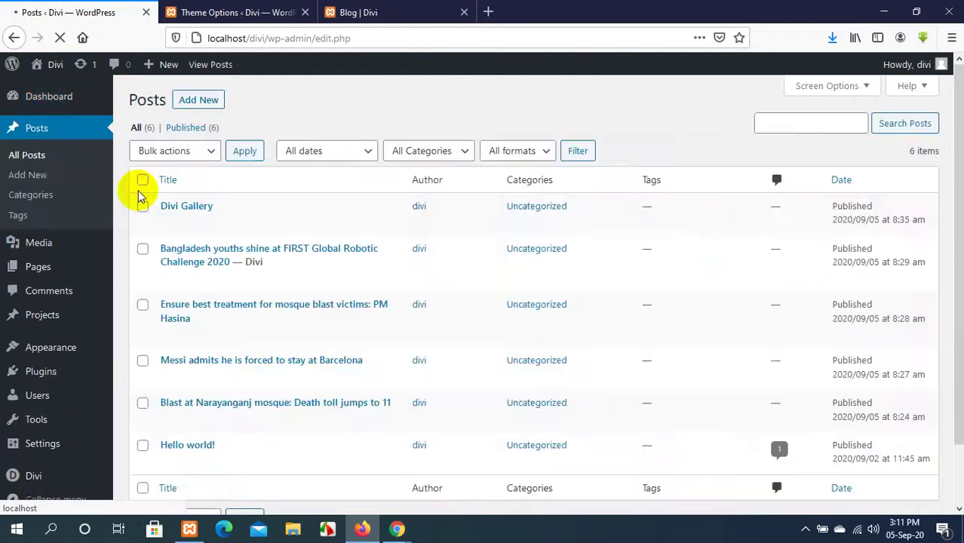
left_click(252, 10)
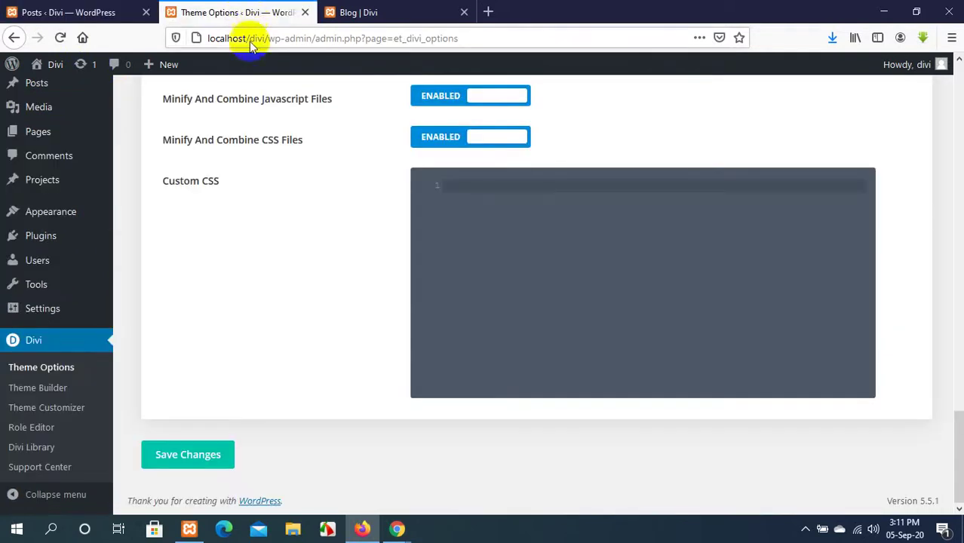
left_click(110, 9)
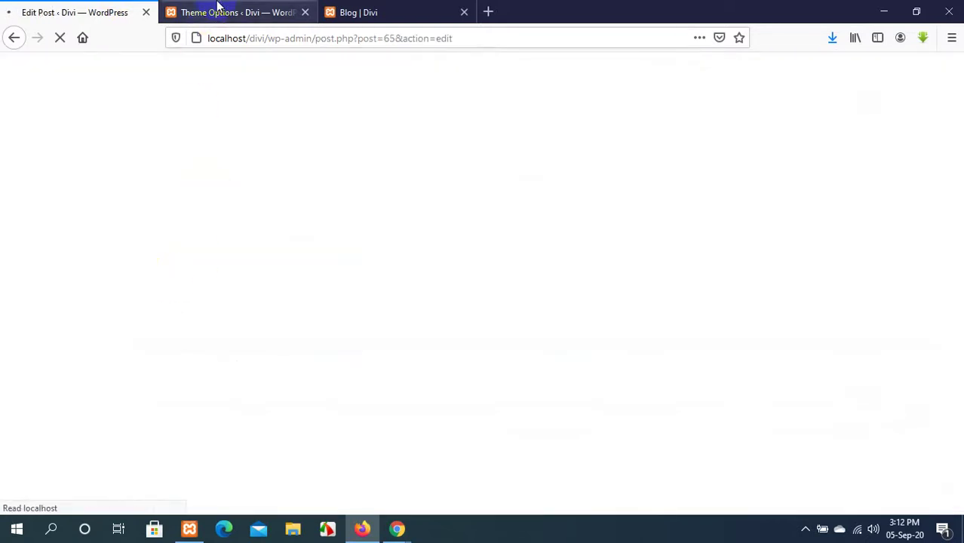
Toggle Builder > Advanced 'Enable The Latest Divi Builder Experience' on and back off, then return to the post.
left_click(217, 6)
scroll(183, 206, "up", 15)
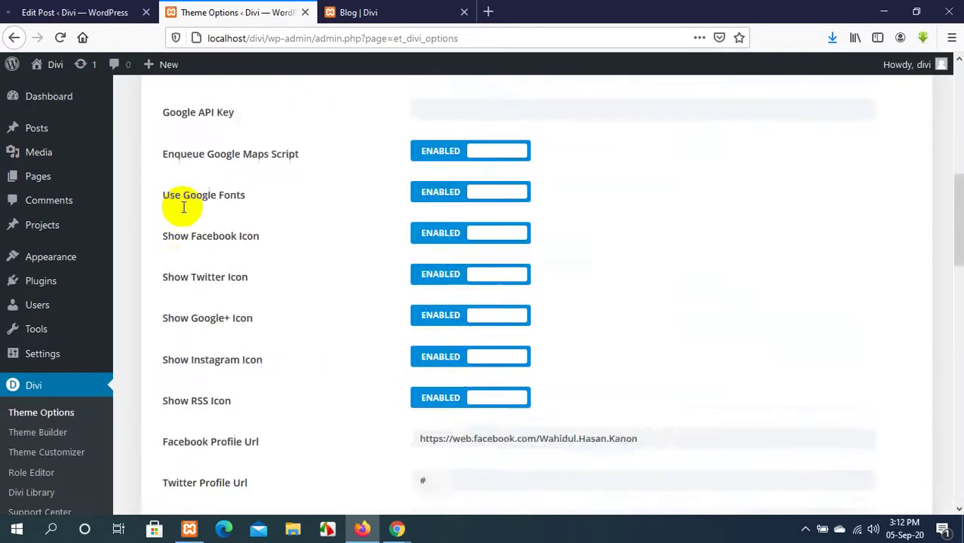
scroll(183, 206, "up", 5)
left_click(324, 204)
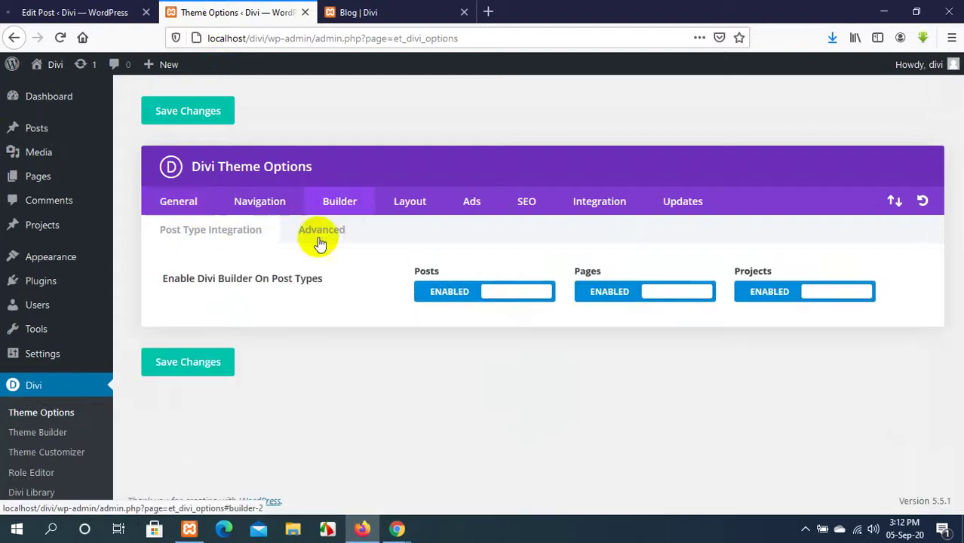
left_click(323, 238)
scroll(329, 273, "down", 2)
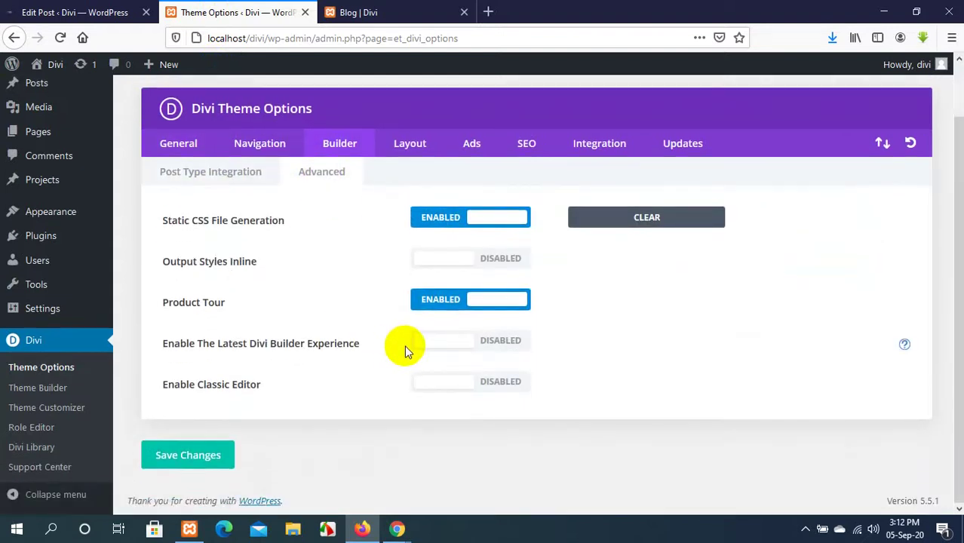
left_click(427, 348)
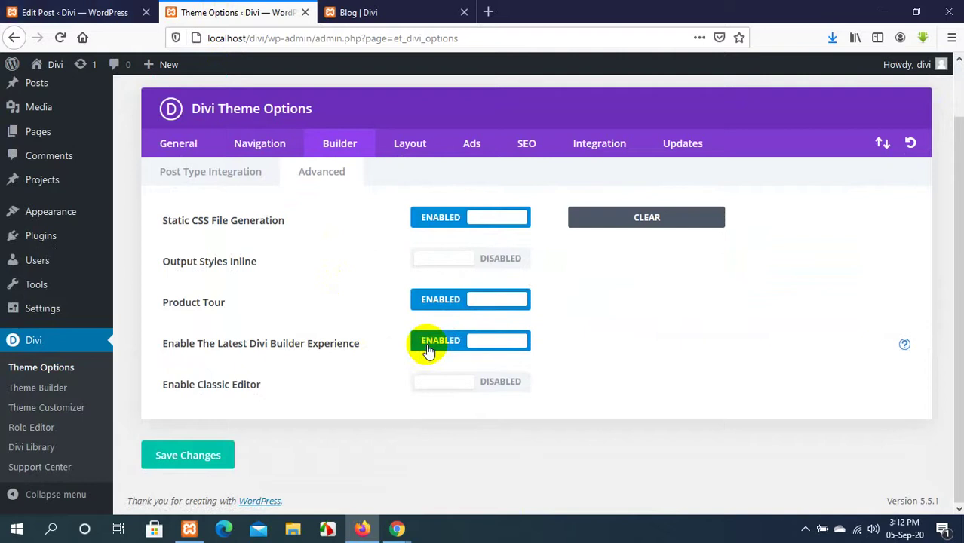
left_click(480, 348)
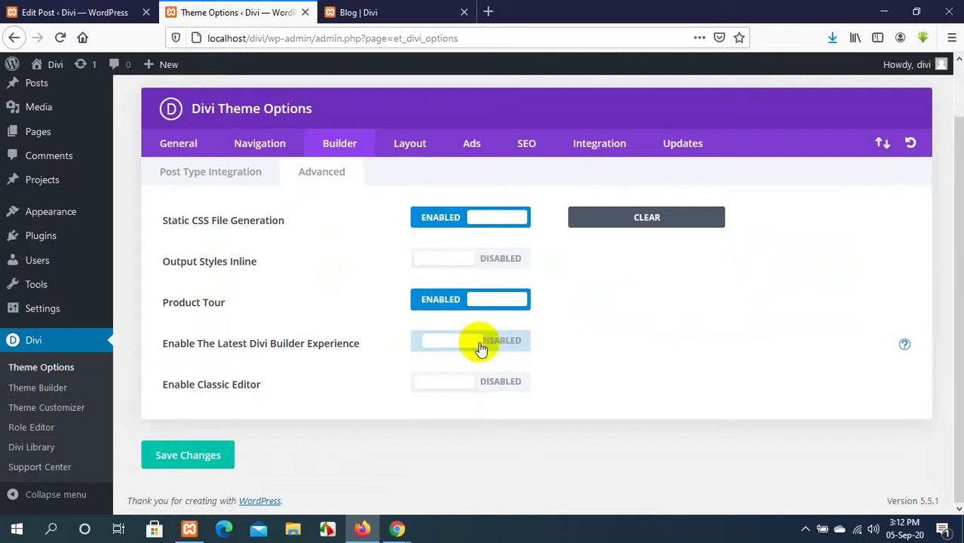
left_click(105, 12)
scroll(254, 269, "down", 3)
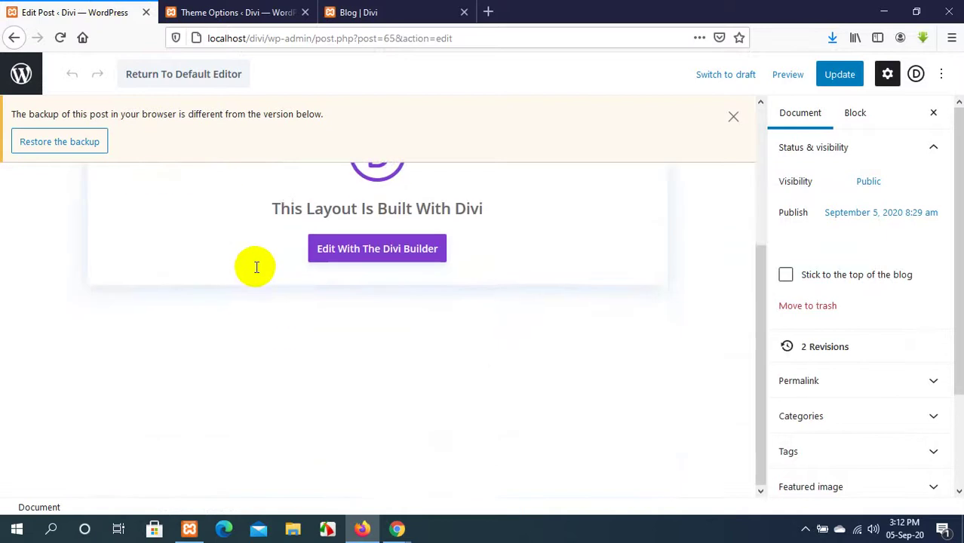
Switch the robotics post to Return To Default Editor and scroll through its image and paragraphs.
scroll(254, 267, "up", 3)
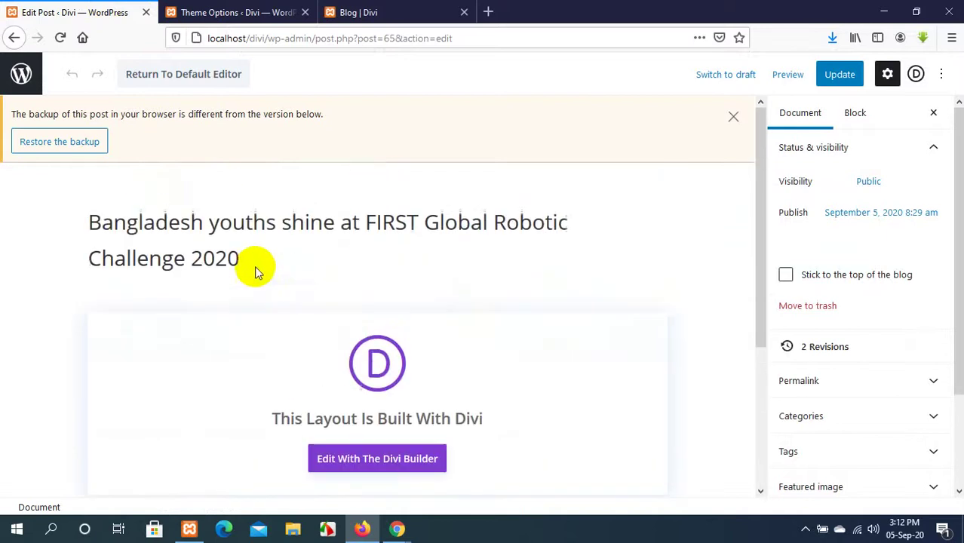
left_click(164, 76)
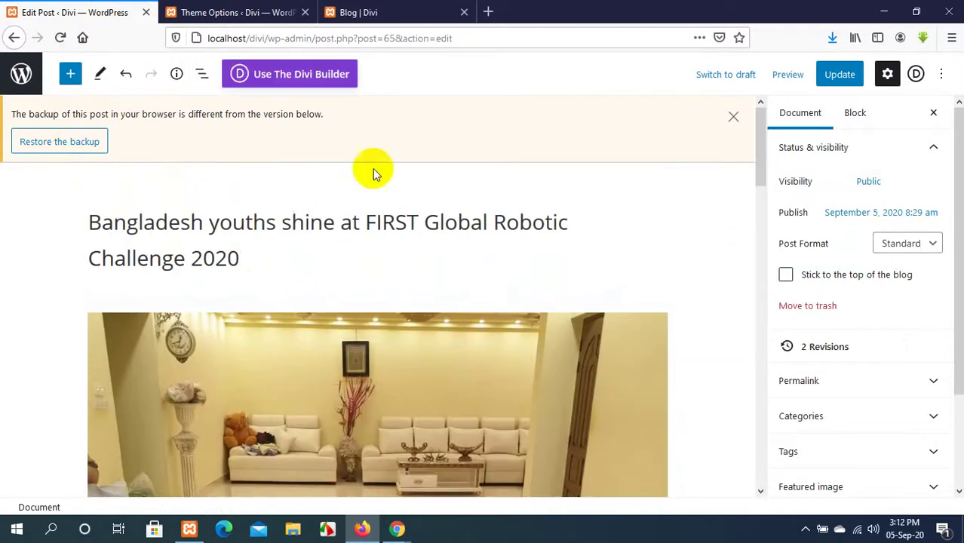
scroll(374, 170, "down", 5)
scroll(375, 171, "down", 3)
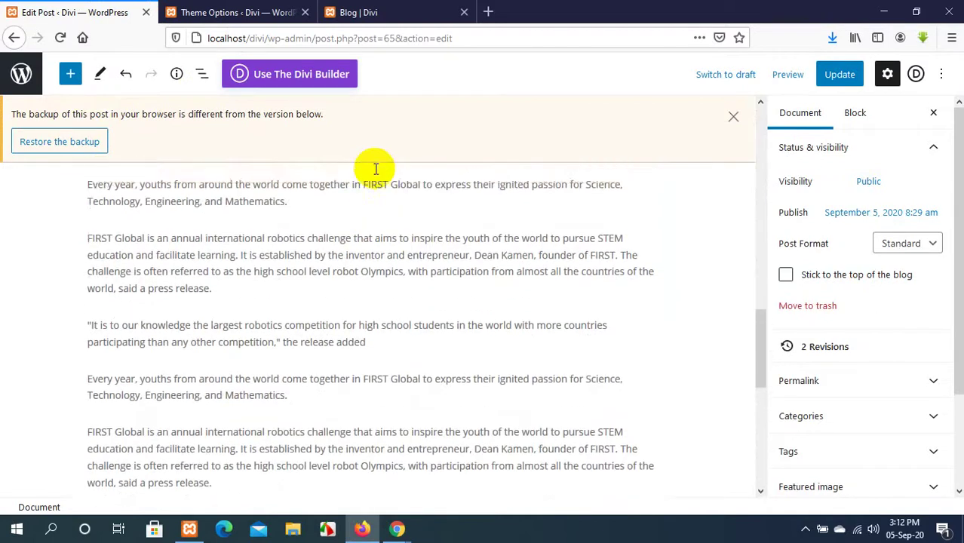
scroll(374, 168, "up", 2)
scroll(374, 168, "down", 2)
scroll(374, 168, "down", 1)
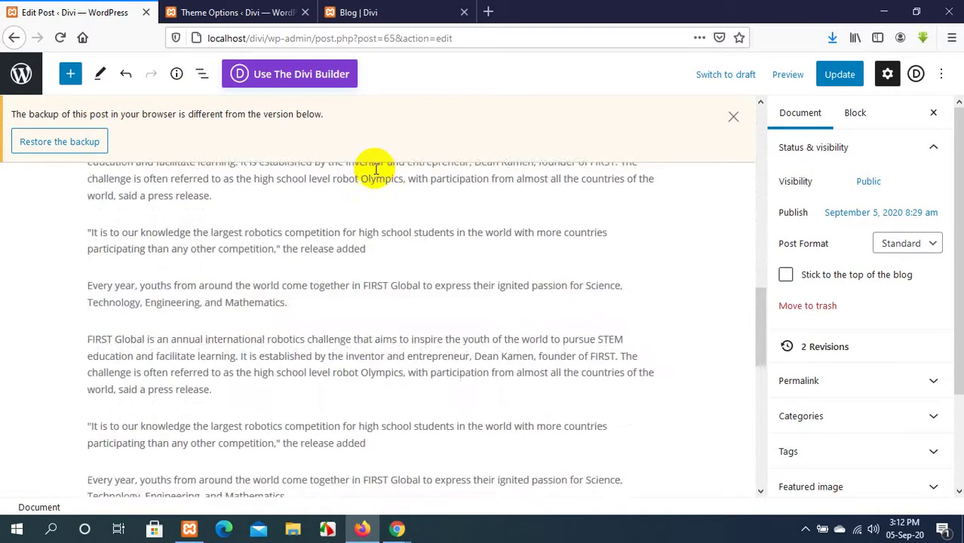
scroll(374, 168, "up", 5)
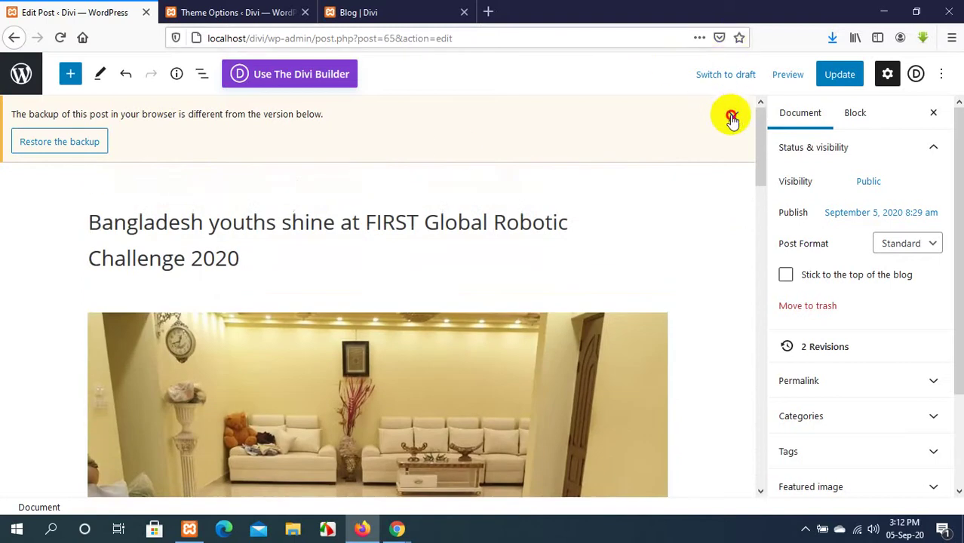
Dismiss the post backup notice and briefly check the Divi settings panel and editor options menu.
left_click(731, 116)
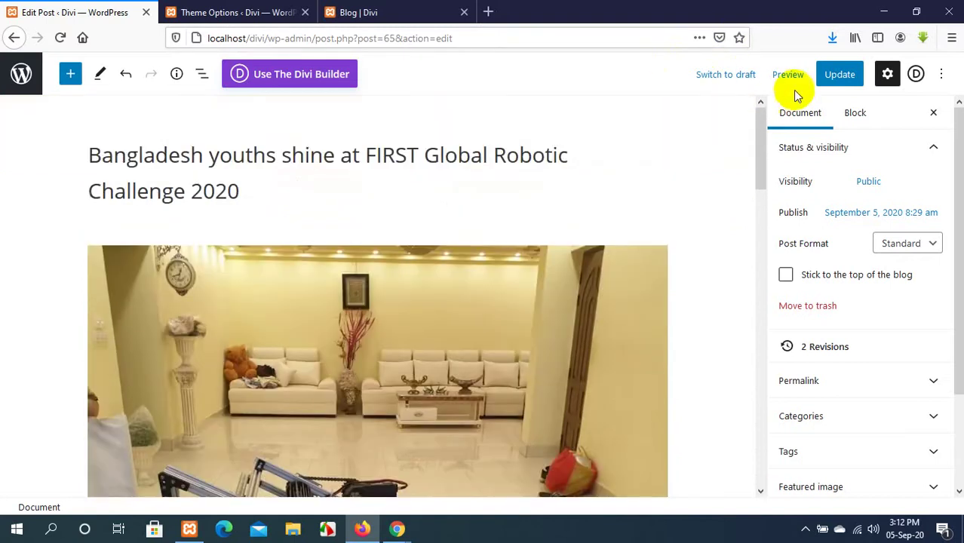
left_click(915, 73)
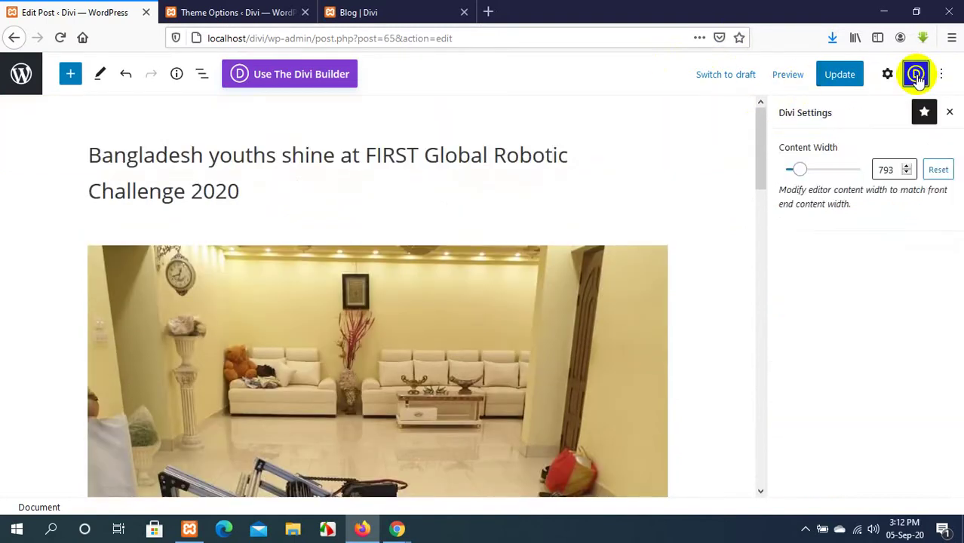
left_click(949, 112)
left_click(942, 76)
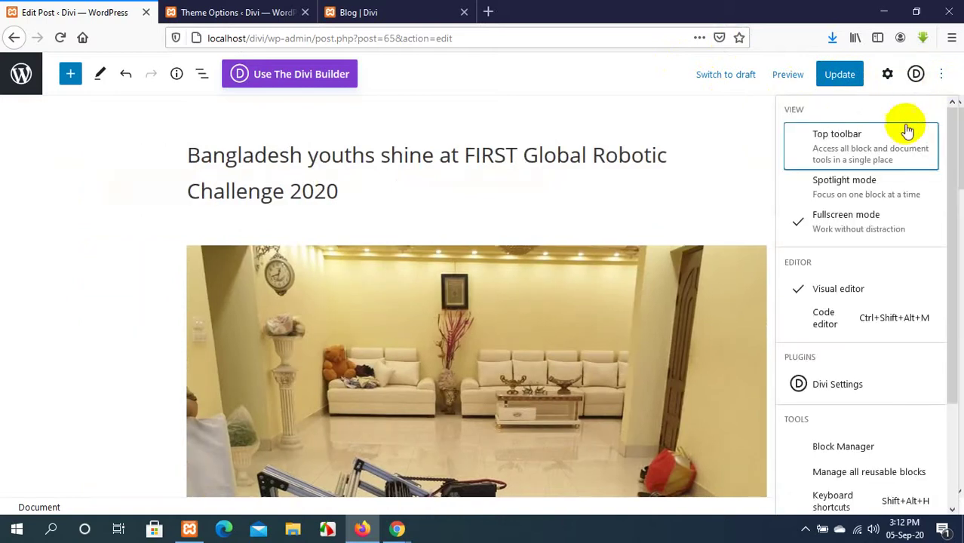
scroll(844, 285, "down", 3)
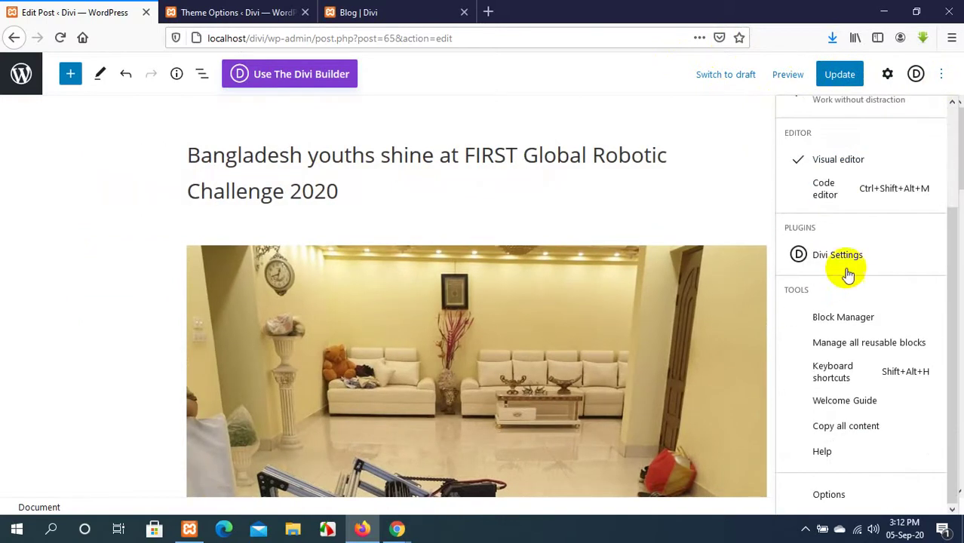
left_click(942, 76)
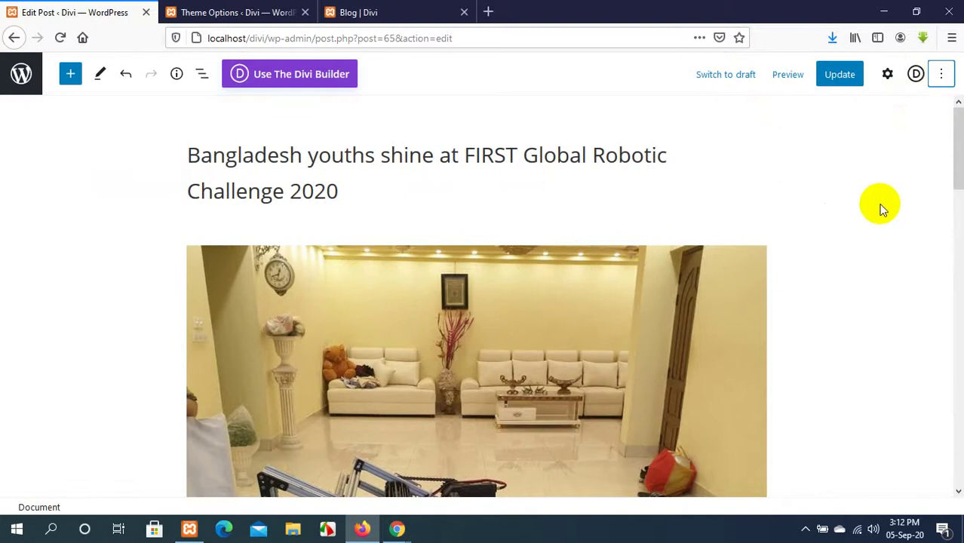
Expand the Excerpt section in the post's document settings, then return to Theme Options.
scroll(875, 188, "down", 3)
scroll(856, 142, "up", 3)
left_click(889, 76)
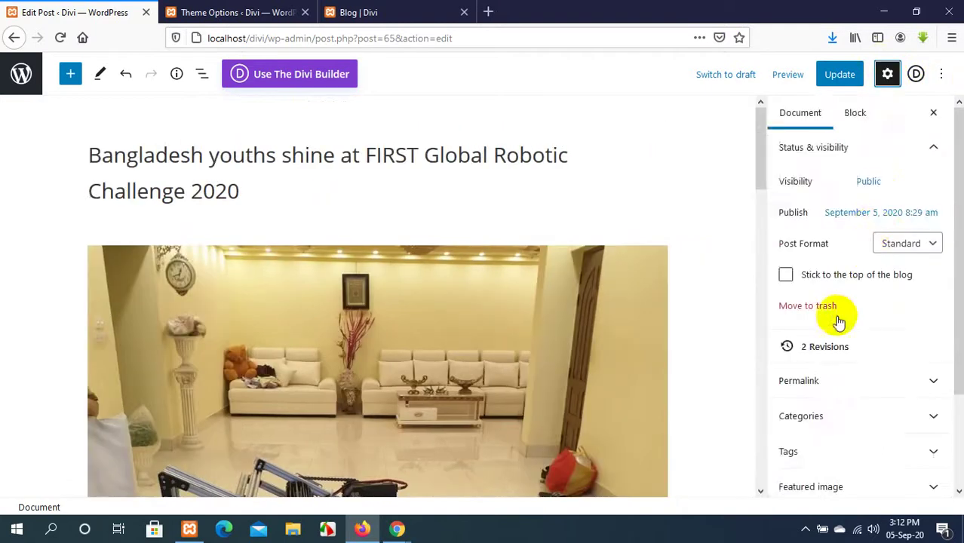
scroll(829, 332, "down", 3)
left_click(890, 411)
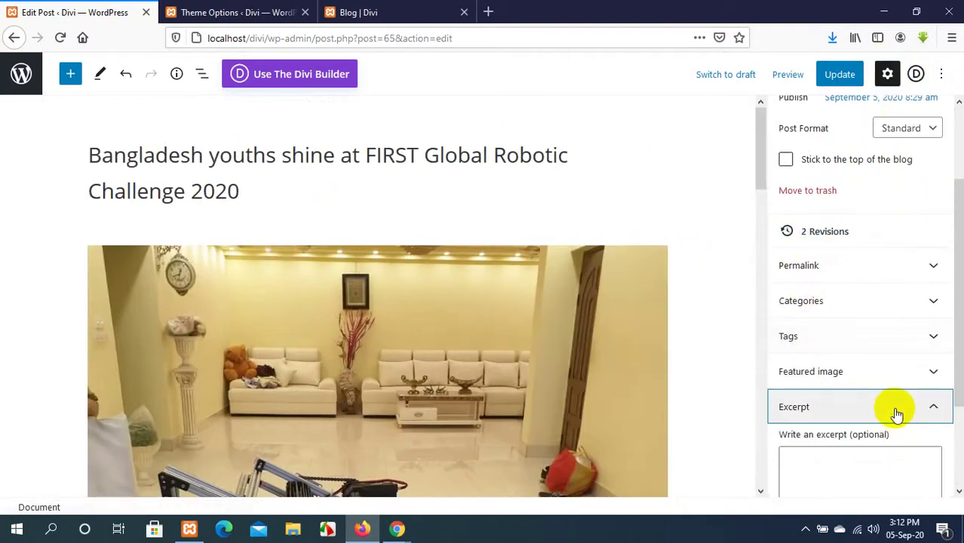
scroll(887, 417, "down", 3)
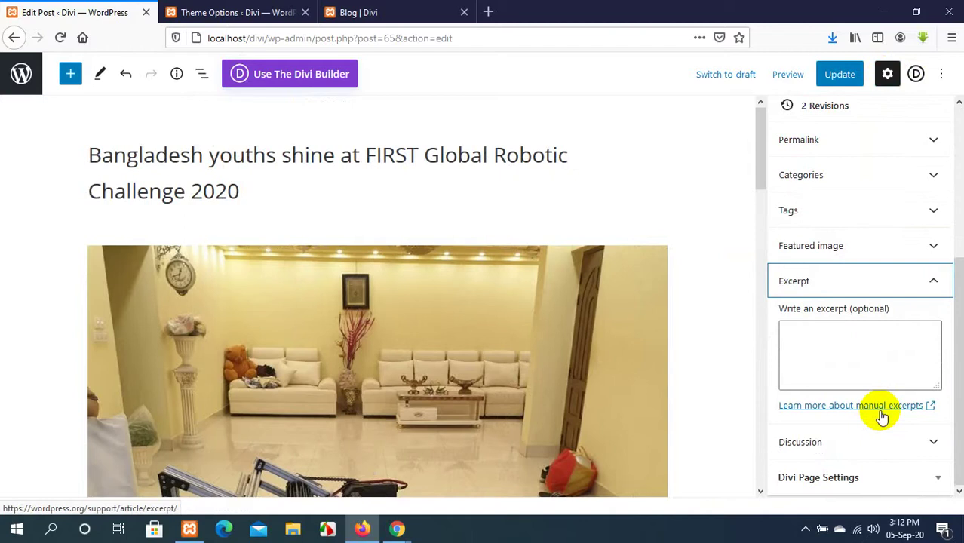
scroll(348, 139, "down", 5)
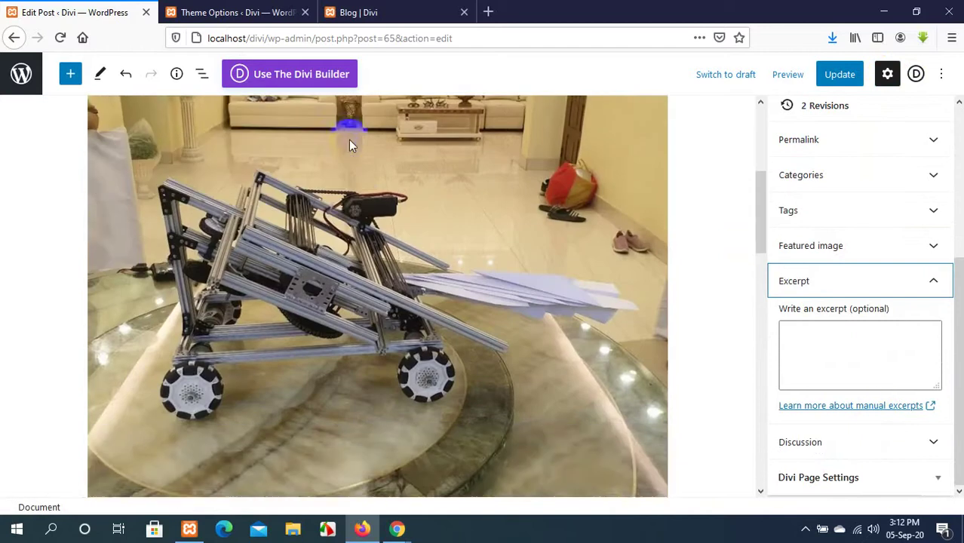
scroll(348, 145, "up", 2)
left_click(279, 12)
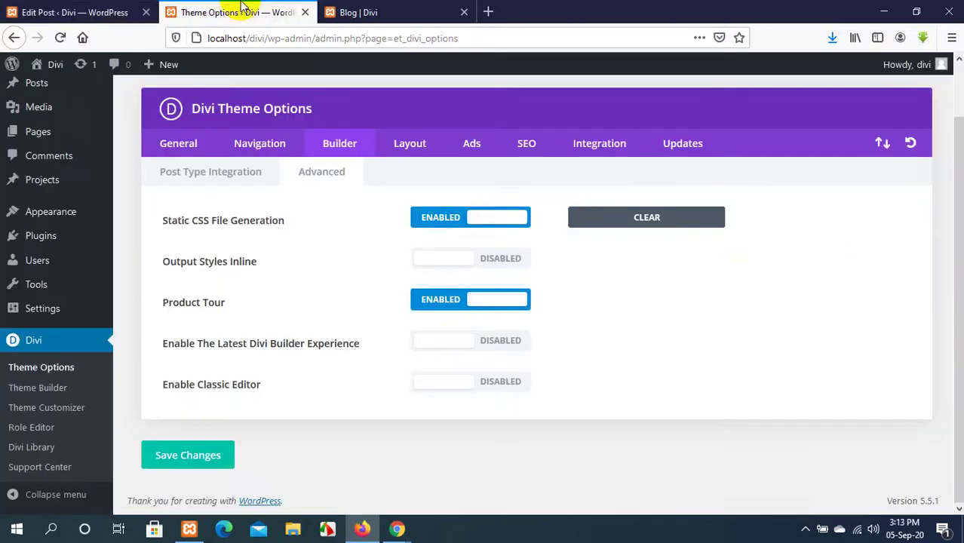
Move the Theme Options tab to the front and view its General options.
left_click(133, 6)
left_click(243, 8)
left_click_drag(139, 6, 36, 8)
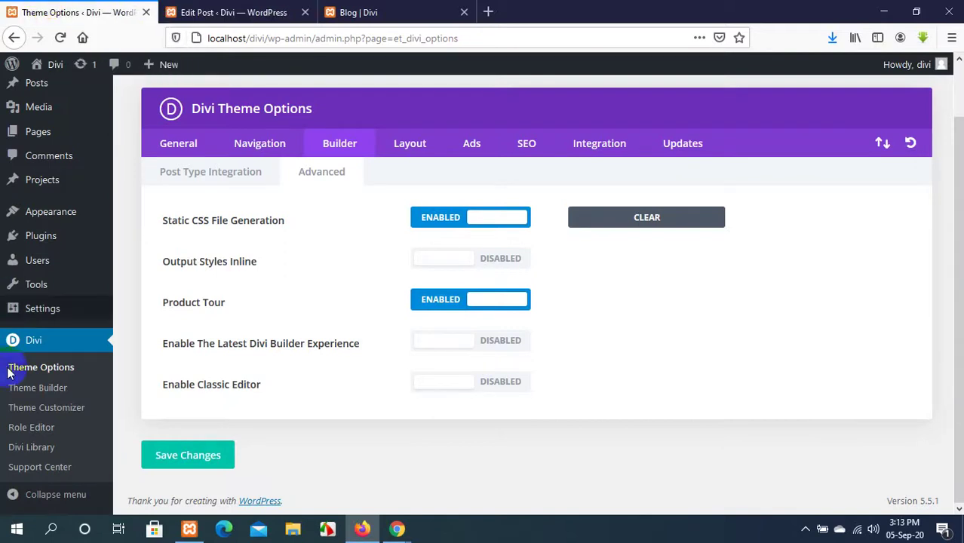
left_click(175, 145)
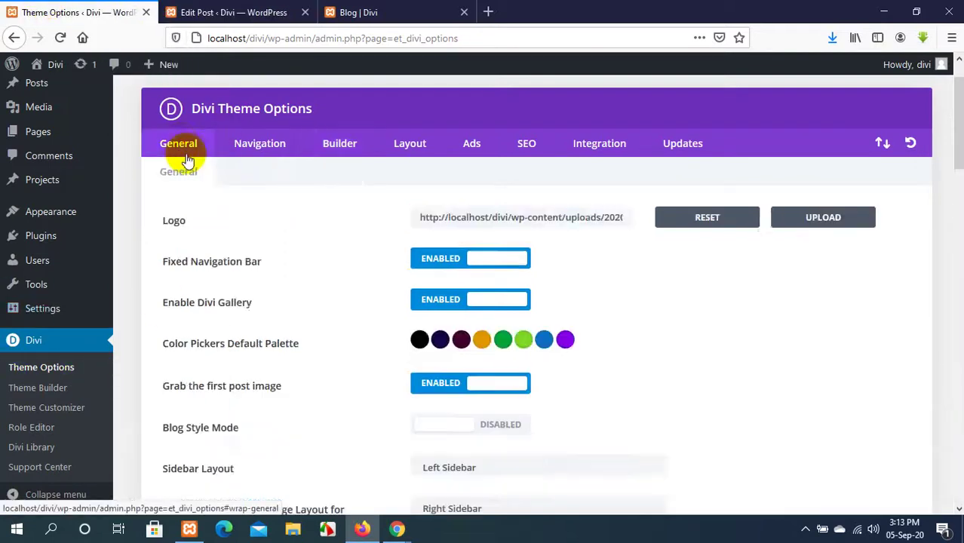
scroll(467, 389, "down", 3)
scroll(468, 389, "down", 10)
scroll(465, 383, "up", 1)
scroll(464, 386, "down", 3)
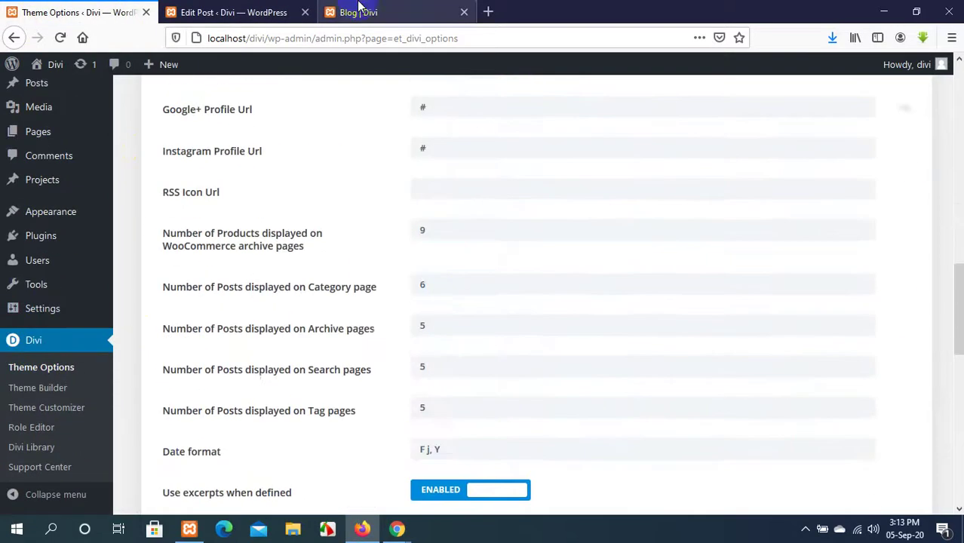
Check the post on the blog page, then select the first paragraph from 'Every' to 'Technology,' in the editor.
left_click(362, 11)
scroll(348, 270, "down", 5)
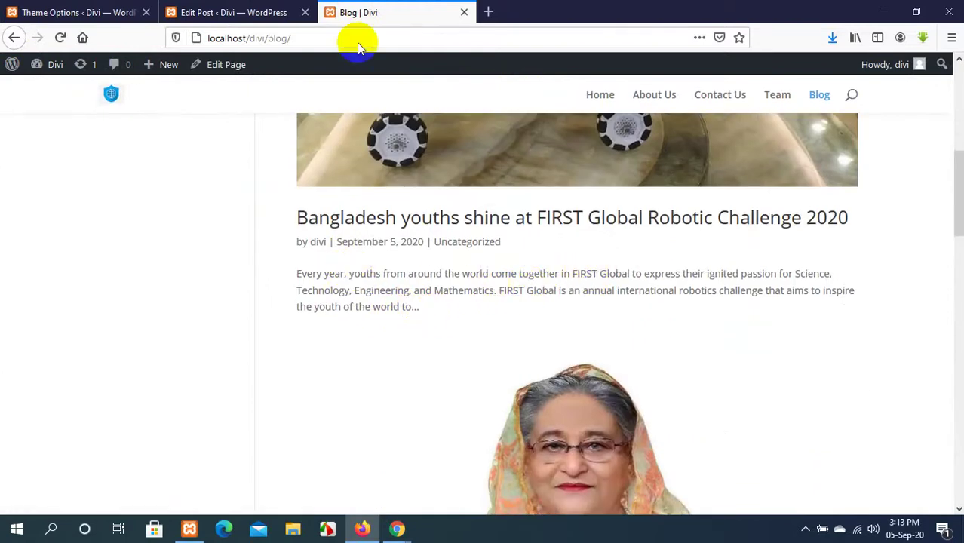
left_click(216, 6)
scroll(337, 302, "down", 4)
scroll(337, 301, "up", 6)
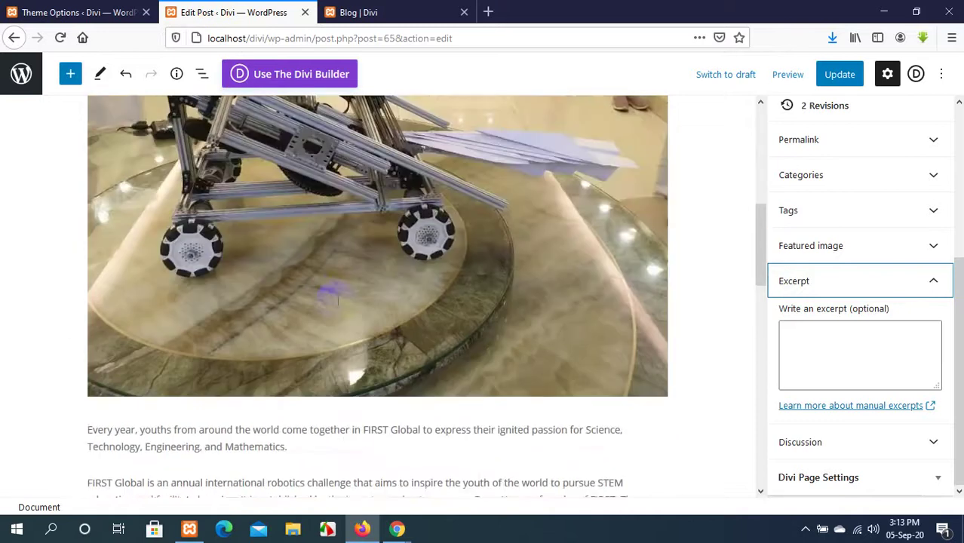
scroll(337, 302, "down", 8)
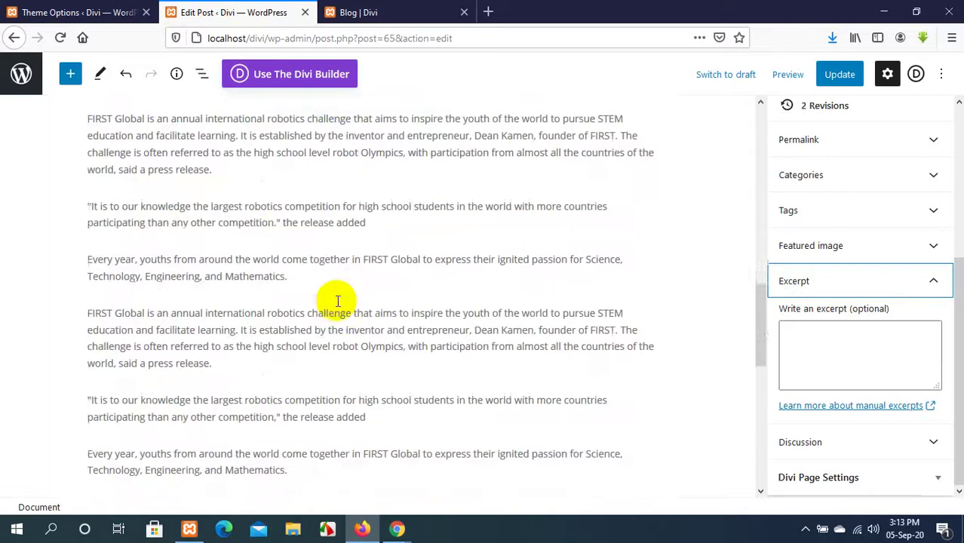
scroll(337, 301, "up", 3)
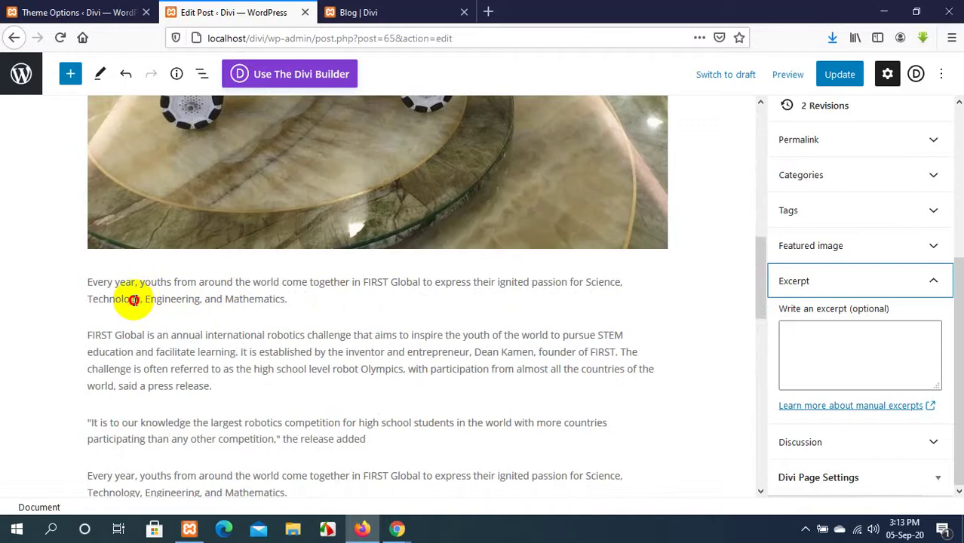
left_click_drag(133, 300, 82, 283)
key("ctrl+c")
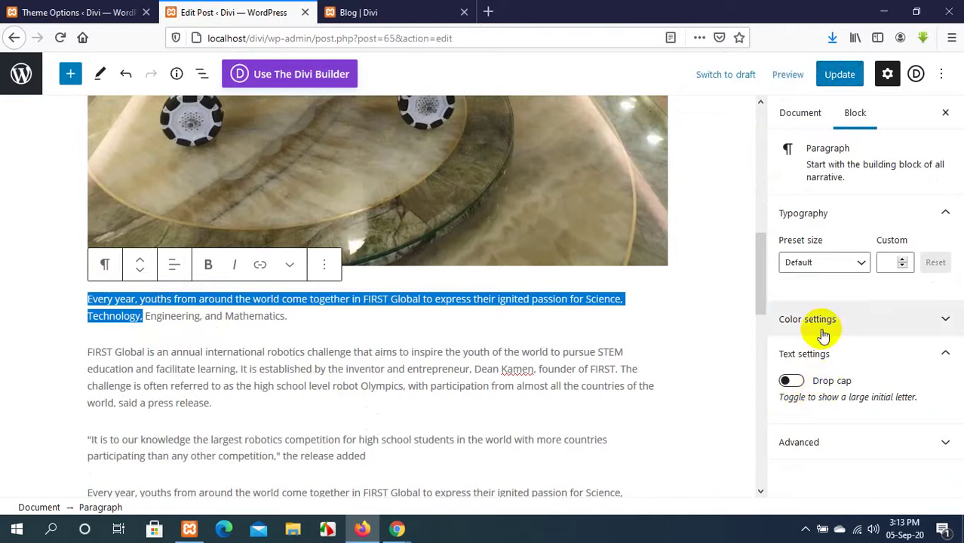
Paste the opening sentence into the post's Excerpt box and update the post.
left_click(694, 208)
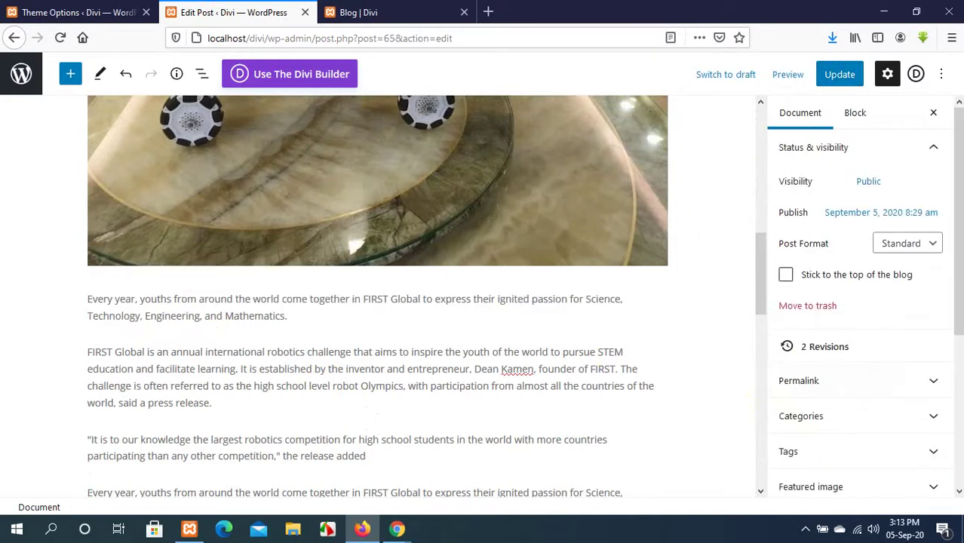
scroll(860, 339, "down", 3)
left_click(799, 405)
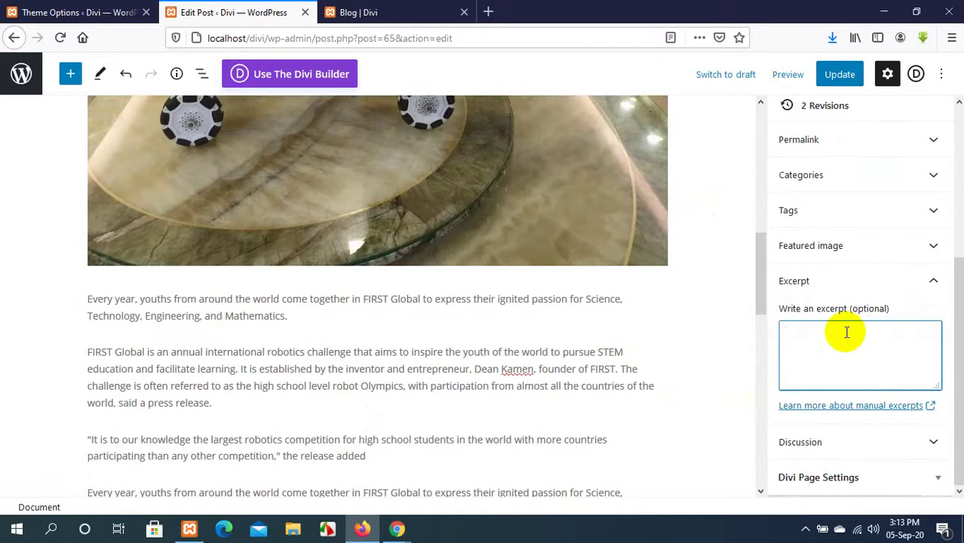
key("ctrl+v")
scroll(624, 441, "down", 5)
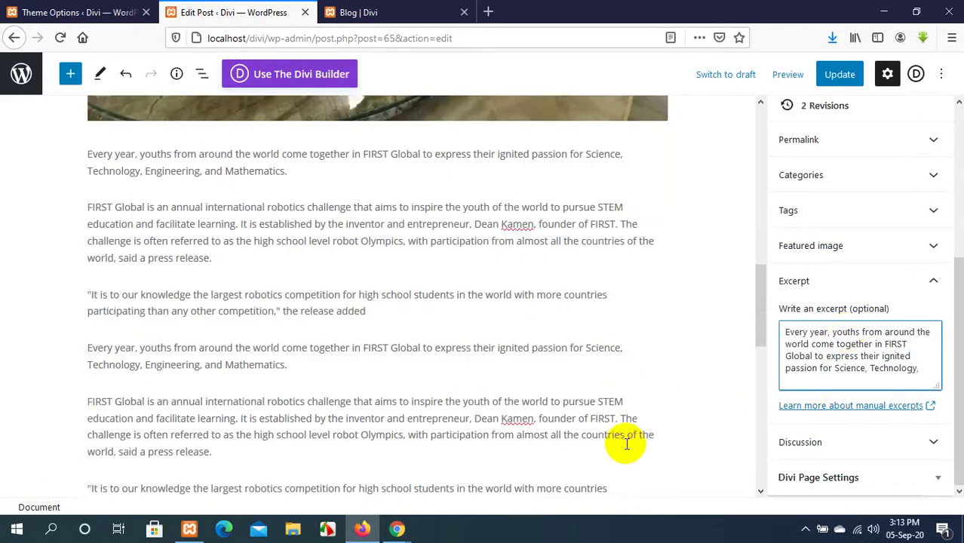
left_click(836, 72)
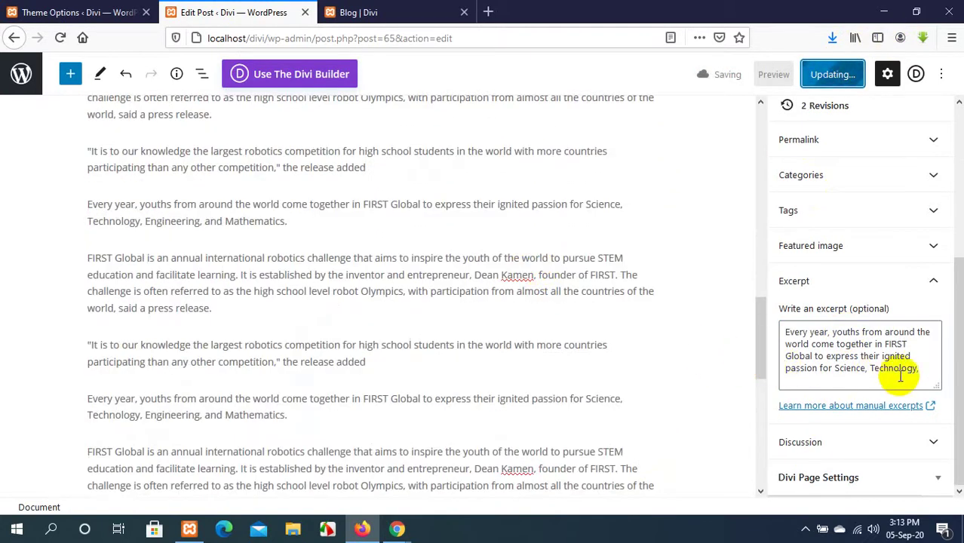
View the blog listing, update the post again, and reload the blog to see the new excerpt.
left_click(434, 11)
scroll(437, 175, "up", 3)
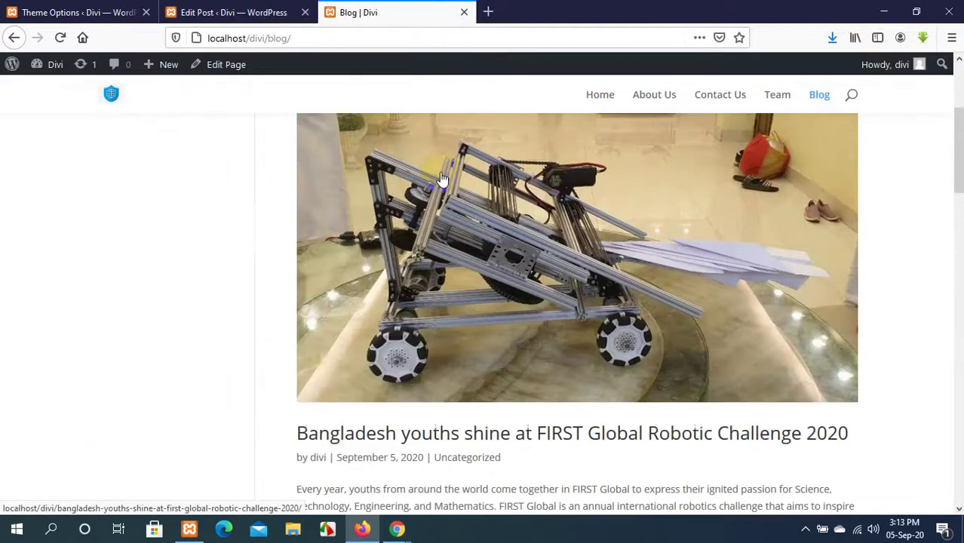
scroll(442, 179, "down", 2)
scroll(441, 179, "down", 1)
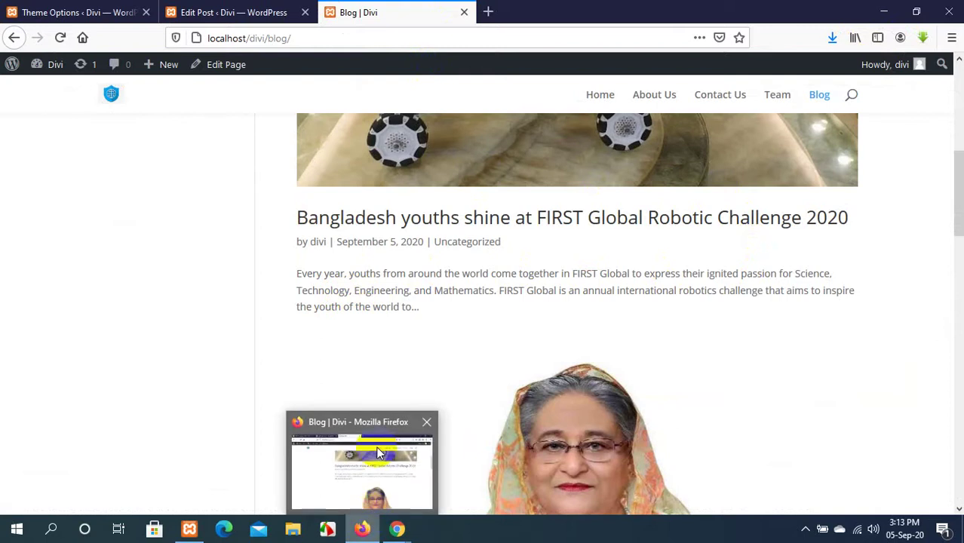
left_click(191, 8)
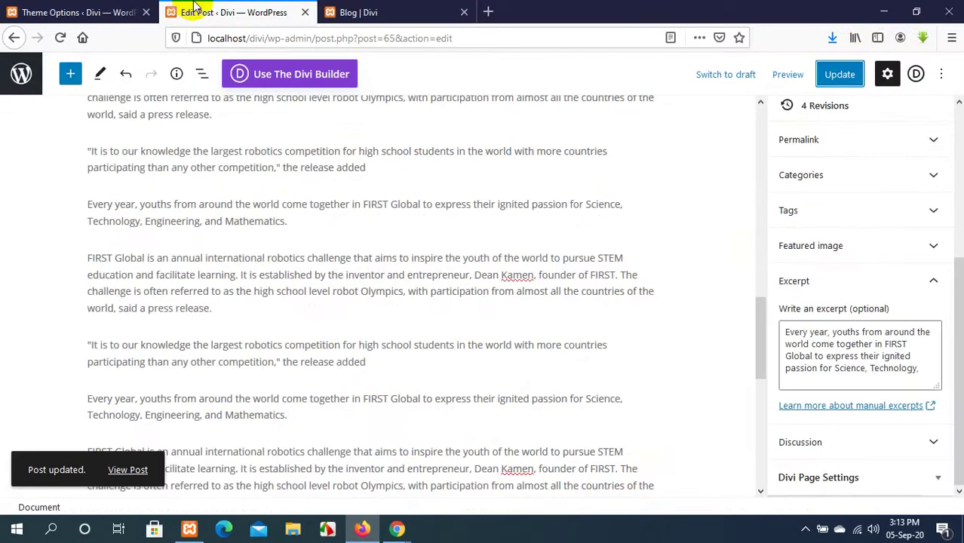
left_click(857, 81)
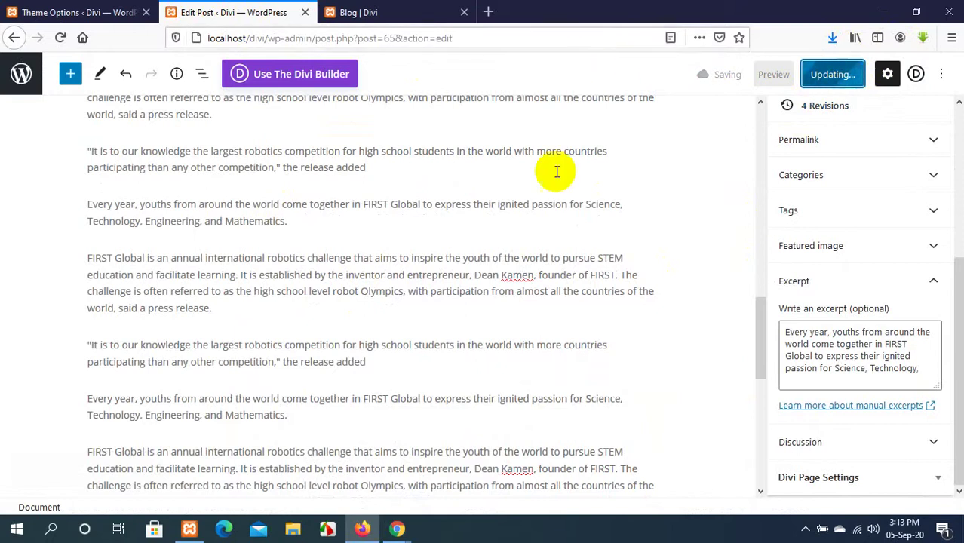
scroll(458, 212, "up", 3)
scroll(458, 212, "up", 3)
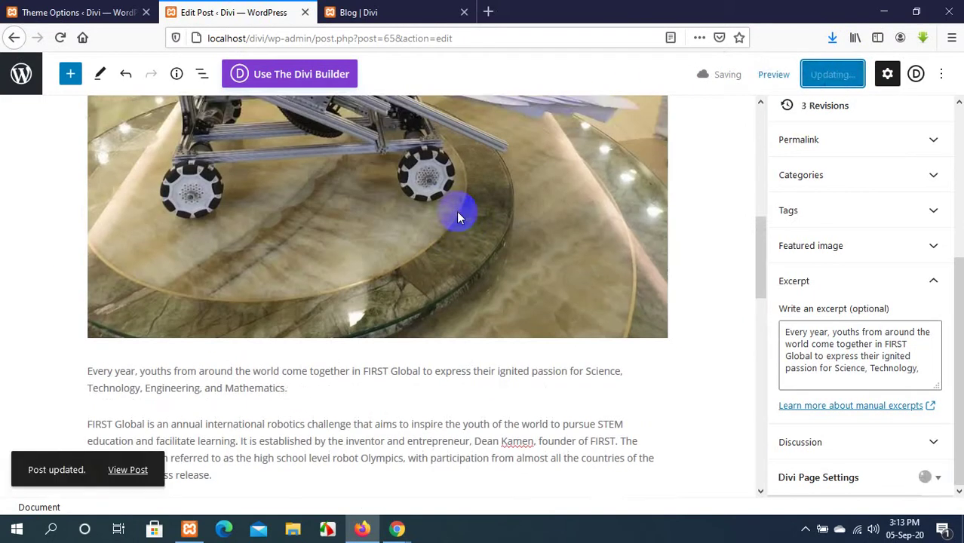
left_click(397, 6)
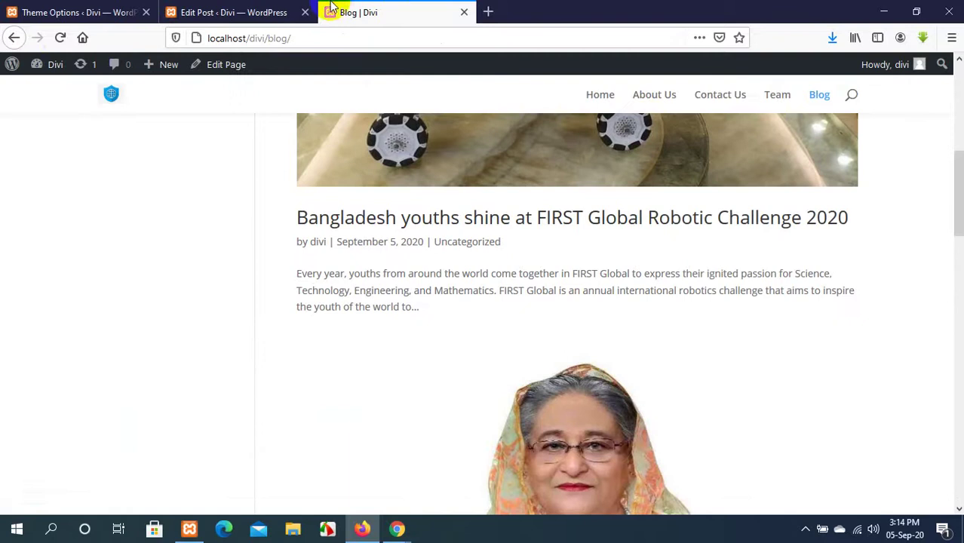
left_click(60, 37)
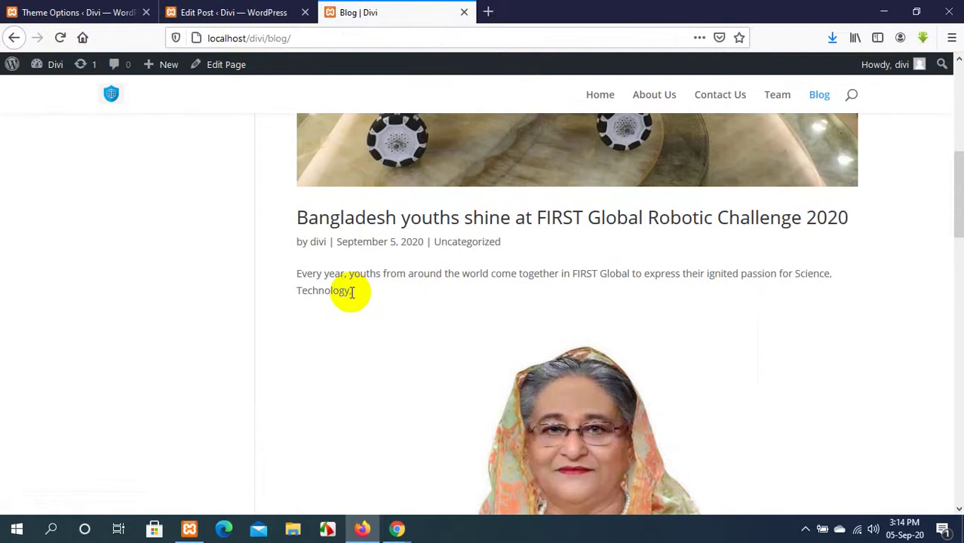
Compare where the shortened blog excerpt ends with the excerpt text in the editor.
double_click(349, 291)
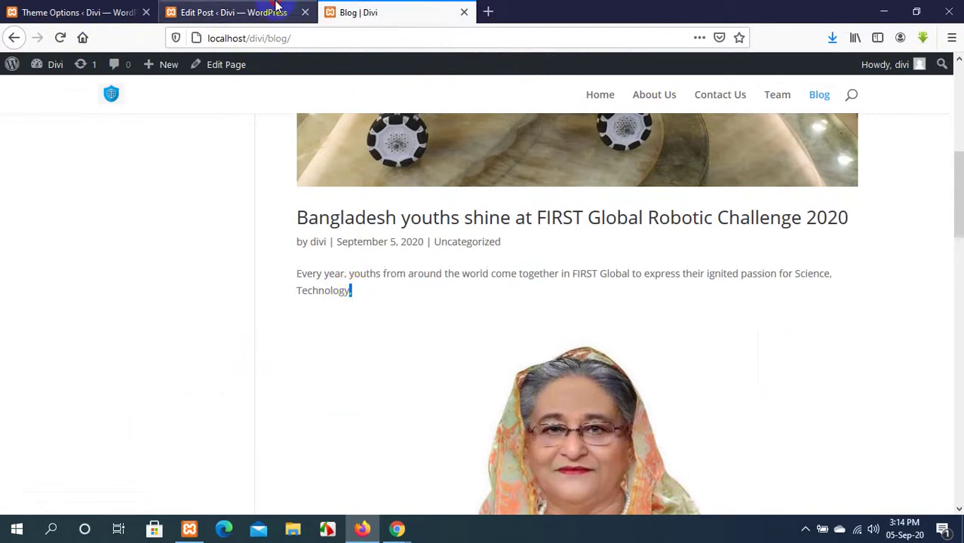
left_click(276, 9)
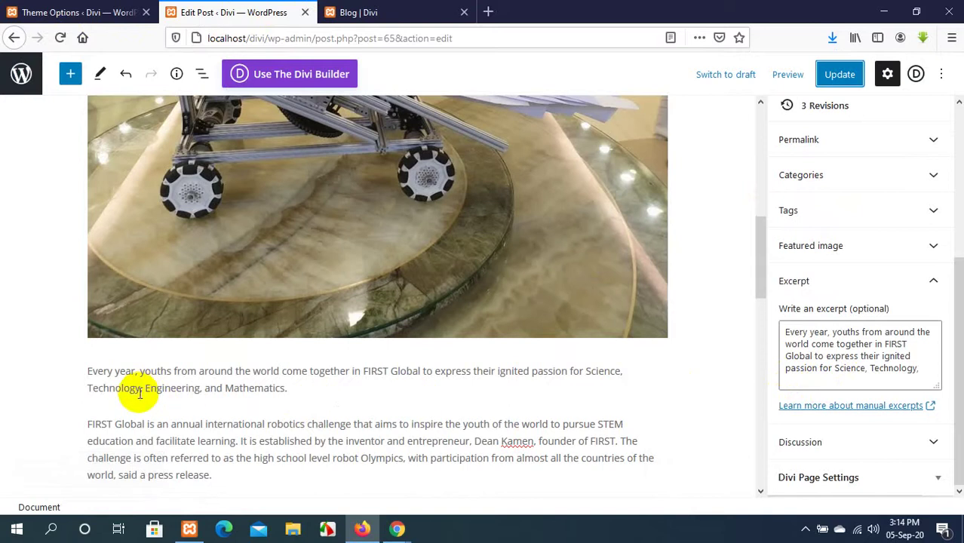
left_click(843, 365)
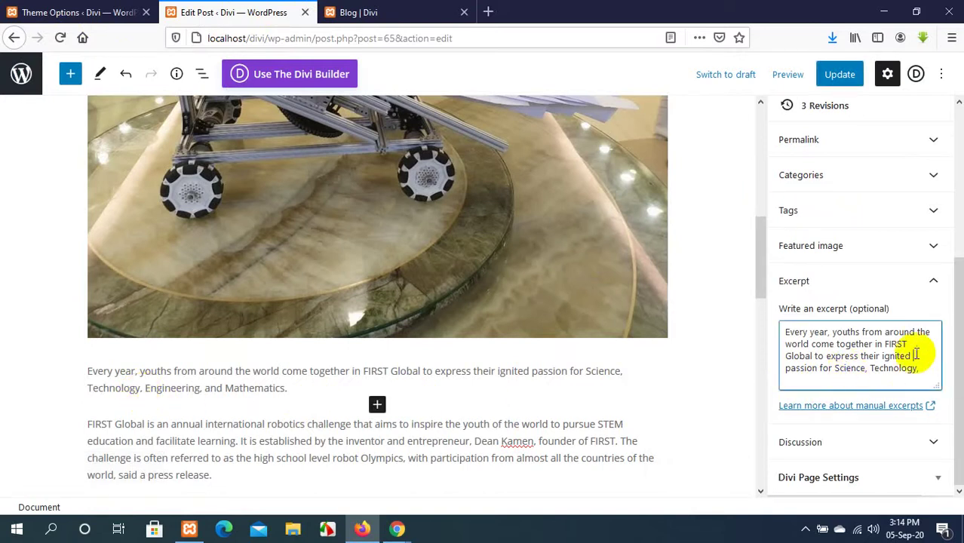
Select the next post's blog excerpt up to 'Narayanganj', then return to the post editor.
left_click(358, 9)
scroll(389, 293, "down", 4)
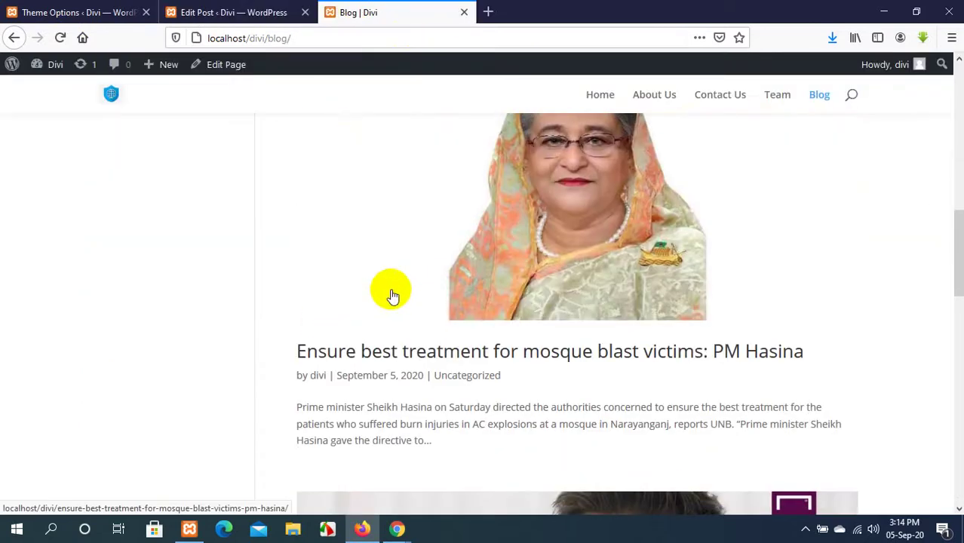
scroll(392, 288, "down", 2)
scroll(501, 280, "up", 2)
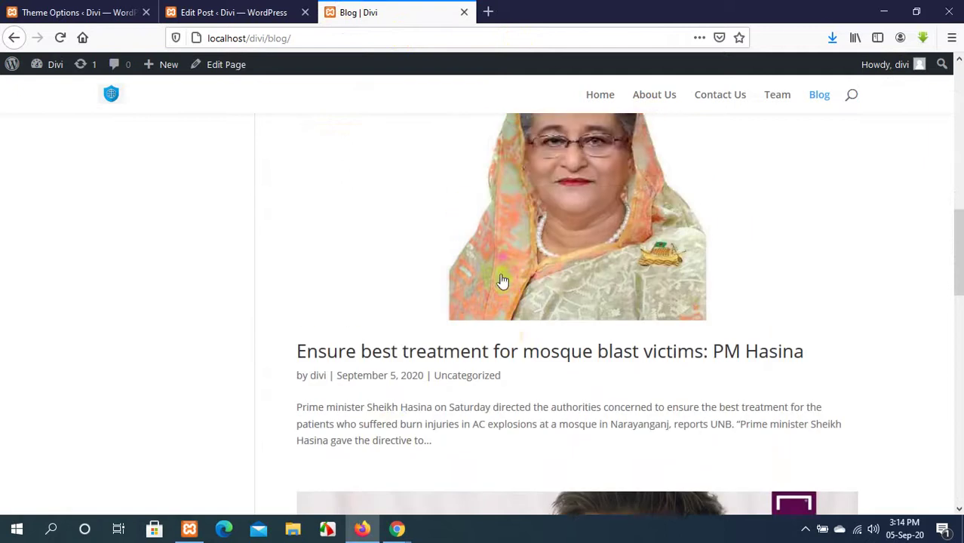
scroll(501, 280, "down", 1)
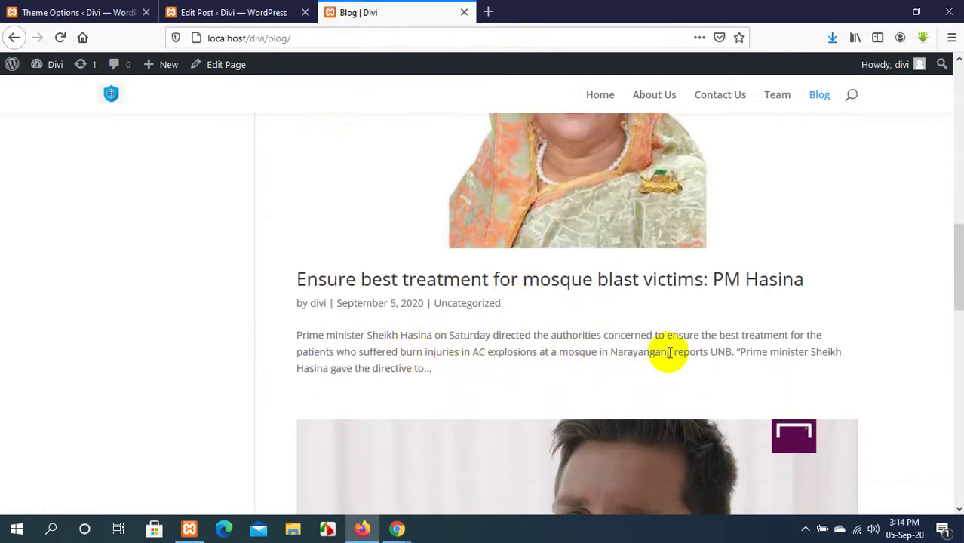
left_click_drag(673, 352, 688, 420)
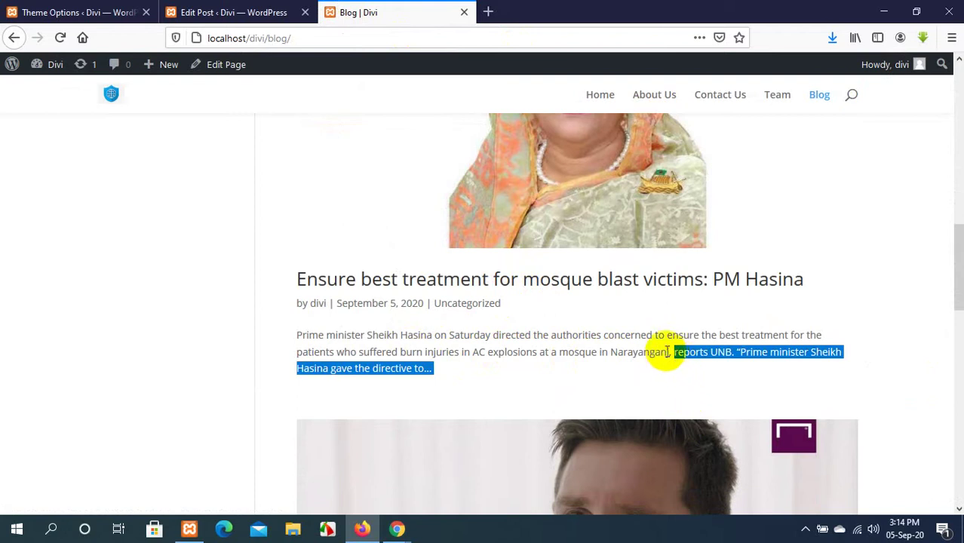
left_click_drag(671, 353, 280, 340)
left_click(236, 9)
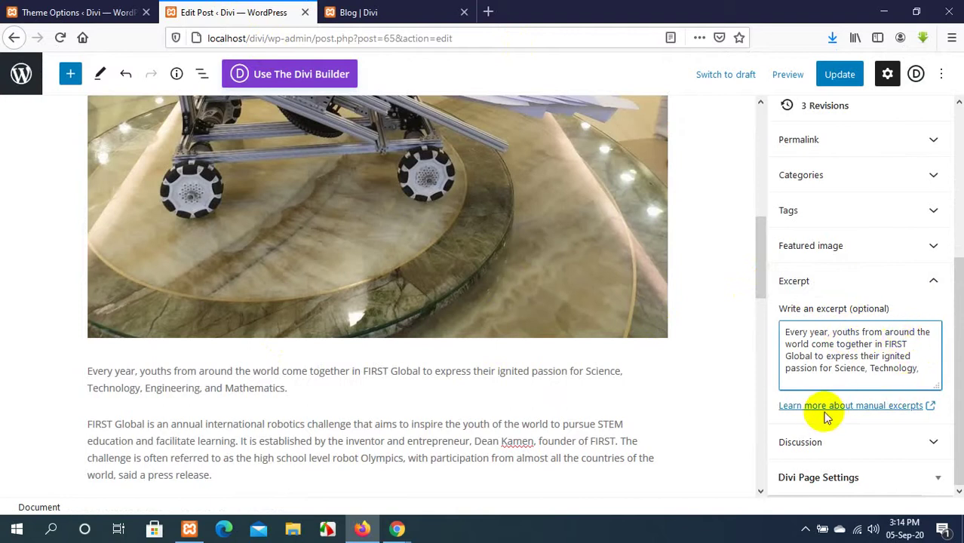
scroll(792, 336, "up", 4)
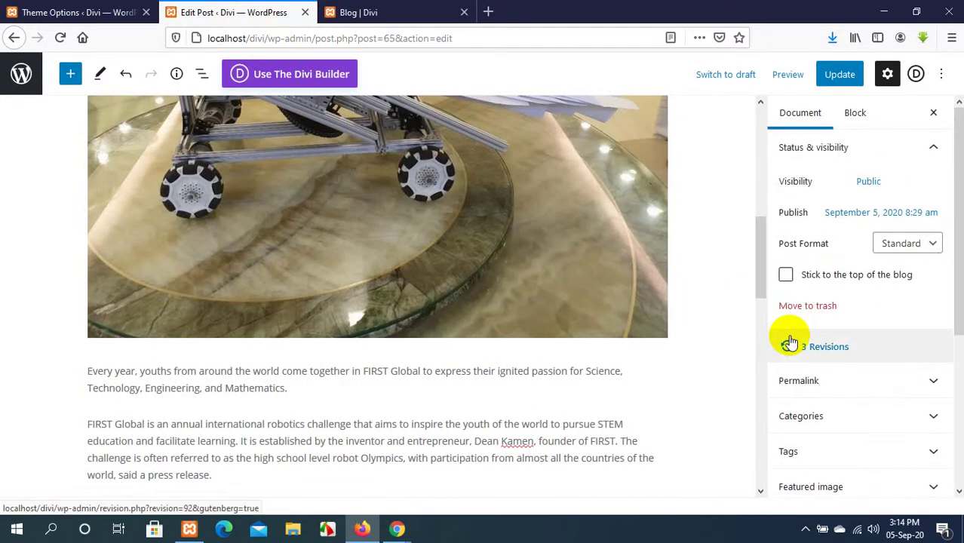
scroll(441, 260, "up", 6)
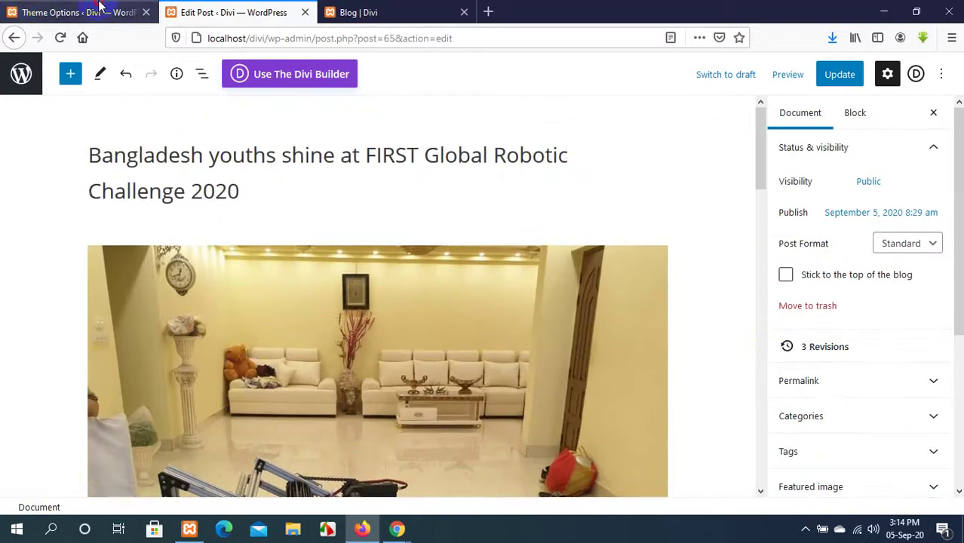
left_click(100, 7)
left_click(223, 14)
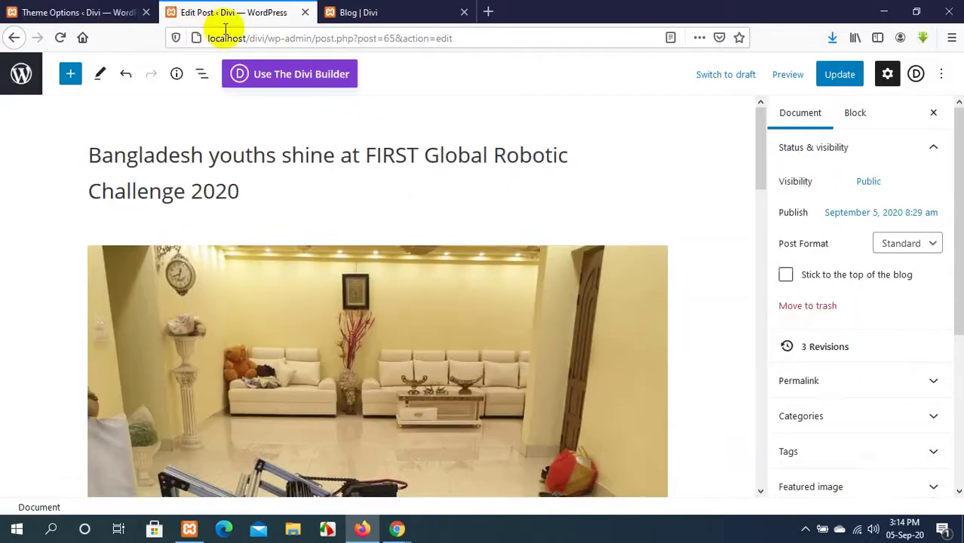
Enable the Google Fonts subsets option in Divi Theme Options and reload the blog page to check.
left_click(68, 12)
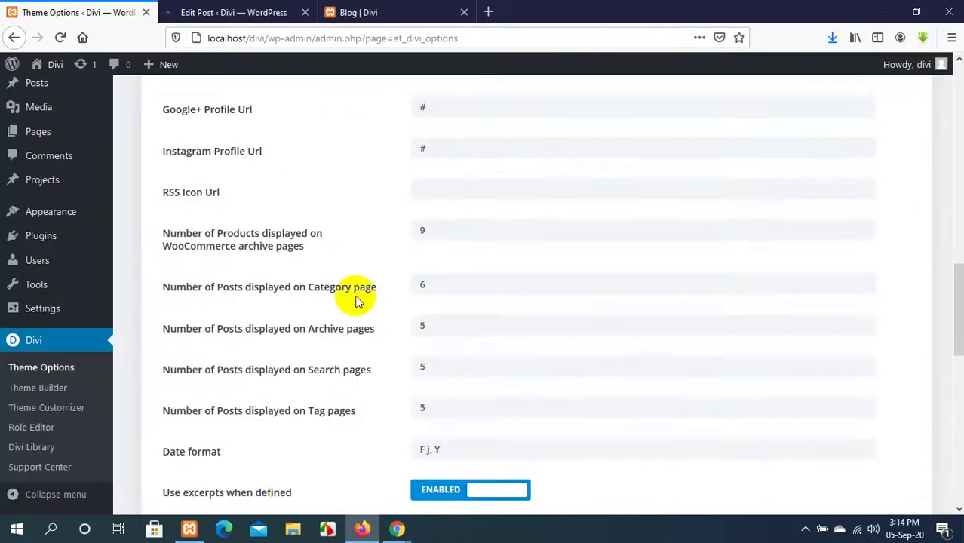
scroll(359, 301, "down", 3)
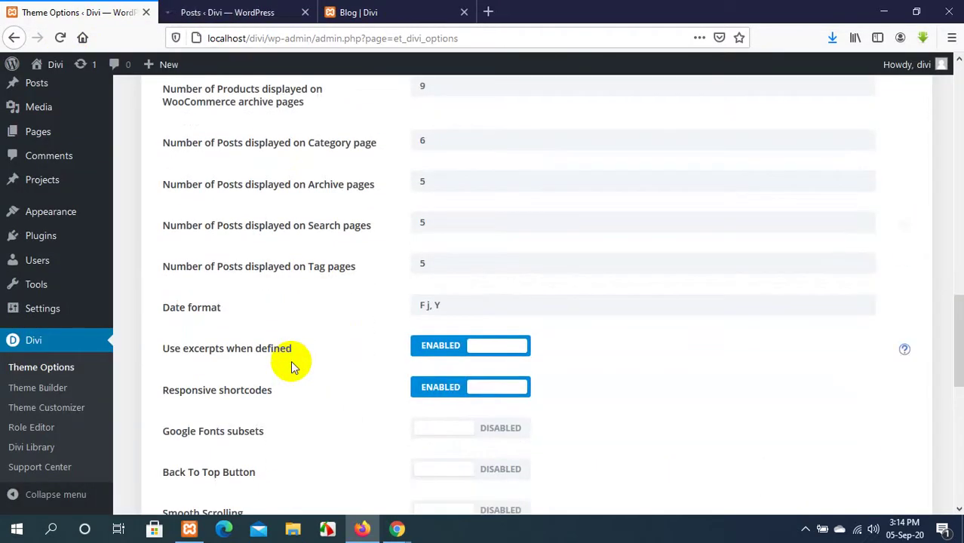
scroll(290, 361, "down", 2)
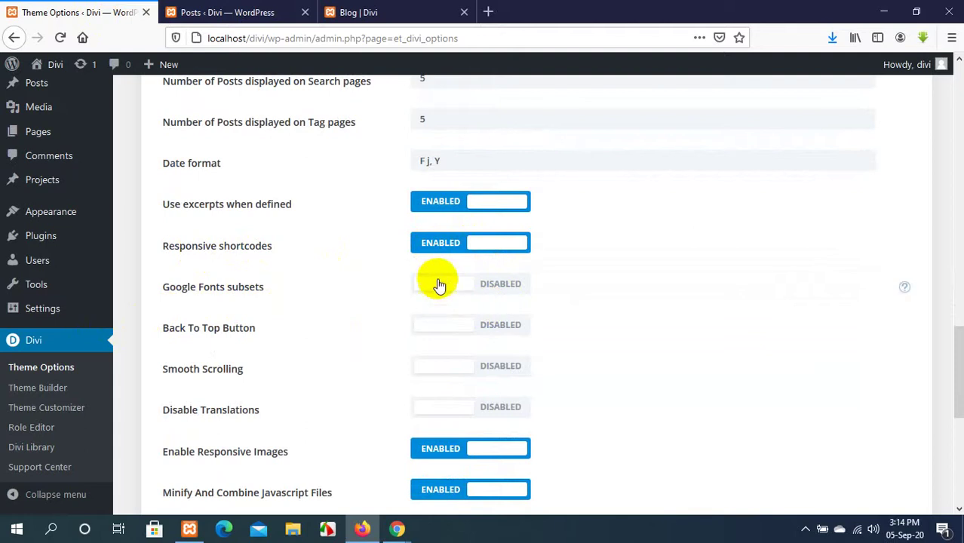
scroll(436, 279, "down", 2)
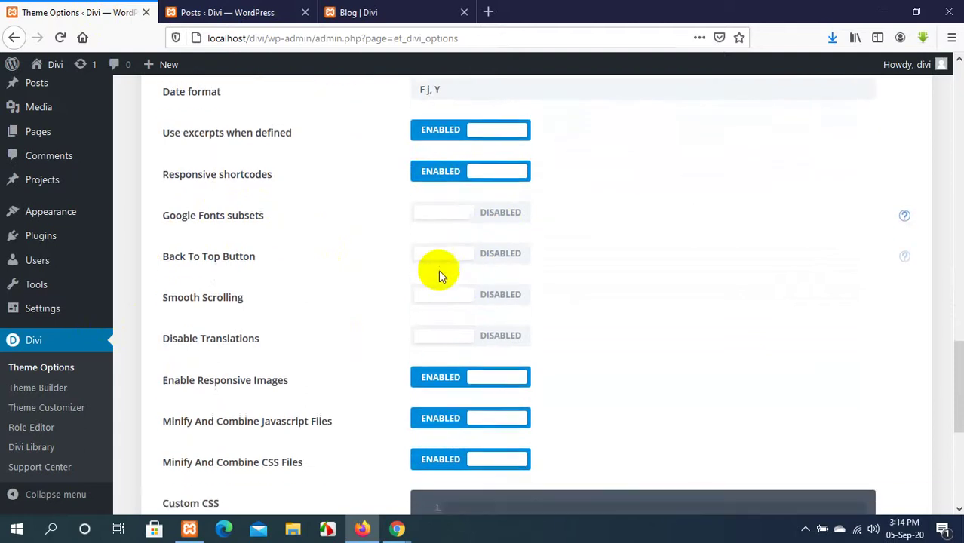
left_click(445, 213)
left_click(445, 214)
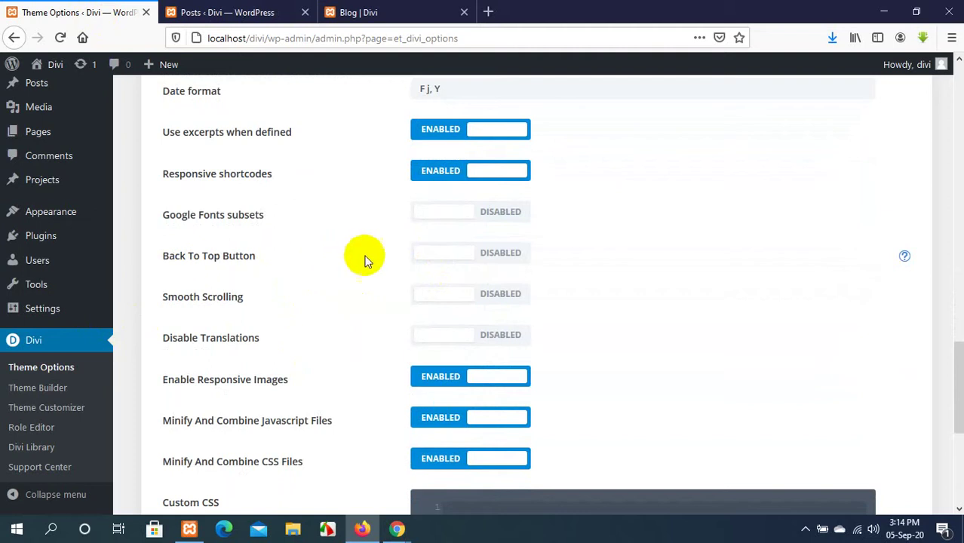
left_click(443, 215)
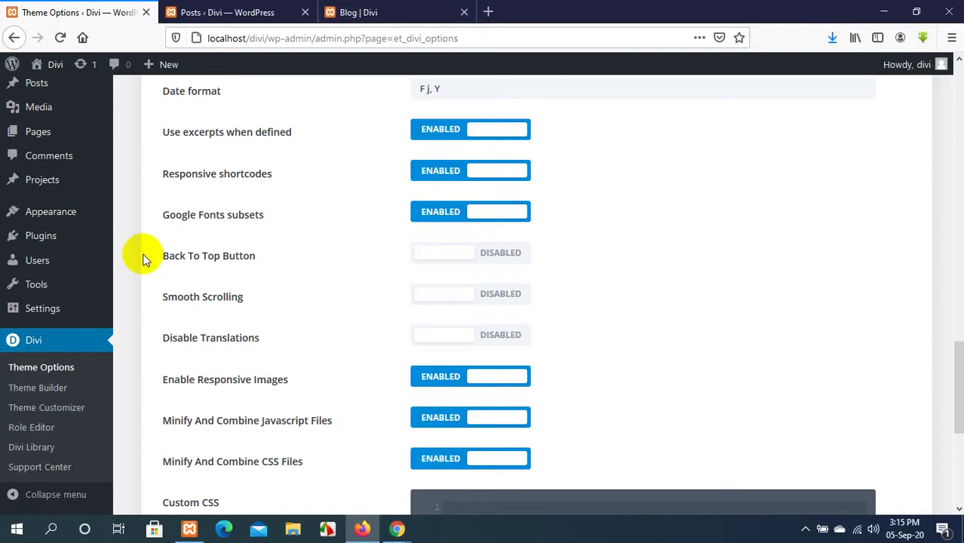
left_click(385, 9)
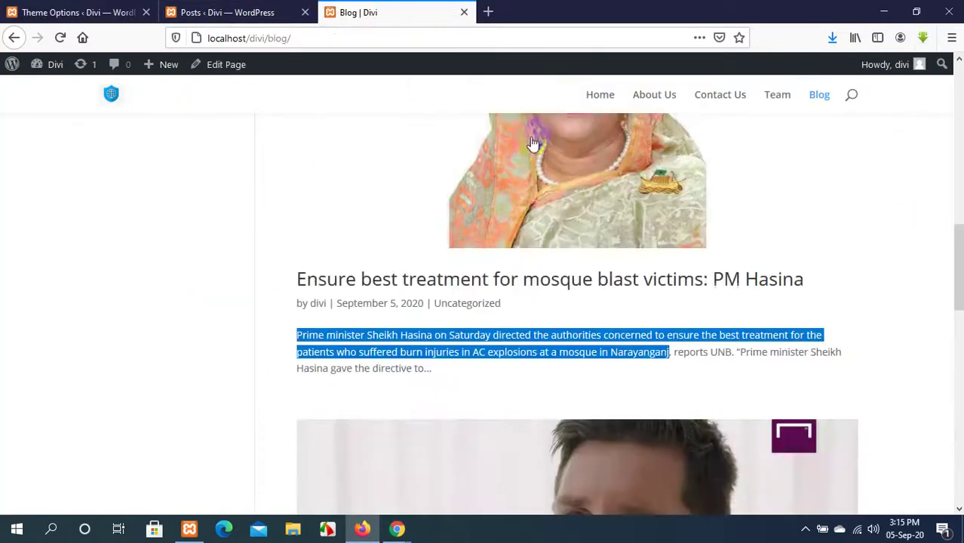
scroll(531, 142, "up", 10)
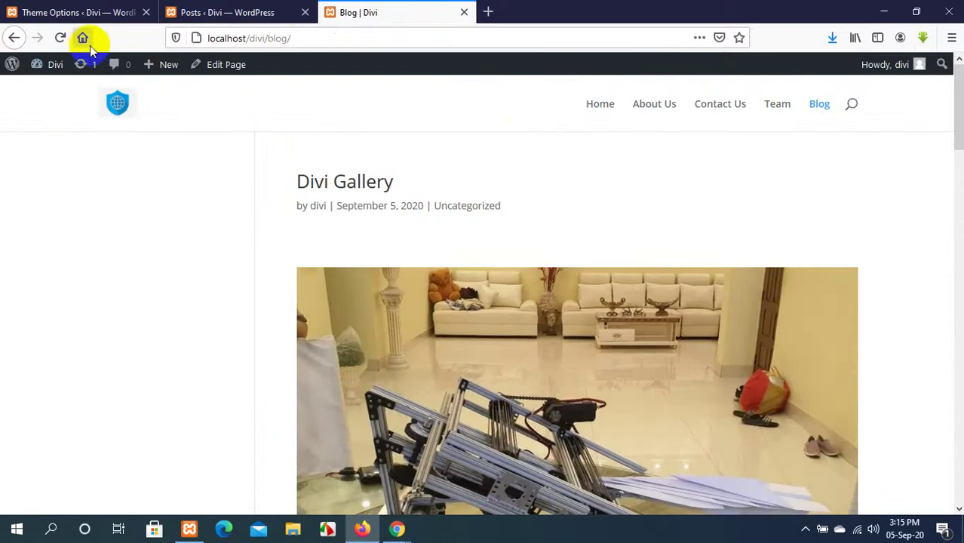
left_click(59, 38)
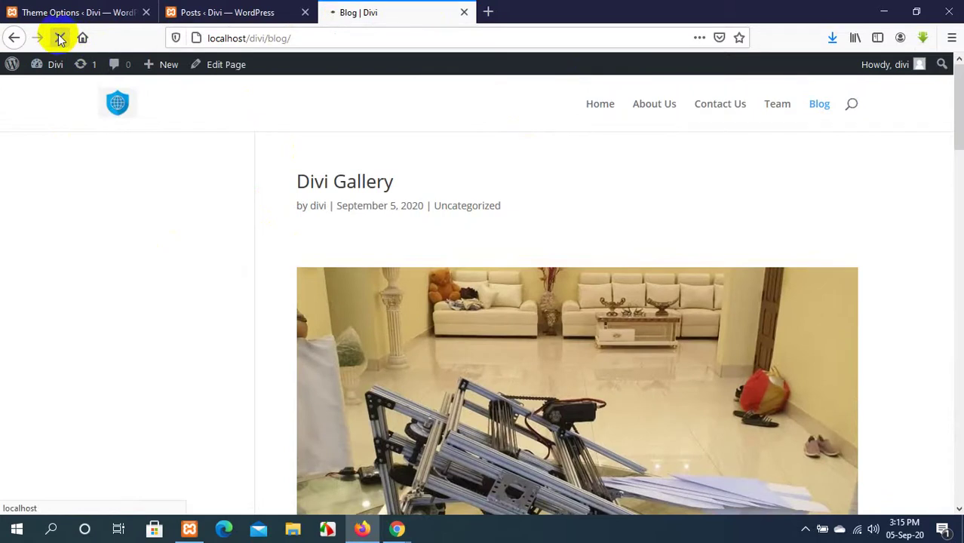
left_click(54, 11)
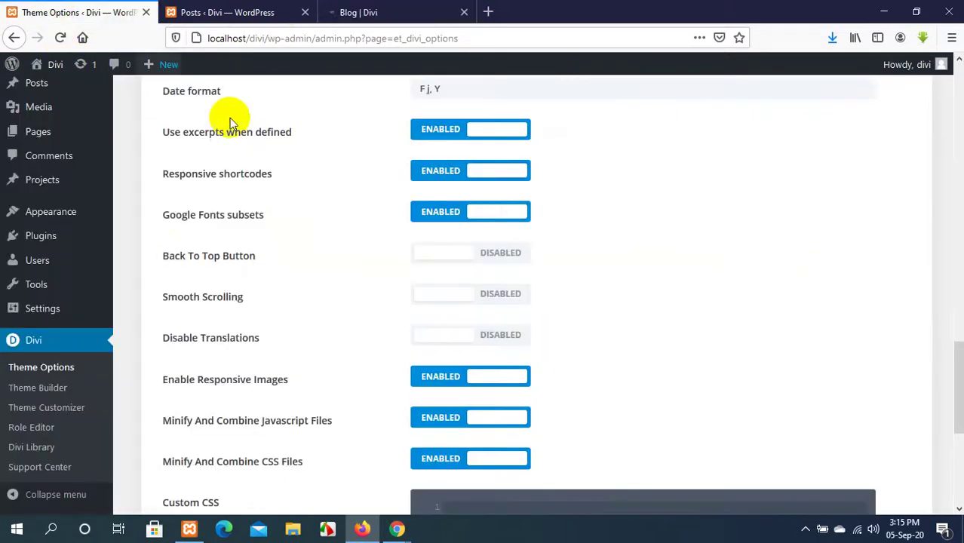
Set the Sidebar Layout to Right Sidebar and save the theme options.
scroll(605, 247, "up", 6)
scroll(603, 243, "up", 10)
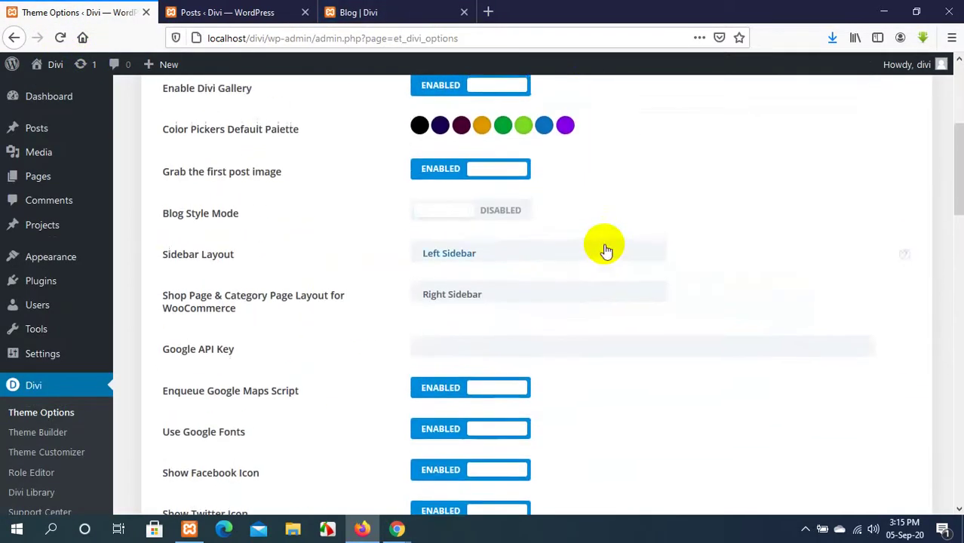
scroll(604, 249, "down", 6)
scroll(600, 274, "down", 15)
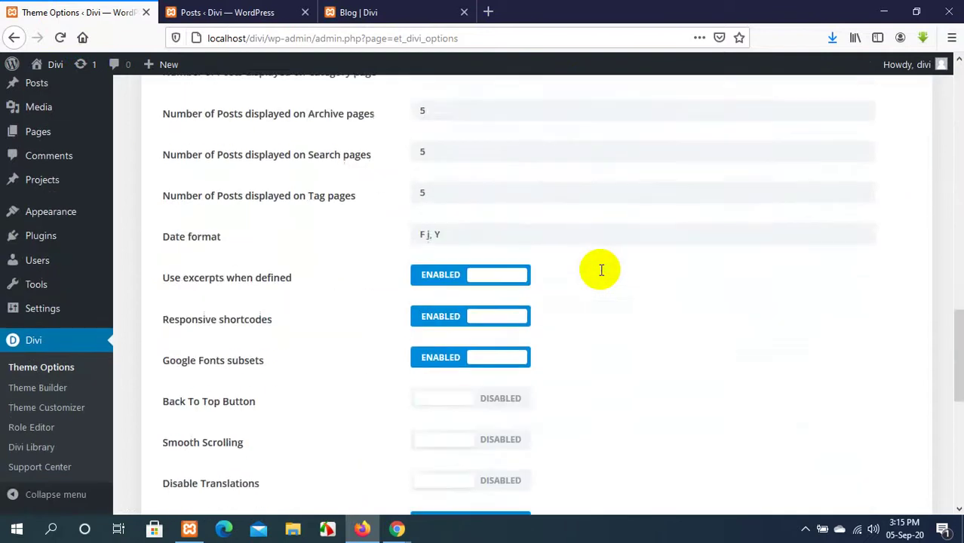
scroll(601, 276, "up", 10)
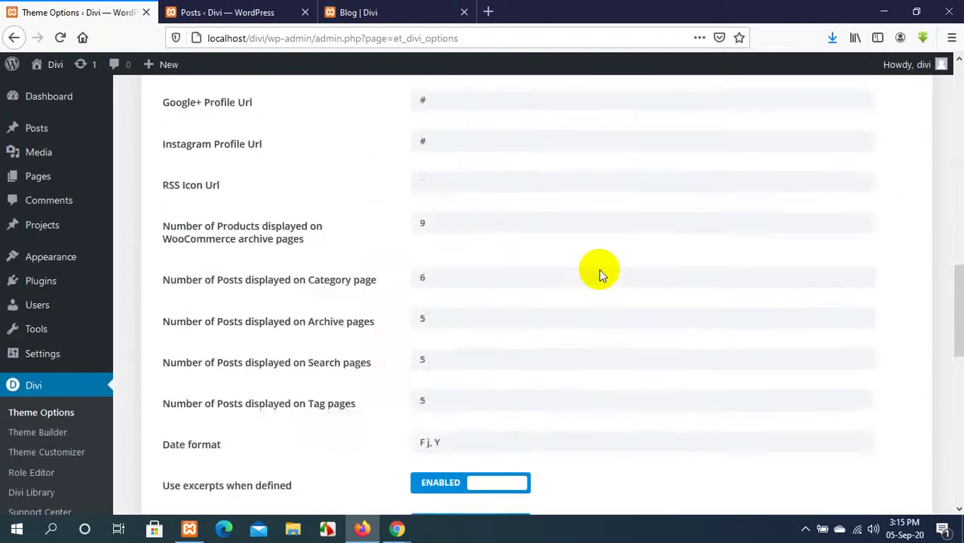
scroll(600, 276, "up", 3)
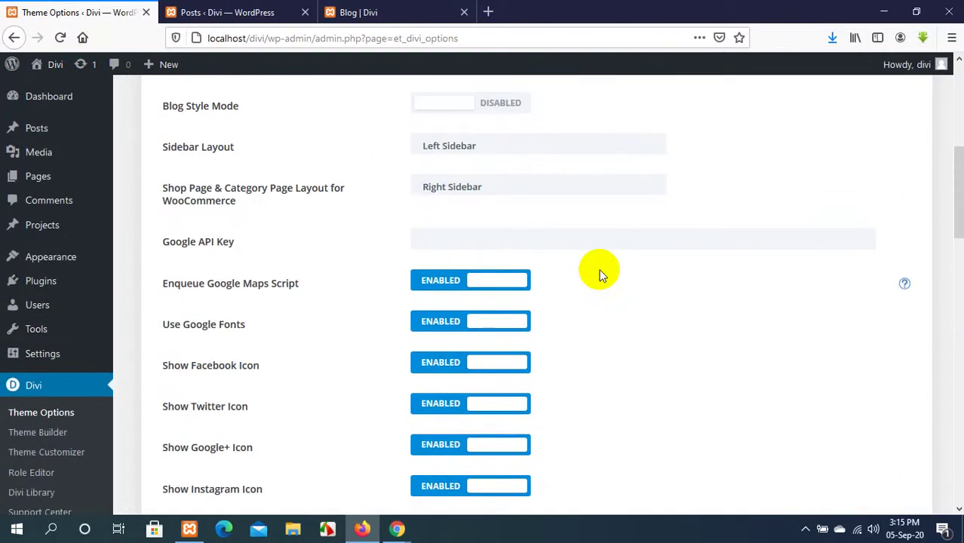
scroll(302, 142, "up", 1)
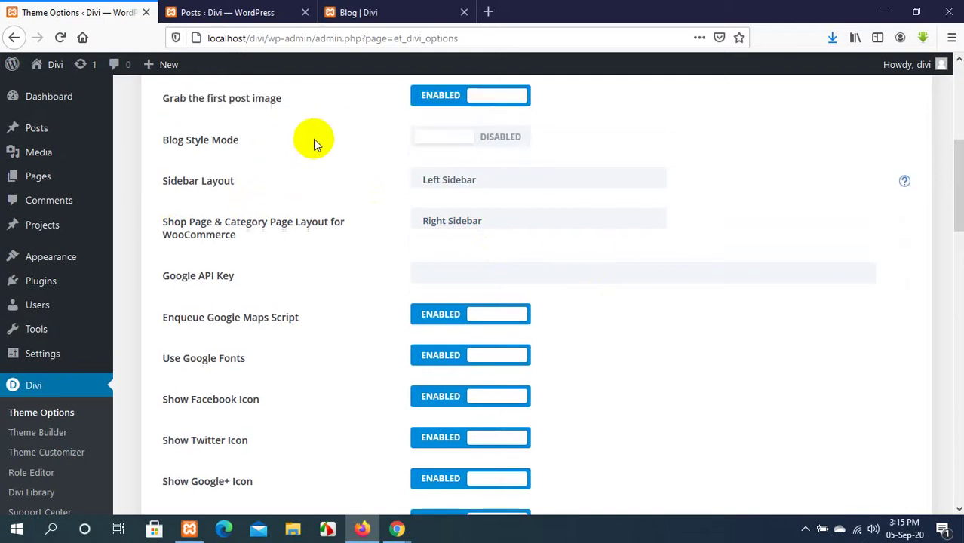
scroll(313, 138, "up", 1)
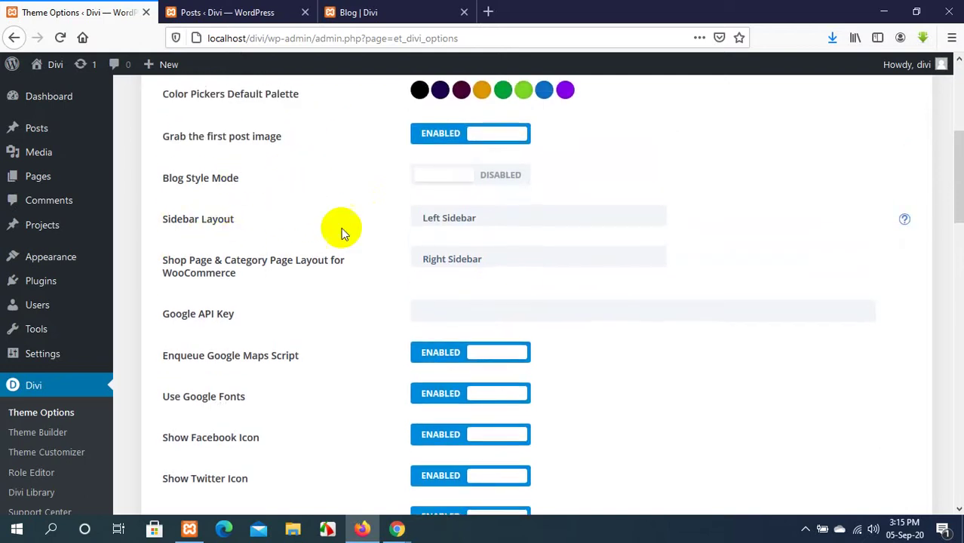
left_click(501, 218)
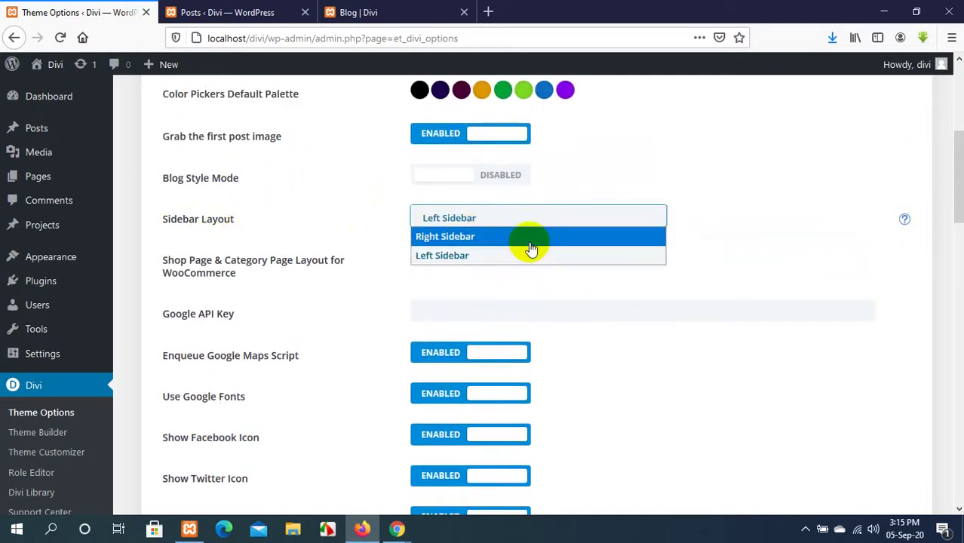
left_click(531, 248)
scroll(357, 296, "down", 15)
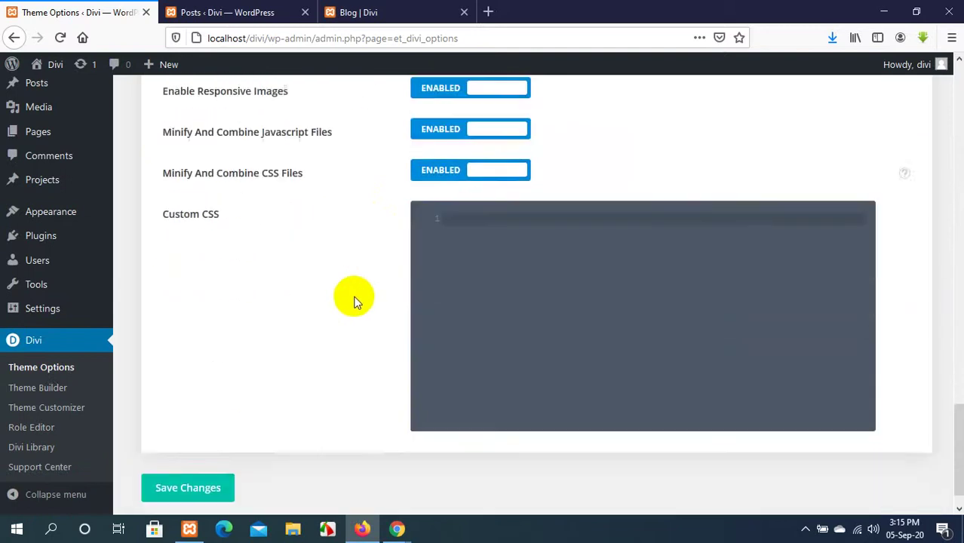
left_click(198, 460)
Reload the blog page to see the right-sidebar layout.
scroll(390, 369, "up", 20)
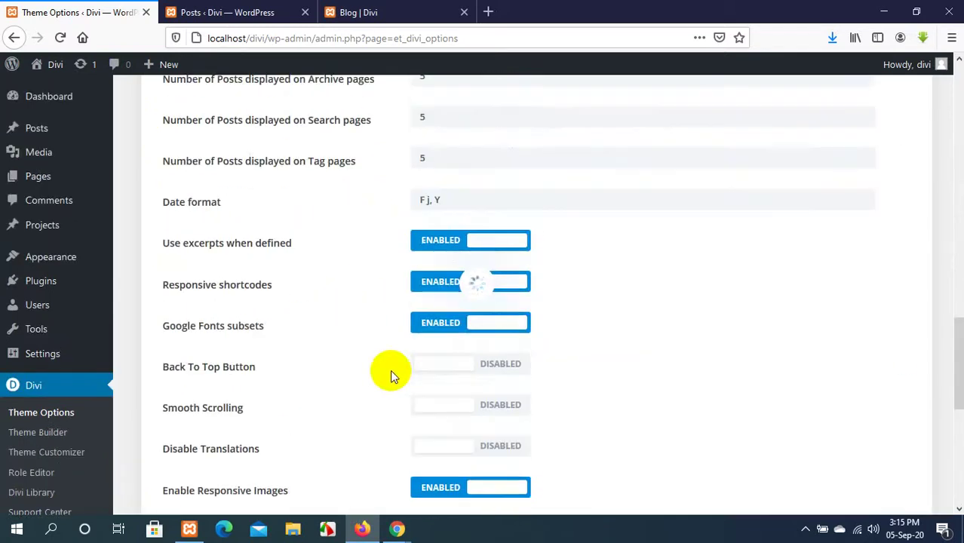
scroll(390, 370, "up", 3)
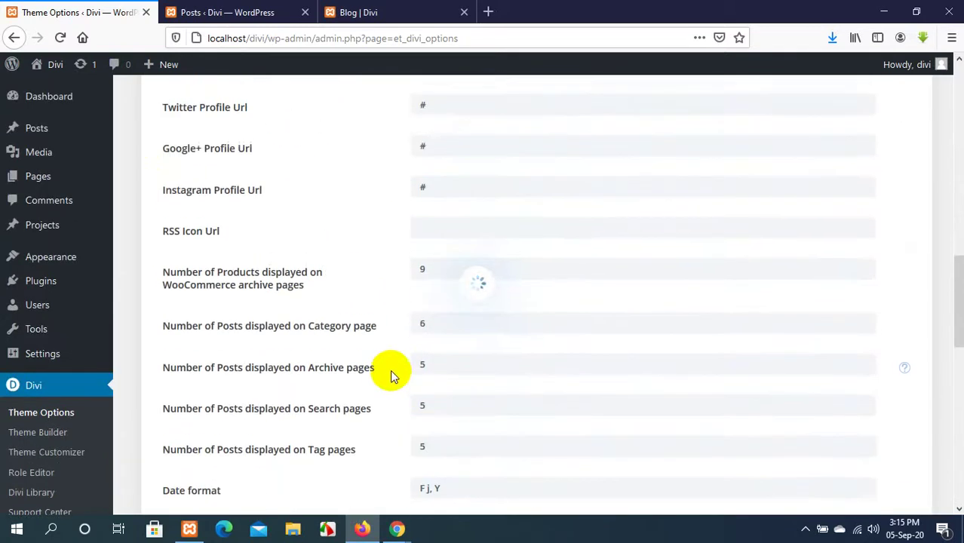
scroll(390, 370, "down", 6)
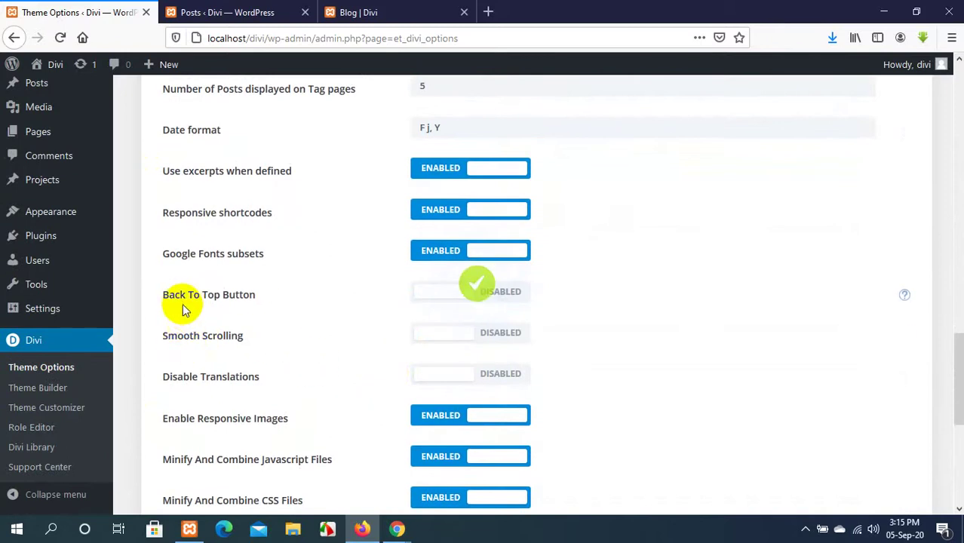
left_click(416, 10)
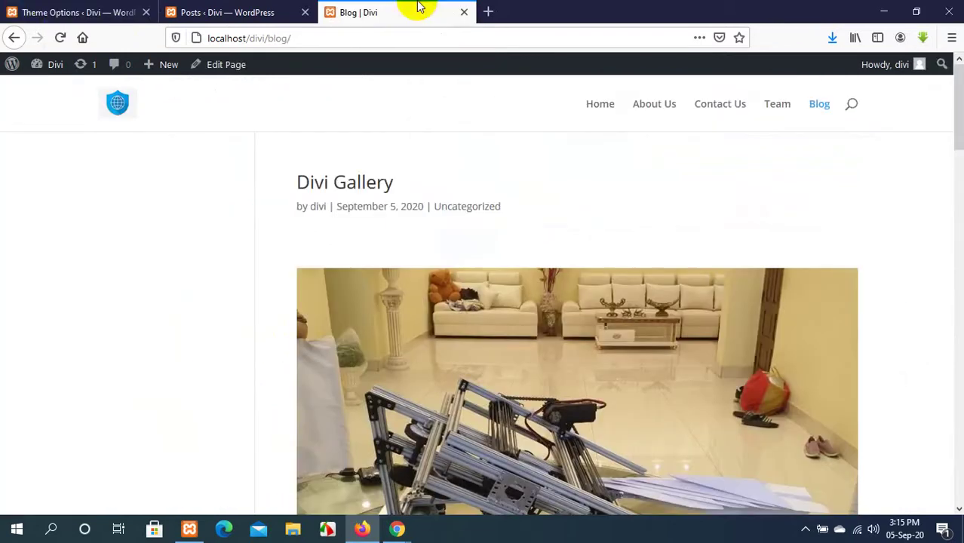
left_click(61, 37)
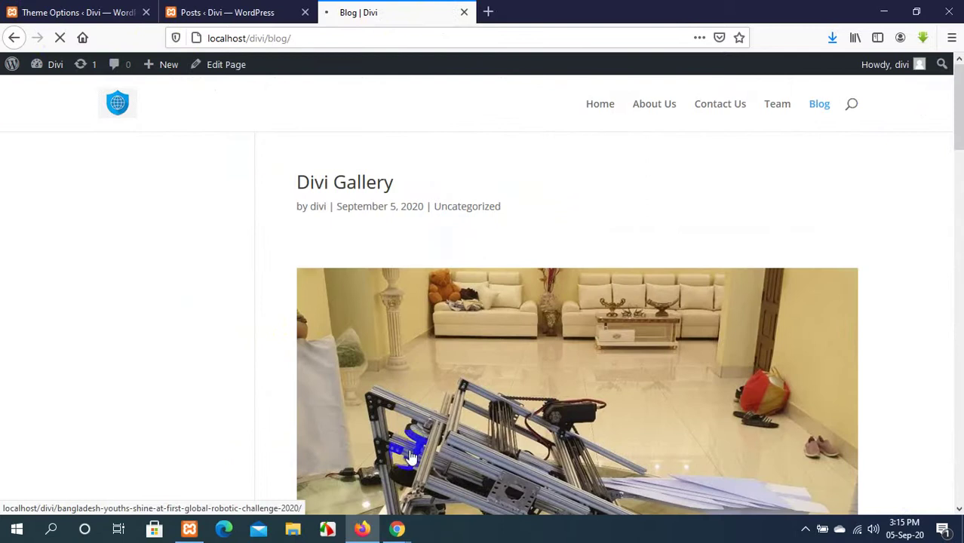
Switch to the Meet window, capture the whole screen with Lightshot, and save it as Screenshot_1.jpg.
mouse_move(398, 531)
left_click(334, 491)
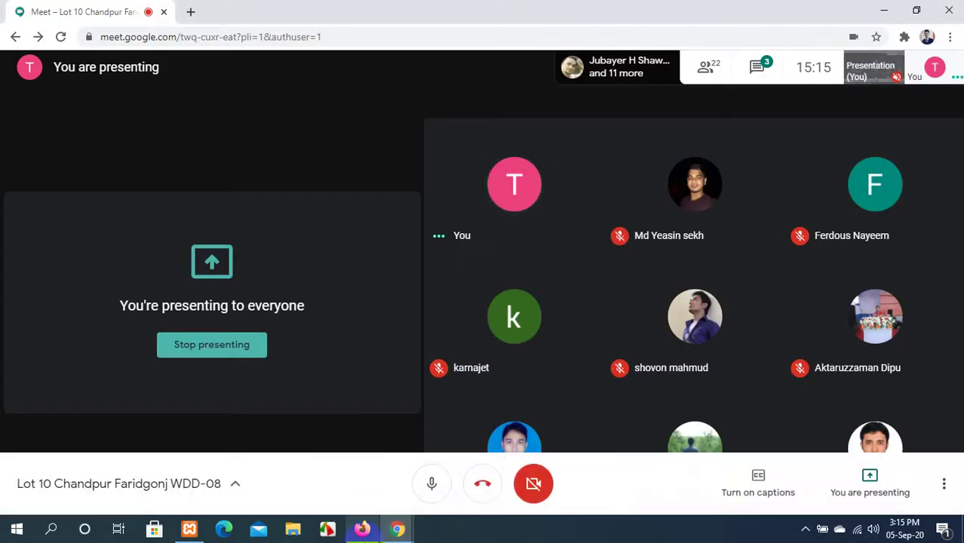
mouse_move(361, 532)
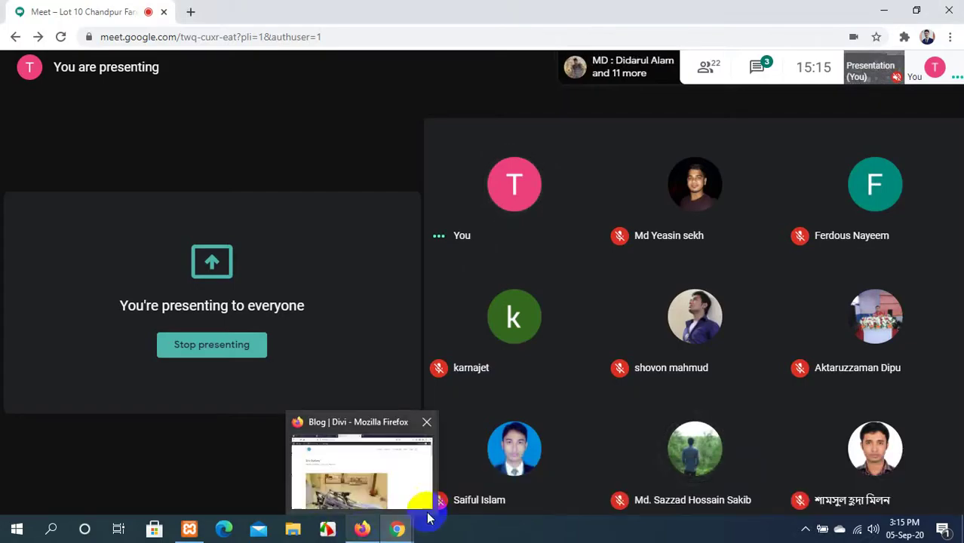
mouse_move(557, 454)
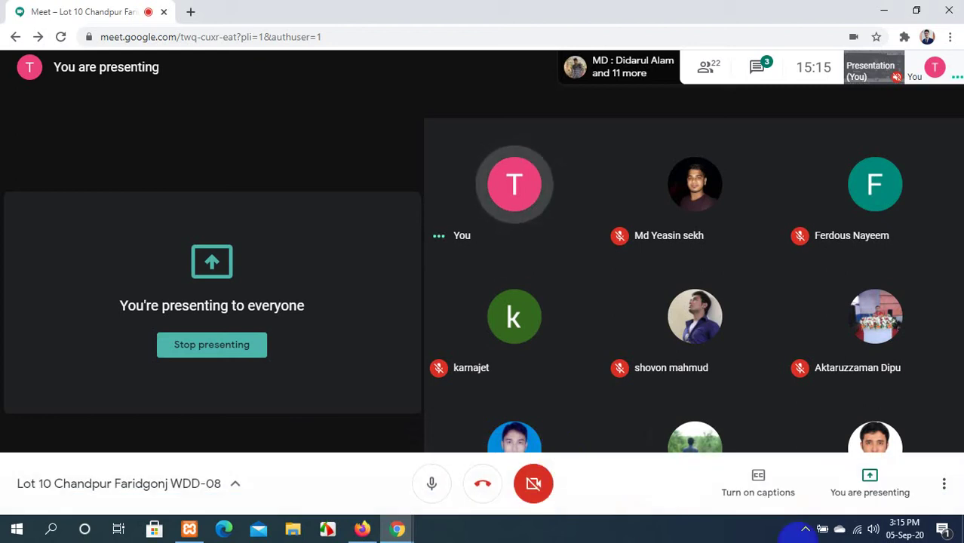
left_click(806, 530)
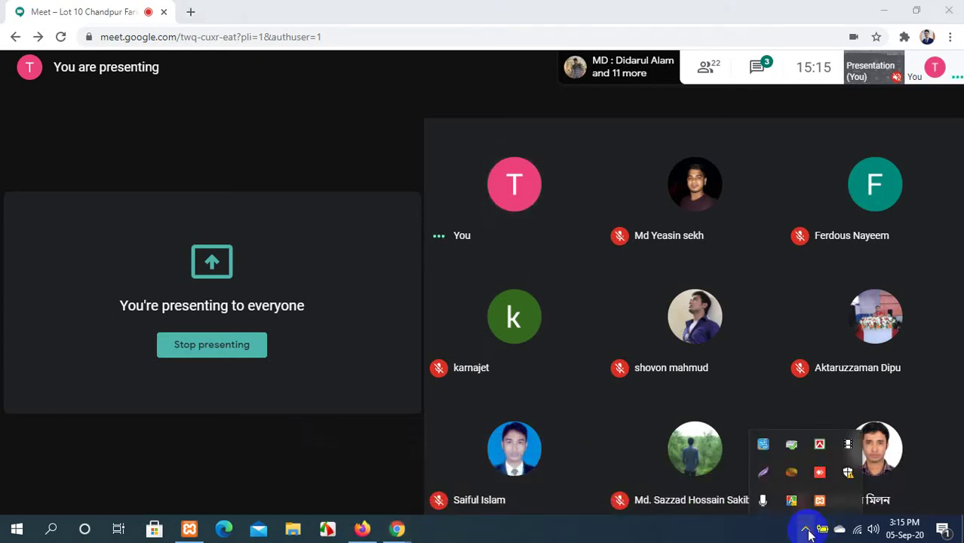
left_click(764, 473)
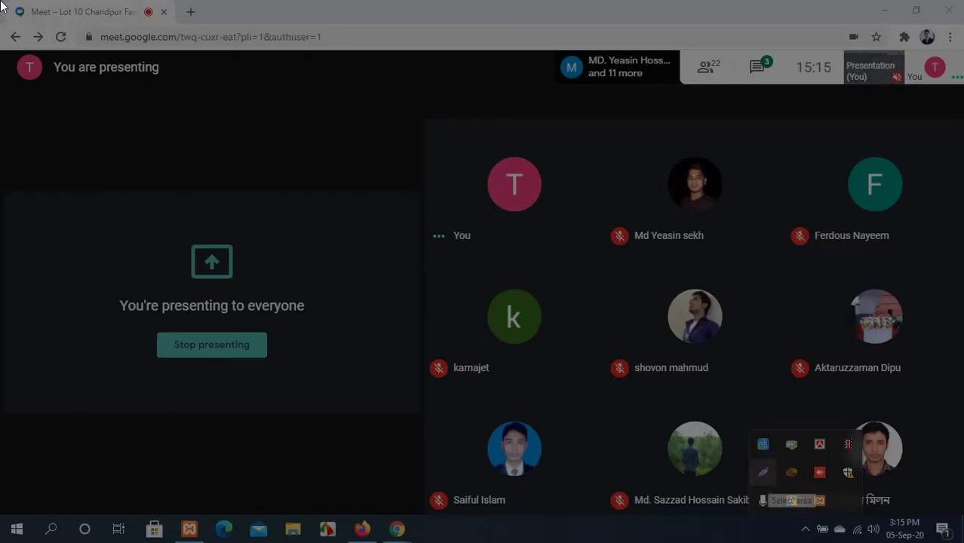
mouse_move(1, 0)
left_mouse_down()
mouse_move(126, 211)
mouse_move(960, 542)
left_mouse_up()
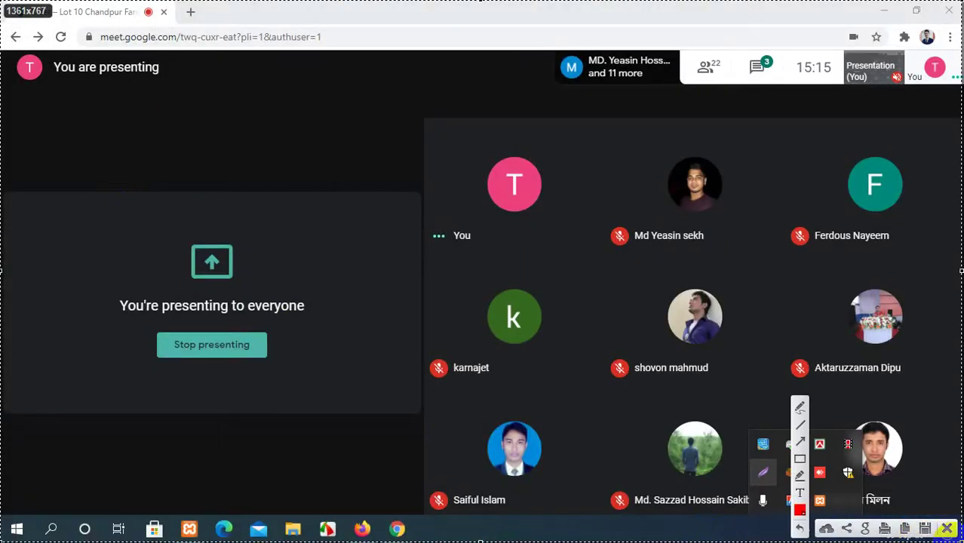
left_click(924, 530)
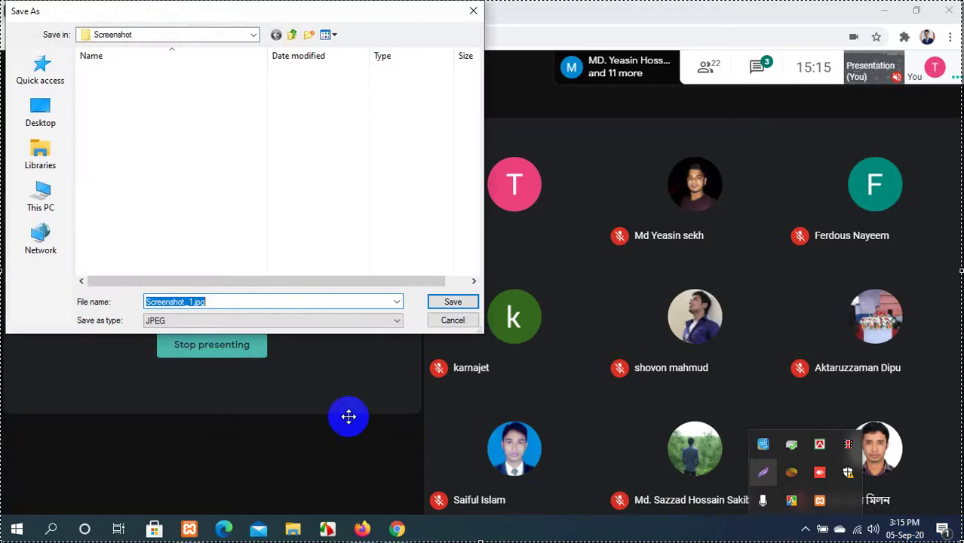
left_click(452, 302)
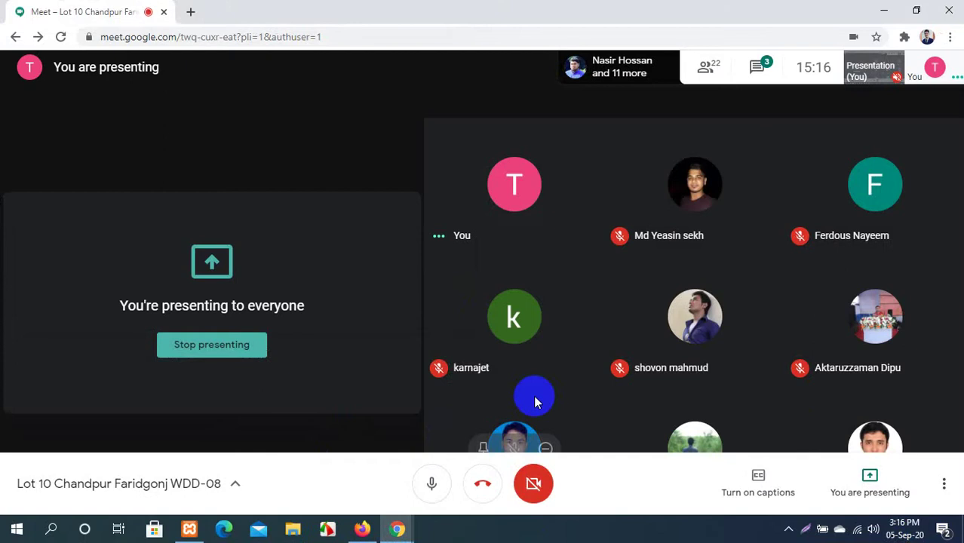
left_click(360, 530)
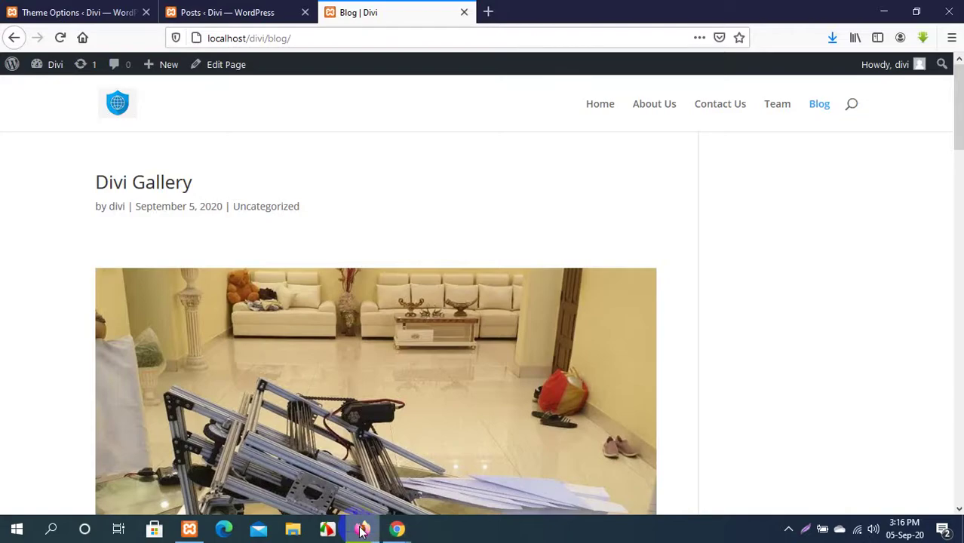
scroll(513, 217, "down", 8)
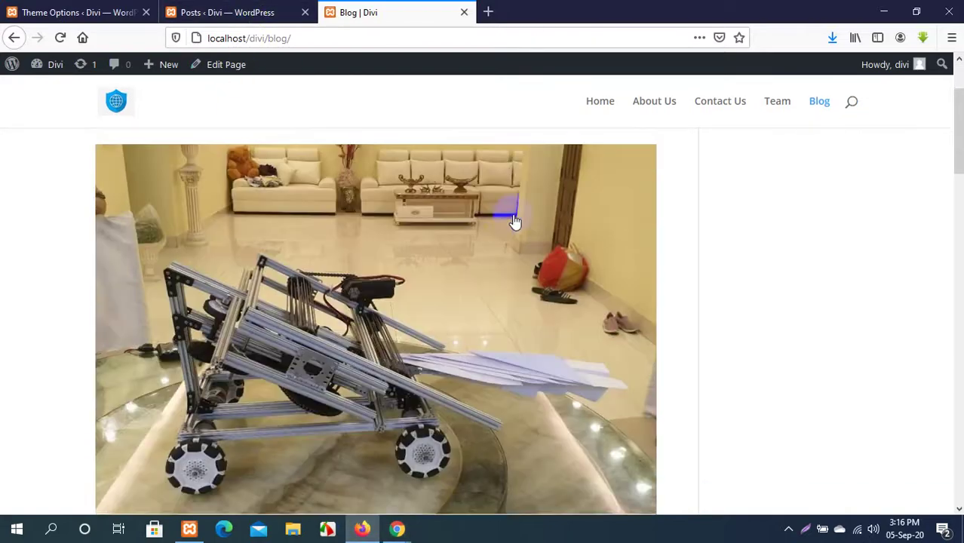
scroll(581, 317, "down", 15)
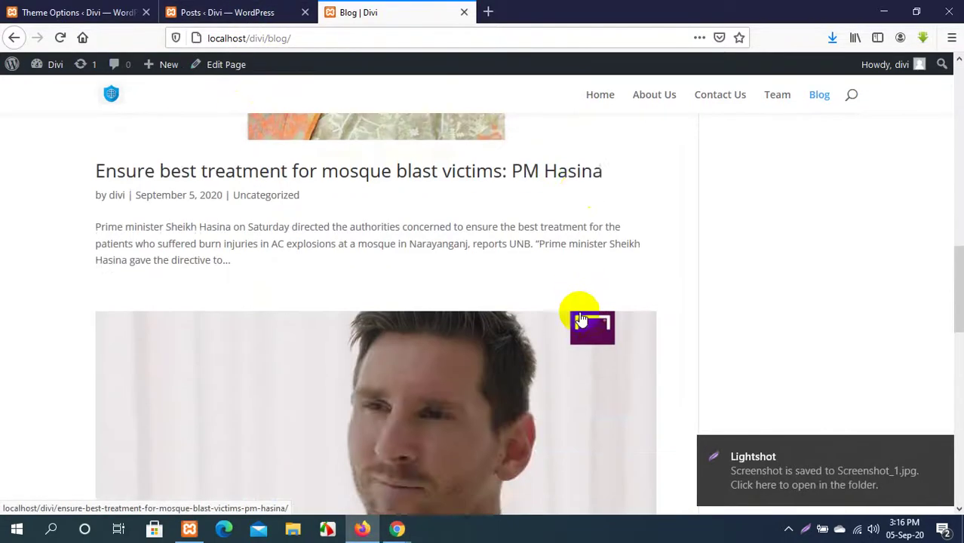
scroll(575, 315, "up", 20)
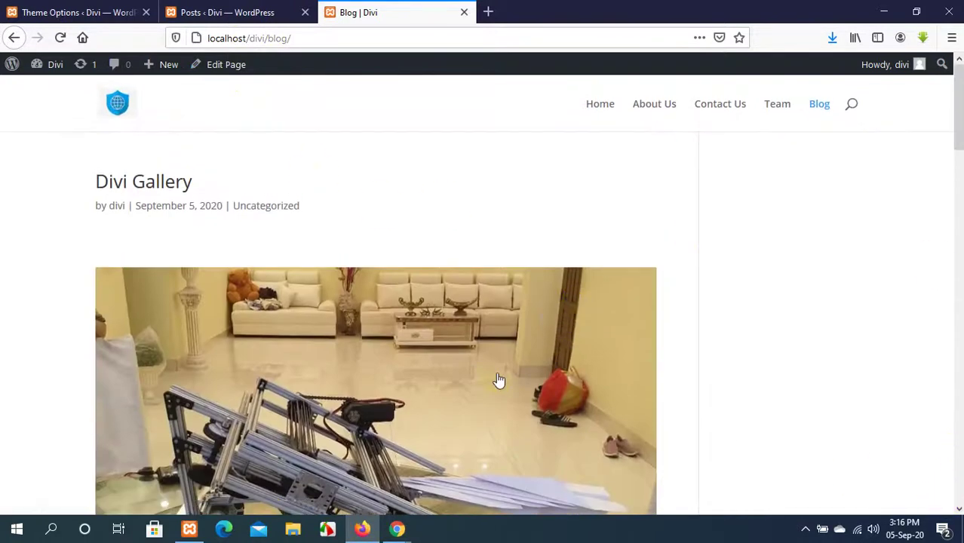
scroll(498, 381, "down", 12)
scroll(500, 381, "down", 5)
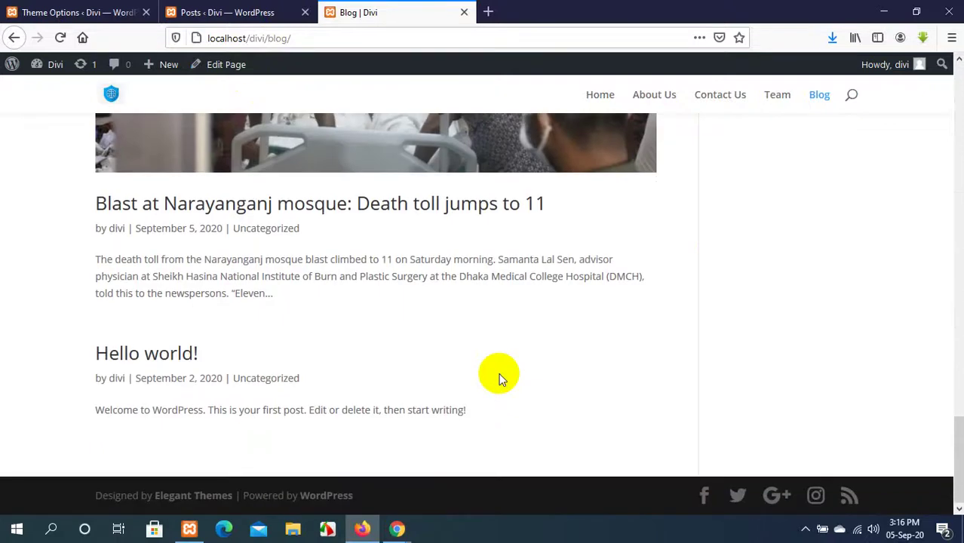
scroll(500, 377, "up", 10)
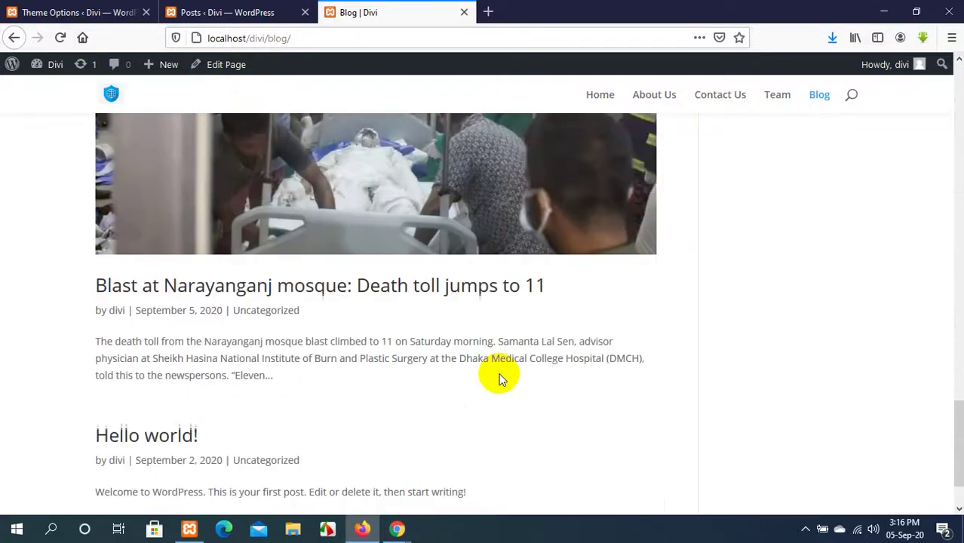
scroll(499, 379, "up", 5)
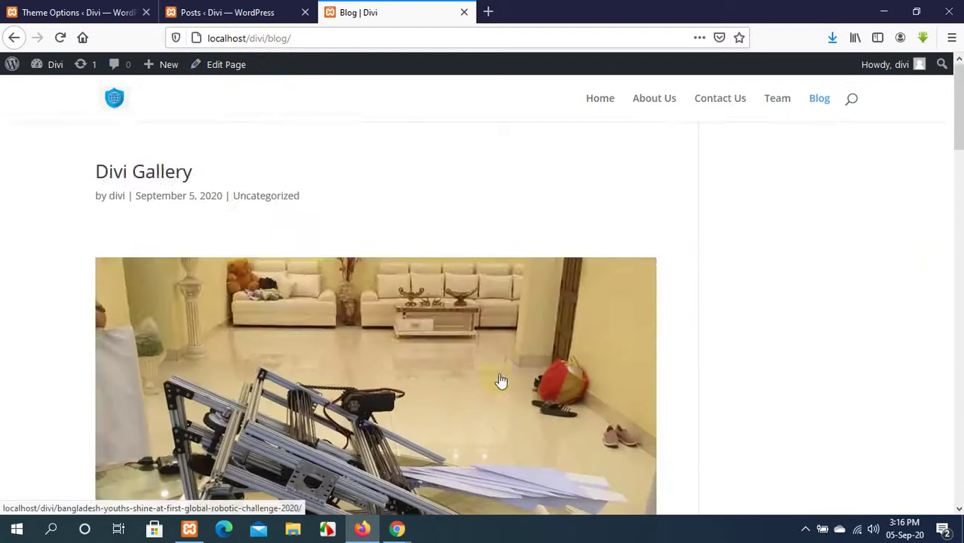
scroll(502, 383, "down", 10)
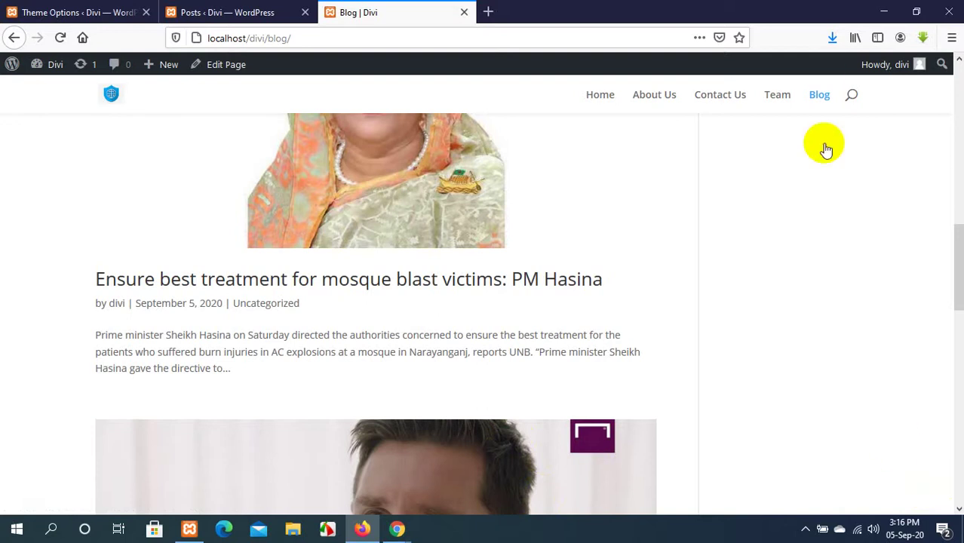
Enable the Back To Top Button theme option and save the changes.
left_click(92, 9)
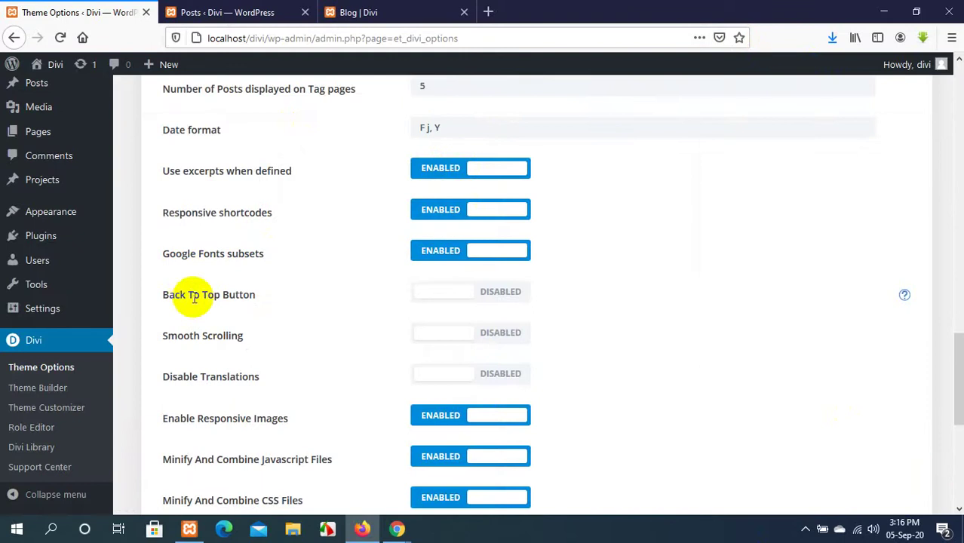
left_click(420, 298)
scroll(291, 312, "down", 5)
left_click(170, 456)
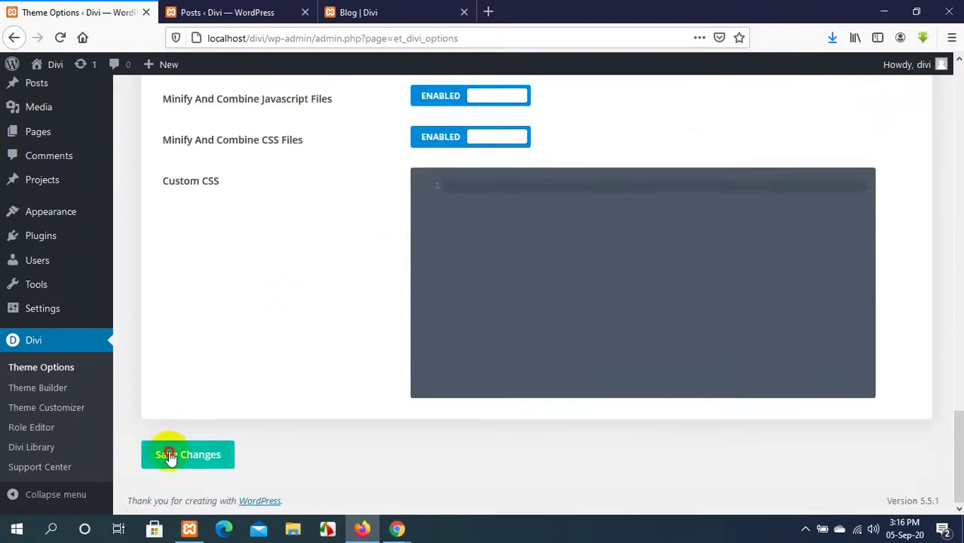
left_click(442, 7)
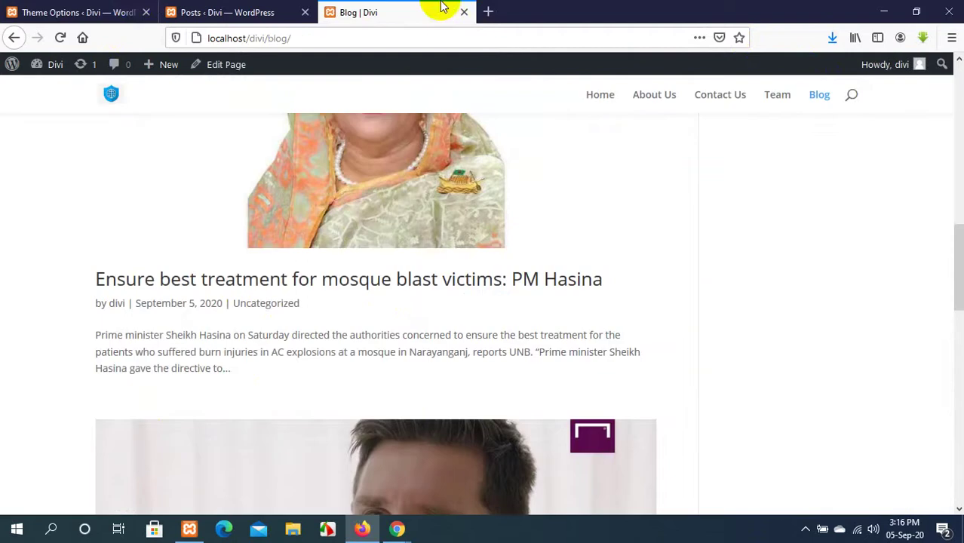
left_click(75, 7)
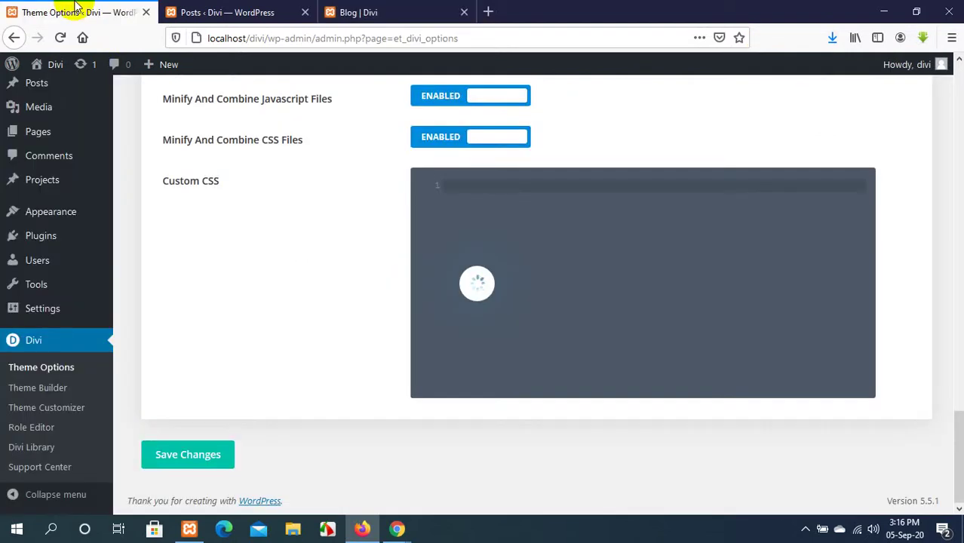
Reload the blog and test the back-to-top arrow twice.
left_click(424, 10)
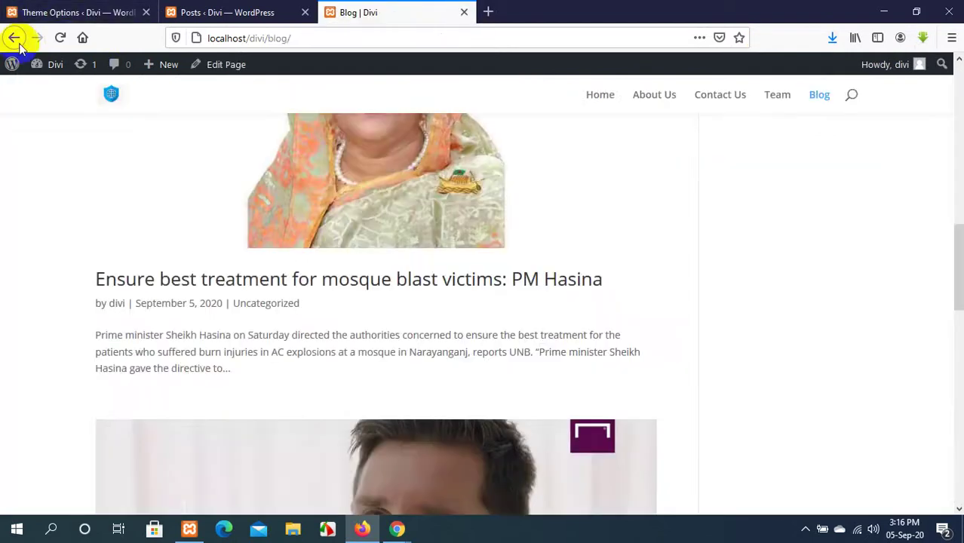
left_click(60, 38)
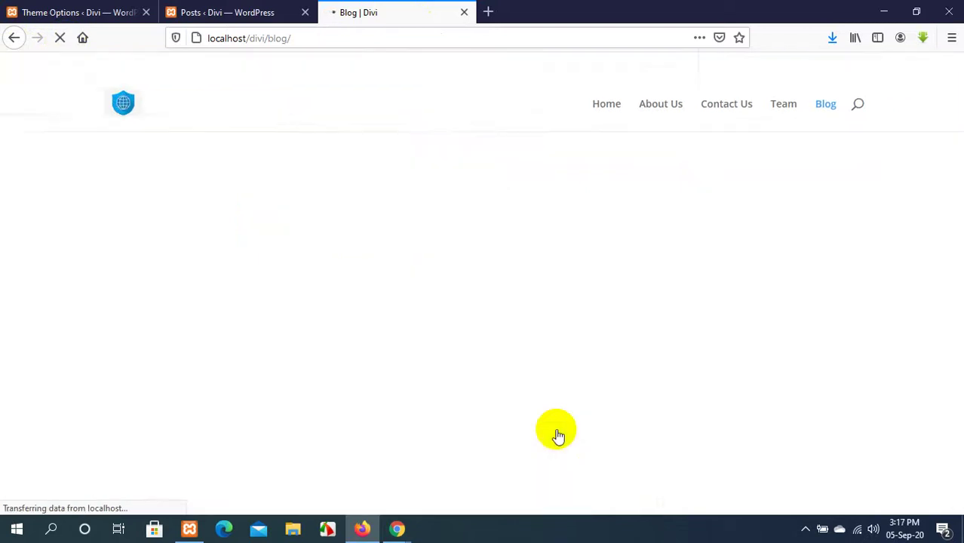
scroll(523, 349, "down", 12)
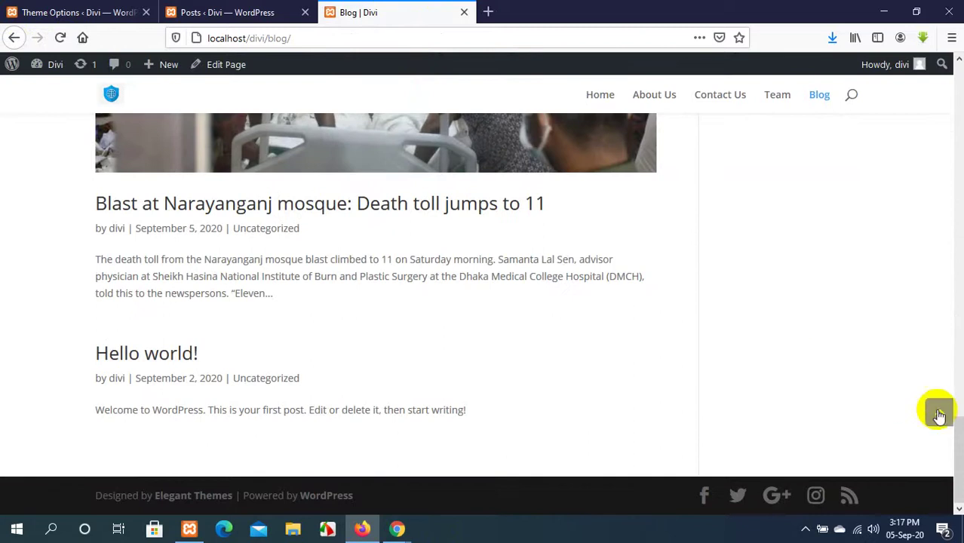
left_click(937, 414)
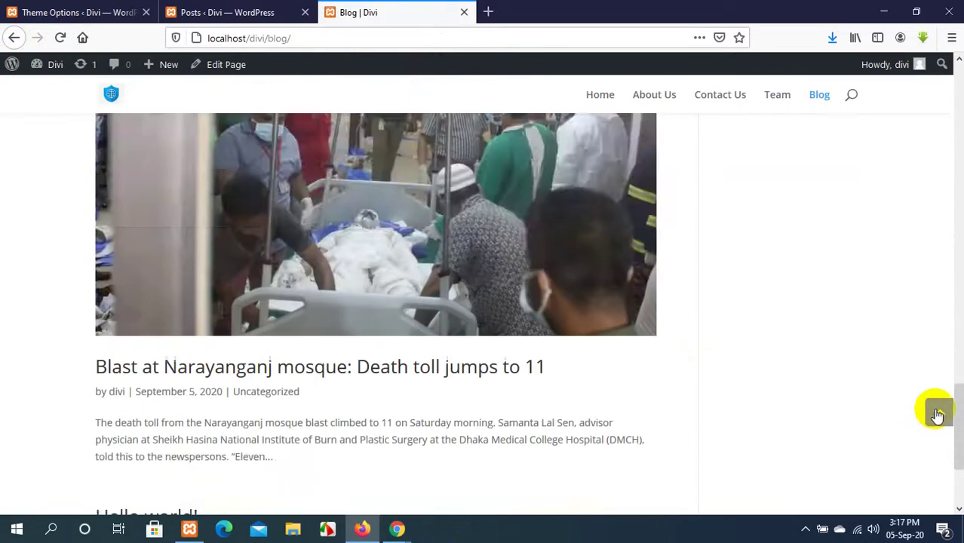
scroll(619, 365, "down", 12)
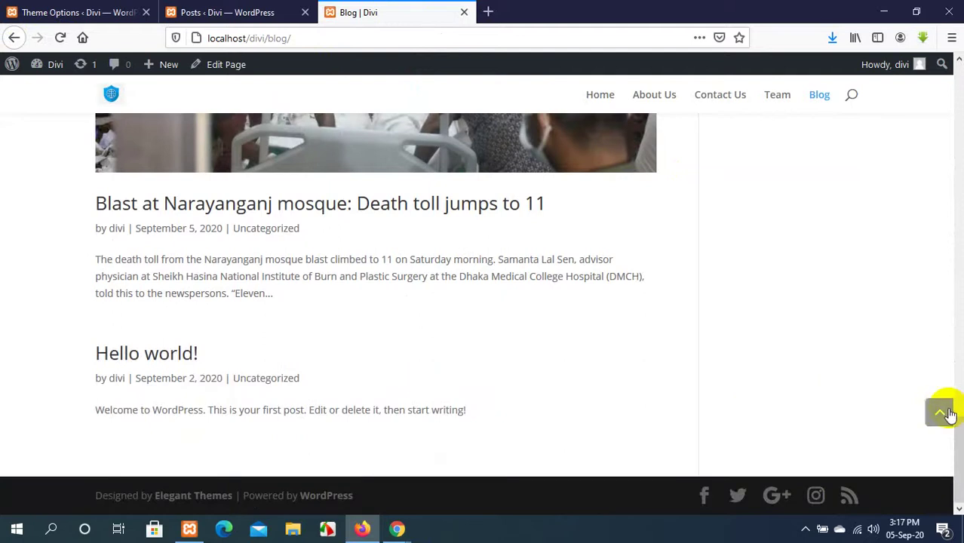
left_click(940, 412)
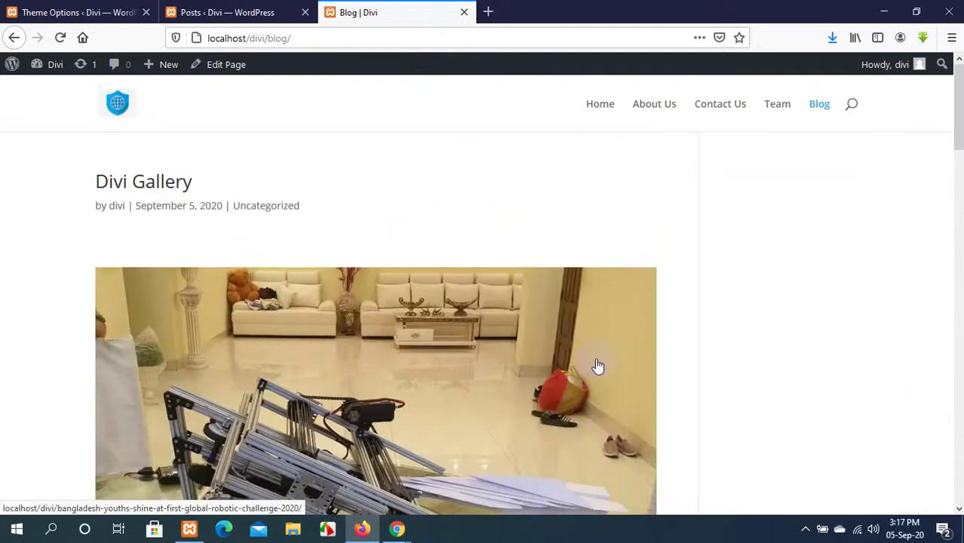
Turn on Smooth Scrolling and save the theme options.
left_click(75, 13)
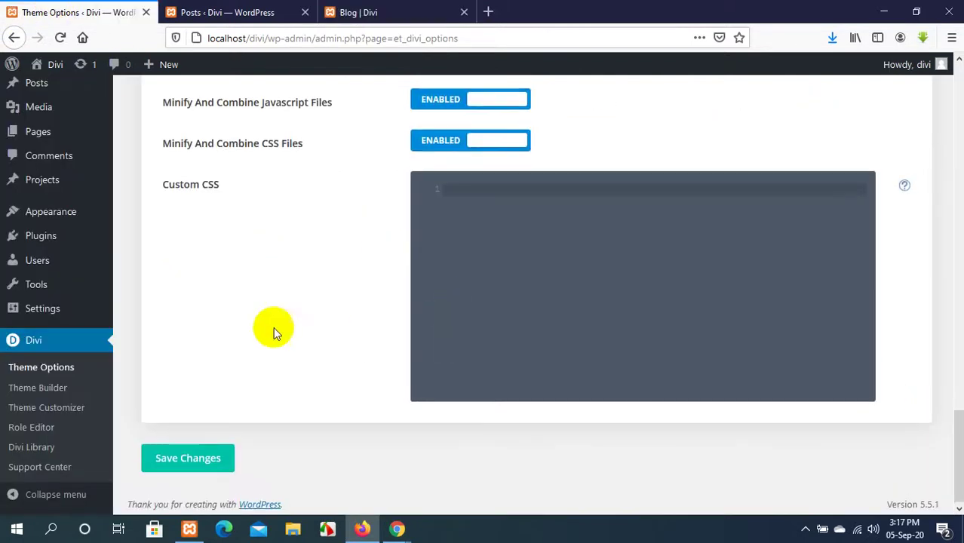
scroll(273, 328, "up", 3)
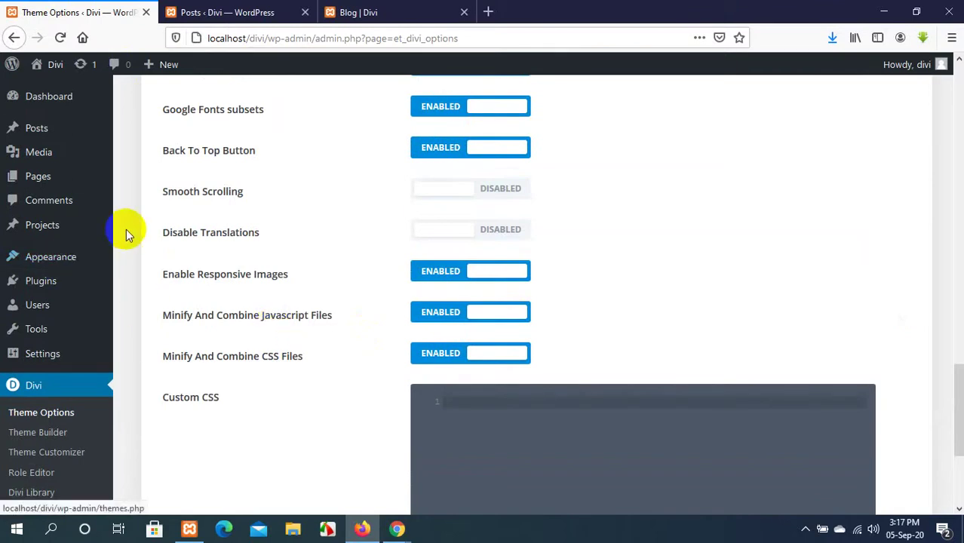
left_click(469, 191)
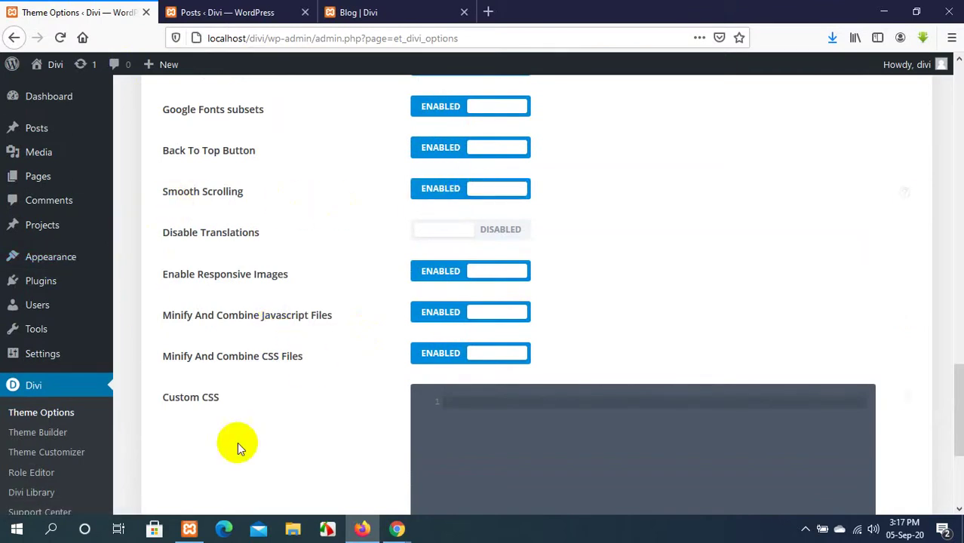
scroll(319, 314, "down", 3)
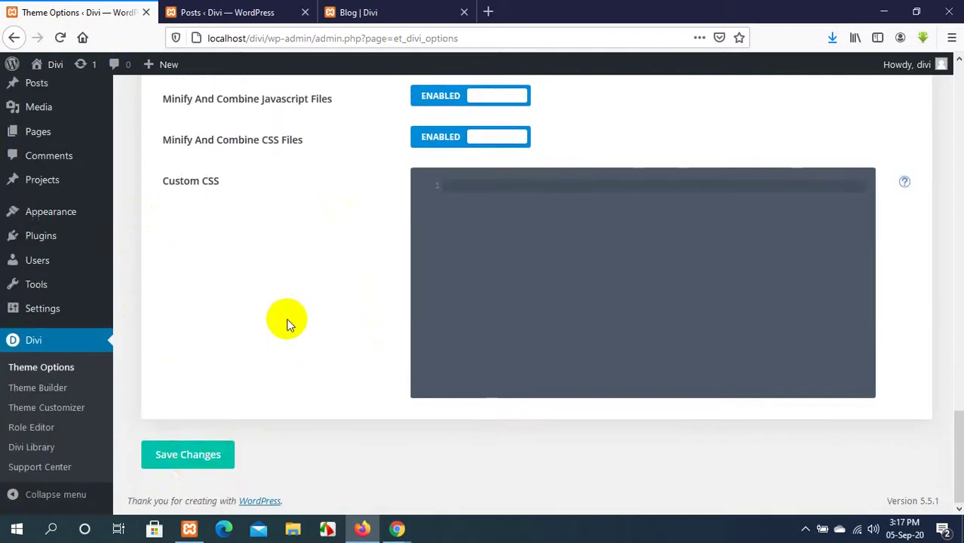
left_click(193, 454)
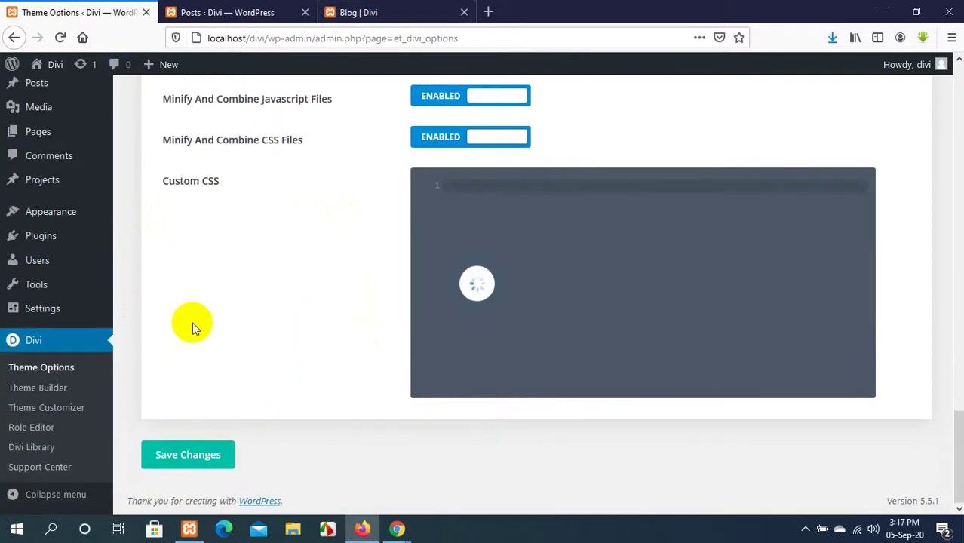
Scroll the blog page to test smooth scrolling, then return to Theme Options.
left_click(381, 11)
scroll(595, 347, "down", 20)
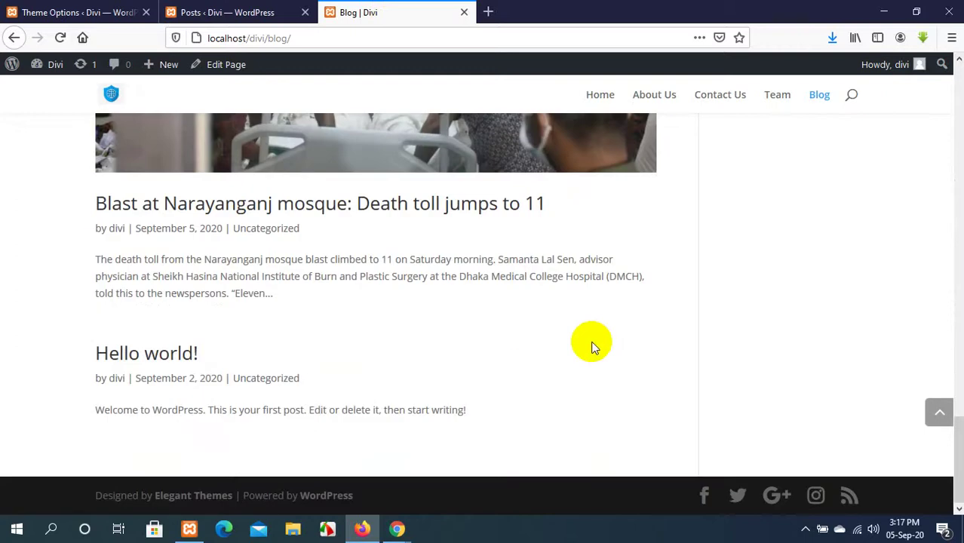
scroll(592, 347, "up", 20)
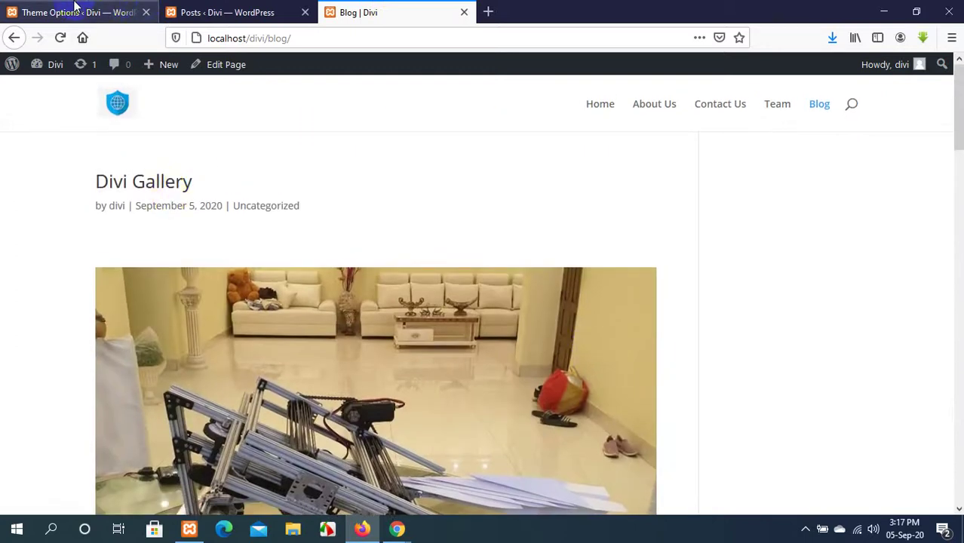
left_click(106, 8)
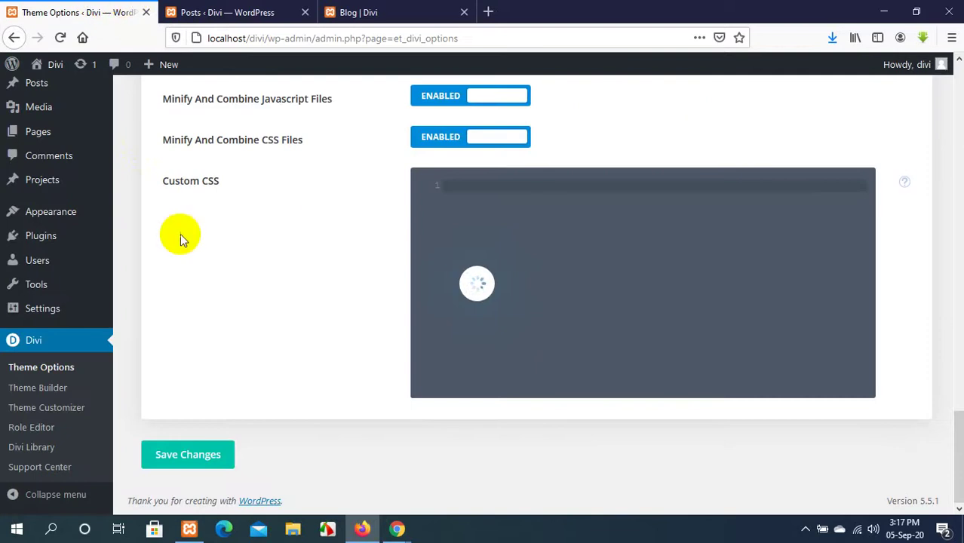
Turn on the Disable Translations option and bring up the blog page.
left_click(436, 336)
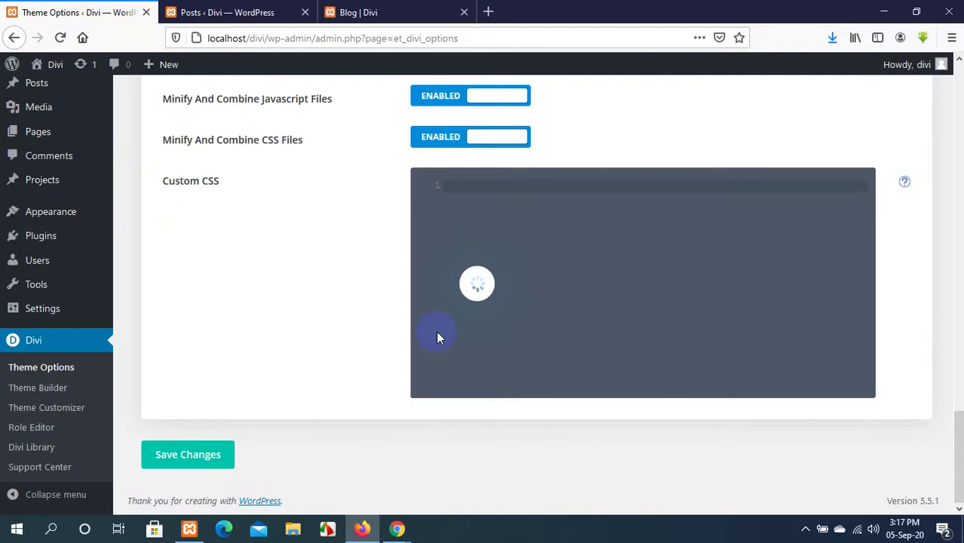
scroll(437, 335, "up", 1)
scroll(436, 333, "up", 4)
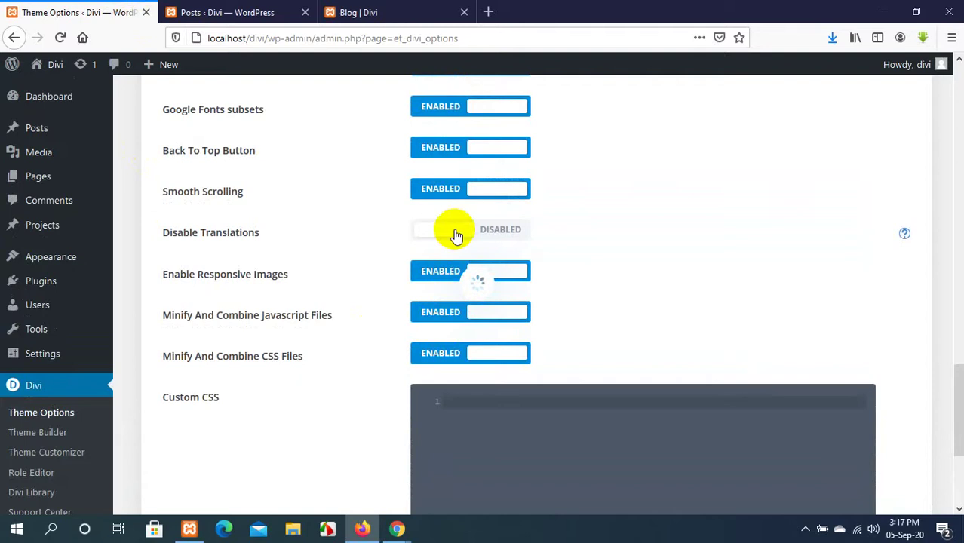
left_click(455, 235)
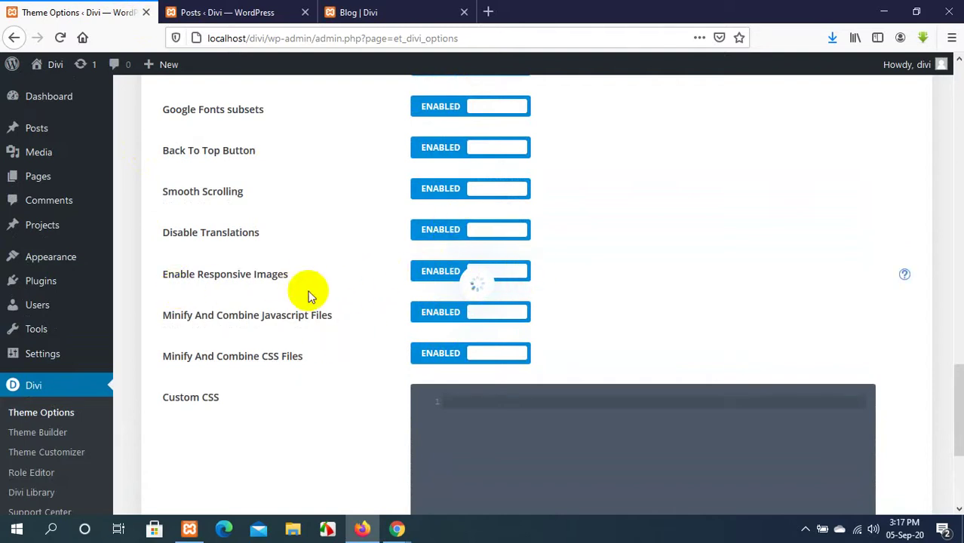
scroll(295, 288, "down", 2)
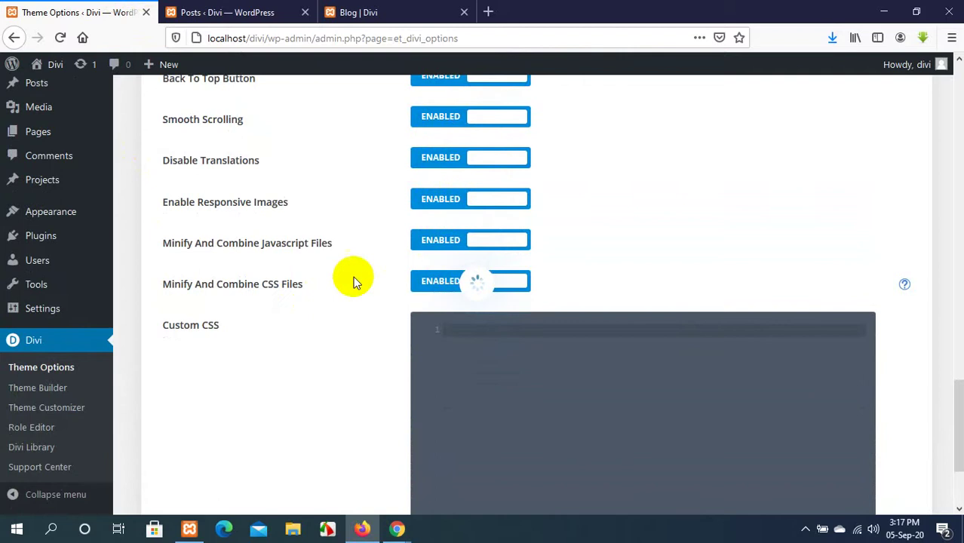
left_click(226, 13)
left_click(358, 12)
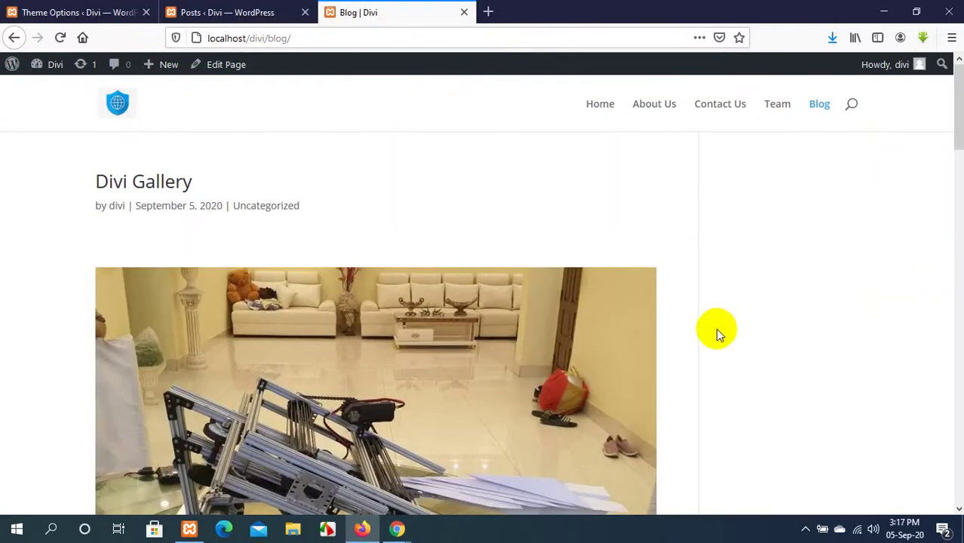
Narrow the restored browser window to preview the blog's mobile layout, then maximize it again.
left_click(917, 13)
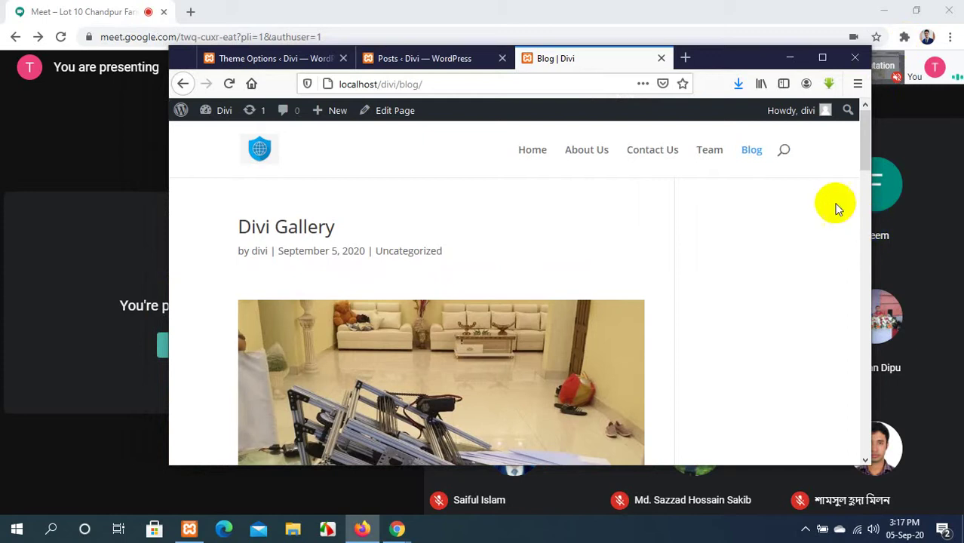
left_click_drag(871, 274, 939, 271)
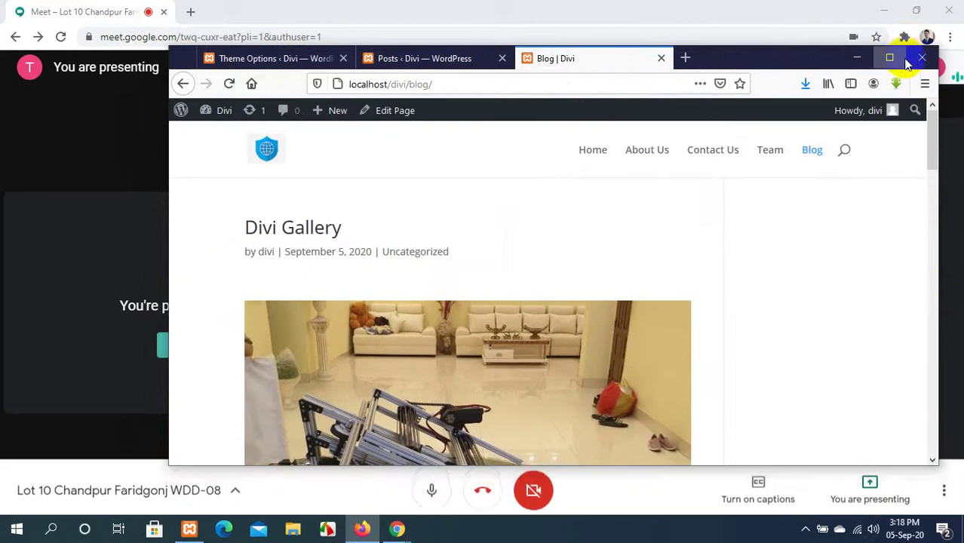
left_click(889, 58)
scroll(377, 264, "down", 3)
left_click(46, 12)
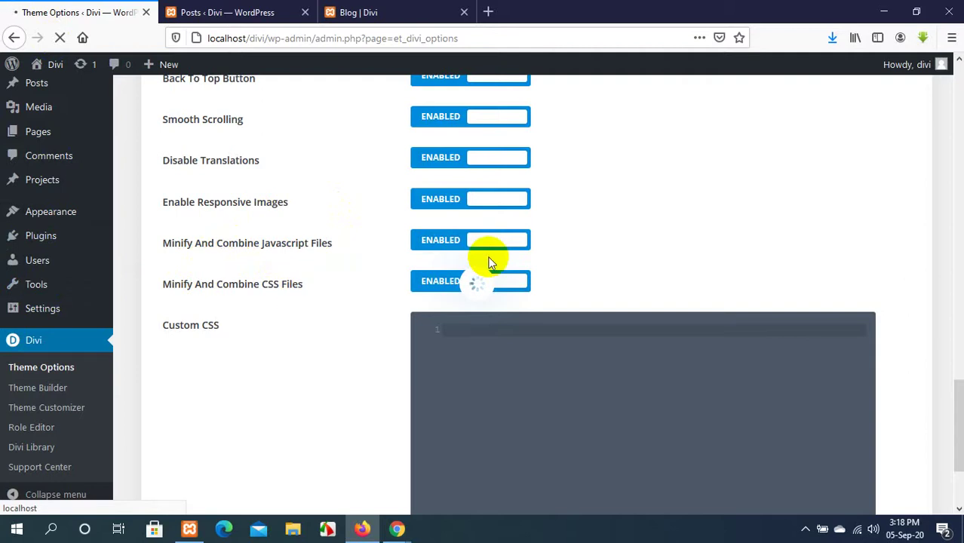
Enable Smooth Scrolling and Disable Translations in Divi Theme Options and save the changes.
scroll(550, 326, "down", 3)
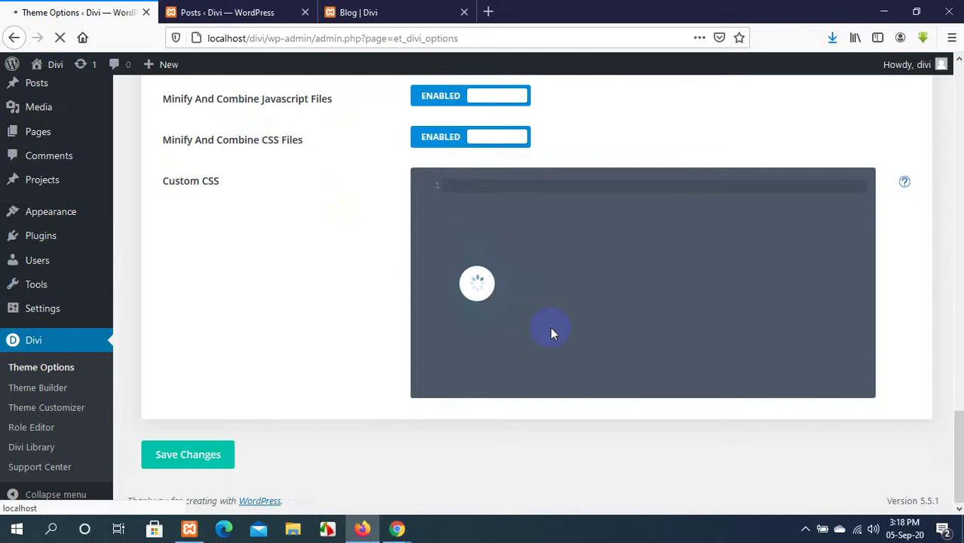
scroll(549, 332, "up", 3)
scroll(550, 332, "down", 3)
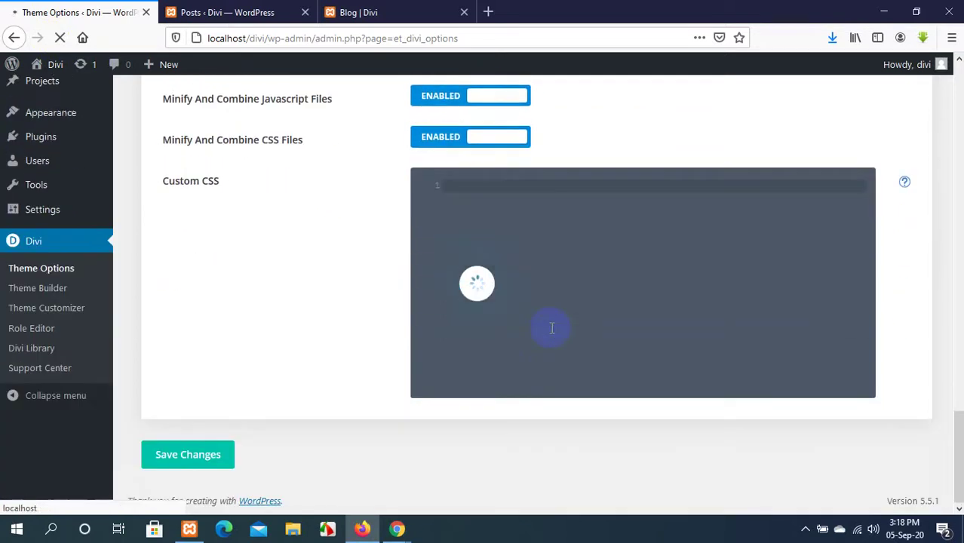
scroll(549, 332, "up", 2)
scroll(551, 328, "up", 10)
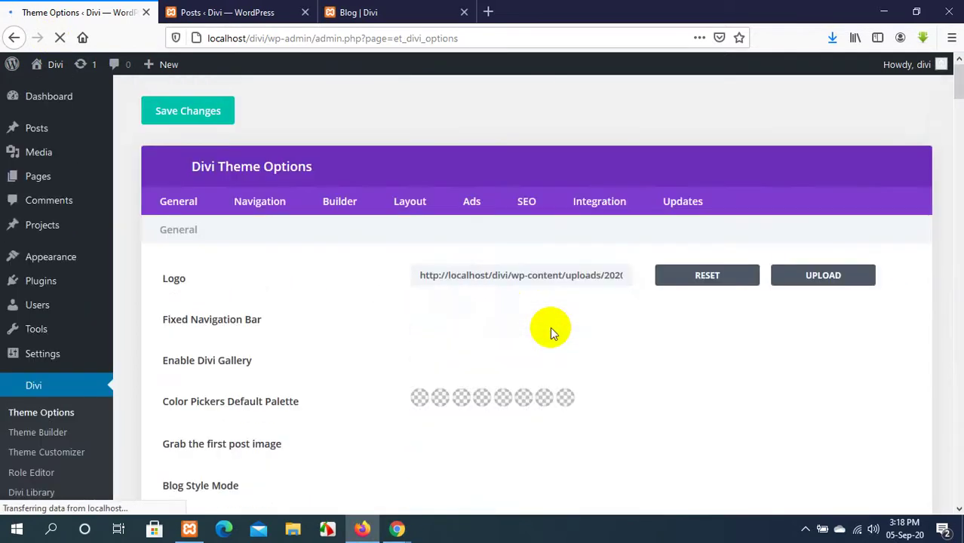
scroll(343, 276, "down", 4)
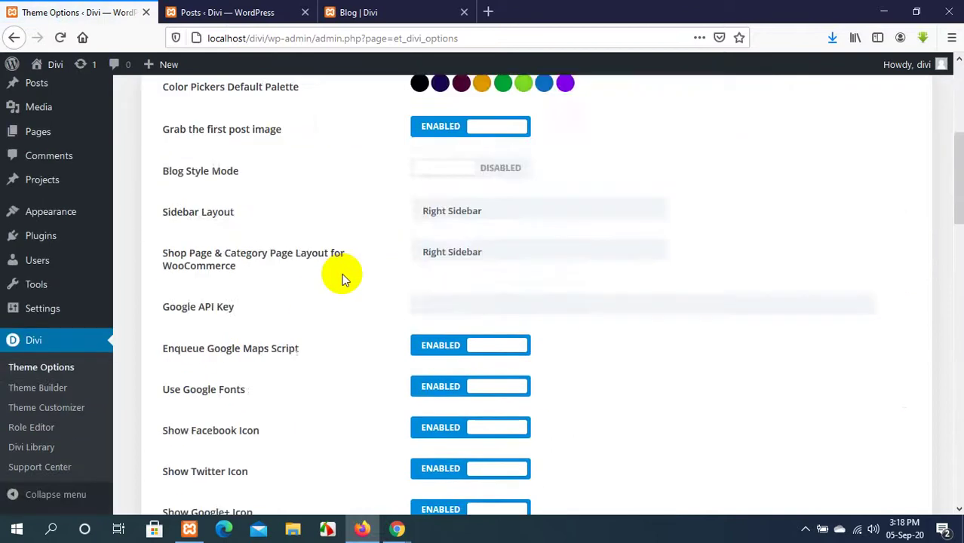
scroll(343, 276, "down", 15)
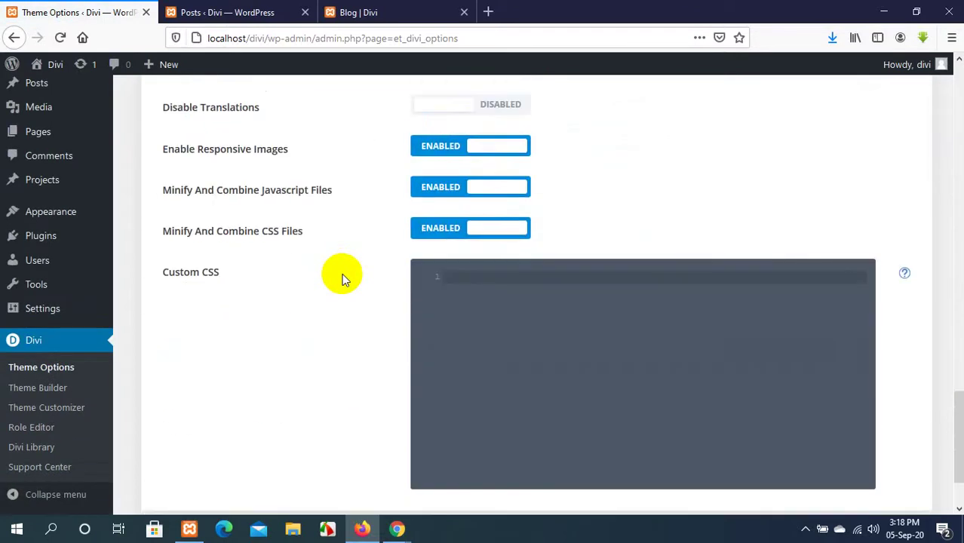
scroll(343, 276, "up", 2)
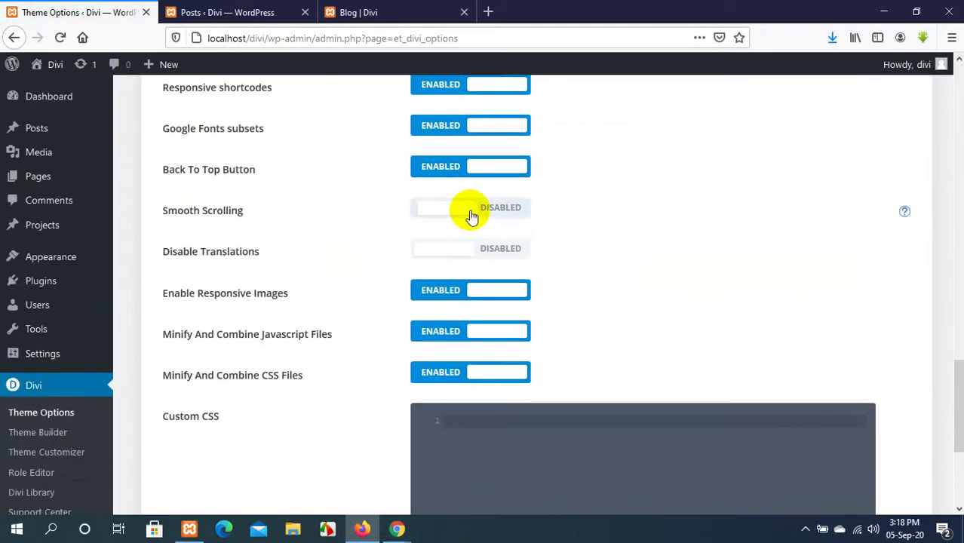
left_click(470, 217)
left_click(462, 252)
scroll(293, 390, "down", 3)
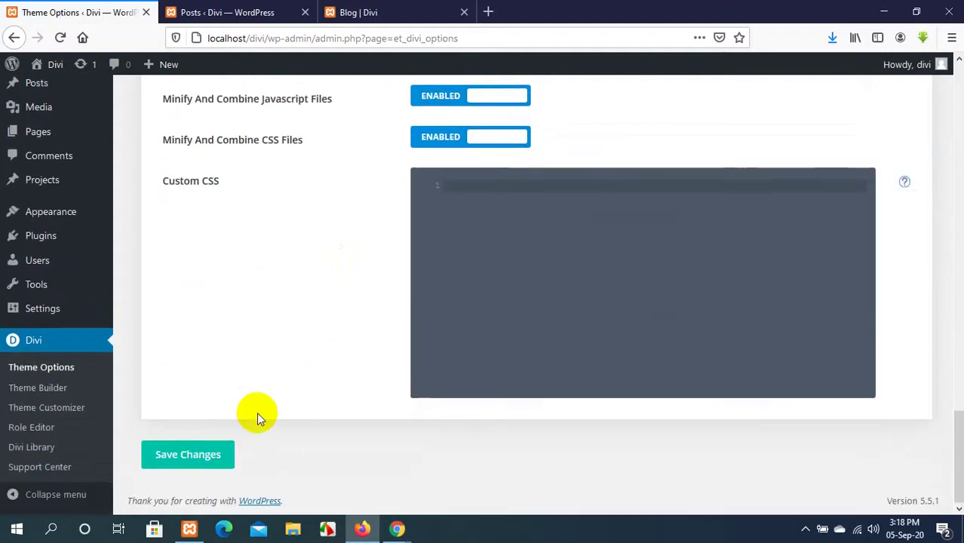
left_click(200, 452)
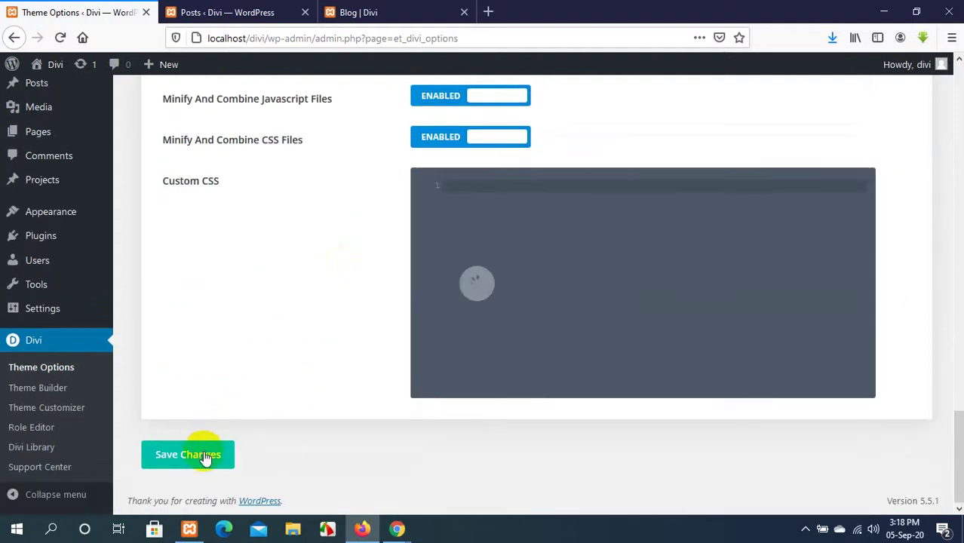
Reload the Blog page, move the Posts tab to first position, and return to Theme Options.
left_click(367, 9)
left_click(223, 13)
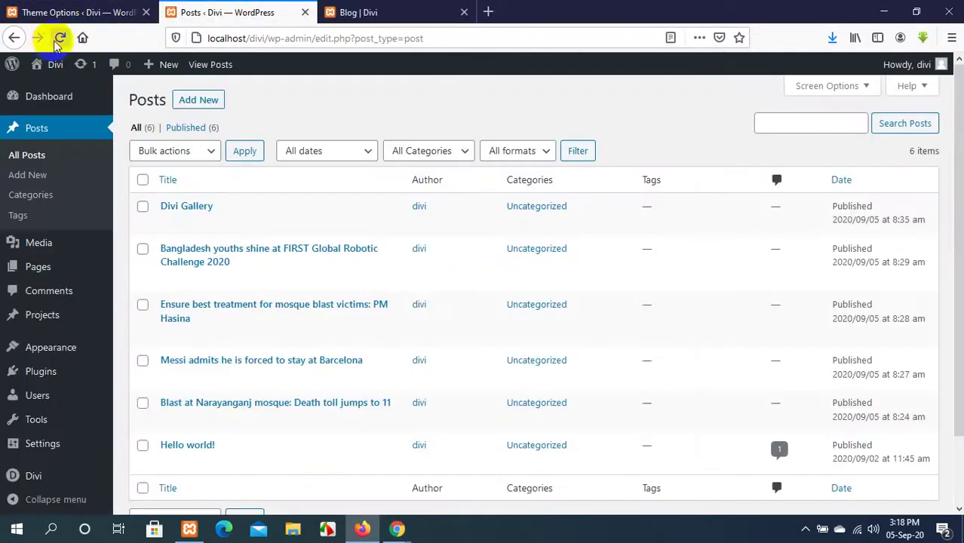
left_click(392, 11)
left_click(60, 38)
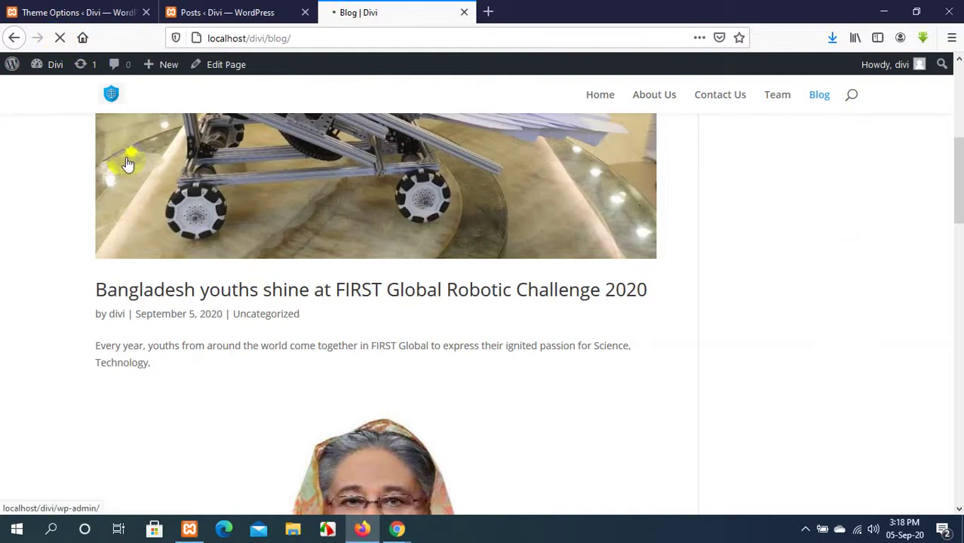
left_click_drag(249, 10, 76, 6)
left_click(221, 9)
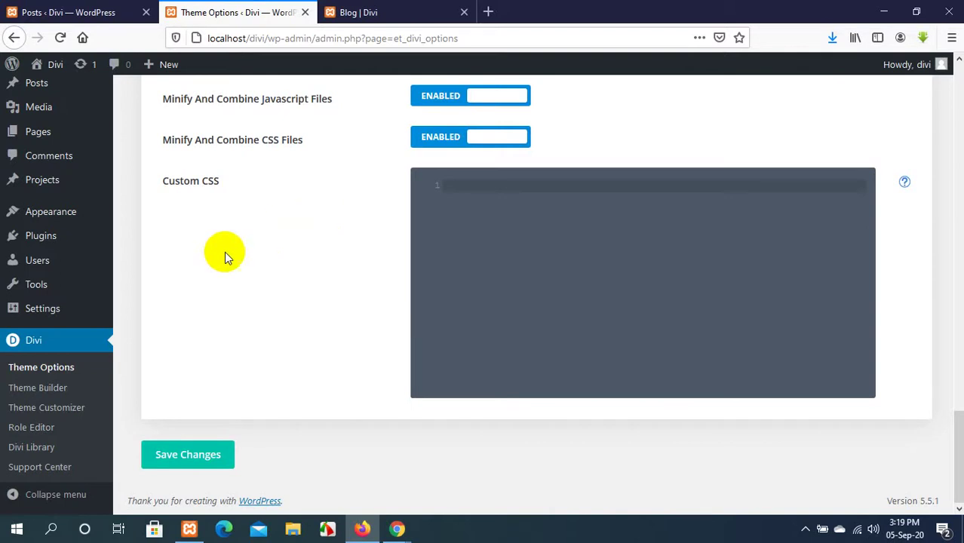
Reload the Blog | Divi page and scroll through the posts to check the saved settings.
left_click(426, 11)
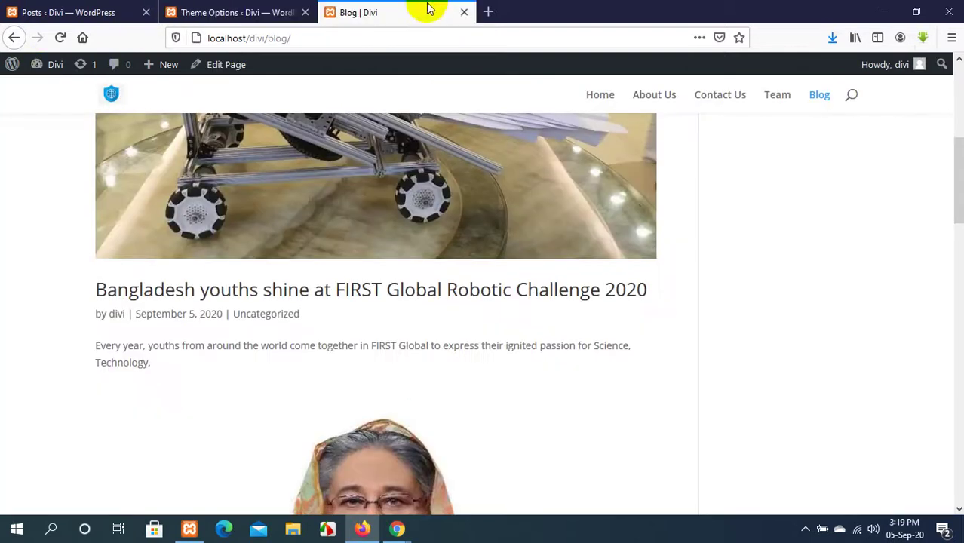
left_click(60, 37)
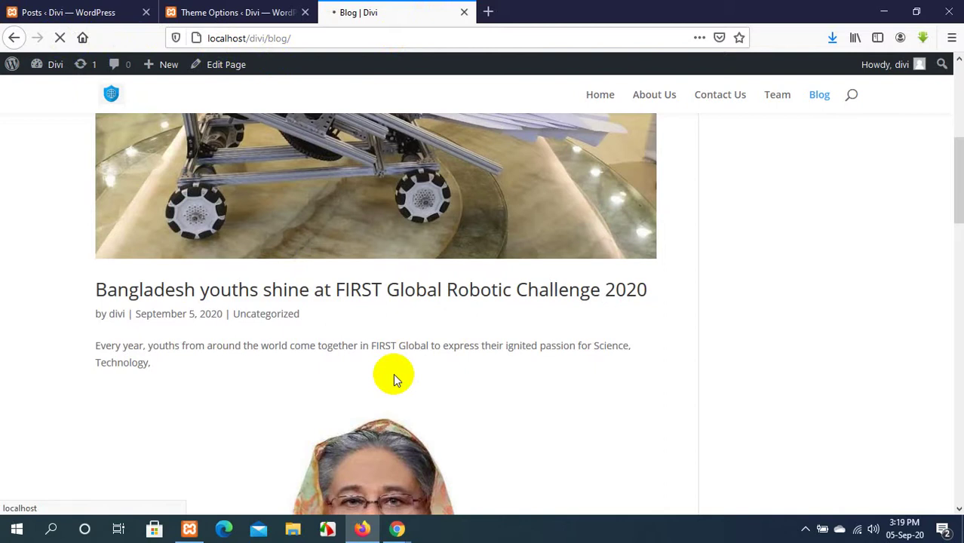
scroll(393, 375, "down", 10)
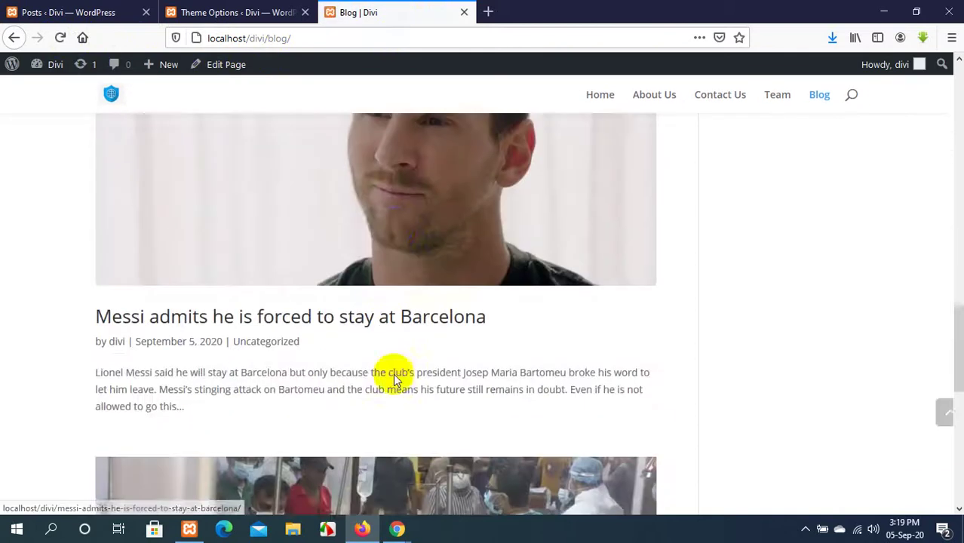
scroll(393, 375, "down", 8)
scroll(395, 375, "up", 15)
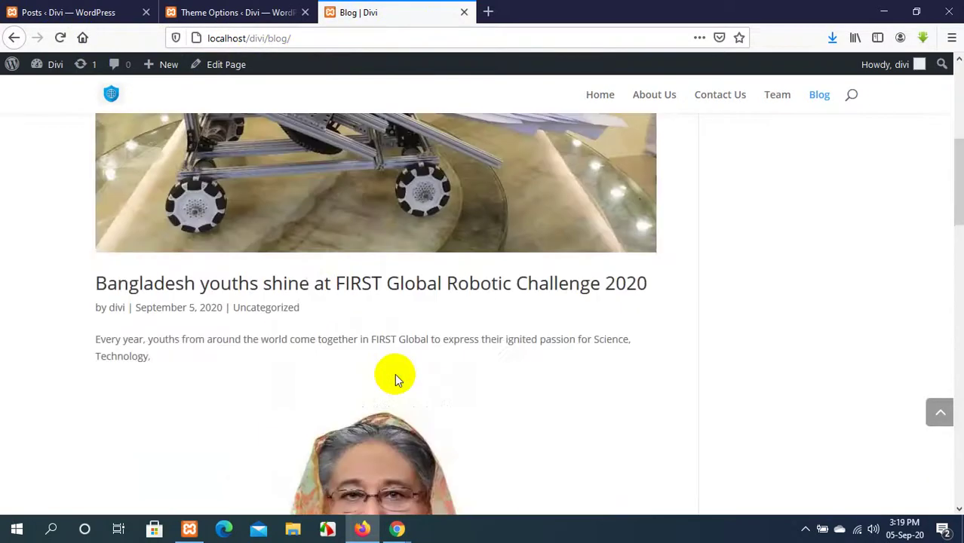
scroll(395, 375, "up", 5)
Scroll through the Divi Theme Options page to review the settings.
left_click(273, 6)
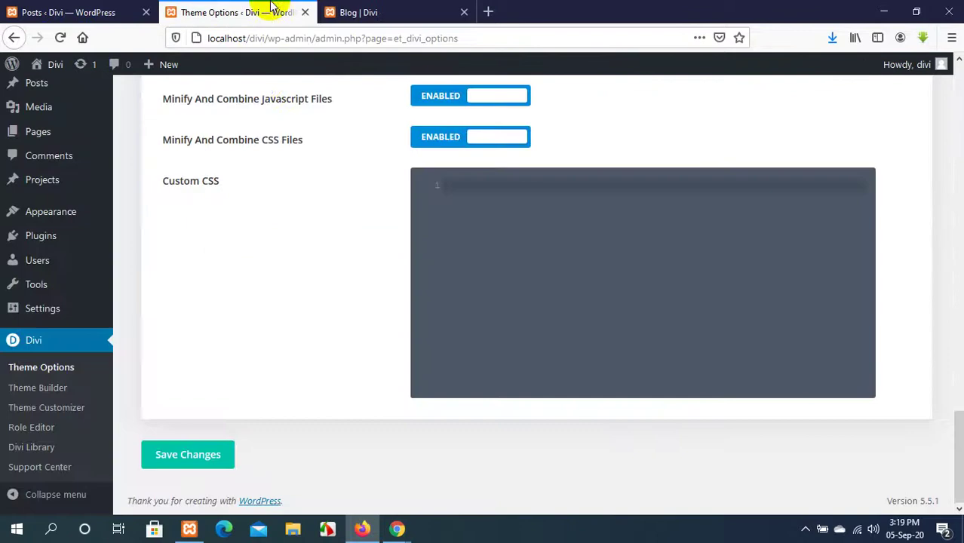
scroll(162, 360, "up", 10)
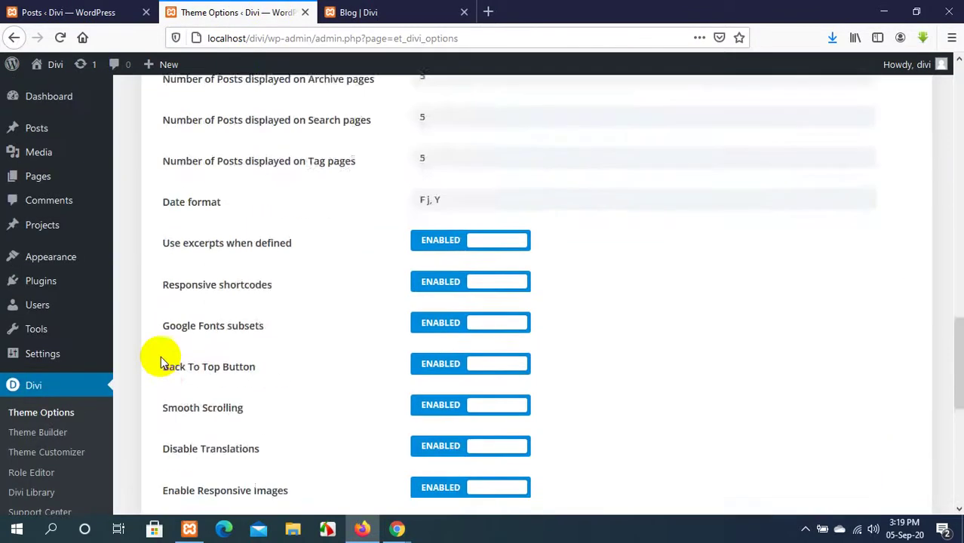
scroll(160, 361, "up", 10)
scroll(160, 360, "down", 4)
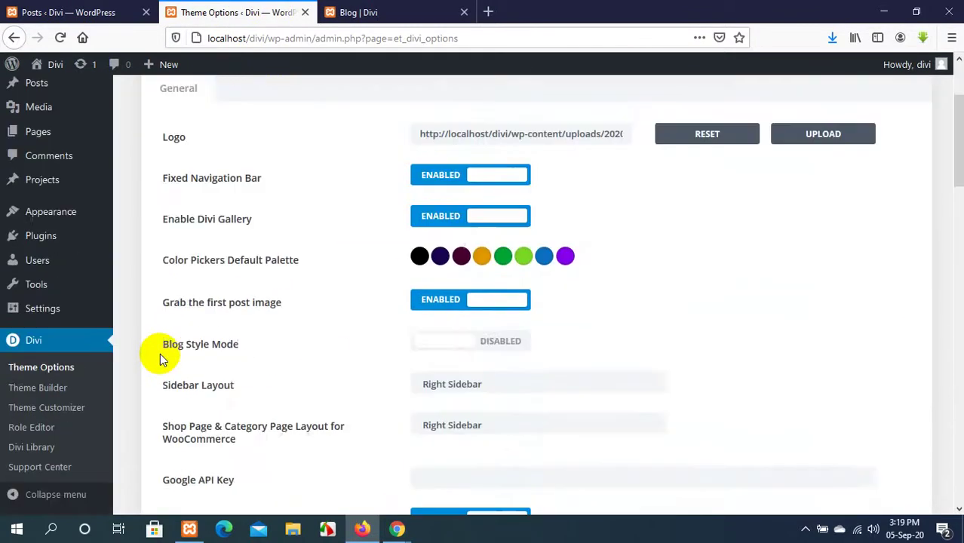
scroll(160, 360, "down", 6)
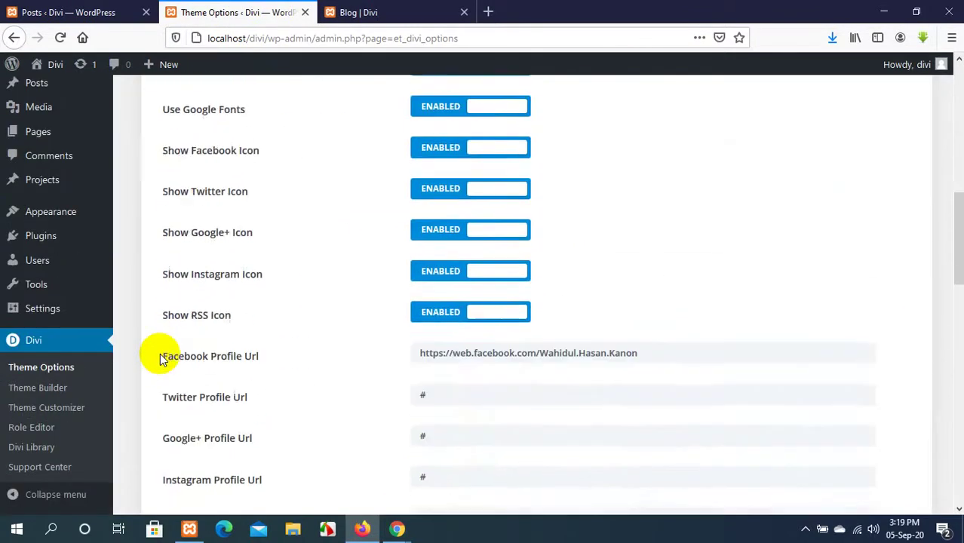
scroll(160, 361, "up", 5)
scroll(160, 361, "up", 1)
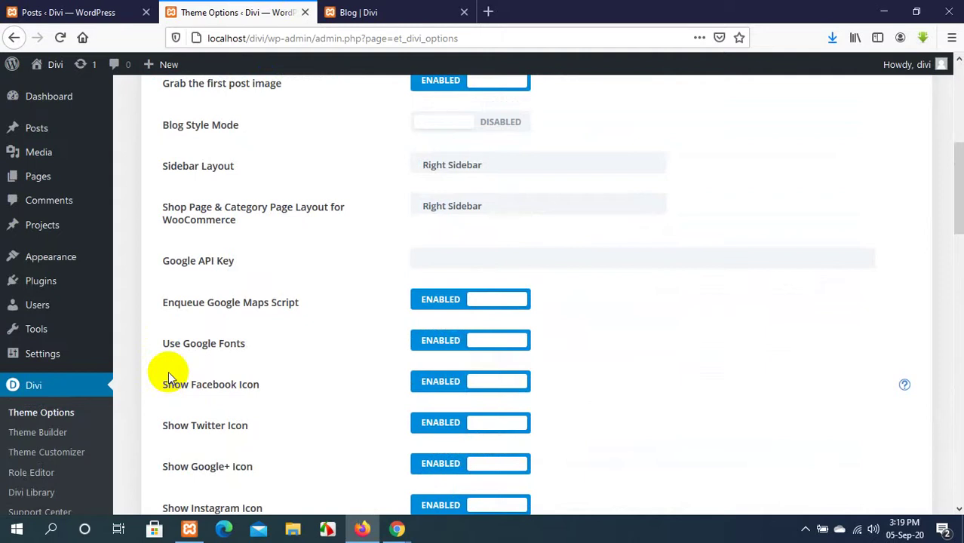
Compare the Blog page and Posts list against the Divi Theme Options.
left_click(420, 11)
left_click(123, 7)
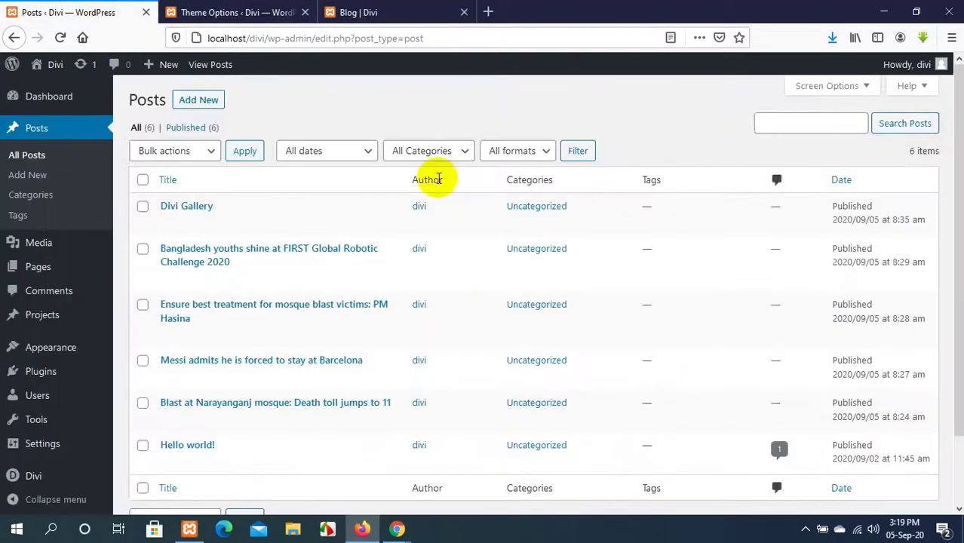
scroll(460, 204, "down", 2)
left_click(230, 6)
scroll(611, 334, "down", 8)
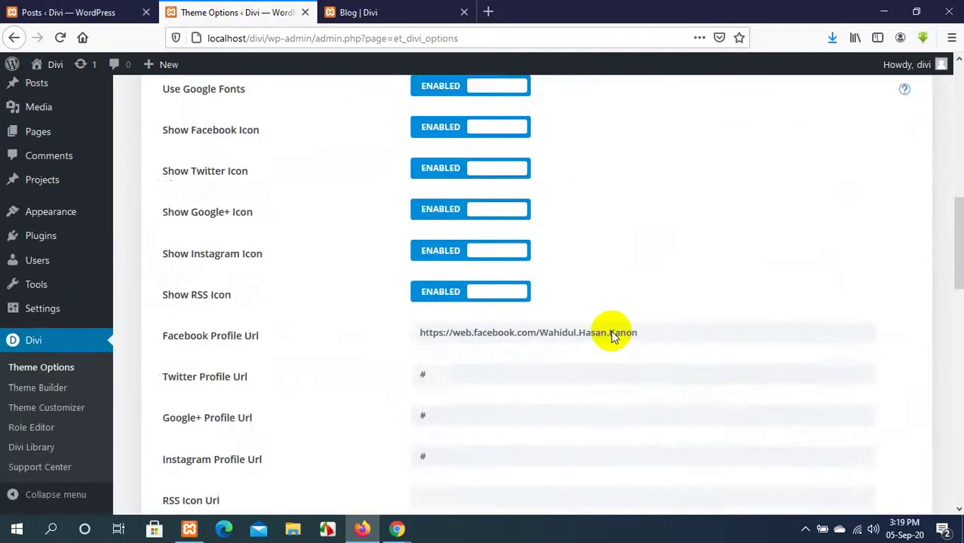
scroll(612, 333, "up", 2)
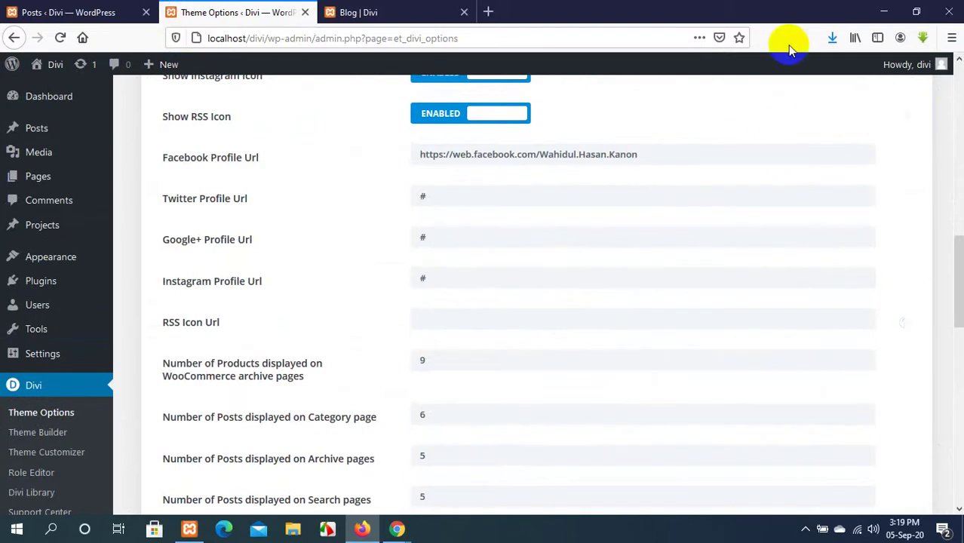
left_click(405, 8)
left_click(234, 12)
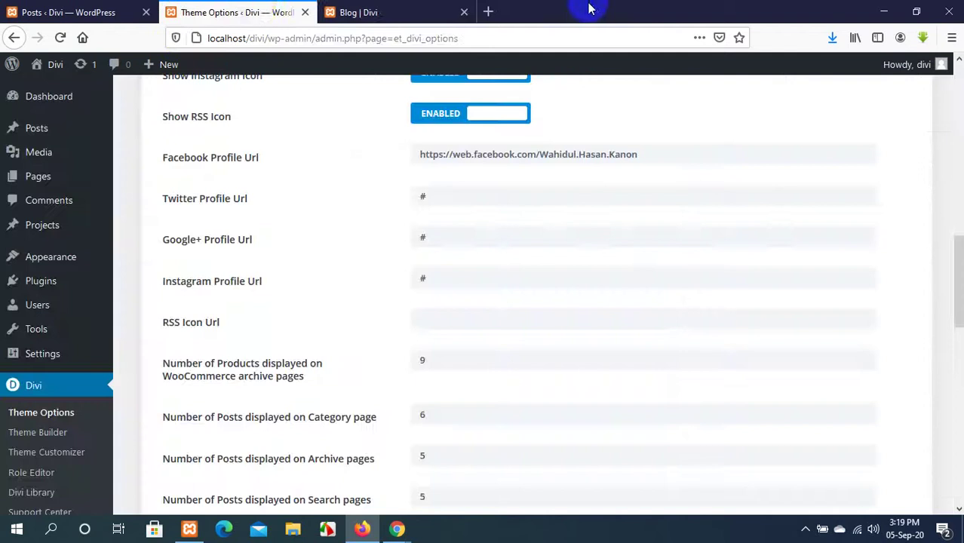
left_click(398, 8)
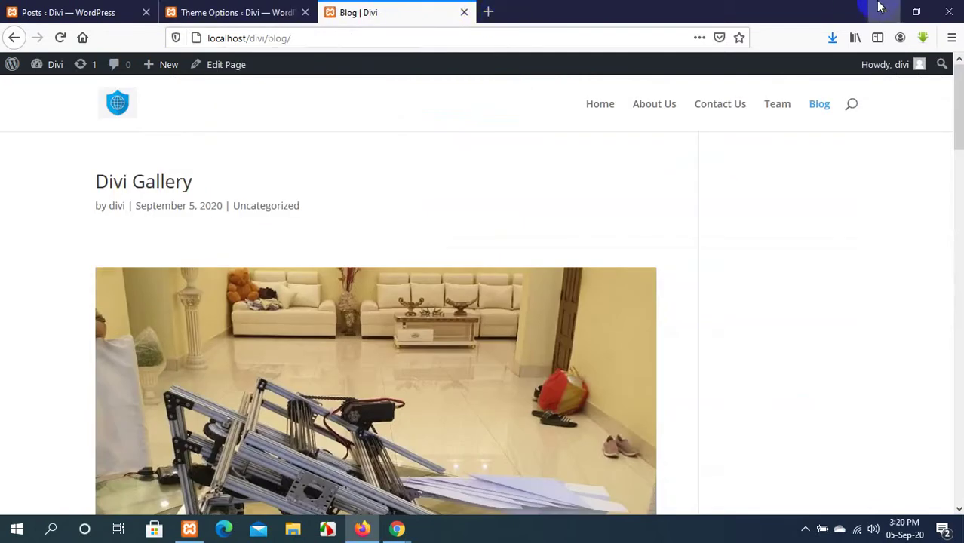
Return to Theme Options at the top, then minimize Firefox and start a new Chrome tab.
left_click(272, 8)
scroll(508, 267, "up", 5)
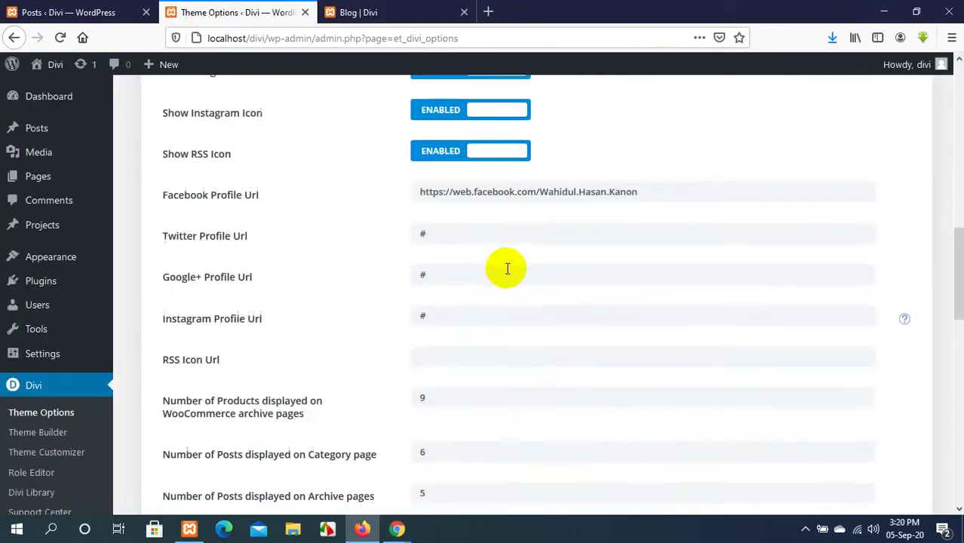
left_click(882, 10)
left_click(190, 11)
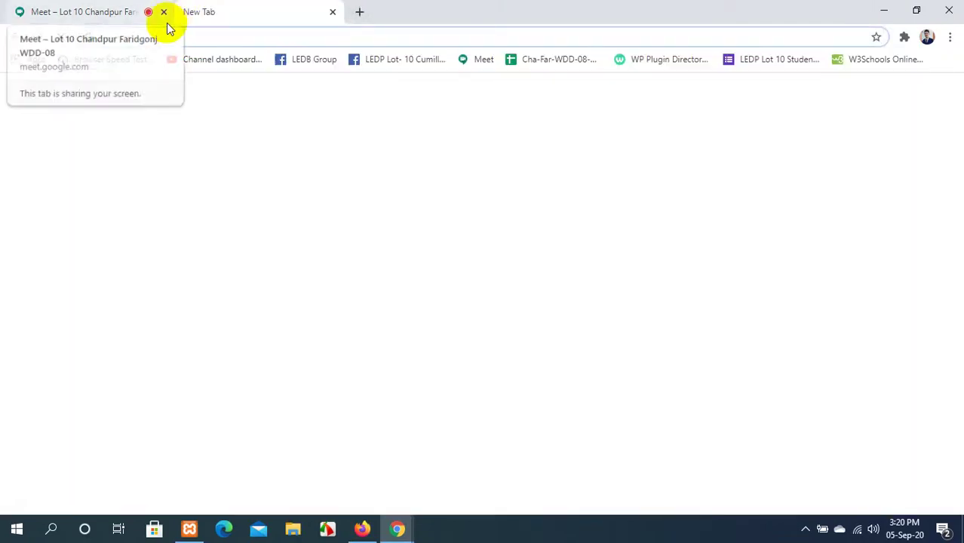
Go to console.developers.google.com in the new tab, fixing a typo along the way.
type("con")
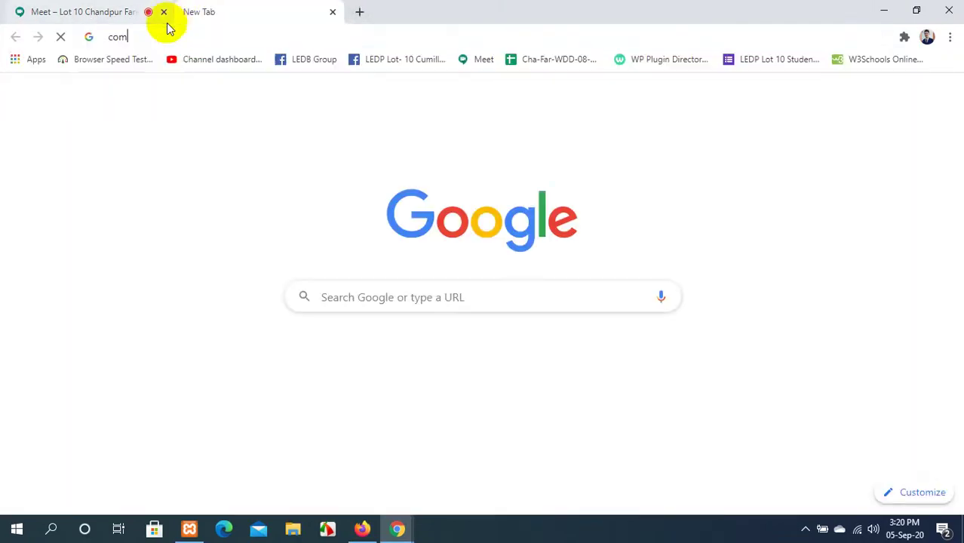
type("o")
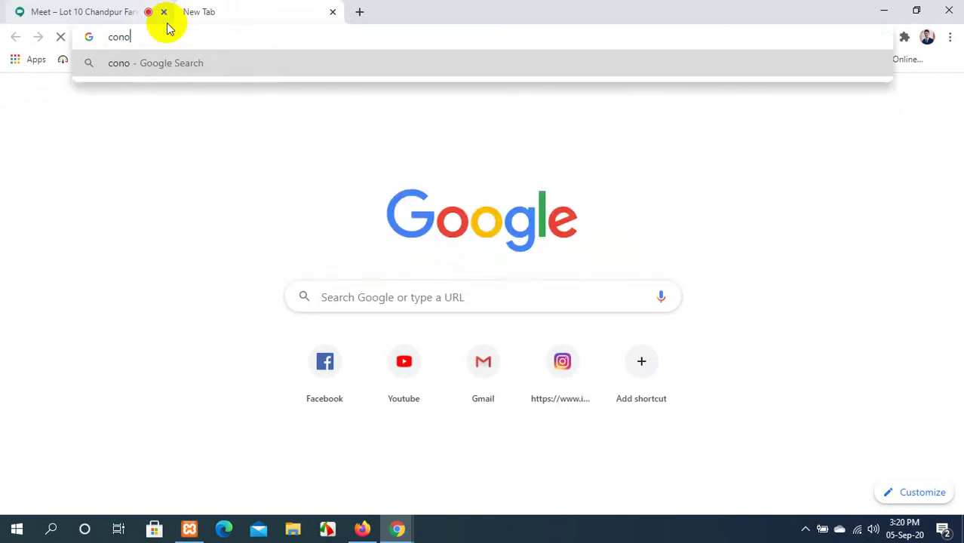
key("BackSpace")
type("sole")
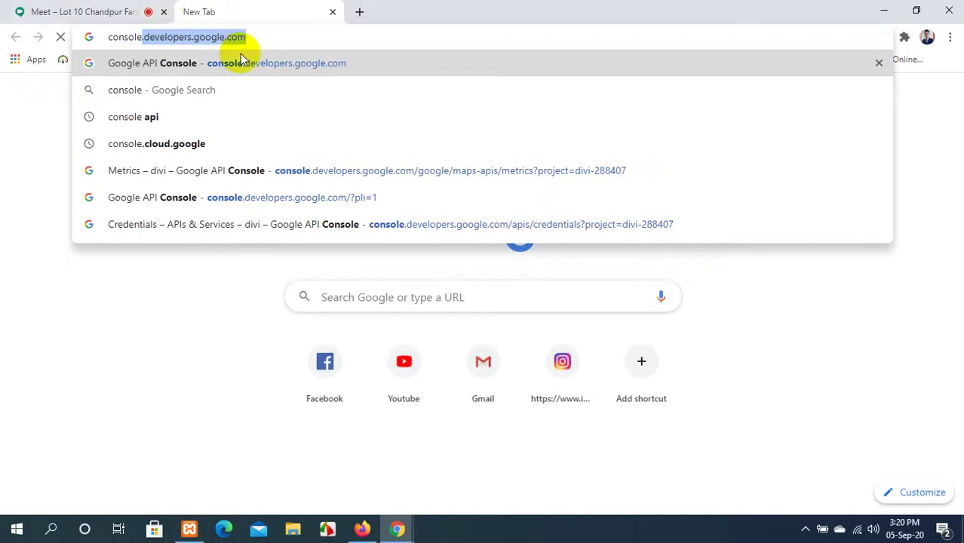
key("Return")
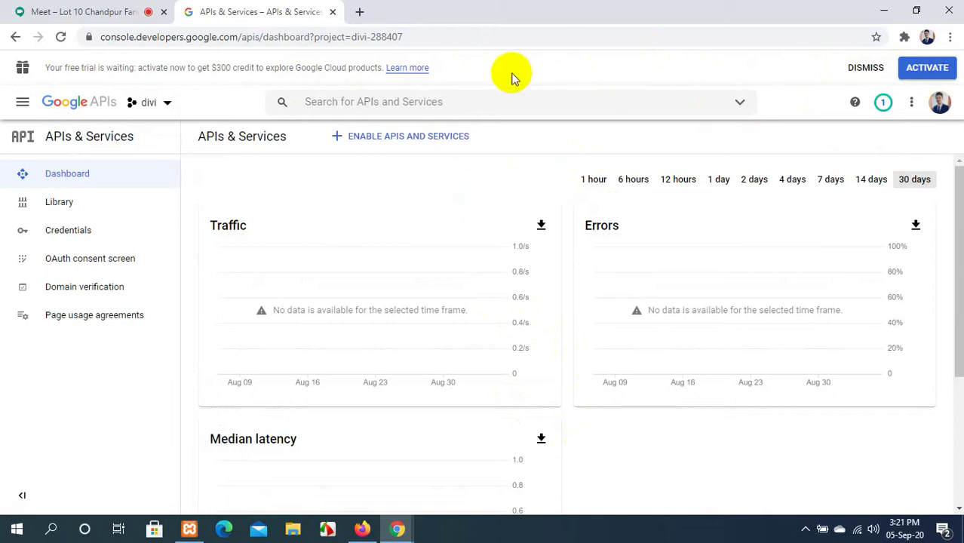
Dismiss the free-trial banner and create a new project named 'Foridgonj'.
left_click(865, 69)
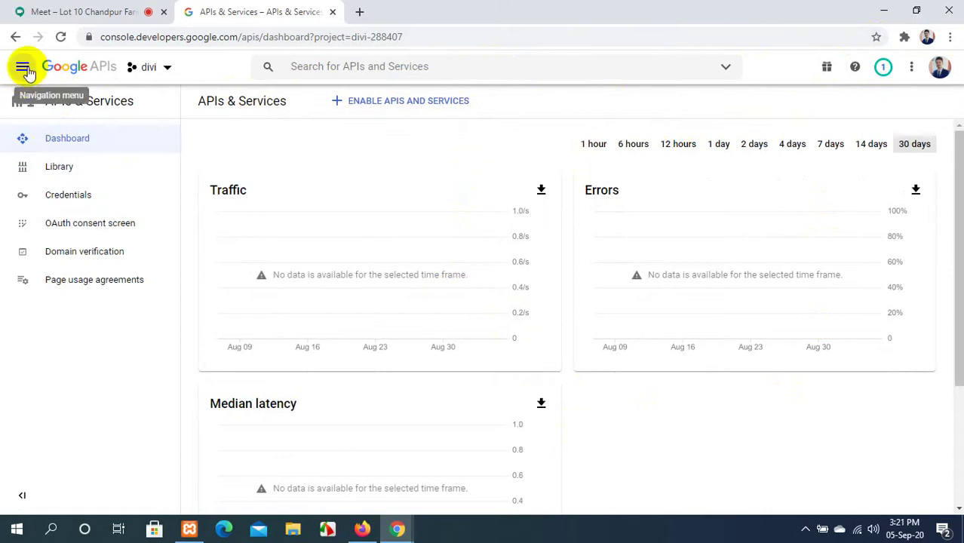
left_click(167, 69)
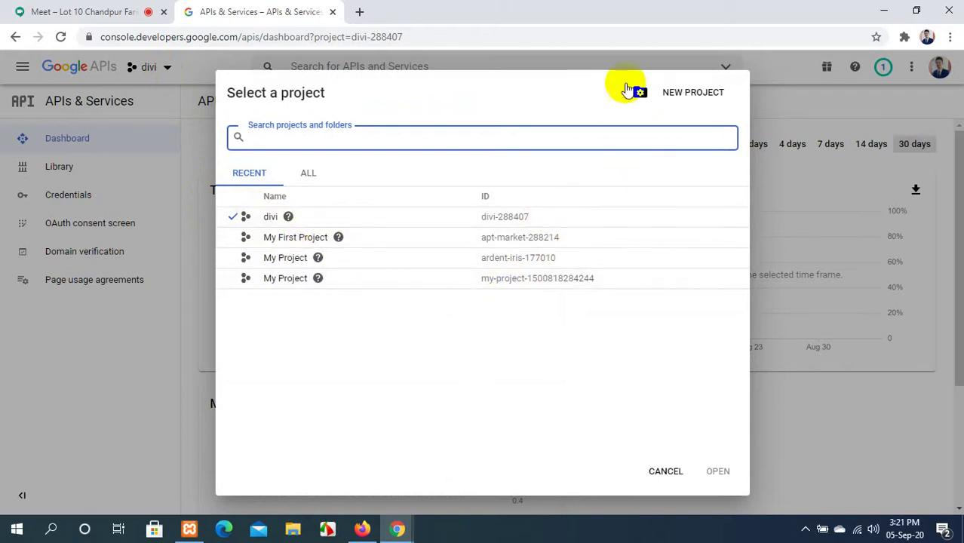
left_click(713, 93)
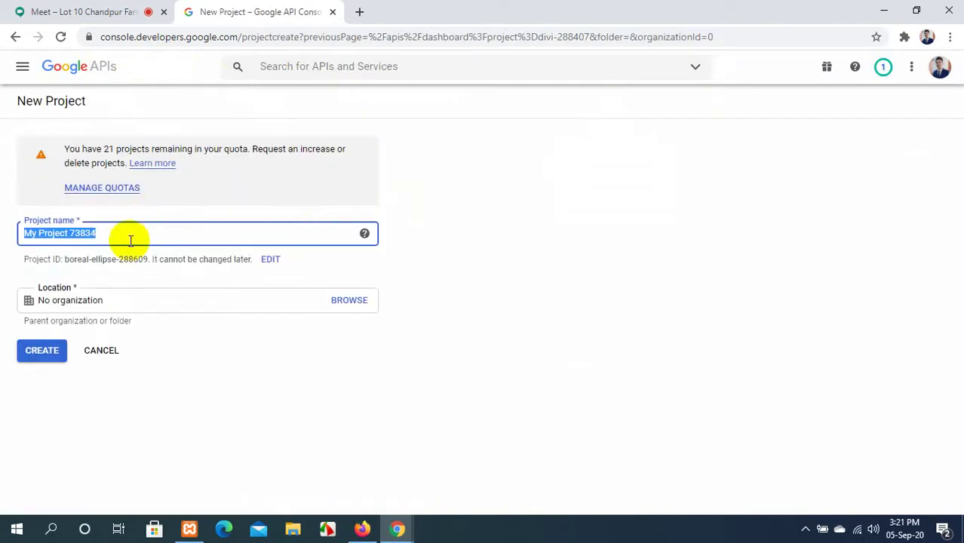
left_click(129, 240)
left_click_drag(114, 237, 22, 236)
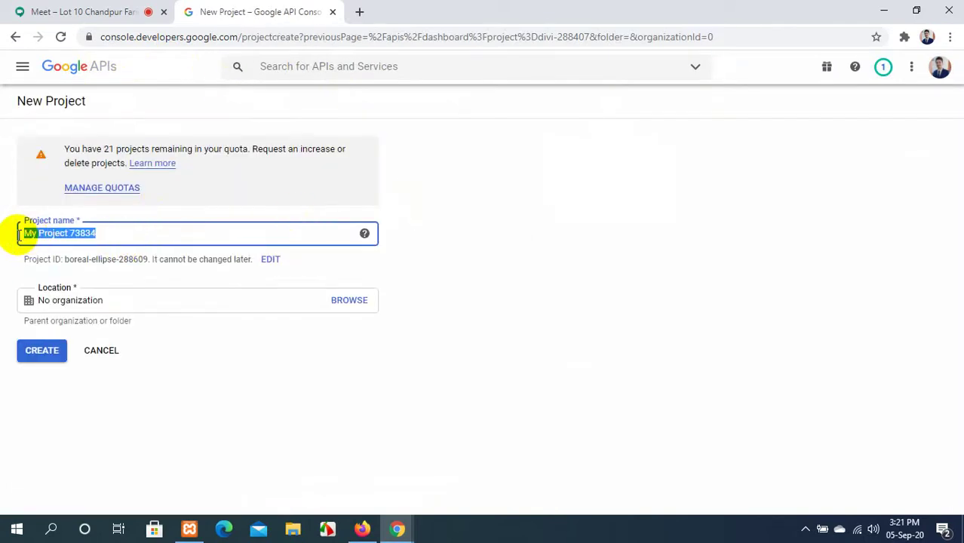
type("For")
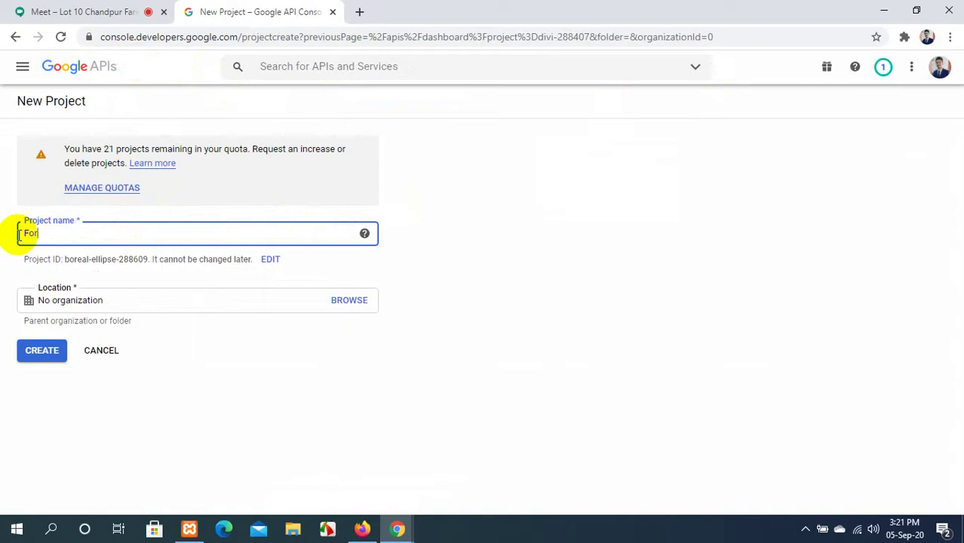
type("id")
double_click(20, 235)
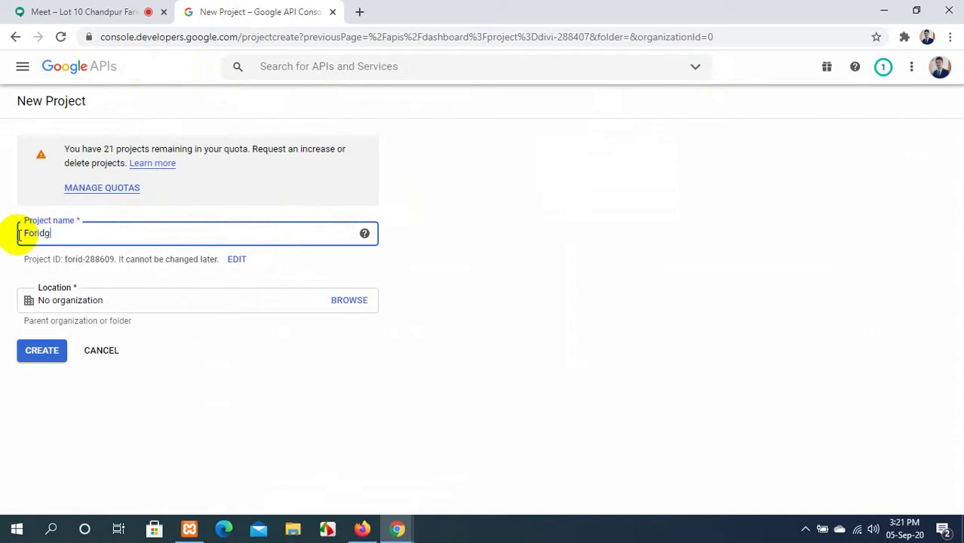
type("gonj")
left_click(47, 348)
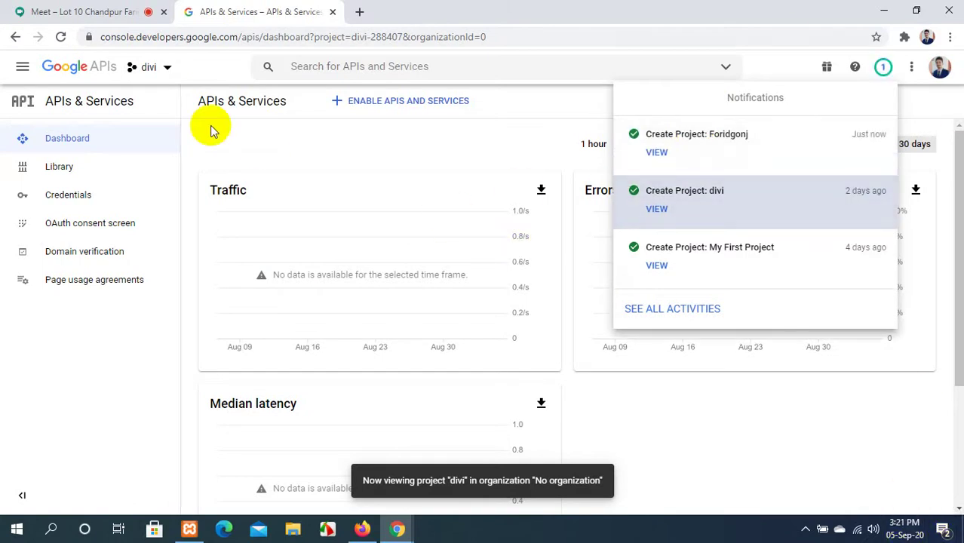
Select the Foridgonj project and open Maps JavaScript API from the API Library.
left_click(156, 73)
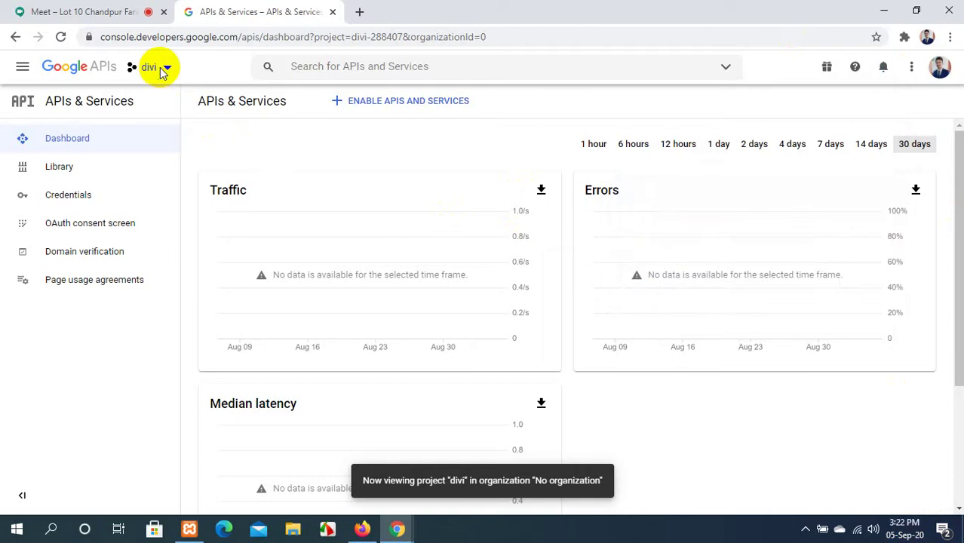
left_click(160, 70)
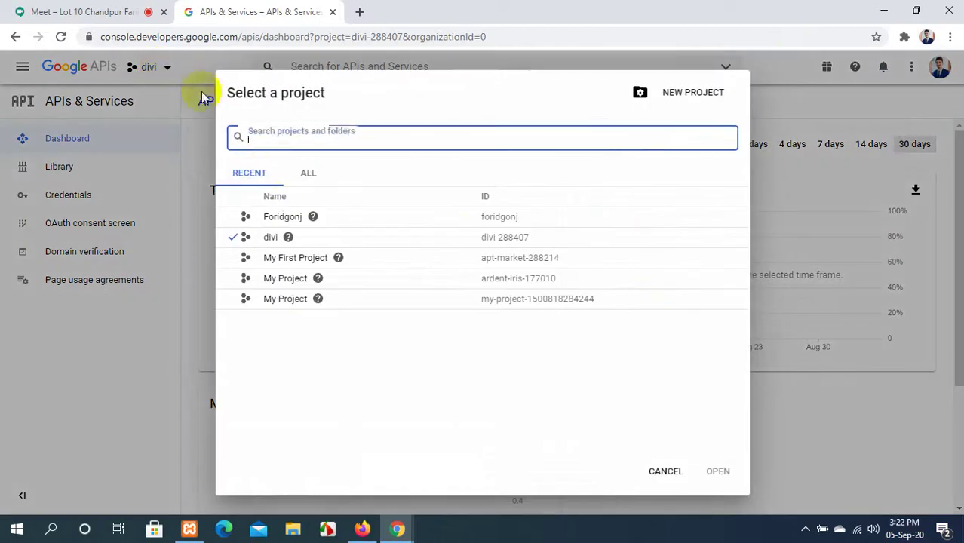
left_click(285, 219)
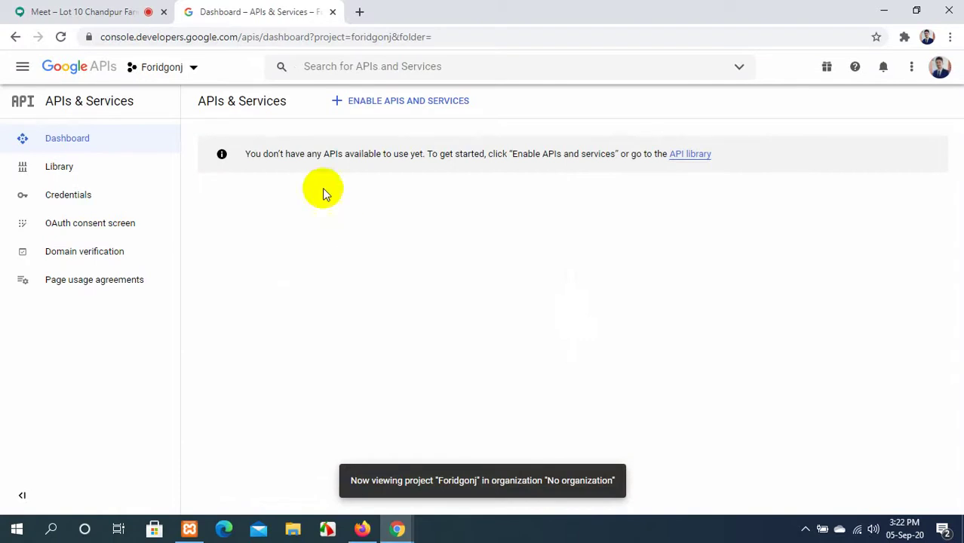
left_click(454, 105)
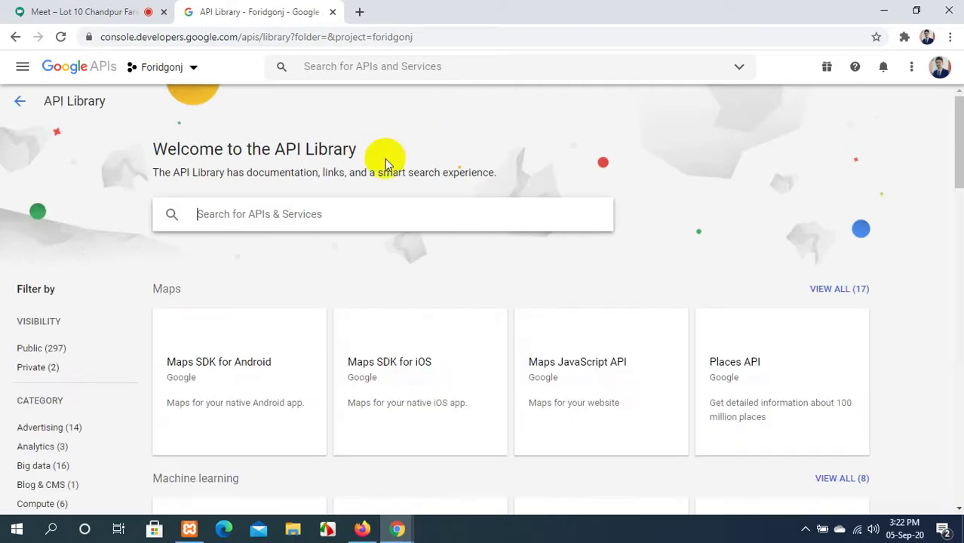
scroll(387, 163, "down", 1)
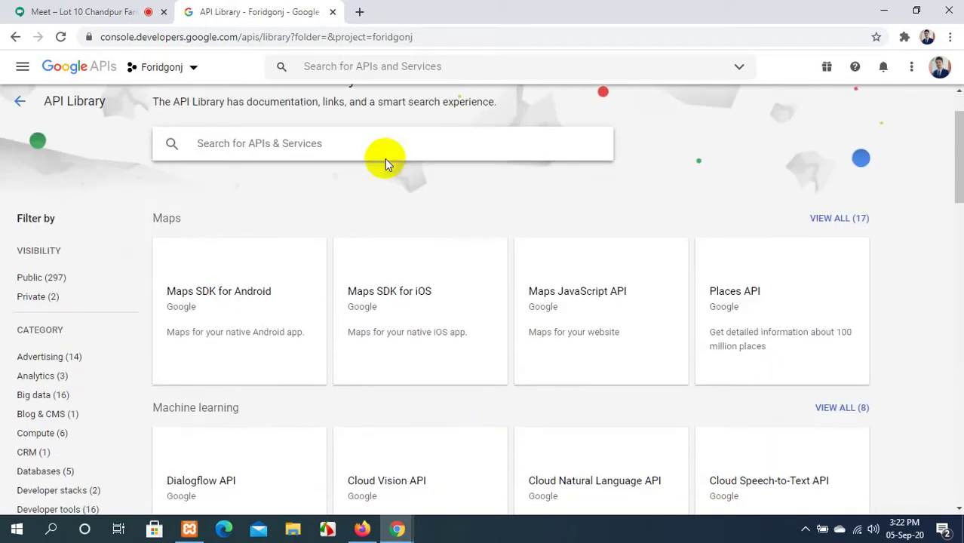
left_click(589, 301)
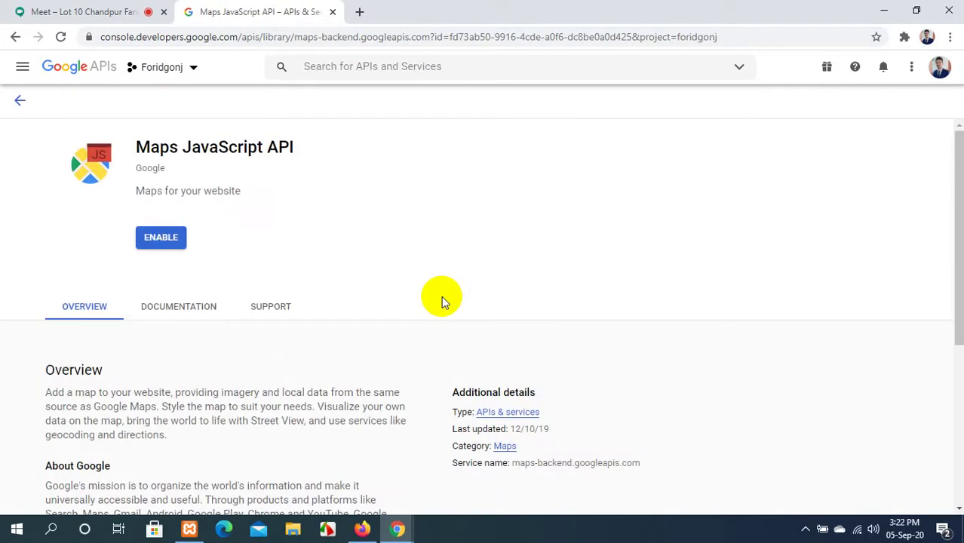
Enable the Maps JavaScript API for Foridgonj, retrying ENABLE until the Metrics page loads.
left_click(159, 238)
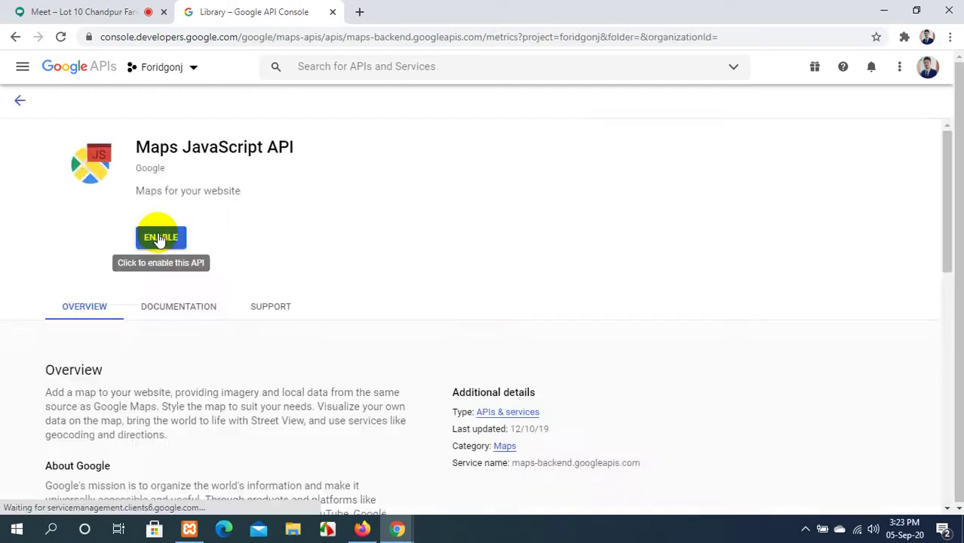
left_click(161, 238)
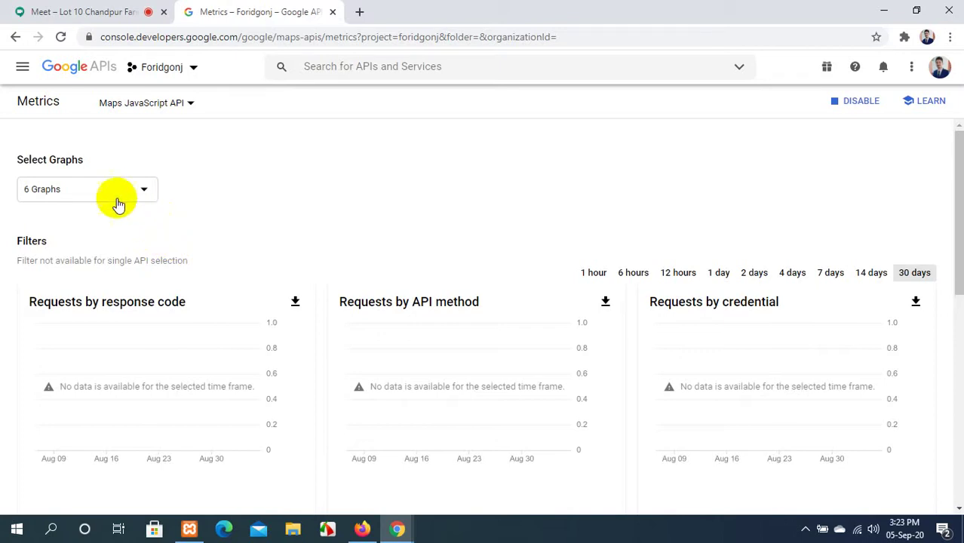
Create a new API key from APIs & Services > Credentials.
left_click(23, 69)
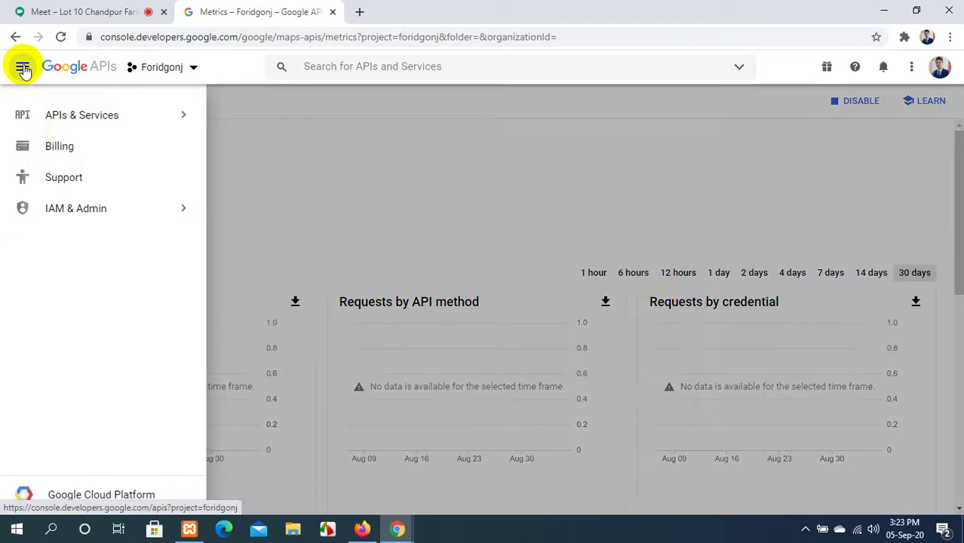
mouse_move(98, 124)
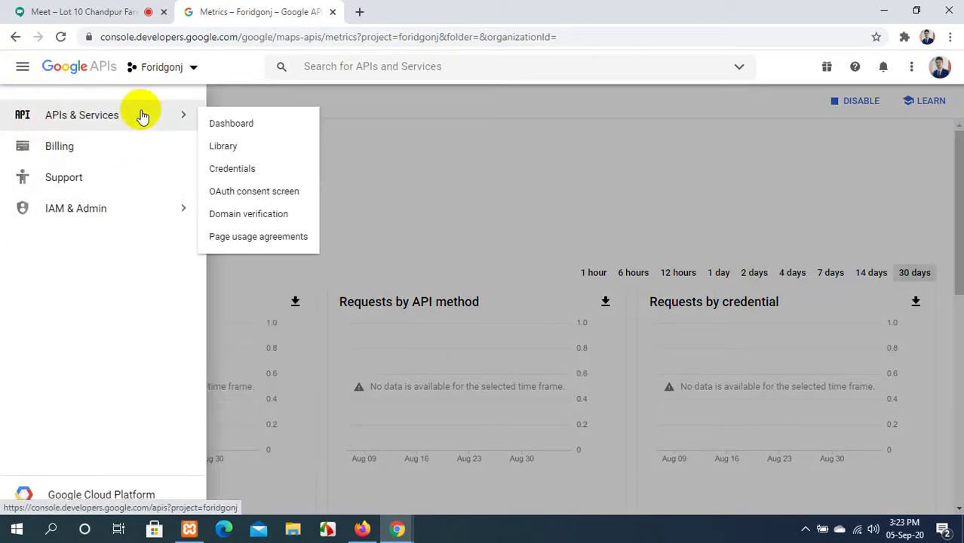
left_click(231, 169)
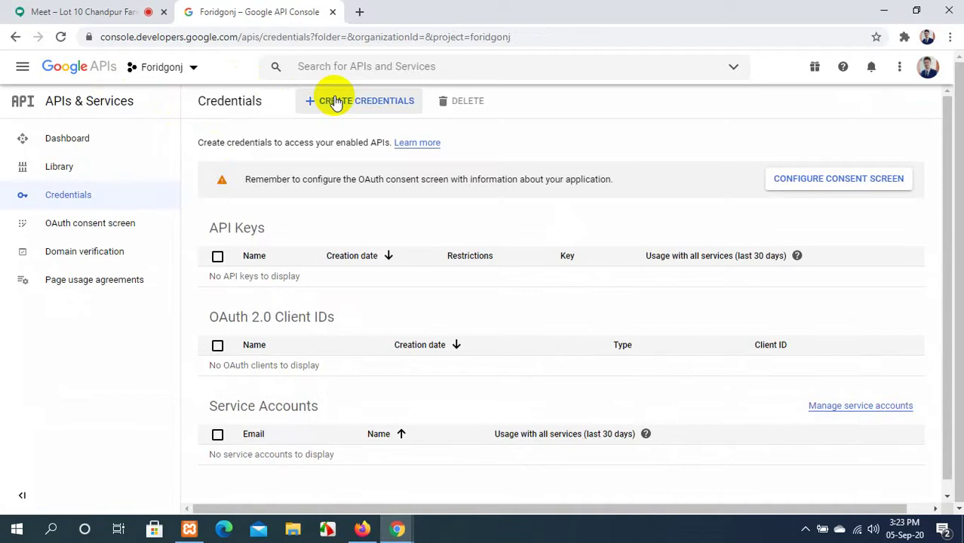
left_click(337, 101)
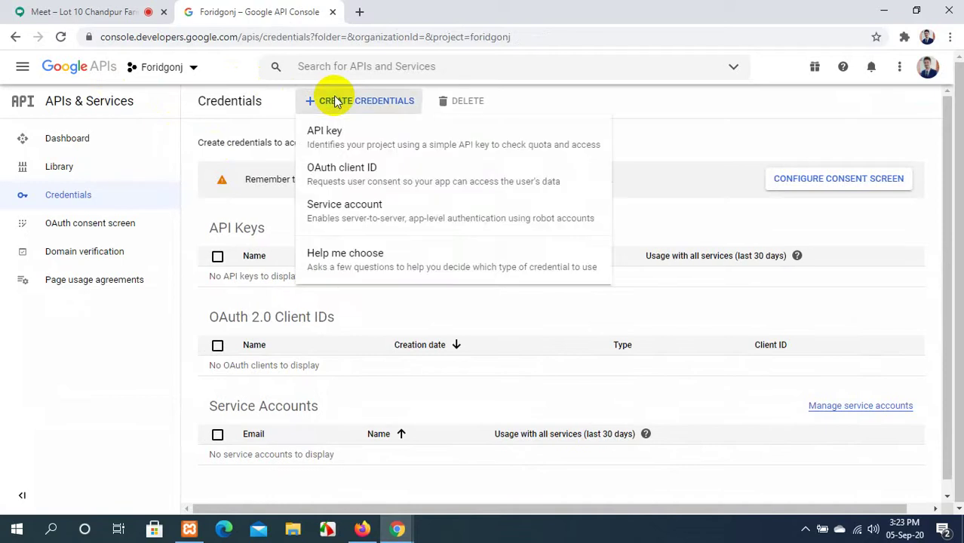
left_click(339, 136)
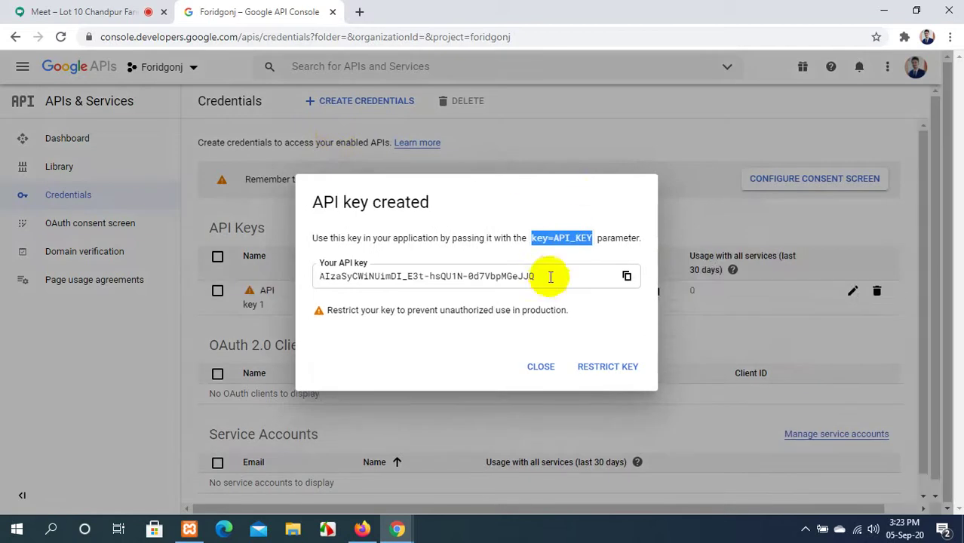
Select and copy the generated API key, then bring up the Divi Theme Options window.
left_click(549, 277)
left_click_drag(549, 277, 320, 273)
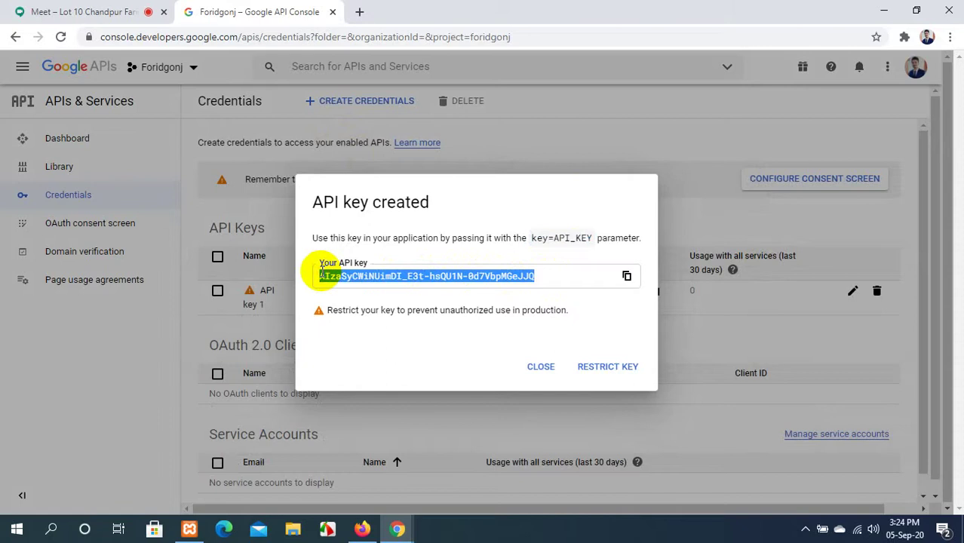
left_click(363, 529)
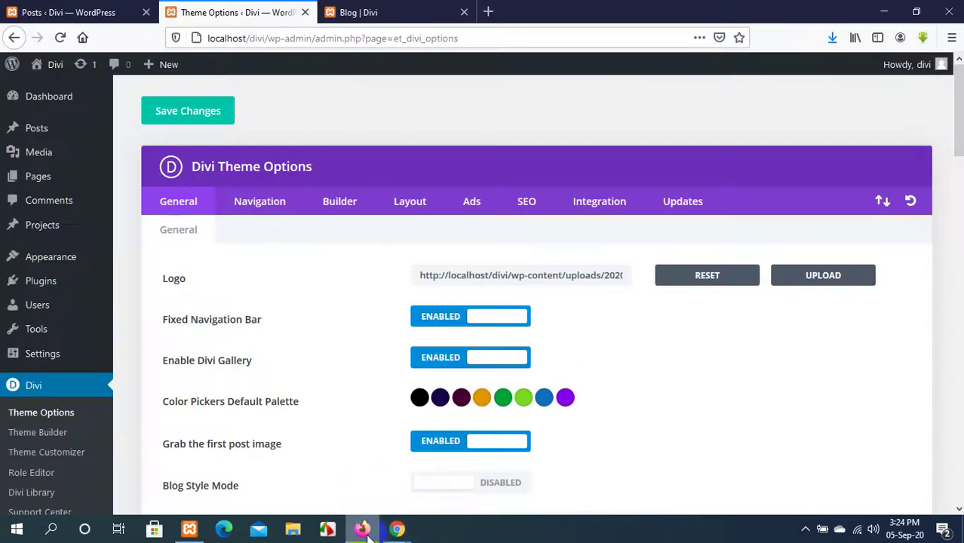
Paste the copied API key into Divi's Google API Key field.
scroll(388, 271, "down", 5)
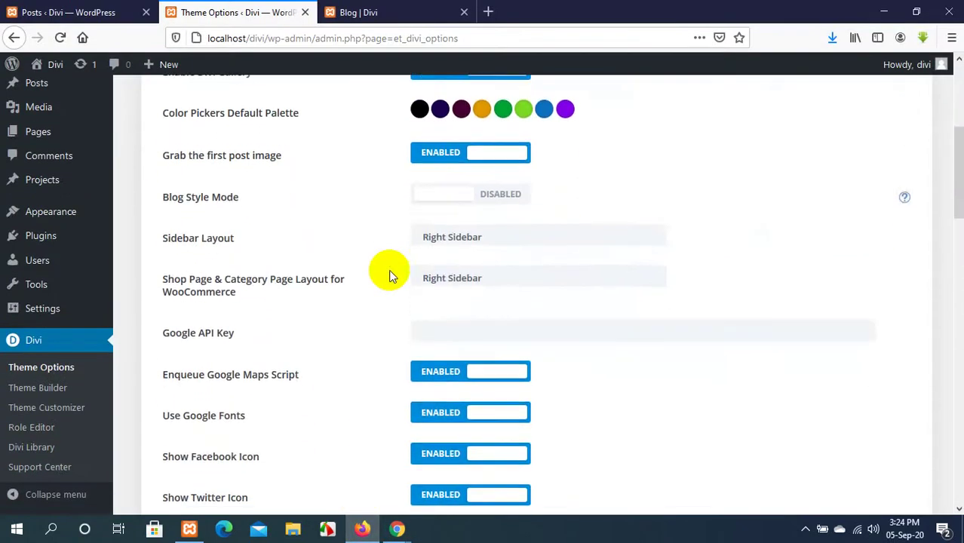
left_click(489, 328)
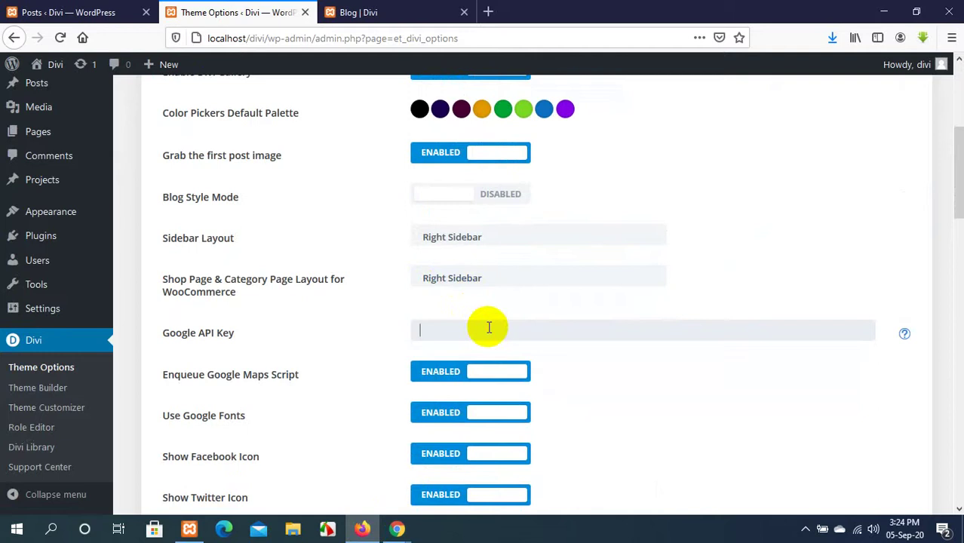
key("ctrl+v")
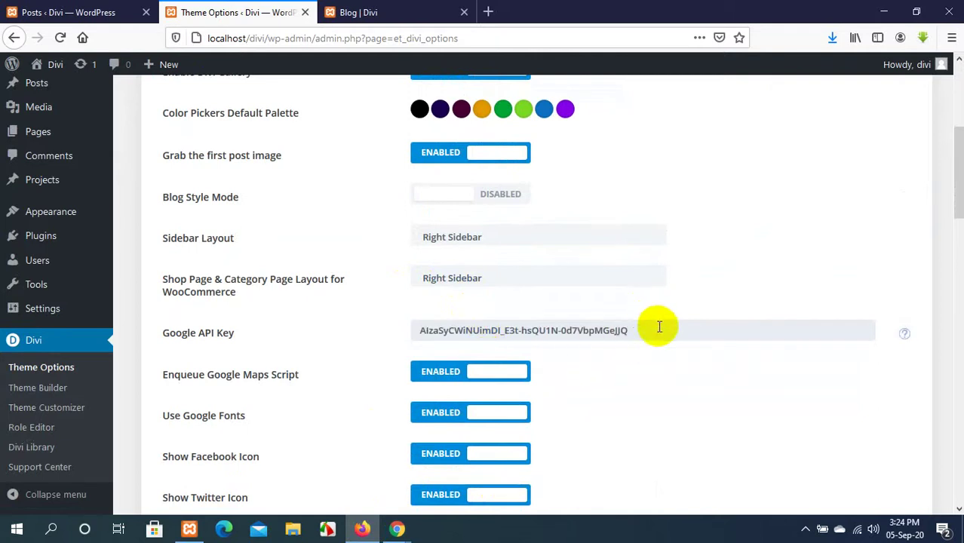
Back in Google API Console, close the API key created dialog.
mouse_move(397, 528)
left_click(370, 472)
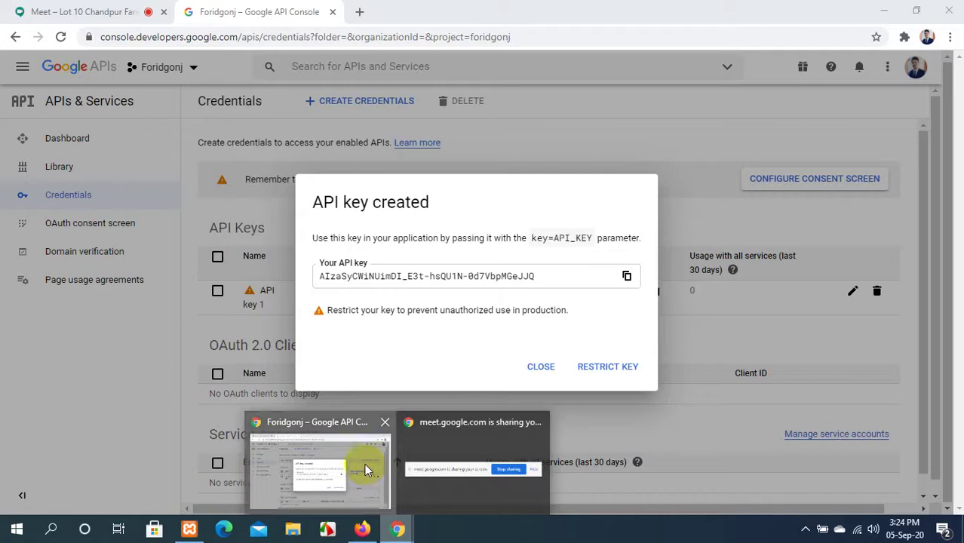
left_click(545, 367)
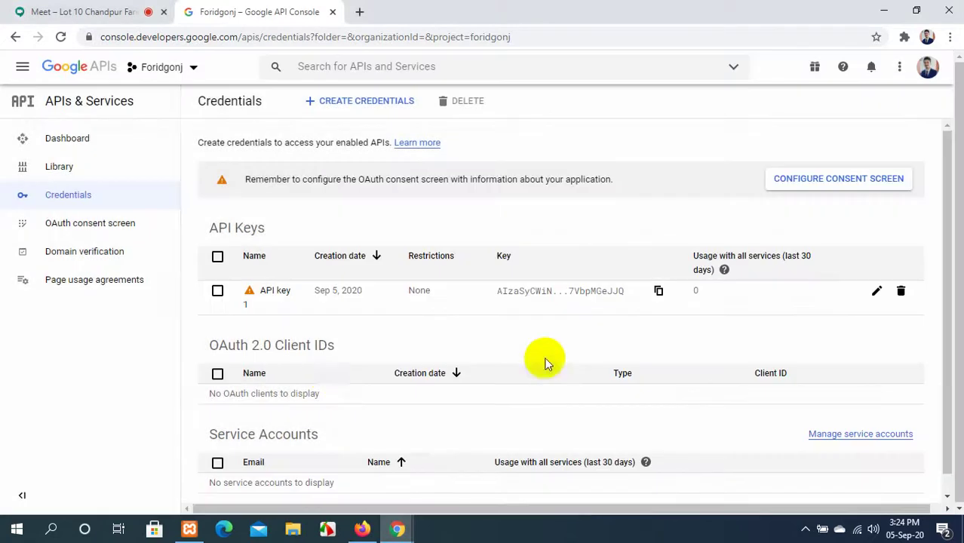
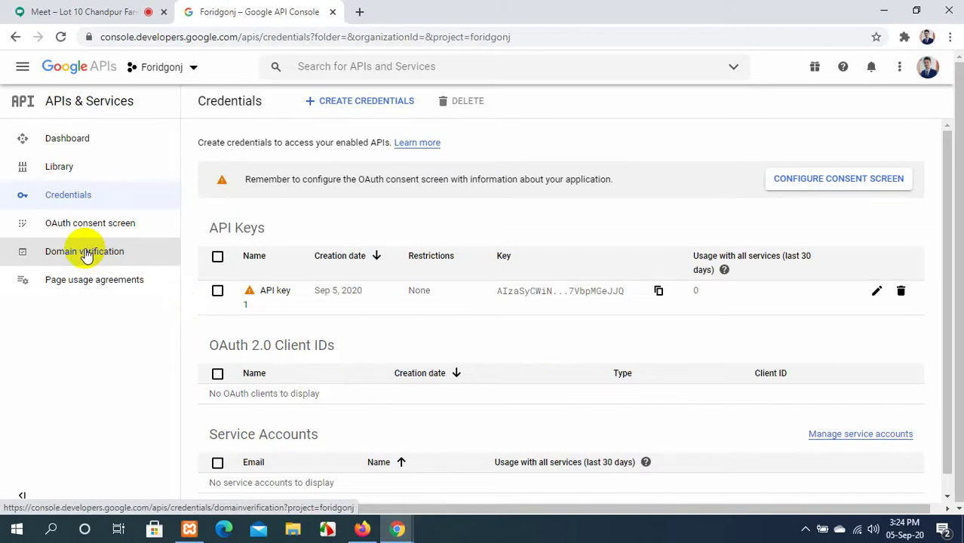
Add the site's domain for webhook notifications under Domain verification in Google API Console.
left_click(87, 255)
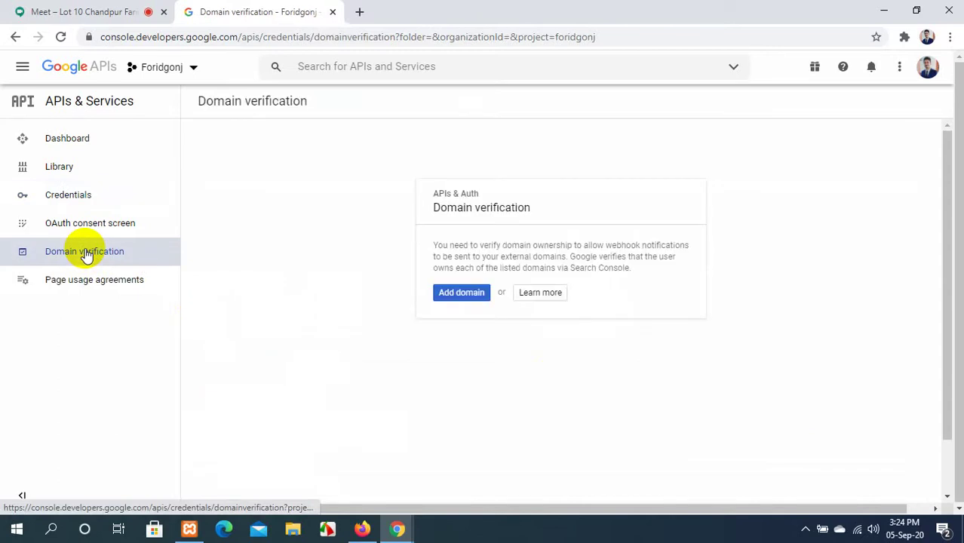
left_click(446, 292)
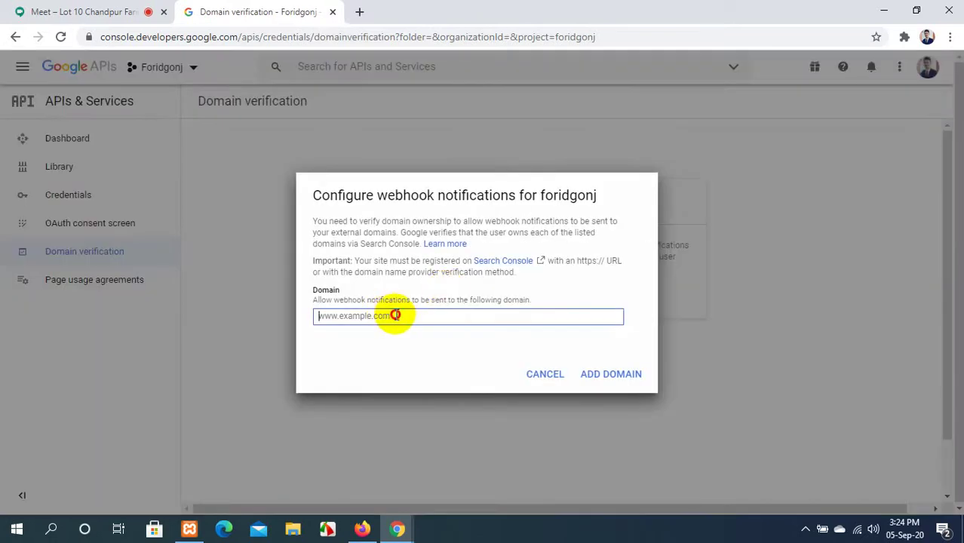
left_click(316, 316)
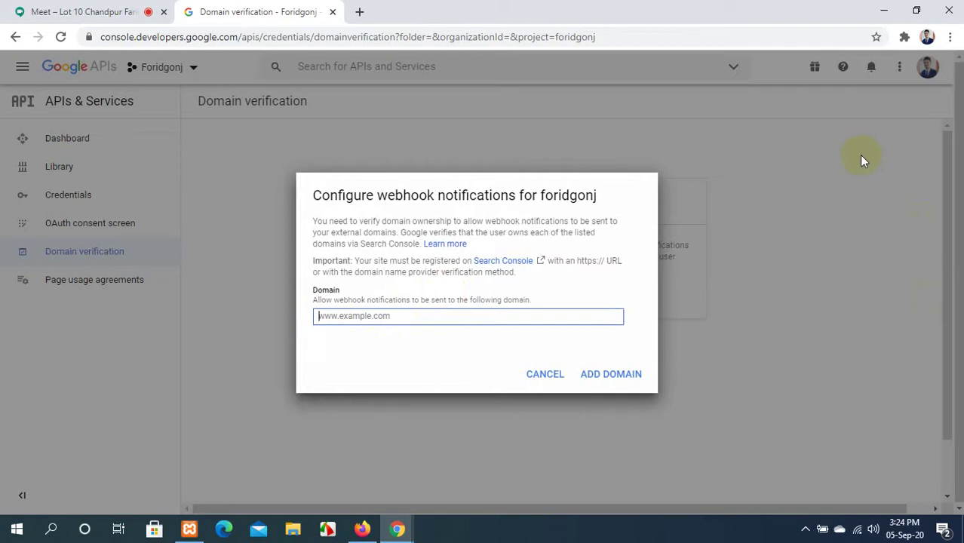
type("http")
key("ctrl+a")
type("dulhasan")
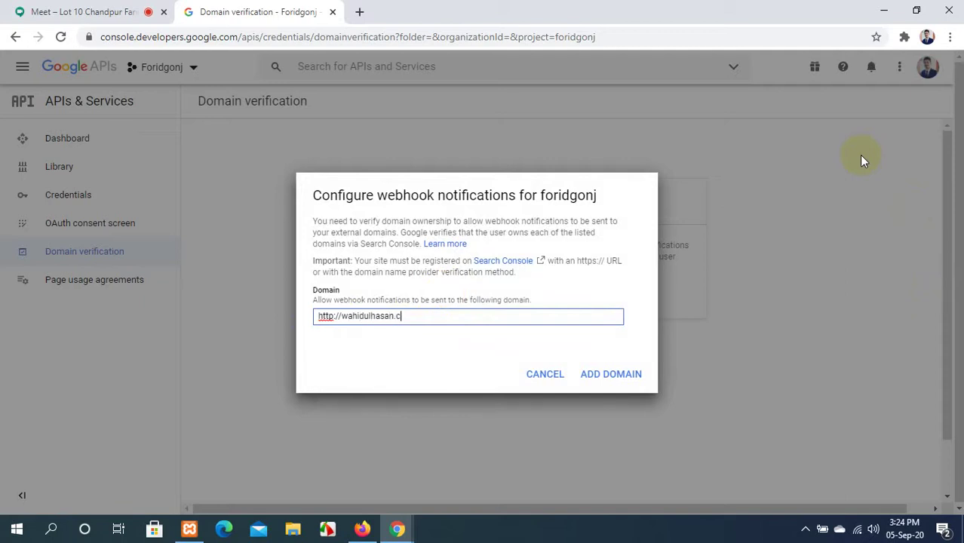
type(".com")
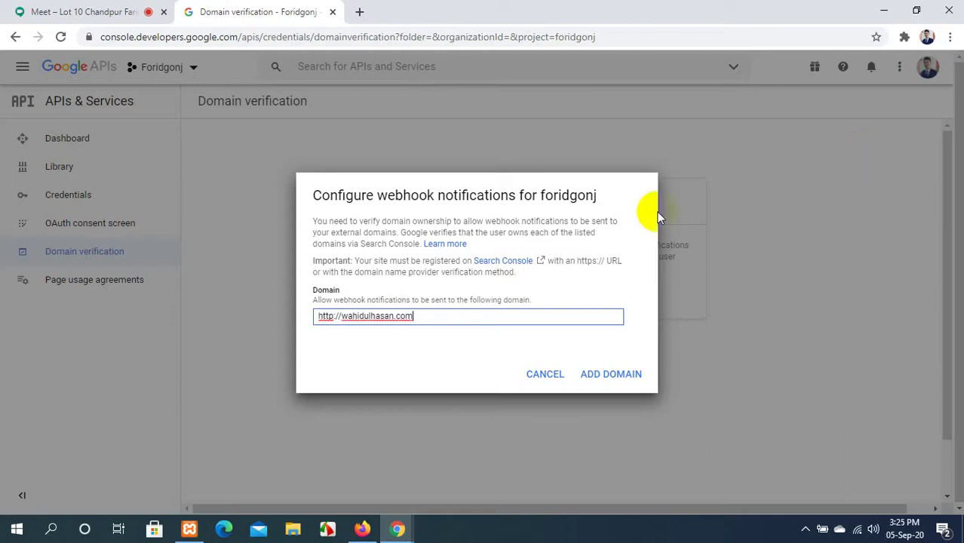
left_click(620, 377)
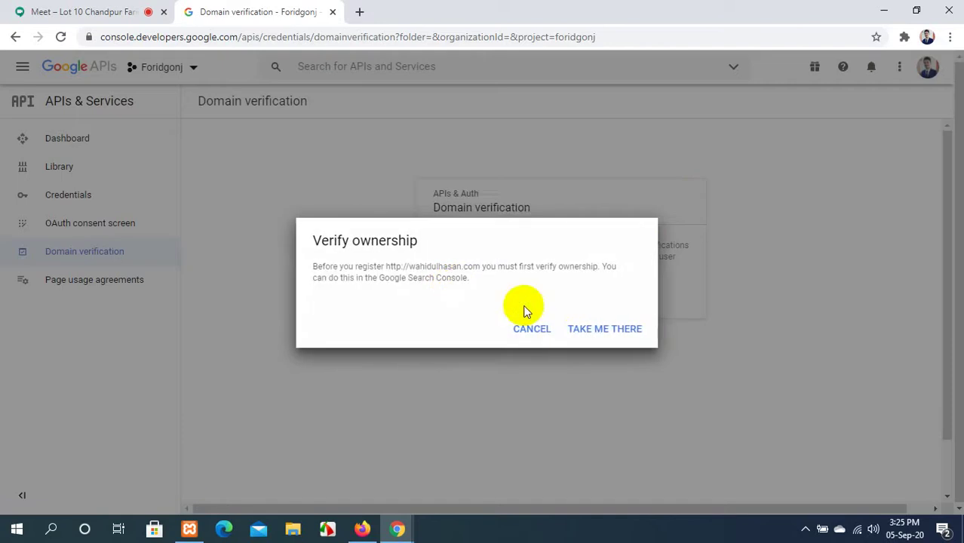
Go to Webmaster Central and add the site's .com URL as a new property.
left_click(620, 330)
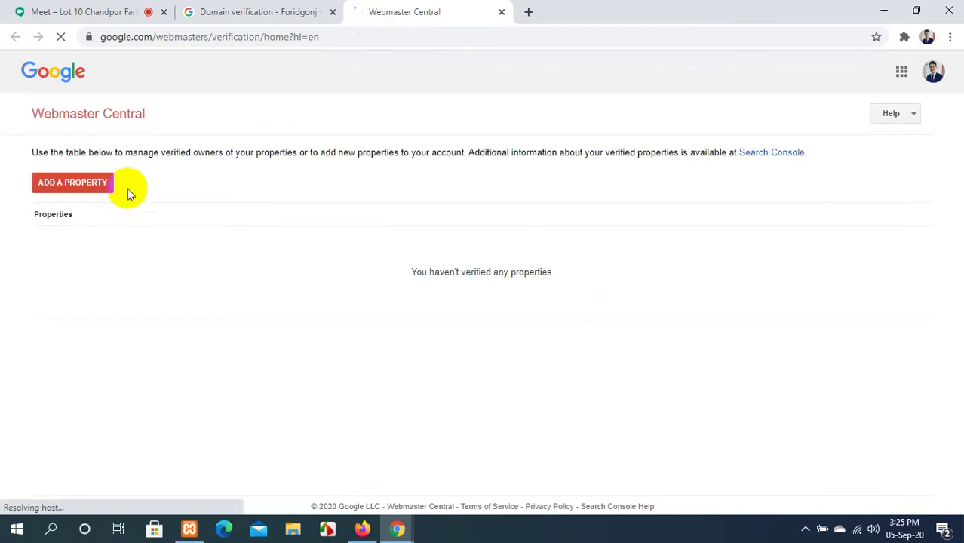
left_click(80, 181)
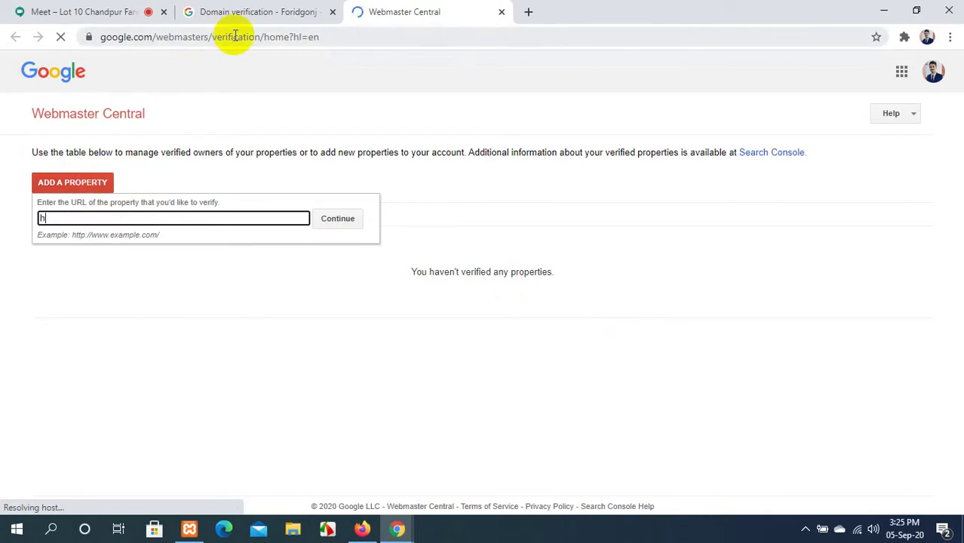
type("http")
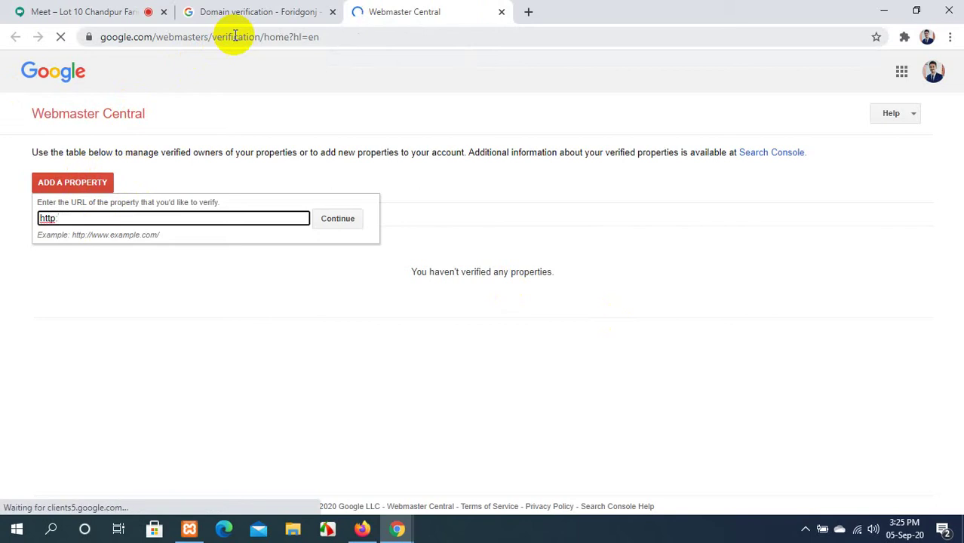
type(" //")
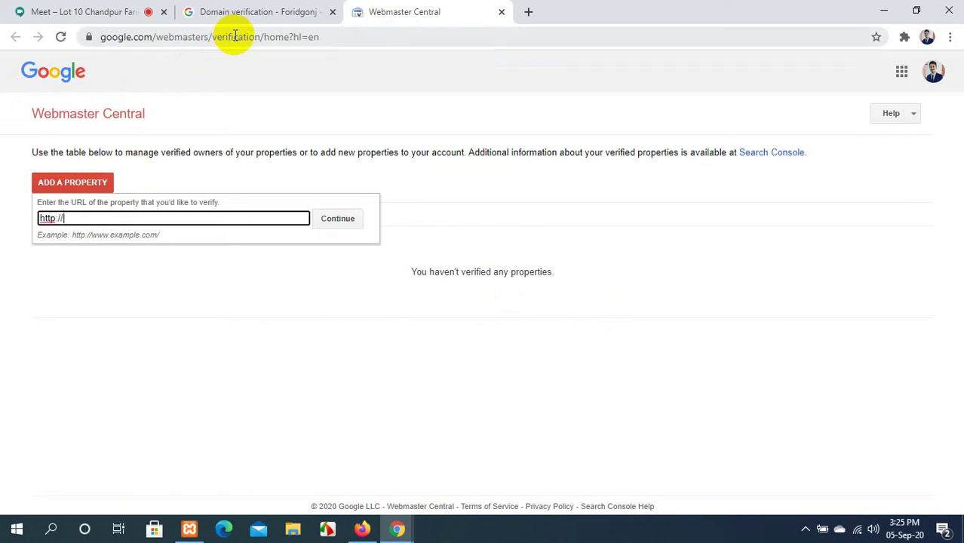
type("wahidulhasan")
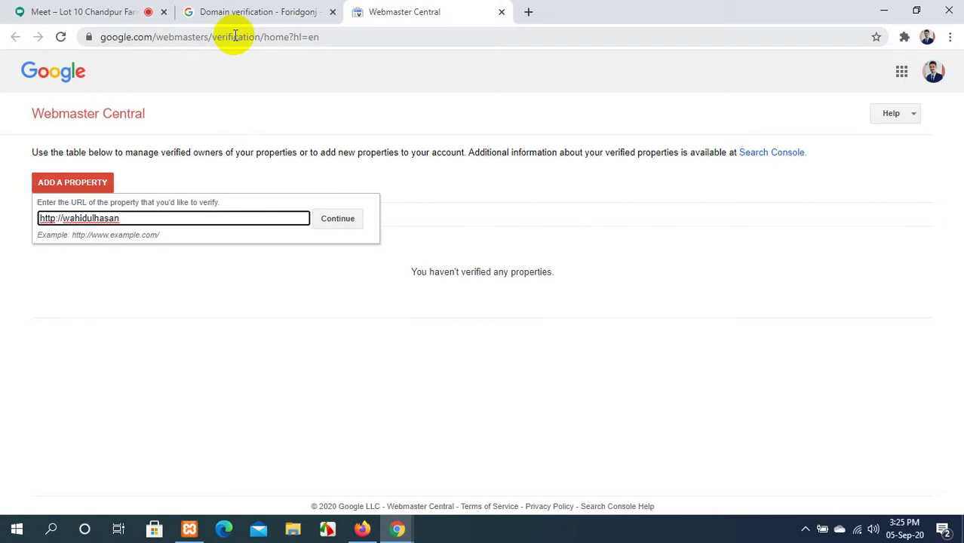
type(".com")
left_click(341, 223)
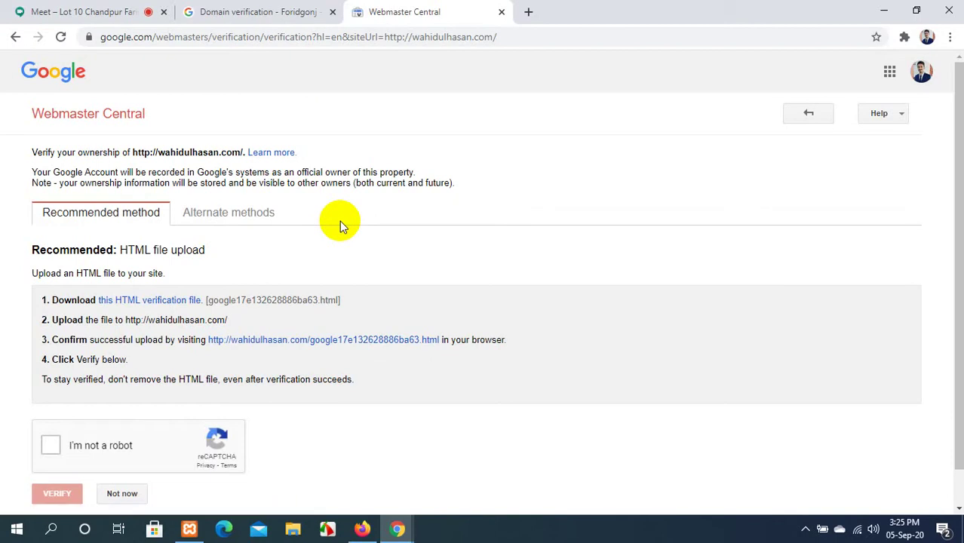
Switch to the HTML tag verification method and select the whole verification meta tag.
left_click(224, 213)
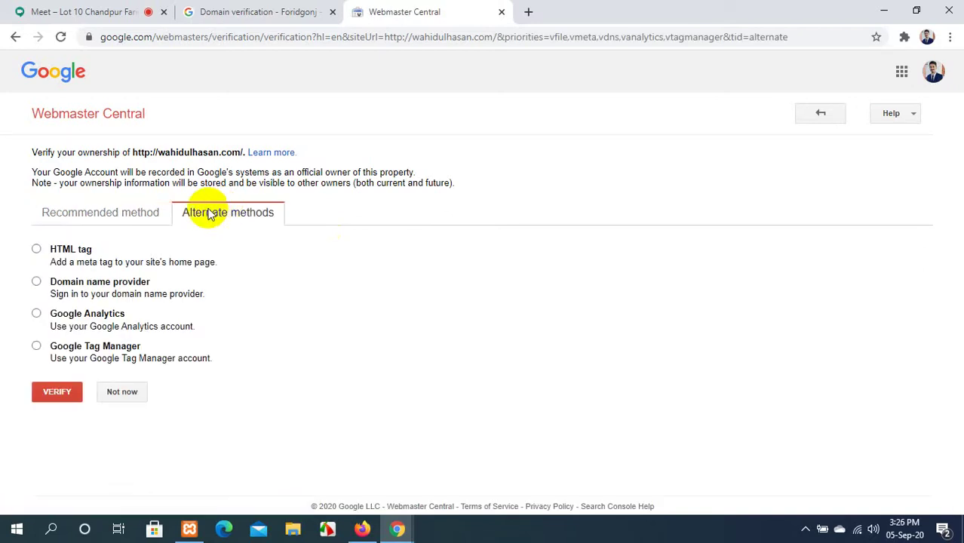
left_click(59, 255)
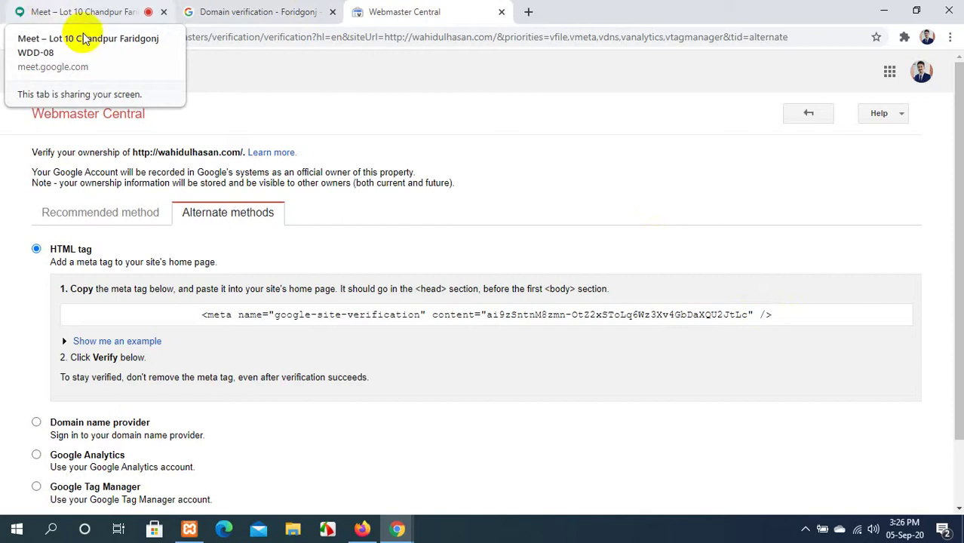
scroll(366, 252, "down", 2)
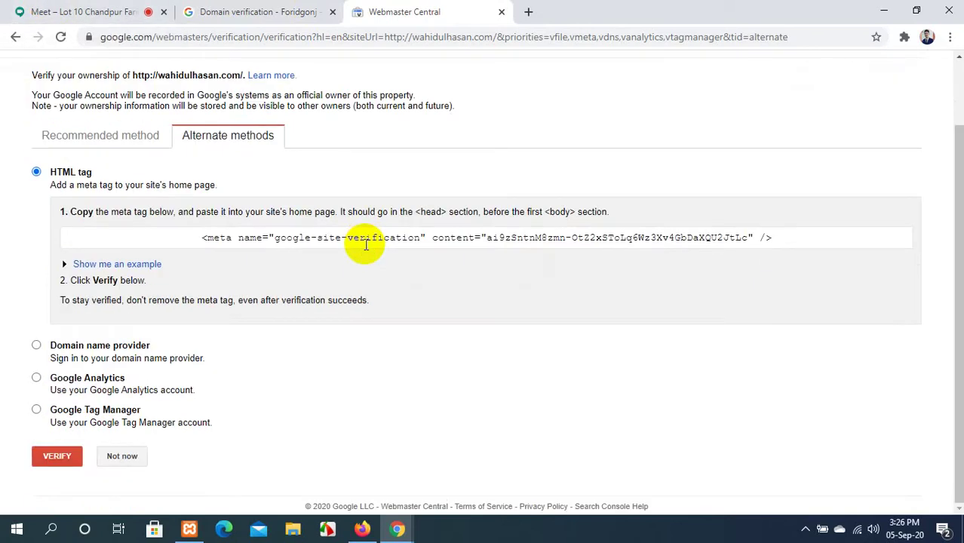
scroll(366, 246, "up", 2)
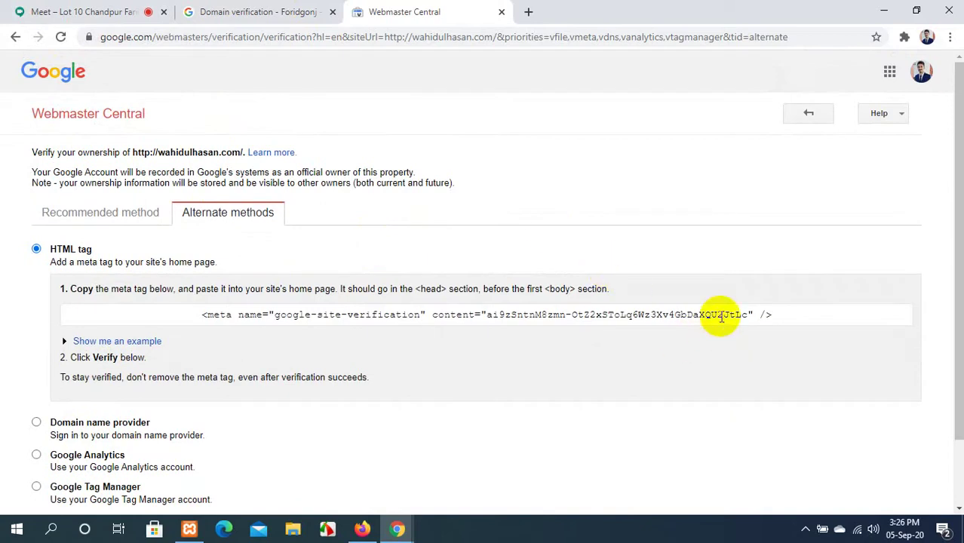
left_click_drag(772, 315, 576, 319)
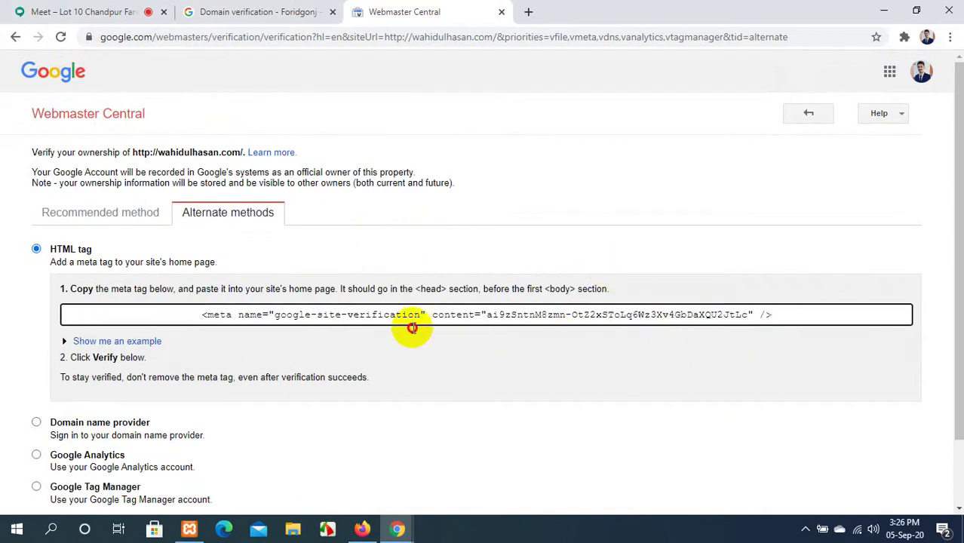
left_click(275, 314)
triple_click(275, 314)
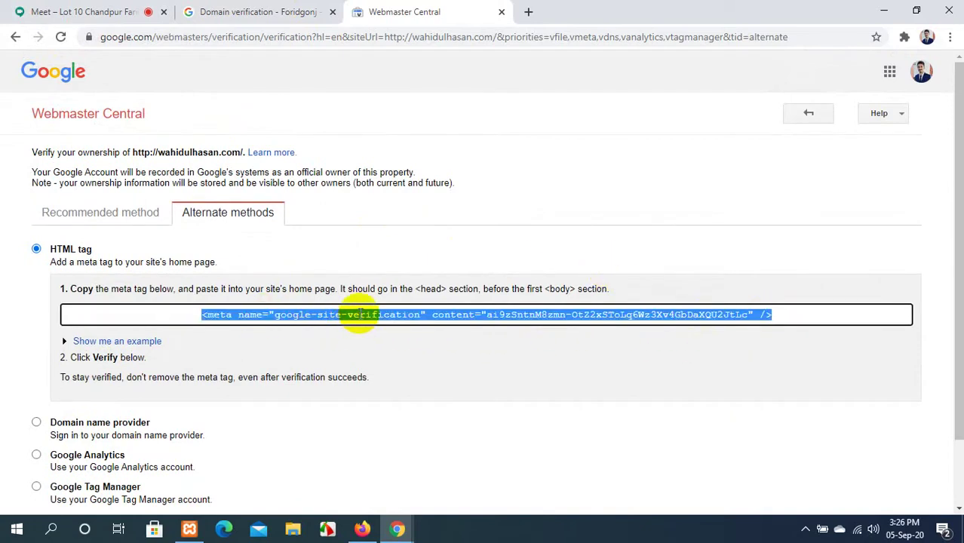
scroll(351, 328, "down", 1)
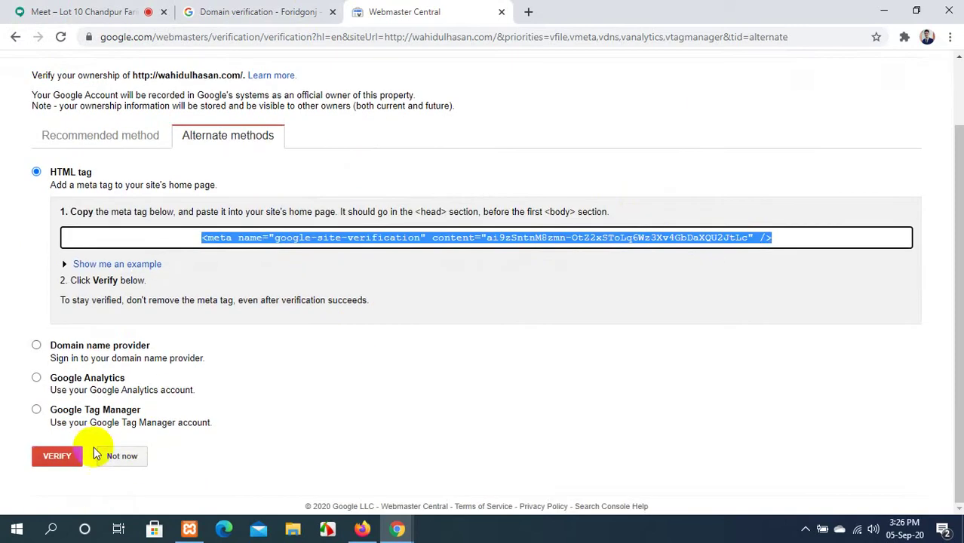
Run the ownership verification, which fails because it cannot connect to the site's server.
left_click(54, 457)
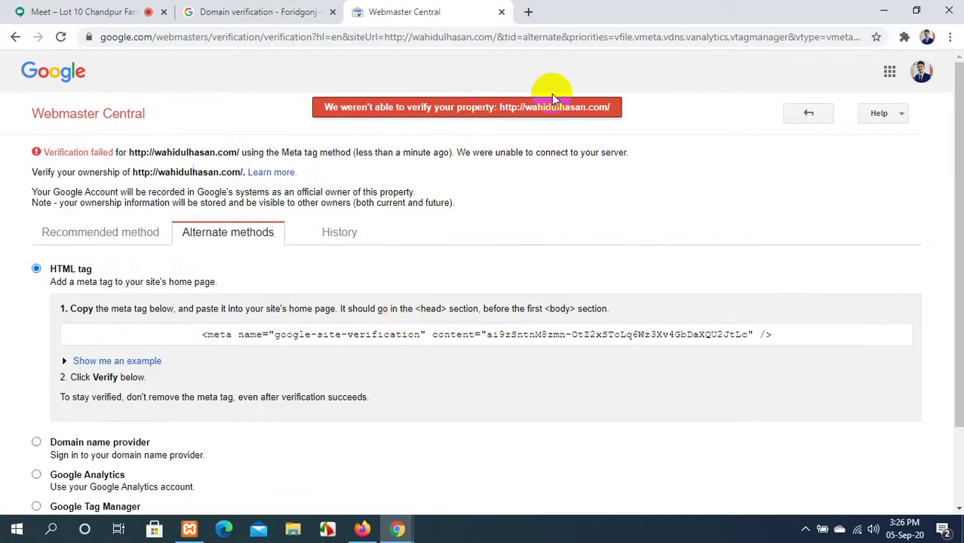
left_click_drag(526, 107, 636, 109)
left_click(637, 110)
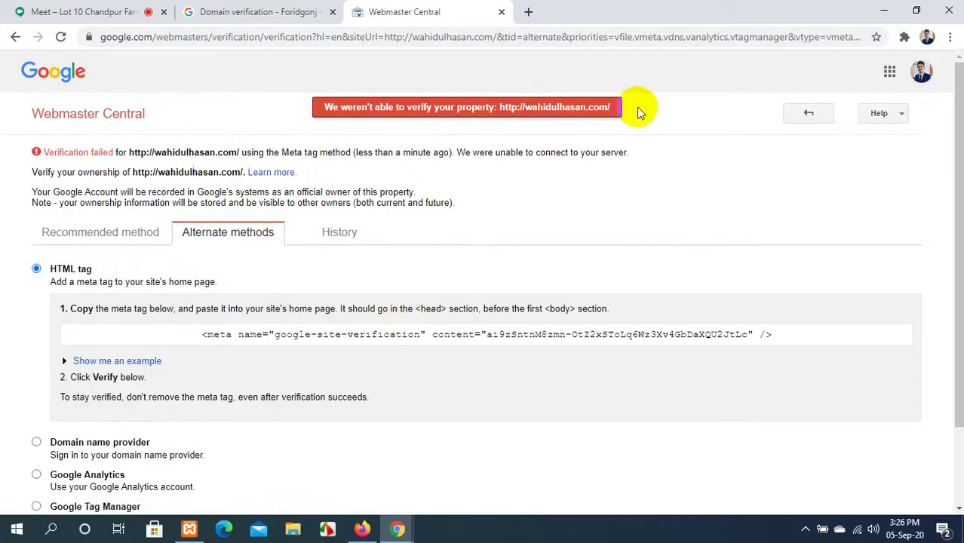
scroll(609, 149, "down", 3)
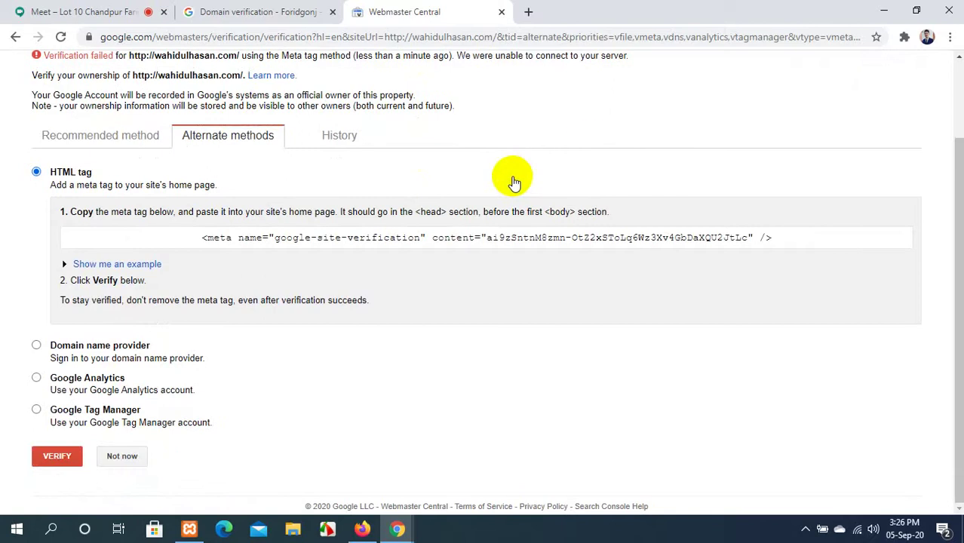
Retry verification, reselect the meta tag, then minimize Chrome and Firefox to show the desktop.
left_click(49, 454)
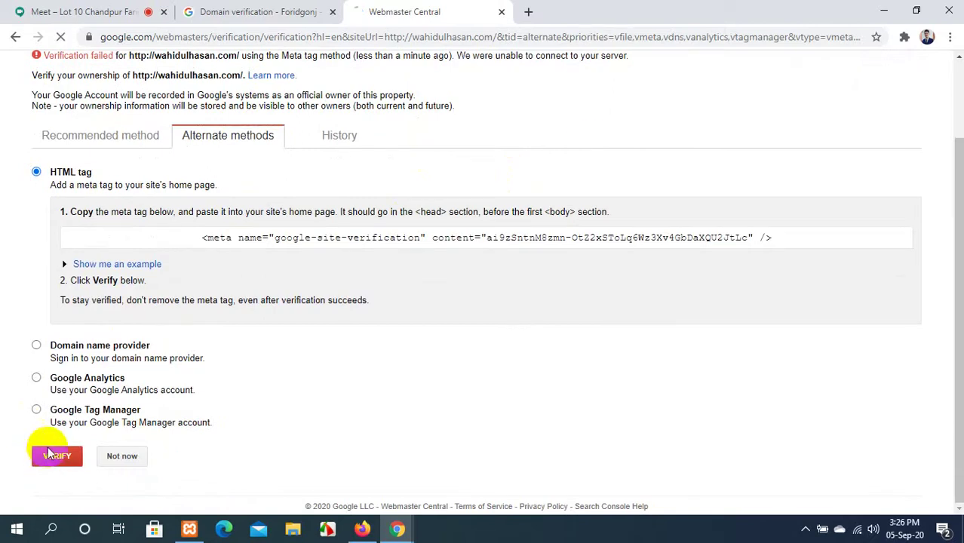
left_click(236, 11)
left_click(134, 7)
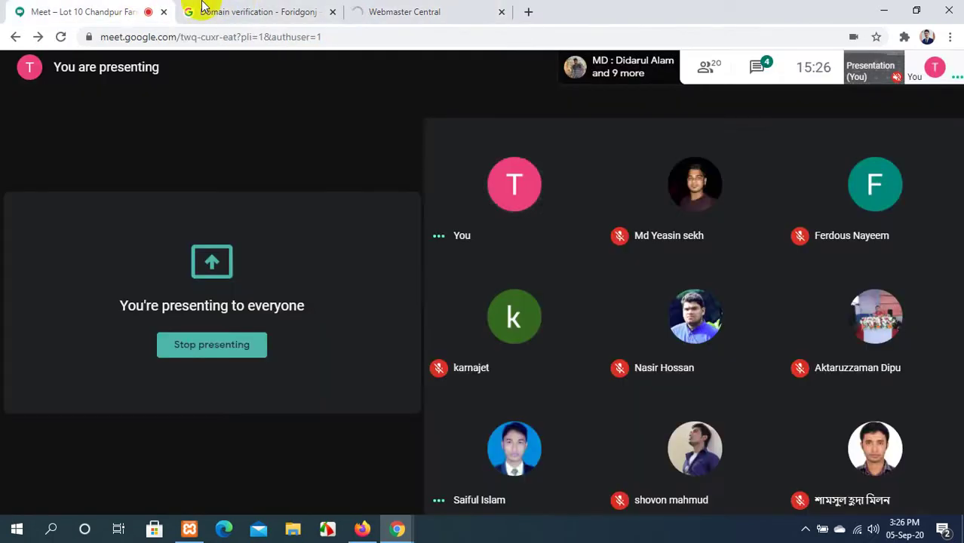
left_click(430, 9)
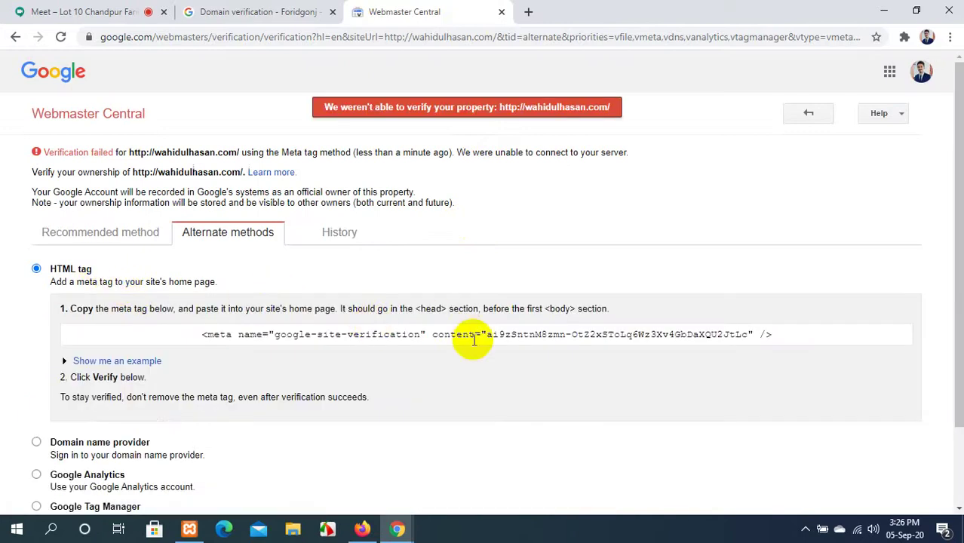
left_click(464, 337)
left_click(881, 9)
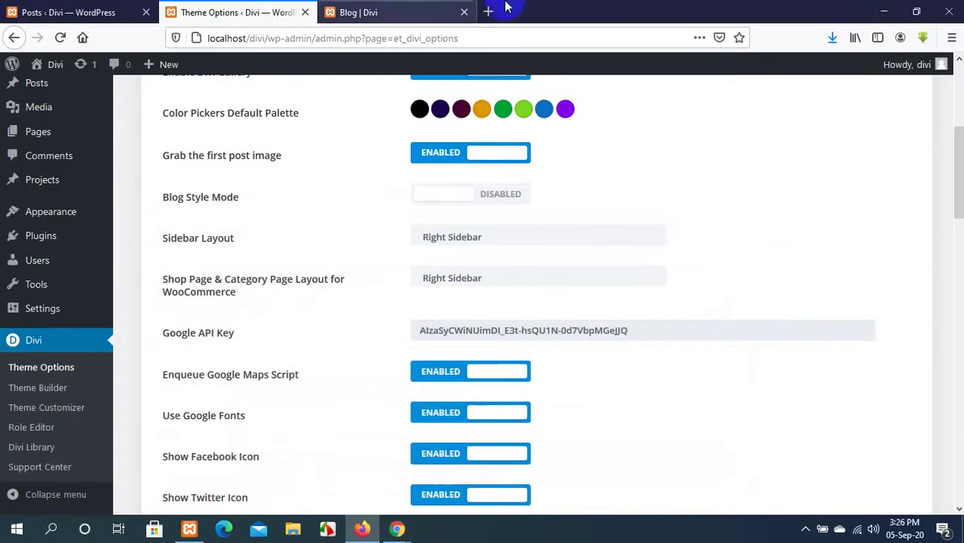
left_click(879, 8)
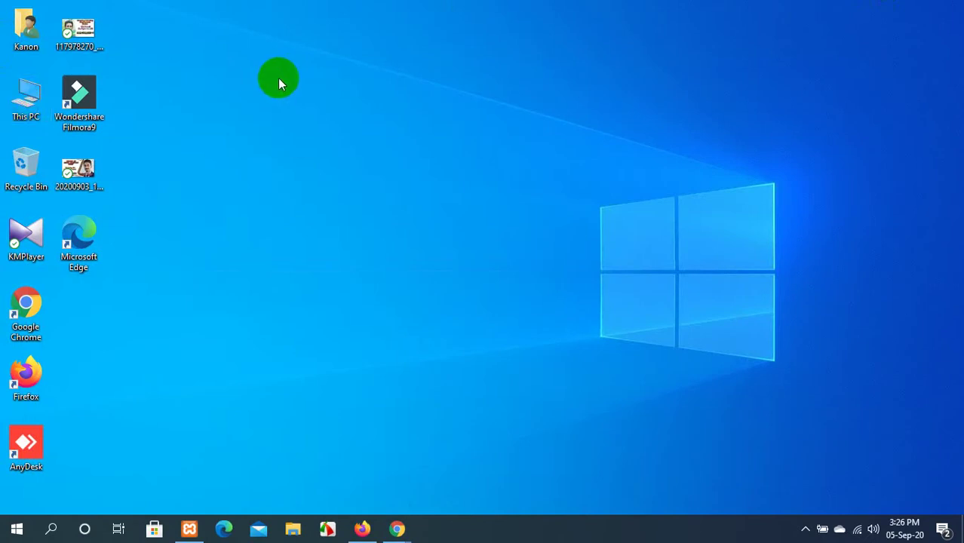
Browse File Explorer to C:\xampp\htdocs\Divi\wp-content\themes\Divi.
key("super+e")
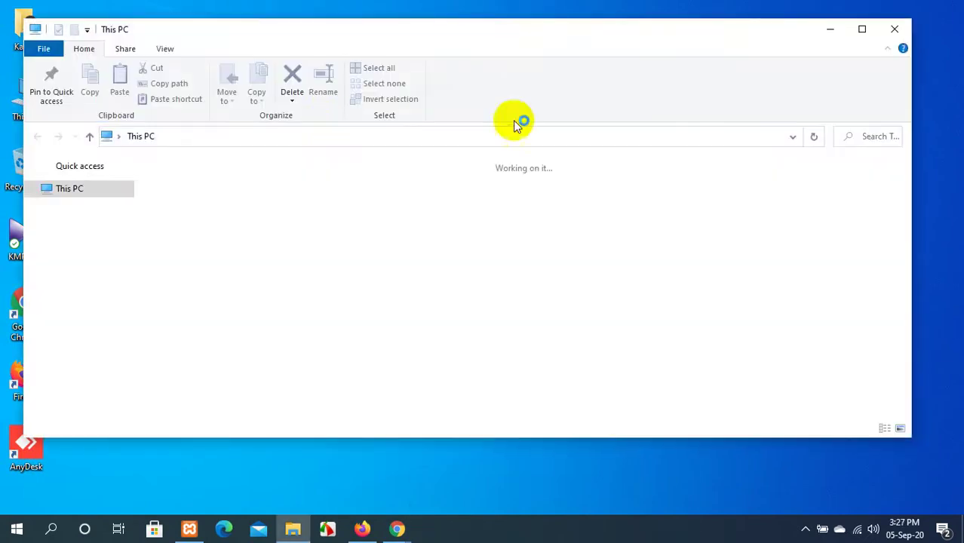
left_click(862, 28)
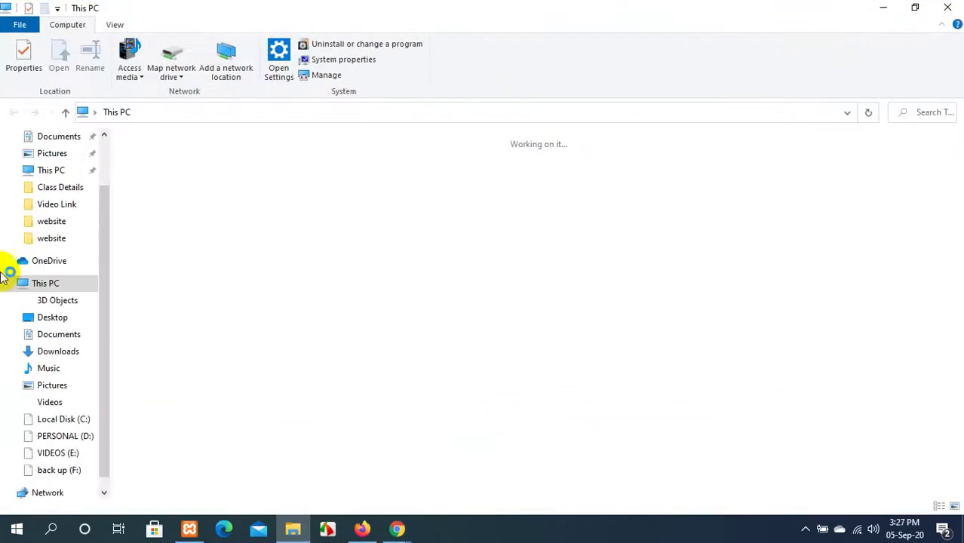
right_click(252, 279)
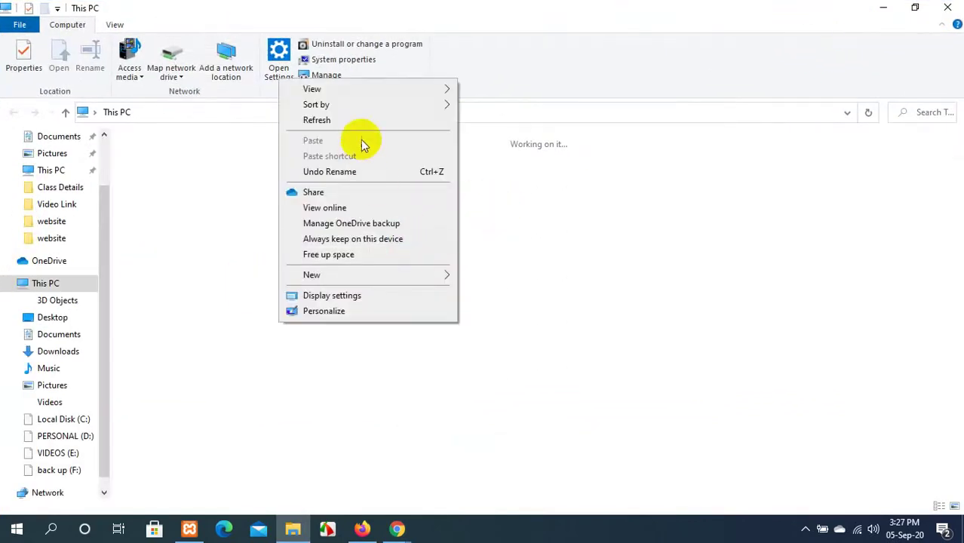
left_click(343, 121)
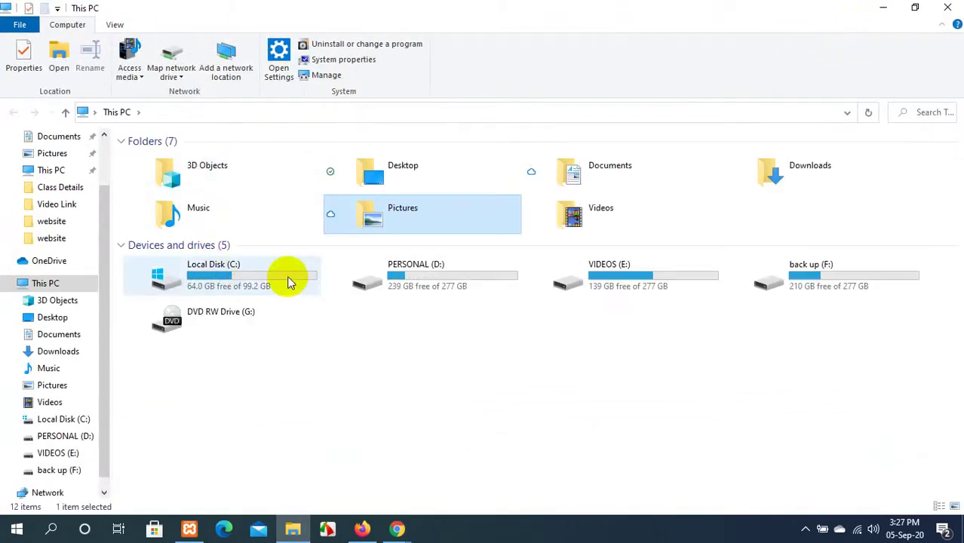
double_click(289, 281)
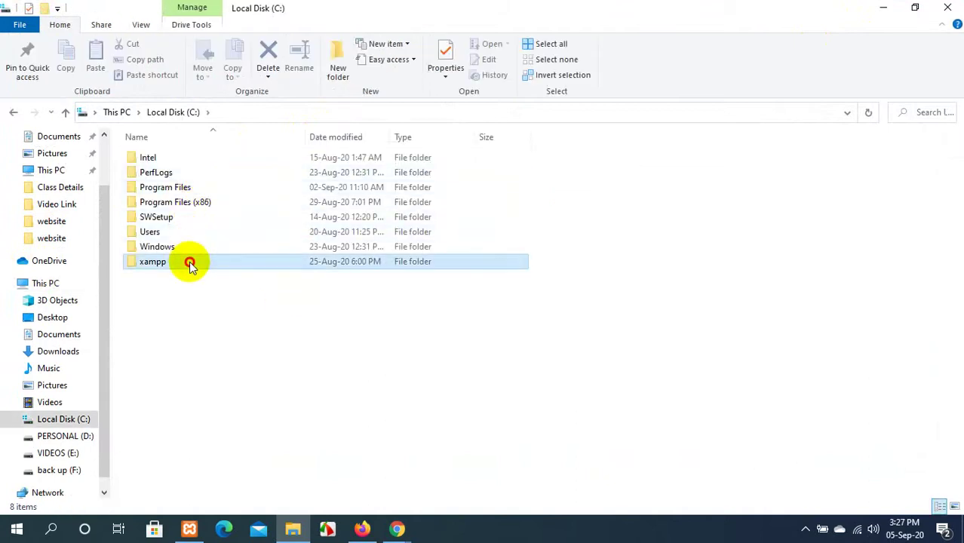
double_click(189, 261)
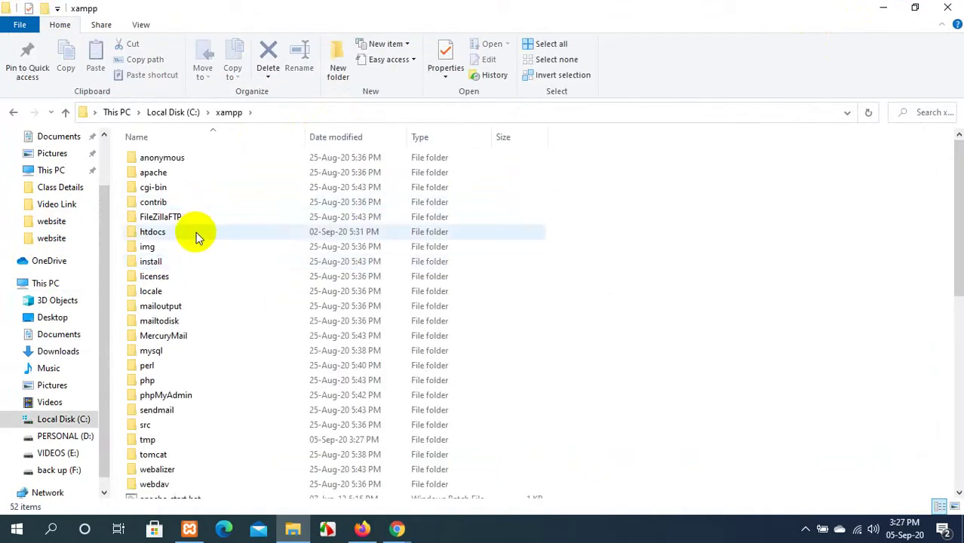
double_click(196, 233)
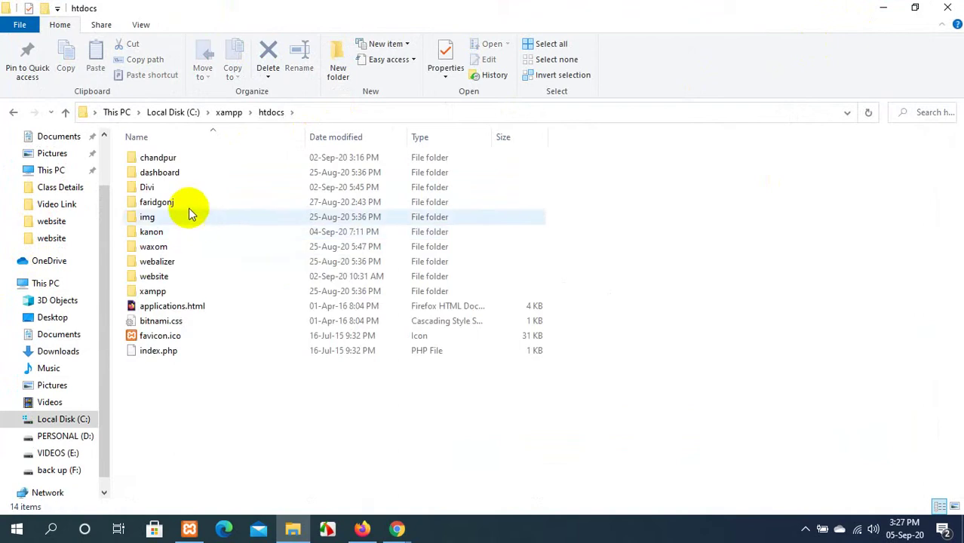
double_click(176, 187)
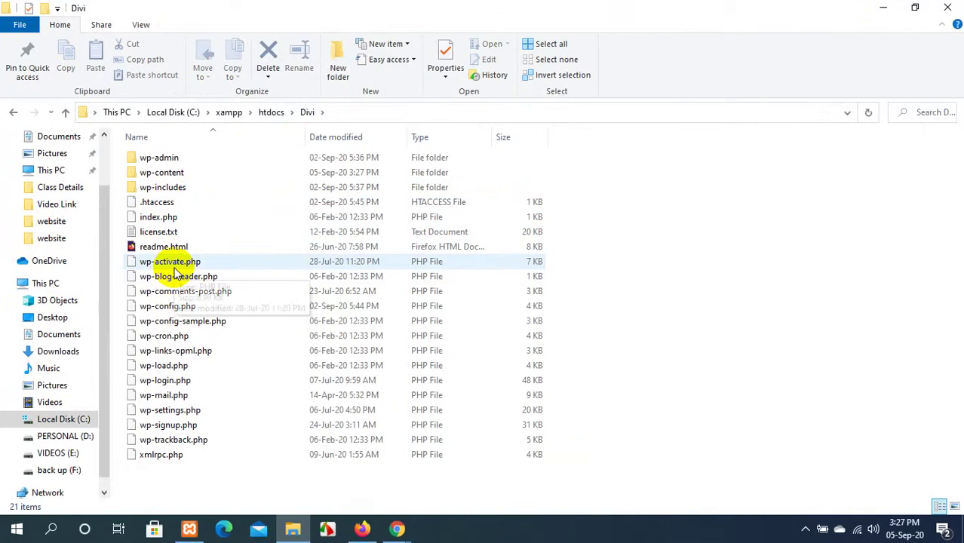
double_click(170, 173)
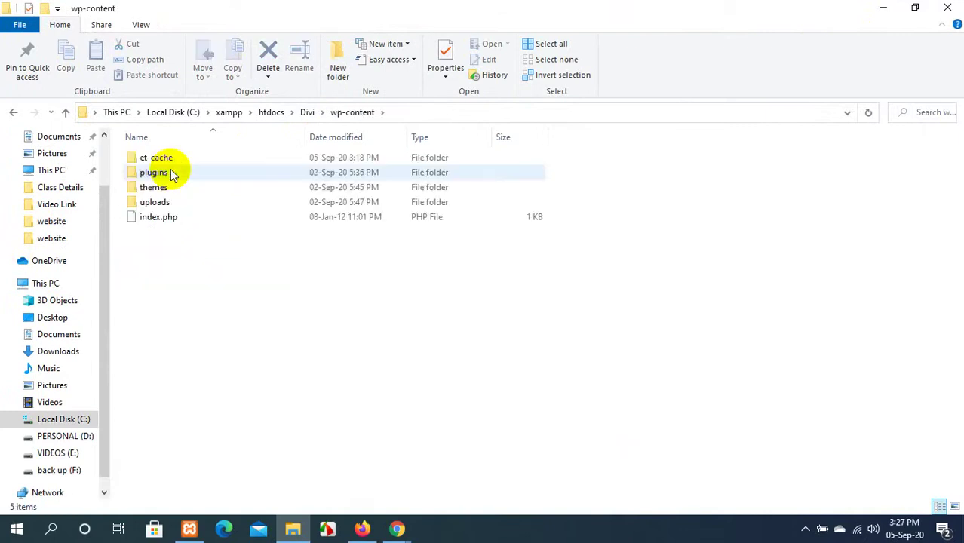
left_click(169, 187)
double_click(169, 187)
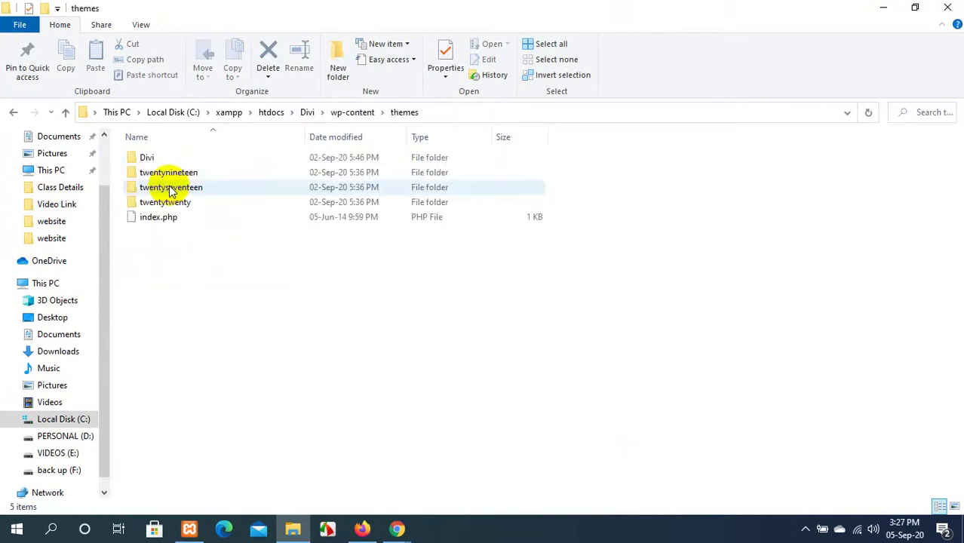
left_click(181, 159)
double_click(181, 159)
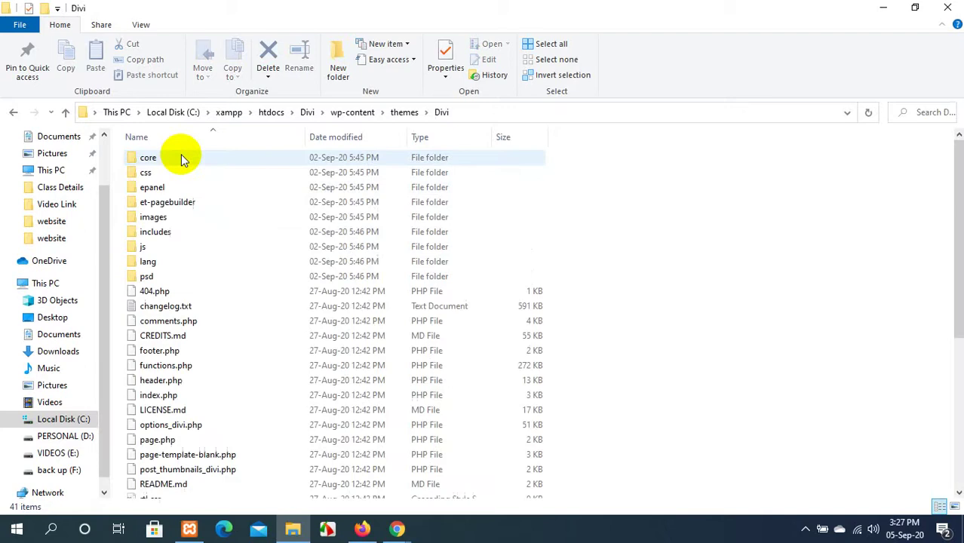
Open header.php for editing in Notepad++.
left_click(185, 383)
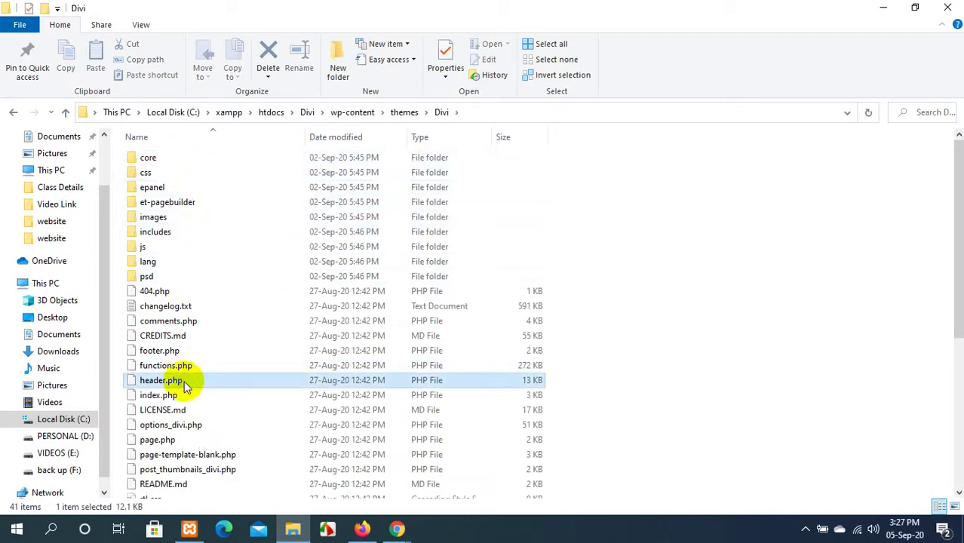
double_click(185, 383)
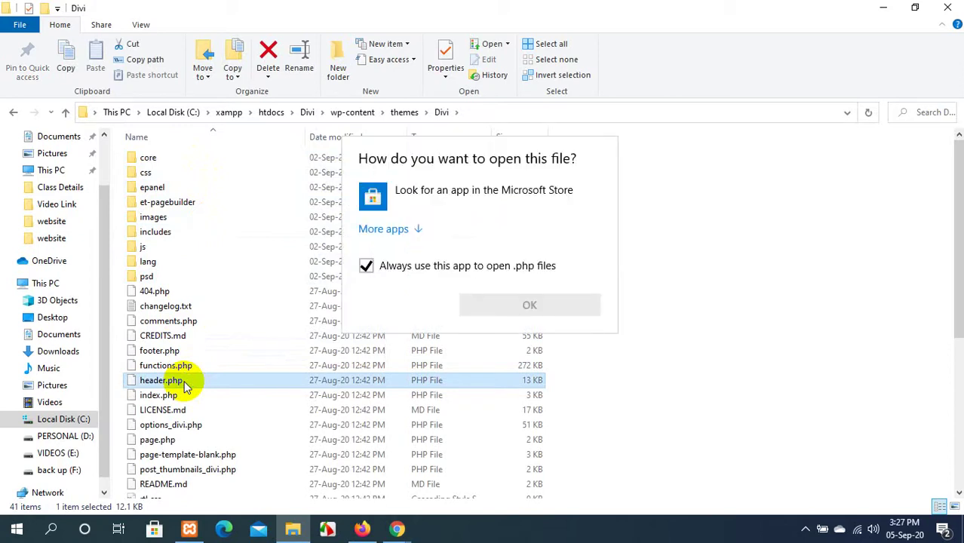
right_click(184, 385)
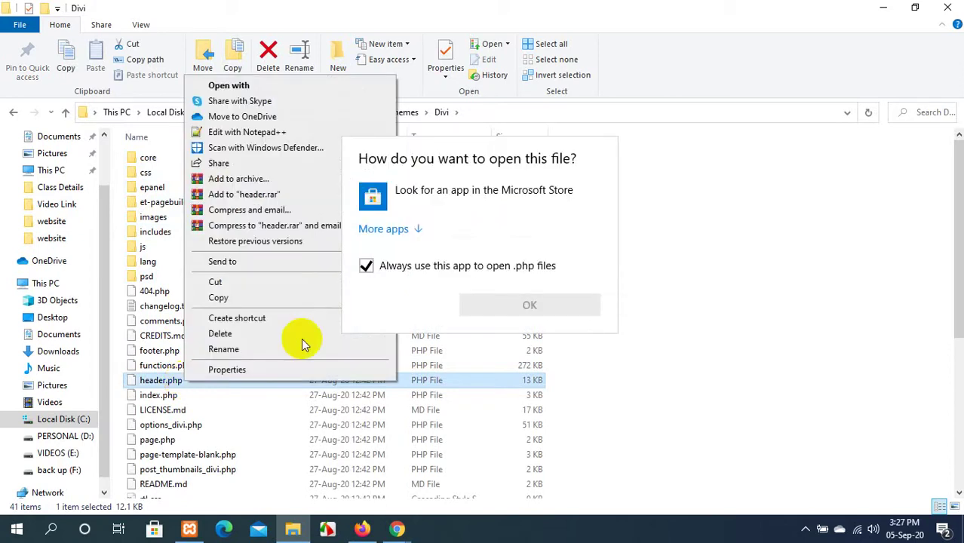
left_click(252, 132)
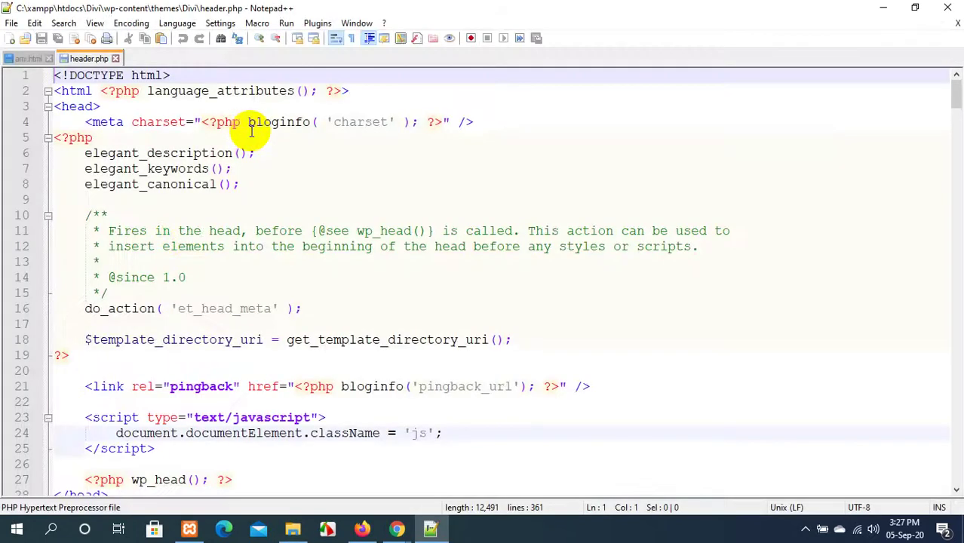
scroll(196, 213, "down", 2)
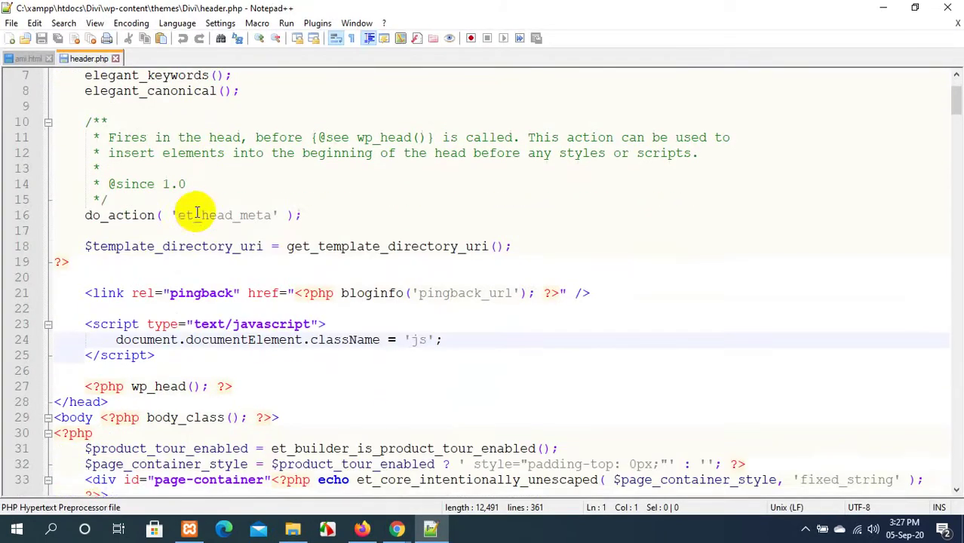
scroll(196, 212, "down", 1)
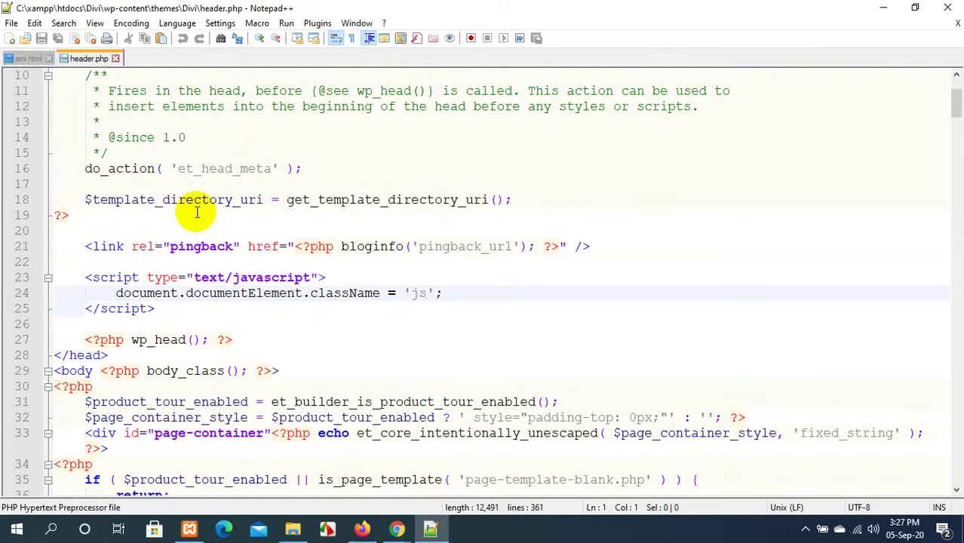
scroll(196, 212, "up", 1)
scroll(196, 212, "down", 15)
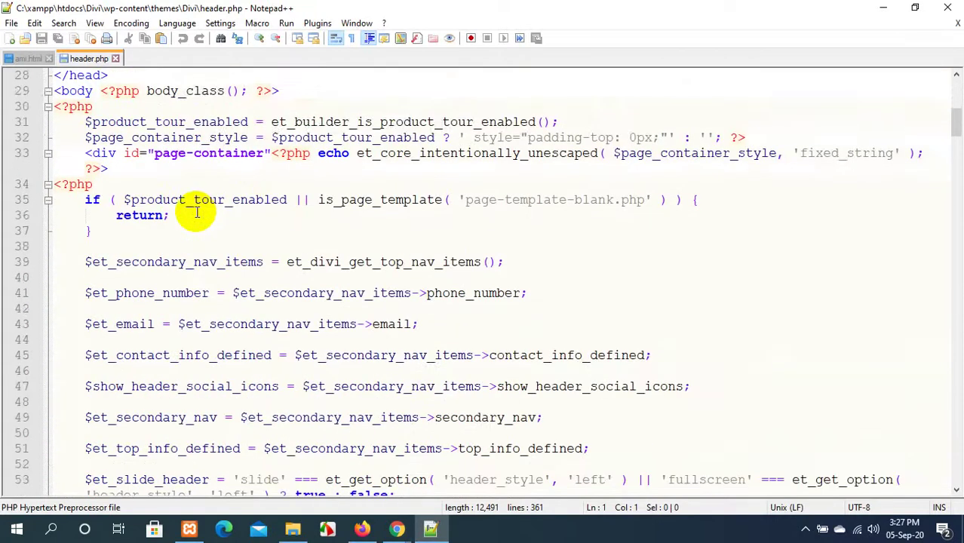
scroll(196, 213, "down", 20)
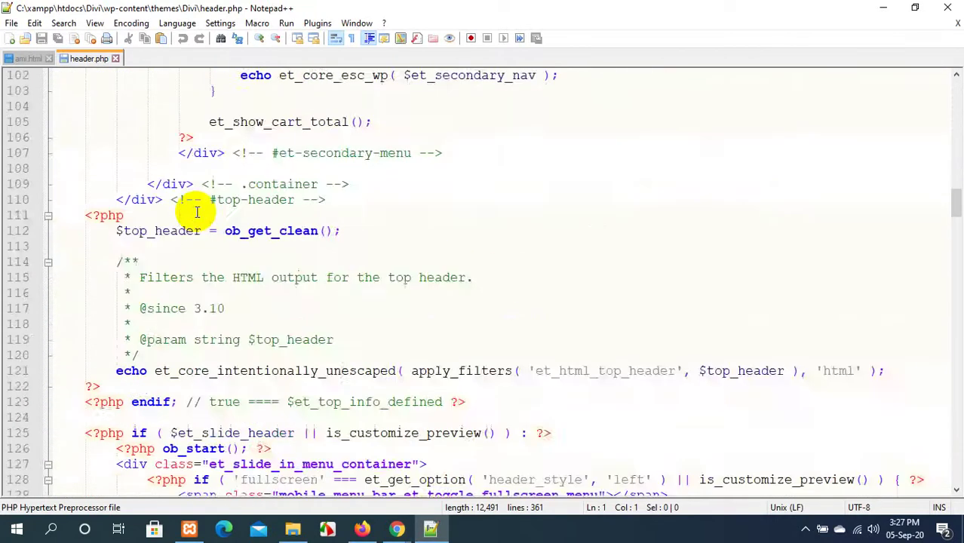
scroll(196, 213, "down", 20)
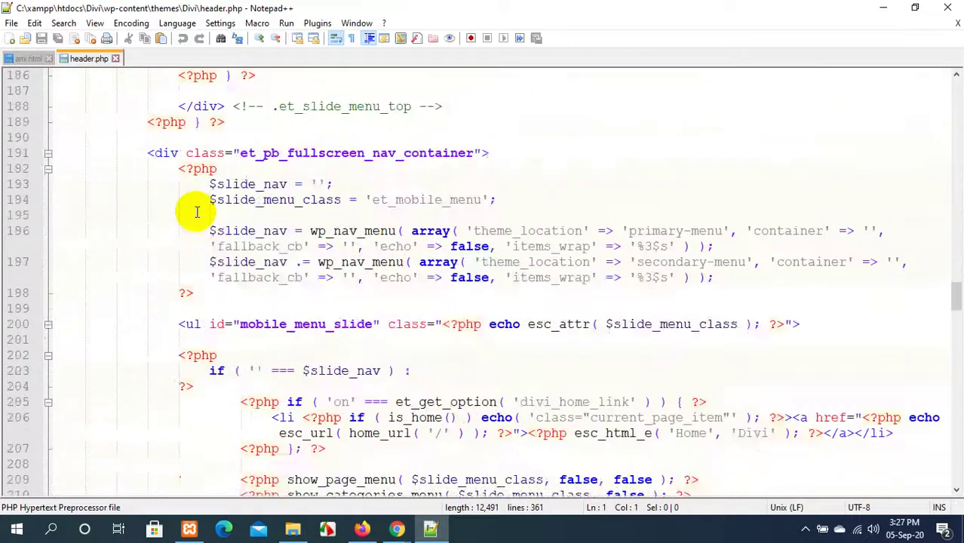
scroll(196, 213, "up", 20)
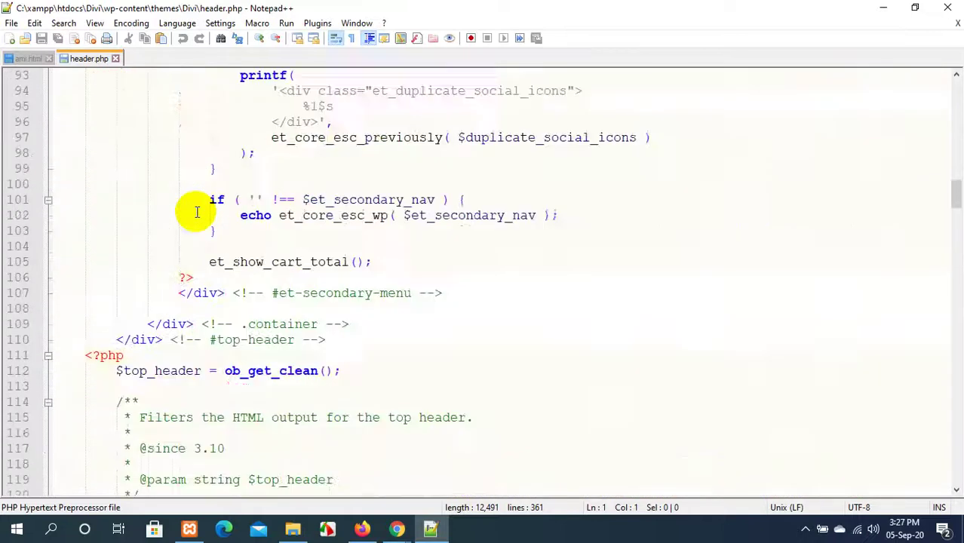
scroll(196, 213, "up", 20)
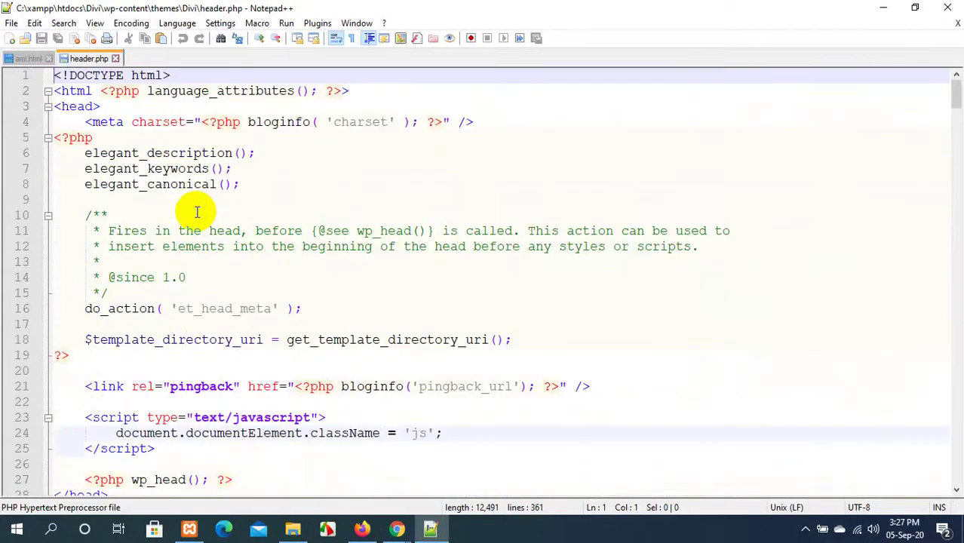
left_click(151, 135)
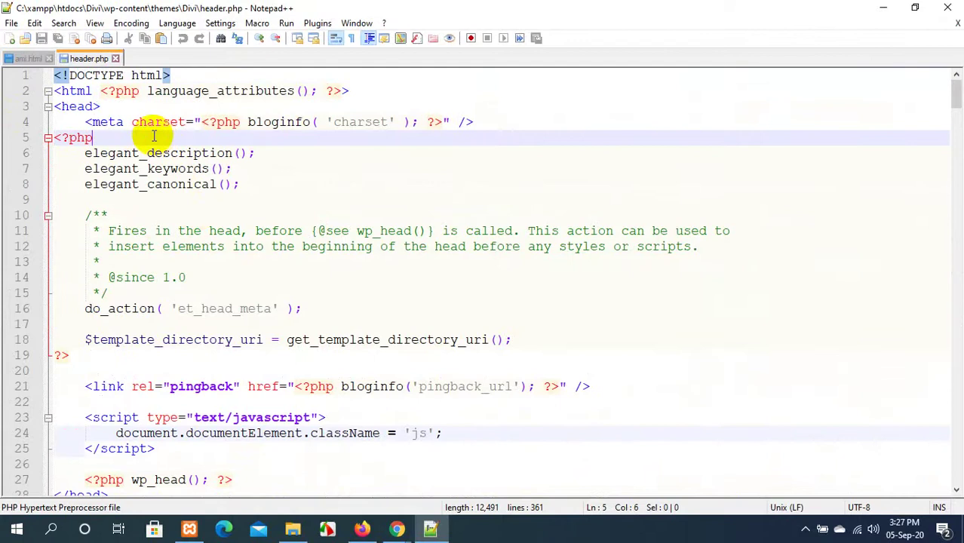
left_click(239, 185)
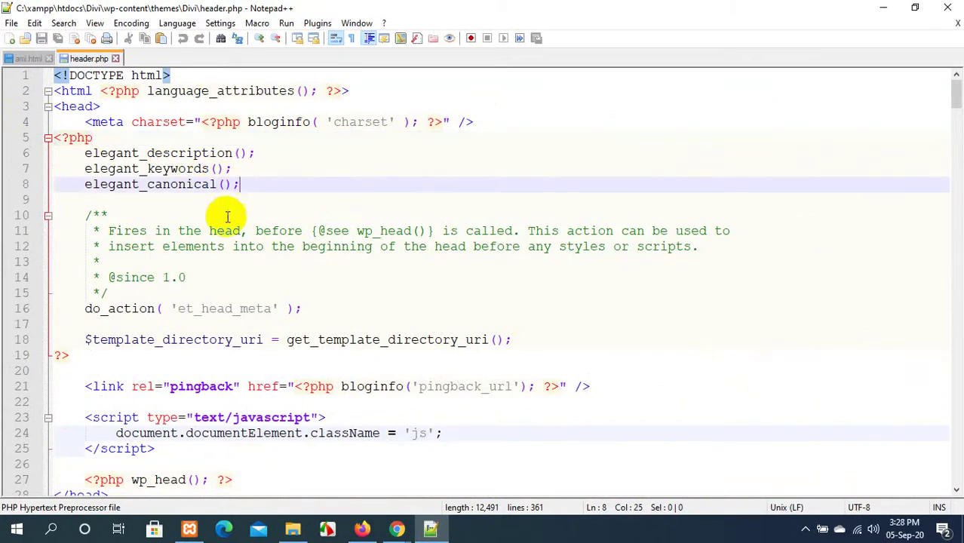
scroll(128, 347, "down", 1)
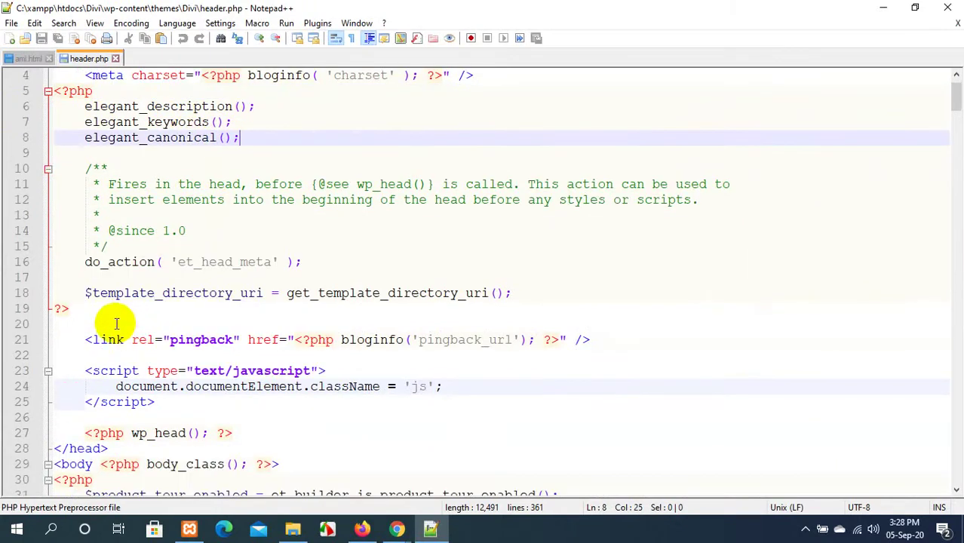
left_click(92, 307)
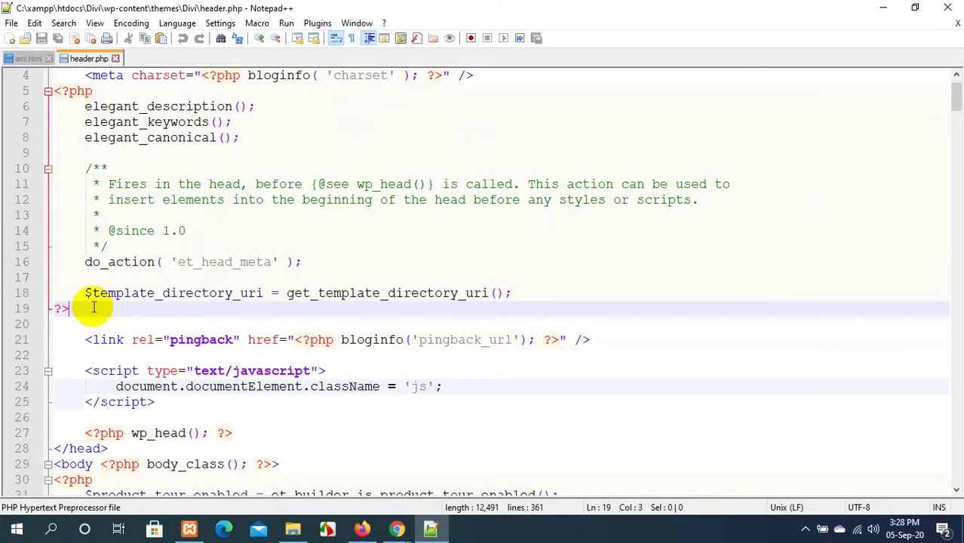
Paste the verification meta tag at line 20, then delete it again.
key("Return")
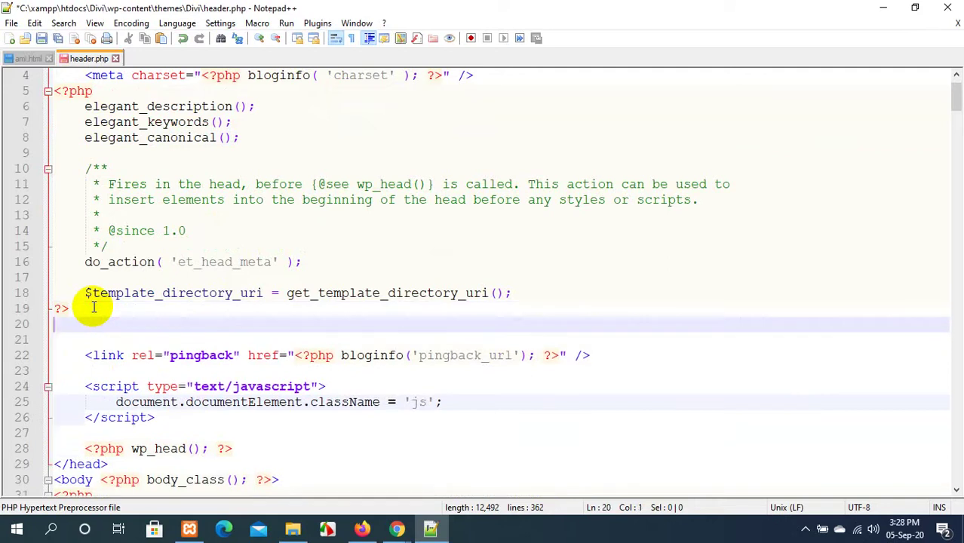
type("<meta name=\"google-site-verification\" content=\"ai9zSntnM8zmn-OtZ2xSToLq6Wz3Xv4GbDaXQU2JtLc\" />")
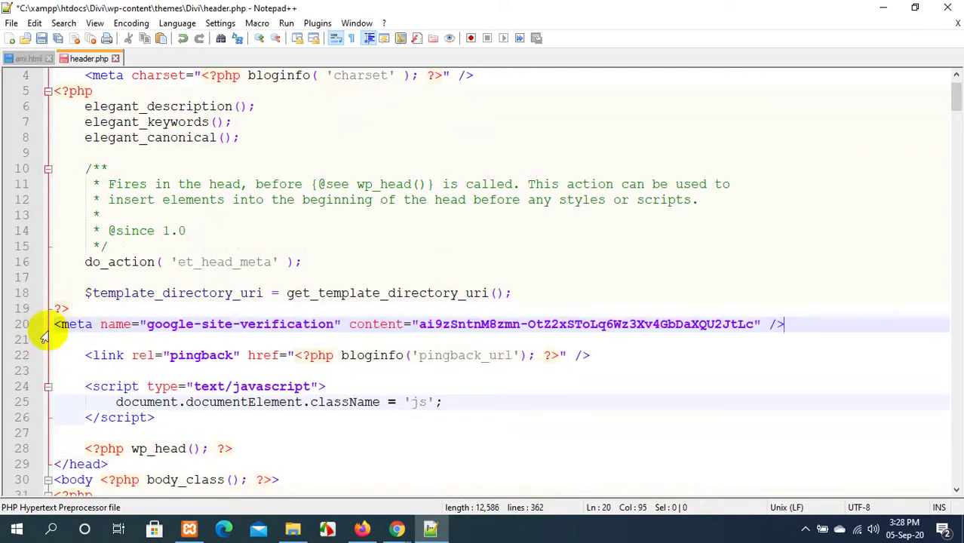
scroll(161, 270, "up", 1)
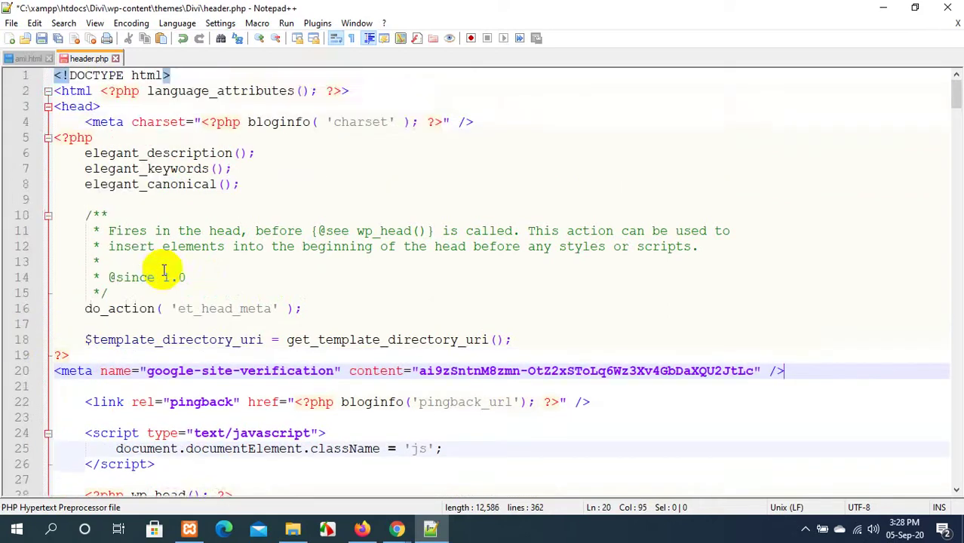
scroll(189, 276, "down", 1)
left_click_drag(802, 328, 53, 327)
key("ctrl+c")
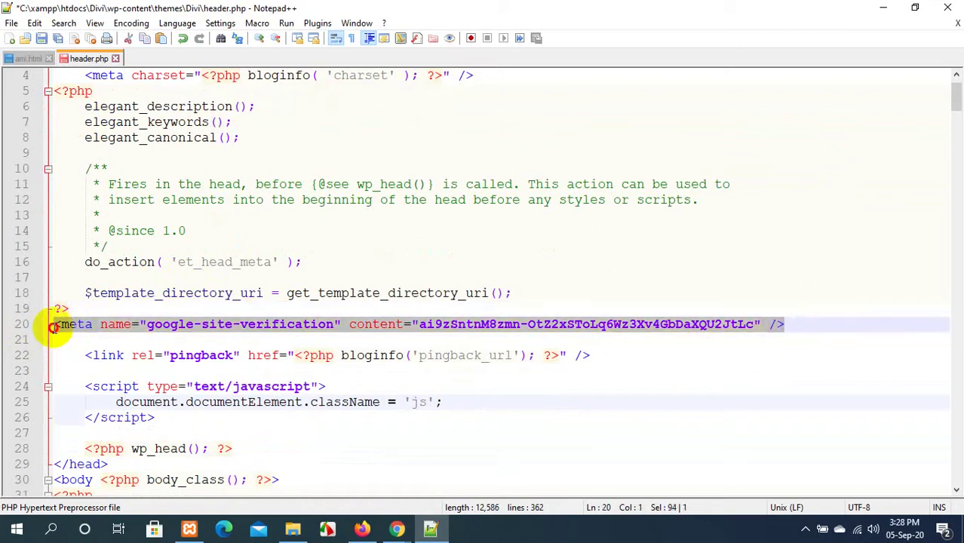
key("Delete")
Paste the google-site-verification meta tag below the charset line and save header.php.
scroll(116, 230, "up", 1)
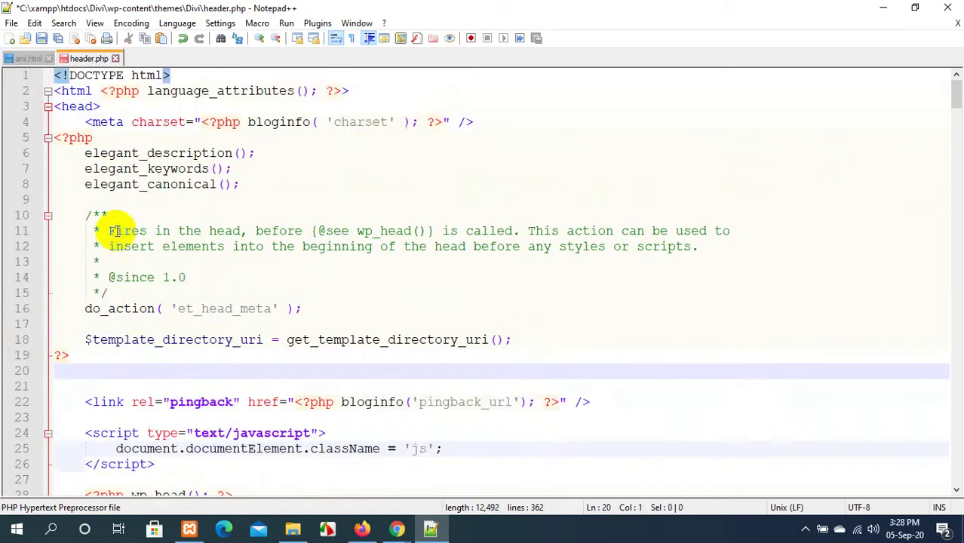
left_click(490, 119)
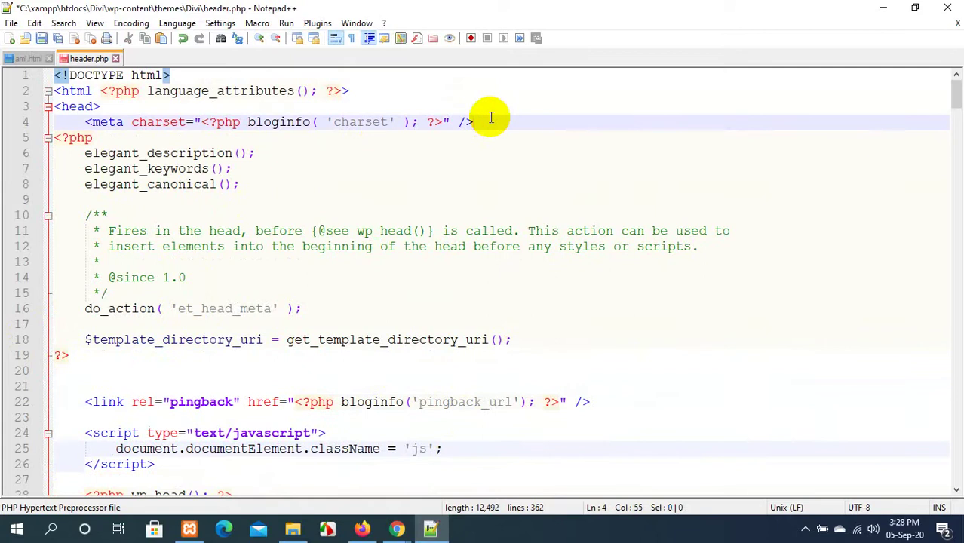
key("Return")
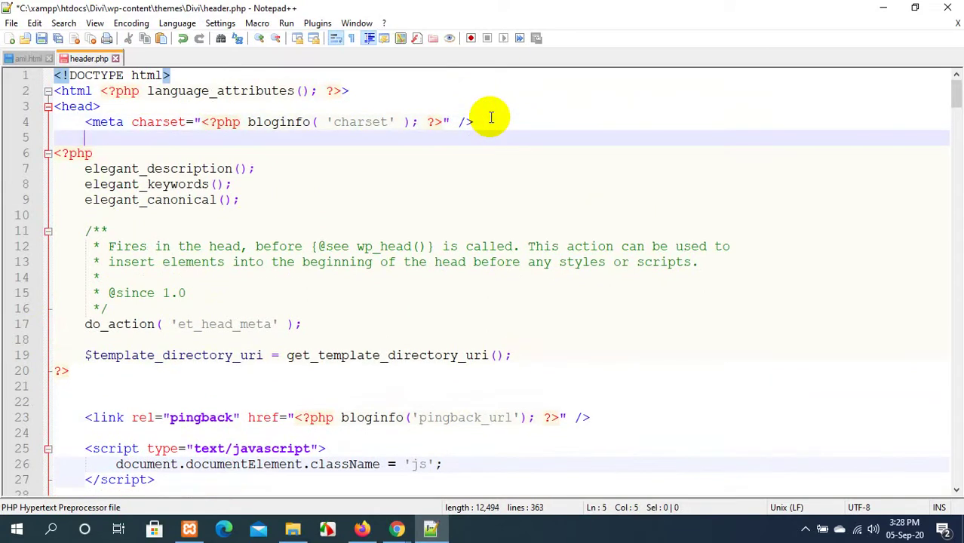
key("ctrl+v")
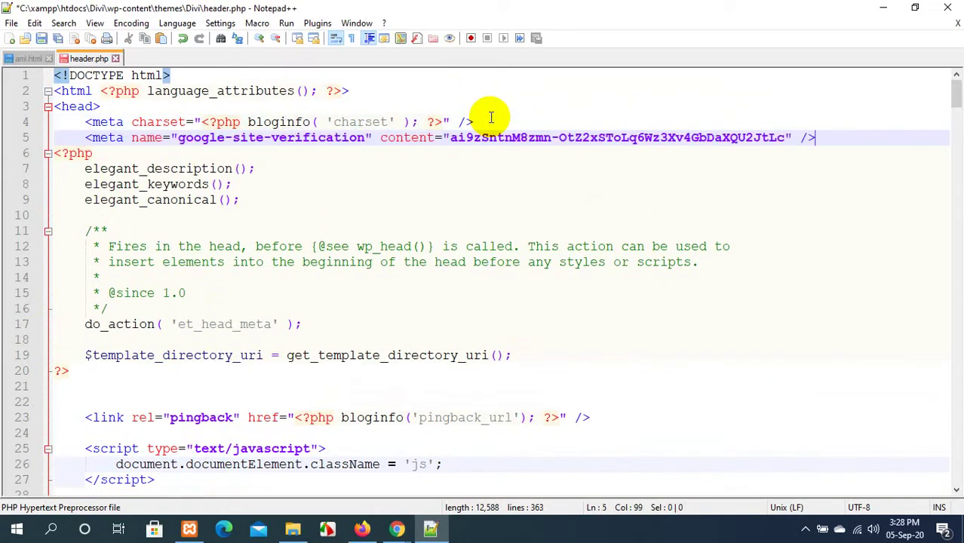
key("ctrl+s")
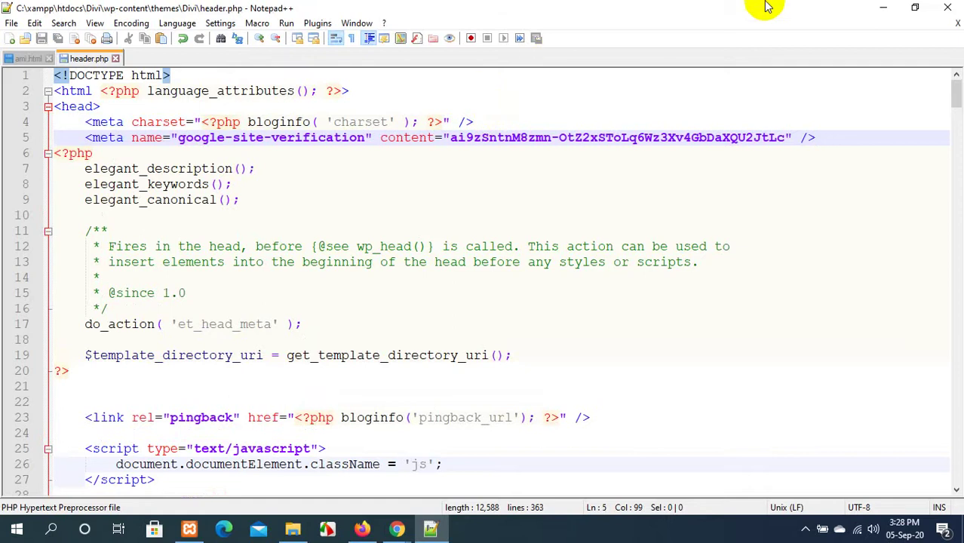
left_click(883, 8)
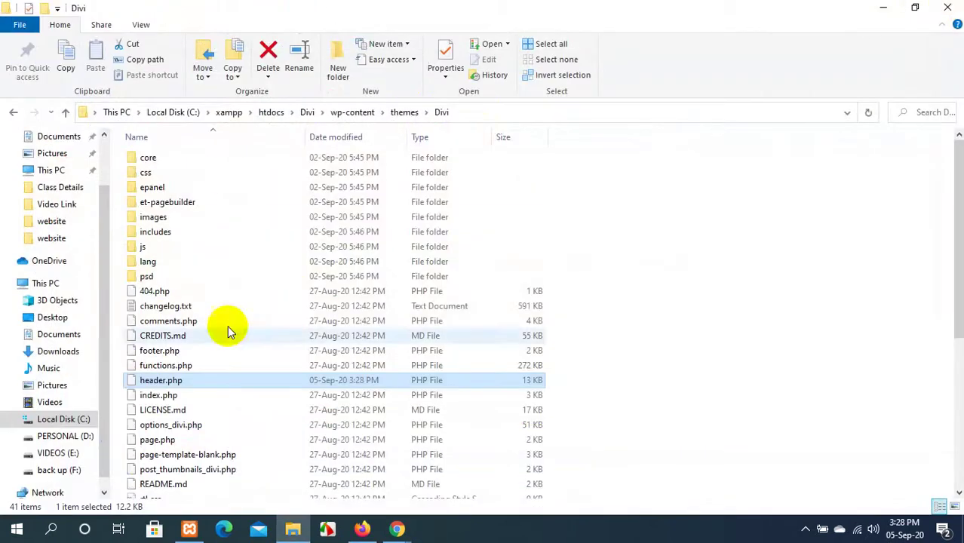
Close File Explorer and the Webmaster Central and Domain verification Chrome tabs, keeping the meeting.
left_click(944, 7)
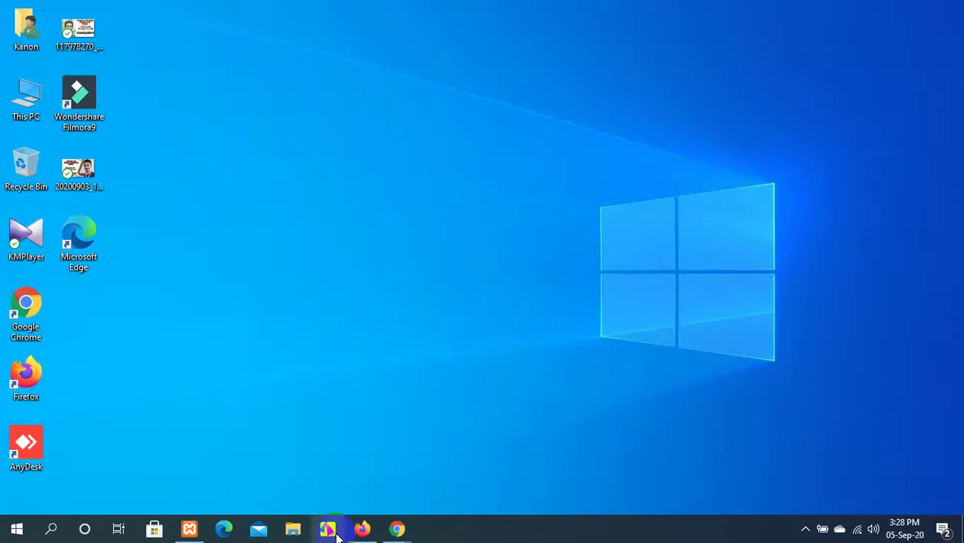
mouse_move(398, 530)
left_click(368, 489)
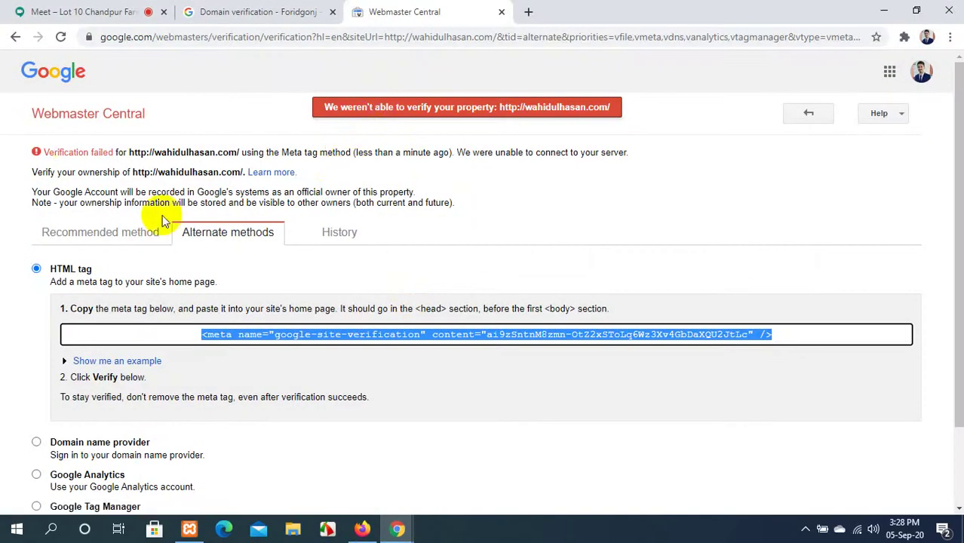
left_click(500, 13)
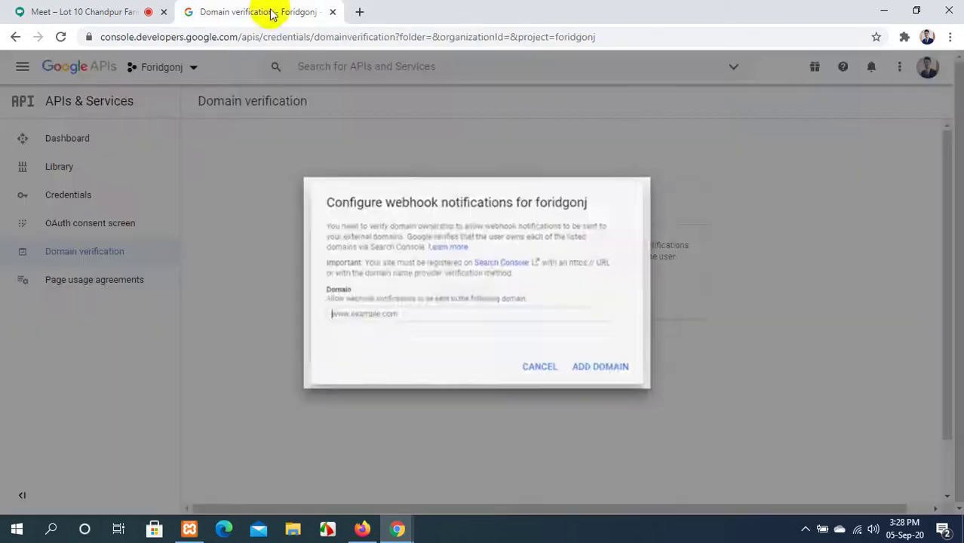
left_click(546, 374)
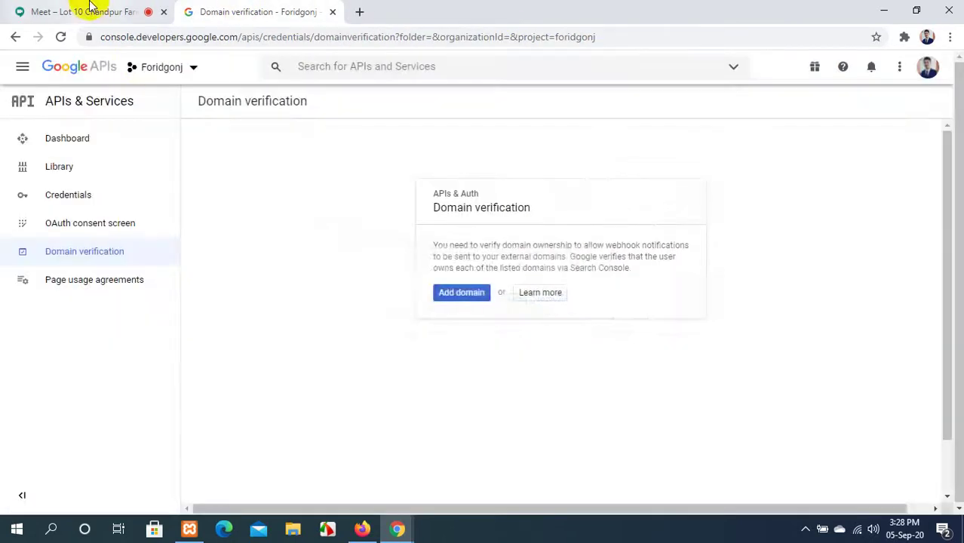
left_click(103, 13)
left_click(332, 12)
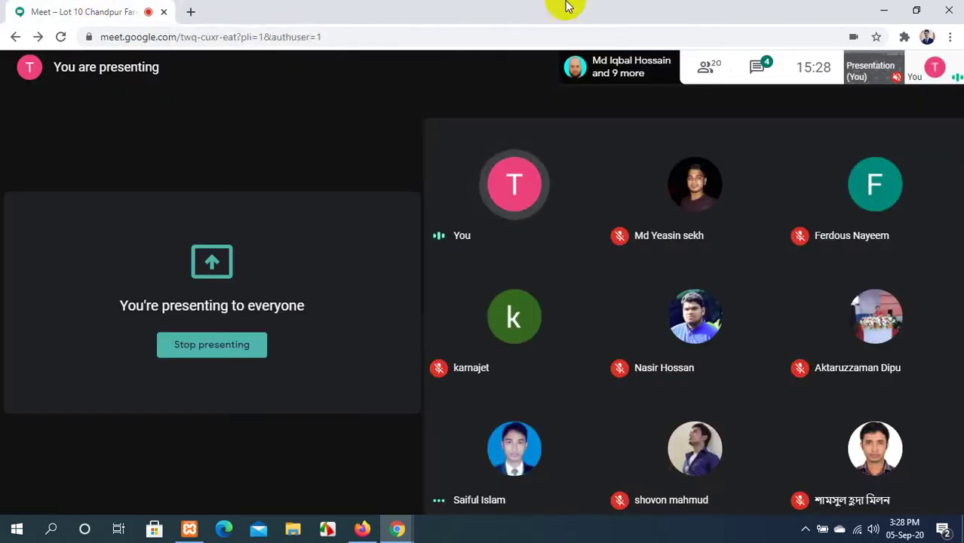
left_click(884, 9)
right_click(337, 67)
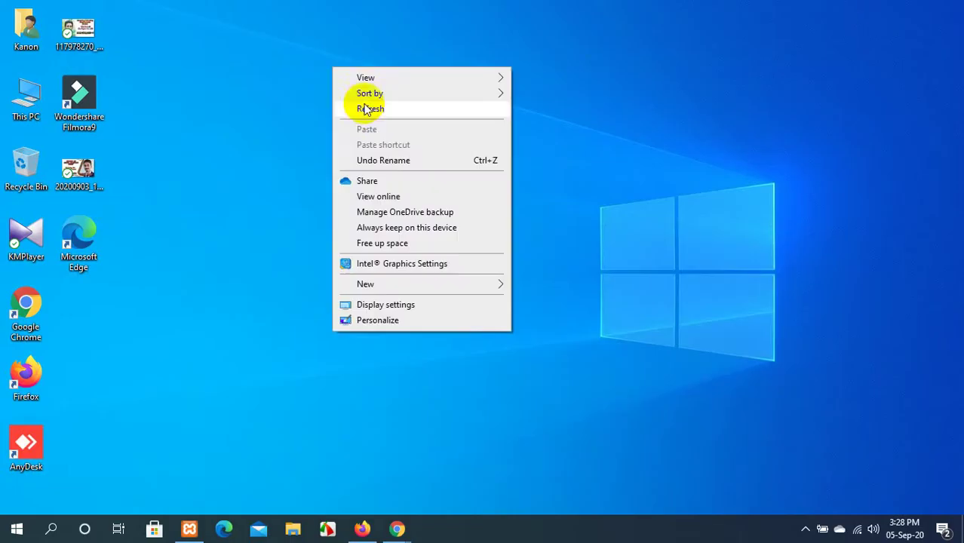
Refresh the desktop, bring Firefox forward and reload the Blog | Divi page.
left_click(384, 113)
left_click(362, 529)
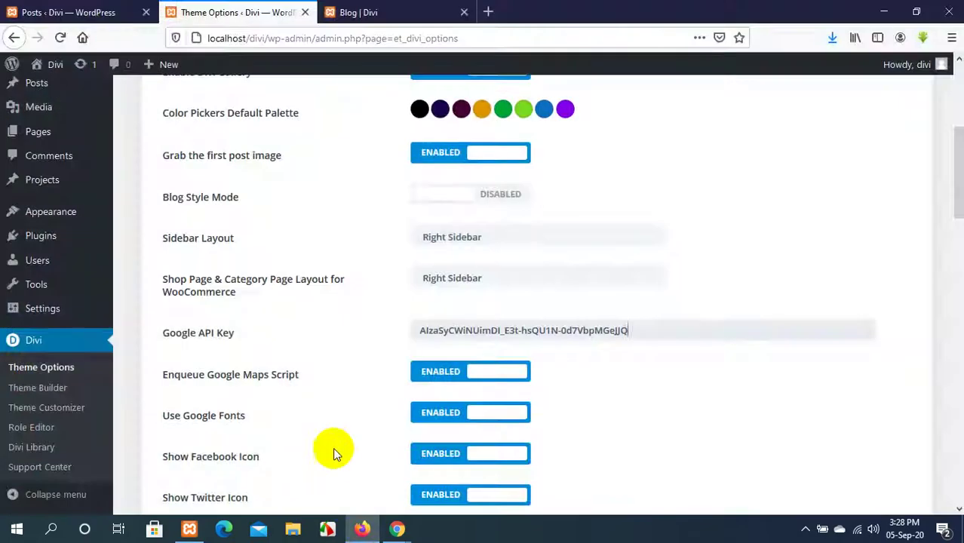
scroll(351, 393, "up", 5)
left_click(345, 16)
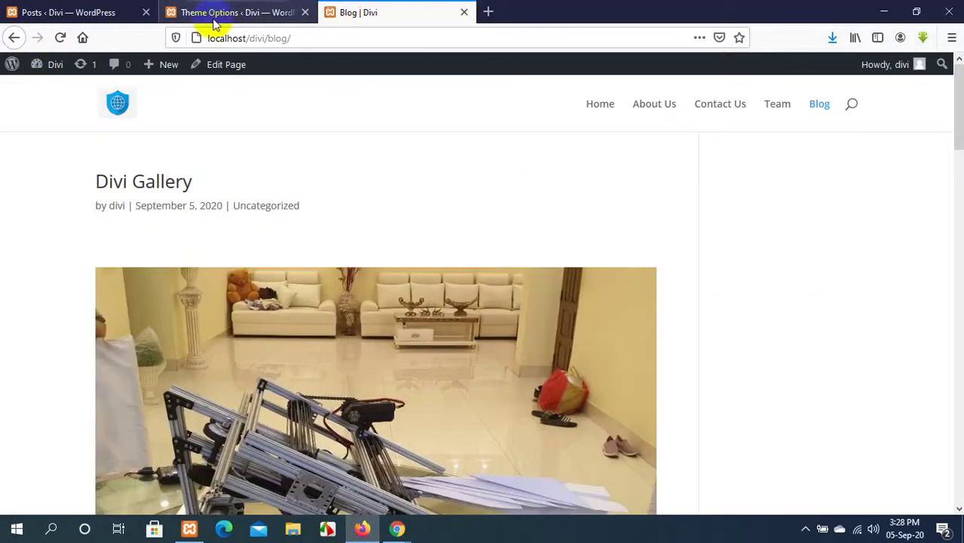
left_click(60, 37)
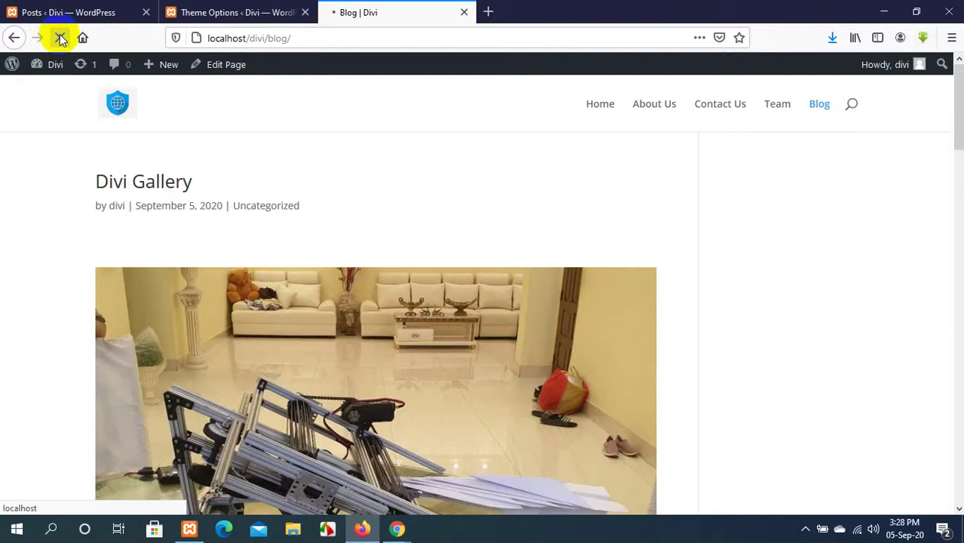
Scroll through the Divi Theme Options, then switch to the All Posts list.
left_click(226, 12)
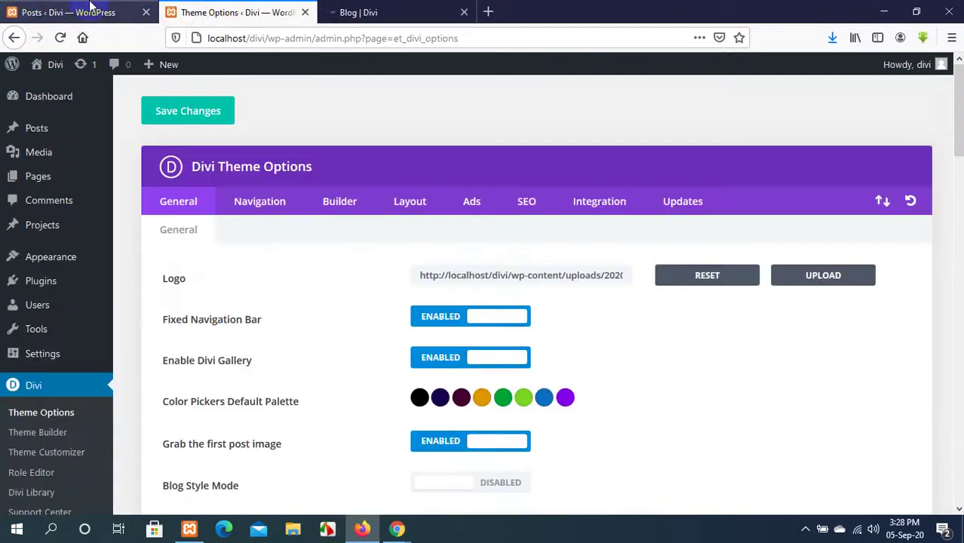
left_click(68, 12)
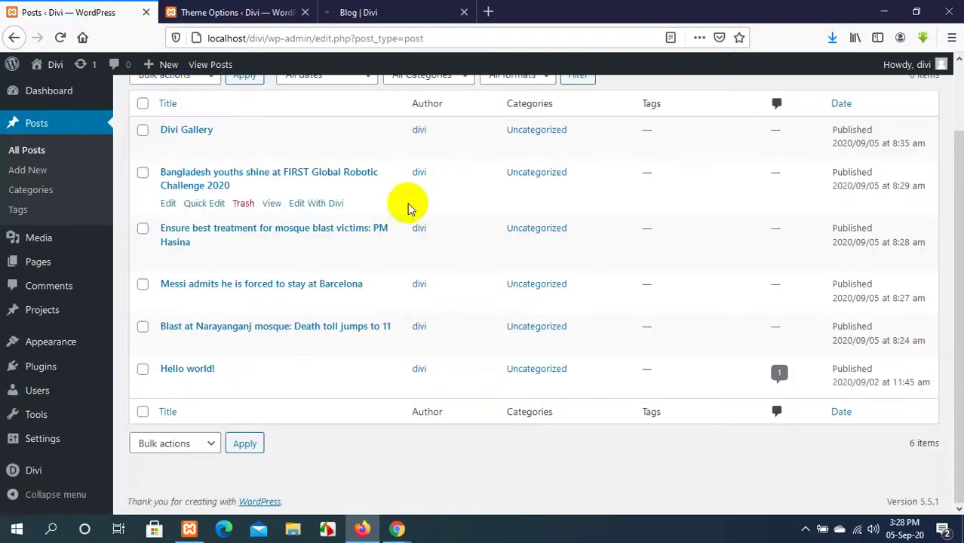
left_click(277, 12)
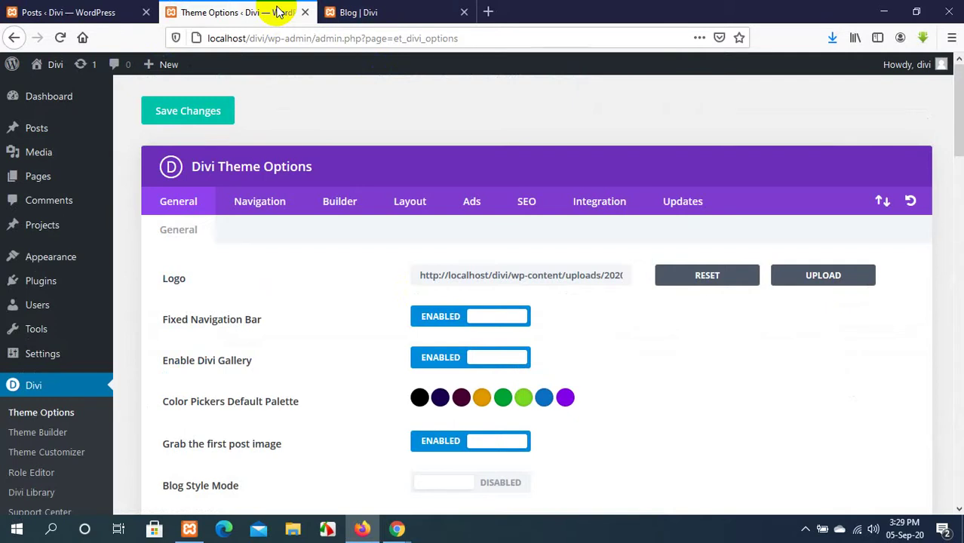
scroll(261, 269, "down", 15)
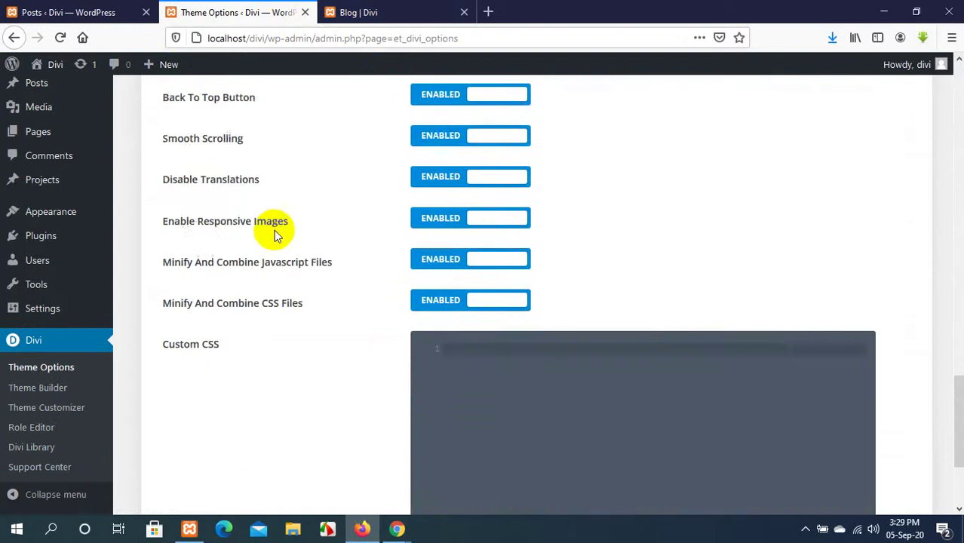
scroll(273, 230, "down", 2)
scroll(275, 233, "up", 5)
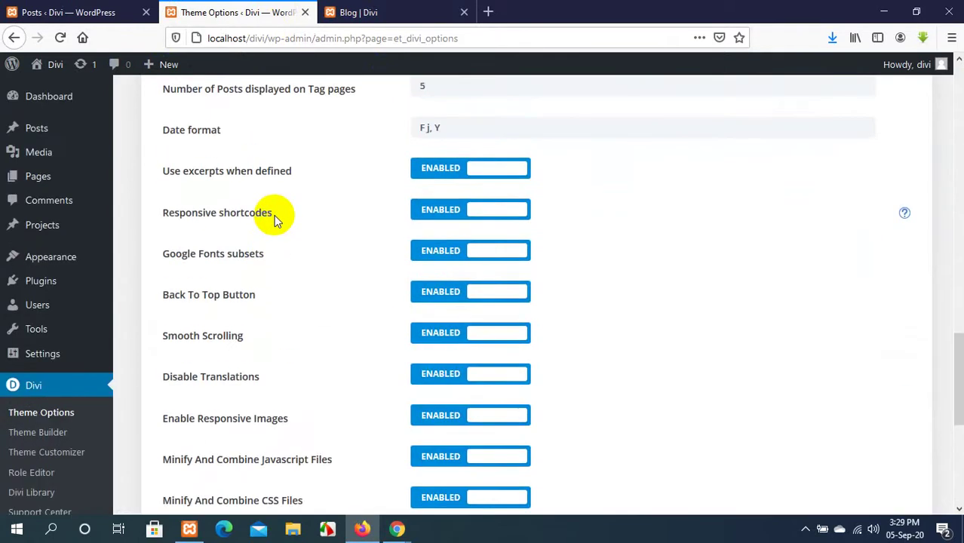
scroll(274, 218, "up", 12)
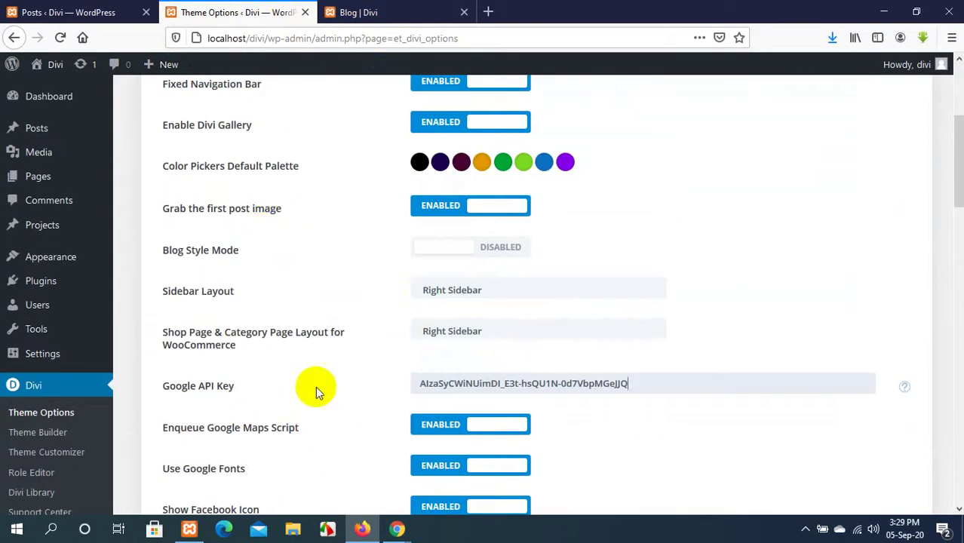
double_click(569, 383)
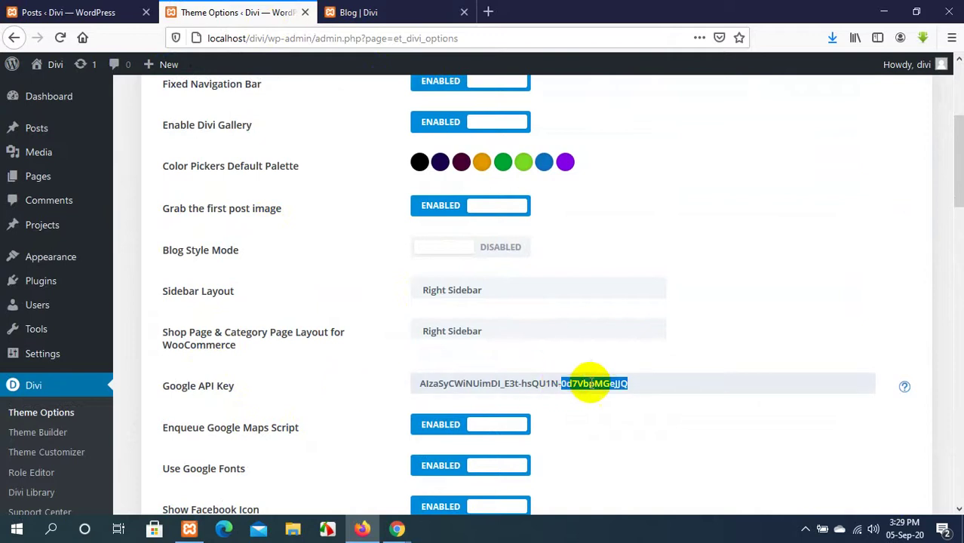
left_click(595, 384)
left_click(426, 9)
left_click(75, 12)
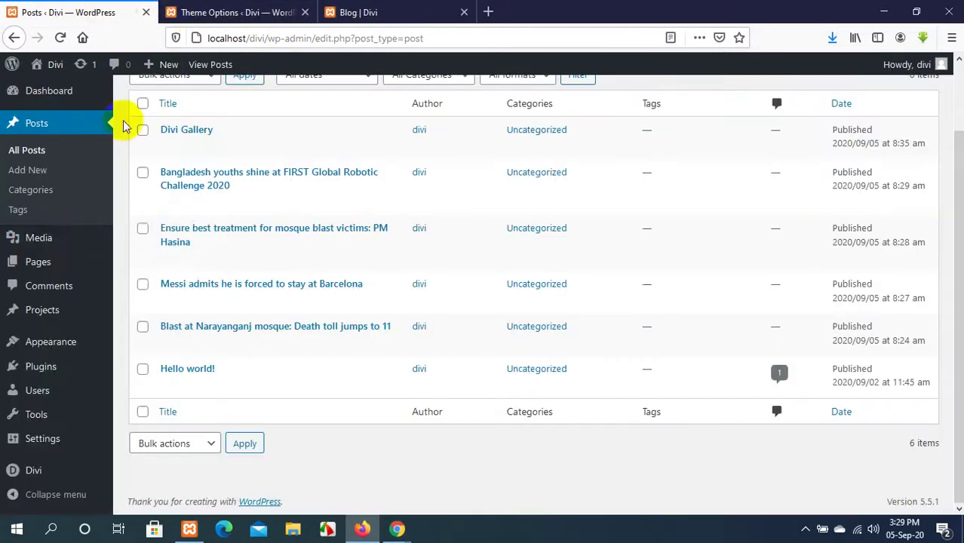
Open the WordPress Pages list, glancing at the Theme Options and Blog tabs.
mouse_move(166, 238)
left_click(217, 12)
mouse_move(47, 176)
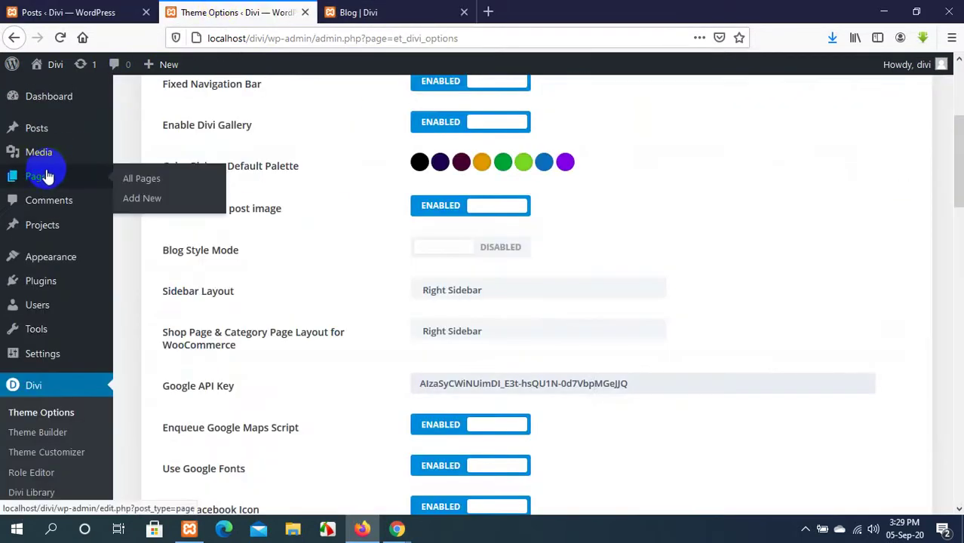
left_click(53, 11)
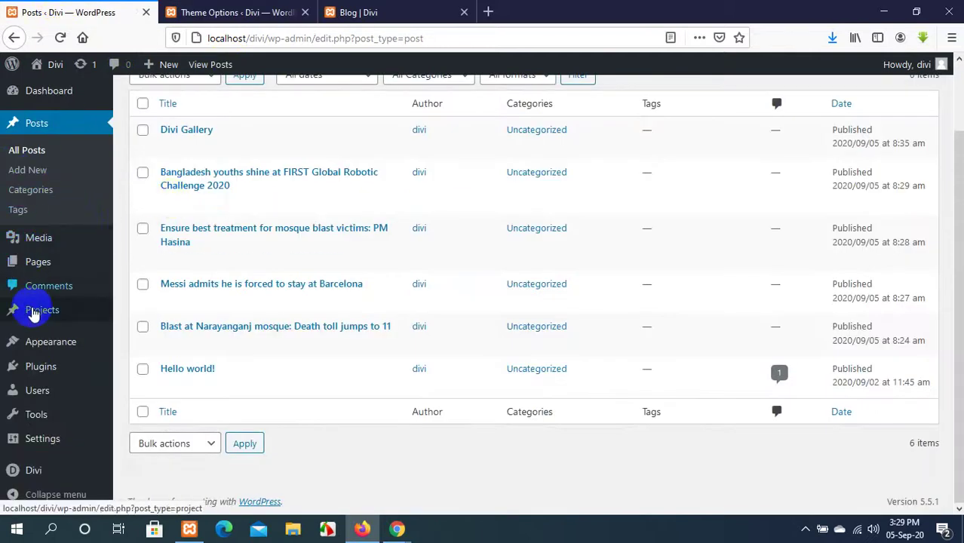
left_click(39, 268)
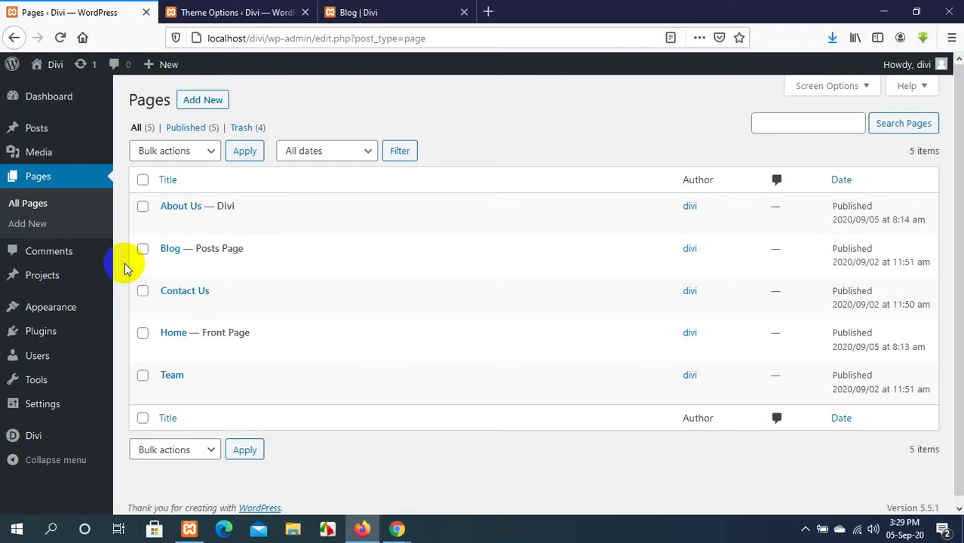
scroll(213, 269, "down", 1)
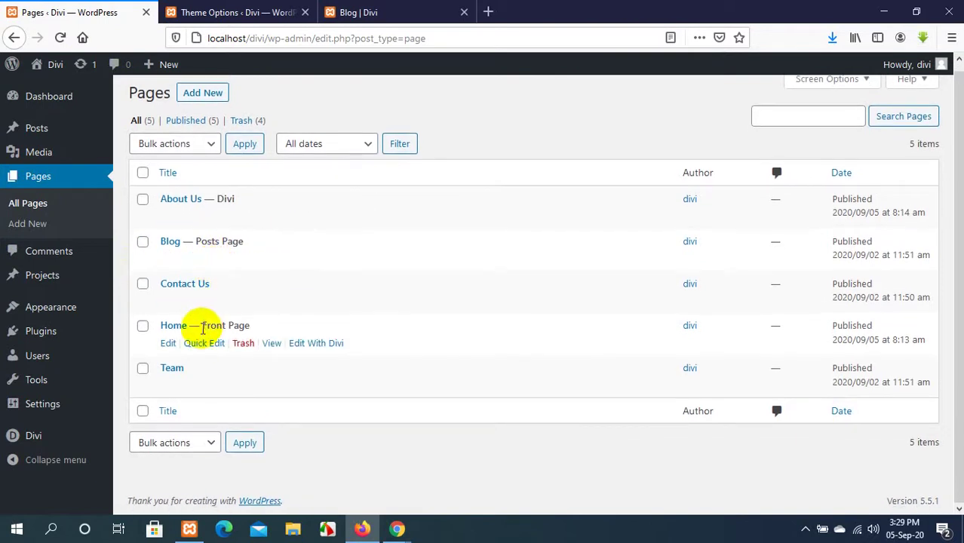
left_click(260, 13)
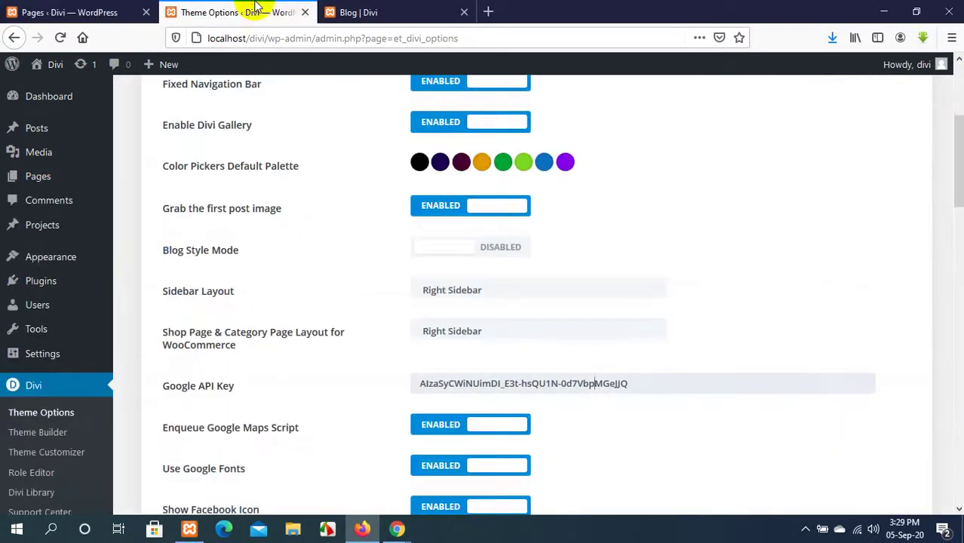
left_click(362, 9)
left_click(103, 9)
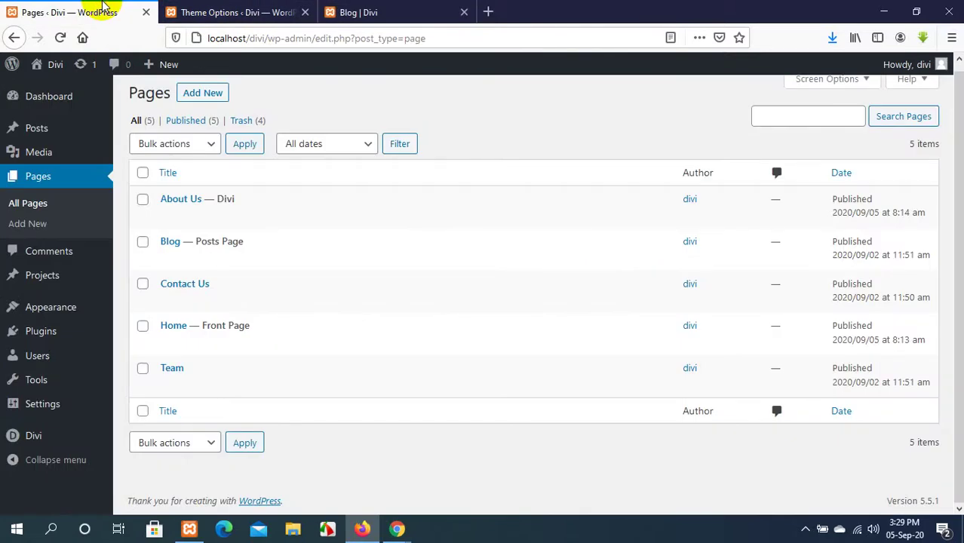
Cycle through the browser tabs, then refresh the desktop and restore Firefox.
mouse_move(100, 128)
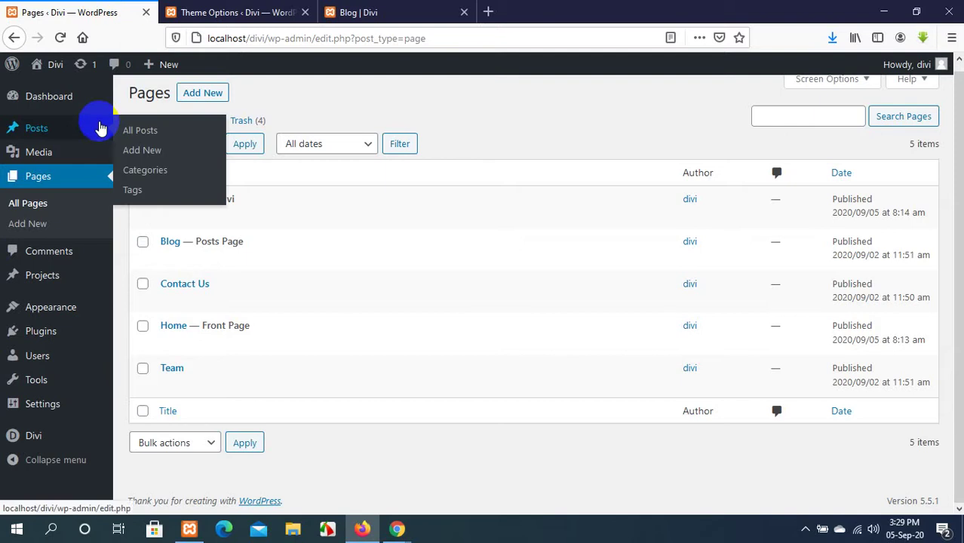
left_click(188, 11)
left_click(370, 9)
left_click(244, 9)
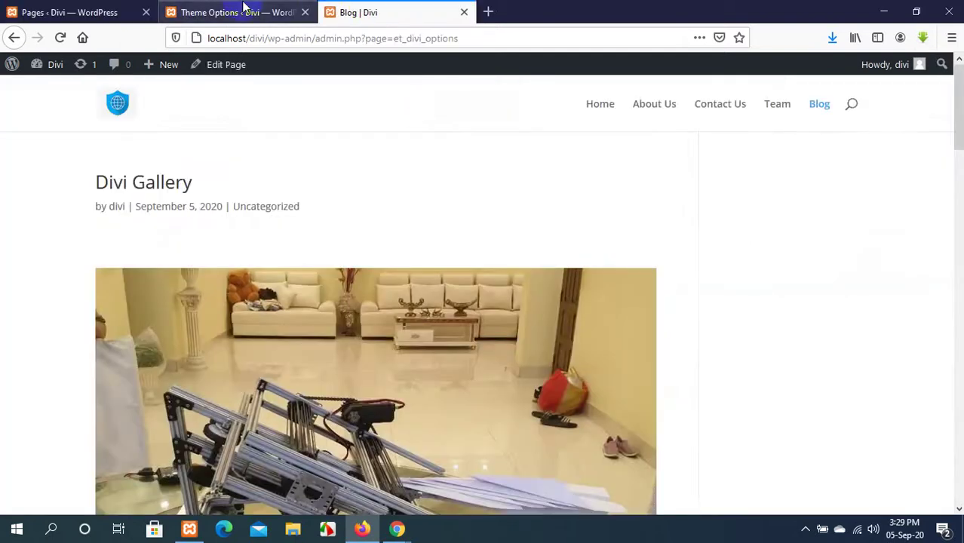
left_click(113, 11)
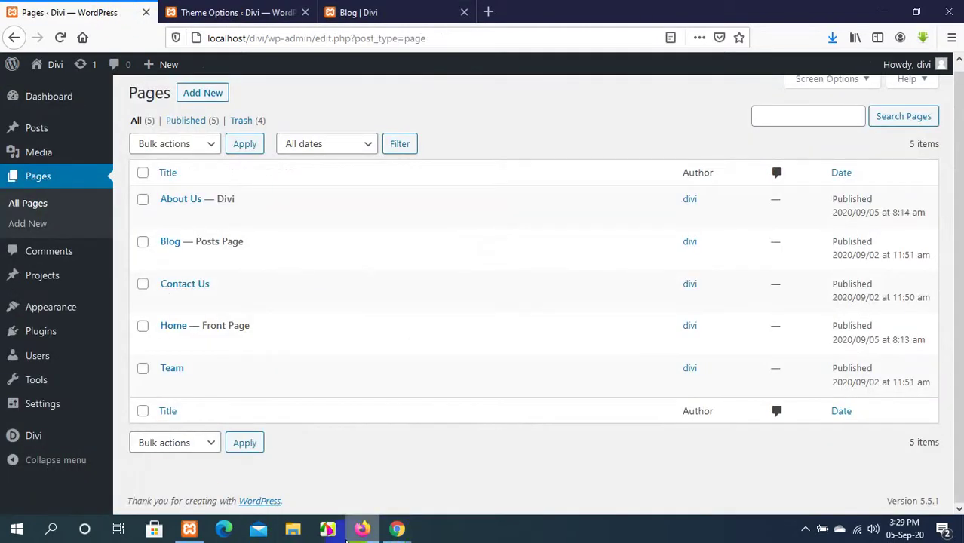
left_click(875, 6)
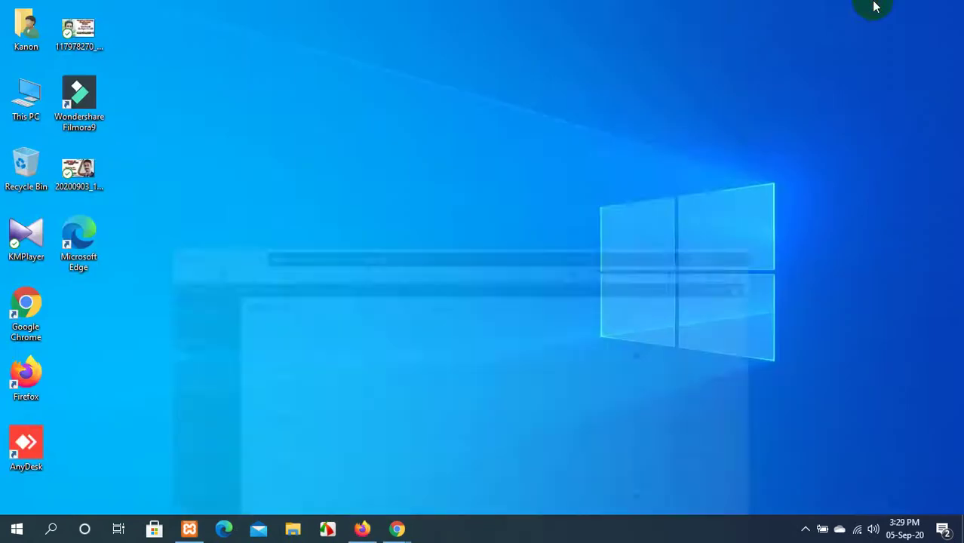
right_click(564, 14)
left_click(585, 53)
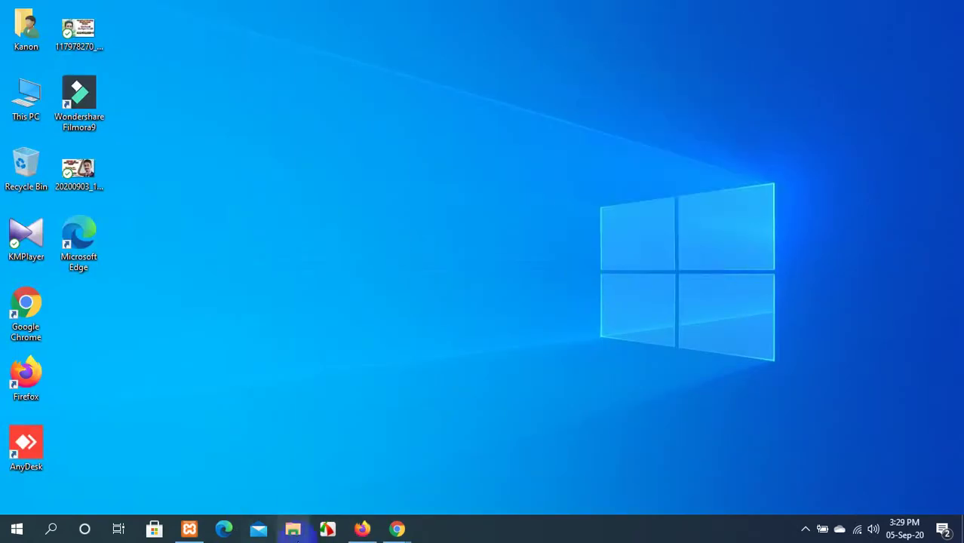
left_click(361, 530)
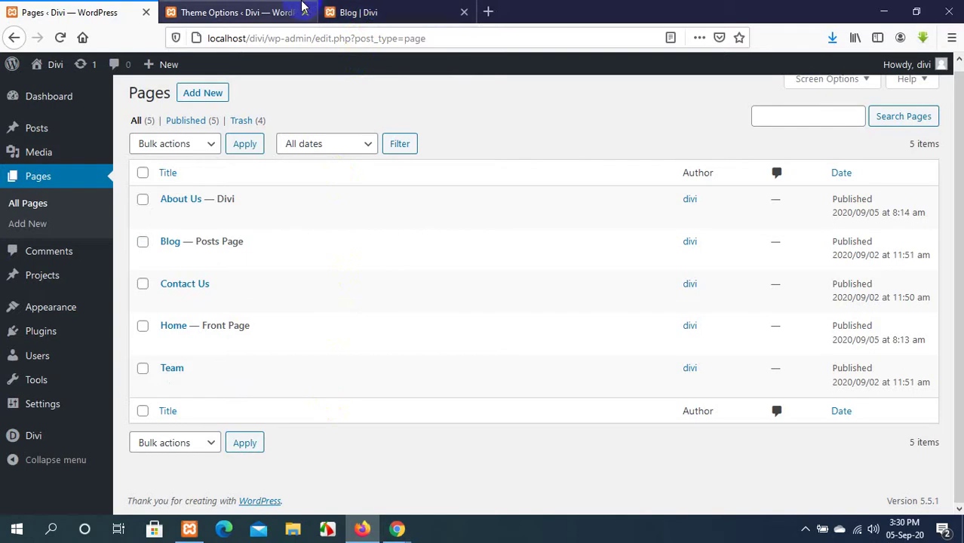
Scroll the Divi Theme Options General settings and open the Navigation tab.
left_click(290, 11)
left_click(370, 10)
left_click(213, 9)
left_click(121, 11)
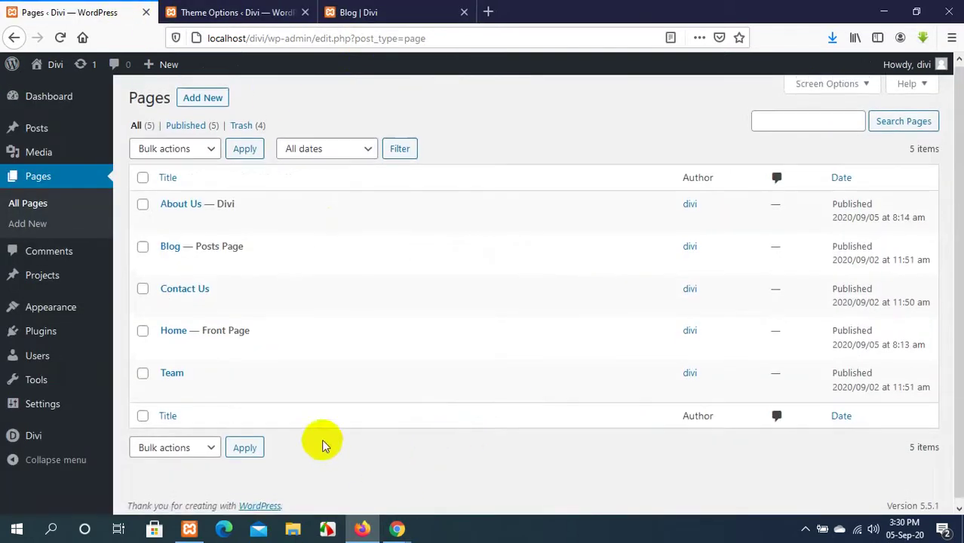
left_click(188, 12)
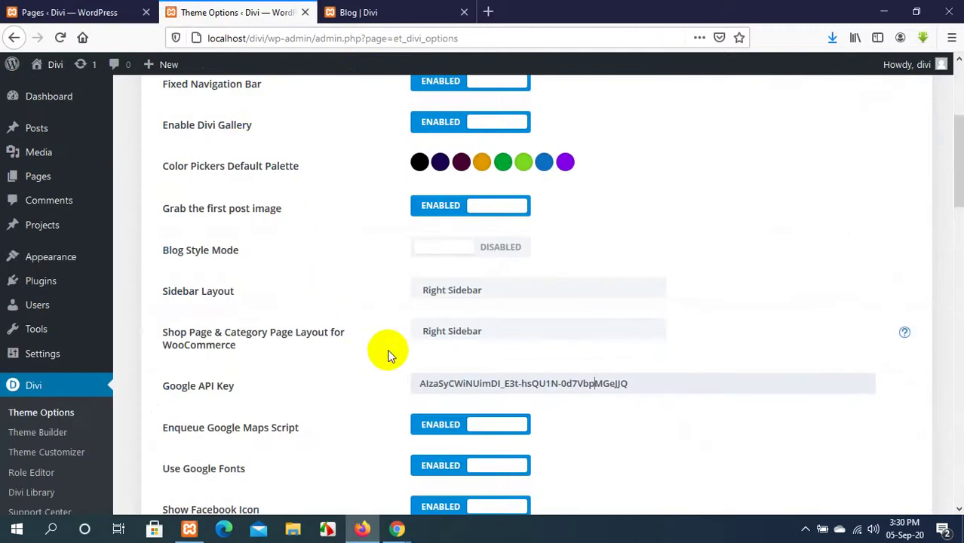
scroll(383, 351, "down", 8)
scroll(388, 355, "down", 15)
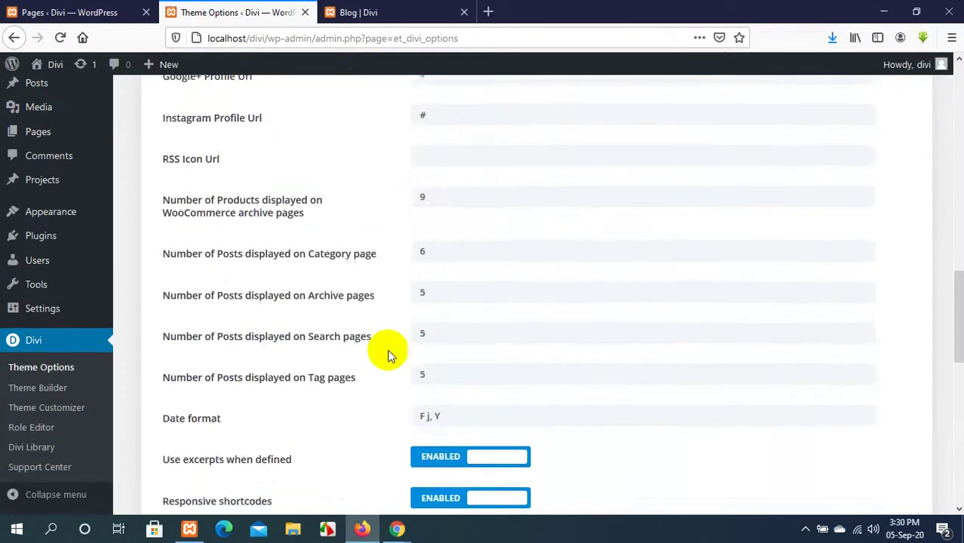
scroll(387, 354, "up", 20)
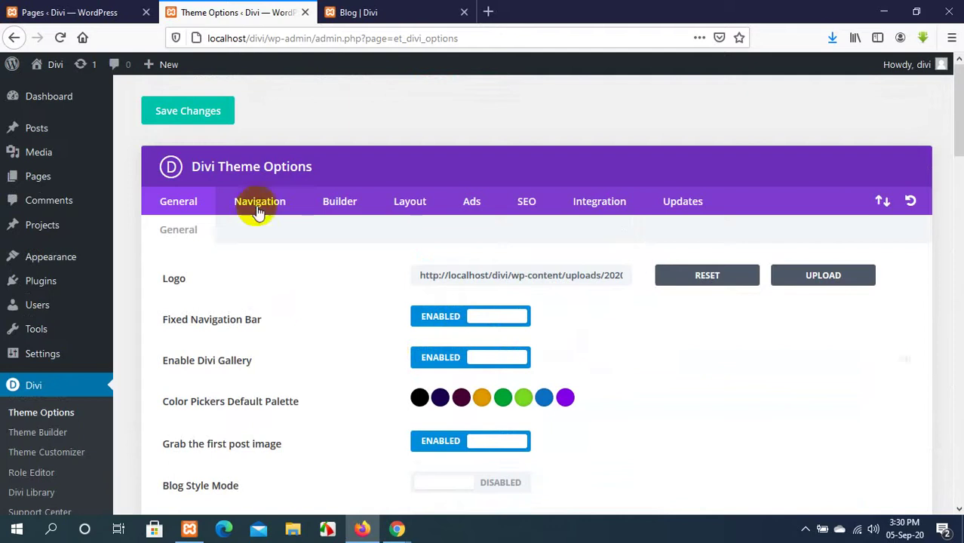
left_click(257, 209)
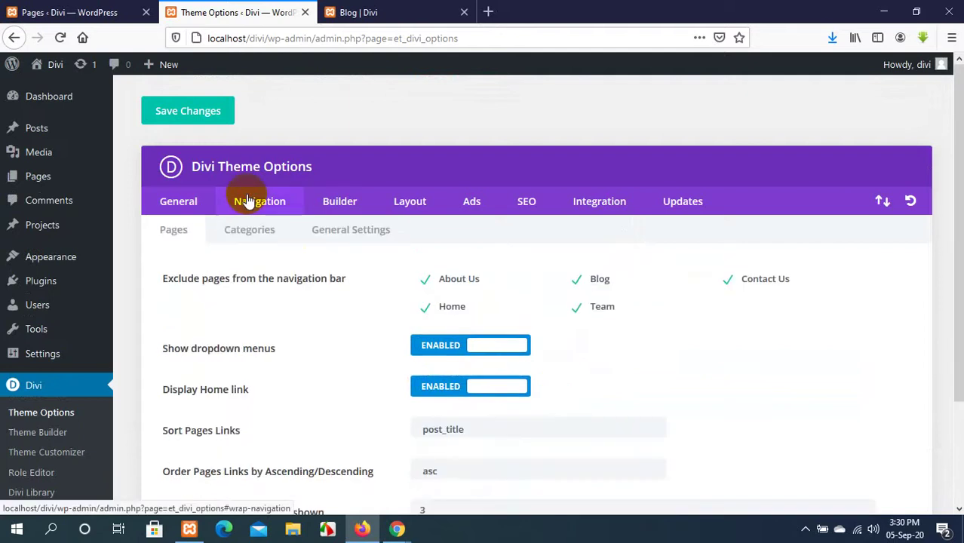
Compare the Blog page's menu links with the Divi Navigation page exclusions.
left_click(385, 11)
left_click(71, 13)
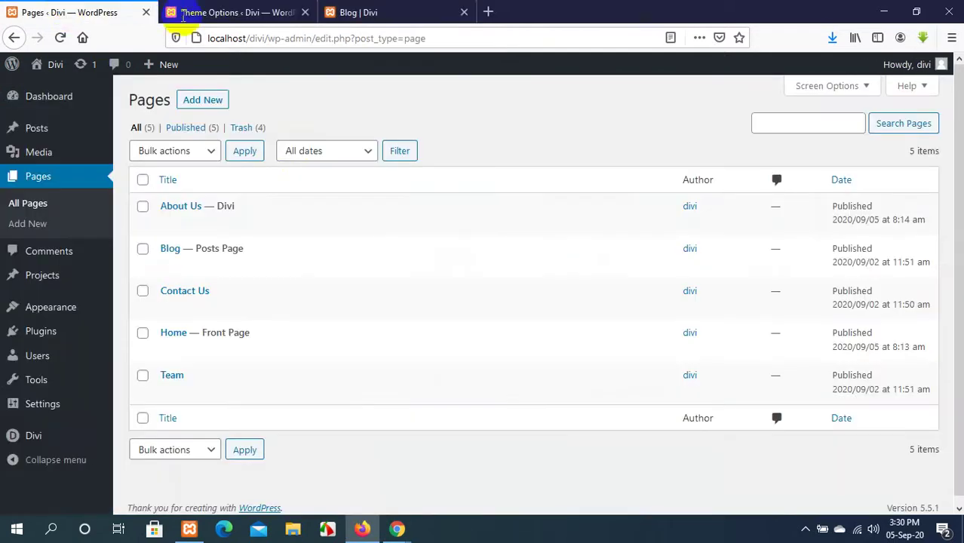
left_click(234, 12)
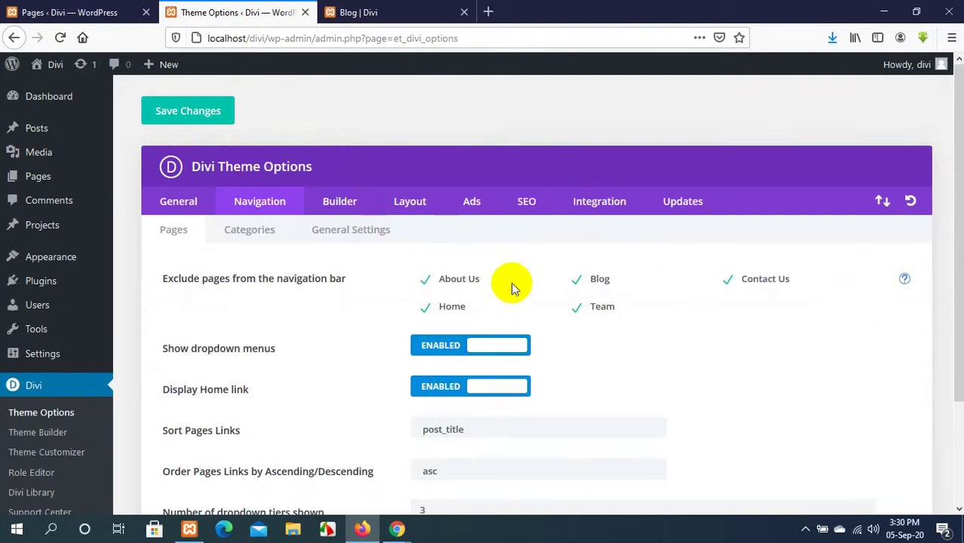
left_click(369, 12)
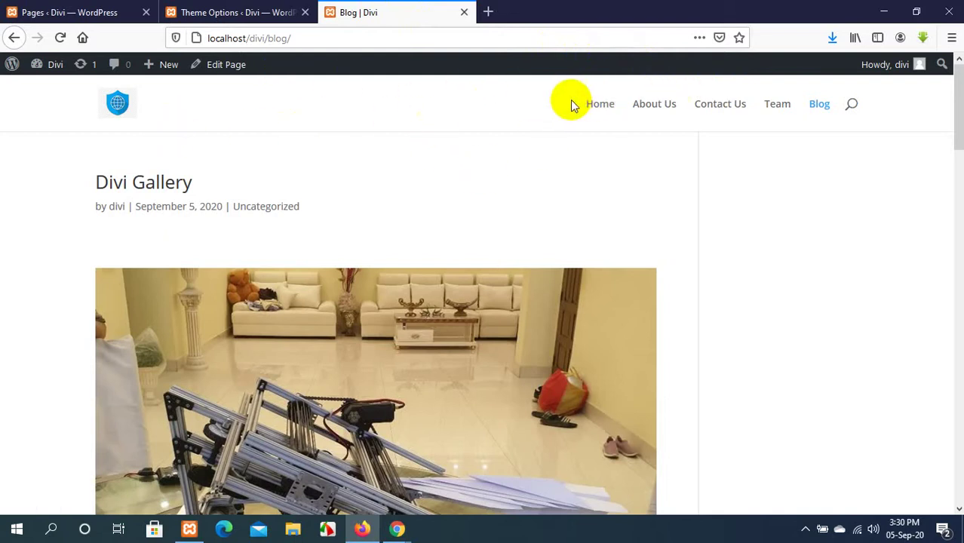
left_click(189, 10)
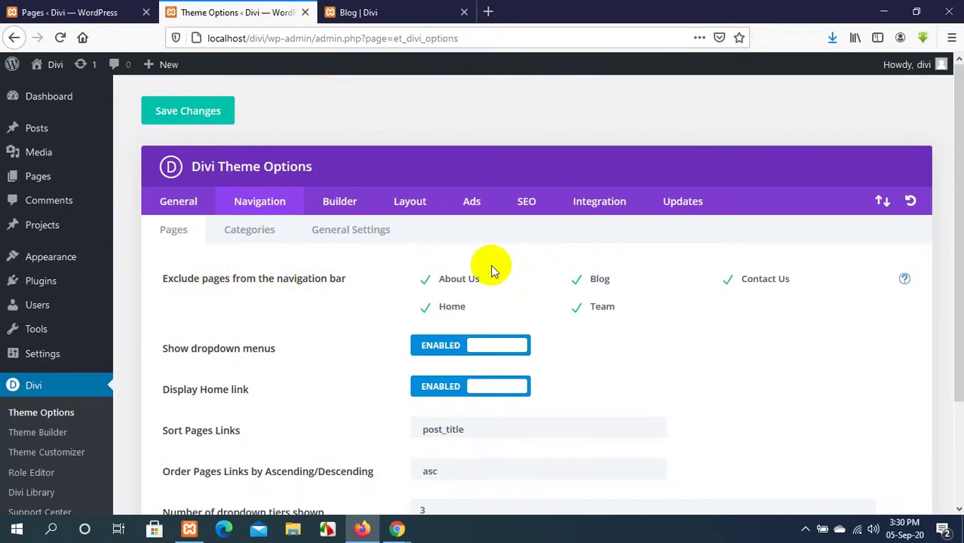
scroll(492, 272, "down", 2)
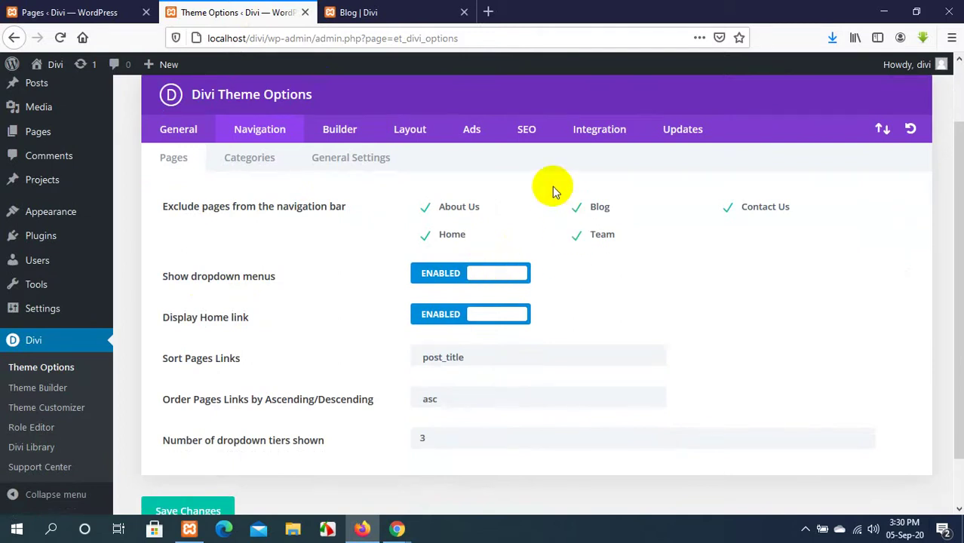
left_click(421, 7)
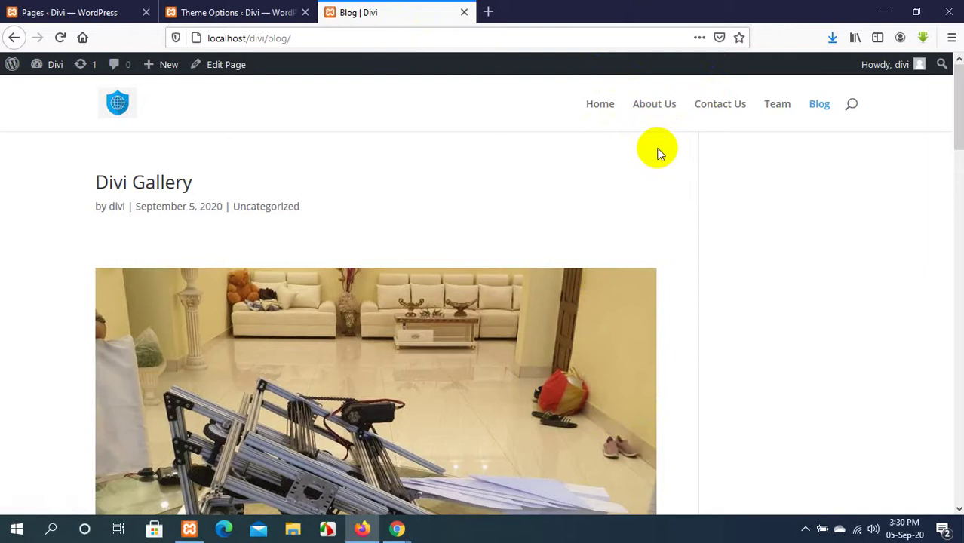
left_click(268, 6)
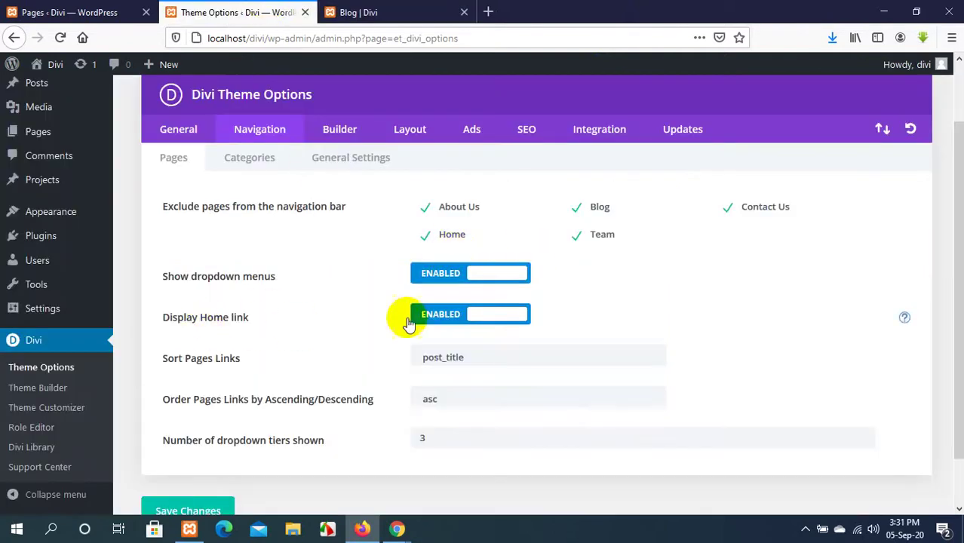
View the Navigation Categories options, then the General Settings for dropdowns and scroll-to-anchor.
scroll(448, 317, "down", 2)
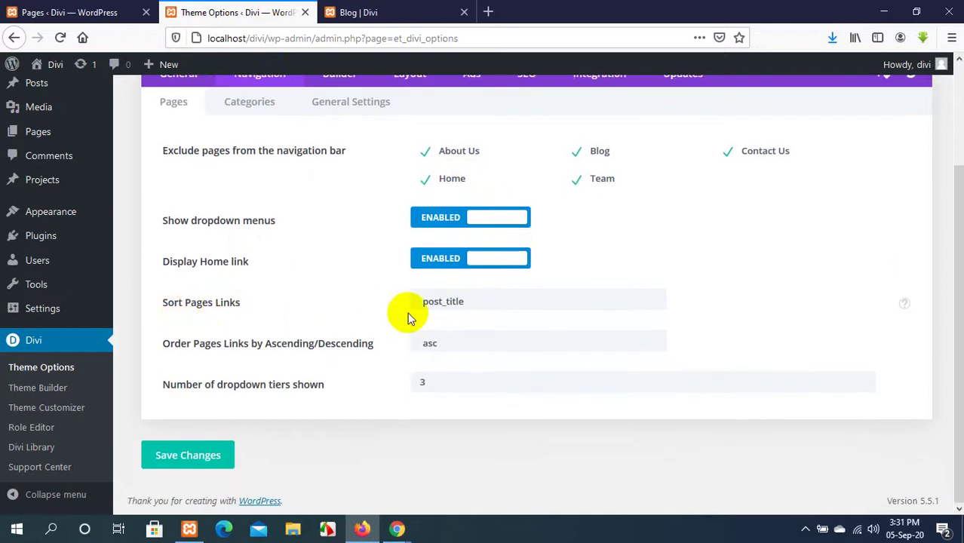
left_click(255, 104)
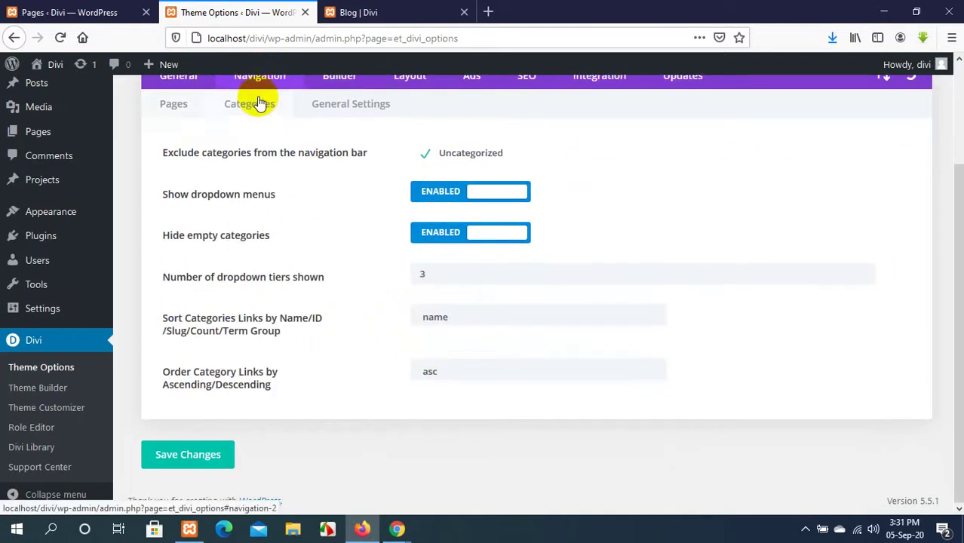
scroll(315, 208, "up", 3)
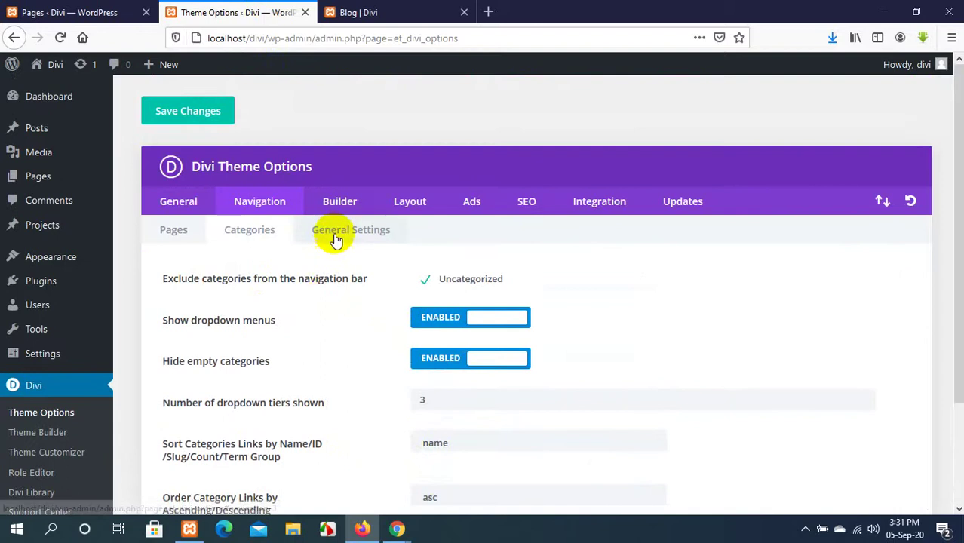
left_click(336, 236)
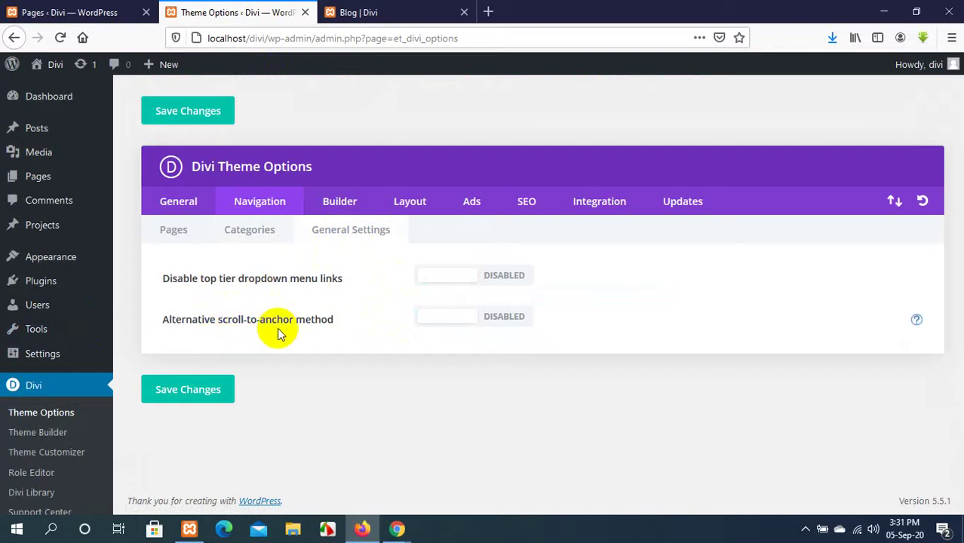
Check the Blog page and Pages list, then set the Divi Builder for Pages to Disabled.
left_click(354, 213)
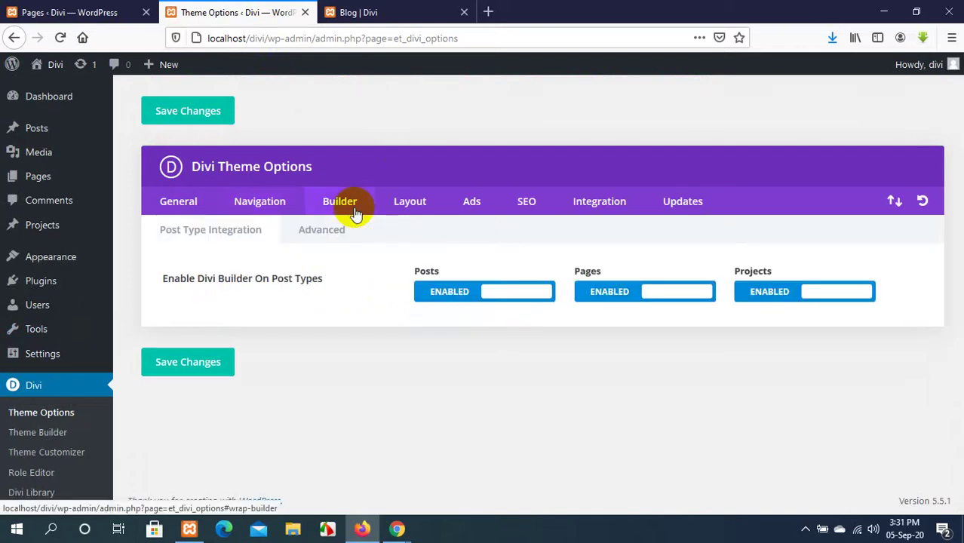
left_click(368, 13)
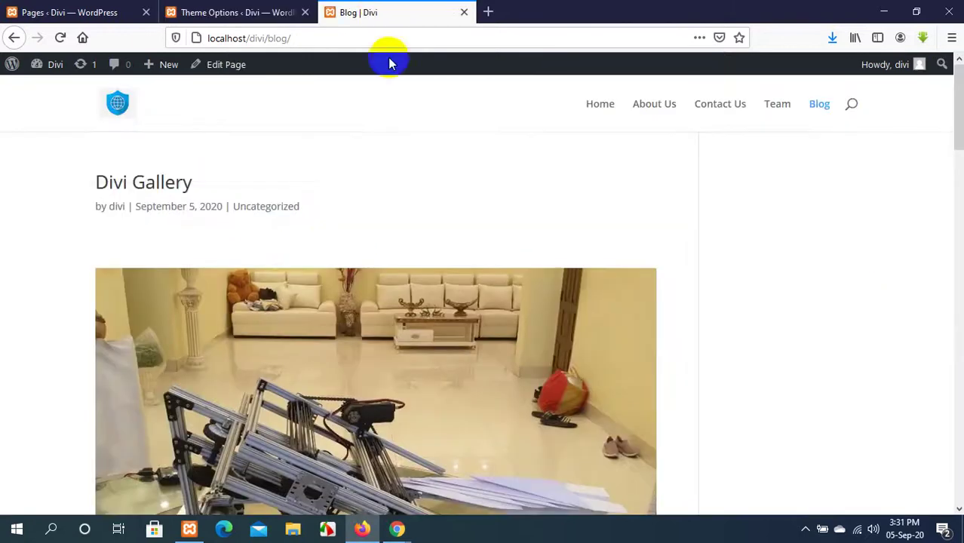
scroll(312, 209, "down", 1)
left_click(223, 11)
left_click(101, 11)
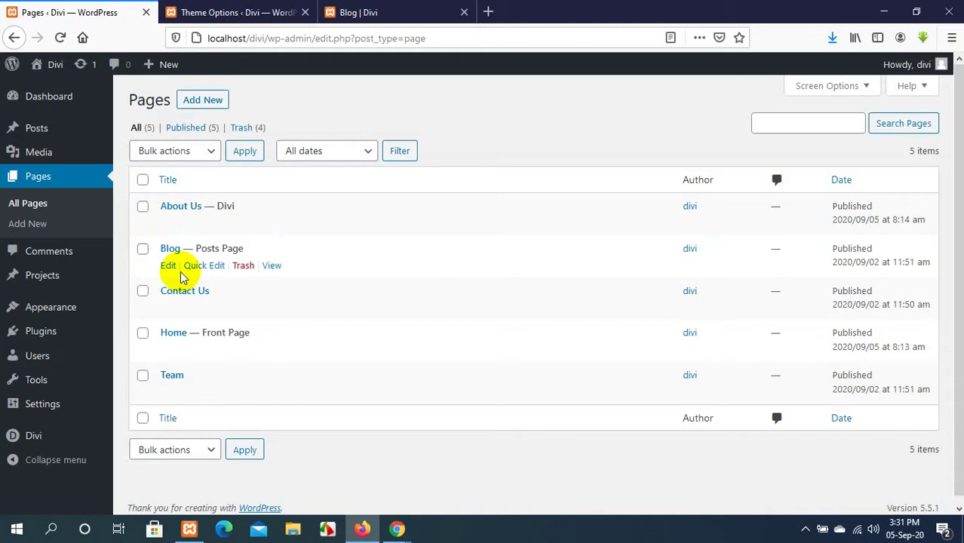
left_click(349, 12)
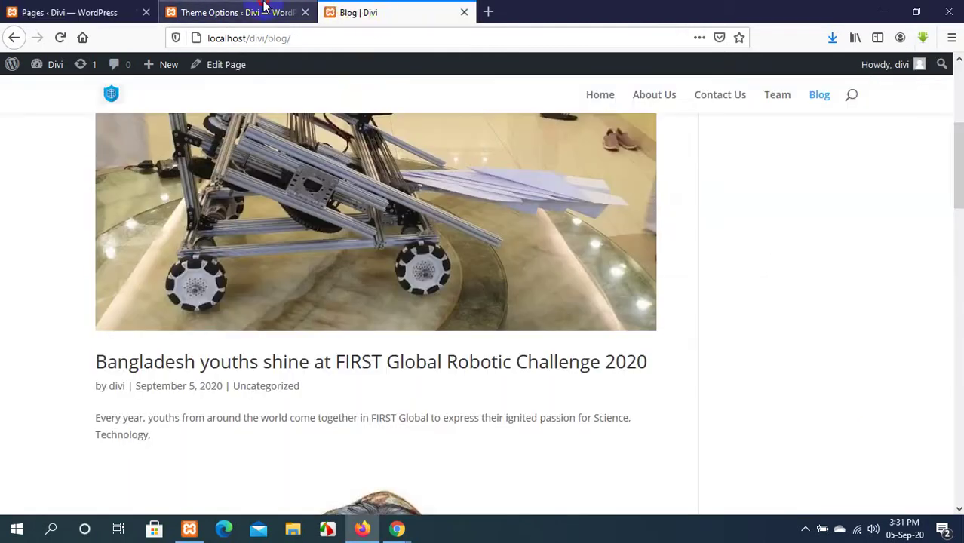
left_click(226, 12)
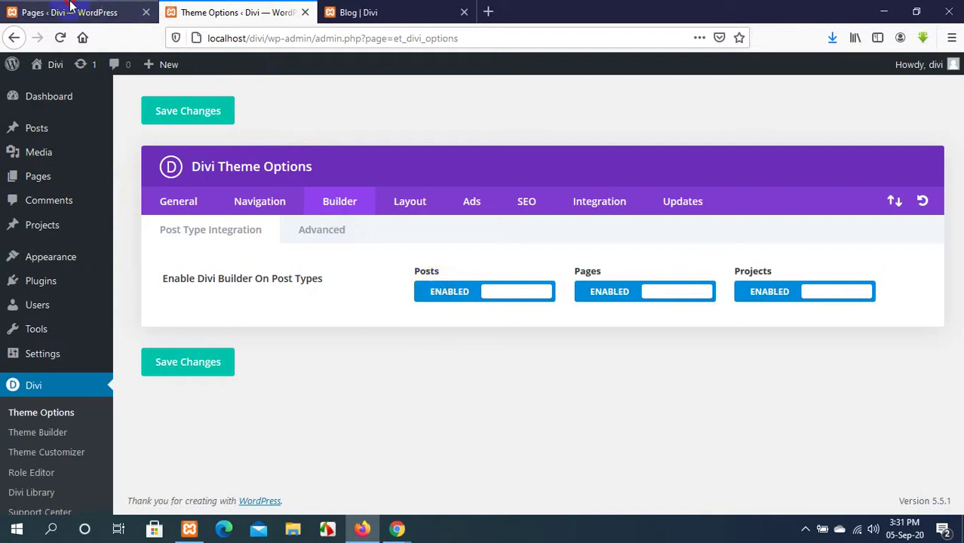
left_click(15, 10)
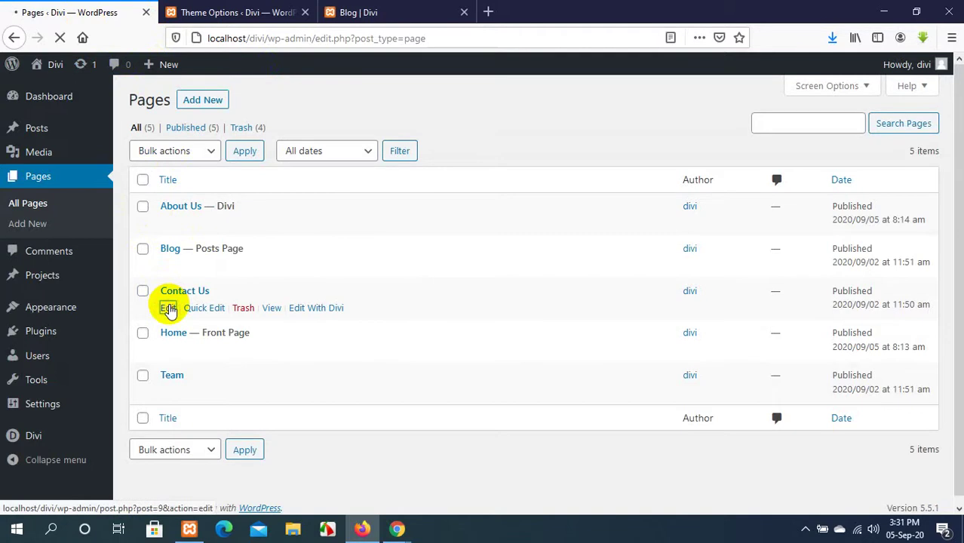
left_click(400, 9)
left_click(286, 9)
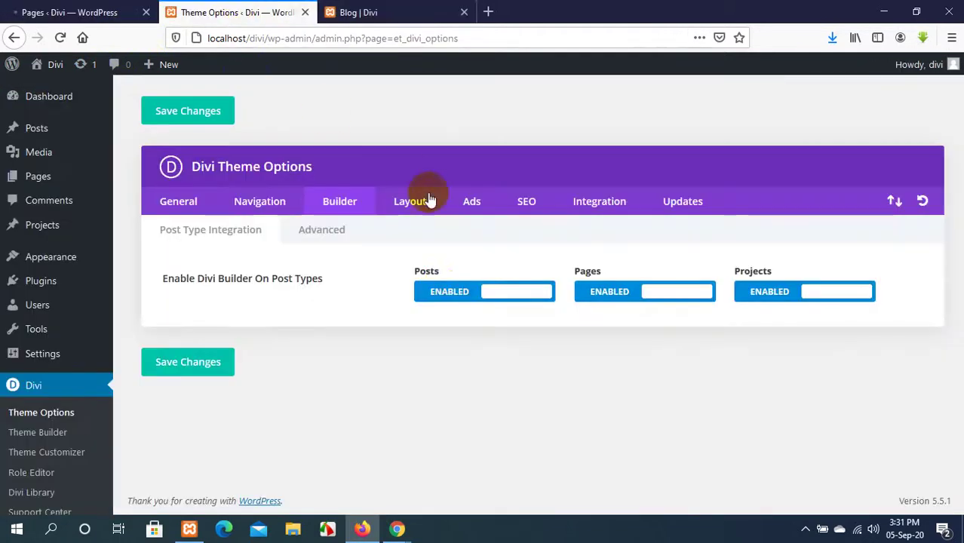
left_click(650, 292)
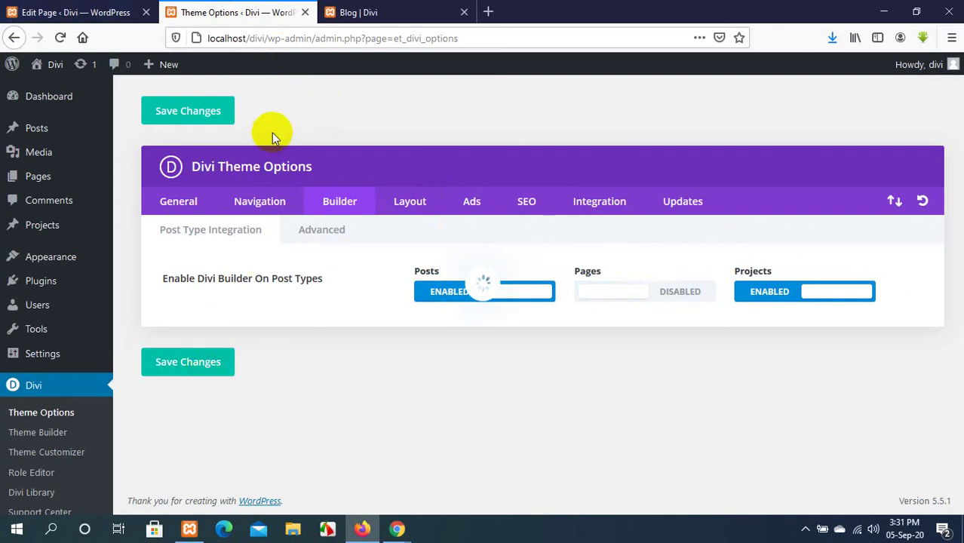
Save the Contact Us page, then set the Divi Builder for Pages to Enabled.
left_click(54, 8)
key("ctrl+s")
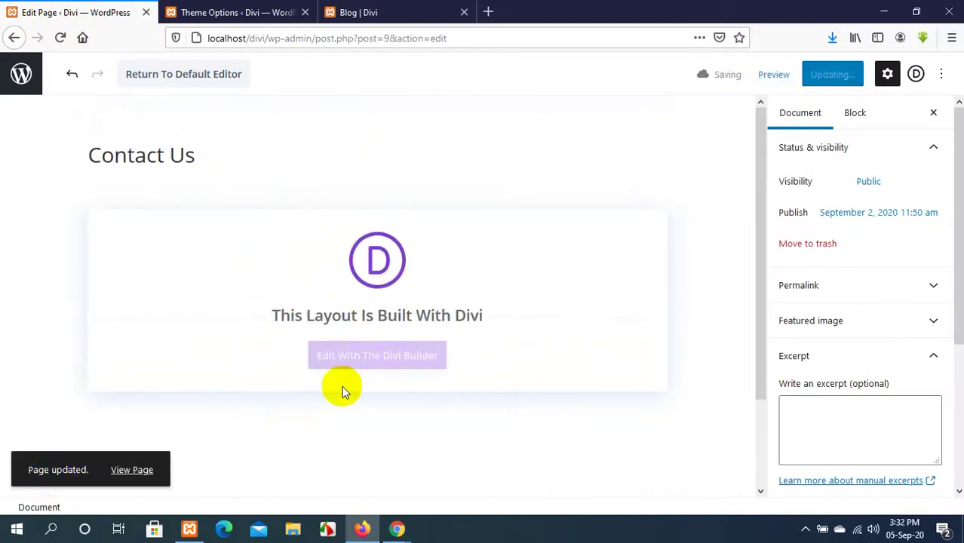
left_click(360, 368)
left_click(240, 12)
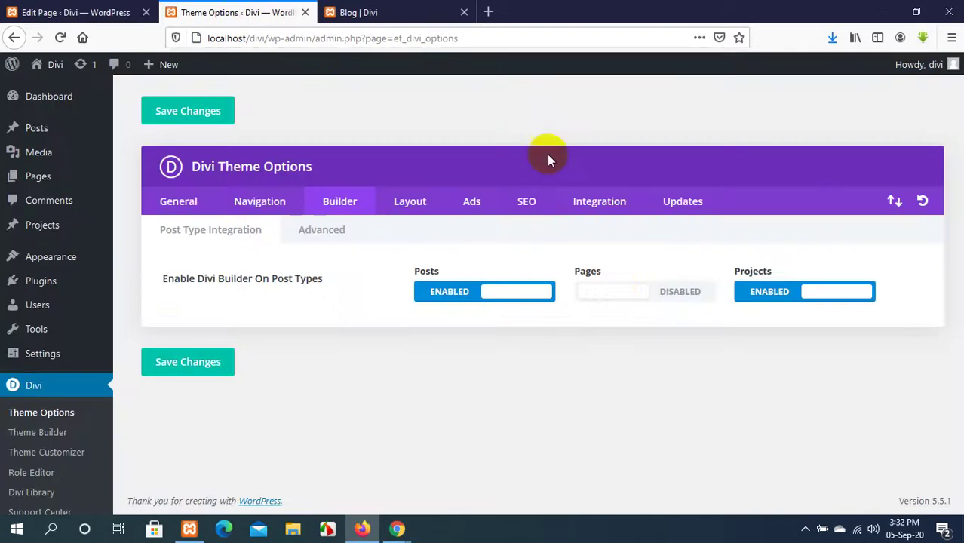
left_click(613, 293)
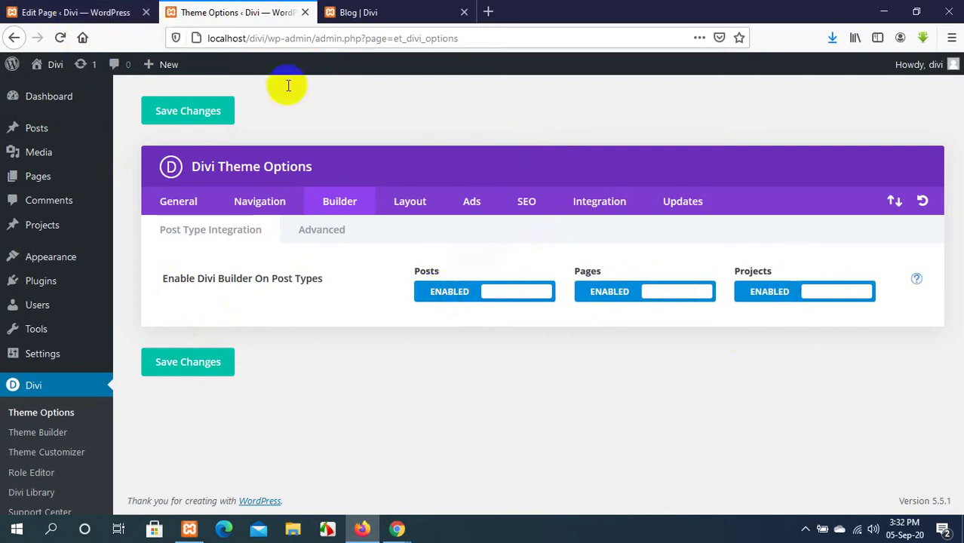
Check the Contact Us editor, then open the Builder's Advanced settings.
left_click(106, 12)
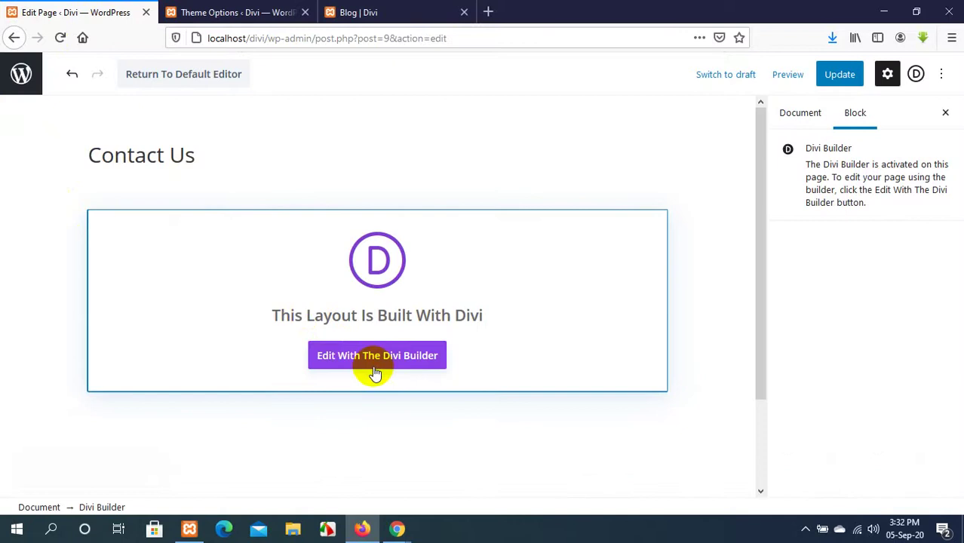
left_click(217, 12)
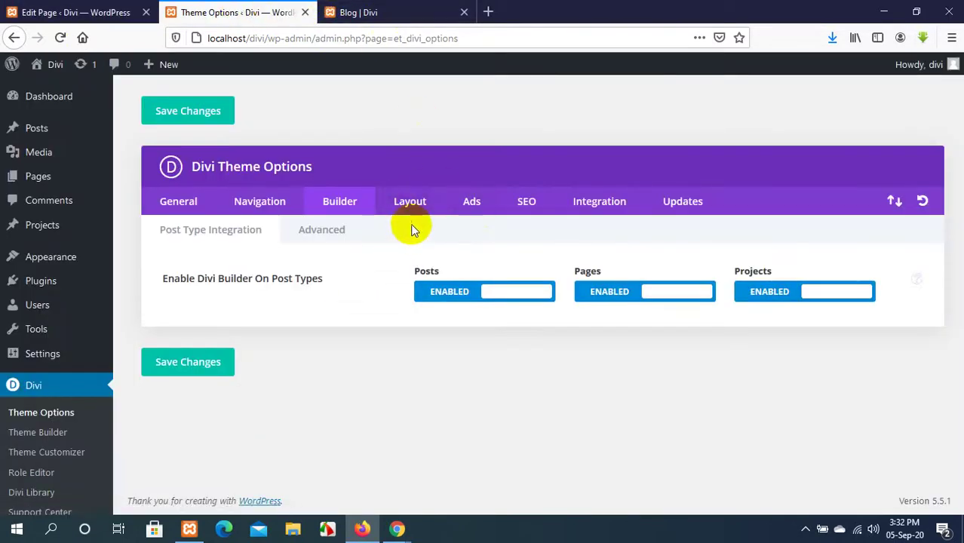
left_click(293, 234)
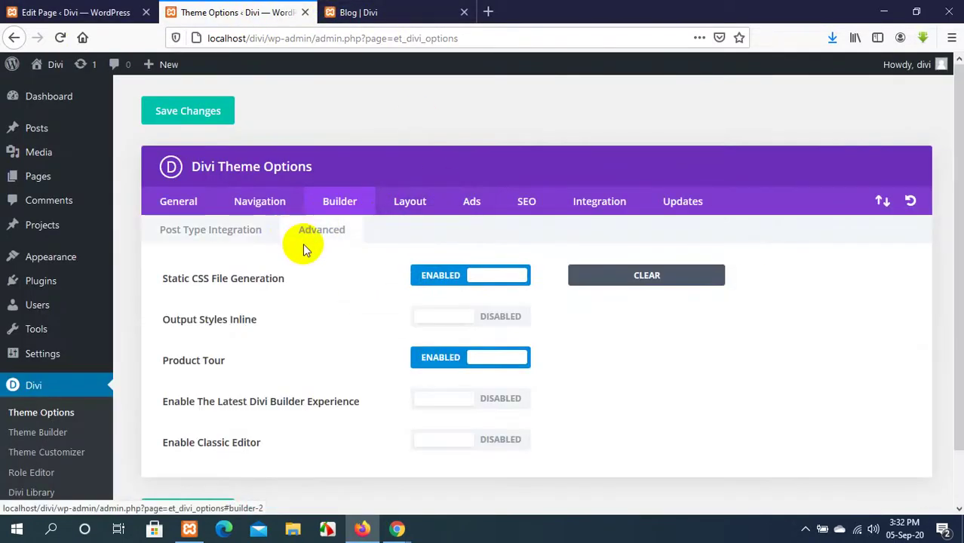
Enable The Latest Divi Builder Experience, then check the Contact Us editor and live Blog page.
scroll(302, 243, "down", 2)
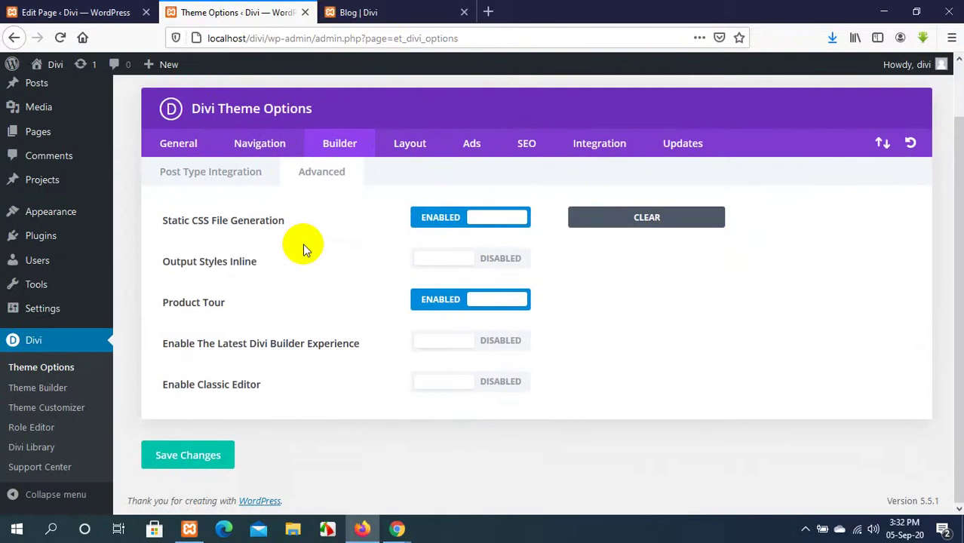
left_click(427, 345)
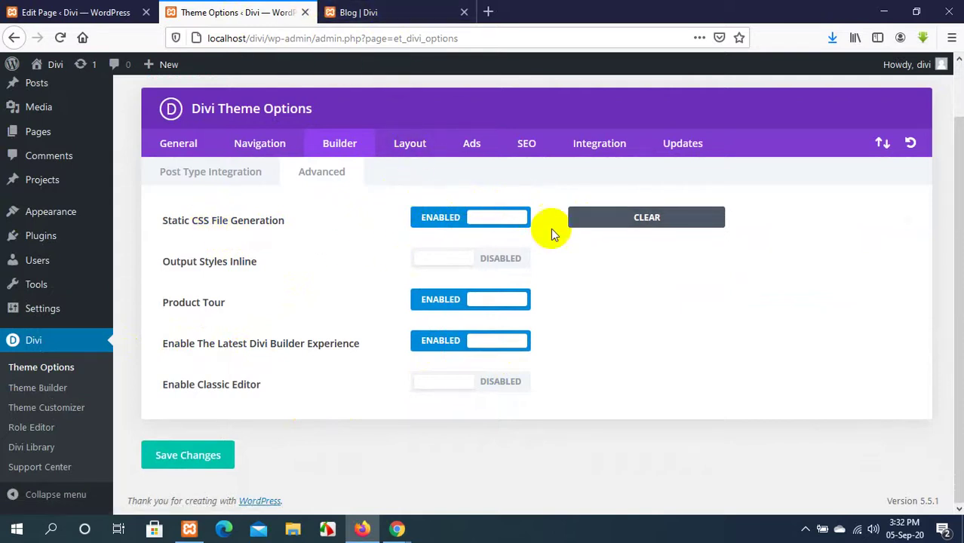
left_click(28, 12)
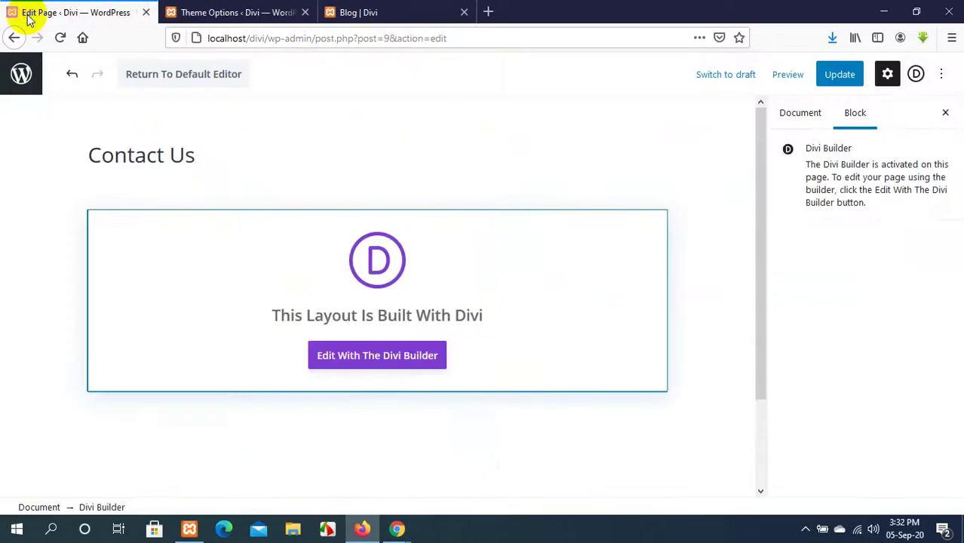
left_click(400, 12)
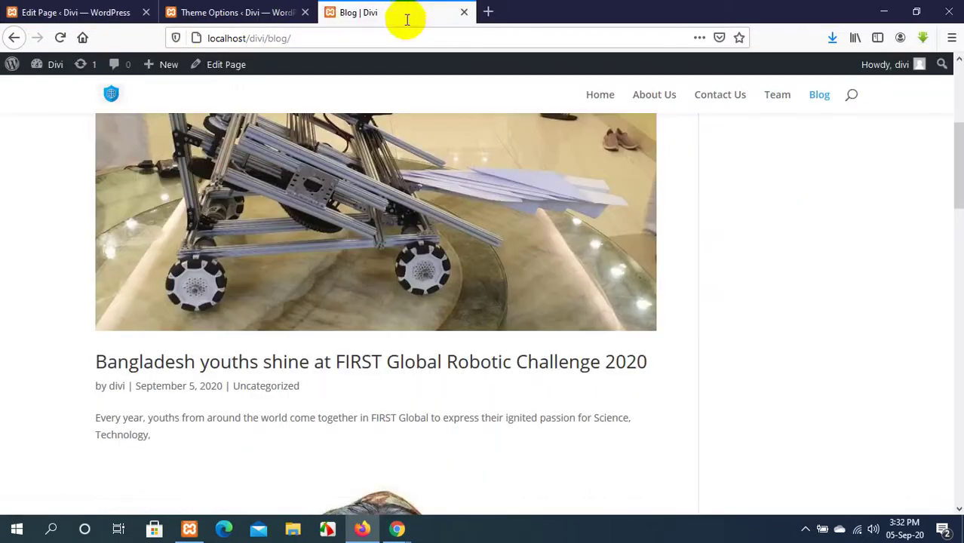
right_click(451, 94)
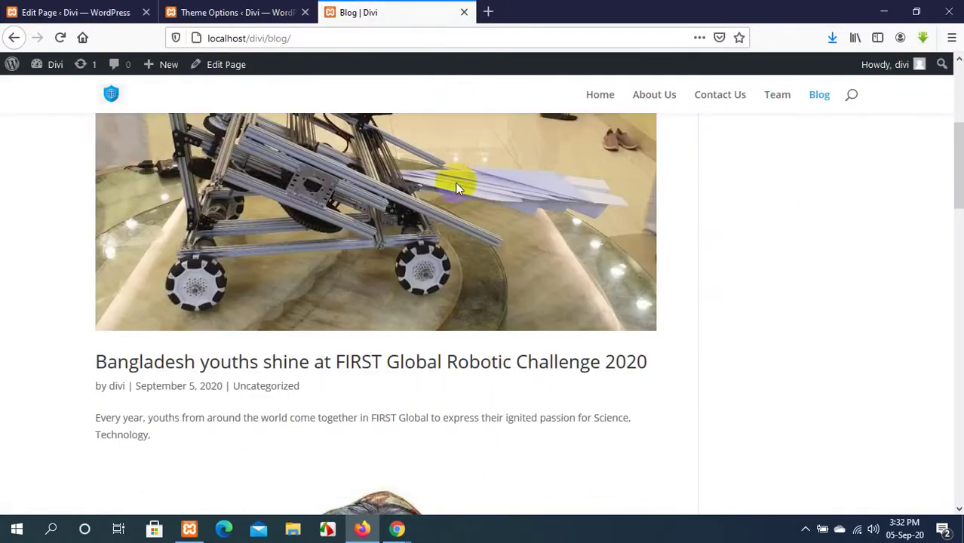
left_click(228, 7)
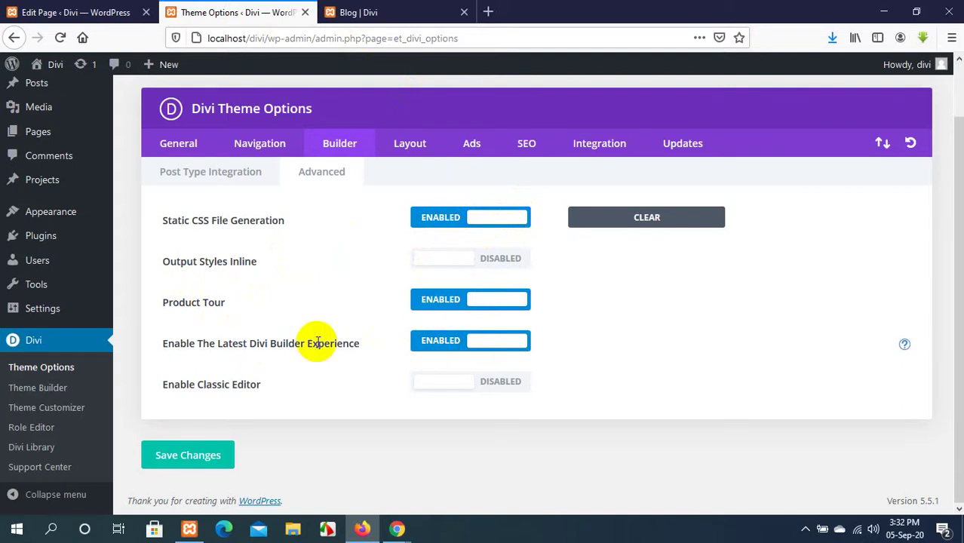
left_click(21, 11)
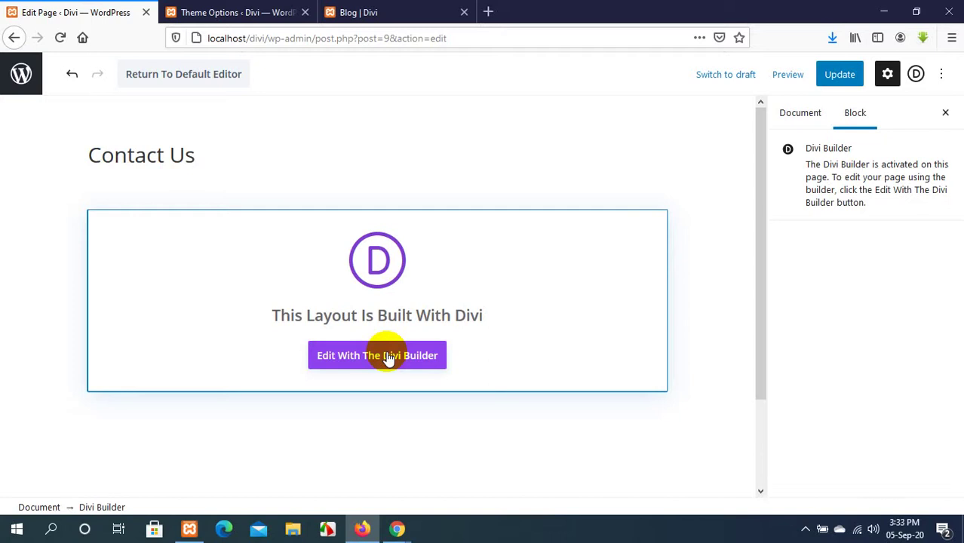
left_click(260, 6)
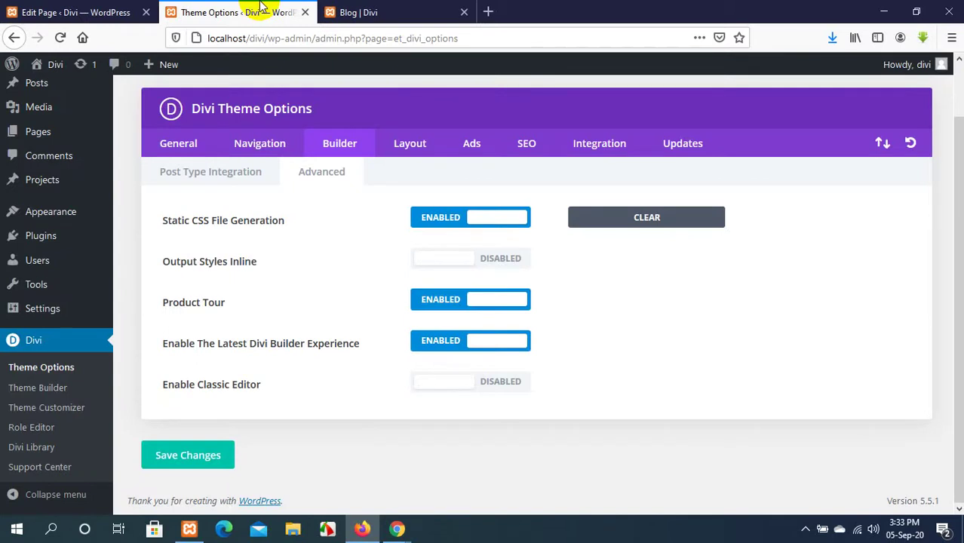
left_click(85, 10)
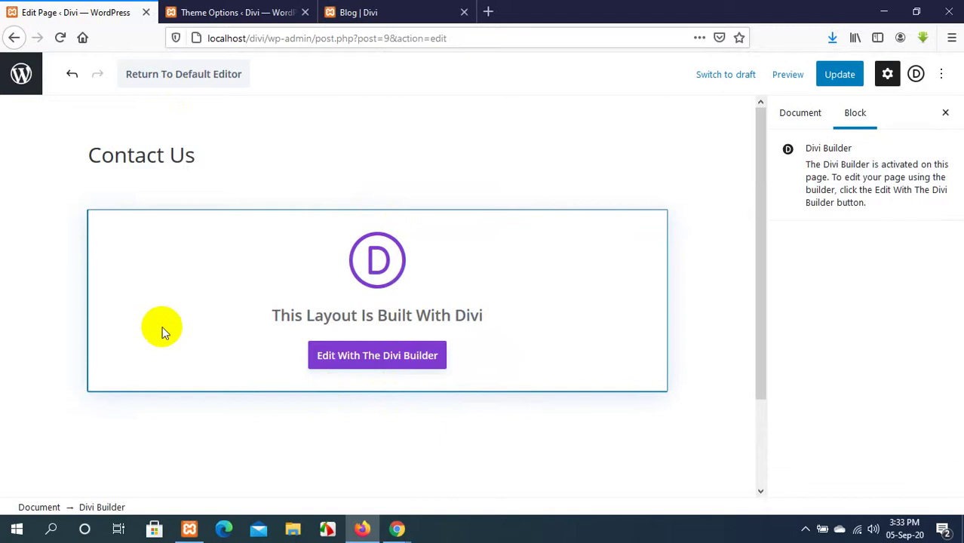
left_click(228, 8)
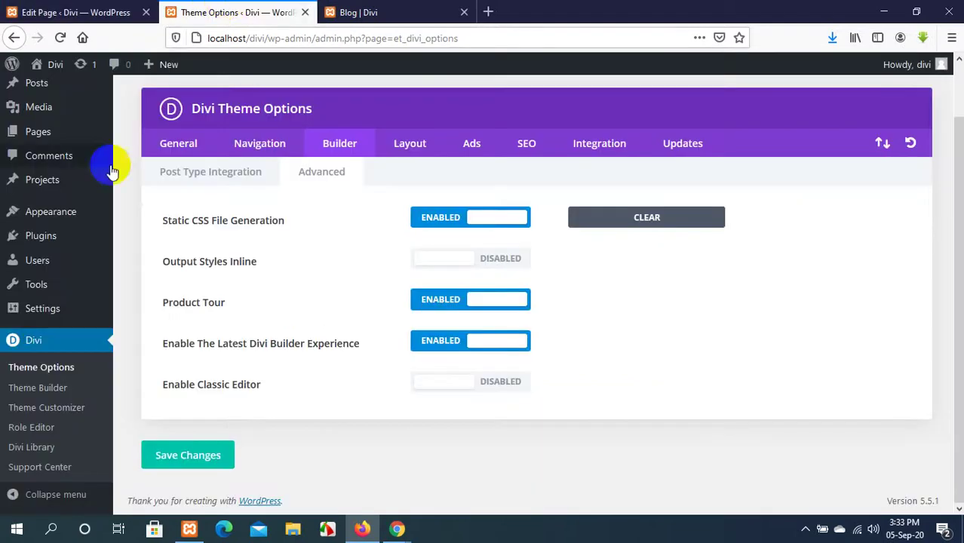
Toggle the latest Divi Builder experience repeatedly, leave it Enabled, and open the Layout options.
left_click(423, 344)
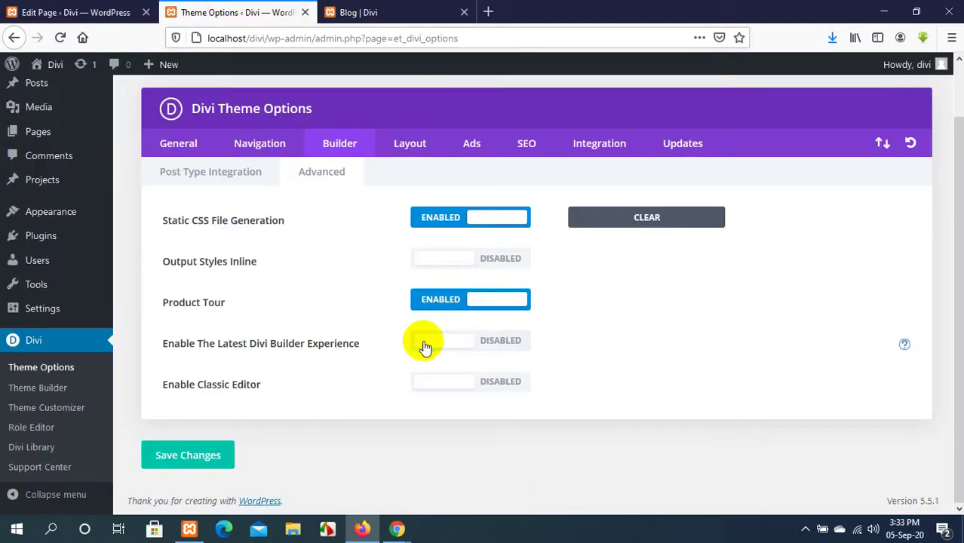
left_click(425, 345)
left_click(425, 345)
left_click(425, 345)
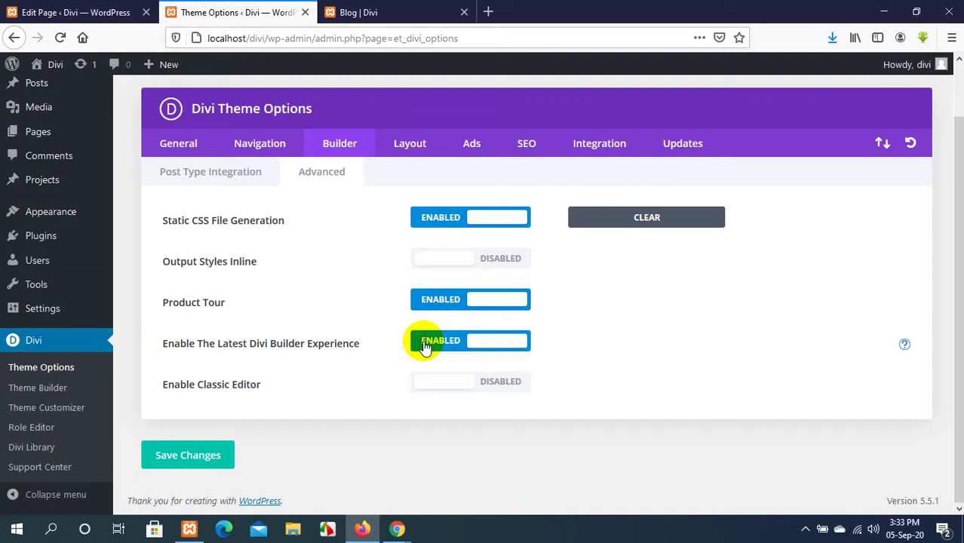
left_click(424, 346)
left_click(424, 346)
left_click(424, 345)
left_click(425, 346)
left_click(424, 345)
left_click(424, 345)
left_click(425, 345)
left_click(425, 346)
left_click(425, 345)
left_click(424, 347)
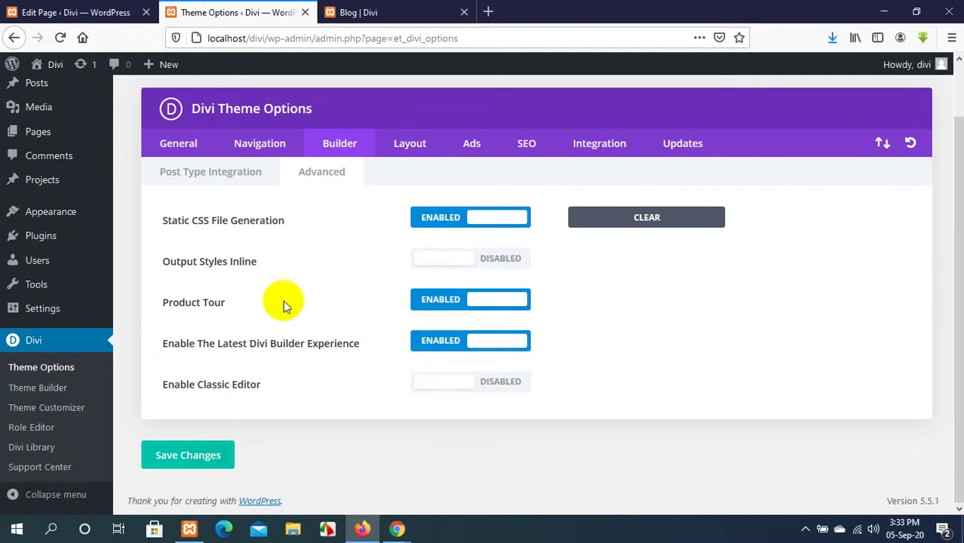
left_click(425, 142)
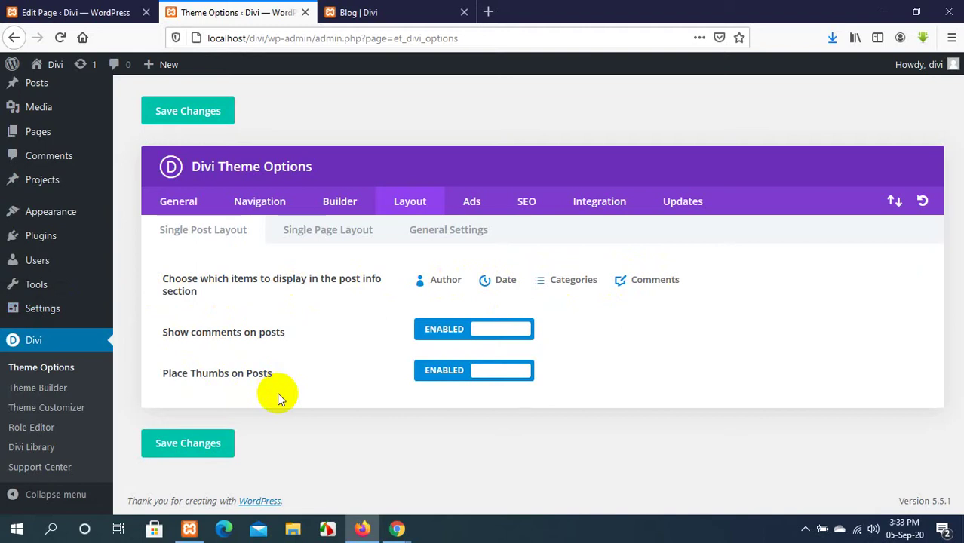
Browse the Ads, SEO, Integration and Updates tabs, then go to the live Blog page.
left_click(481, 212)
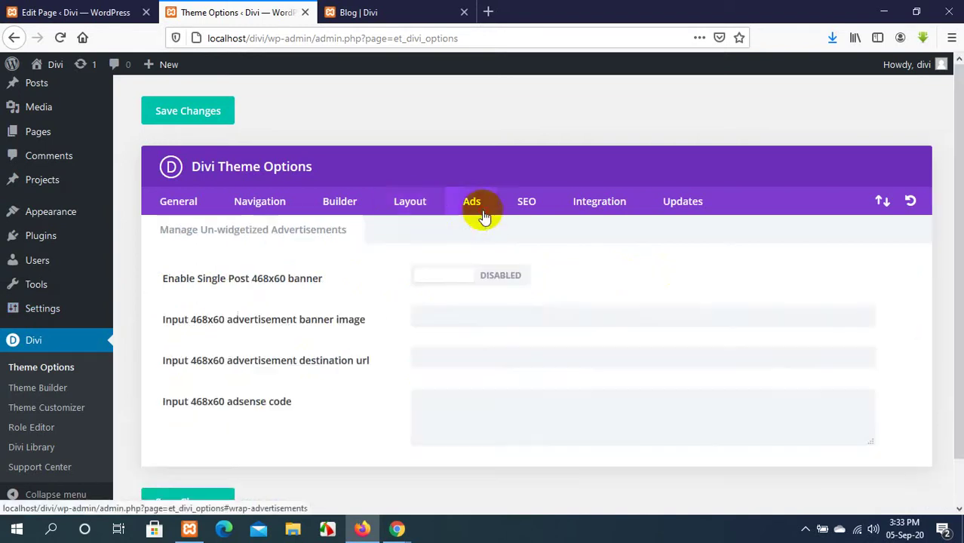
left_click(529, 208)
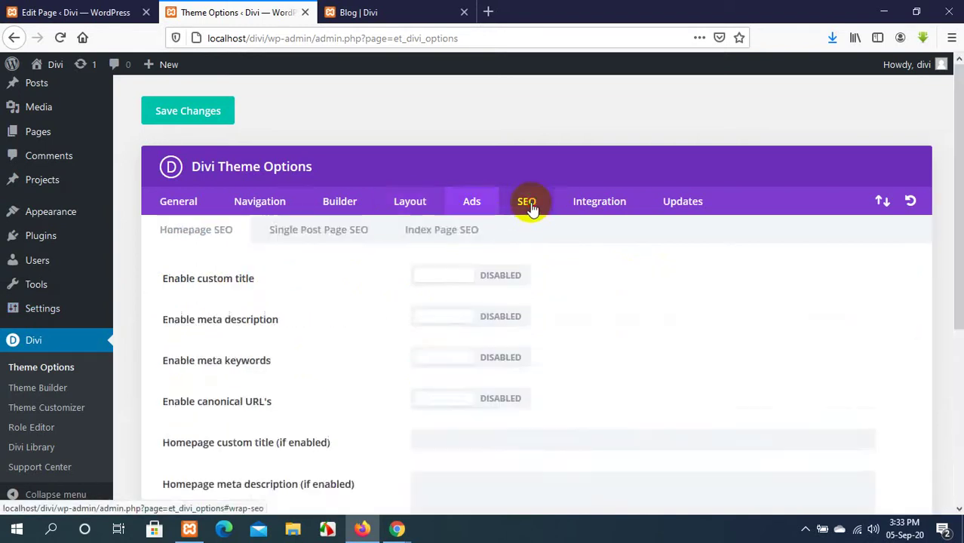
left_click(592, 205)
scroll(420, 319, "down", 2)
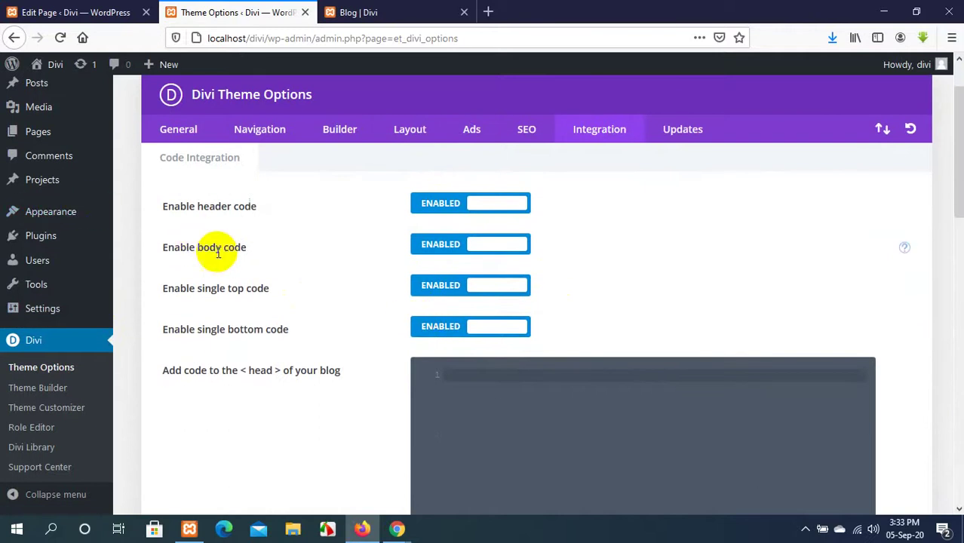
scroll(223, 332, "down", 5)
scroll(224, 330, "down", 3)
scroll(545, 144, "up", 10)
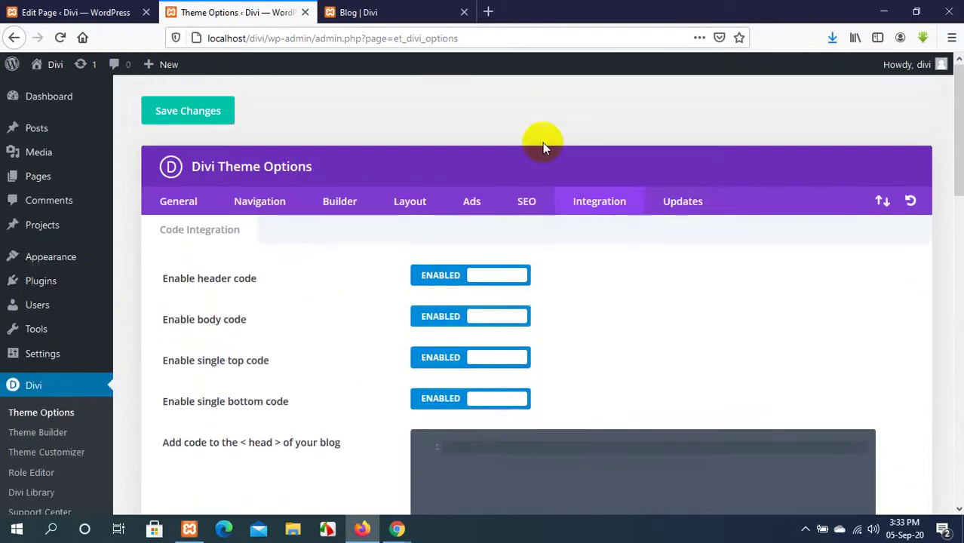
left_click(672, 209)
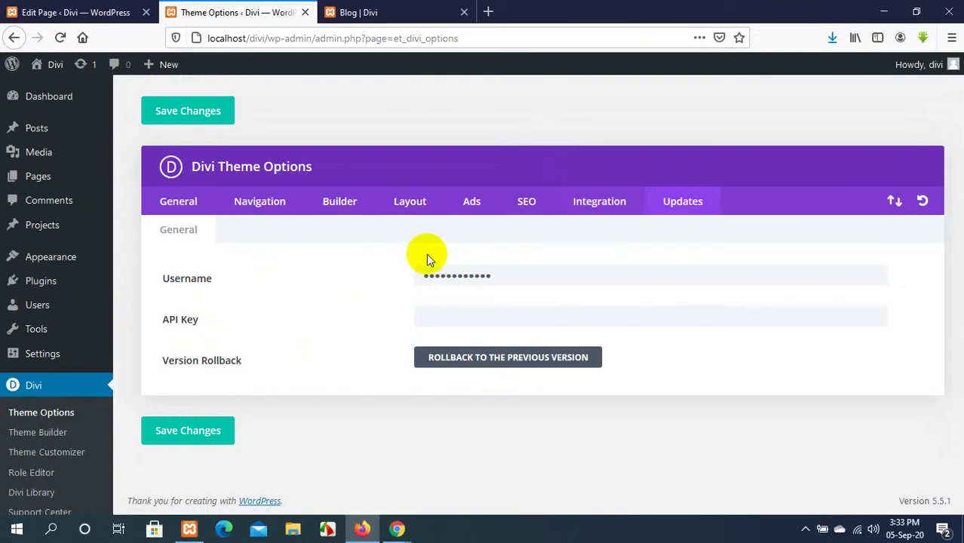
left_click(356, 9)
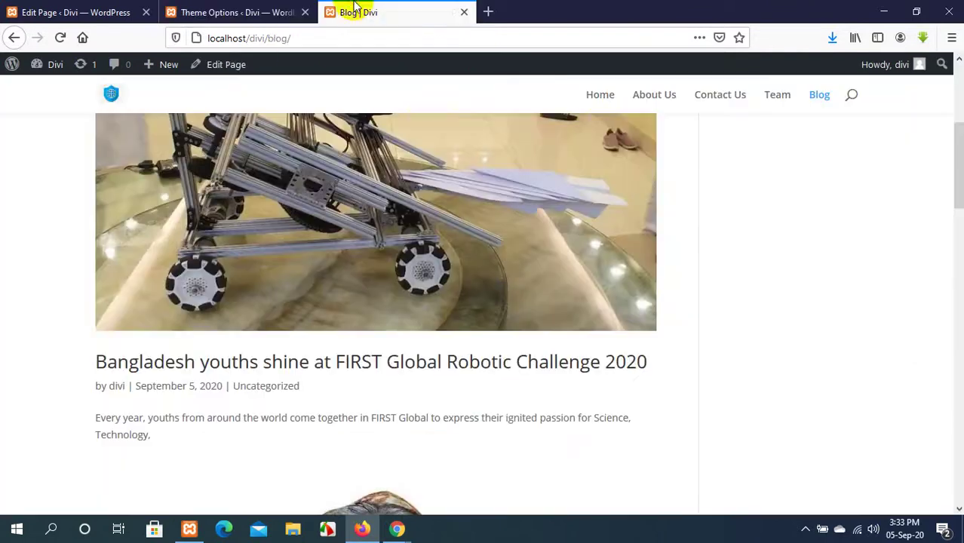
Return to the Divi admin and open Theme Builder showing the empty Default Website Template.
scroll(490, 324, "up", 5)
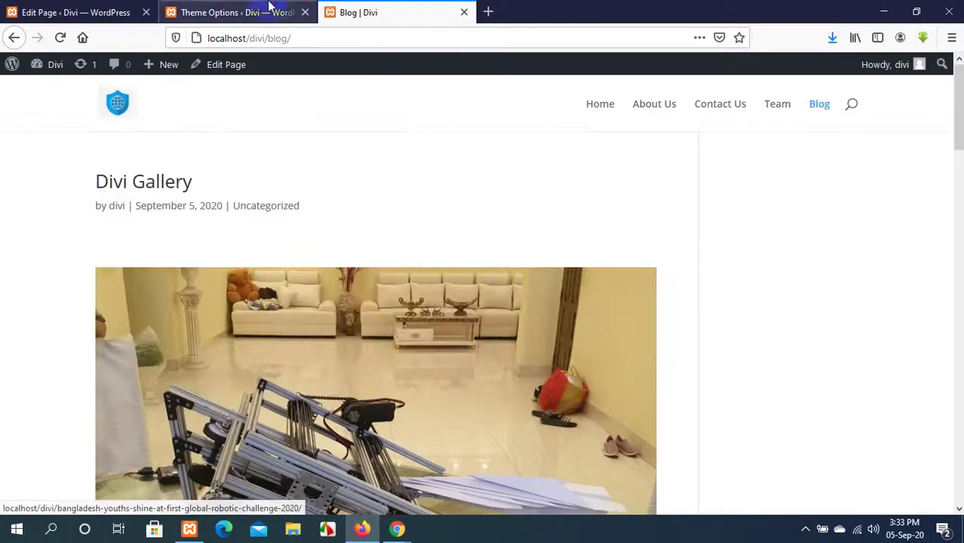
left_click(272, 10)
left_click(88, 9)
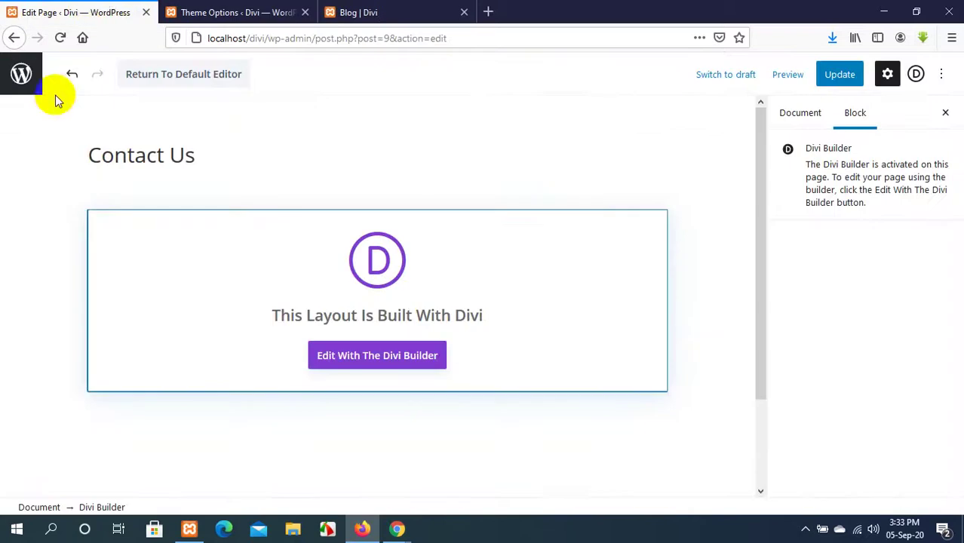
left_click(177, 12)
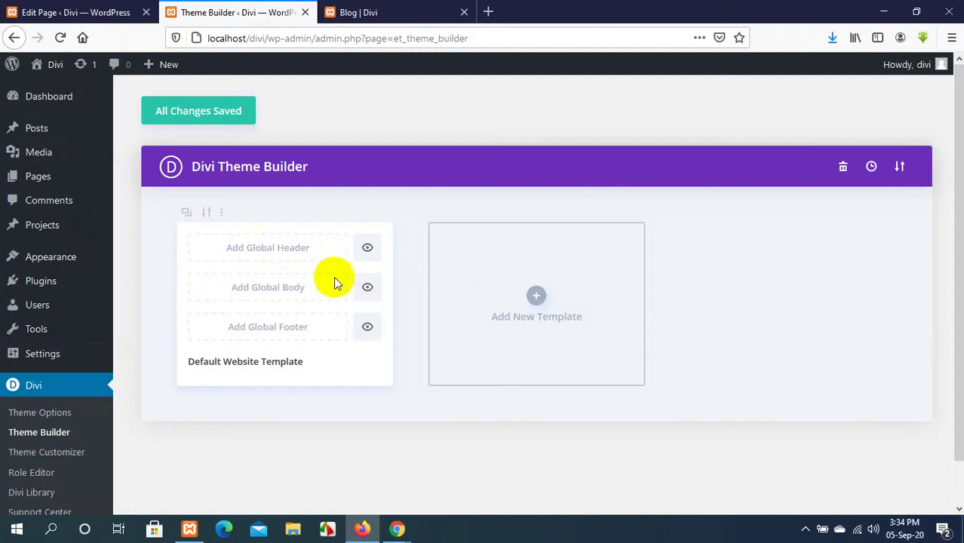
Open Divi > Theme Customizer and let its settings panels load.
scroll(749, 259, "down", 2)
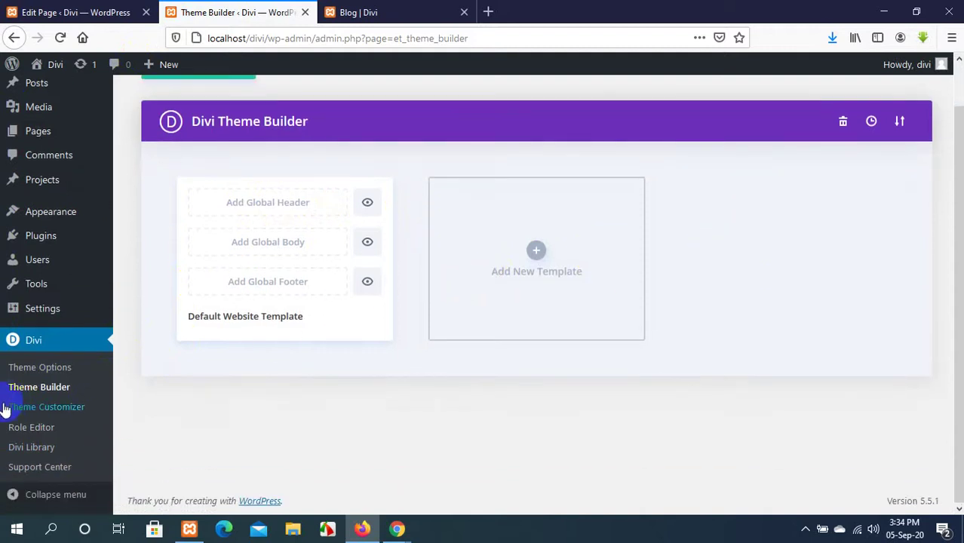
left_click(33, 408)
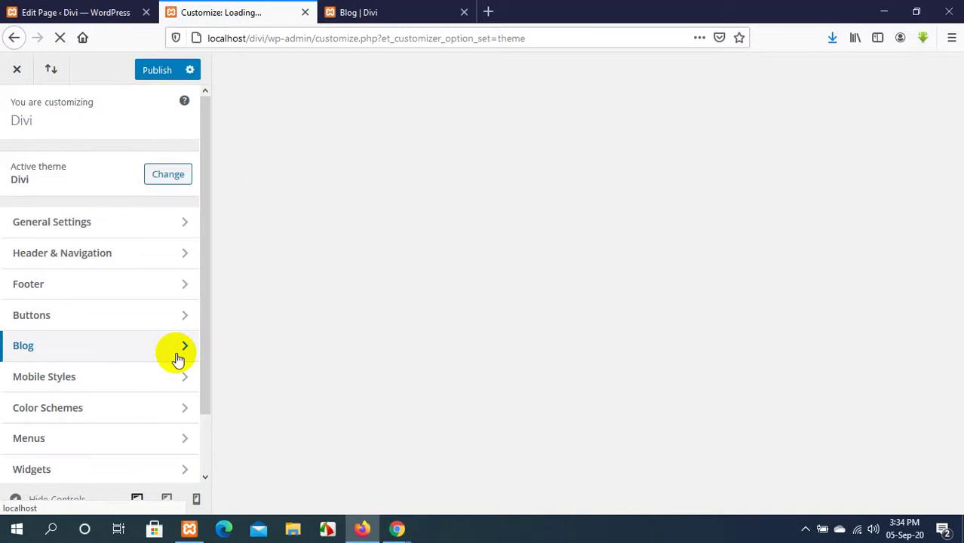
scroll(129, 366, "down", 2)
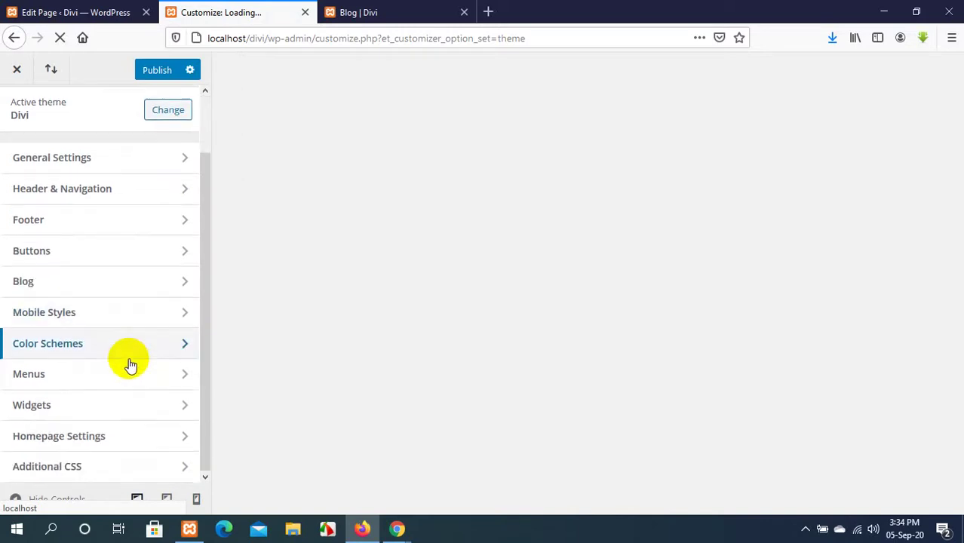
scroll(129, 365, "up", 2)
Glance at the Contact Us editor and live Blog page, then bring the Google Meet window forward.
left_click(31, 11)
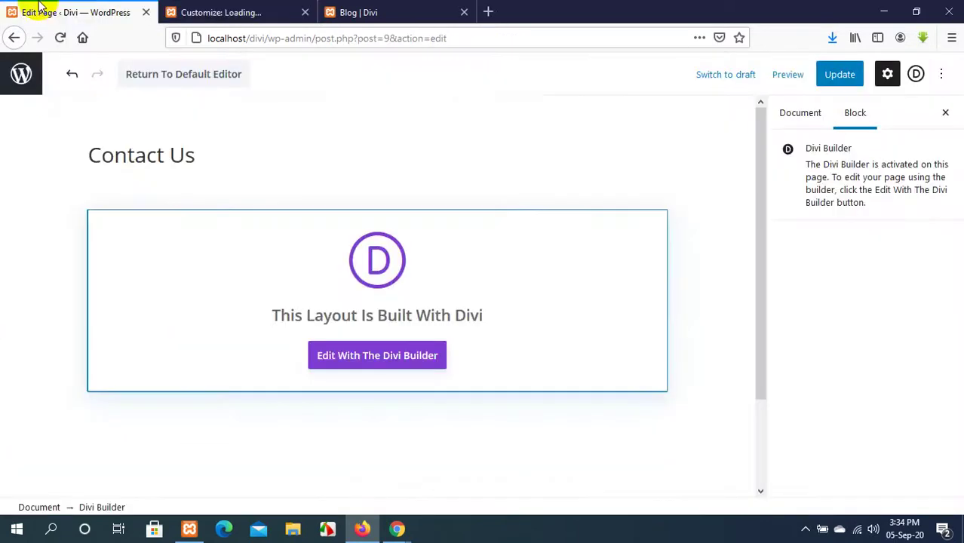
left_click(275, 7)
left_click(345, 8)
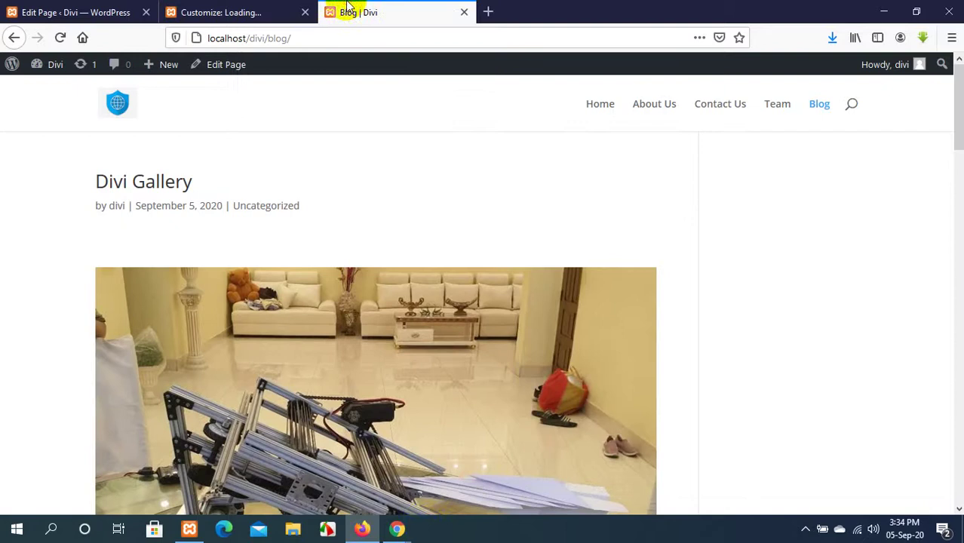
mouse_move(396, 529)
left_click(365, 463)
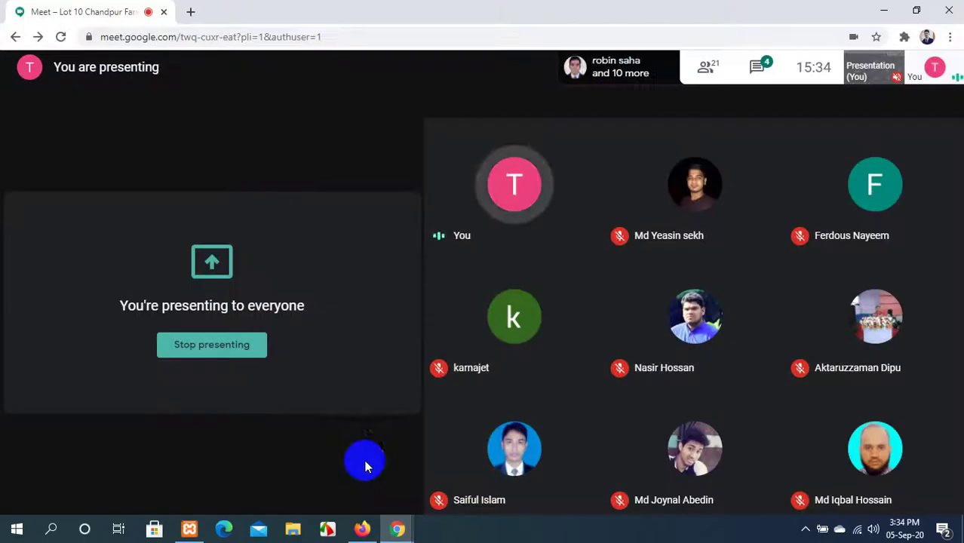
left_click(754, 72)
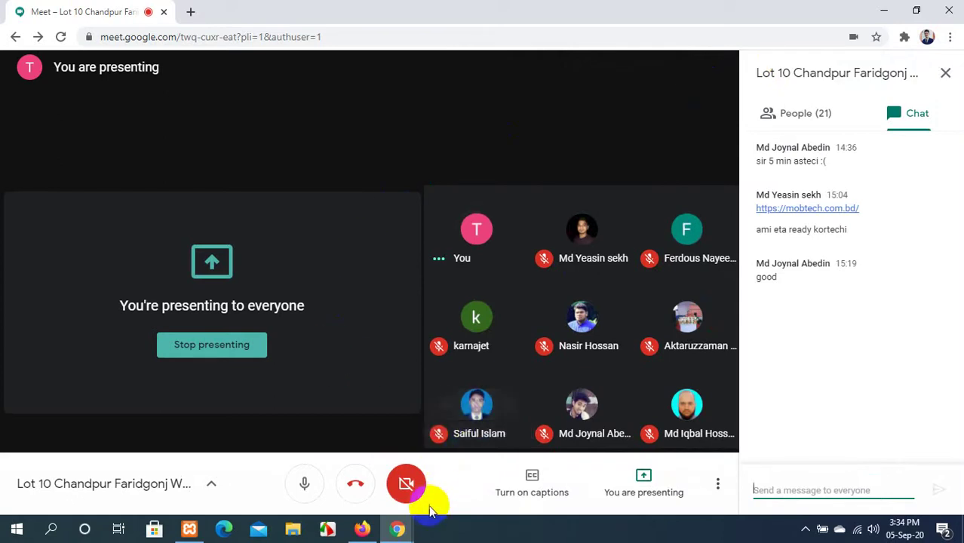
left_click(358, 528)
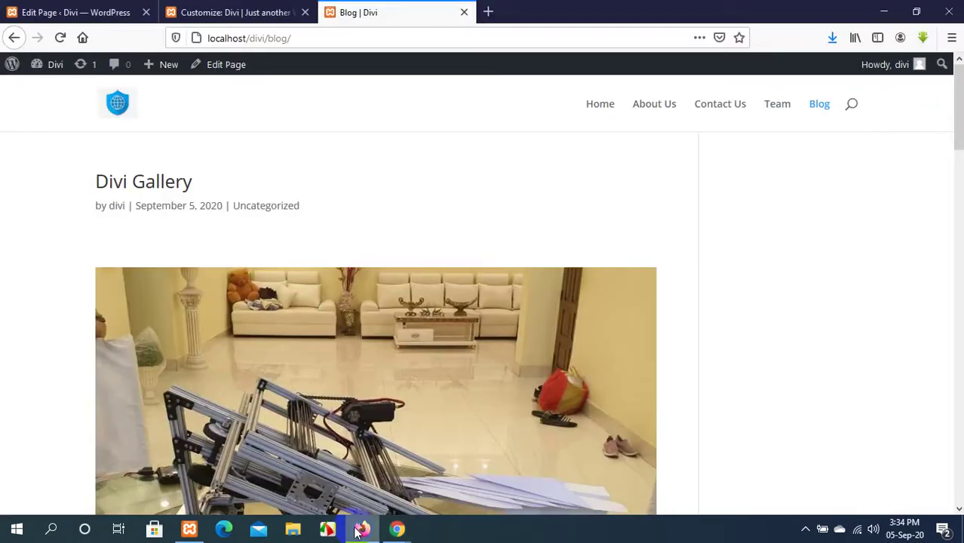
Open the robotics post from the blog list and scroll through it.
left_click(362, 414)
scroll(362, 413, "down", 5)
scroll(364, 411, "up", 1)
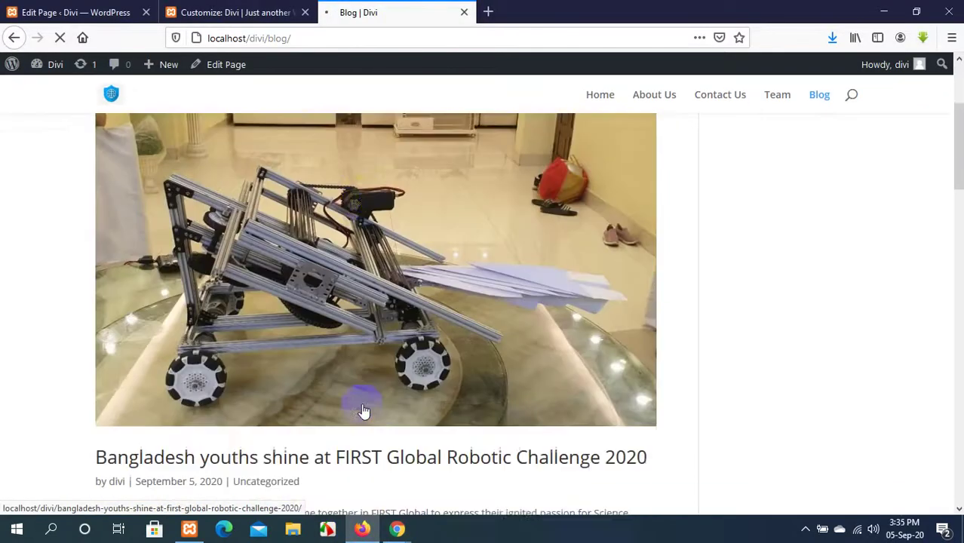
scroll(364, 411, "up", 4)
left_click(264, 7)
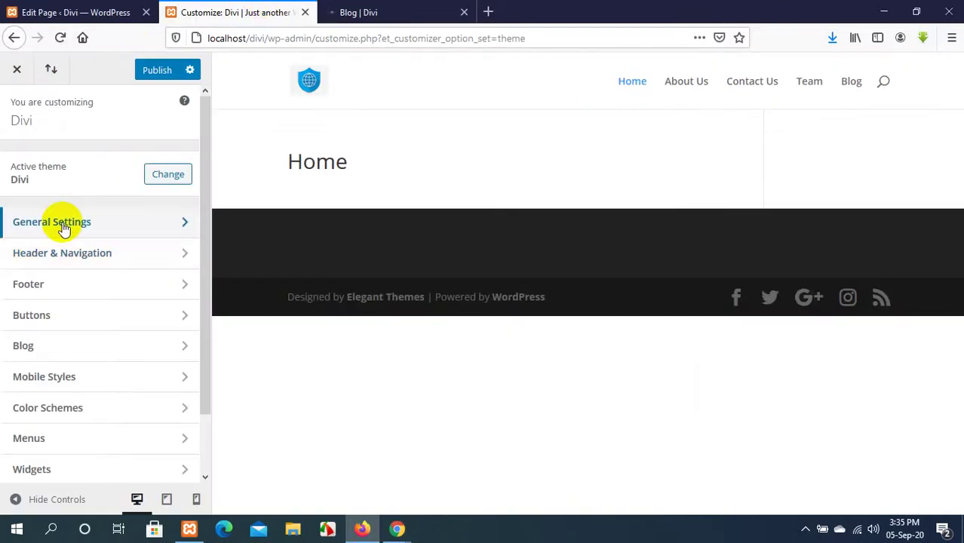
In General Settings > Site Identity, replace the default tagline with 'Chandpur Foridgonj'.
left_click(105, 224)
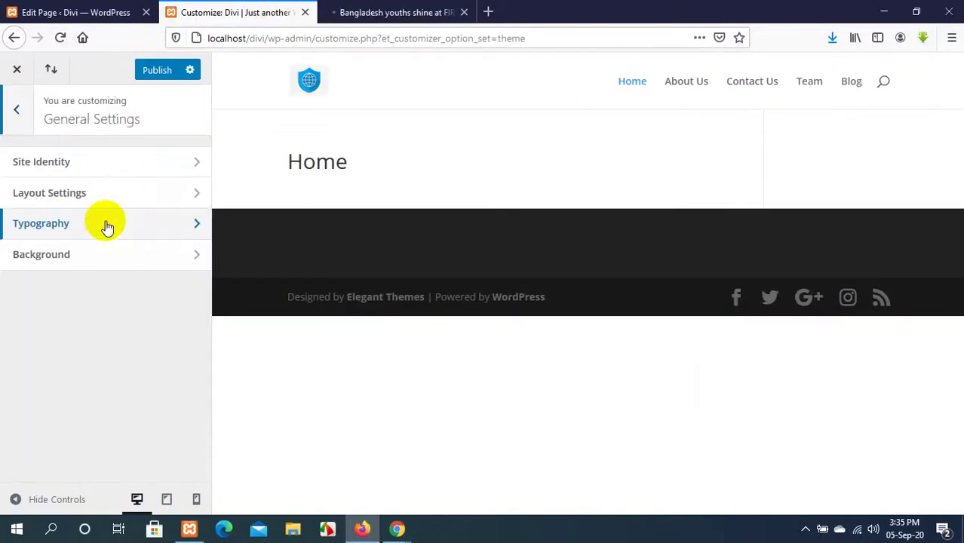
left_click(151, 162)
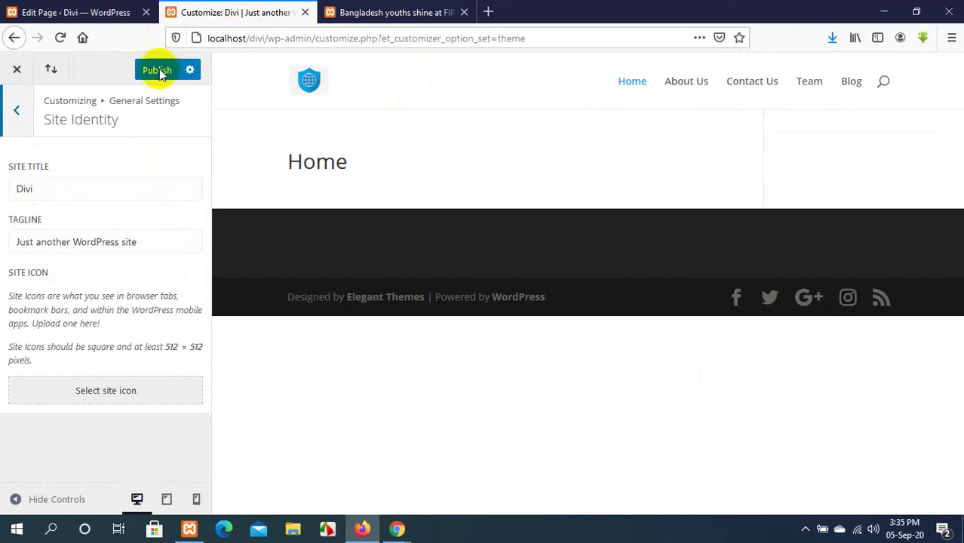
left_click_drag(147, 242, 2, 241)
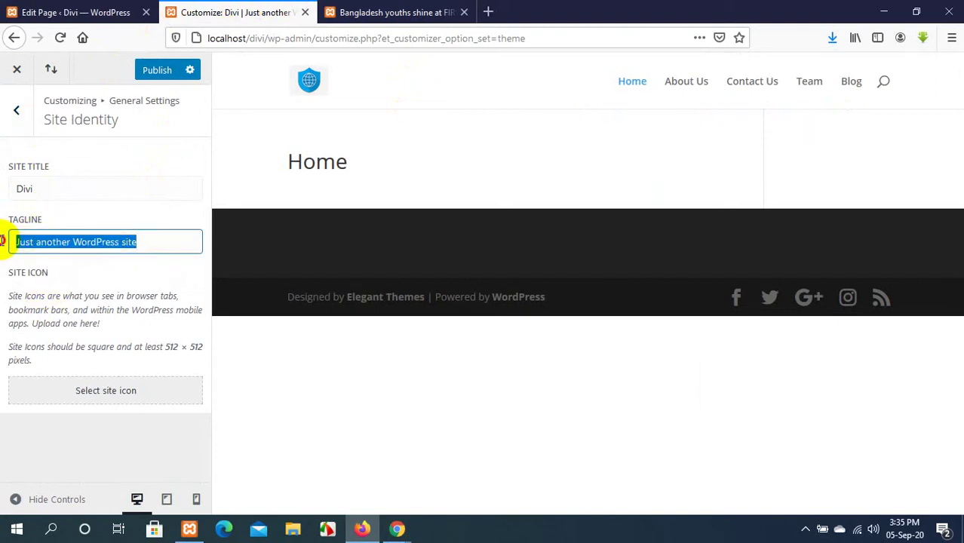
key("BackSpace")
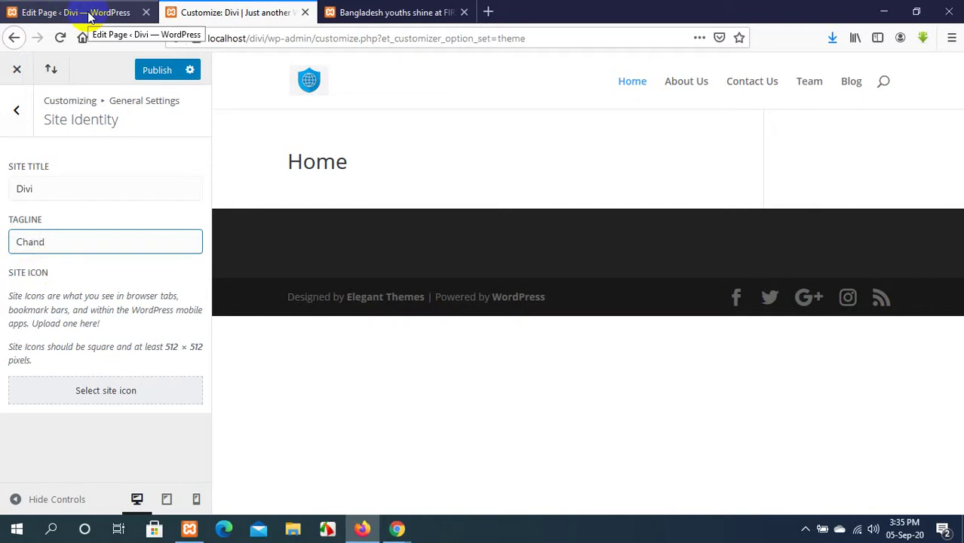
type("r Foridgonj")
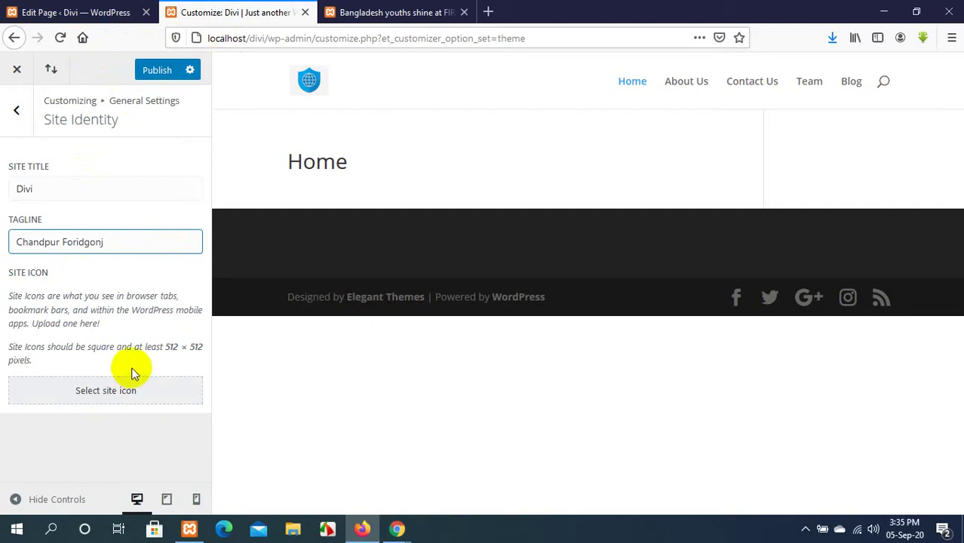
Set and crop the blue shield image as site icon, publish, and go back to General Settings.
left_click(121, 388)
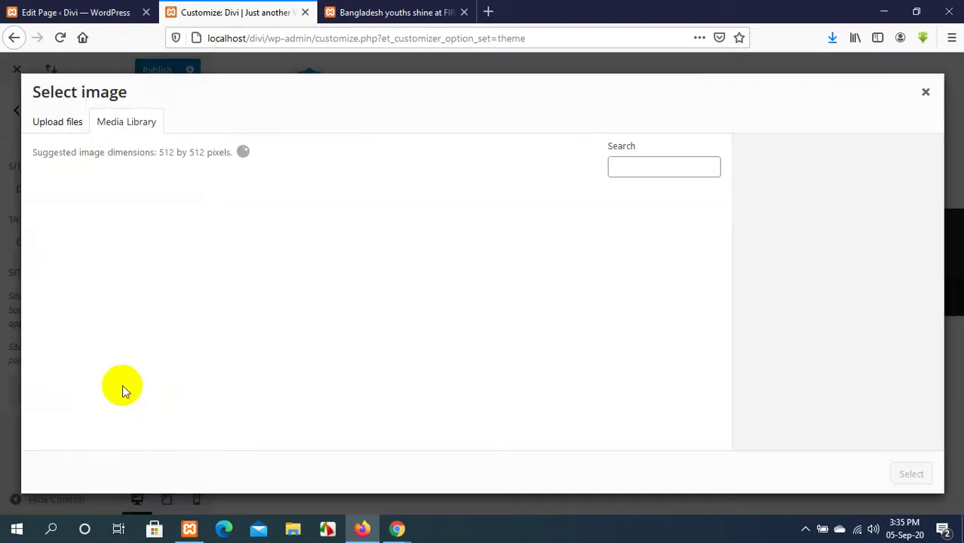
left_click(106, 347)
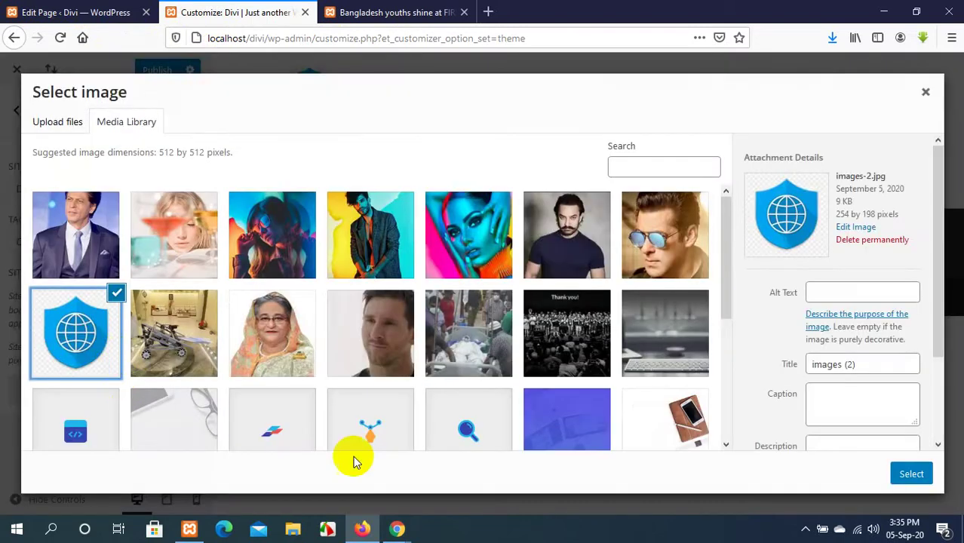
left_click(910, 476)
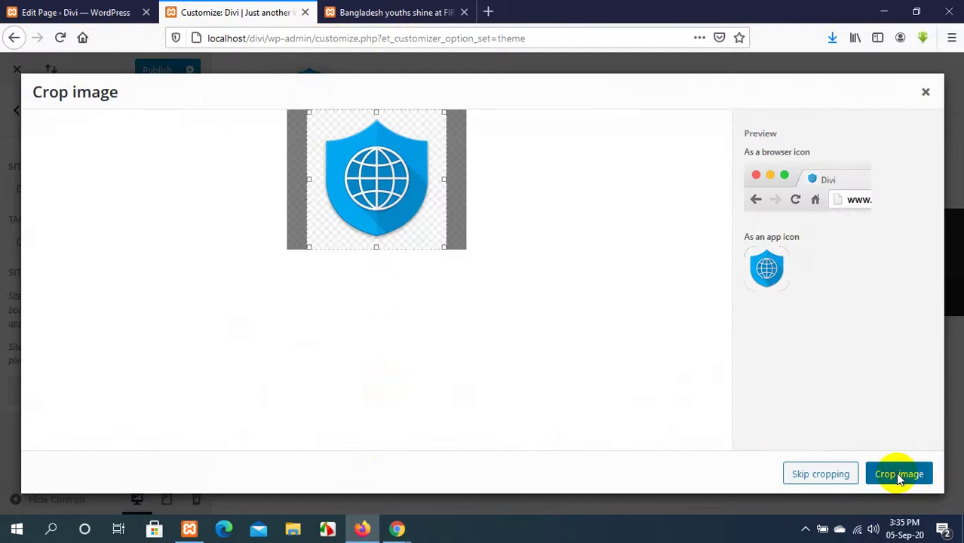
left_click(898, 475)
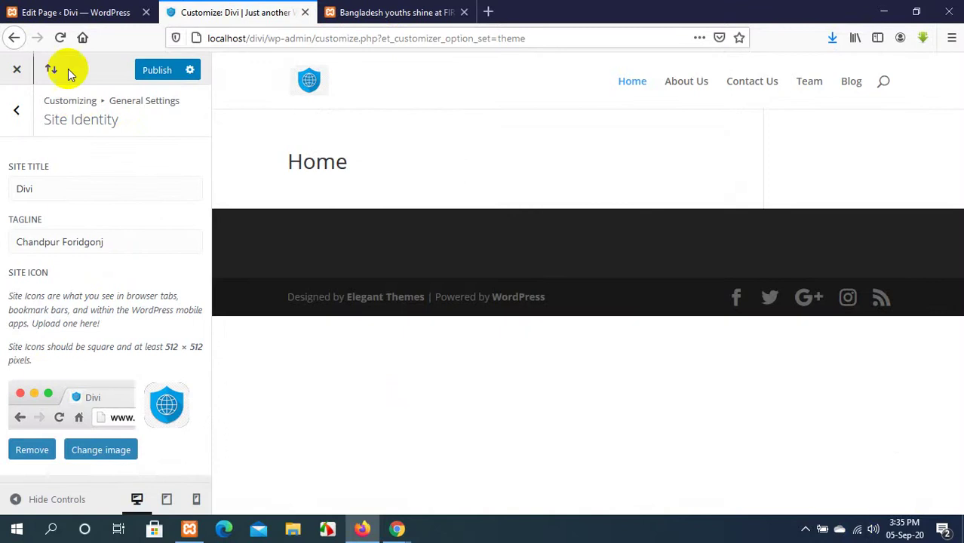
left_click(154, 70)
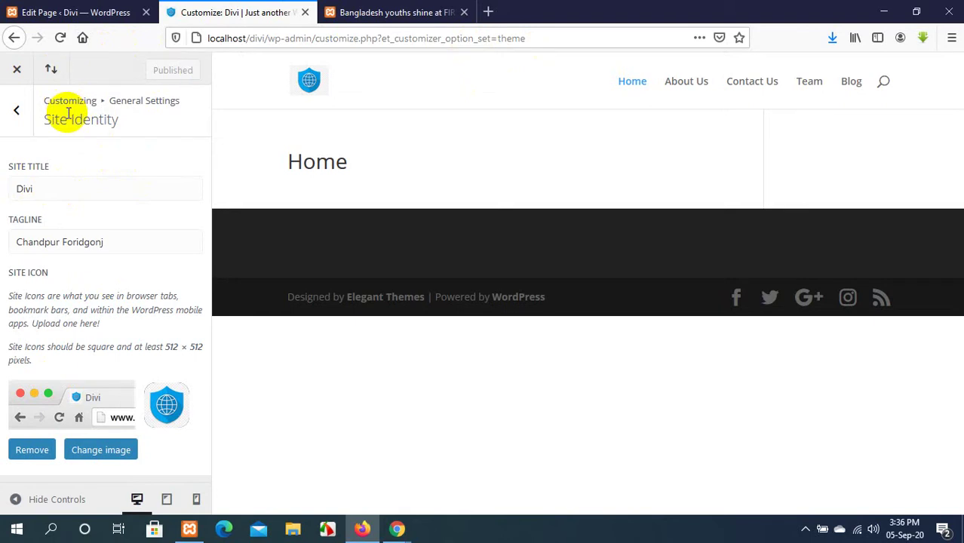
left_click(17, 110)
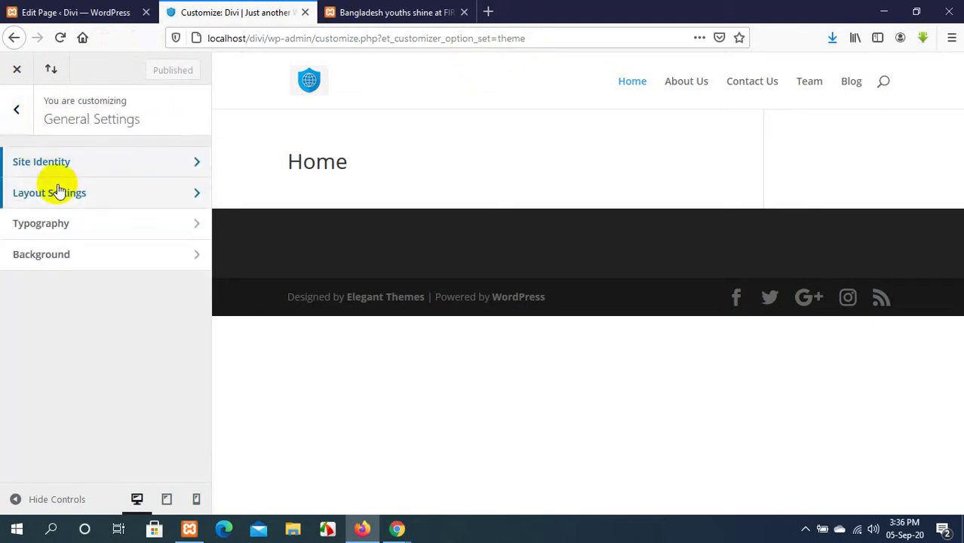
Enable Boxed Layout in Layout Settings and publish the change.
left_click(62, 194)
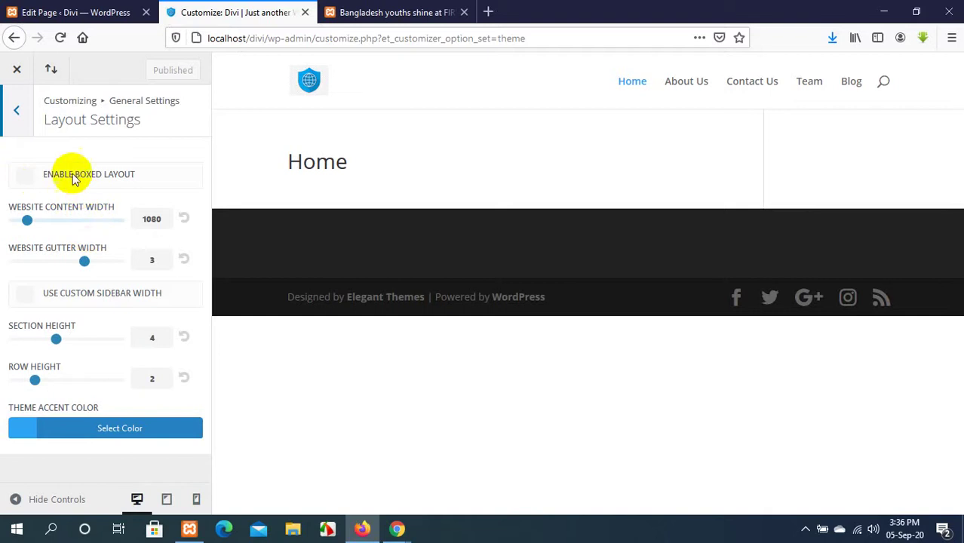
left_click(18, 175)
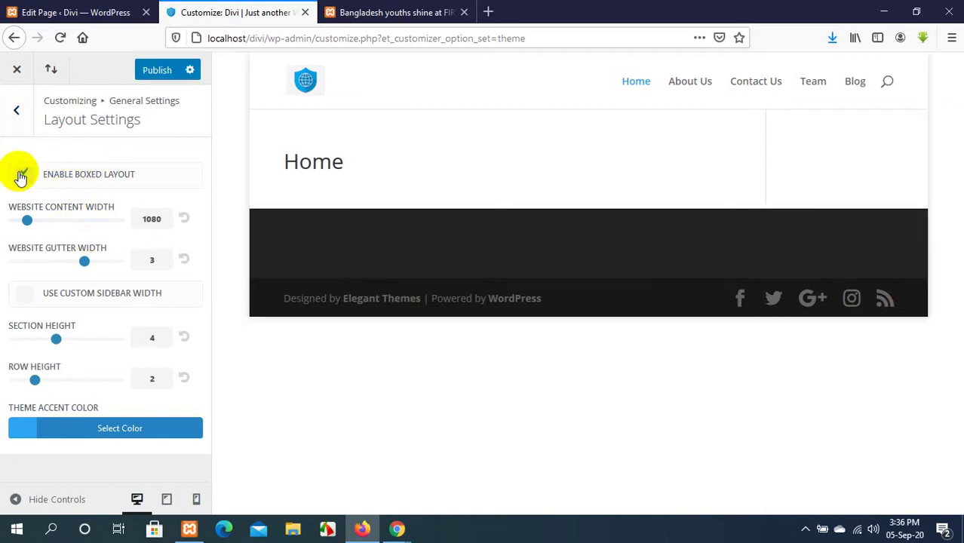
left_click(157, 69)
Reload the Bangladesh youths robotics post and scroll through it to review the boxed layout.
left_click(365, 12)
scroll(437, 252, "down", 5)
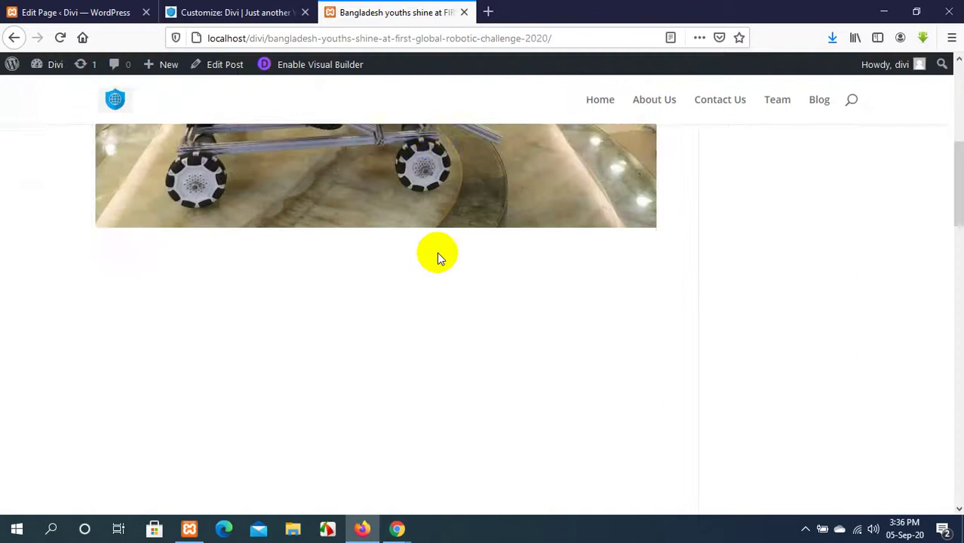
scroll(437, 252, "up", 5)
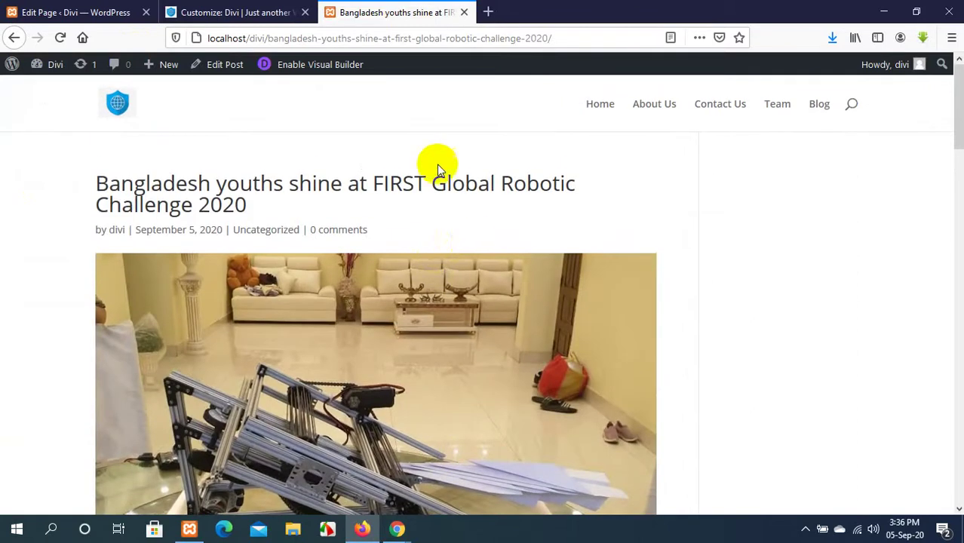
left_click(234, 7)
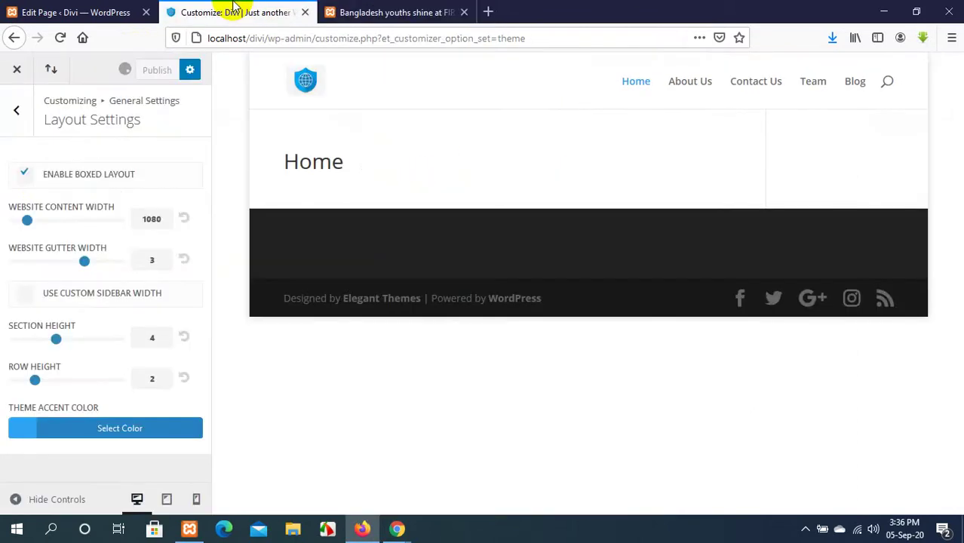
left_click(378, 11)
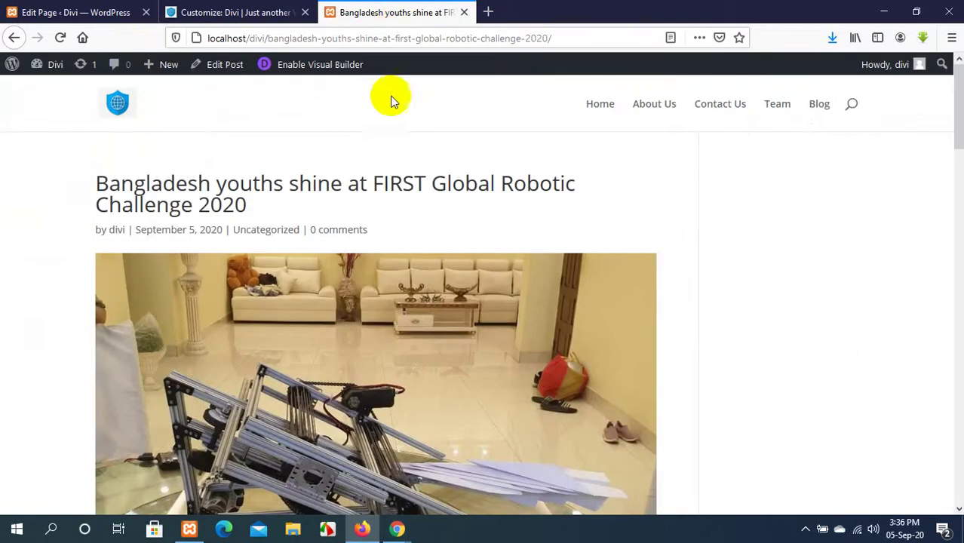
left_click(252, 11)
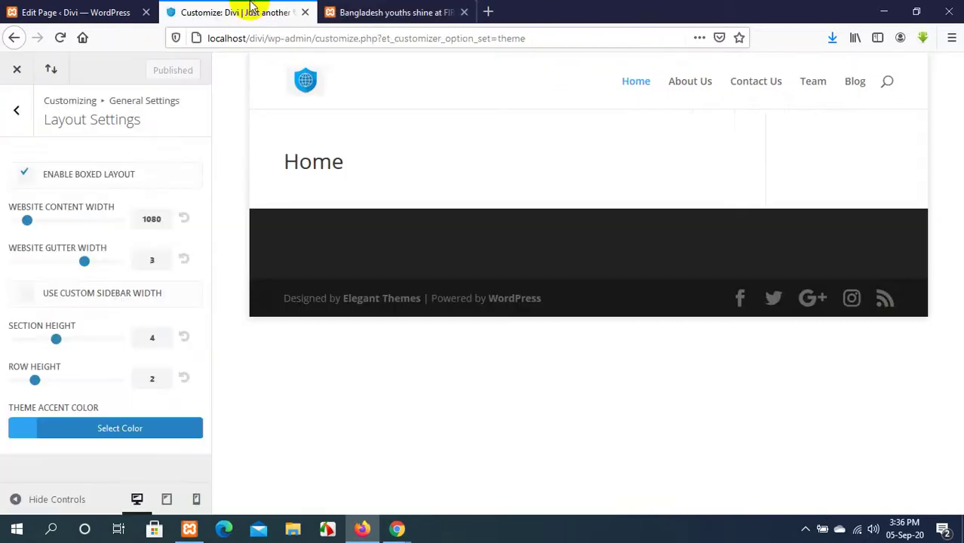
left_click(411, 9)
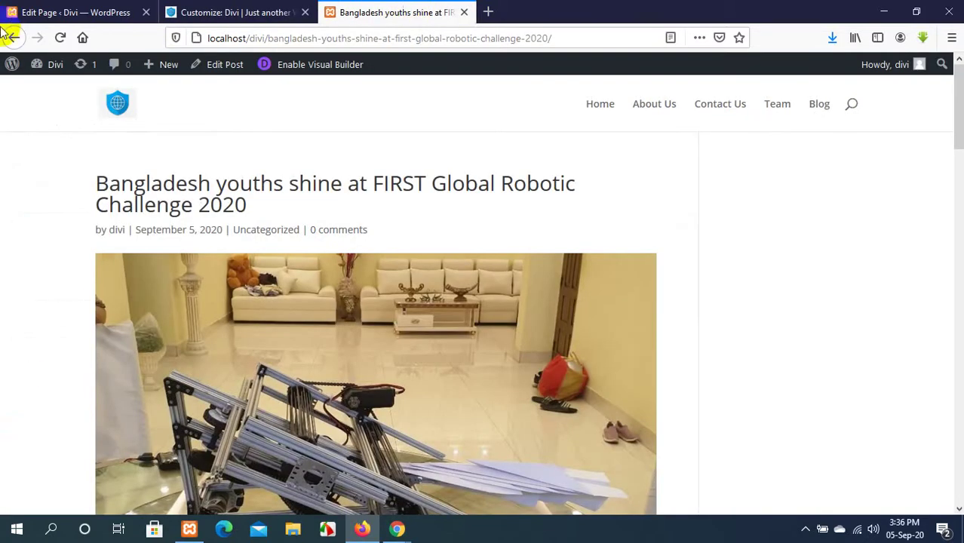
left_click(58, 39)
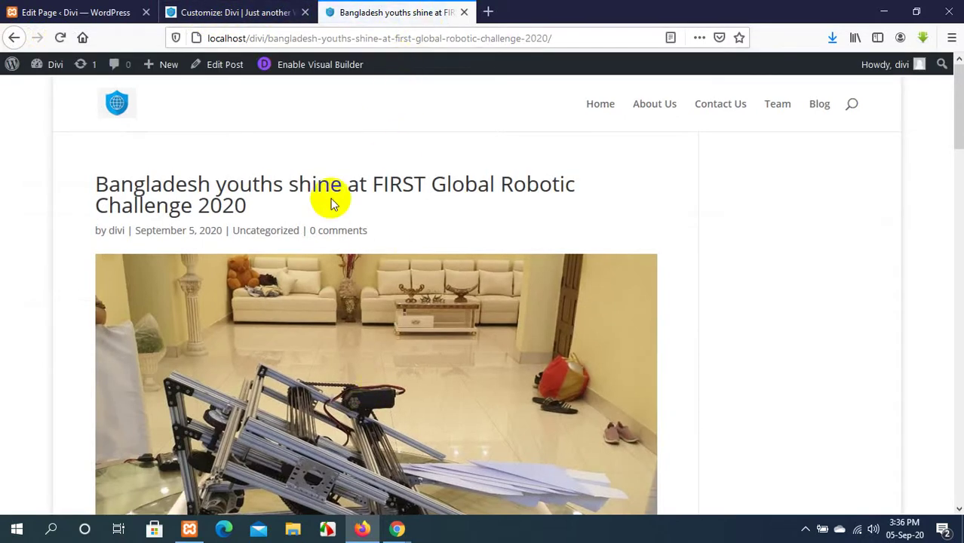
scroll(331, 199, "down", 5)
scroll(330, 195, "up", 4)
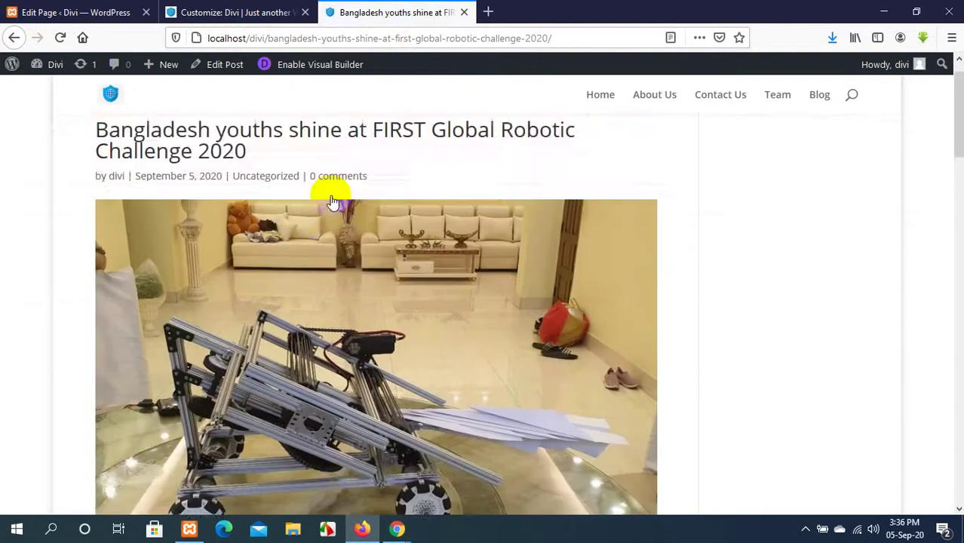
scroll(329, 194, "down", 10)
scroll(36, 200, "down", 10)
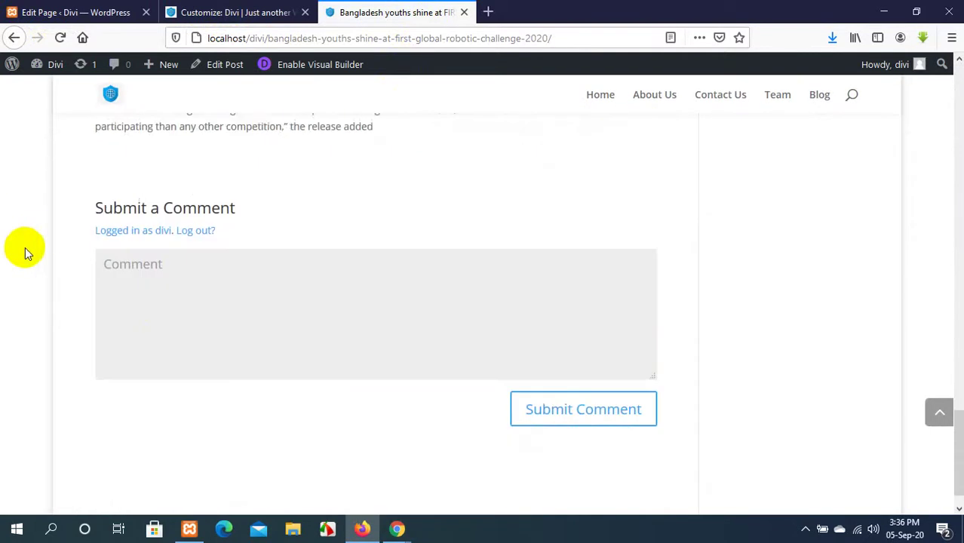
scroll(366, 283, "up", 20)
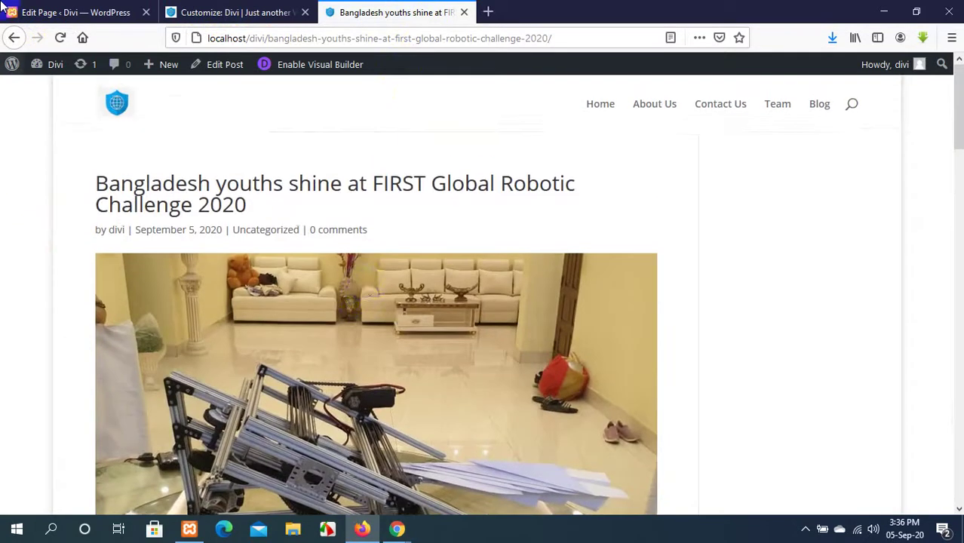
Back in Layout Settings, uncheck Enable Boxed Layout for a full-width site.
left_click(71, 10)
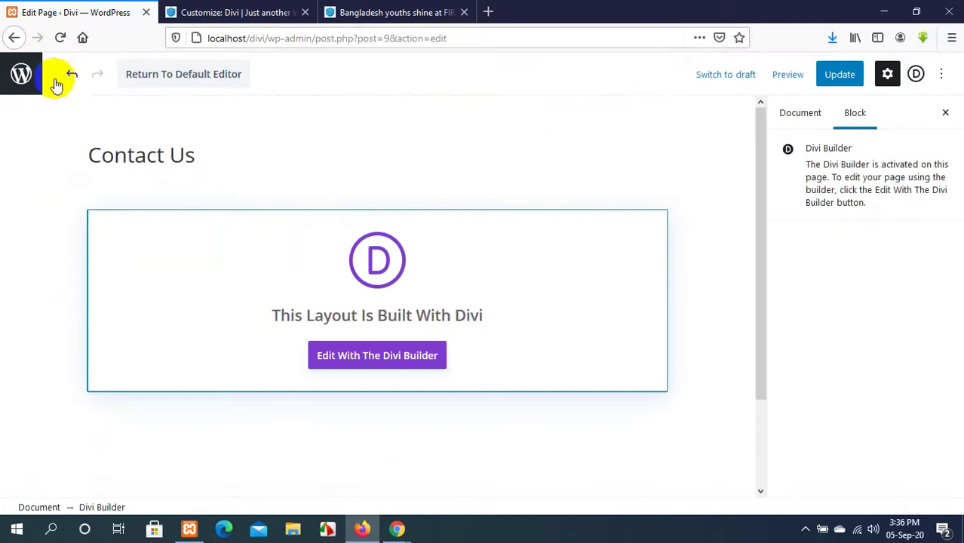
left_click(230, 10)
left_click(25, 173)
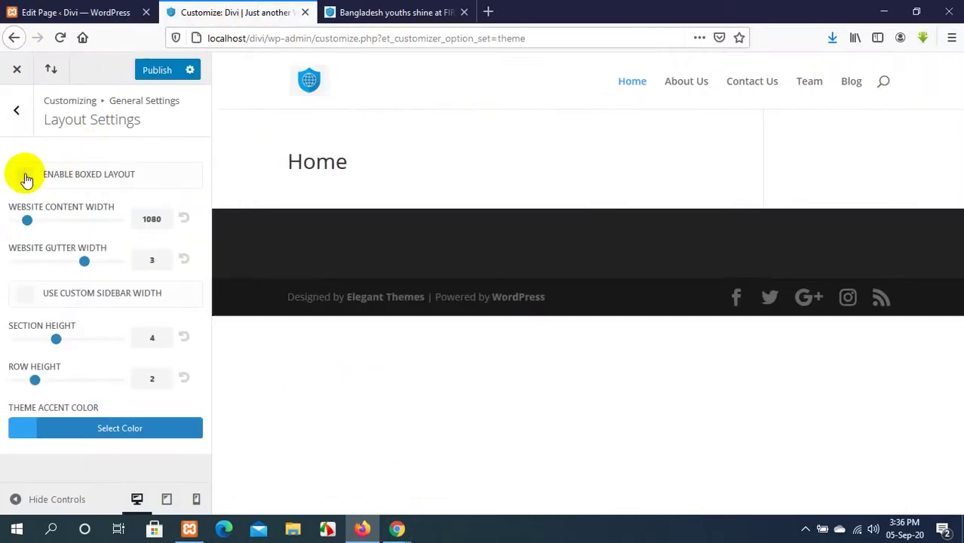
Drag Website Content Width from 1080 to 1040, trying the gutter slider but leaving it at 3.
left_click(28, 219)
mouse_move(28, 220)
left_mouse_down()
mouse_move(55, 220)
mouse_move(22, 229)
left_mouse_up()
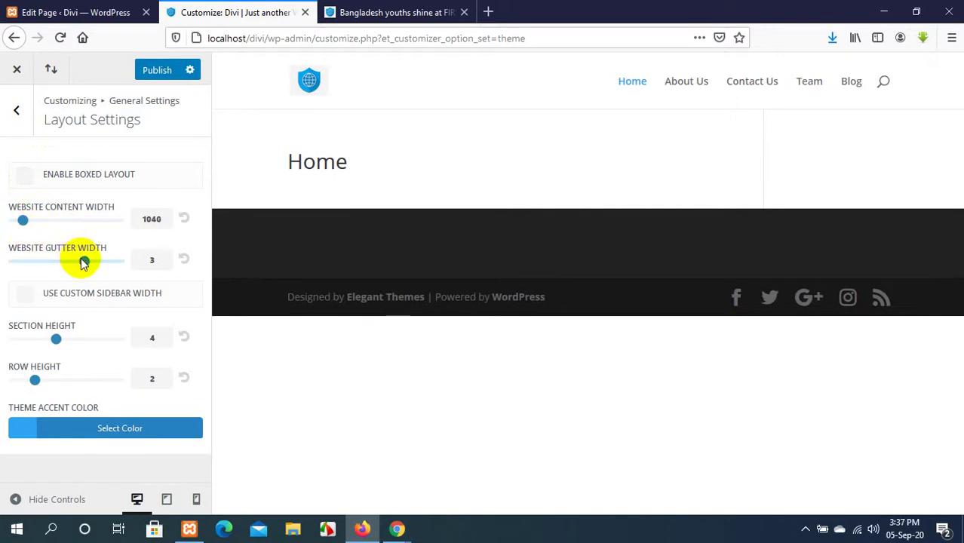
mouse_move(78, 257)
left_mouse_down()
mouse_move(58, 258)
mouse_move(137, 265)
mouse_move(95, 266)
left_mouse_up()
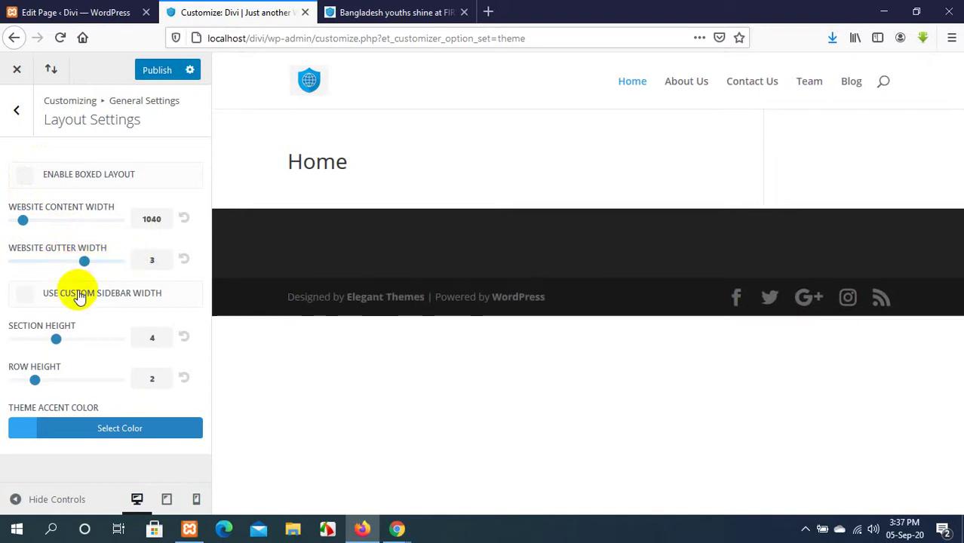
left_click(59, 341)
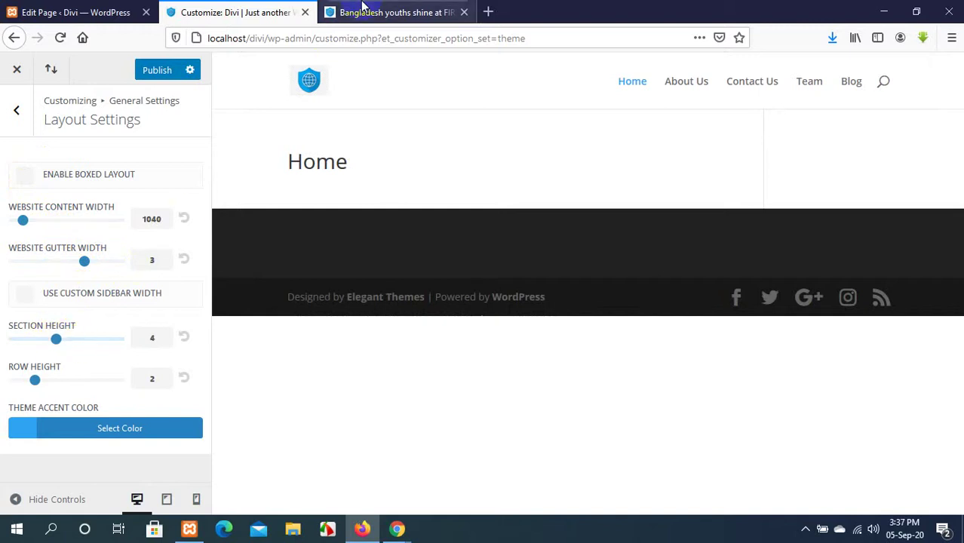
left_click(113, 12)
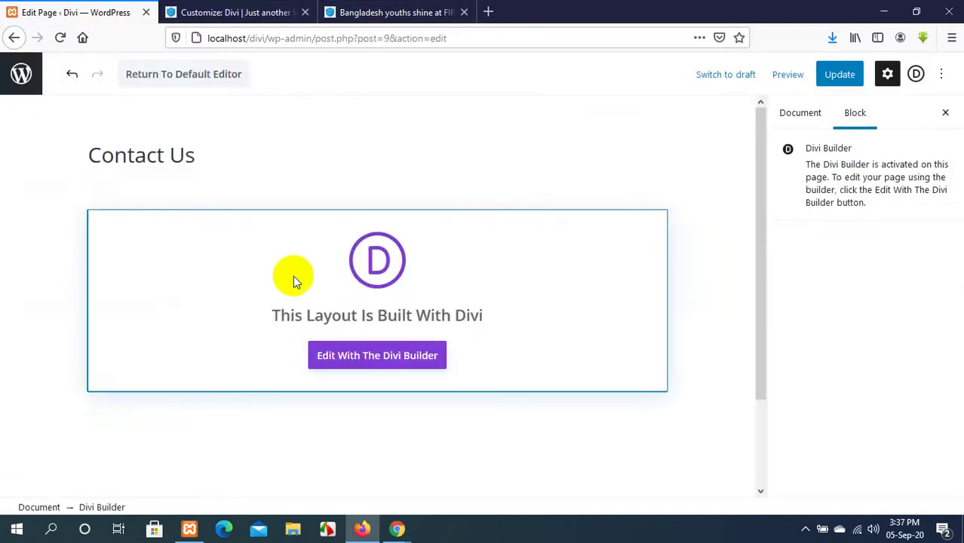
left_click(216, 8)
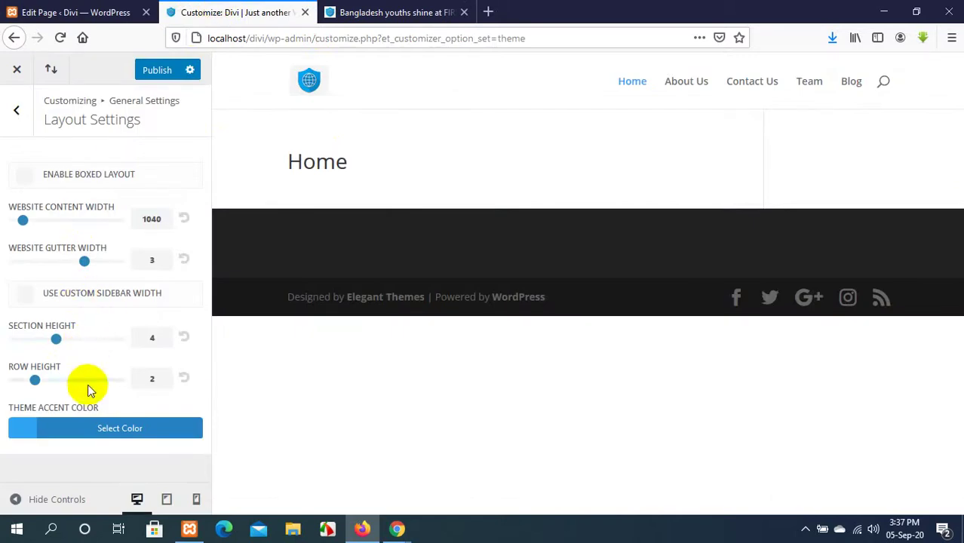
Set Theme Accent Color to semi-transparent deep blue rgba(25,65,196), then return to the Contact Us editor.
left_click(66, 427)
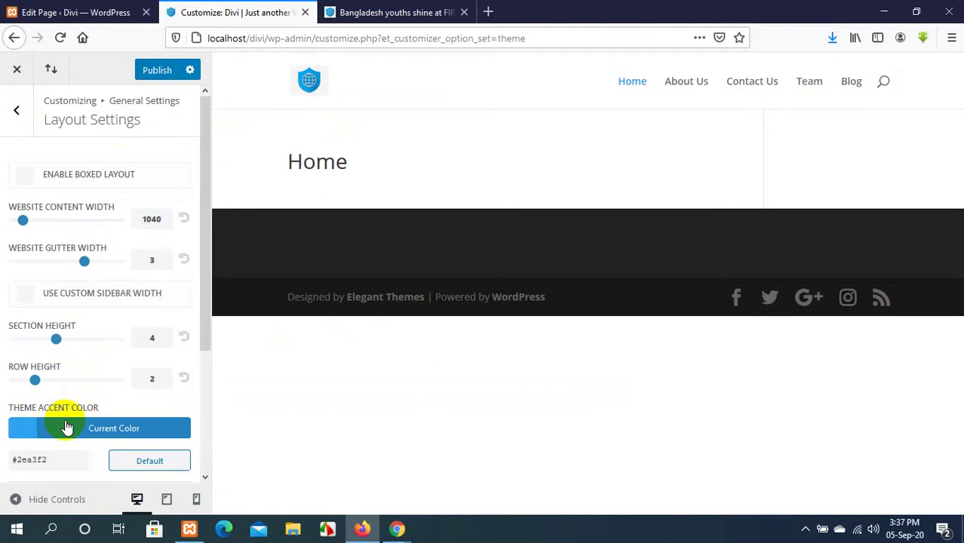
scroll(82, 390, "down", 3)
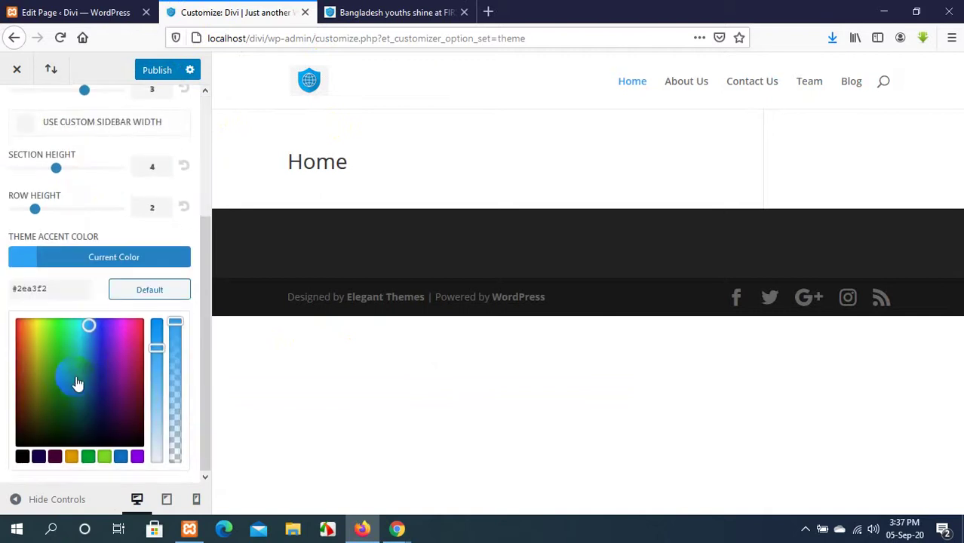
left_click_drag(91, 325, 96, 348)
left_click(172, 337)
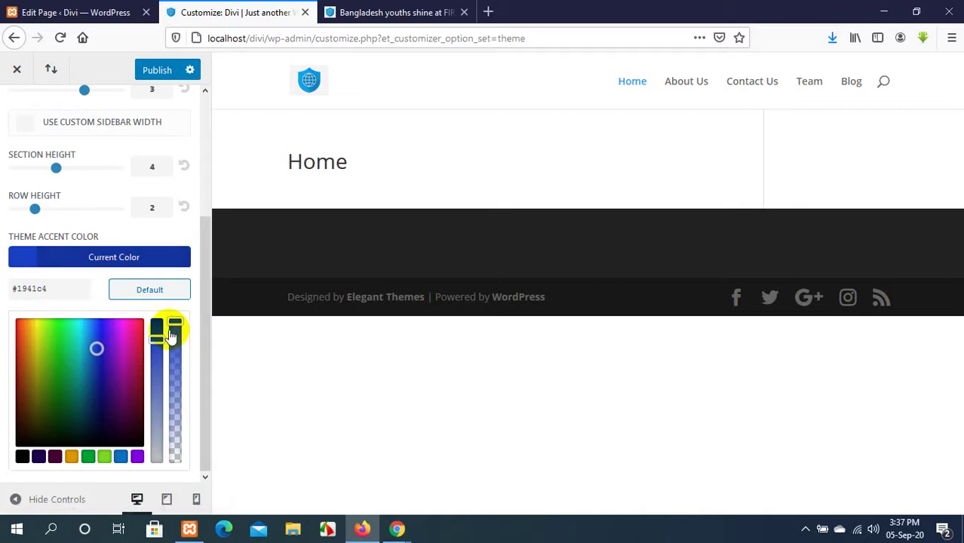
left_click_drag(174, 324, 176, 344)
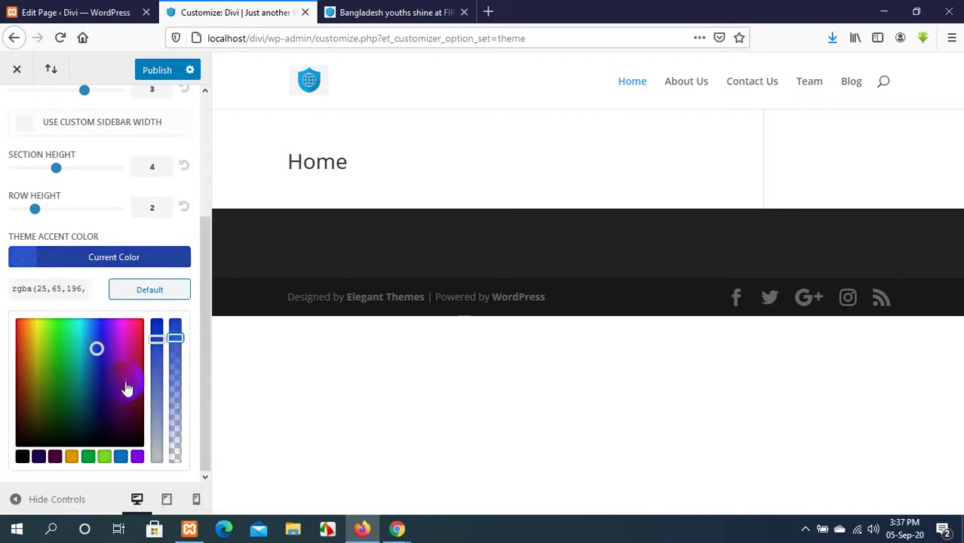
left_click(92, 257)
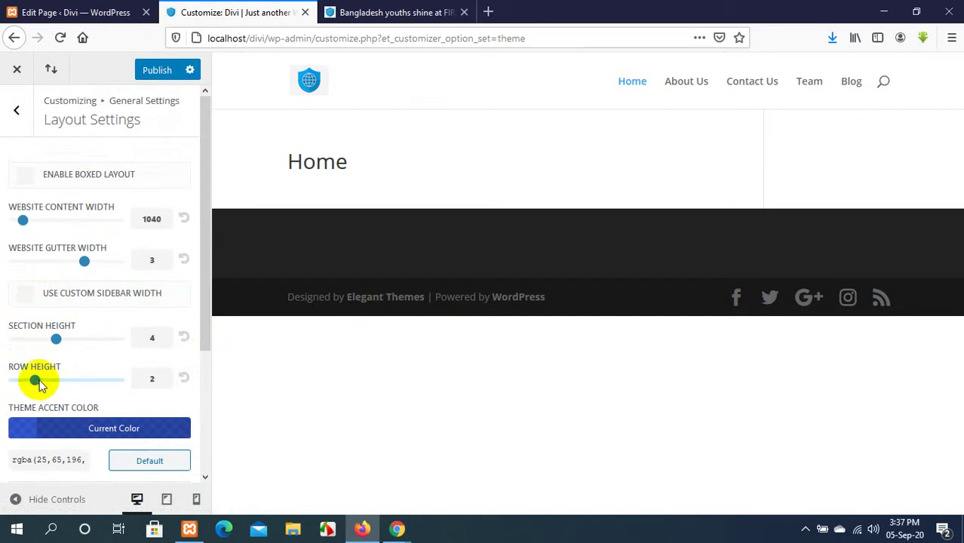
left_click(135, 9)
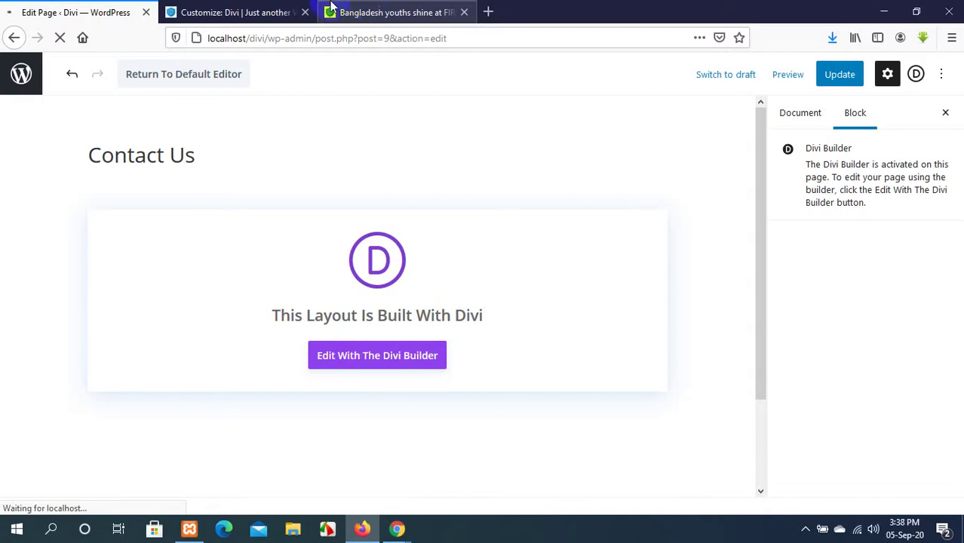
Reload the robotics post and scroll through it to review the new styling.
left_click(260, 9)
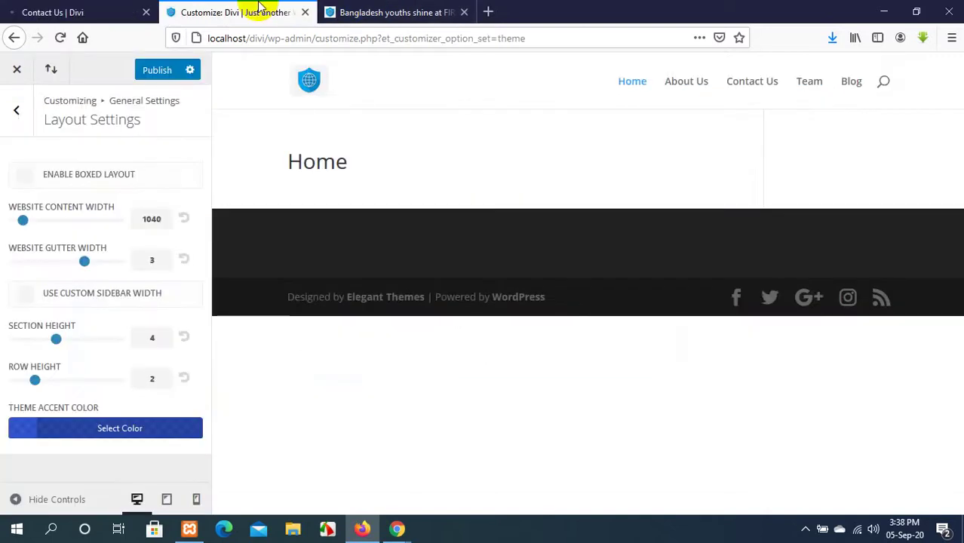
left_click(400, 10)
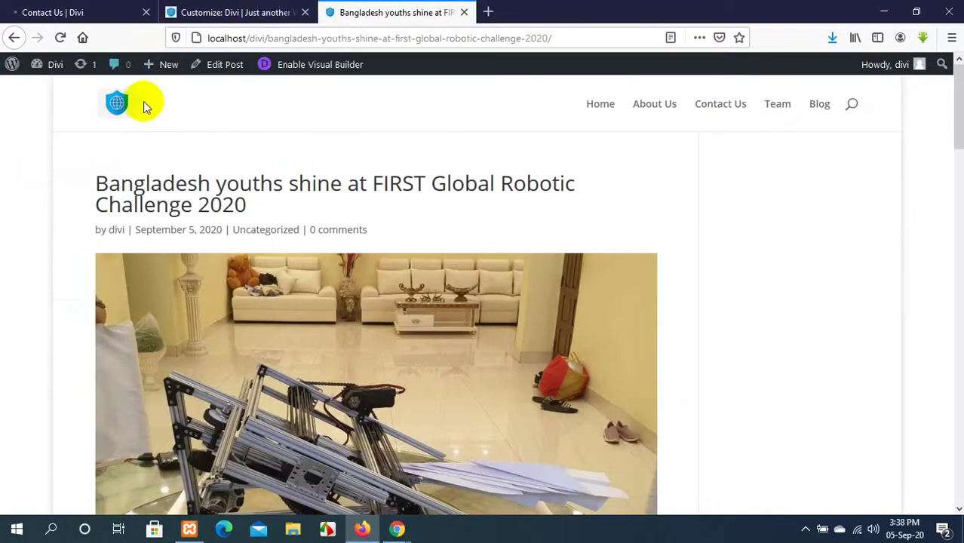
left_click(60, 37)
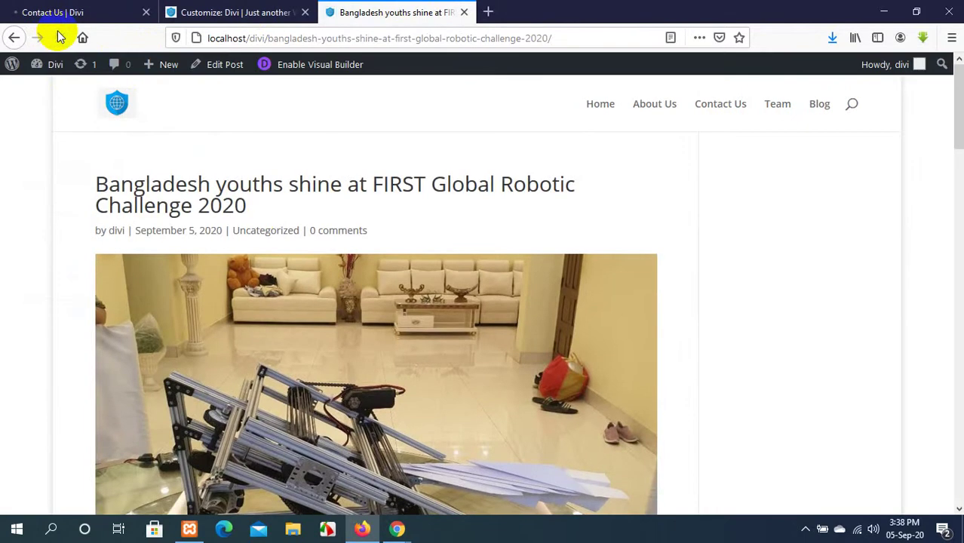
scroll(254, 225, "down", 5)
scroll(253, 220, "up", 2)
scroll(253, 220, "down", 1)
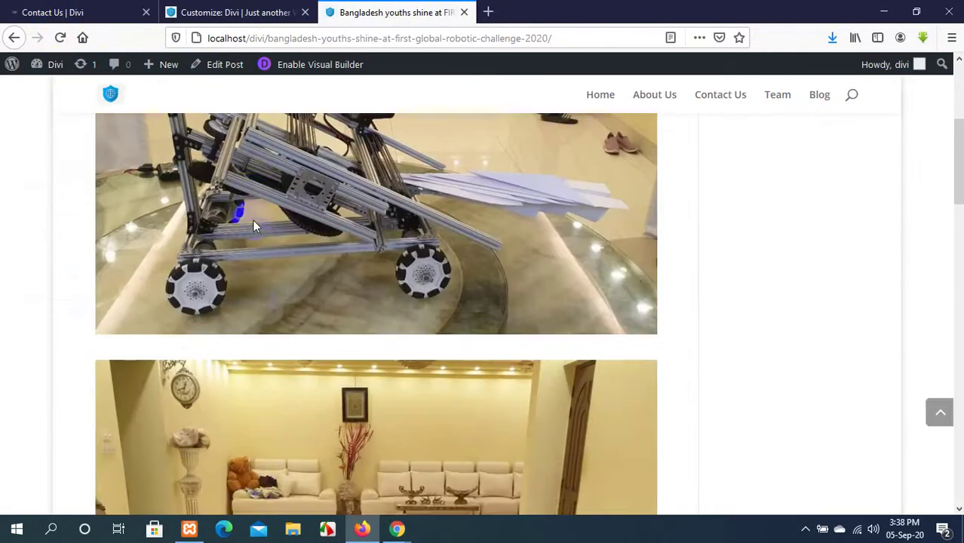
scroll(253, 220, "up", 3)
scroll(253, 220, "down", 2)
scroll(252, 220, "down", 5)
scroll(253, 220, "up", 5)
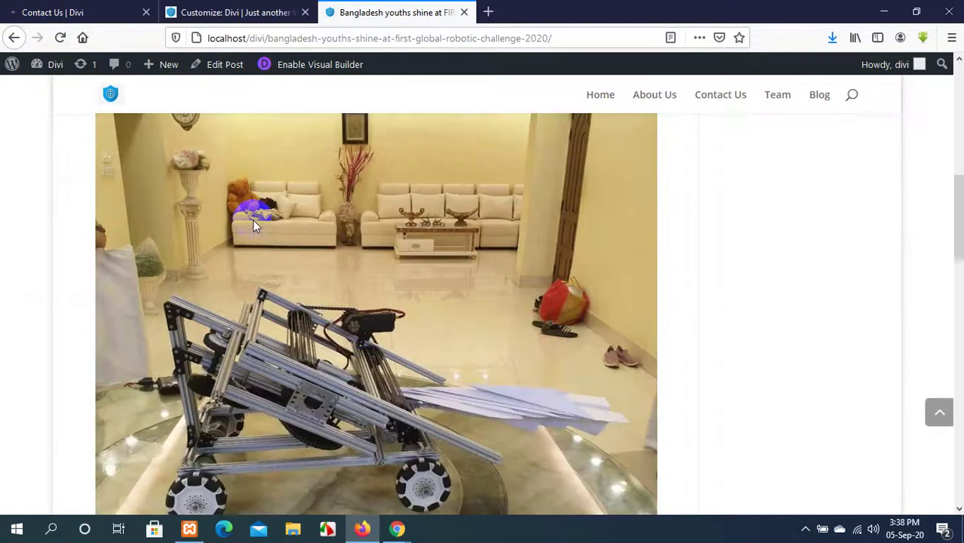
scroll(253, 220, "up", 2)
scroll(253, 220, "down", 1)
scroll(253, 221, "down", 4)
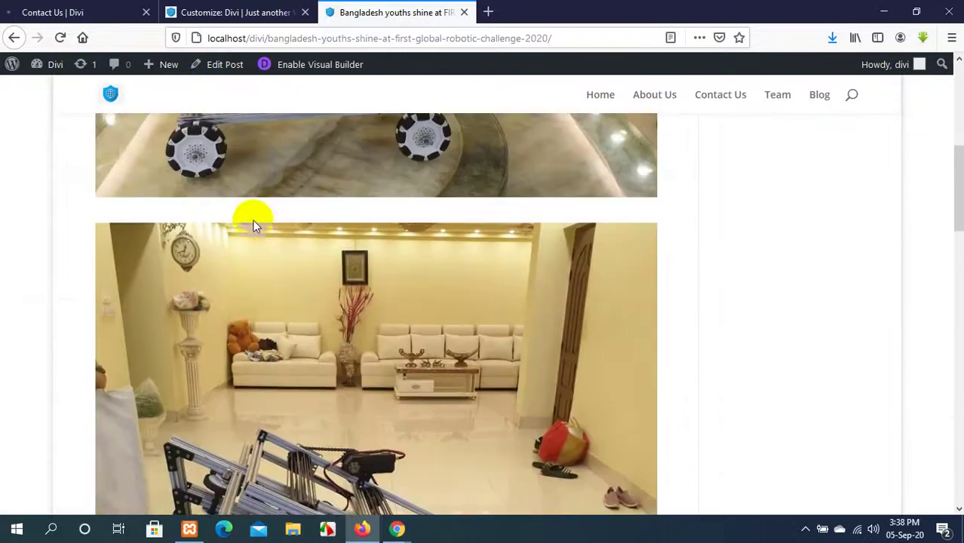
scroll(247, 254, "down", 10)
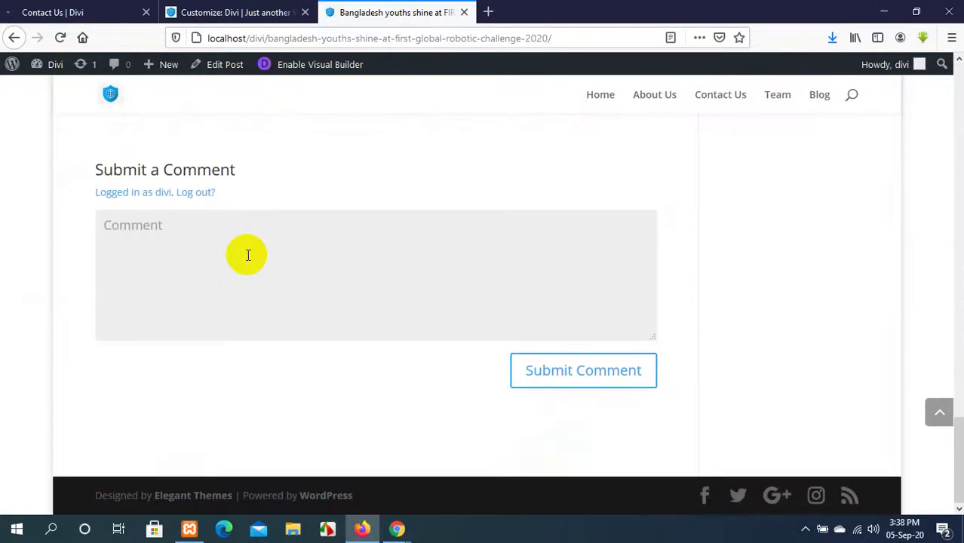
scroll(247, 254, "up", 11)
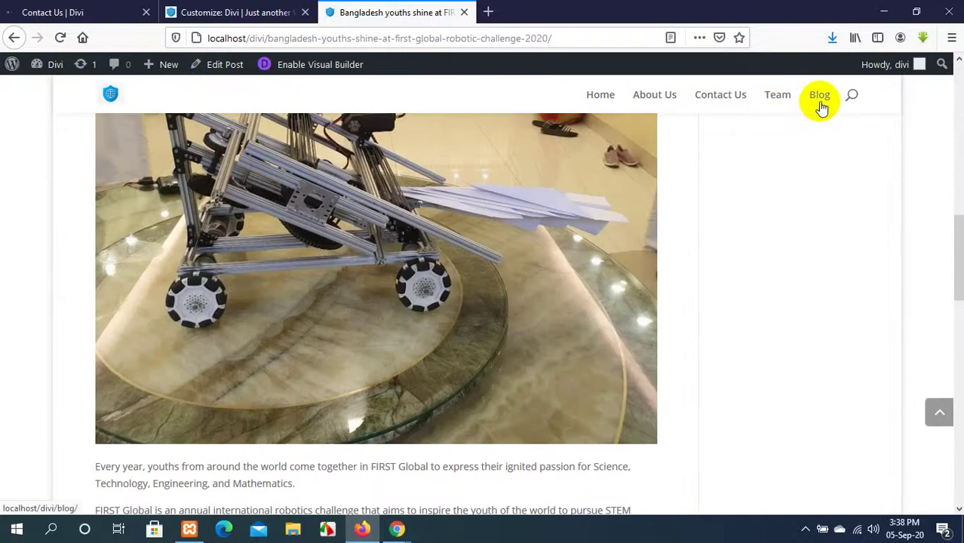
View the Blog page, then bring up the Contact Us page in the visual builder.
left_click(781, 97)
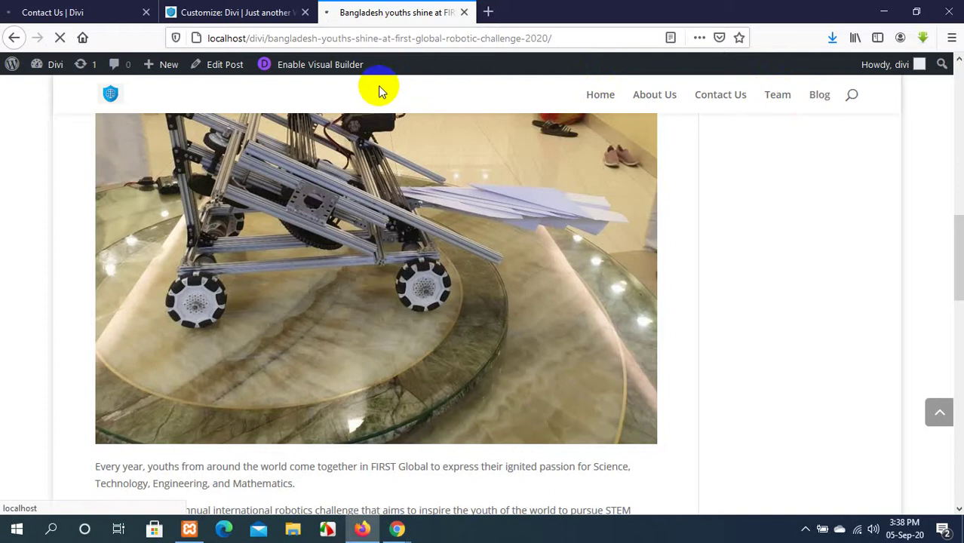
scroll(379, 95, "down", 5)
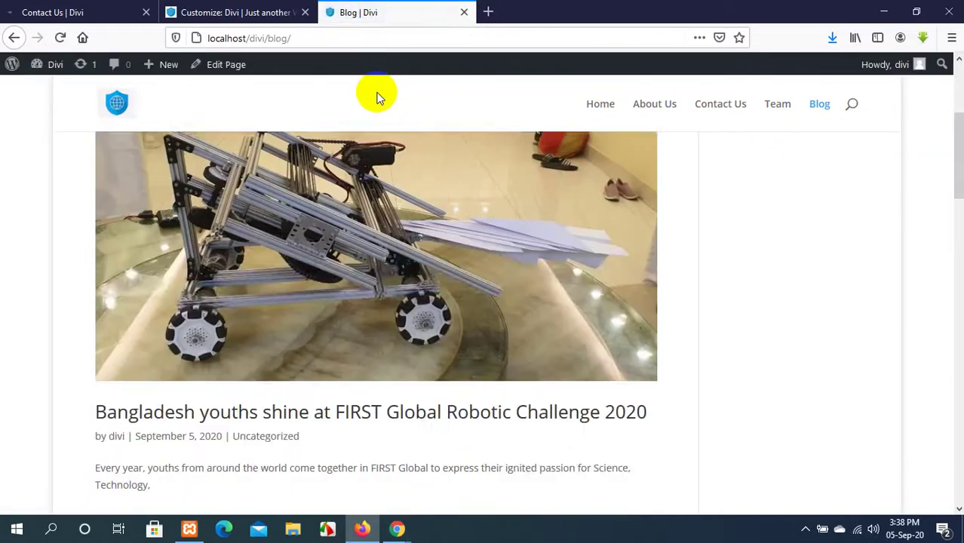
scroll(378, 97, "down", 8)
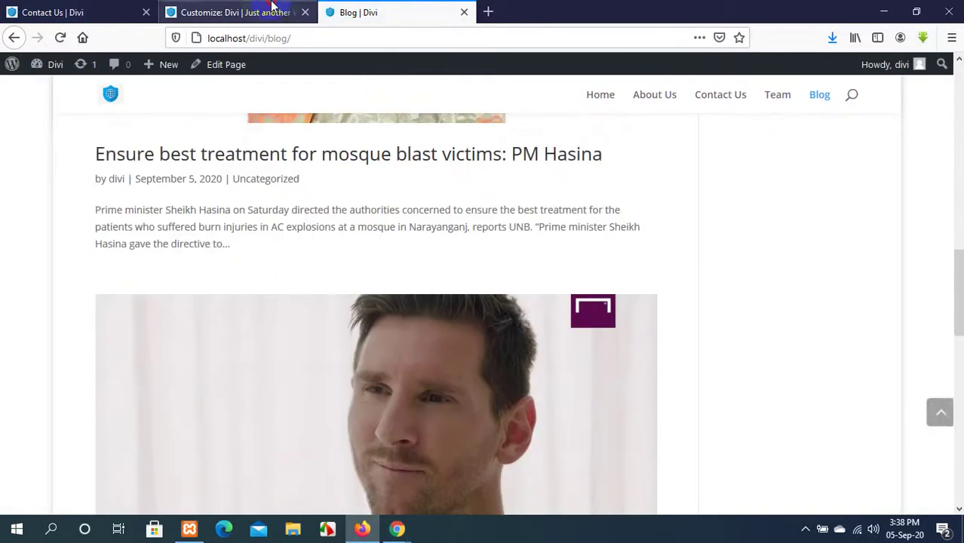
left_click(273, 6)
left_click(61, 12)
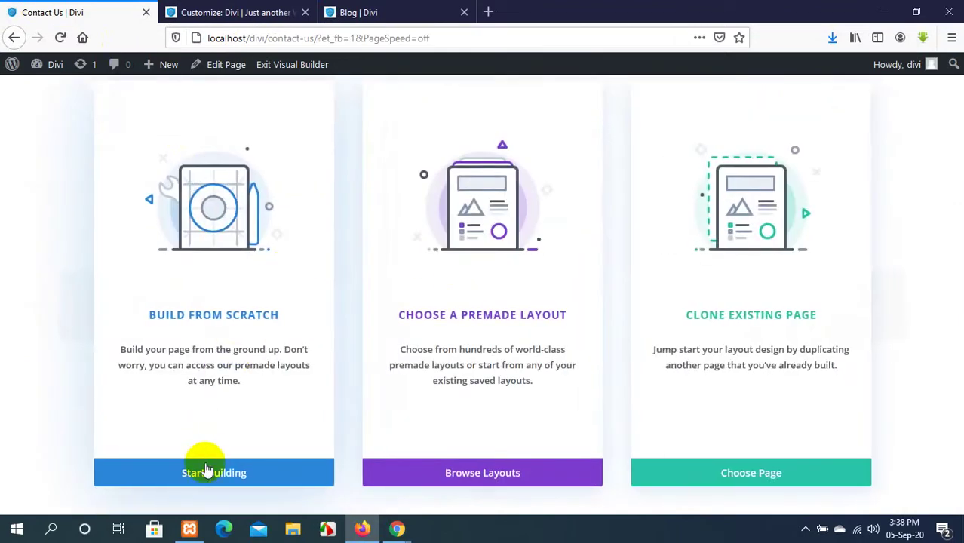
Start the Contact Us page from scratch, dismissing the row layout choices.
left_click(205, 473)
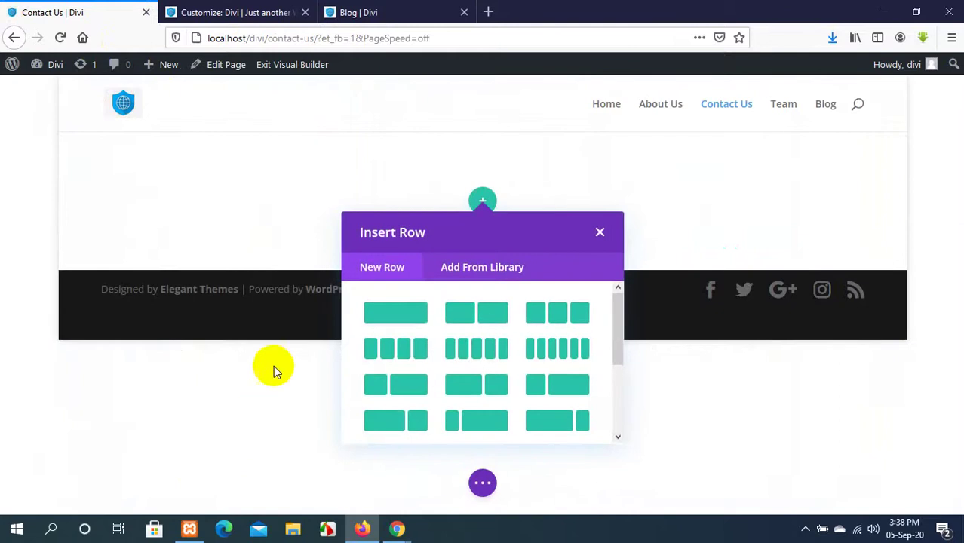
left_click(598, 235)
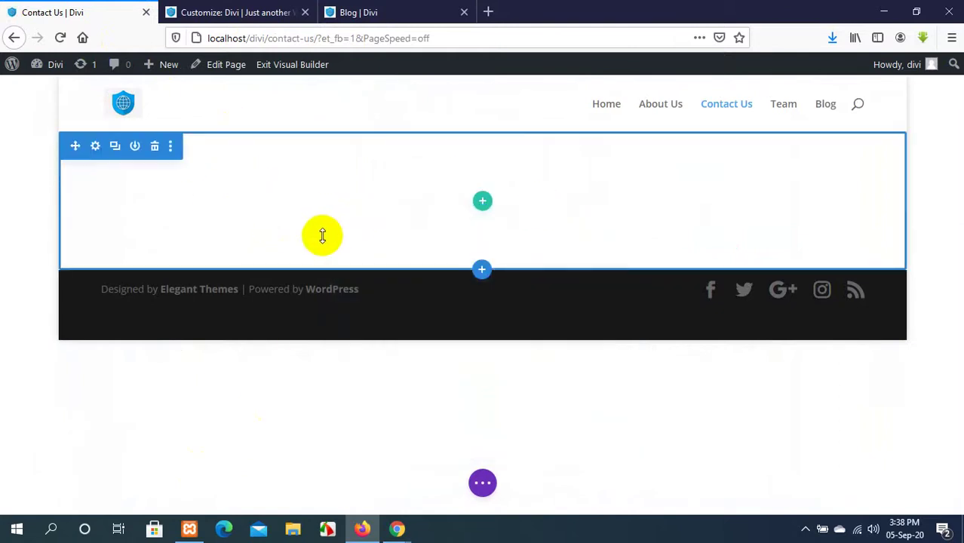
left_click_drag(81, 146, 375, 161)
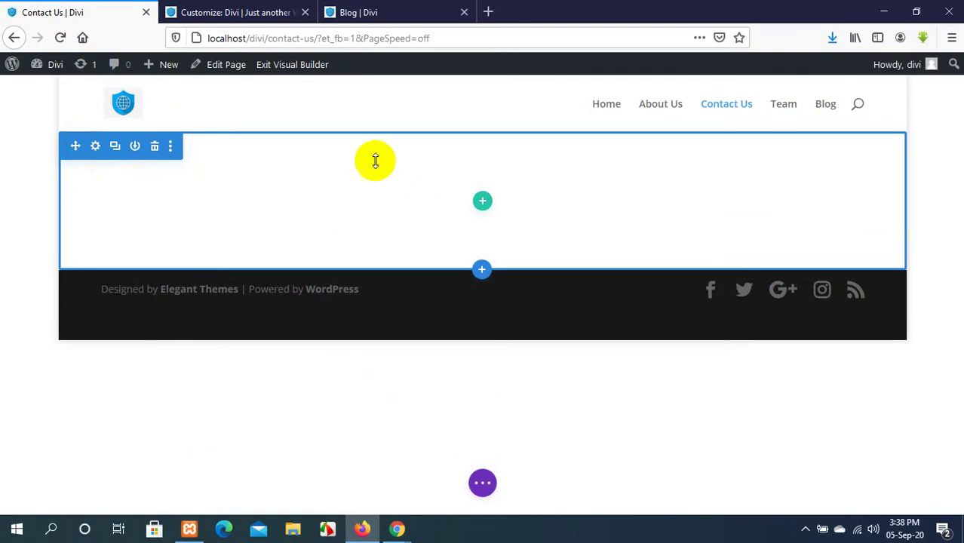
Compare the site customizer, live Blog page and Contact Us builder side by side.
left_click(256, 11)
left_click(60, 9)
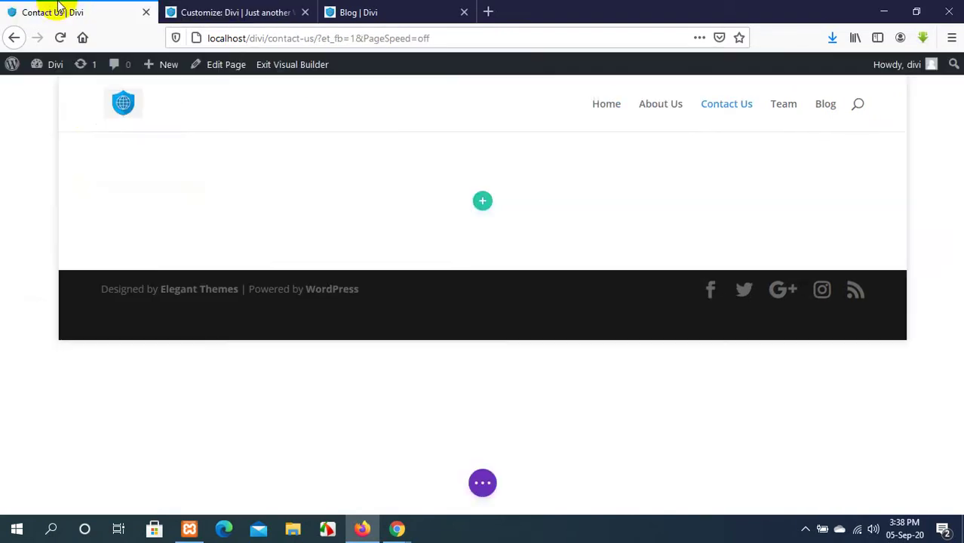
left_click(351, 6)
left_click(256, 9)
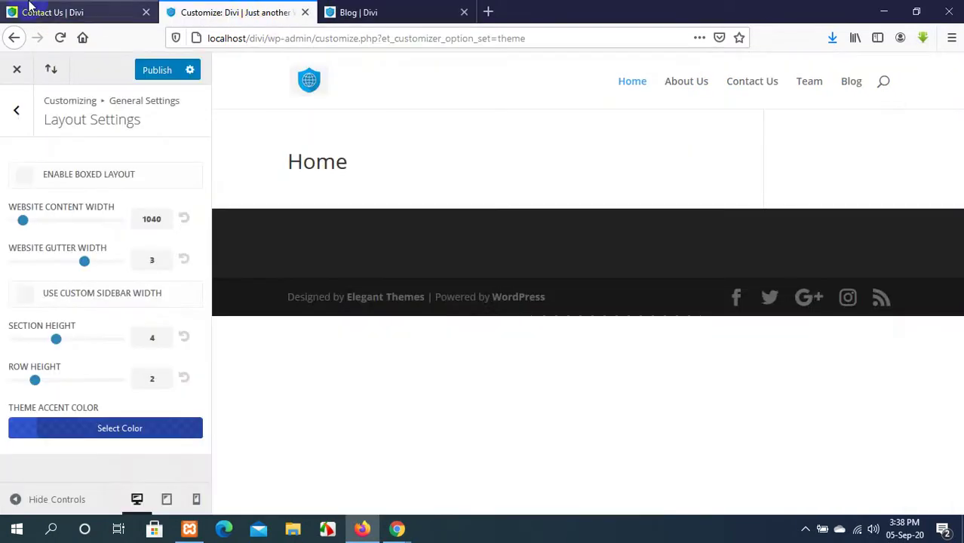
left_click(30, 8)
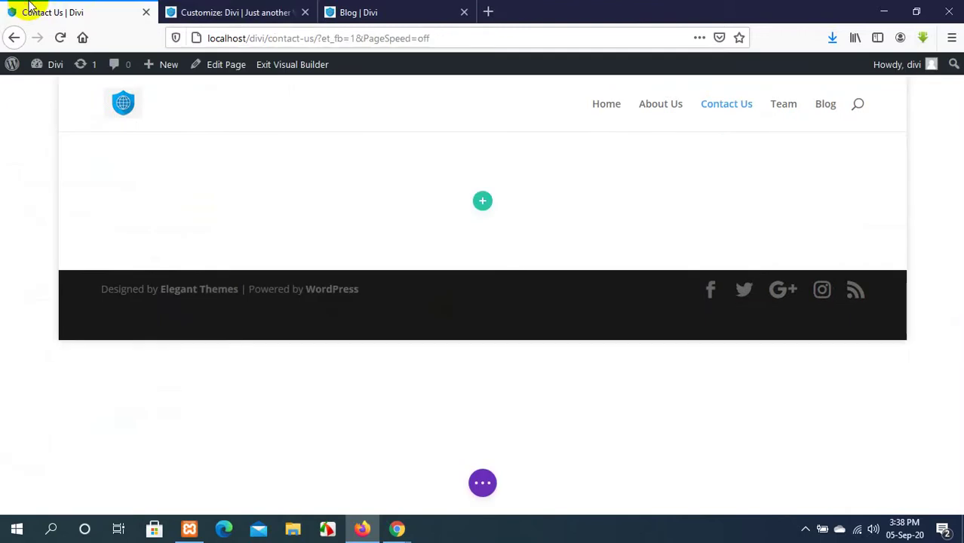
left_click(257, 8)
left_click(130, 6)
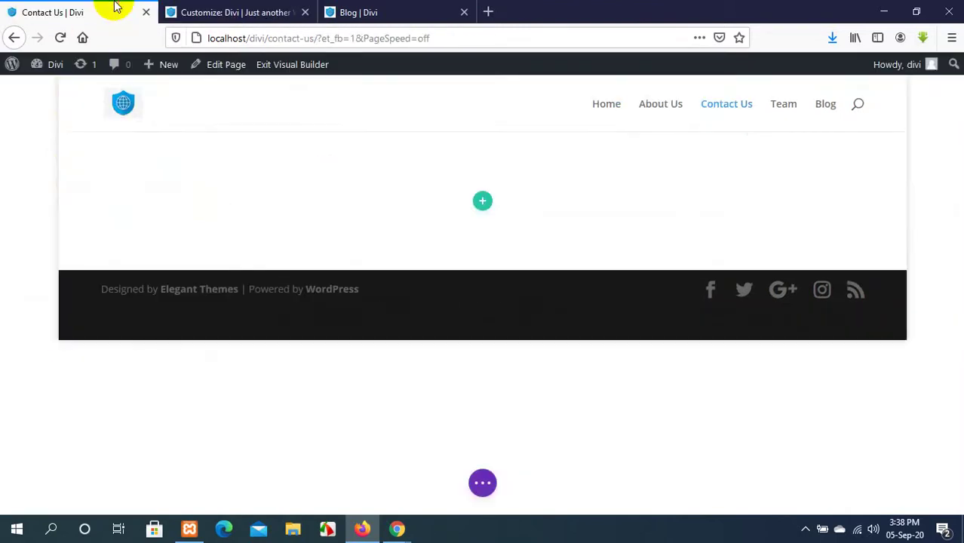
mouse_move(138, 160)
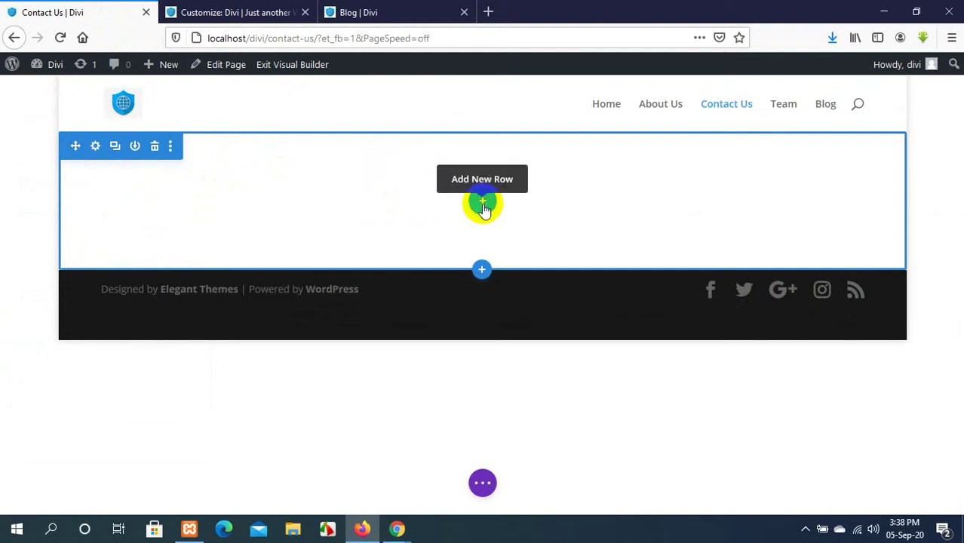
left_click(207, 7)
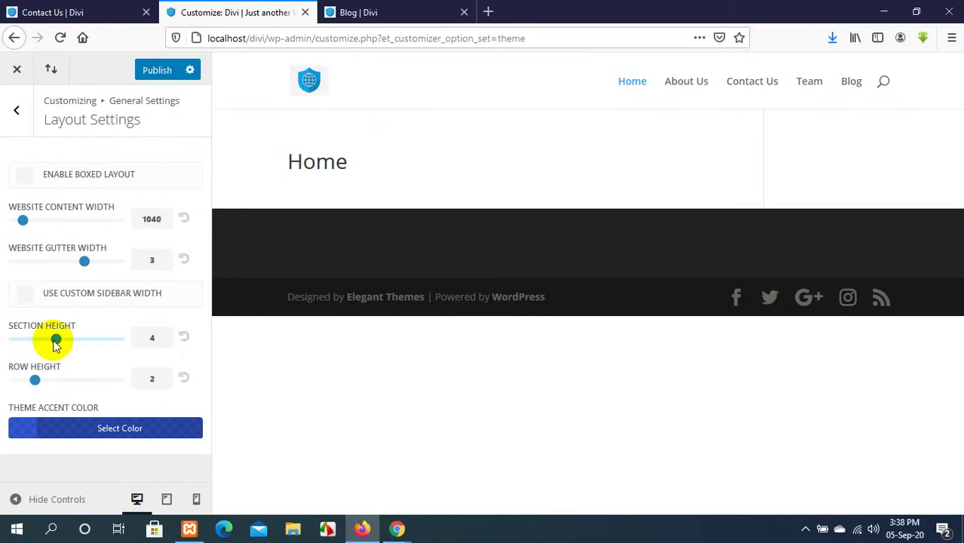
left_click(41, 7)
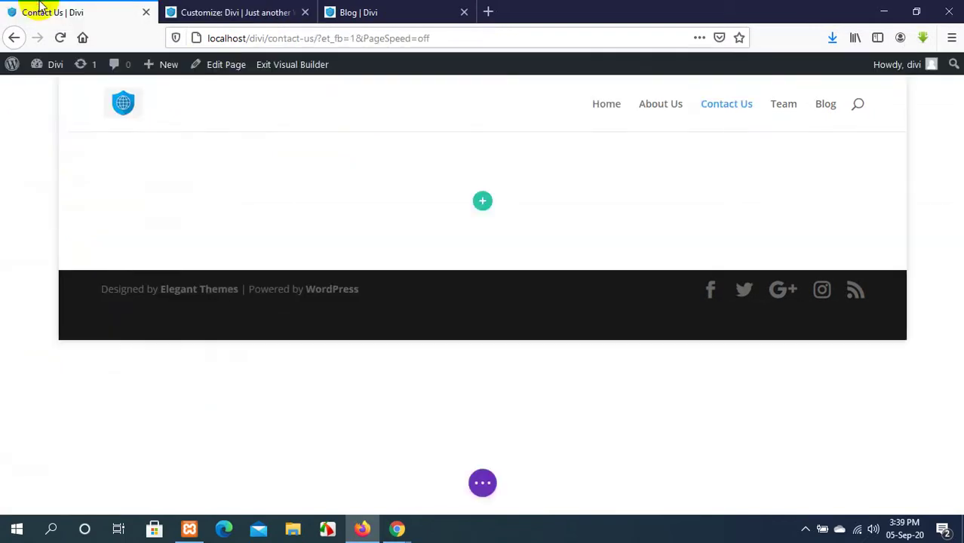
mouse_move(271, 151)
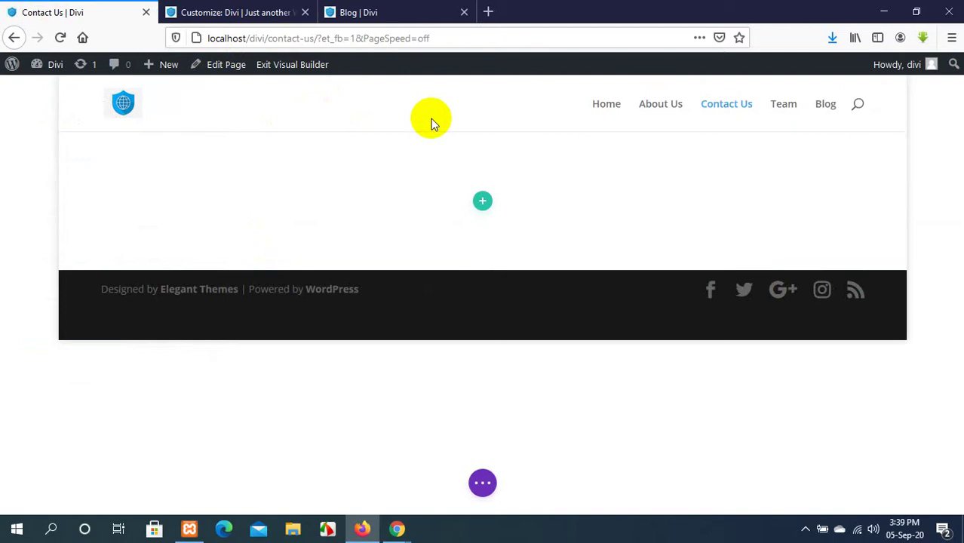
Raise the website gutter width from 3 to 4 in Layout Settings.
left_click(243, 8)
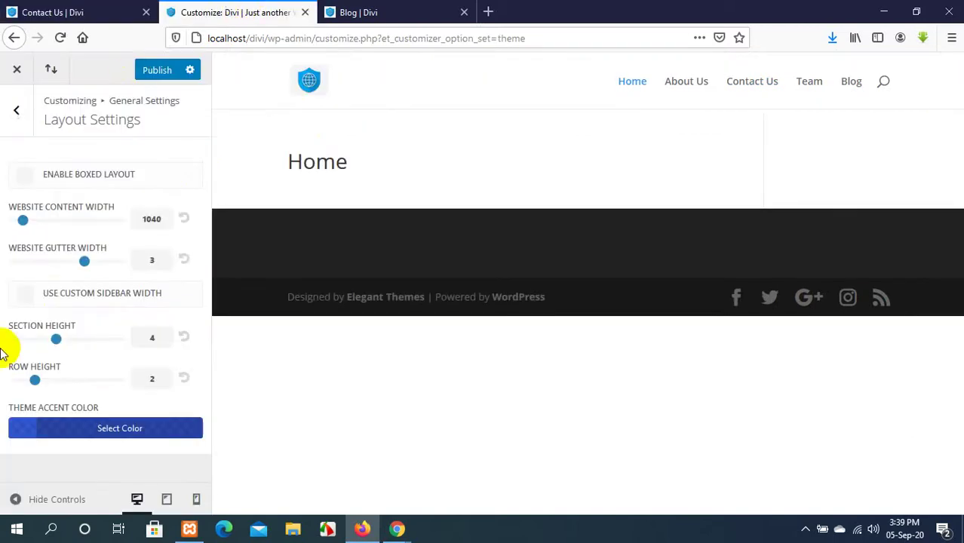
left_click_drag(89, 269, 121, 260)
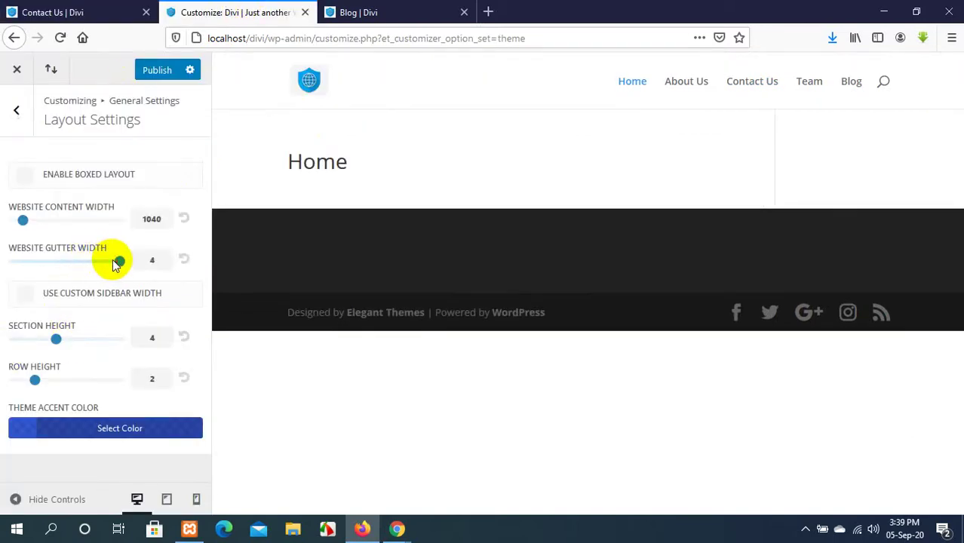
left_click(73, 7)
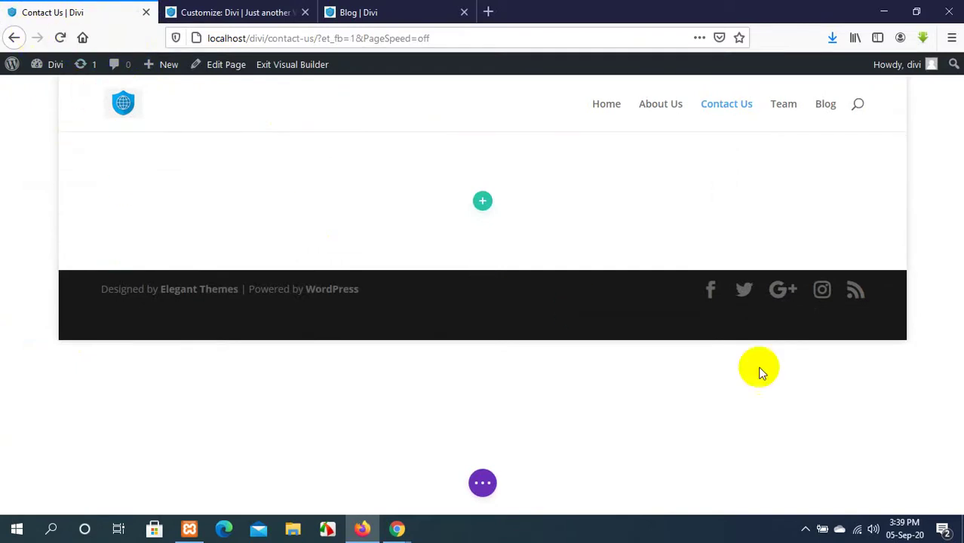
Open the empty Contact Us section's settings and save them.
left_click(216, 10)
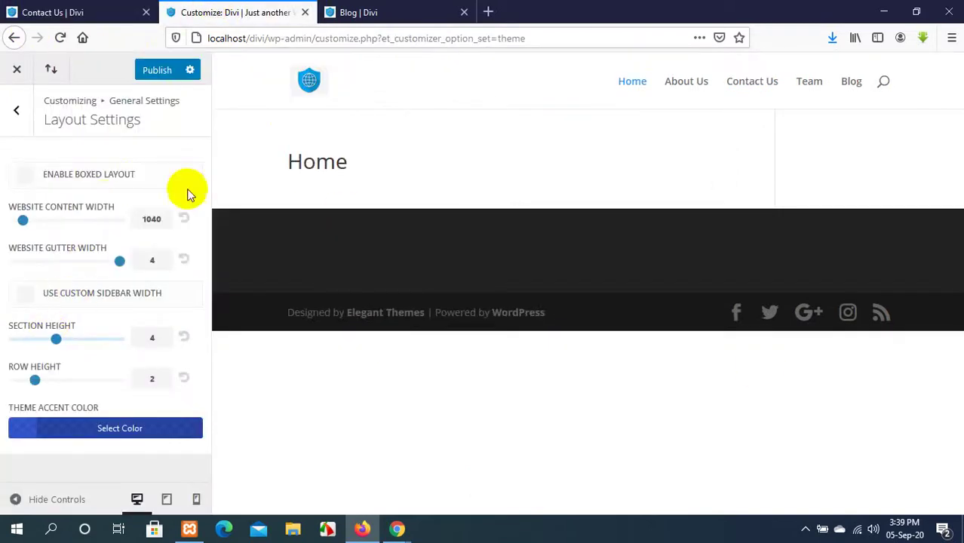
left_click(130, 7)
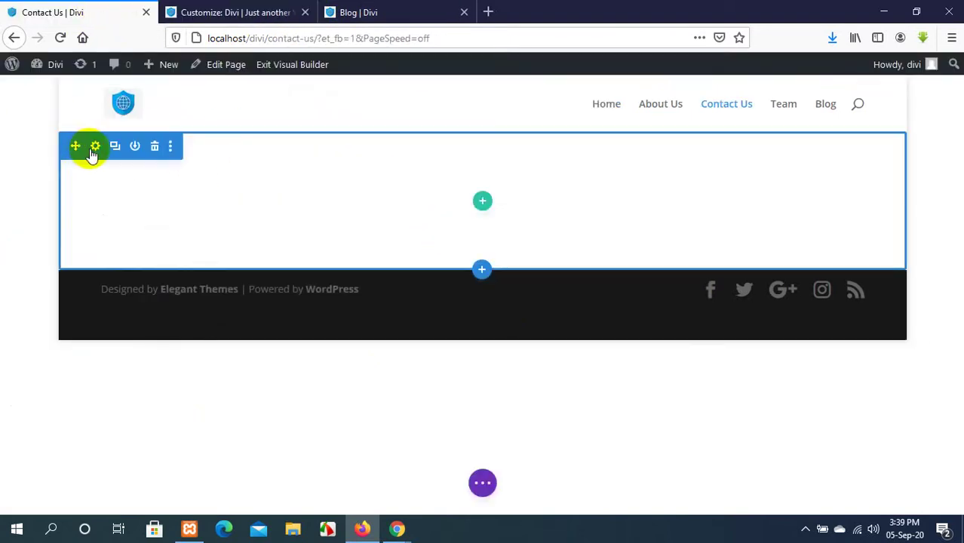
left_click(95, 149)
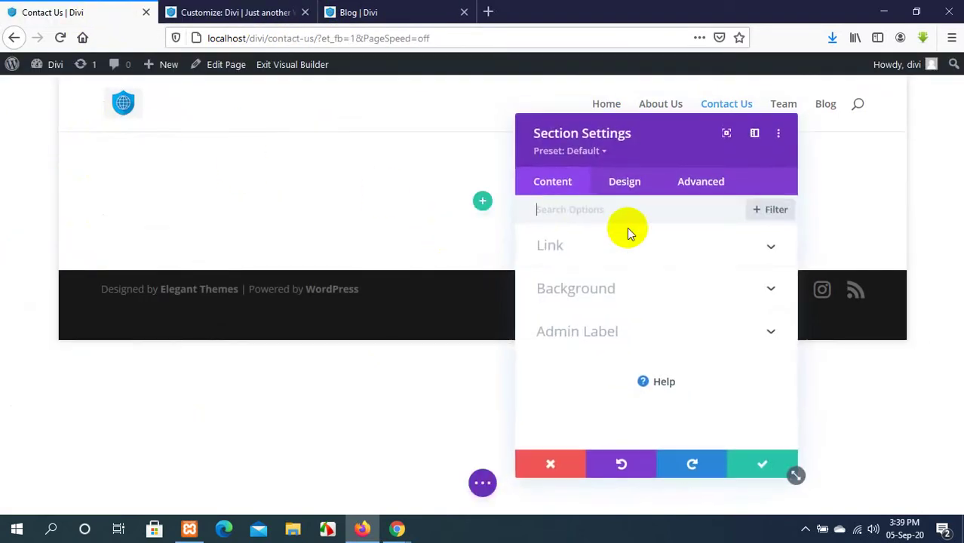
left_click(735, 460)
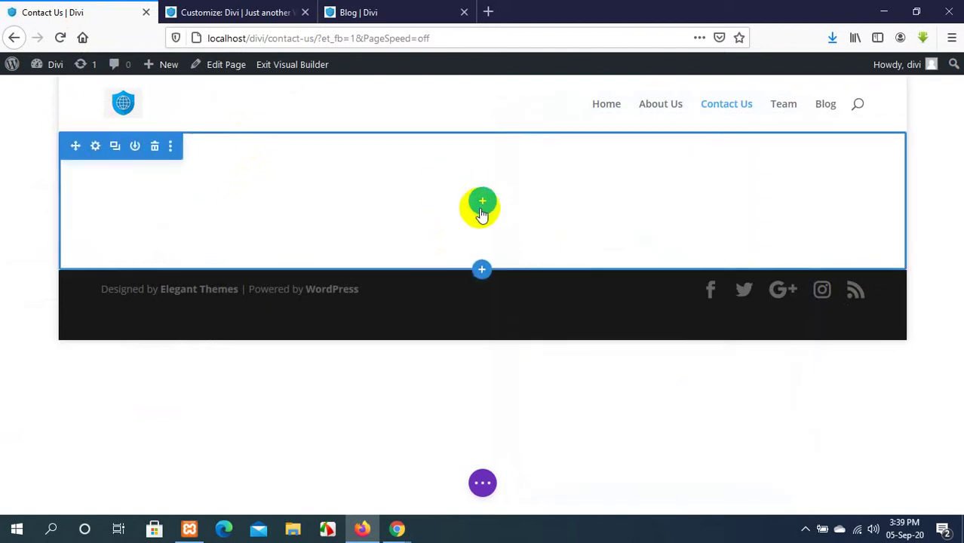
left_click(219, 10)
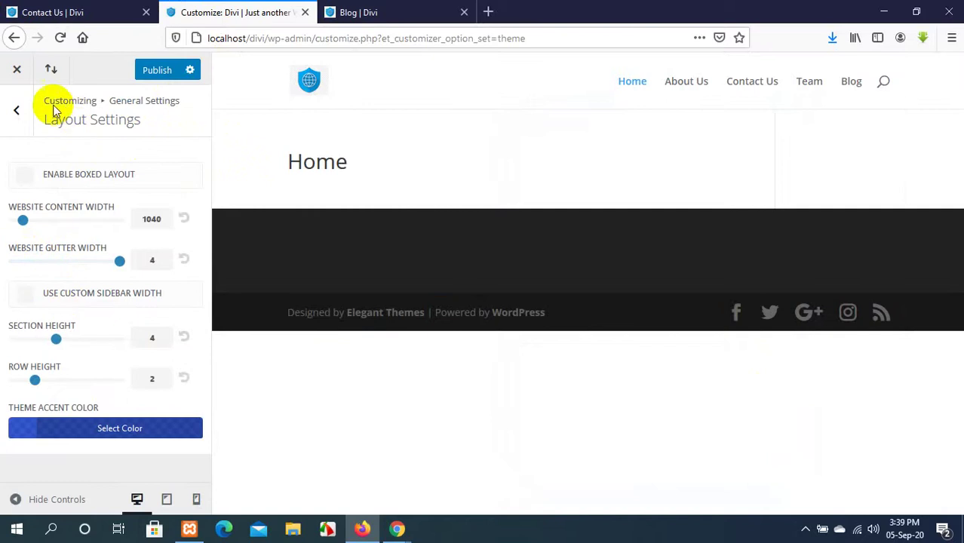
Open the Typography settings and load the Blog page in the preview.
left_click(9, 117)
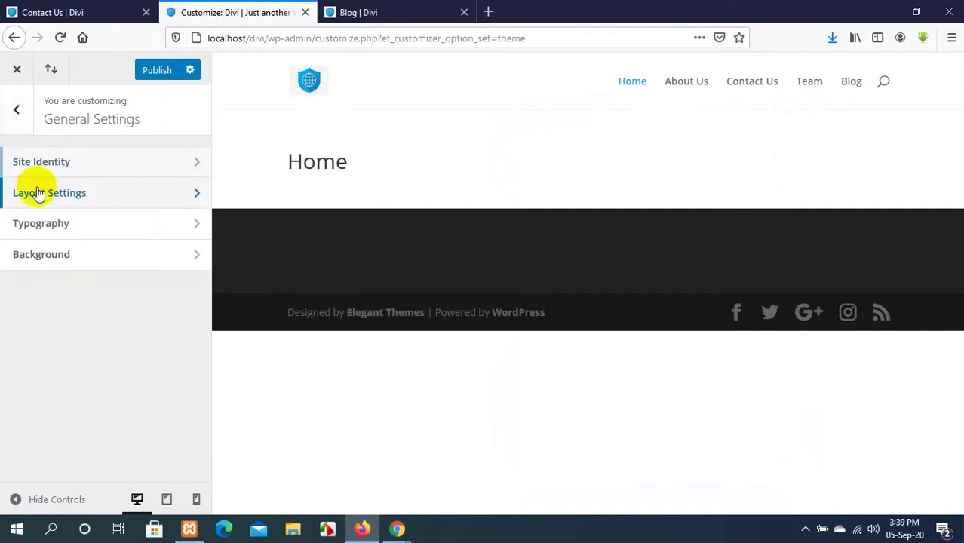
left_click(52, 227)
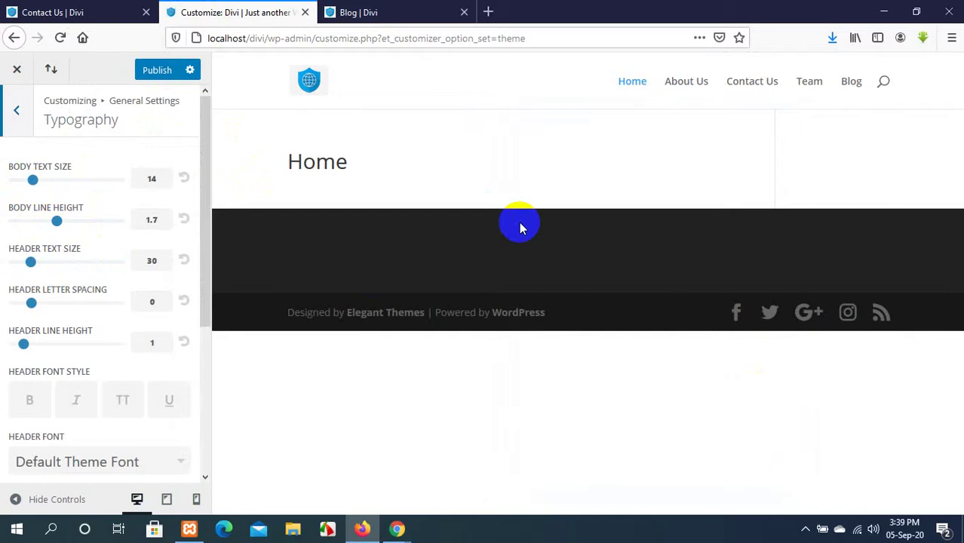
left_click(381, 11)
left_click(268, 12)
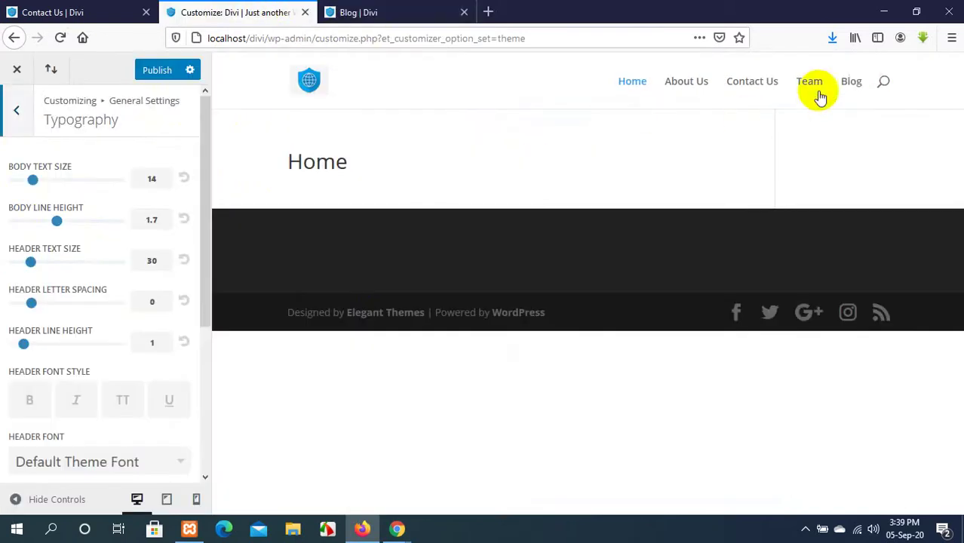
left_click(853, 81)
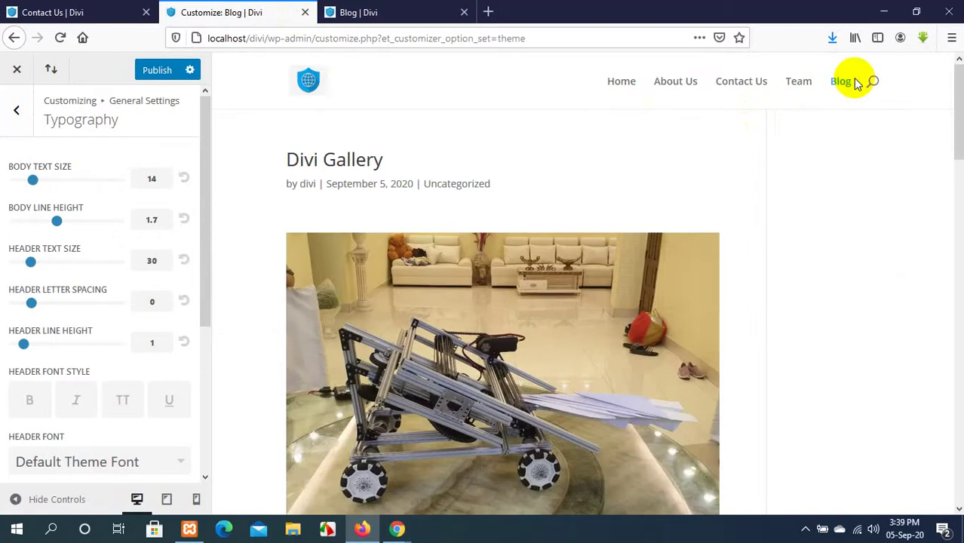
scroll(628, 293, "down", 12)
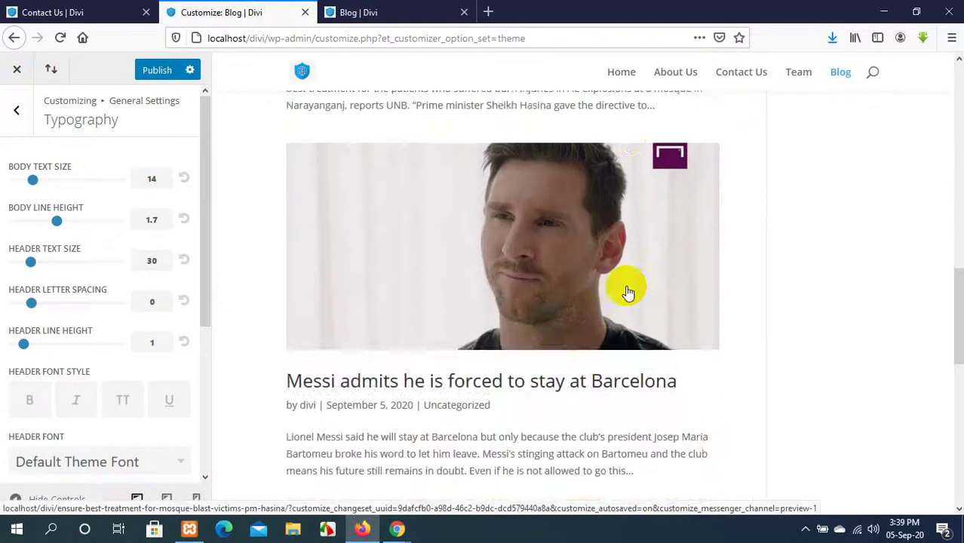
scroll(628, 293, "up", 12)
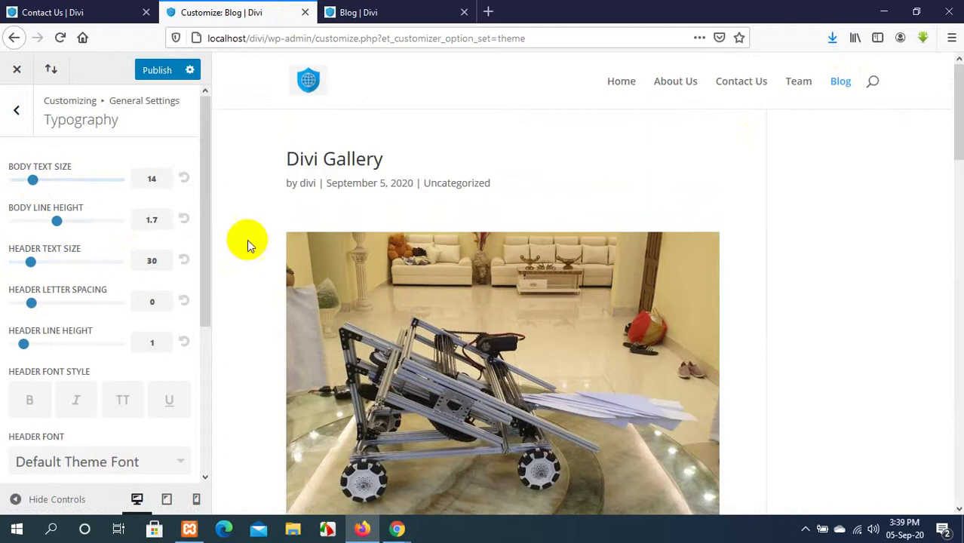
scroll(248, 243, "down", 5)
Raise the body text size from 14 to 16.
mouse_move(33, 180)
left_mouse_down()
mouse_move(48, 182)
mouse_move(30, 183)
mouse_move(48, 190)
mouse_move(38, 190)
mouse_move(58, 185)
mouse_move(37, 192)
mouse_move(41, 184)
left_mouse_up()
left_click(362, 12)
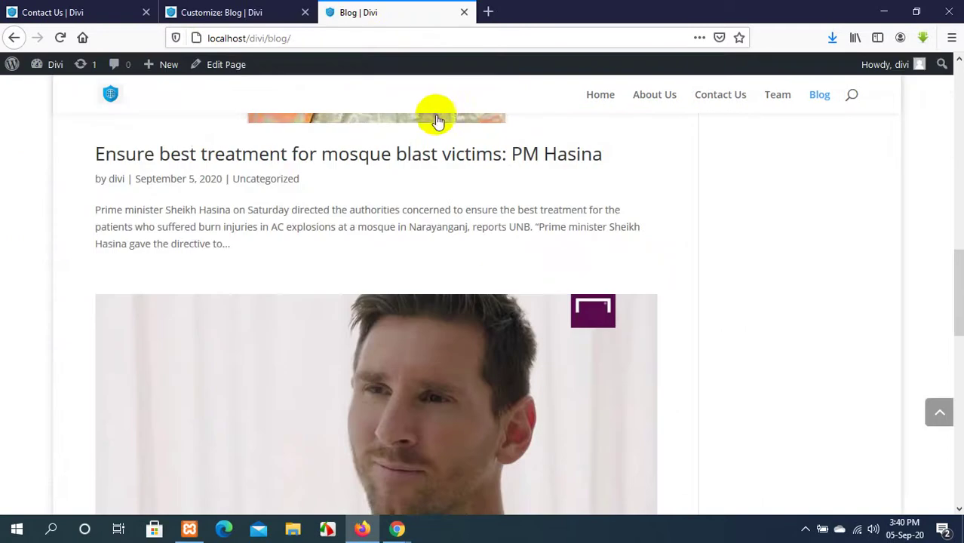
scroll(408, 227, "down", 3)
scroll(393, 216, "up", 4)
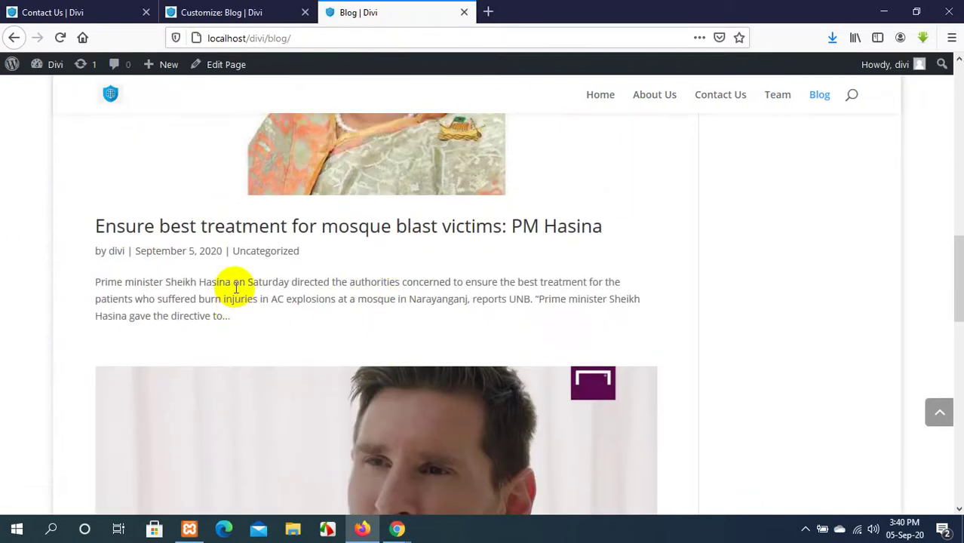
left_click(28, 11)
left_click(215, 7)
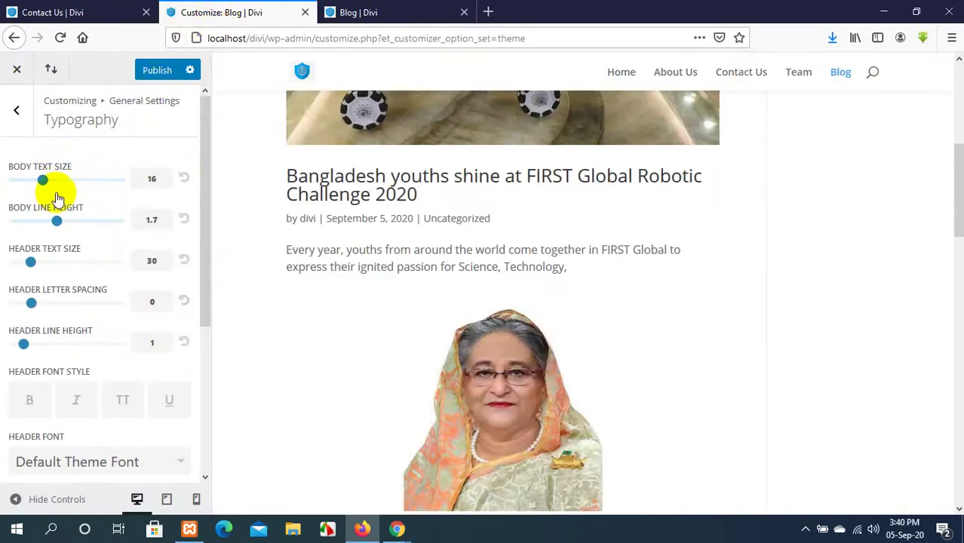
Enlarge the body text size to 18 and publish the change.
left_click_drag(43, 180, 33, 181)
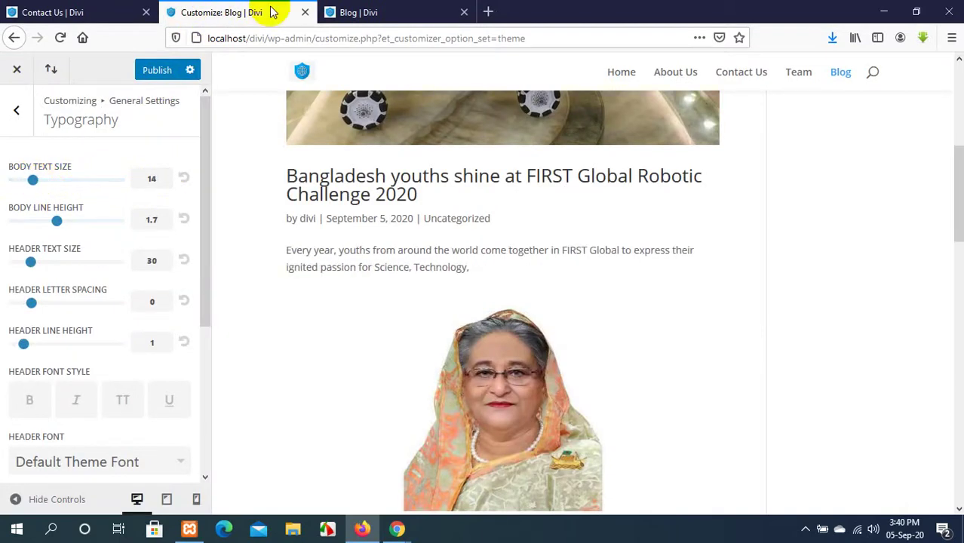
left_click(398, 9)
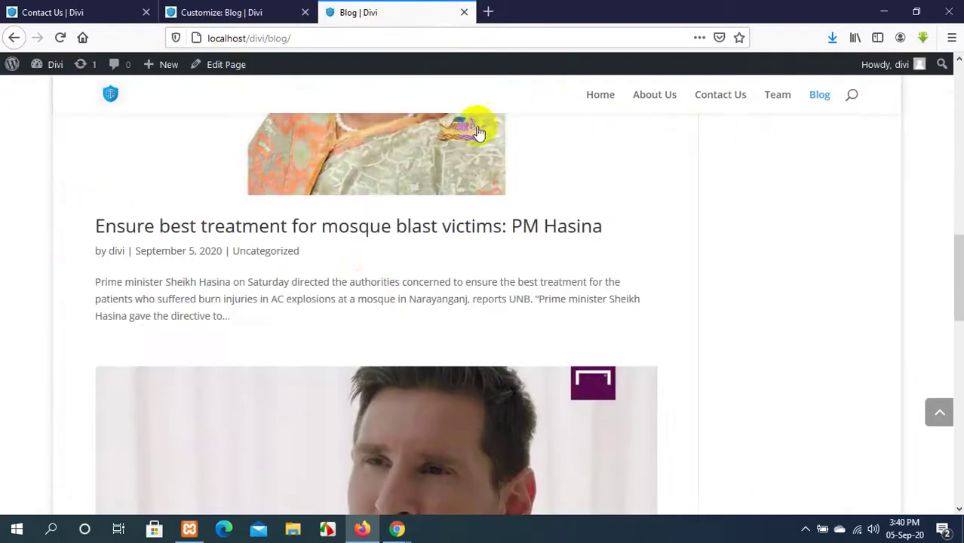
left_click(230, 13)
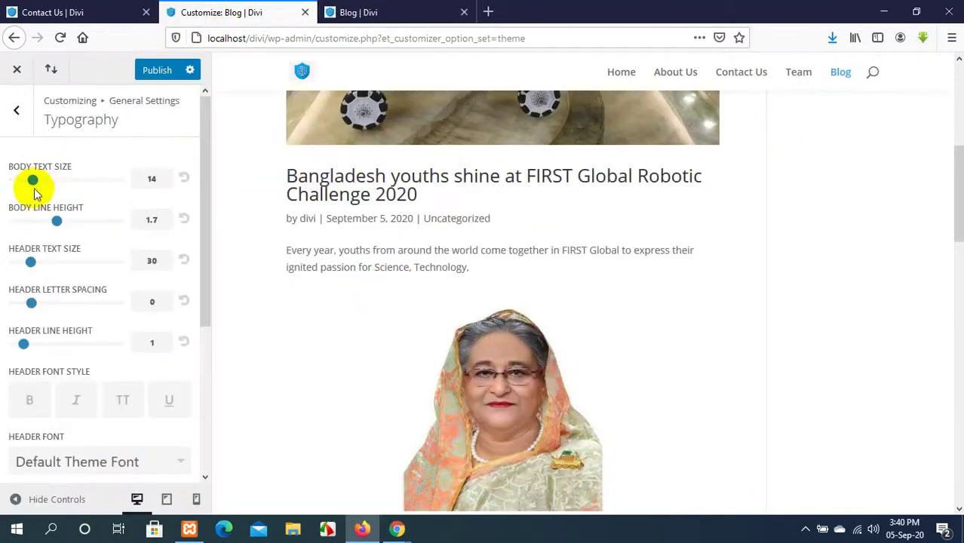
left_click_drag(34, 181, 52, 178)
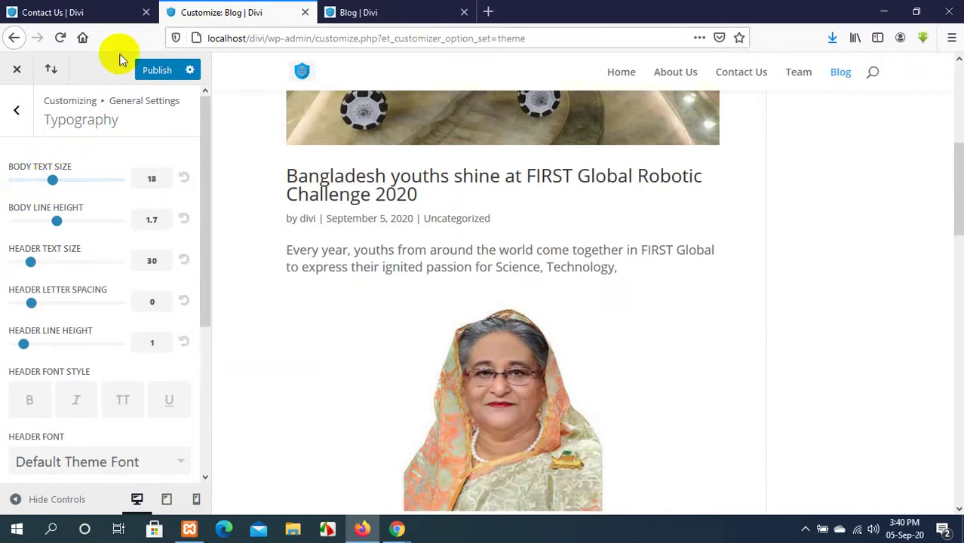
left_click(151, 71)
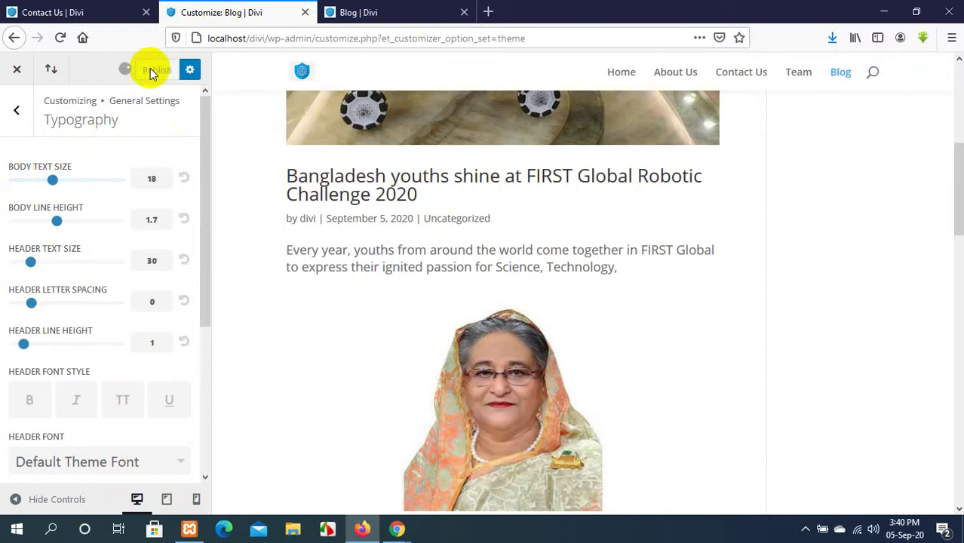
Reload the live Blog page to check the larger published body text.
left_click(423, 7)
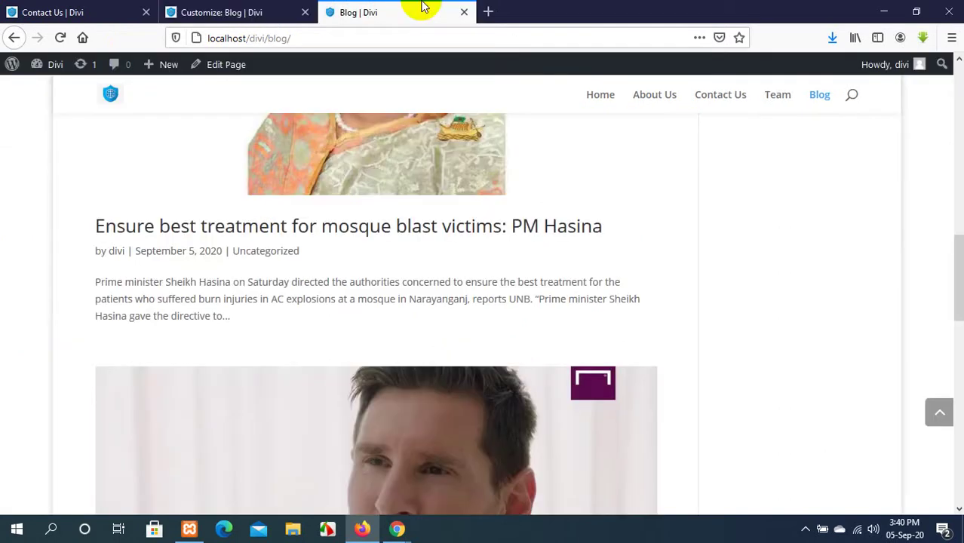
left_click(226, 11)
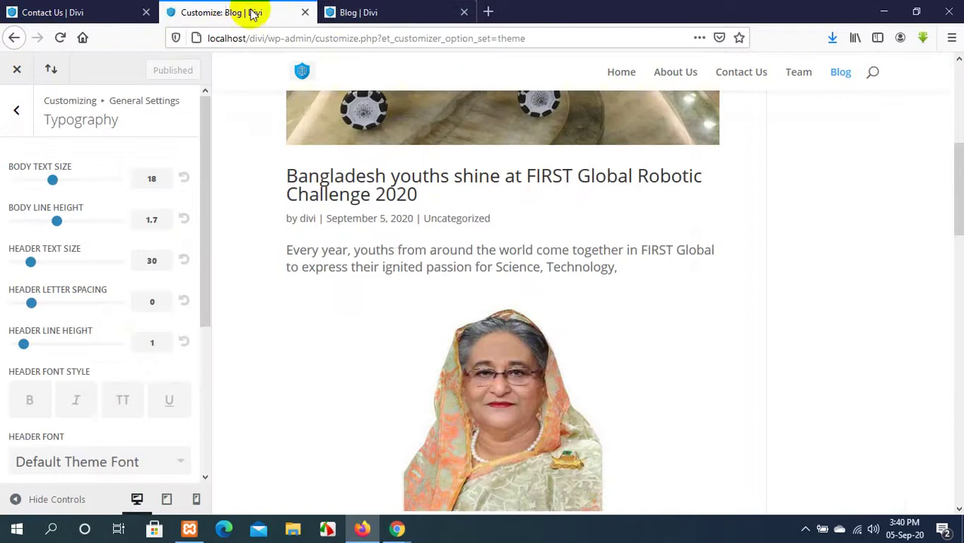
left_click(393, 12)
left_click(59, 39)
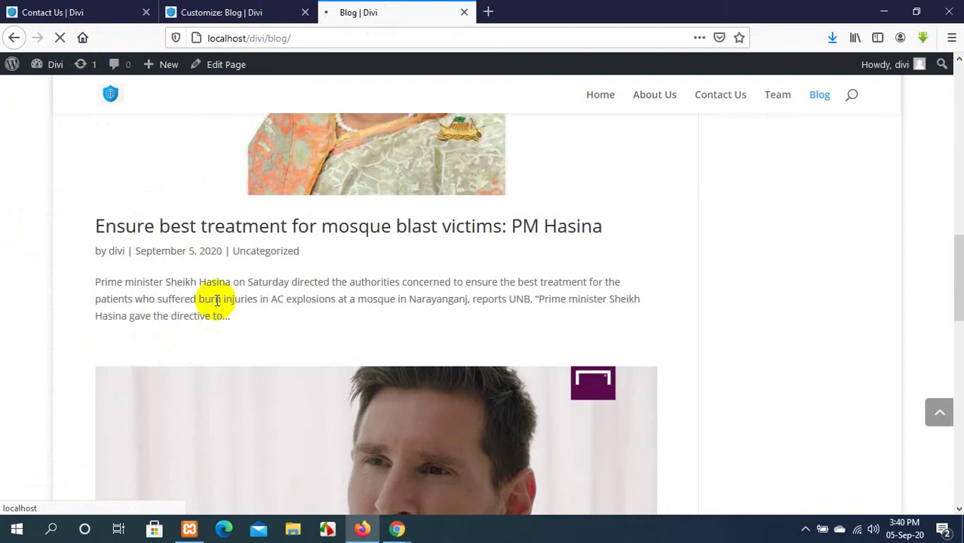
scroll(217, 300, "down", 9)
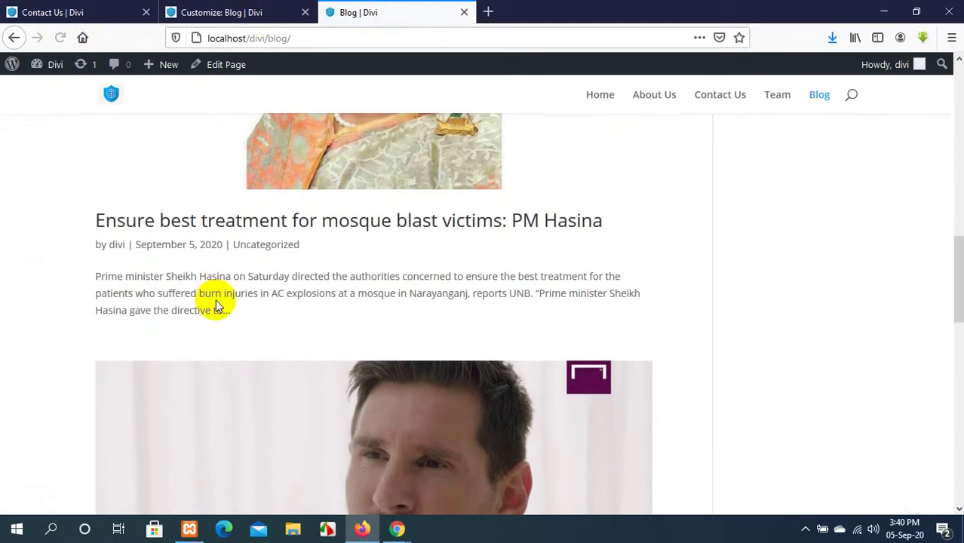
scroll(212, 308, "down", 3)
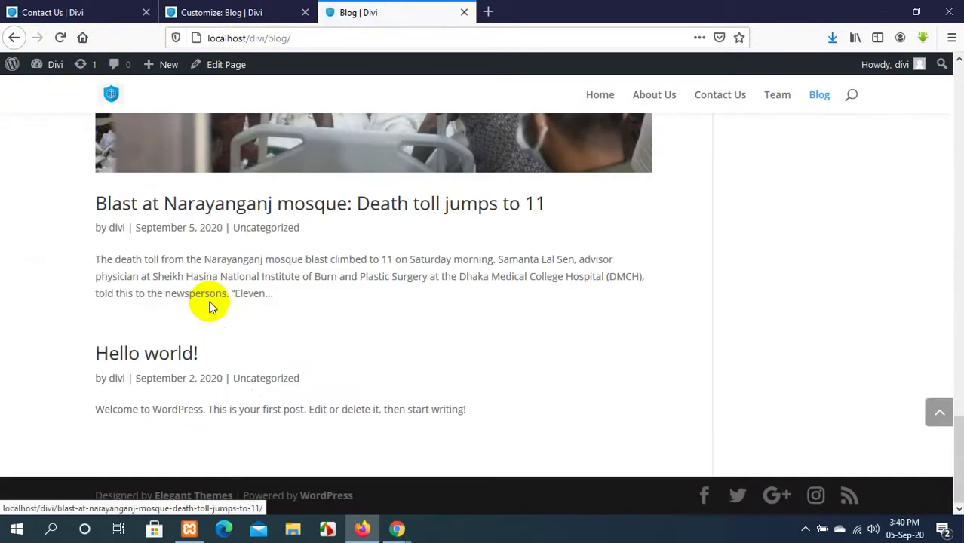
scroll(210, 302, "up", 10)
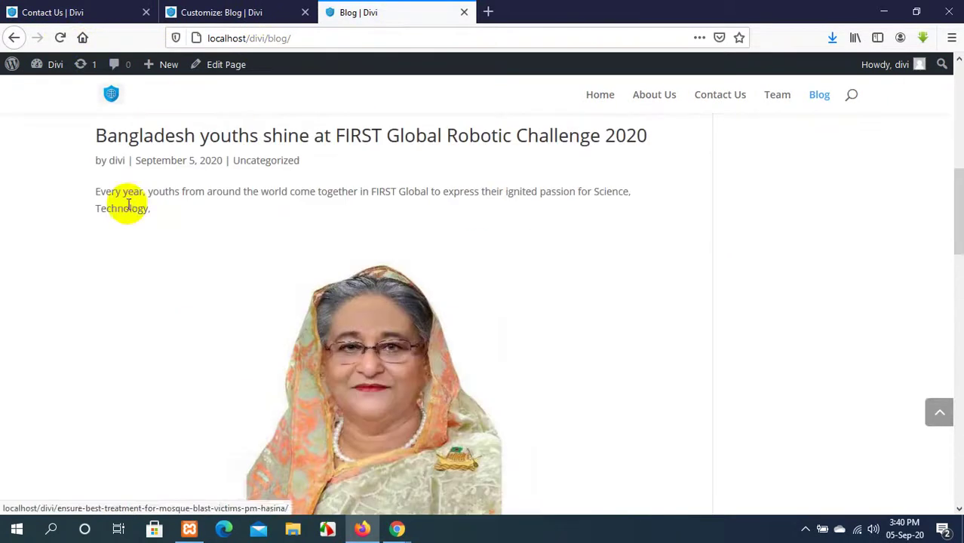
Set body text size back to 14 and body line height to 1.9.
left_click(243, 12)
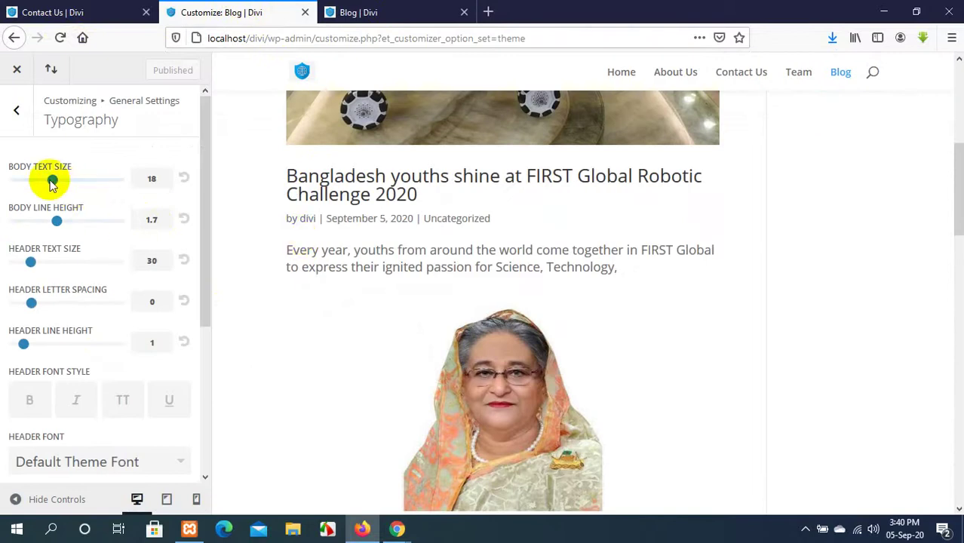
left_click_drag(52, 182, 35, 182)
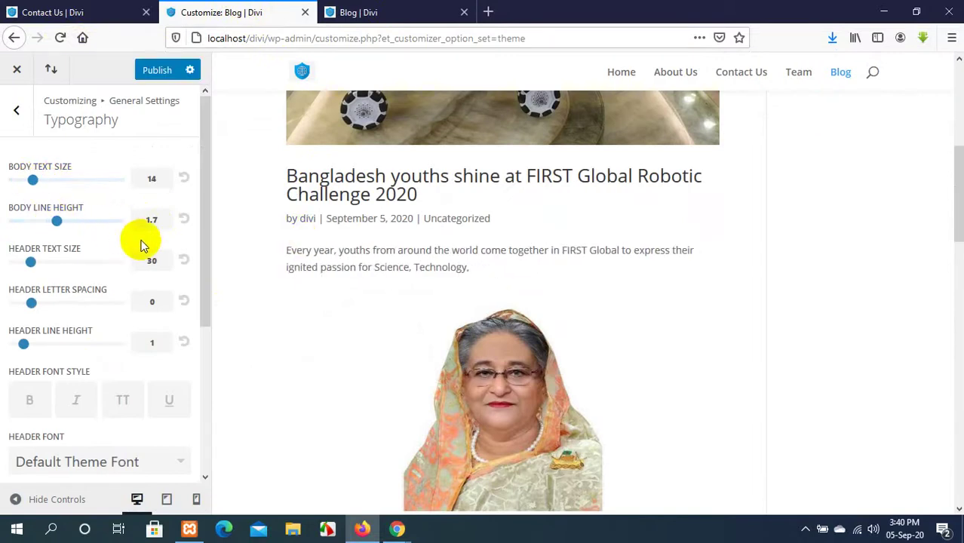
mouse_move(55, 219)
left_mouse_down()
mouse_move(98, 224)
mouse_move(55, 218)
mouse_move(66, 220)
left_mouse_up()
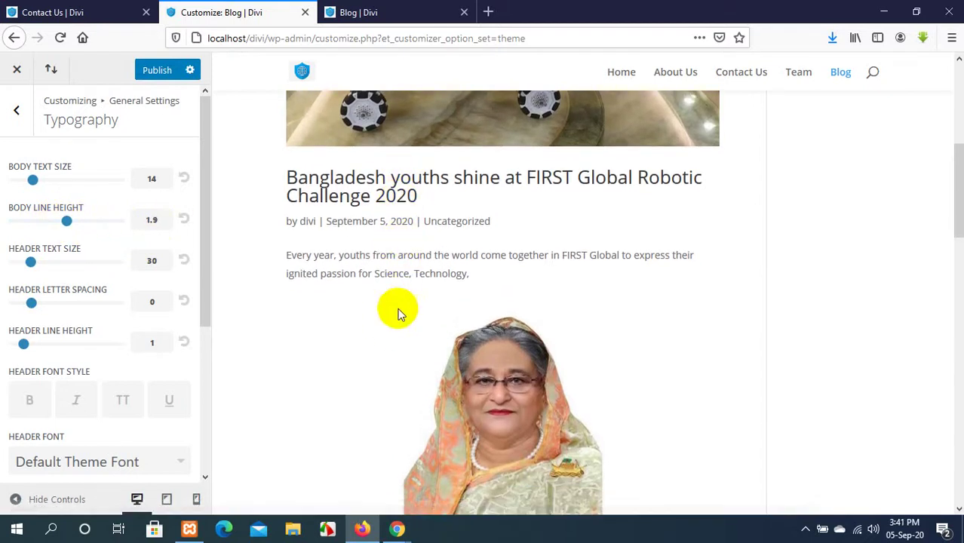
Bring the Google Meet call forward with its participants list showing.
left_click(394, 528)
left_click(345, 483)
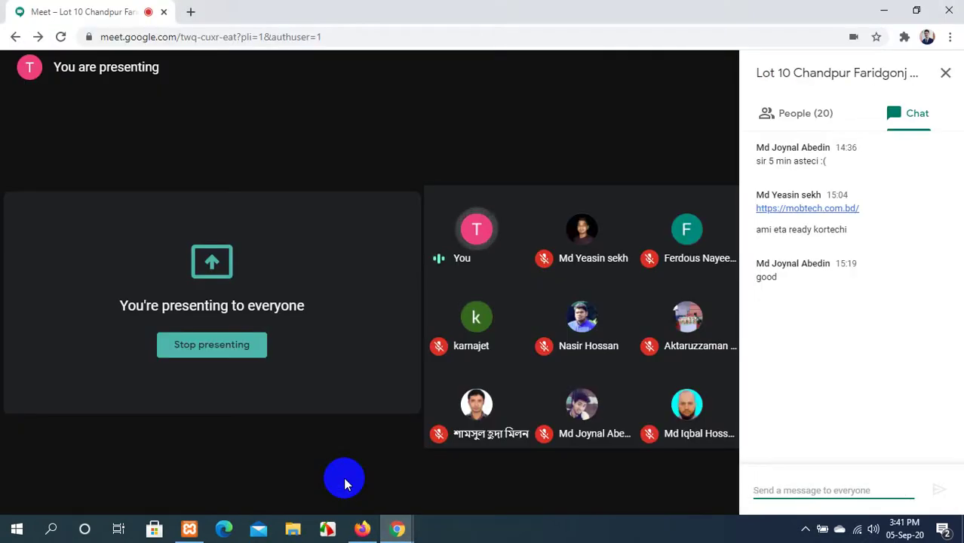
left_click(776, 113)
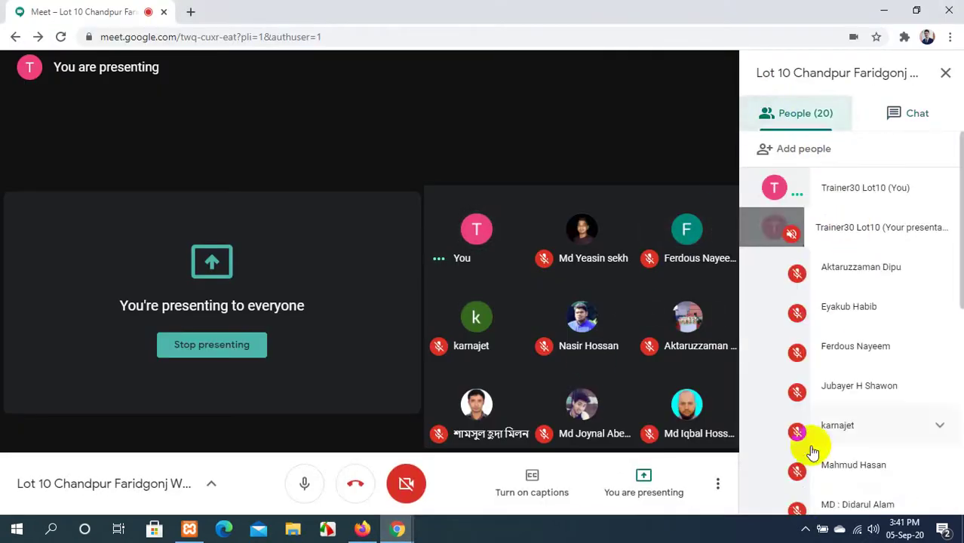
Capture the full screen with Lightshot, save it as Screenshot_3.jpg, and minimize Chrome.
left_click(804, 528)
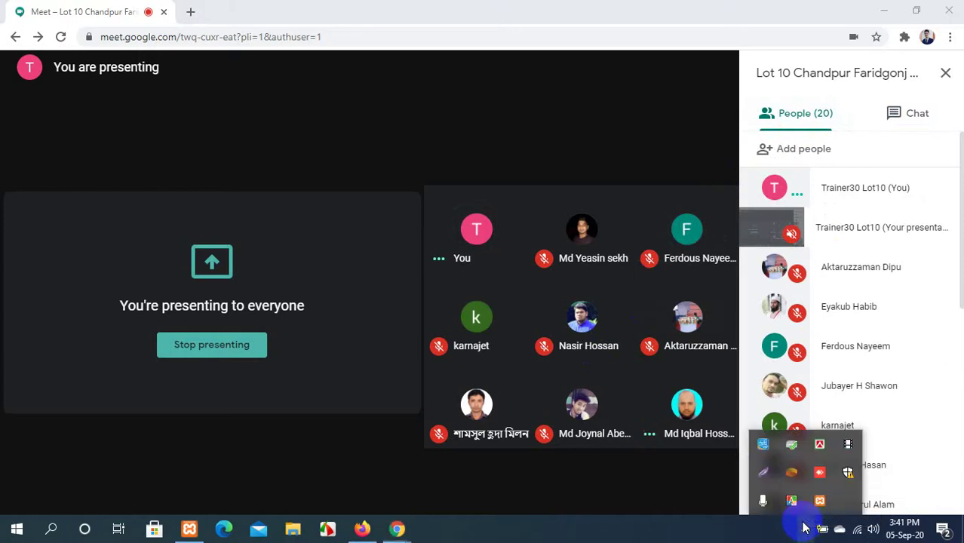
left_click(760, 474)
mouse_move(2, 1)
left_mouse_down()
mouse_move(34, 119)
mouse_move(959, 537)
left_mouse_up()
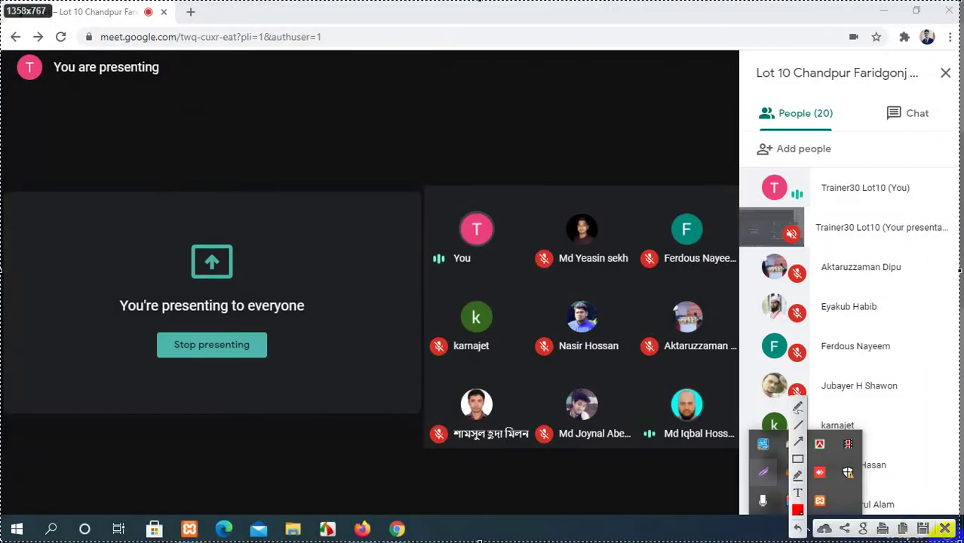
left_click(922, 530)
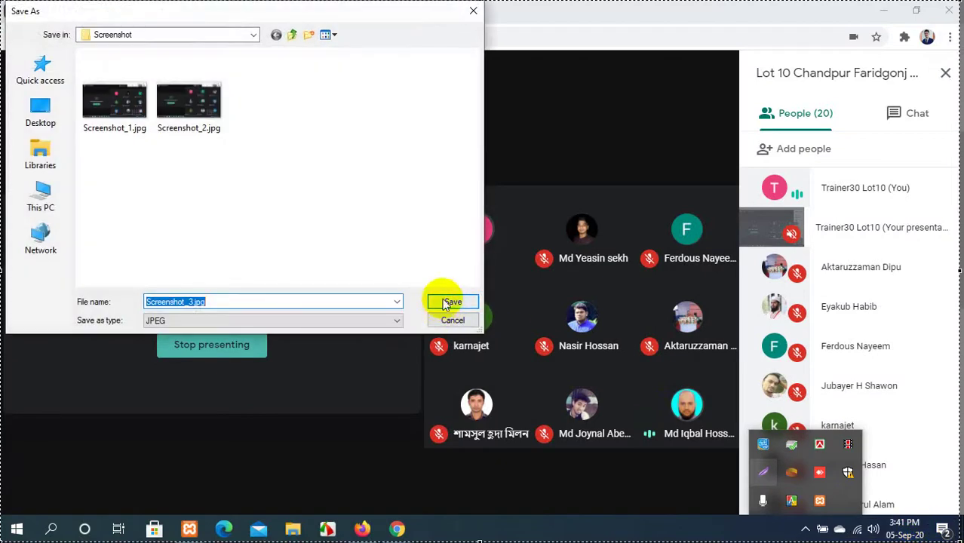
left_click(449, 301)
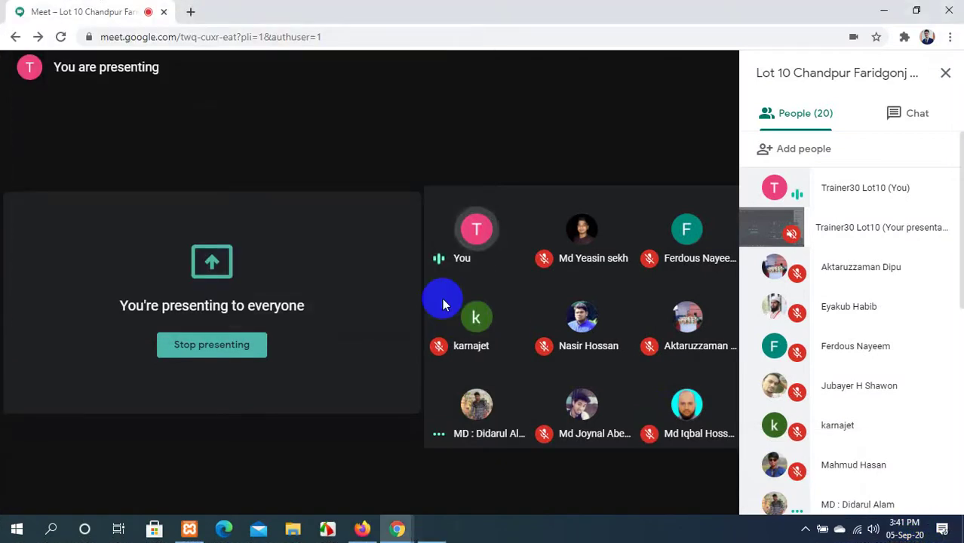
left_click(882, 10)
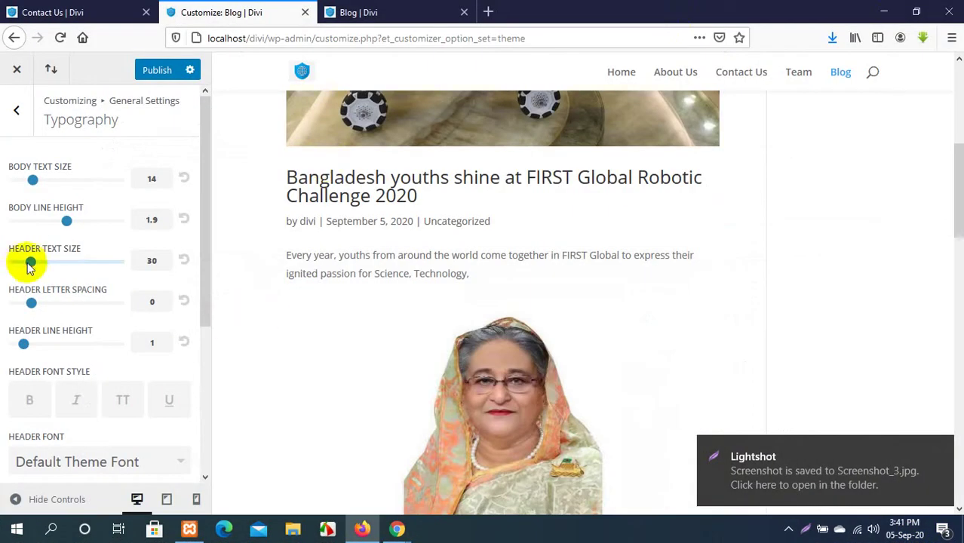
Set header text size to 33 and body line height to 1.8.
left_click_drag(28, 266, 36, 270)
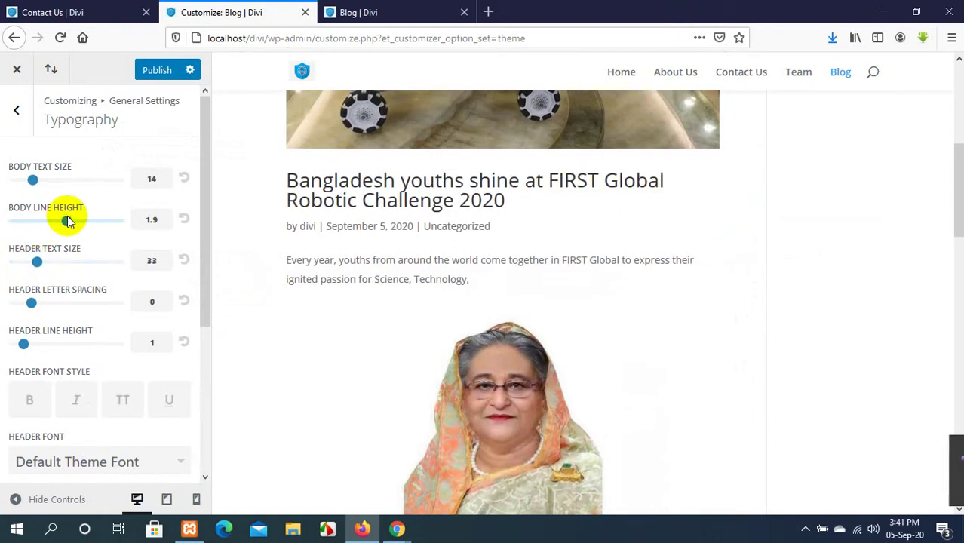
mouse_move(67, 221)
left_mouse_down()
mouse_move(47, 219)
mouse_move(71, 219)
mouse_move(62, 220)
left_mouse_up()
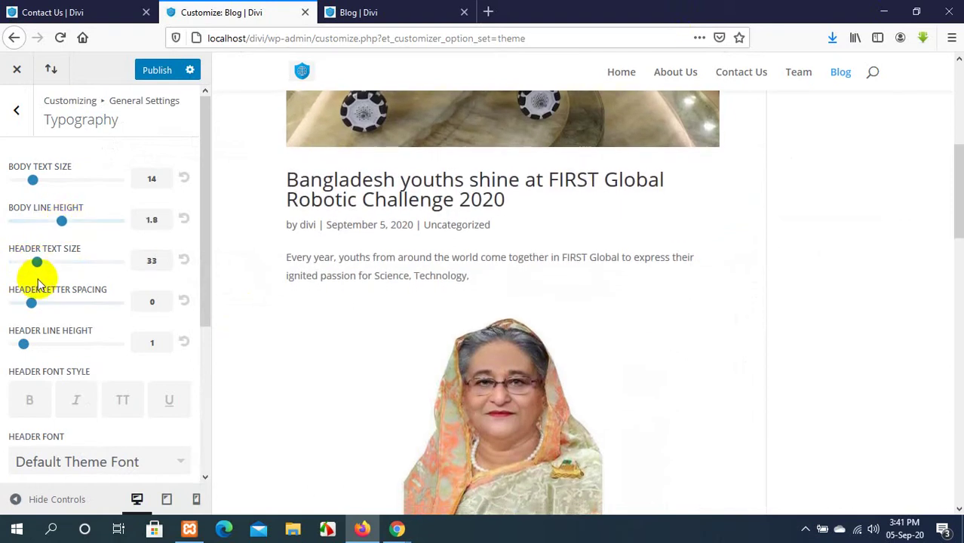
scroll(469, 282, "up", 5)
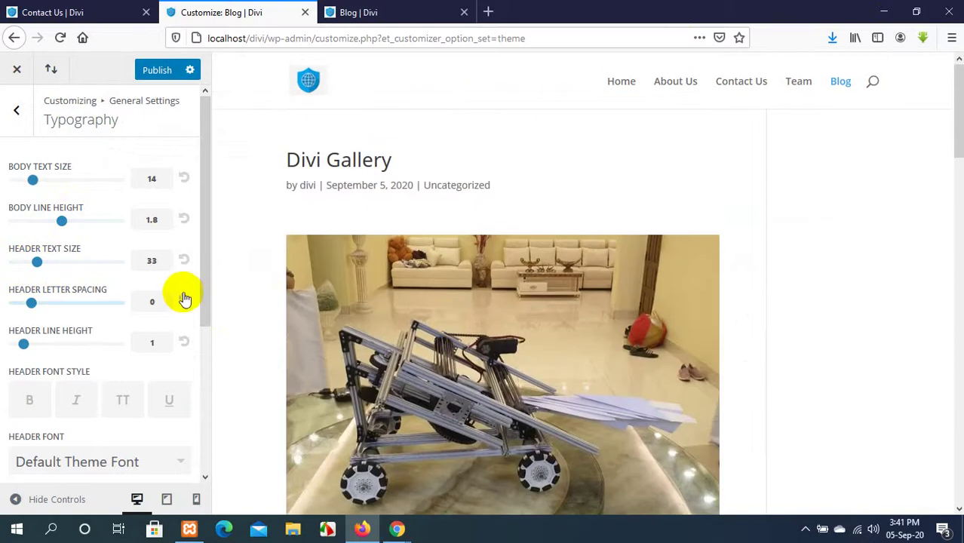
scroll(485, 285, "down", 5)
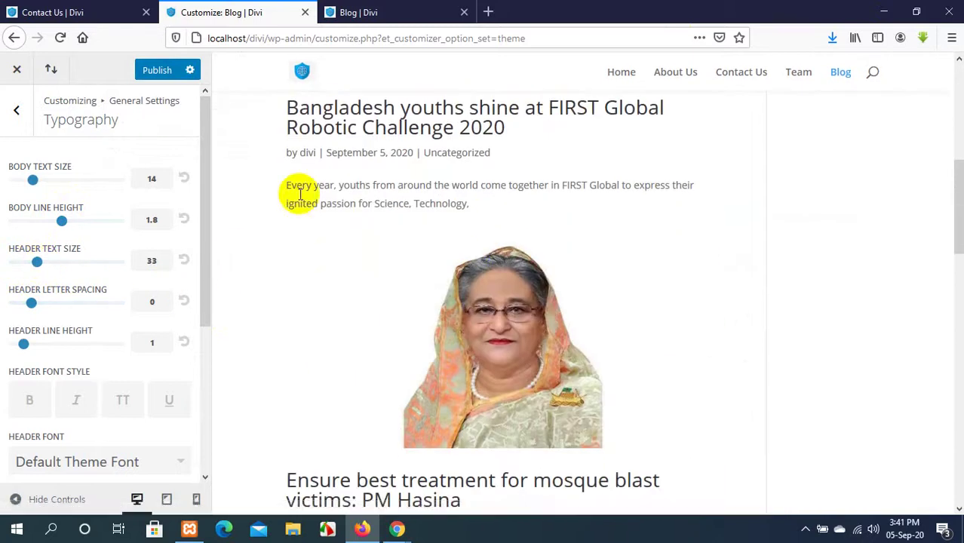
Open the Bangladesh youths post in the preview, then reload the customizer, leaving unsaved changes.
left_click(340, 129)
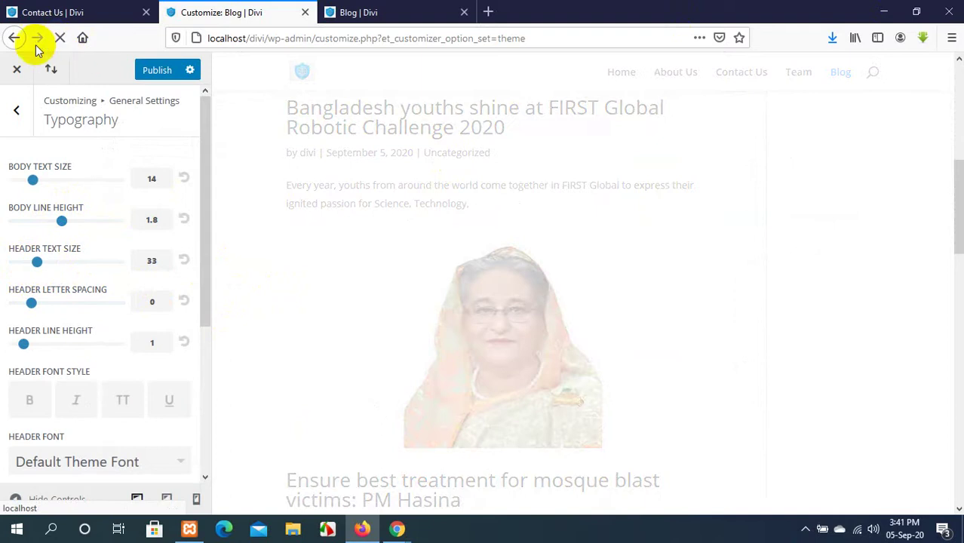
left_click(60, 41)
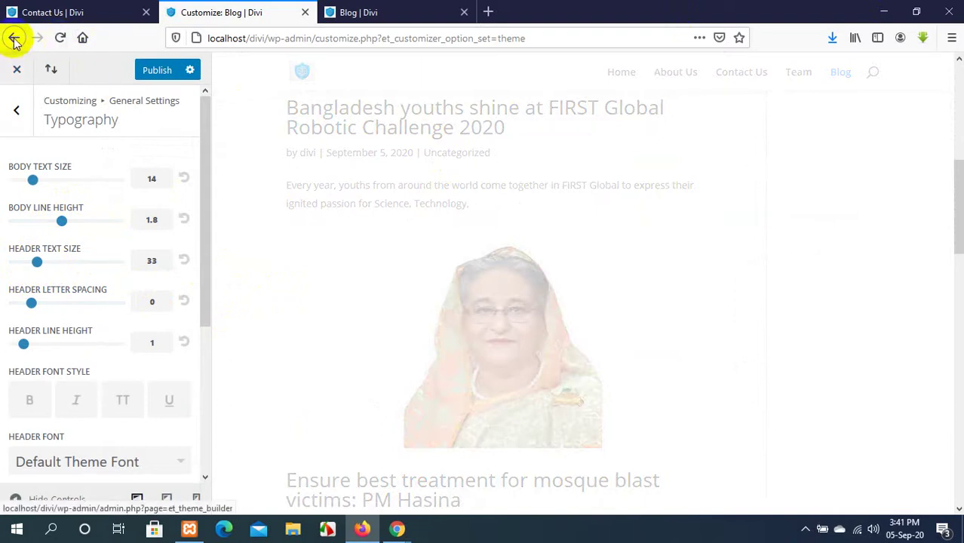
left_click(60, 38)
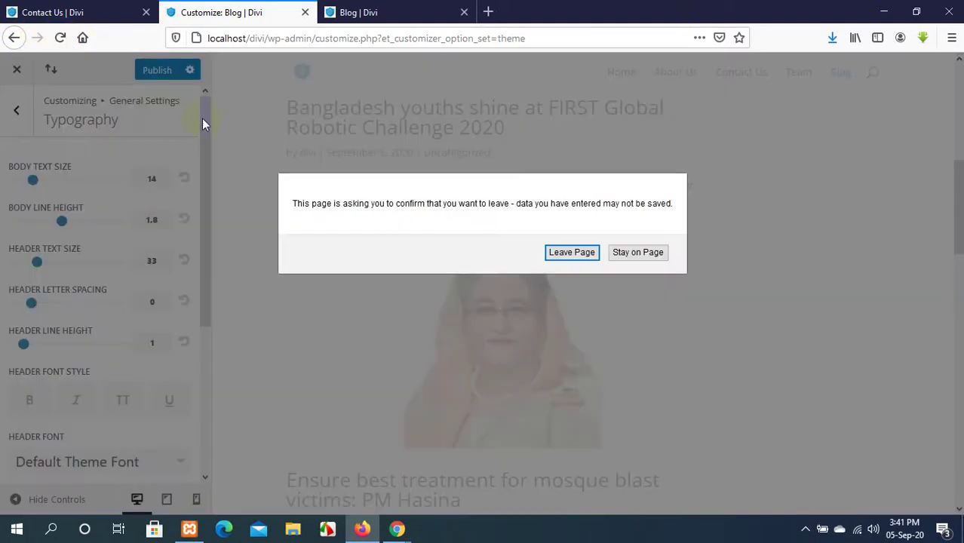
left_click(587, 252)
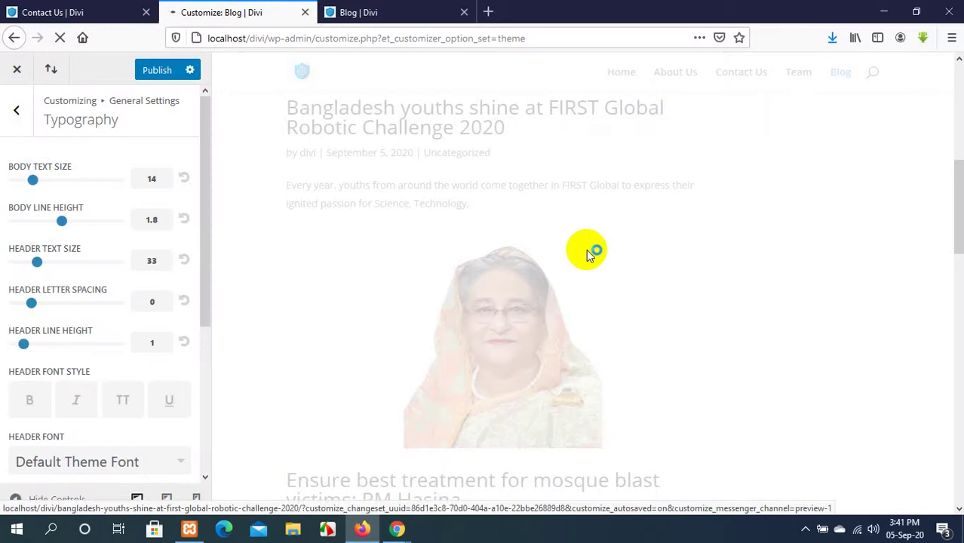
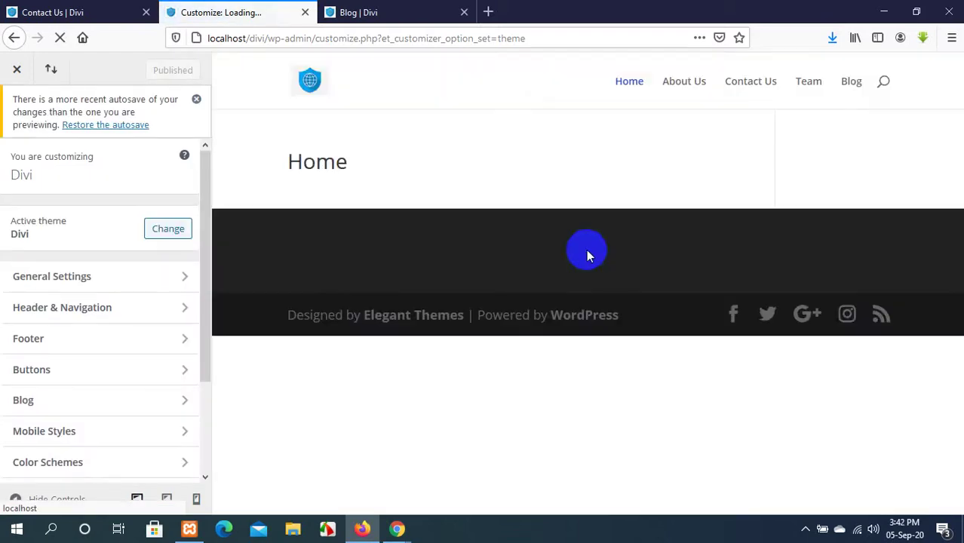
Preview the Blog page and open General Settings > Typography (body size 18, header size 30).
left_click(851, 81)
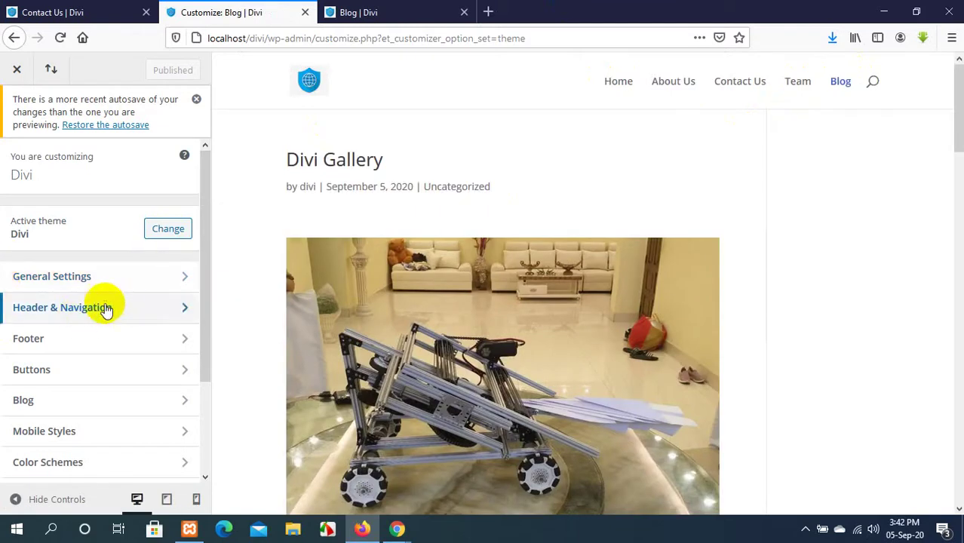
left_click(104, 278)
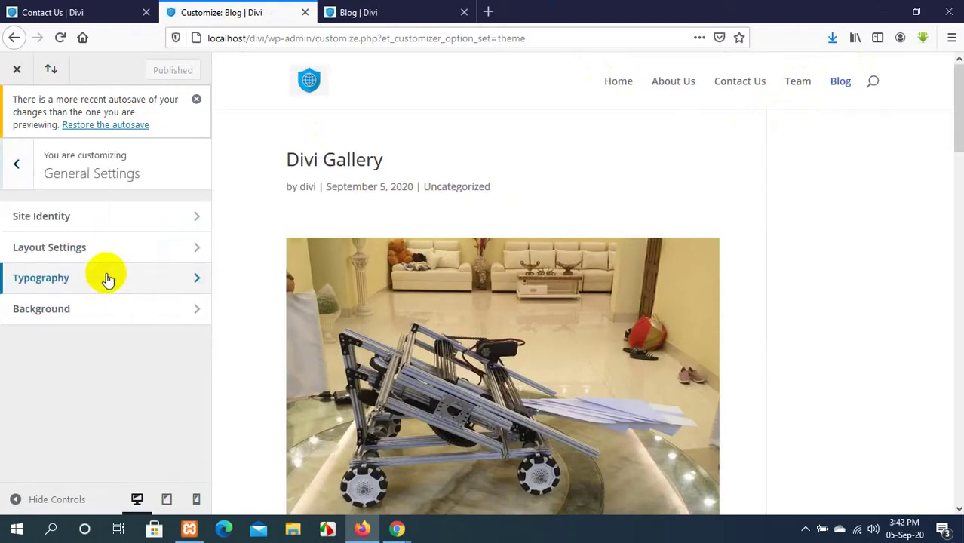
left_click(108, 279)
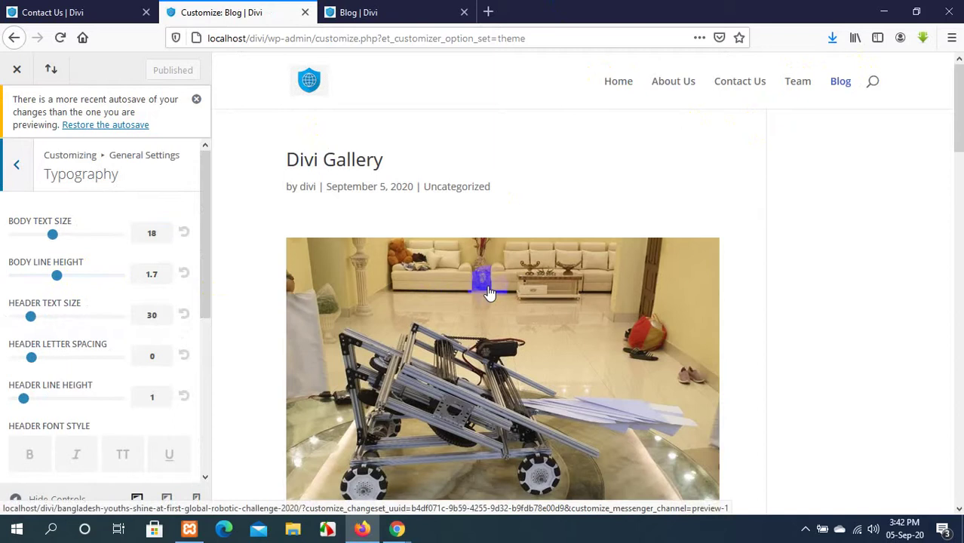
scroll(489, 293, "down", 6)
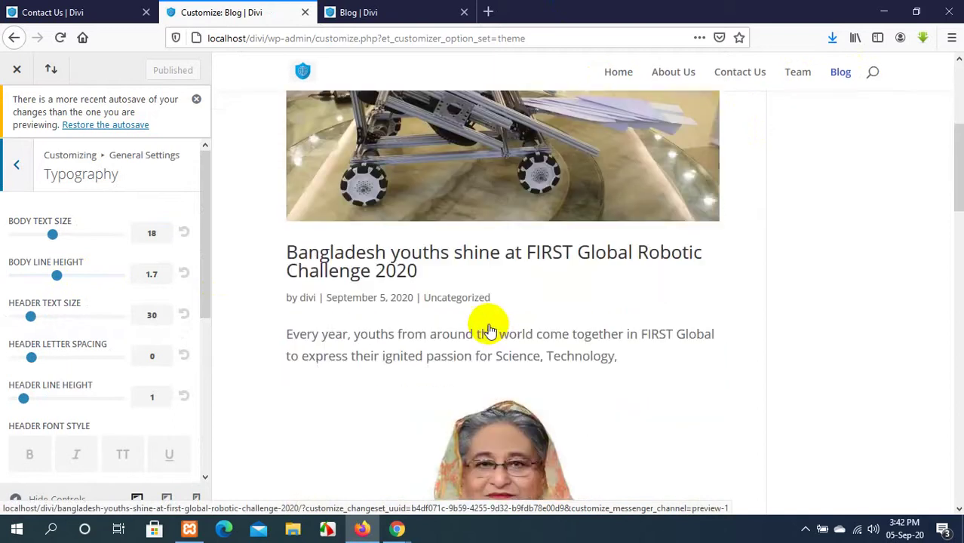
scroll(490, 327, "up", 2)
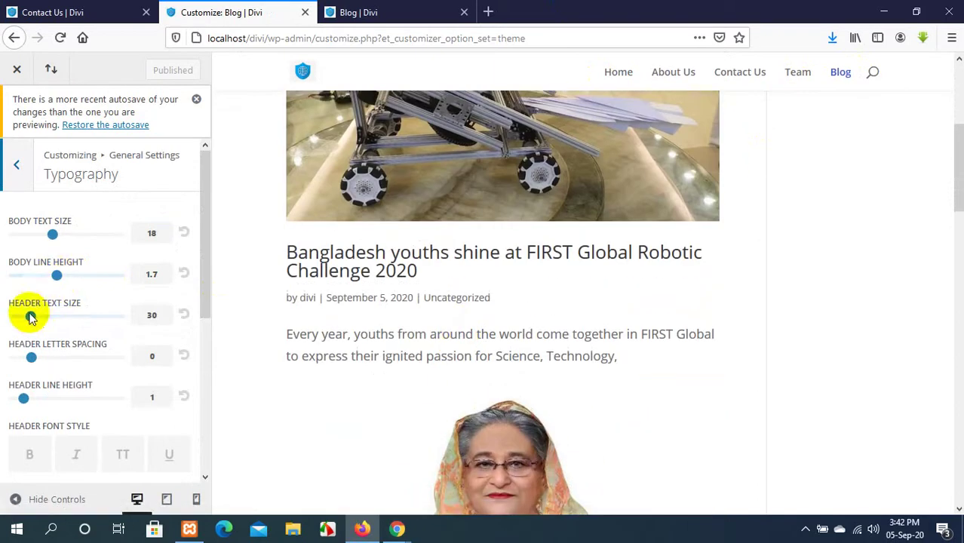
Set the header text size to 32 and the header letter spacing to 1.
left_click(30, 315)
left_click_drag(30, 314, 43, 315)
left_click(46, 264)
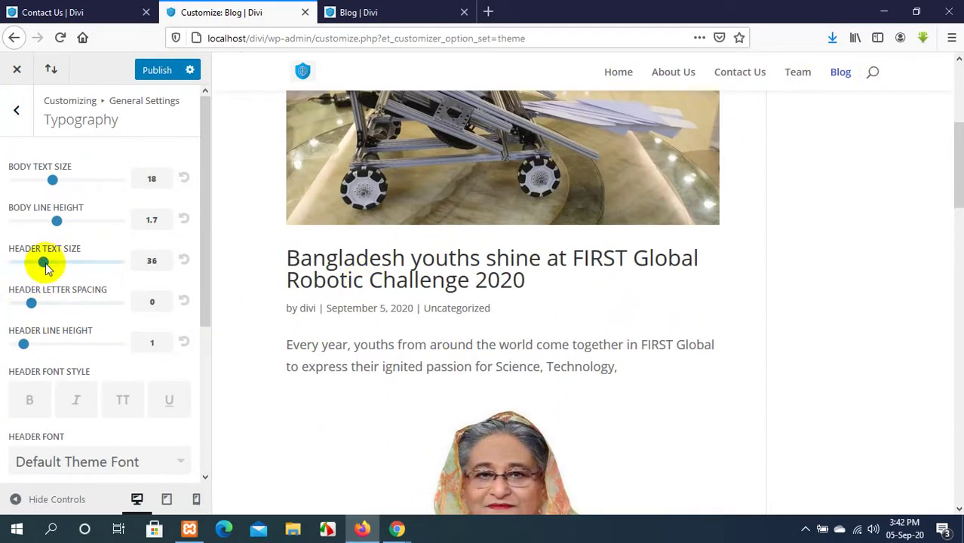
mouse_move(45, 265)
left_mouse_down()
mouse_move(19, 266)
mouse_move(34, 262)
mouse_move(26, 270)
mouse_move(37, 275)
left_mouse_up()
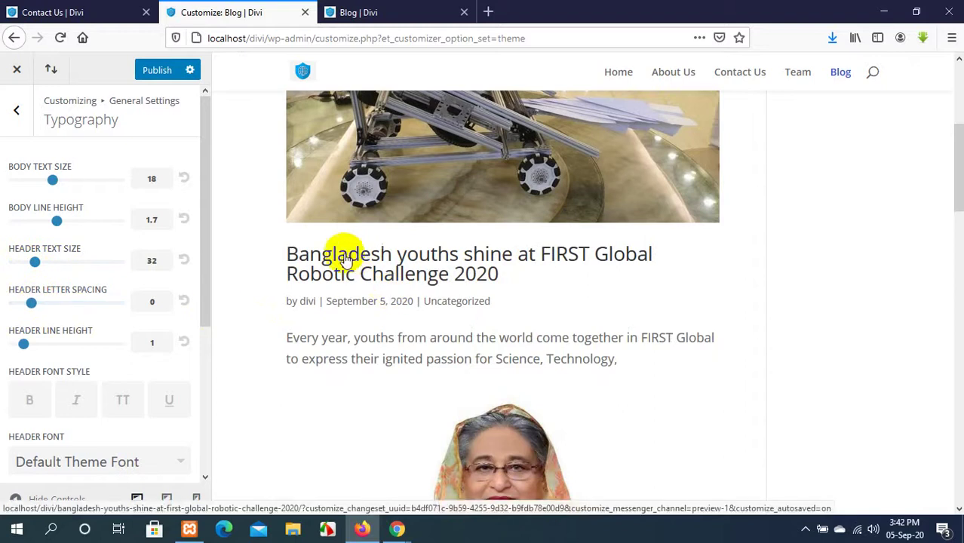
mouse_move(31, 304)
left_mouse_down()
mouse_move(65, 308)
mouse_move(40, 304)
left_mouse_up()
left_click_drag(25, 343, 31, 365)
Make the header font style bold, leaving italic off.
scroll(113, 343, "down", 3)
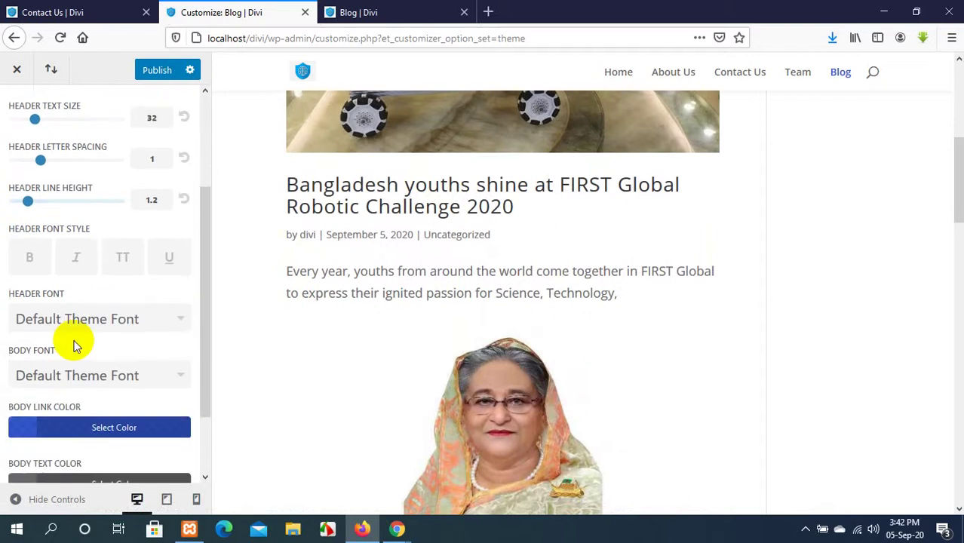
left_click(31, 261)
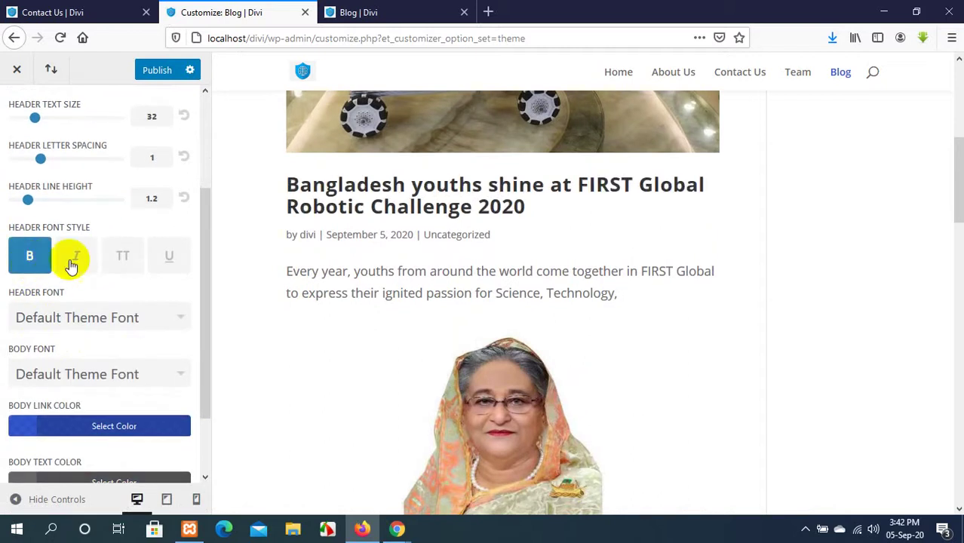
left_click(77, 258)
left_click(30, 258)
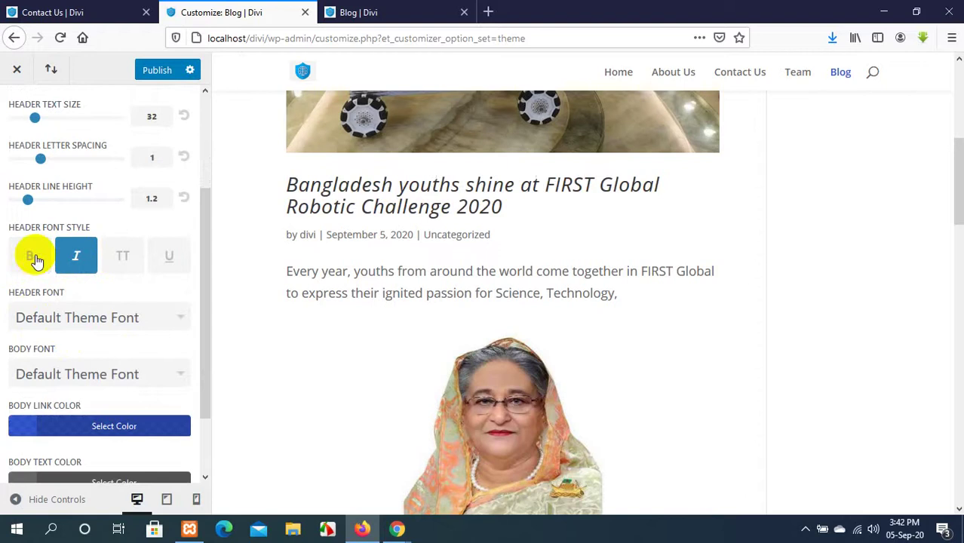
left_click(30, 258)
left_click(77, 257)
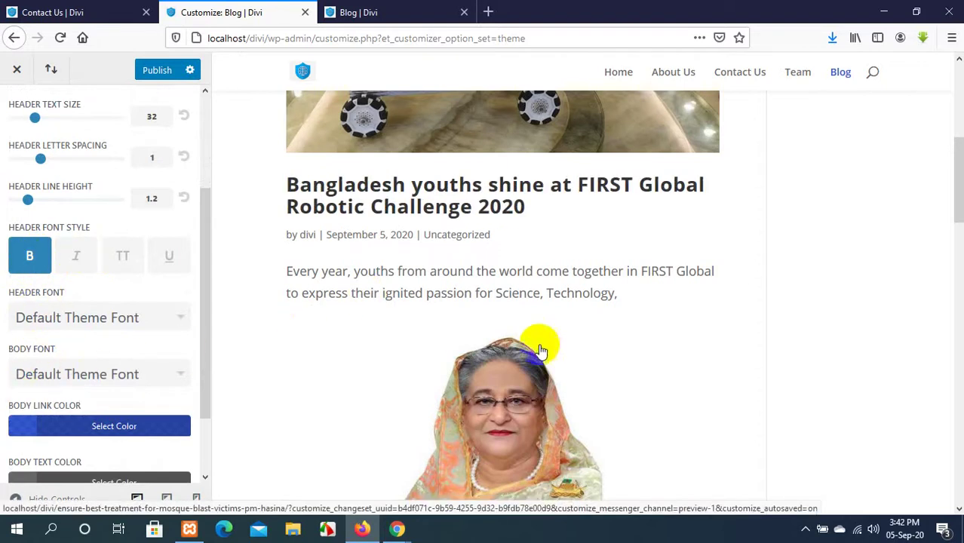
scroll(495, 318, "down", 5)
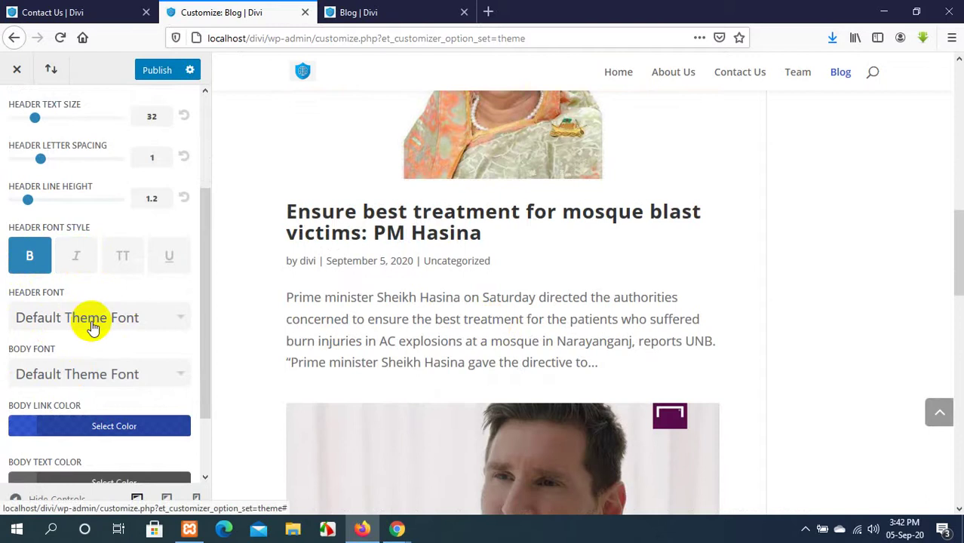
Try several heading fonts and settle on Asap as the Header Font.
left_click(157, 318)
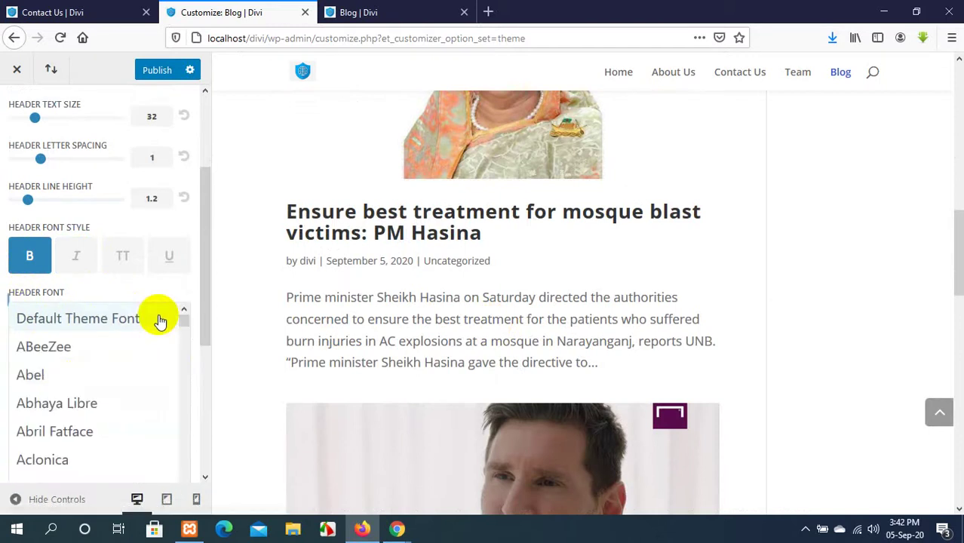
left_click(34, 356)
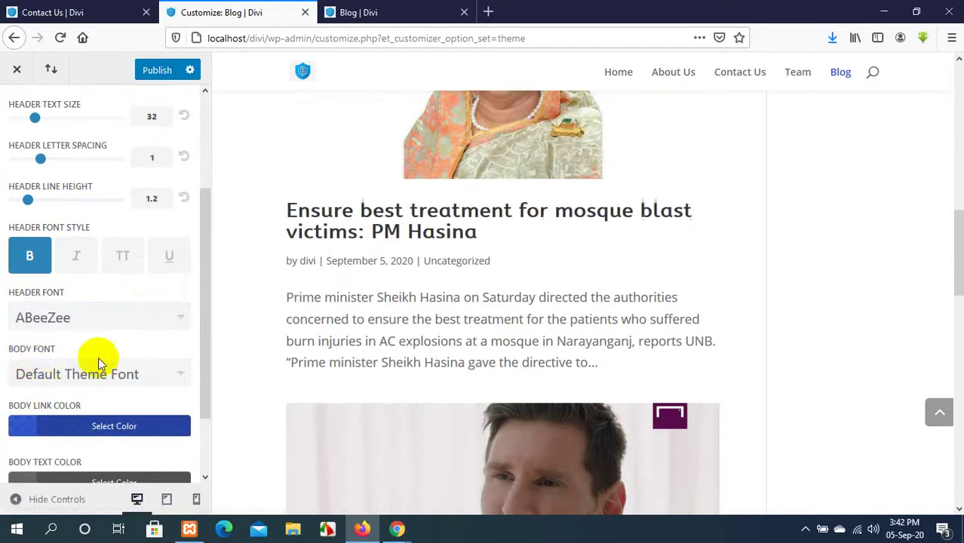
scroll(98, 363, "down", 2)
left_click(148, 253)
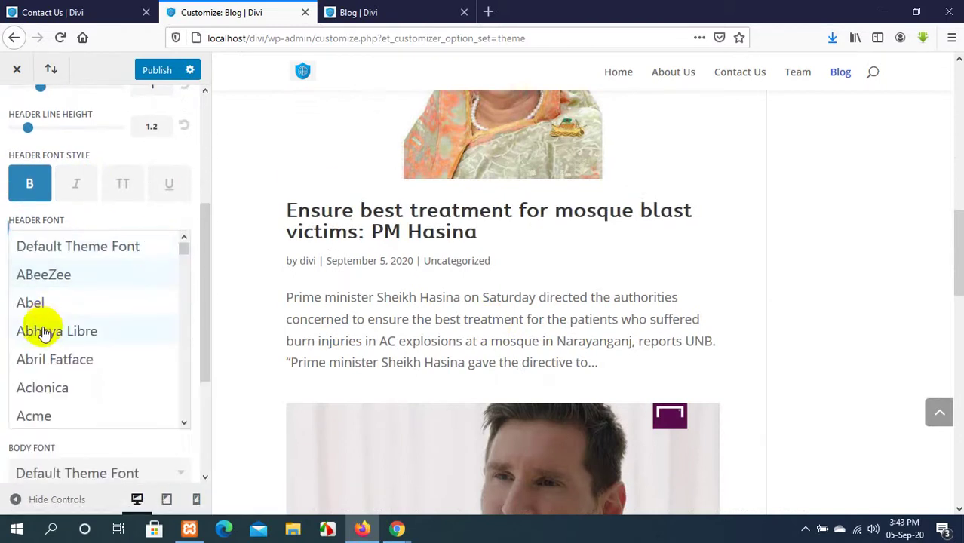
left_click(44, 339)
left_click(157, 245)
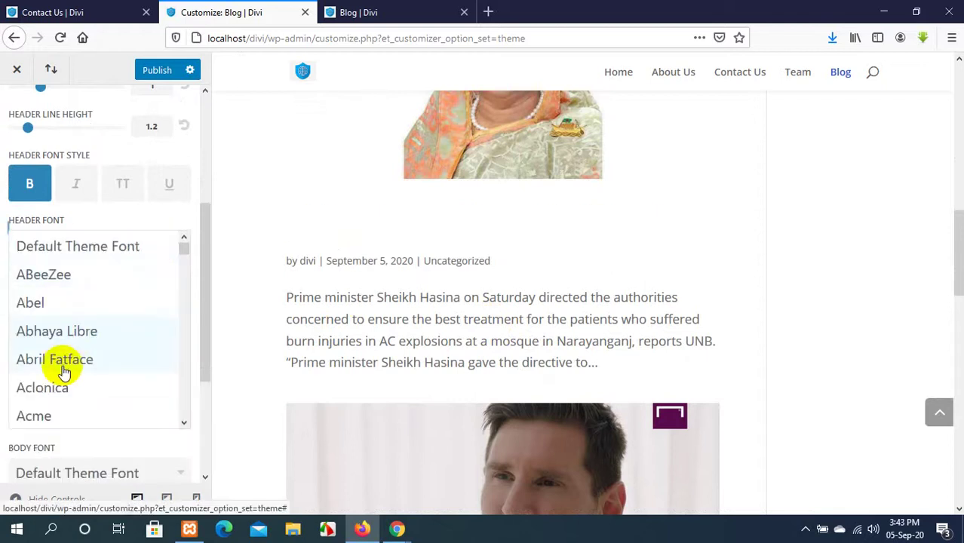
scroll(64, 369, "down", 4)
scroll(64, 369, "down", 3)
left_click(75, 340)
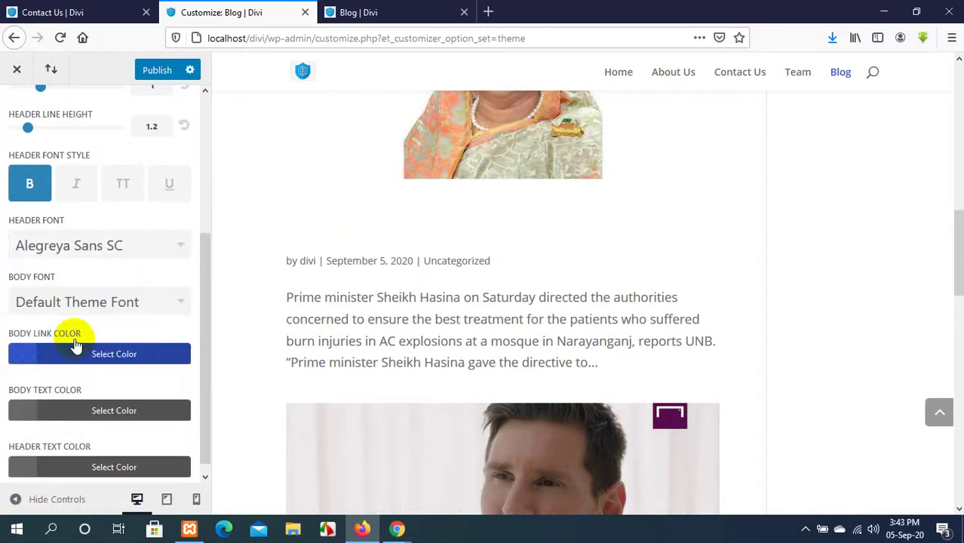
left_click(143, 250)
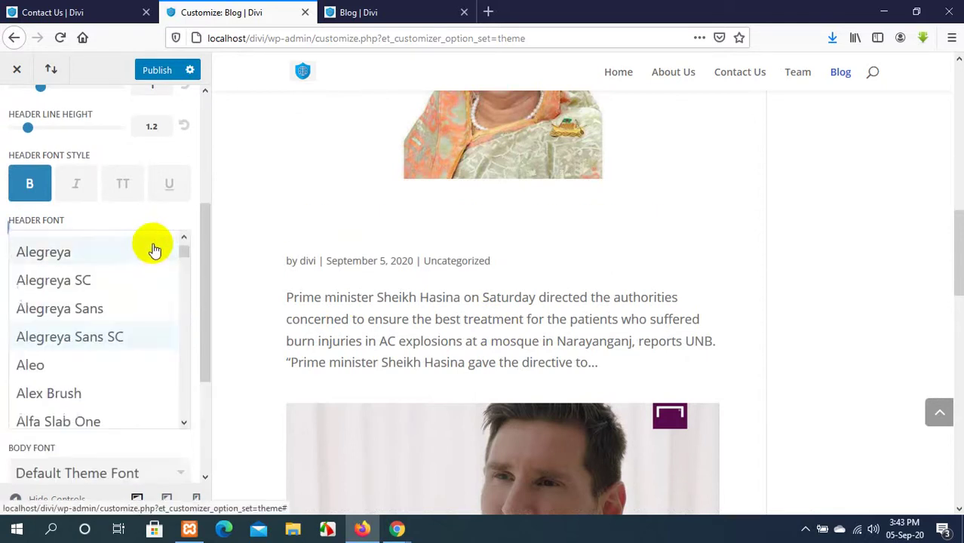
left_click(66, 283)
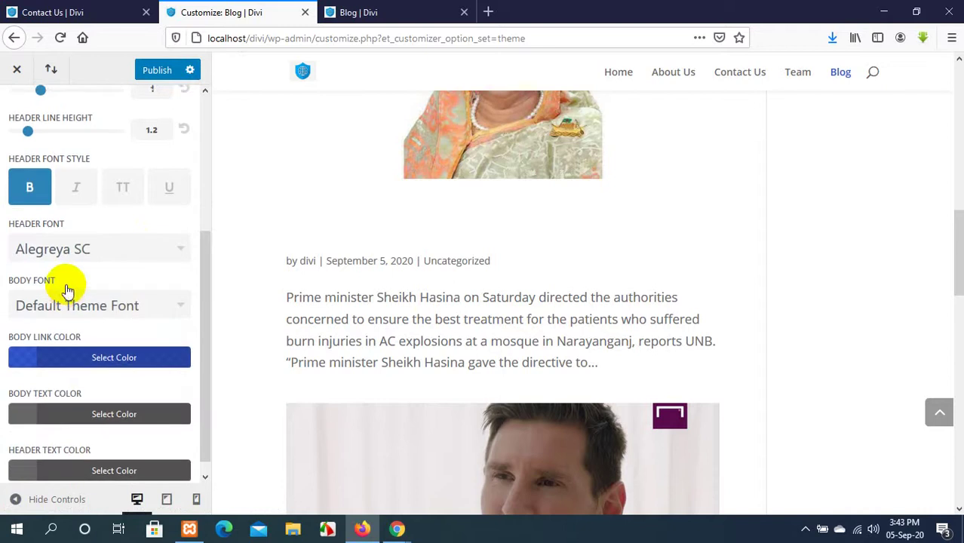
scroll(67, 285, "up", 3)
scroll(71, 330, "down", 5)
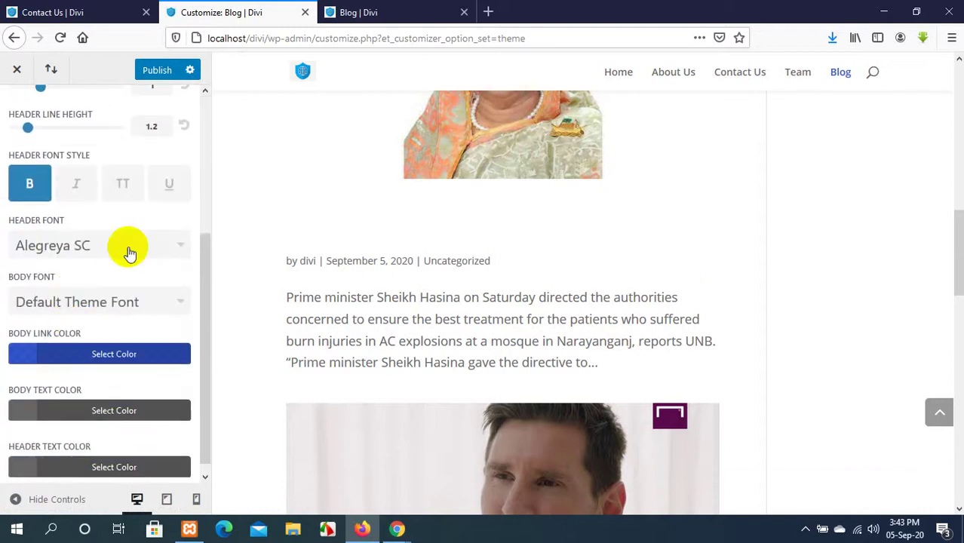
left_click(133, 249)
scroll(69, 369, "down", 10)
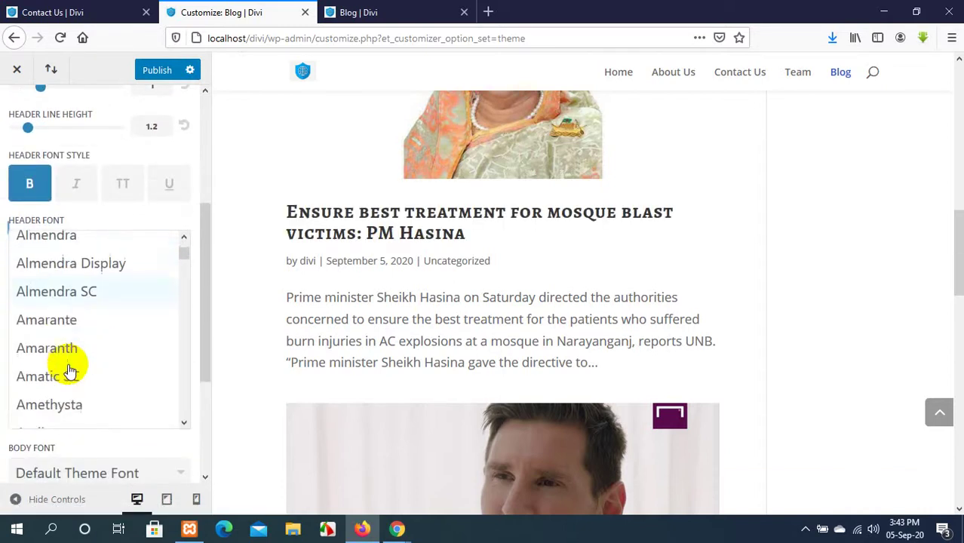
left_click(68, 369)
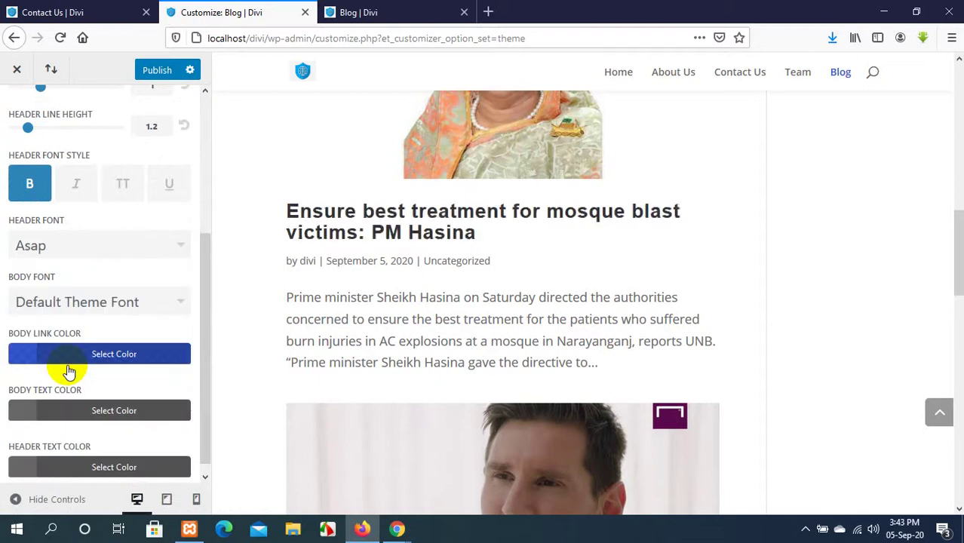
Set the Body Font to Abel, publish, and switch to the live Blog tab.
left_click(137, 301)
left_click(72, 444)
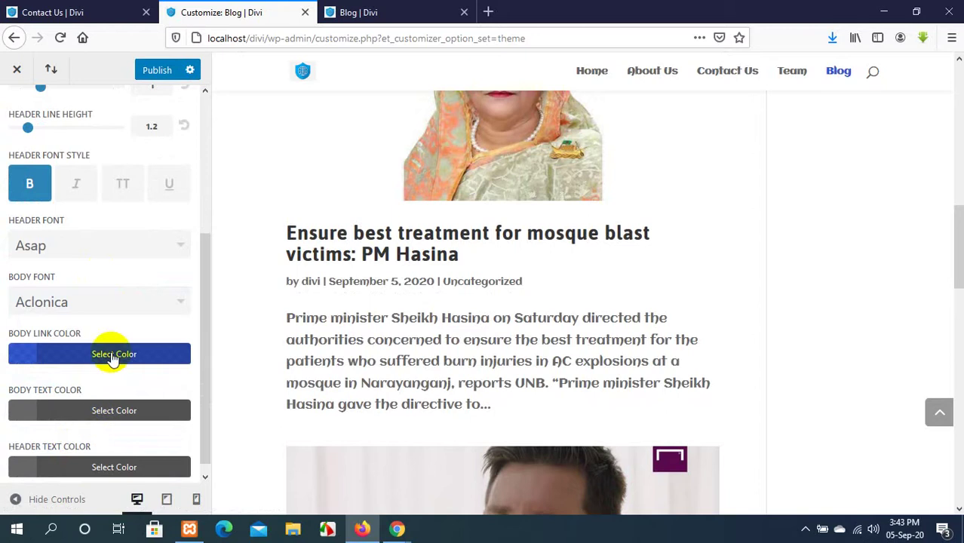
scroll(120, 350, "up", 2)
left_click(155, 364)
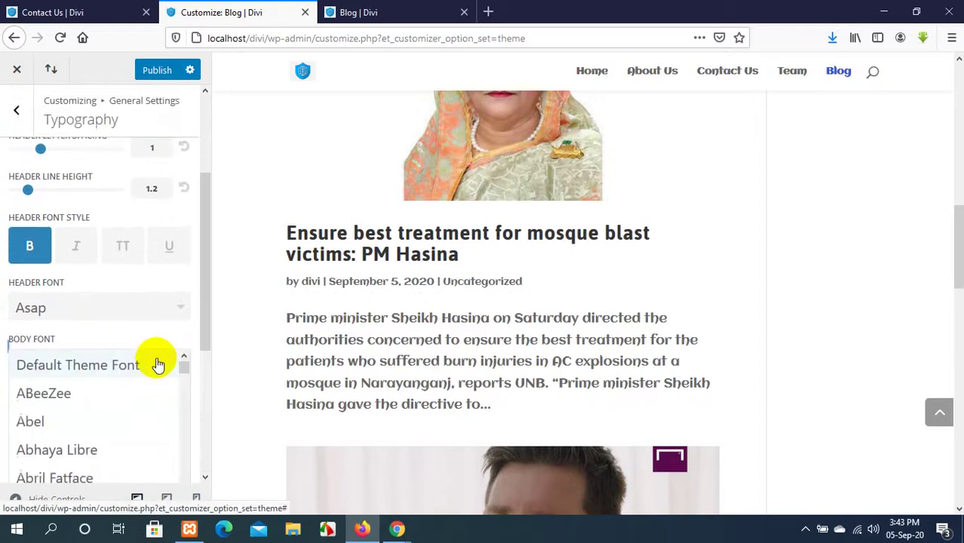
left_click(93, 404)
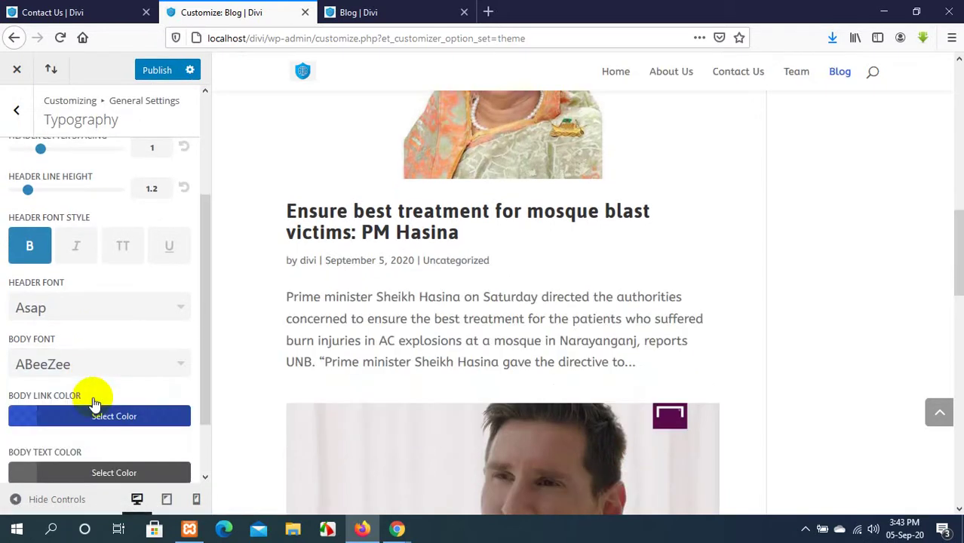
scroll(94, 403, "down", 2)
left_click(142, 291)
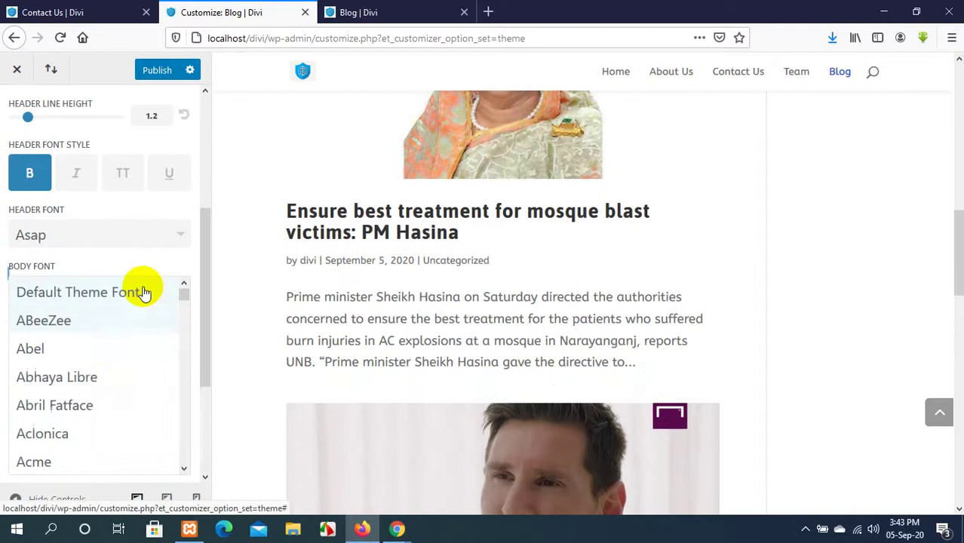
left_click(32, 351)
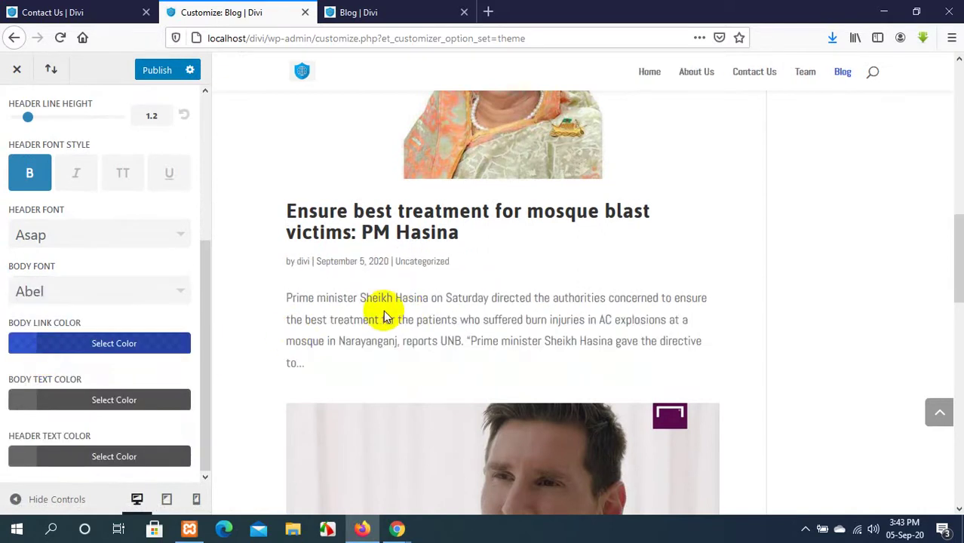
left_click(155, 70)
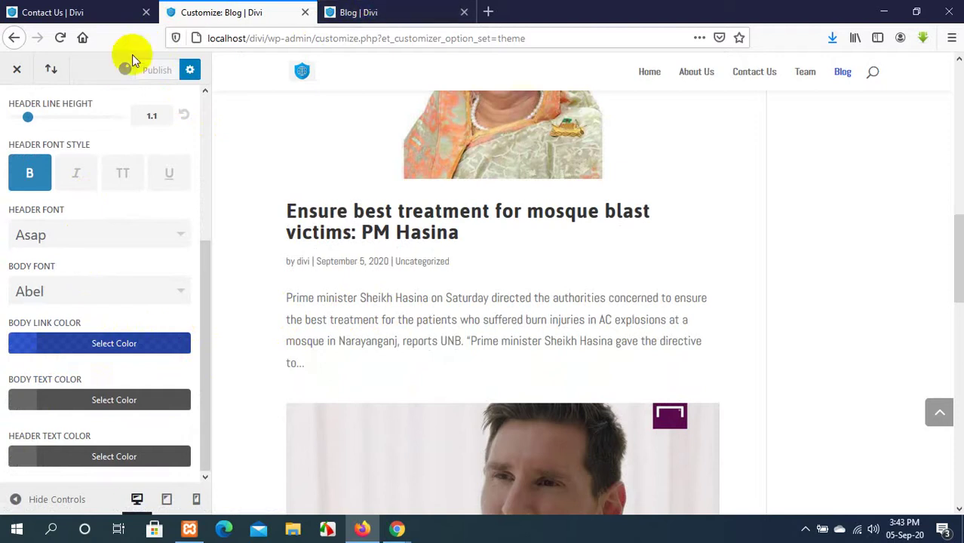
left_click(421, 8)
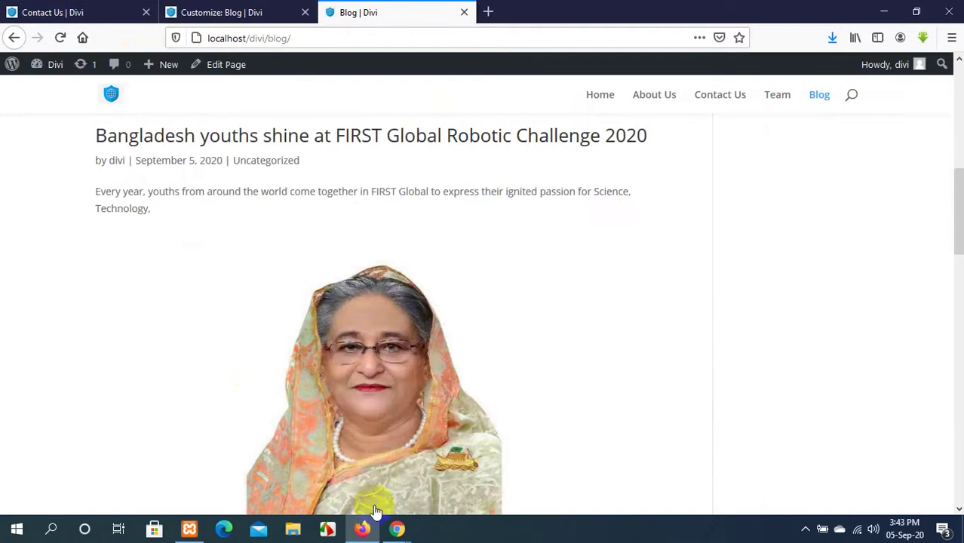
Bring the Google Meet call forward and turn the microphone back on.
mouse_move(396, 528)
left_click(337, 487)
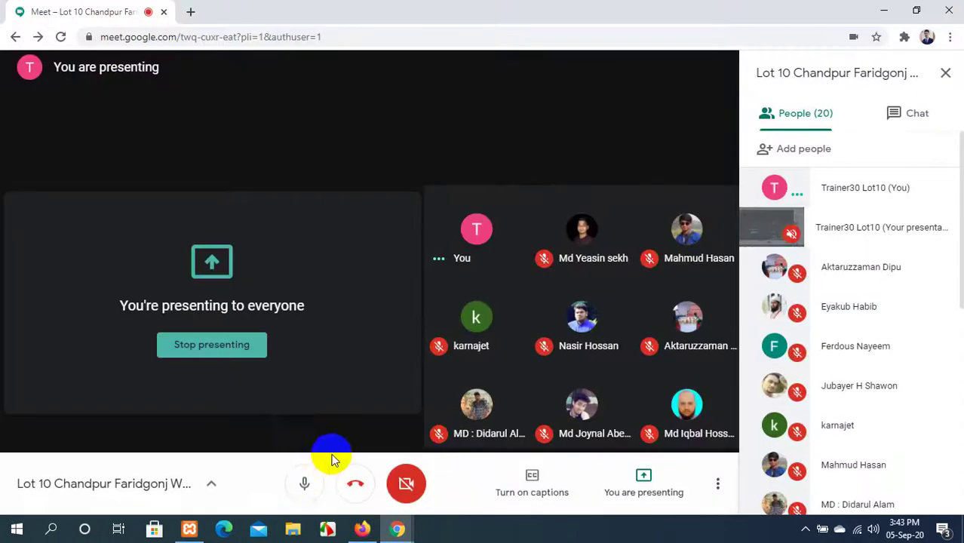
left_click(317, 485)
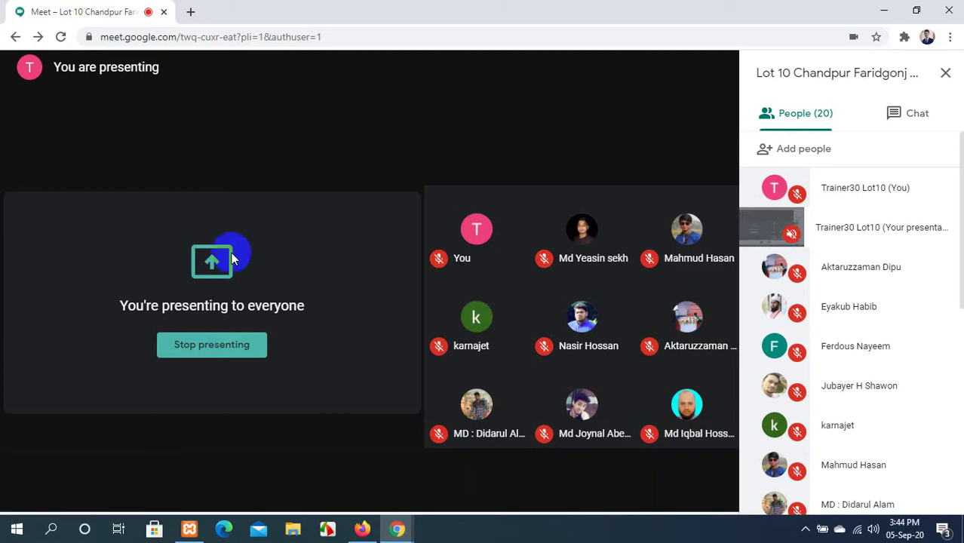
left_click(321, 492)
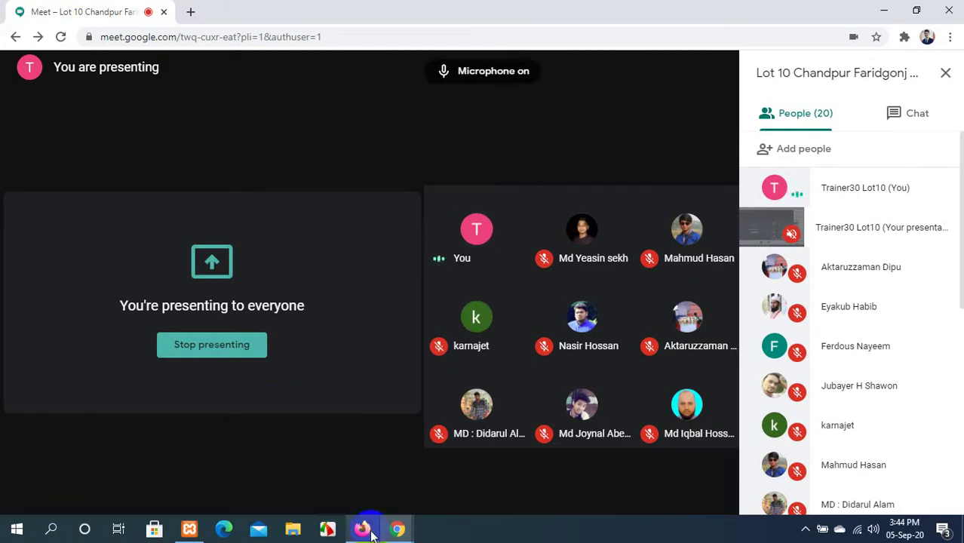
Return to Firefox and reload the live Blog page to check the new fonts.
left_click(362, 529)
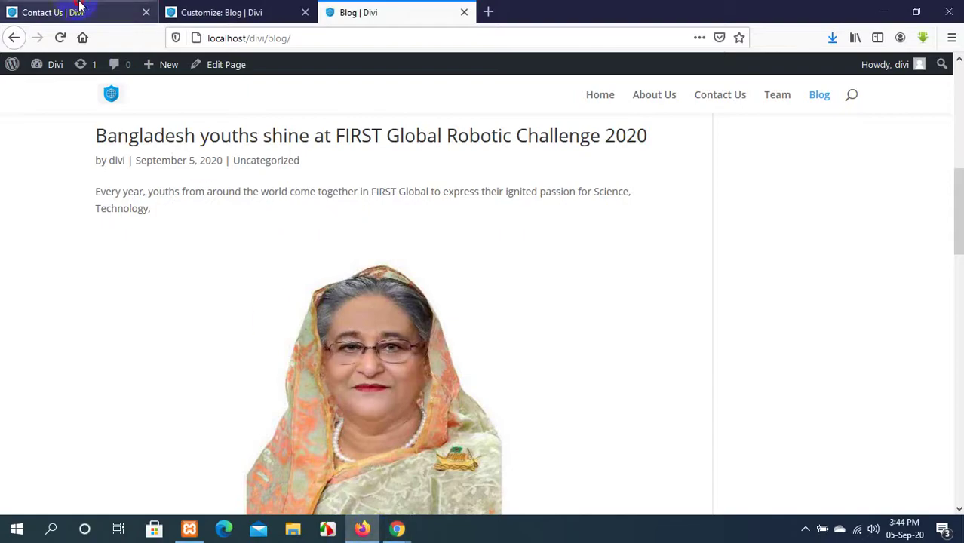
left_click(77, 12)
left_click(209, 9)
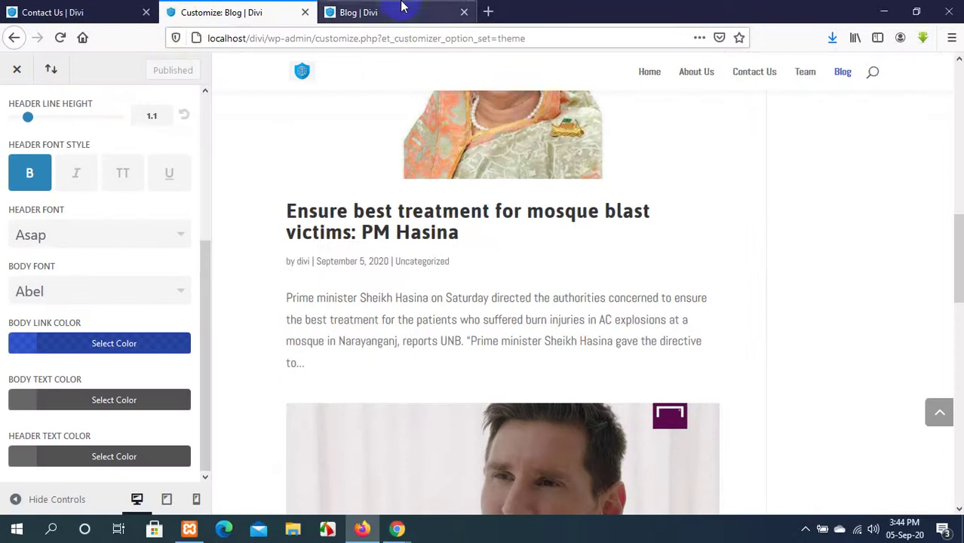
left_click(362, 13)
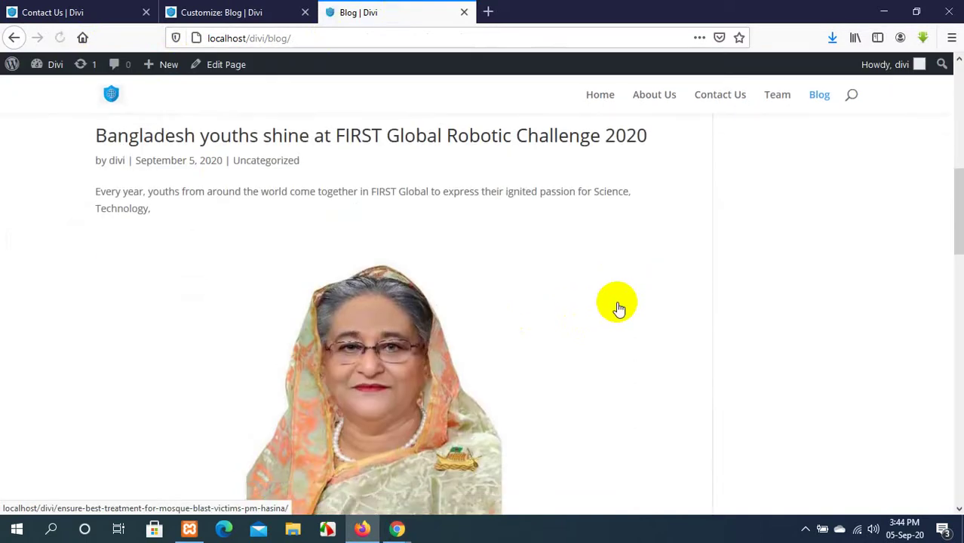
scroll(347, 268, "down", 20)
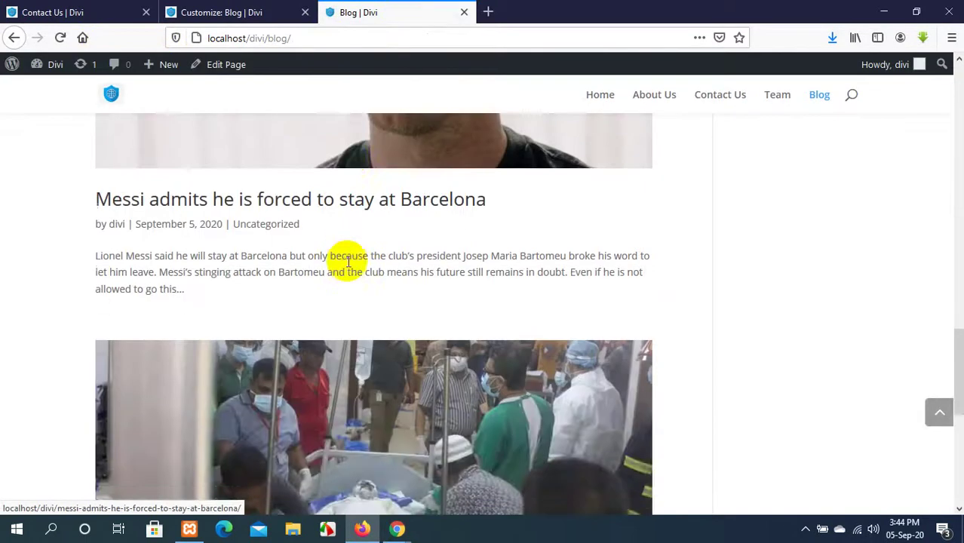
scroll(347, 267, "up", 15)
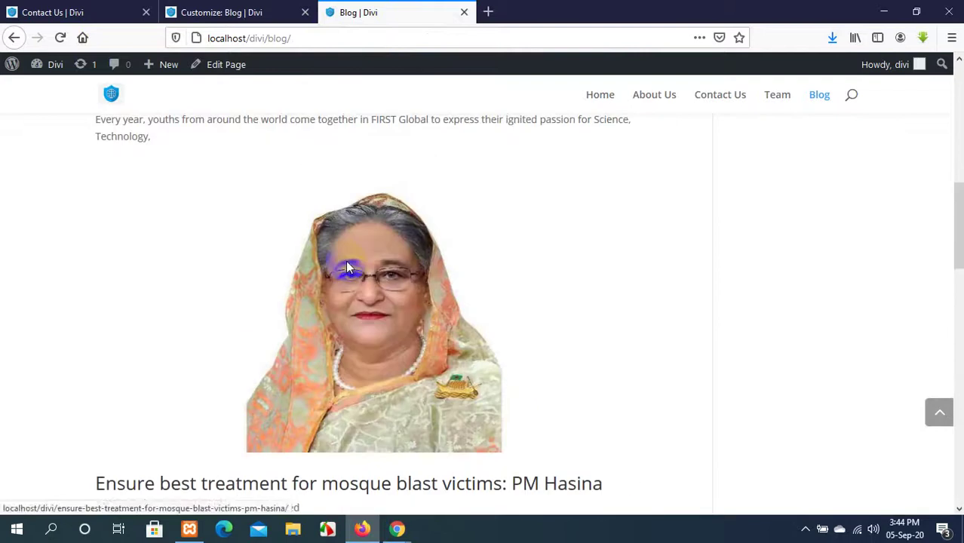
left_click(347, 267)
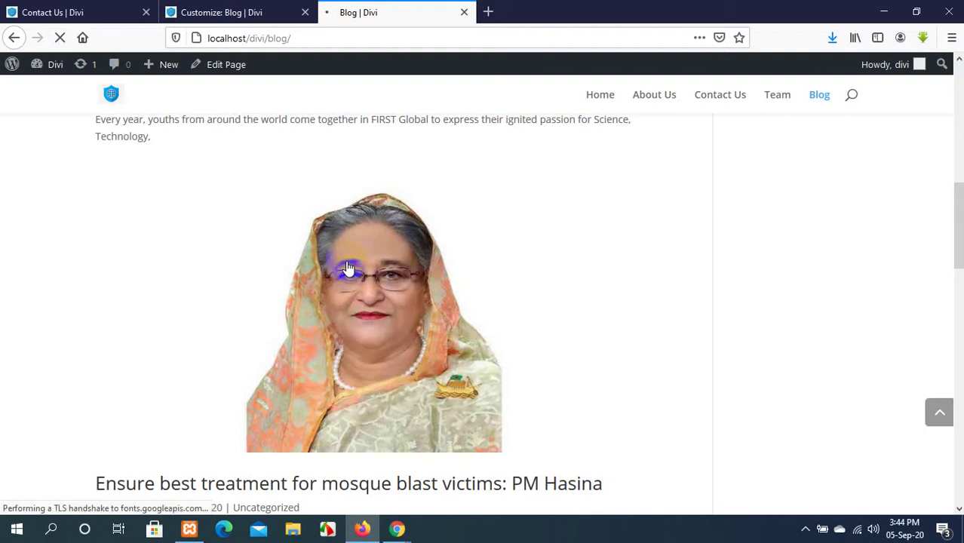
scroll(542, 305, "down", 20)
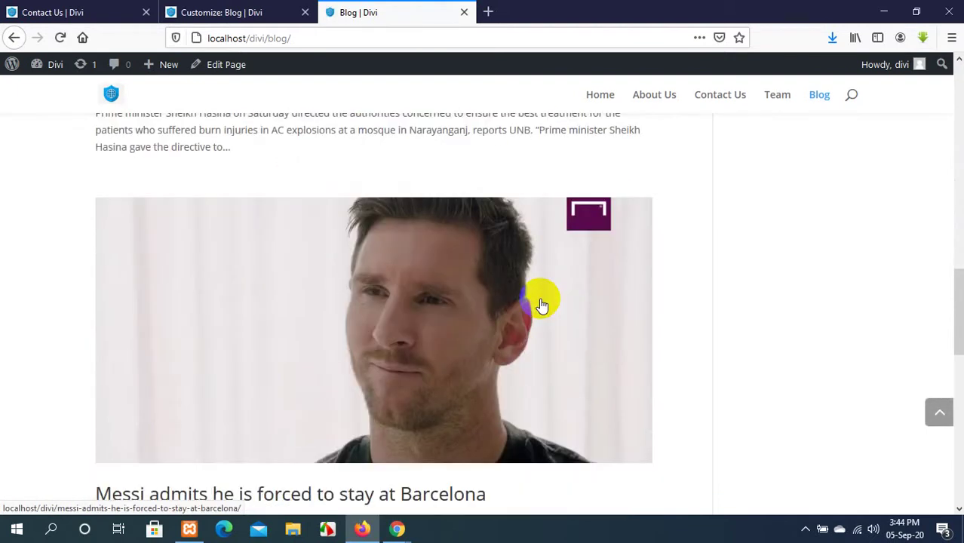
scroll(540, 301, "up", 4)
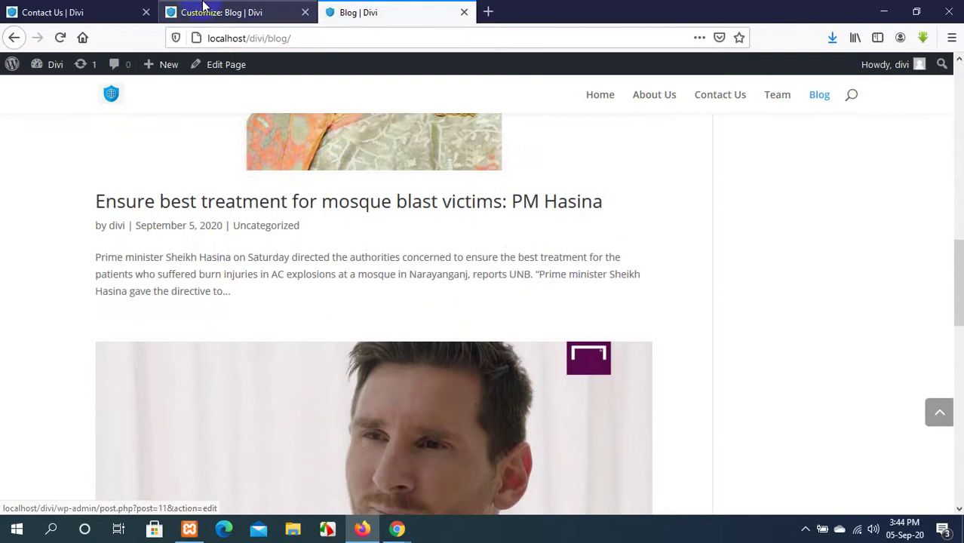
Compare the Customizer preview with the live Blog page, reloading the blog again.
left_click(203, 9)
left_click(362, 12)
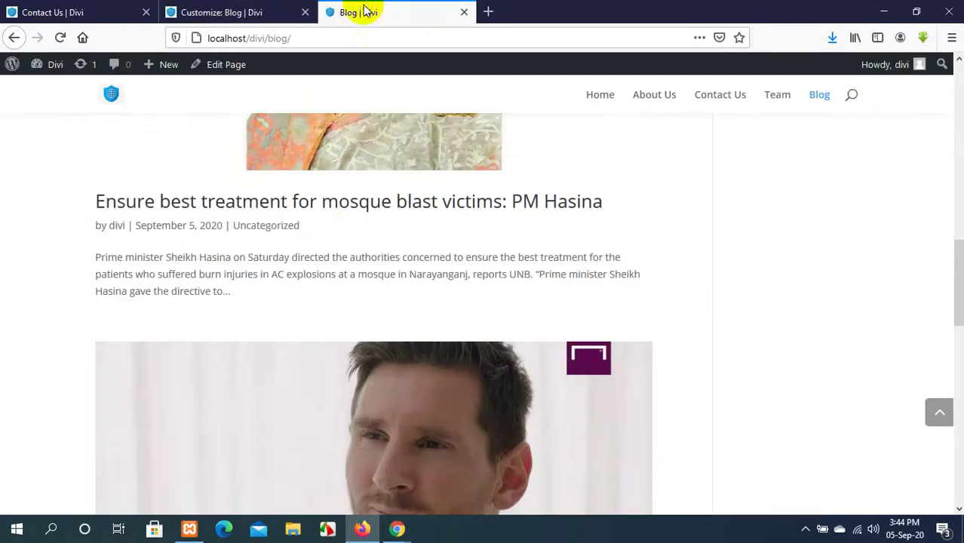
left_click(204, 11)
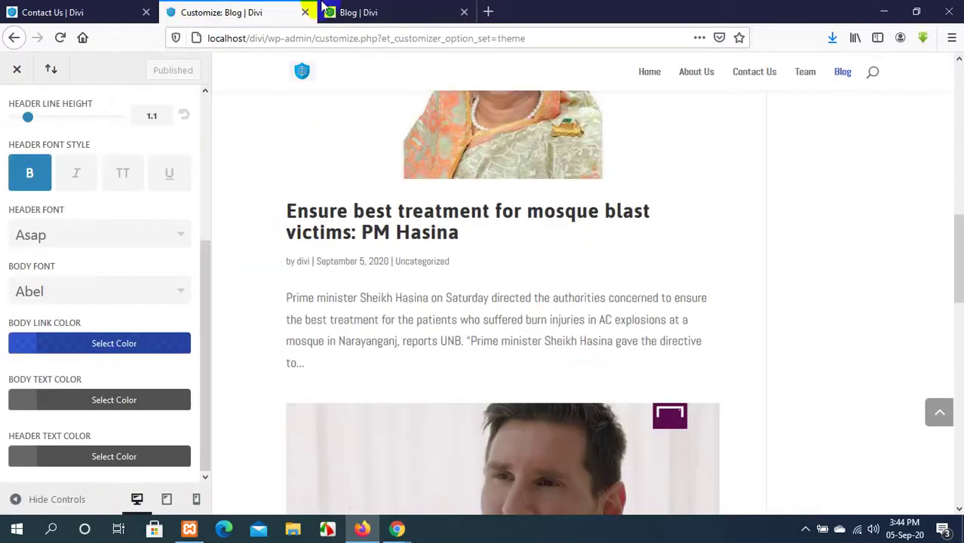
scroll(465, 236, "up", 4)
scroll(462, 230, "up", 5)
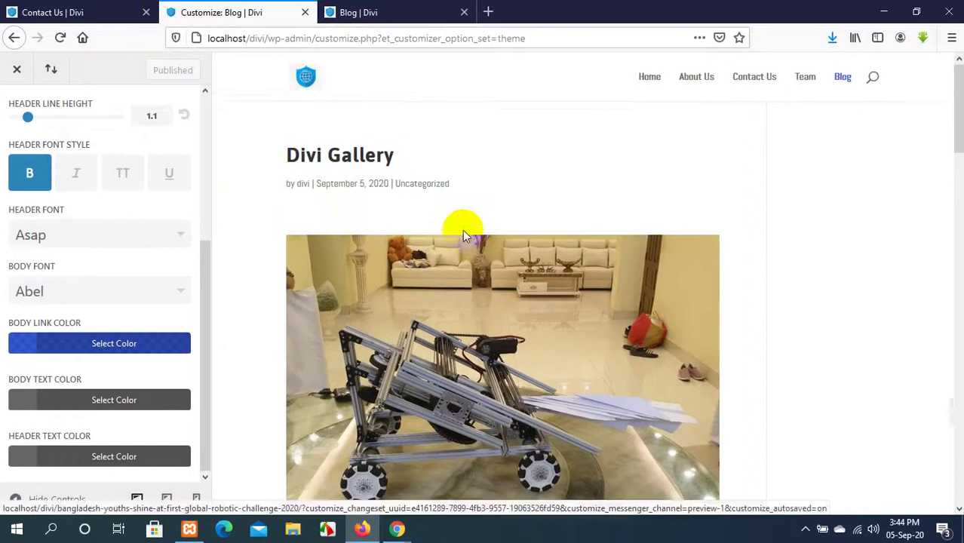
left_click(373, 10)
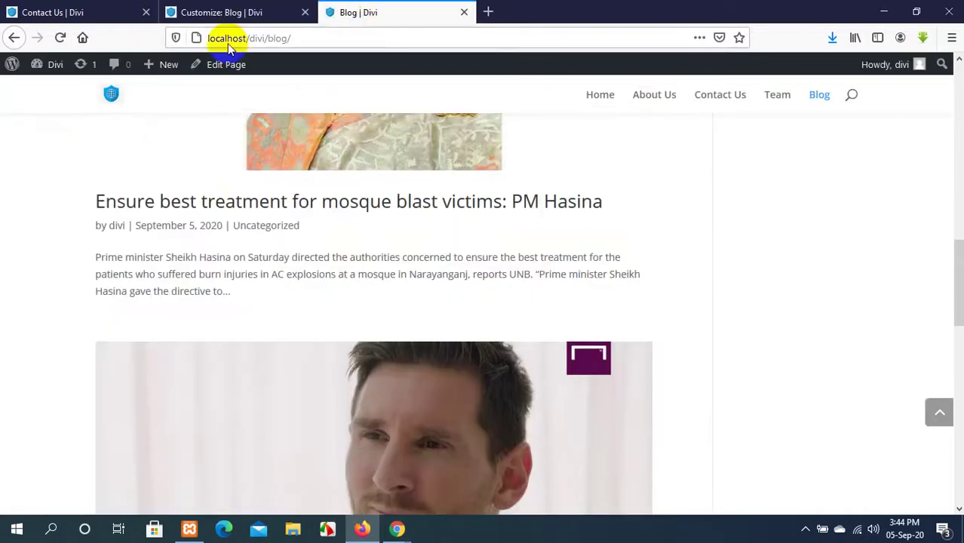
scroll(211, 223, "up", 5)
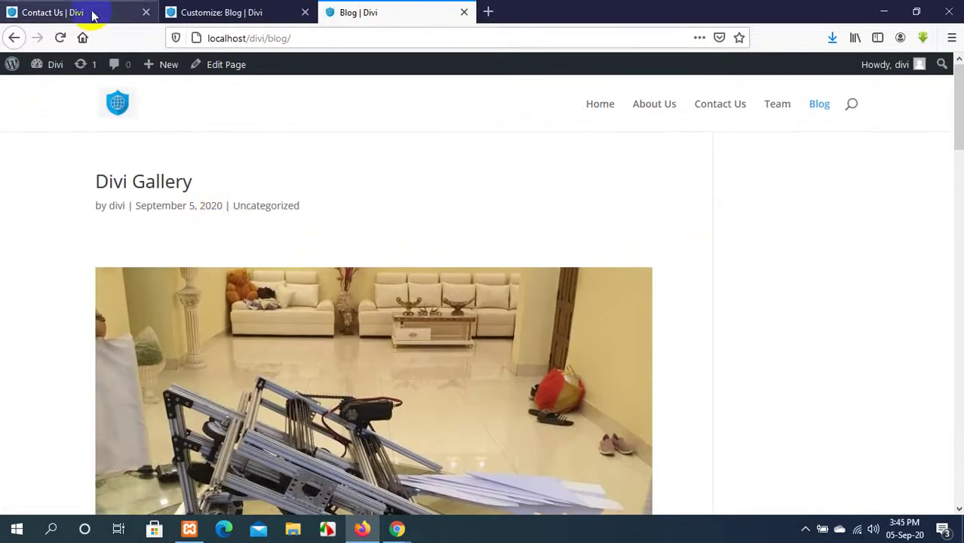
left_click(61, 38)
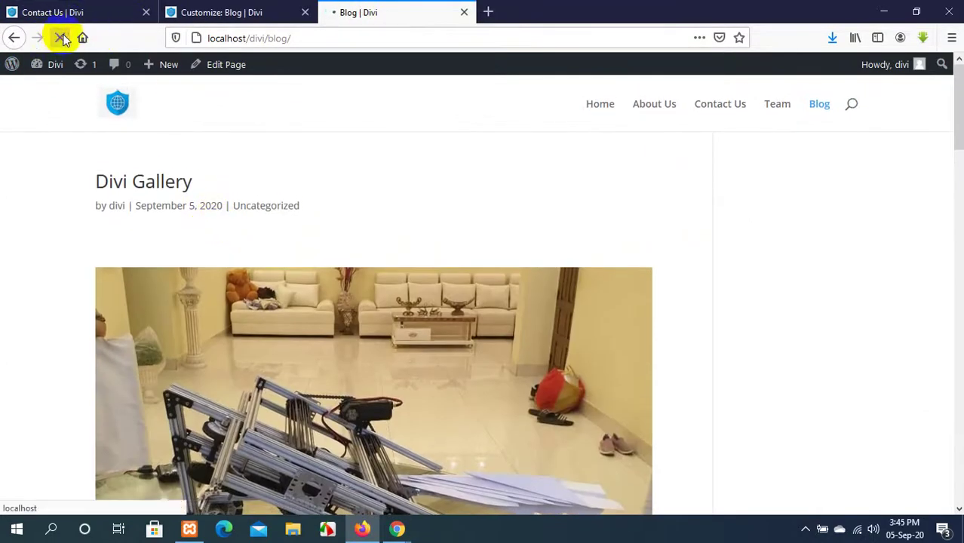
Go back to the Customizer and open the body link colour setting.
left_click(190, 11)
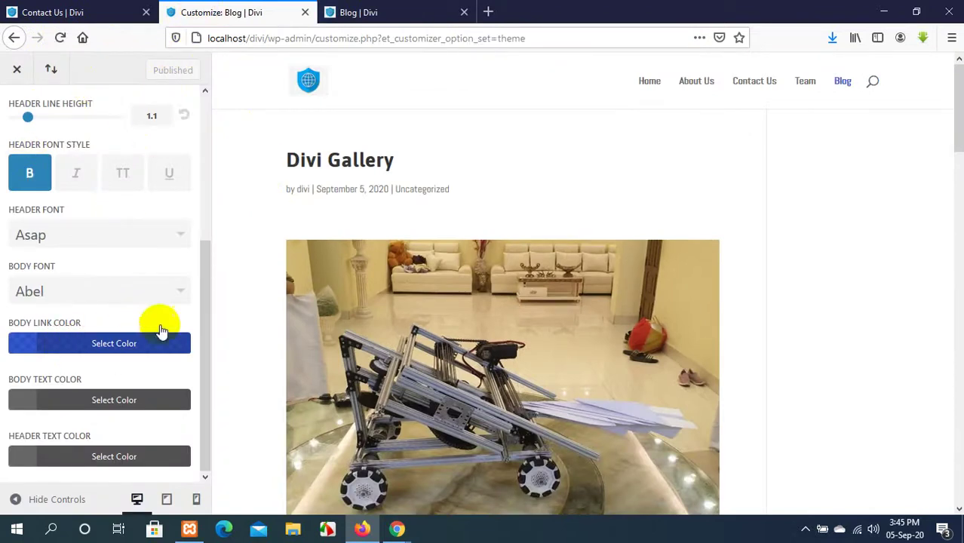
left_click(346, 12)
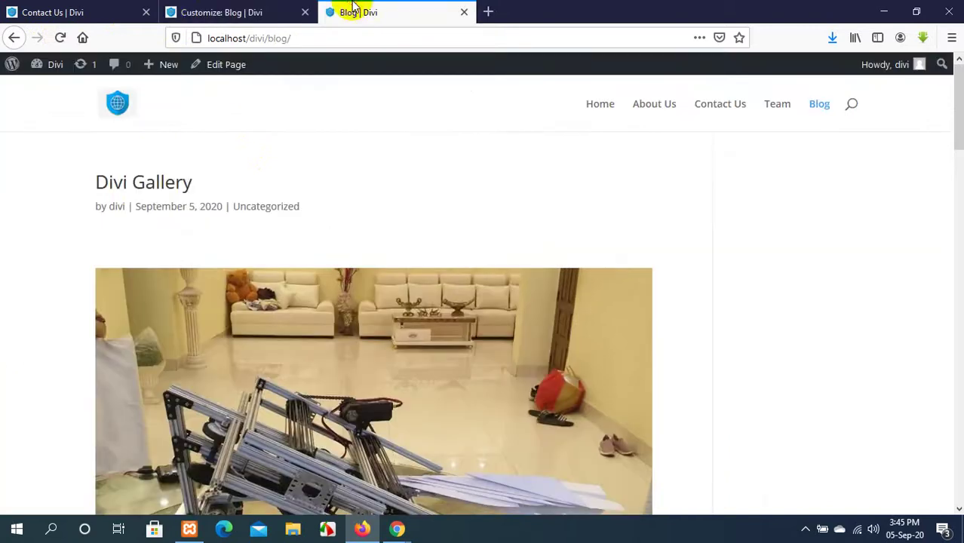
left_click(232, 9)
scroll(353, 267, "down", 10)
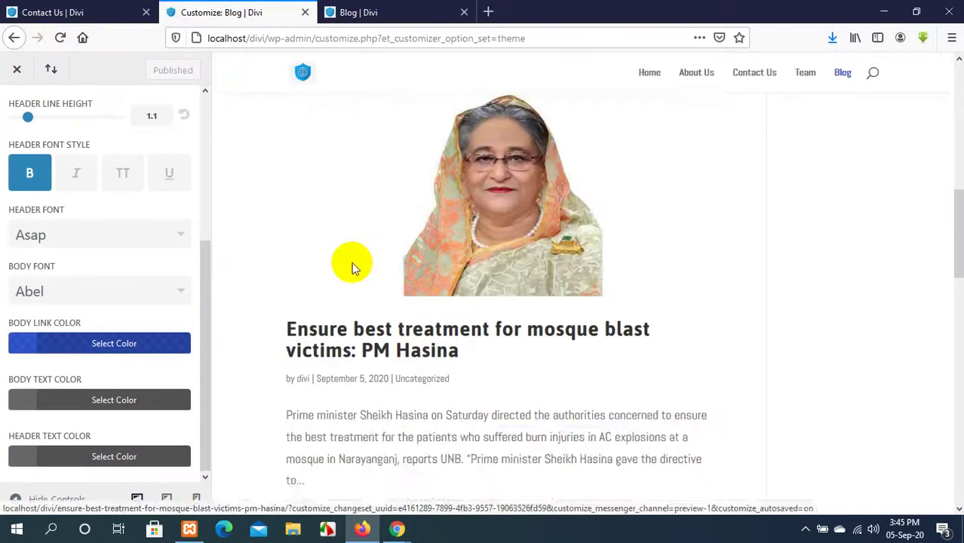
scroll(346, 256, "up", 1)
scroll(353, 272, "down", 1)
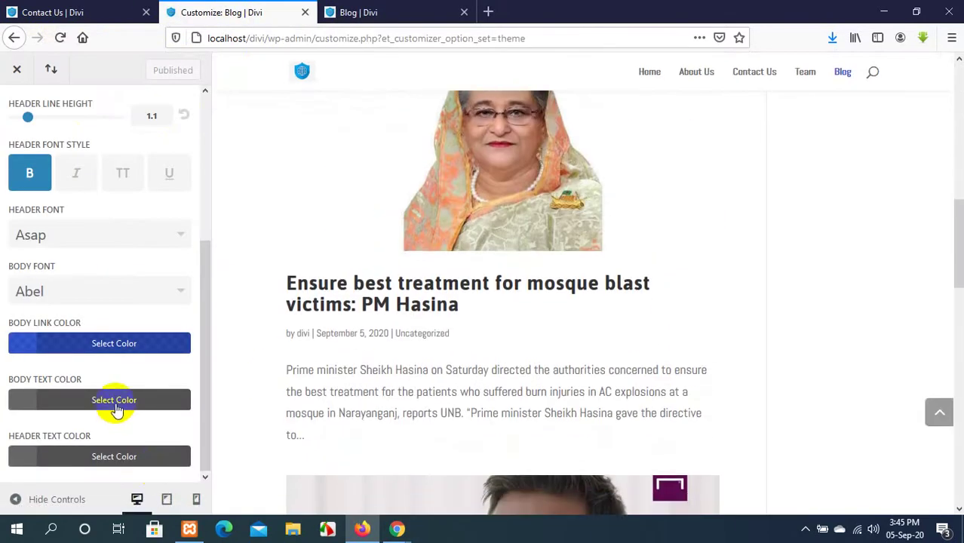
left_click(139, 343)
Adjust the body link colour, then reset it to default and close the picker.
left_click(175, 437)
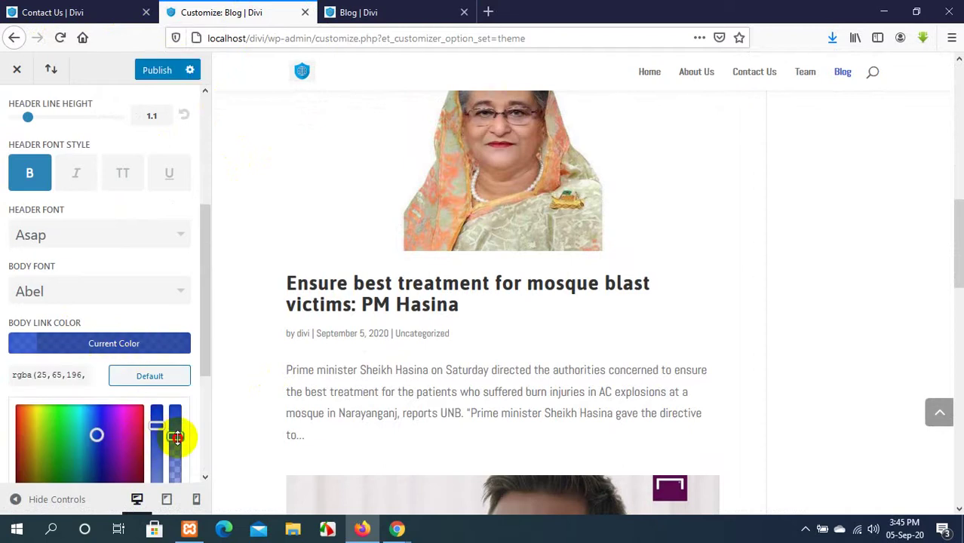
left_click_drag(175, 436, 175, 426)
scroll(139, 299, "down", 2)
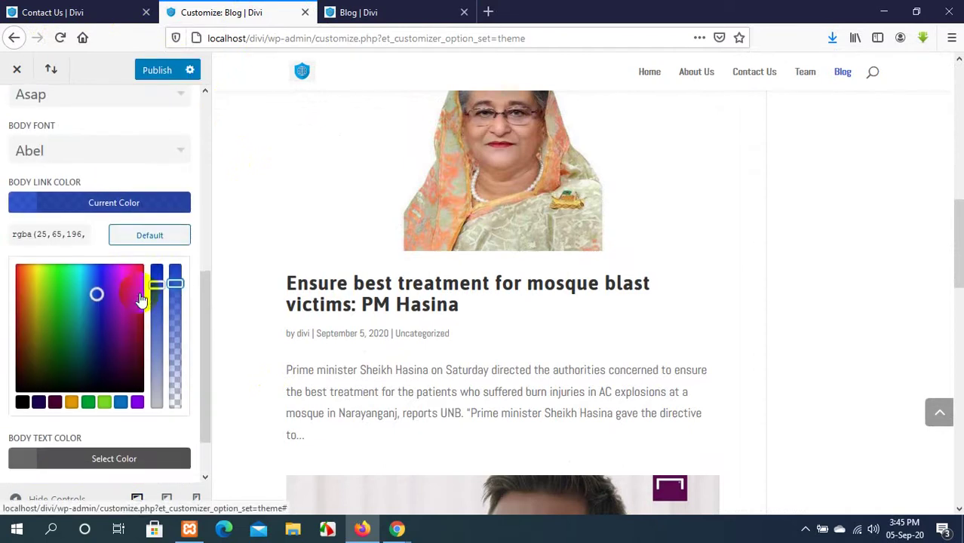
left_click(141, 232)
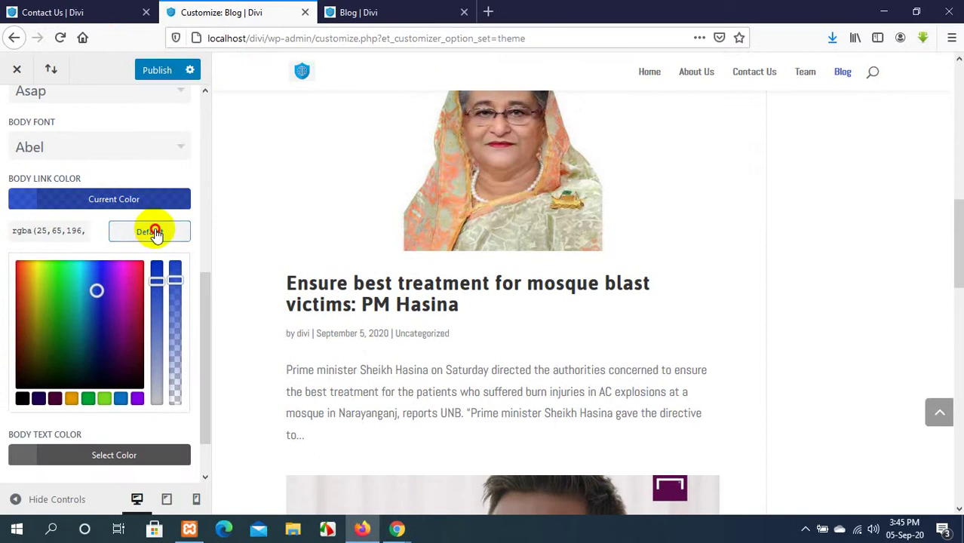
left_click(92, 201)
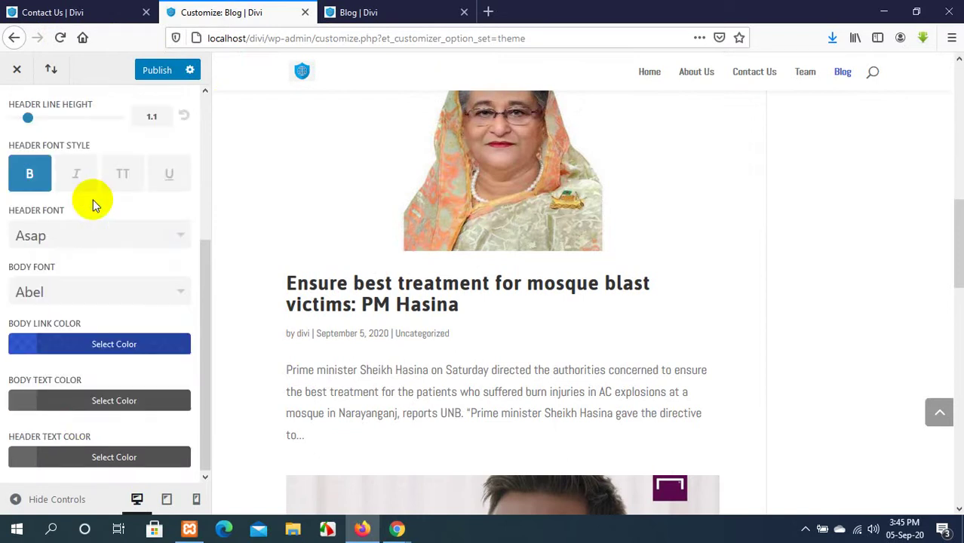
Experiment with the body text colour, ending on a dark violet-blue.
left_click(75, 401)
scroll(76, 401, "down", 3)
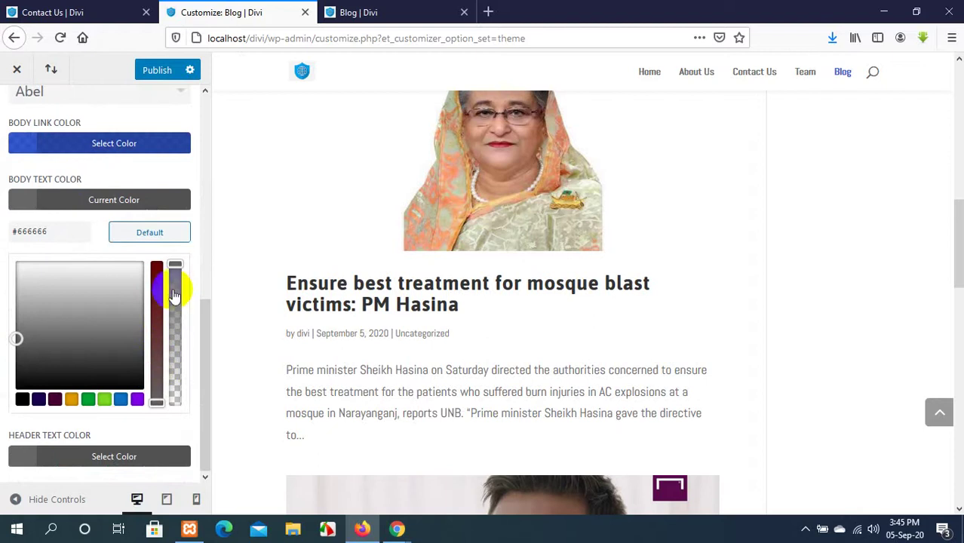
left_click_drag(174, 274, 175, 294)
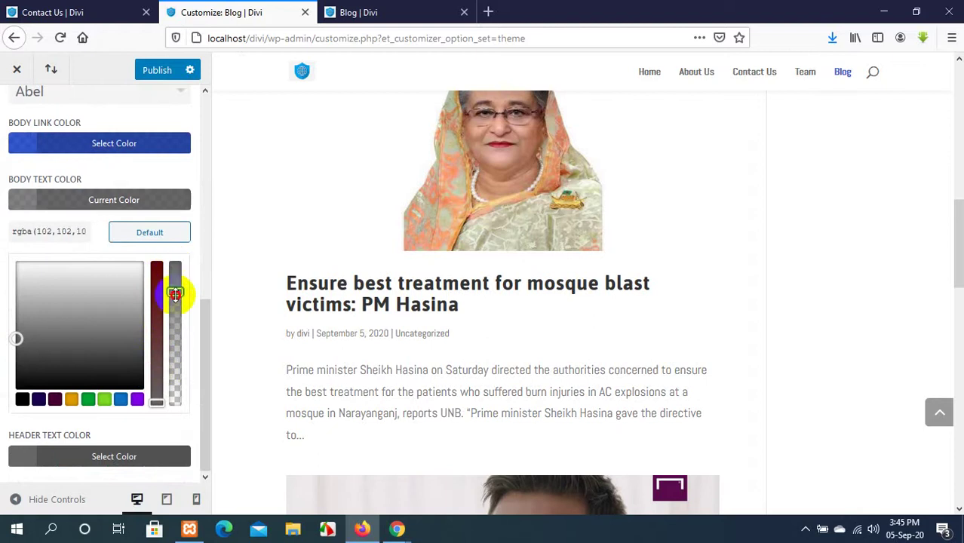
left_click(137, 399)
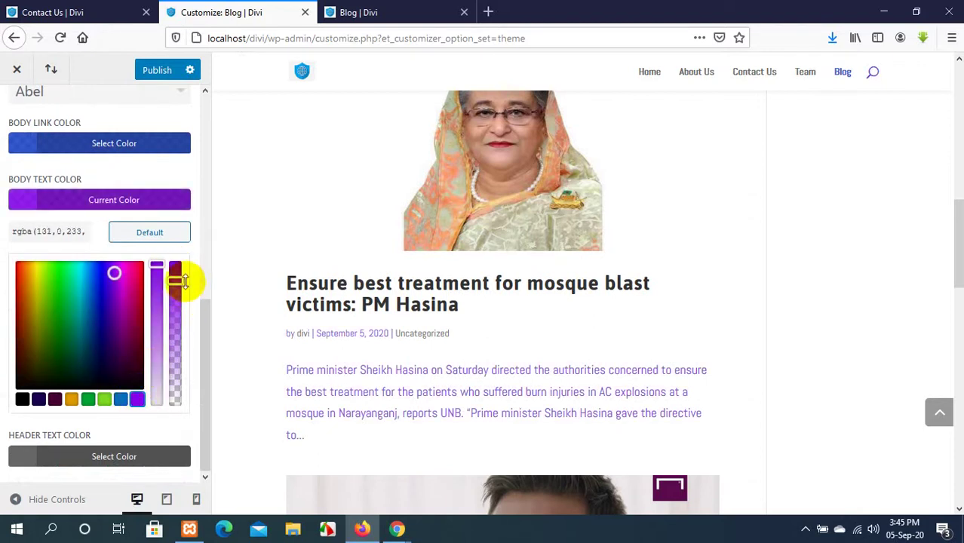
left_click_drag(175, 276, 175, 293)
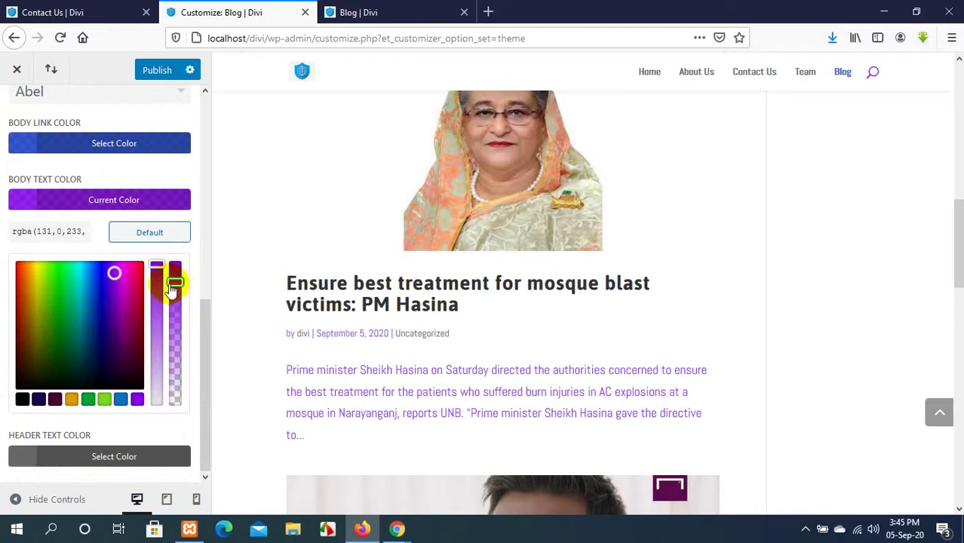
left_click_drag(113, 273, 98, 323)
left_click_drag(156, 266, 153, 305)
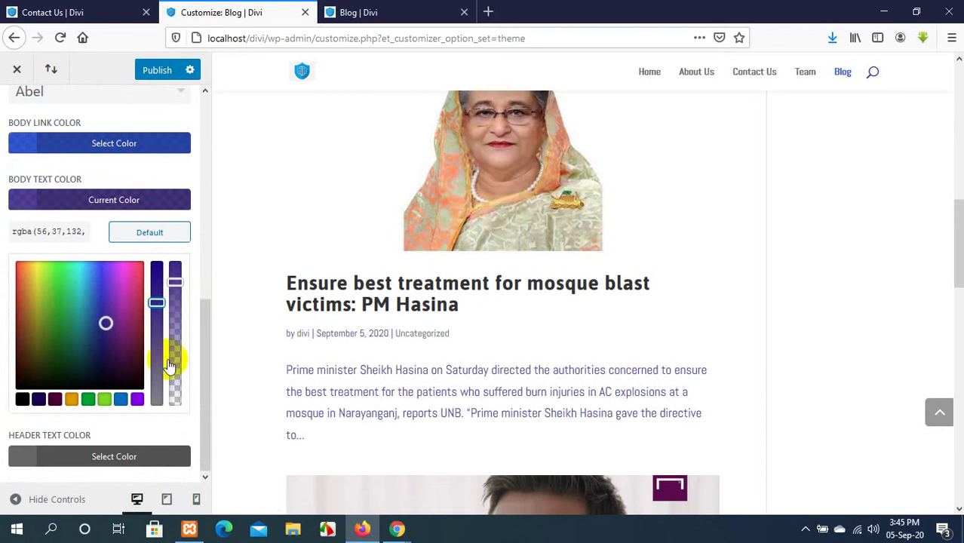
Set the header text colour to the rust-brown rgba(153,77,39).
left_click(161, 453)
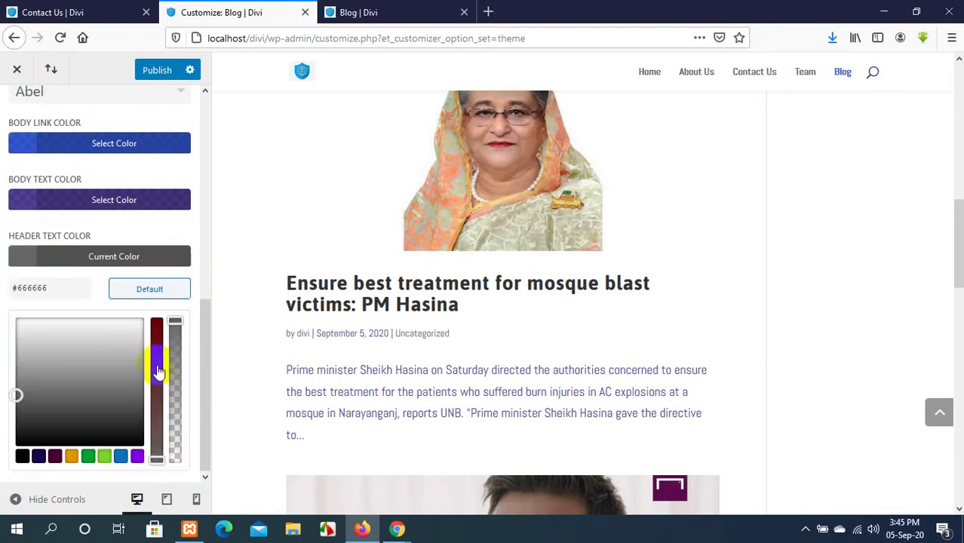
left_click_drag(155, 452, 154, 389)
mouse_move(178, 331)
left_mouse_down()
mouse_move(176, 359)
mouse_move(176, 344)
left_mouse_up()
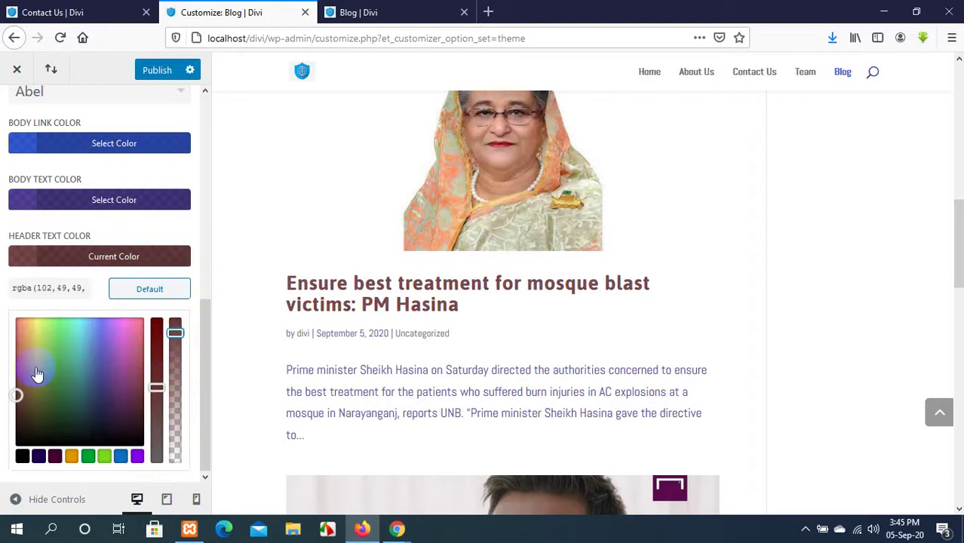
left_click_drag(21, 389, 22, 365)
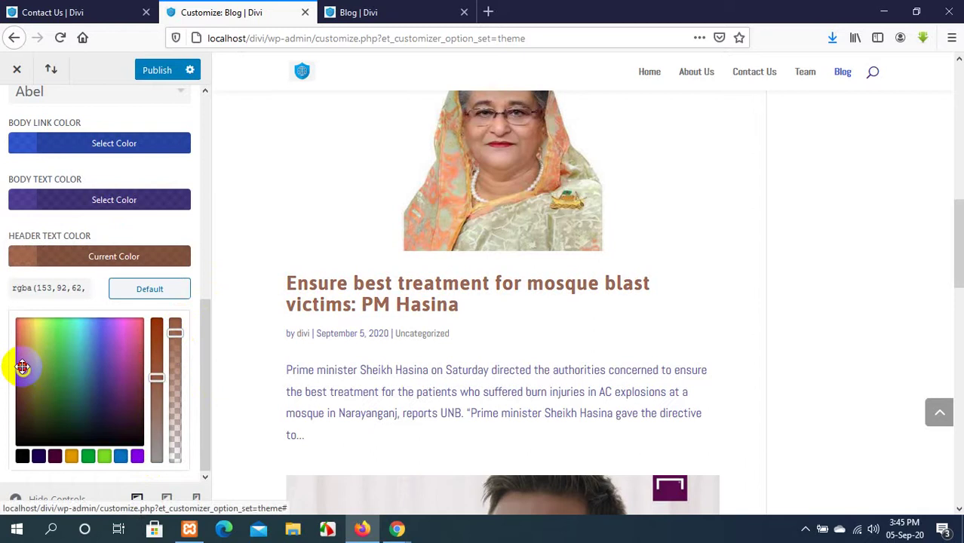
left_click_drag(155, 379, 156, 360)
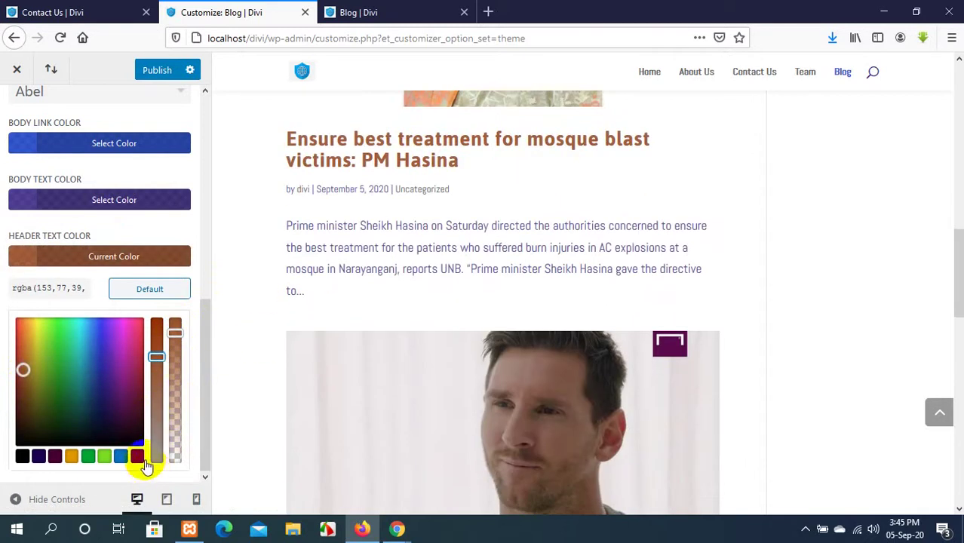
scroll(157, 408, "up", 6)
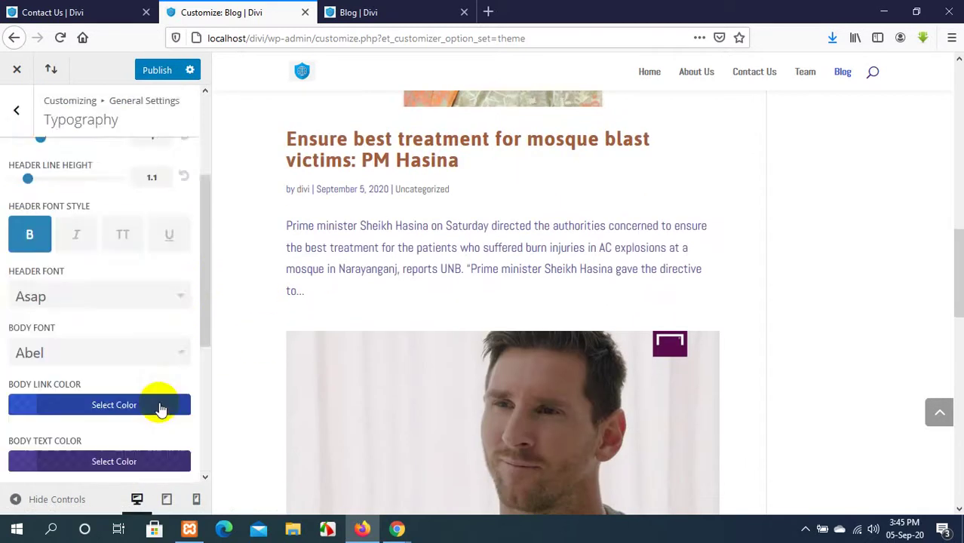
Publish the changes and reload the live Blog page to review the new styles.
left_click(156, 72)
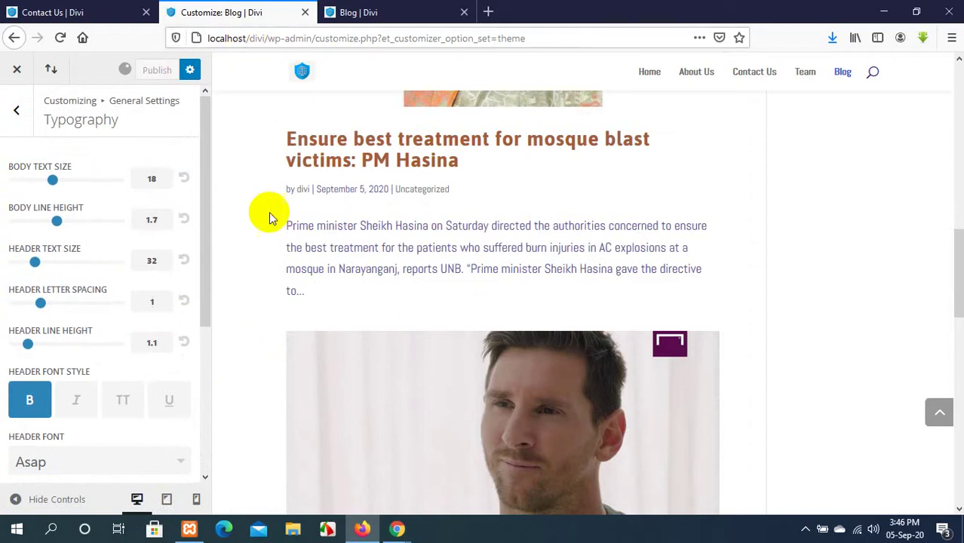
scroll(212, 263, "up", 10)
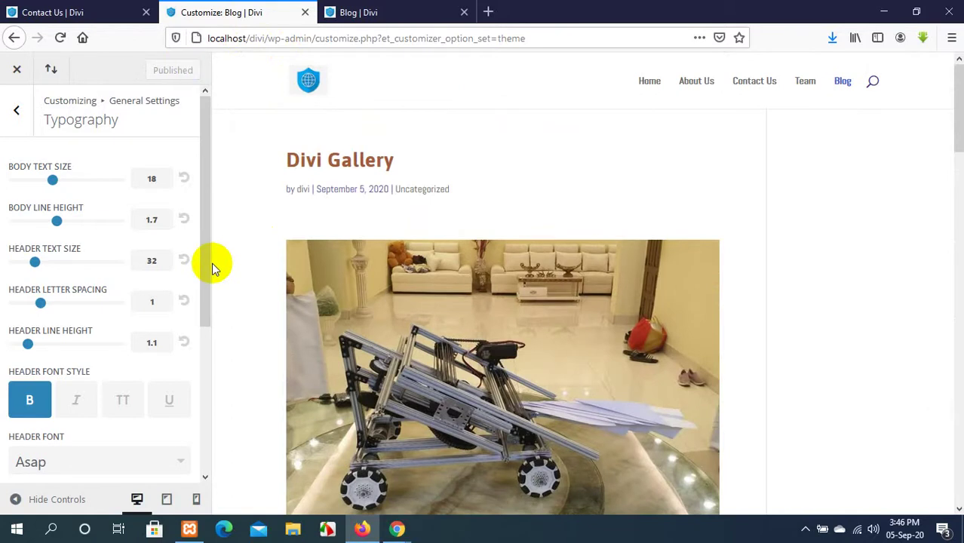
left_click(392, 9)
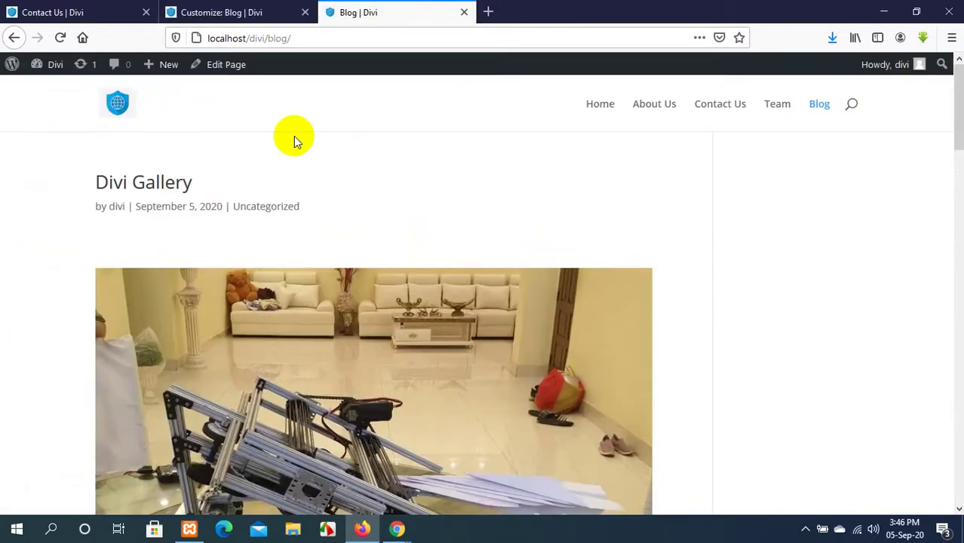
key("F5")
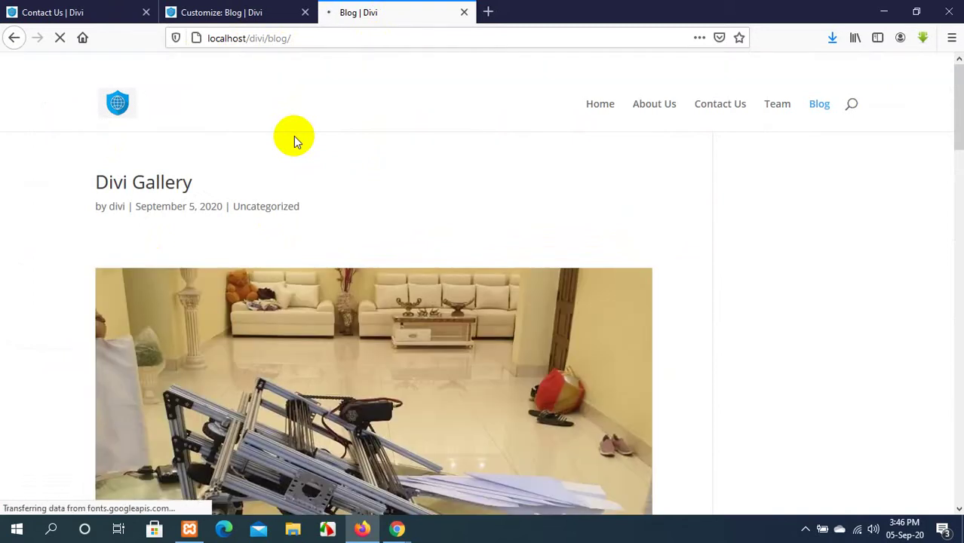
scroll(363, 336, "down", 10)
scroll(364, 351, "down", 10)
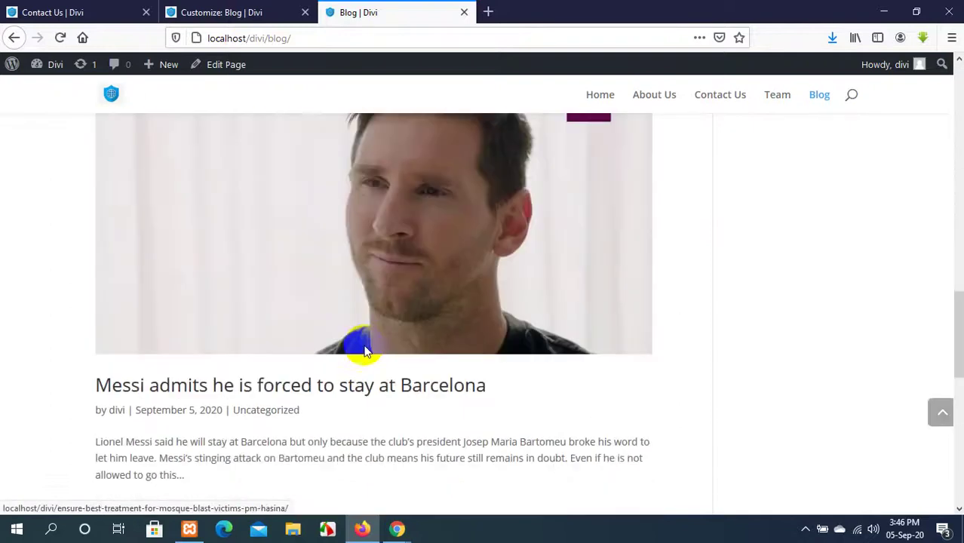
scroll(364, 351, "up", 6)
scroll(365, 353, "up", 15)
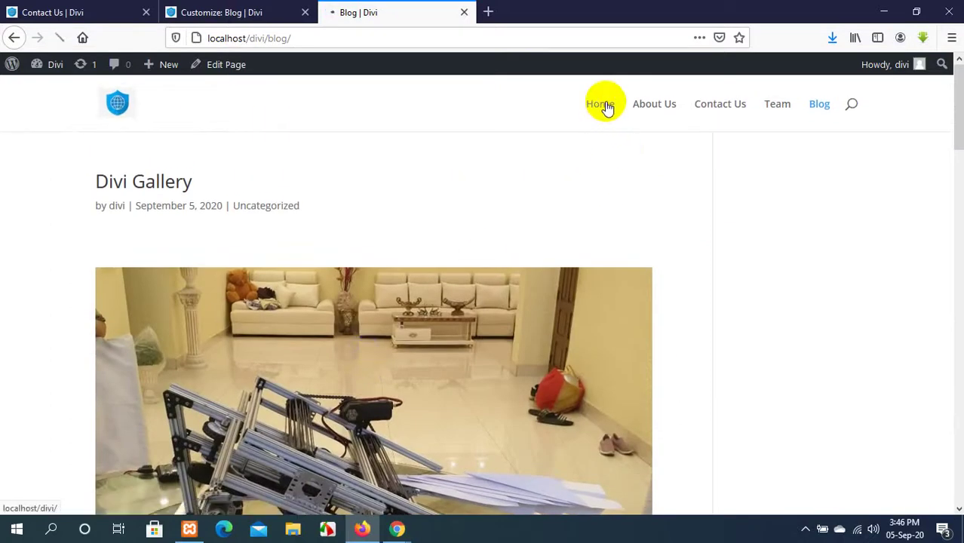
Return to the Customizer, open the site's Home page, and minimize the browser.
left_click(249, 12)
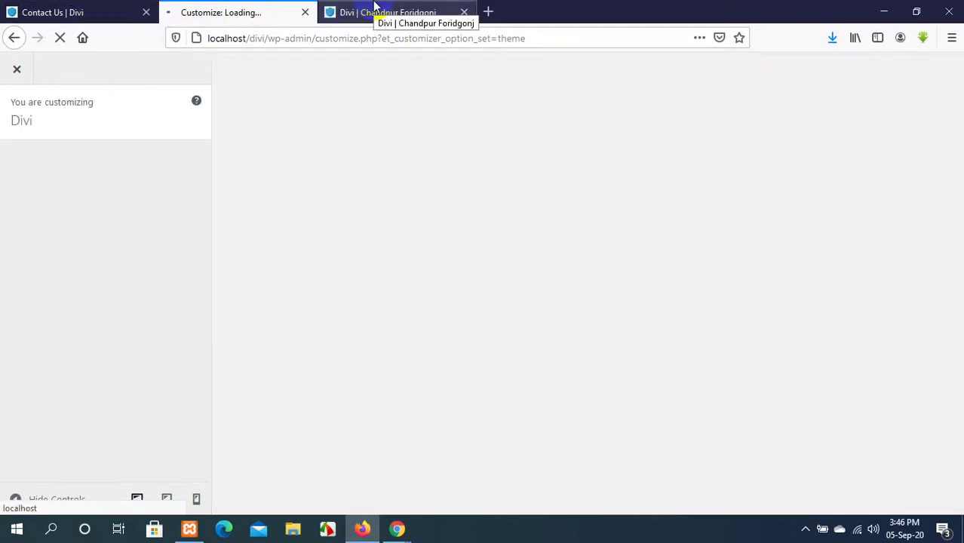
left_click(375, 9)
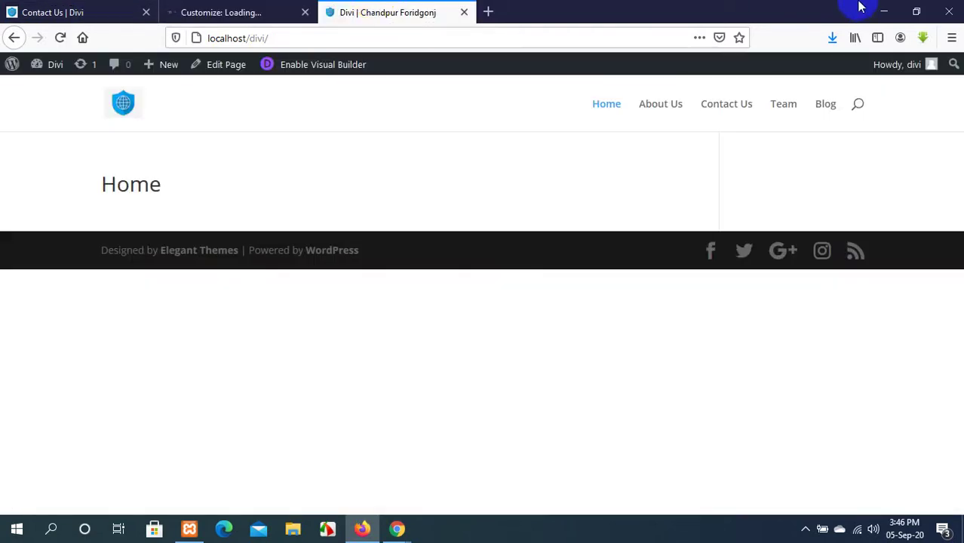
left_click(882, 11)
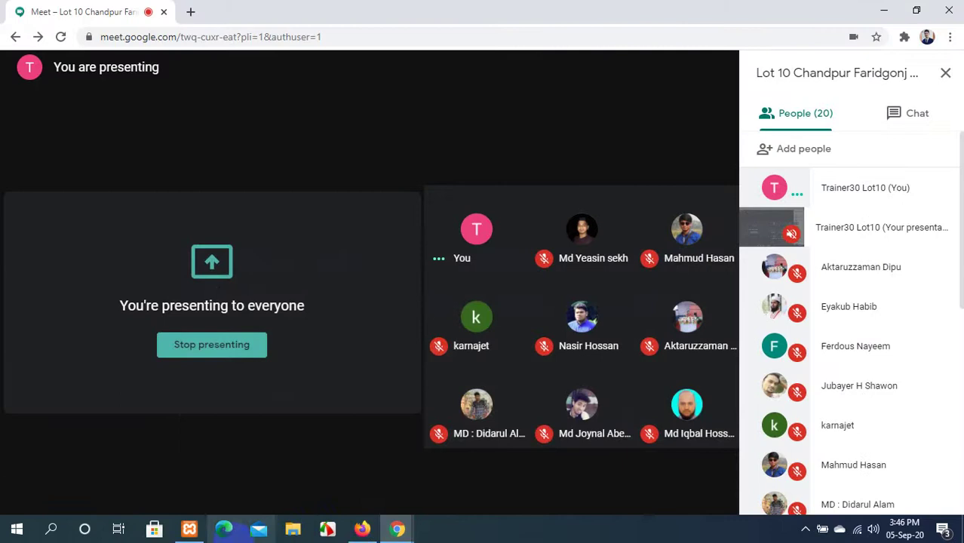
Open File Explorer on Local Disk (C:).
left_click(289, 531)
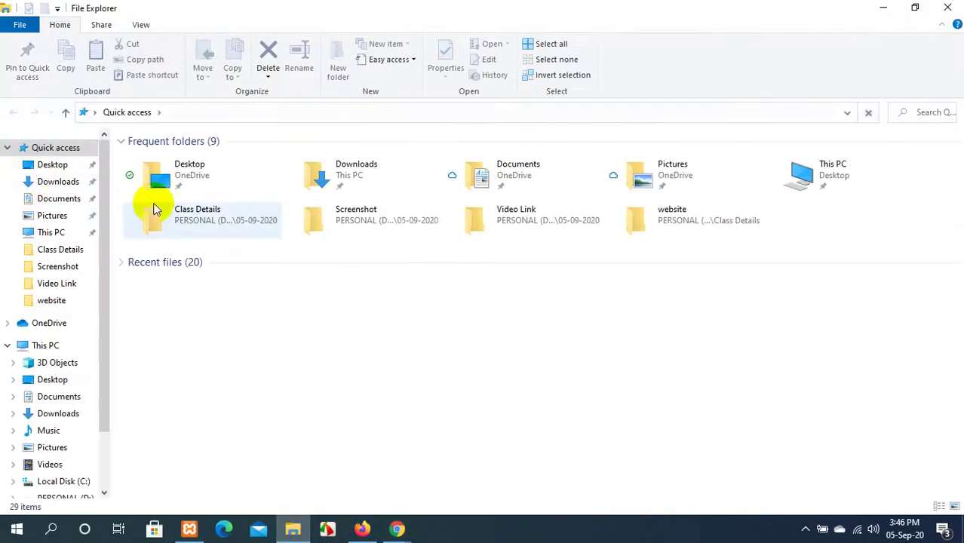
scroll(43, 302, "down", 2)
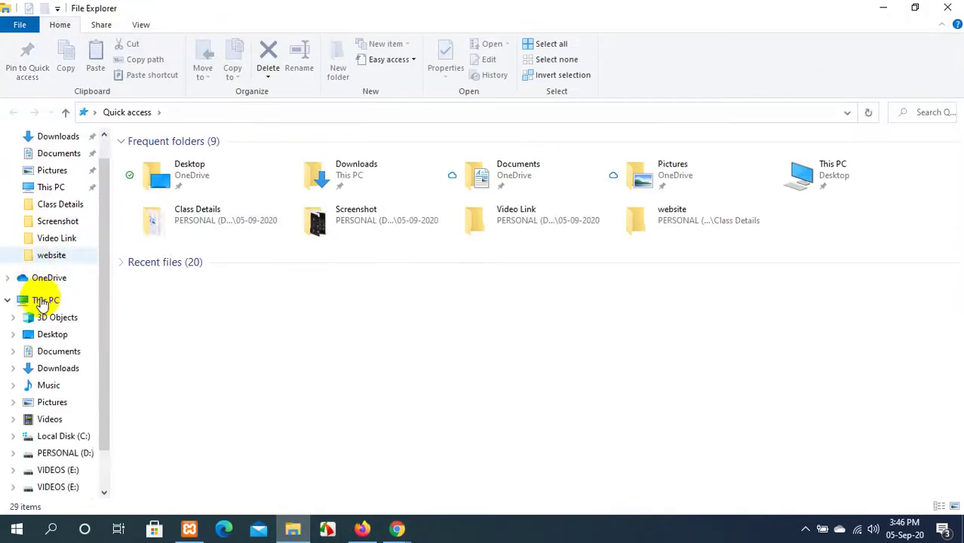
scroll(43, 302, "up", 2)
scroll(45, 301, "down", 2)
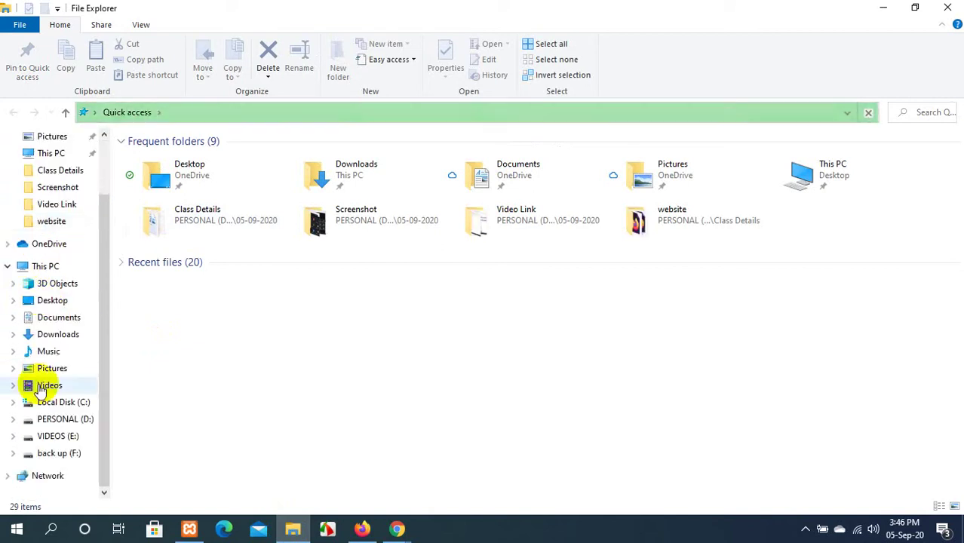
left_click(56, 404)
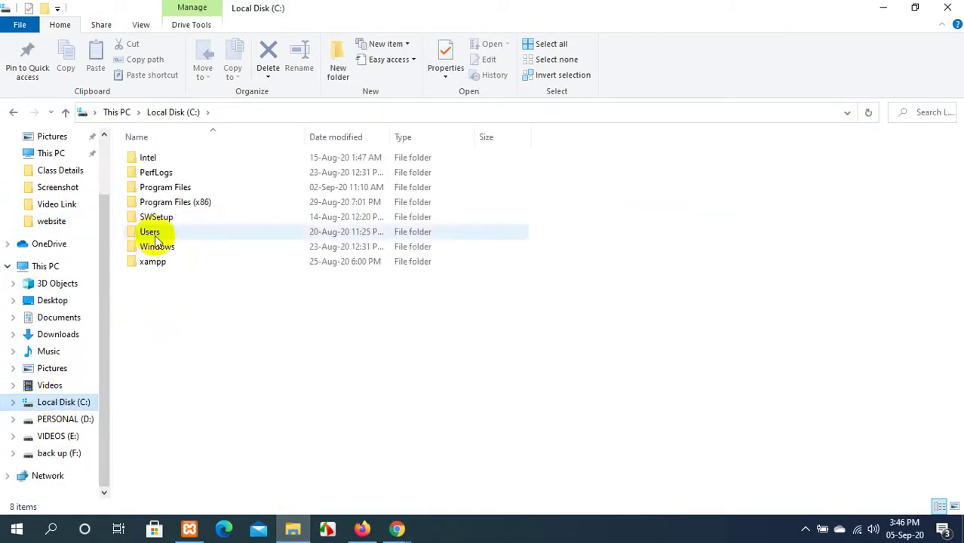
Navigate to xampp\htdocs\Divi\wp-content\themes\Divi and select header.php.
double_click(166, 259)
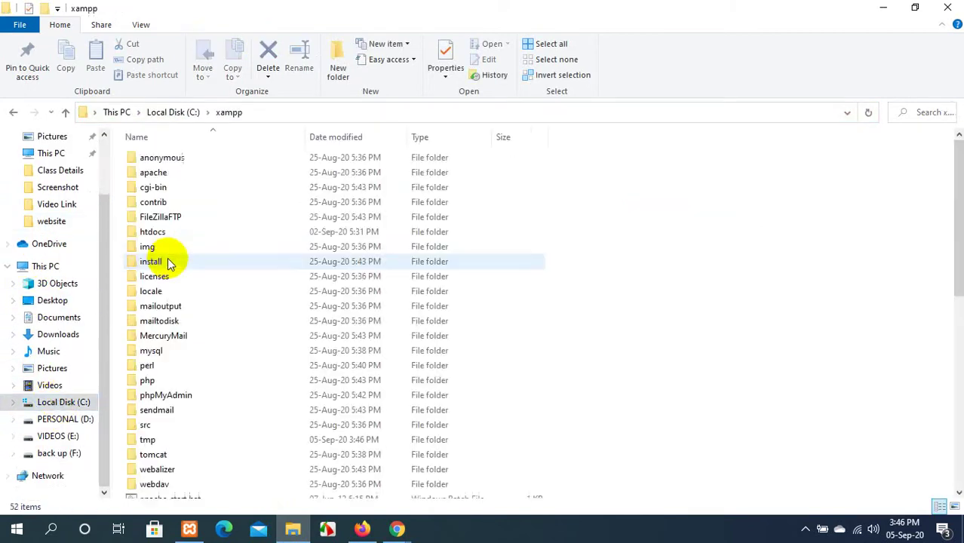
left_click(190, 230)
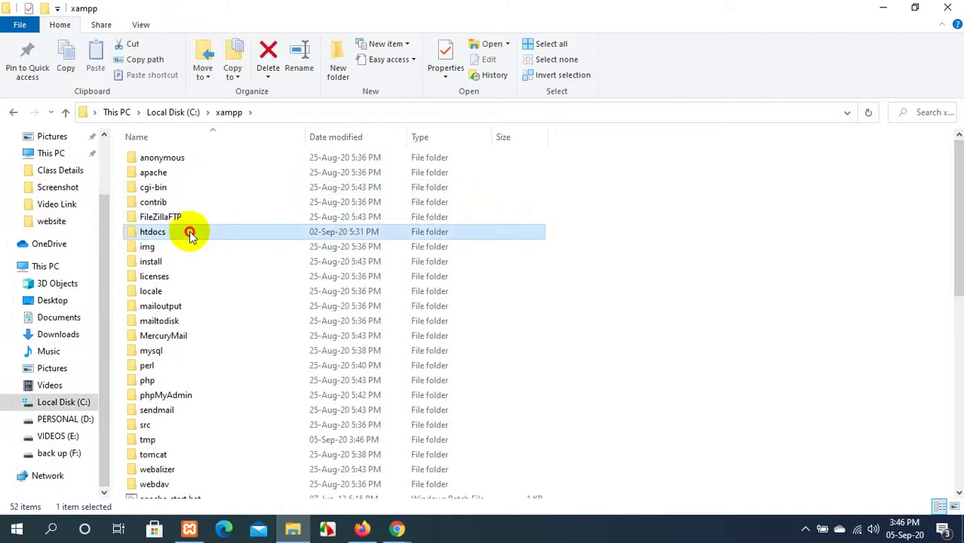
left_click(622, 281)
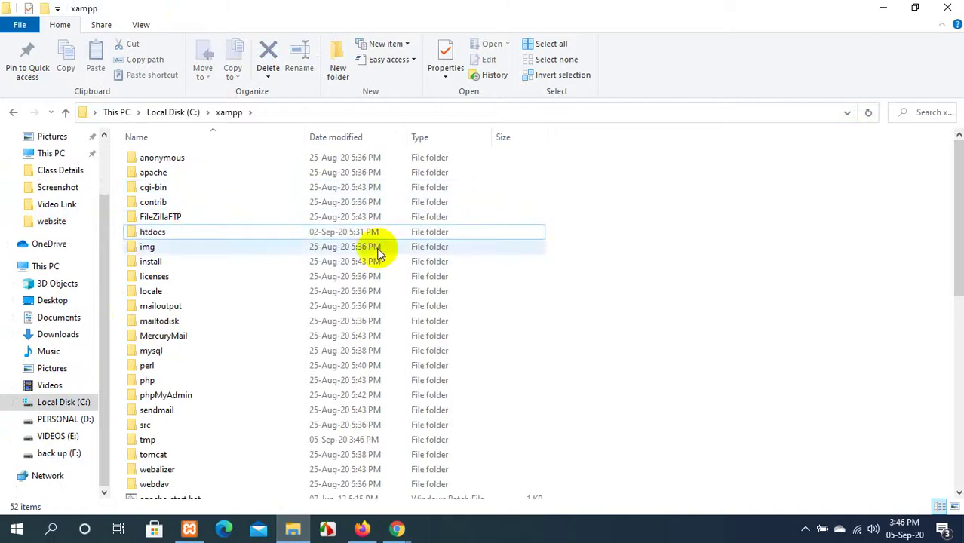
double_click(241, 231)
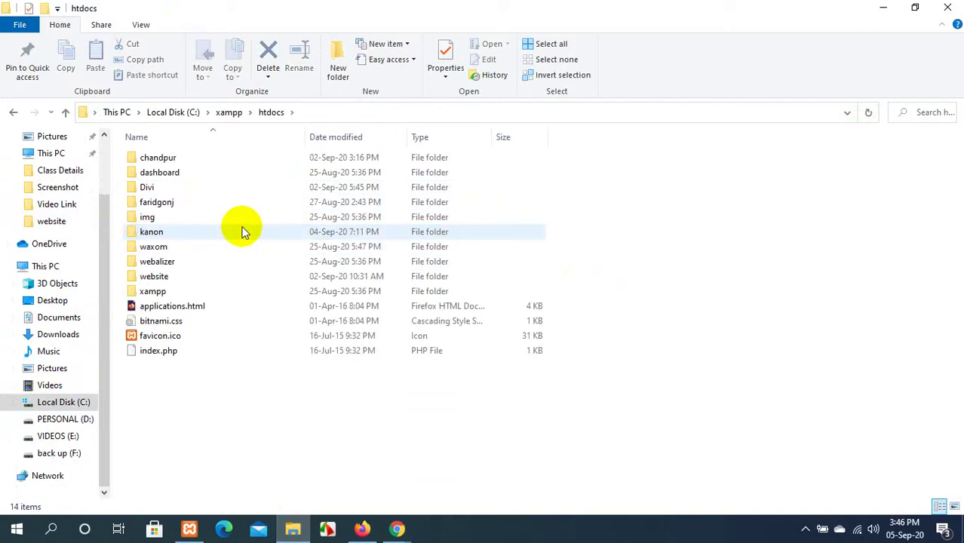
double_click(177, 189)
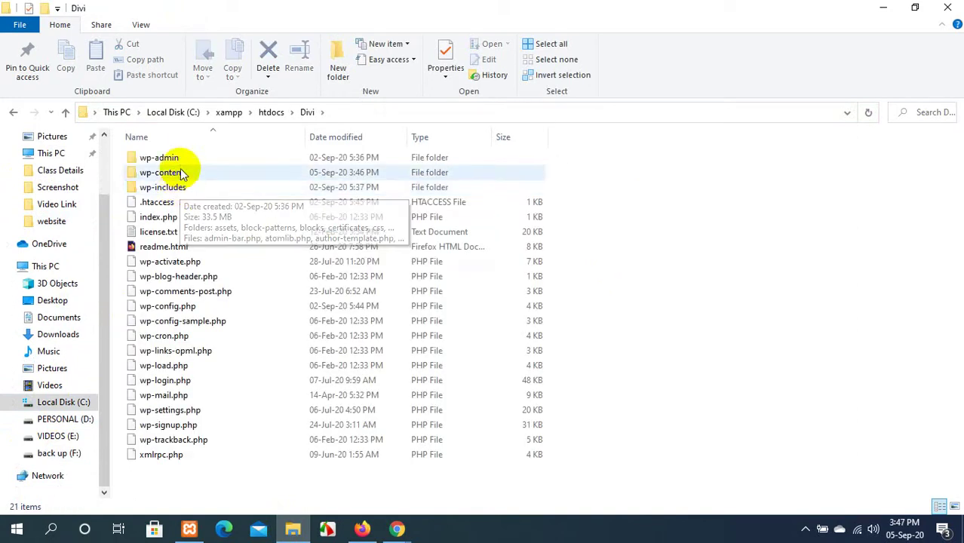
double_click(181, 173)
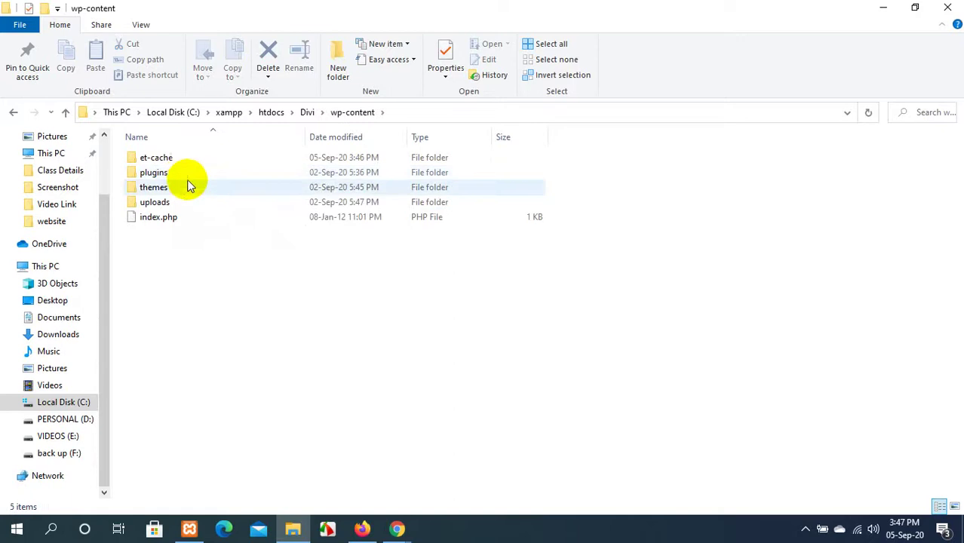
double_click(187, 188)
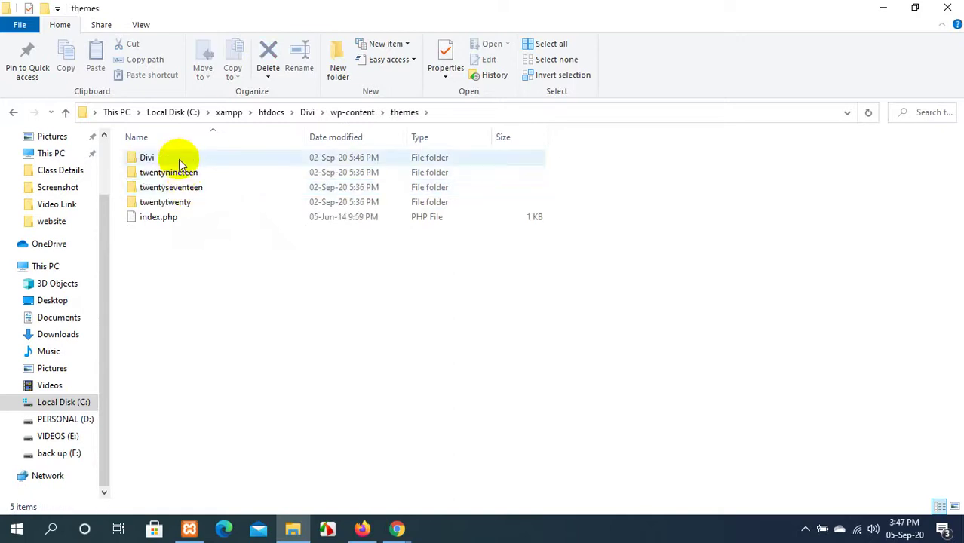
double_click(179, 158)
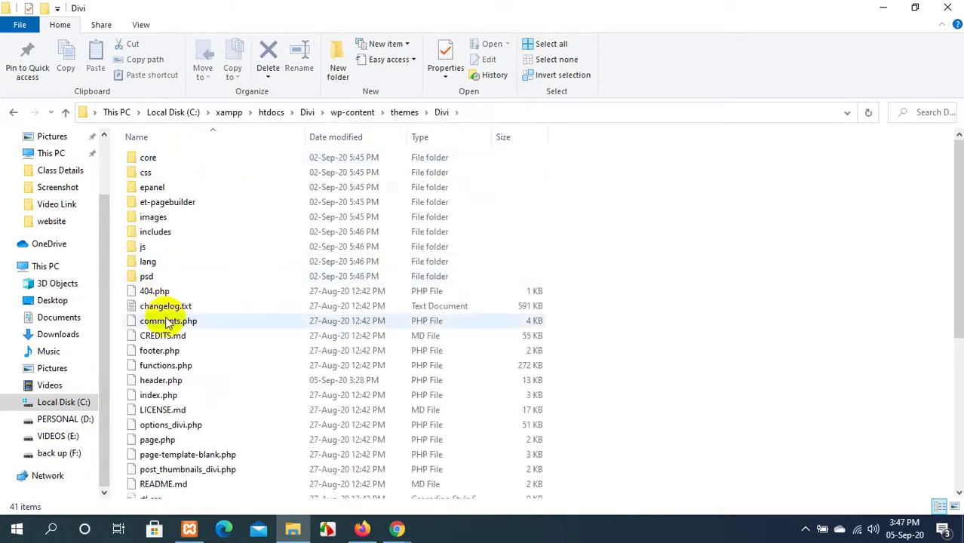
left_click(202, 383)
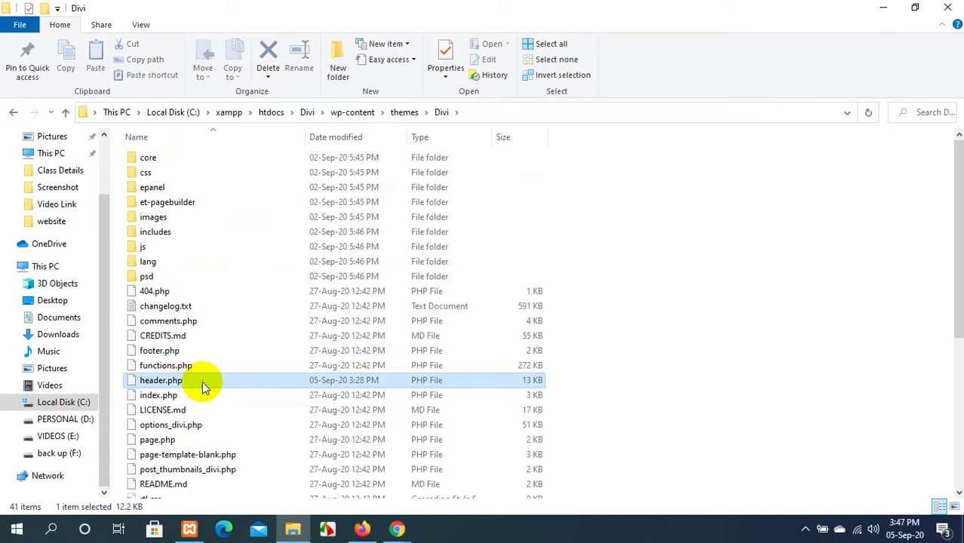
In Notepad++, delete header.php's google-site-verification meta line on line 5, save, and close.
right_click(202, 381)
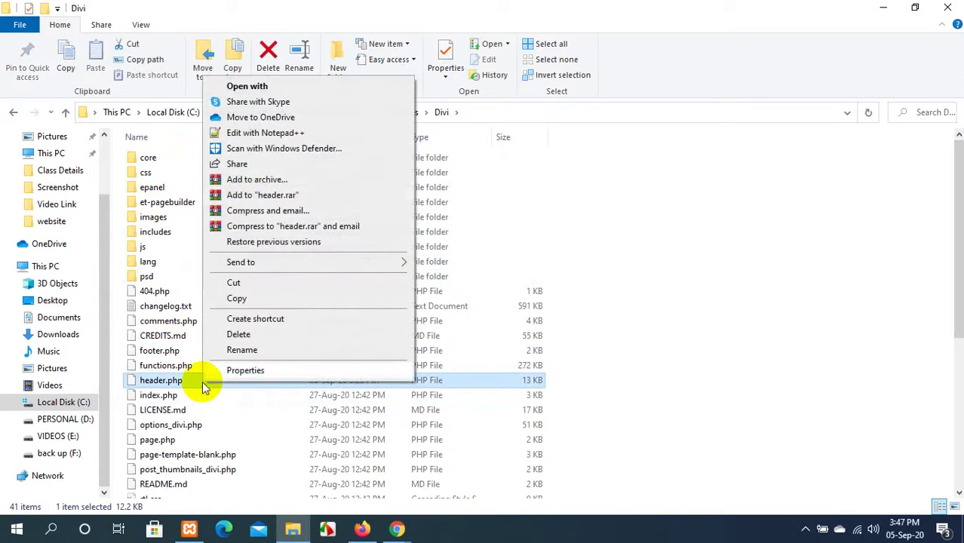
left_click(267, 135)
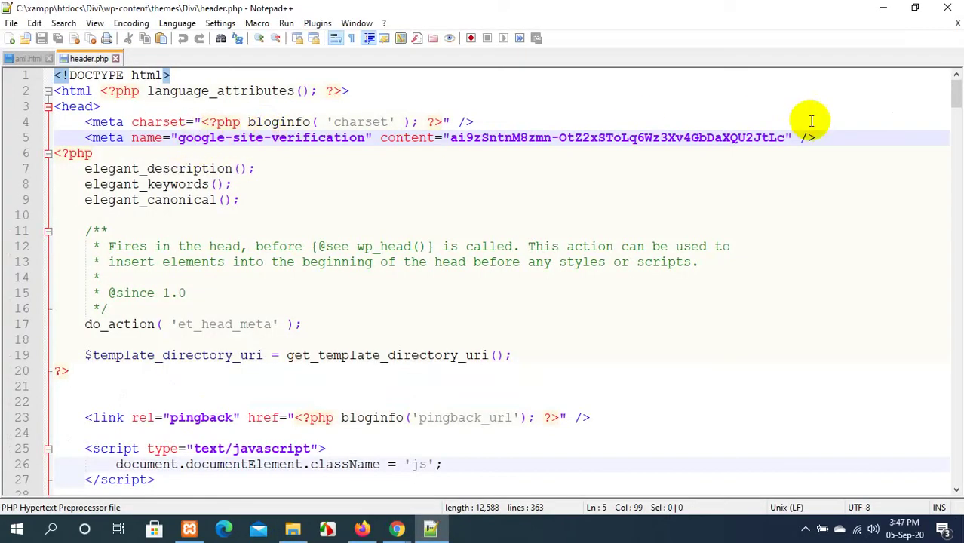
left_click_drag(820, 137, 76, 138)
key("Delete")
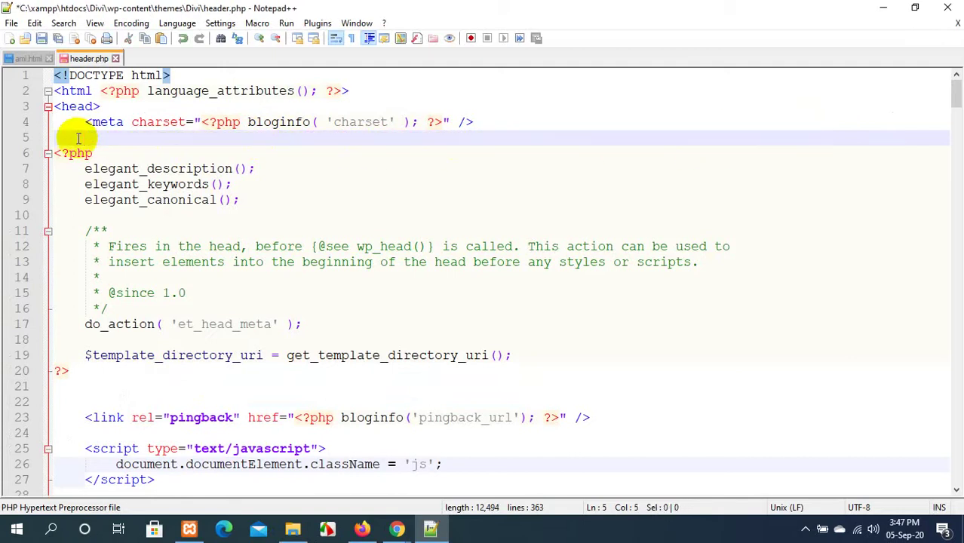
key("BackSpace")
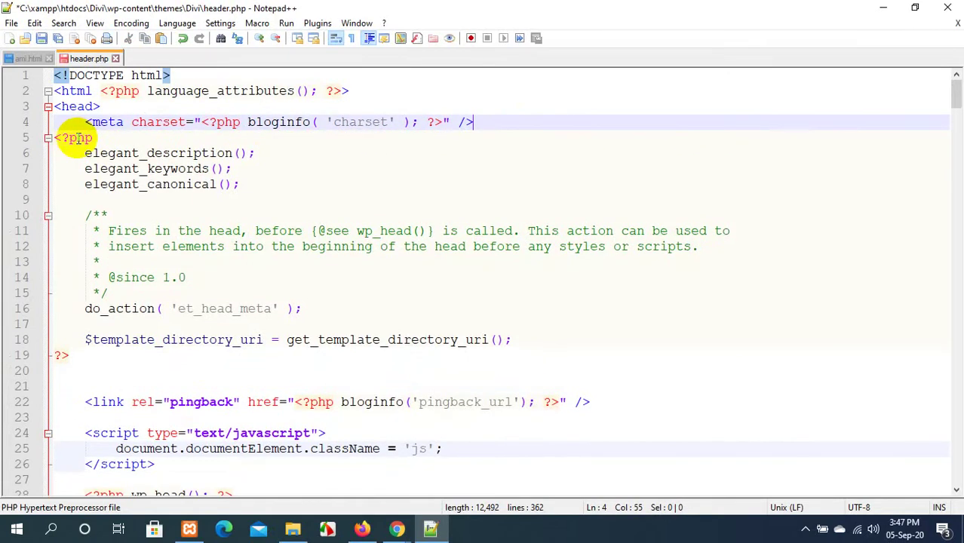
key("ctrl+s")
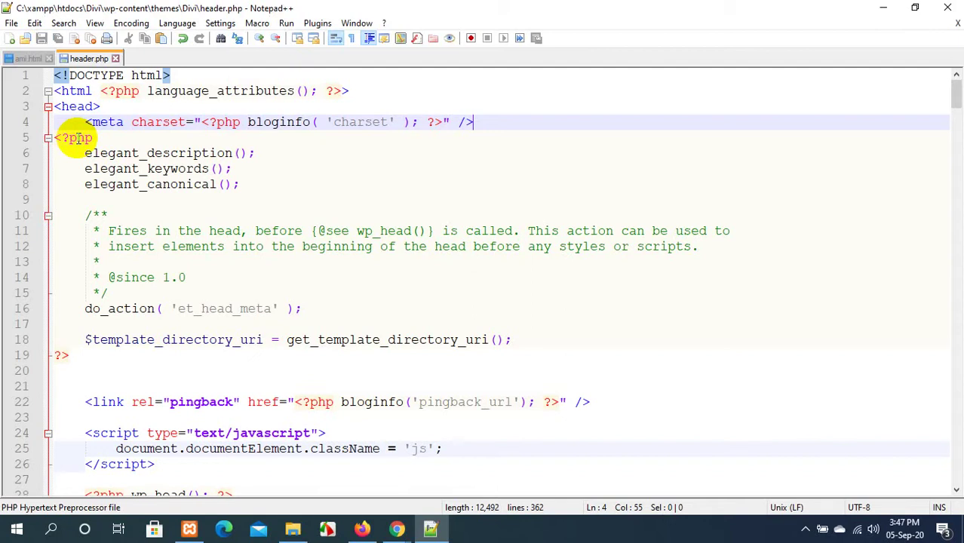
left_click(947, 8)
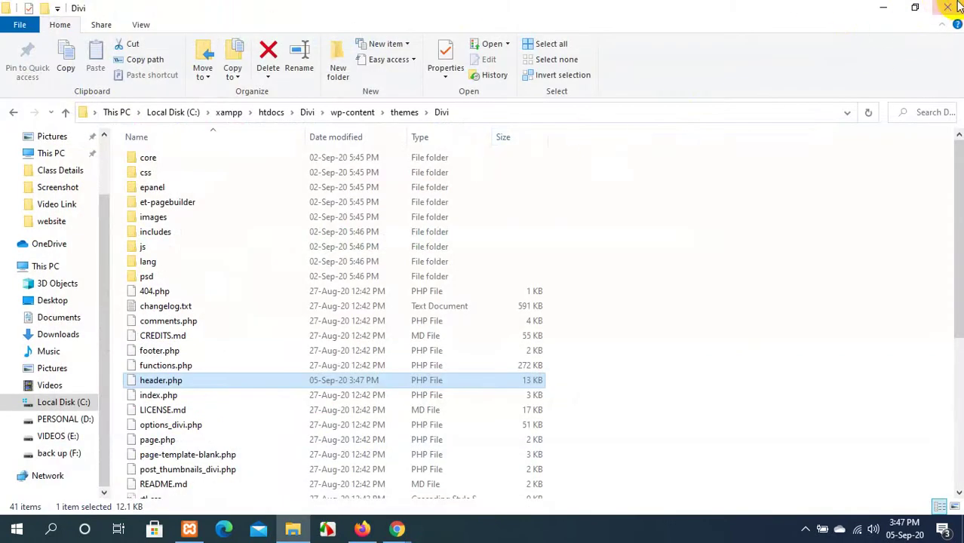
Close File Explorer and return to Firefox's 'Customize: Divi' tab showing the Home page.
left_click(947, 8)
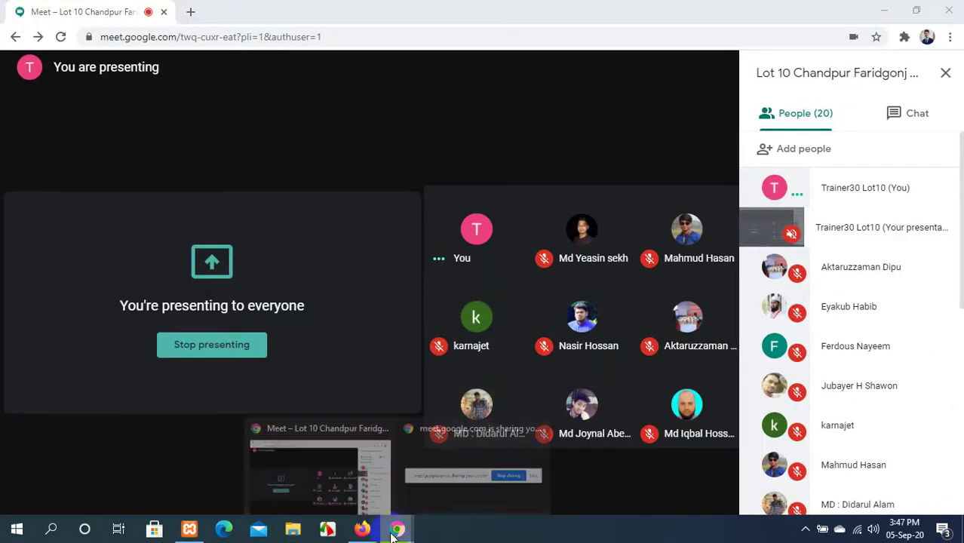
left_click(362, 529)
left_click(188, 6)
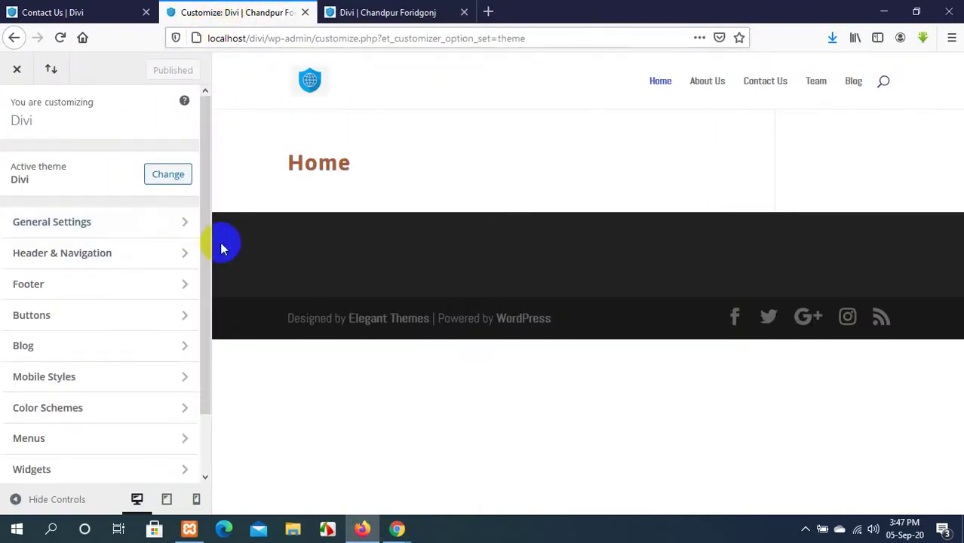
Reload the live site and open its Blog page to look over the posts.
left_click(848, 82)
left_click(441, 11)
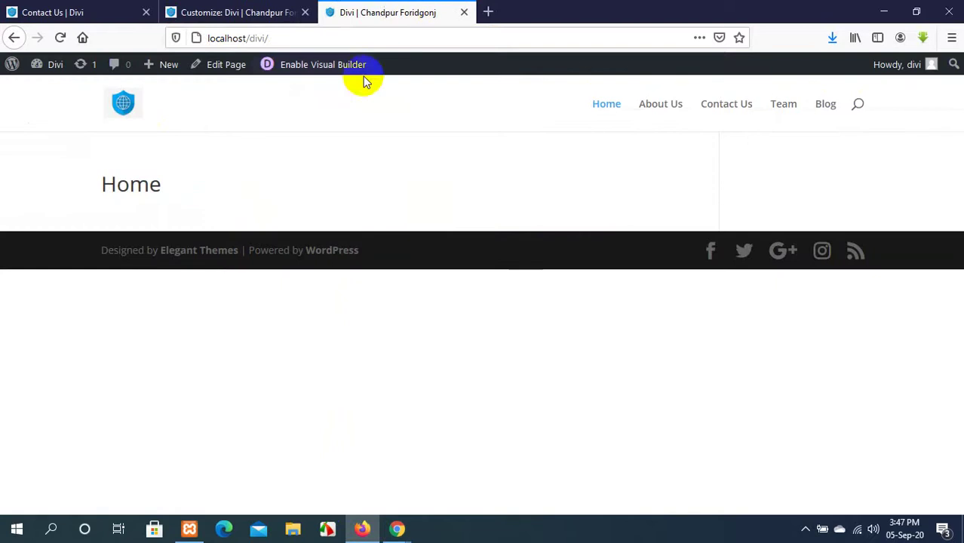
key("F5")
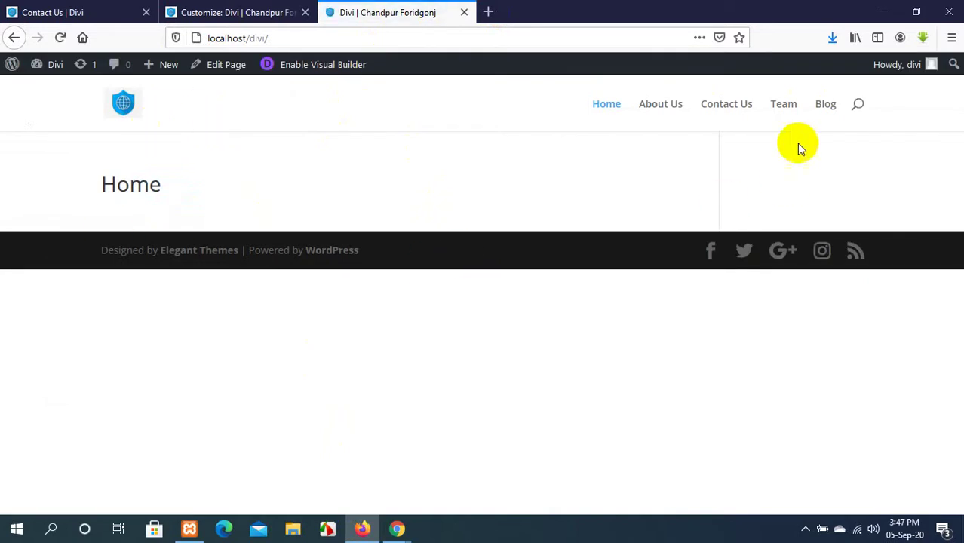
left_click(825, 104)
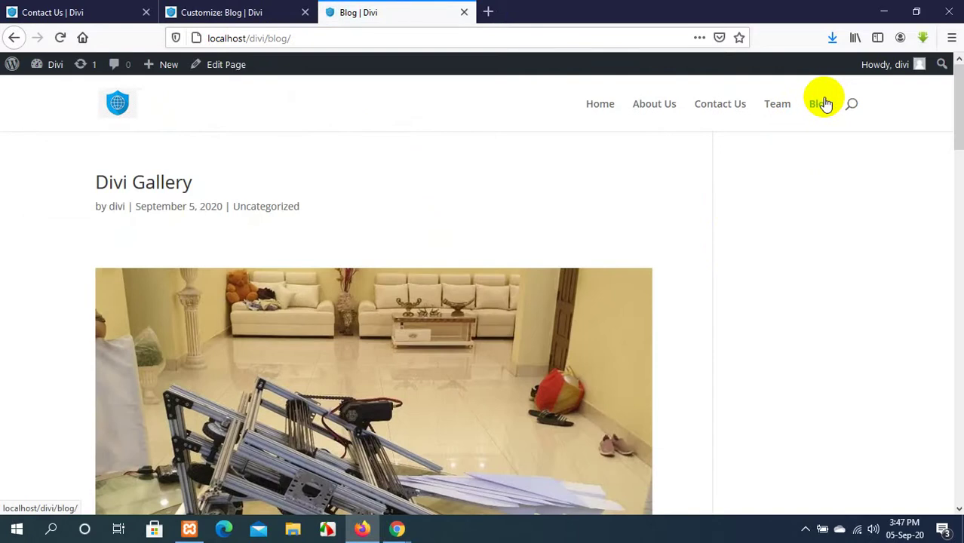
scroll(432, 394, "down", 15)
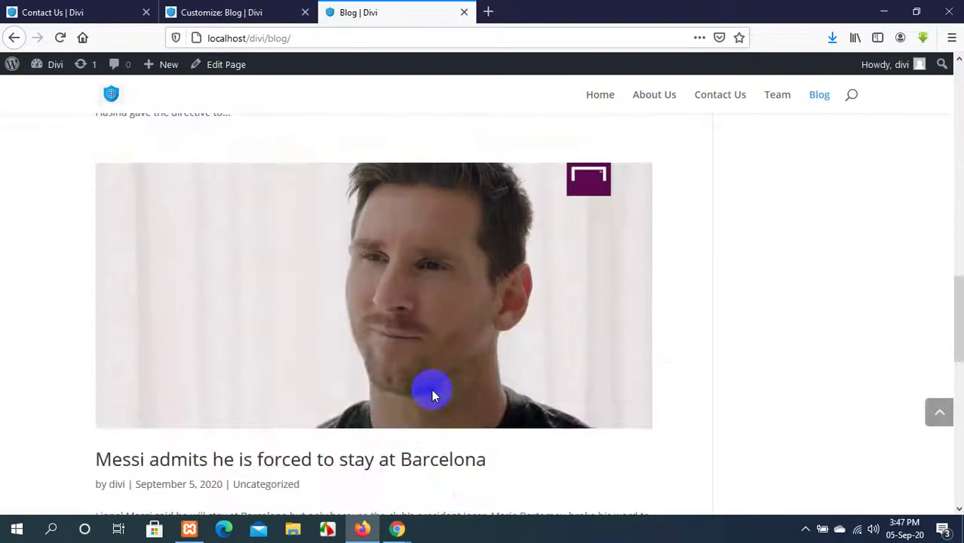
scroll(433, 394, "up", 15)
Open General Settings > Typography in the Customizer to review the font settings.
left_click(228, 12)
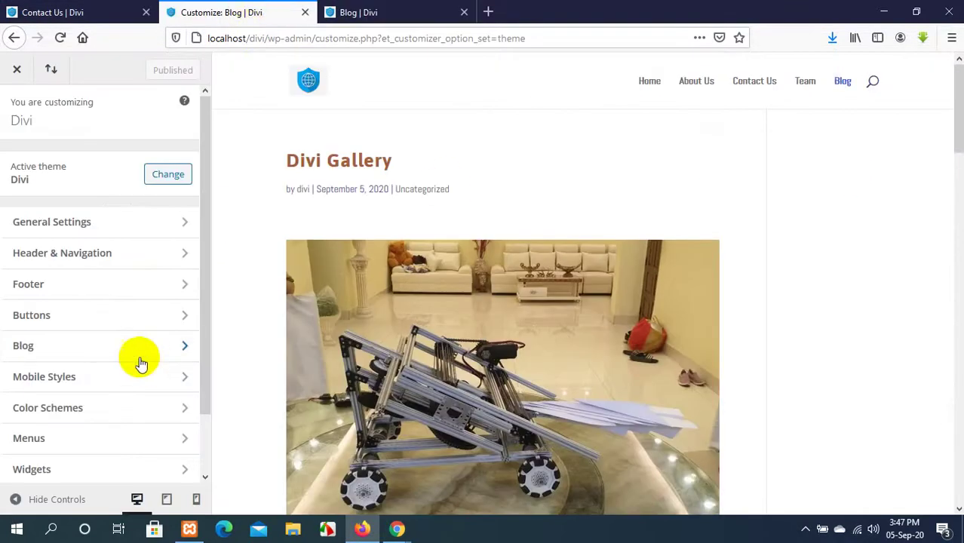
scroll(140, 360, "down", 2)
scroll(136, 348, "up", 2)
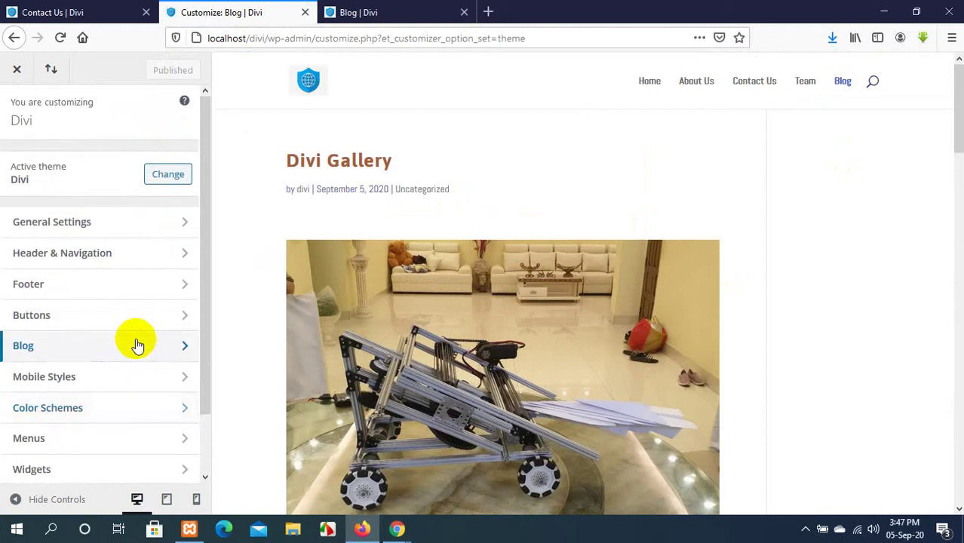
left_click(103, 222)
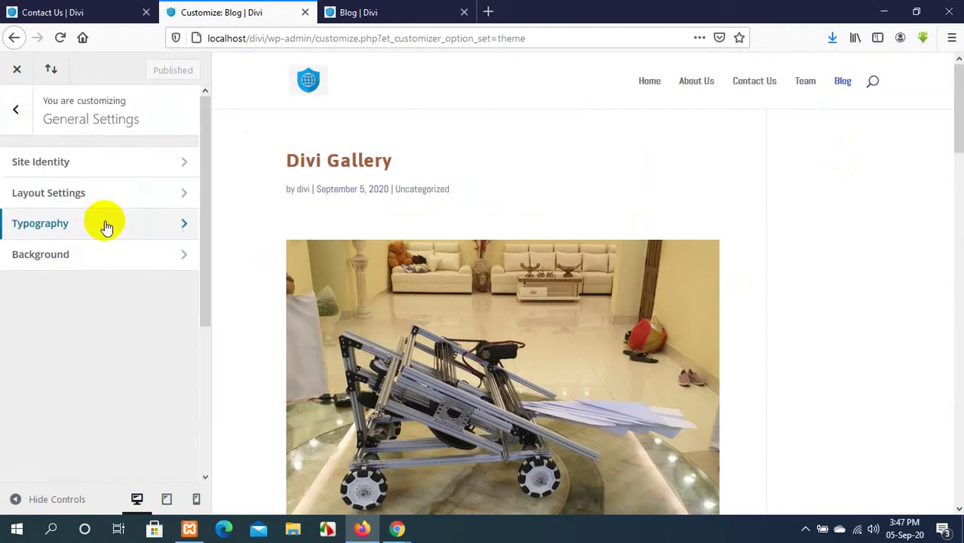
left_click(107, 226)
scroll(98, 260, "down", 5)
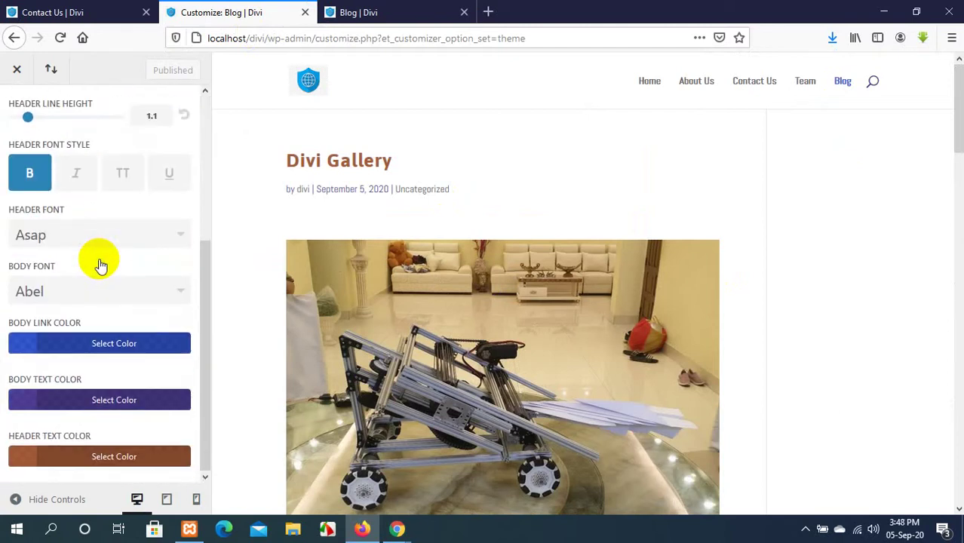
Scroll the live Blog page again, then bring the Google Meet window forward.
left_click(366, 12)
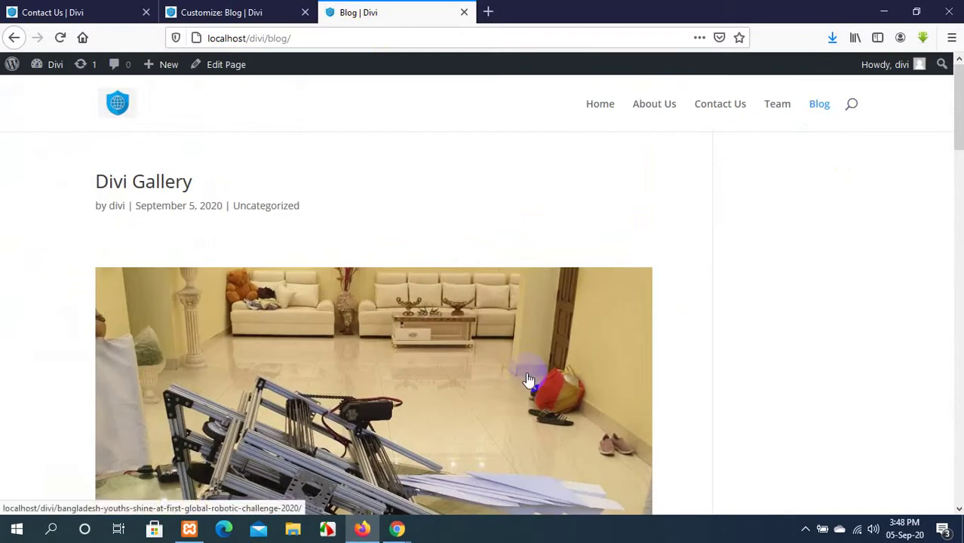
scroll(532, 373, "down", 3)
scroll(533, 370, "down", 15)
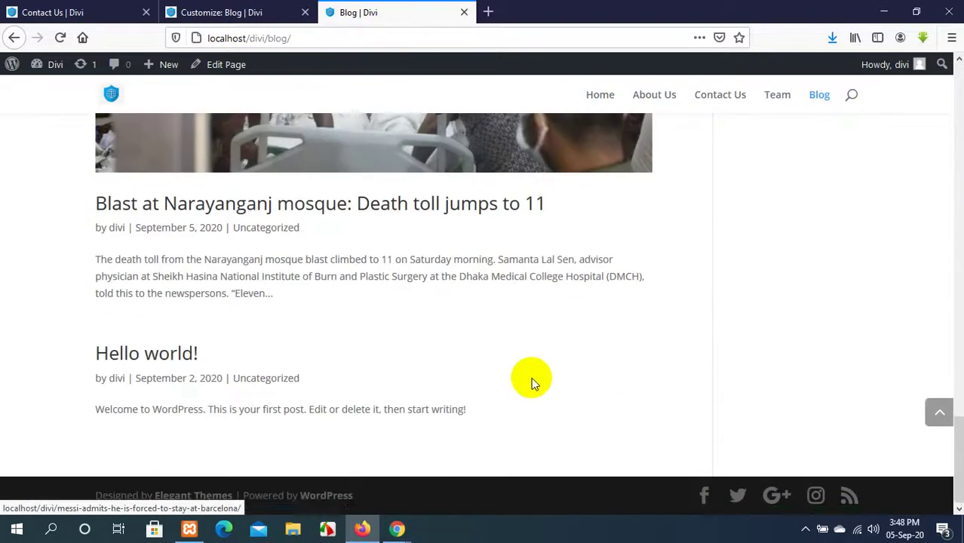
scroll(532, 381, "up", 6)
scroll(532, 370, "up", 8)
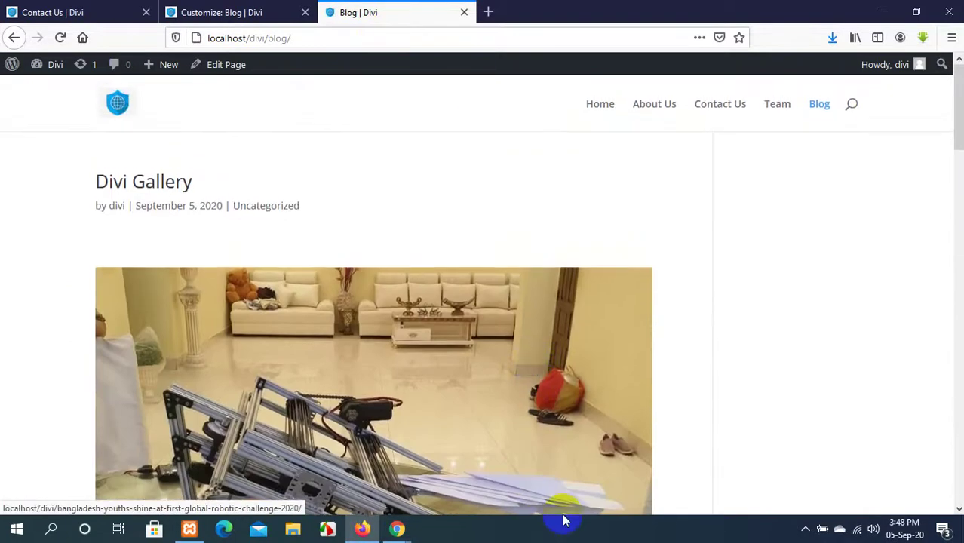
mouse_move(393, 532)
left_click(366, 473)
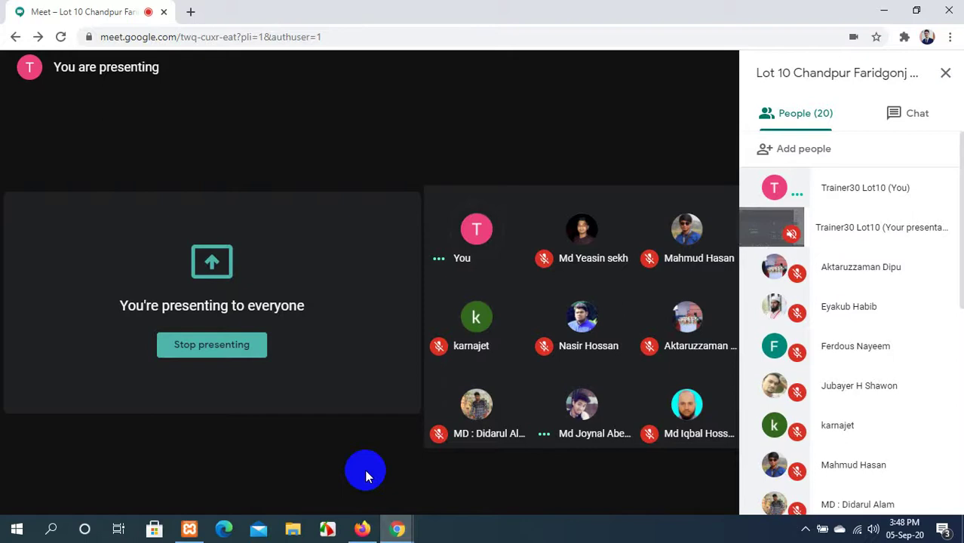
Scroll through the restyled blog posts in the Customizer preview, then show the live Home page.
left_click(366, 528)
left_click(255, 13)
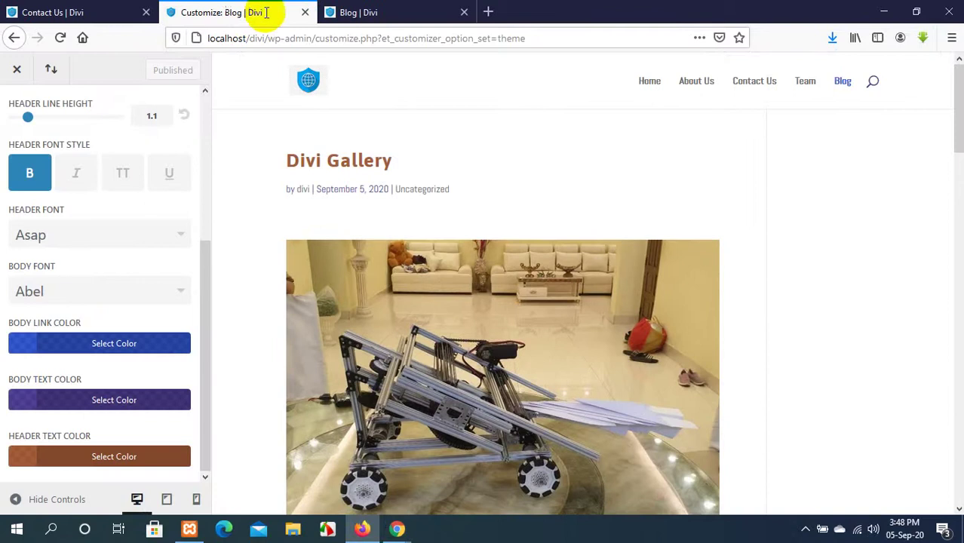
scroll(426, 344, "down", 10)
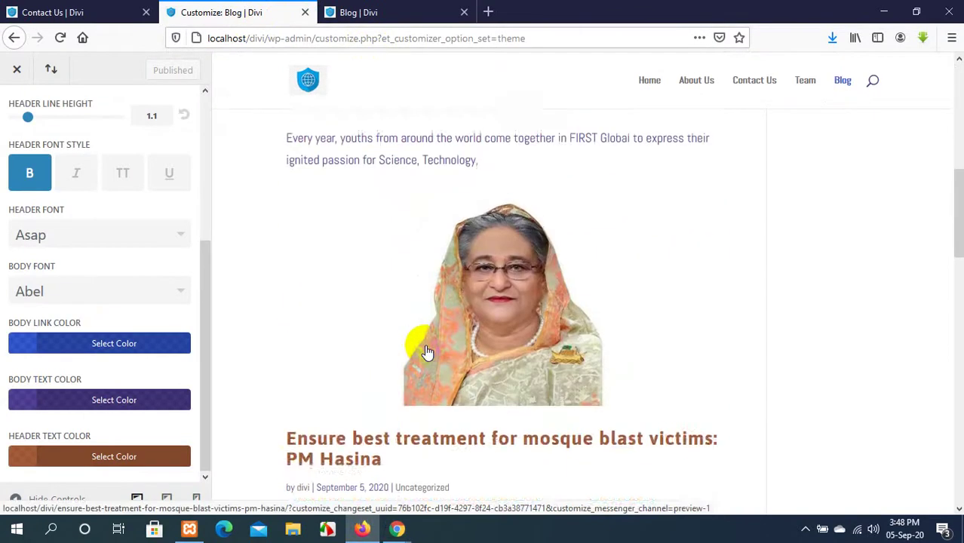
scroll(421, 316, "up", 1)
scroll(423, 309, "down", 4)
scroll(420, 309, "down", 12)
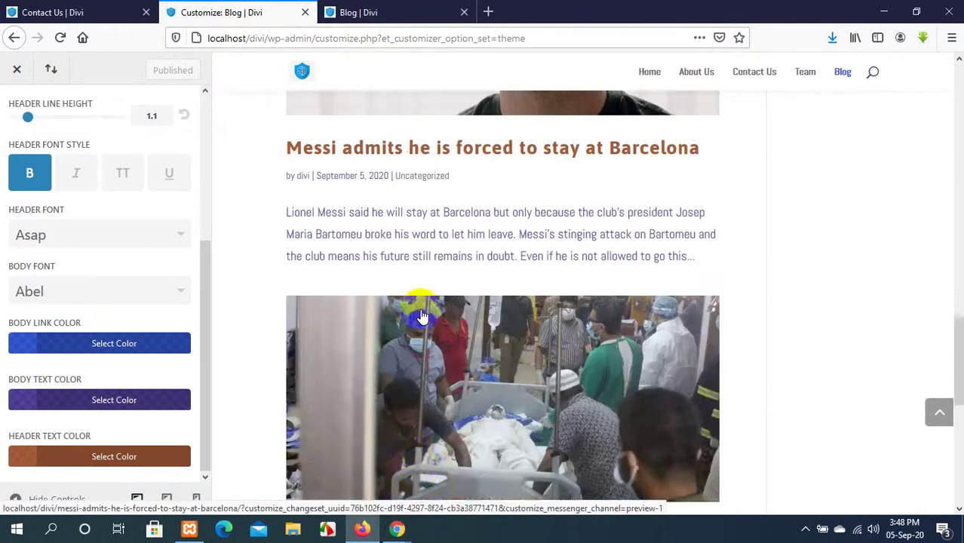
scroll(421, 311, "up", 20)
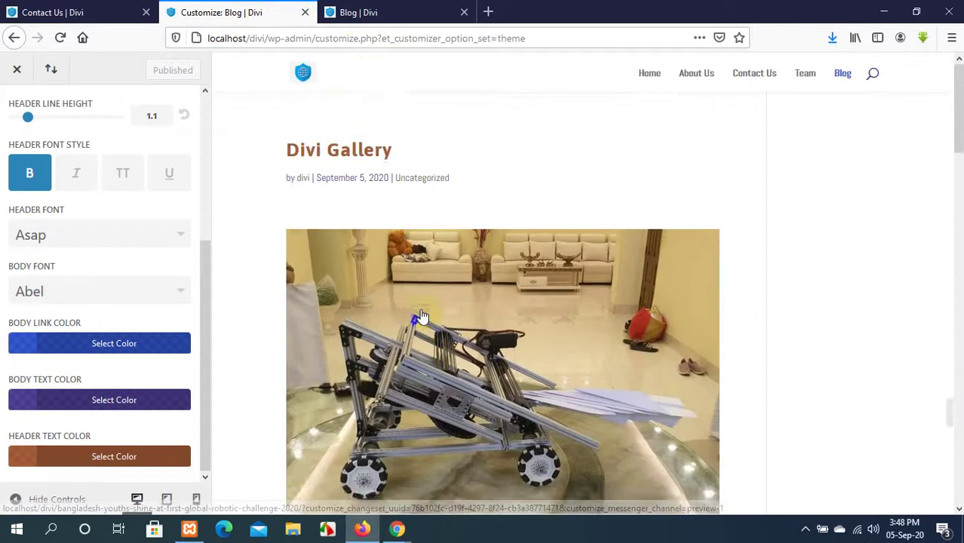
left_click(423, 10)
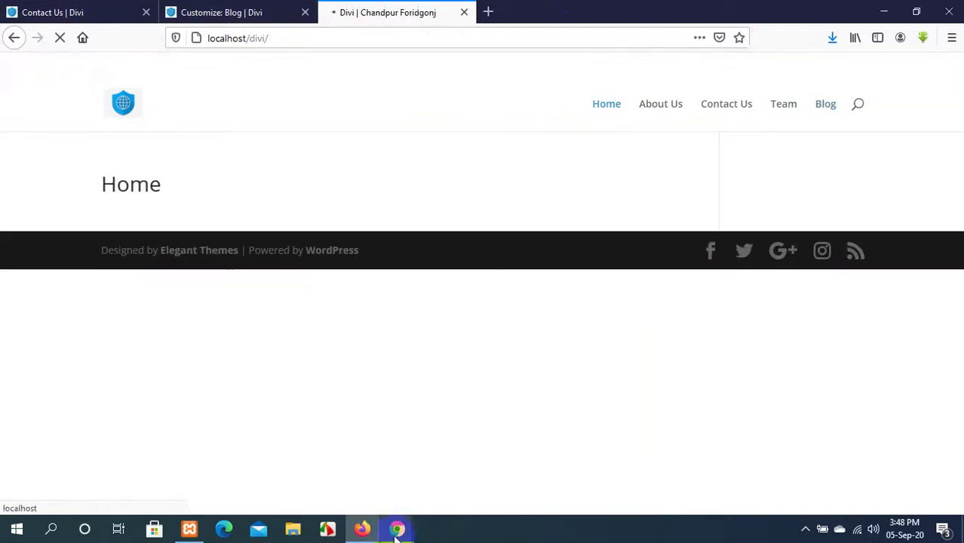
mouse_move(400, 537)
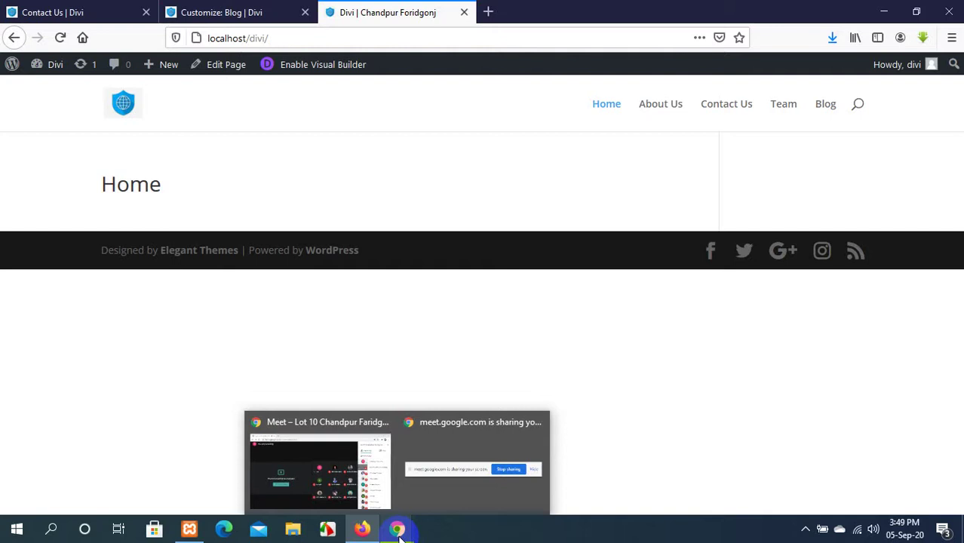
Bring the browser back and scroll the Customizer's Typography panel with the Asap and Abel fonts.
left_click(400, 530)
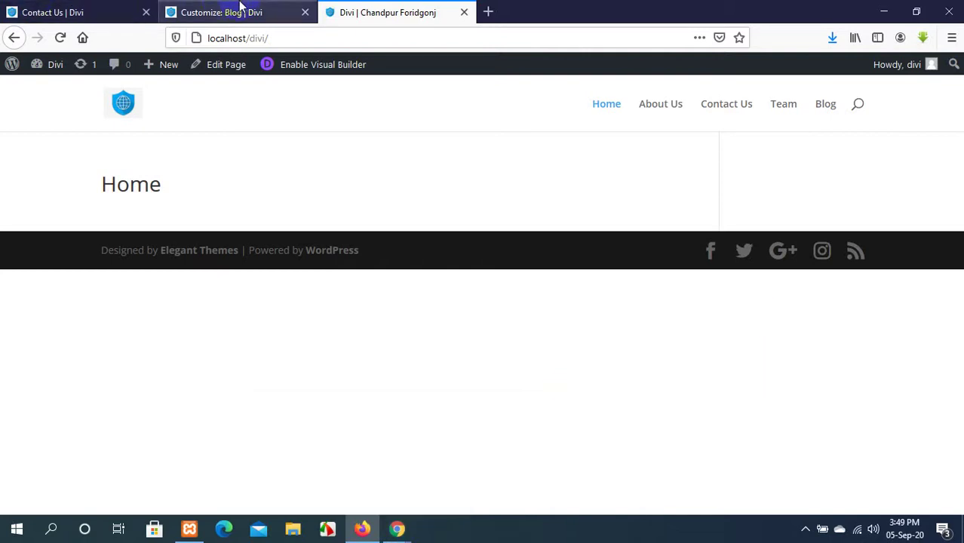
left_click(242, 6)
scroll(407, 294, "down", 5)
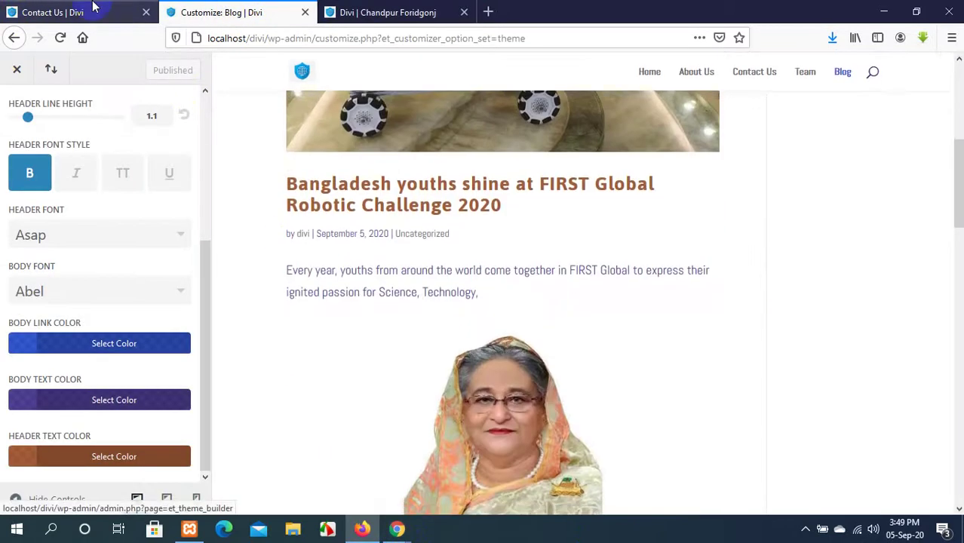
left_click(92, 6)
left_click(269, 6)
scroll(467, 379, "down", 8)
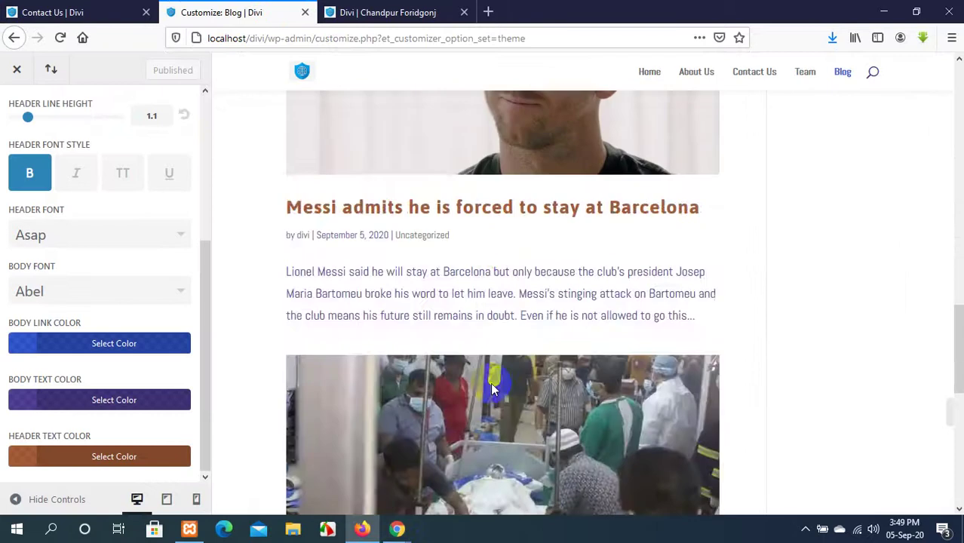
scroll(492, 387, "down", 10)
scroll(494, 400, "up", 12)
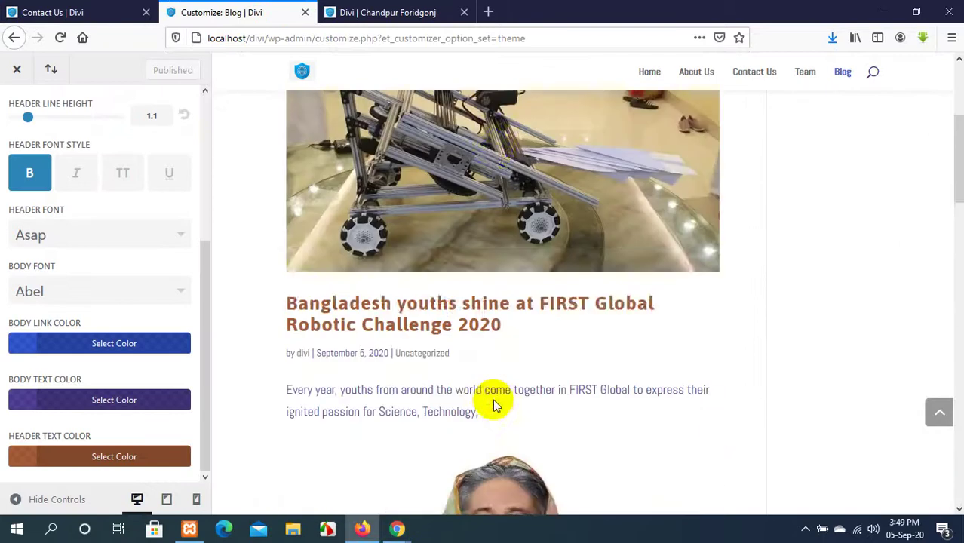
scroll(494, 406, "up", 5)
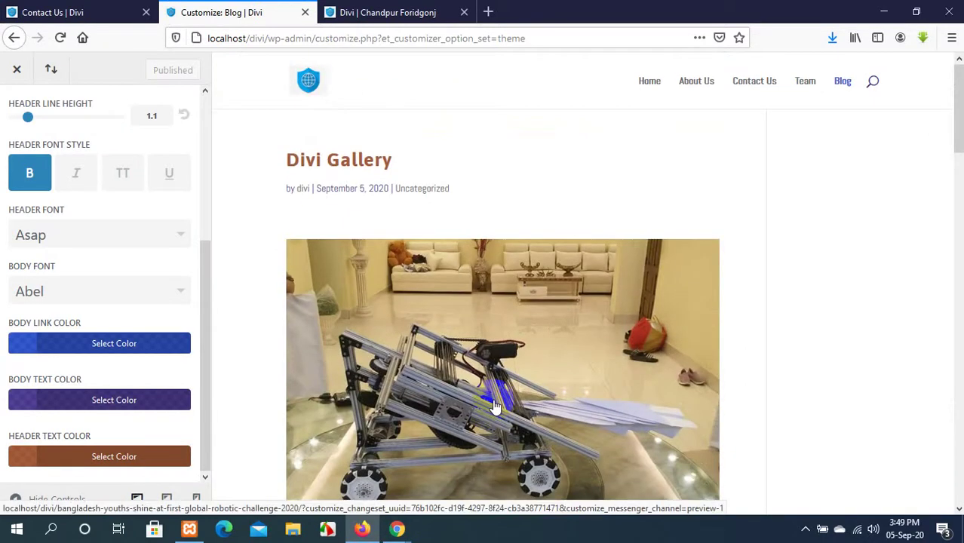
Compare the live Home page with the Customizer, leaving the Typography panel scrolled to the top.
left_click(390, 10)
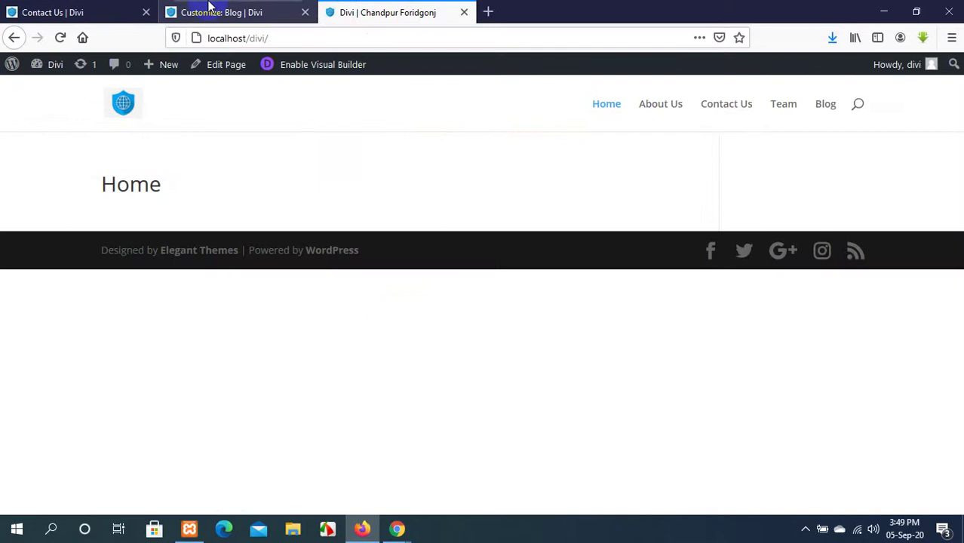
left_click(210, 7)
scroll(699, 239, "down", 10)
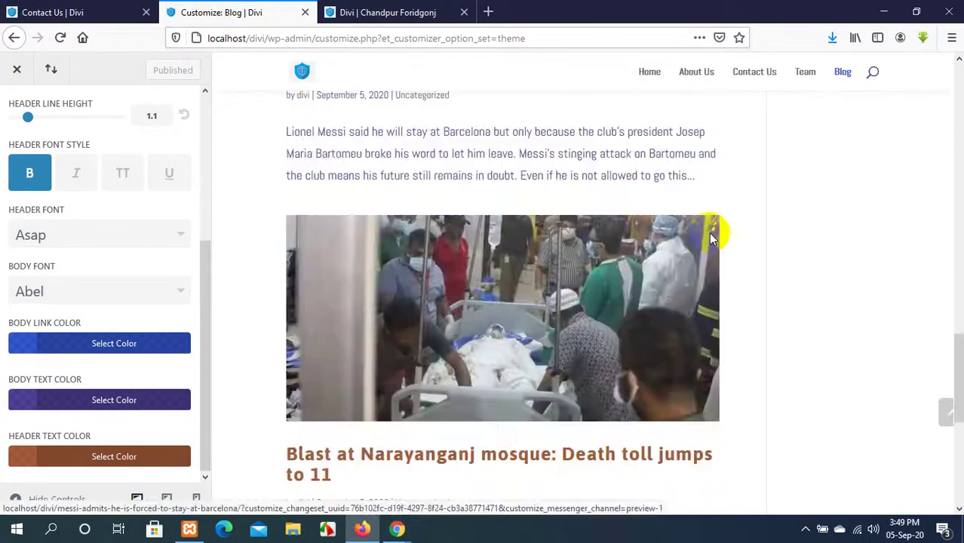
scroll(711, 234, "down", 5)
scroll(702, 237, "up", 10)
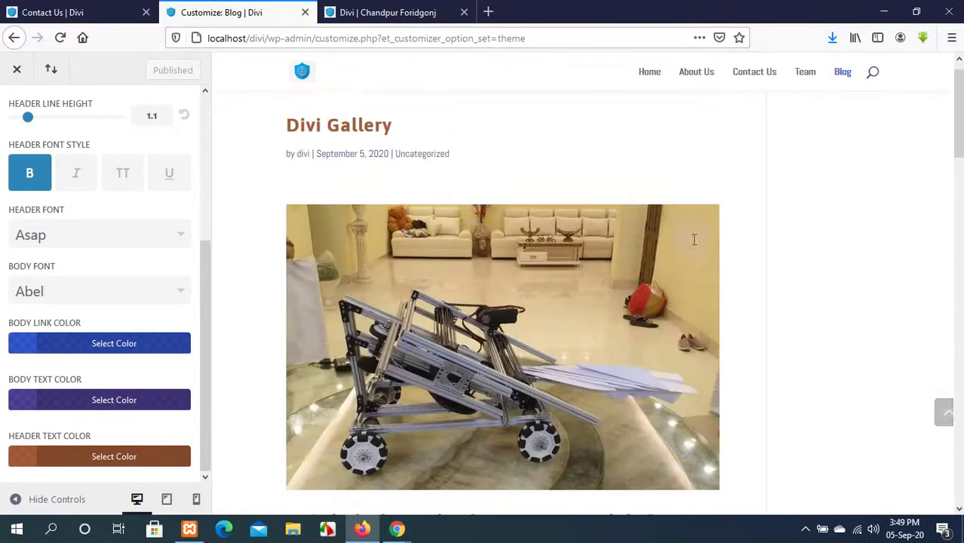
scroll(694, 239, "up", 2)
left_click(381, 11)
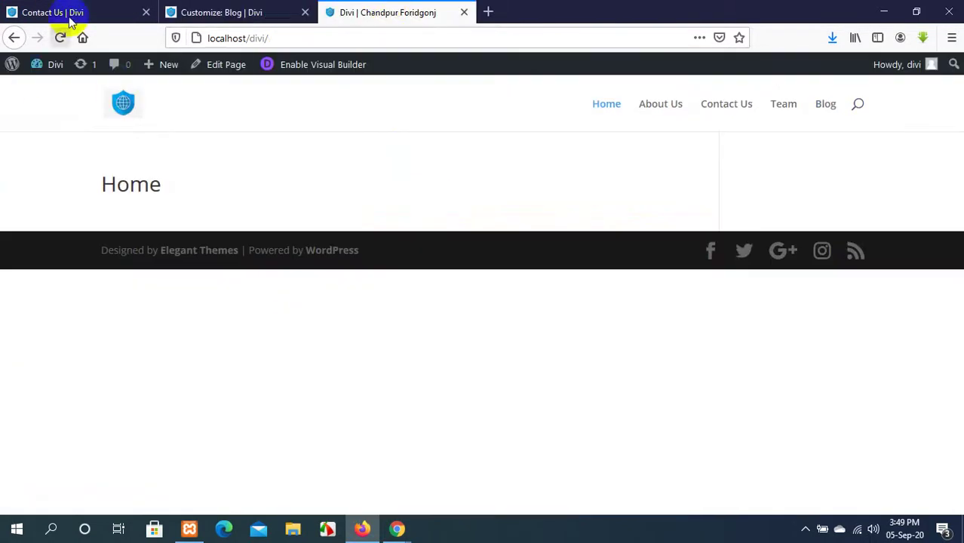
left_click(215, 8)
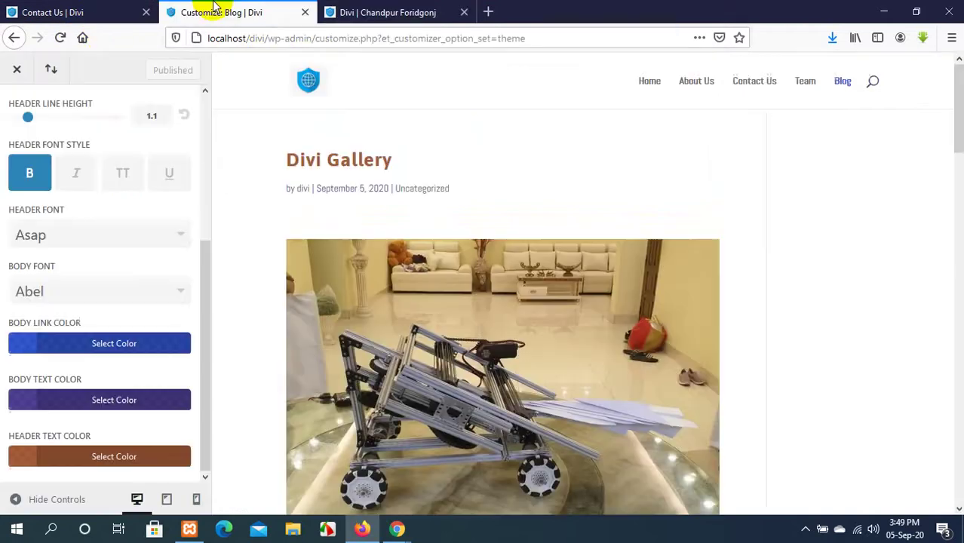
left_click(453, 9)
left_click(264, 7)
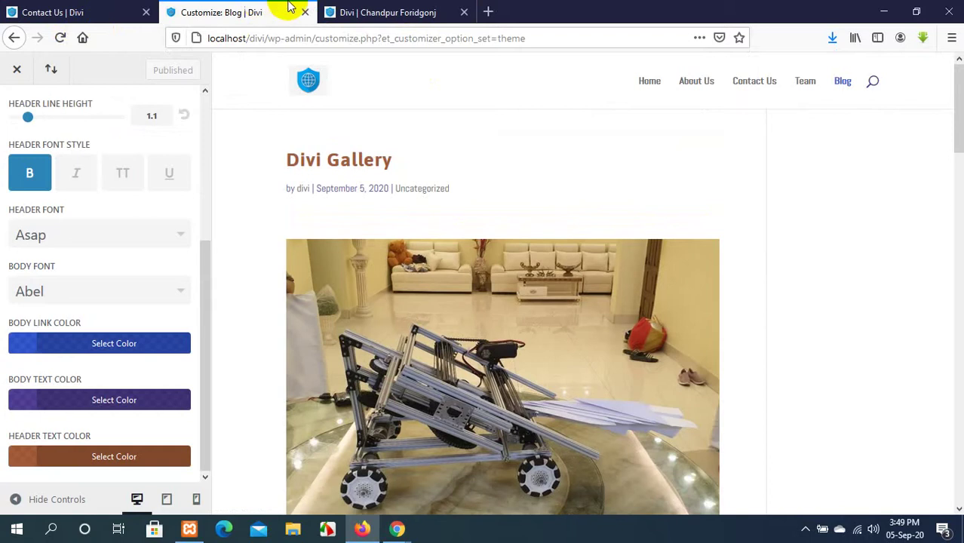
left_click(390, 9)
left_click(255, 8)
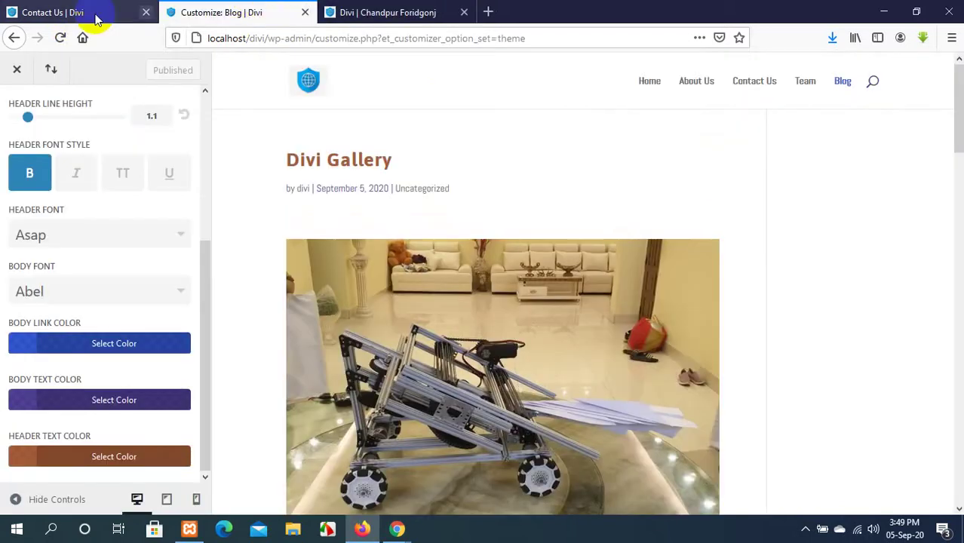
scroll(29, 249, "up", 3)
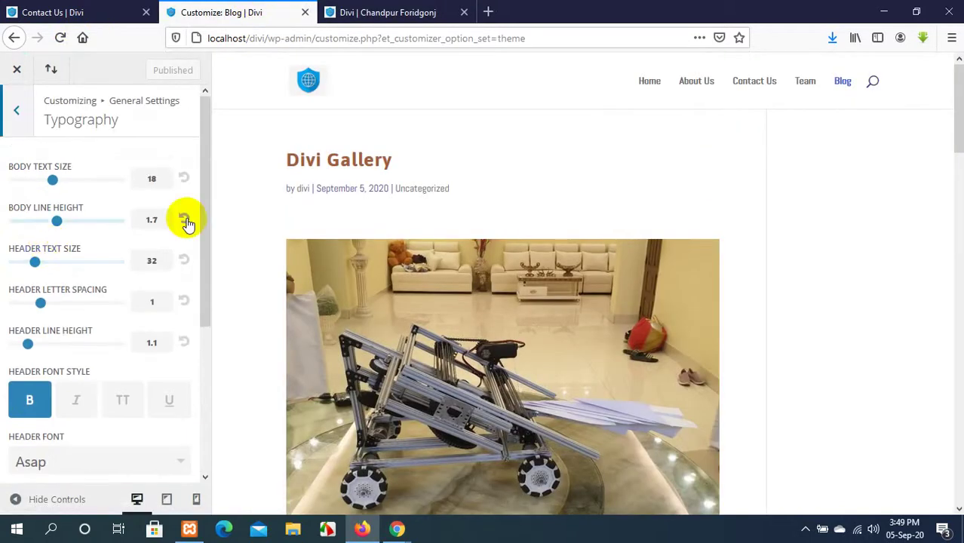
Back out of Typography and General Settings to the main list, then close the Customizer.
left_click(7, 109)
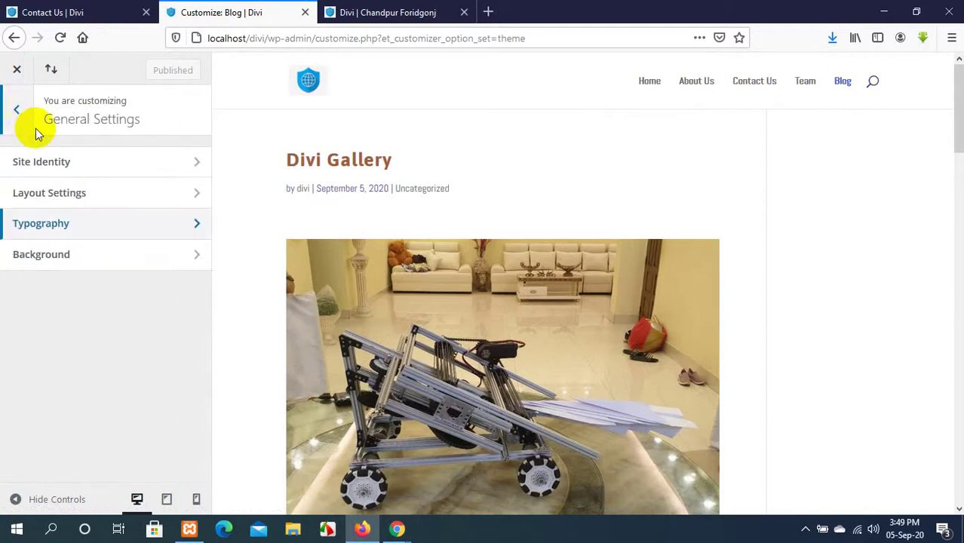
left_click(16, 110)
scroll(39, 376, "down", 2)
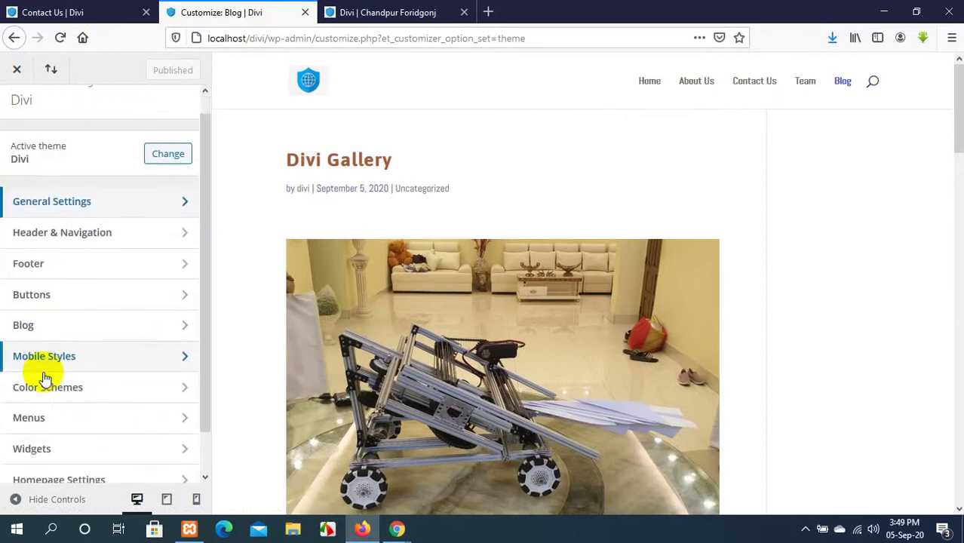
scroll(6, 308, "up", 2)
left_click(10, 76)
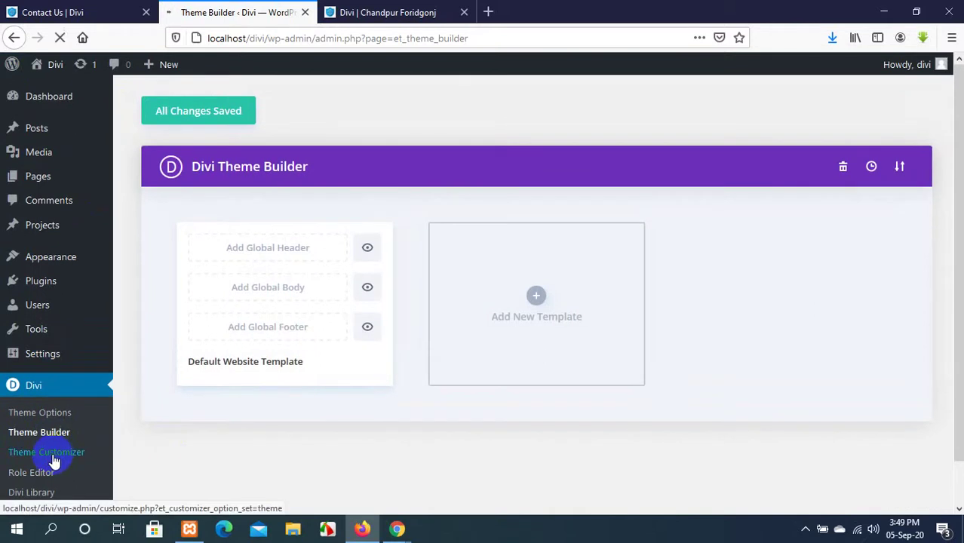
Reopen the Divi Theme Customizer while checking the live Home page tab.
left_click(54, 456)
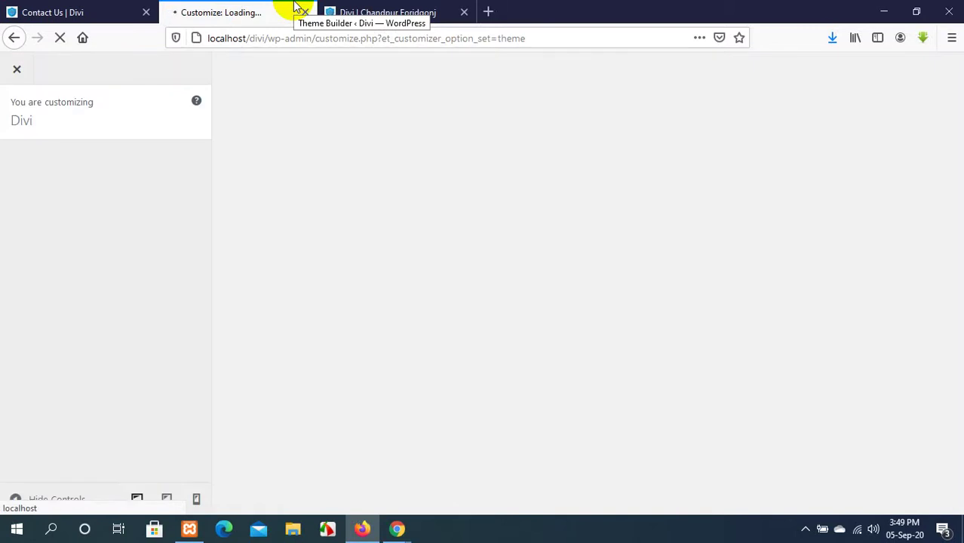
left_click(381, 9)
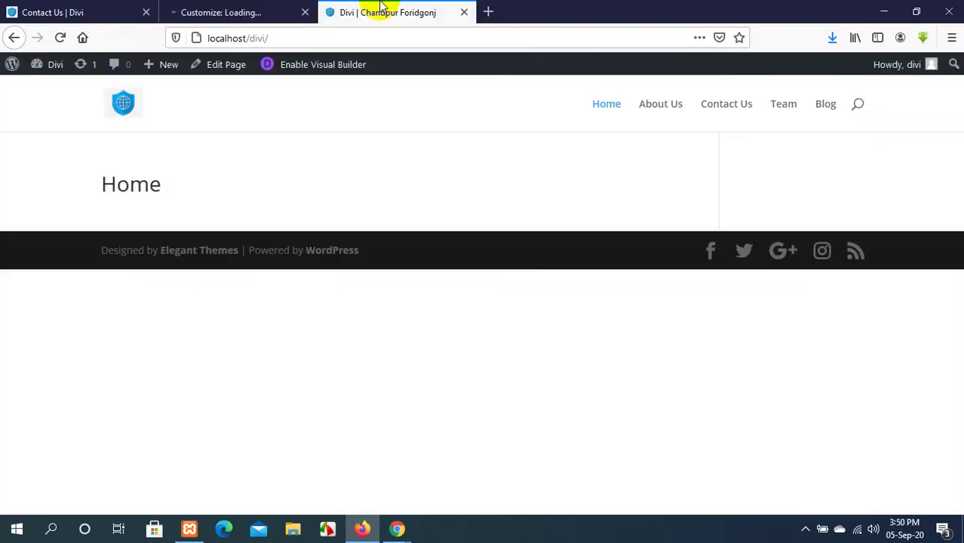
left_click(231, 8)
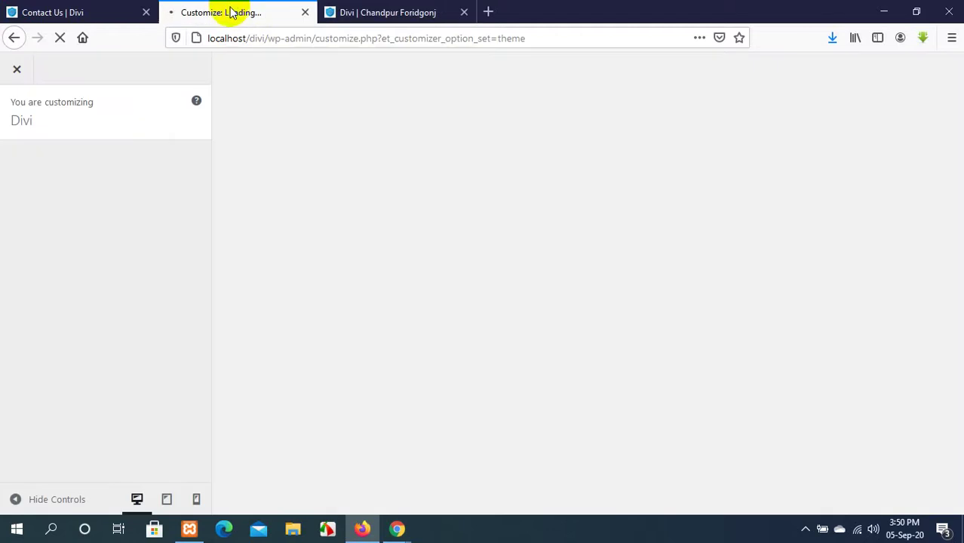
left_click(381, 8)
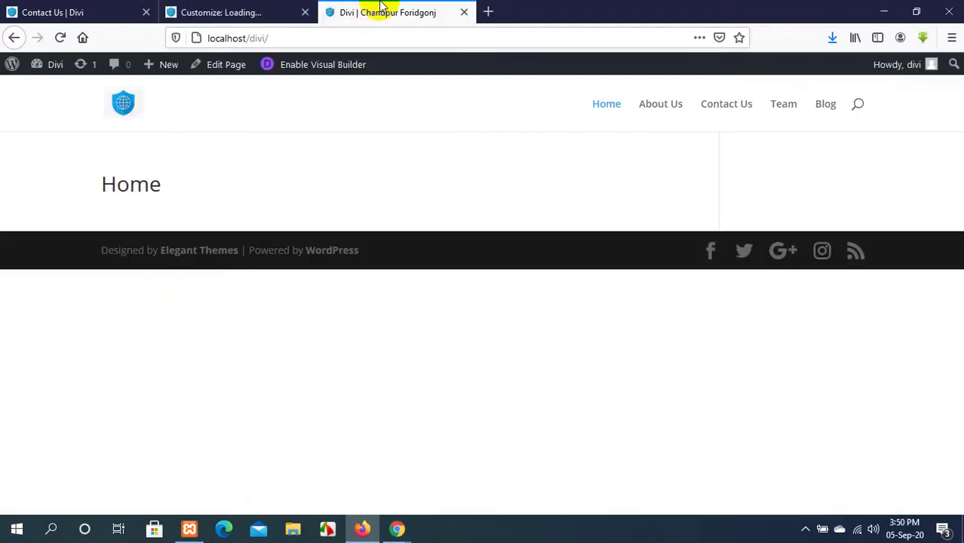
left_click(224, 10)
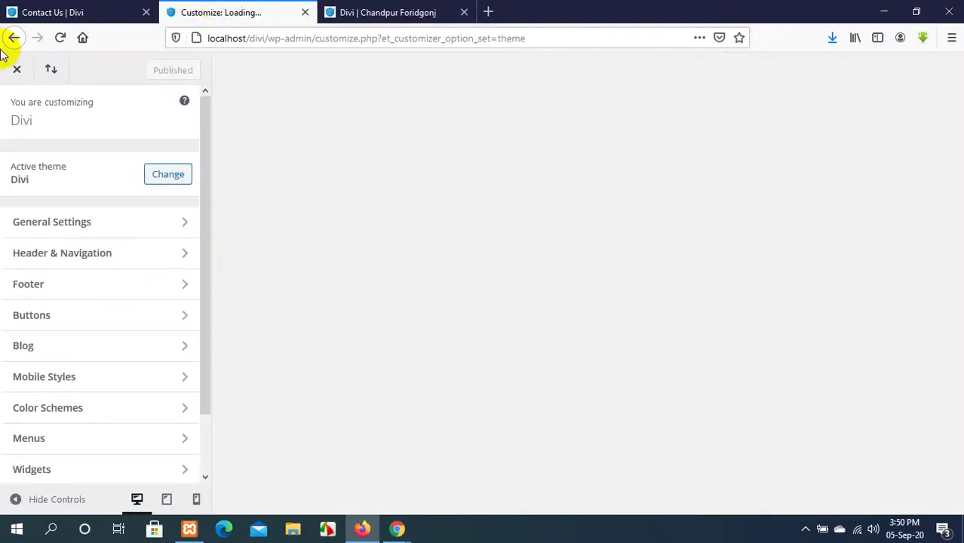
Reload the Contact Us tab choosing Leave Page, then open Header & Navigation in the Customizer.
left_click(68, 9)
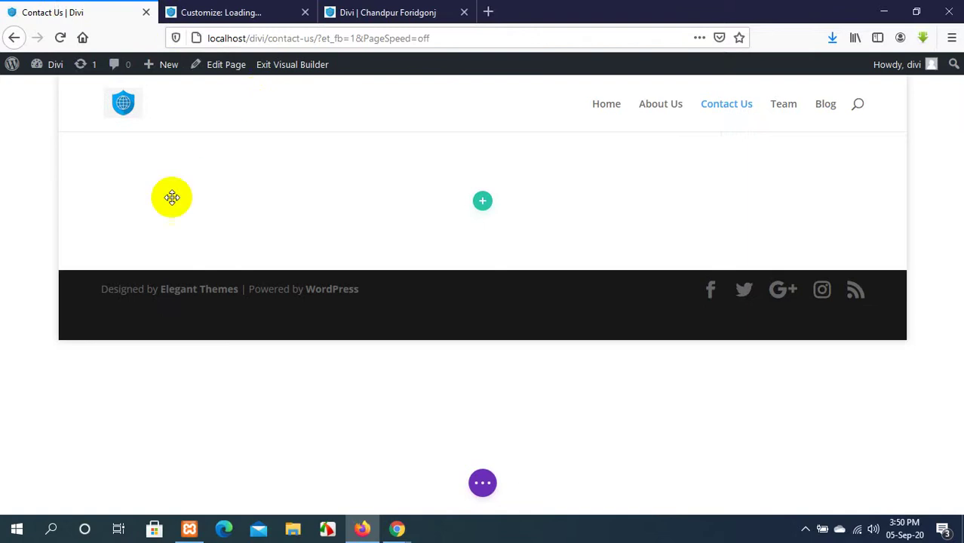
left_click(61, 37)
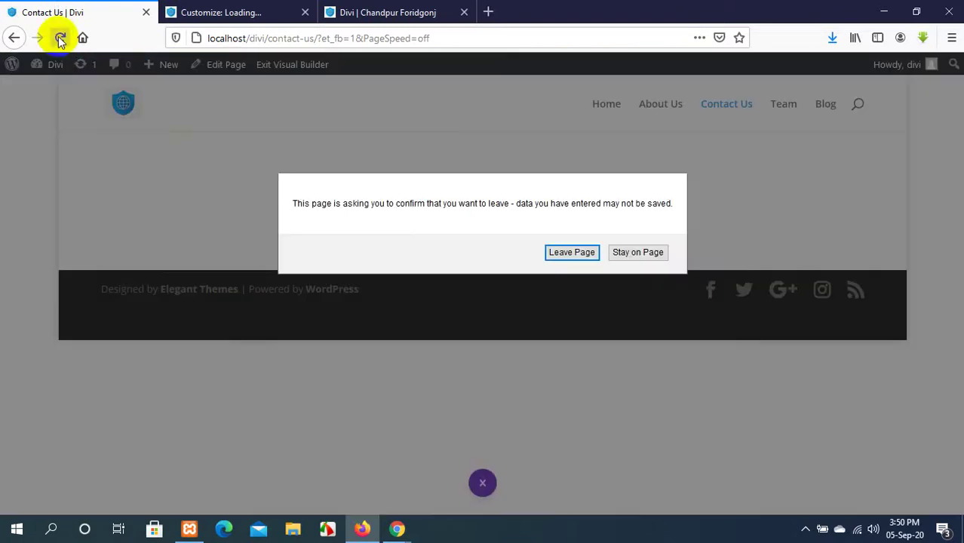
left_click(571, 252)
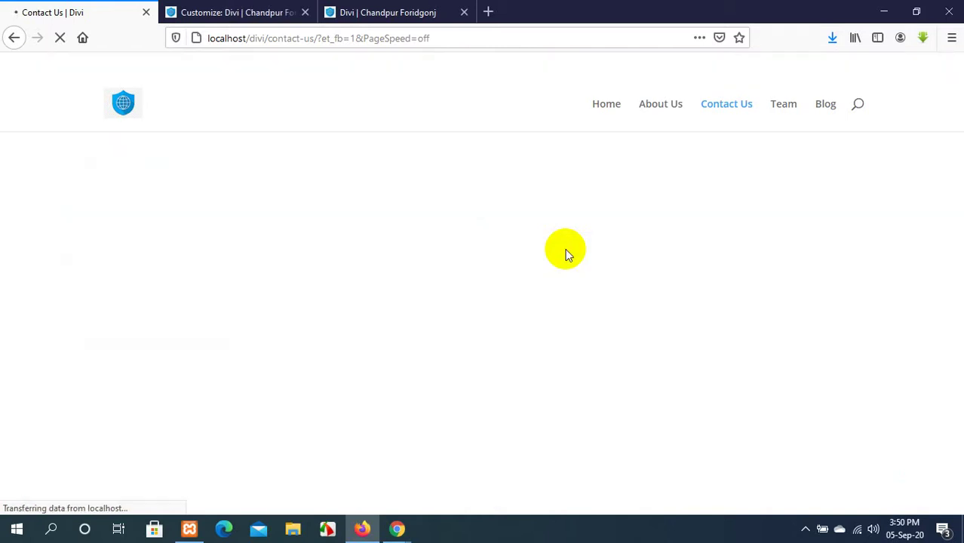
left_click(249, 11)
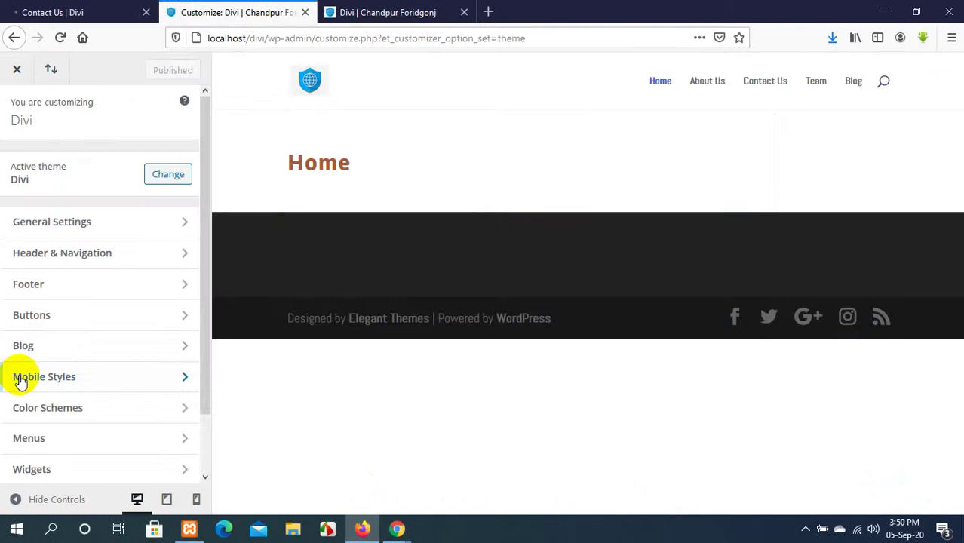
left_click(83, 255)
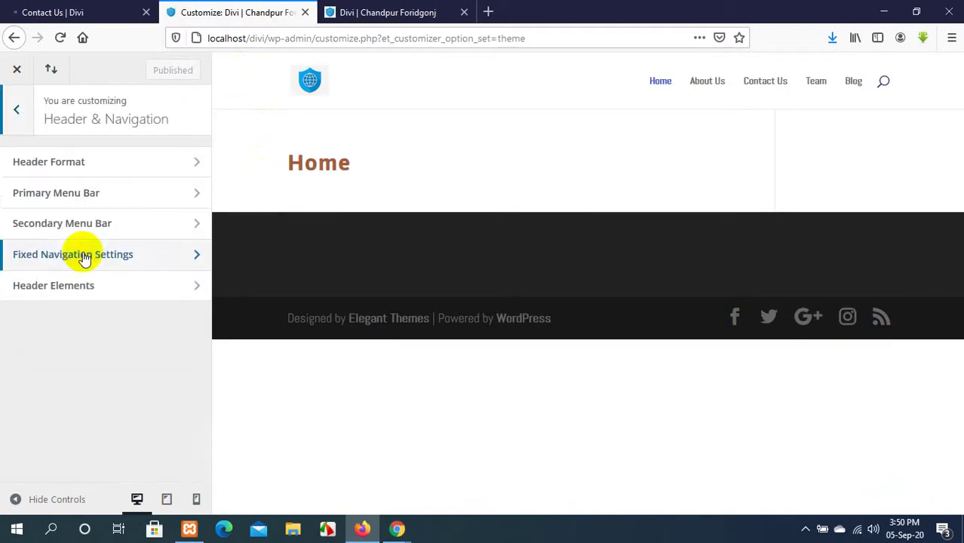
Return to the main list, check General Settings > Typography, then open the Background panel.
left_click(12, 109)
left_click(70, 221)
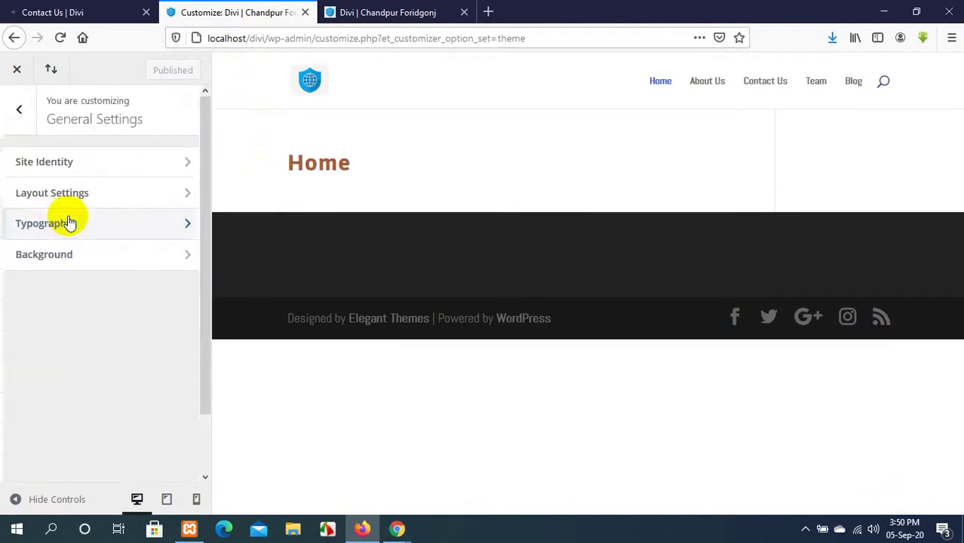
left_click(124, 225)
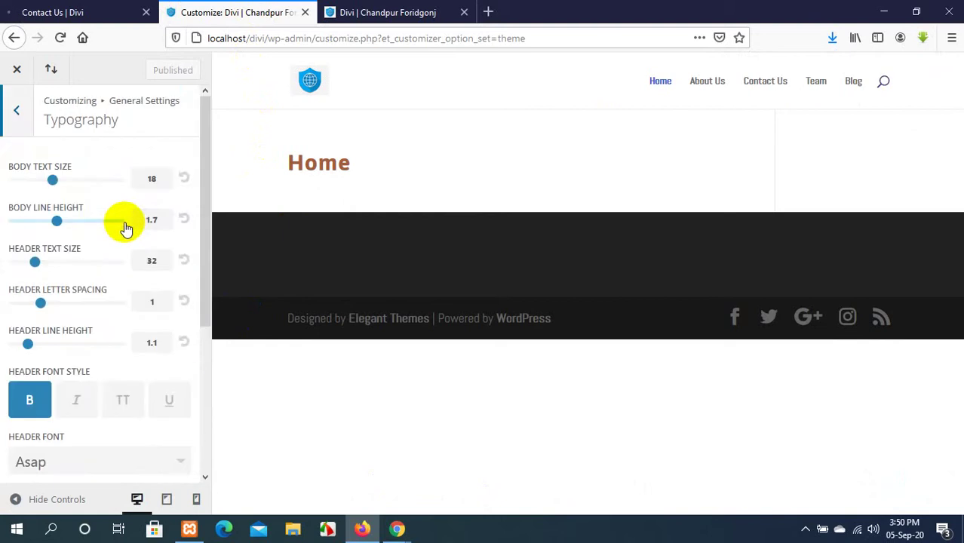
scroll(128, 242, "down", 5)
scroll(133, 323, "up", 5)
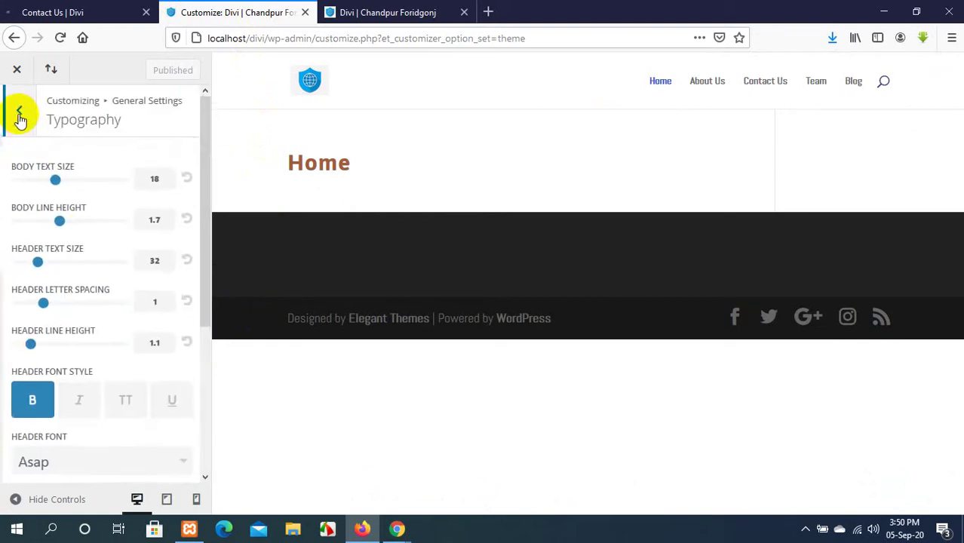
left_click(20, 119)
left_click(112, 254)
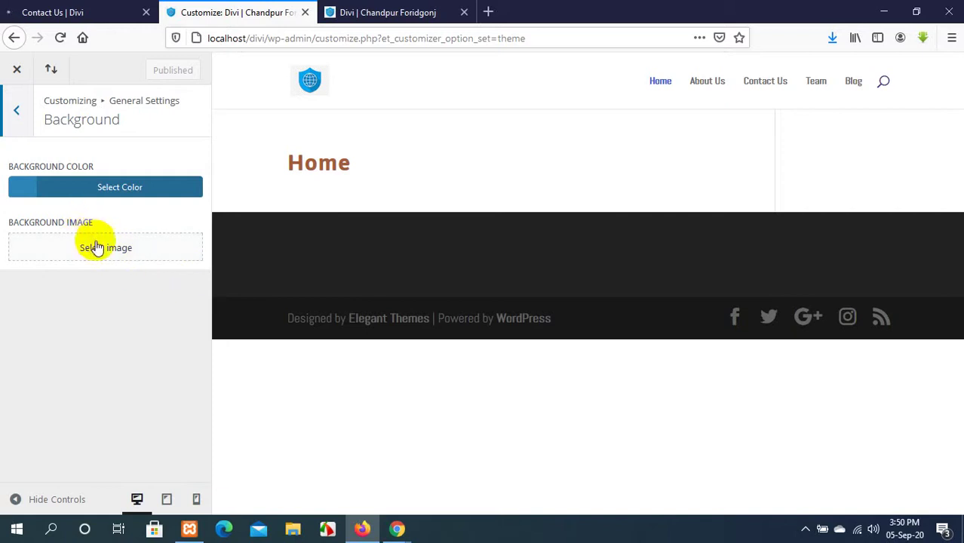
Try grey background colours #8c9190, then #d4d6db, then a purplish grey.
left_click(106, 194)
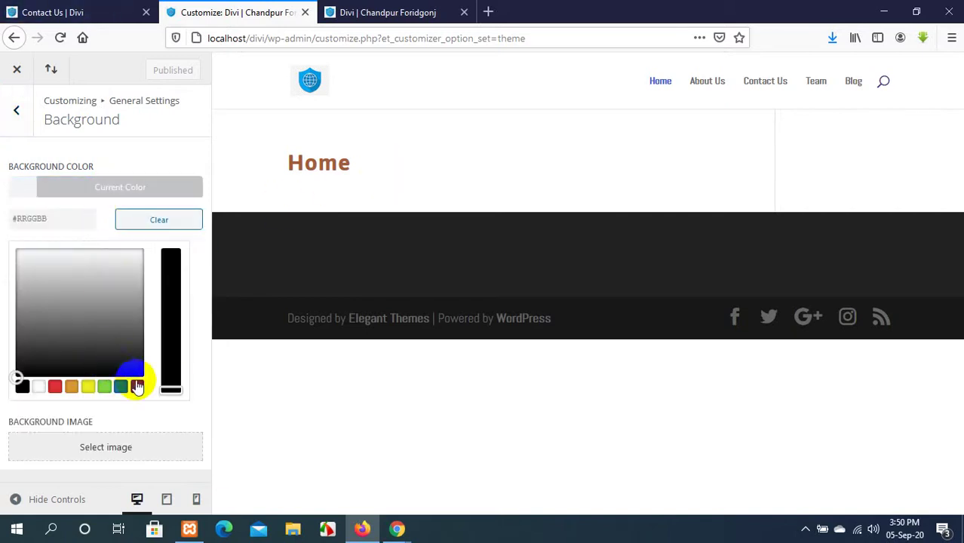
mouse_move(172, 389)
left_mouse_down()
mouse_move(166, 340)
mouse_move(165, 396)
left_mouse_up()
left_click(77, 302)
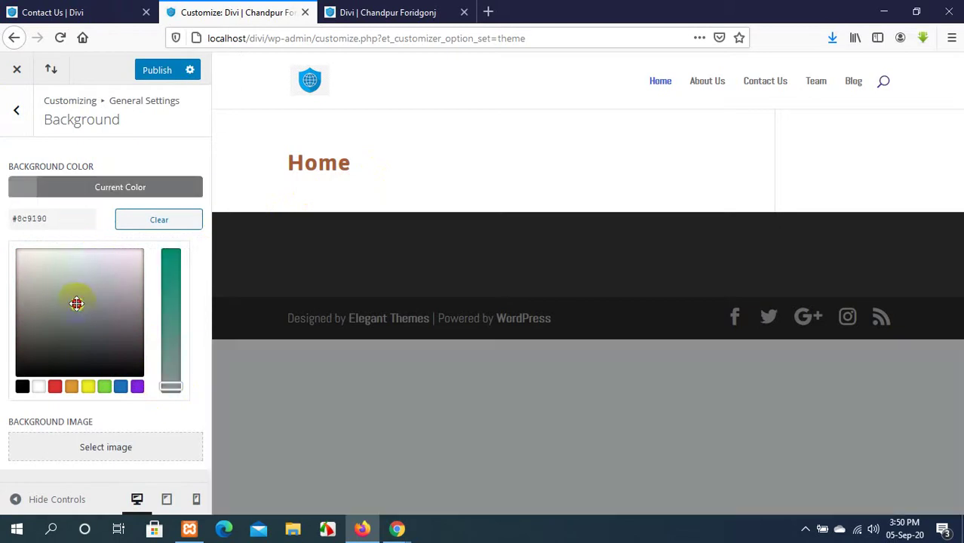
left_click(98, 266)
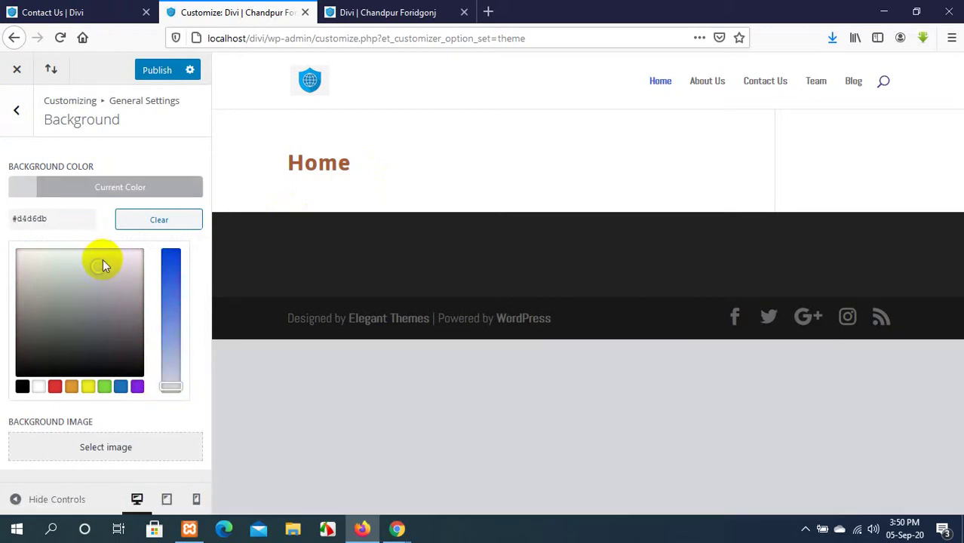
left_click_drag(101, 263, 112, 274)
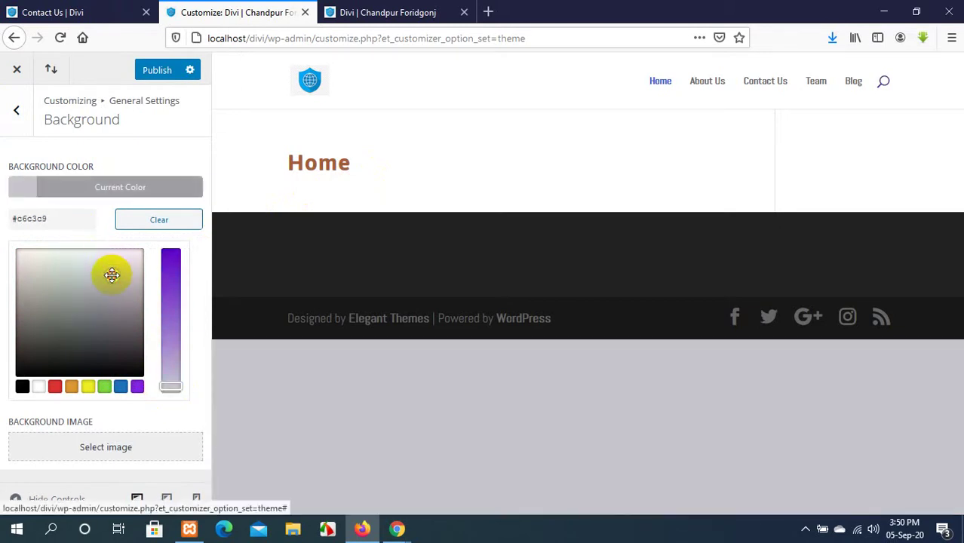
Try green, blue and deep indigo backgrounds, then clear the colour back to default white.
left_click(104, 387)
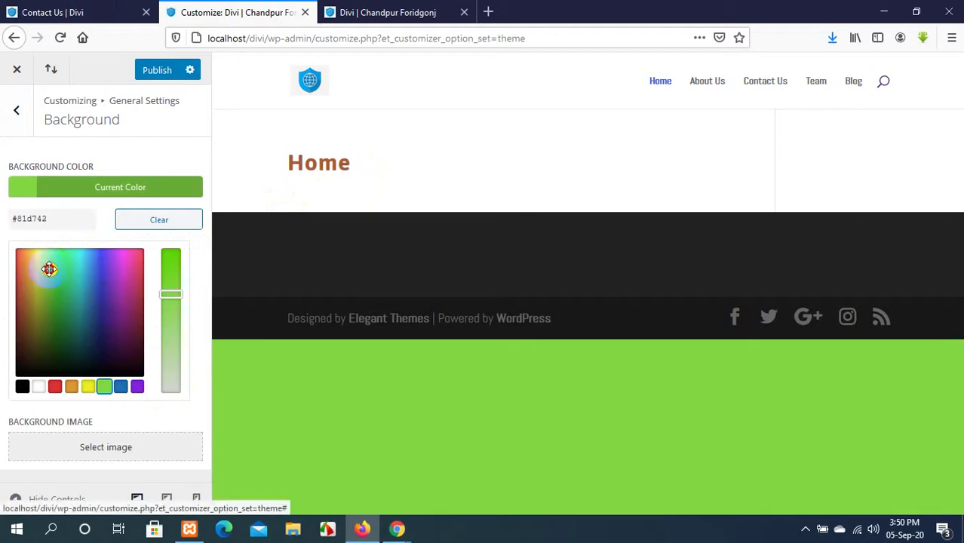
left_click_drag(48, 268, 101, 303)
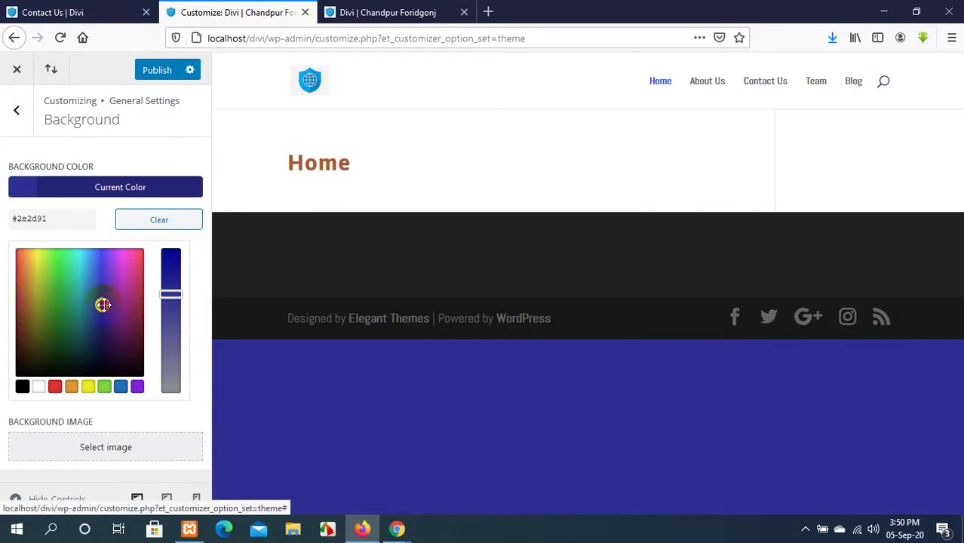
left_click_drag(103, 304, 133, 329)
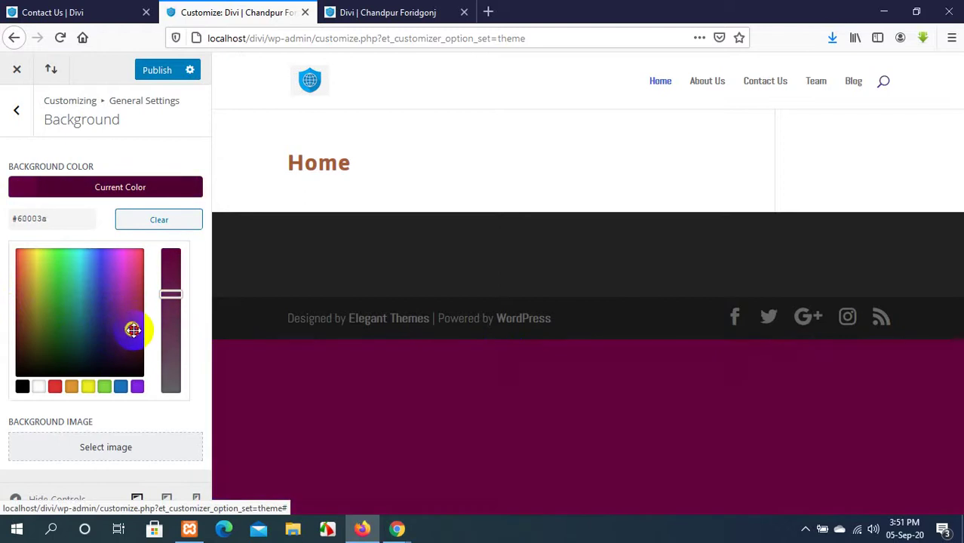
left_click(143, 224)
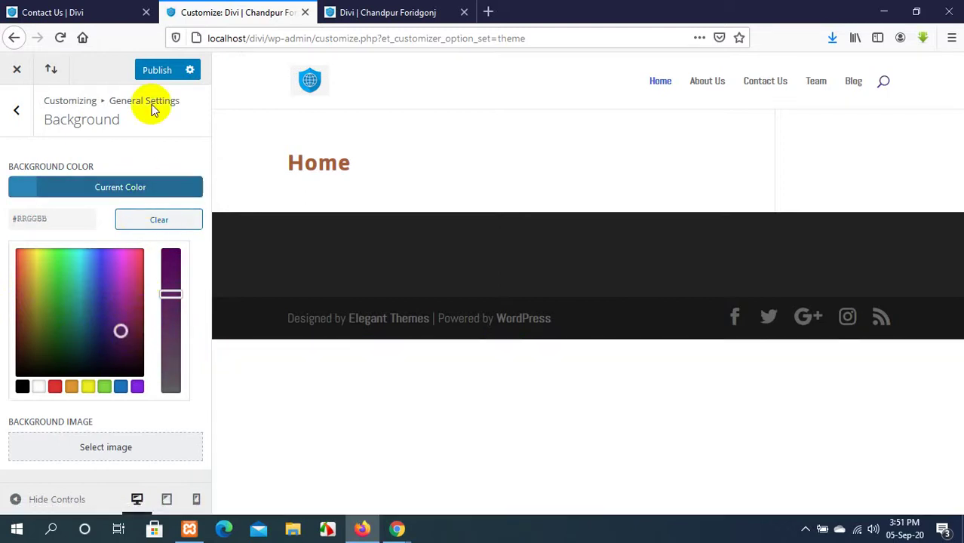
left_click(377, 12)
Dismiss the browser backup notice on the Contact Us tab and return to the Customizer.
left_click(245, 6)
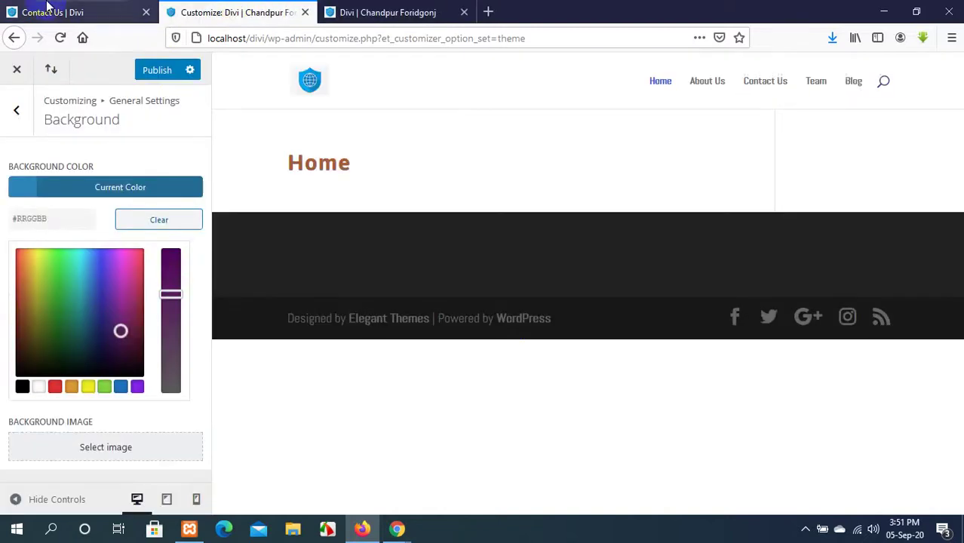
left_click(12, 7)
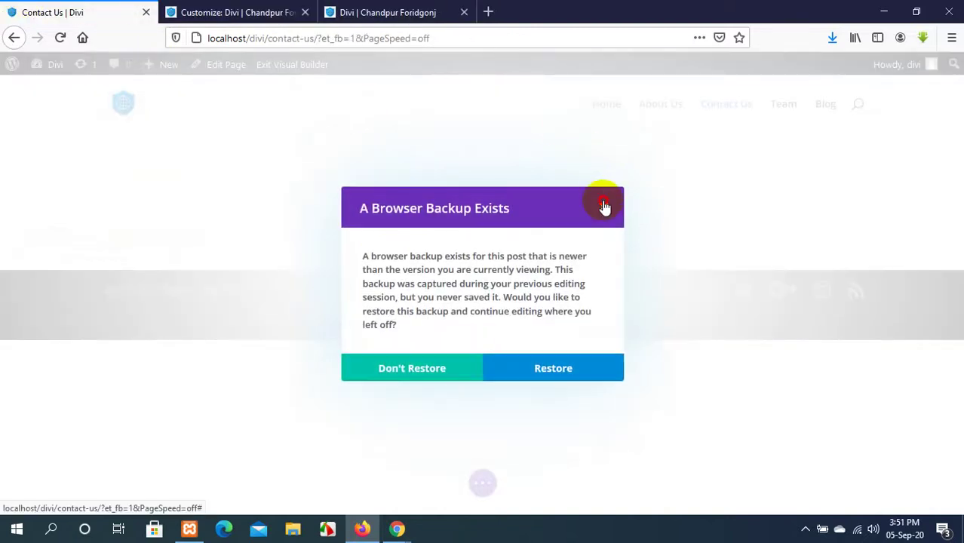
left_click(604, 210)
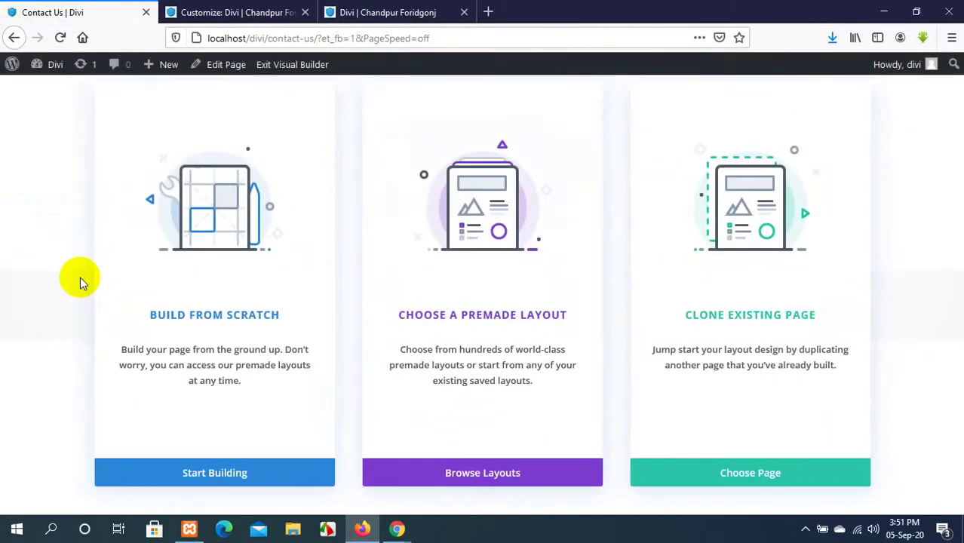
left_click(172, 12)
left_click(11, 7)
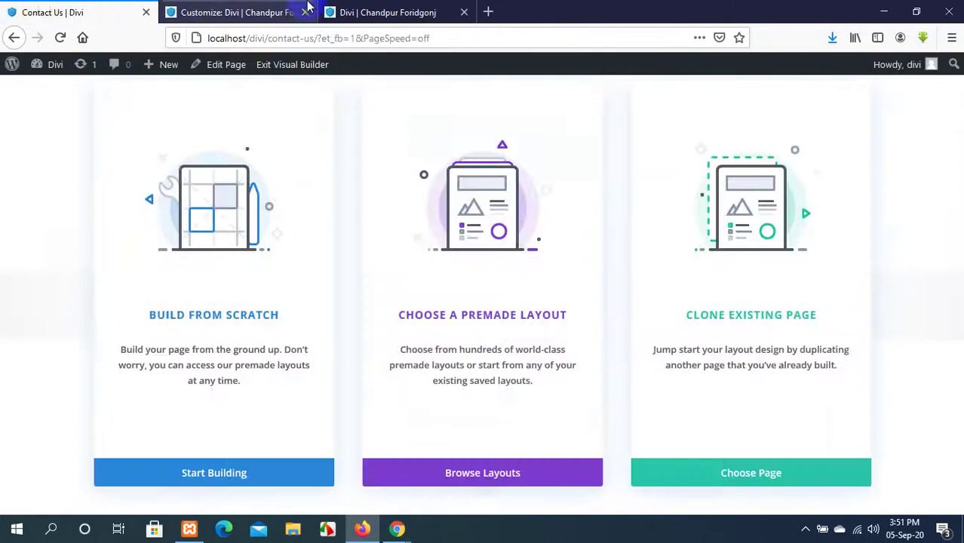
left_click(350, 11)
left_click(248, 12)
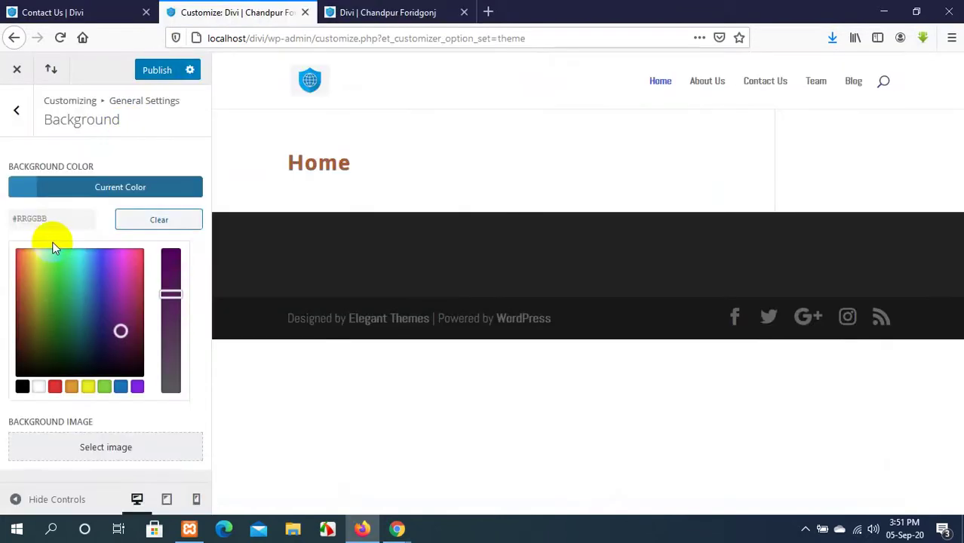
Reopen General Settings > Background without the colour picker, then bring Google Meet forward.
left_click(17, 112)
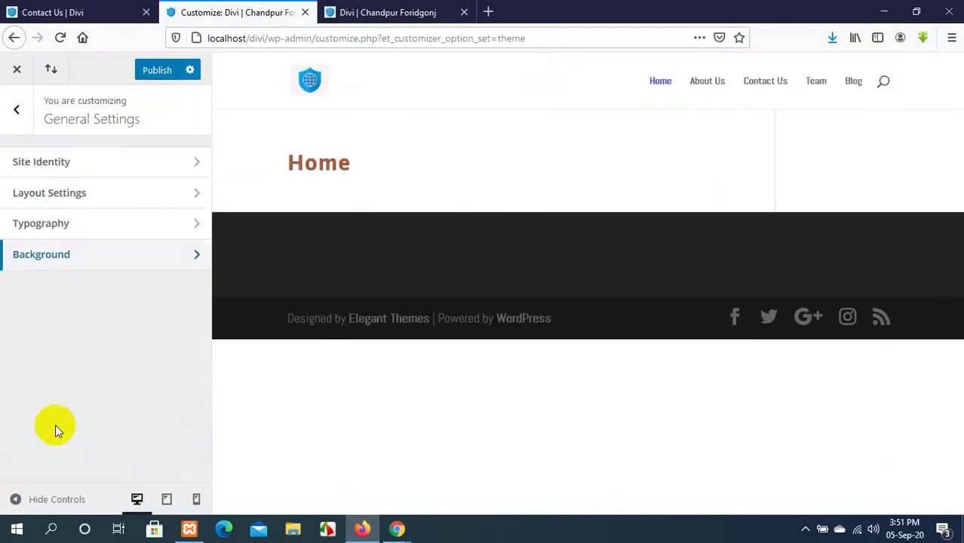
left_click(102, 257)
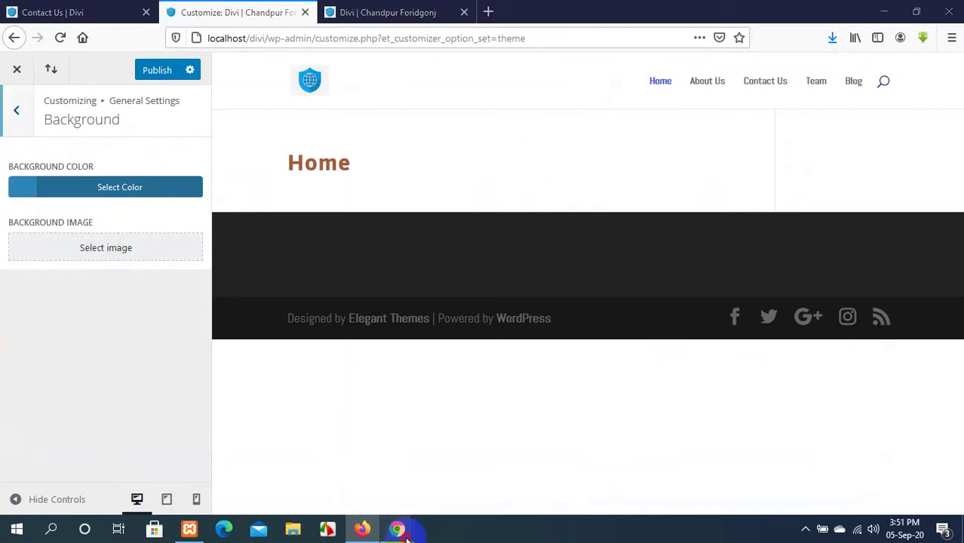
mouse_move(400, 531)
left_click(330, 494)
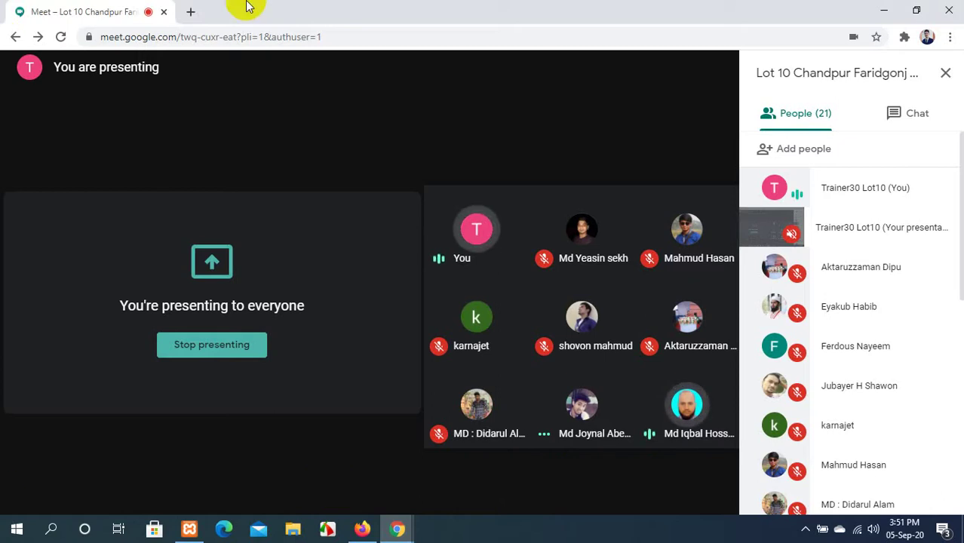
left_click(362, 528)
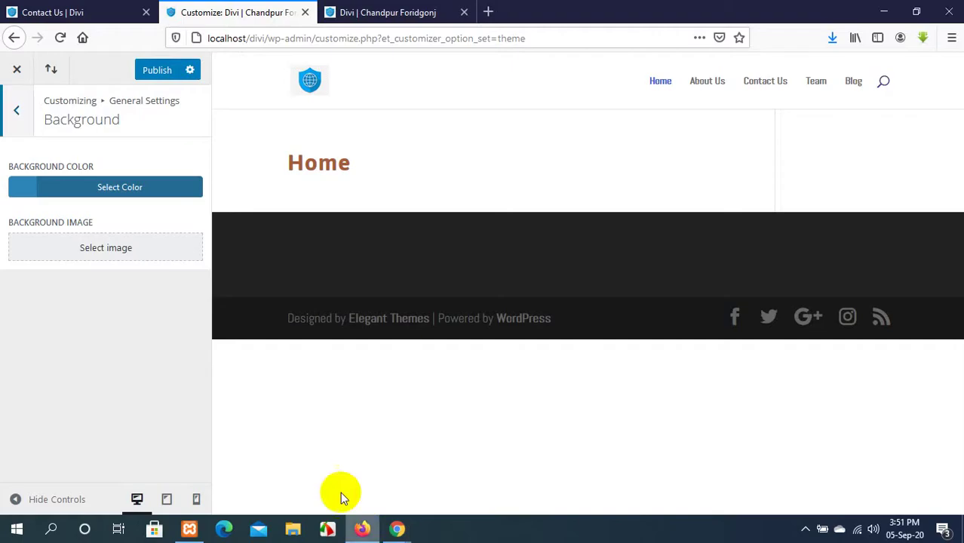
Load the Blog page in the Customizer preview and scroll through the brown post headings.
left_click(400, 9)
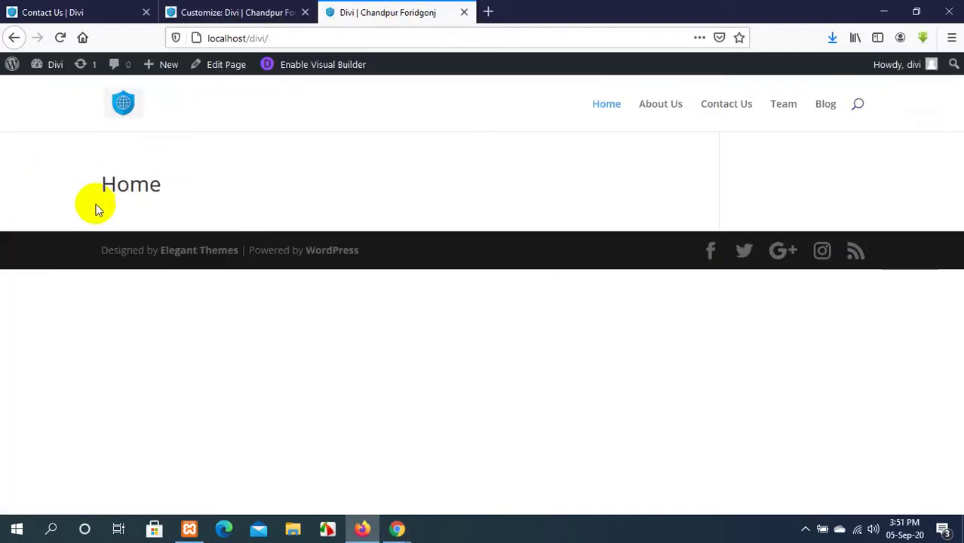
left_click(290, 11)
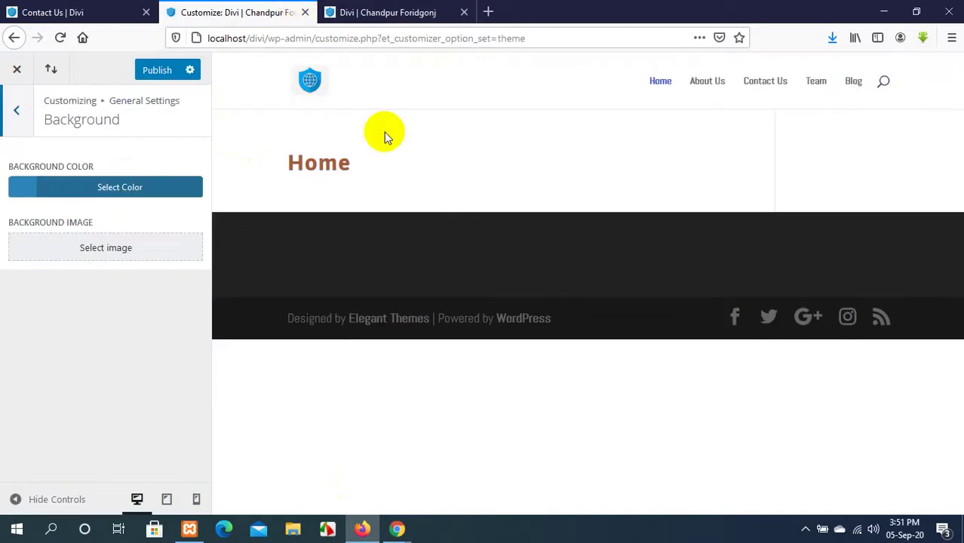
left_click(853, 82)
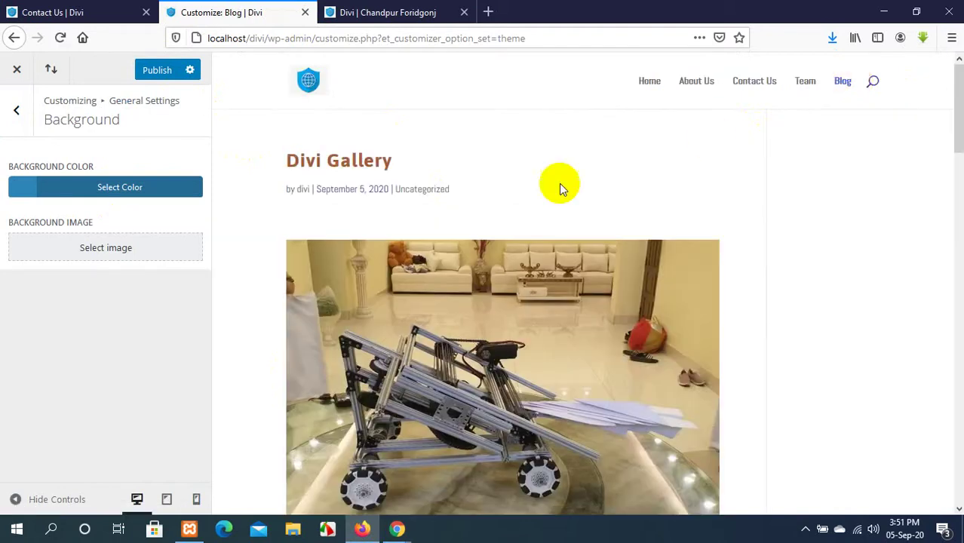
scroll(431, 231, "down", 5)
scroll(431, 232, "up", 5)
scroll(337, 154, "down", 8)
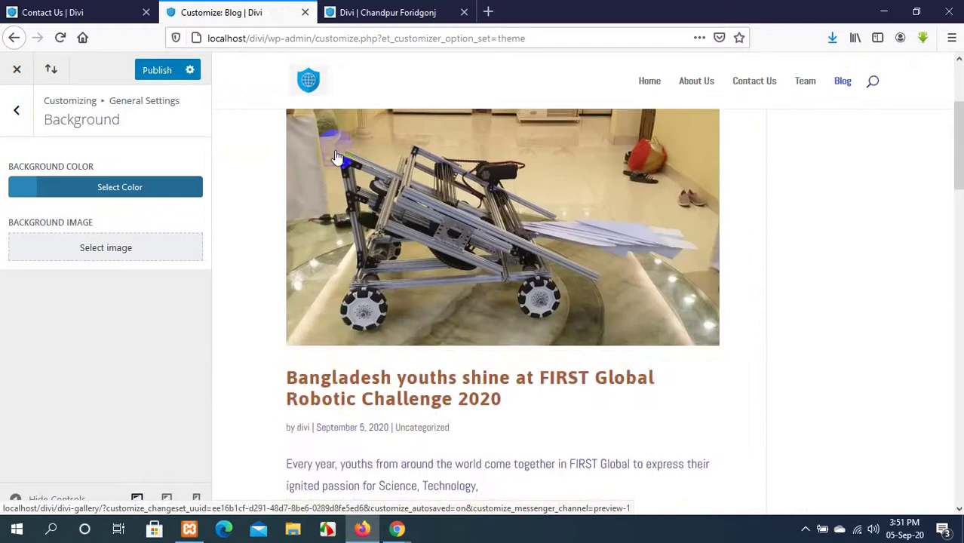
scroll(337, 155, "down", 10)
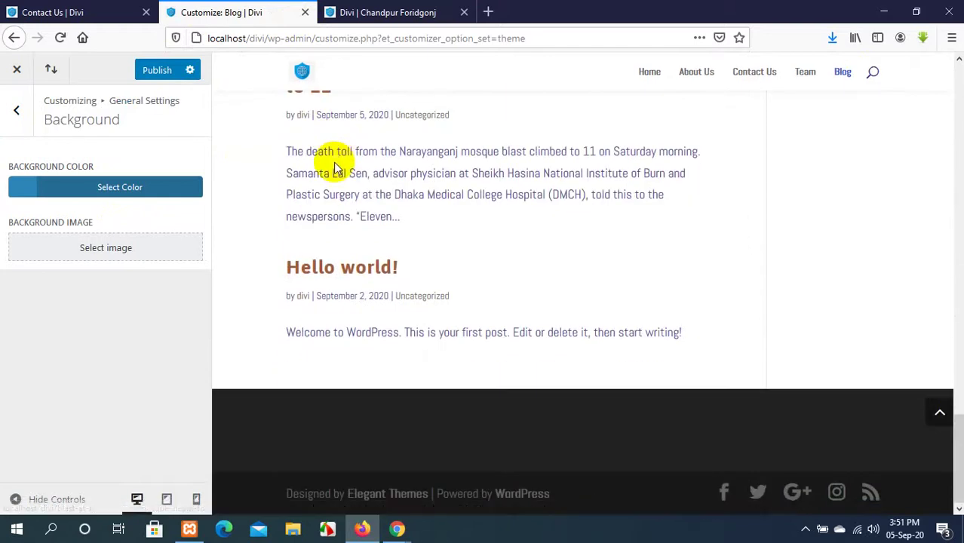
scroll(333, 162, "up", 8)
scroll(334, 162, "up", 10)
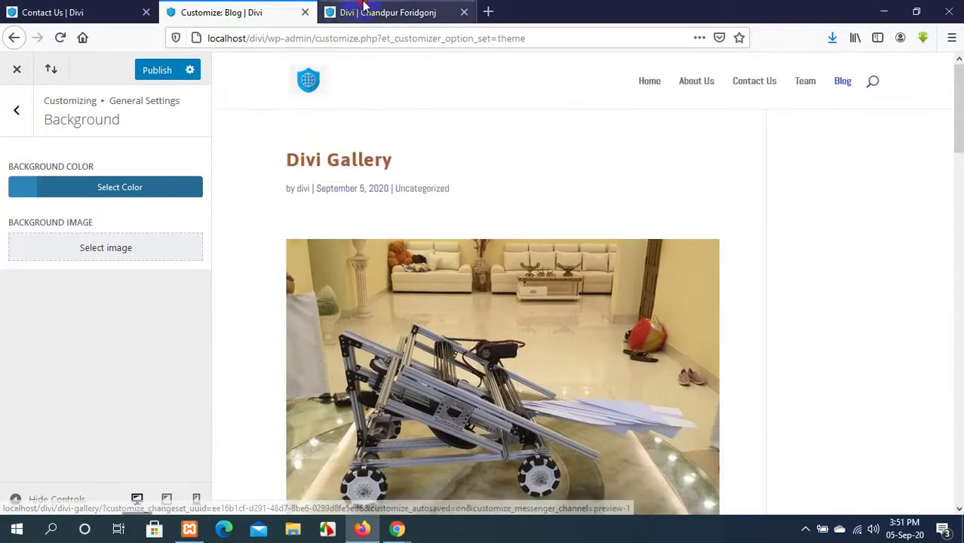
Flip between the browser tabs, then start loading the Blog page on the live site.
left_click(339, 12)
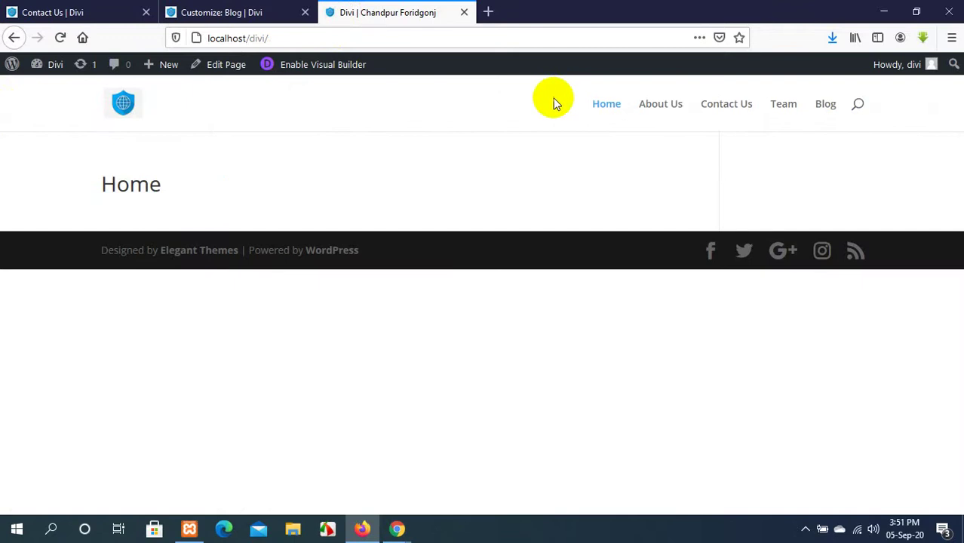
left_click(233, 9)
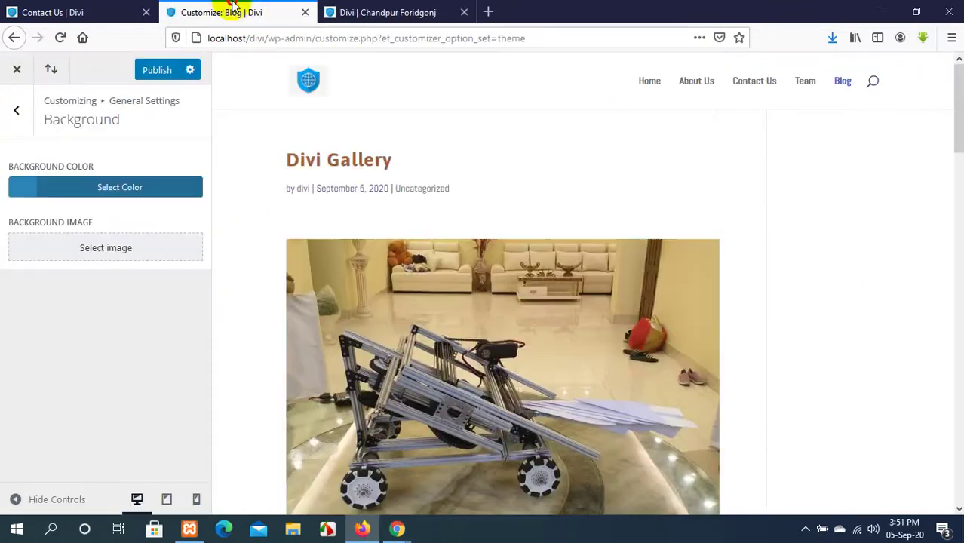
left_click(101, 9)
left_click(407, 9)
left_click(185, 12)
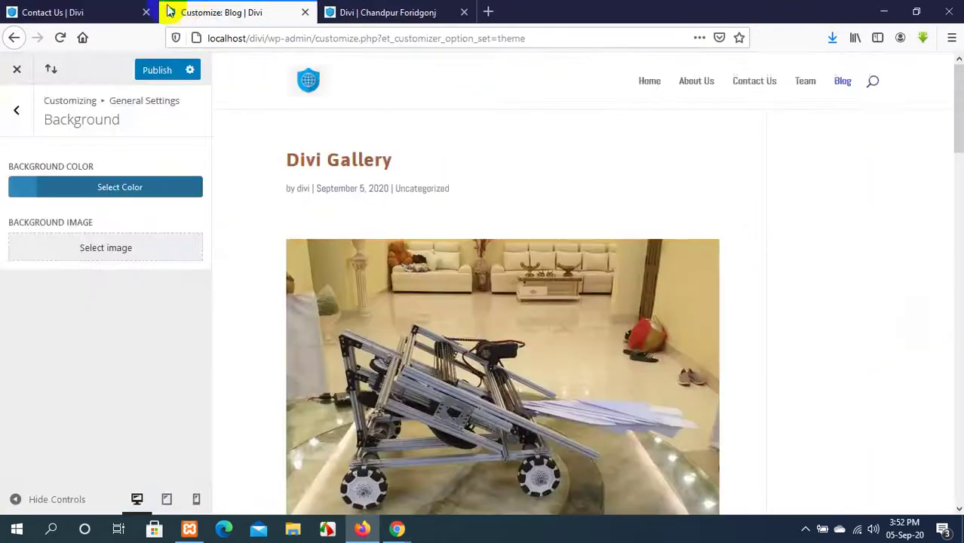
left_click(94, 9)
left_click(226, 11)
left_click(354, 11)
left_click(267, 17)
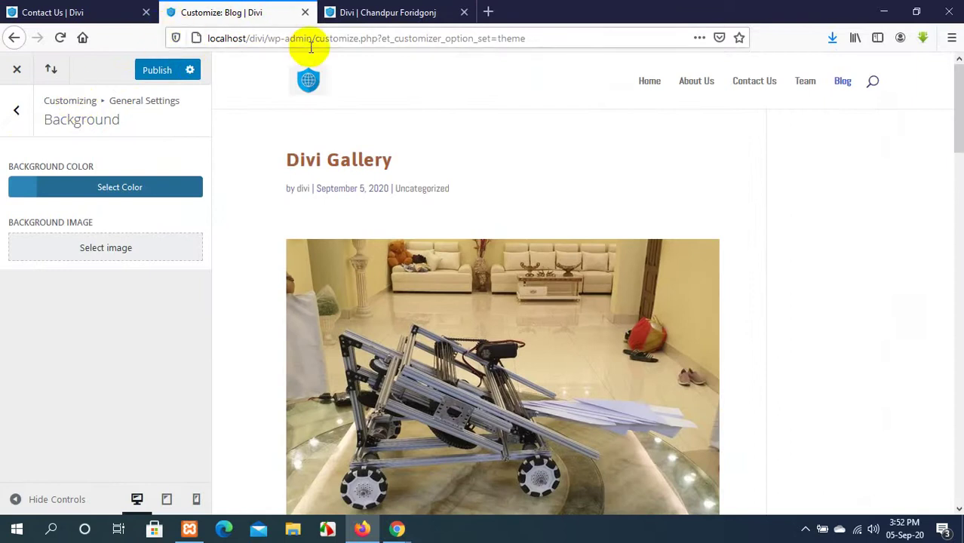
left_click(402, 7)
left_click(813, 106)
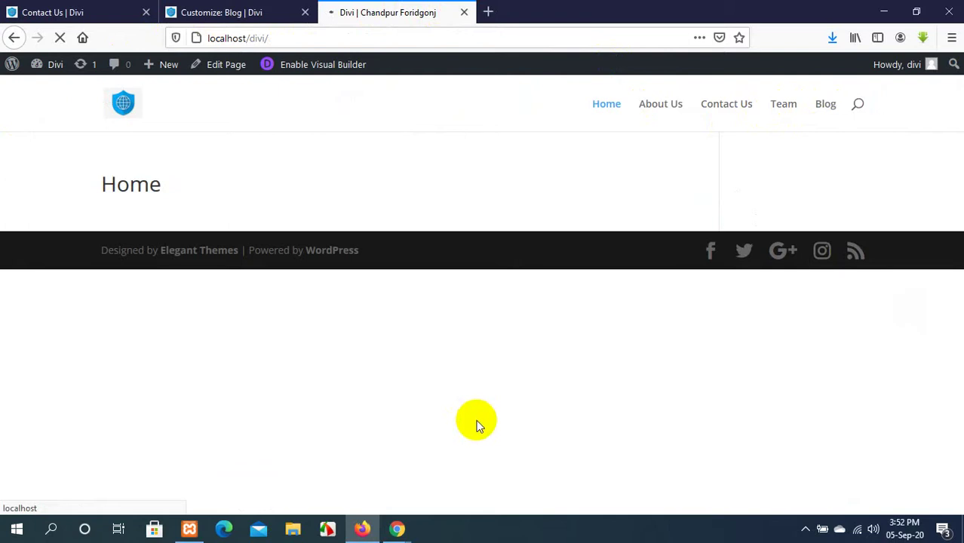
Scroll the live Blog page, then scroll the Customizer's styled blog preview to compare headings.
scroll(394, 265, "down", 10)
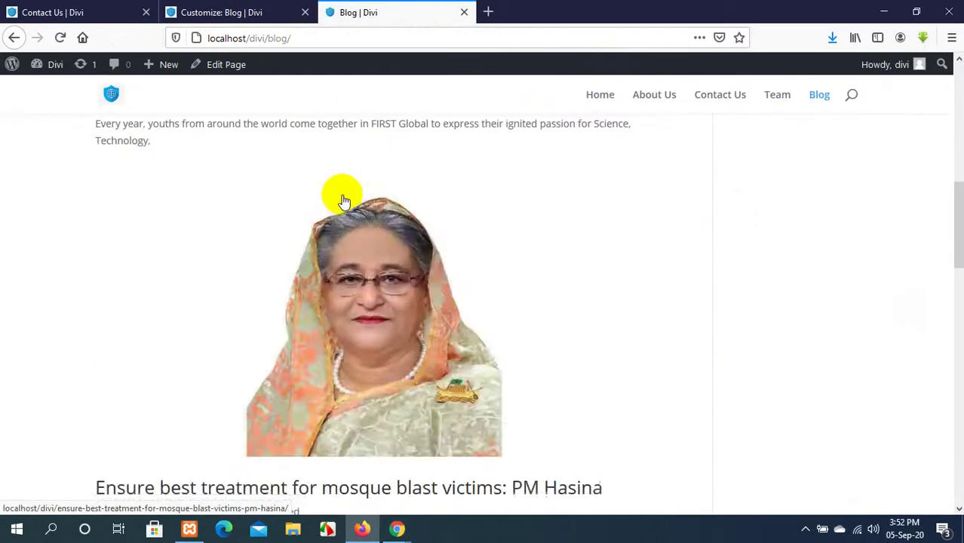
scroll(343, 200, "down", 15)
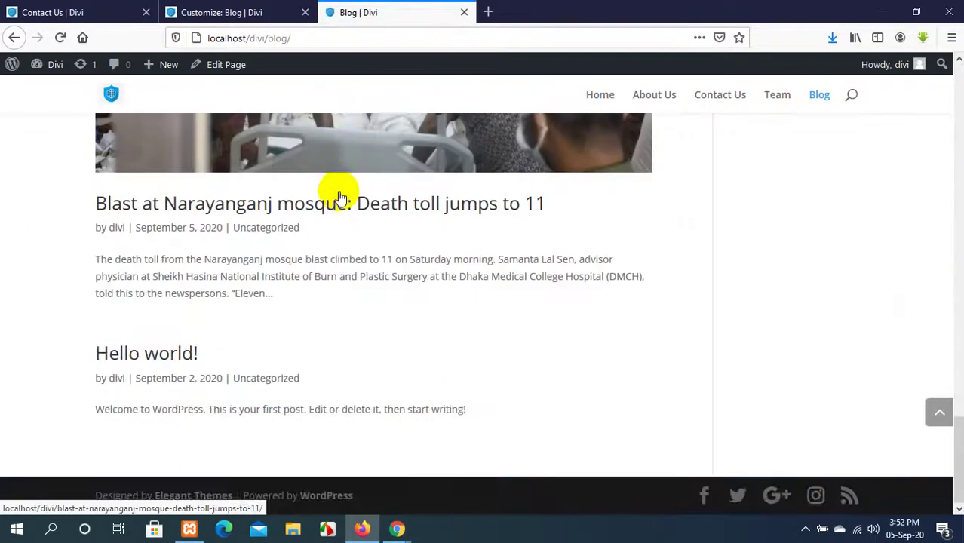
scroll(340, 198, "up", 20)
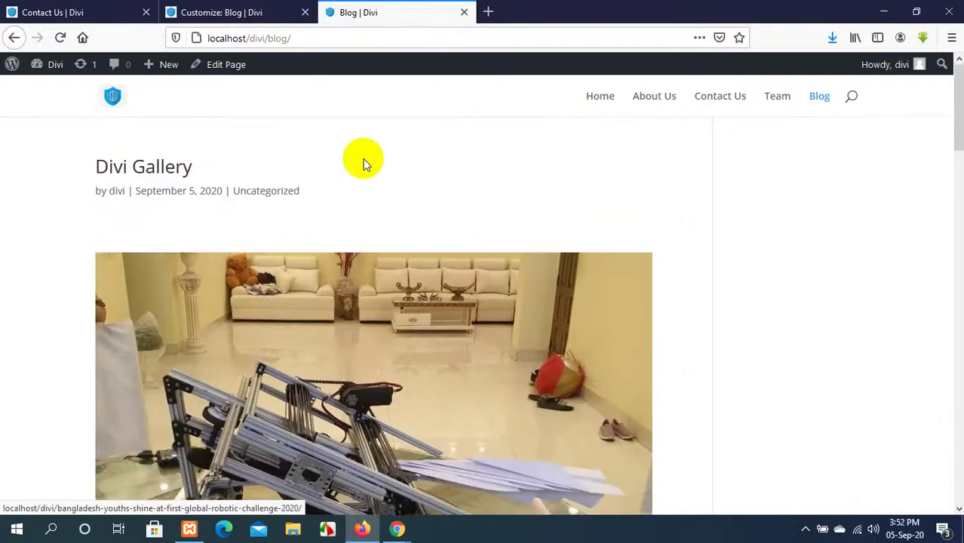
left_click(226, 11)
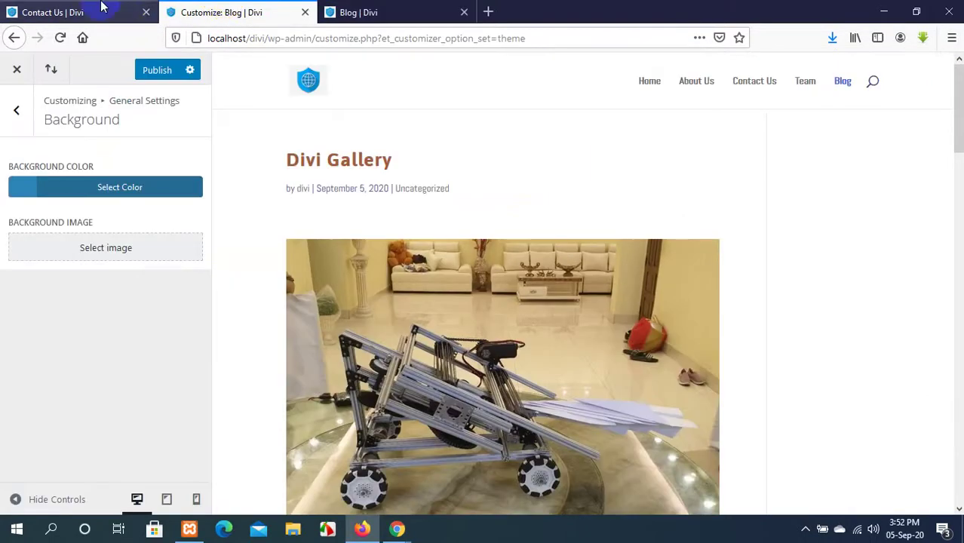
scroll(423, 175, "down", 12)
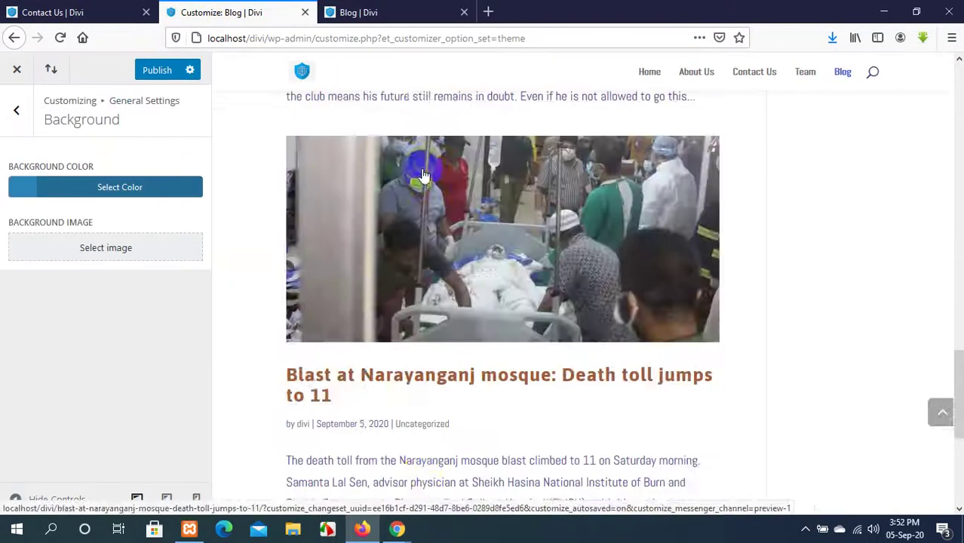
scroll(422, 175, "down", 4)
scroll(422, 175, "up", 16)
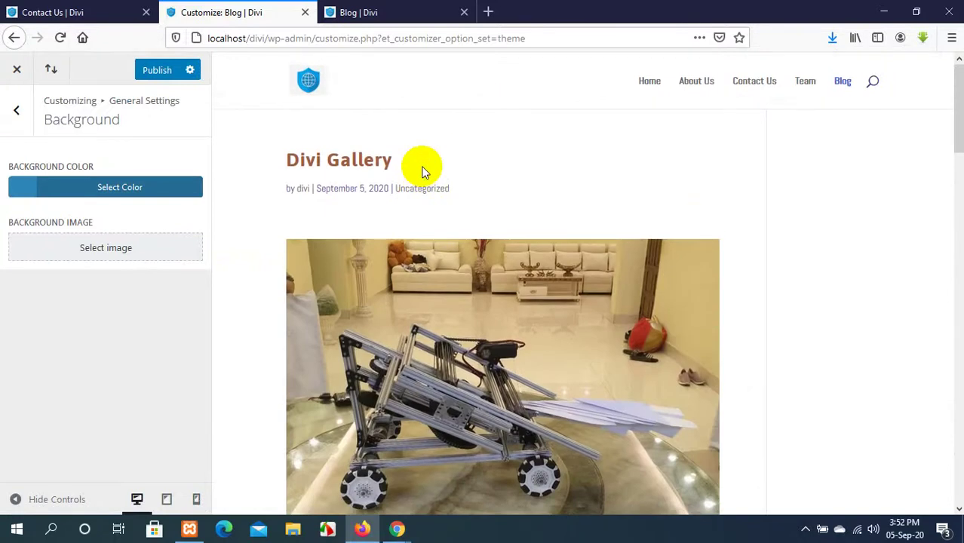
scroll(317, 200, "down", 10)
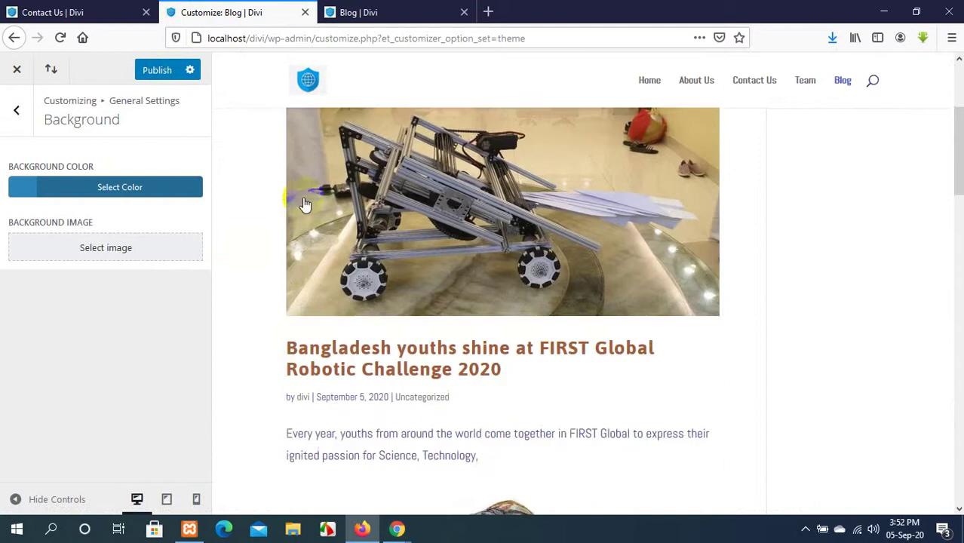
scroll(346, 200, "down", 4)
scroll(317, 181, "up", 15)
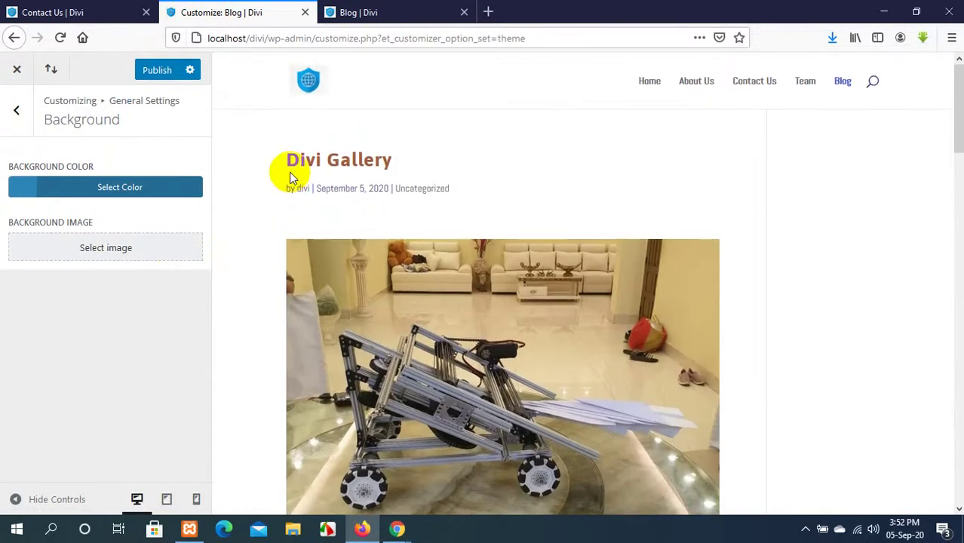
Switch between the live Blog and Customizer tabs, then bring Google Meet forward with its screen-sharing options.
left_click(371, 9)
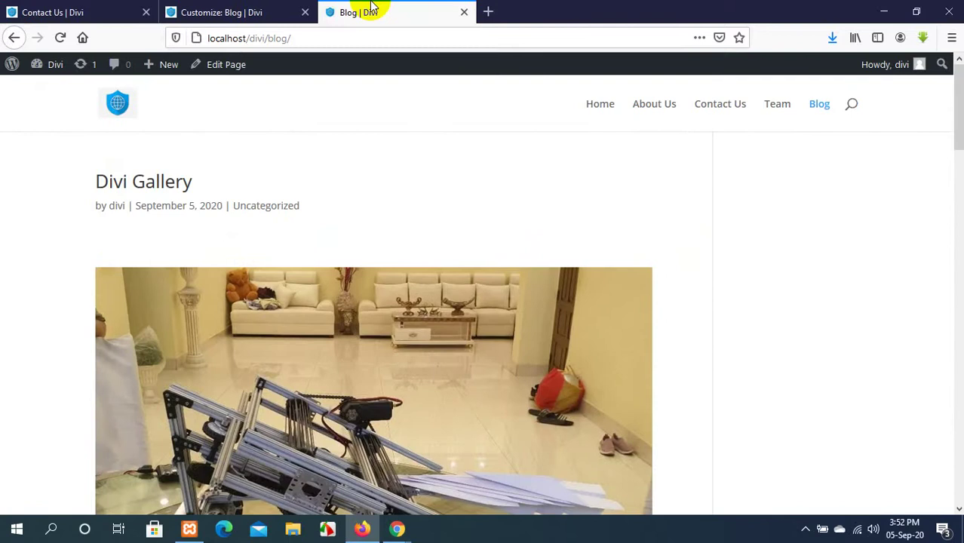
left_click(289, 11)
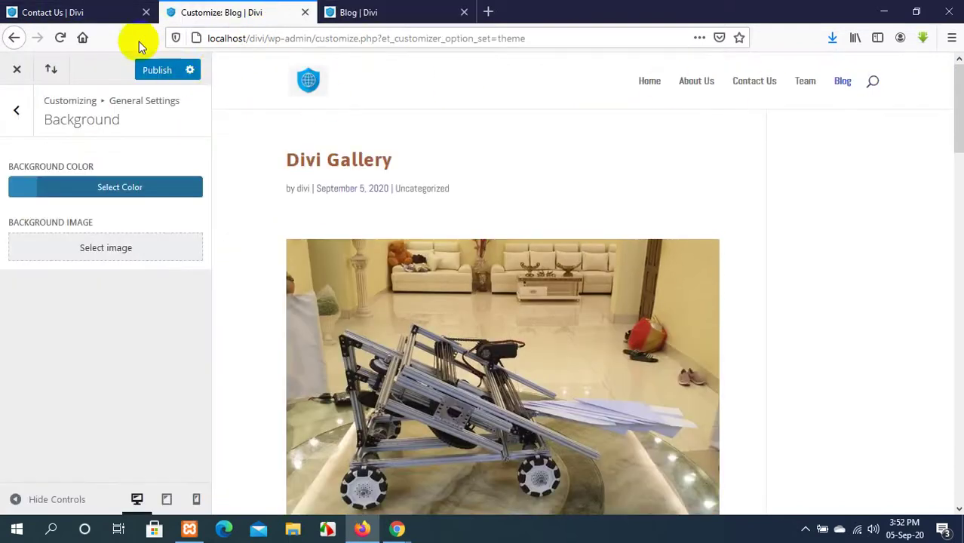
left_click(96, 9)
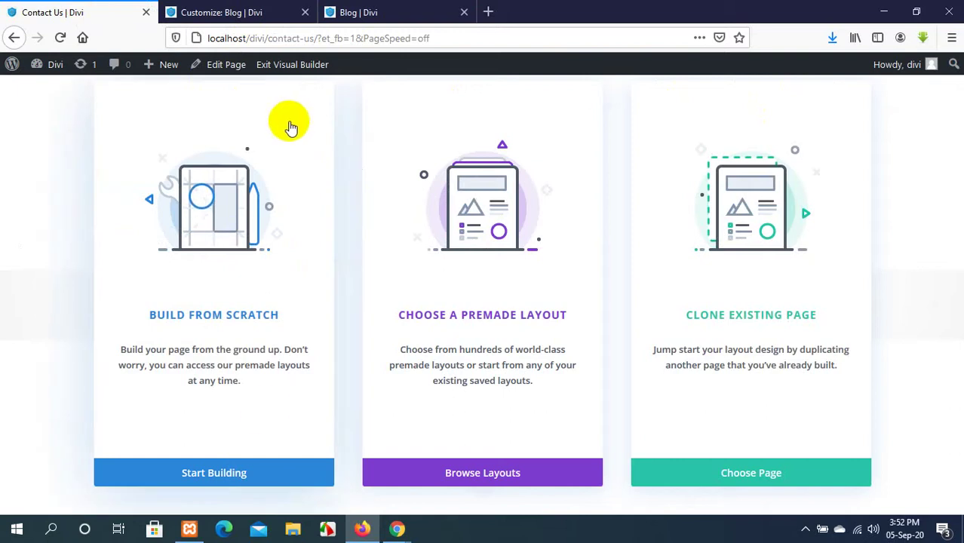
left_click(265, 7)
left_click(367, 11)
mouse_move(406, 532)
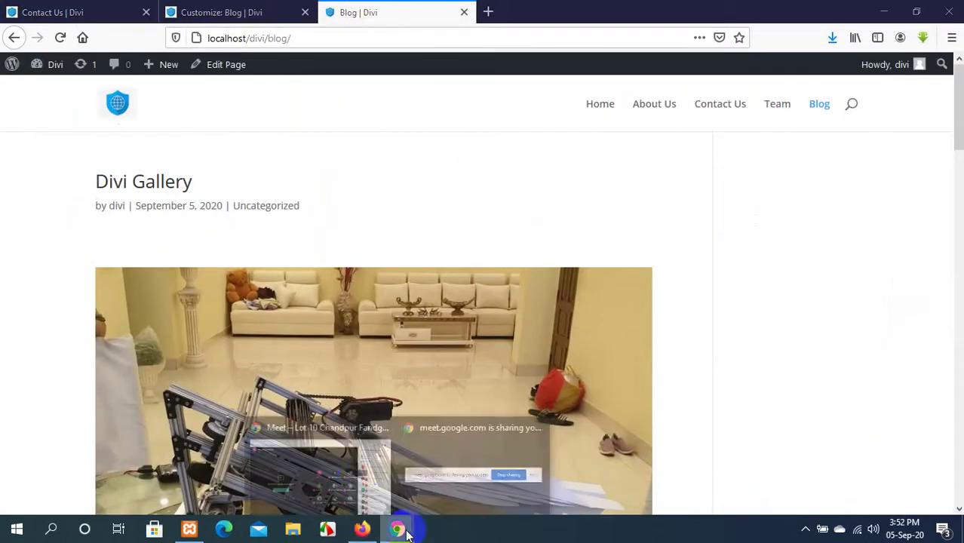
left_click(320, 471)
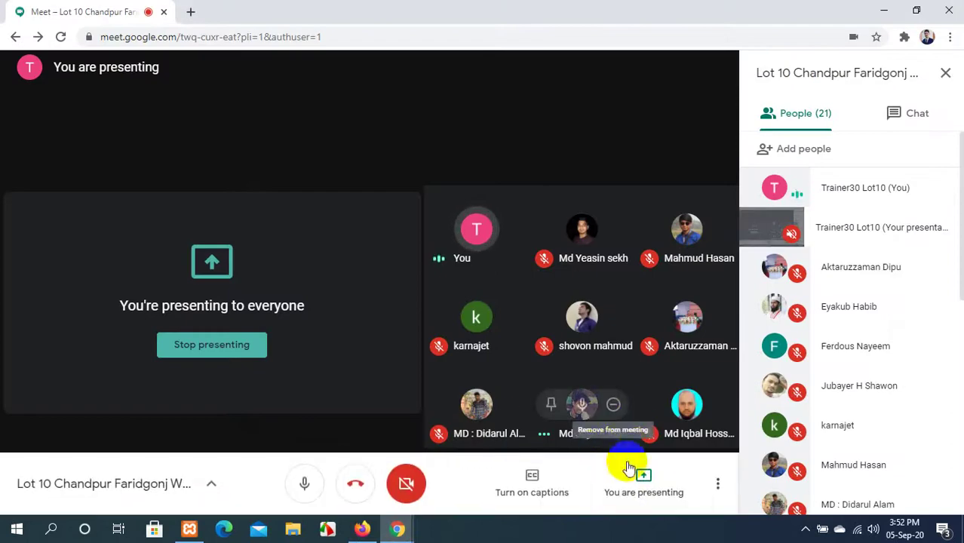
left_click(640, 469)
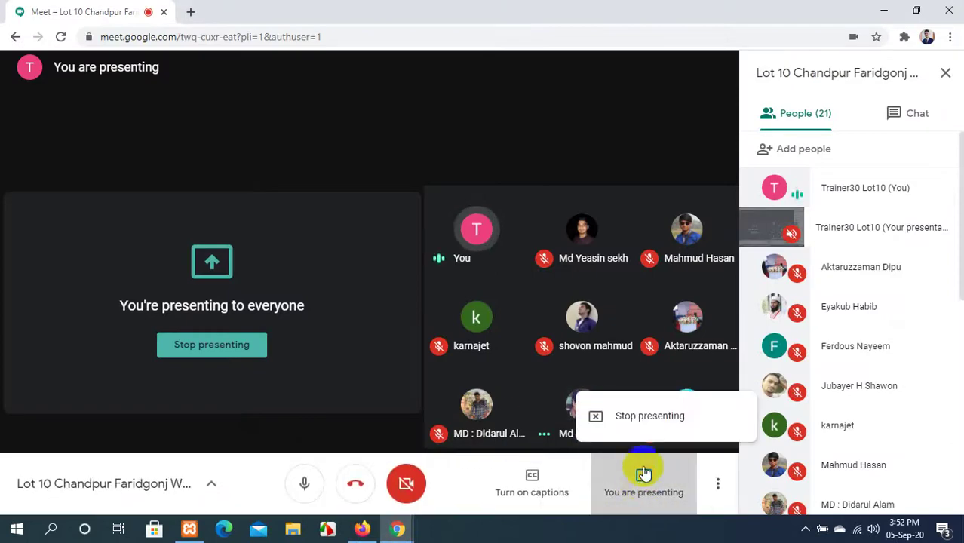
Stop sharing the screen, minimise Google Meet, and close Firefox with its three Divi tabs unsaved.
left_click(649, 415)
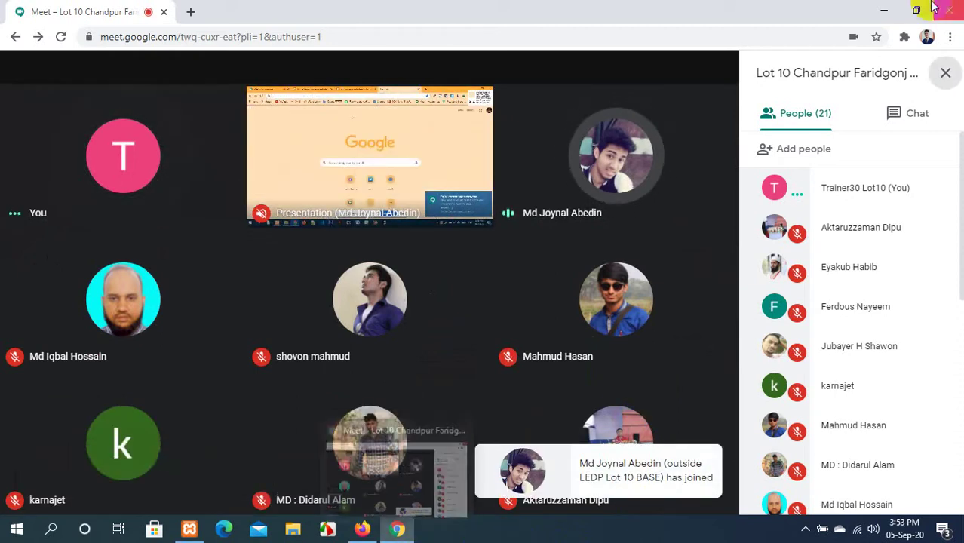
left_click(884, 9)
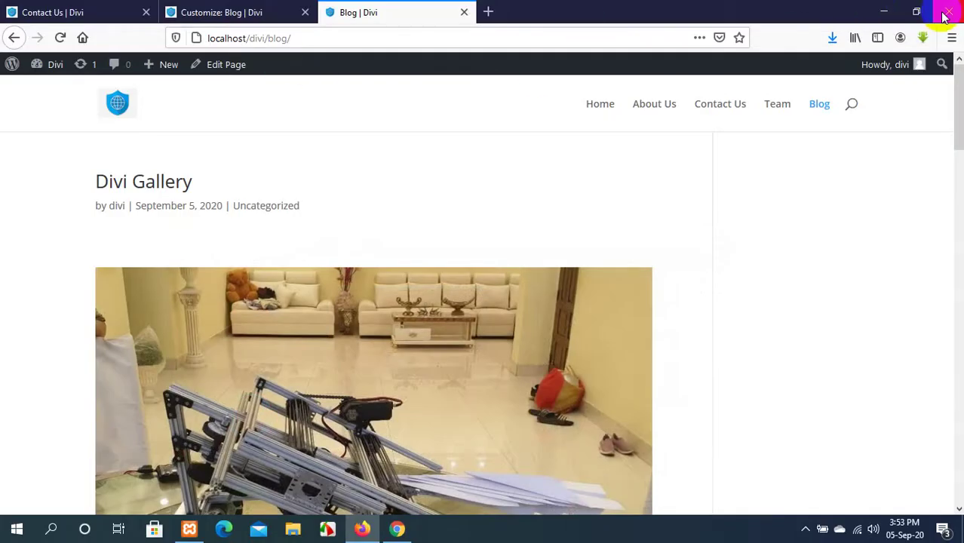
left_click(946, 13)
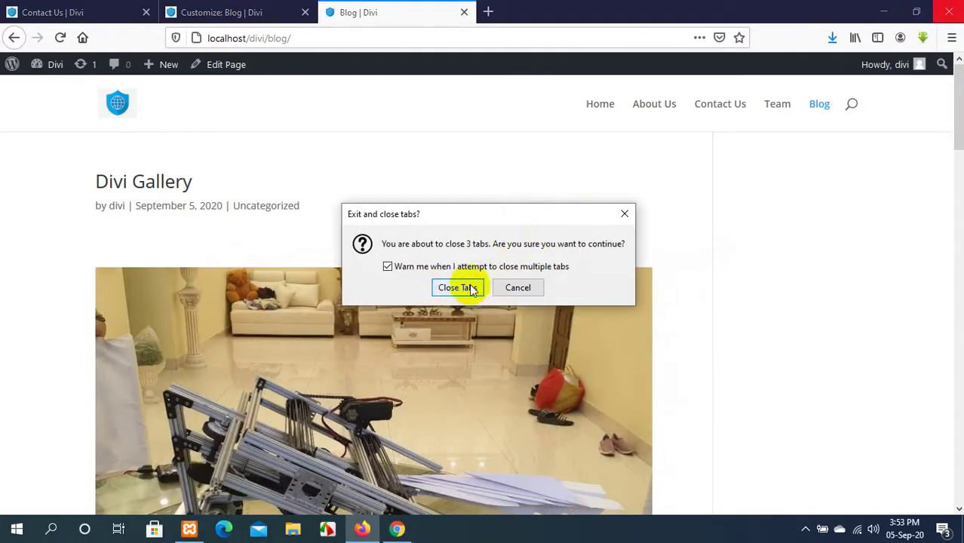
left_click(462, 286)
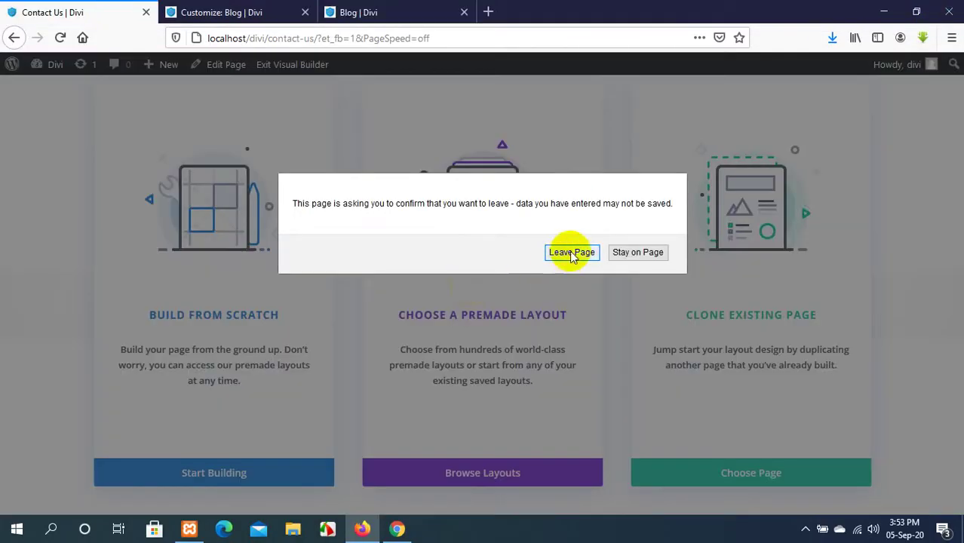
left_click(571, 252)
left_click(579, 253)
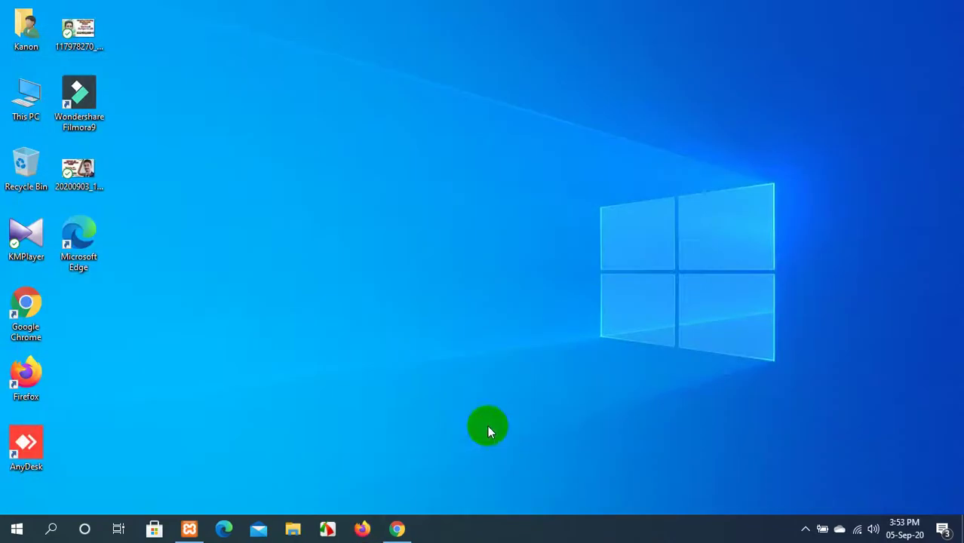
Restore the Google Meet call to check the participants, then stop Apache in the XAMPP Control Panel.
left_click(397, 530)
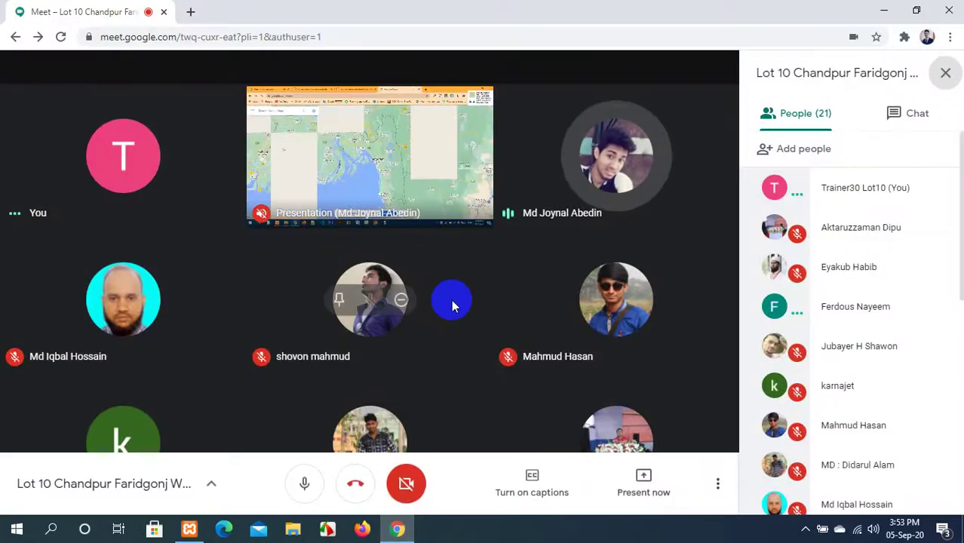
mouse_move(413, 181)
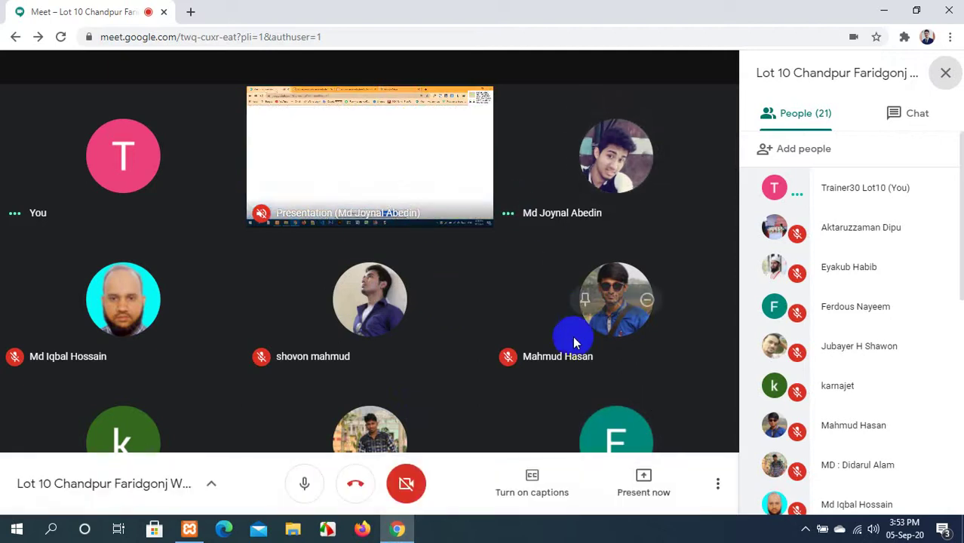
scroll(776, 306, "down", 5)
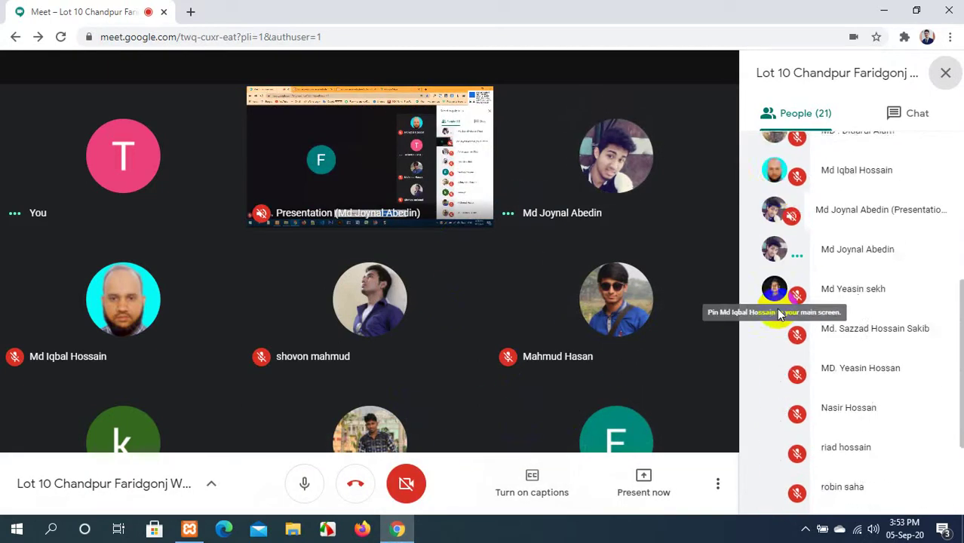
scroll(776, 308, "up", 5)
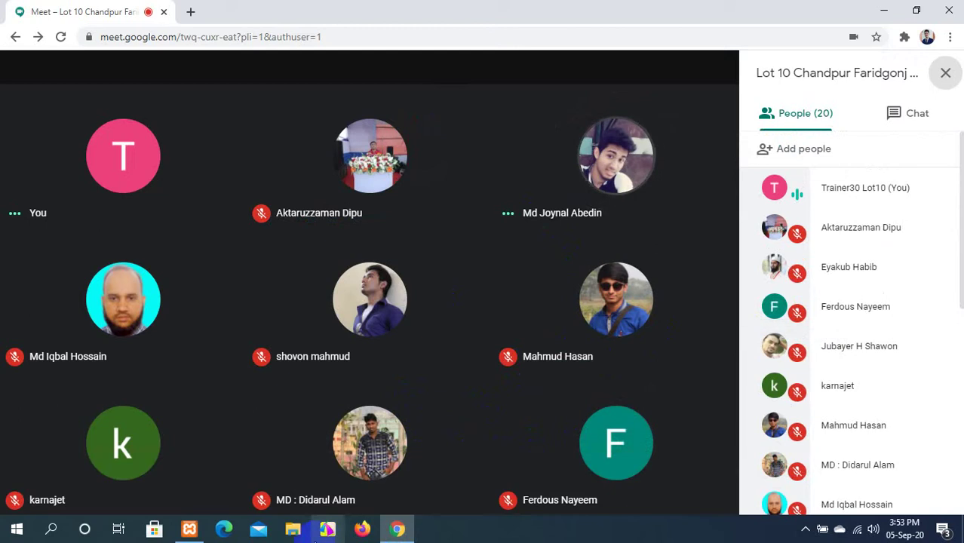
left_click(188, 529)
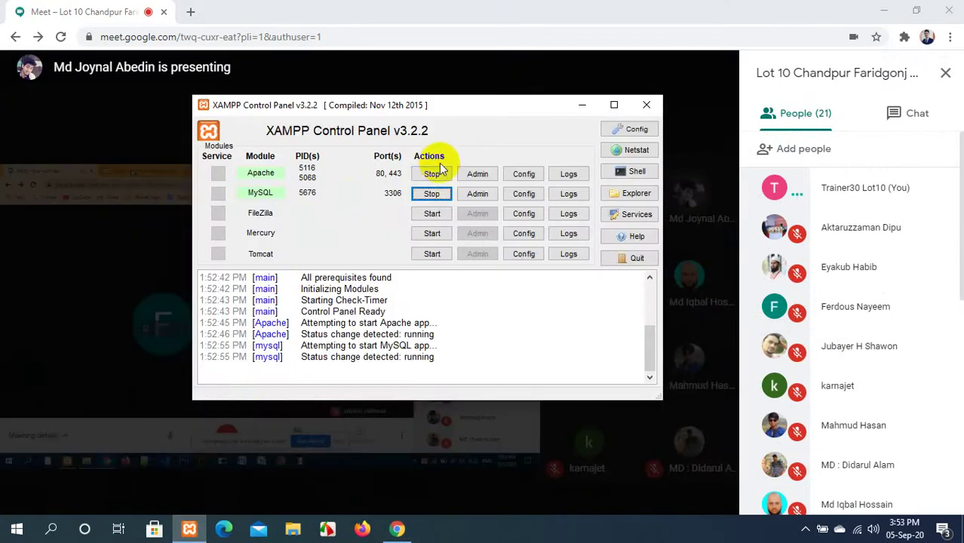
left_click(432, 174)
Stop the MySQL server and minimise the XAMPP Control Panel.
left_click(431, 194)
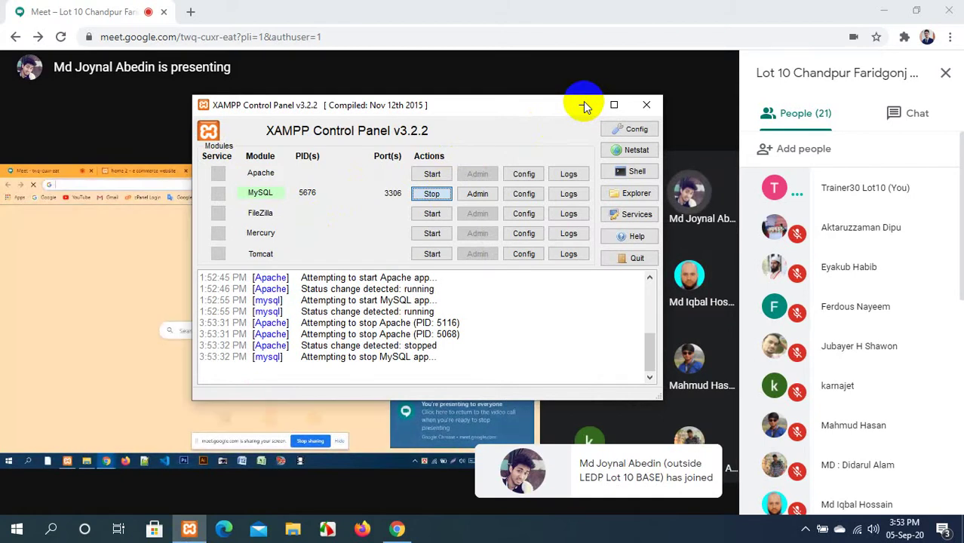
left_click(584, 105)
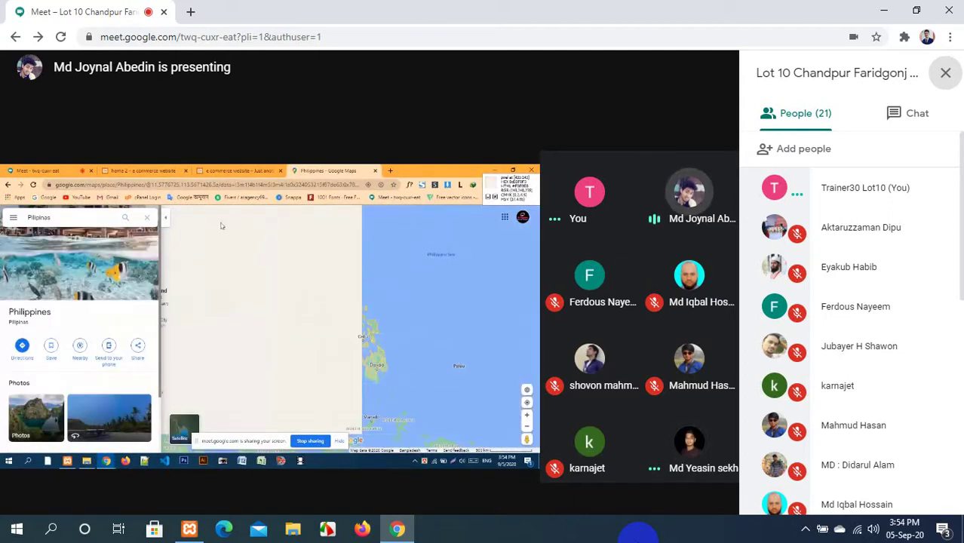
Mute the microphone in the Google Meet call.
left_click(310, 487)
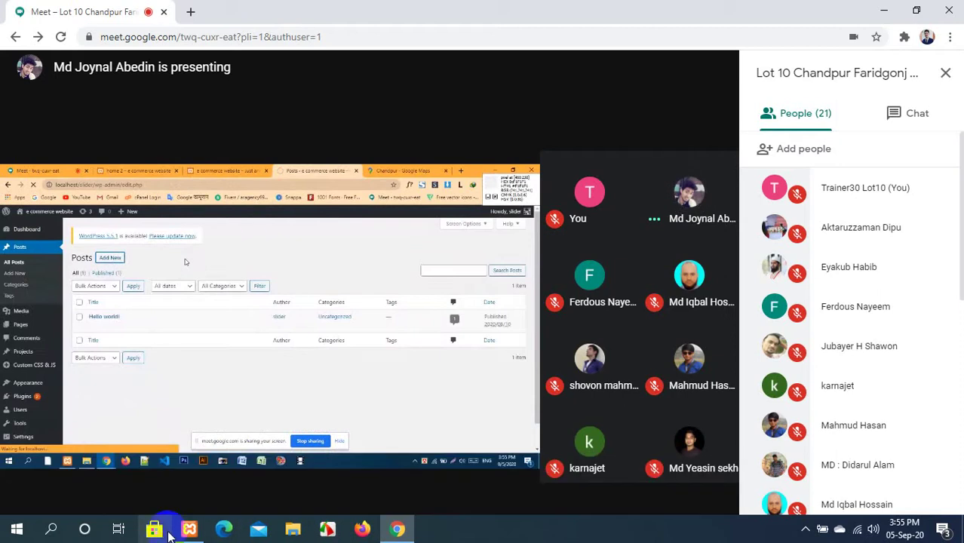
Start the Apache and MySQL servers in XAMPP again, then minimise the panel.
left_click(188, 530)
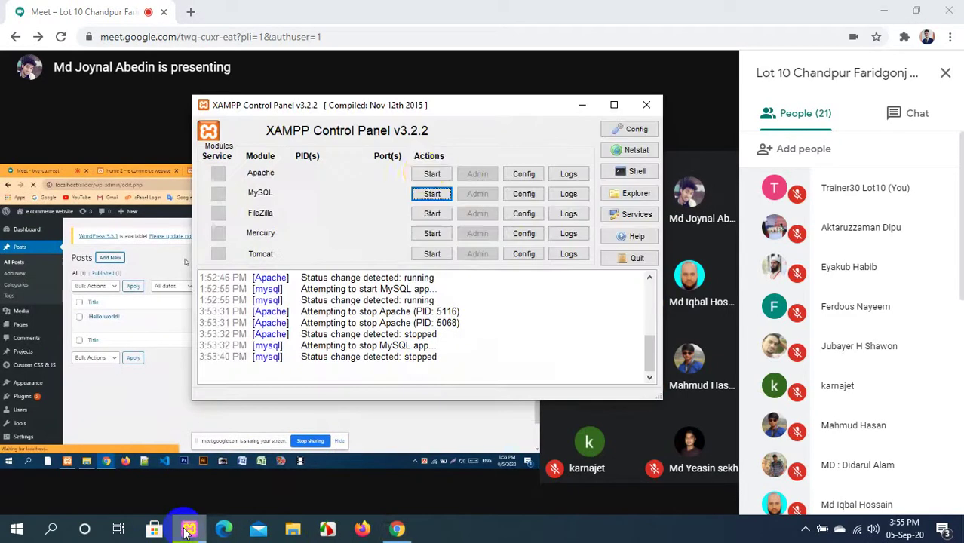
left_click(431, 174)
left_click(432, 194)
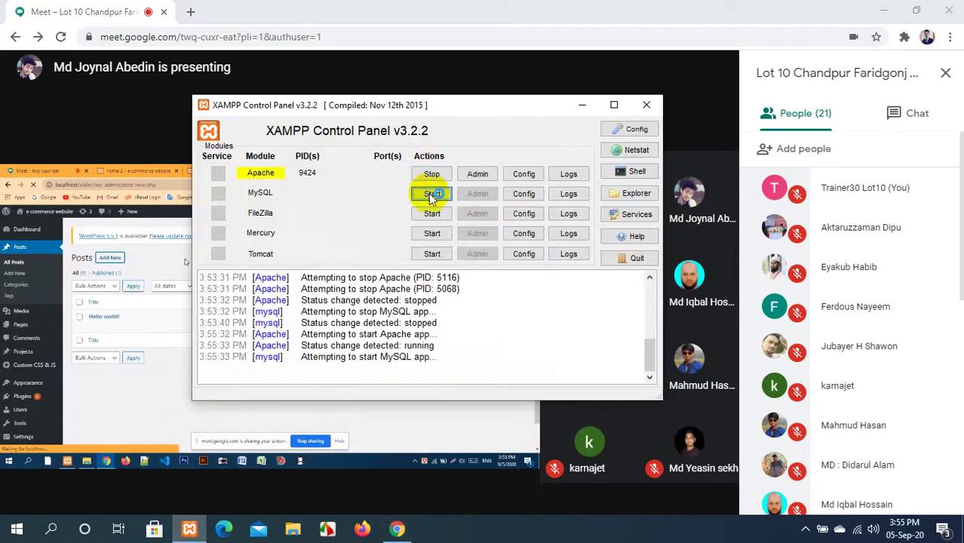
left_click(574, 108)
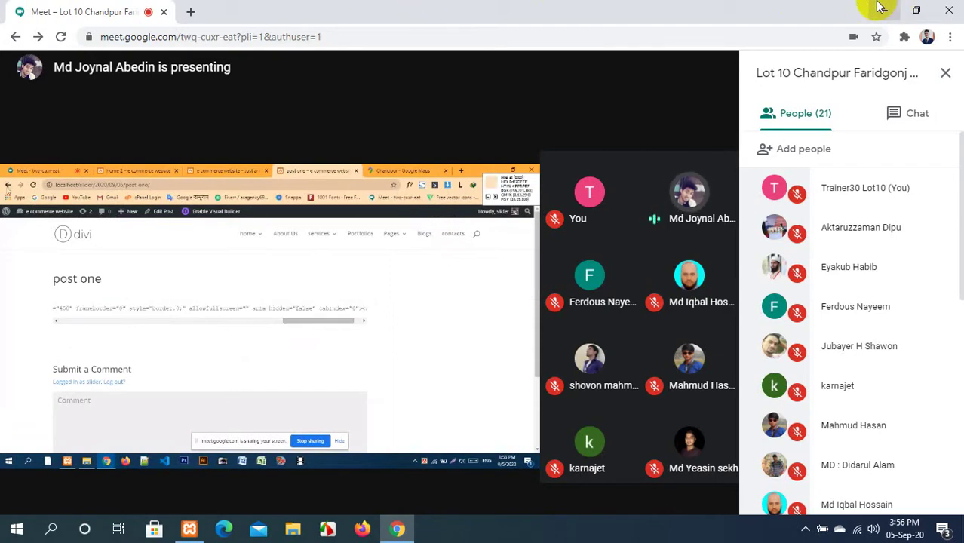
Minimise Chrome and refresh the Windows desktop four times from its context menu.
left_click(881, 9)
right_click(474, 43)
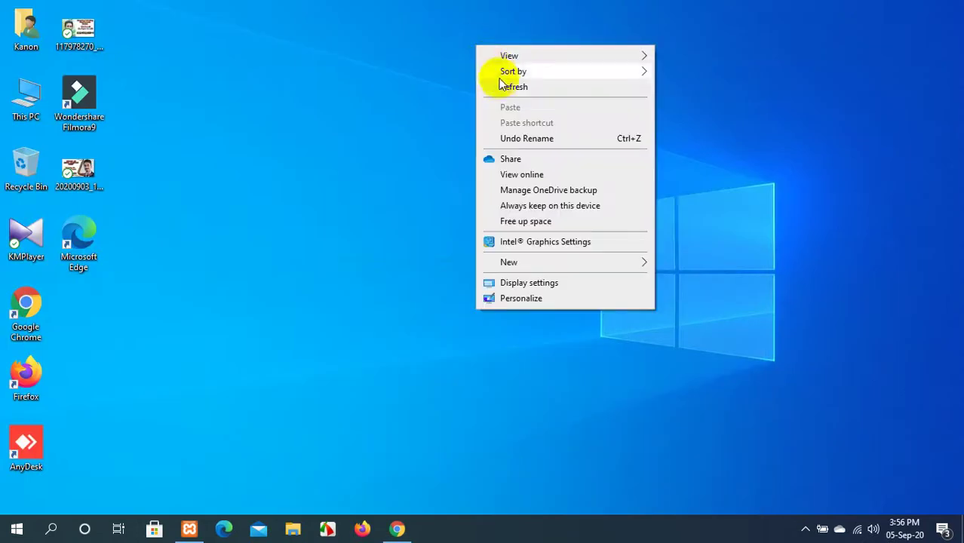
left_click(507, 86)
right_click(499, 80)
left_click(526, 122)
right_click(530, 122)
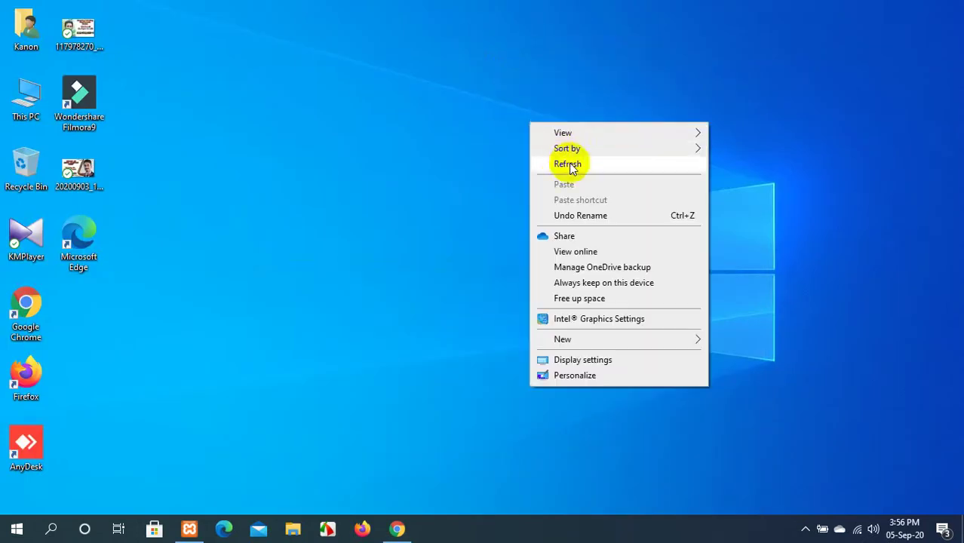
left_click(571, 168)
right_click(454, 124)
left_click(507, 167)
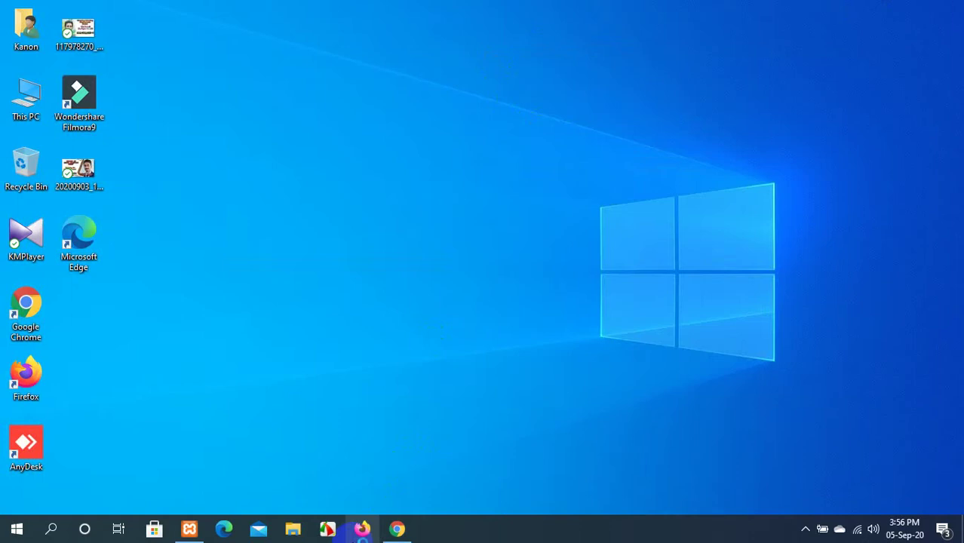
Launch Firefox, glance at the Google Meet call controls, then return to Firefox.
left_click(411, 291)
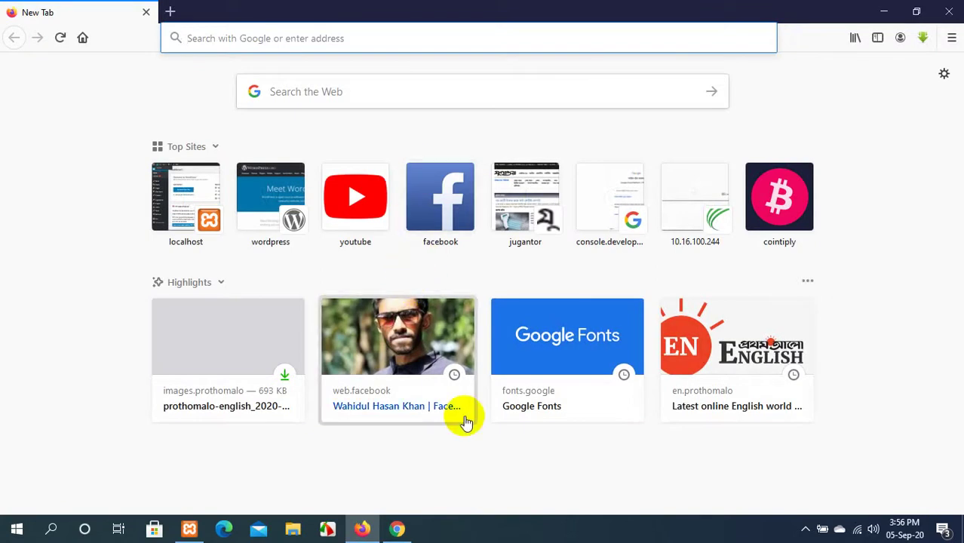
left_click(395, 530)
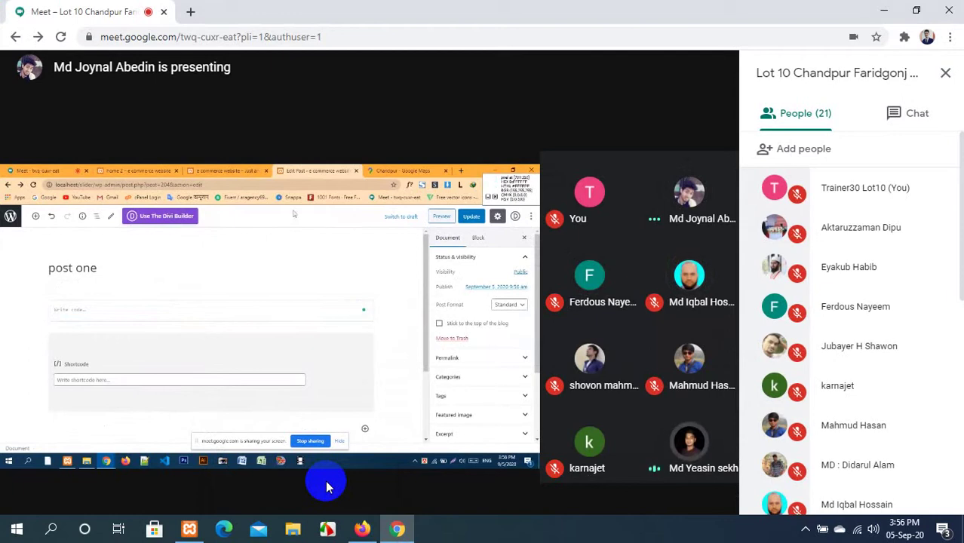
left_click(326, 486)
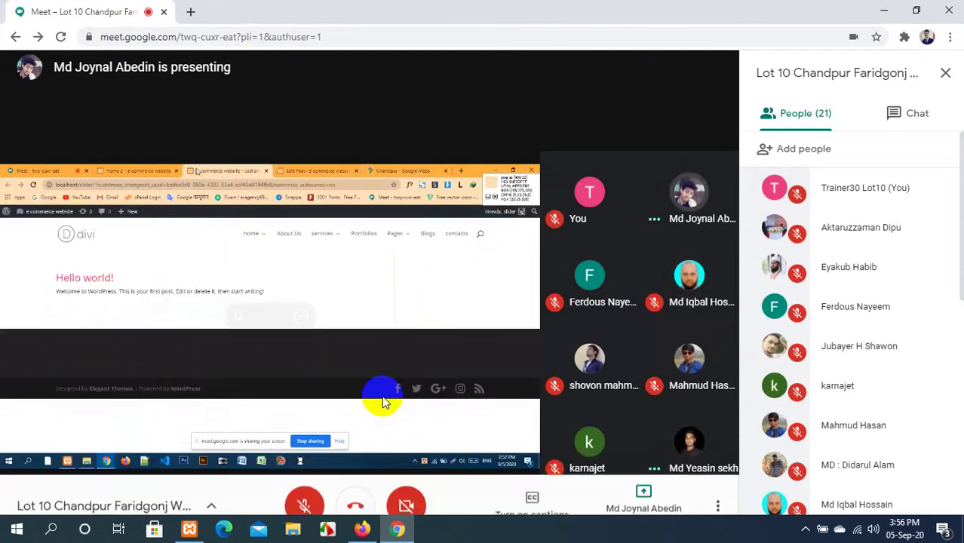
left_click(362, 529)
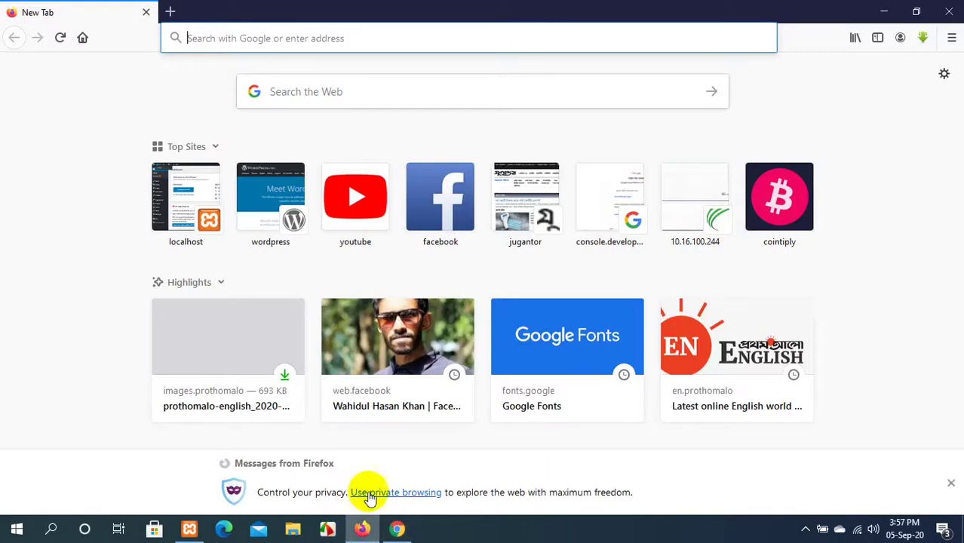
Go to the Divi site's WordPress admin at localhost/divi/wp-admin.
type("loc")
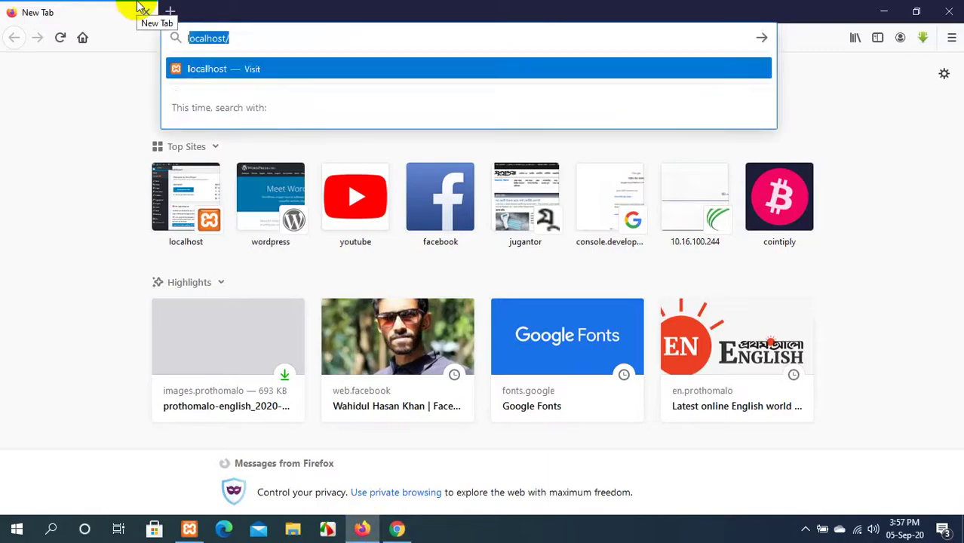
type("al")
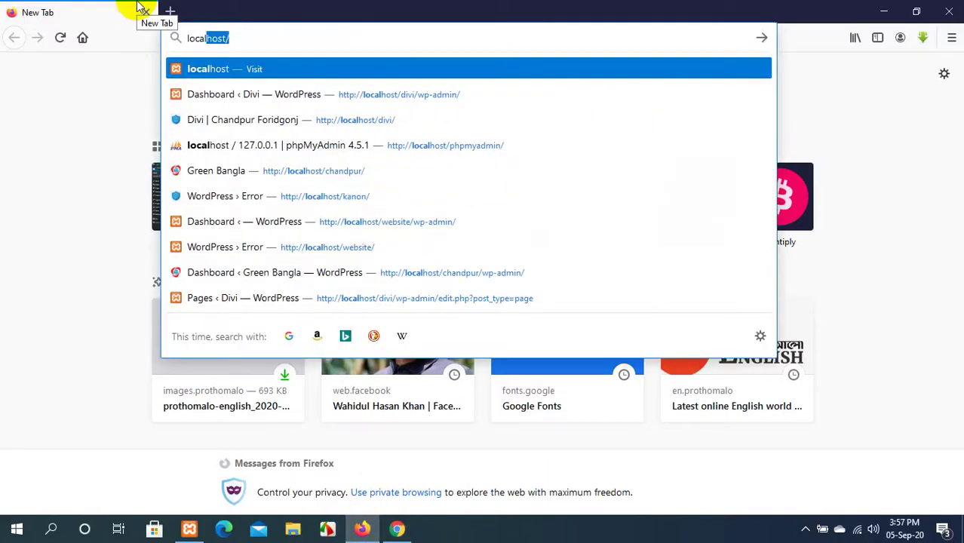
key("Right")
type("divi/")
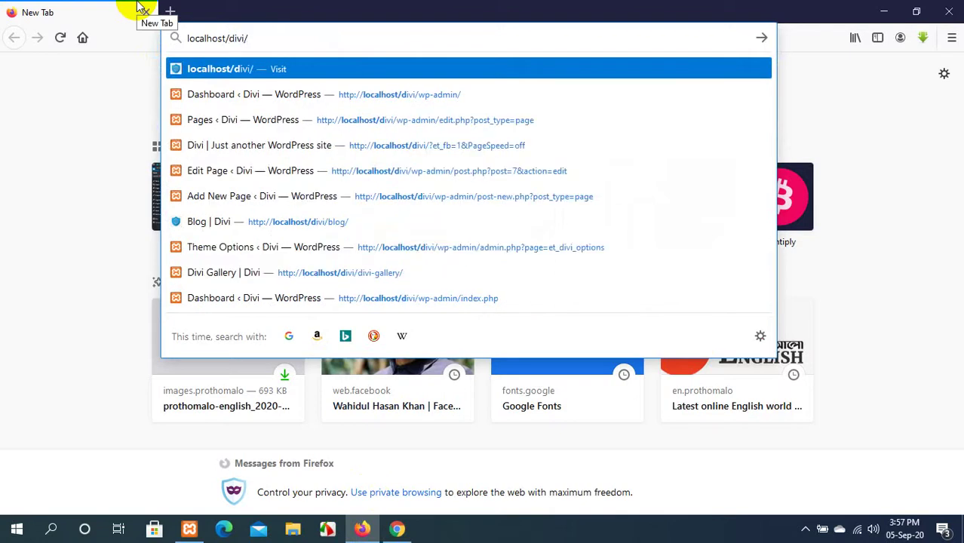
type("w")
key("Return")
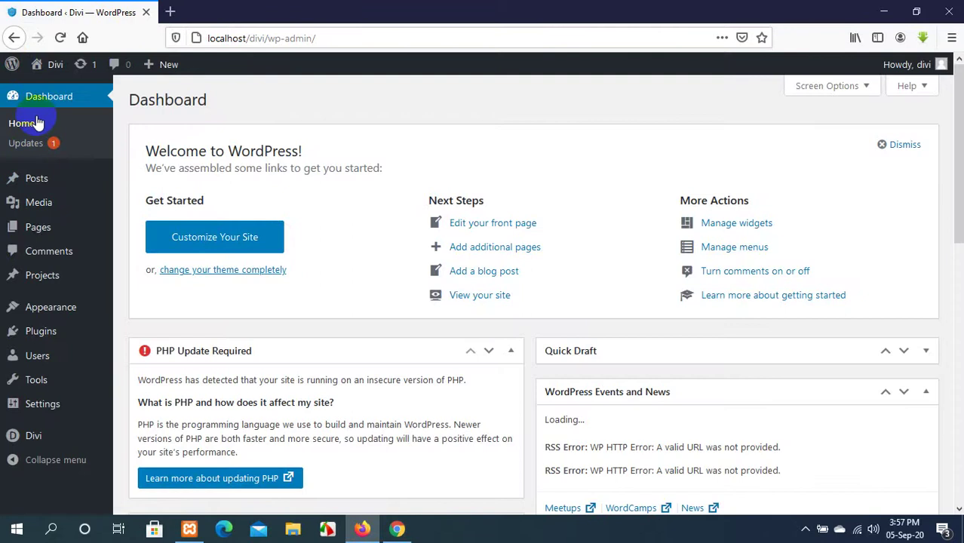
Open the Divi site in a background tab, view its Blog page, then return to the dashboard.
mouse_move(56, 68)
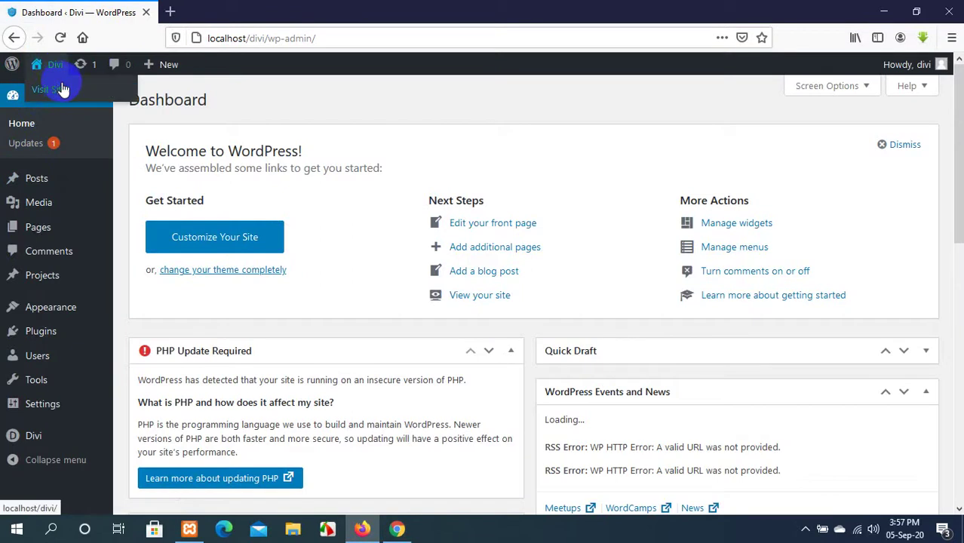
middle_click(64, 89)
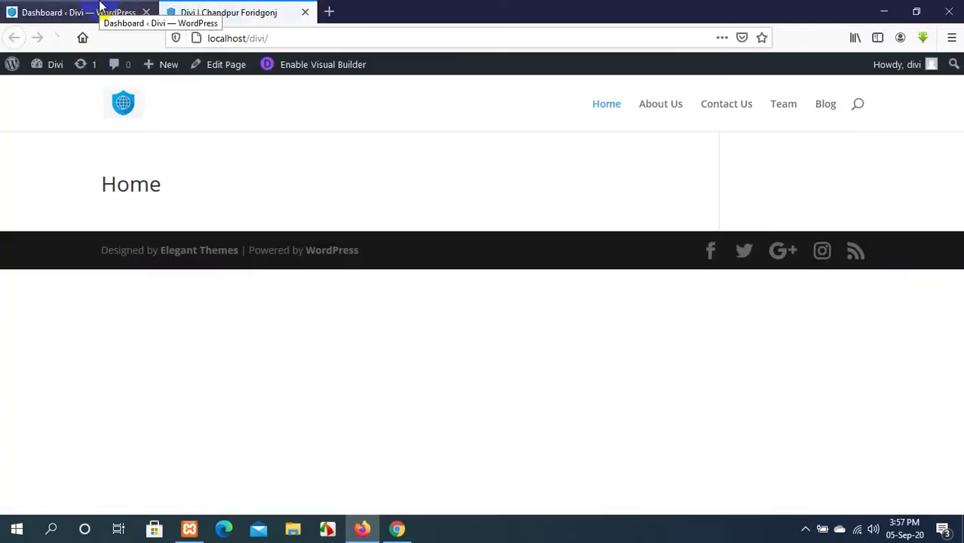
left_click(822, 109)
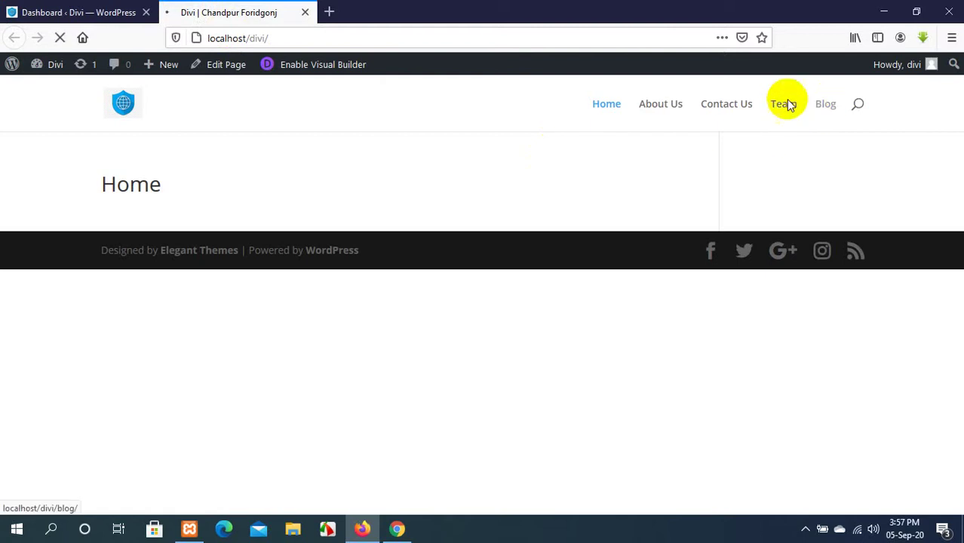
left_click(64, 8)
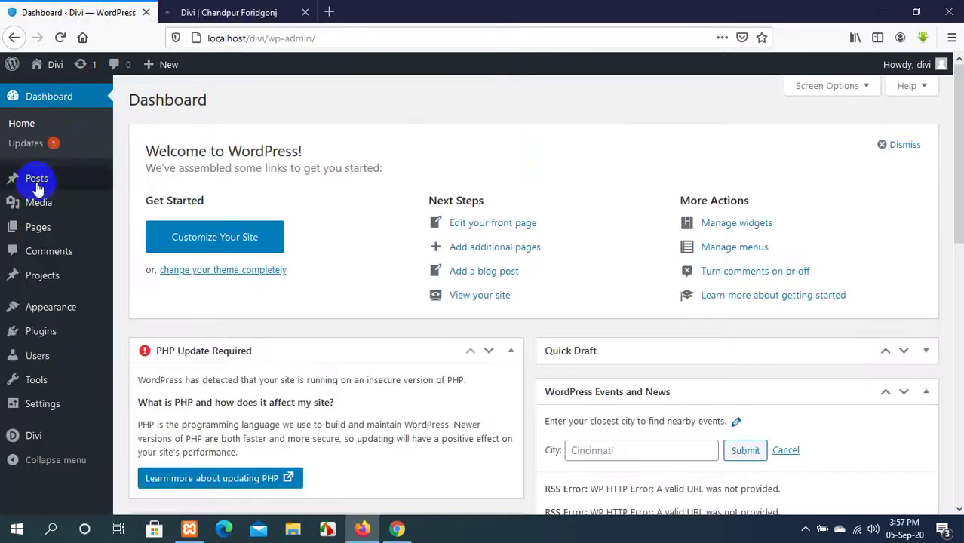
Launch the Divi Theme Customizer, peek at the live blog page while it loads, then return.
left_click(47, 405)
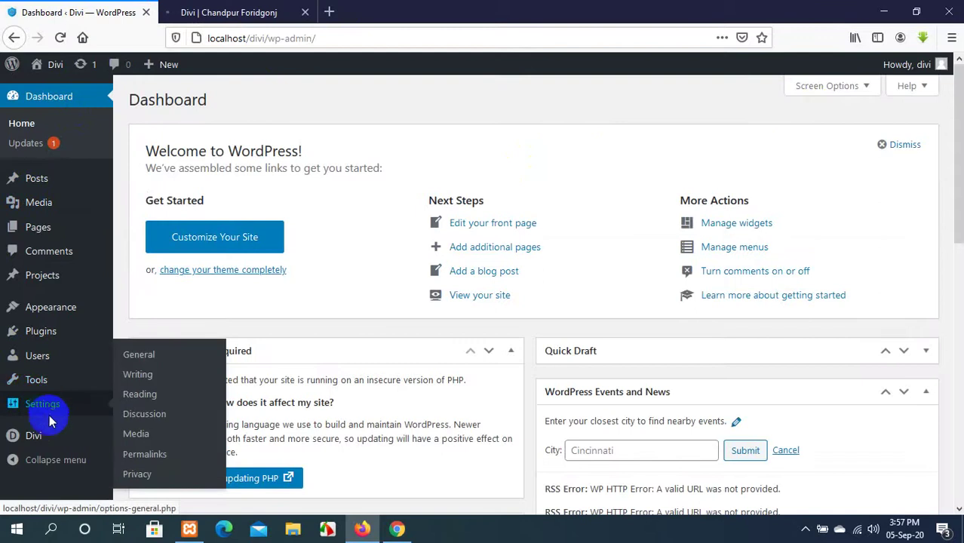
mouse_move(45, 436)
left_click(158, 419)
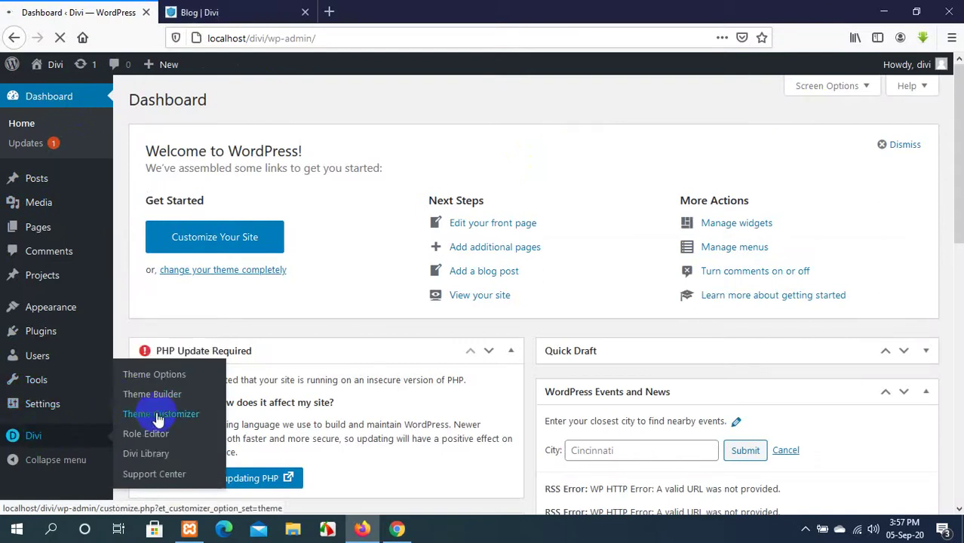
left_click(216, 7)
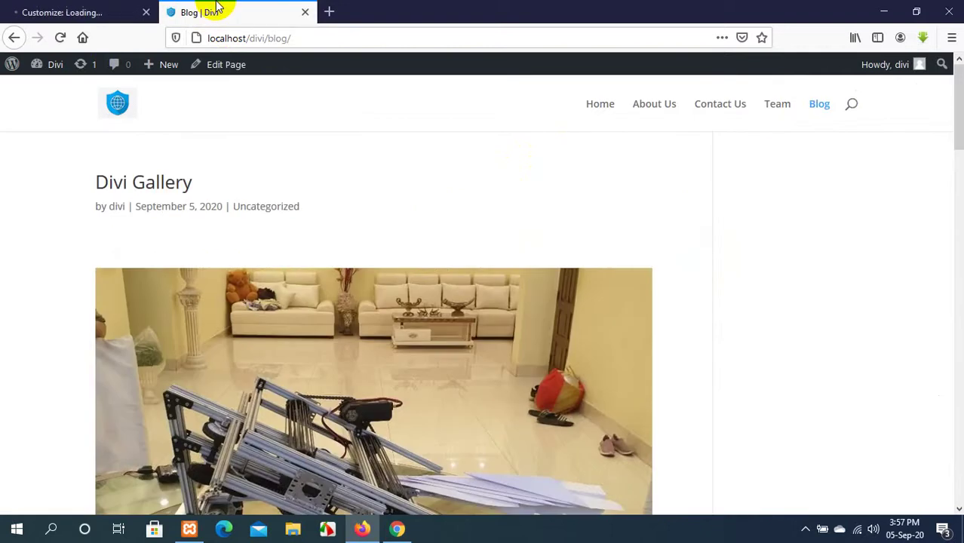
left_click(67, 6)
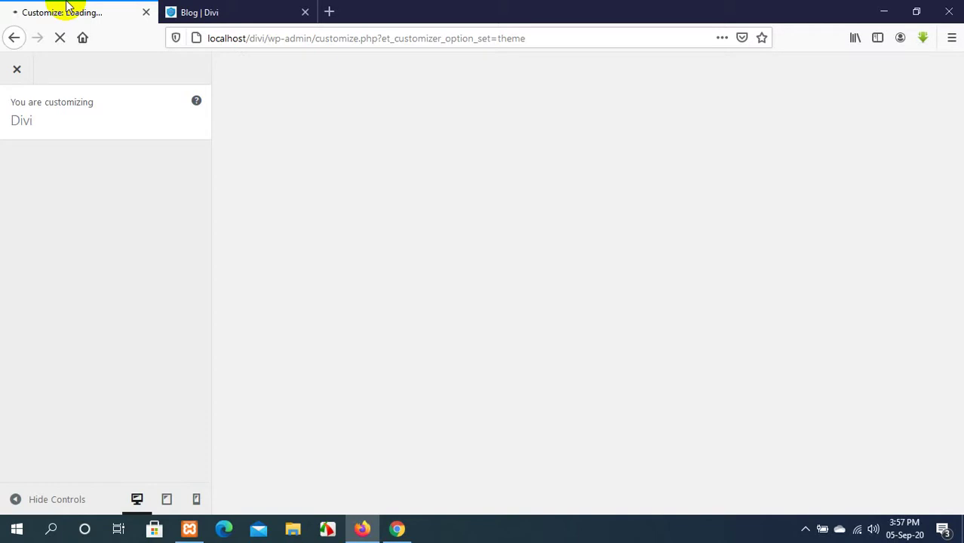
Switch to the Google Meet call to watch the presenter's shared screen.
left_click(414, 533)
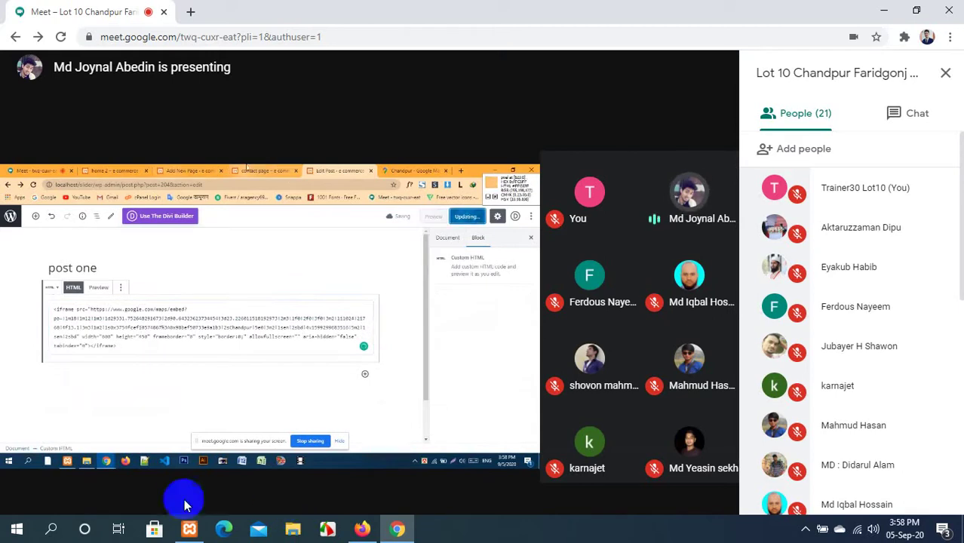
Back in the Customizer, open General Settings > Typography.
left_click(362, 528)
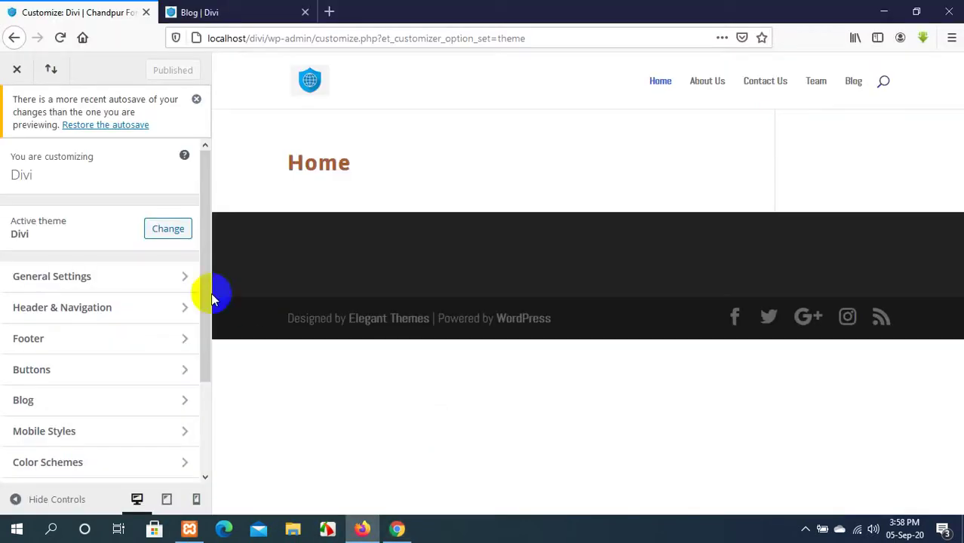
scroll(75, 282, "down", 3)
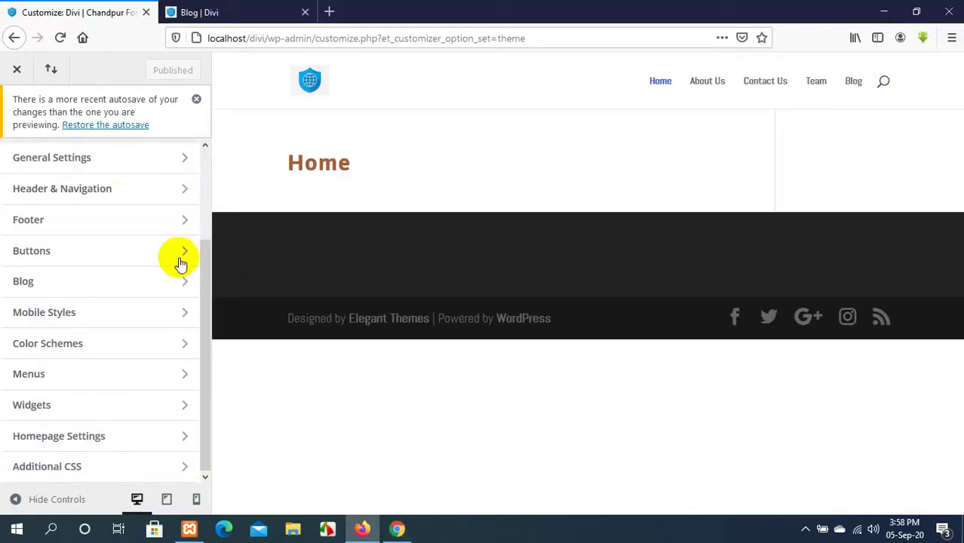
scroll(29, 269, "up", 3)
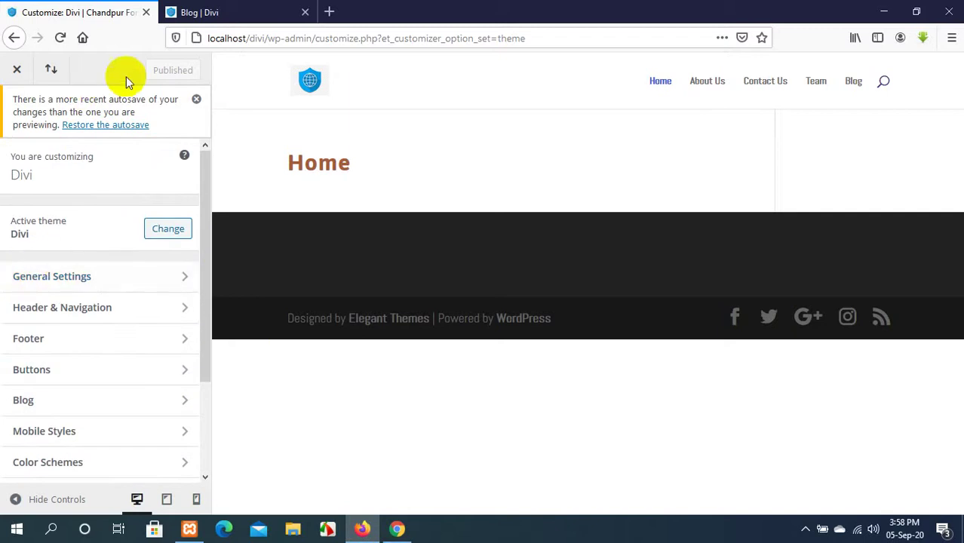
left_click(96, 280)
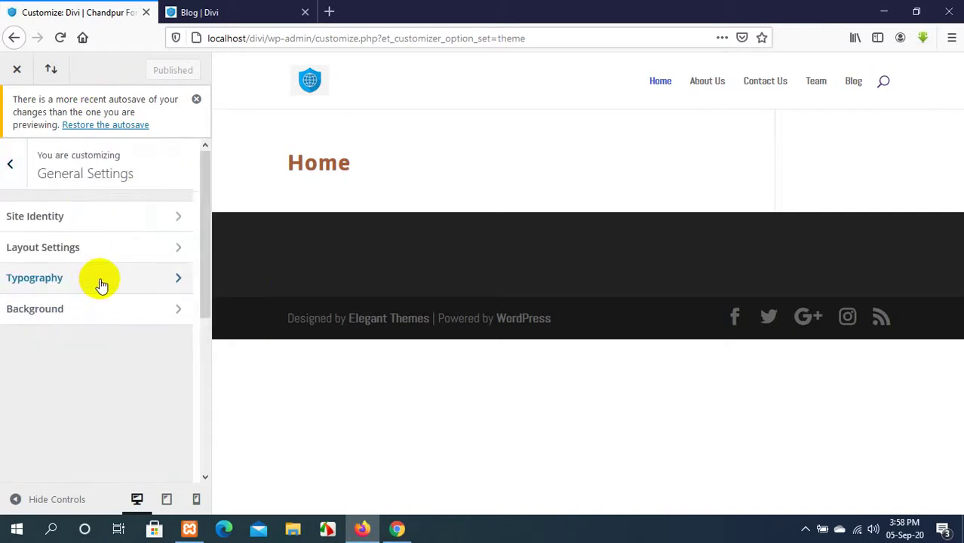
left_click(98, 283)
left_click(17, 163)
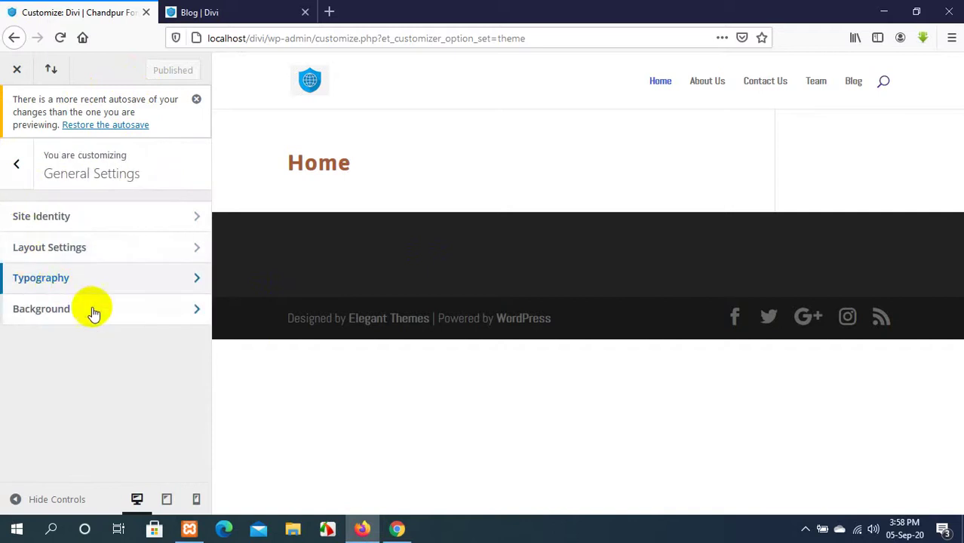
left_click(104, 278)
Set both Header Font and Body Font to Default Theme Font.
scroll(106, 280, "down", 4)
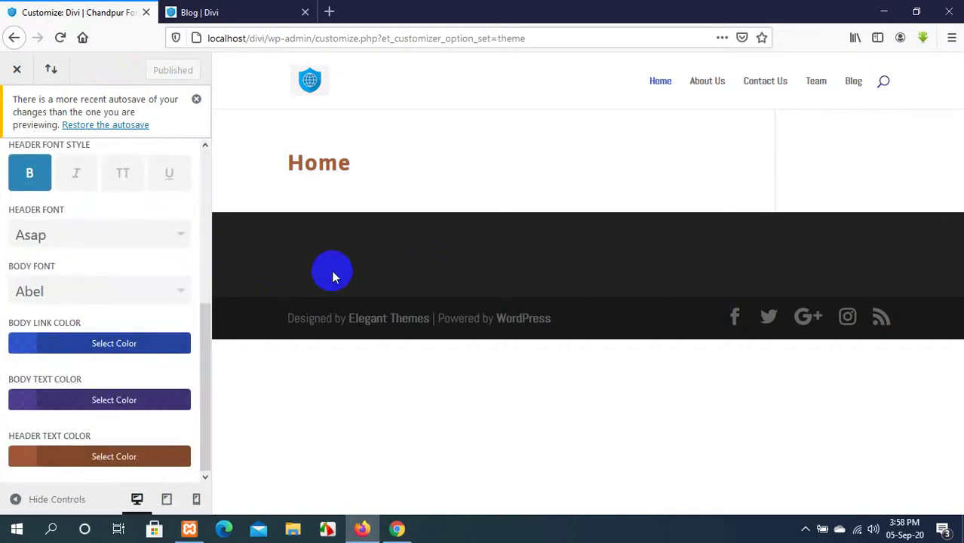
scroll(93, 234, "up", 4)
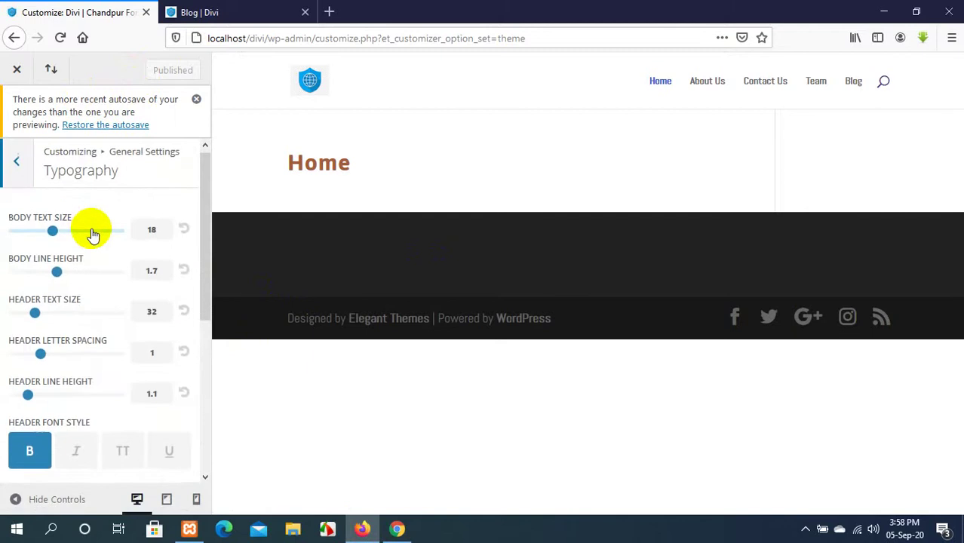
scroll(93, 234, "down", 4)
scroll(92, 249, "down", 1)
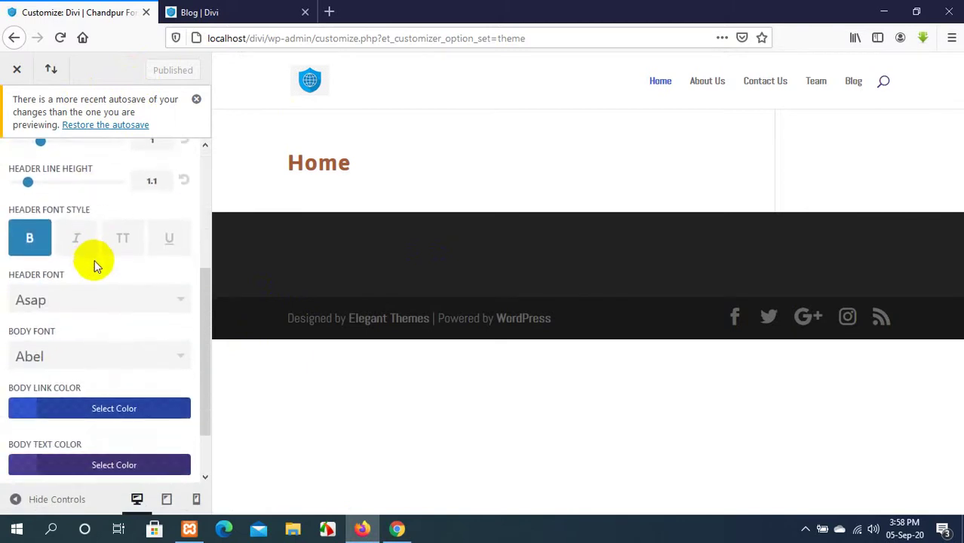
left_click(112, 298)
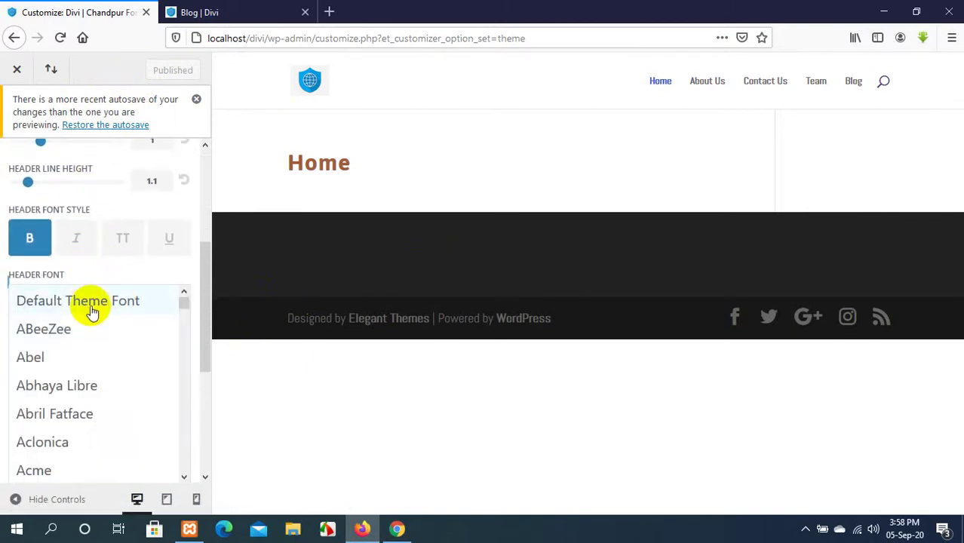
left_click(90, 309)
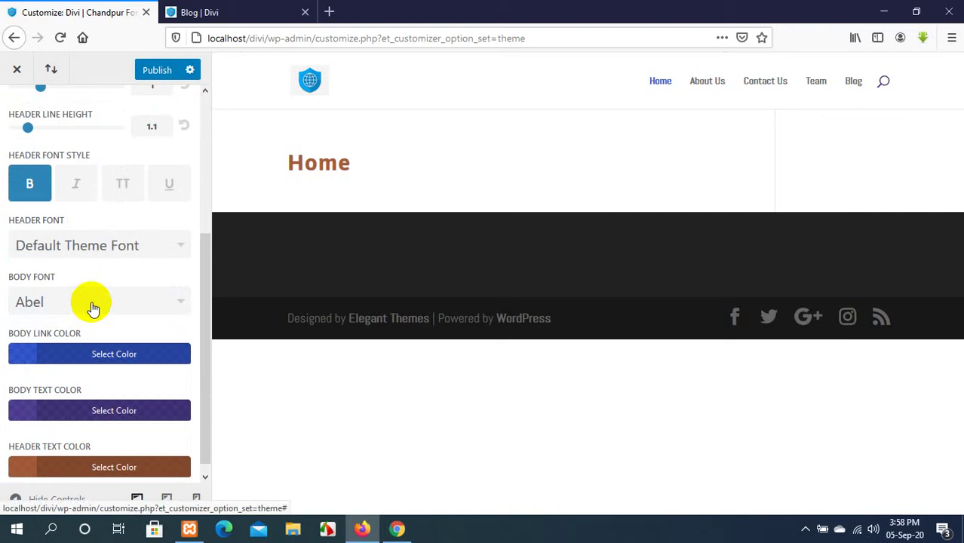
scroll(92, 305, "down", 1)
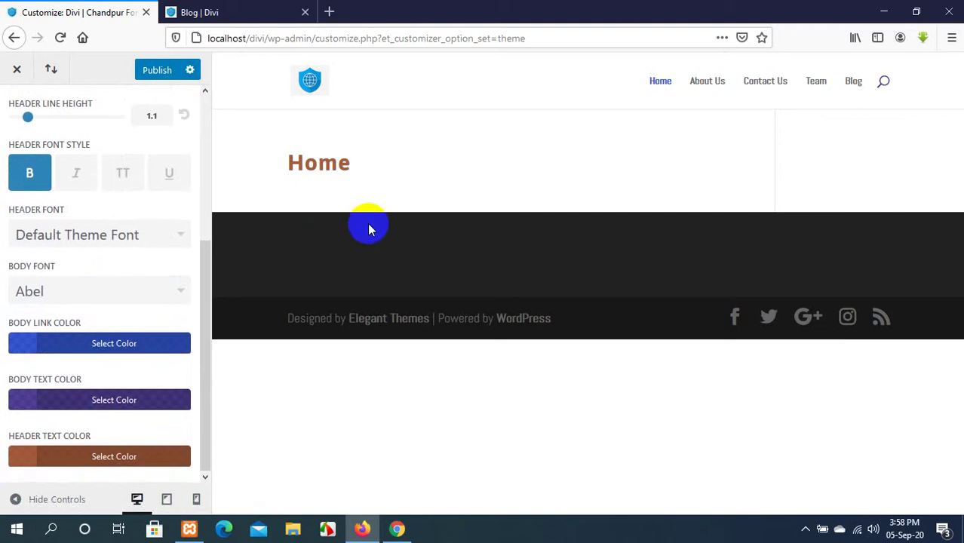
left_click(126, 294)
left_click(121, 304)
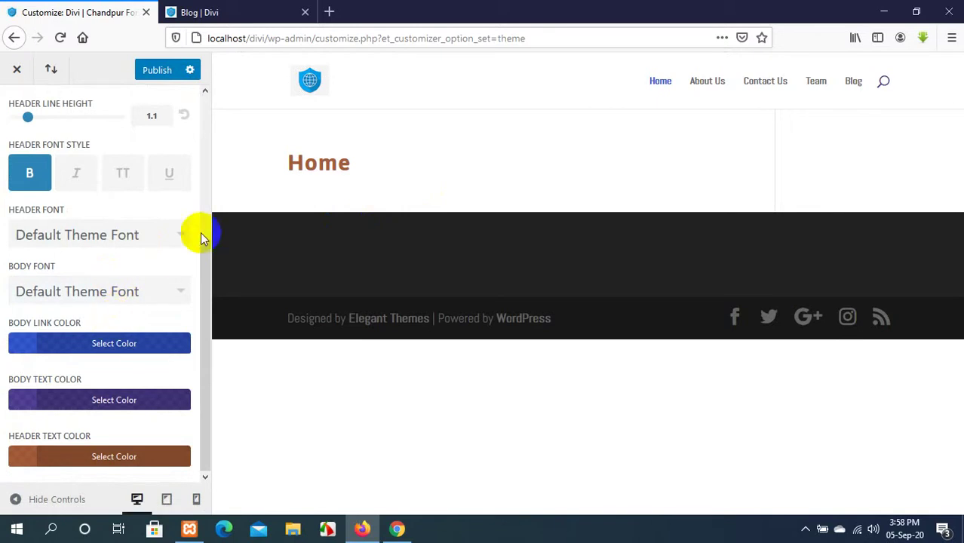
Publish the typography changes and switch to the live Blog page.
scroll(198, 233, "up", 5)
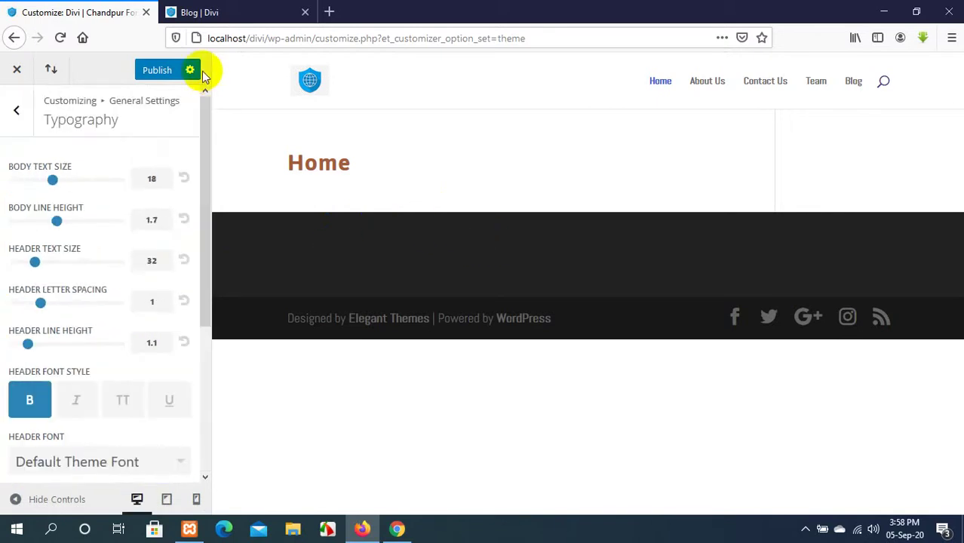
left_click(166, 69)
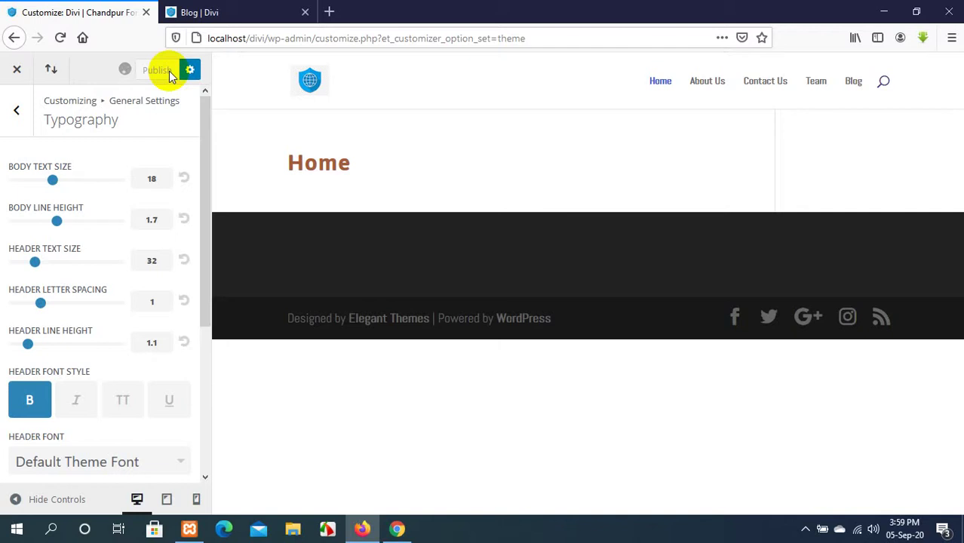
left_click(220, 11)
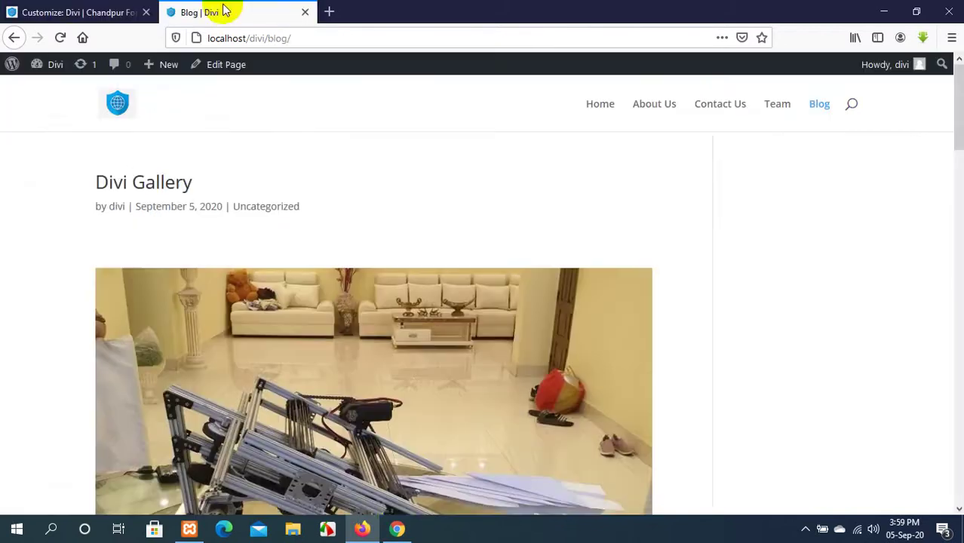
left_click(396, 528)
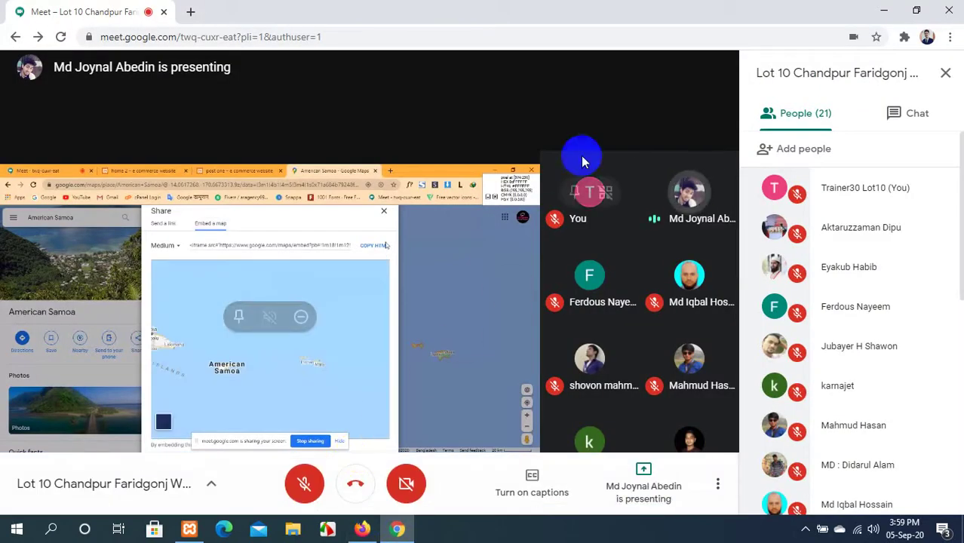
left_click(597, 94)
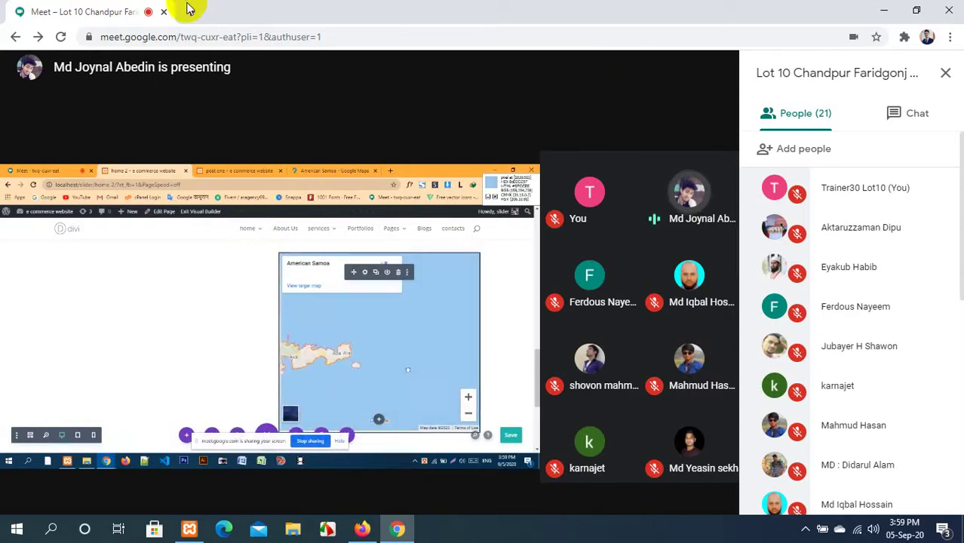
left_click(368, 531)
scroll(320, 384, "down", 15)
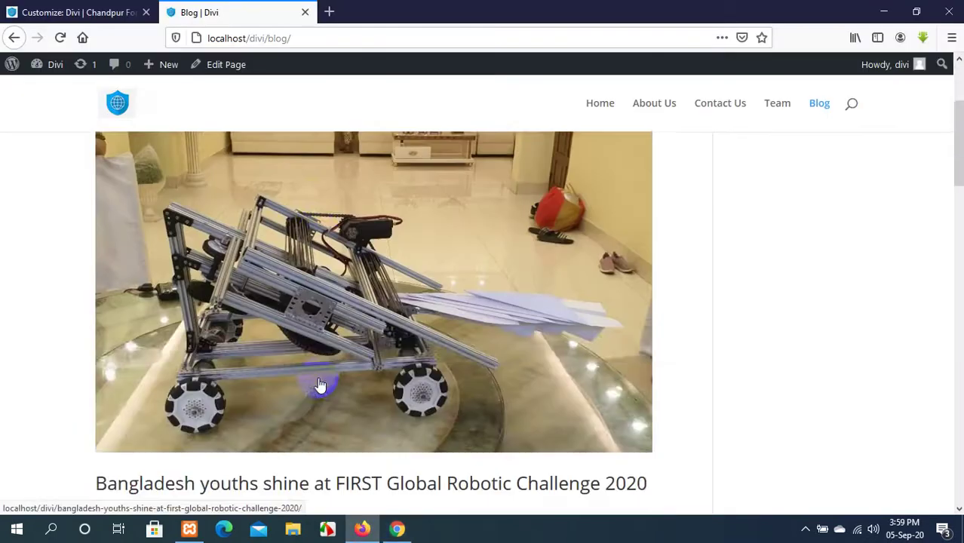
Reload the live Blog page to see the Default Theme Font change, then return to the Customizer.
scroll(320, 385, "up", 12)
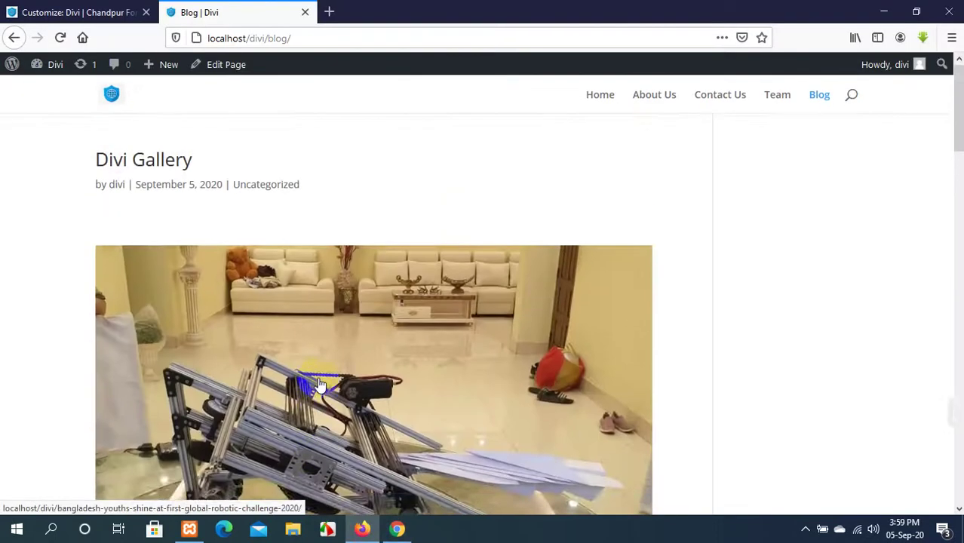
left_click(57, 9)
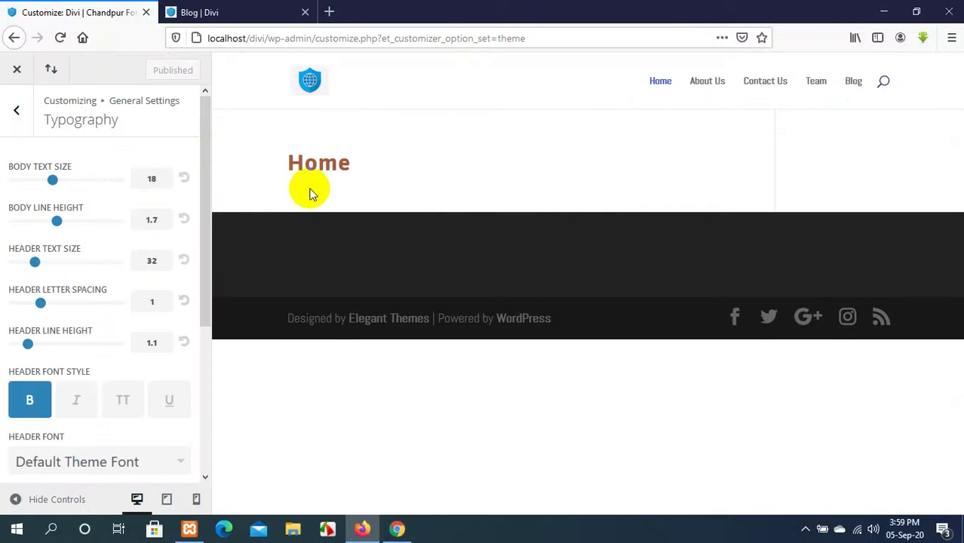
scroll(63, 272, "down", 3)
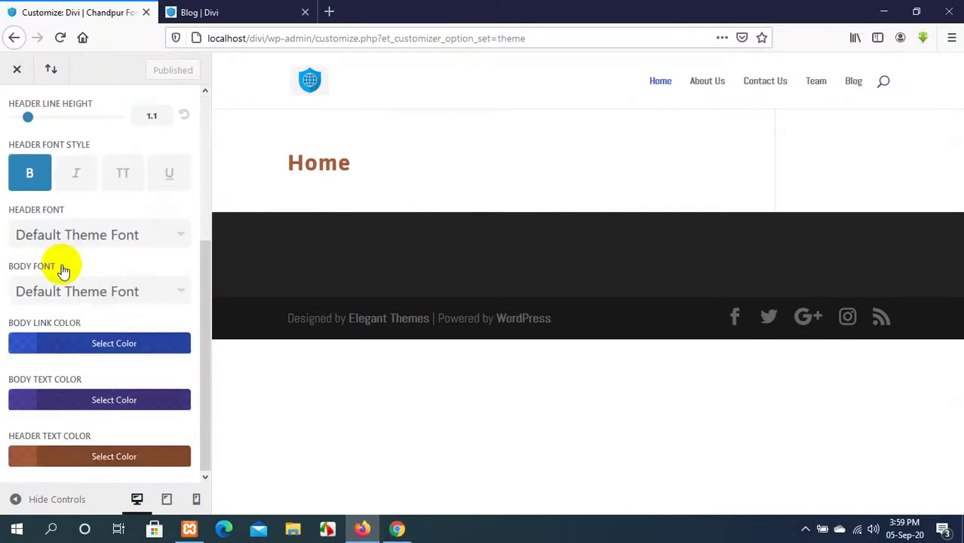
left_click(241, 10)
left_click(61, 38)
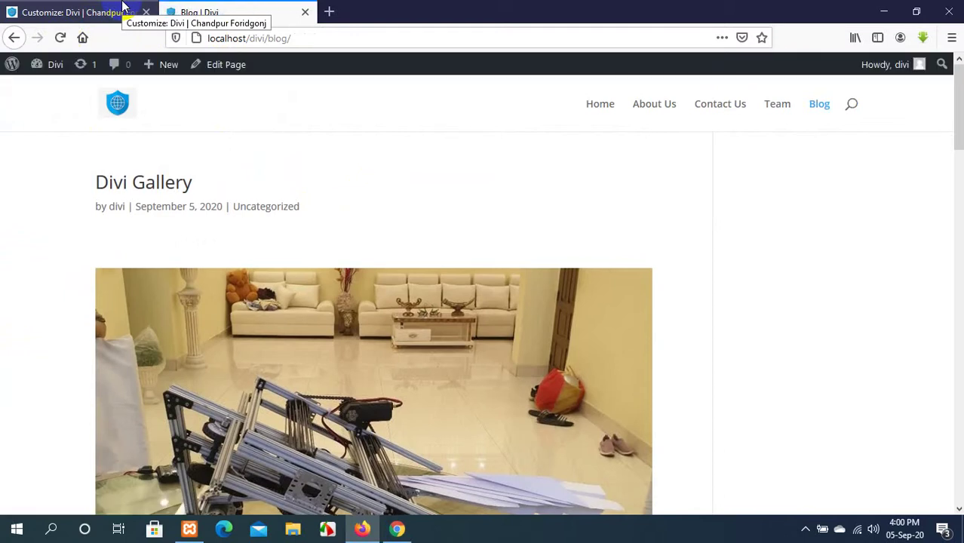
left_click(124, 8)
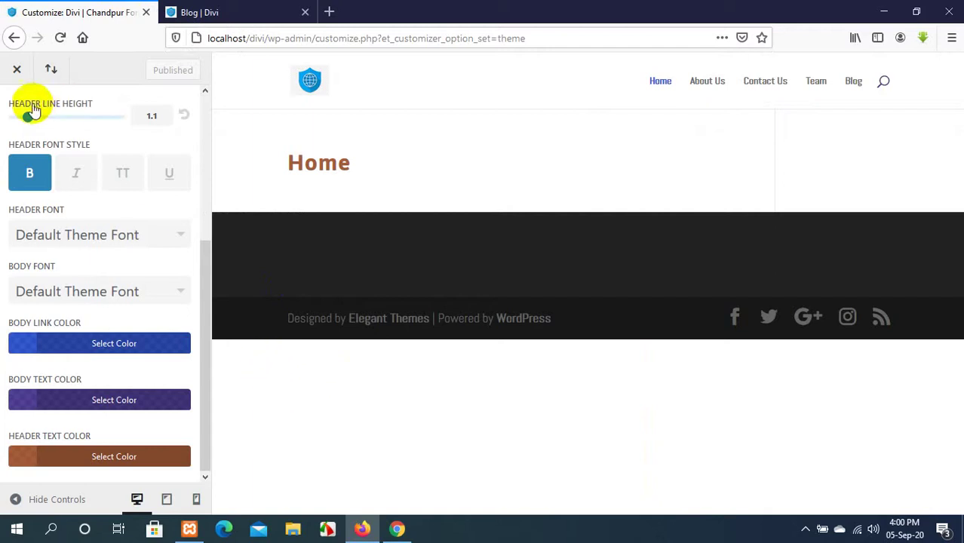
left_click(298, 241)
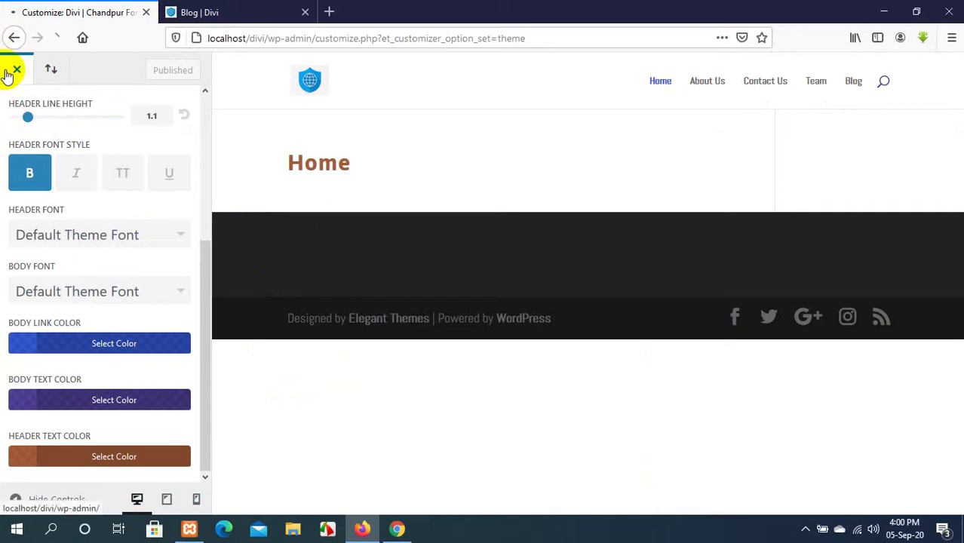
Scroll through the Blog | Divi posts in their updated fonts, then bring up the Google Meet call.
left_click(185, 15)
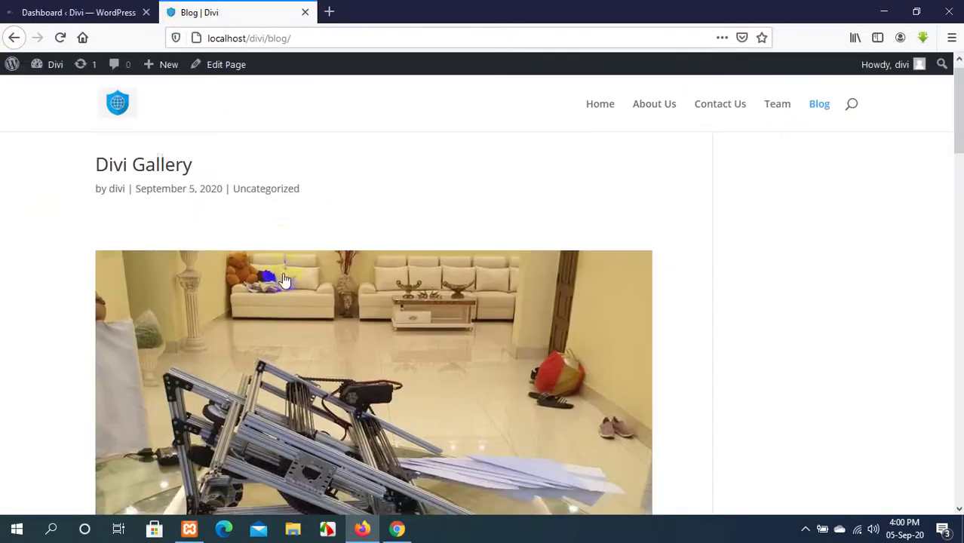
scroll(283, 278, "down", 20)
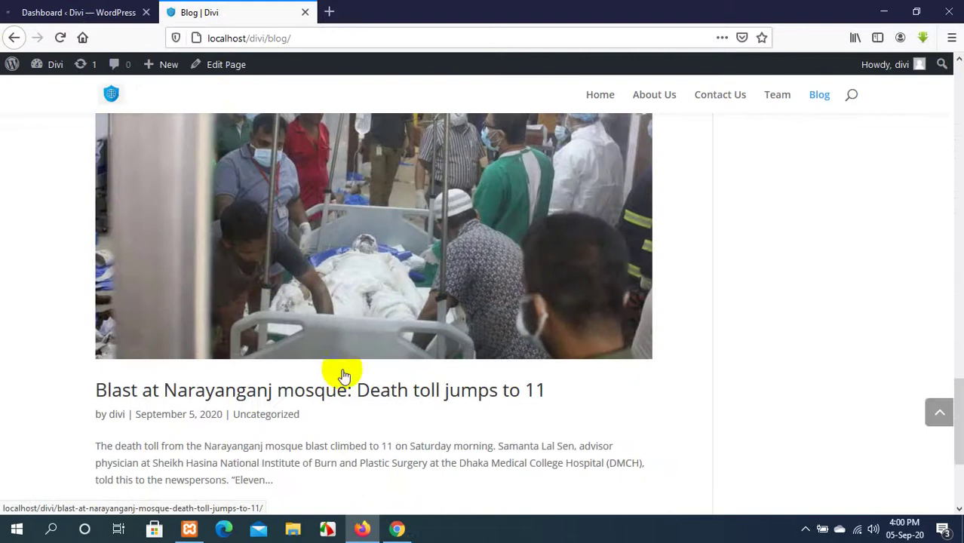
left_click(397, 528)
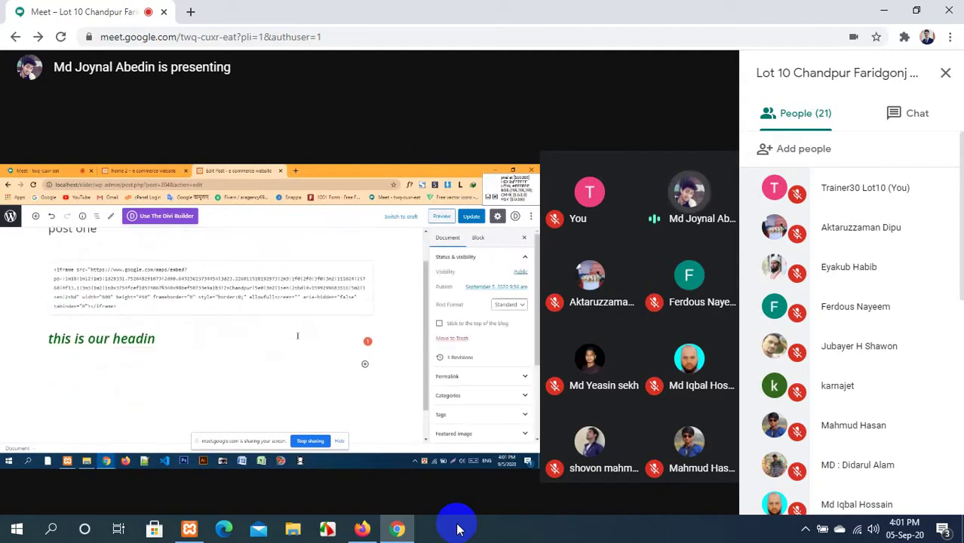
Return to Firefox and reload the WordPress Dashboard home page.
left_click(364, 528)
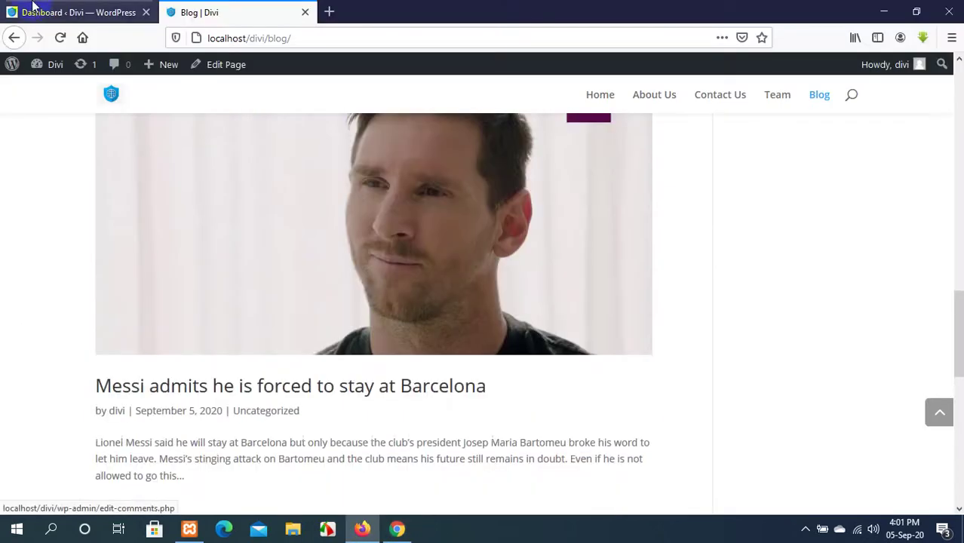
left_click(12, 9)
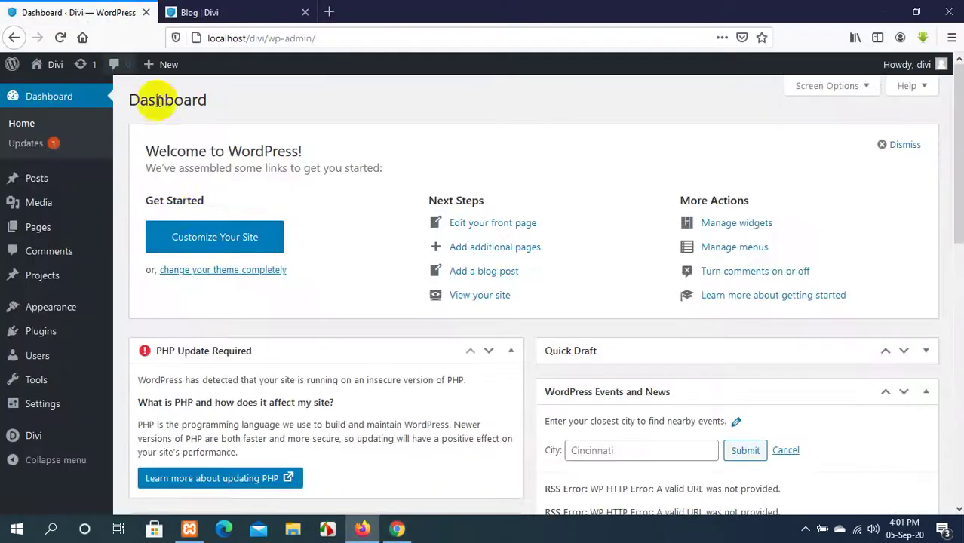
left_click(29, 127)
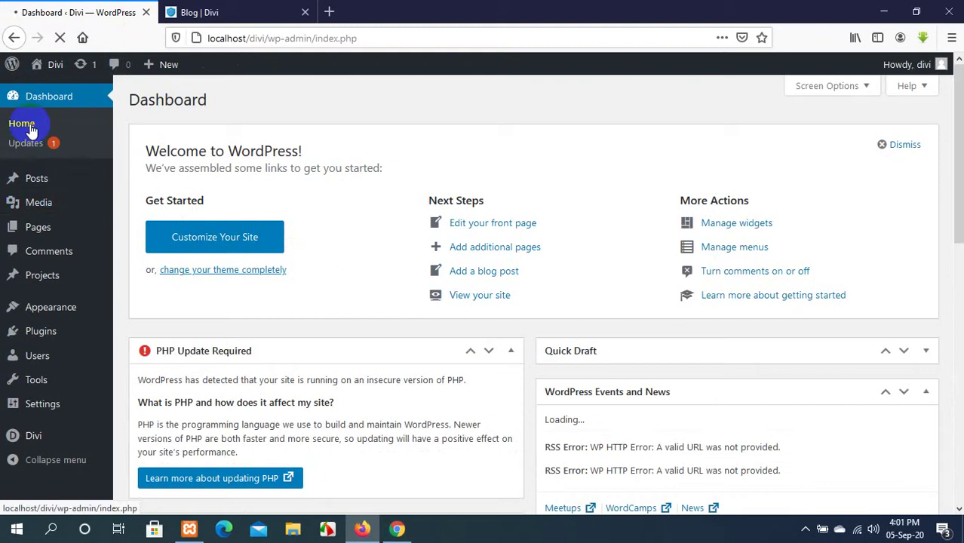
Scroll through the Blog | Divi page, go back to the Dashboard, and bring Google Meet forward.
left_click(243, 7)
scroll(372, 252, "down", 7)
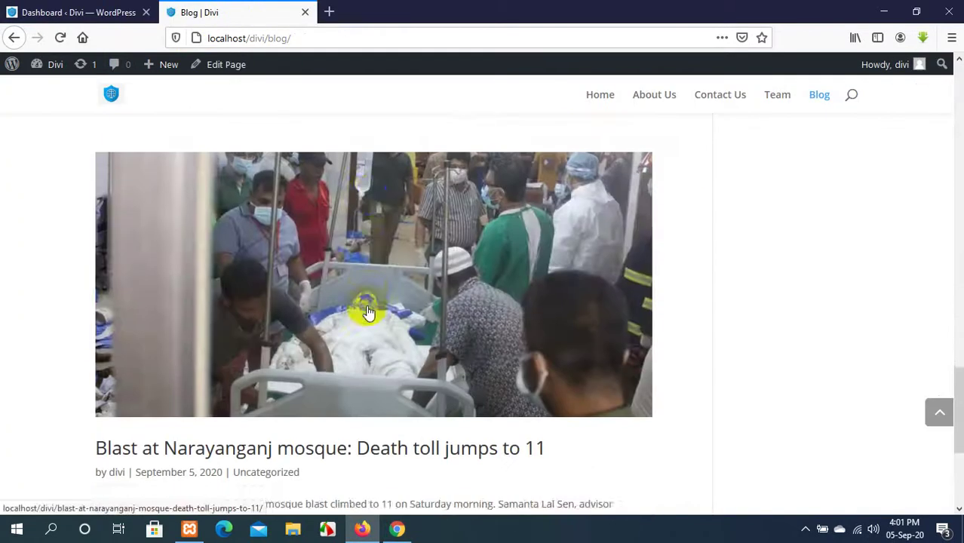
scroll(368, 325, "up", 5)
scroll(363, 321, "up", 8)
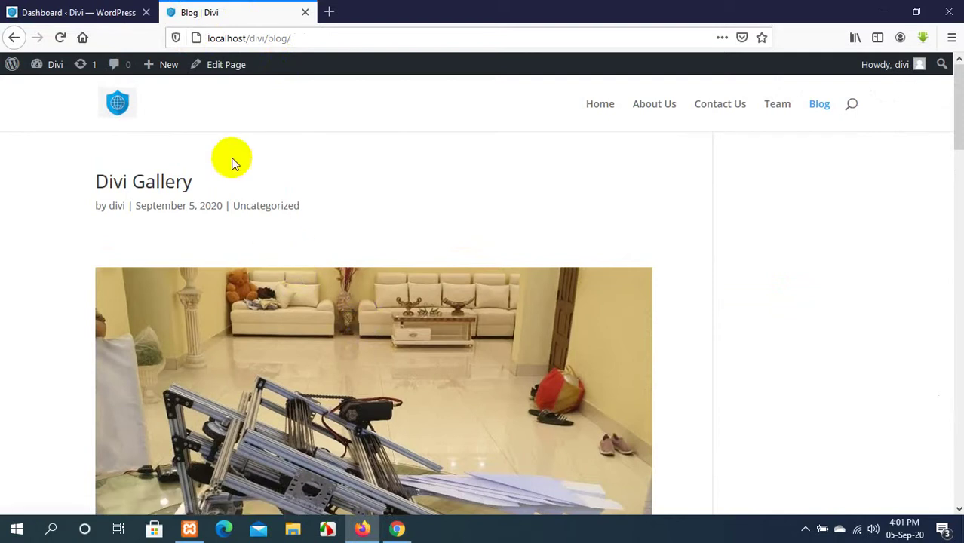
left_click(86, 7)
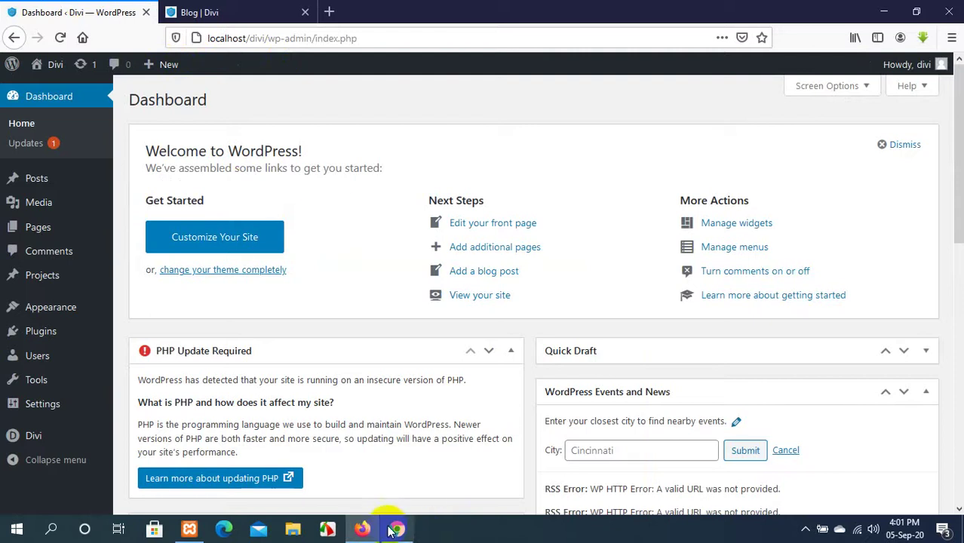
mouse_move(394, 526)
left_click(367, 455)
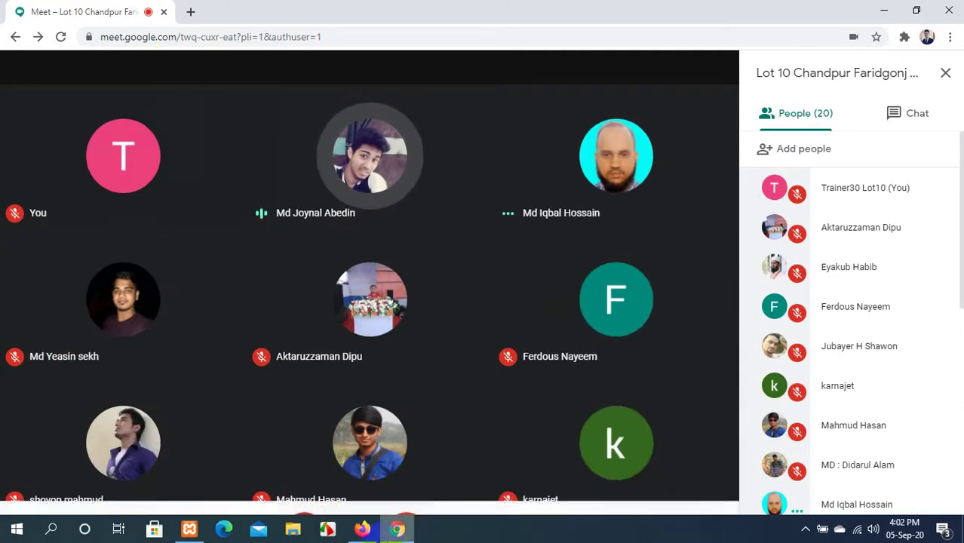
Bring the Firefox WordPress Dashboard window back in front of Google Meet.
left_click(362, 531)
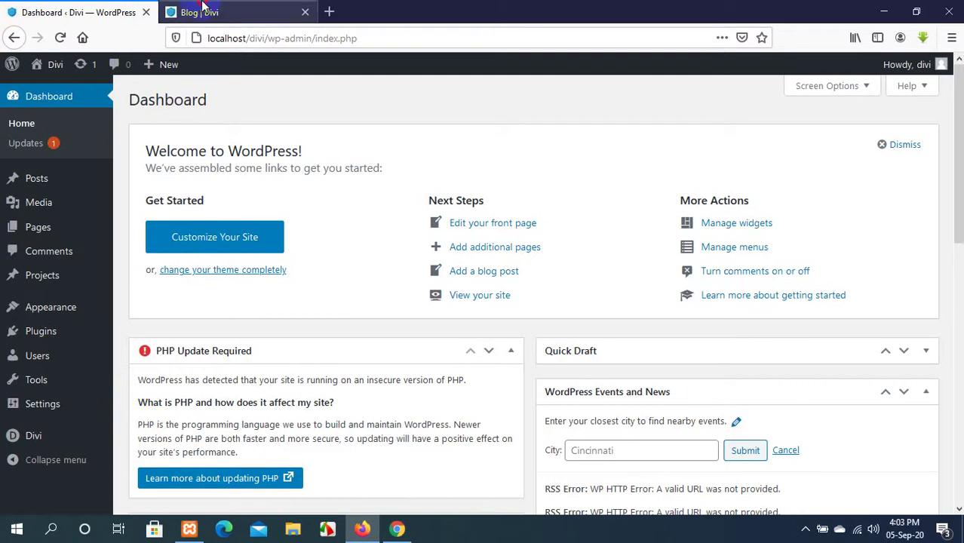
Scroll through the Blog | Divi page, show the Dashboard, then bring Google Meet forward.
left_click(257, 12)
scroll(462, 234, "down", 20)
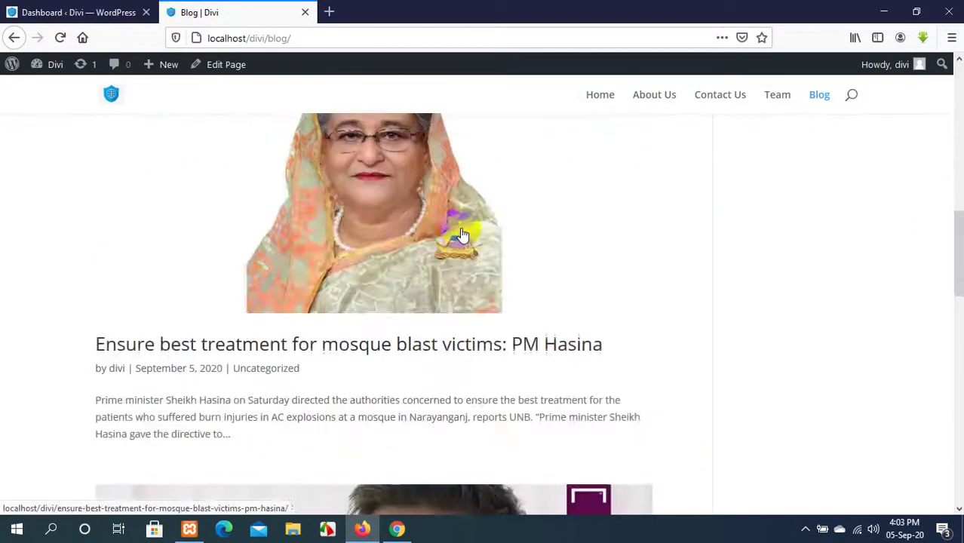
scroll(458, 227, "up", 20)
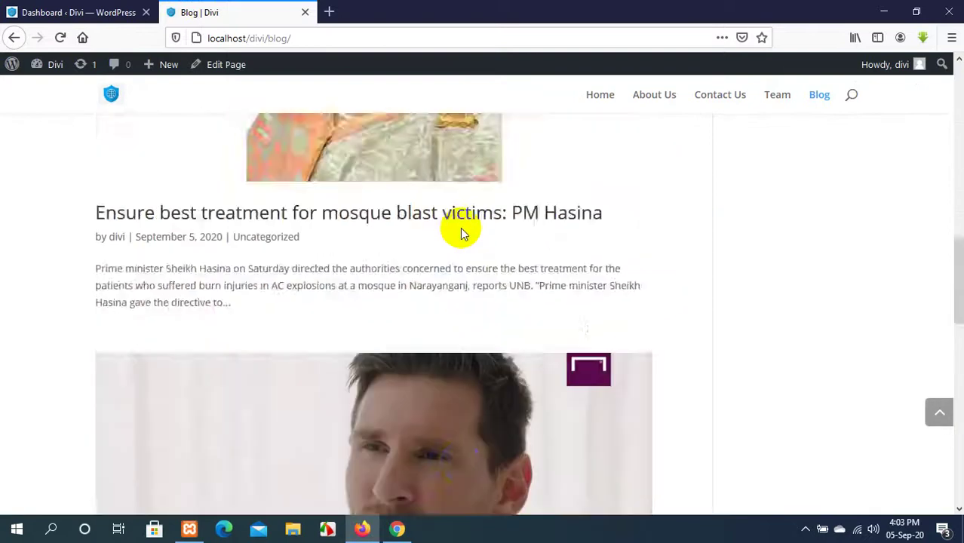
left_click(6, 10)
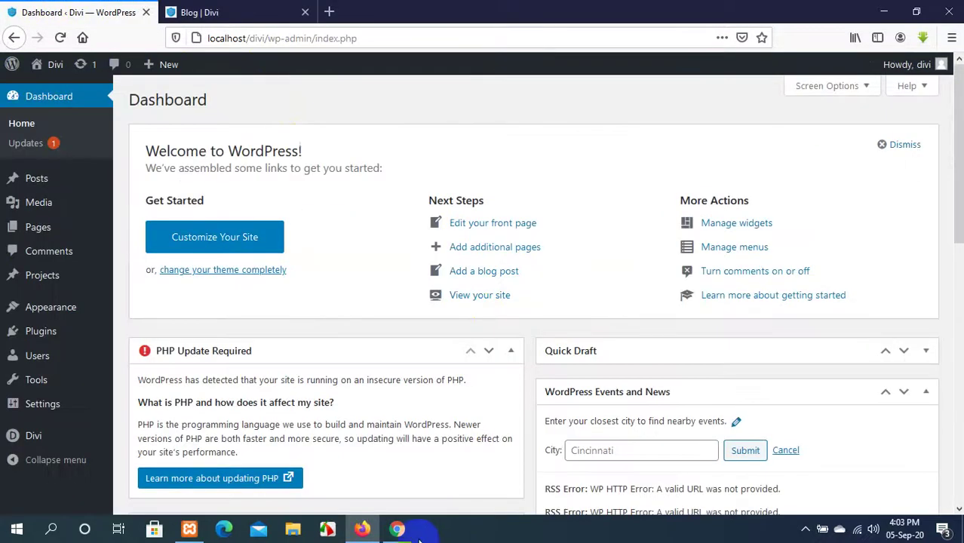
left_click(392, 531)
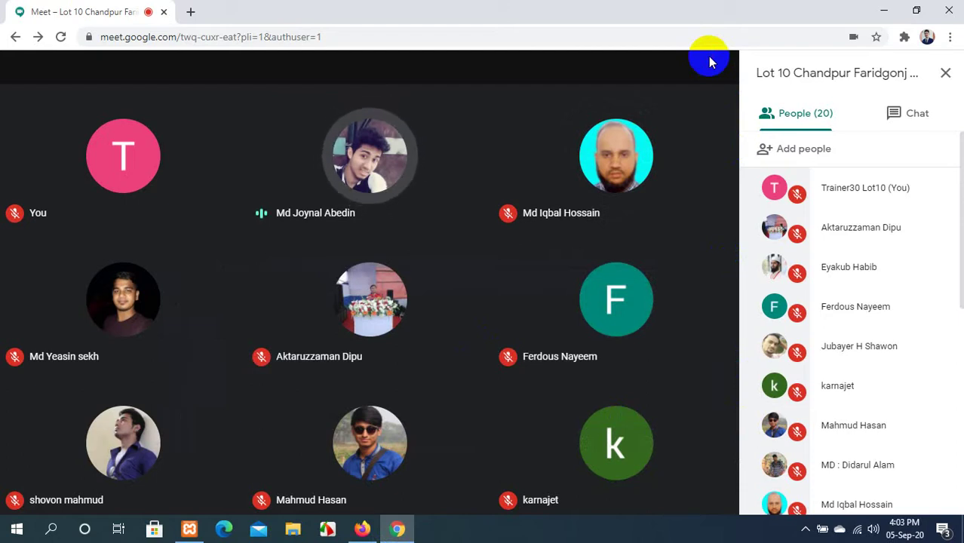
Recheck the blog and Dashboard tabs in Firefox, then unmute the microphone in Google Meet.
left_click(360, 532)
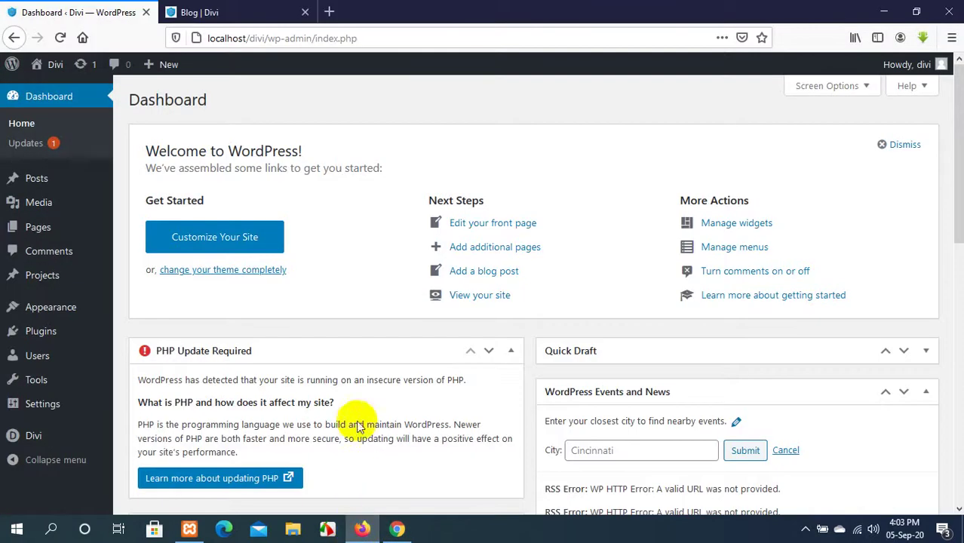
left_click(279, 7)
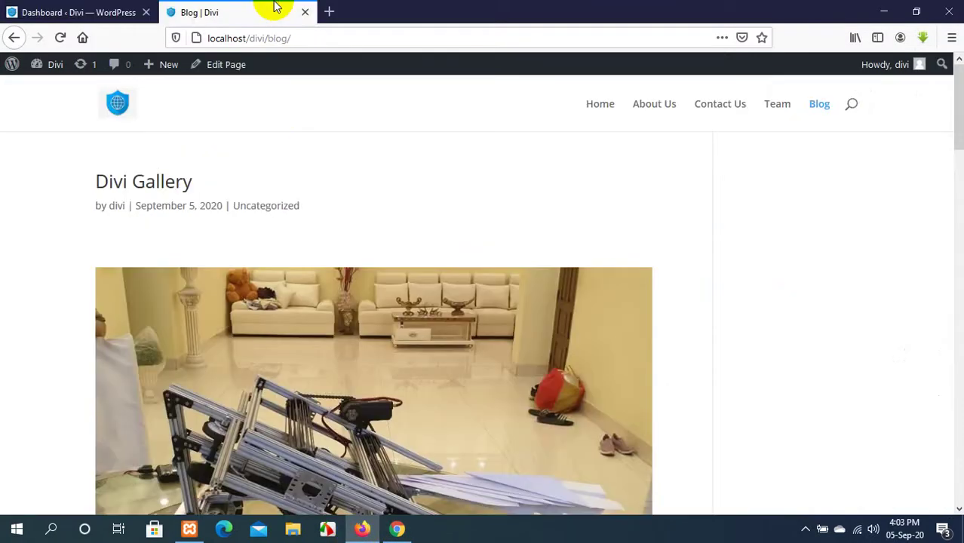
left_click(23, 9)
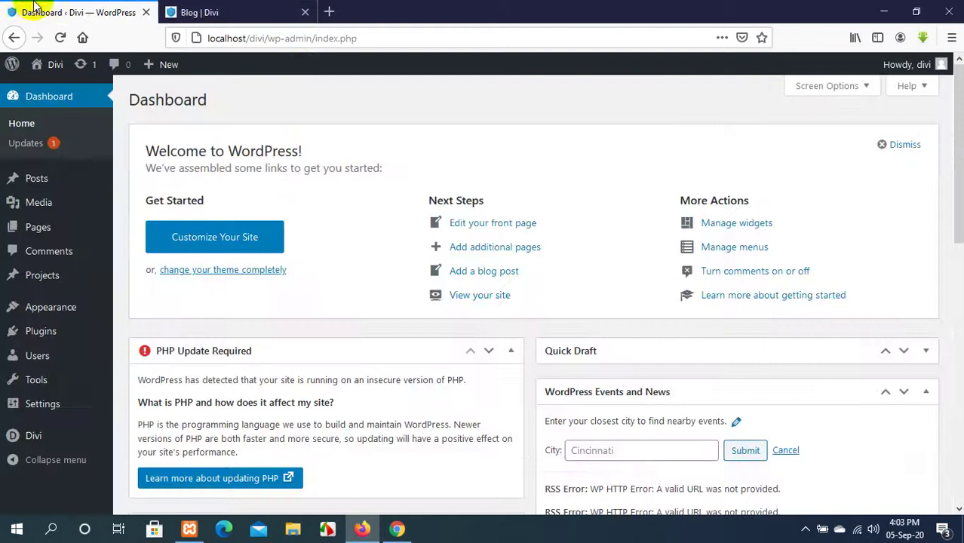
left_click(221, 15)
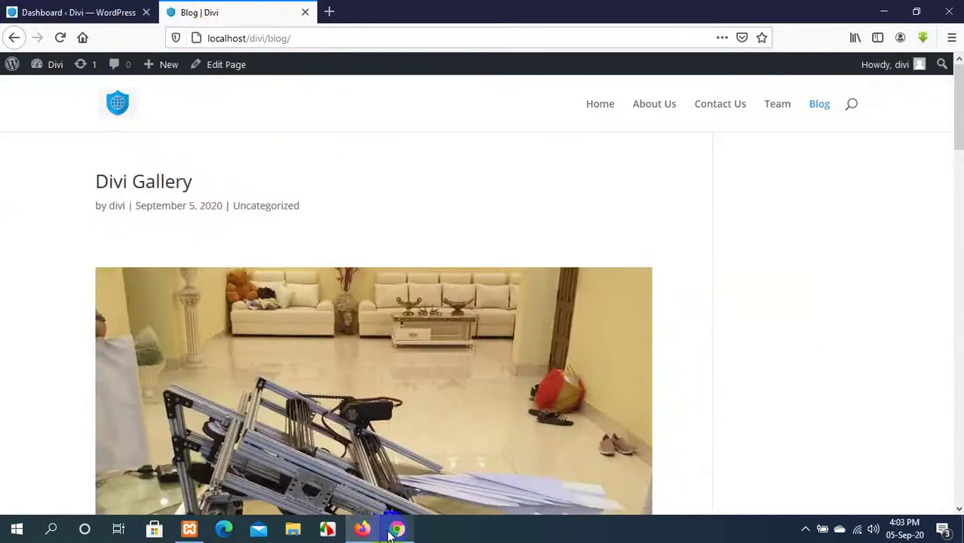
mouse_move(393, 533)
left_click(361, 492)
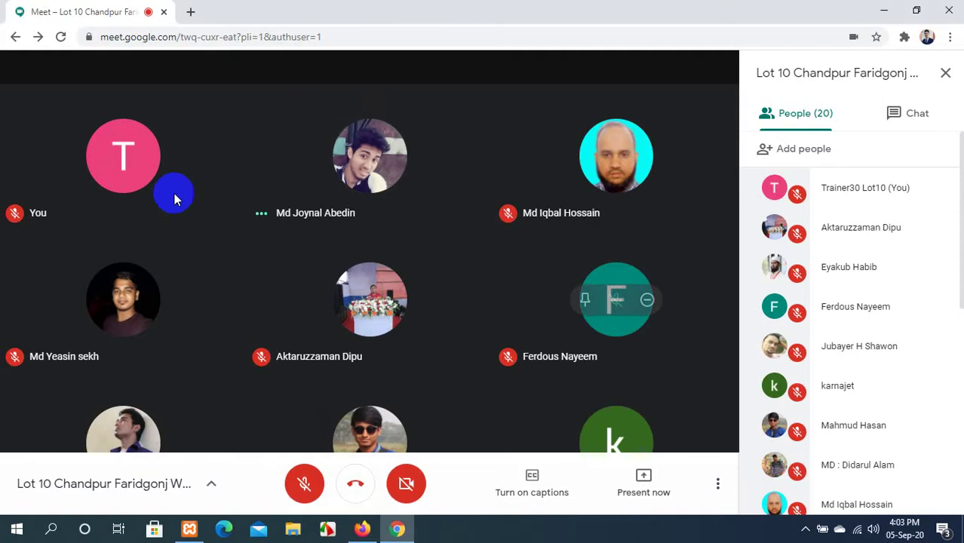
left_click(304, 482)
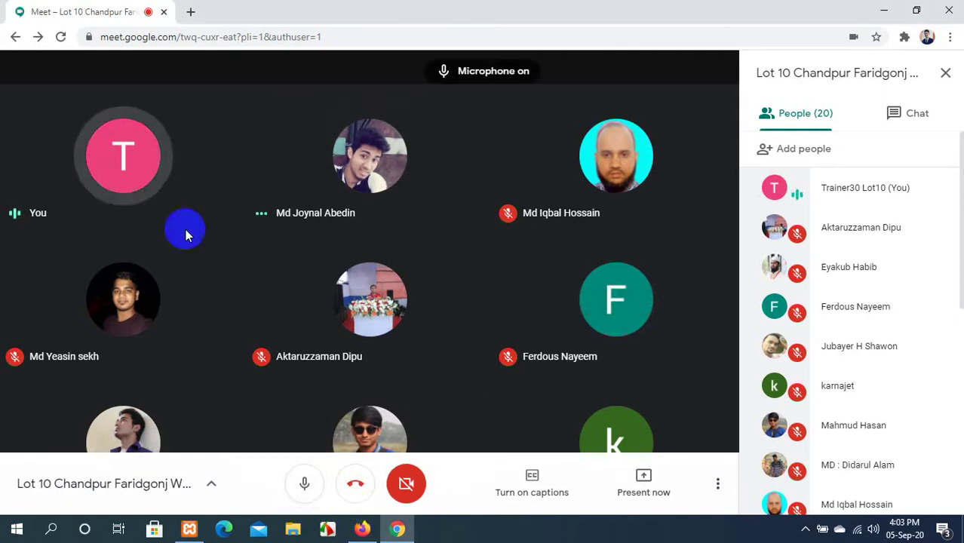
Back in Firefox, scroll the blog page and the Dashboard, then click into the blog page.
left_click(362, 528)
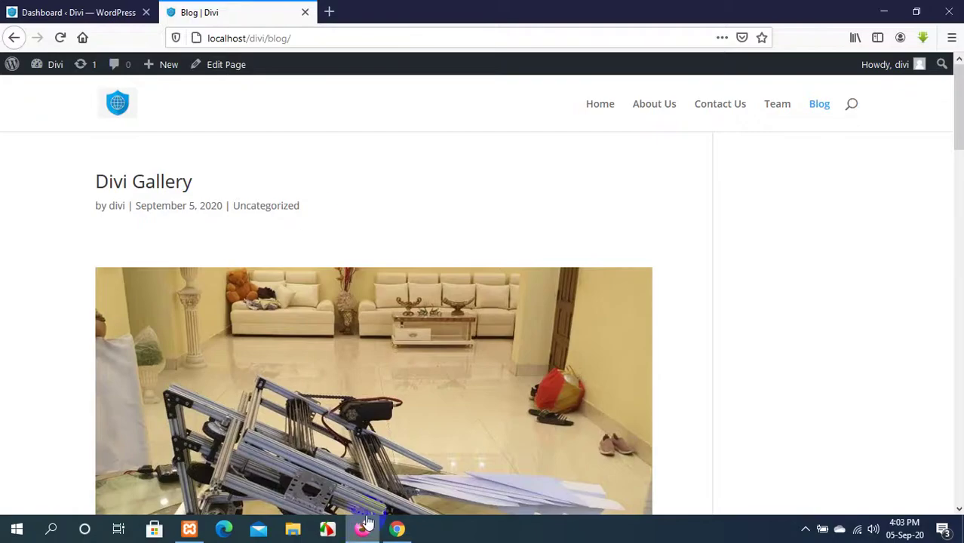
scroll(316, 213, "down", 10)
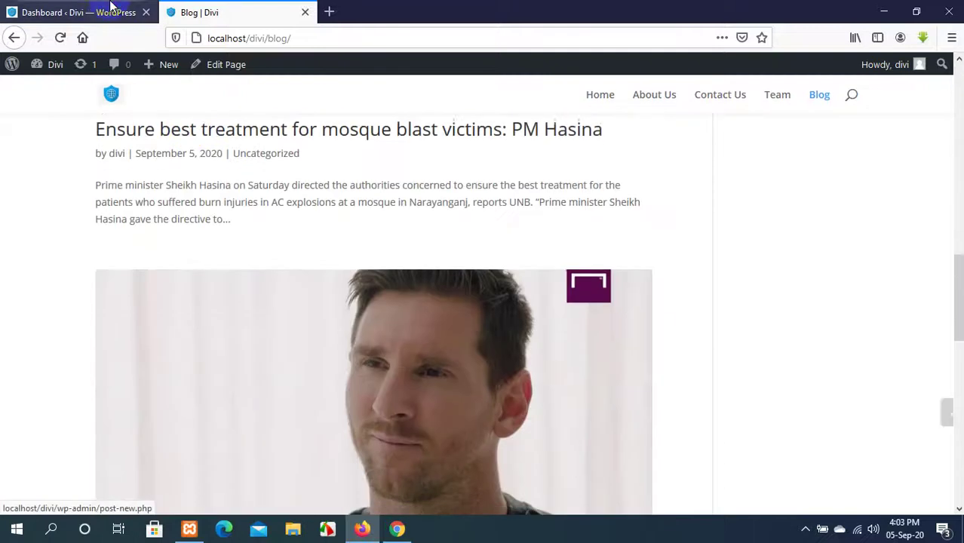
left_click(78, 12)
scroll(502, 280, "down", 5)
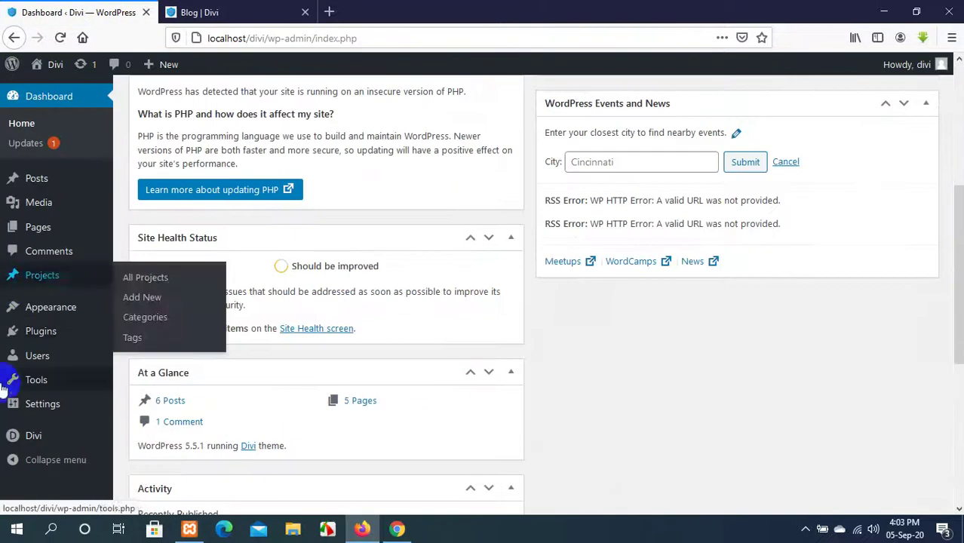
left_click(207, 11)
left_click(454, 367)
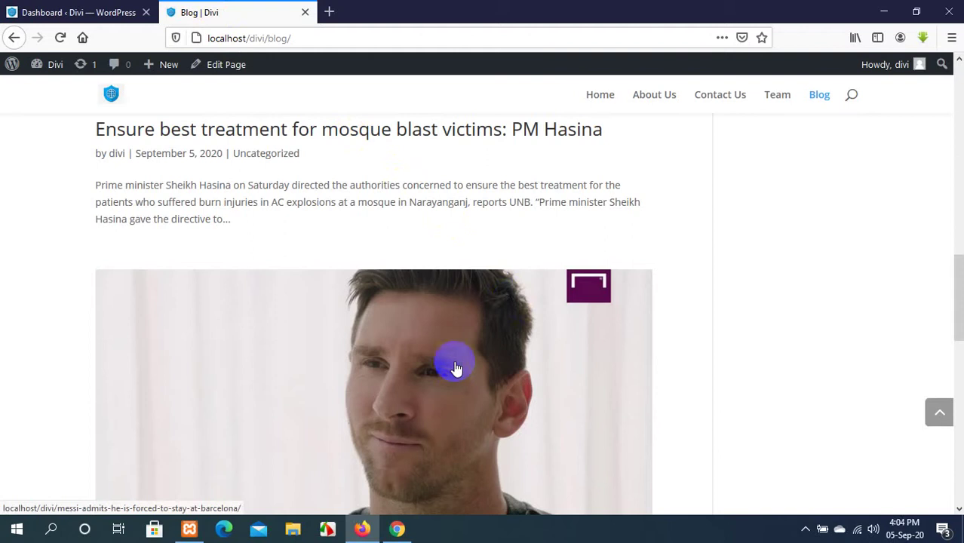
Flip between the Dashboard and blog tabs, then return to Google Meet's 20-person participant list.
left_click(28, 8)
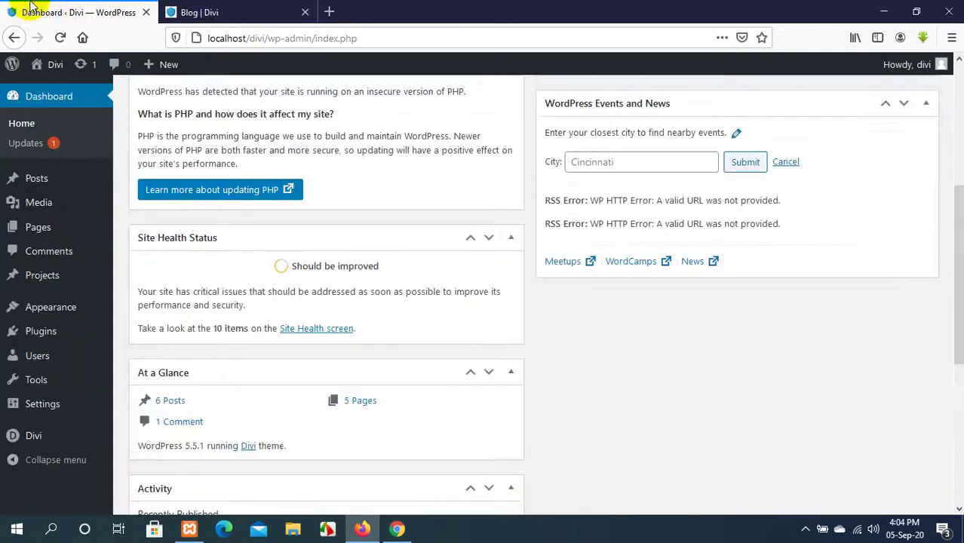
scroll(182, 396, "down", 4)
scroll(168, 378, "up", 6)
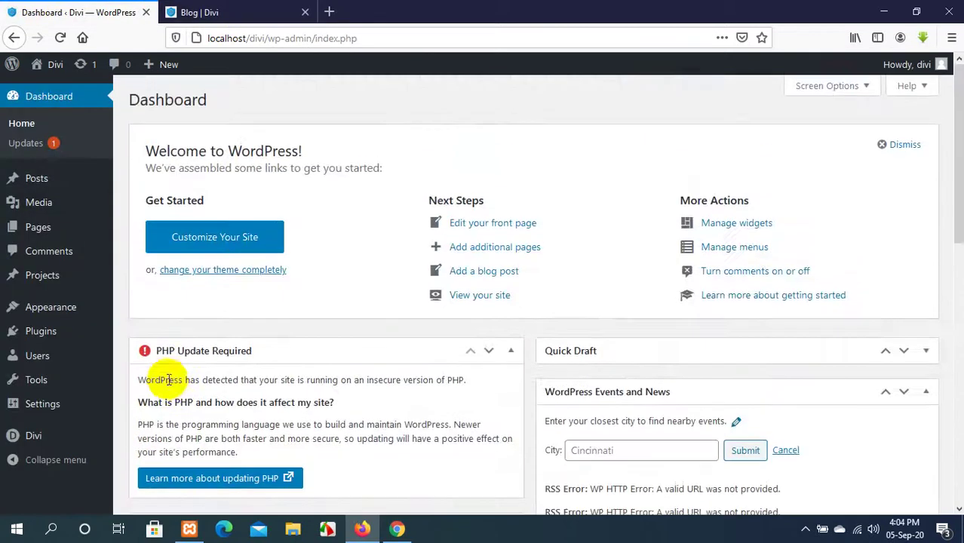
left_click(198, 7)
left_click(98, 11)
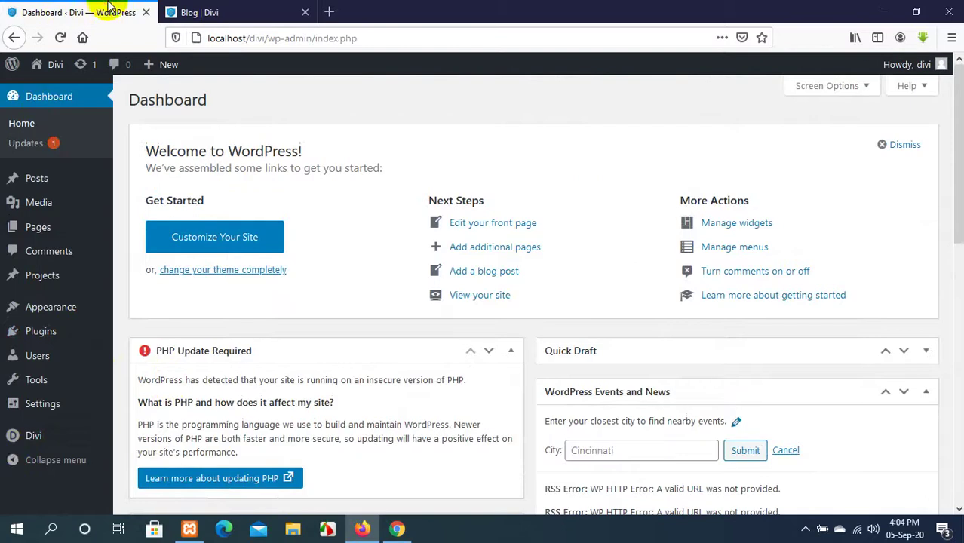
left_click(205, 12)
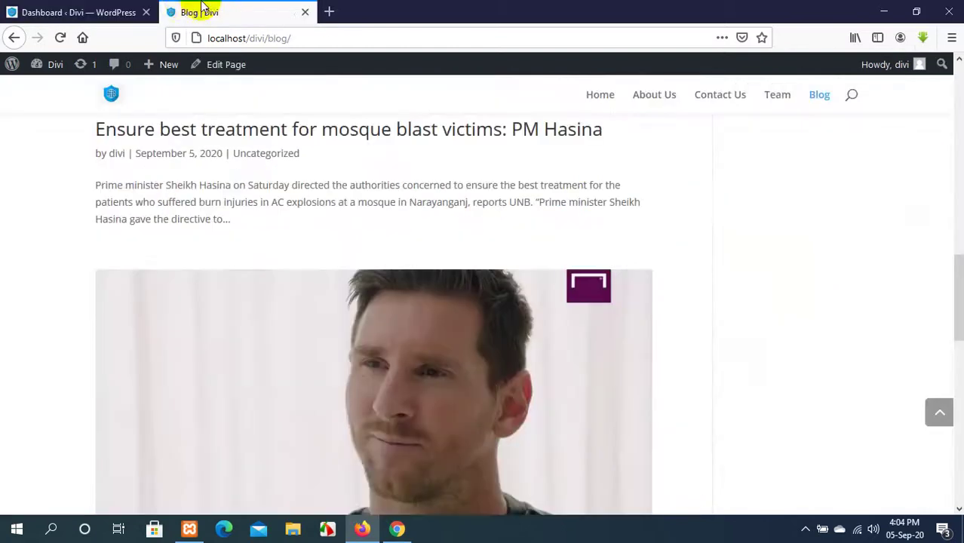
left_click(397, 530)
scroll(827, 413, "down", 5)
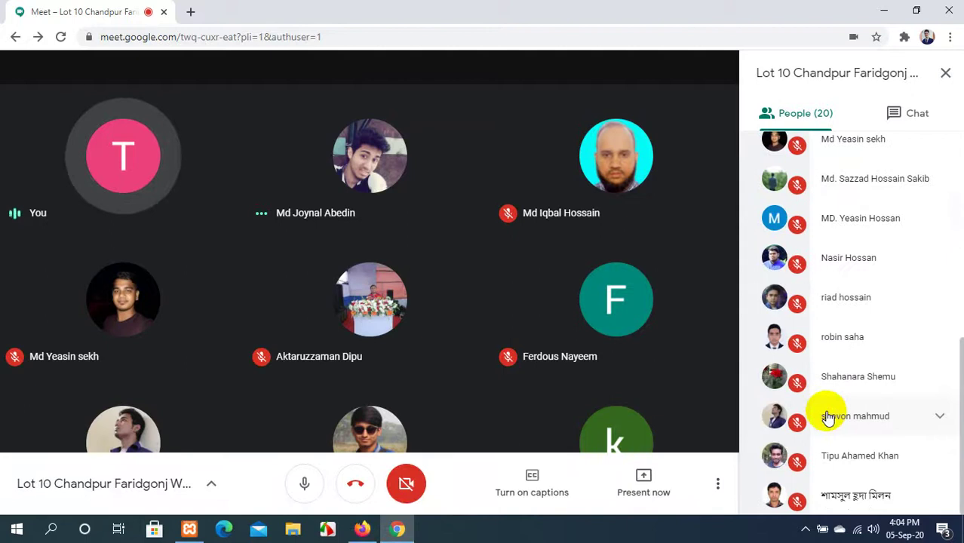